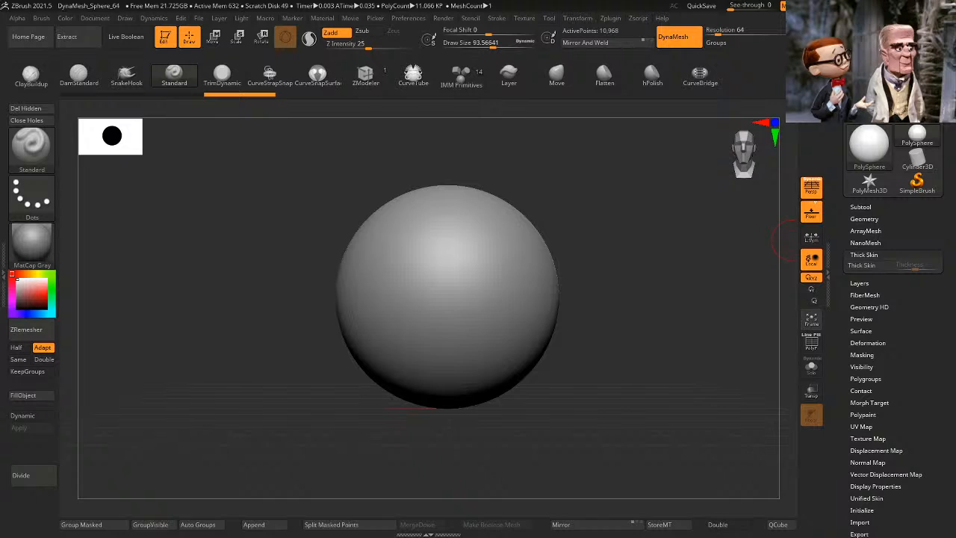
Step: Choose the Move brush, enlarge its draw size to about 698, and pull the sphere's bottom downward
mouse_move(627, 245)
left_mouse_down()
mouse_move(626, 222)
mouse_move(626, 282)
mouse_move(617, 241)
left_mouse_up()
key("space")
mouse_move(618, 240)
left_mouse_down()
mouse_move(632, 239)
mouse_move(617, 239)
left_mouse_up()
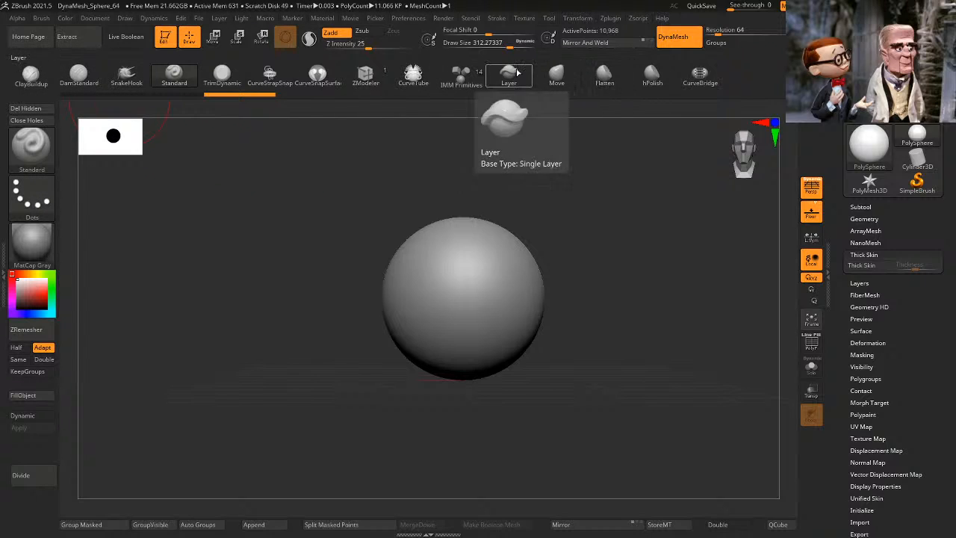
left_click(555, 75)
key("space")
left_click_drag(526, 266, 538, 255)
key("space")
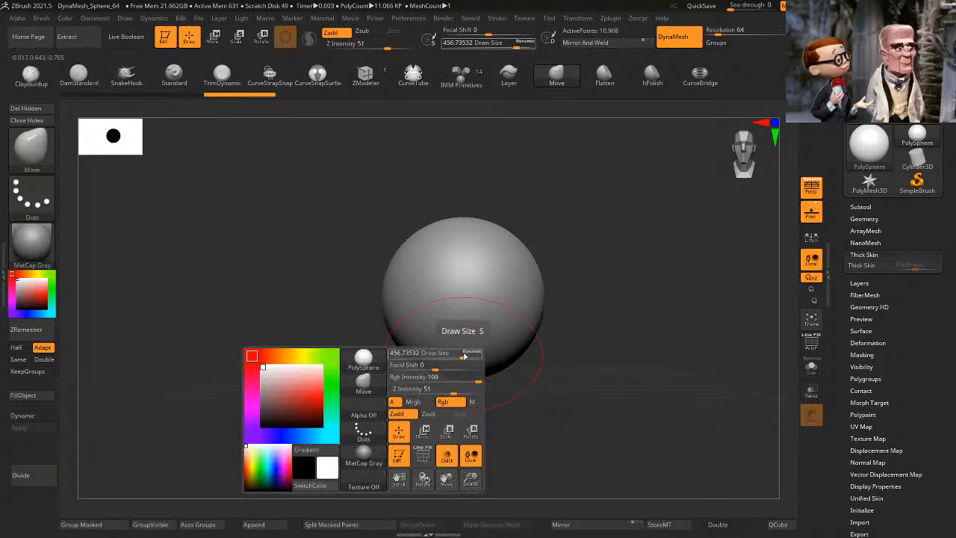
mouse_move(464, 353)
left_mouse_down()
mouse_move(472, 352)
mouse_move(464, 439)
mouse_move(464, 430)
left_mouse_up()
Step: Undo the last pull and reshape the lower sphere from the side into an egg-shaped head with a tapered chin
left_click_drag(564, 359, 632, 349)
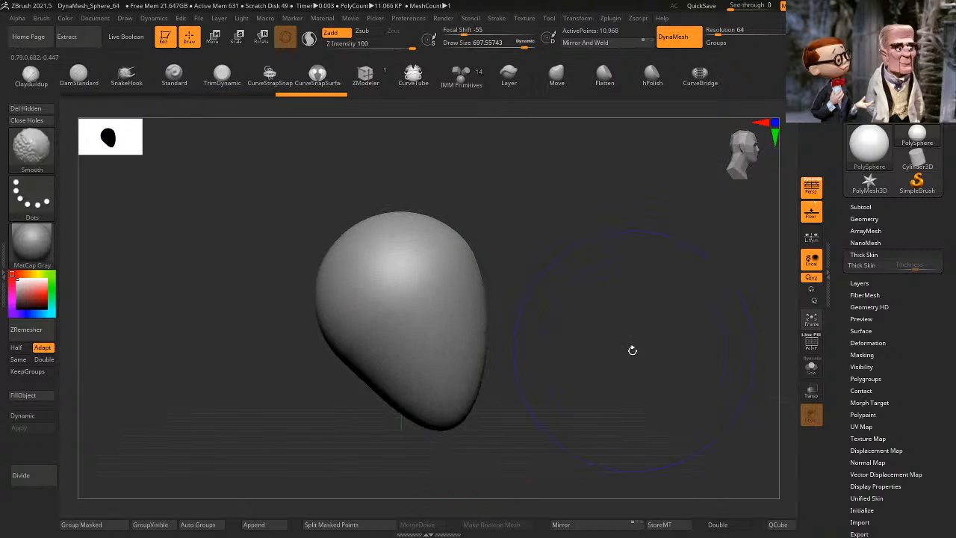
key("ctrl+z")
left_click_drag(407, 364, 407, 411)
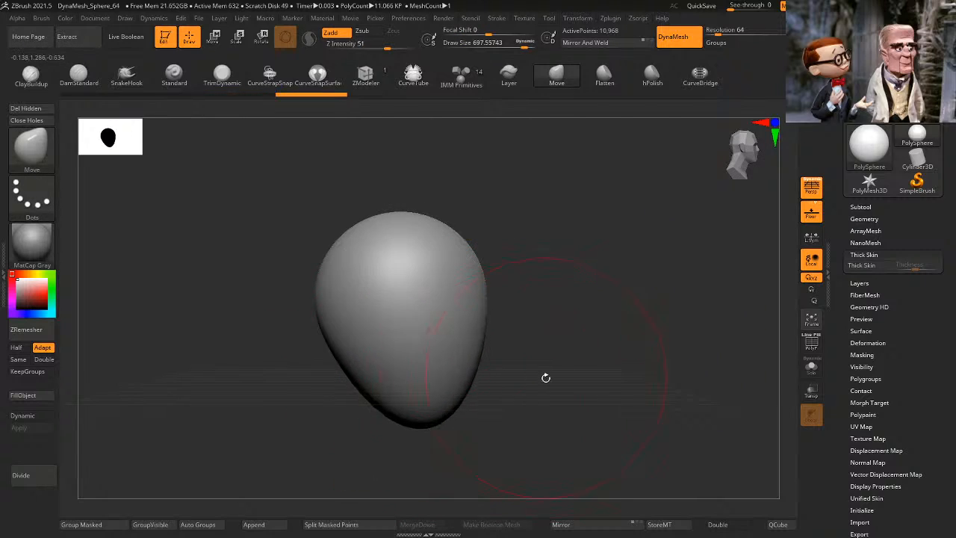
left_click_drag(546, 378, 563, 359)
left_click_drag(553, 311, 585, 284)
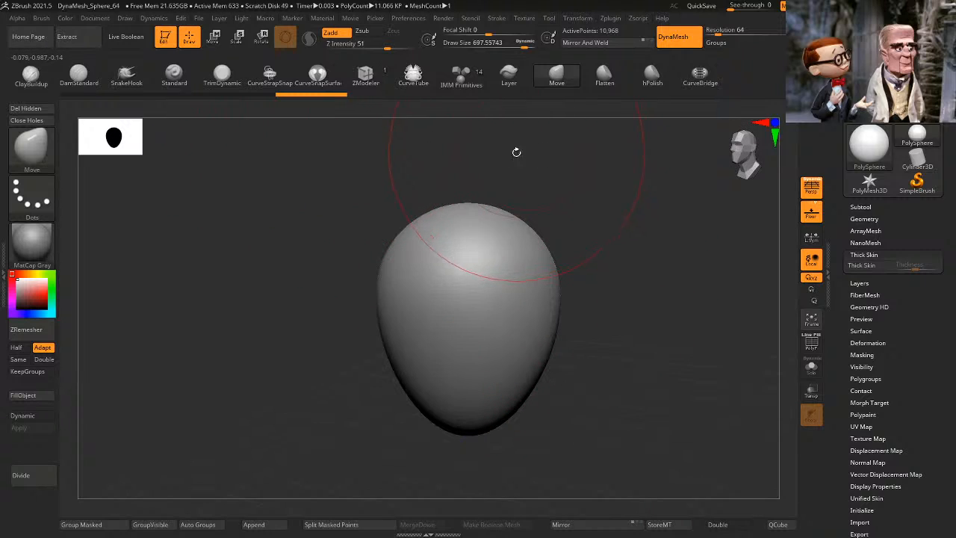
Step: Flatten the top and sides of the head using the Flatten brush at a draw size of about 470
key("b")
key("a")
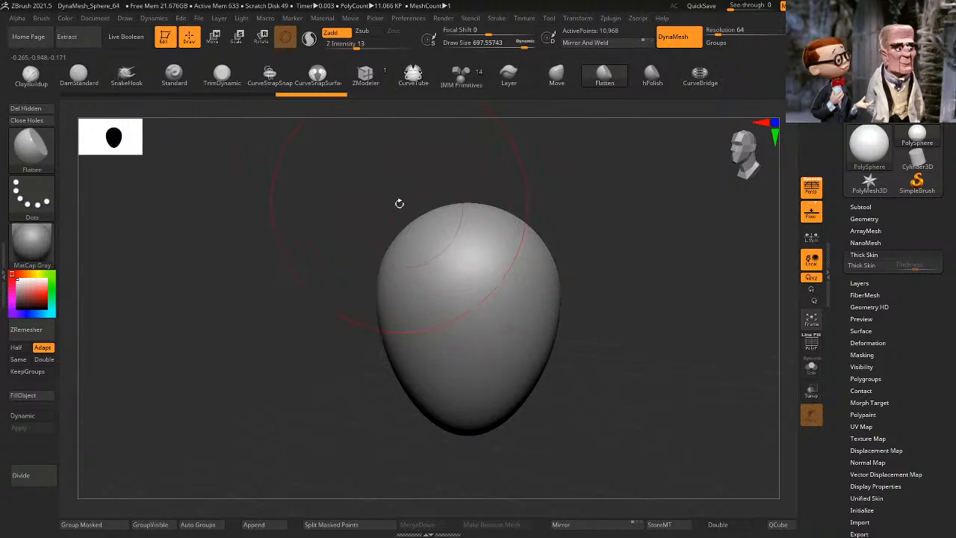
key("space")
left_click(505, 183)
mouse_move(603, 183)
left_mouse_down("shift")
mouse_move(614, 179)
mouse_move(621, 246)
mouse_move(527, 292)
mouse_move(530, 274)
left_mouse_up("shift")
mouse_move(622, 261)
left_mouse_down()
mouse_move(665, 261)
mouse_move(618, 263)
left_mouse_up()
left_click_drag(543, 288, 527, 311, "shift")
left_click_drag(620, 284, 653, 226, "shift")
left_click_drag(630, 260, 637, 293, "alt")
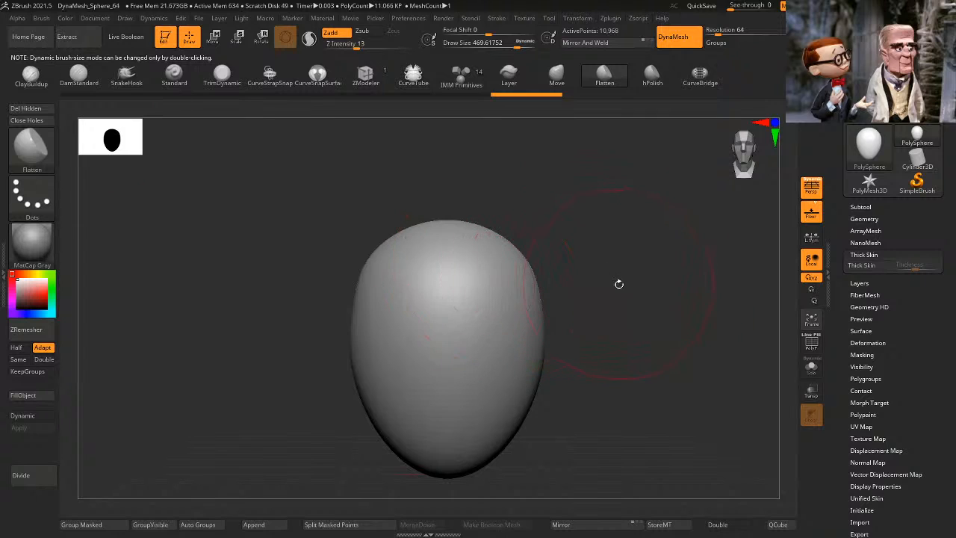
Step: Carve mirrored eye sockets across the face using the ClayBuildup brush at a draw size of about 192
left_click(39, 85)
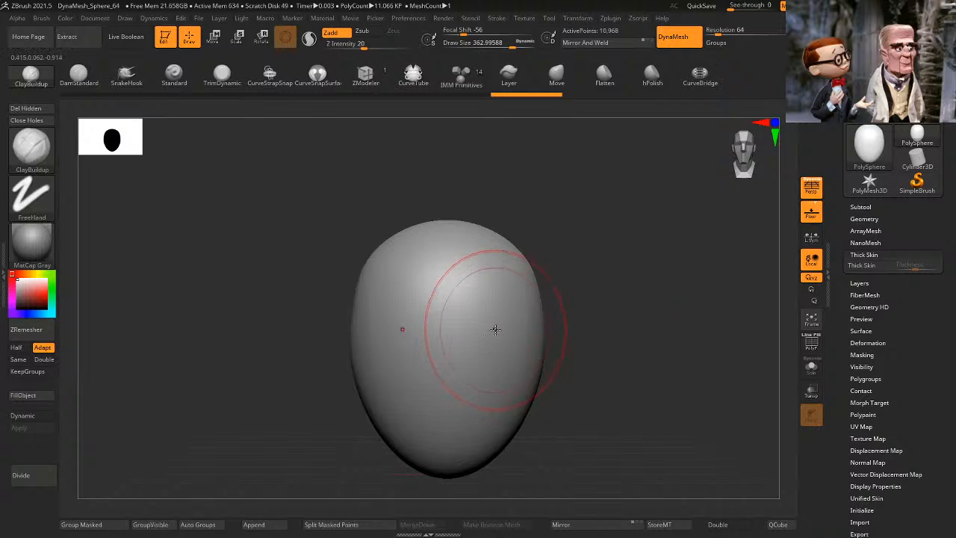
key("space")
mouse_move(495, 328)
left_mouse_down()
mouse_move(486, 327)
mouse_move(513, 341)
mouse_move(486, 340)
left_mouse_up()
left_click_drag(679, 325, 586, 251)
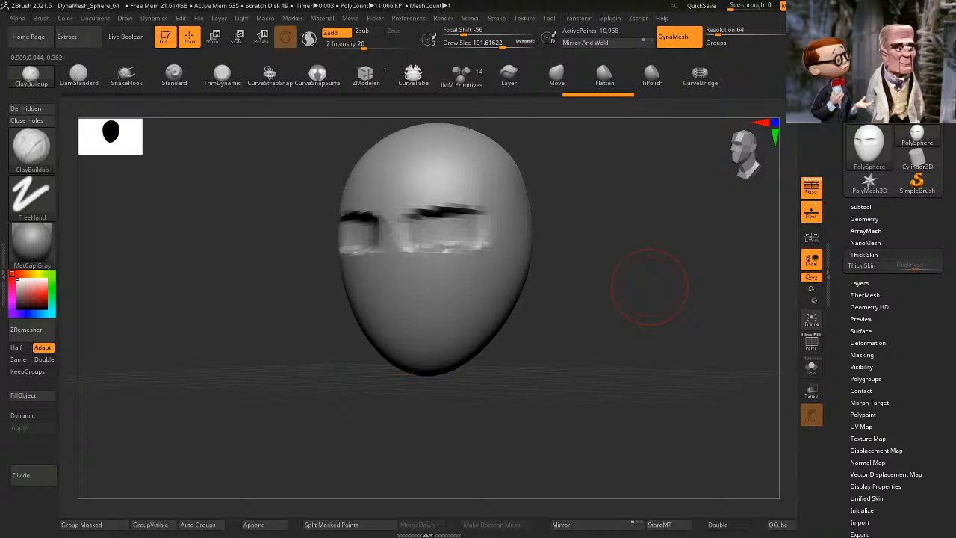
left_click_drag(650, 287, 660, 252, "shift")
key("space")
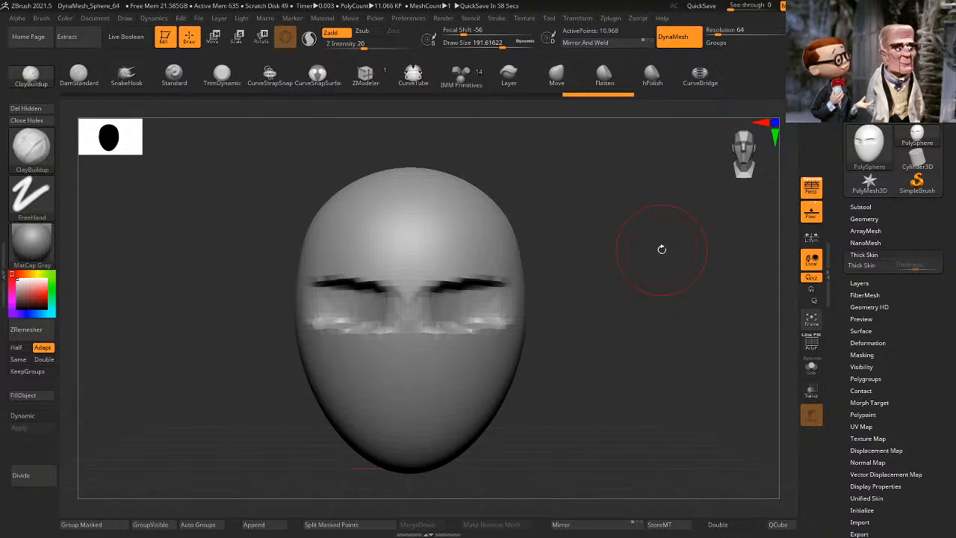
left_click_drag(662, 250, 673, 250, "alt")
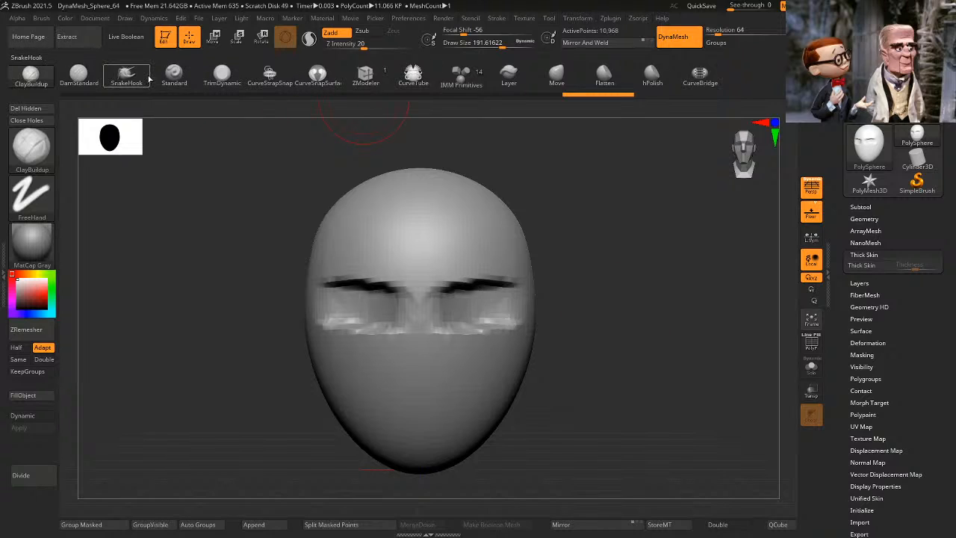
Step: Insert a cylinder from the IMM Primitives brush on the head, undoing the first placement and drawing it again
left_click(462, 75)
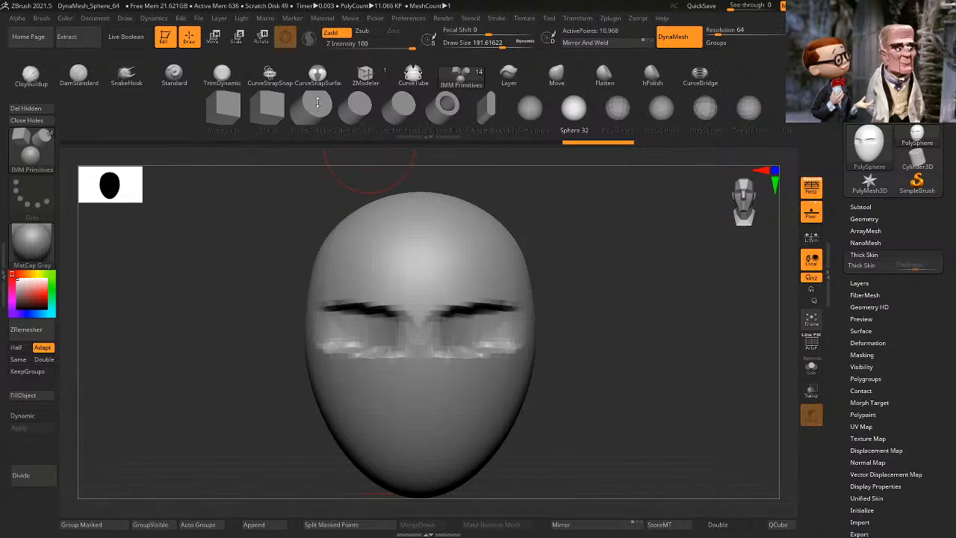
left_click(318, 102)
mouse_move(593, 188)
left_mouse_down()
mouse_move(574, 248)
mouse_move(321, 342)
mouse_move(337, 444)
left_mouse_up()
key("ctrl+z")
left_click_drag(339, 374, 337, 475)
left_click_drag(544, 348, 519, 190, "shift")
Step: Widen the inserted cylinder to about the head's width and lower it over the top of the head
left_click(212, 37)
left_click_drag(493, 224, 516, 269, "alt")
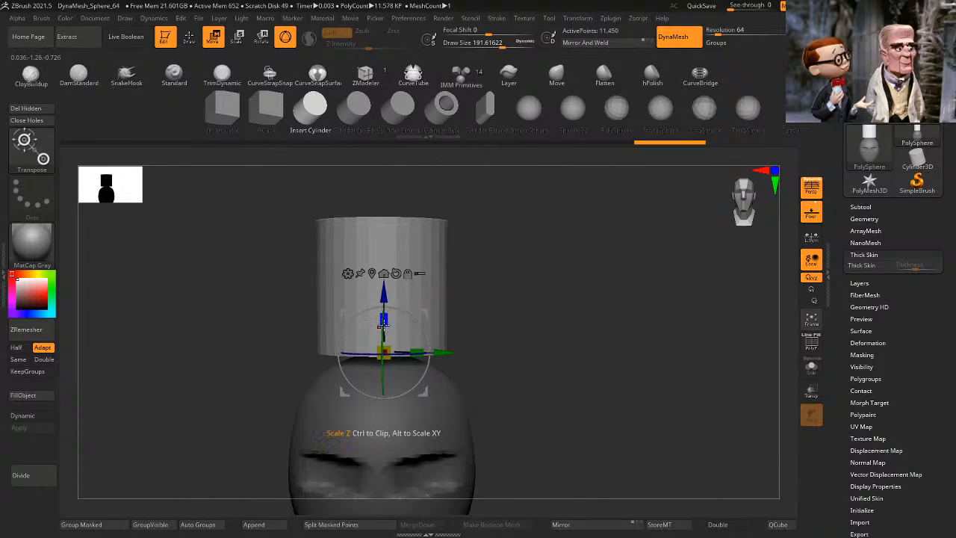
left_click_drag(384, 322, 389, 378, "alt")
left_click_drag(565, 352, 589, 300, "alt")
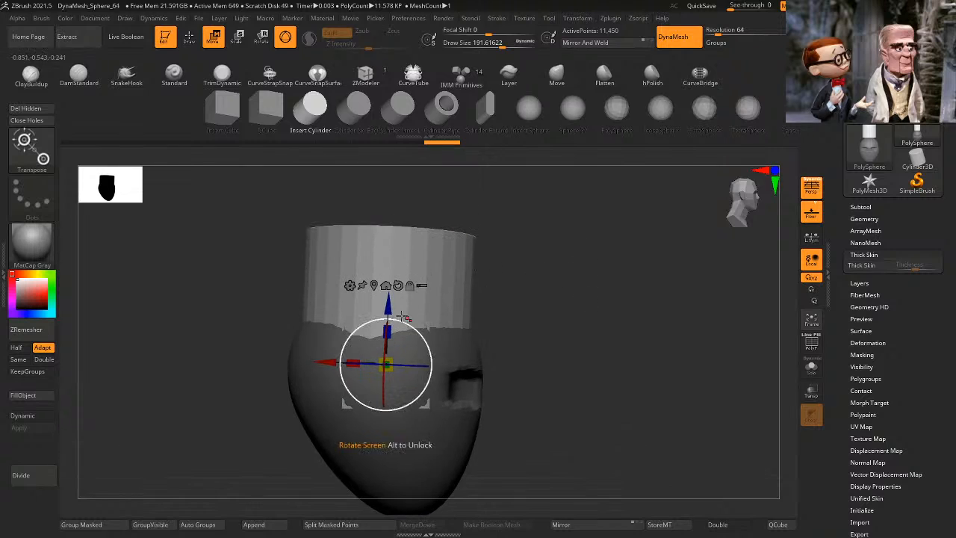
Step: Undo the last cylinder transform and adjust its height so its lower edge sits at the brow line
mouse_move(387, 331)
left_mouse_down()
mouse_move(397, 307)
mouse_move(396, 318)
left_mouse_up()
key("ctrl+z")
left_click_drag(579, 288, 547, 291, "shift")
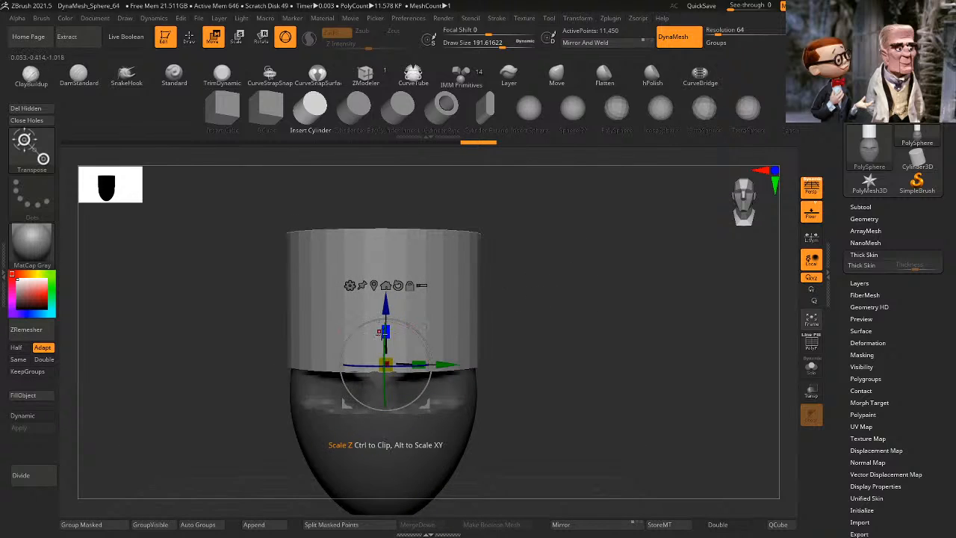
left_click_drag(384, 333, 387, 346)
left_click_drag(555, 346, 525, 376, "alt")
left_click_drag(524, 376, 587, 367)
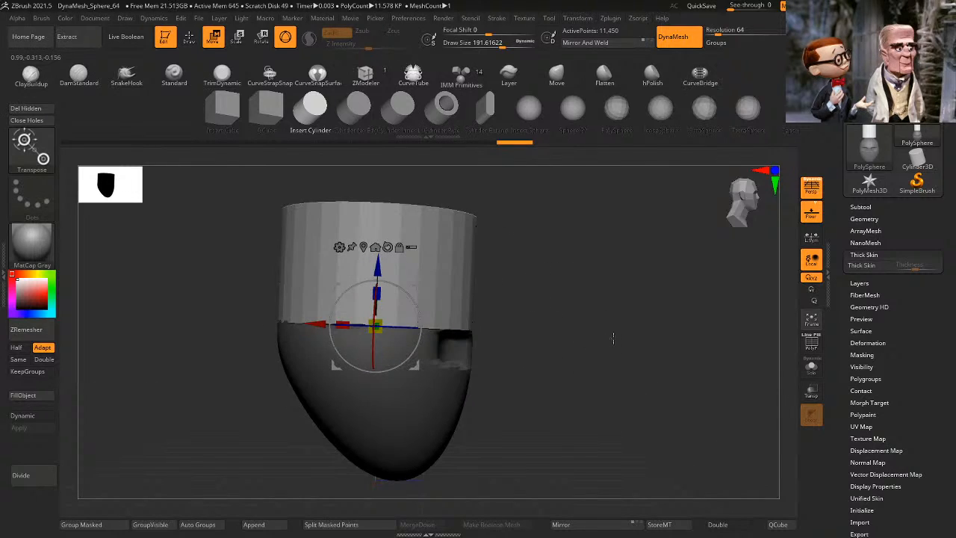
Step: Clear the mask, fuse the cylinder with the head by updating the DynaMesh, and return to Draw mode
left_click_drag(613, 338, 582, 341, "shift")
left_click_drag(555, 304, 609, 309, "ctrl")
left_click_drag(602, 210, 692, 348, "ctrl")
mouse_move(579, 340)
left_mouse_down()
mouse_move(641, 316)
mouse_move(579, 322)
left_mouse_up()
left_click(188, 42)
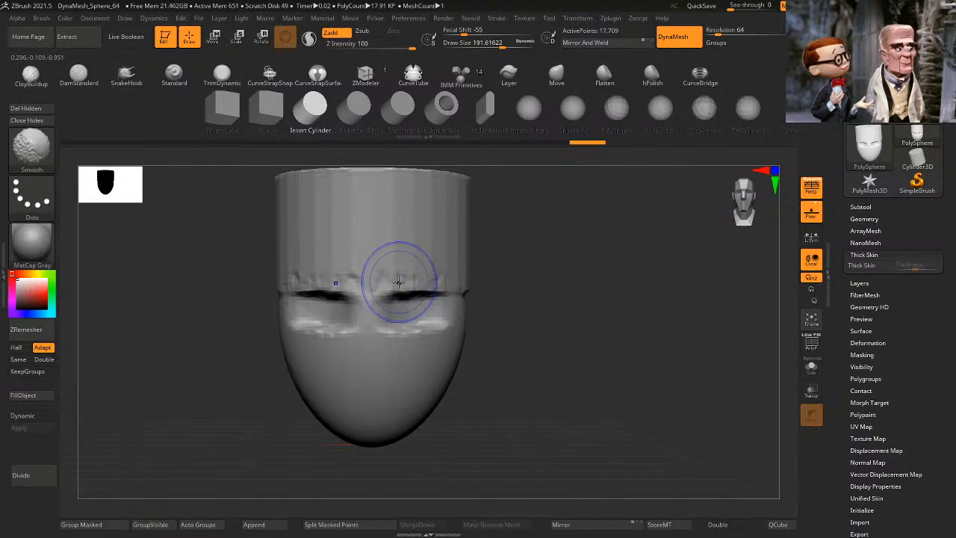
Step: Smooth the seam between the cylinder and the head across the front, sides and back
left_click_drag(561, 269, 360, 266, "shift")
left_click_drag(603, 274, 396, 298)
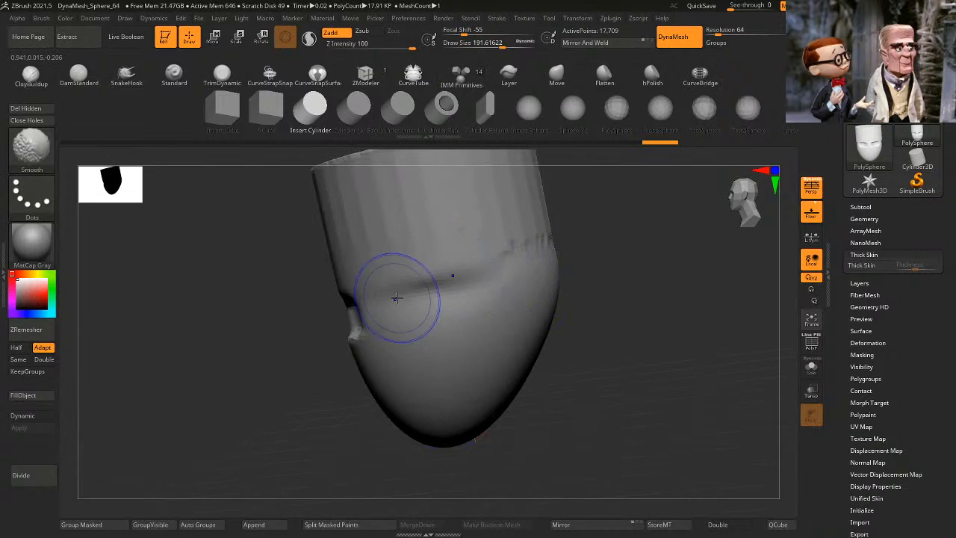
mouse_move(632, 243)
left_mouse_down()
mouse_move(615, 321)
mouse_move(640, 281)
mouse_move(663, 275)
mouse_move(577, 267)
mouse_move(448, 294)
left_mouse_up()
Step: Build up rounded eye bags beneath both eye sockets with ClayBuildup, smoothing the first strokes
left_click(22, 80)
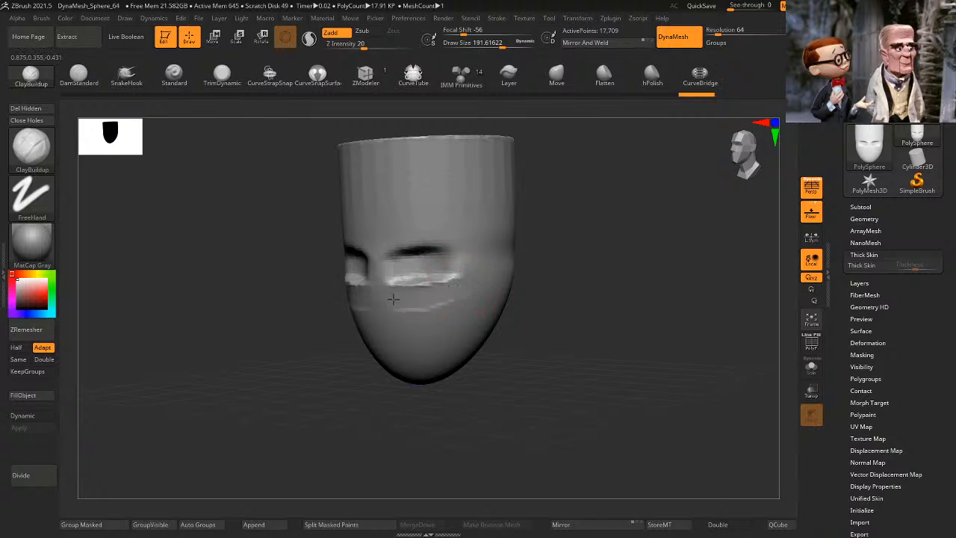
left_click_drag(379, 307, 391, 295, "shift")
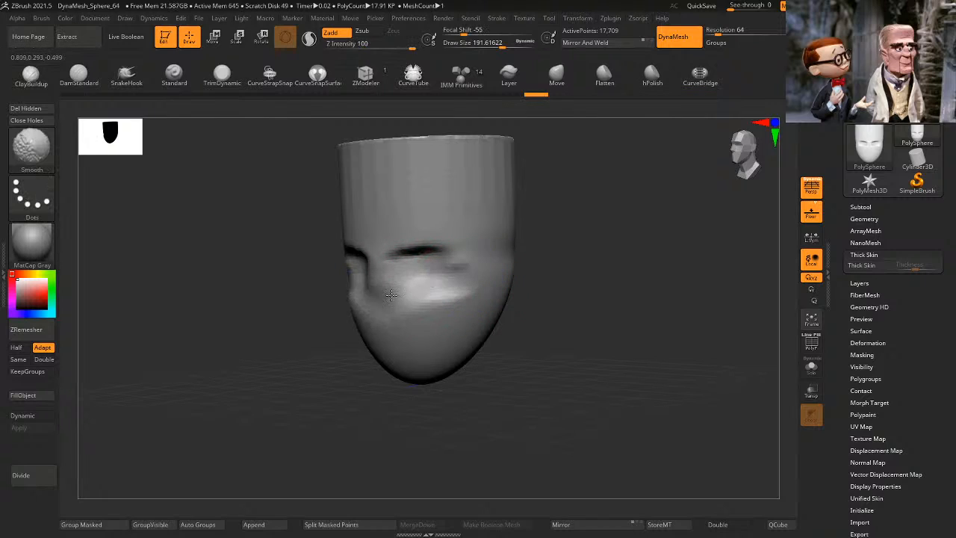
mouse_move(590, 281)
left_mouse_down("shift")
mouse_move(646, 277)
mouse_move(622, 277)
left_mouse_up("shift")
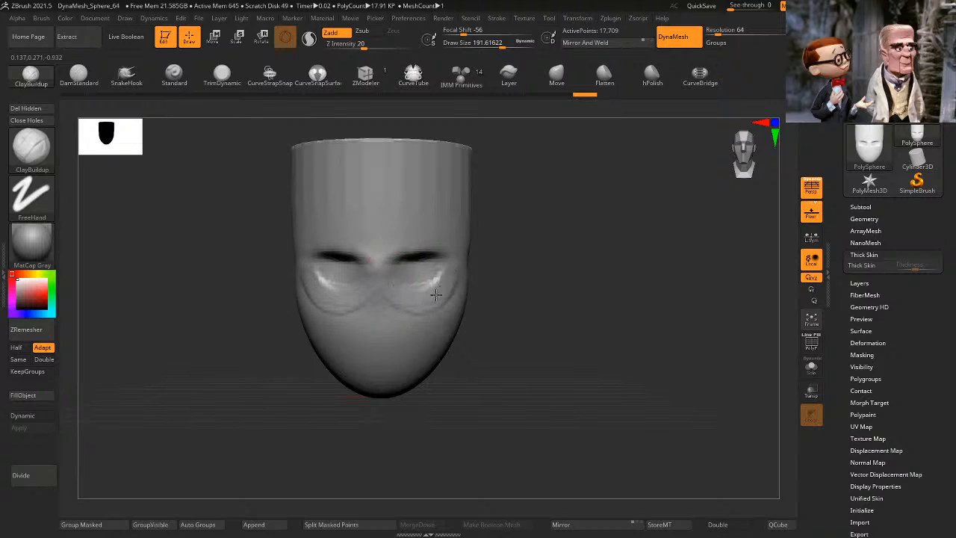
left_click_drag(512, 316, 507, 328, "alt")
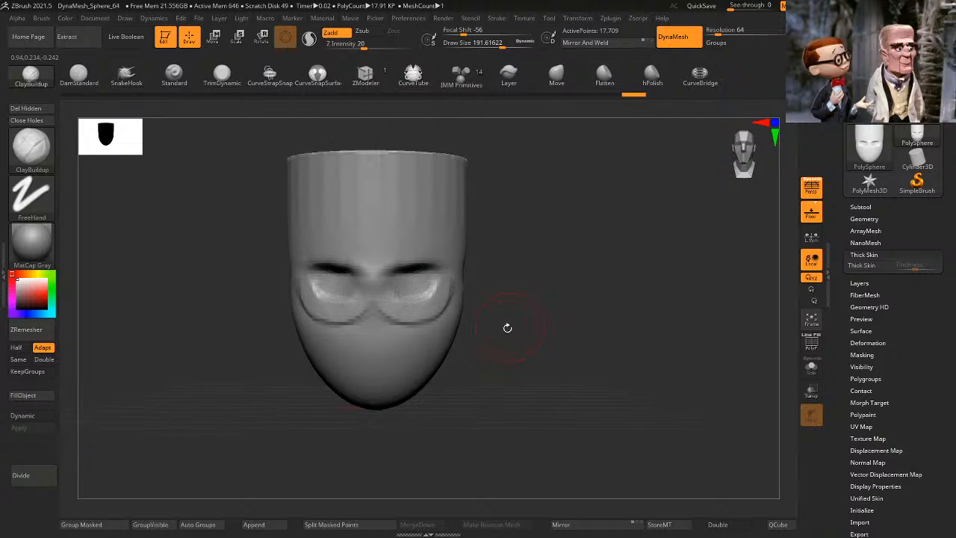
Step: Build up vertical cheek folds and a raised jawline wrapping around the chin with the ClayBuildup brush
left_click_drag(396, 318, 409, 407)
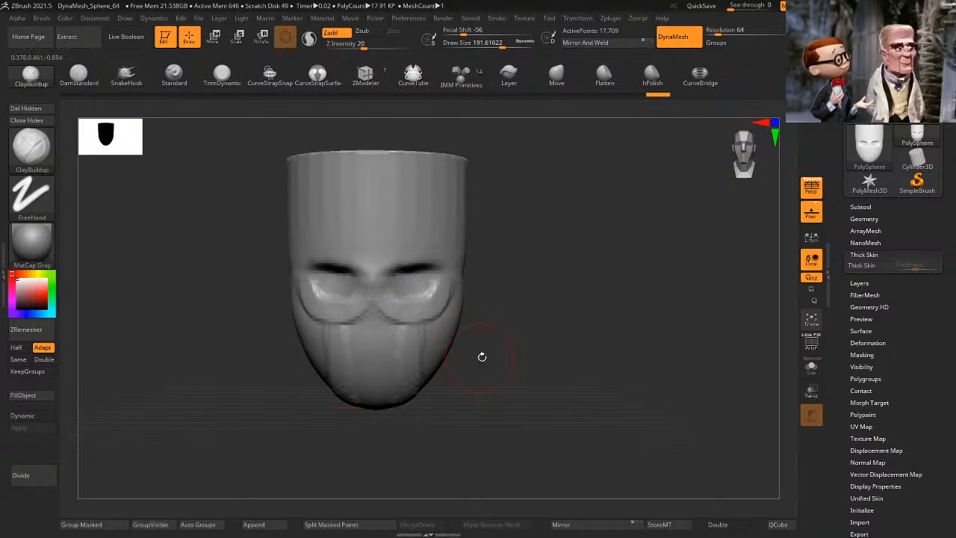
left_click_drag(583, 277, 443, 314)
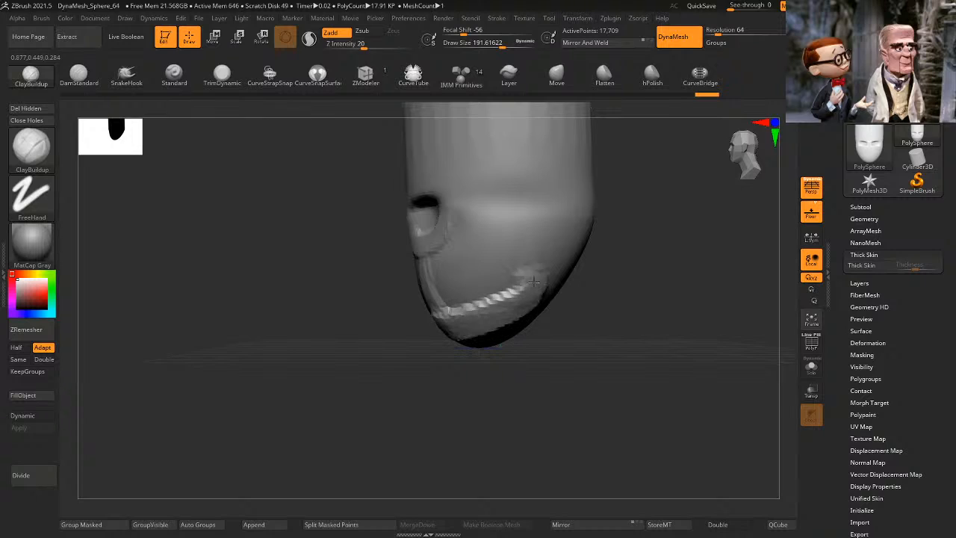
left_click_drag(526, 258, 517, 299)
left_click_drag(557, 325, 616, 321)
left_click_drag(508, 310, 442, 314)
mouse_move(583, 321)
left_mouse_down()
mouse_move(640, 316)
mouse_move(612, 346)
left_mouse_up()
left_click_drag(635, 303, 625, 299, "shift")
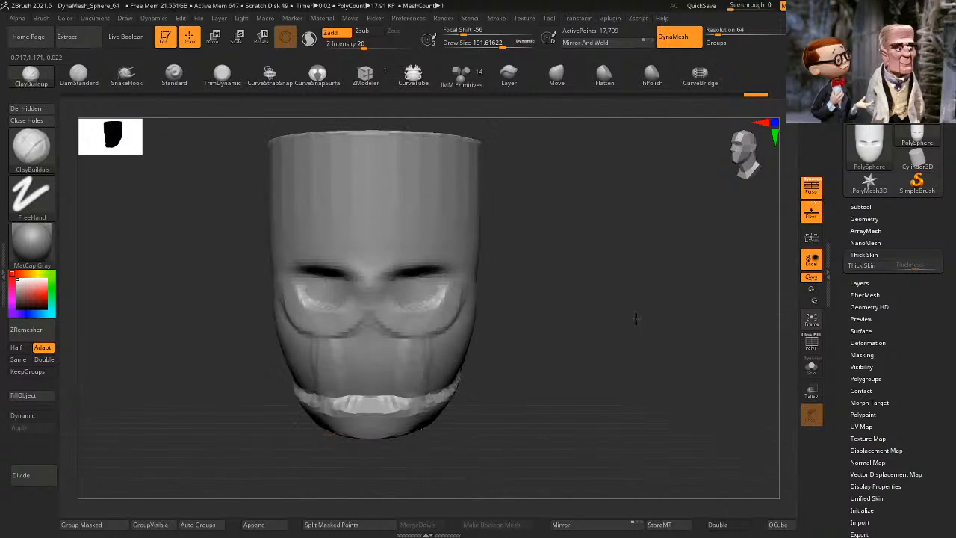
Step: Insert a sphere from IMM Primitives as the nose and move it back into the middle of the face
left_click(459, 77)
left_click_drag(368, 350, 368, 380)
key("ctrl+z")
left_click(395, 115)
left_click_drag(624, 344, 506, 340)
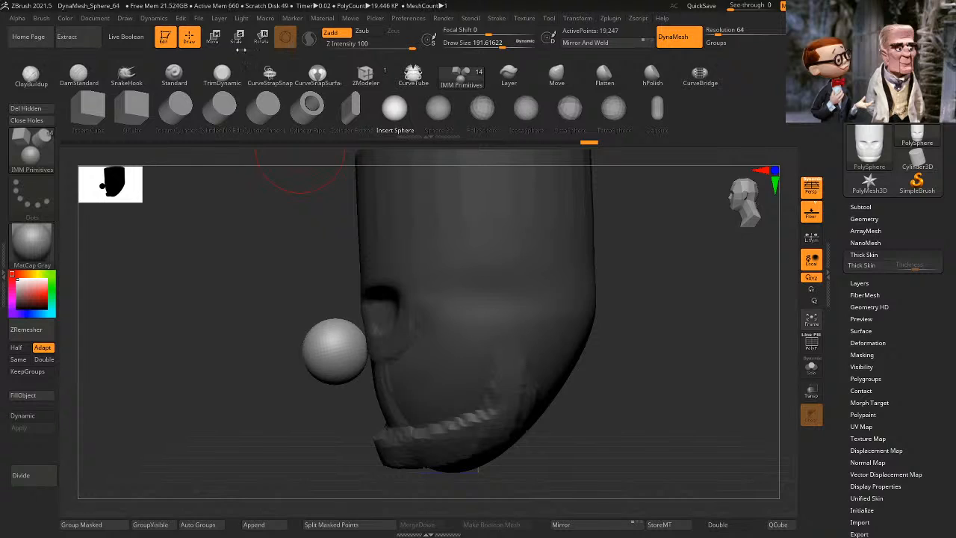
left_click(215, 38)
left_click_drag(406, 304, 439, 305)
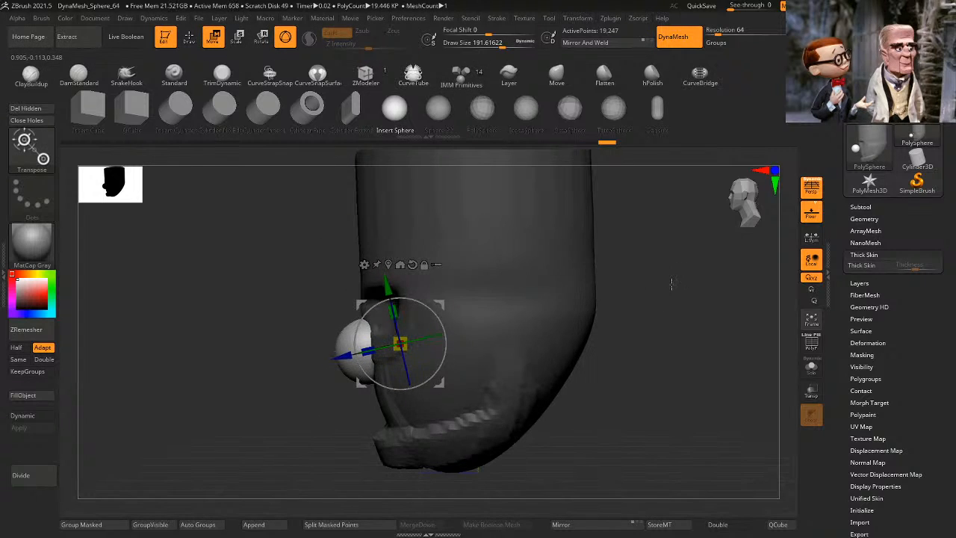
key("q")
left_click_drag(667, 284, 637, 310)
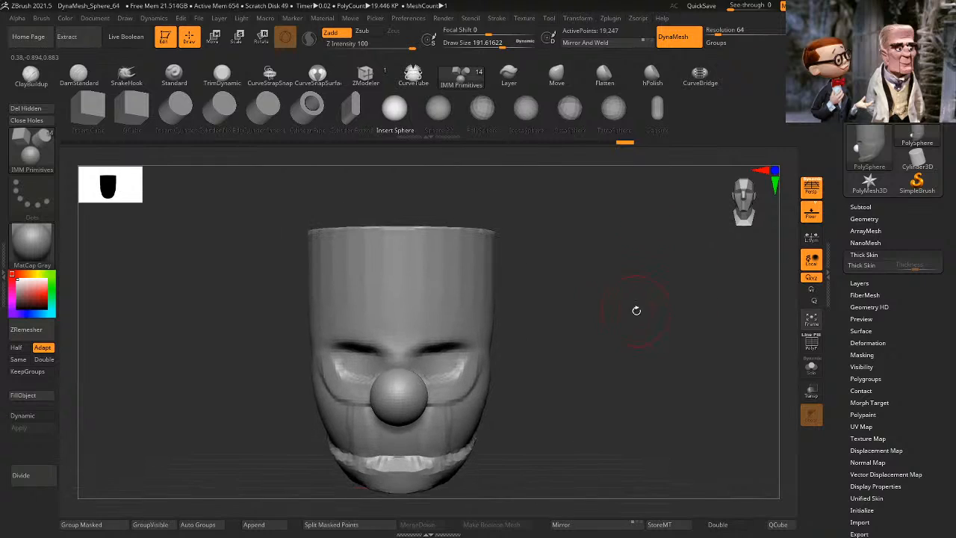
Step: Undo the stray stroke and build up a heavy brow ridge above both eyes with the ClayBuildup brush
mouse_move(475, 334)
left_mouse_down()
mouse_move(395, 337)
mouse_move(347, 323)
left_mouse_up()
key("ctrl+z")
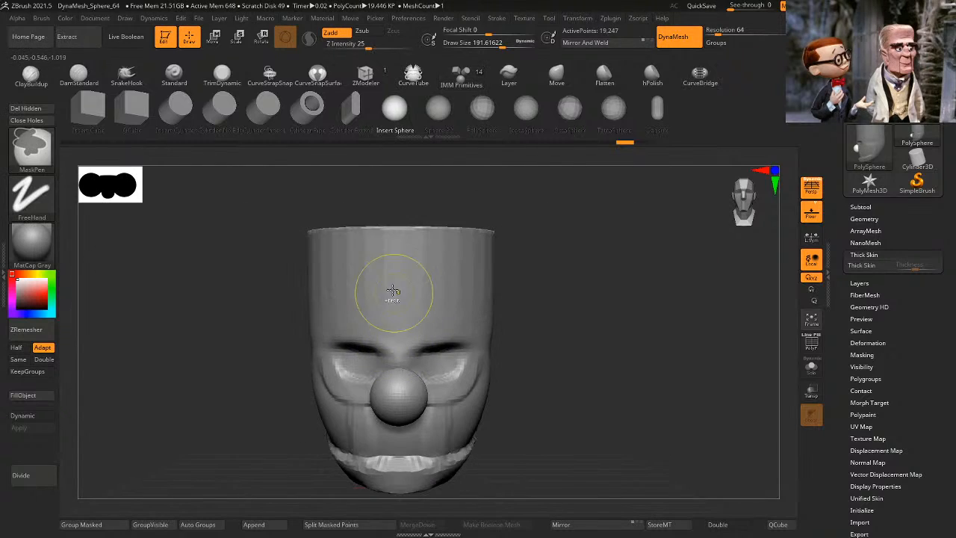
left_click(32, 76)
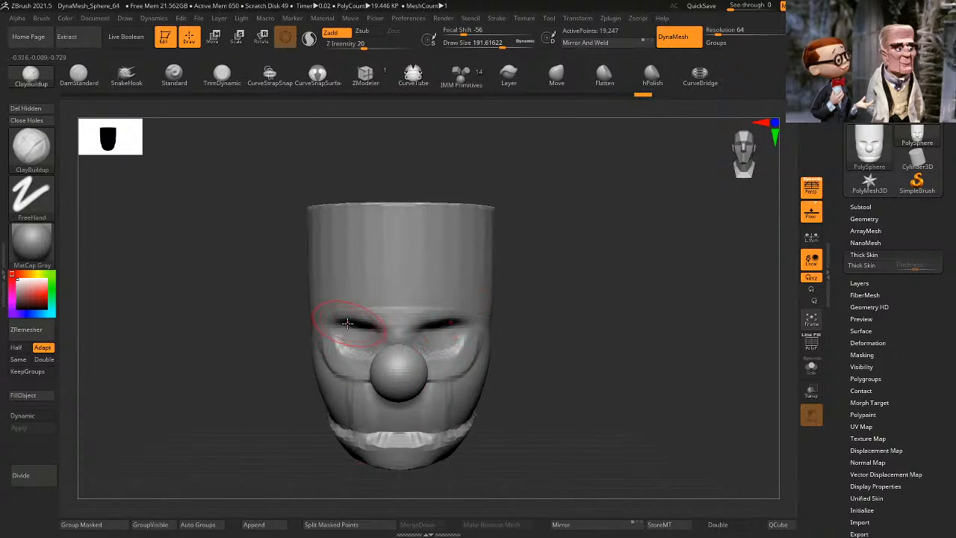
mouse_move(474, 315)
left_mouse_down()
mouse_move(318, 319)
mouse_move(483, 314)
mouse_move(369, 309)
left_mouse_up()
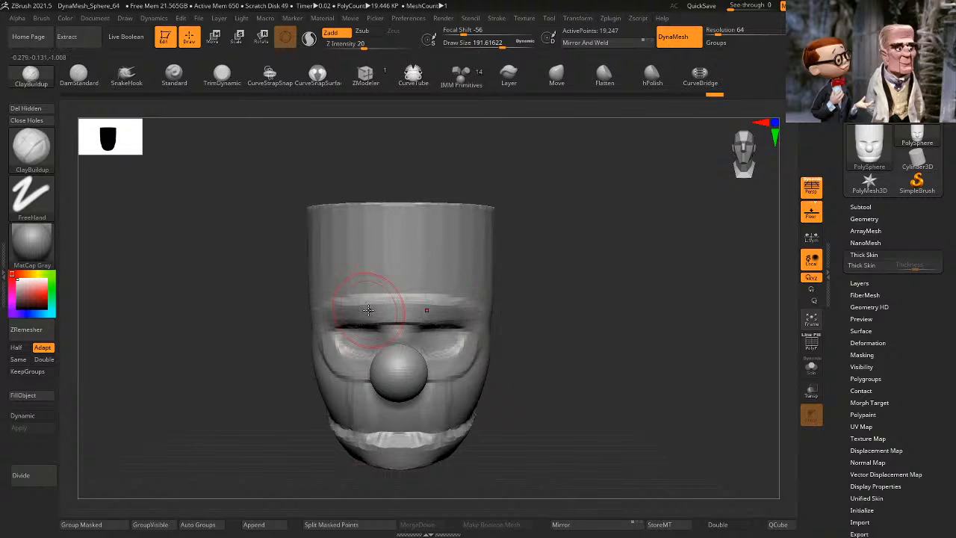
left_click_drag(573, 305, 330, 304)
mouse_move(680, 302)
left_mouse_down("alt")
mouse_move(651, 303)
mouse_move(687, 327)
mouse_move(648, 307)
mouse_move(723, 322)
left_mouse_up("alt")
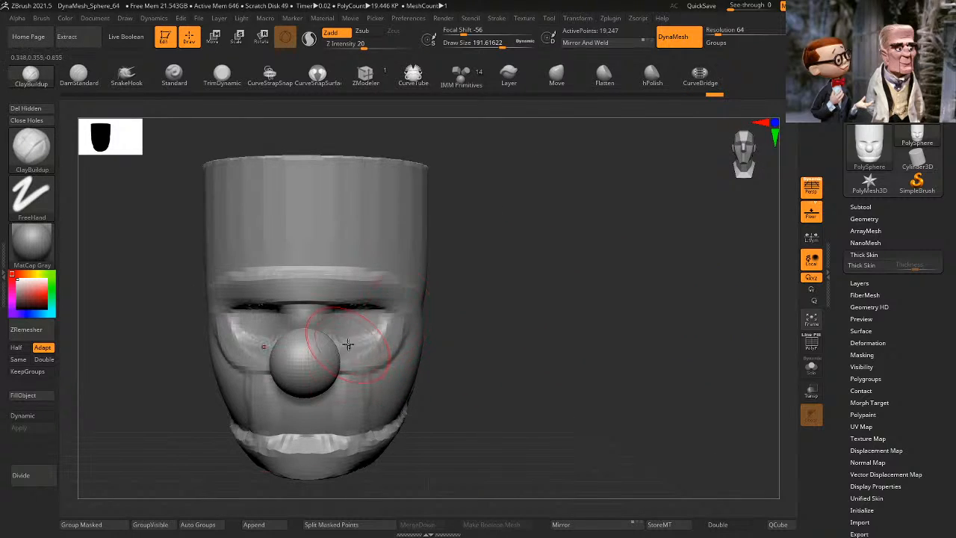
Step: Mask everything except the nose sphere, center the gizmo on it, reposition it from the side, and return to Draw mode
left_click(313, 348, "ctrl+shift")
left_click(533, 342, "ctrl+shift")
left_click_drag(544, 335, 523, 352)
key("w")
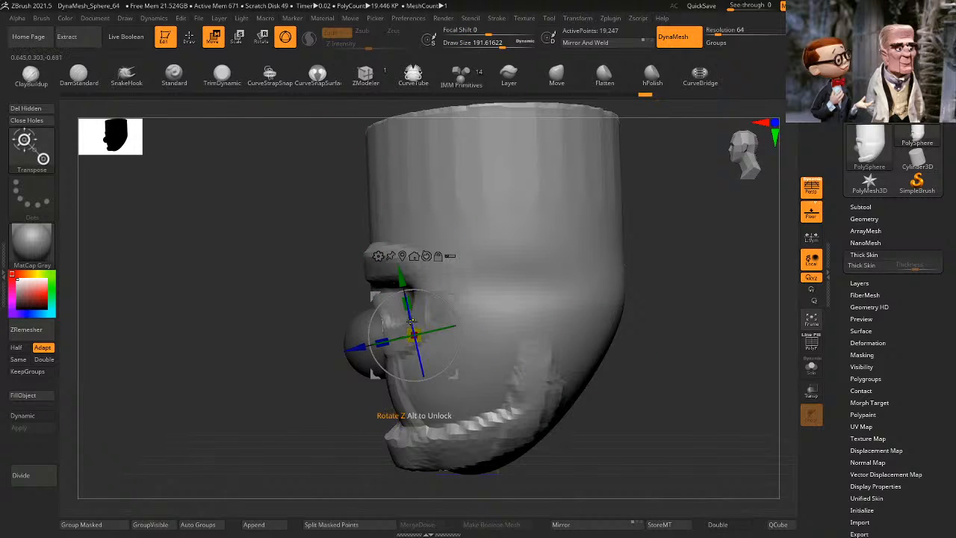
left_click(360, 341, "ctrl")
left_click(402, 256)
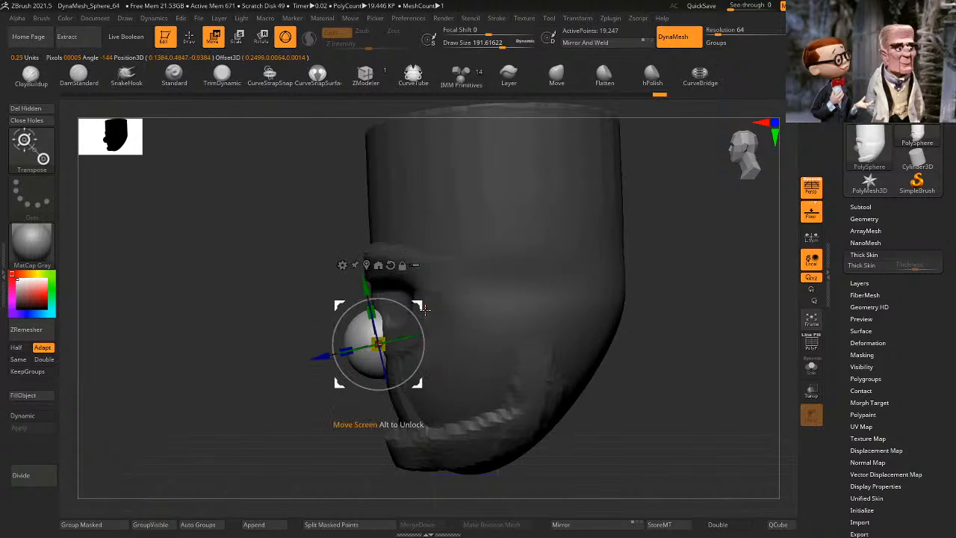
left_click_drag(425, 310, 431, 296)
left_click_drag(254, 299, 322, 299, "shift")
left_click(187, 40)
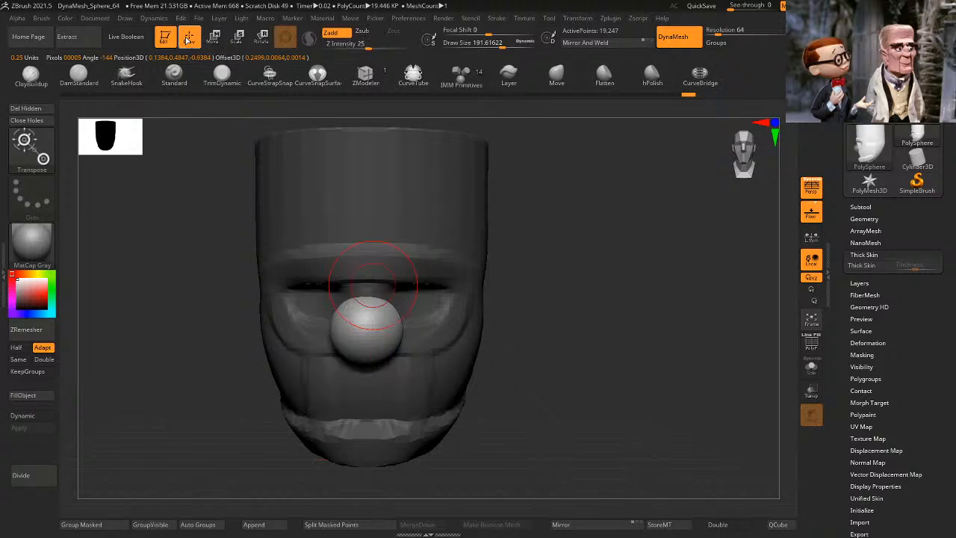
Step: Reshape the nose sphere into a pear form with the Move brush, narrow at the bridge and rounded at the tip
mouse_move(599, 230)
left_mouse_down("alt")
mouse_move(596, 254)
mouse_move(590, 237)
left_mouse_up("alt")
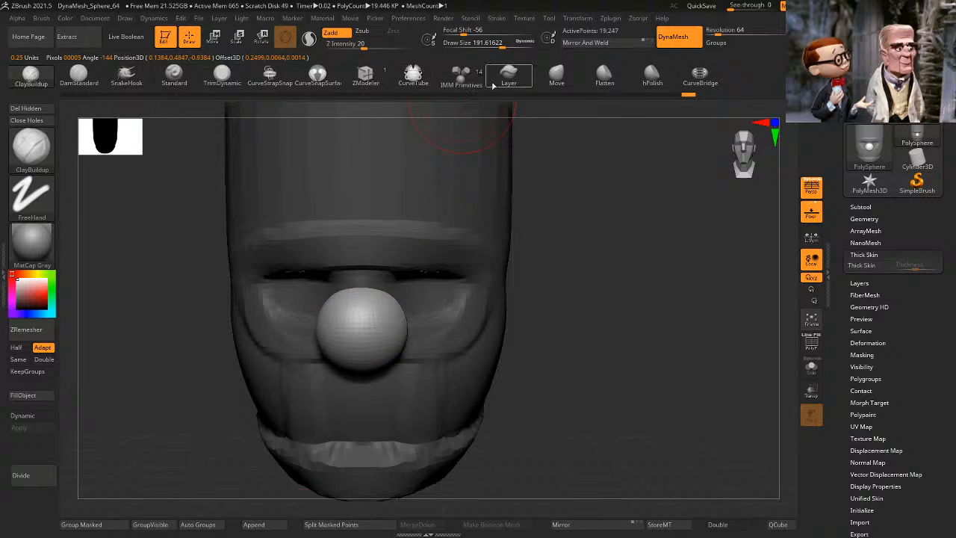
left_click(557, 75)
mouse_move(584, 265)
left_mouse_down("alt")
mouse_move(598, 234)
mouse_move(359, 274)
mouse_move(377, 279)
left_mouse_up("alt")
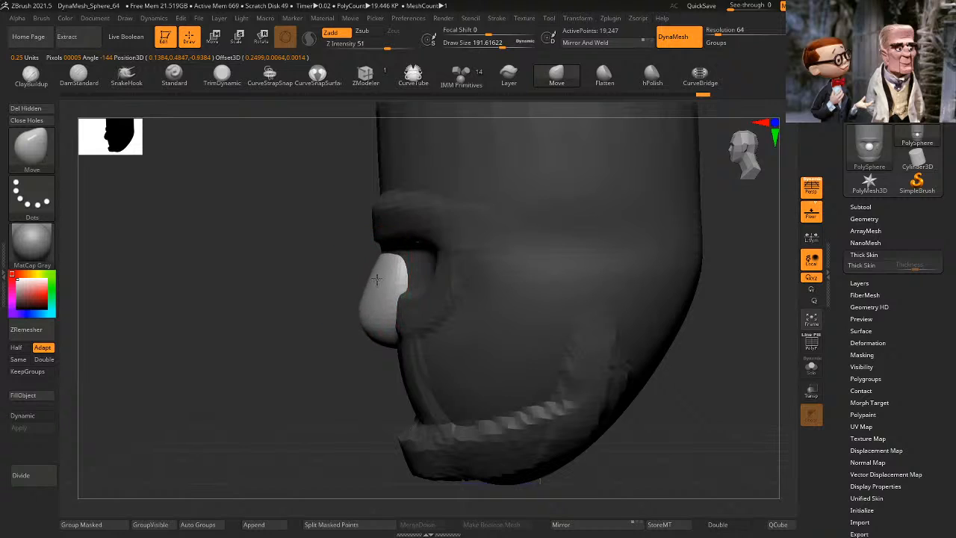
left_click_drag(277, 321, 386, 354, "shift")
left_click_drag(561, 269, 576, 296, "alt")
mouse_move(404, 294)
left_mouse_down()
mouse_move(380, 301)
mouse_move(380, 292)
left_mouse_up()
left_click_drag(398, 333, 403, 334)
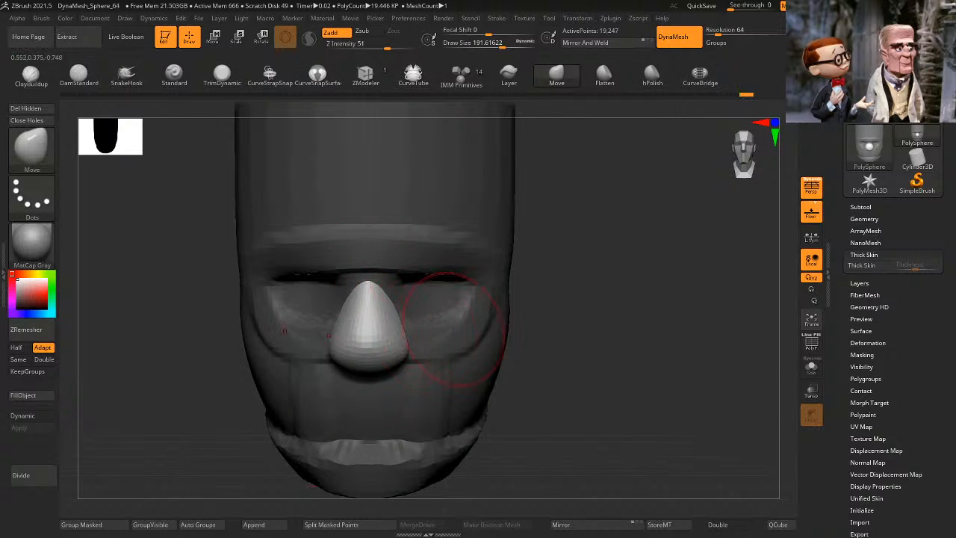
Step: Raise the draw size to about 303 and mask only the nose, leaving the whole head visible and unmasked
mouse_move(580, 329)
left_mouse_down("alt")
mouse_move(604, 279)
mouse_move(599, 317)
mouse_move(565, 336)
left_mouse_up("alt")
key("space")
left_click_drag(459, 345, 467, 344)
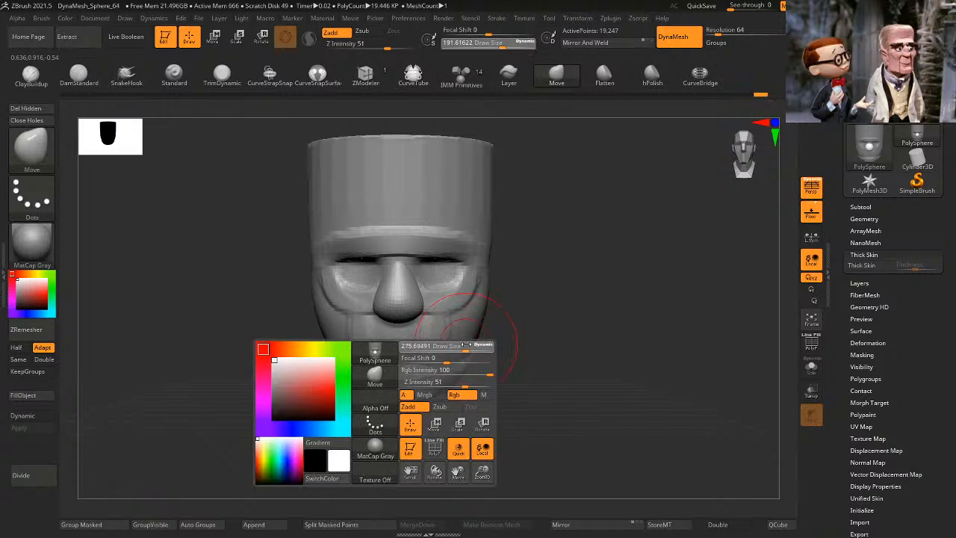
left_click(484, 300, "ctrl+shift")
left_click(547, 293, "ctrl")
left_click(553, 310, "ctrl+shift")
left_click_drag(559, 313, 522, 335, "ctrl")
left_click(468, 201, "ctrl+shift")
left_click(470, 203, "ctrl+shift")
left_click(455, 270, "ctrl+shift")
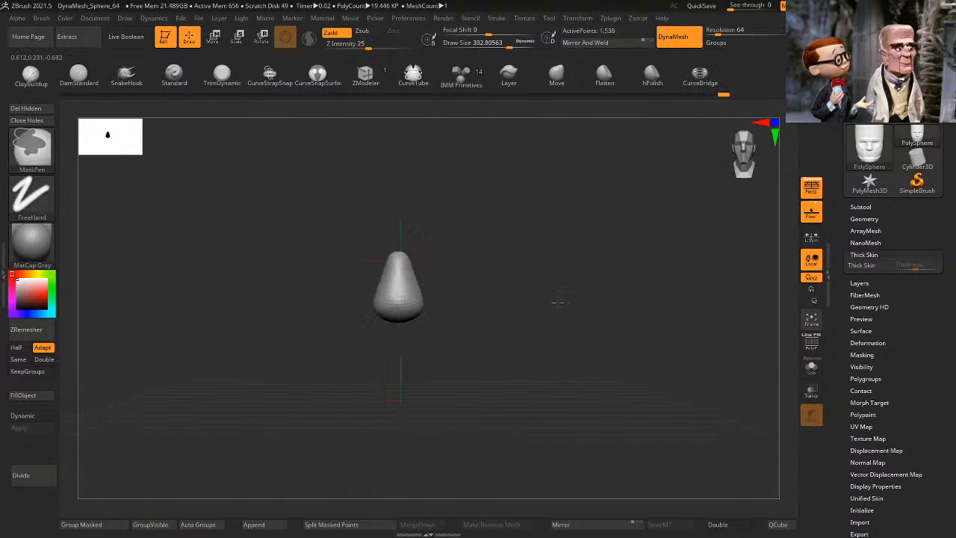
left_click(559, 303, "ctrl")
left_click(560, 313, "ctrl+shift")
left_click(559, 317, "ctrl")
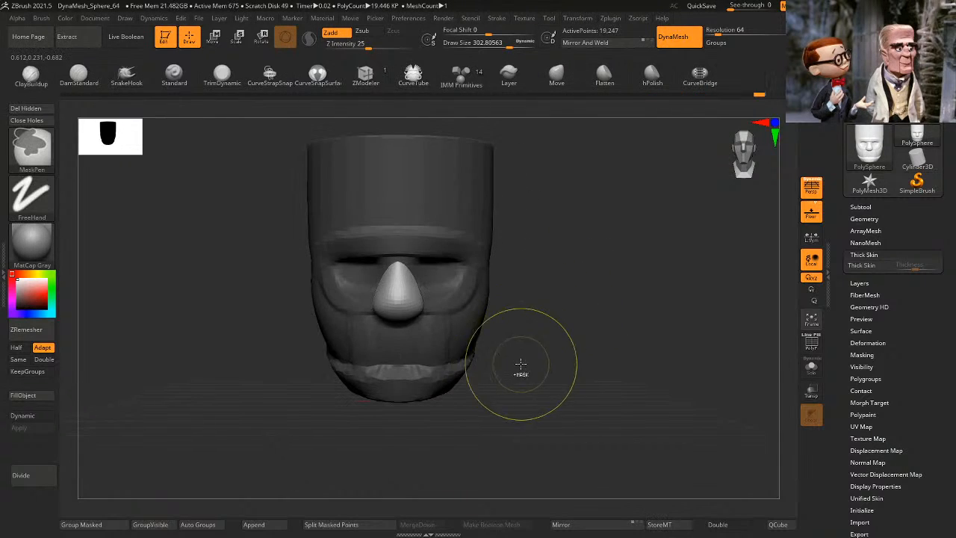
left_click(483, 349, "ctrl")
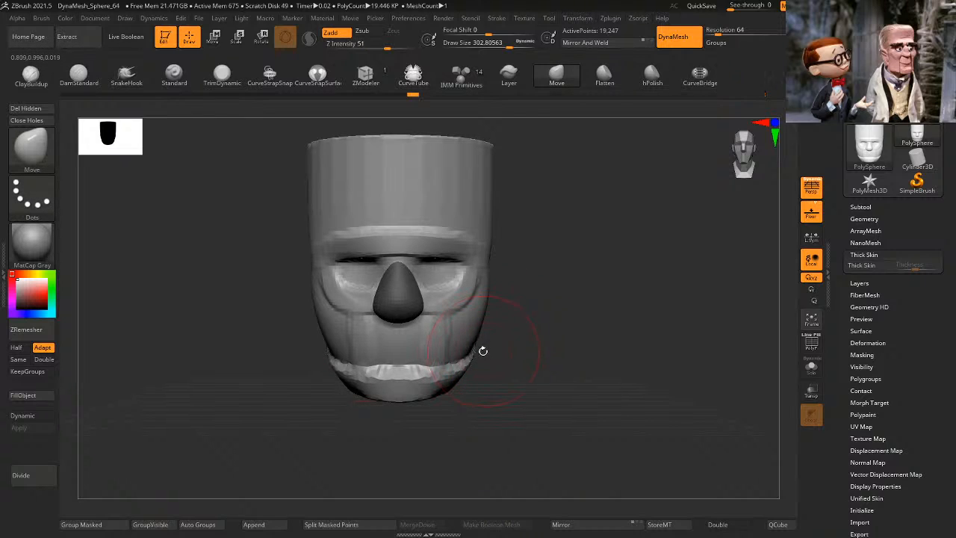
Step: Nudge the jaw corners outward with the Move brush and smooth the rim of the flat top and the sides of the head
mouse_move(473, 355)
left_mouse_down()
mouse_move(480, 390)
mouse_move(478, 367)
left_mouse_up()
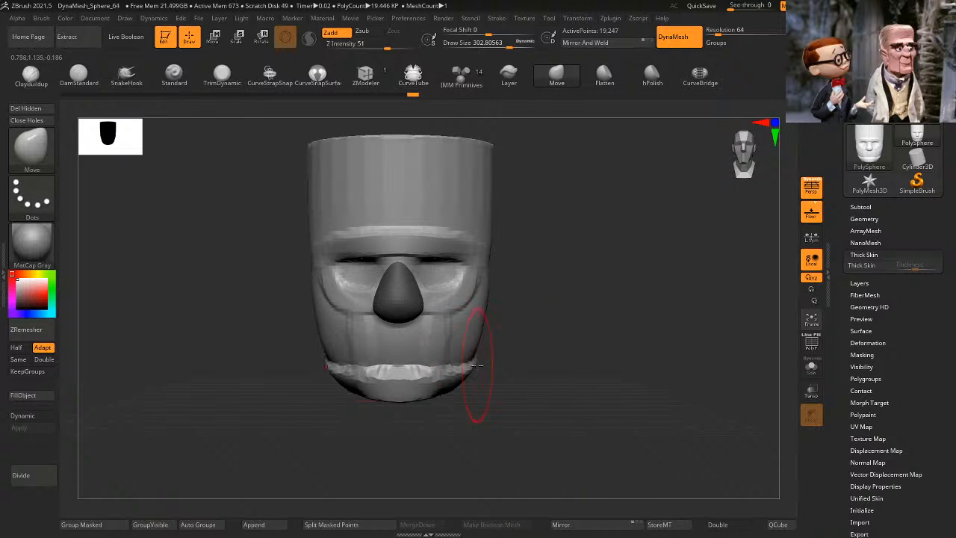
right_click_drag(479, 367, 481, 364)
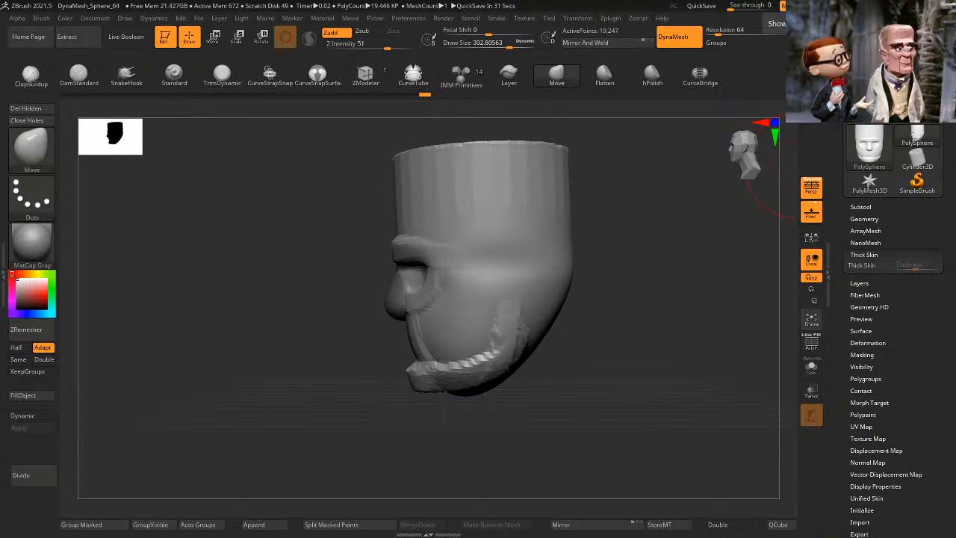
mouse_move(523, 418)
left_mouse_down()
mouse_move(615, 384)
mouse_move(628, 322)
mouse_move(621, 341)
mouse_move(636, 387)
mouse_move(662, 286)
mouse_move(646, 279)
mouse_move(593, 290)
left_mouse_up()
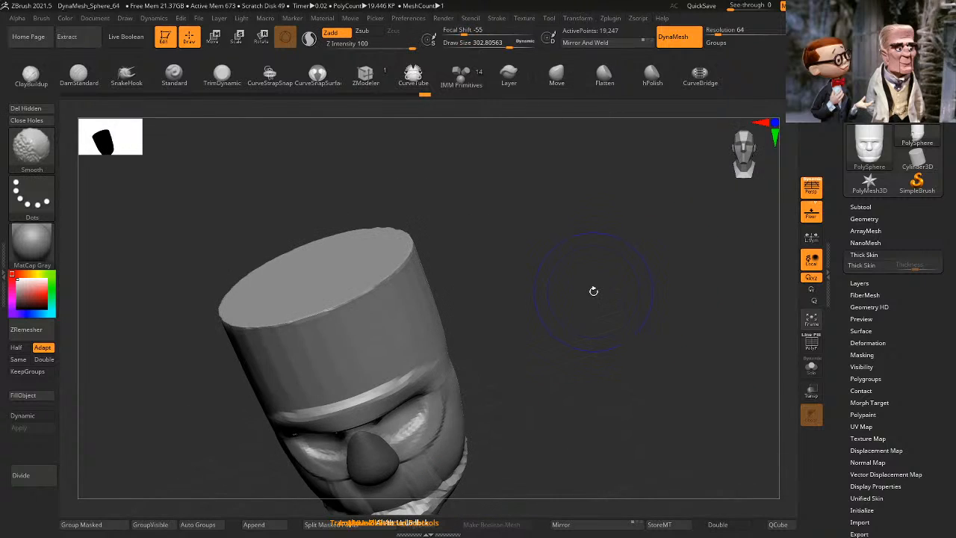
mouse_move(374, 288)
left_mouse_down("shift")
mouse_move(393, 252)
mouse_move(276, 313)
left_mouse_up("shift")
left_click_drag(478, 251, 526, 236)
mouse_move(403, 229)
left_mouse_down("alt")
mouse_move(561, 220)
mouse_move(583, 242)
left_mouse_up("alt")
left_click_drag(399, 311, 292, 261, "shift")
left_click_drag(275, 322, 422, 402, "shift")
mouse_move(572, 351)
left_mouse_down()
mouse_move(590, 328)
mouse_move(660, 299)
mouse_move(611, 304)
mouse_move(690, 277)
left_mouse_up()
right_click_drag(643, 363, 621, 286, "ctrl")
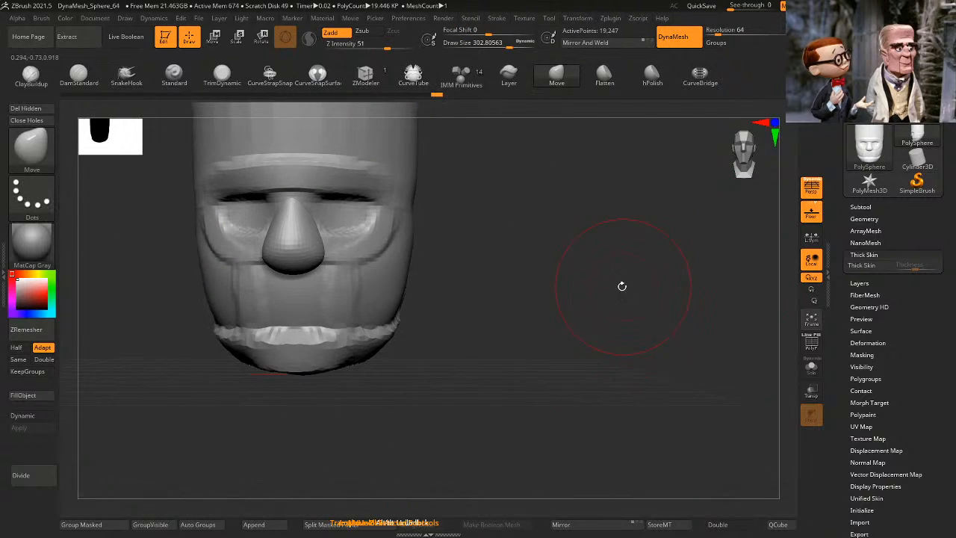
Step: Put the head in its own polygroup separate from the nose, and turn DynaMesh off with its Groups option enabled
right_click_drag(623, 228, 696, 295, "alt")
mouse_move(582, 251)
left_mouse_down()
mouse_move(634, 257)
mouse_move(694, 337)
left_mouse_up()
left_click(516, 221, "ctrl+shift")
left_click(515, 220, "ctrl+shift")
left_click(459, 323, "ctrl+shift")
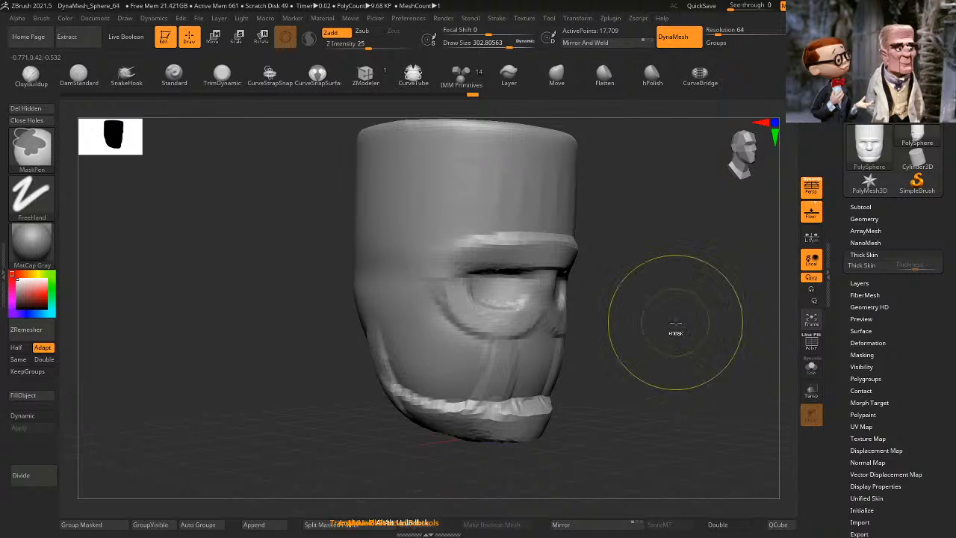
left_click(679, 318, "ctrl")
left_click(681, 317, "ctrl")
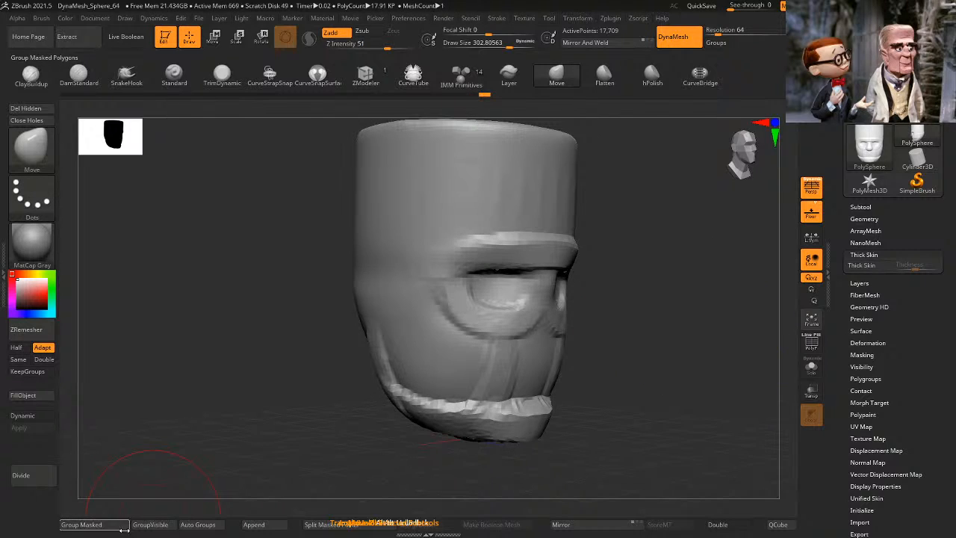
left_click(156, 442, "ctrl")
left_click(121, 525)
left_click(191, 446, "ctrl+shift")
left_click_drag(658, 316, 626, 311)
left_click(691, 42)
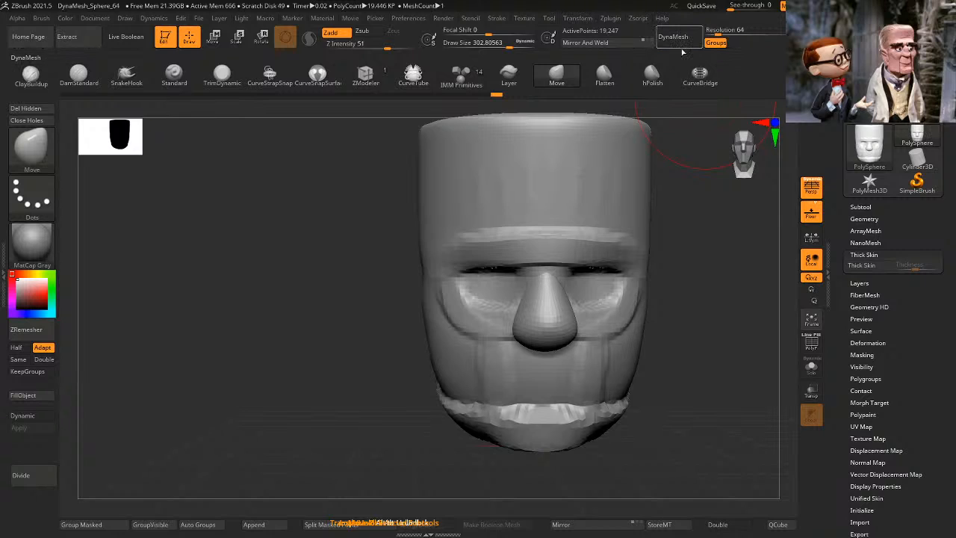
Step: Smooth away the jawline ridge and cheek folds on the lower face, and reduce the draw size to about 128
left_click_drag(733, 293, 645, 310, "alt")
left_click_drag(579, 331, 639, 332)
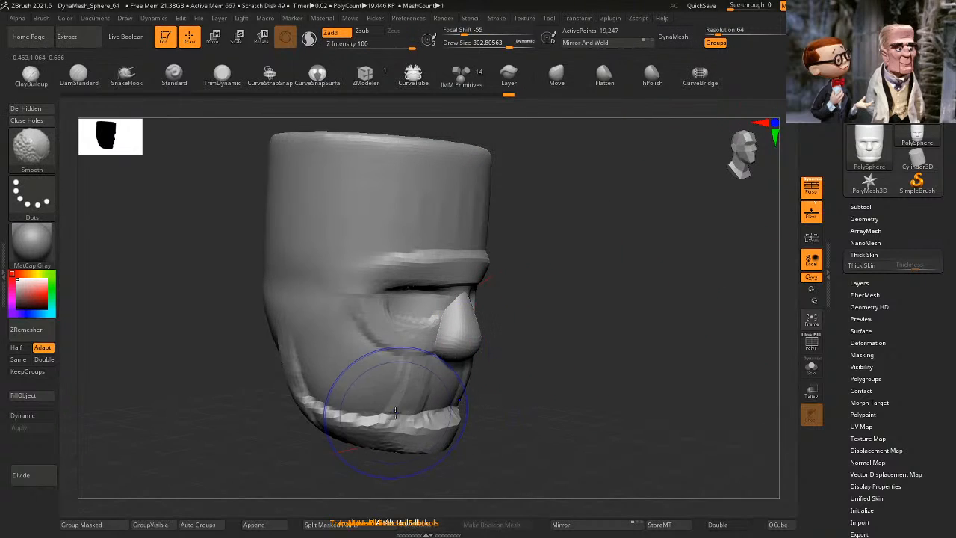
mouse_move(392, 407)
left_mouse_down("shift")
mouse_move(334, 329)
mouse_move(500, 406)
mouse_move(642, 360)
left_mouse_up("shift")
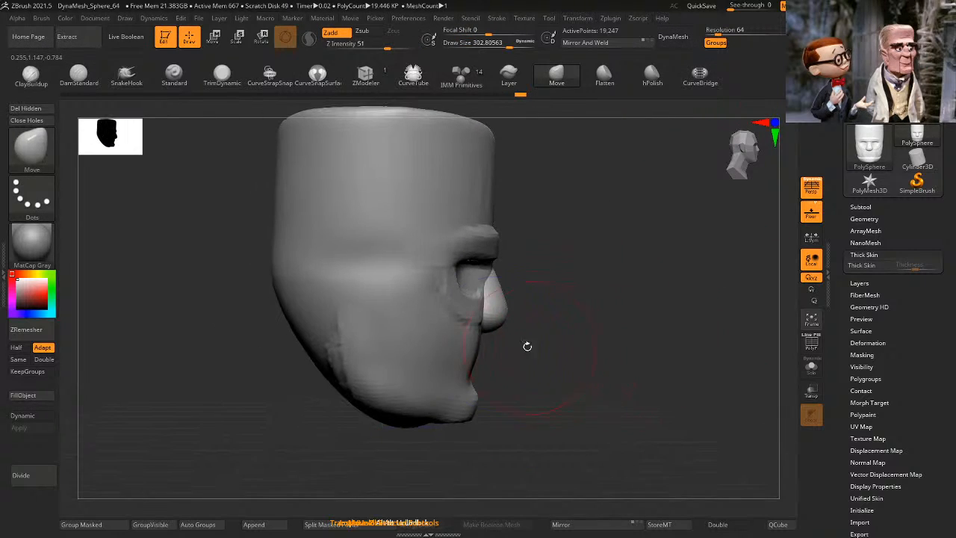
left_click_drag(575, 264, 587, 317, "alt")
left_click_drag(635, 271, 523, 264)
mouse_move(599, 265)
left_mouse_down("alt")
mouse_move(660, 261)
mouse_move(663, 276)
mouse_move(600, 346)
mouse_move(645, 292)
mouse_move(621, 286)
left_mouse_up("alt")
key("s")
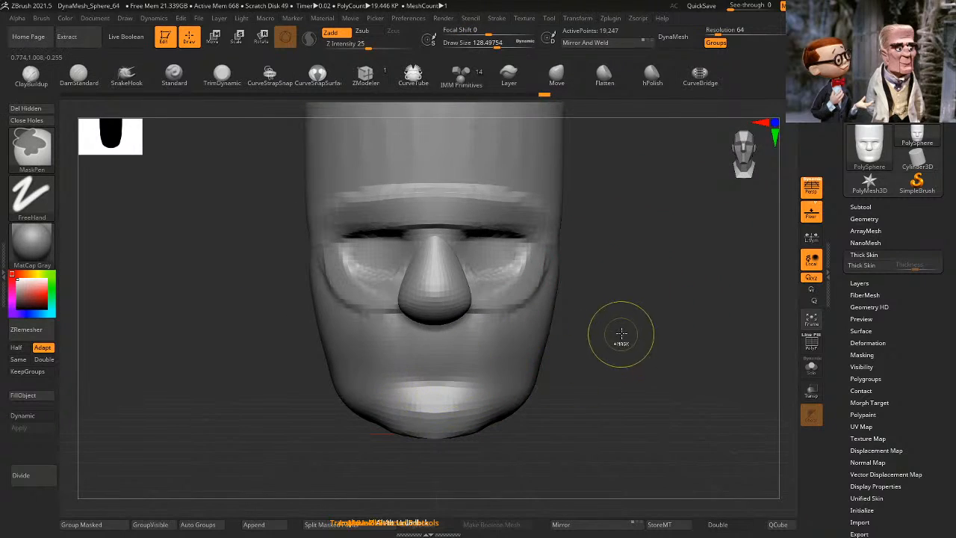
left_click_drag(620, 330, 551, 463, "ctrl")
left_click_drag(640, 289, 490, 448, "ctrl")
mouse_move(636, 303)
left_mouse_down("ctrl+shift")
mouse_move(508, 463)
mouse_move(516, 495)
mouse_move(385, 532)
left_mouse_up("ctrl+shift")
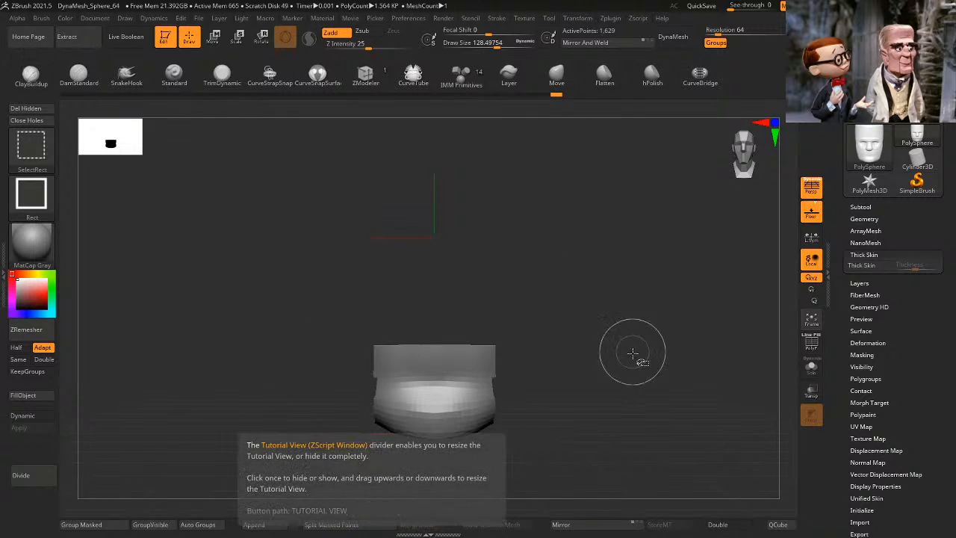
left_click_drag(633, 353, 666, 382, "ctrl+shift")
mouse_move(719, 417)
left_mouse_down()
mouse_move(687, 370)
mouse_move(673, 386)
mouse_move(630, 337)
mouse_move(666, 256)
left_mouse_up()
left_click(668, 386, "ctrl+shift")
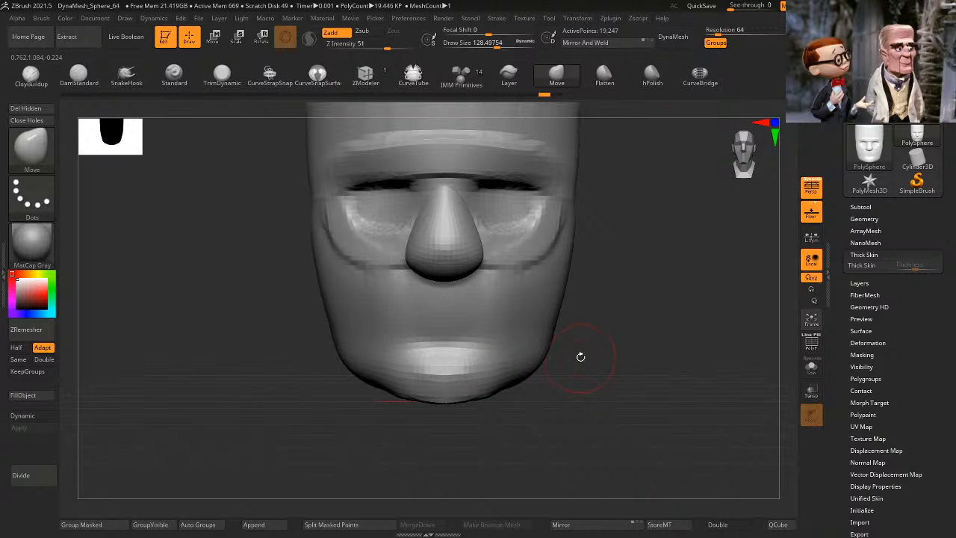
Step: Insert mirrored spheres from IMM Primitives on both sides of the head as ears and activate the Move gizmo on them
mouse_move(579, 363)
left_mouse_down()
mouse_move(603, 385)
mouse_move(620, 367)
mouse_move(597, 351)
left_mouse_up()
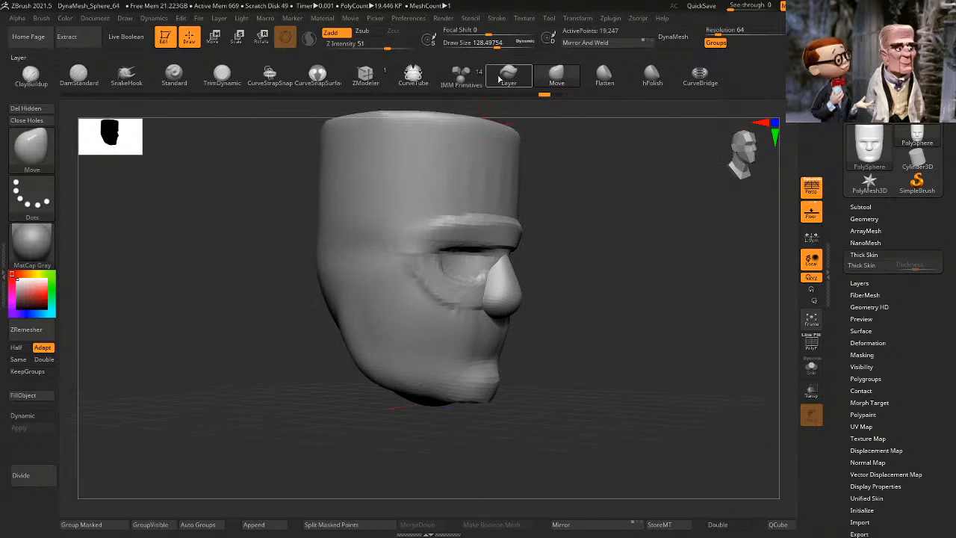
left_click(462, 76)
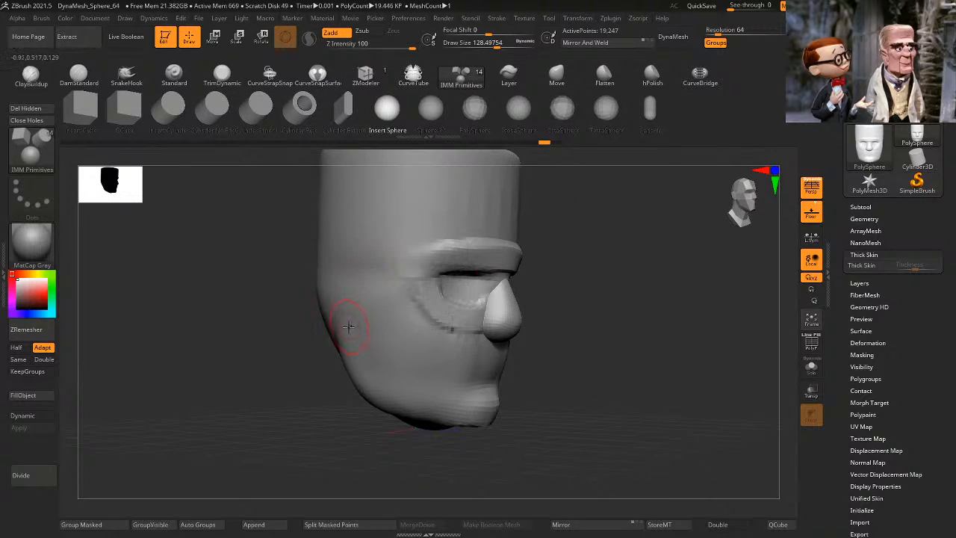
left_click_drag(340, 303, 386, 370)
left_click_drag(499, 295, 523, 286)
key("w")
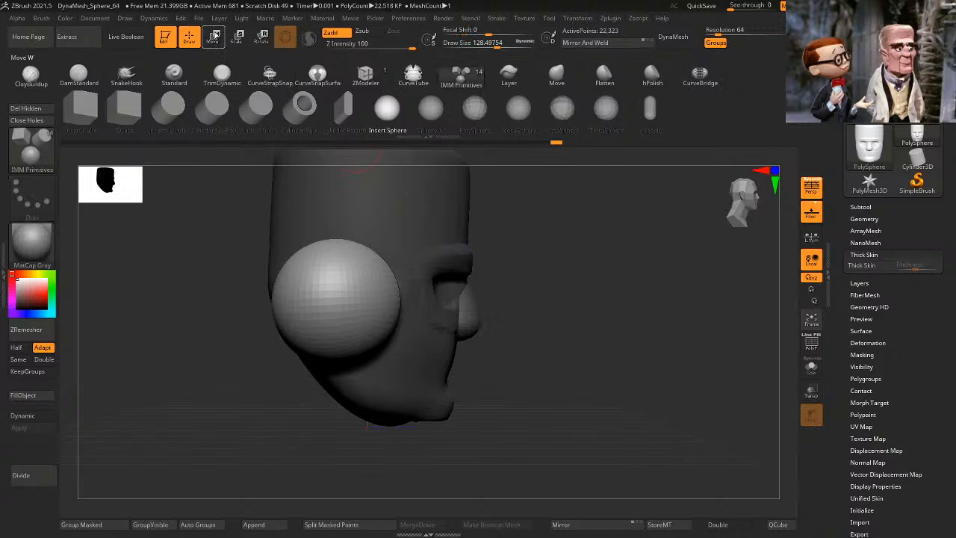
left_click_drag(616, 250, 571, 245)
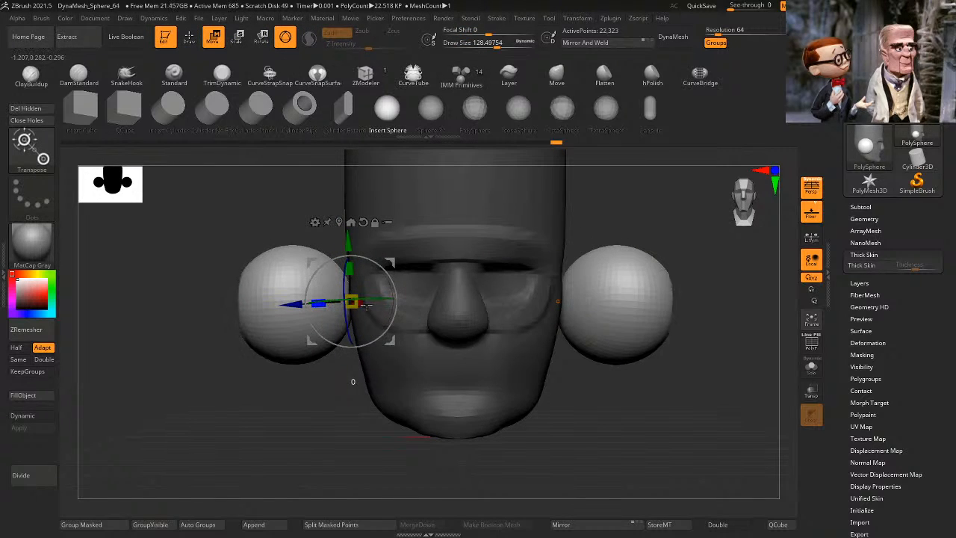
Step: Flatten the inserted ear spheres into flat-faced discs against the sides of the head, undoing the first gizmo attempt
left_click_drag(326, 302, 516, 306)
key("ctrl+z")
left_click_drag(620, 286, 714, 281, "shift")
left_click_drag(660, 296, 411, 323)
left_click_drag(346, 312, 428, 288)
left_click_drag(635, 288, 754, 285, "shift")
left_click_drag(391, 263, 331, 281)
left_click_drag(602, 265, 647, 286, "shift")
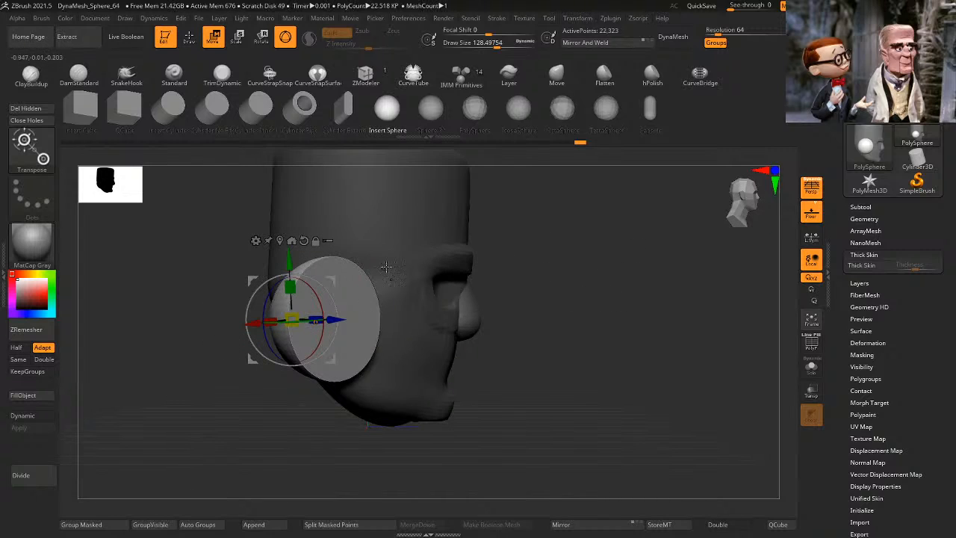
Step: Rotate the flattened ear discs around the vertical axis so they angle away from the head, and return to Draw mode
left_click_drag(521, 284, 502, 279, "shift")
left_click_drag(326, 280, 364, 264)
left_click_drag(624, 280, 639, 288, "shift")
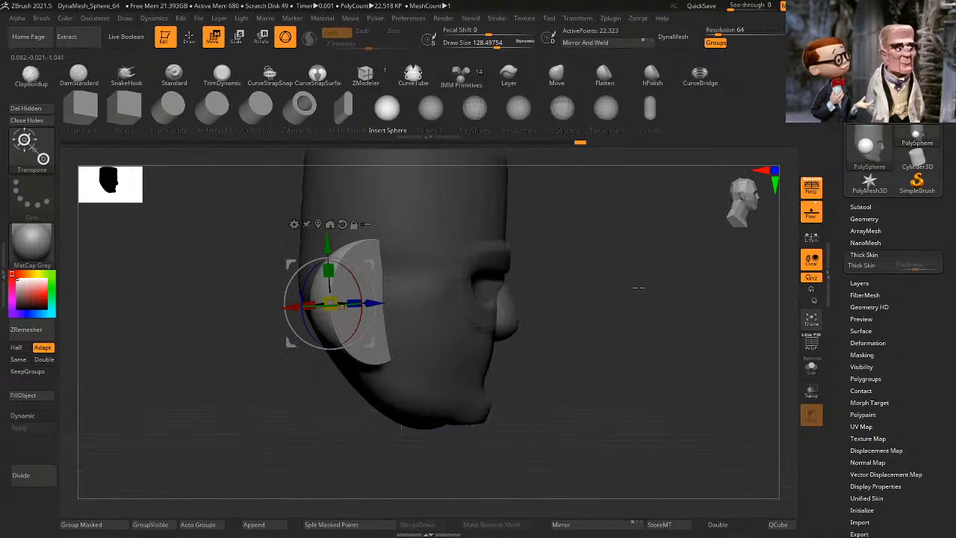
left_click_drag(494, 288, 542, 384)
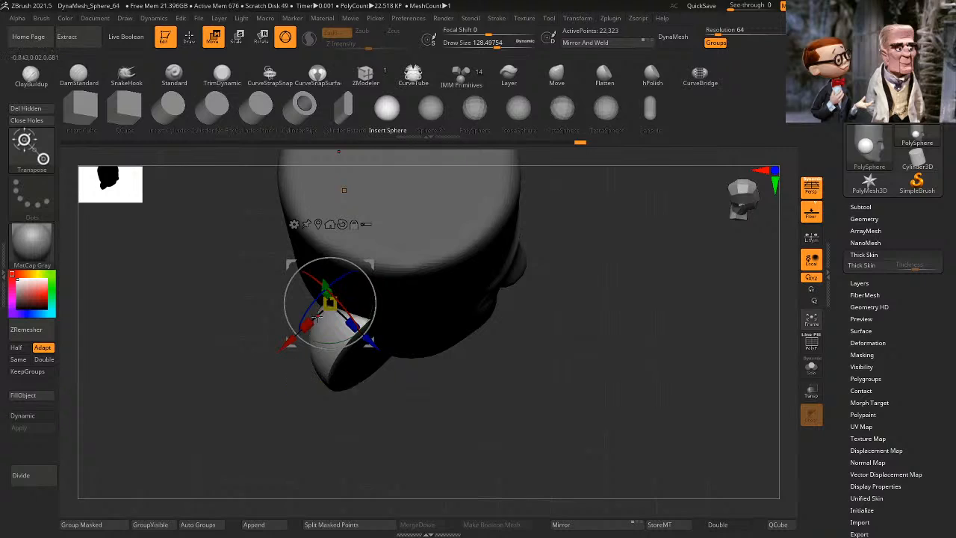
left_click_drag(322, 346, 340, 344)
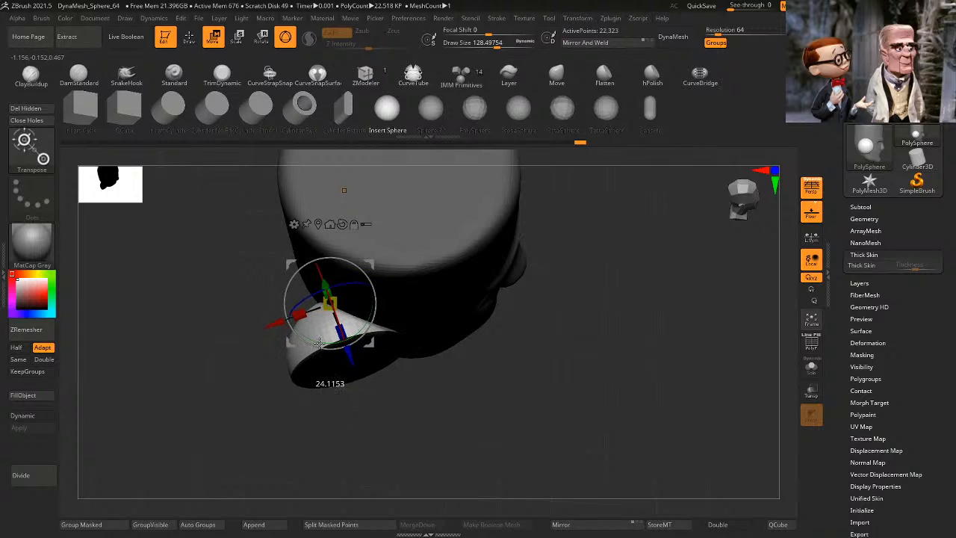
left_click_drag(562, 335, 586, 252)
key("q")
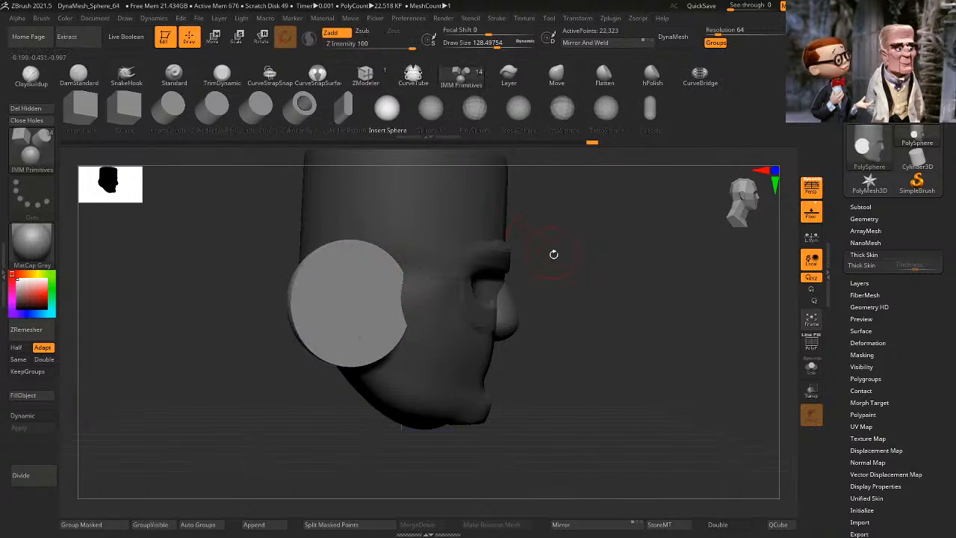
Step: Undo the accidental insert stroke and pull the ear discs into shape with the Move brush at a draw size of about 285
left_click_drag(557, 286, 559, 320, "alt")
key("space")
left_click_drag(293, 326, 303, 325)
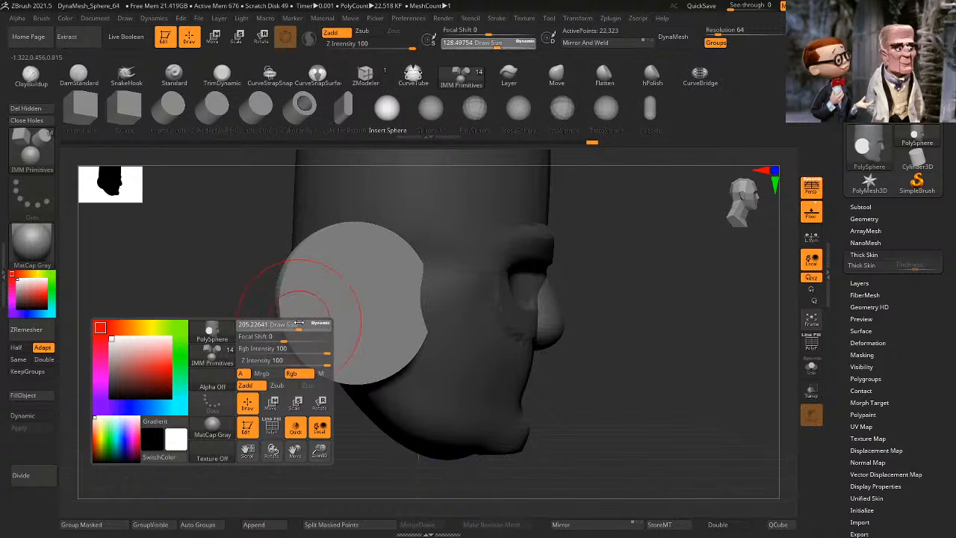
mouse_move(603, 318)
left_mouse_down("alt")
mouse_move(610, 284)
mouse_move(601, 294)
left_mouse_up("alt")
mouse_move(309, 350)
left_mouse_down()
mouse_move(331, 310)
mouse_move(301, 322)
mouse_move(329, 326)
left_mouse_up()
key("ctrl+z")
left_click(556, 74)
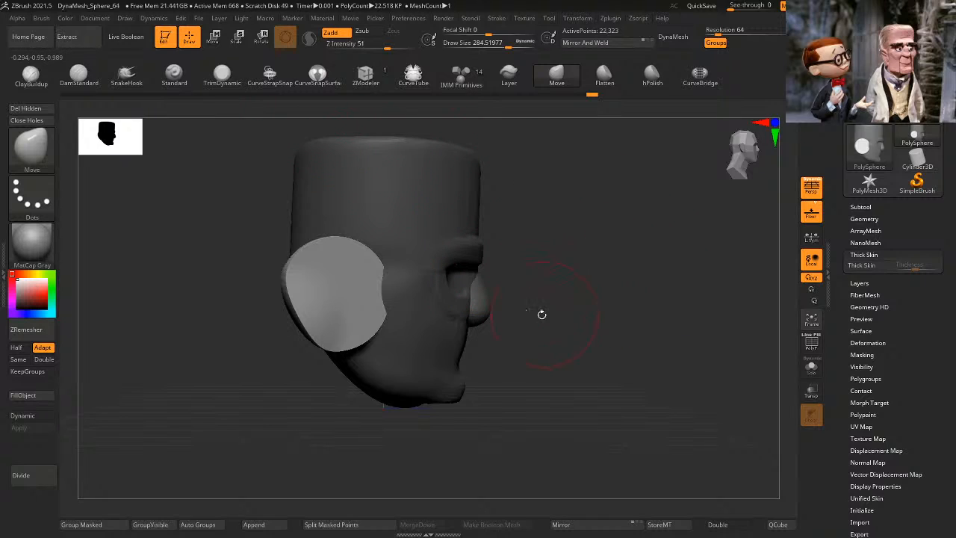
Step: Move the ear shapes lower and further into the sides of the head with the gizmo, and quick-save the project
left_click(214, 37)
left_click_drag(382, 251, 351, 281)
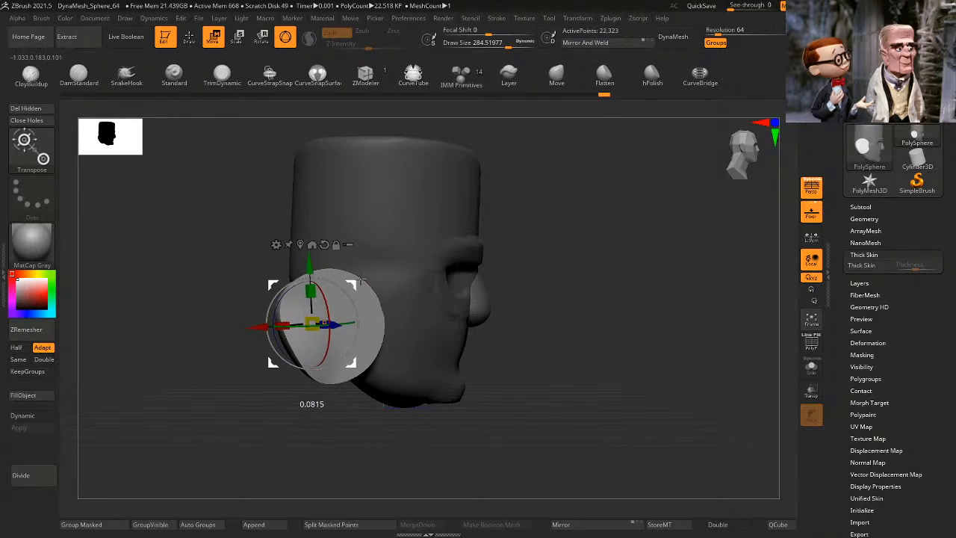
left_click_drag(568, 247, 512, 245, "shift")
left_click_drag(351, 283, 364, 281)
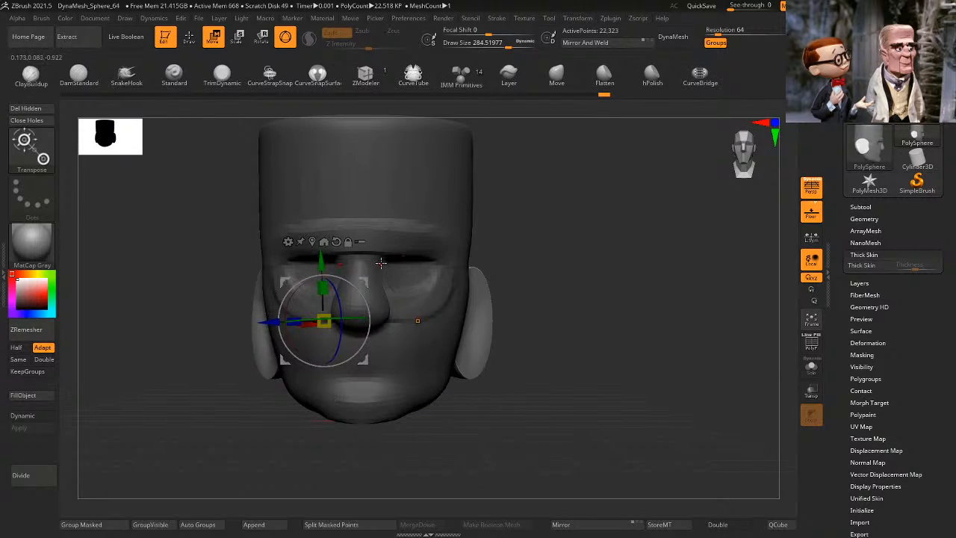
left_click_drag(556, 263, 616, 264)
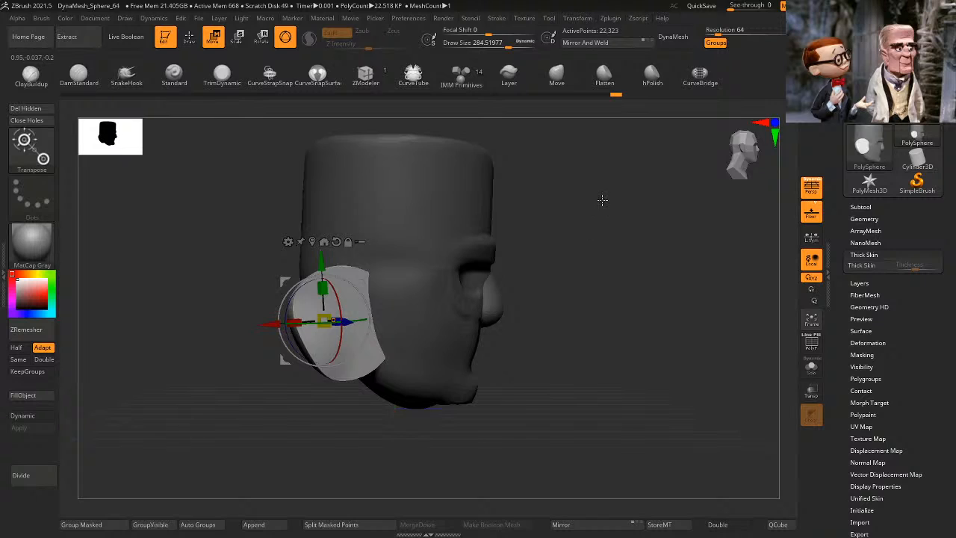
left_click(702, 6)
key("q")
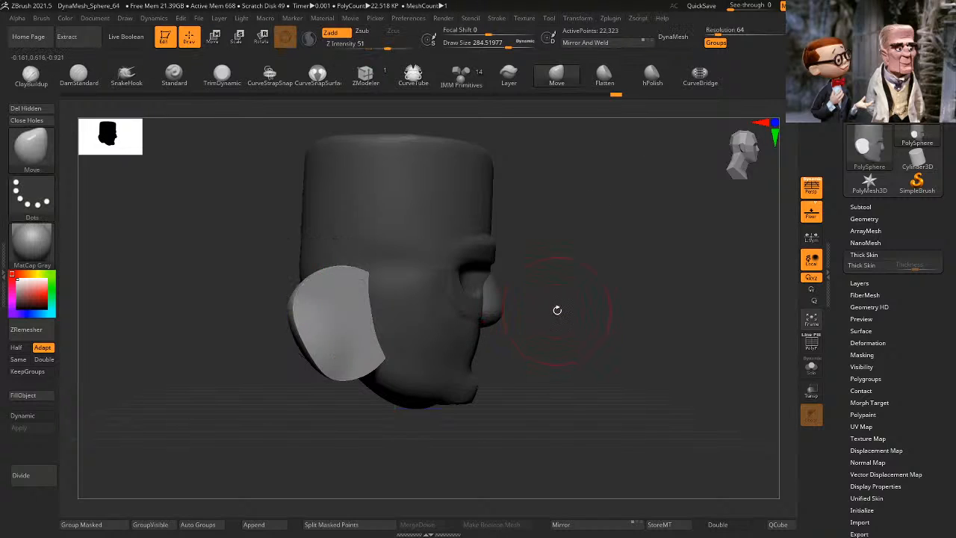
Step: Raise the ears slightly on the sides of the head with the gizmo, and return to Draw mode
left_click_drag(557, 310, 641, 288, "shift")
key("ctrl+z")
key("ctrl+z")
key("ctrl+shift+z")
left_click(217, 45)
left_click_drag(644, 278, 607, 324)
left_click_drag(513, 322, 685, 299, "ctrl")
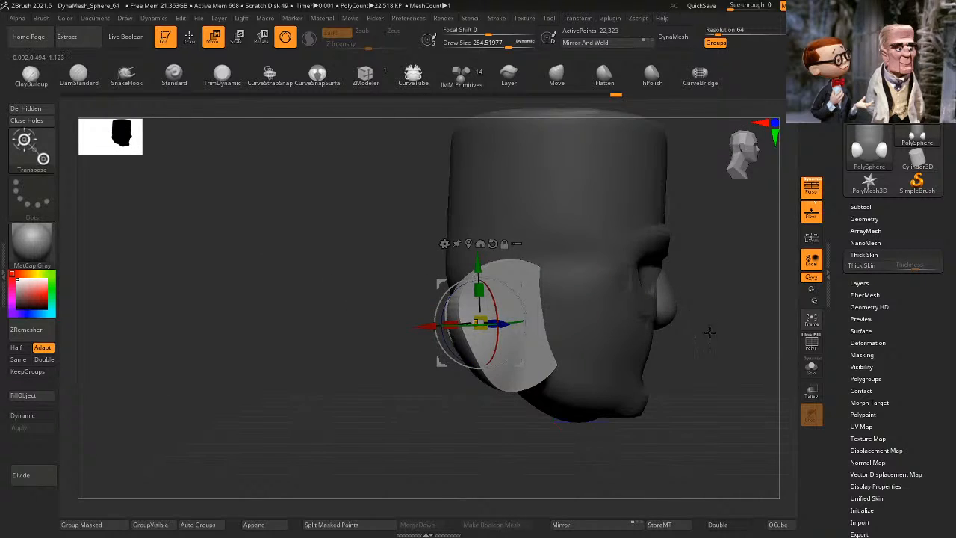
left_click_drag(709, 332, 597, 322, "alt")
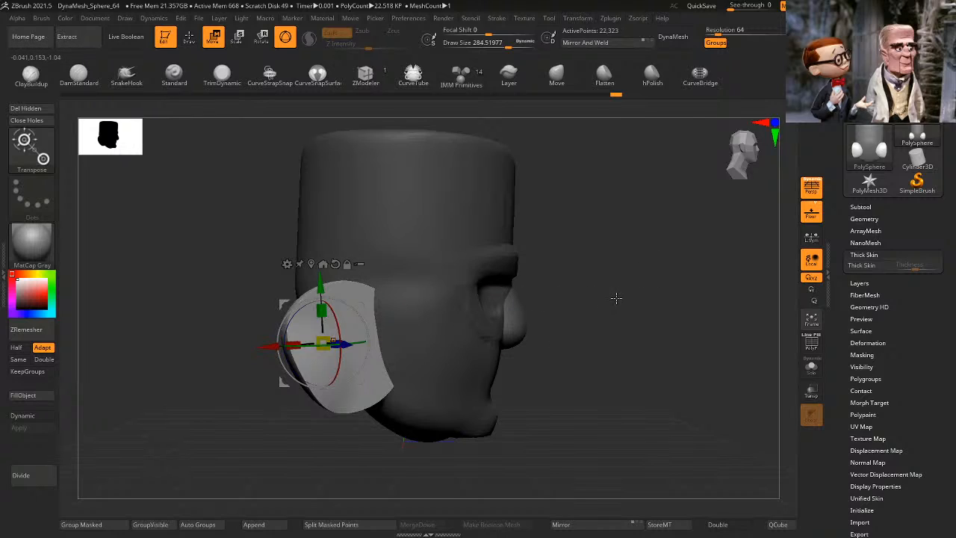
left_click_drag(365, 300, 371, 282)
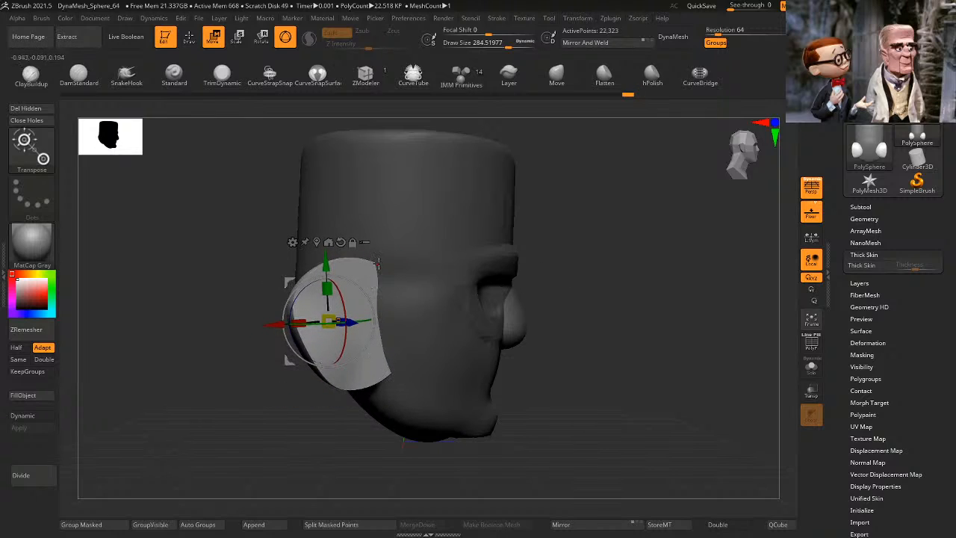
left_click(189, 37)
left_click_drag(681, 253, 656, 308, "alt")
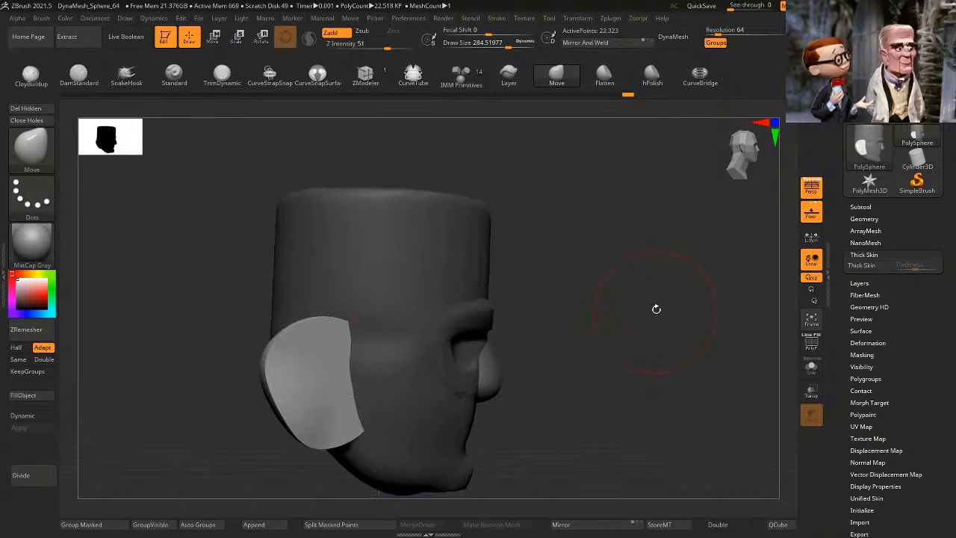
left_click_drag(666, 263, 680, 223, "alt")
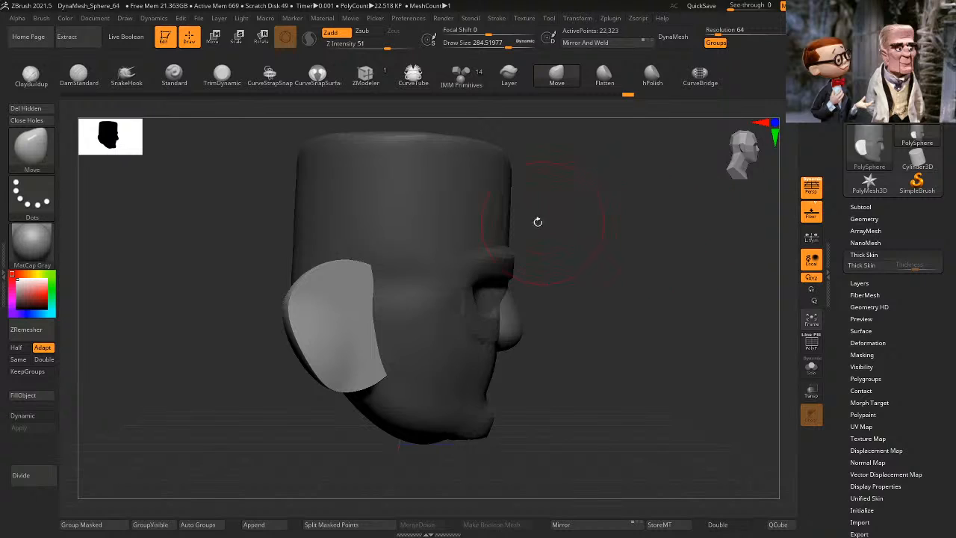
Step: Center the gizmo on the ears and nudge them slightly from the front, return to Draw mode and clear the mask
left_click_drag(406, 182, 642, 210)
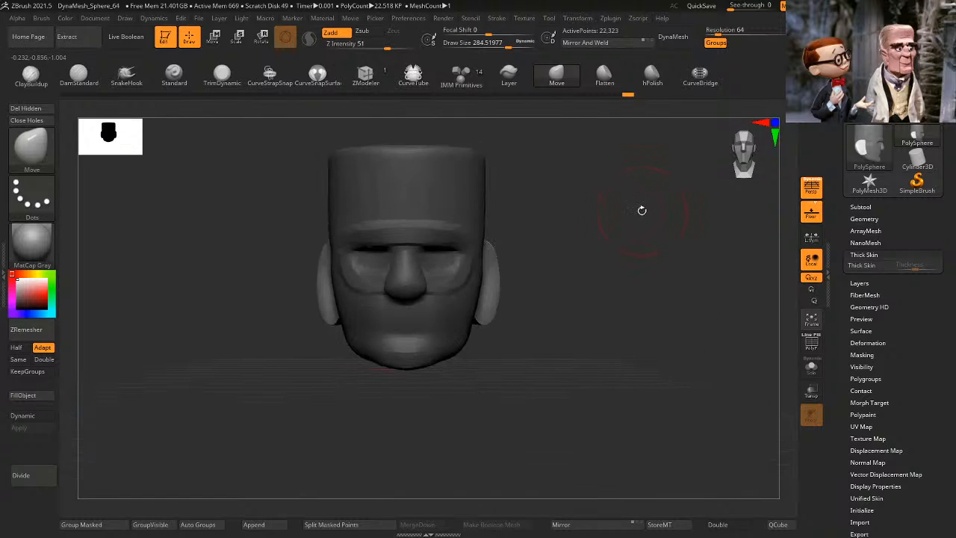
key("w")
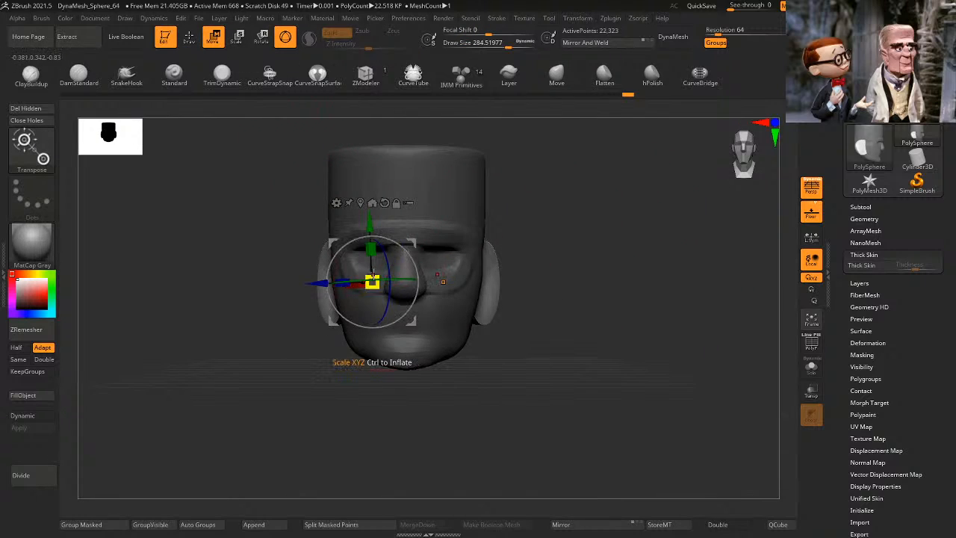
left_click(360, 201)
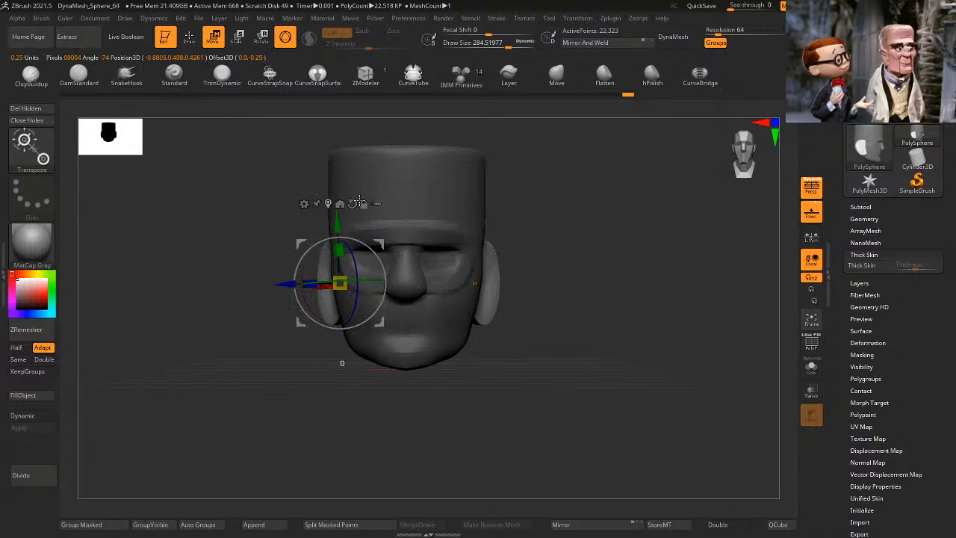
left_click_drag(383, 275, 387, 270)
left_click(190, 37)
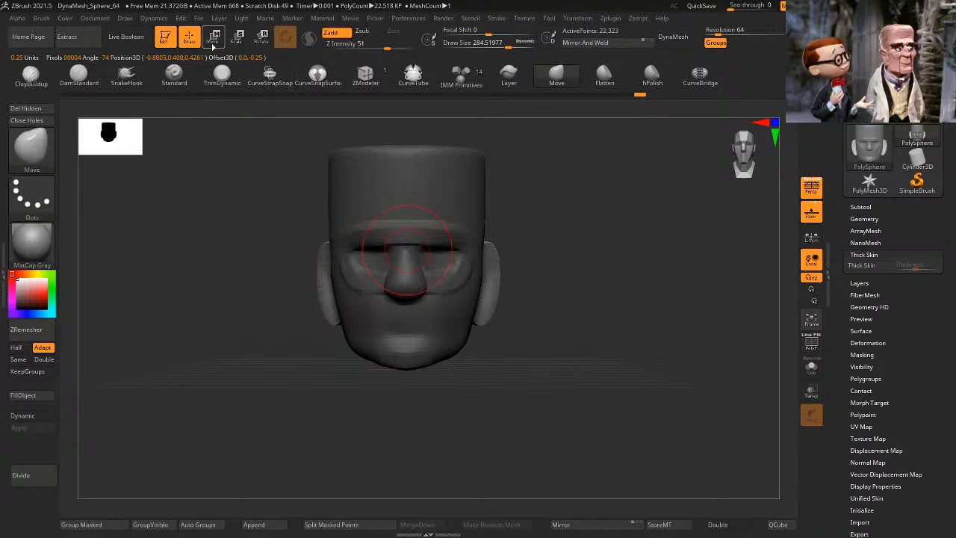
left_click_drag(624, 290, 652, 323, "ctrl")
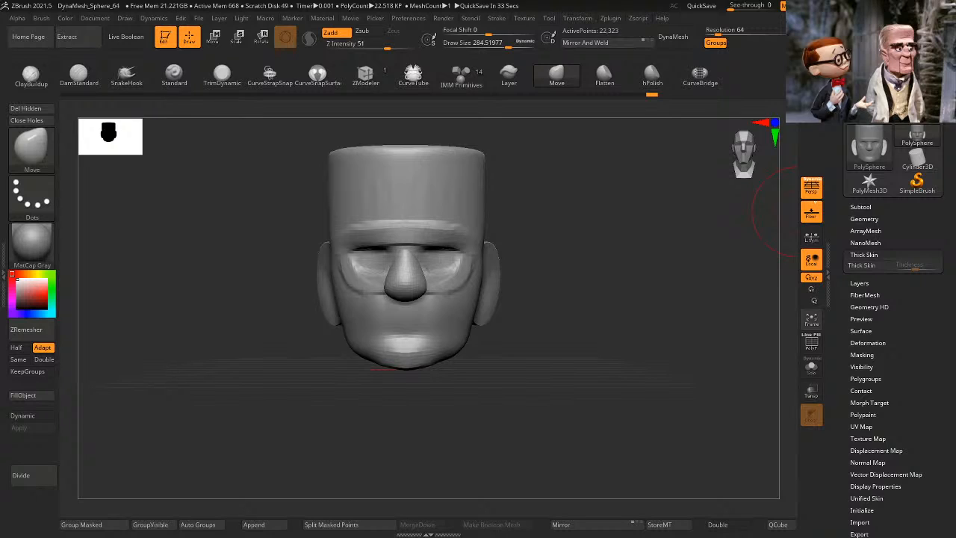
Step: Mask the head polygroup and narrow the bridge of the nose with the Move brush at a draw size of about 124
left_click_drag(568, 261, 655, 320)
left_click_drag(655, 321, 634, 225, "shift")
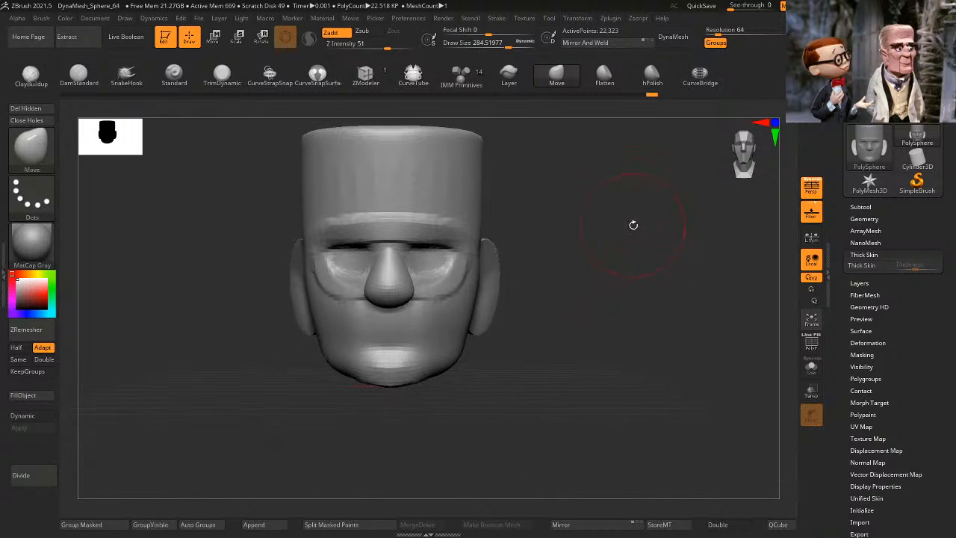
left_click(452, 338, "ctrl+shift")
left_click(586, 307, "ctrl")
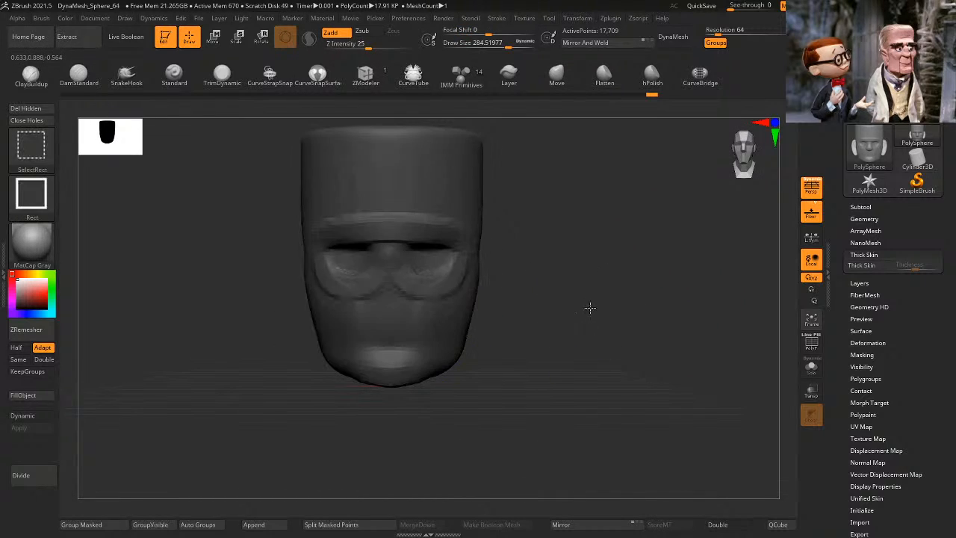
left_click(590, 306, "ctrl+shift")
key("space")
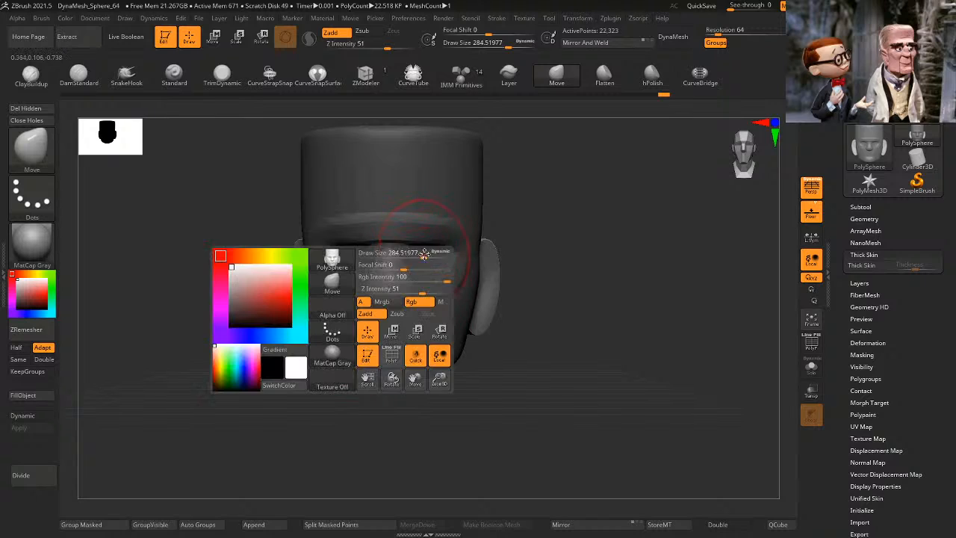
mouse_move(423, 252)
left_mouse_down()
mouse_move(405, 250)
mouse_move(401, 269)
mouse_move(399, 259)
left_mouse_up()
key("space")
mouse_move(552, 263)
left_mouse_down("alt")
mouse_move(559, 234)
mouse_move(552, 249)
left_mouse_up("alt")
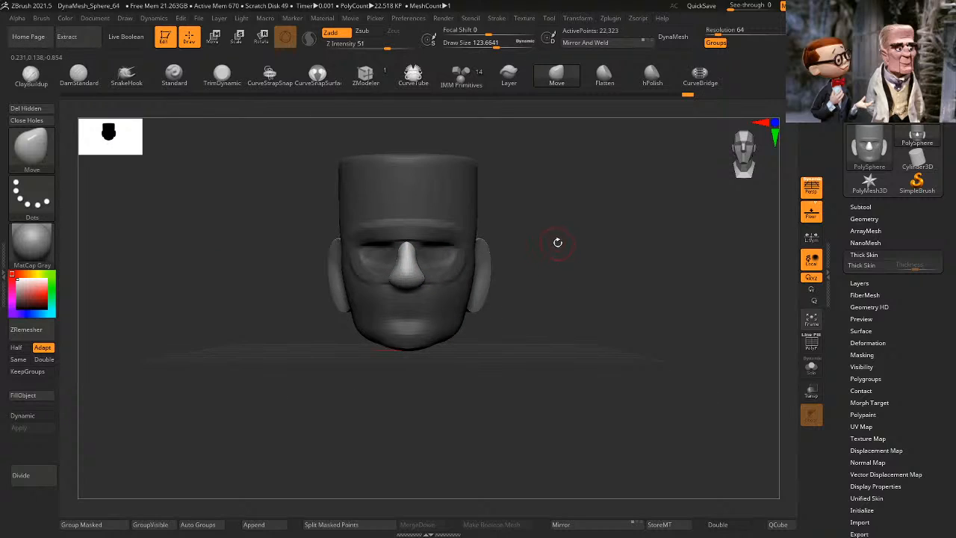
left_click_drag(531, 254, 532, 270, "alt")
Step: Mask the nose and ears, lengthen the jaw and chin with the Move brush at a draw size of about 470, and reduce it to about 198
left_click_drag(533, 261, 538, 282, "ctrl")
left_click(465, 296, "ctrl+shift")
left_click(548, 296, "ctrl+shift")
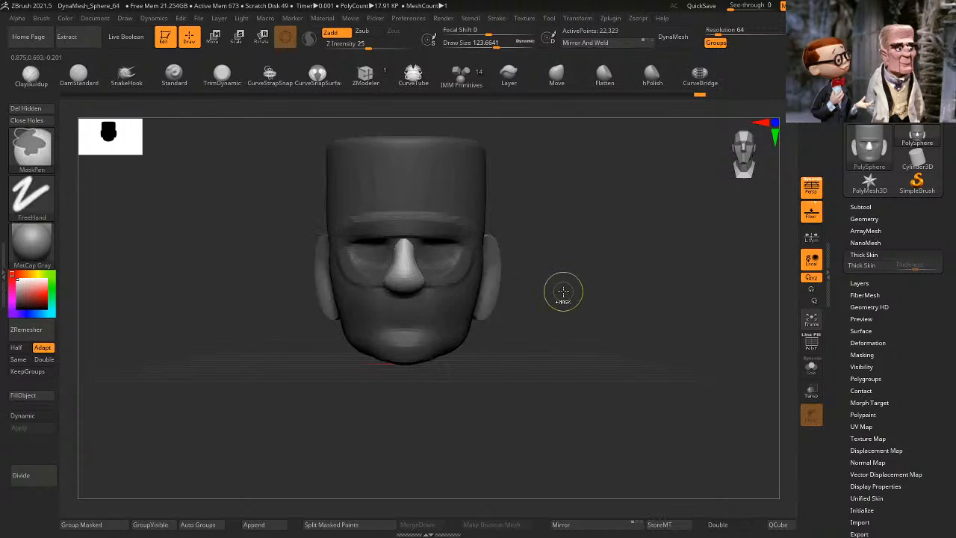
key("space")
left_click_drag(559, 285, 535, 285)
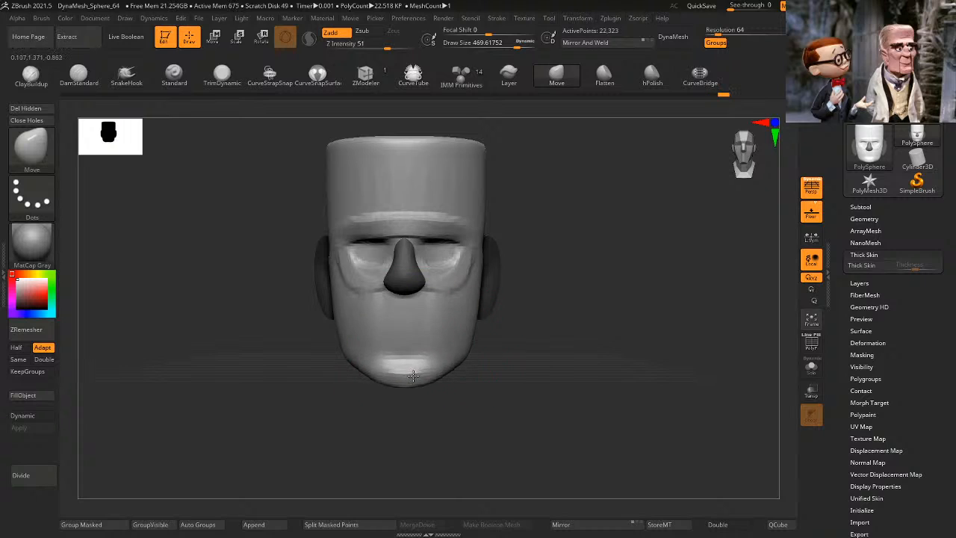
left_click_drag(489, 351, 574, 324)
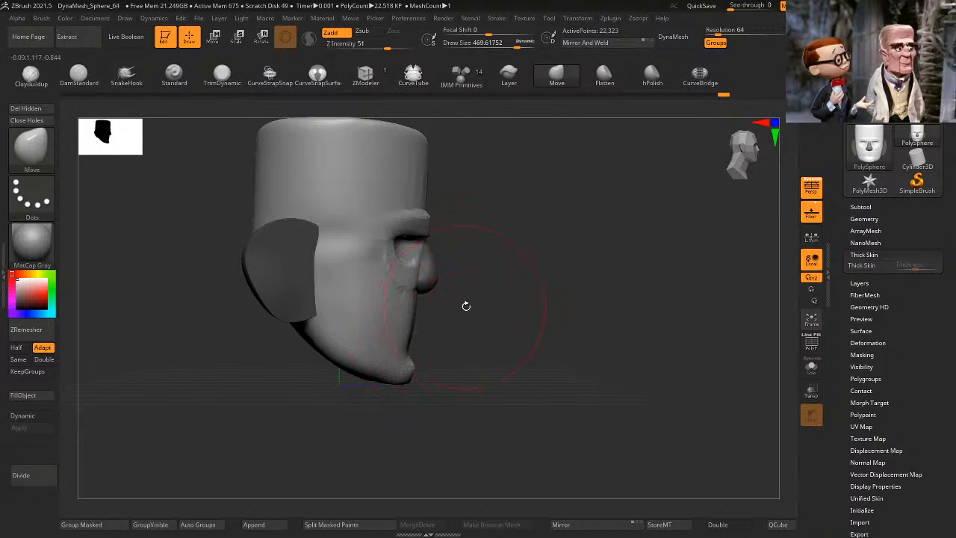
key("space")
left_click_drag(514, 291, 499, 291)
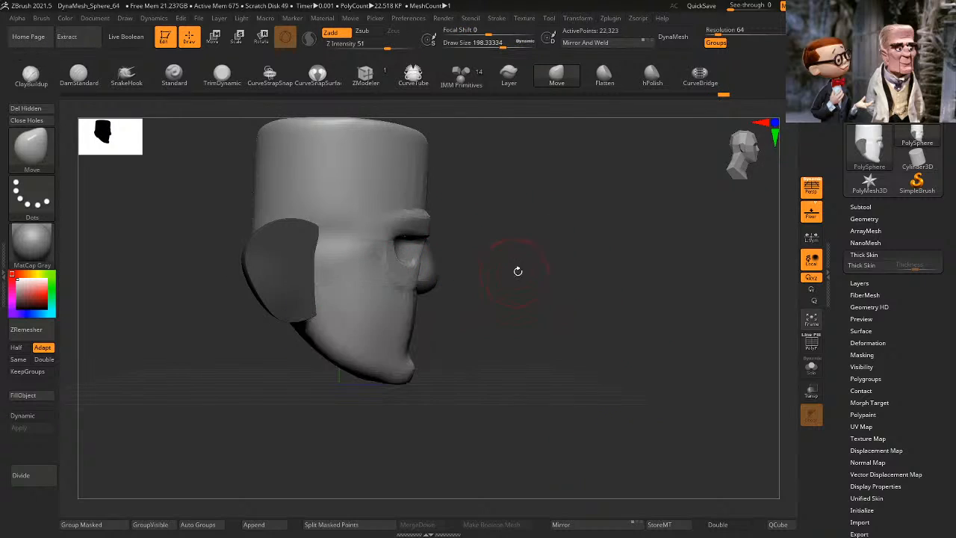
left_click_drag(622, 270, 564, 272, "shift")
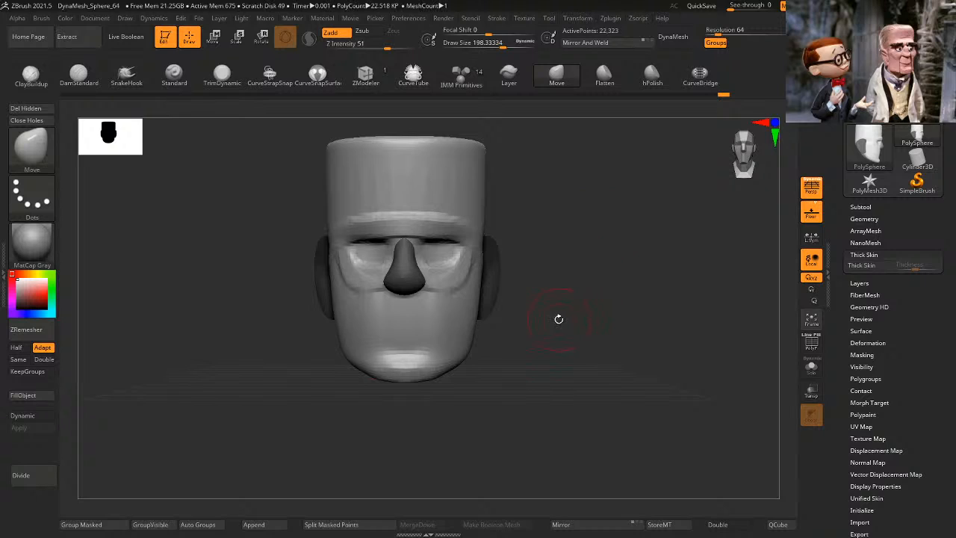
Step: Build up the chin with ClayBuildup at a draw size of about 161, undoing the first stroke
left_click_drag(552, 327, 568, 267, "alt")
left_click(28, 78)
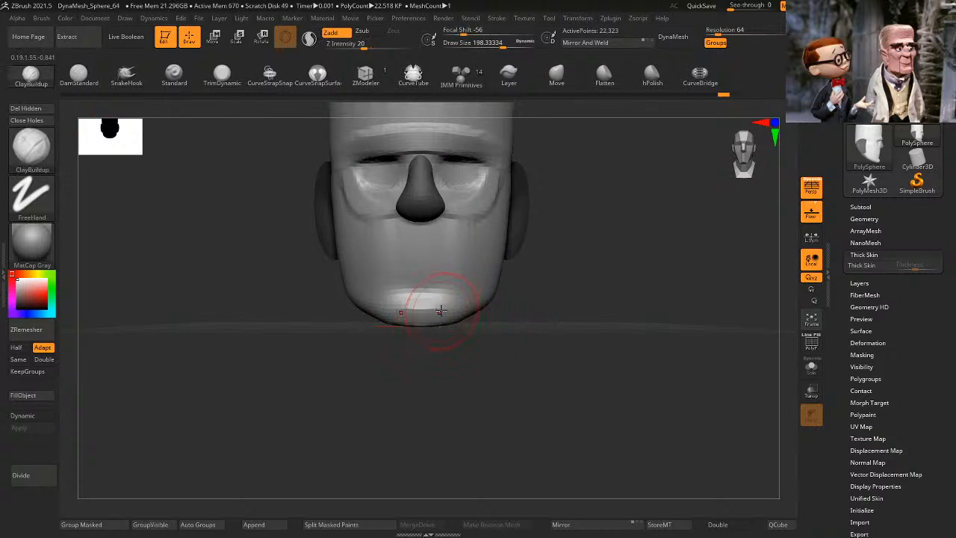
key("space")
left_click_drag(446, 300, 437, 300)
left_click_drag(538, 268, 540, 284, "alt")
key("space")
left_click_drag(537, 283, 540, 282)
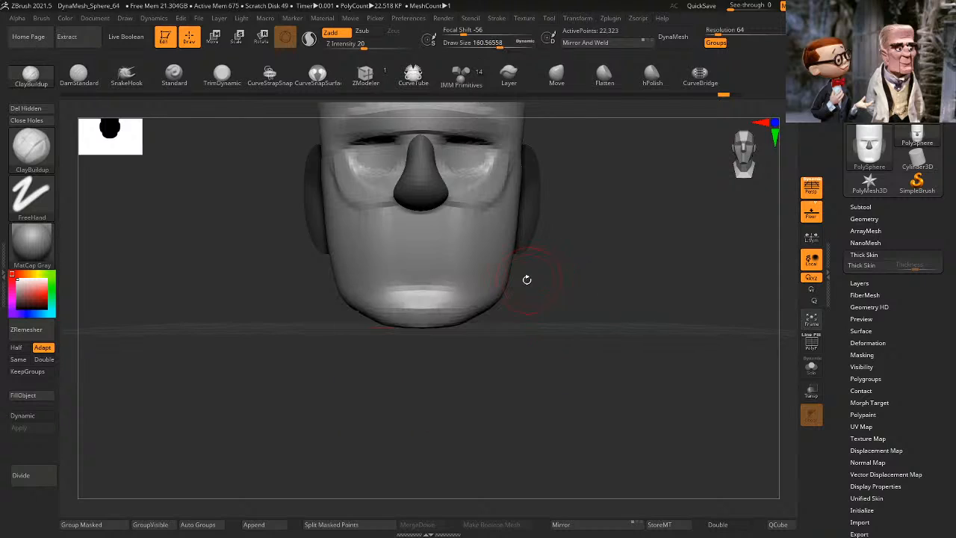
left_click_drag(453, 298, 417, 318)
key("ctrl+z")
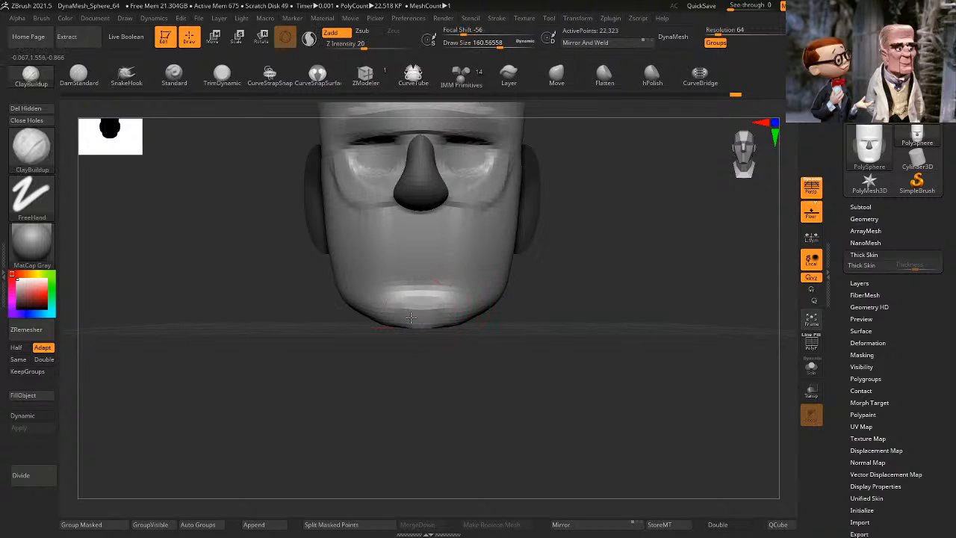
left_click_drag(523, 312, 610, 302)
key("ctrl+z")
left_click_drag(478, 314, 422, 316)
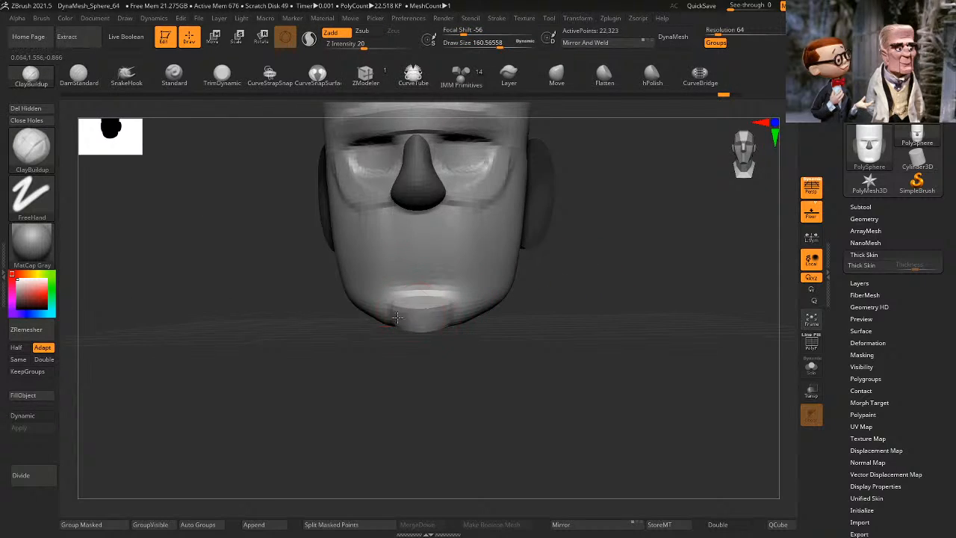
Step: Build up the upper and lower lips between the nose and chin with ClayBuildup
mouse_move(523, 314)
left_mouse_down()
mouse_move(610, 299)
mouse_move(433, 272)
mouse_move(450, 263)
left_mouse_up()
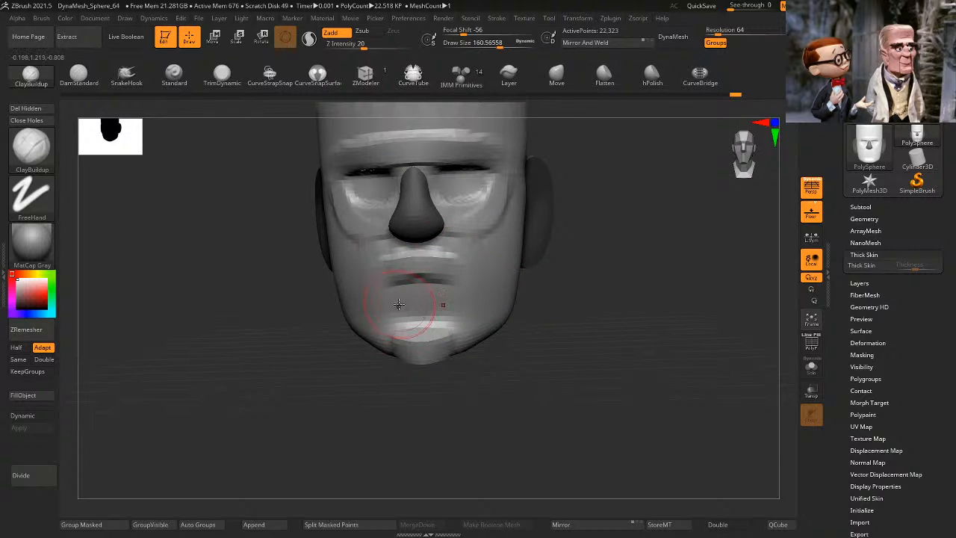
left_click_drag(406, 300, 441, 292)
mouse_move(559, 287)
left_mouse_down()
mouse_move(642, 284)
mouse_move(593, 301)
mouse_move(632, 310)
mouse_move(637, 302)
mouse_move(559, 282)
left_mouse_up()
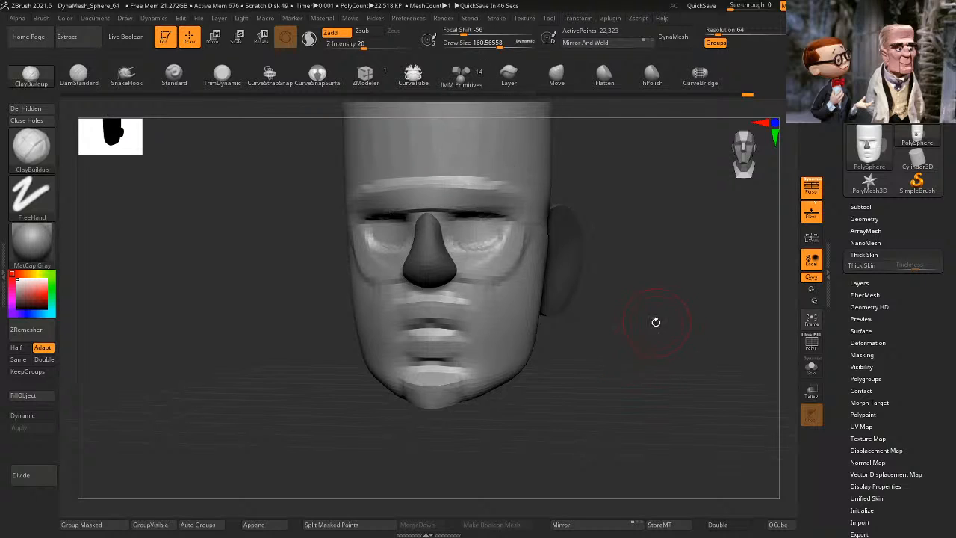
Step: Reduce the draw size to about 102 and build up diagonal cheekbone ridges below the eyes with ClayBuildup
mouse_move(632, 341)
left_mouse_down("shift")
mouse_move(664, 341)
mouse_move(642, 333)
mouse_move(651, 291)
mouse_move(660, 348)
mouse_move(630, 359)
mouse_move(607, 351)
mouse_move(619, 325)
mouse_move(591, 305)
left_mouse_up("shift")
key("space")
left_click(616, 319)
key("space")
left_click_drag(616, 192, 616, 193)
mouse_move(670, 222)
left_mouse_down()
mouse_move(453, 299)
mouse_move(705, 260)
mouse_move(665, 259)
left_mouse_up()
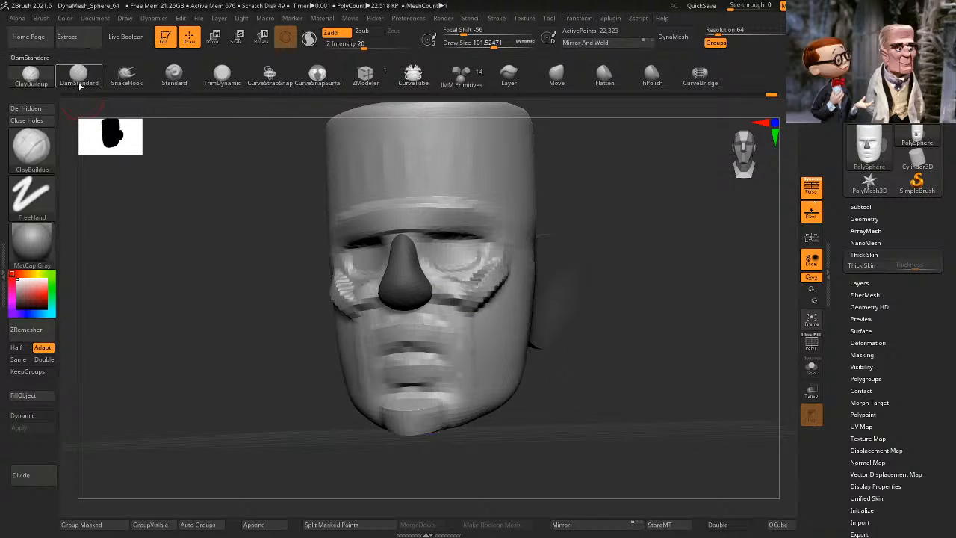
Step: Carve creases from beside the nose down to the chin on both sides of the mouth with DamStandard, redoing the first stroke
left_click(79, 77)
left_click_drag(449, 309, 455, 404)
key("ctrl+z")
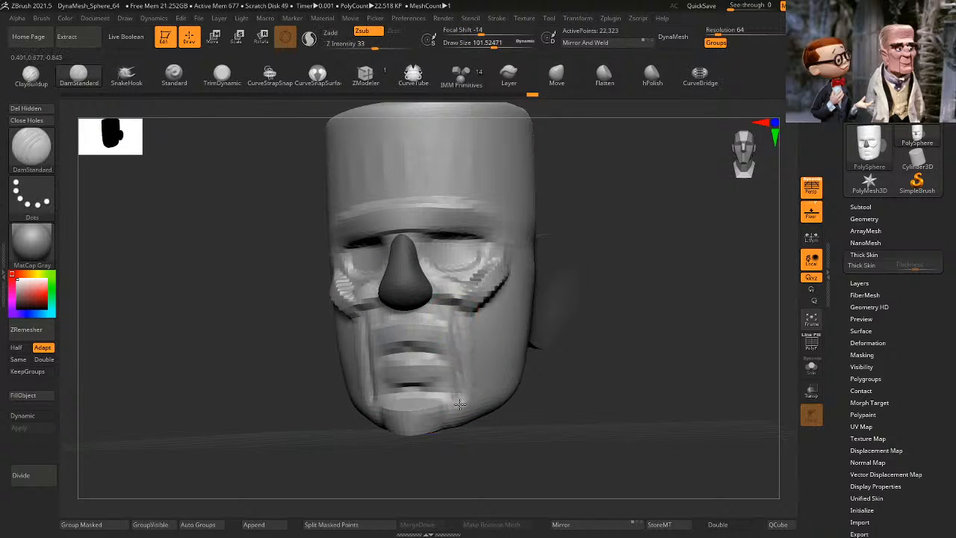
left_click_drag(455, 305, 459, 396)
mouse_move(575, 328)
left_mouse_down()
mouse_move(624, 291)
mouse_move(590, 296)
mouse_move(625, 270)
mouse_move(621, 309)
mouse_move(613, 304)
mouse_move(634, 324)
mouse_move(619, 302)
left_mouse_up()
Step: Extend the cheekbones back toward the ears with ClayBuildup at a draw size of about 124, and smooth them
left_click(31, 74)
key("space")
left_click_drag(491, 284, 553, 263)
mouse_move(651, 270)
left_mouse_down("shift")
mouse_move(708, 254)
mouse_move(651, 267)
left_mouse_up("shift")
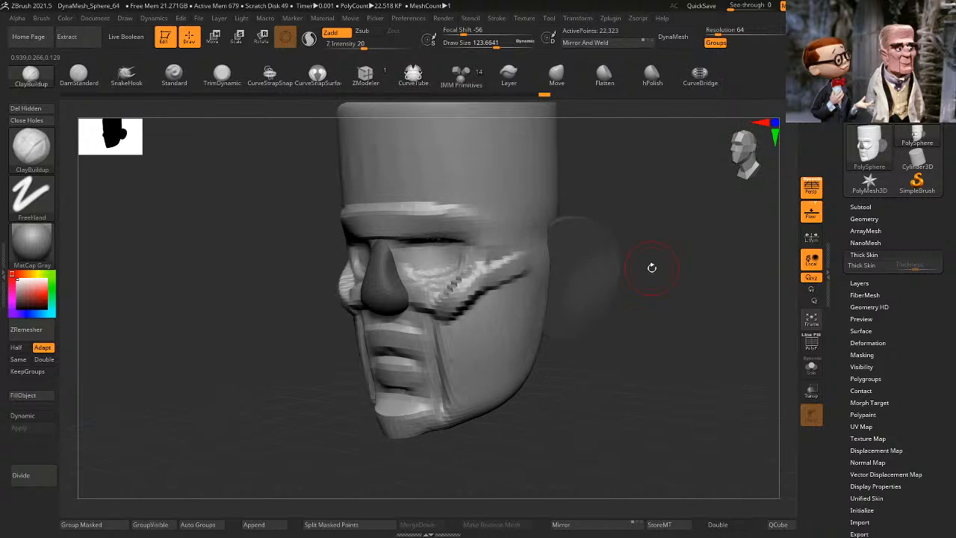
mouse_move(496, 261)
left_mouse_down("shift")
mouse_move(498, 251)
mouse_move(452, 292)
mouse_move(456, 308)
left_mouse_up("shift")
left_click_drag(655, 298, 712, 301, "shift")
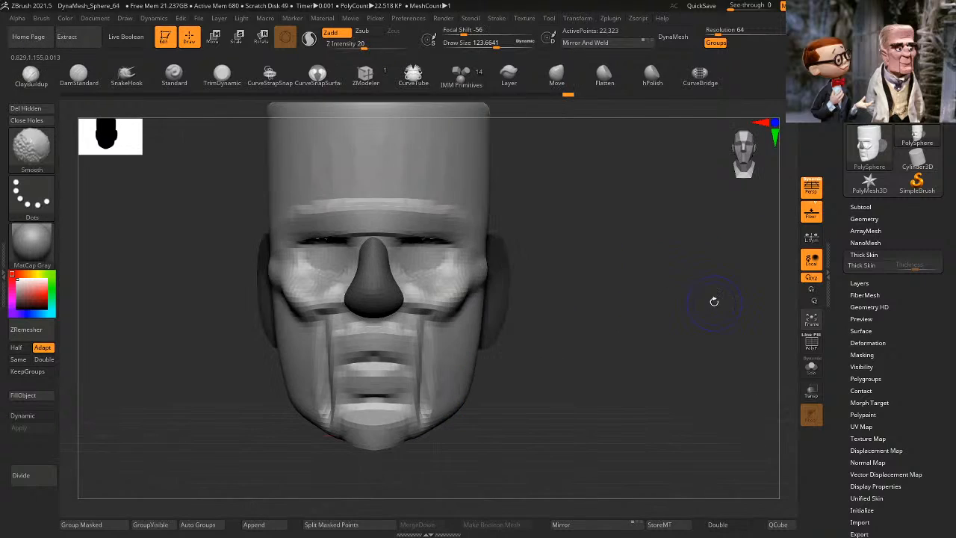
Step: Clear the mask and set the DynaMesh resolution to 96
left_click_drag(604, 272, 690, 237, "alt")
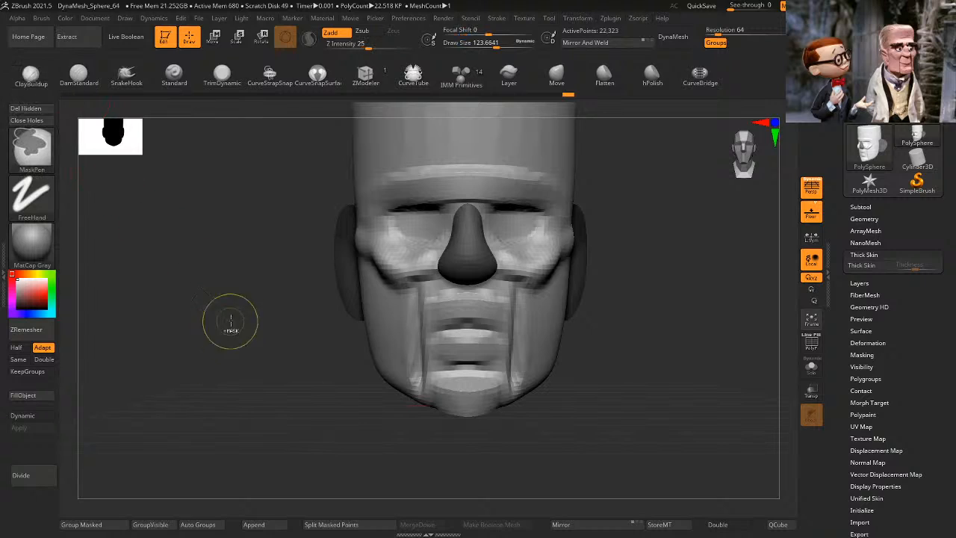
left_click_drag(231, 321, 243, 375, "ctrl")
left_click_drag(393, 466, 539, 434)
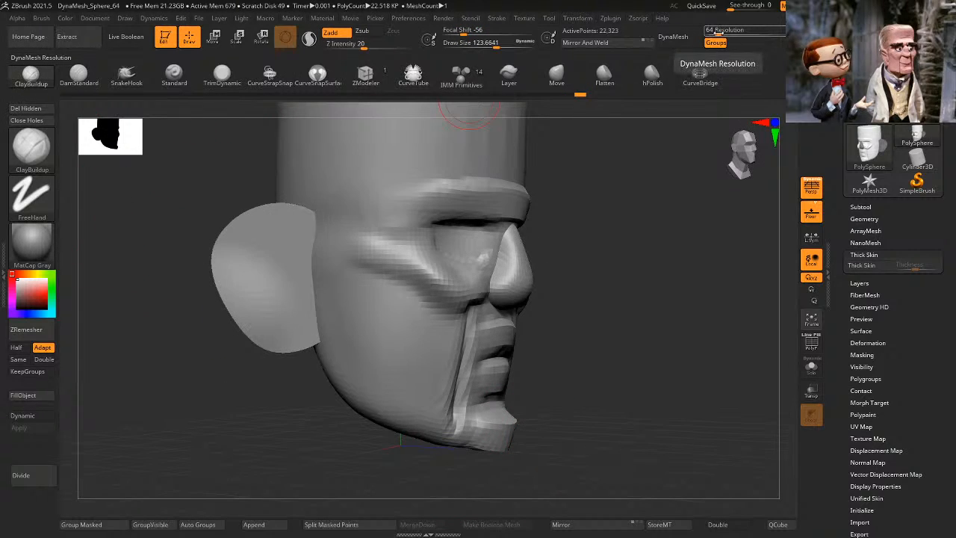
left_click_drag(716, 33, 721, 33)
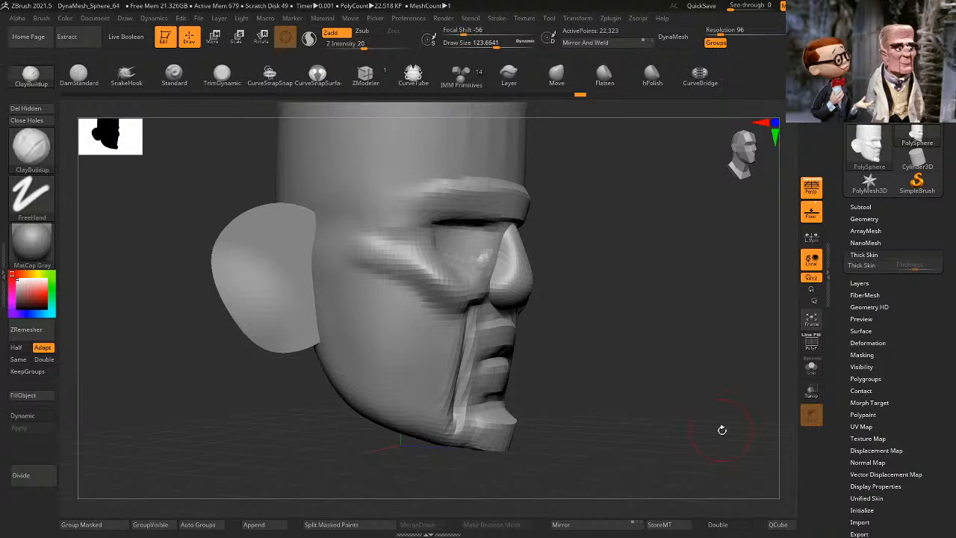
Step: Smooth the cheeks between the cheekbones and the mouth creases, and switch to Move mode
left_click_drag(722, 430, 657, 407)
left_click_drag(406, 351, 367, 388, "shift")
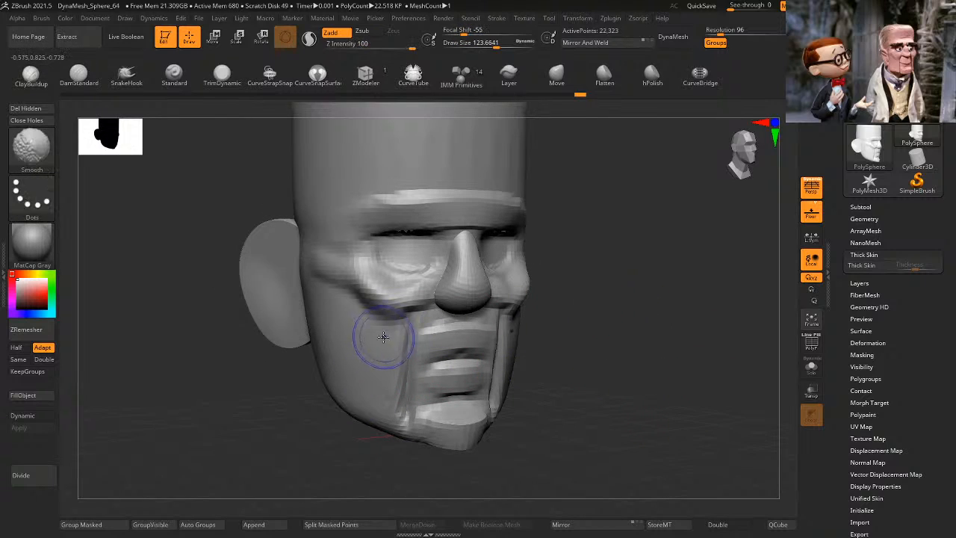
left_click_drag(380, 336, 441, 351, "shift")
left_click_drag(705, 384, 568, 314, "shift")
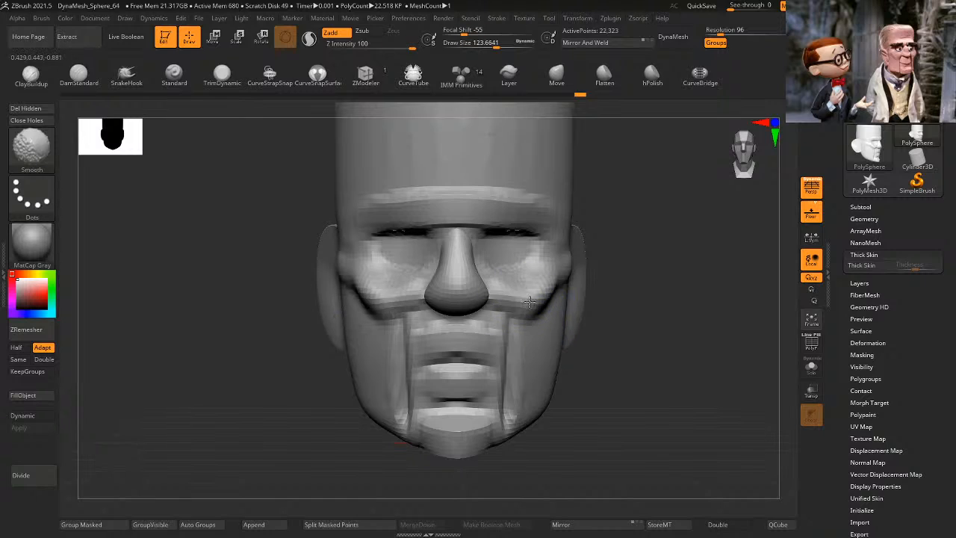
mouse_move(668, 342)
left_mouse_down()
mouse_move(672, 307)
mouse_move(673, 351)
left_mouse_up()
left_click(213, 38)
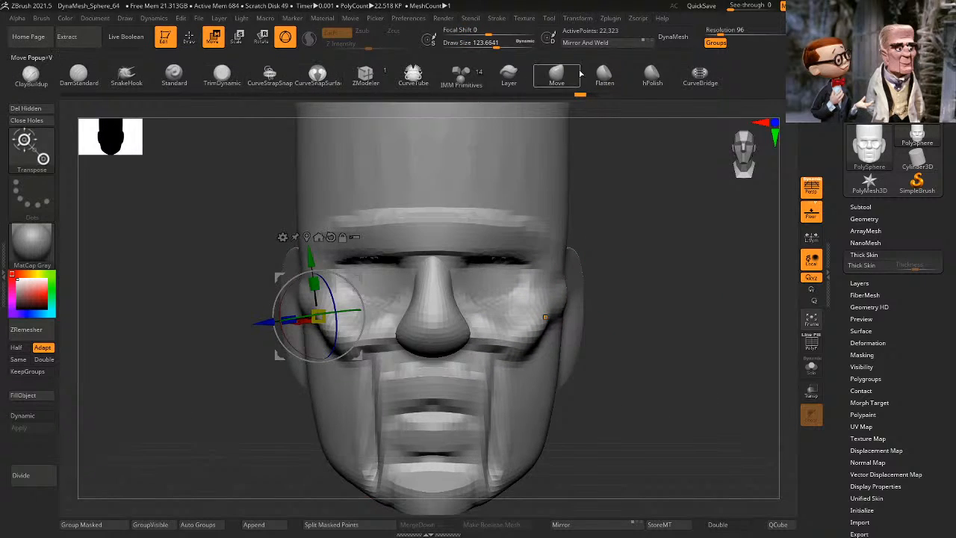
Step: Insert a sphere into each eye socket with the IMM Primitives brush, redoing the first placement
left_click(463, 77)
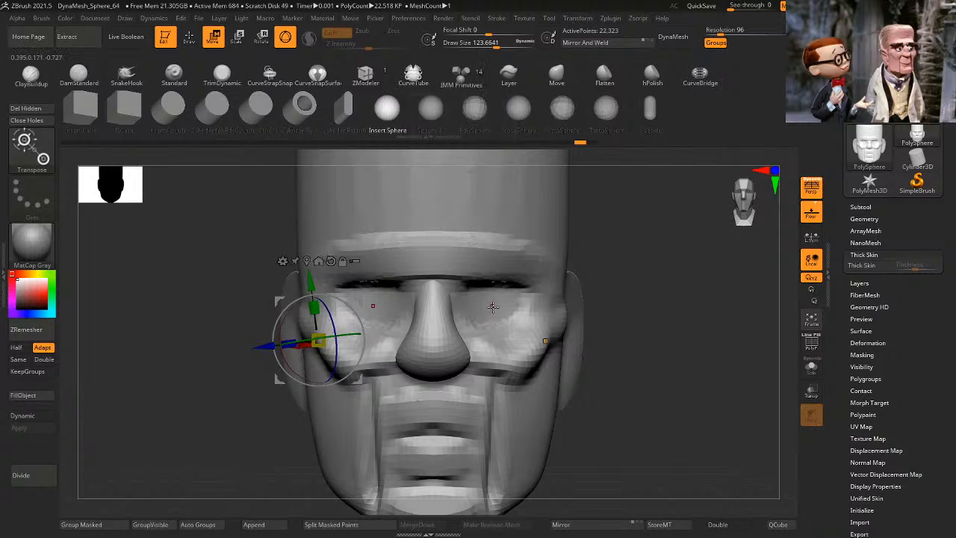
key("q")
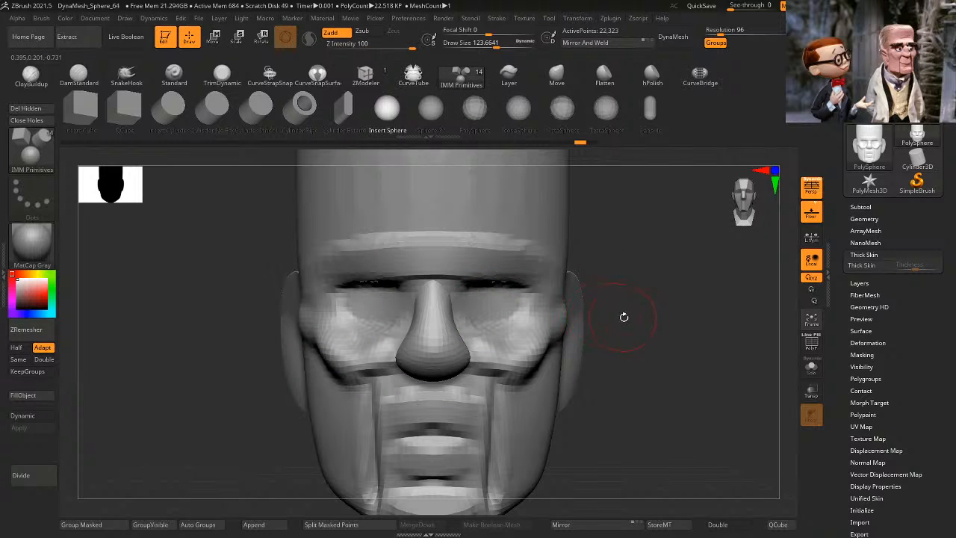
mouse_move(624, 318)
left_mouse_down("alt")
mouse_move(628, 272)
mouse_move(556, 300)
left_mouse_up("alt")
left_click_drag(482, 305, 528, 343)
key("ctrl+z")
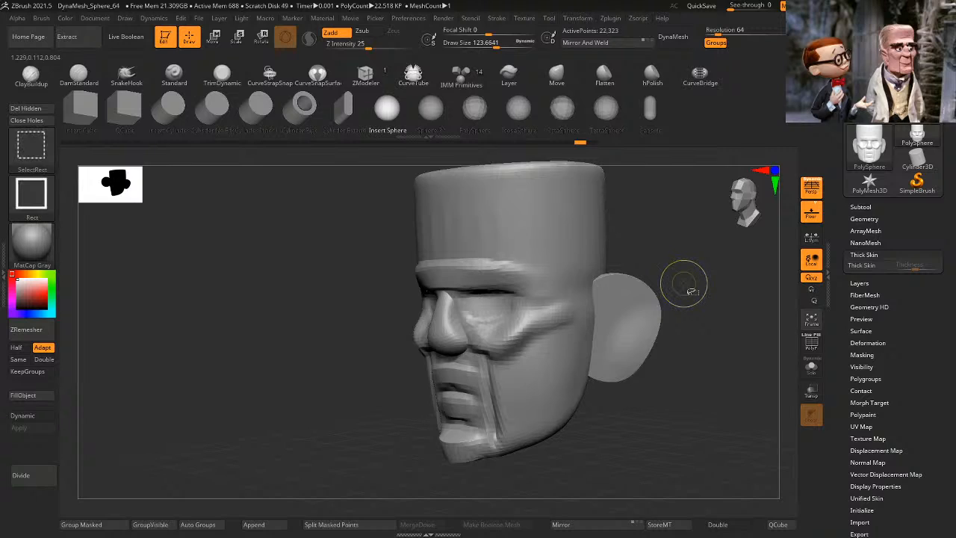
mouse_move(683, 279)
left_mouse_down("shift")
mouse_move(711, 268)
mouse_move(569, 276)
left_mouse_up("shift")
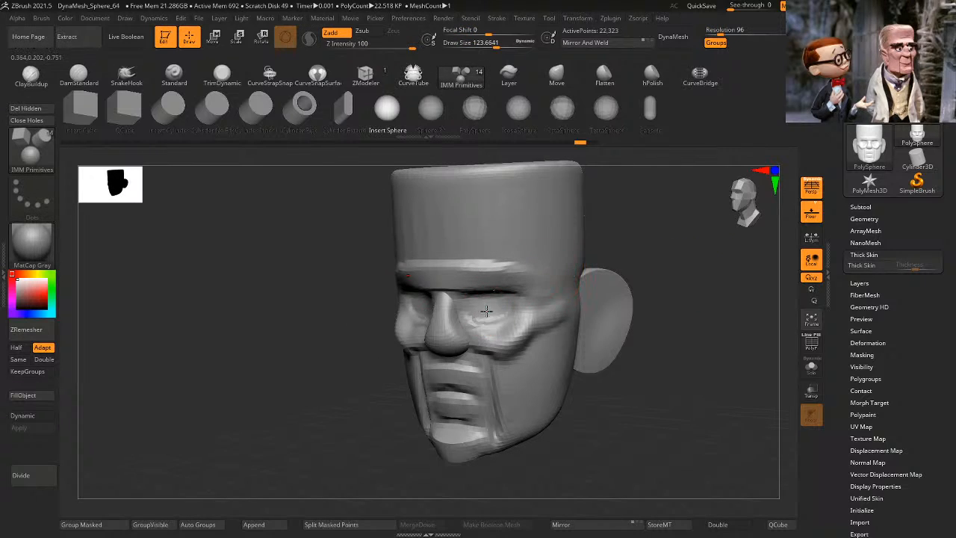
left_click_drag(486, 311, 505, 329)
Step: Move the eye spheres back into their sockets beneath the brow, checking the depth from the side and front
left_click_drag(750, 270, 679, 263)
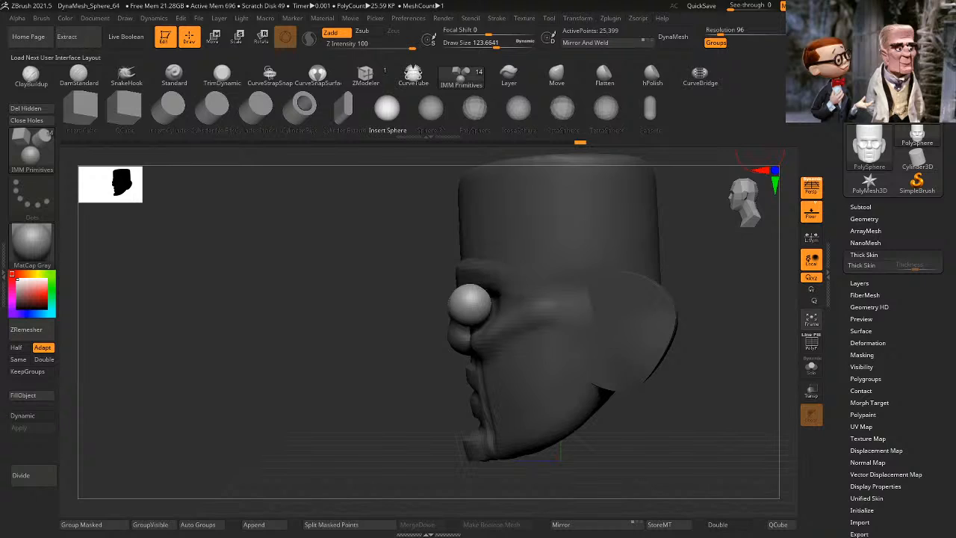
left_click_drag(760, 163, 682, 380, "alt")
left_click(215, 39)
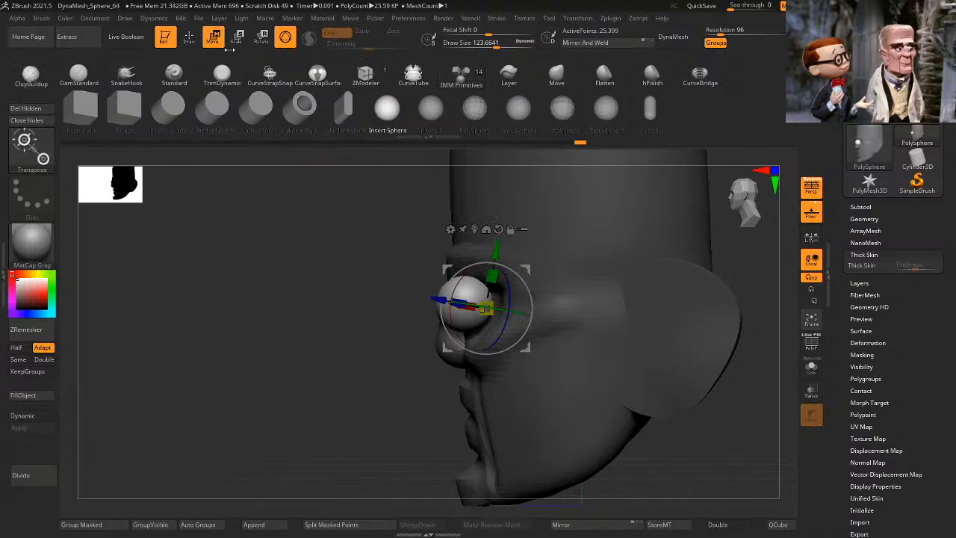
left_click_drag(527, 269, 564, 265)
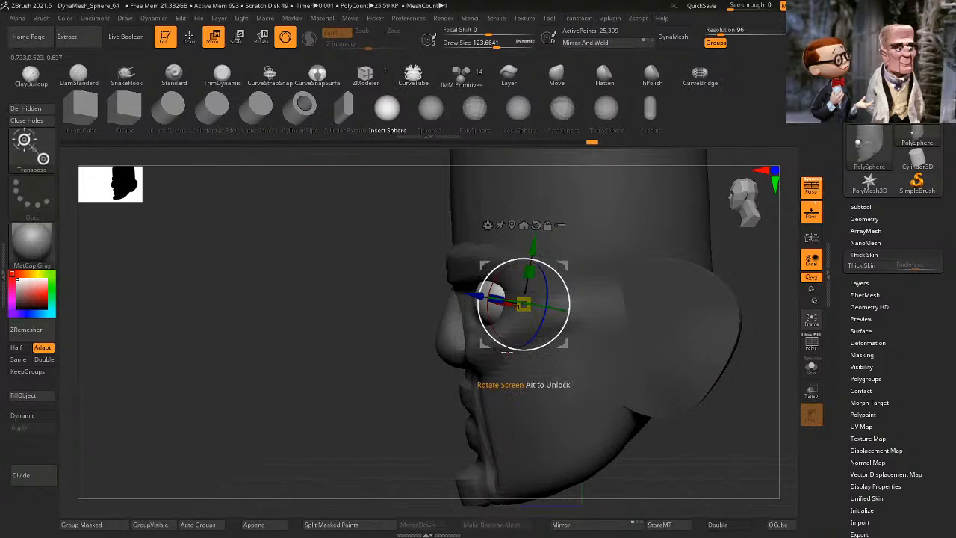
left_click_drag(303, 407, 379, 407)
left_click_drag(686, 326, 678, 296, "alt")
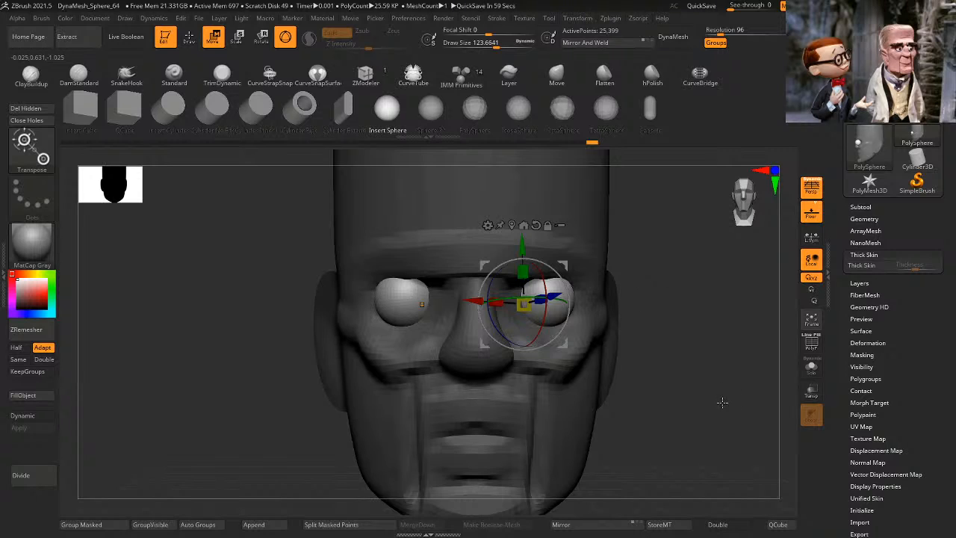
left_click_drag(709, 410, 633, 412)
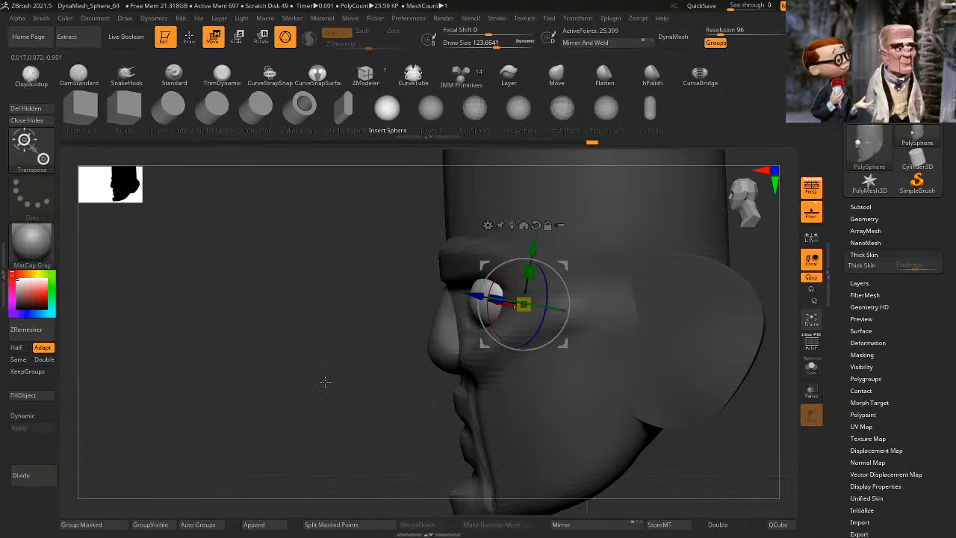
left_click_drag(325, 381, 356, 411)
Step: Move the two eye spheres closer together toward the nose
left_click(189, 38)
left_click_drag(598, 384, 652, 371)
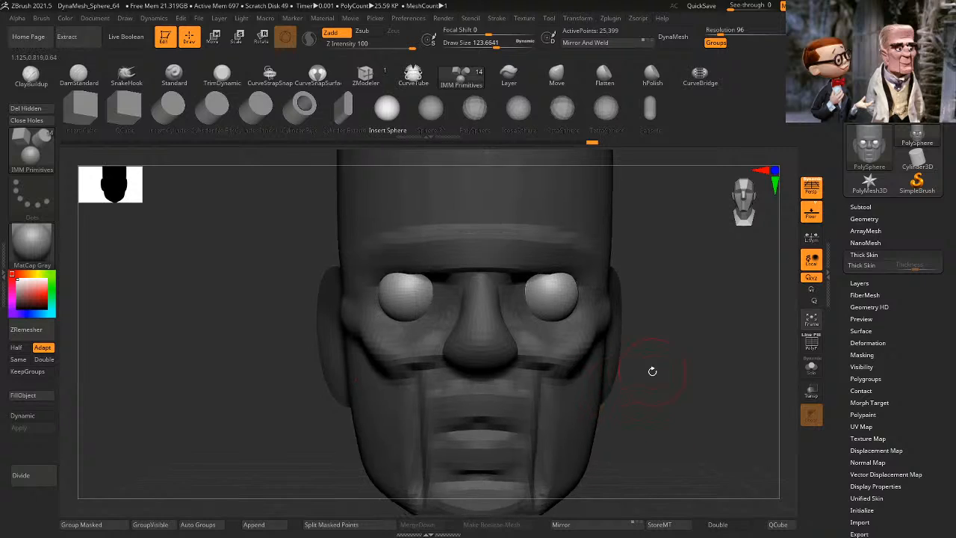
left_click(214, 39)
left_click_drag(568, 262, 552, 270)
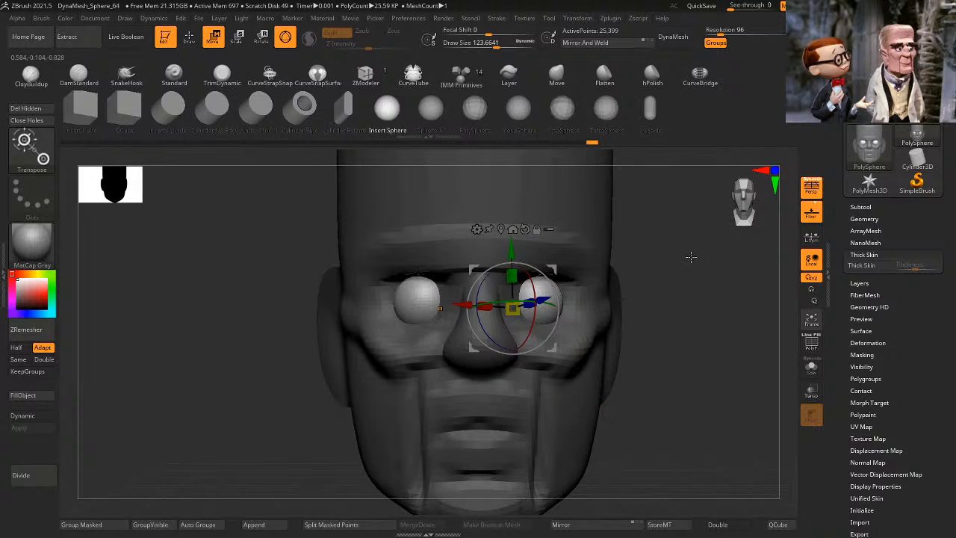
Step: Invert the mask so the eyes are protected, and mask the nose as well by isolating its pieces
left_click(212, 324, "ctrl")
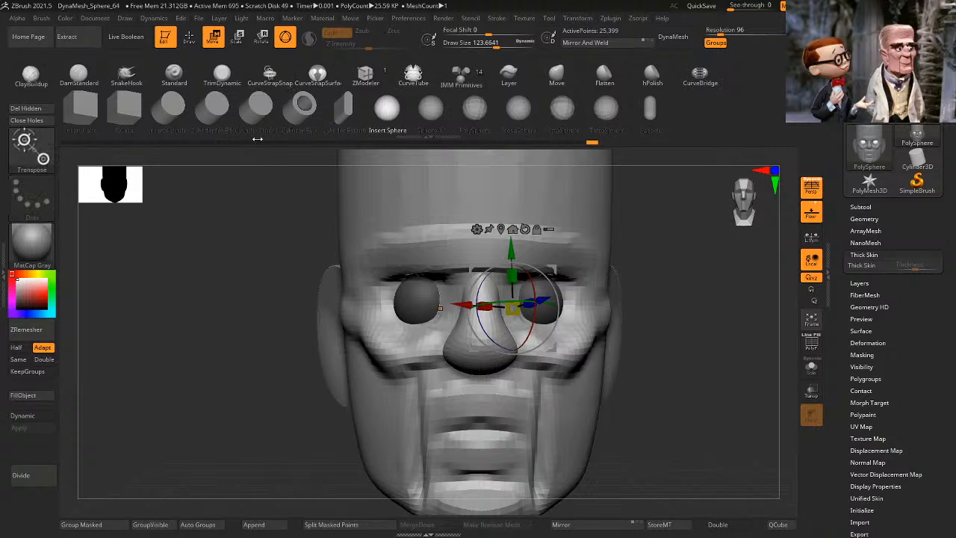
left_click(189, 41)
left_click(464, 305, "ctrl+shift")
left_click(718, 331, "ctrl")
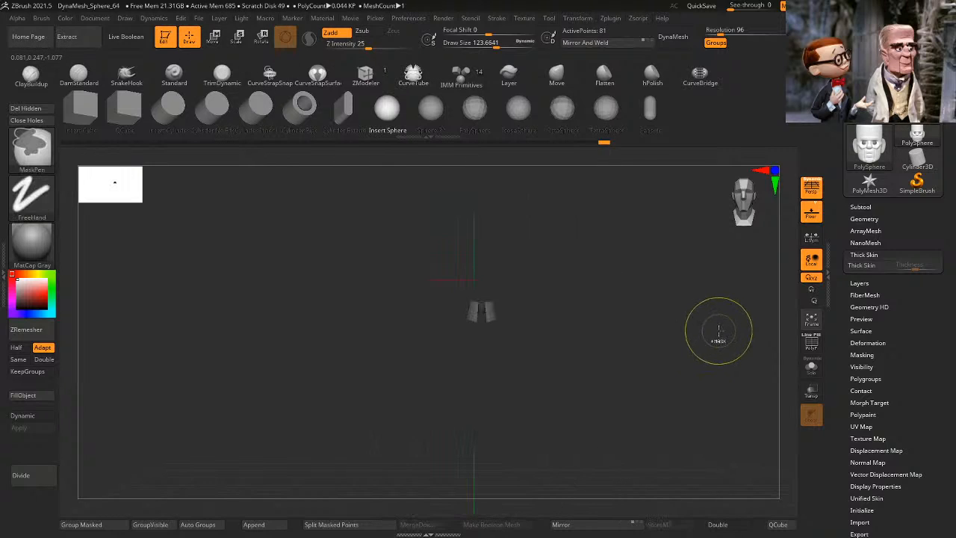
left_click(715, 328, "ctrl")
left_click(715, 329, "ctrl+shift")
left_click(486, 316, "ctrl+shift")
left_click(687, 313, "ctrl+shift")
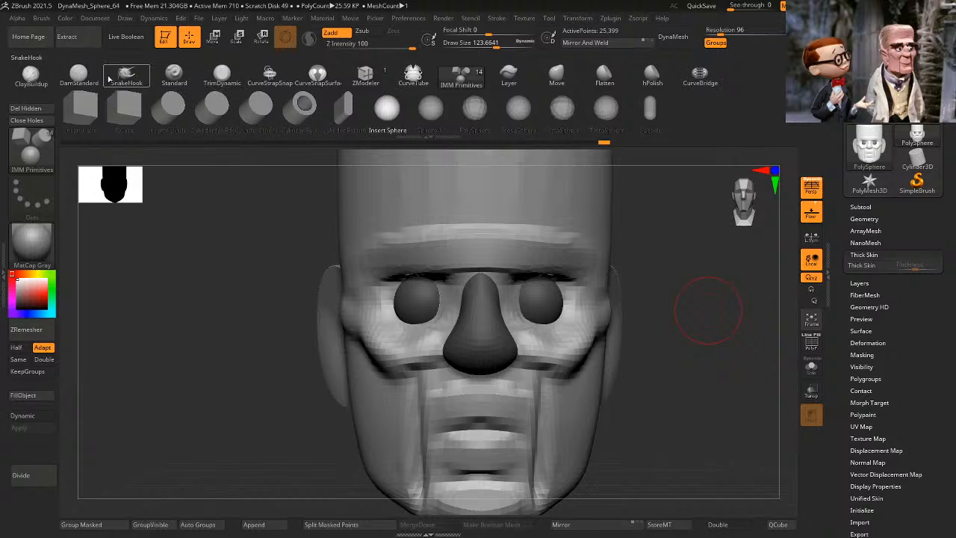
Step: Build up the area between the nose and the eyes with ClayBuildup at a draw size of about 86, and smooth it
left_click(30, 75)
key("space")
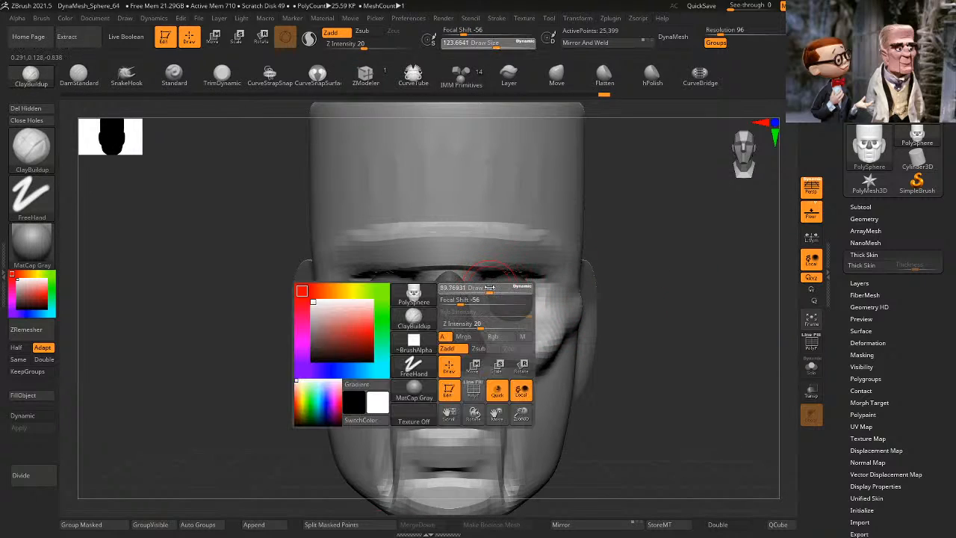
left_click_drag(485, 289, 485, 321)
mouse_move(486, 286)
left_mouse_down("alt")
mouse_move(506, 321)
mouse_move(483, 314)
mouse_move(485, 290)
left_mouse_up("alt")
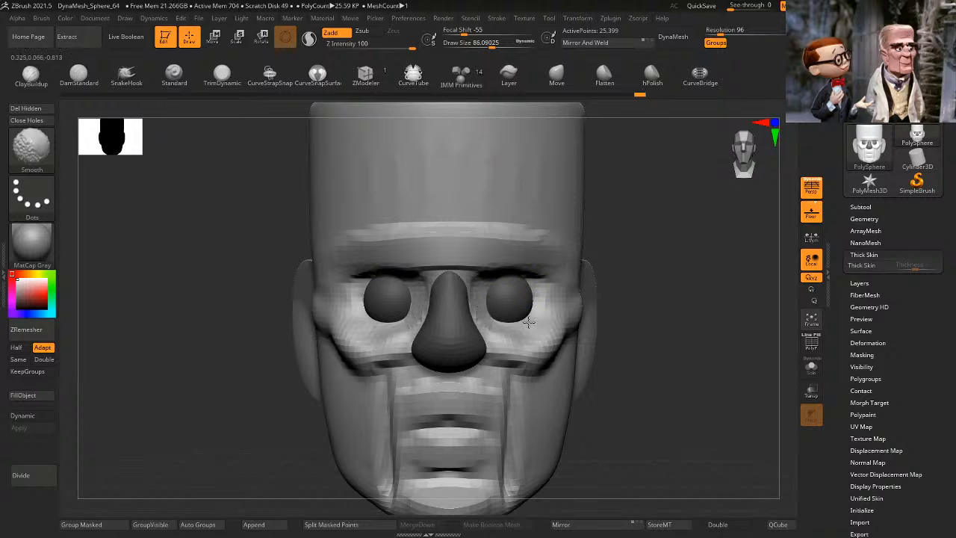
mouse_move(710, 300)
left_mouse_down()
mouse_move(658, 297)
mouse_move(673, 255)
mouse_move(682, 285)
mouse_move(659, 242)
left_mouse_up()
left_click_drag(661, 253, 676, 314)
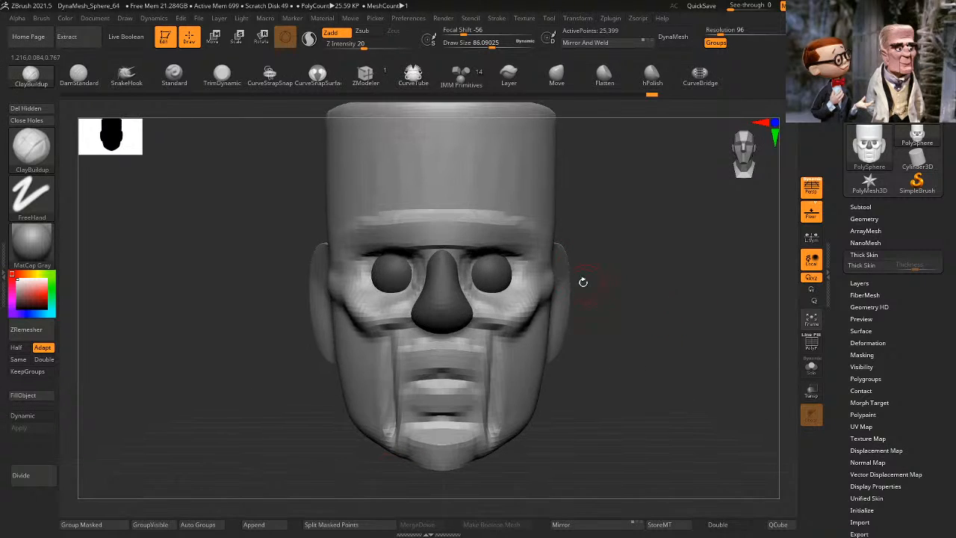
Step: Deepen the creases beside the nose under the cheeks with DamStandard, undoing a misplaced stroke
left_click(78, 75)
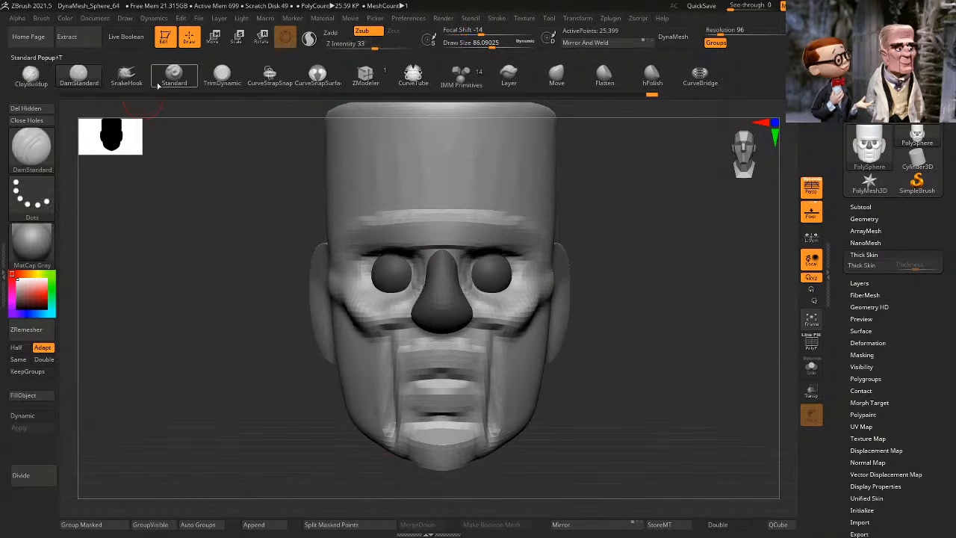
left_click_drag(659, 293, 582, 307)
left_click_drag(459, 318, 489, 324)
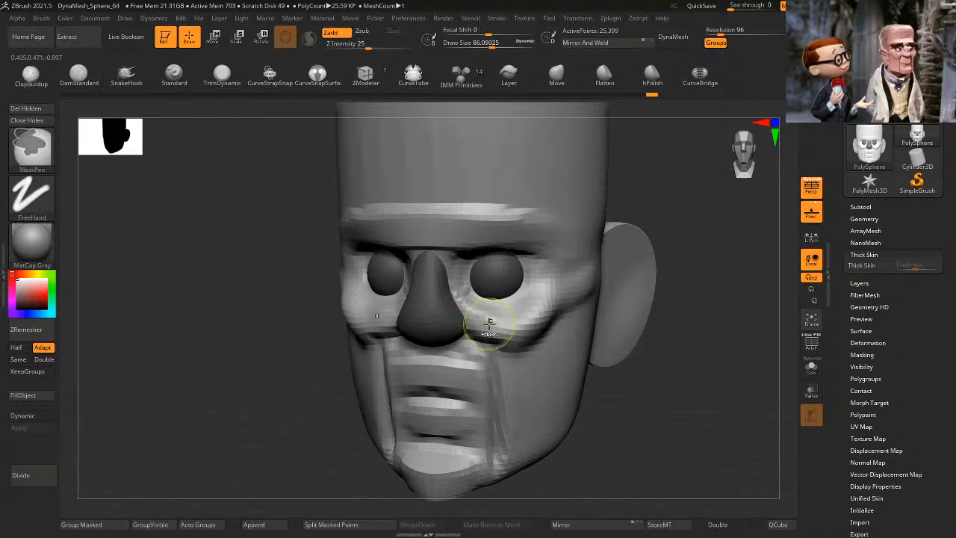
key("ctrl+z")
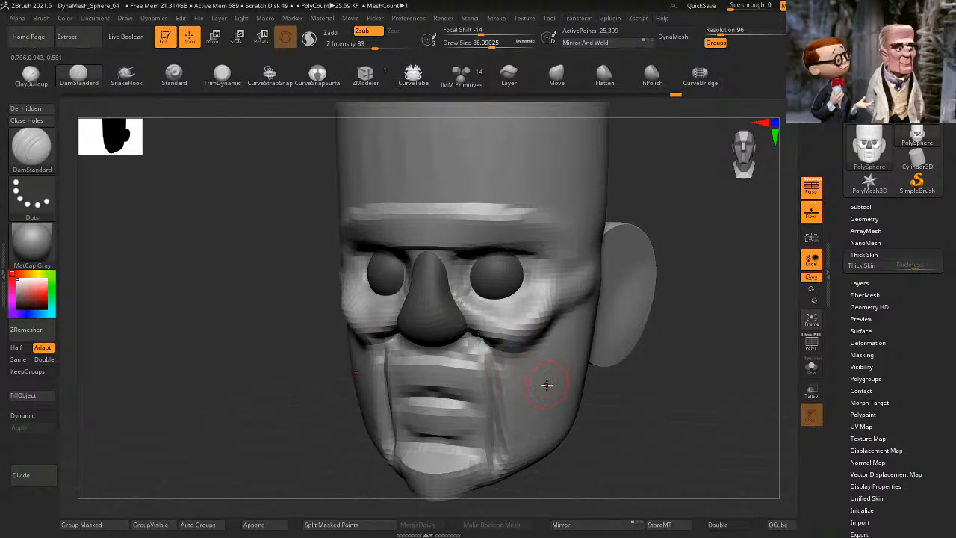
left_click_drag(701, 365, 636, 337, "shift")
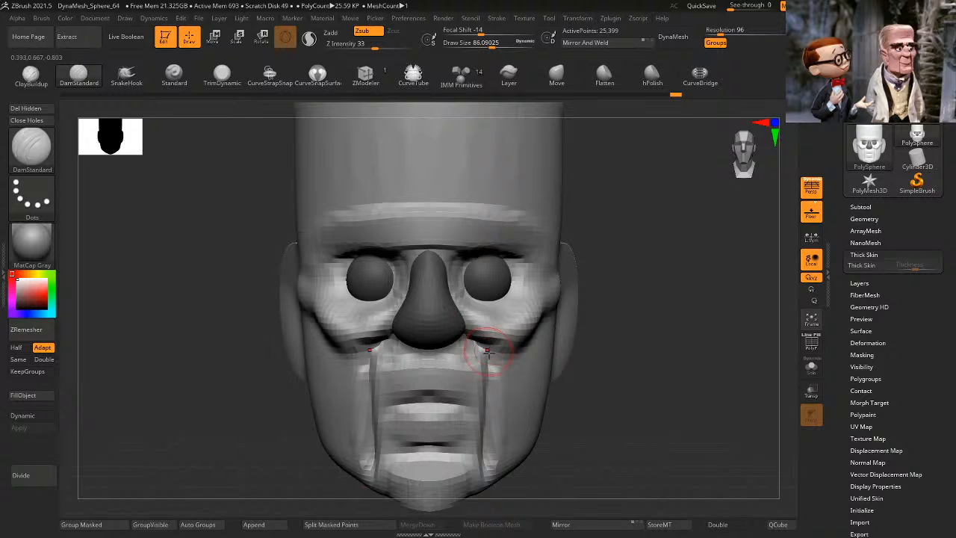
Step: Carve the line between the lips with DamStandard and smooth the upper lip below the nose, clearing the mask
left_click_drag(647, 378, 653, 384, "alt")
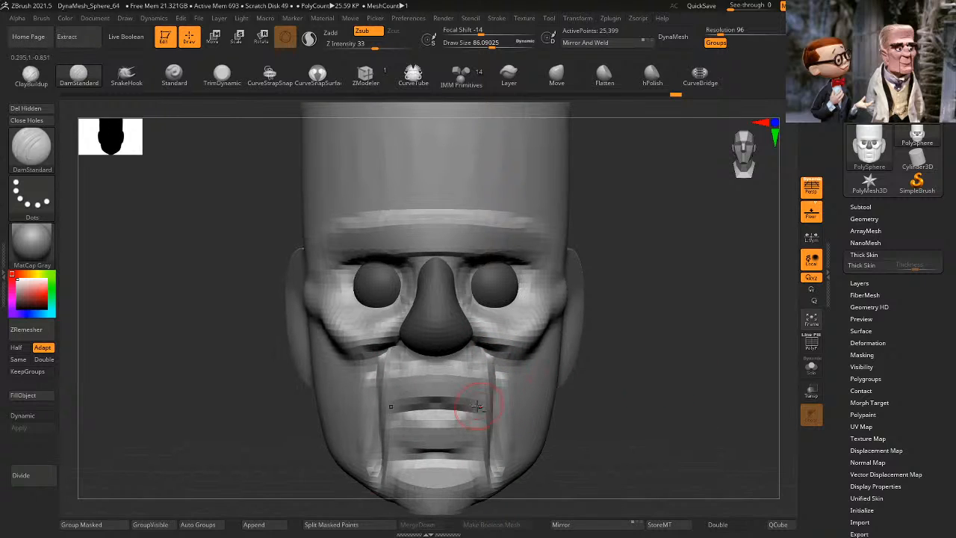
left_click_drag(479, 406, 368, 405)
left_click_drag(644, 378, 710, 386)
mouse_move(410, 348)
left_mouse_down()
mouse_move(386, 384)
mouse_move(431, 368)
mouse_move(420, 364)
mouse_move(403, 383)
left_mouse_up()
mouse_move(637, 382)
left_mouse_down("shift")
mouse_move(656, 325)
mouse_move(641, 369)
mouse_move(688, 369)
mouse_move(561, 341)
left_mouse_up("shift")
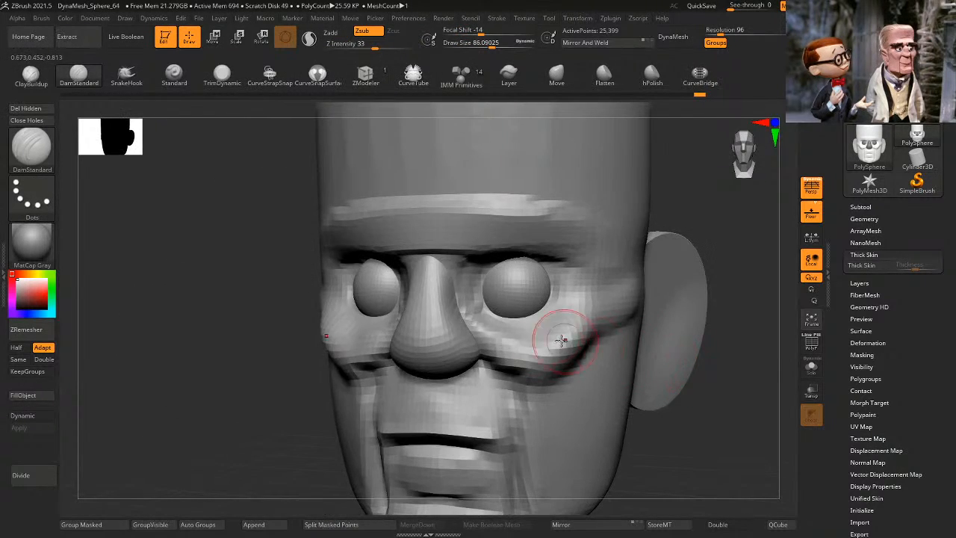
Step: Isolate the nose to mask it, restore the full head, and invert the mask so only the nose can be sculpted
left_click(439, 341, "ctrl+shift")
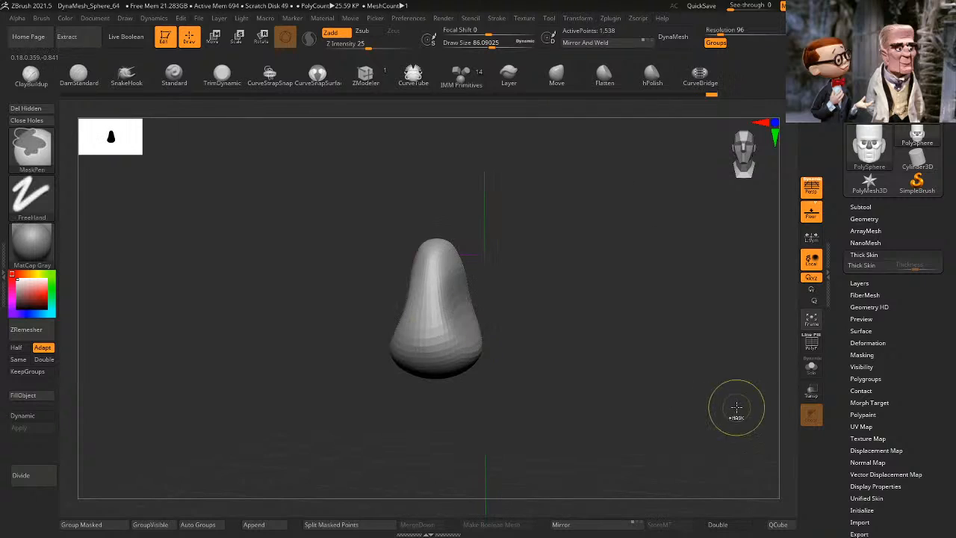
left_click(737, 405, "ctrl")
left_click(738, 403, "ctrl+shift")
left_click_drag(721, 426, 742, 434, "ctrl")
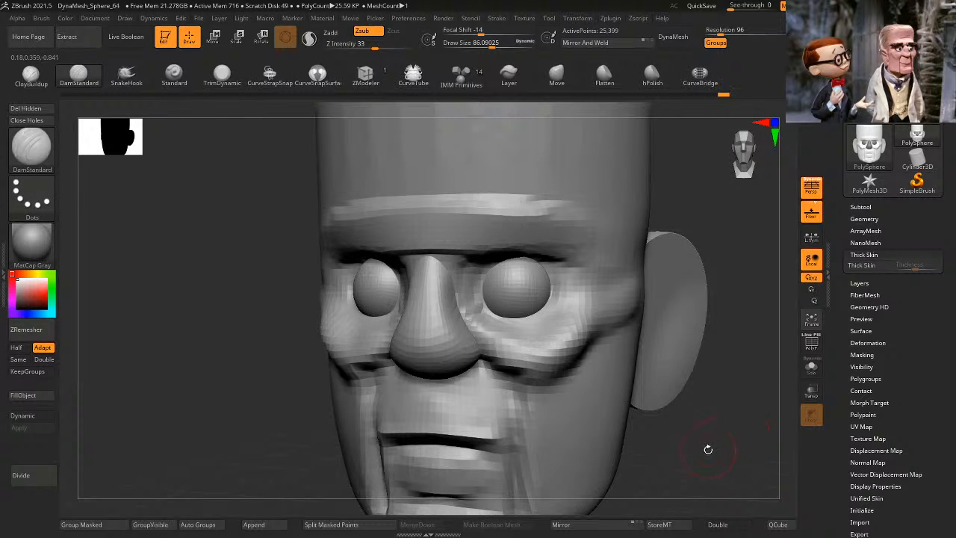
key("ctrl+z")
left_click(710, 451, "ctrl")
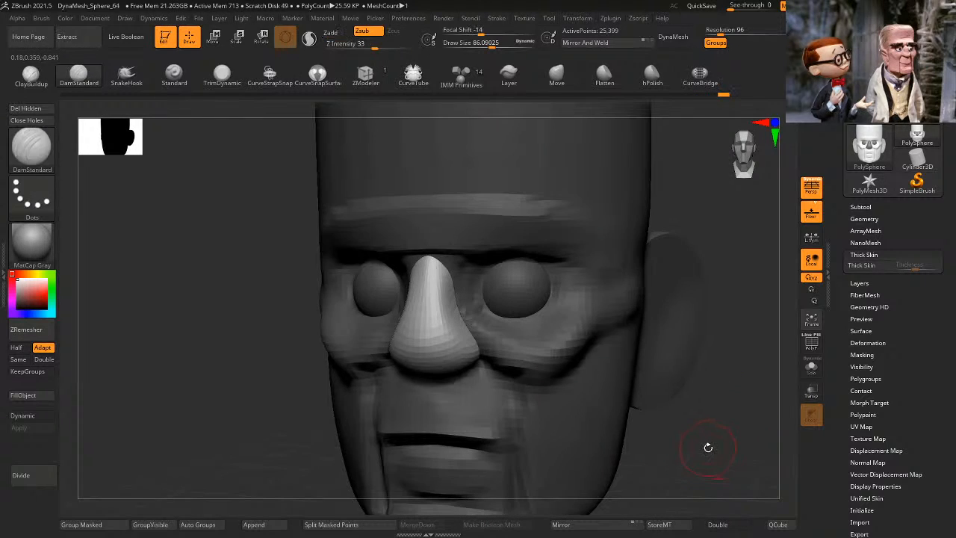
Step: Build up the nose tip and nostril wings with ClayBuildup
left_click(32, 79)
mouse_move(673, 333)
left_mouse_down()
mouse_move(705, 369)
mouse_move(696, 365)
left_mouse_up()
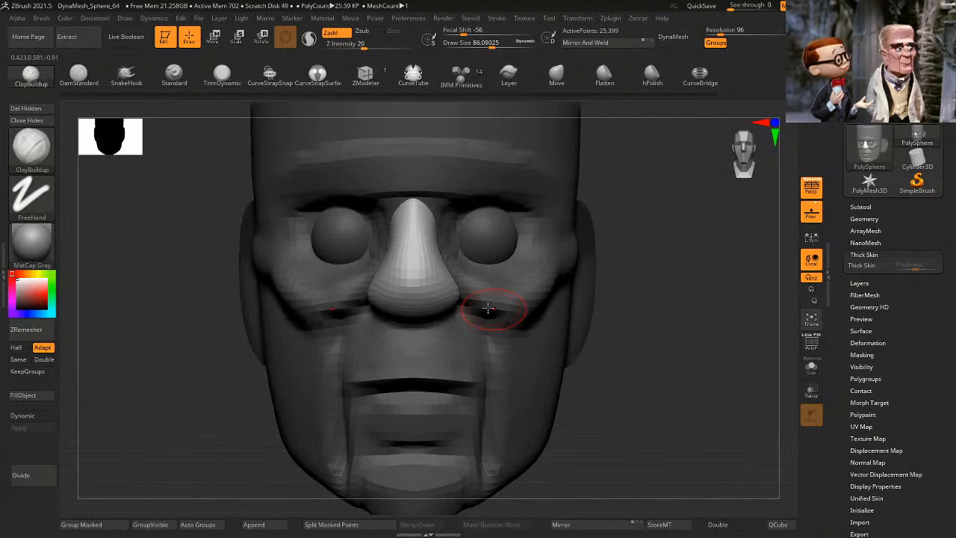
mouse_move(419, 278)
left_mouse_down()
mouse_move(442, 282)
mouse_move(405, 284)
mouse_move(427, 285)
left_mouse_up()
right_click_drag(428, 285, 429, 290, "alt")
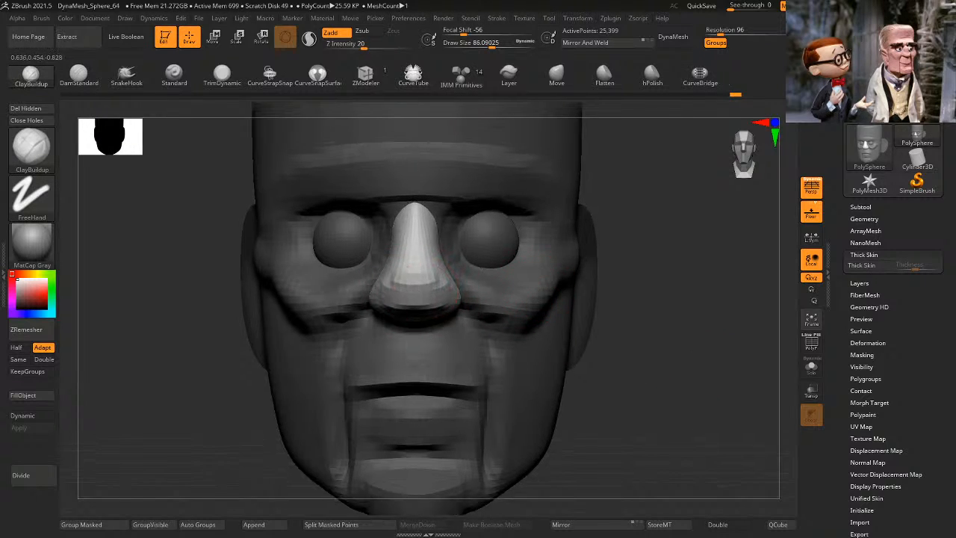
Step: Carve creases around the nostril wings with DamStandard at a draw size of about 83, and clear the mask
left_click(94, 80)
left_click_drag(689, 316, 631, 325)
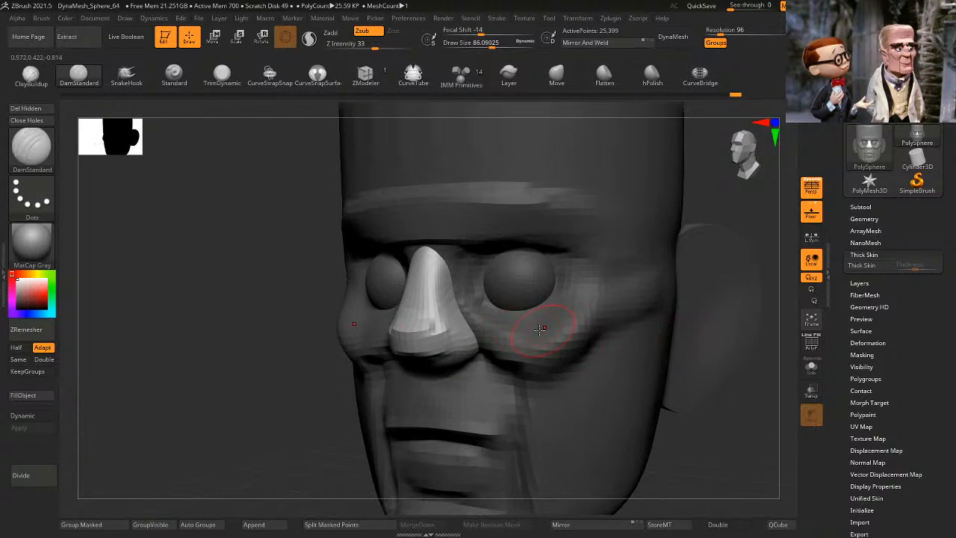
key("space")
left_click_drag(471, 316, 468, 316)
left_click_drag(261, 420, 231, 417)
left_click_drag(471, 321, 425, 331)
left_click_drag(322, 420, 378, 415, "shift")
key("f")
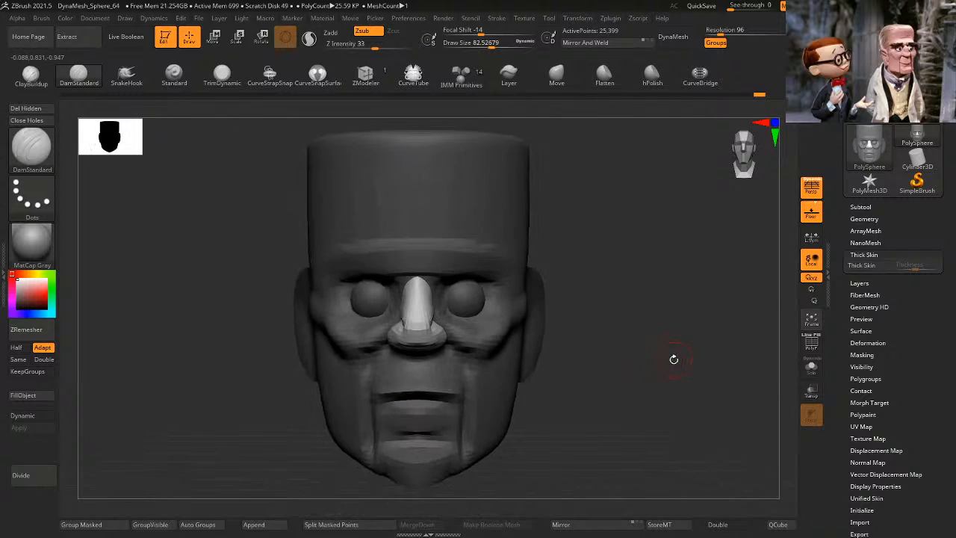
left_click_drag(674, 358, 659, 368, "alt")
mouse_move(638, 366)
left_mouse_down("ctrl")
mouse_move(647, 378)
mouse_move(643, 349)
left_mouse_up("ctrl")
Step: Smooth the brow ridge into the forehead at a draw size of about 259
key("space")
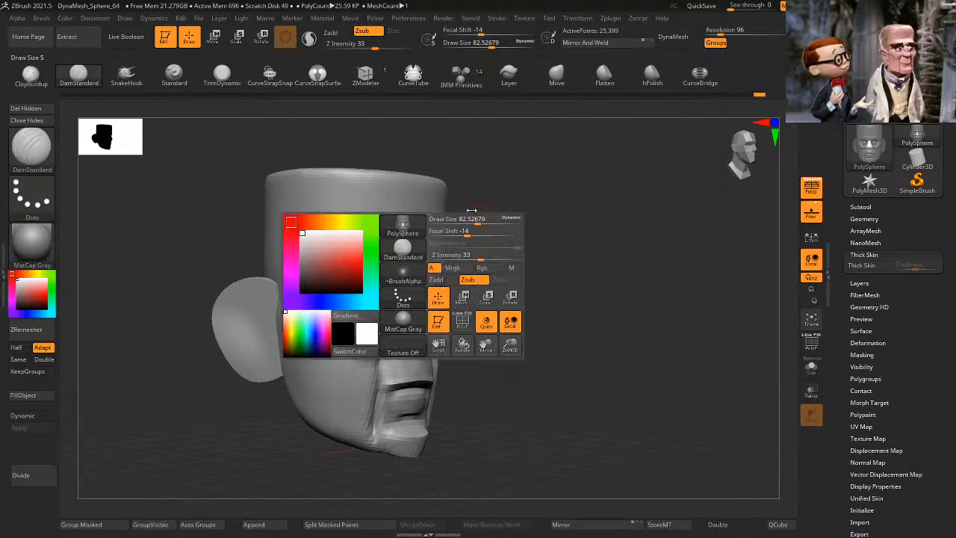
left_click_drag(481, 218, 489, 217)
mouse_move(430, 223)
left_mouse_down("shift")
mouse_move(369, 227)
mouse_move(418, 224)
mouse_move(374, 221)
left_mouse_up("shift")
mouse_move(511, 230)
left_mouse_down("shift")
mouse_move(594, 211)
mouse_move(581, 280)
mouse_move(594, 256)
left_mouse_up("shift")
left_click_drag(642, 372, 656, 272, "alt")
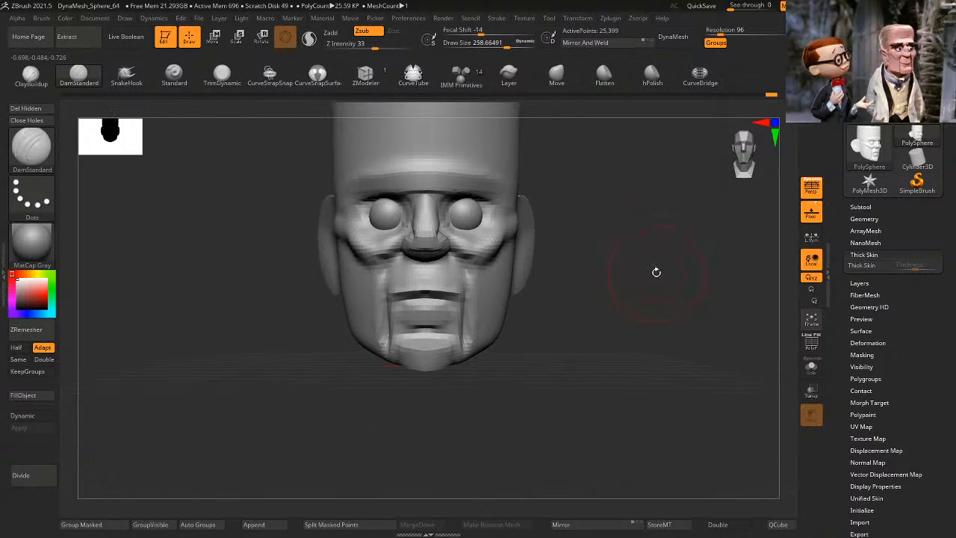
Step: Insert a capsule for the neck beneath the back of the head with IMM Primitives, redoing the first placement
left_click_drag(611, 213, 645, 207, "shift")
left_click(461, 75)
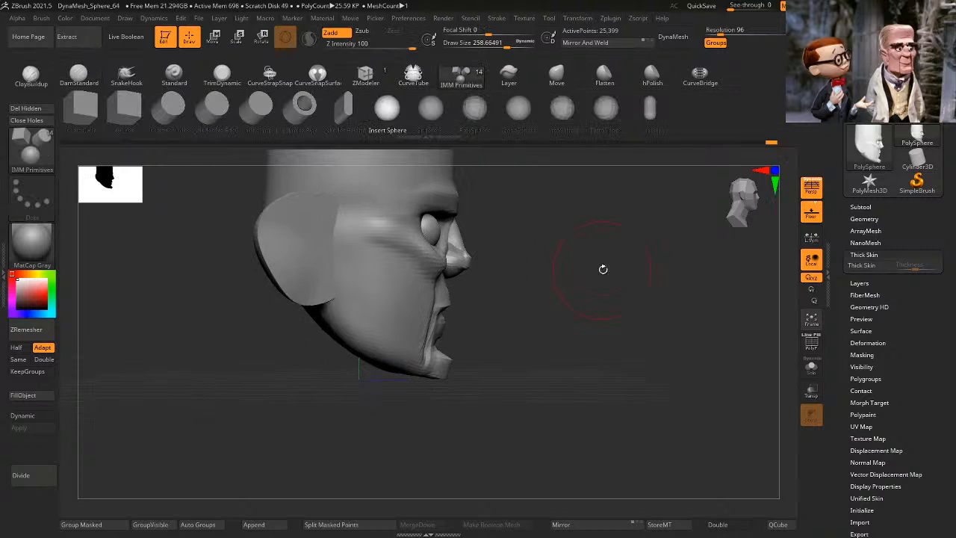
left_click(650, 110)
left_click_drag(611, 209, 614, 246)
left_click_drag(415, 241, 425, 306)
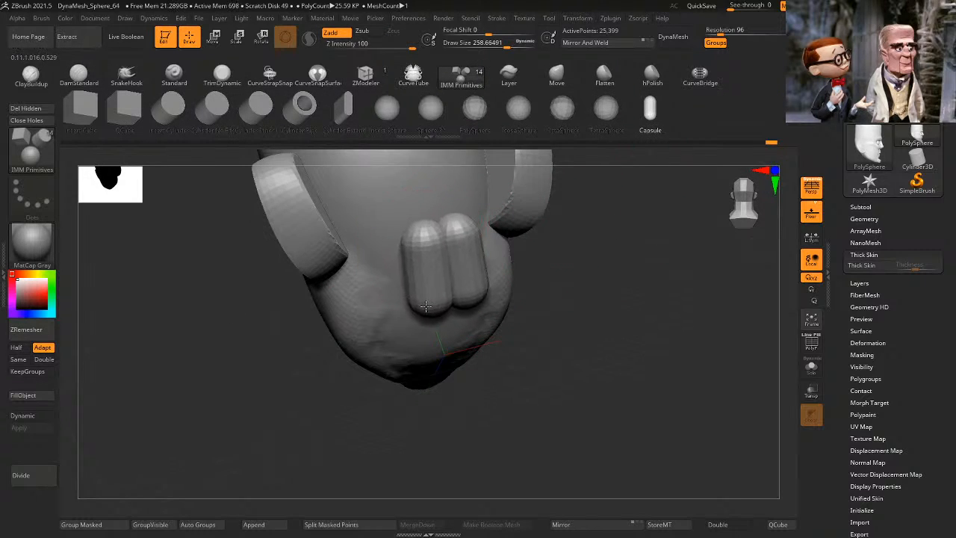
key("ctrl+z")
left_click_drag(436, 274, 468, 341)
left_click_drag(549, 329, 515, 299)
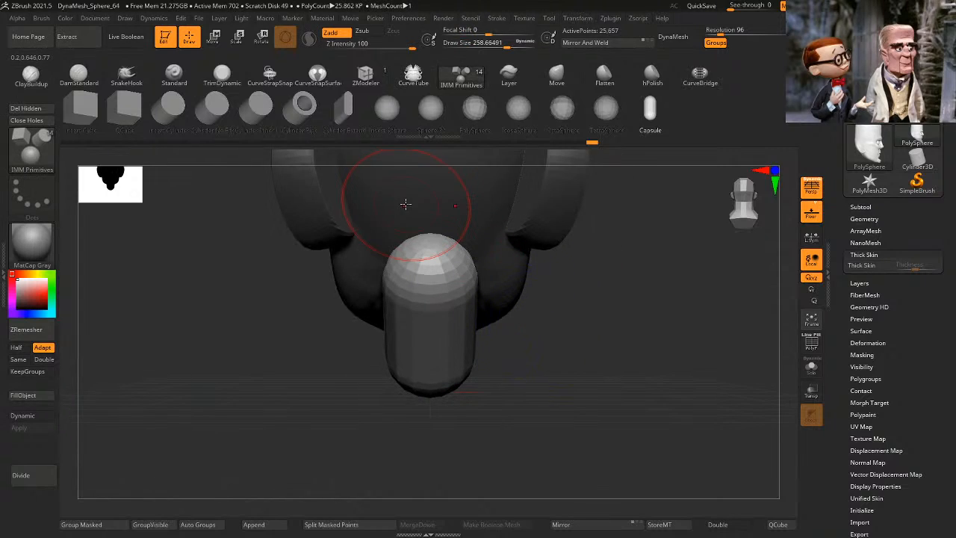
Step: Centre the transform gizmo on the neck capsule and rotate the capsule upright in side view
key("w")
left_click_drag(620, 299, 525, 286)
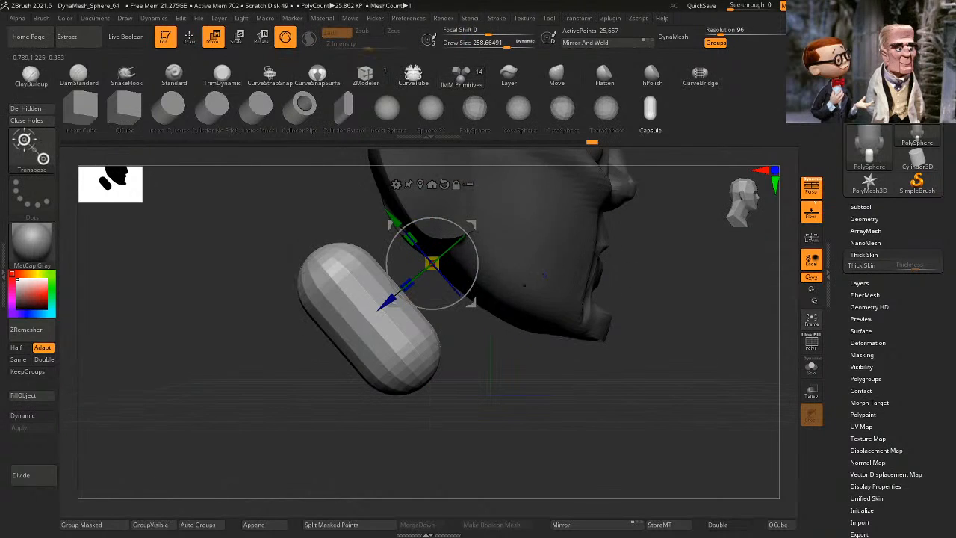
left_click(420, 184)
left_click_drag(470, 351, 445, 351, "alt")
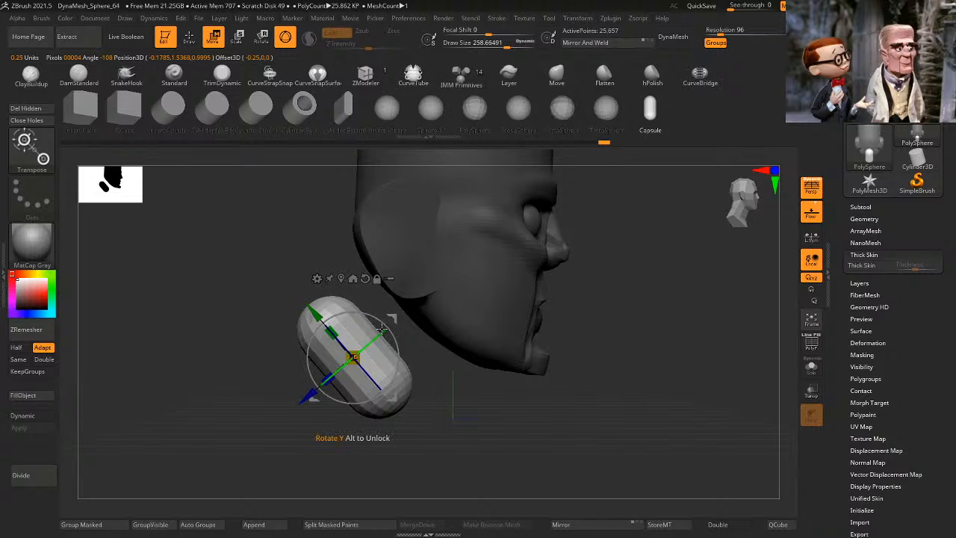
left_click_drag(322, 271, 370, 241)
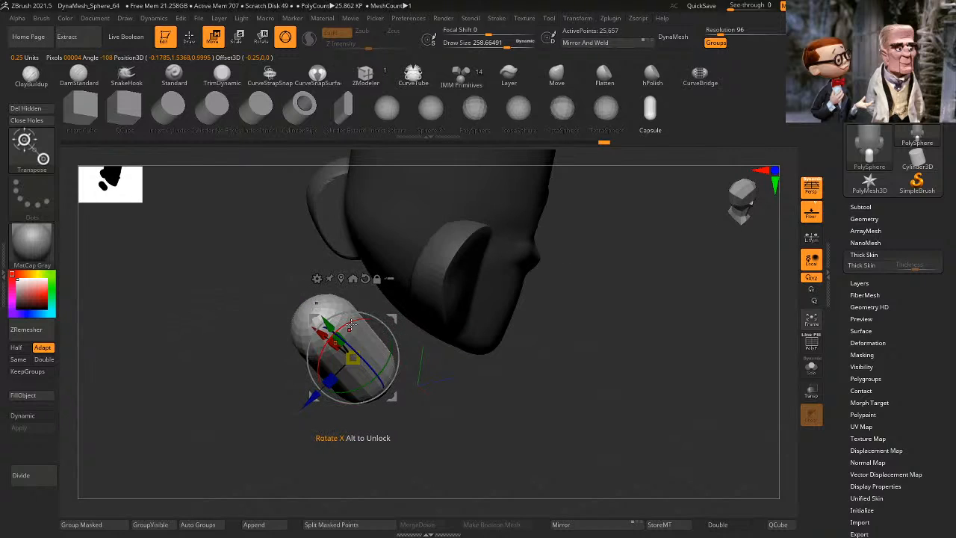
left_click_drag(372, 320, 430, 310)
left_click_drag(534, 317, 555, 348, "shift")
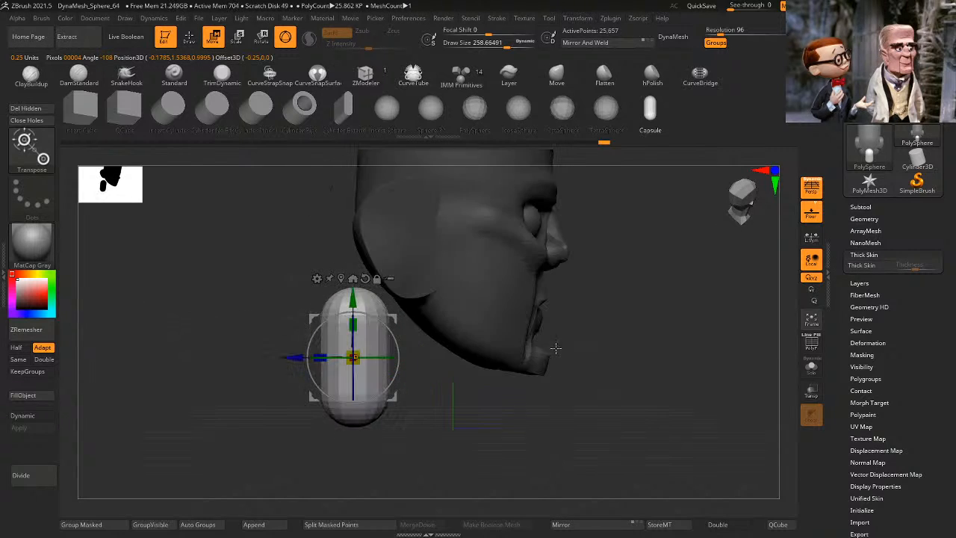
Step: Move the neck capsule under the back of the skull, thicken it, and tilt it slightly to follow the head
left_click_drag(391, 319, 455, 287)
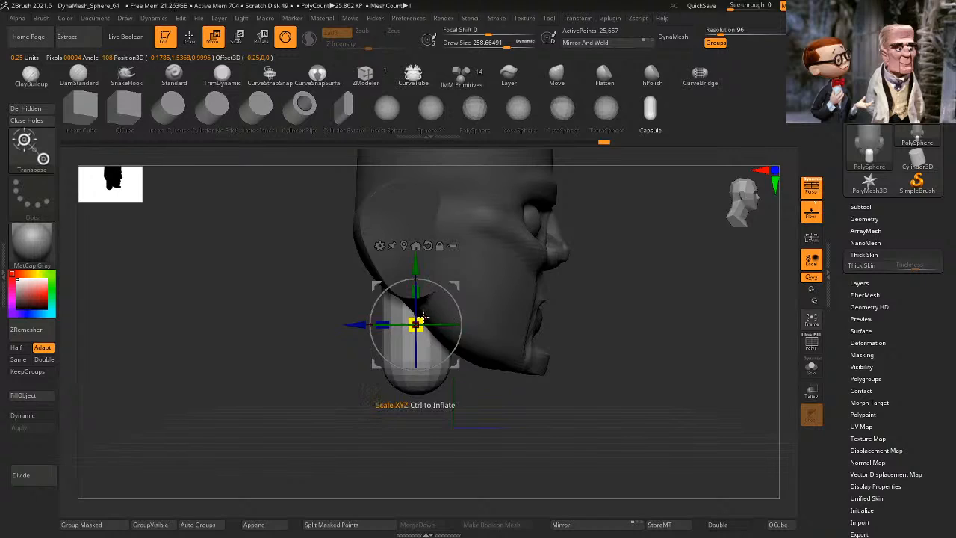
left_click_drag(557, 299, 600, 286)
left_click_drag(417, 293, 431, 273)
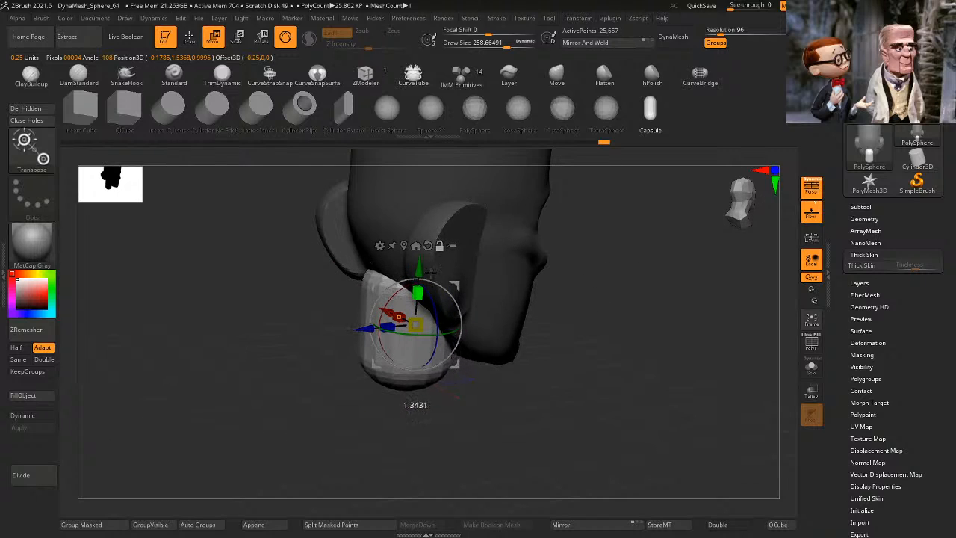
left_click_drag(639, 253, 597, 284)
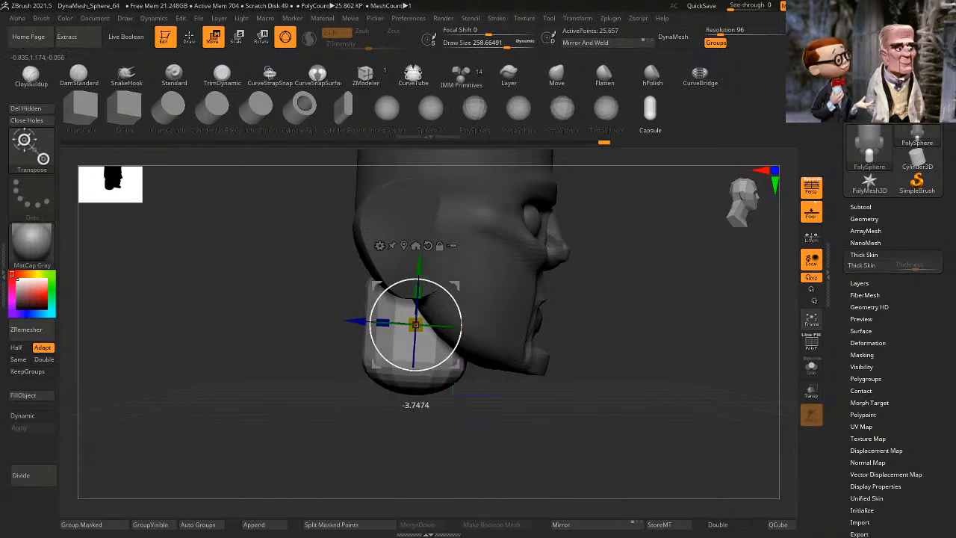
left_click_drag(461, 324, 465, 340)
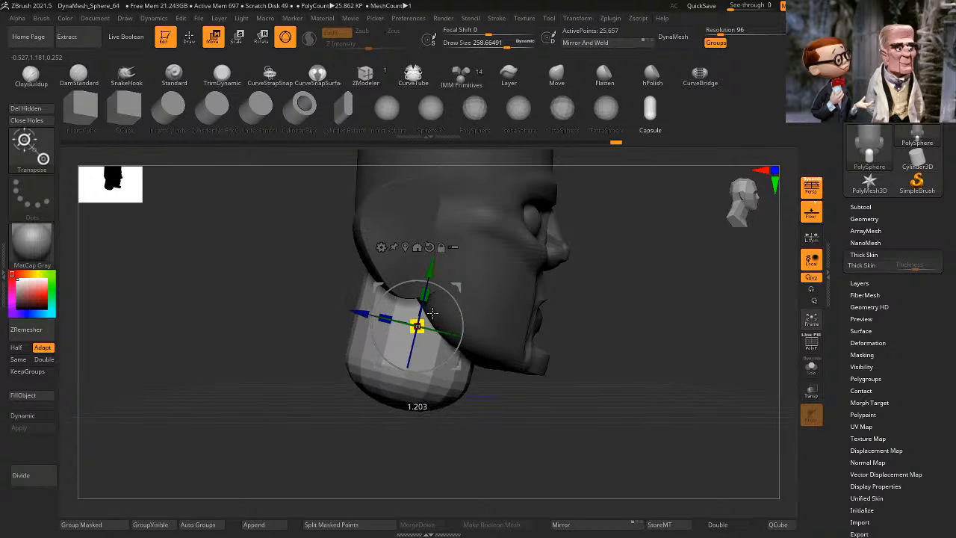
left_click_drag(590, 300, 553, 293, "alt")
Step: Clear the mask, set the draw size to about 128, and turn on Sculptris Pro
left_click(192, 35)
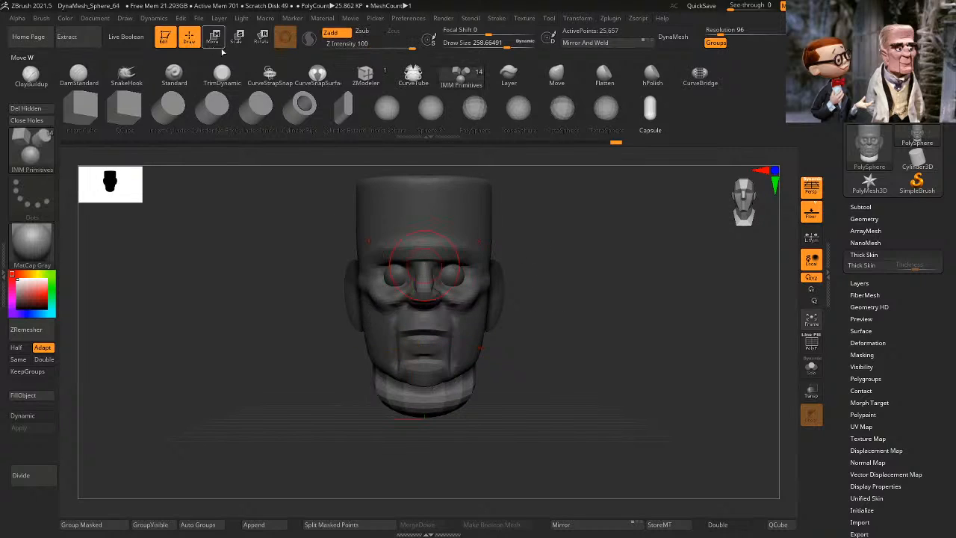
left_click_drag(609, 275, 610, 296, "alt")
left_click(589, 279, "ctrl")
mouse_move(612, 309)
left_mouse_down()
mouse_move(639, 341)
mouse_move(597, 304)
left_mouse_up()
key("space")
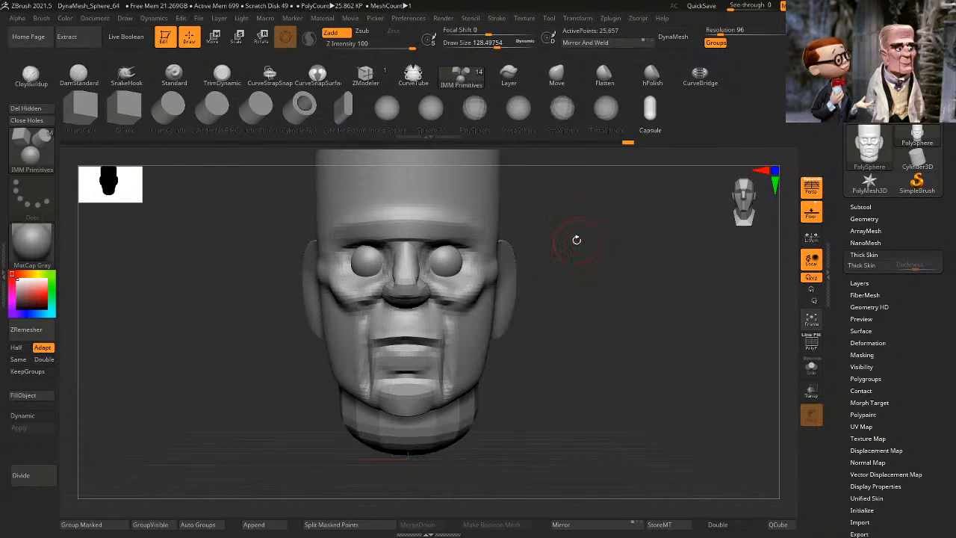
key("shift")
left_click(308, 39)
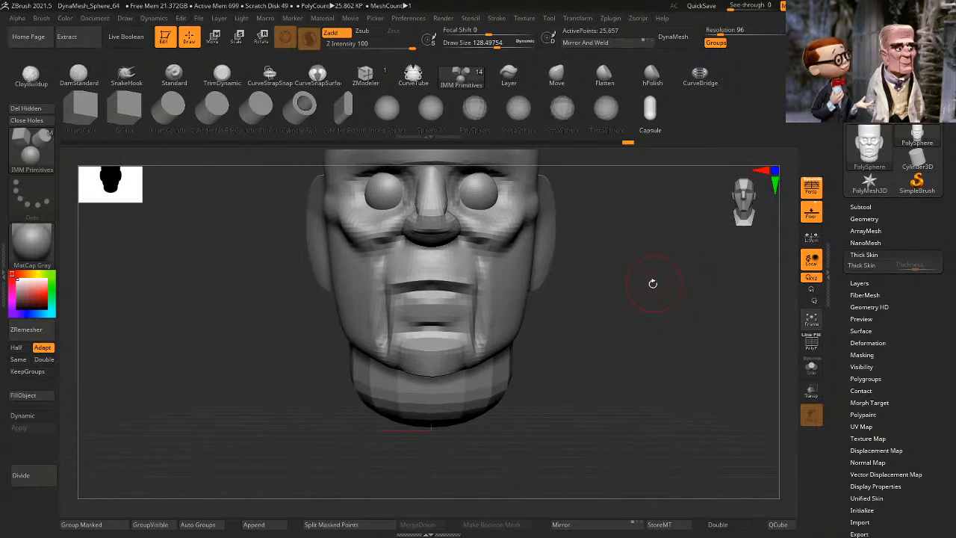
Step: Smooth the lips, mouth area and chin with Sculptris Pro active
left_click_drag(551, 349, 600, 342)
mouse_move(418, 364)
left_mouse_down("shift")
mouse_move(376, 346)
mouse_move(372, 318)
left_mouse_up("shift")
left_click_drag(420, 289, 415, 243, "shift")
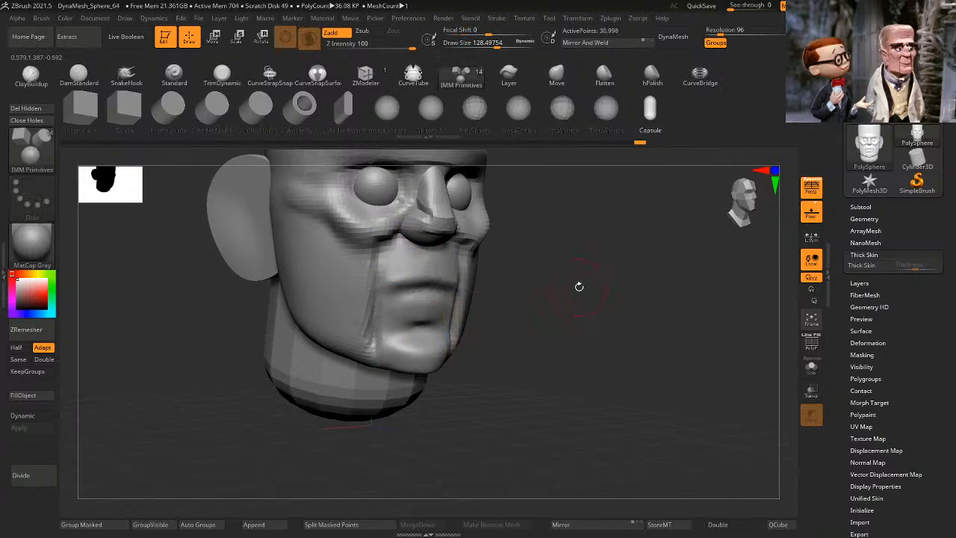
left_click_drag(578, 286, 538, 288, "shift")
Step: Smooth the folds beneath the eyes and the lower forehead above the brow
left_click(631, 302, "ctrl+shift")
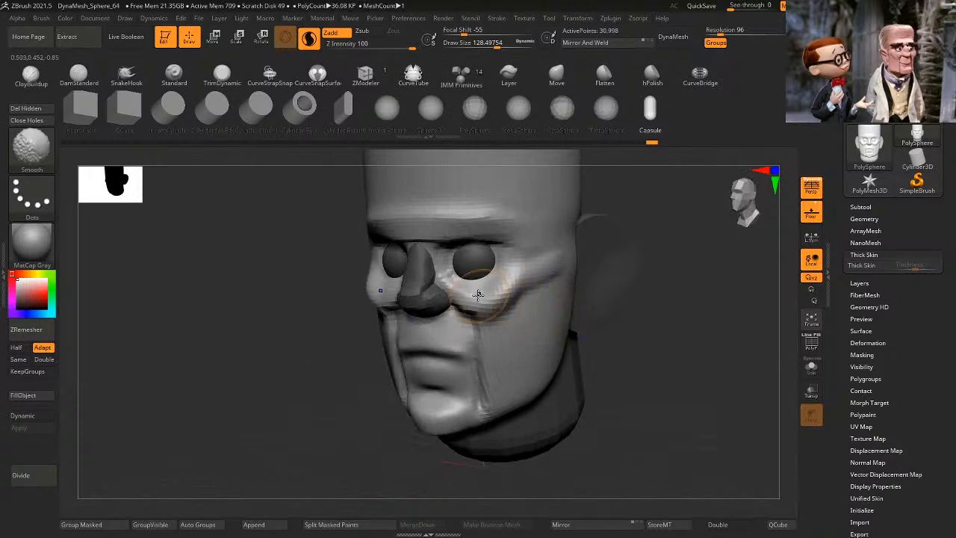
mouse_move(473, 294)
left_mouse_down("shift")
mouse_move(440, 256)
mouse_move(440, 243)
left_mouse_up("shift")
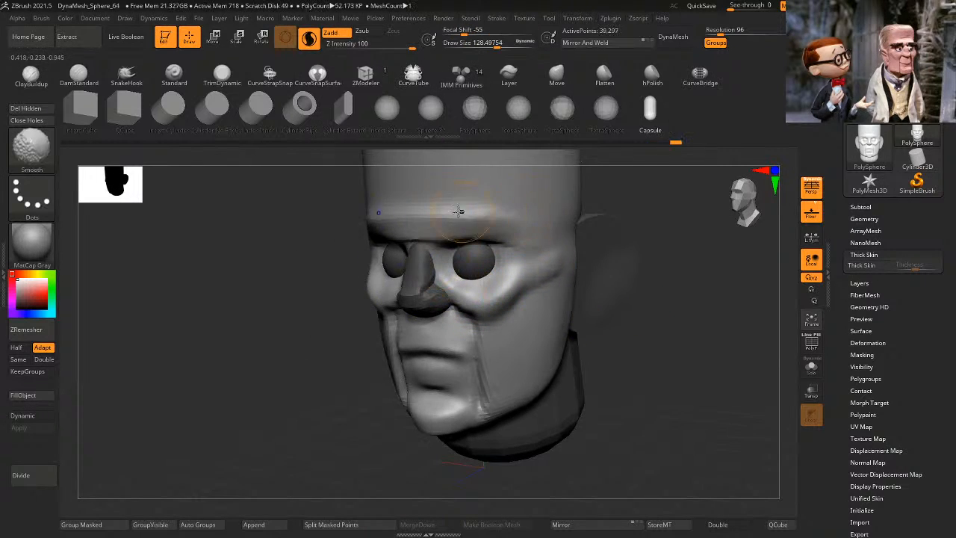
left_click_drag(624, 212, 690, 281, "shift")
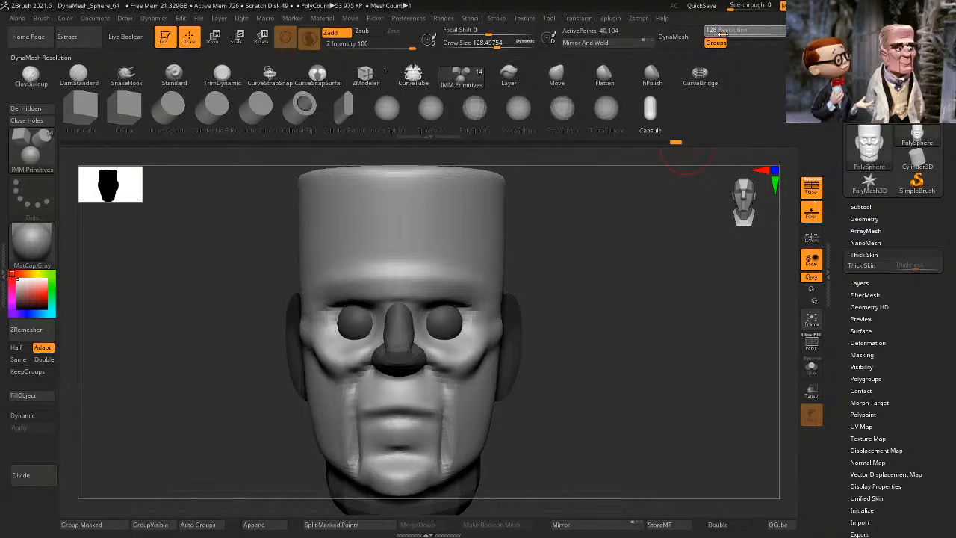
Step: Set the DynaMesh resolution to 136 and mask everything except the nose
left_click_drag(724, 34, 724, 34)
left_click_drag(602, 373, 613, 306)
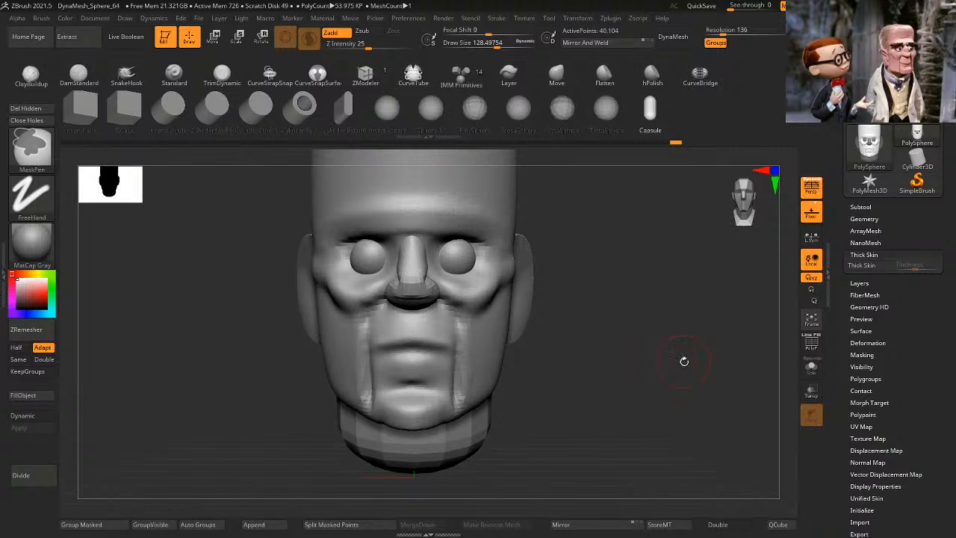
mouse_move(685, 361)
left_mouse_down()
mouse_move(630, 363)
mouse_move(667, 336)
mouse_move(650, 344)
left_mouse_up()
mouse_move(658, 302)
left_mouse_down("alt")
mouse_move(653, 342)
mouse_move(721, 351)
left_mouse_up("alt")
left_click(394, 303, "ctrl+shift")
left_click(665, 331, "ctrl")
left_click(673, 334, "ctrl+shift")
left_click(675, 334, "ctrl")
Step: Smooth the nose bridge, tip and nostril wings, reducing the draw size to about 63 for the smaller forms
left_click_drag(367, 292, 381, 263, "shift")
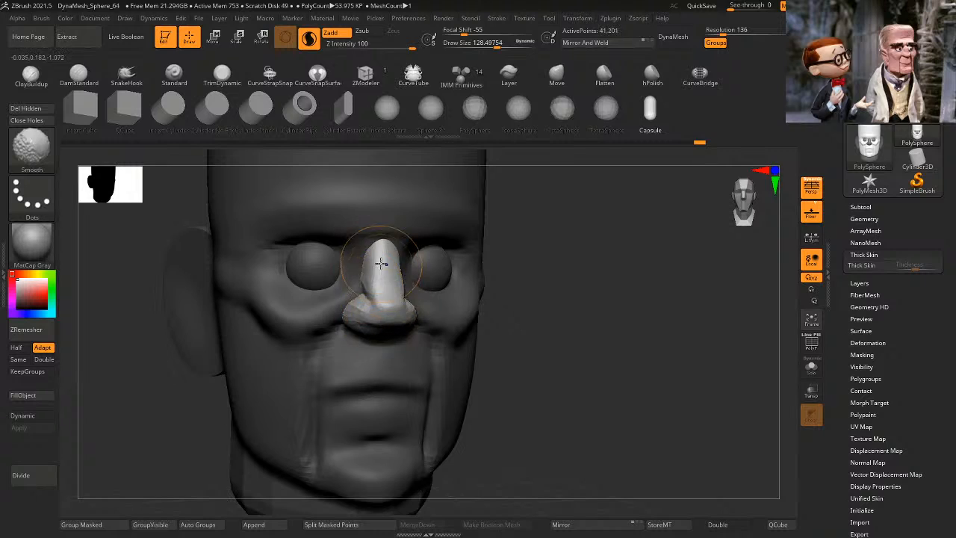
key("space")
left_click_drag(372, 299, 354, 327, "shift")
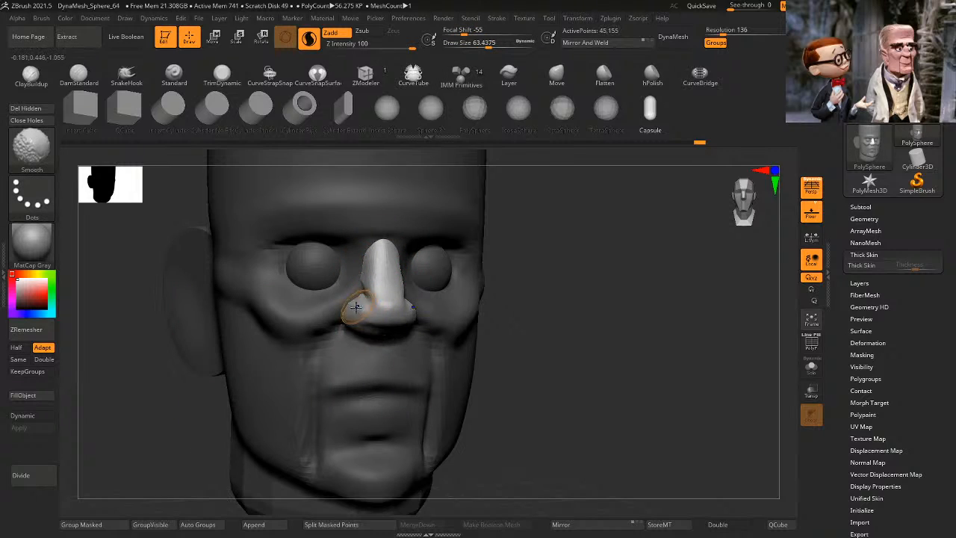
left_click_drag(729, 287, 586, 280)
left_click_drag(391, 329, 402, 315, "shift")
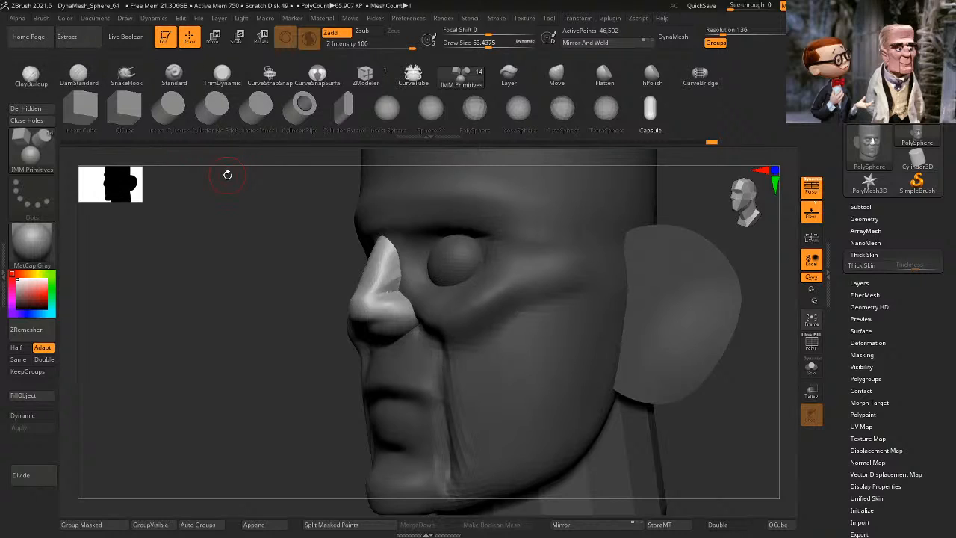
mouse_move(717, 412)
left_mouse_down("shift")
mouse_move(717, 393)
mouse_move(636, 331)
mouse_move(636, 320)
mouse_move(717, 329)
mouse_move(658, 363)
left_mouse_up("shift")
Step: Build up the nose tip and nostrils with ClayBuildup at a draw size of about 94
key("b")
key("c")
key("b")
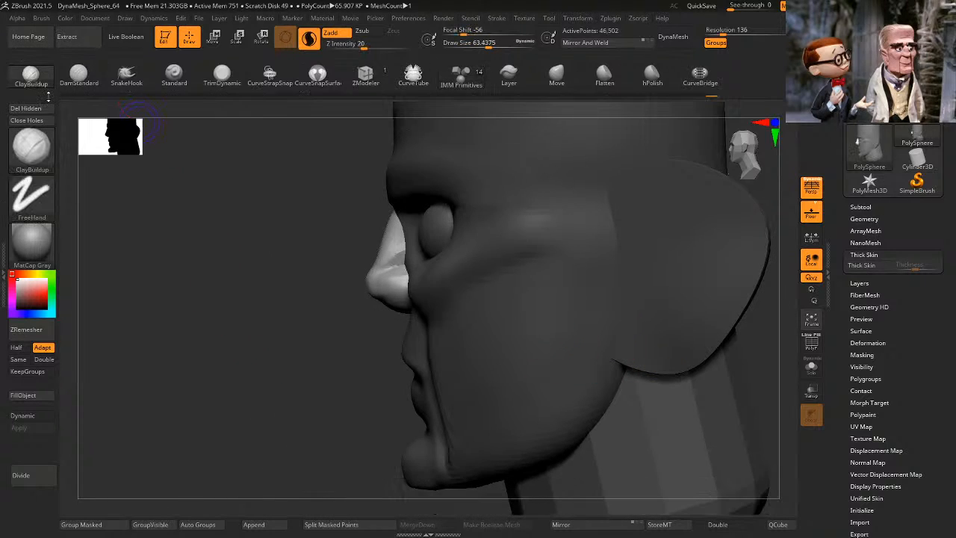
left_click_drag(127, 329, 269, 367)
left_click_drag(514, 256, 421, 277)
mouse_move(611, 228)
left_mouse_down("alt")
mouse_move(627, 257)
mouse_move(608, 233)
left_mouse_up("alt")
key("space")
mouse_move(370, 319)
left_mouse_down()
mouse_move(396, 313)
mouse_move(359, 306)
left_mouse_up()
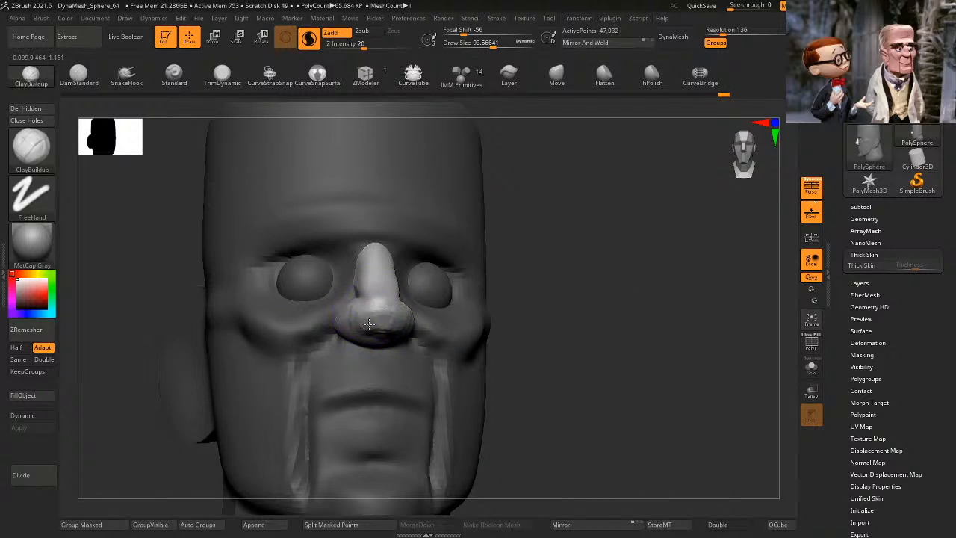
Step: Clear the nose mask and smooth the vertical creases beside the mouth at a draw size of about 63
mouse_move(648, 280)
left_mouse_down()
mouse_move(583, 235)
mouse_move(677, 273)
mouse_move(679, 314)
mouse_move(626, 266)
mouse_move(650, 296)
mouse_move(678, 287)
left_mouse_up()
key("space")
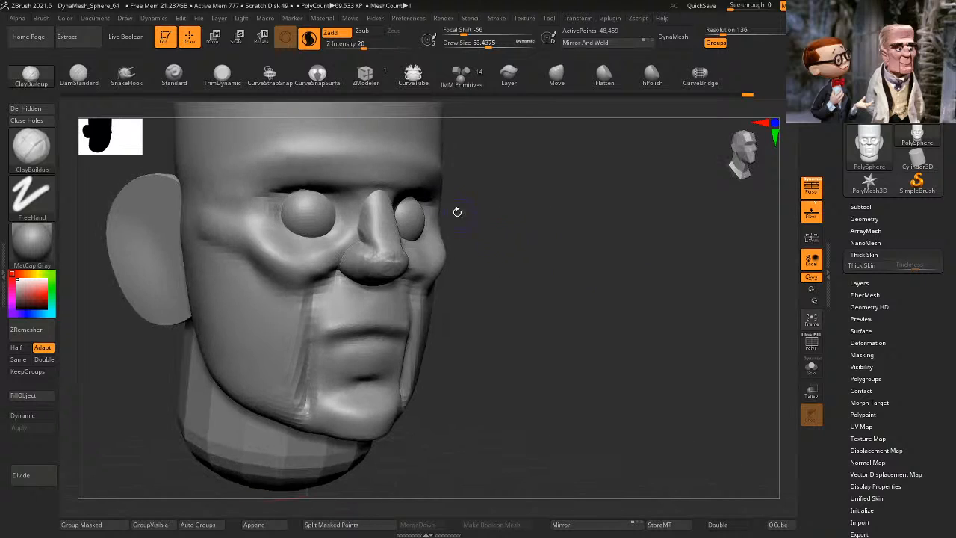
key("shift")
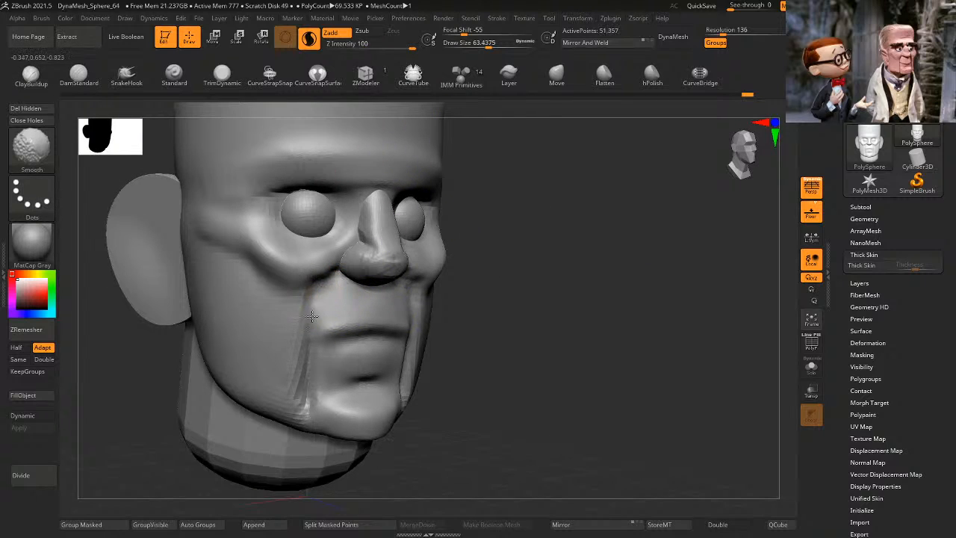
left_click_drag(297, 409, 293, 337, "shift")
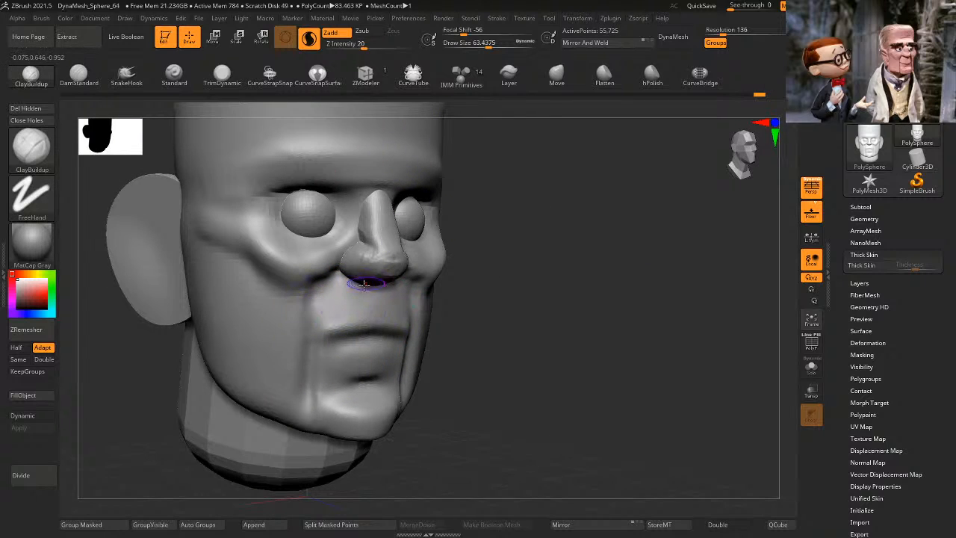
left_click_drag(480, 287, 592, 214, "shift")
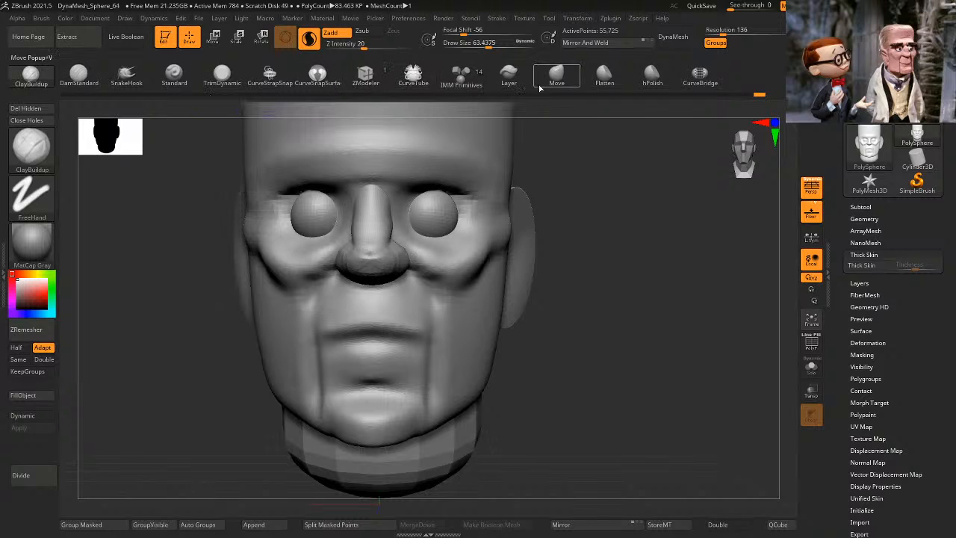
Step: Isolate the eyes and ears to inspect their polygroups, and restore the whole head
left_click_drag(566, 176, 617, 234, "alt")
left_click(396, 277, "ctrl+shift")
left_click_drag(448, 258, 579, 280)
left_click(559, 224, "ctrl+shift")
left_click(653, 239, "ctrl+shift")
left_click(702, 284, "ctrl+shift")
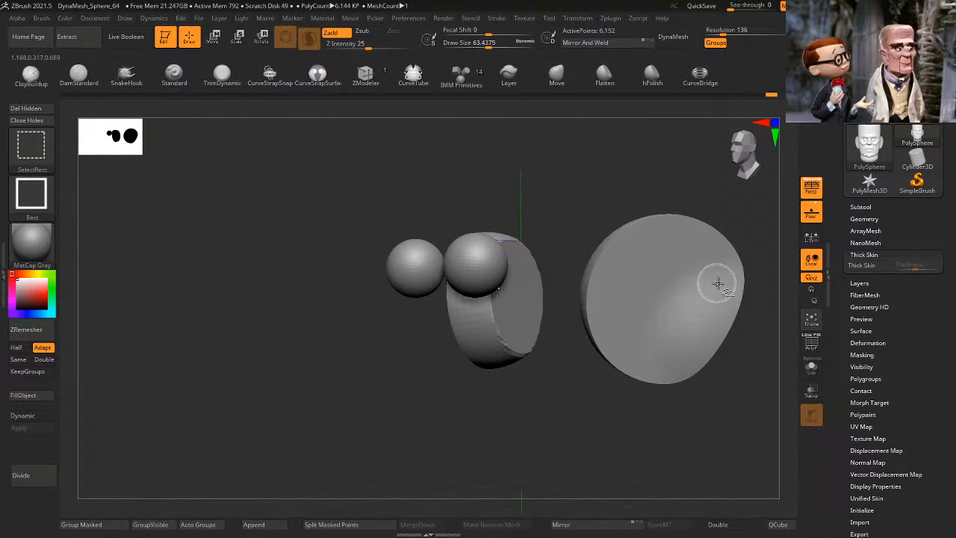
left_click(740, 363, "ctrl+shift")
left_click_drag(740, 363, 740, 367, "shift")
Step: Isolate the eyes' polygroup and mask the rest of the head, bringing everything back into view
left_click_drag(727, 327, 603, 258, "alt")
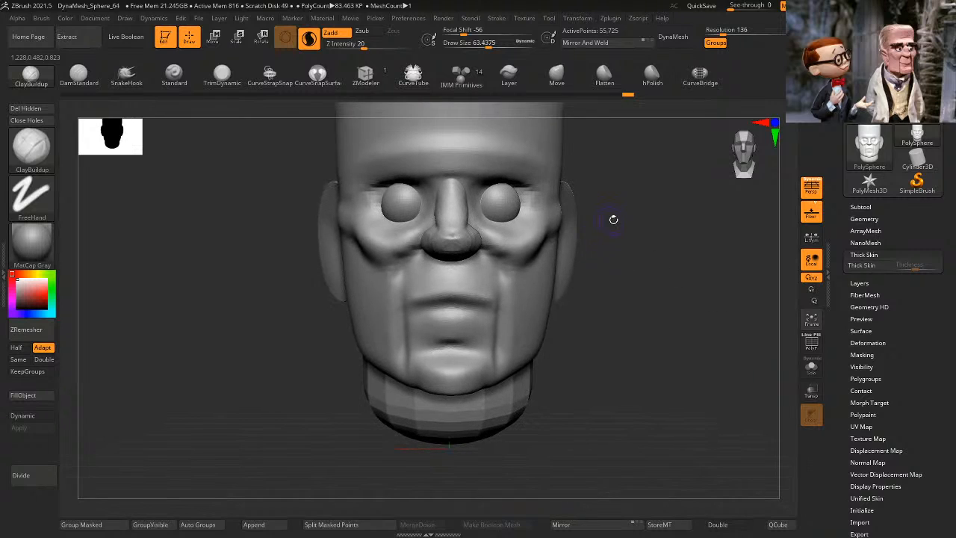
left_click_drag(613, 219, 572, 248, "alt")
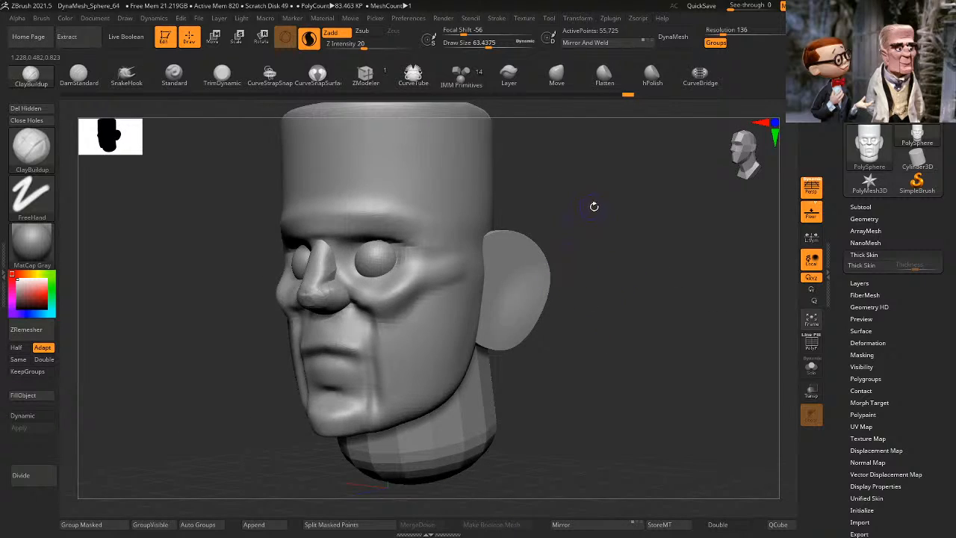
mouse_move(594, 206)
left_mouse_down("shift")
mouse_move(632, 218)
mouse_move(593, 202)
left_mouse_up("shift")
left_click(423, 252, "ctrl+shift")
left_click(592, 218, "ctrl")
left_click(596, 218, "ctrl+shift")
left_click(606, 215, "ctrl")
Step: Try to place the move gizmo on the unmasked eyes
left_click(215, 37)
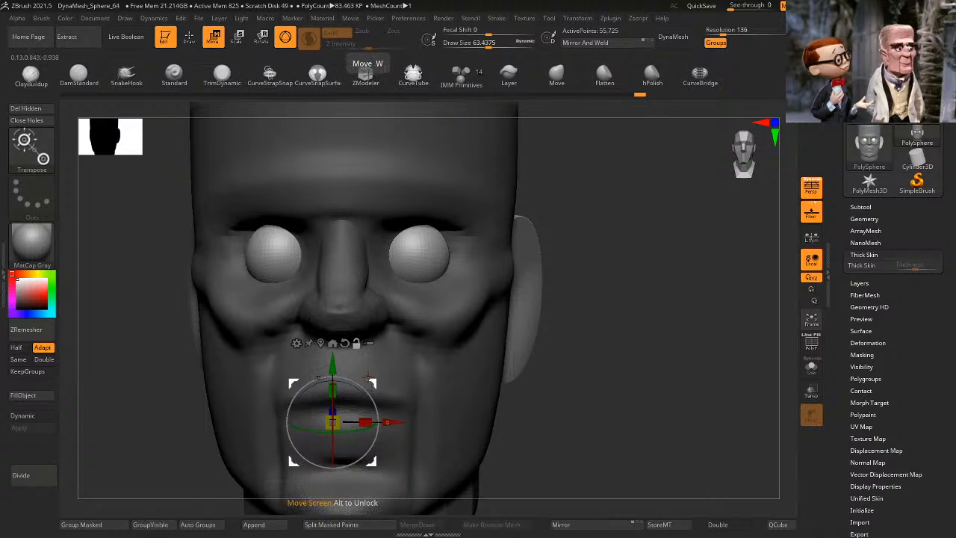
left_click_drag(369, 376, 461, 207, "alt")
left_click(412, 172)
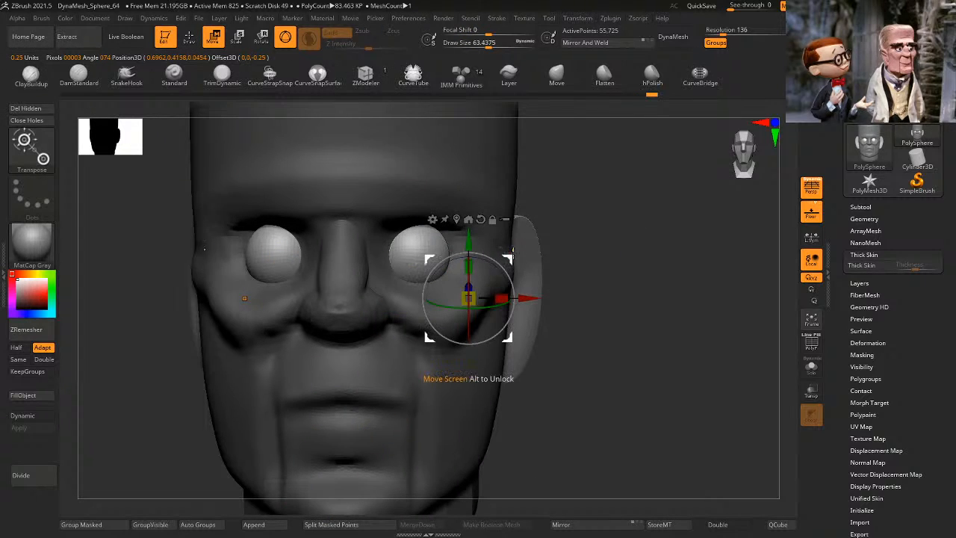
left_click_drag(589, 223, 606, 231)
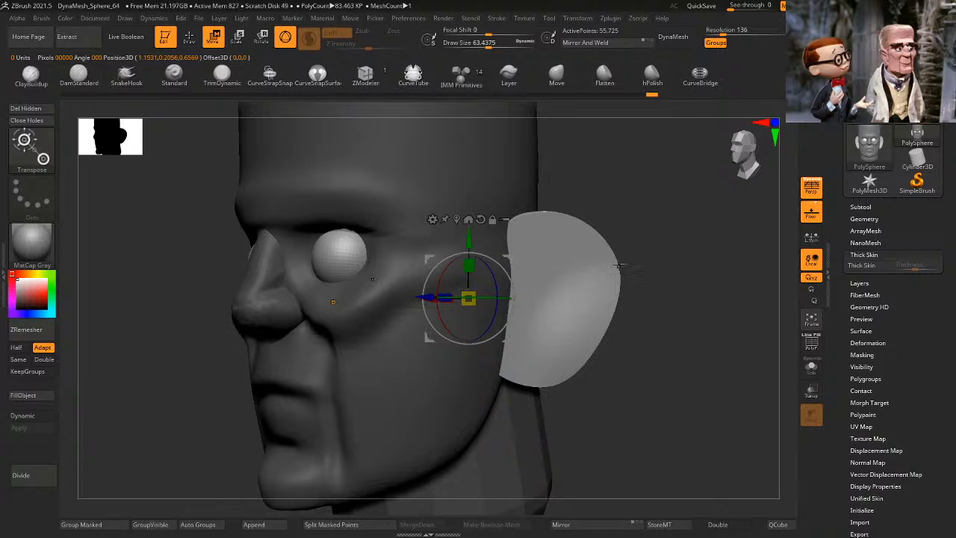
Step: Isolate the eyes and ears, mask both ears, and restore the full head's visibility
left_click(191, 38)
left_click(576, 273, "ctrl+shift")
mouse_move(657, 230)
left_mouse_down()
mouse_move(670, 222)
mouse_move(683, 247)
mouse_move(658, 224)
left_mouse_up()
left_click_drag(655, 165, 469, 460, "ctrl")
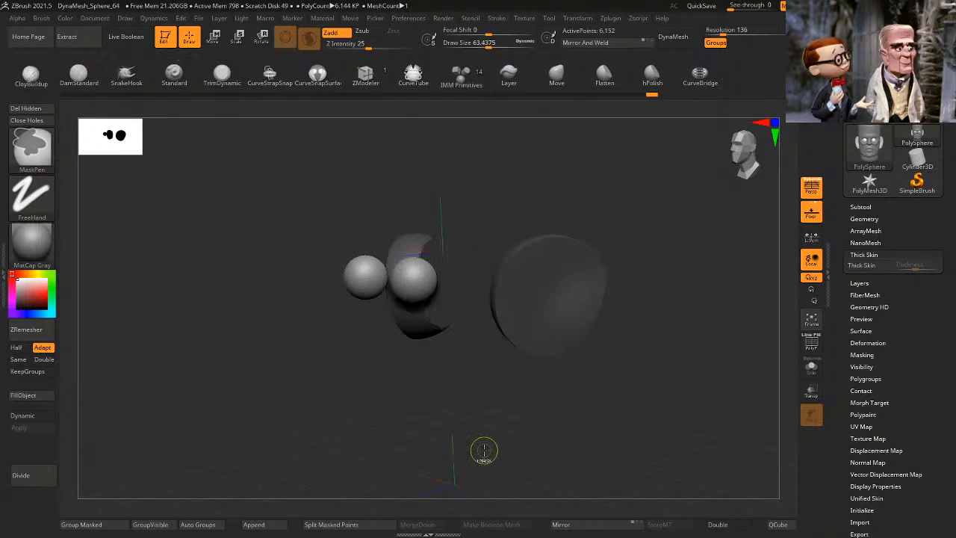
left_click_drag(644, 317, 667, 308, "shift")
left_click(668, 305, "ctrl+shift")
Step: Centre the move gizmo on the unmasked eye in front view
left_click_drag(689, 266, 669, 317, "alt")
left_click(215, 39)
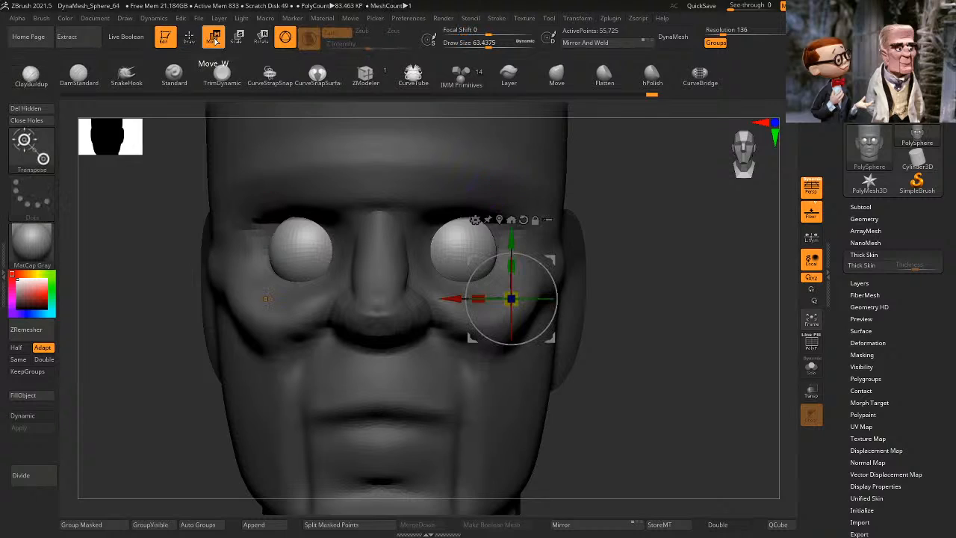
left_click(457, 251)
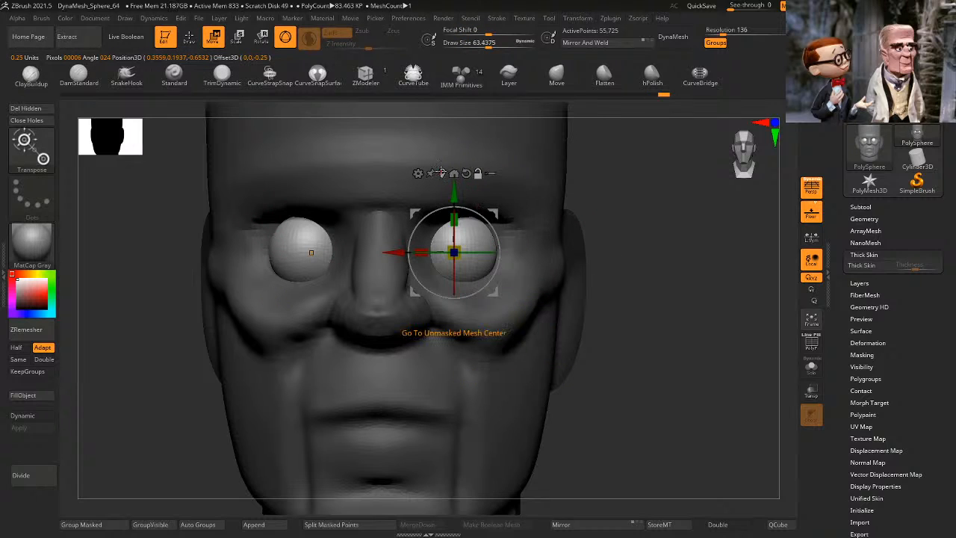
left_click_drag(667, 201, 609, 243)
left_click_drag(495, 245, 630, 215, "ctrl")
key("ctrl+z")
key("ctrl+z")
left_click_drag(717, 206, 660, 239)
key("ctrl+z")
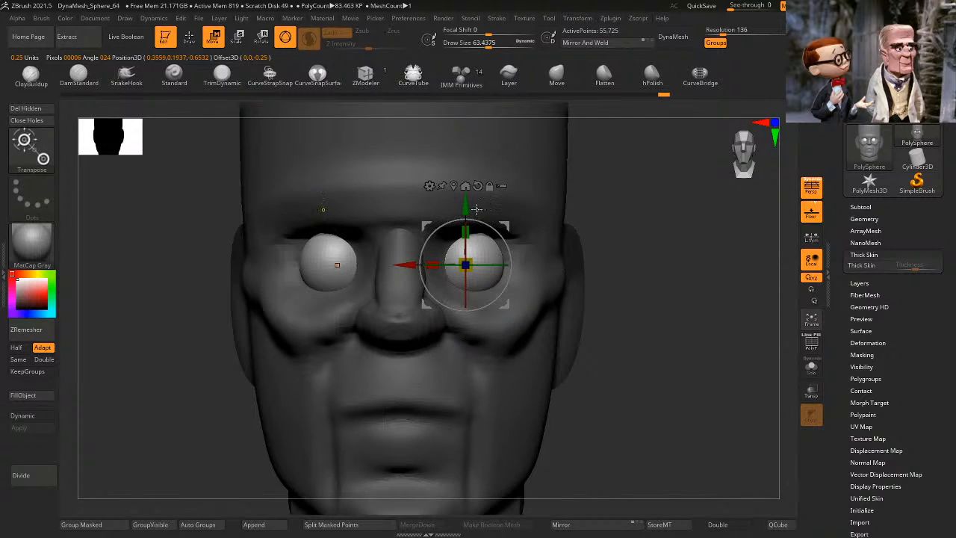
Step: Duplicate the unmasked eyes slightly upward as a base for the upper eyelids, checking the offset in side and front views
left_click_drag(465, 207, 465, 199, "ctrl")
left_click_drag(688, 214, 591, 221, "shift")
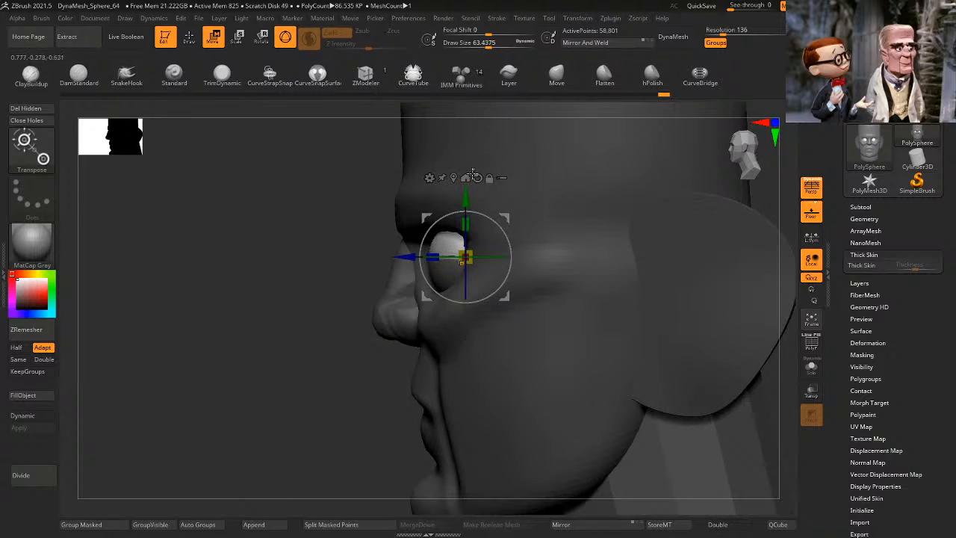
left_click(471, 197)
left_click_drag(313, 333, 361, 340, "shift")
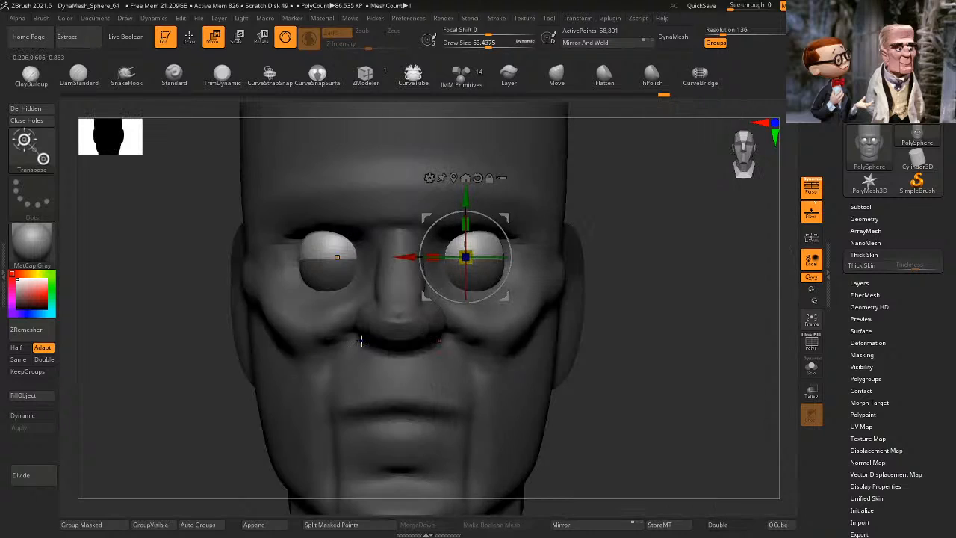
Step: Turn on Local Symmetry and scale the eyelid duplicates slightly larger than the eyeballs
mouse_move(476, 222)
left_mouse_down()
mouse_move(478, 206)
mouse_move(482, 228)
left_mouse_up()
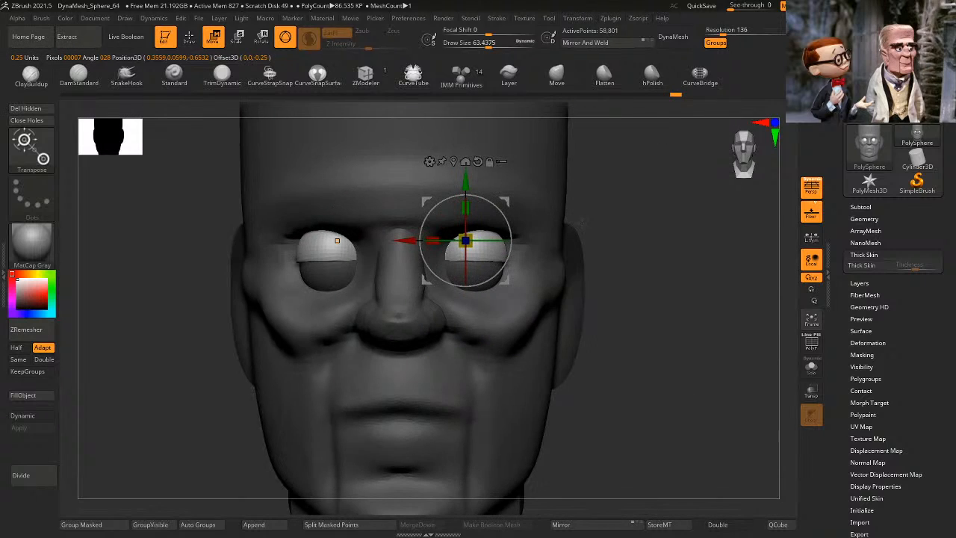
key("ctrl+z")
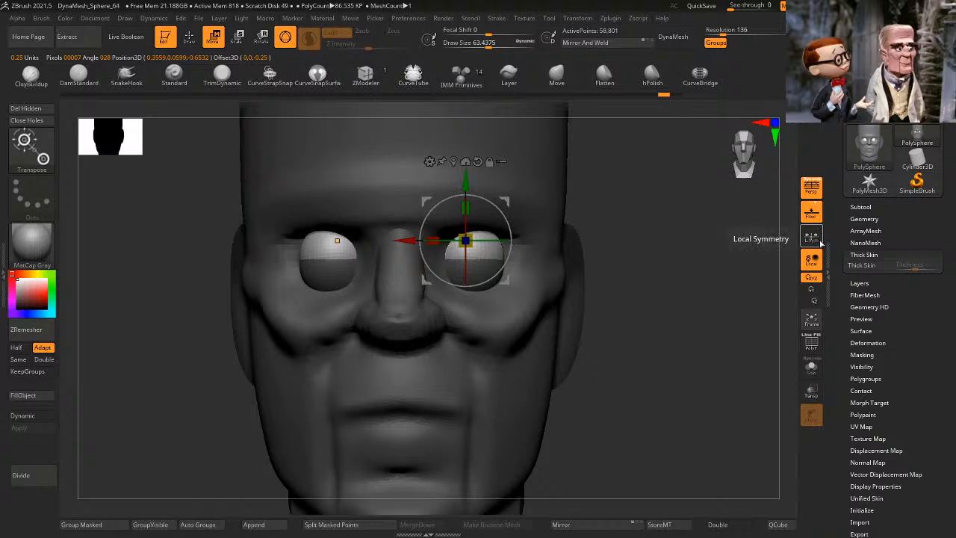
left_click(819, 237)
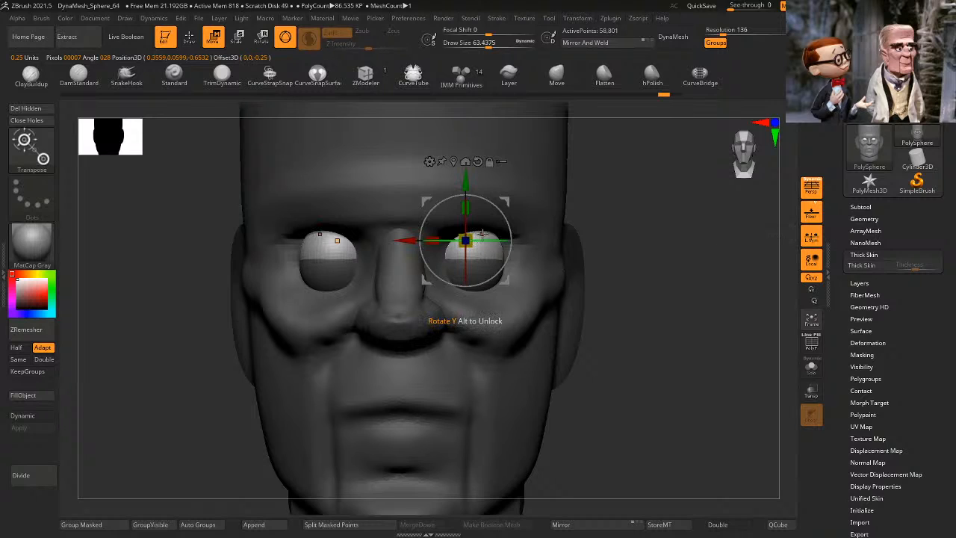
left_click_drag(468, 237, 473, 228)
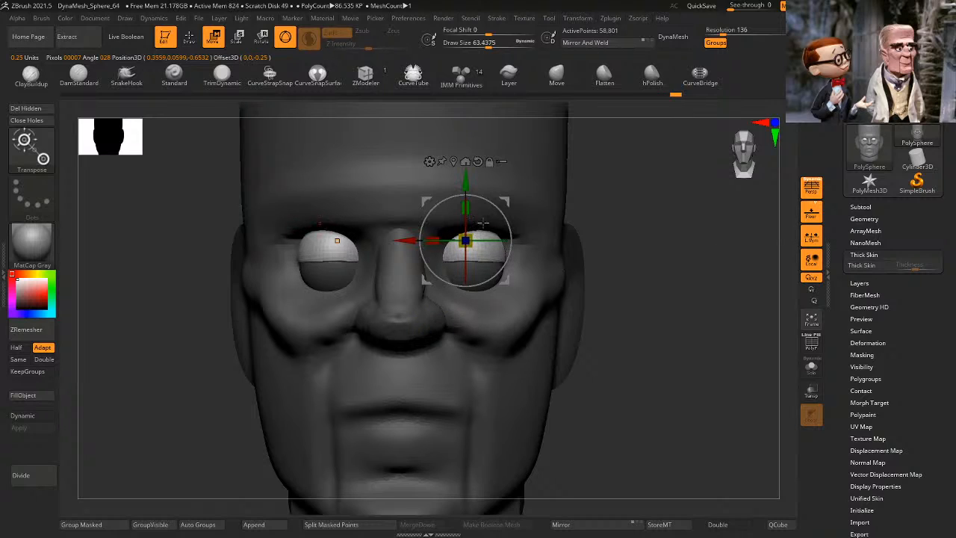
Step: Fit the upper eyelids over the eyeballs by adjusting their height and fit in side and front views
right_click_drag(483, 223, 538, 207)
left_click_drag(465, 181, 465, 177)
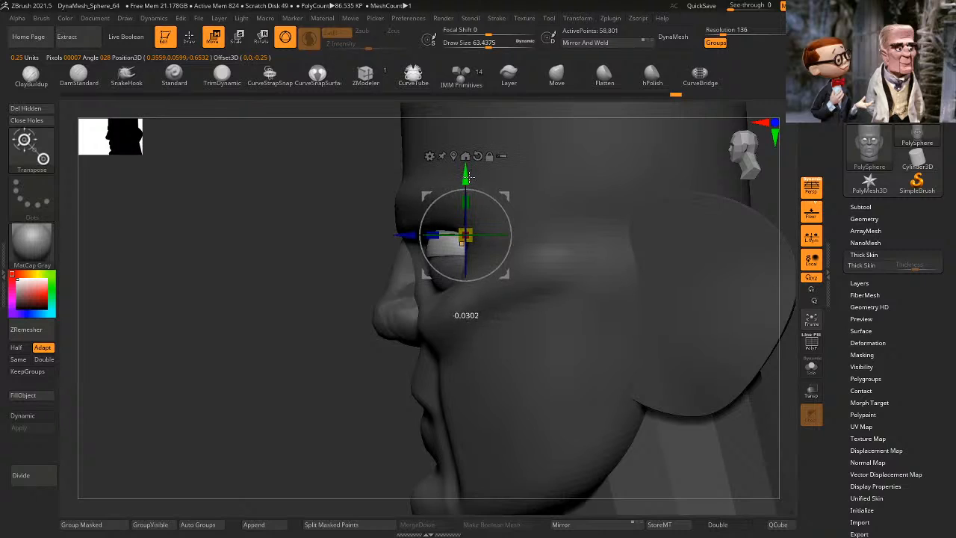
right_click_drag(308, 365, 357, 368)
right_click_drag(595, 189, 615, 202)
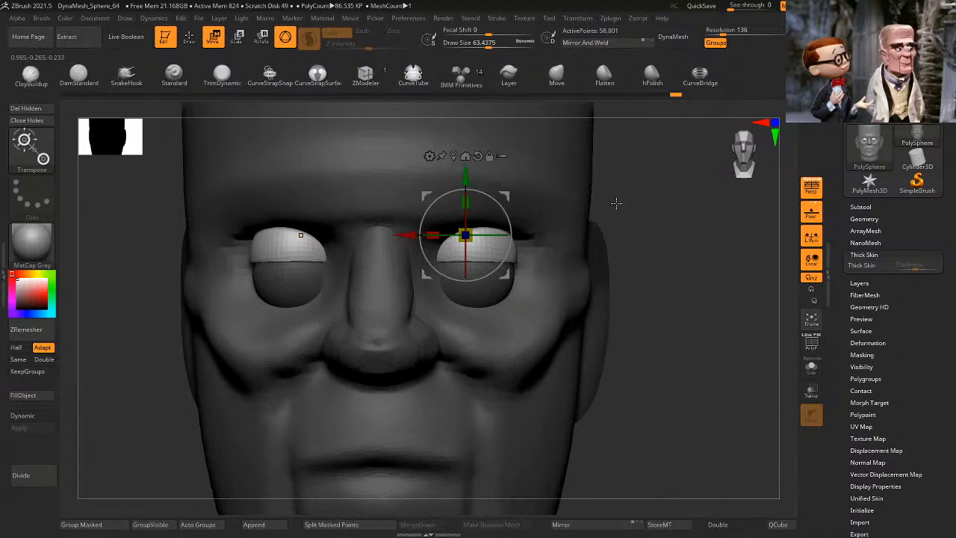
mouse_move(523, 205)
right_mouse_down()
mouse_move(591, 212)
mouse_move(523, 208)
right_mouse_up()
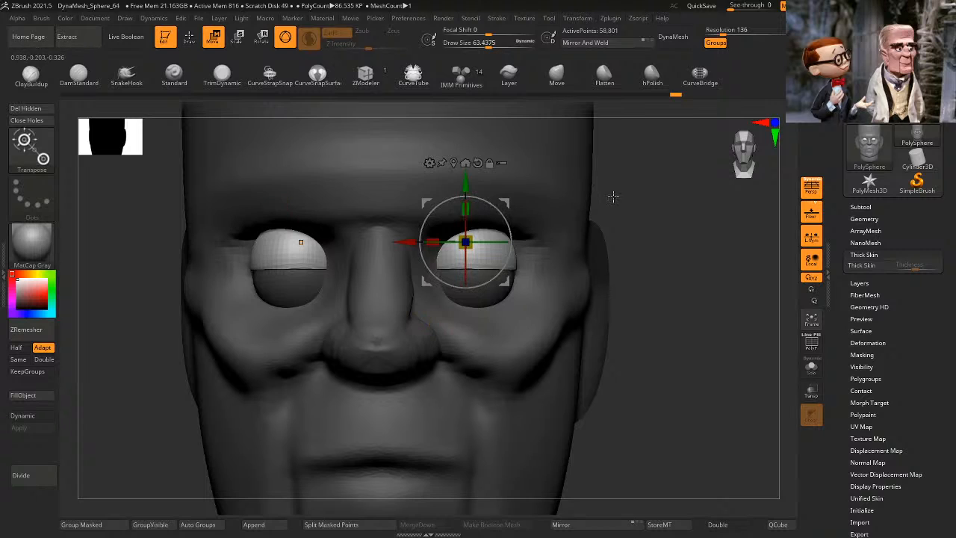
right_click_drag(613, 196, 519, 211)
left_click_drag(464, 228, 429, 244)
right_click_drag(299, 385, 355, 400)
key("f")
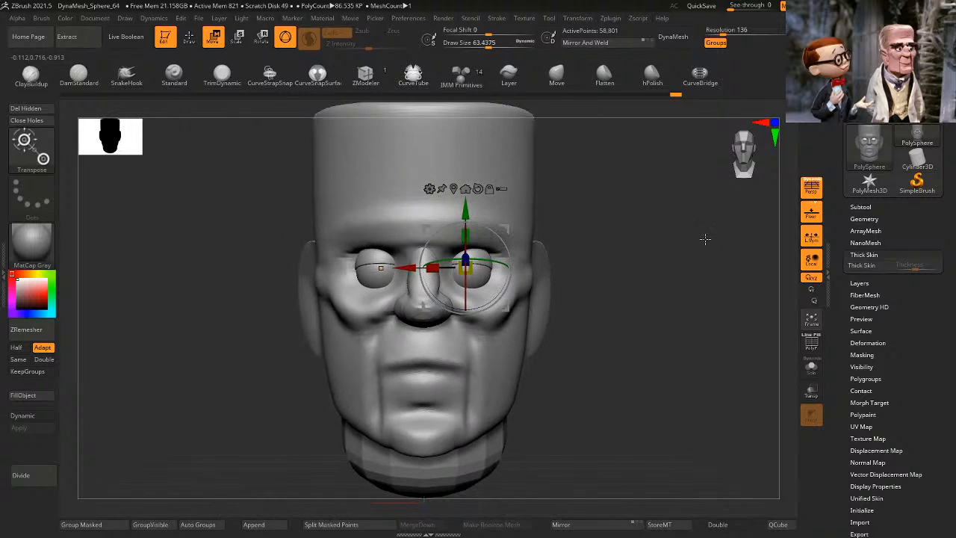
Step: Mask the eyes, nose, ears and neck so that only the main head polygroup stays editable
left_click(190, 37)
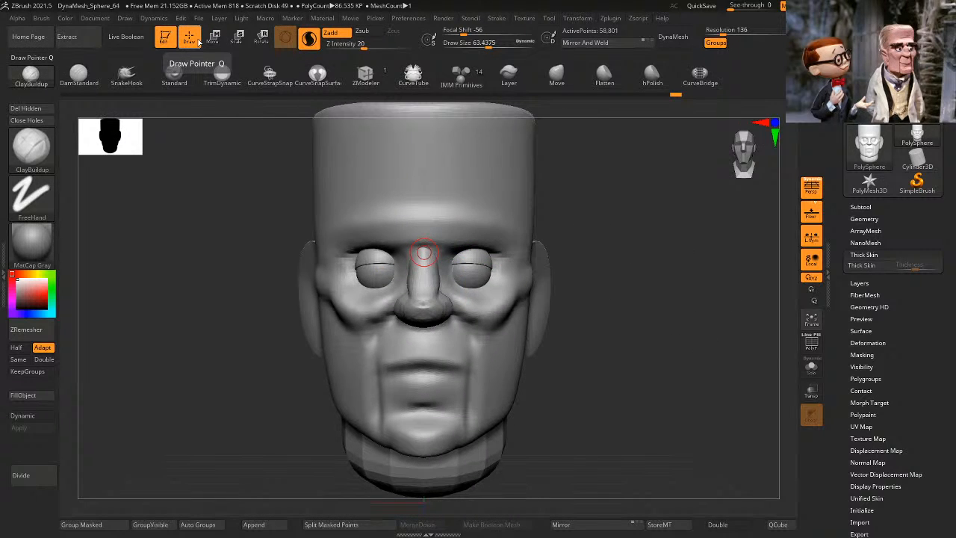
mouse_move(647, 301)
left_mouse_down()
mouse_move(636, 301)
mouse_move(645, 284)
left_mouse_up()
mouse_move(645, 271)
left_mouse_down("shift")
mouse_move(656, 264)
mouse_move(647, 271)
left_mouse_up("shift")
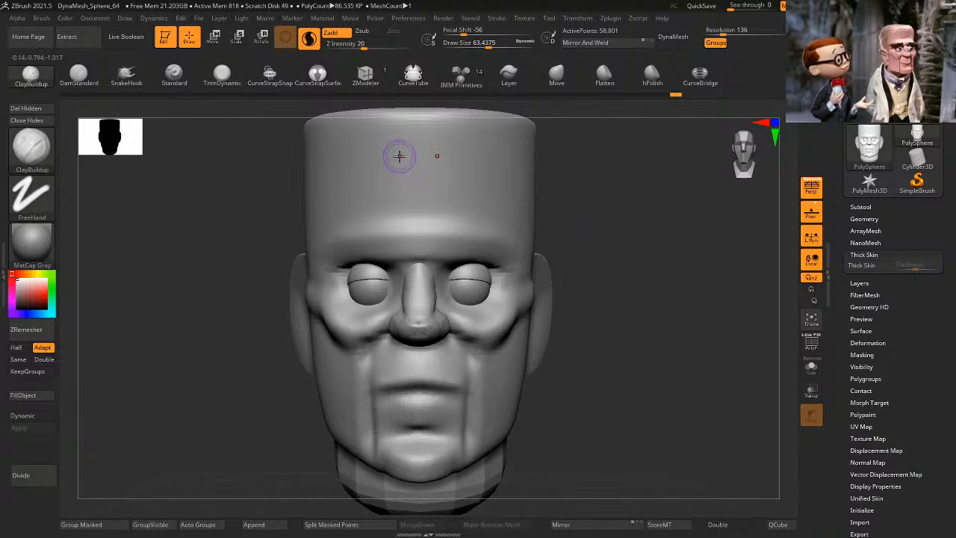
left_click(482, 213, "ctrl+shift")
left_click(599, 220, "ctrl")
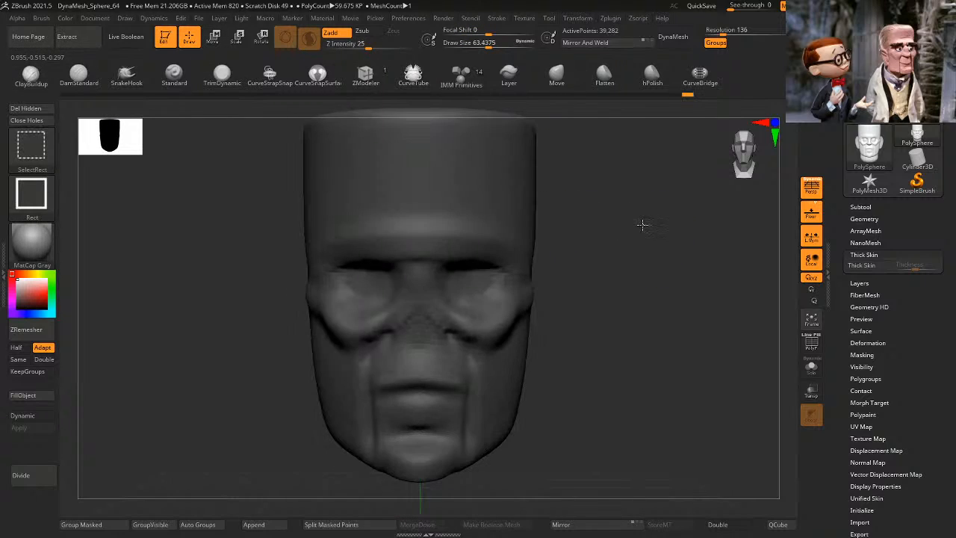
left_click(642, 222, "ctrl+shift")
left_click(642, 217, "ctrl")
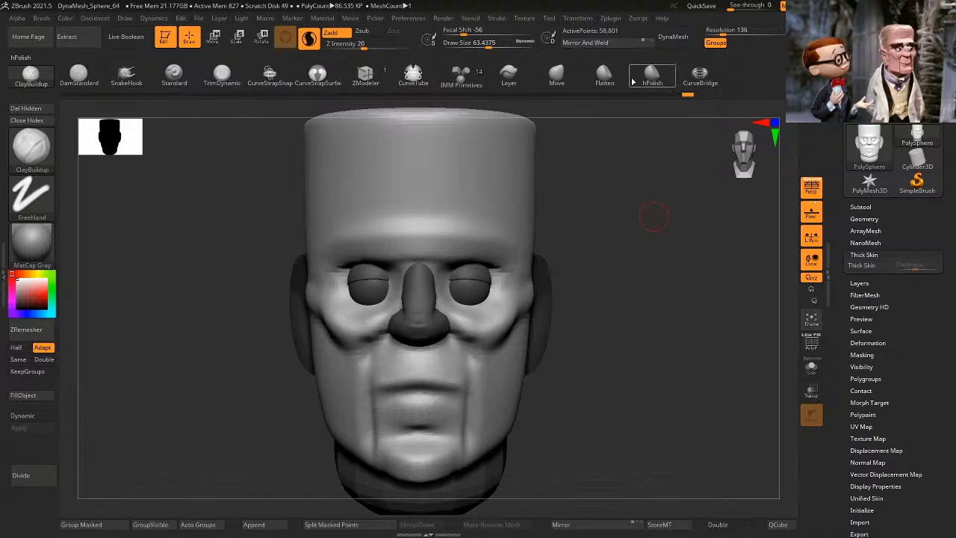
Step: Raise the brow above both eyes into an arch with the Move brush at a draw size of about 205
key("b")
key("m")
key("v")
key("space")
left_click_drag(620, 225, 618, 226)
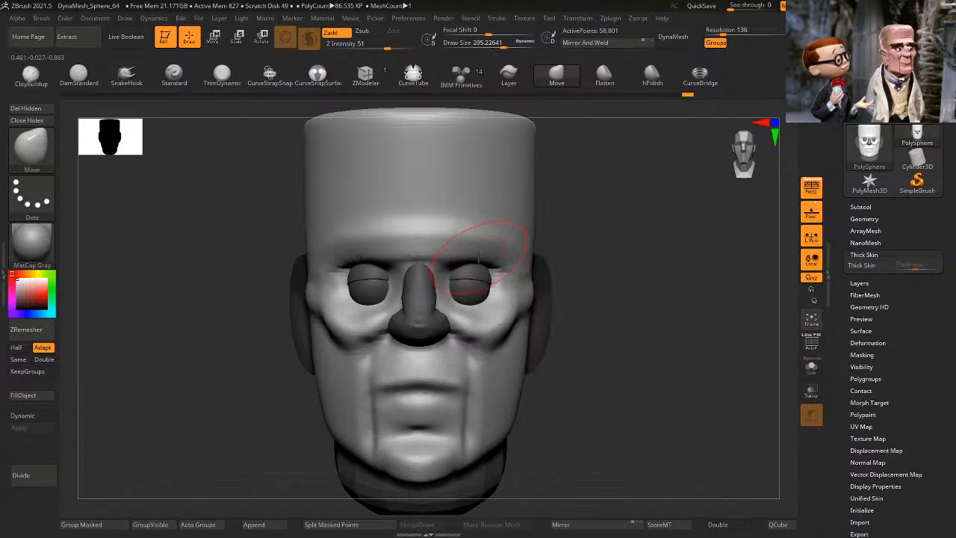
left_click_drag(478, 259, 477, 245)
mouse_move(705, 241)
left_mouse_down()
mouse_move(597, 252)
mouse_move(367, 373)
mouse_move(325, 375)
mouse_move(363, 349)
mouse_move(367, 406)
mouse_move(481, 369)
left_mouse_up()
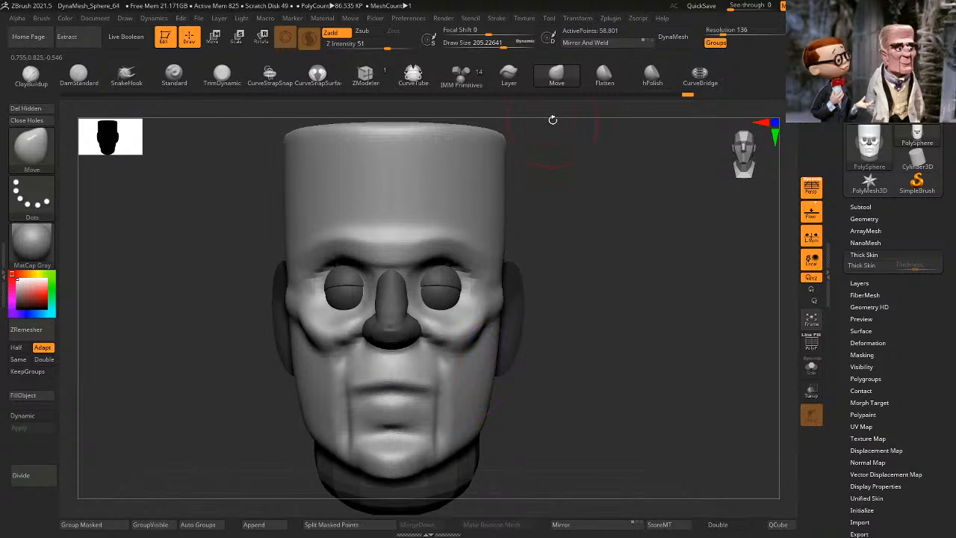
Step: Insert a sphere from IMM Primitives on the upper lip below the nose
left_click(482, 72)
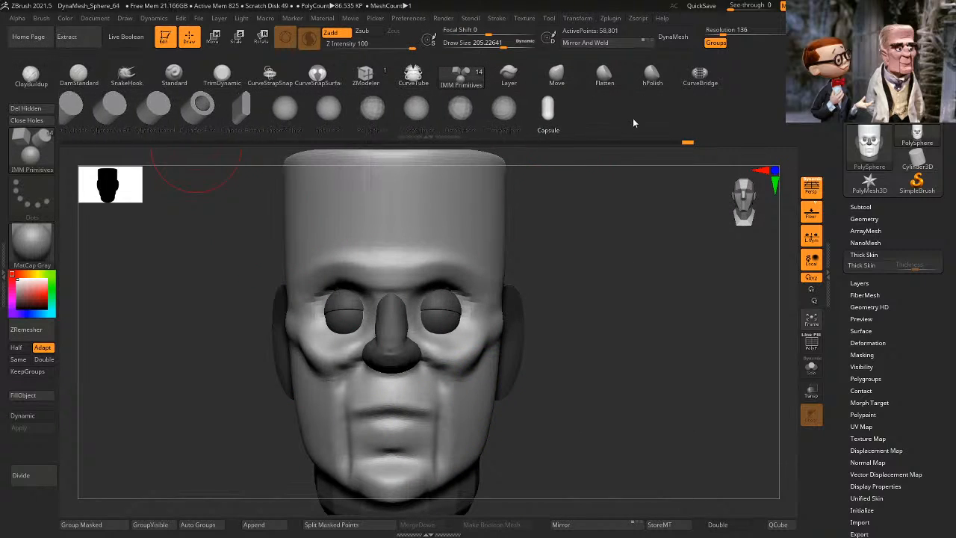
left_click_drag(677, 114, 808, 115)
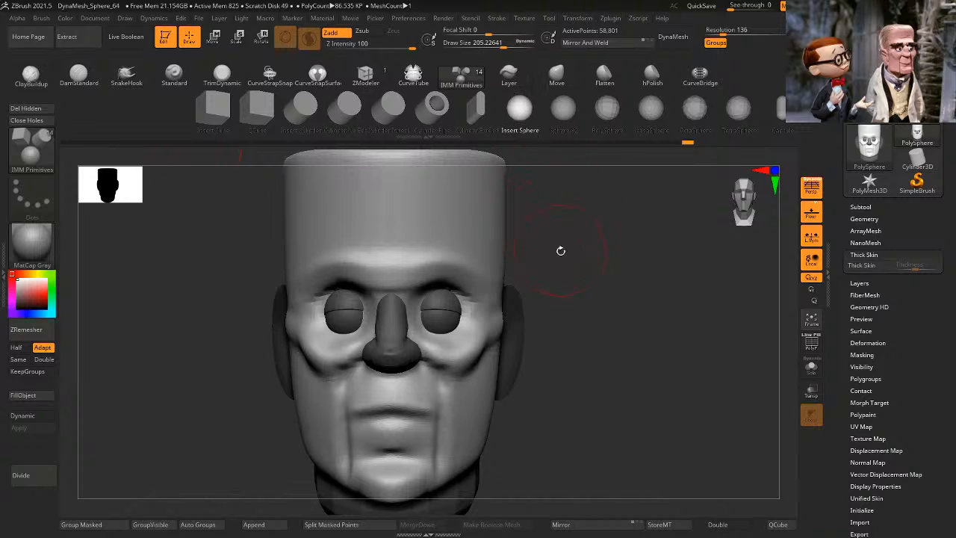
left_click_drag(559, 250, 579, 242)
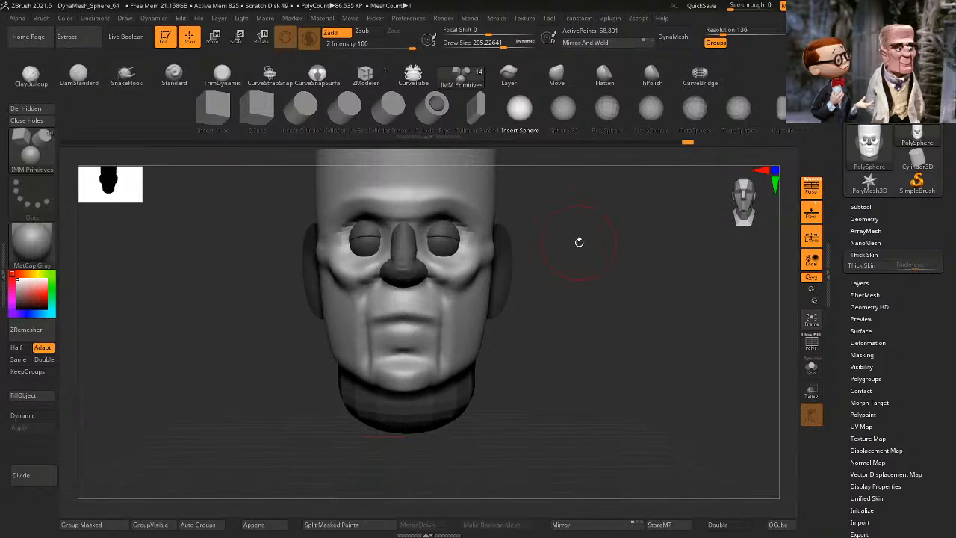
left_click_drag(408, 306, 428, 324)
left_click_drag(535, 299, 416, 224, "shift")
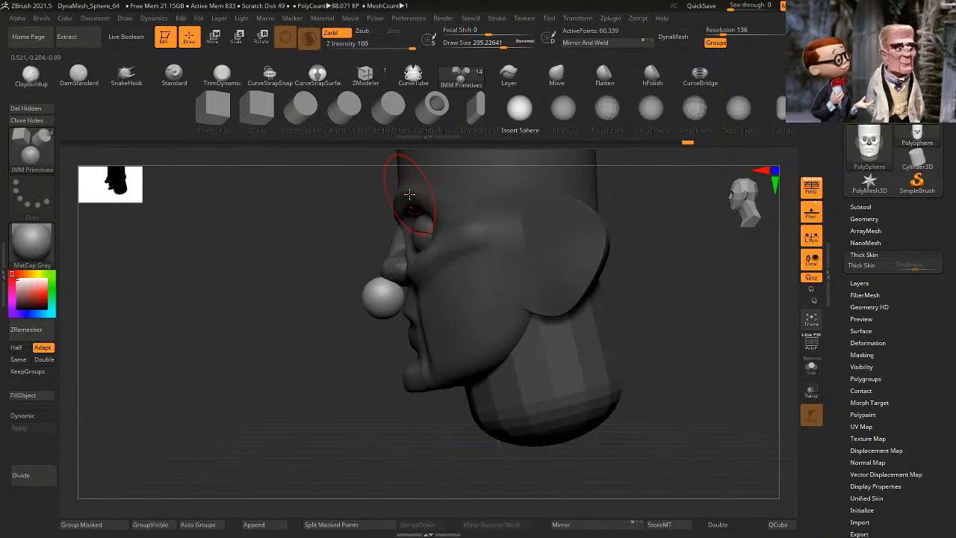
Step: Enlarge the inserted sphere and position it against the upper lip
left_click(213, 34)
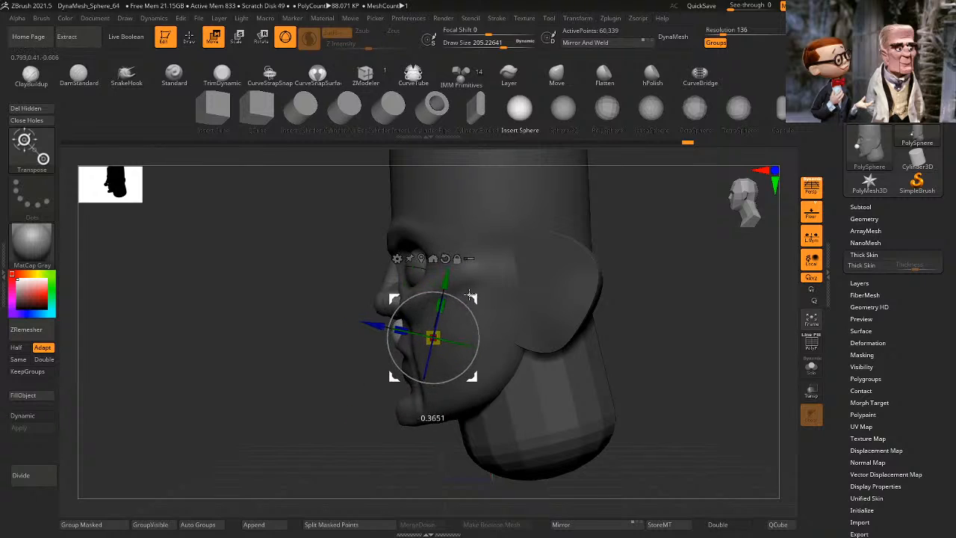
left_click_drag(308, 433, 375, 444, "shift")
left_click_drag(593, 277, 632, 331, "alt")
left_click_drag(437, 340, 461, 317)
left_click_drag(617, 312, 731, 305)
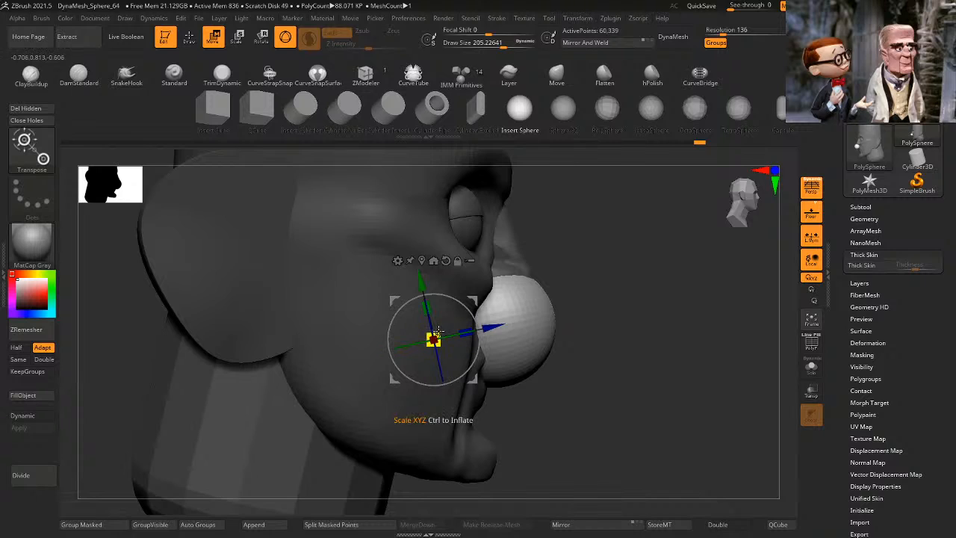
Step: Flatten the sphere's underside and fit the resulting dome over the upper lip
left_click_drag(428, 310, 373, 268, "ctrl")
key("ctrl+z")
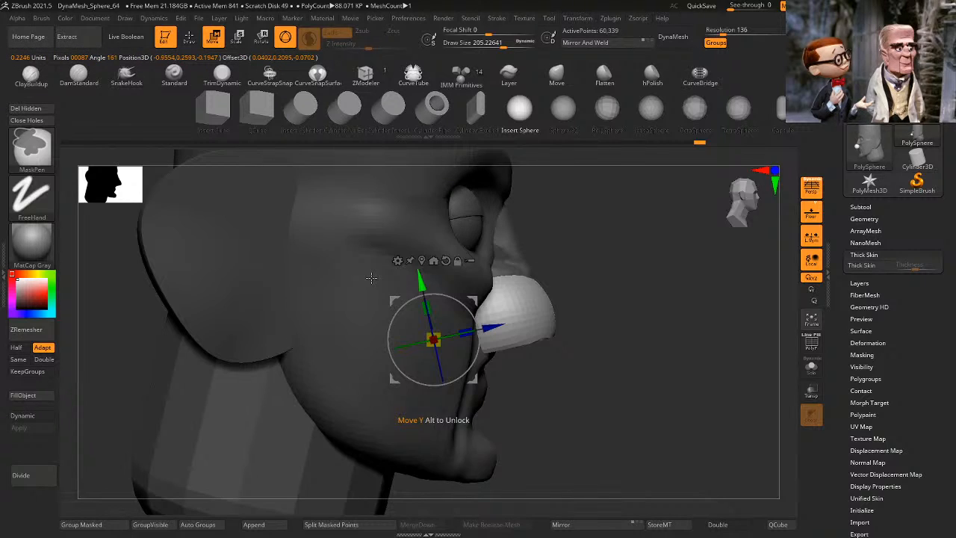
left_click_drag(659, 308, 691, 307, "shift")
left_click_drag(474, 301, 433, 321)
mouse_move(644, 298)
left_mouse_down("shift")
mouse_move(572, 291)
mouse_move(702, 309)
mouse_move(602, 327)
left_mouse_up("shift")
Step: Widen the lower corners of the upper-lip dome with the Move brush
left_click(188, 37)
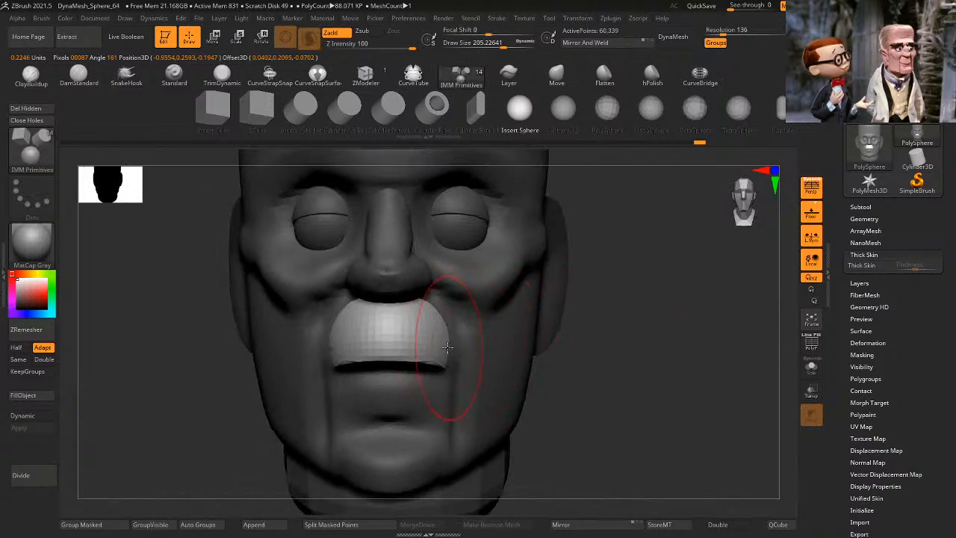
left_click(557, 74)
left_click_drag(691, 351, 712, 339)
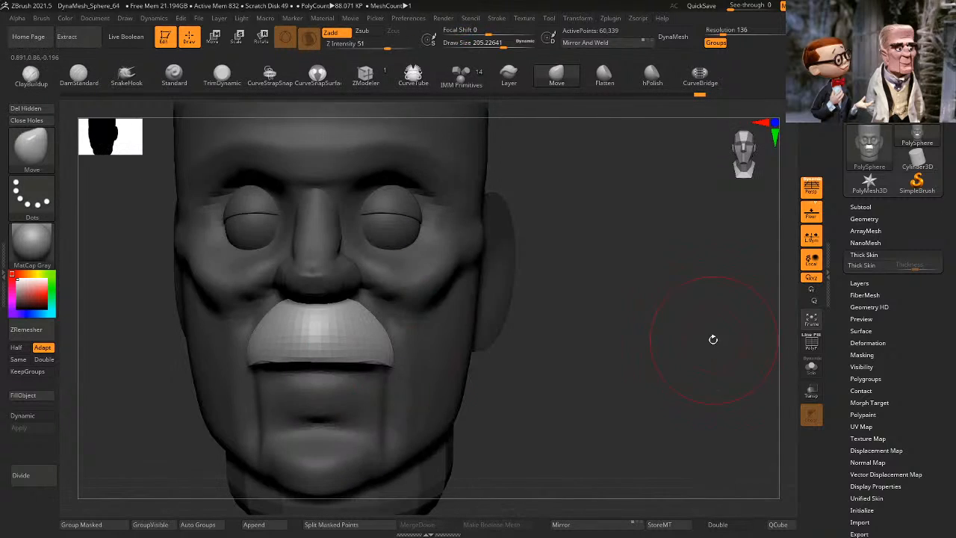
left_click_drag(651, 354, 626, 347)
Step: Clear the mask and isolate the main head polygroup
left_click_drag(620, 312, 607, 325, "ctrl")
left_click(424, 315, "ctrl+shift")
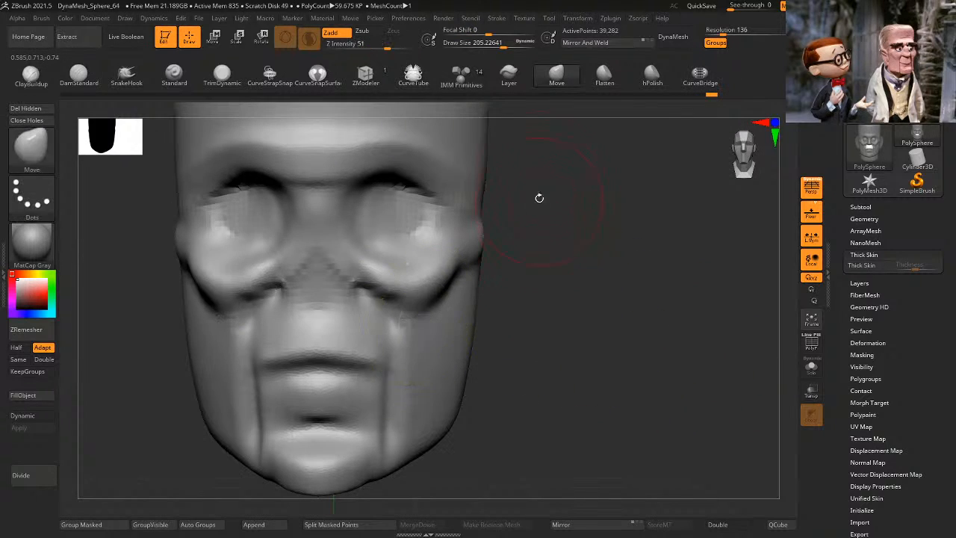
left_click_drag(521, 146, 546, 137)
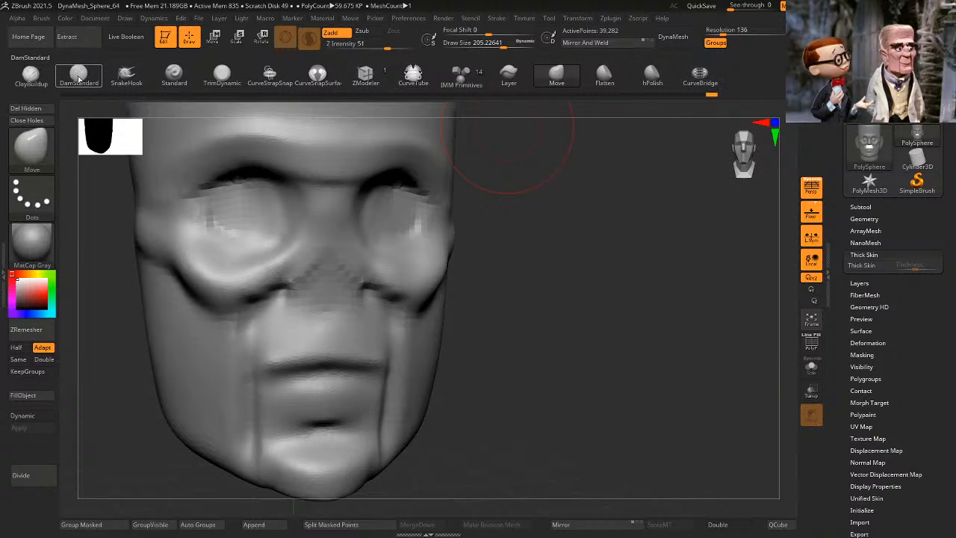
Step: Carve grooves from the nose wings down both sides of the mouth to the chin with DamStandard at a draw size of about 83
left_click(79, 78)
left_click_drag(481, 323, 534, 343, "alt")
key("space")
left_click_drag(620, 278, 609, 279)
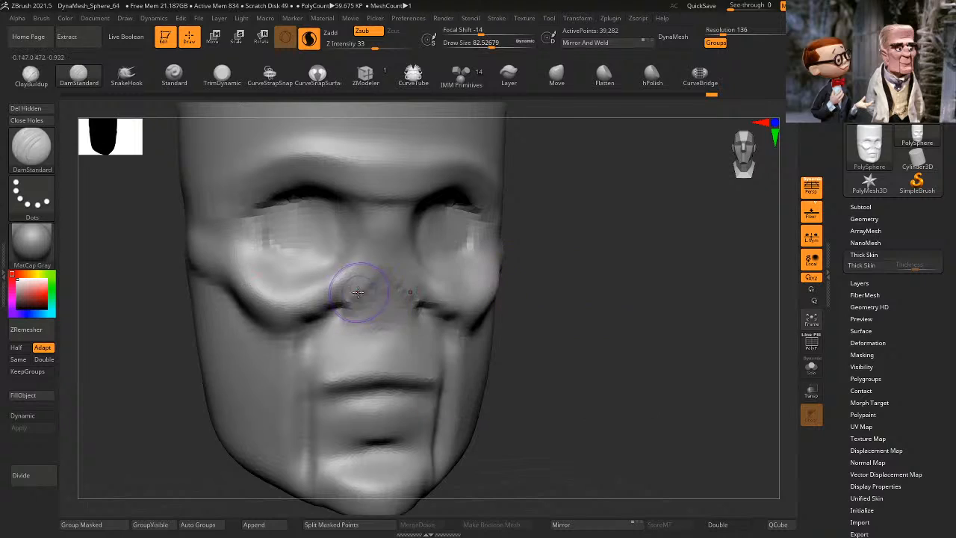
left_click_drag(343, 311, 308, 345)
left_click_drag(345, 308, 308, 344)
mouse_move(338, 313)
left_mouse_down()
mouse_move(321, 327)
mouse_move(313, 419)
left_mouse_up()
mouse_move(314, 396)
left_mouse_down("shift")
mouse_move(316, 342)
mouse_move(308, 461)
left_mouse_up("shift")
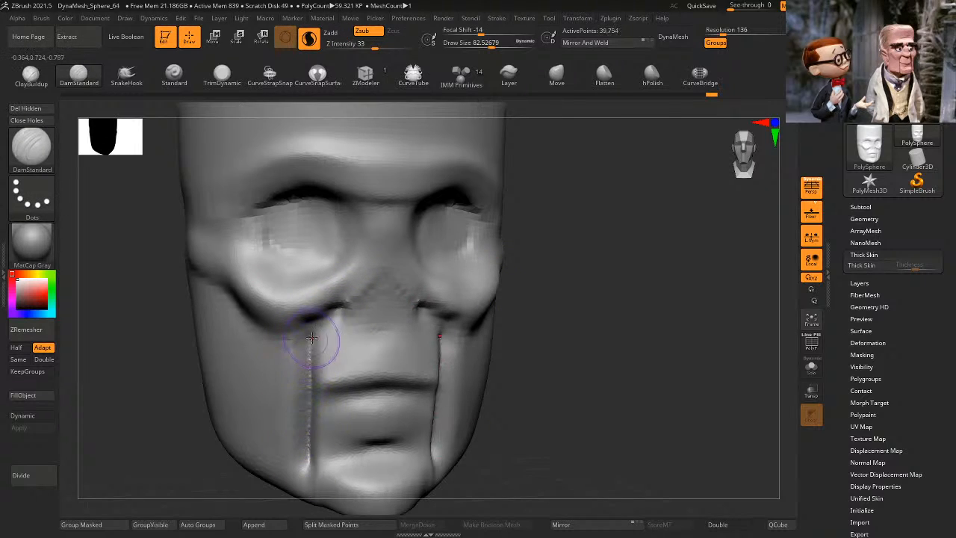
mouse_move(338, 307)
left_mouse_down()
mouse_move(311, 355)
mouse_move(309, 470)
left_mouse_up()
left_click_drag(302, 346, 305, 472)
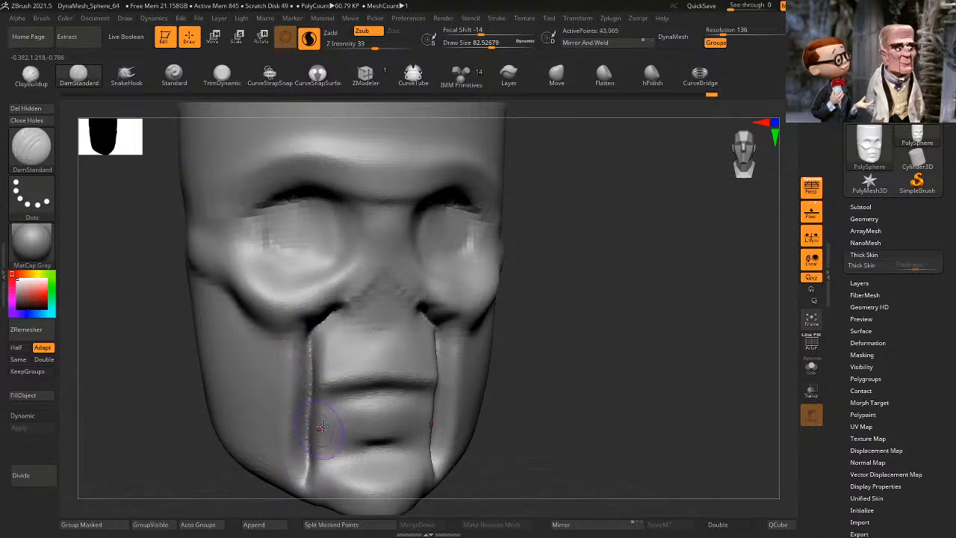
Step: Refine the surfaces beside the mouth grooves with Smooth and ClayBuildup, and bring the whole head back into view
mouse_move(665, 273)
left_mouse_down()
mouse_move(630, 276)
mouse_move(639, 291)
left_mouse_up()
mouse_move(606, 326)
left_mouse_down("alt")
mouse_move(628, 290)
mouse_move(695, 288)
left_mouse_up("alt")
left_click_drag(383, 328, 351, 347, "shift")
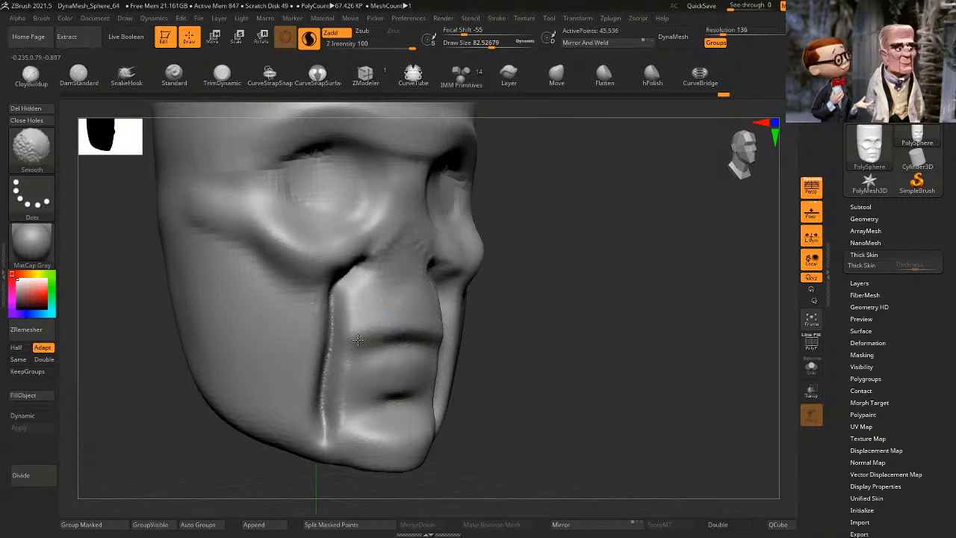
left_click(30, 74)
left_click_drag(661, 233, 602, 231, "shift")
left_click_drag(601, 231, 591, 231, "ctrl")
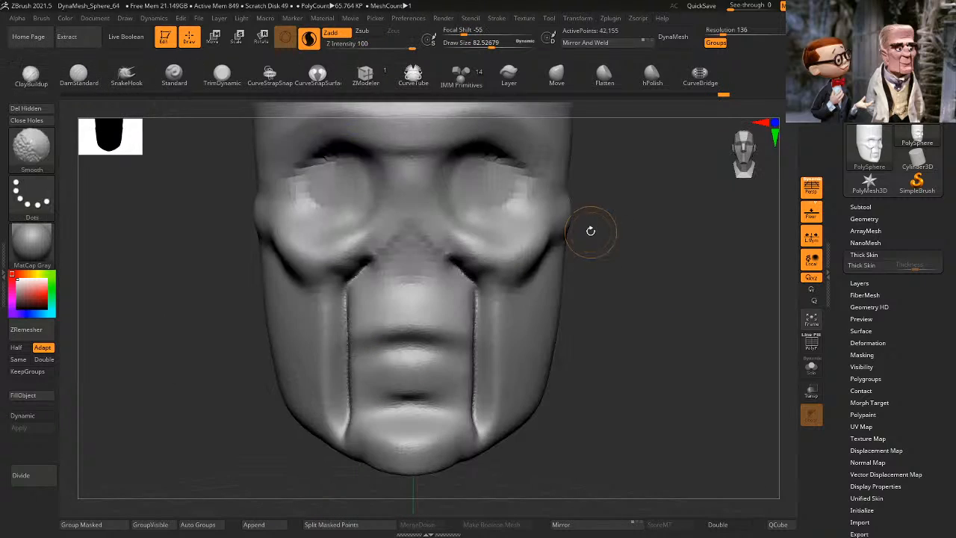
mouse_move(456, 286)
left_mouse_down()
mouse_move(463, 307)
mouse_move(457, 288)
mouse_move(470, 295)
mouse_move(408, 308)
mouse_move(463, 301)
mouse_move(465, 320)
mouse_move(357, 336)
mouse_move(410, 307)
mouse_move(462, 320)
mouse_move(464, 335)
left_mouse_up()
mouse_move(587, 320)
left_mouse_down()
mouse_move(638, 312)
mouse_move(660, 327)
mouse_move(720, 279)
mouse_move(702, 323)
left_mouse_up()
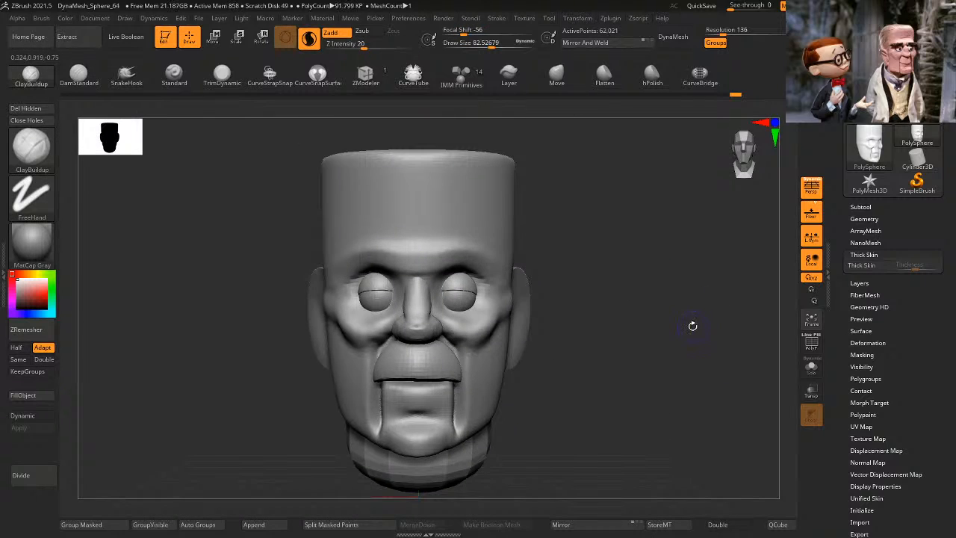
left_click_drag(629, 289, 634, 322, "alt")
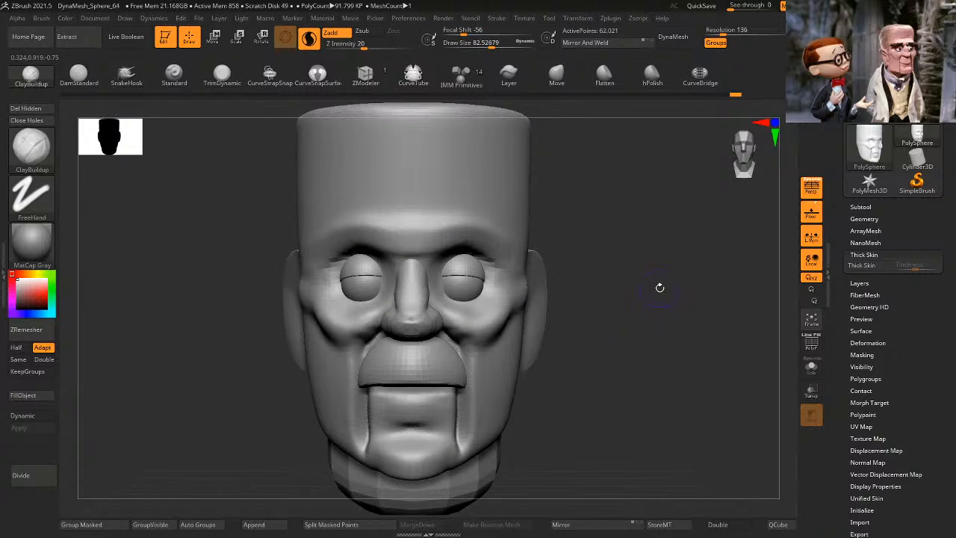
left_click_drag(659, 287, 637, 253)
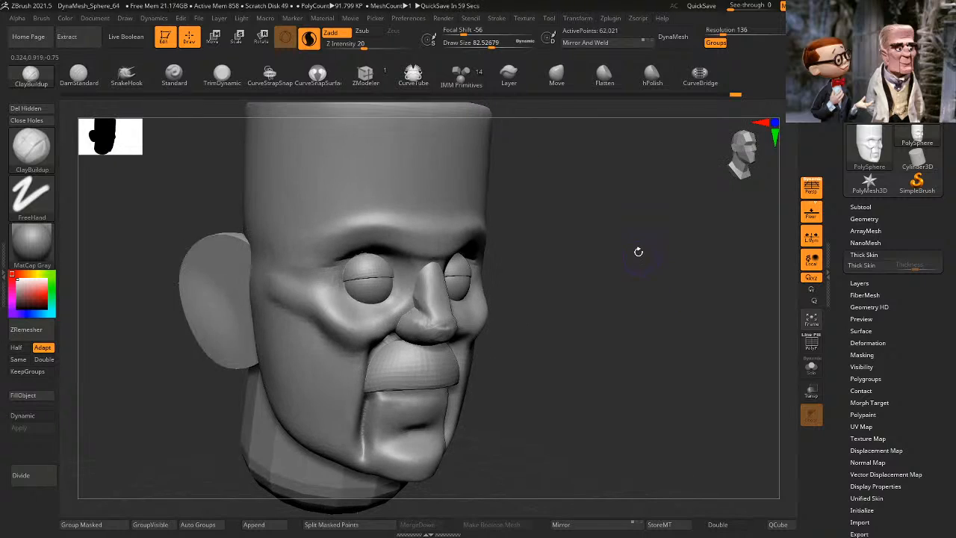
Step: Mask the head, nose and neck, leaving only the polygroup of the upper-lip dome, eyes and ears unmasked
left_click(410, 365, "ctrl+shift")
left_click(581, 335, "ctrl")
left_click(595, 320, "ctrl+shift")
left_click(608, 307, "ctrl")
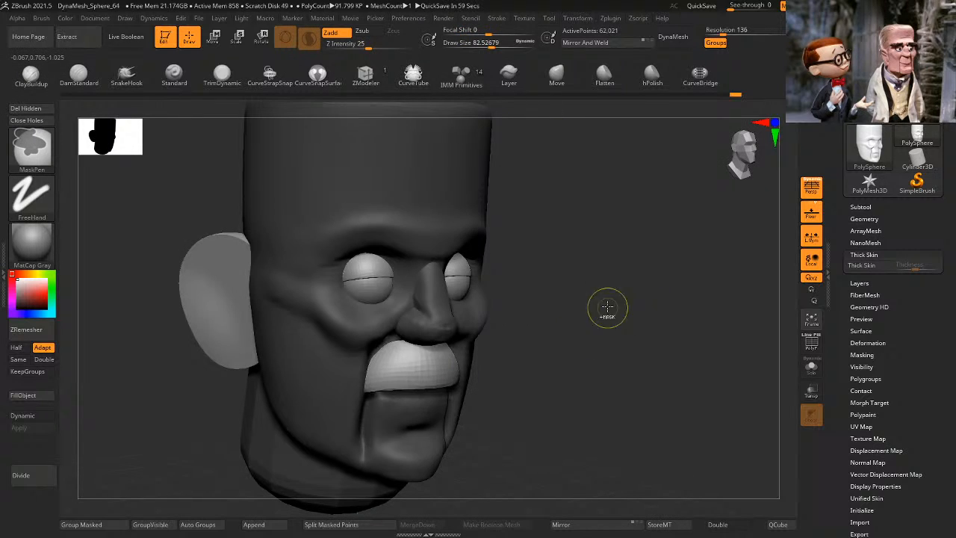
Step: Reshape the upper-lip dome's sides and lower edge with the Move brush at a draw size of about 119
left_click(565, 78)
left_click_drag(535, 308, 540, 329)
key("space")
left_click_drag(456, 351, 461, 350)
left_click_drag(534, 333, 510, 336)
left_click_drag(429, 380, 435, 390)
left_click_drag(586, 351, 594, 324, "shift")
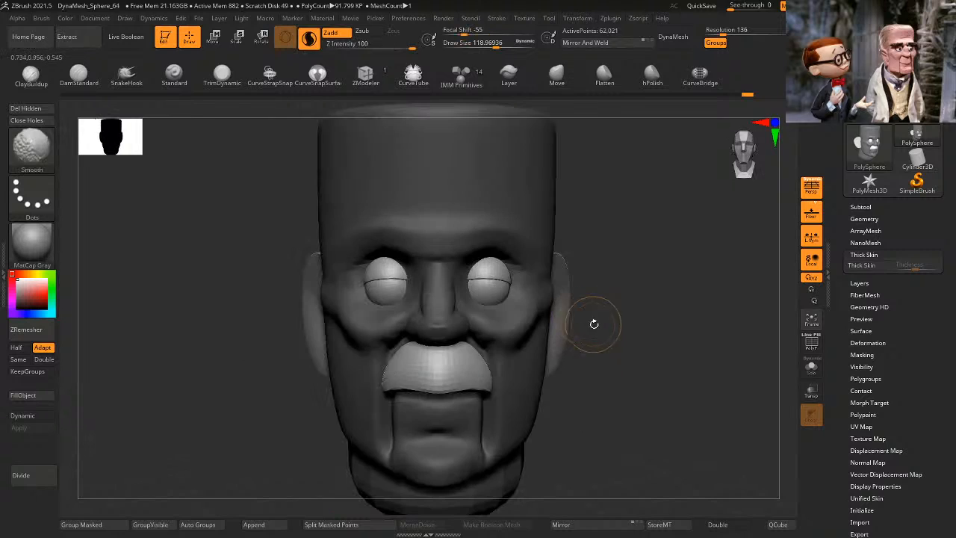
left_click_drag(512, 360, 459, 388)
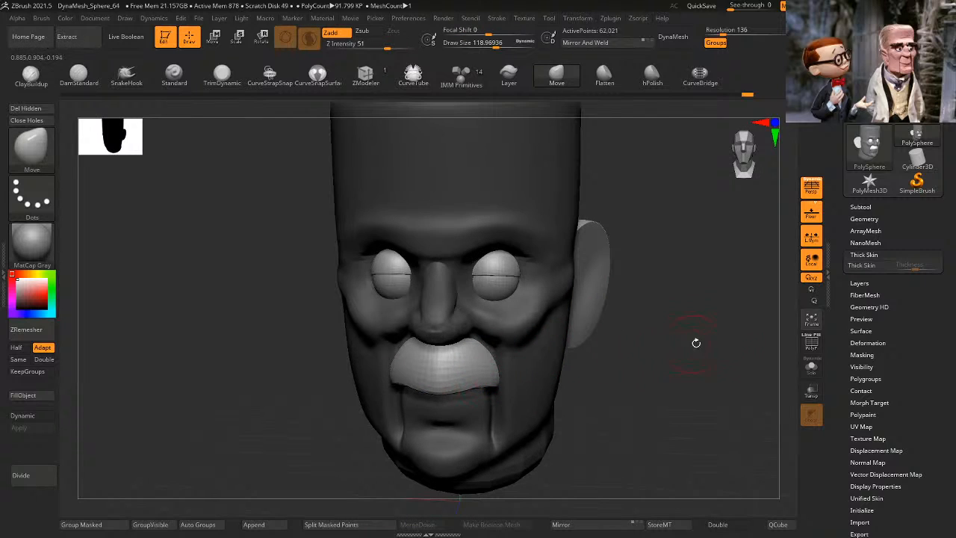
Step: Show the polyframe on the head and clear the mask
left_click(812, 344)
left_click_drag(699, 336, 676, 325)
left_click_drag(681, 291, 711, 322, "ctrl")
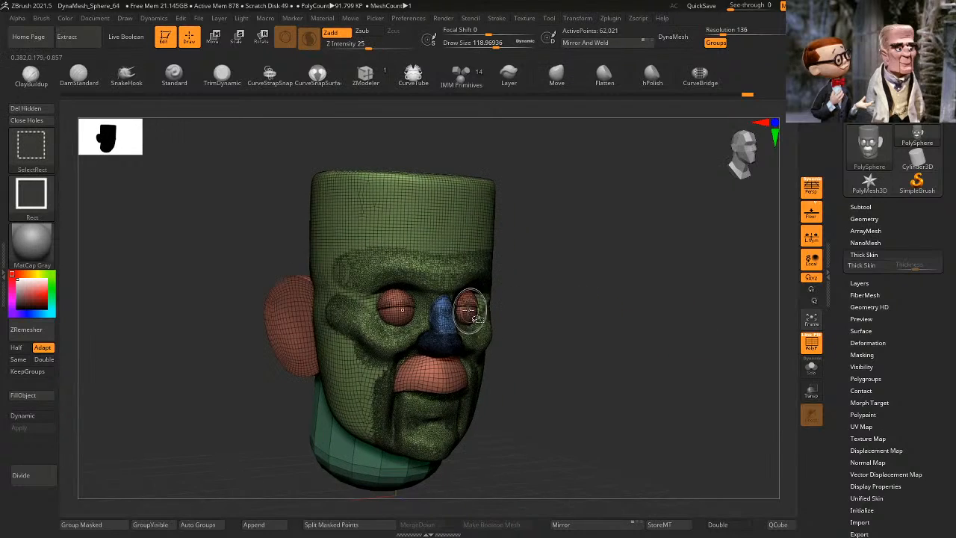
Step: Isolate the polygroup of ears, eyes and upper lip, split it with Auto Groups, and unhide the whole head
left_click(278, 339, "ctrl+shift")
left_click_drag(362, 354, 381, 356, "shift")
left_click_drag(525, 284, 567, 290)
left_click_drag(545, 322, 532, 278, "shift")
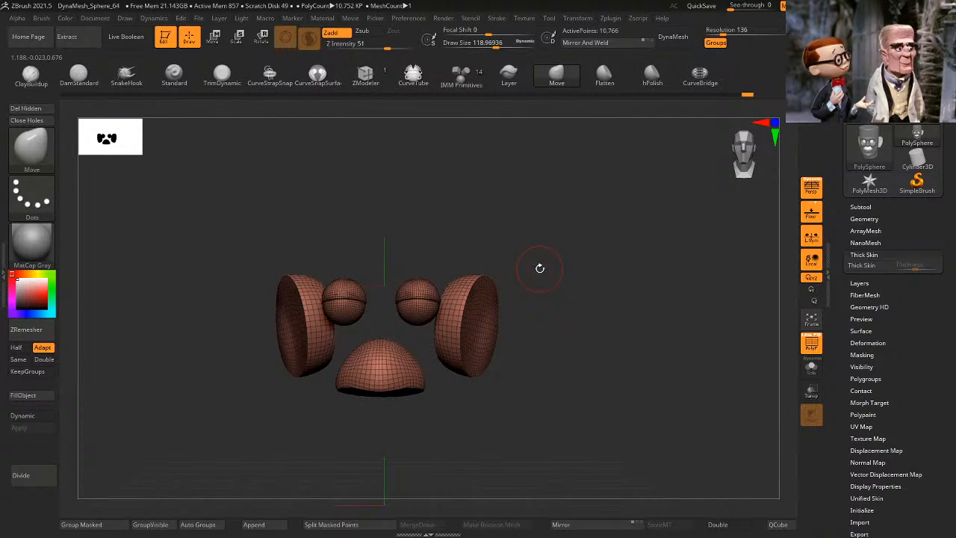
left_click_drag(540, 266, 575, 269)
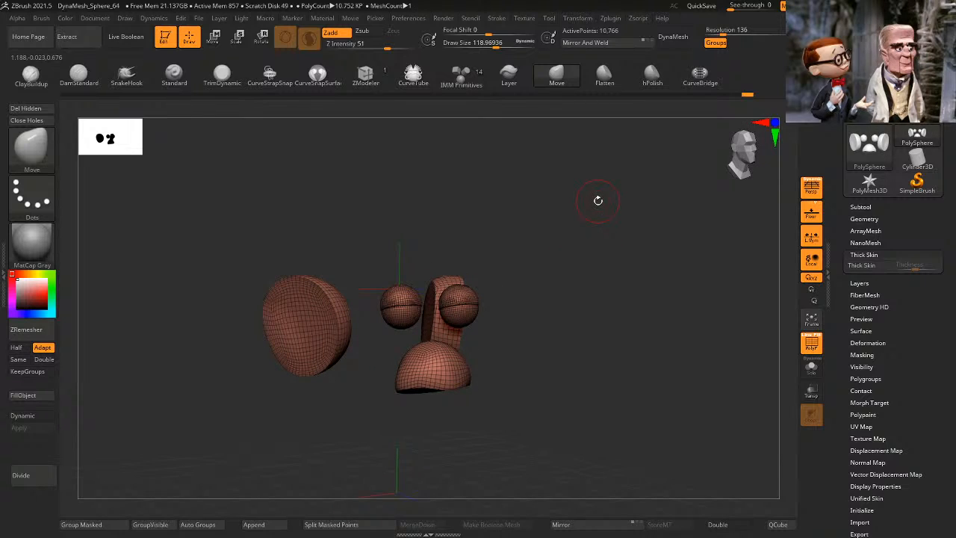
left_click_drag(598, 201, 562, 218, "shift")
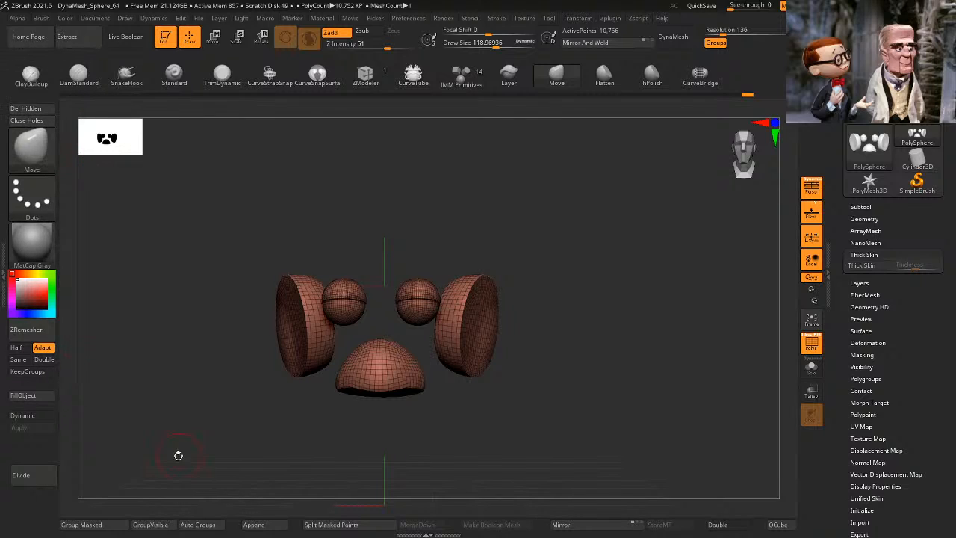
left_click(198, 524)
left_click(626, 180, "ctrl+shift")
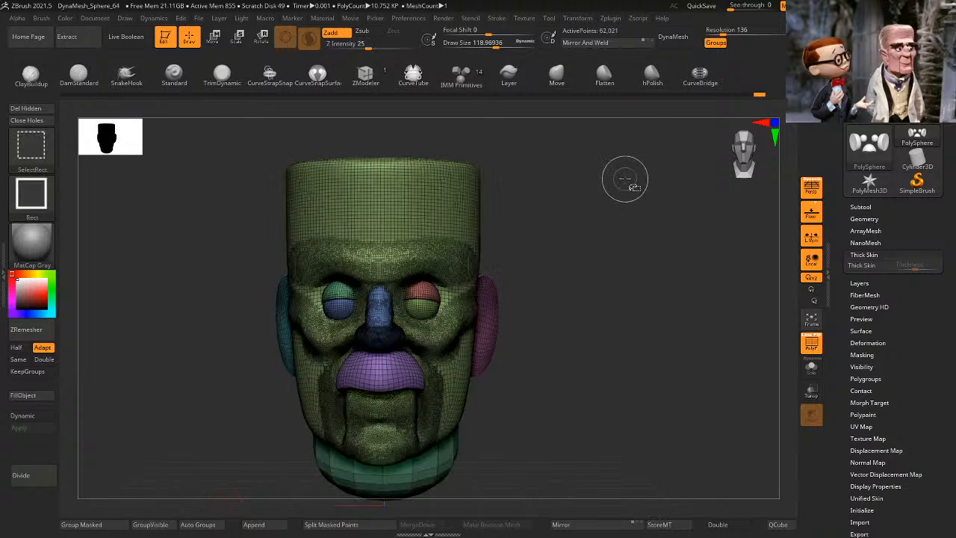
Step: Mirror and weld the whole head, and turn the polyframe off
left_click_drag(626, 179, 639, 114)
left_click(607, 42)
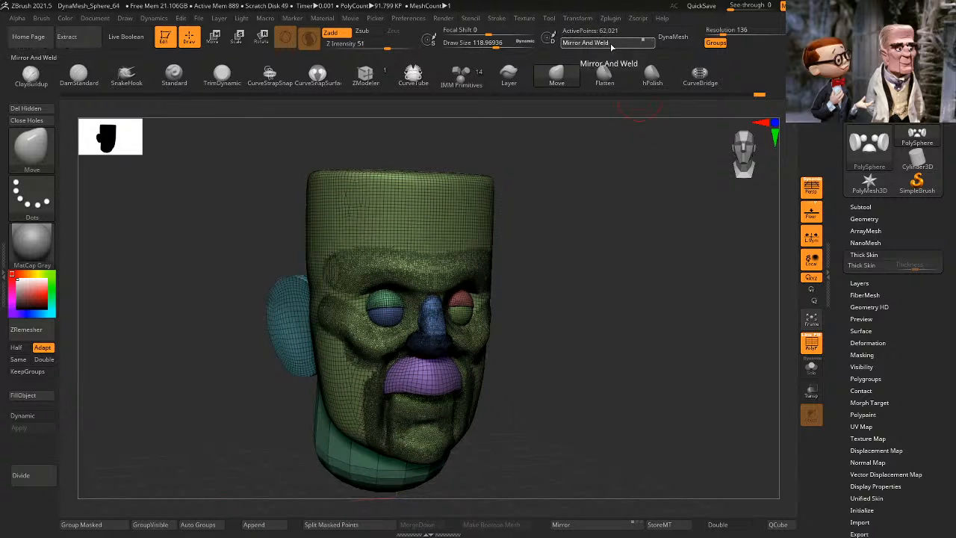
left_click(811, 343)
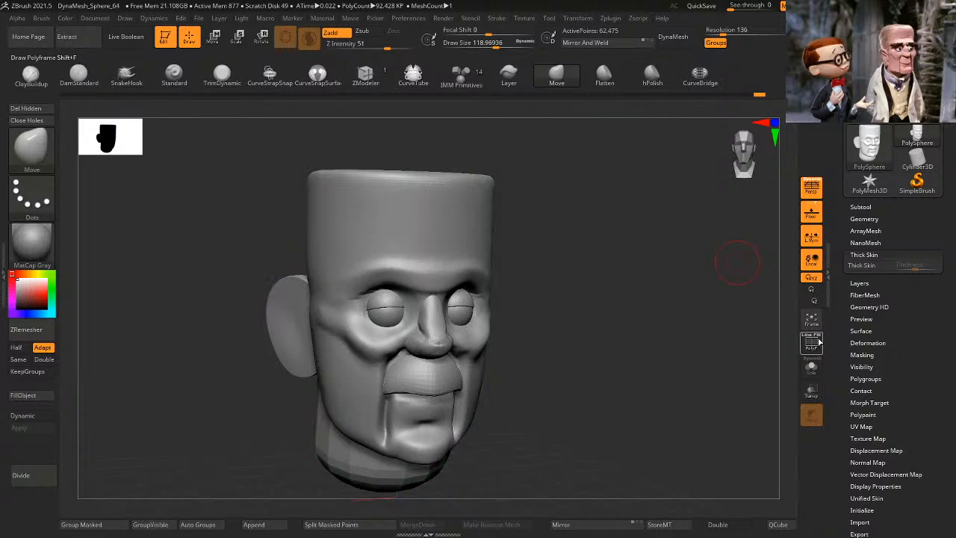
left_click_drag(665, 246, 633, 242)
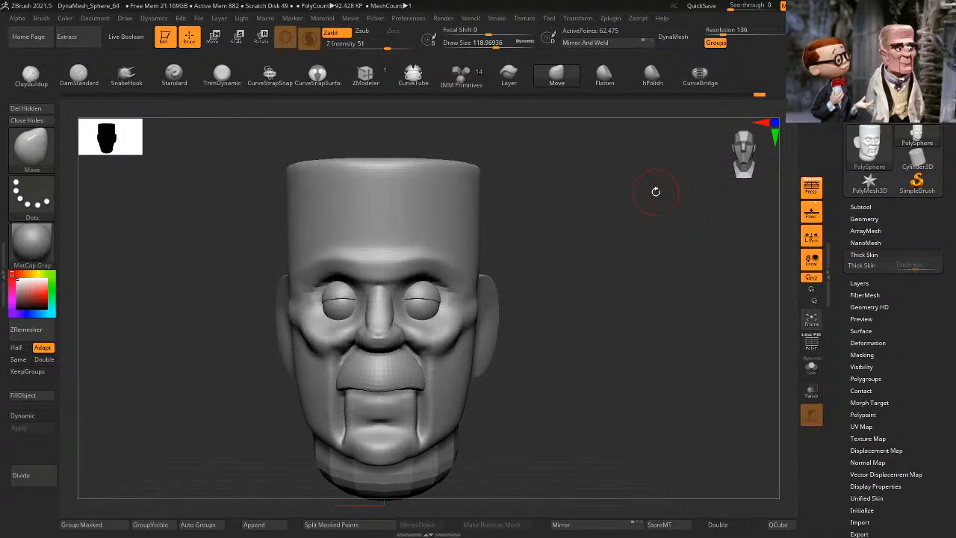
Step: Flatten the front of the chin with the Flatten brush at a draw size of about 119
left_click_drag(619, 366, 642, 286, "alt")
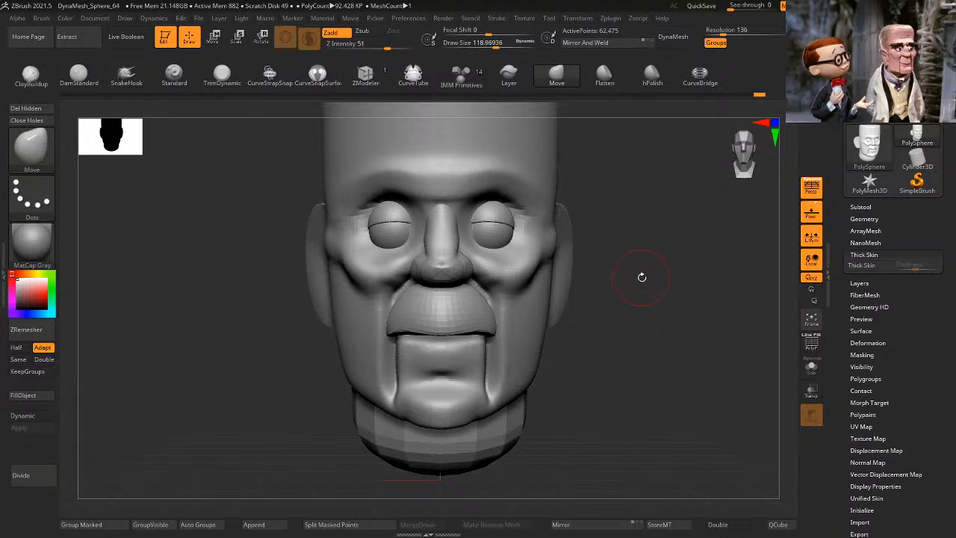
left_click_drag(550, 363, 576, 245)
key("b")
key("f")
key("a")
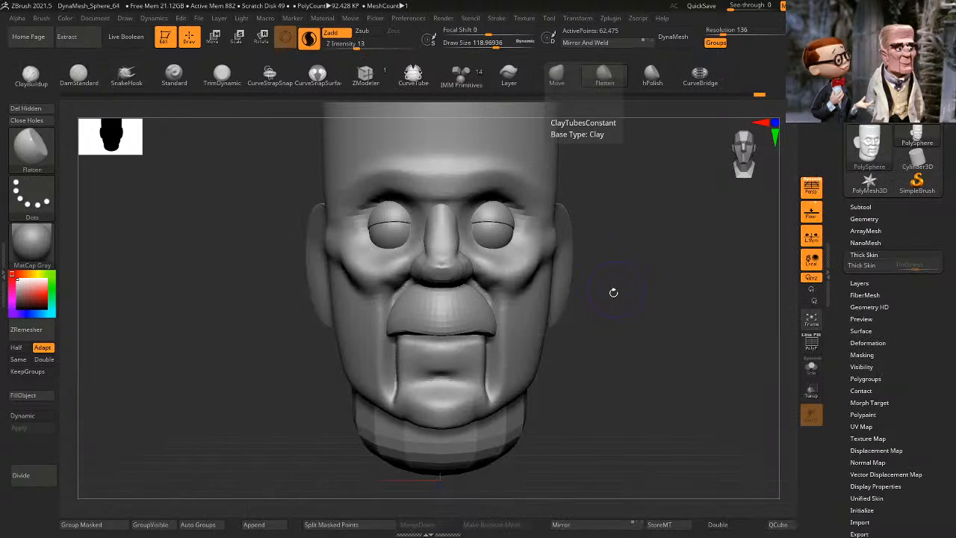
mouse_move(615, 340)
left_mouse_down("alt")
mouse_move(656, 316)
mouse_move(654, 300)
left_mouse_up("alt")
left_click_drag(473, 380, 464, 386)
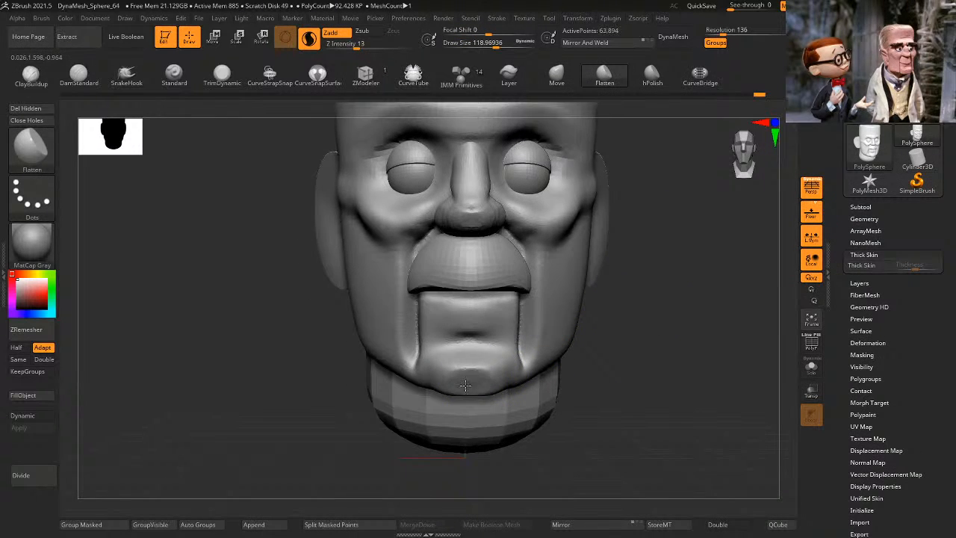
left_click_drag(679, 337, 612, 277)
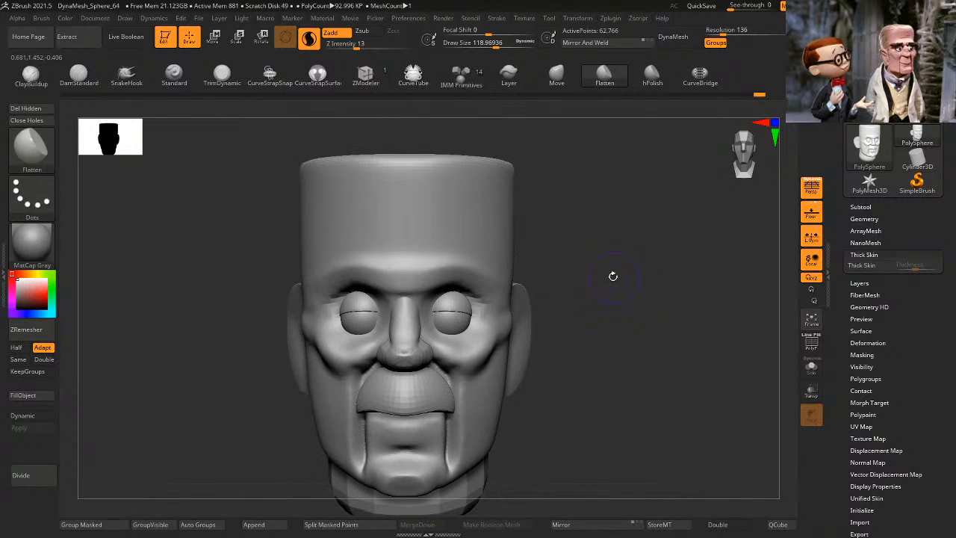
Step: Set the draw size to about 73, switch to the CurveTube brush and quick-save the project
key("space")
left_click_drag(596, 202, 589, 202)
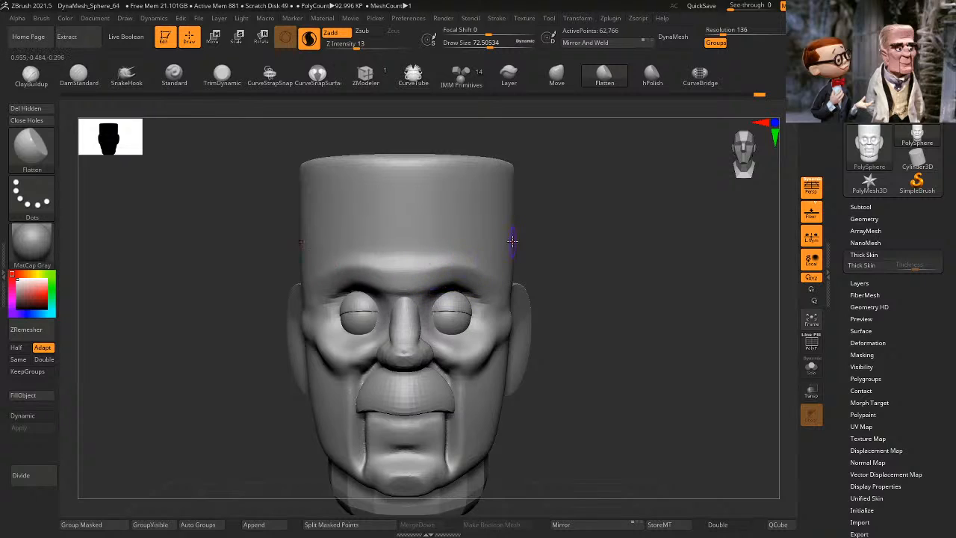
left_click_drag(513, 241, 653, 233)
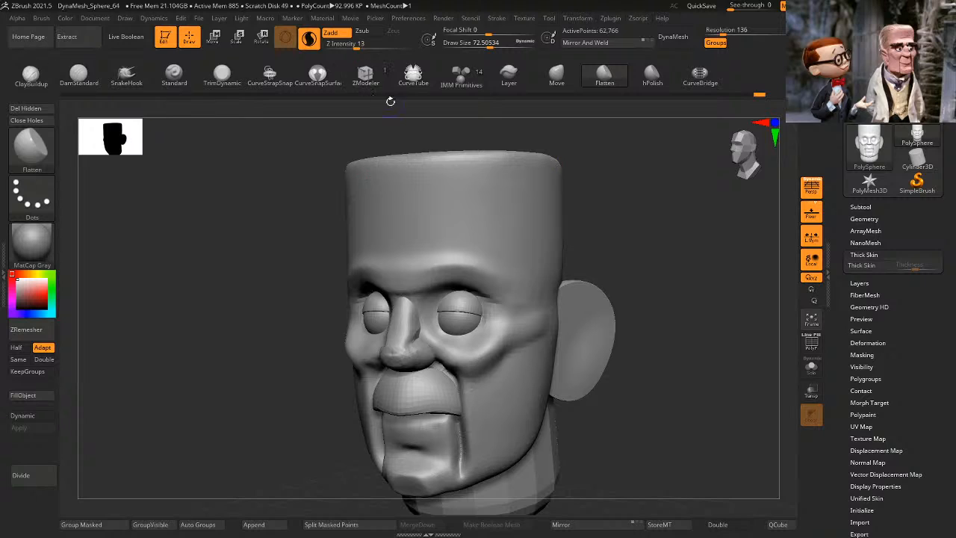
left_click(414, 75)
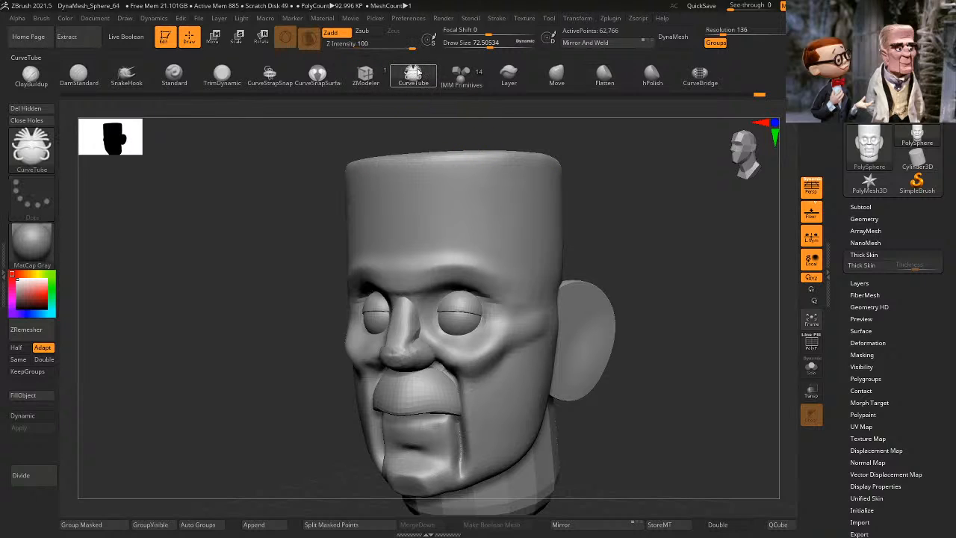
left_click_drag(568, 139, 663, 145, "shift")
left_click(705, 6)
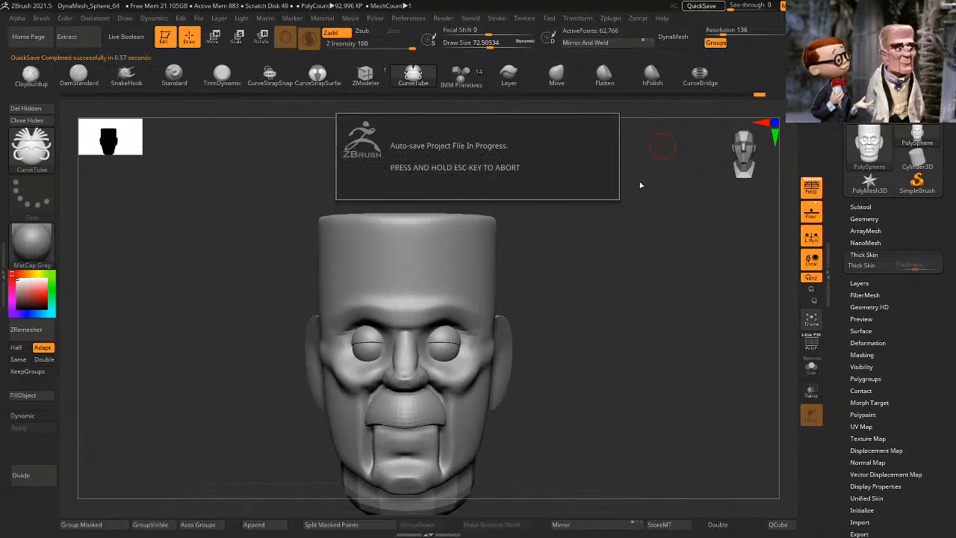
Step: Draw a pair of mirrored CurveTube eyebrows along the brow ridge above the eyes
left_click_drag(641, 184, 588, 239, "alt")
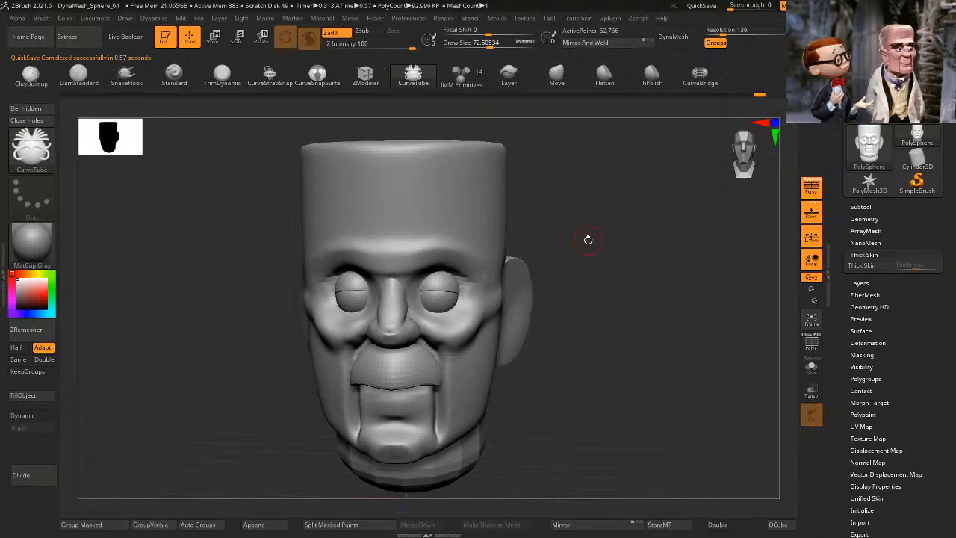
left_click_drag(436, 253, 472, 264)
mouse_move(572, 213)
left_mouse_down("shift")
mouse_move(610, 186)
mouse_move(646, 188)
left_mouse_up("shift")
left_click_drag(647, 188, 589, 211)
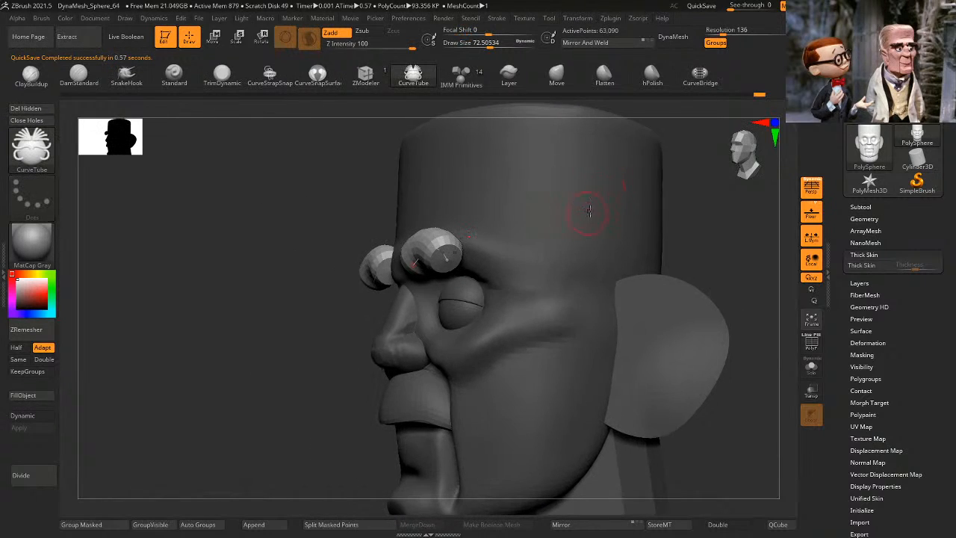
Step: Dock the Stroke settings in the side tray and enable Snap, Lock Start and Lock End for the curve
left_click(550, 18)
mouse_move(629, 26)
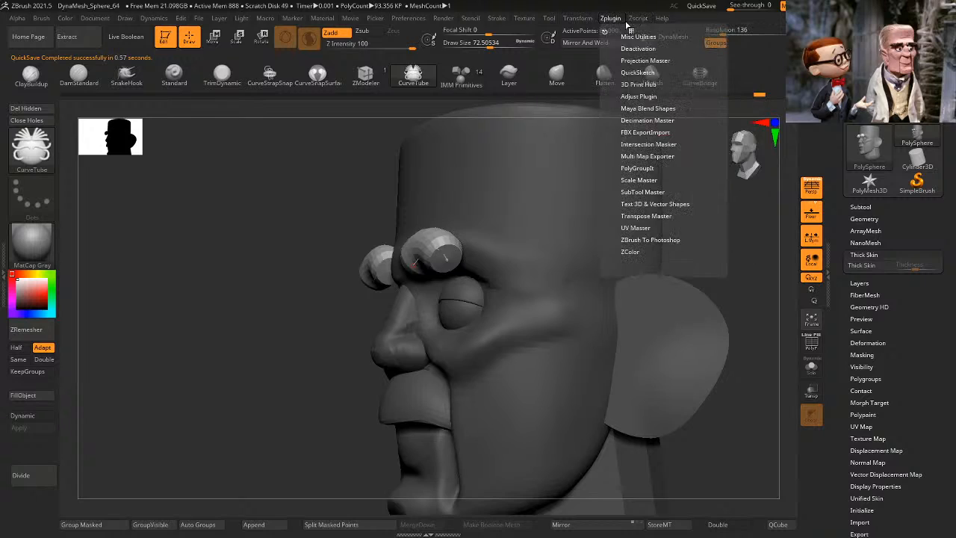
mouse_move(575, 27)
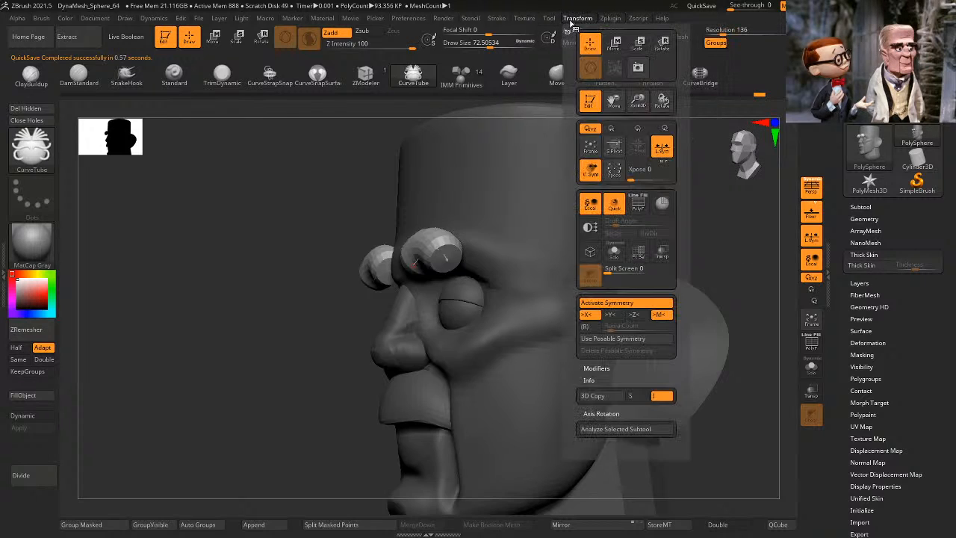
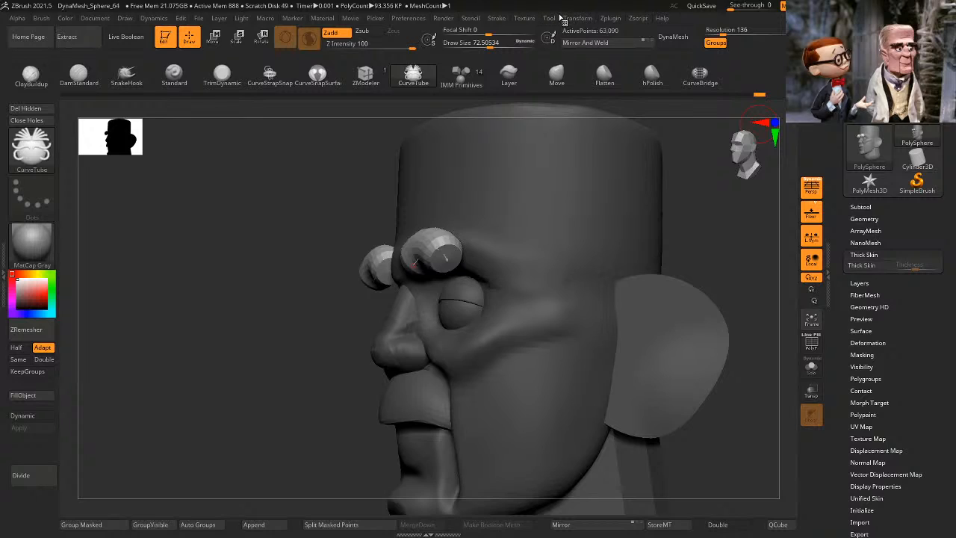
left_click(716, 8)
left_click(498, 18)
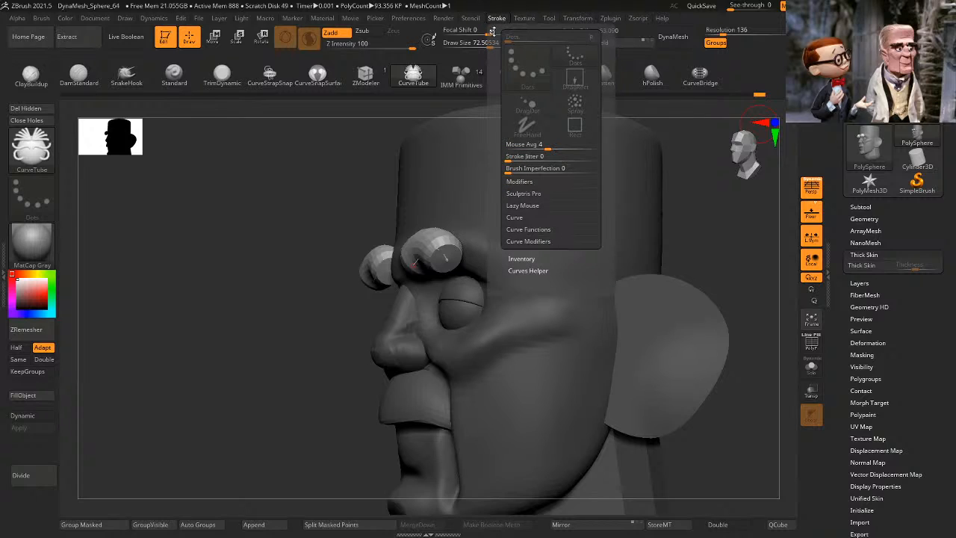
left_click(494, 31)
mouse_move(954, 196)
left_mouse_down()
mouse_move(955, 142)
mouse_move(946, 178)
left_mouse_up()
left_click(867, 210)
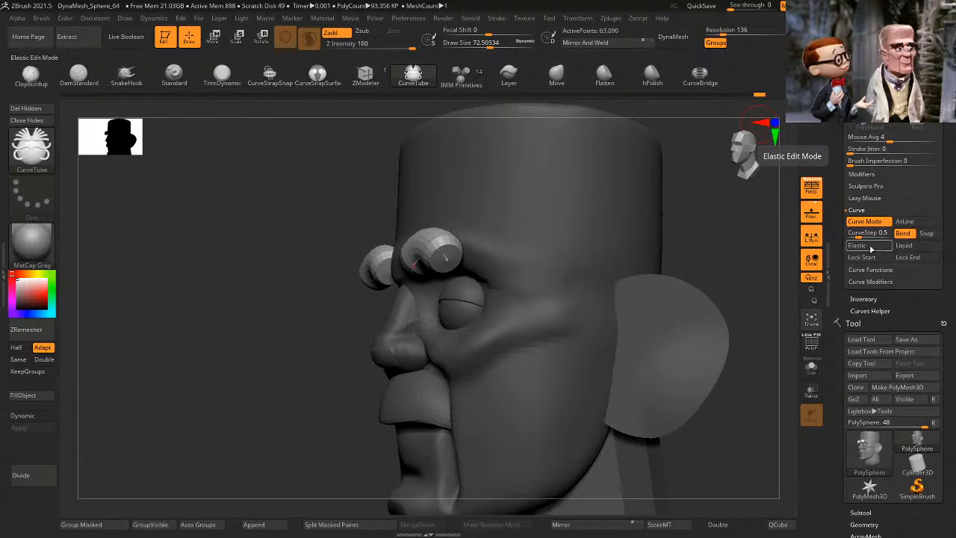
left_click(926, 233)
left_click(908, 257)
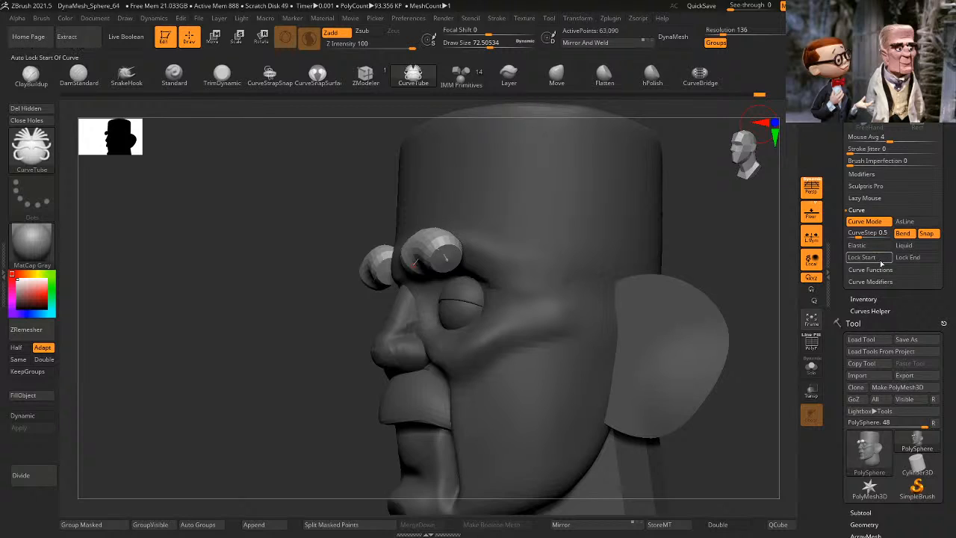
left_click(862, 257)
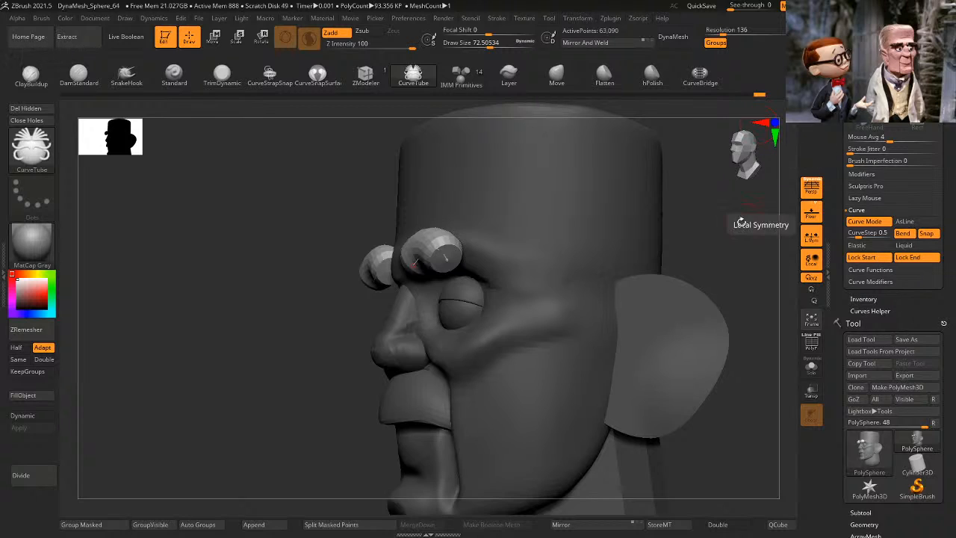
Step: Try to pull the outer end of the eyebrow tube's curve along the brow
left_click_drag(711, 228, 542, 240)
left_click_drag(471, 259, 478, 232)
key("ctrl+z")
key("ctrl+z")
Step: Try to bend the eyebrow tubes along the brow at draw size 64 by moving their outer and inner curve ends
left_click_drag(617, 260, 688, 197)
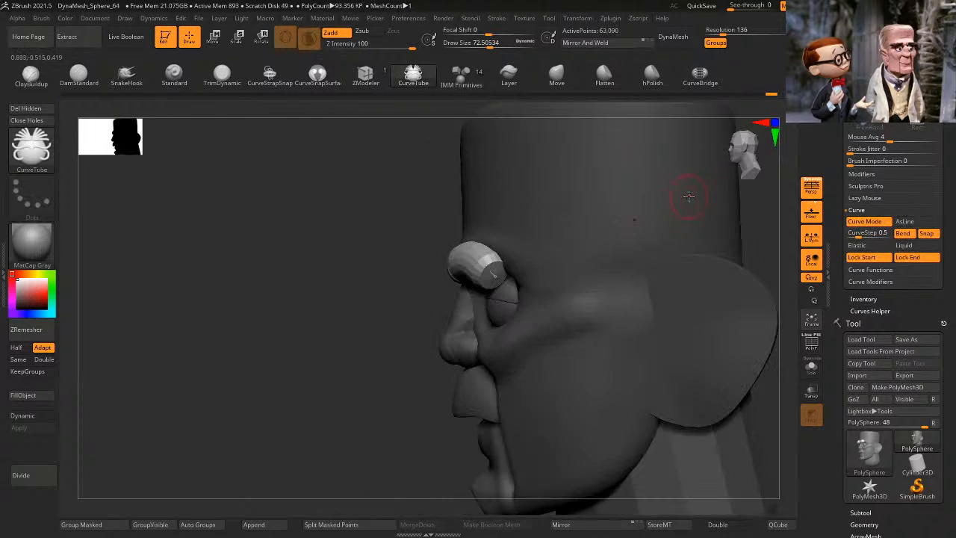
left_click_drag(374, 359, 376, 337)
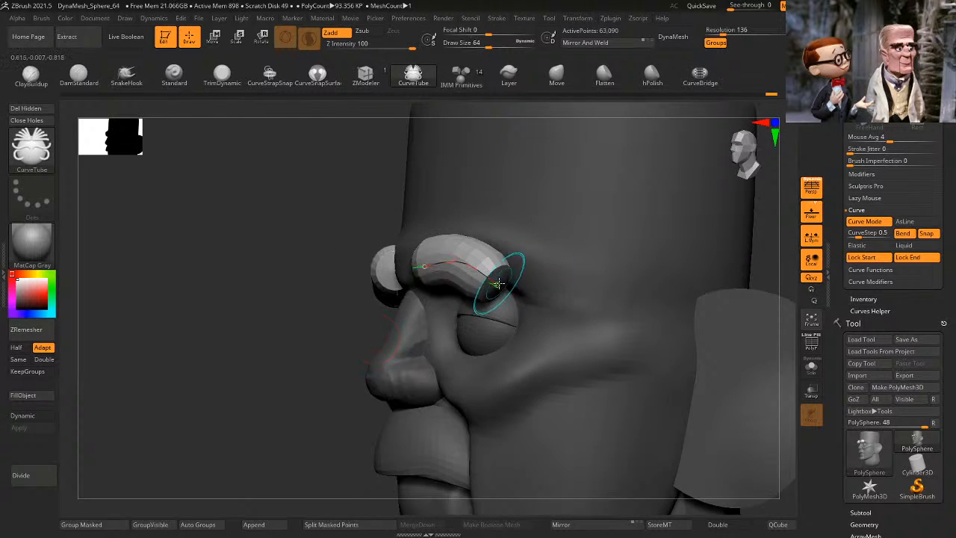
left_click_drag(499, 279, 510, 263)
left_click_drag(288, 383, 366, 388)
left_click_drag(632, 251, 681, 250)
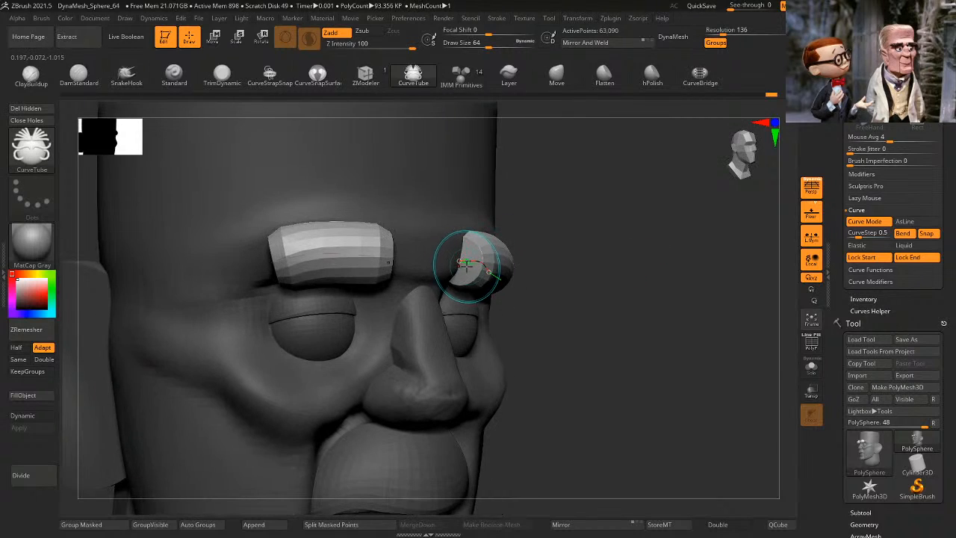
left_click_drag(466, 263, 434, 237)
left_click_drag(644, 242, 518, 270)
left_click_drag(425, 293, 369, 260)
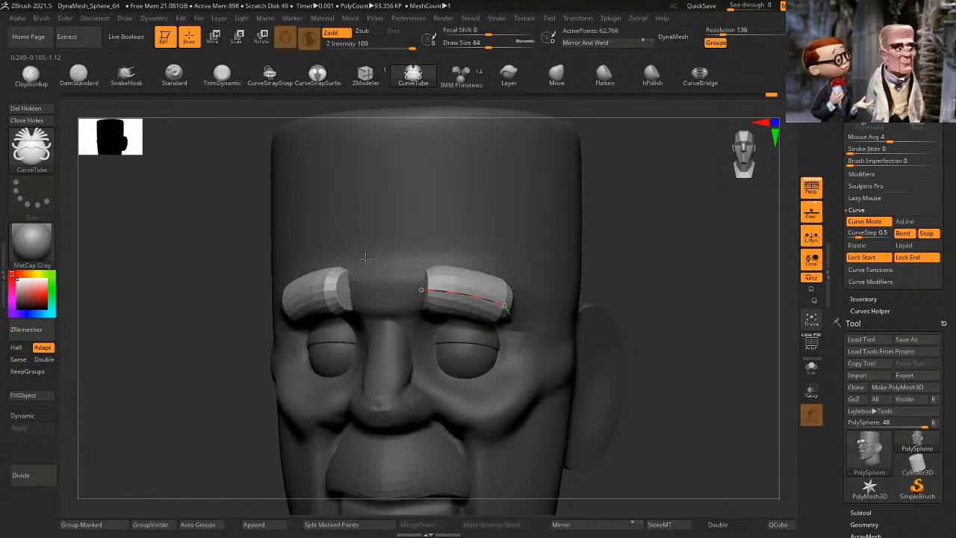
left_click_drag(673, 257, 581, 294)
left_click_drag(339, 404, 406, 378, "shift")
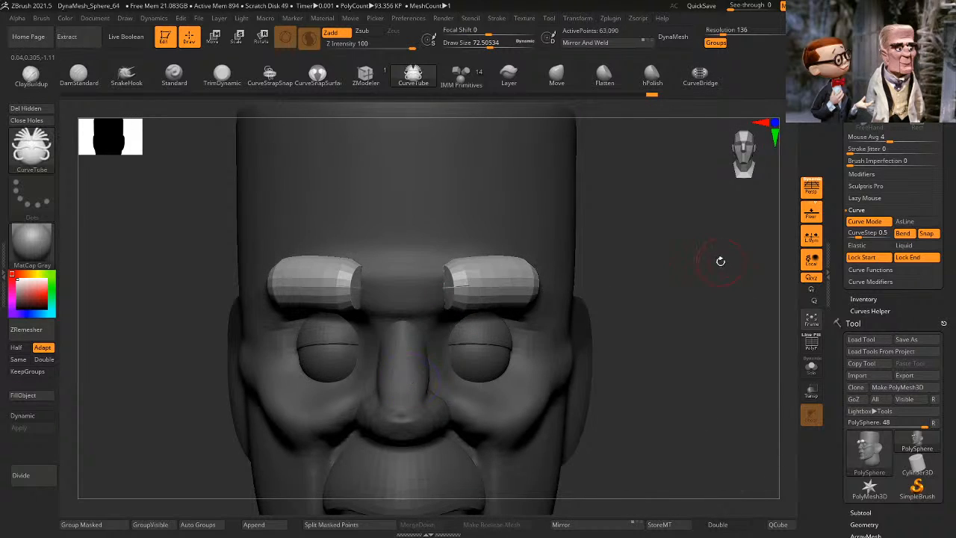
mouse_move(721, 261)
left_mouse_down("alt")
mouse_move(688, 258)
mouse_move(678, 299)
left_mouse_up("alt")
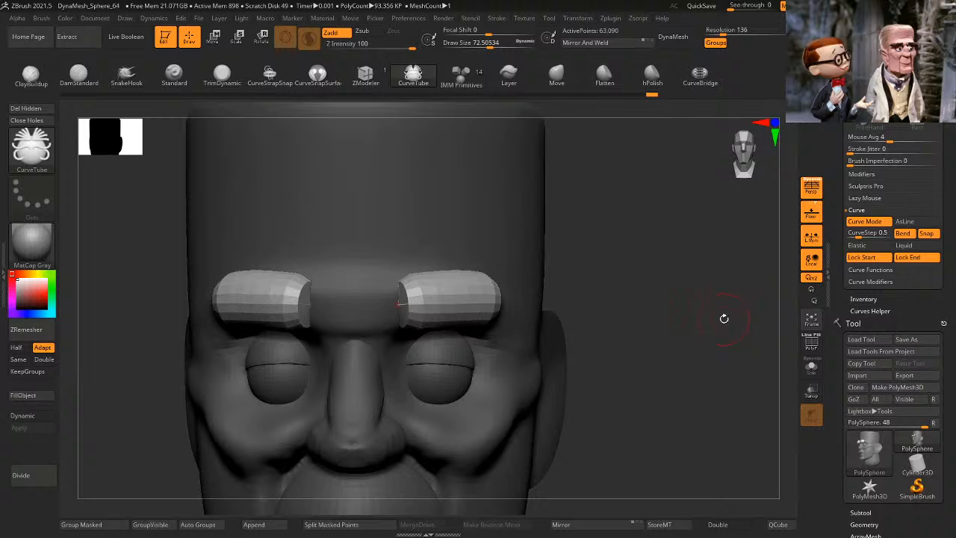
left_click_drag(724, 319, 792, 284)
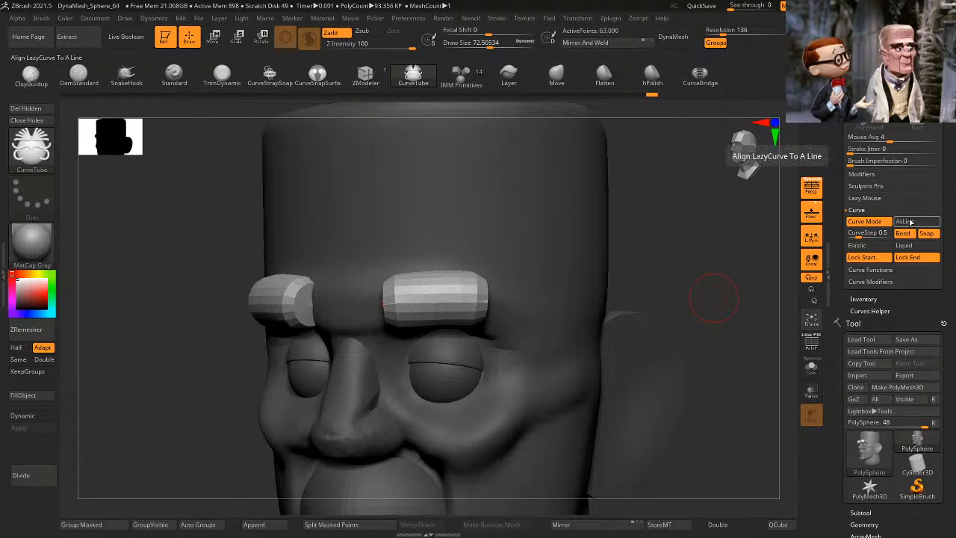
Step: Turn on Elastic for the curve and stretch the eyebrow tubes outward along the brow ridge
left_click_drag(715, 302, 692, 286)
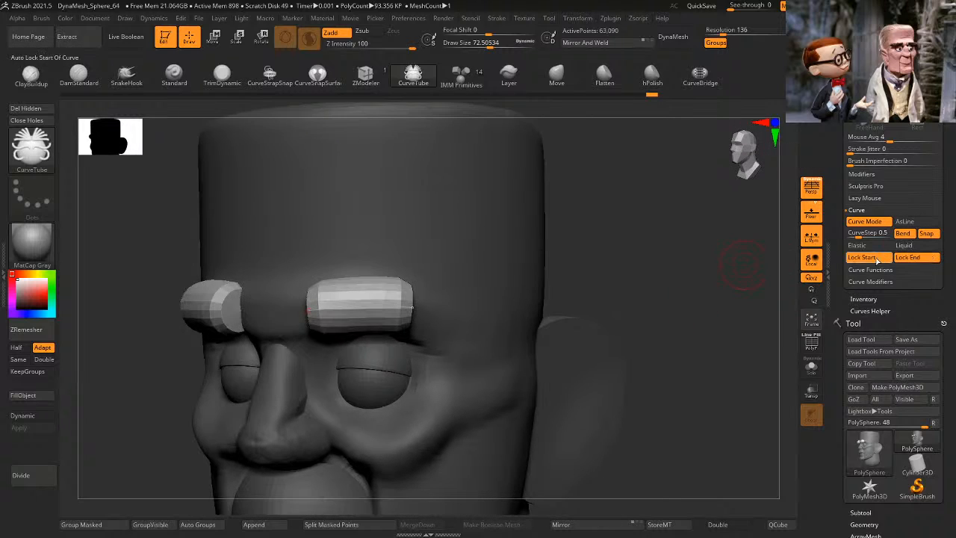
left_click_drag(743, 271, 728, 275)
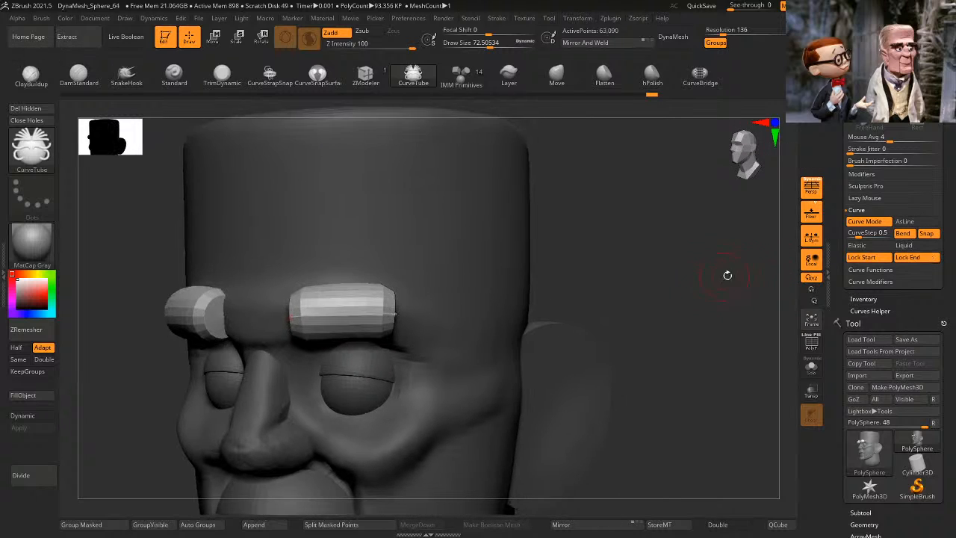
left_click(927, 233)
left_click(859, 245)
mouse_move(694, 299)
left_mouse_down()
mouse_move(422, 301)
mouse_move(402, 317)
mouse_move(444, 333)
left_mouse_up()
mouse_move(636, 265)
left_mouse_down("shift")
mouse_move(690, 266)
mouse_move(664, 267)
mouse_move(658, 245)
left_mouse_up("shift")
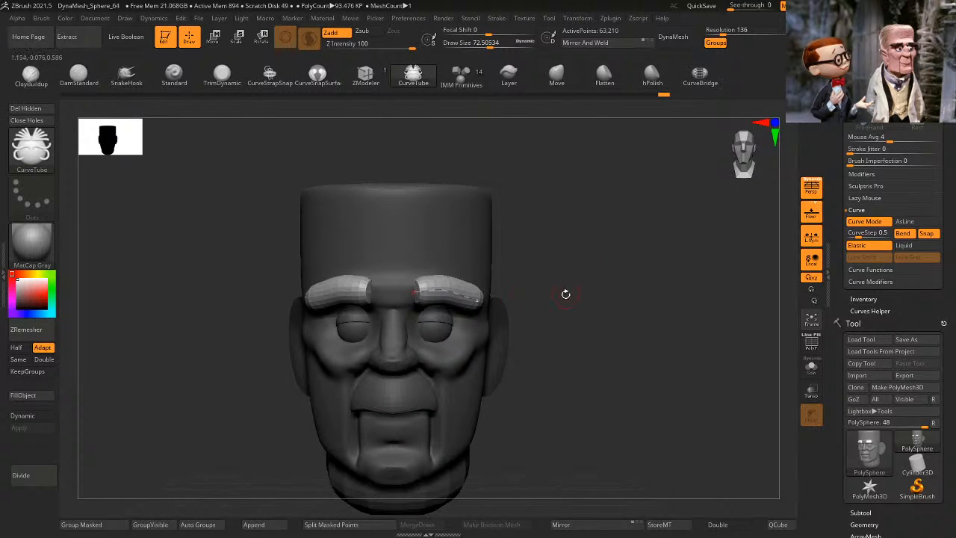
Step: Turn off Elastic and bend the eyebrow tubes' outer ends back around the side of the head, adjusting their inner ends
left_click_drag(566, 295, 568, 335)
mouse_move(526, 292)
left_mouse_down("shift")
mouse_move(588, 223)
mouse_move(591, 277)
mouse_move(610, 262)
mouse_move(612, 270)
mouse_move(619, 235)
mouse_move(630, 246)
mouse_move(648, 217)
mouse_move(604, 282)
left_mouse_up("shift")
left_click(860, 246)
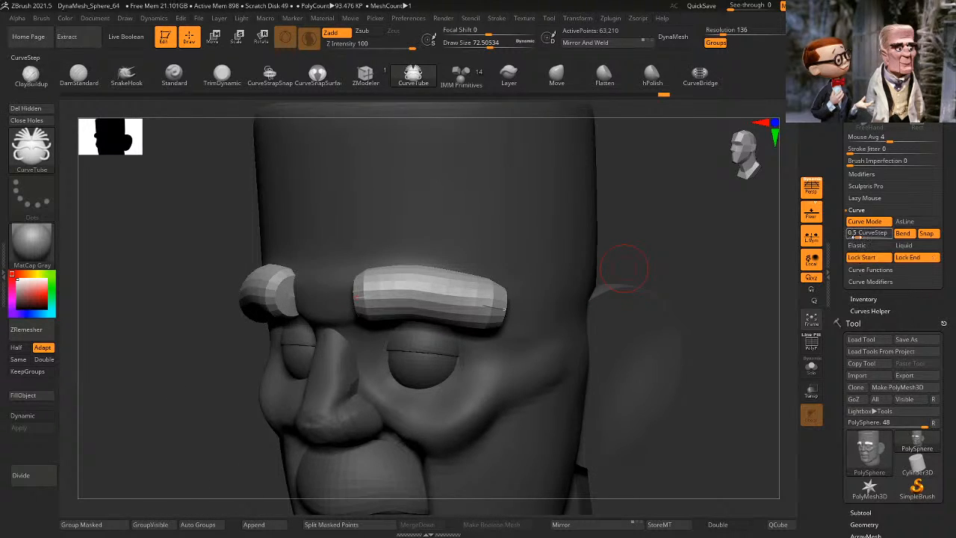
left_click_drag(677, 261, 626, 273)
left_click_drag(503, 303, 609, 239)
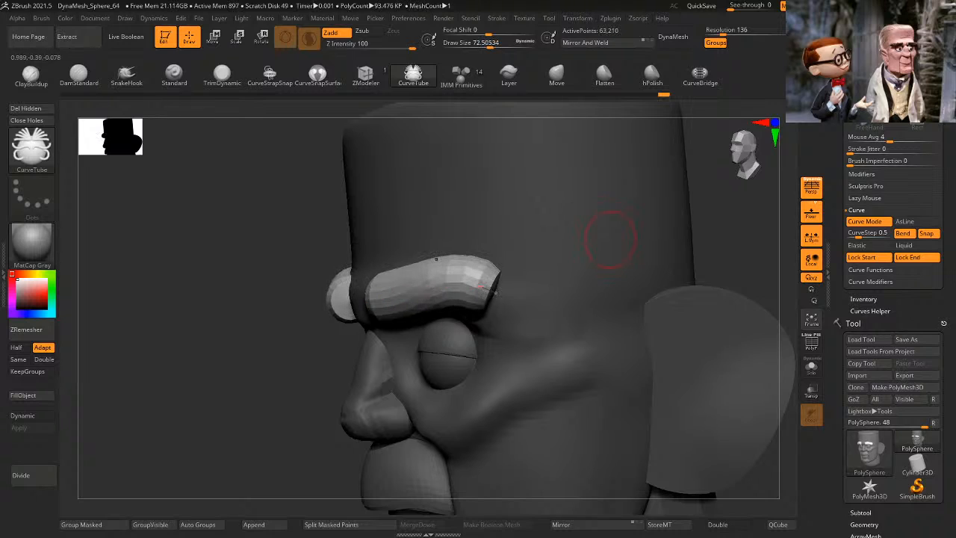
left_click_drag(703, 243, 762, 251)
left_click_drag(367, 301, 361, 298)
left_click_drag(660, 280, 649, 252, "alt")
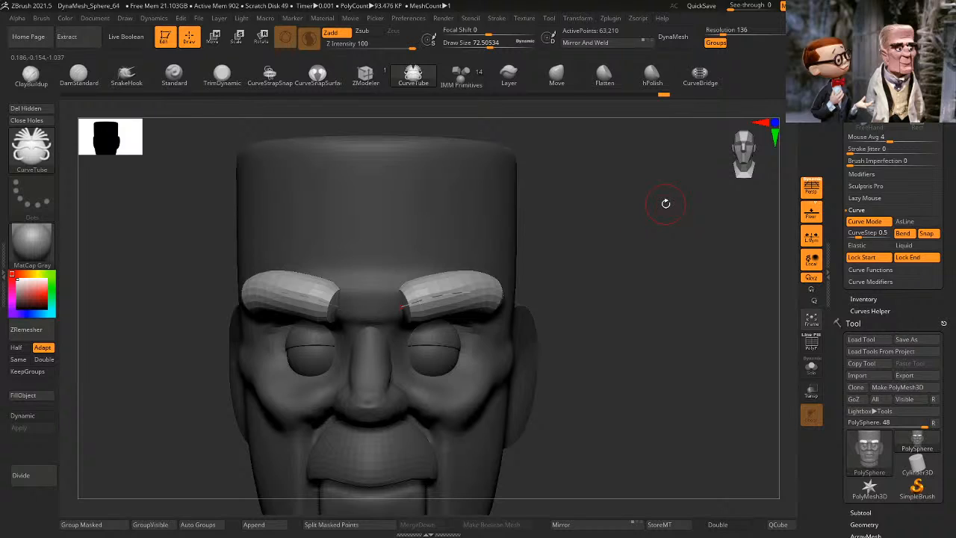
Step: Enable the Size curve modifier and raise the start of the curve falloff so the eyebrow tubes taper gently toward their inner ends
left_click_drag(668, 202, 693, 245, "alt")
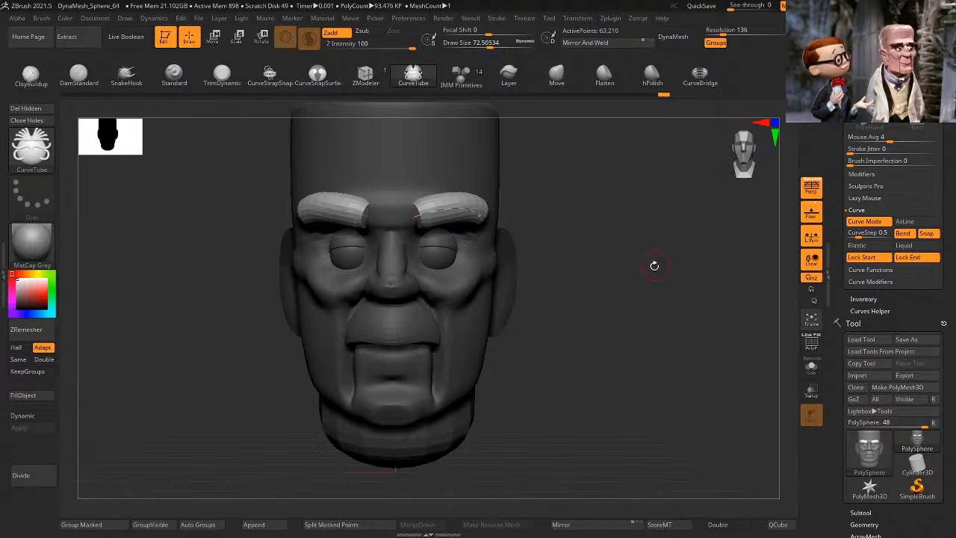
left_click_drag(629, 240, 631, 267, "alt")
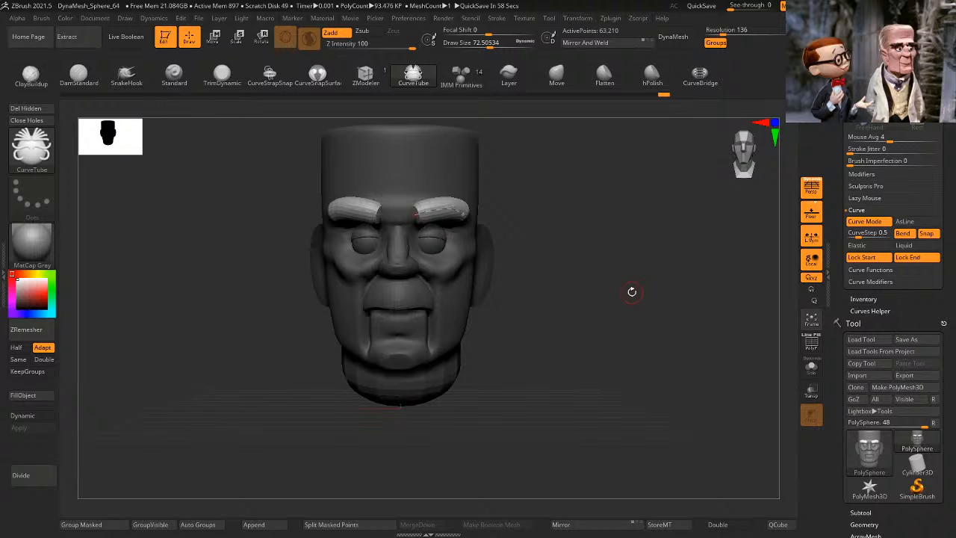
left_click_drag(633, 291, 640, 276, "alt")
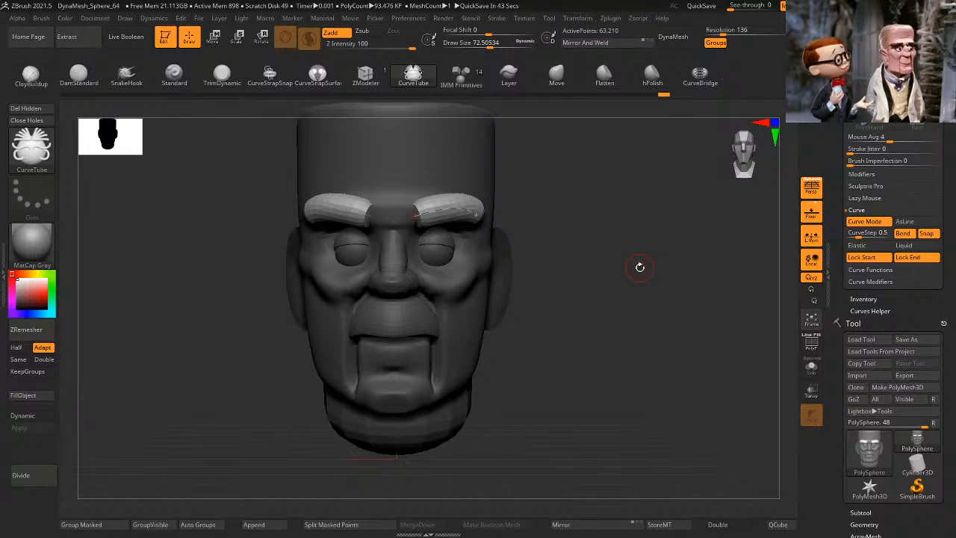
left_click_drag(614, 339, 601, 164, "shift")
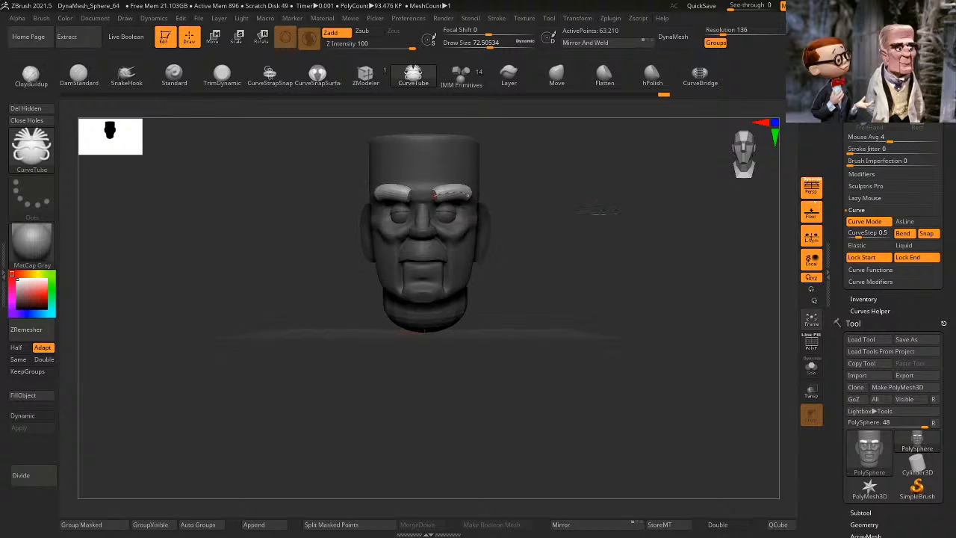
left_click_drag(593, 218, 674, 278, "alt")
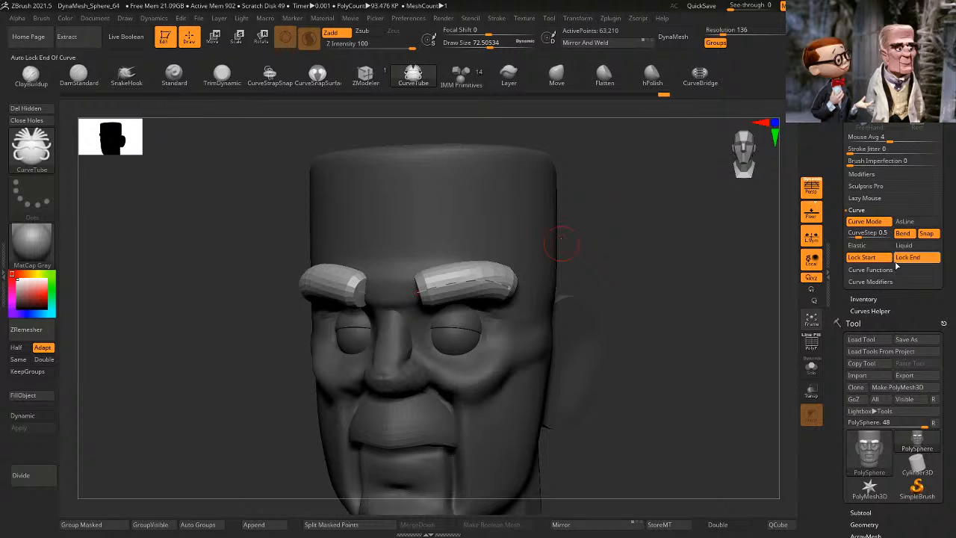
left_click(870, 281)
left_click(902, 245)
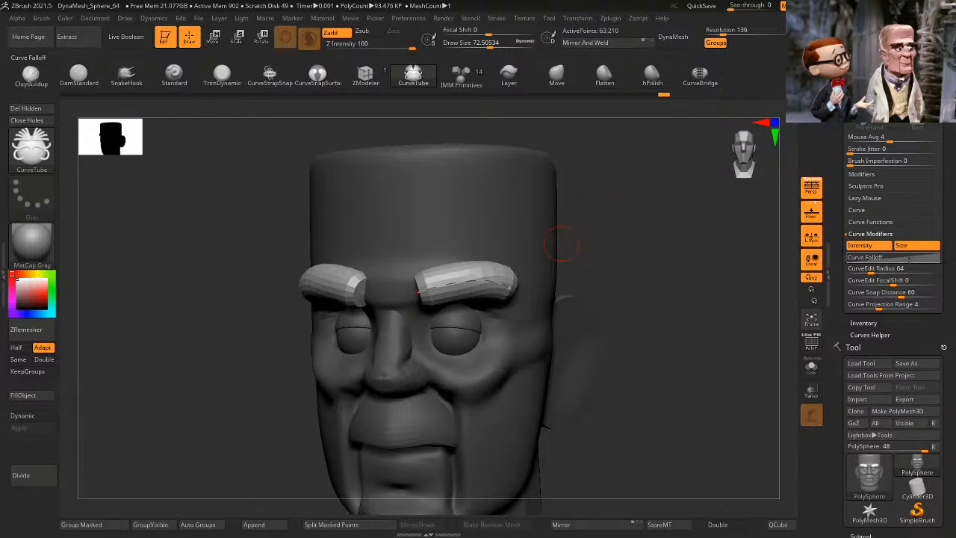
left_click(892, 257)
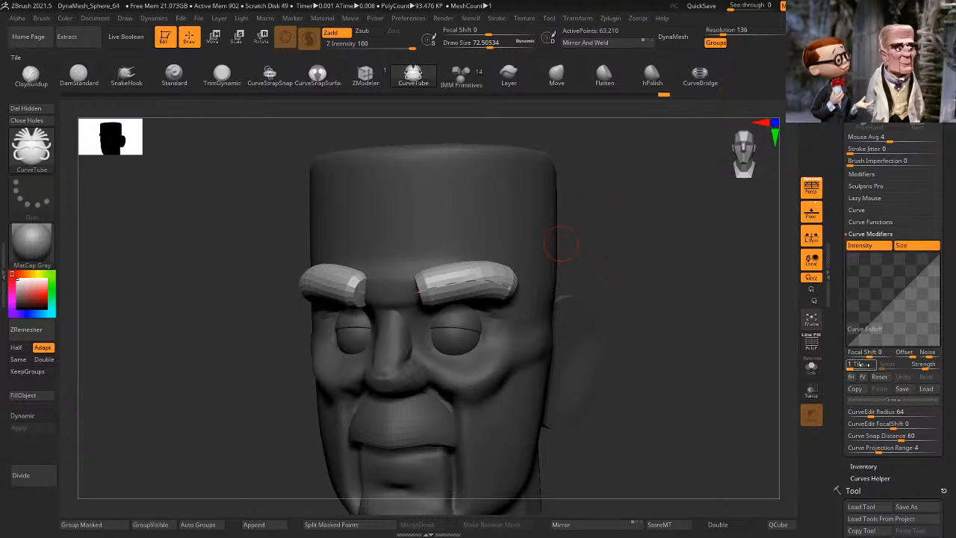
left_click(458, 281)
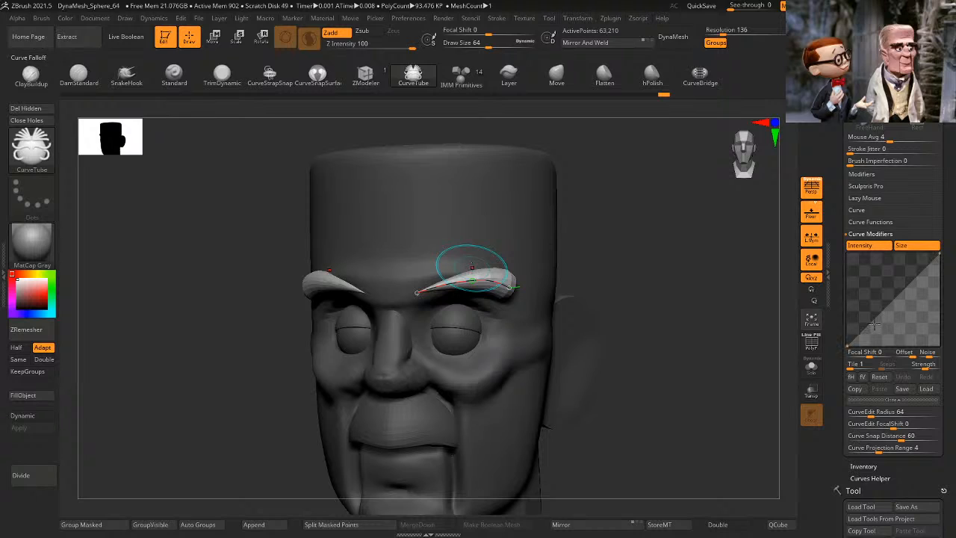
left_click_drag(852, 343, 852, 255)
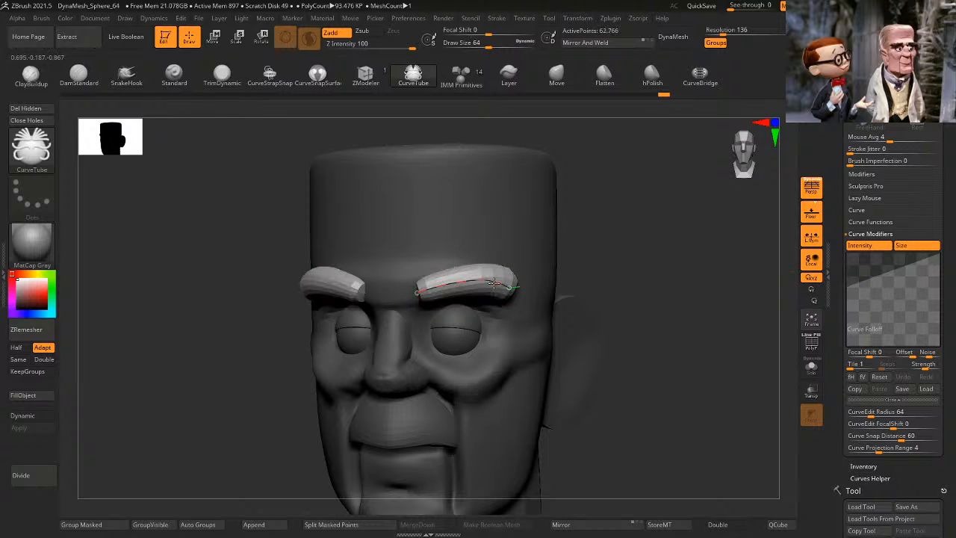
Step: Release the editing curve from the tapered eyebrow tubes, keeping the rest of the head masked
left_click_drag(694, 262, 673, 259, "shift")
left_click_drag(390, 430, 415, 422, "shift")
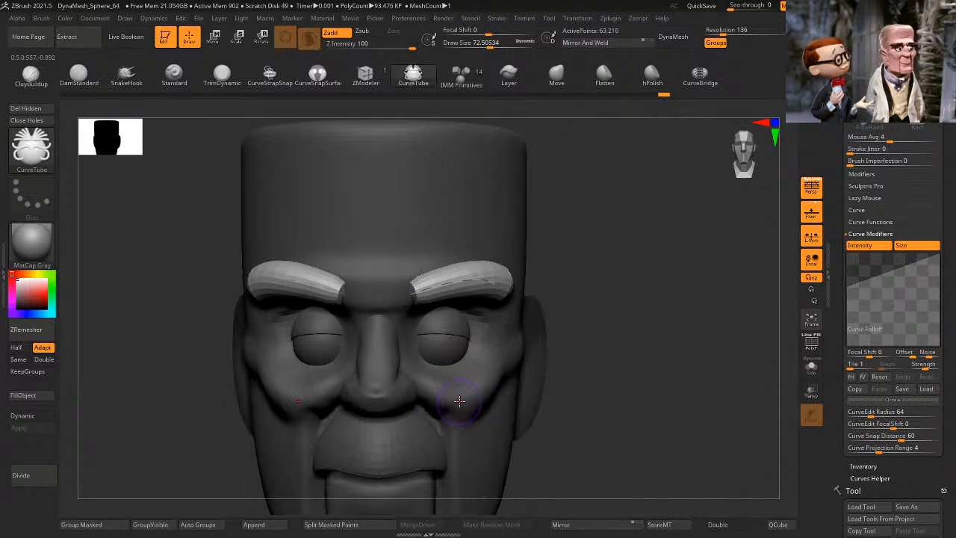
left_click_drag(649, 338, 596, 317)
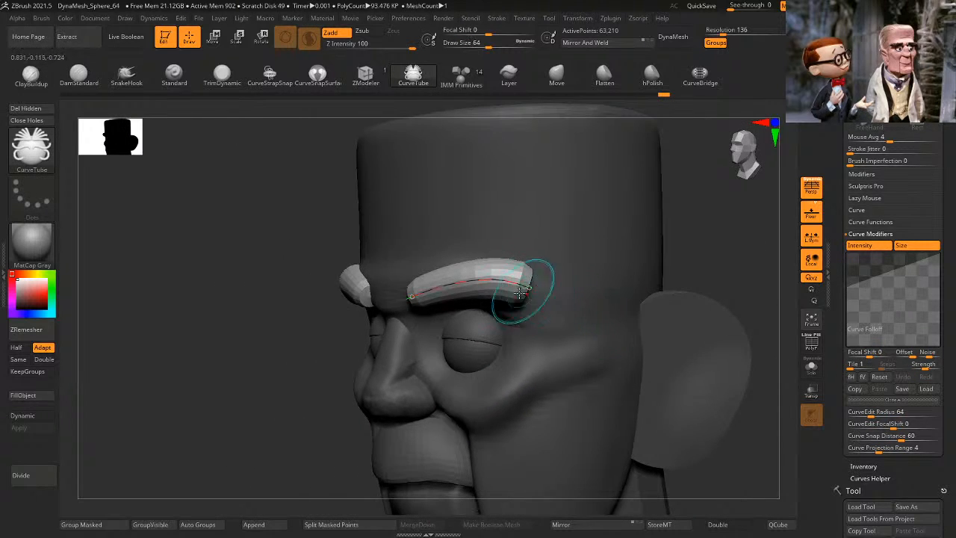
left_click(436, 336)
left_click_drag(338, 449, 325, 453)
left_click_drag(430, 411, 471, 403, "shift")
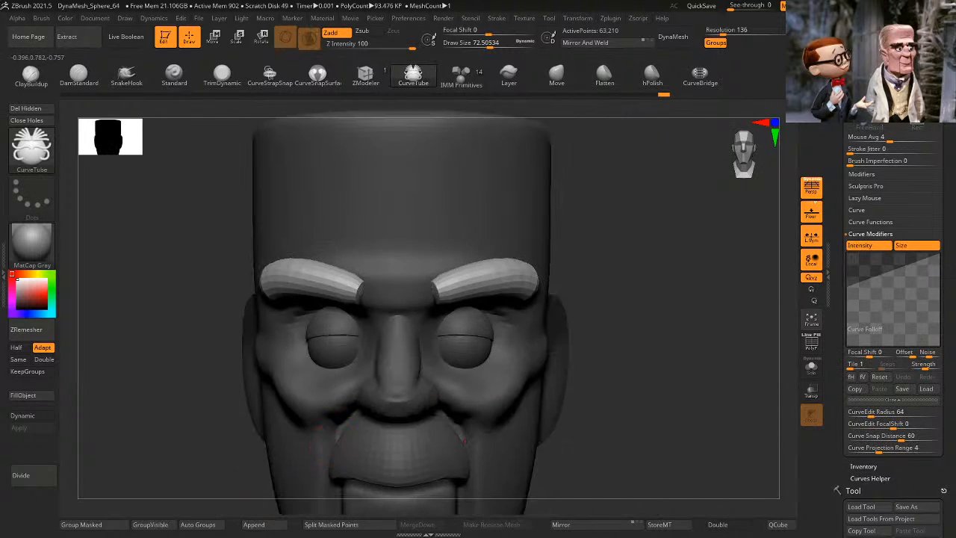
left_click_drag(649, 314, 654, 273, "alt")
mouse_move(654, 270)
left_mouse_down("ctrl")
mouse_move(662, 329)
mouse_move(665, 288)
left_mouse_up("ctrl")
key("ctrl+z")
Step: Smooth the faceted surface of both eyebrows with the Smooth brush at a draw size of about 119
left_click_drag(604, 234, 610, 293, "alt")
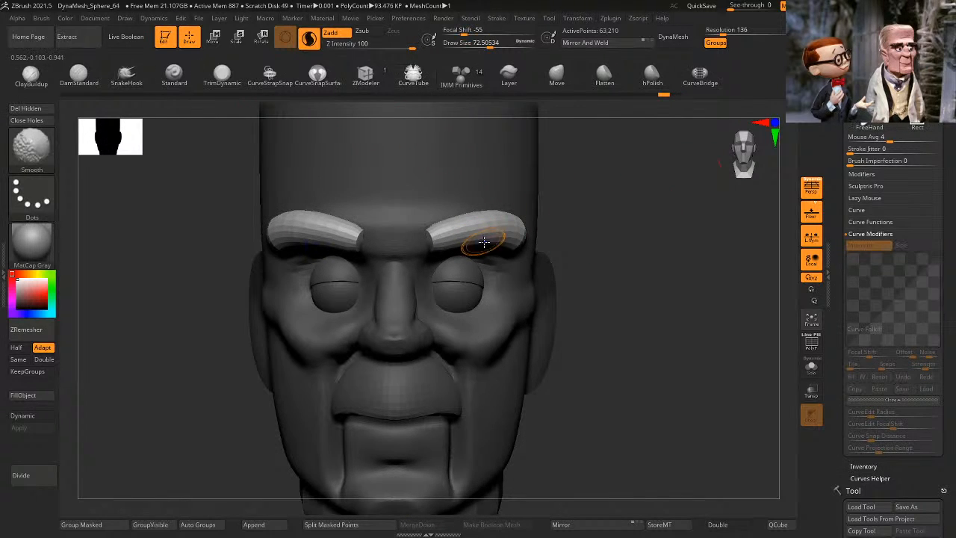
key("space")
left_click_drag(516, 229, 526, 224)
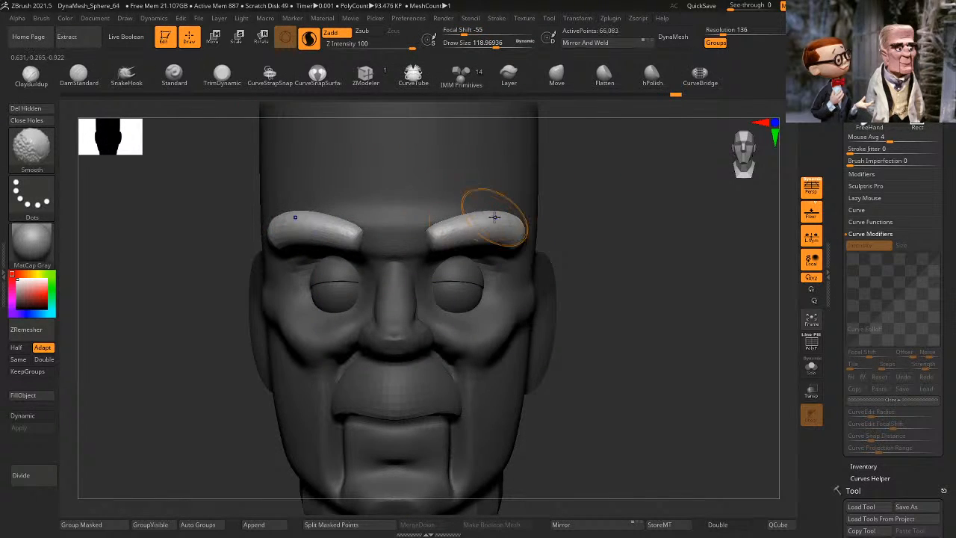
left_click_drag(673, 212, 598, 212)
Step: Flatten the front and outer faces of the eyebrows with the Flatten brush at intensity 13
key("b")
key("f")
key("a")
key("space")
left_click_drag(526, 230, 439, 239)
mouse_move(667, 203)
left_mouse_down()
mouse_move(709, 197)
mouse_move(482, 238)
mouse_move(443, 235)
left_mouse_up()
left_click_drag(667, 207, 685, 198)
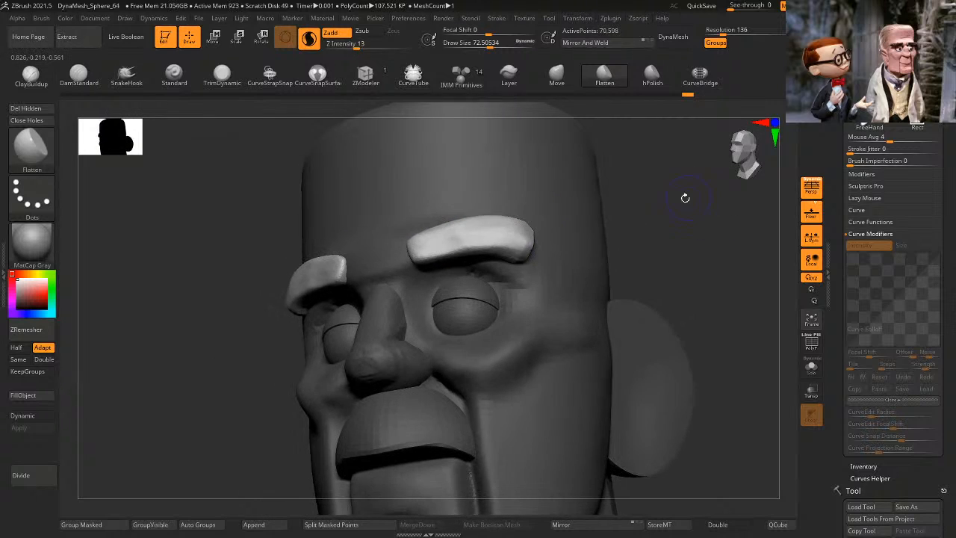
left_click_drag(508, 242, 421, 250)
mouse_move(694, 205)
left_mouse_down()
mouse_move(726, 214)
mouse_move(692, 219)
mouse_move(667, 175)
left_mouse_up()
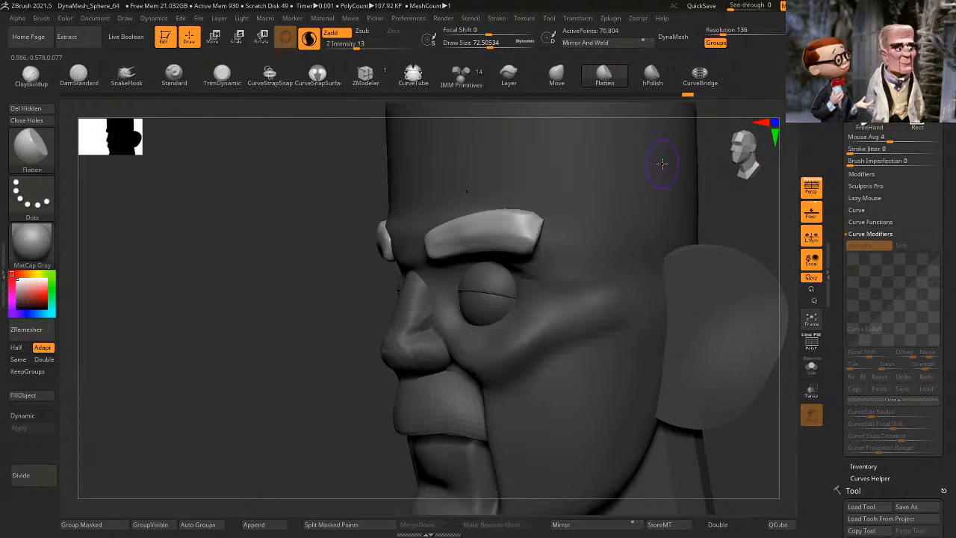
Step: Pull the upper and lower corners of the eyebrows' outer ends into shape with the SnakeHook brush at a draw size of about 48
left_click(126, 76)
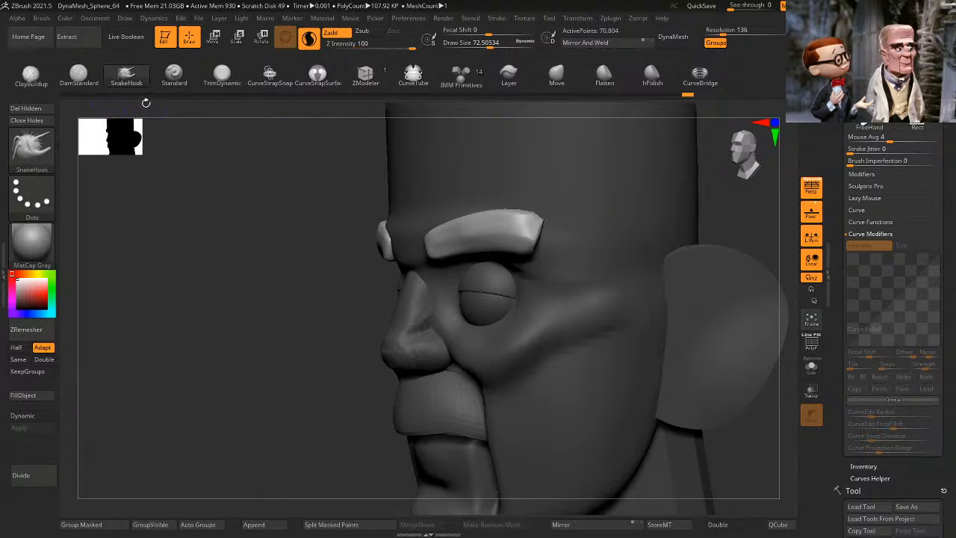
mouse_move(272, 338)
left_mouse_down("alt")
mouse_move(239, 366)
mouse_move(314, 348)
left_mouse_up("alt")
mouse_move(703, 251)
left_mouse_down("alt")
mouse_move(701, 207)
mouse_move(679, 254)
mouse_move(659, 231)
mouse_move(666, 267)
mouse_move(678, 232)
mouse_move(659, 234)
left_mouse_up("alt")
key("space")
left_click(670, 251)
mouse_move(505, 250)
left_mouse_down()
mouse_move(529, 245)
mouse_move(506, 268)
left_mouse_up()
left_click_drag(634, 201, 736, 209, "alt")
left_click_drag(736, 209, 703, 200)
mouse_move(508, 263)
left_mouse_down()
mouse_move(521, 264)
mouse_move(526, 239)
mouse_move(522, 267)
mouse_move(520, 243)
left_mouse_up()
key("ctrl+z")
key("ctrl+z")
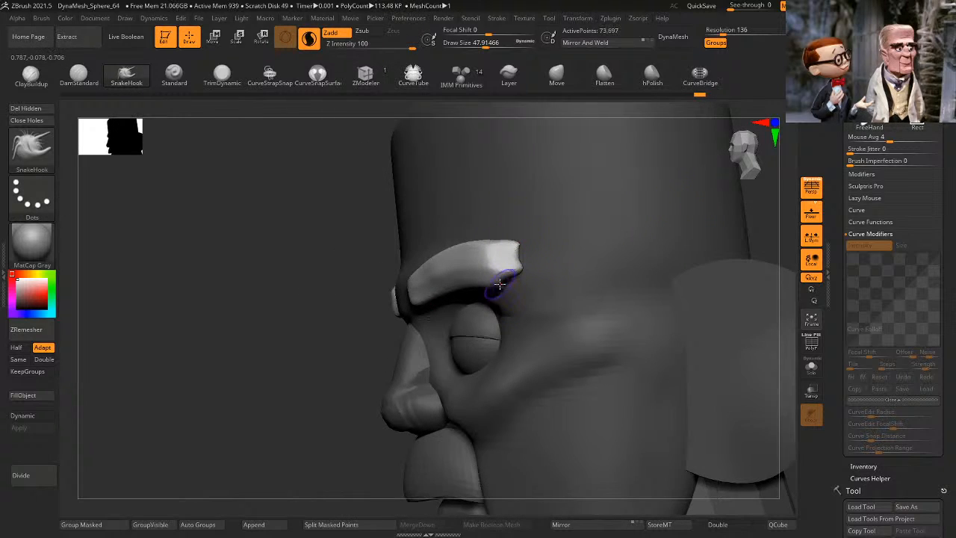
left_click_drag(501, 284, 515, 289)
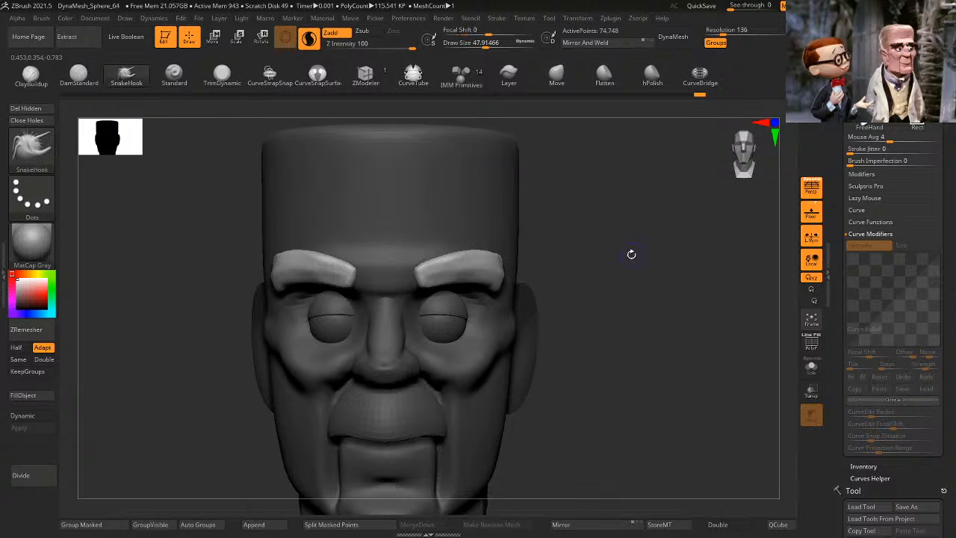
Step: Pull the eyebrows' inner ends toward the bridge of the nose with the SnakeHook brush
left_click_drag(632, 247, 679, 252, "alt")
left_click_drag(409, 267, 400, 269)
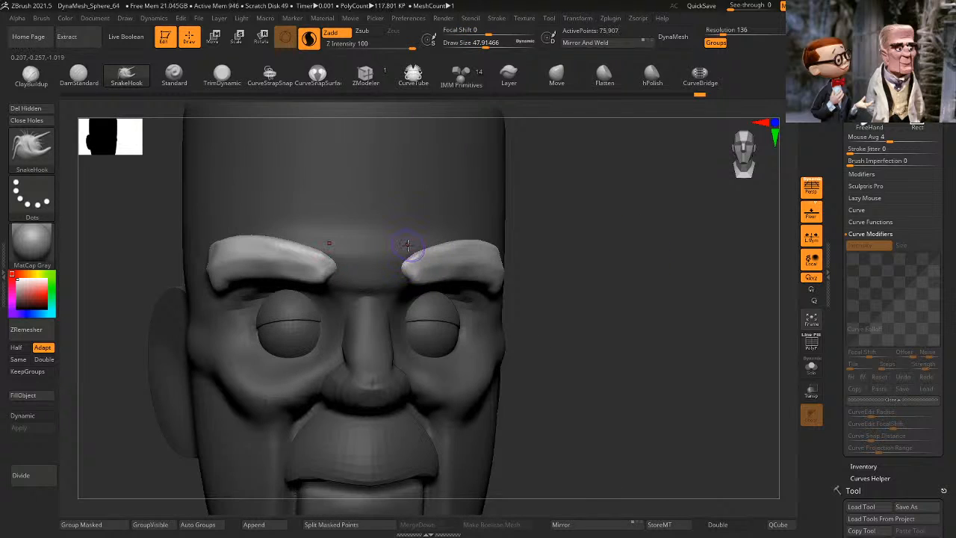
right_click_drag(406, 245, 381, 268, "shift")
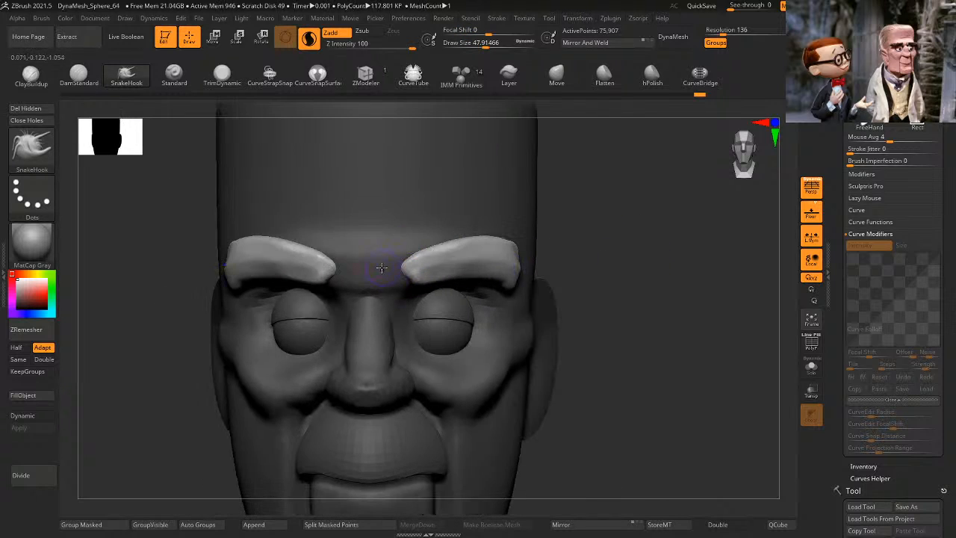
Step: Mask everything except the upper lip piece and centre the transform gizmo on the lip
left_click_drag(645, 267, 434, 356, "alt")
left_click(367, 349, "ctrl+shift")
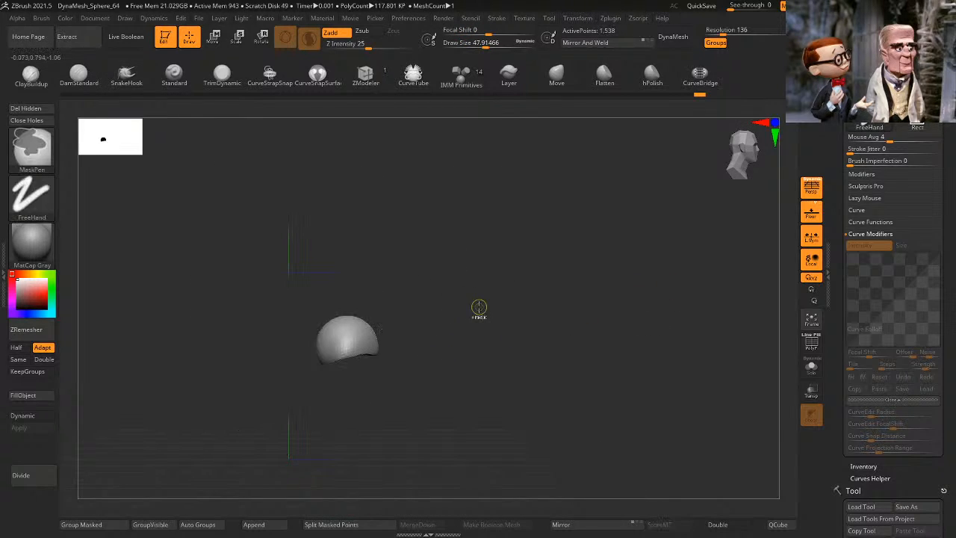
mouse_move(478, 309)
left_mouse_down("ctrl+shift")
mouse_move(506, 294)
mouse_move(497, 270)
left_mouse_up("ctrl+shift")
left_click(505, 294, "ctrl")
left_click(506, 295, "ctrl+shift")
left_click(212, 34)
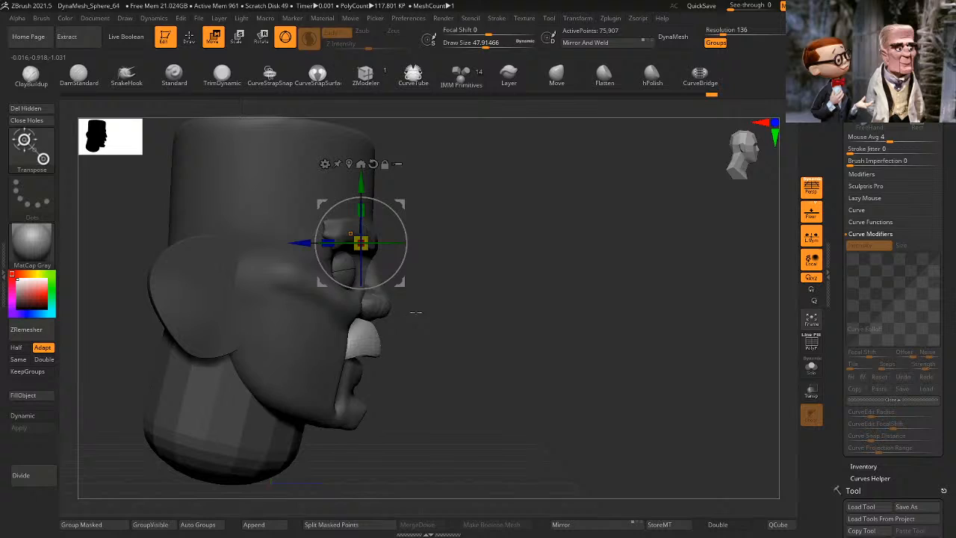
left_click(350, 164)
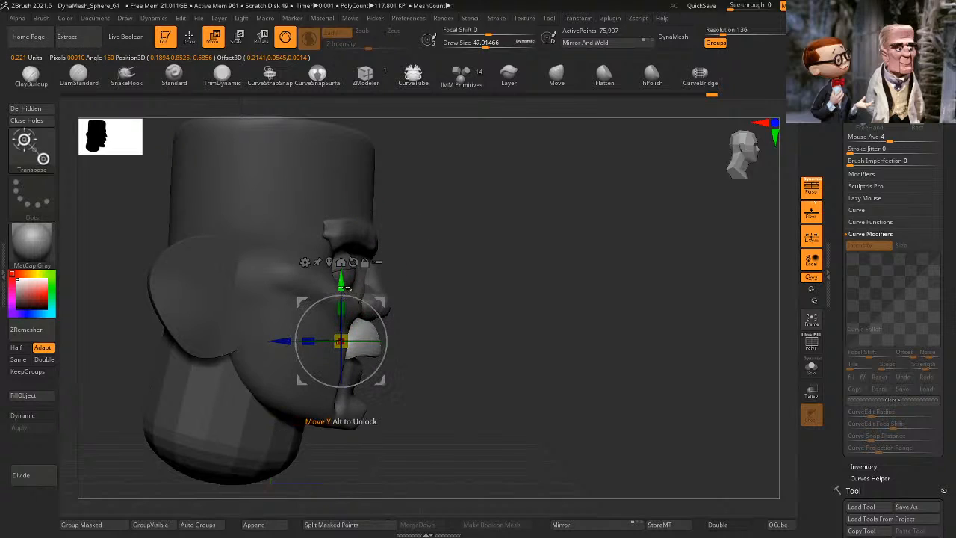
Step: Duplicate the upper lip downward and rotate the copy upside down to form a lower lip
left_click_drag(343, 288, 352, 306)
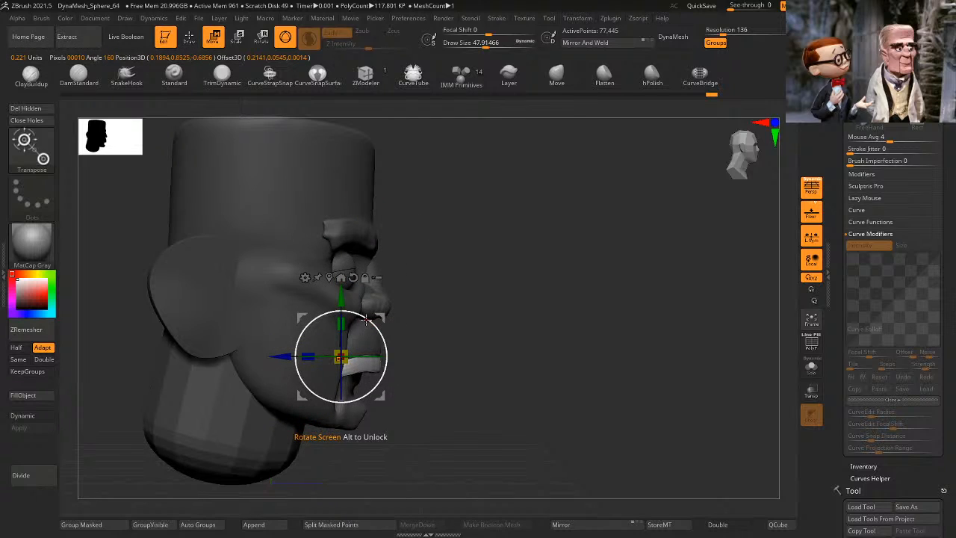
left_click_drag(497, 292, 445, 293, "shift")
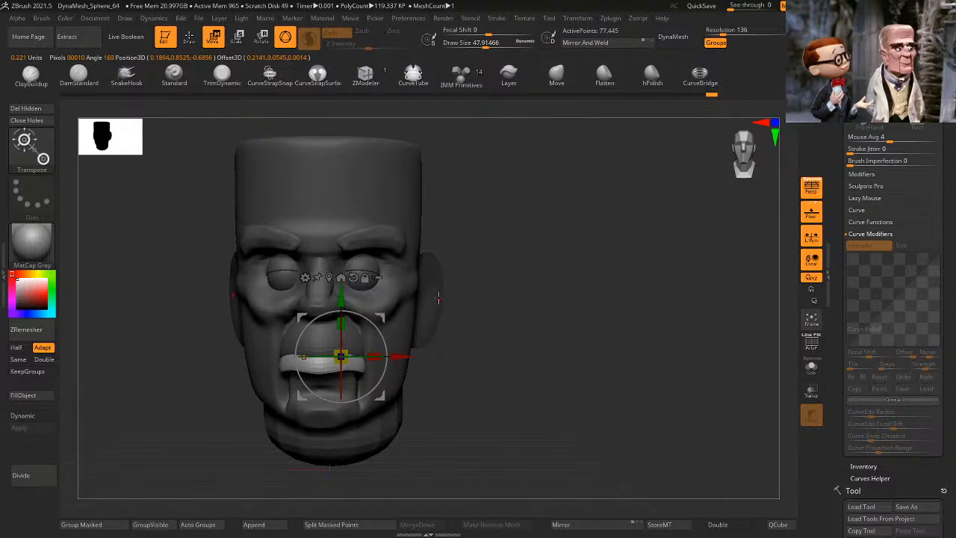
left_click_drag(441, 299, 505, 306, "shift")
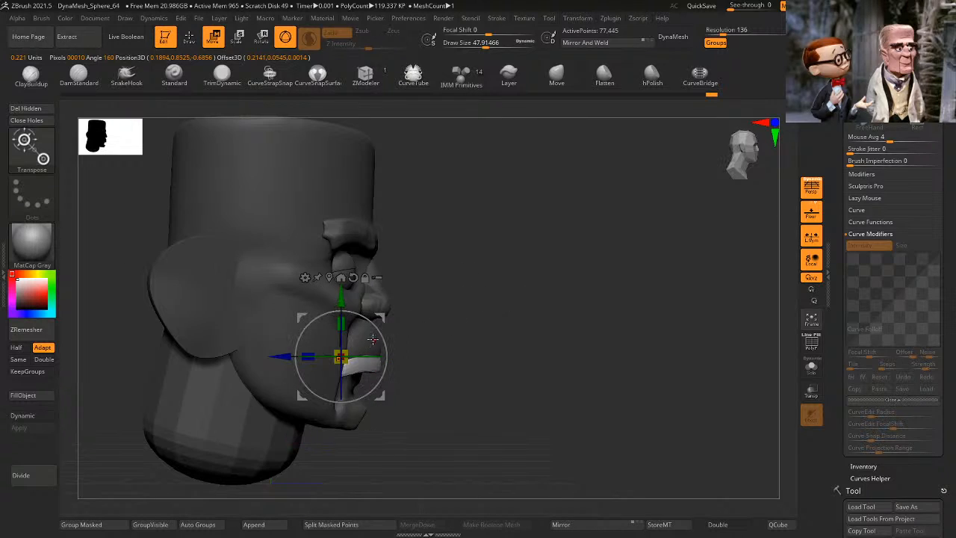
left_click_drag(384, 347, 299, 374)
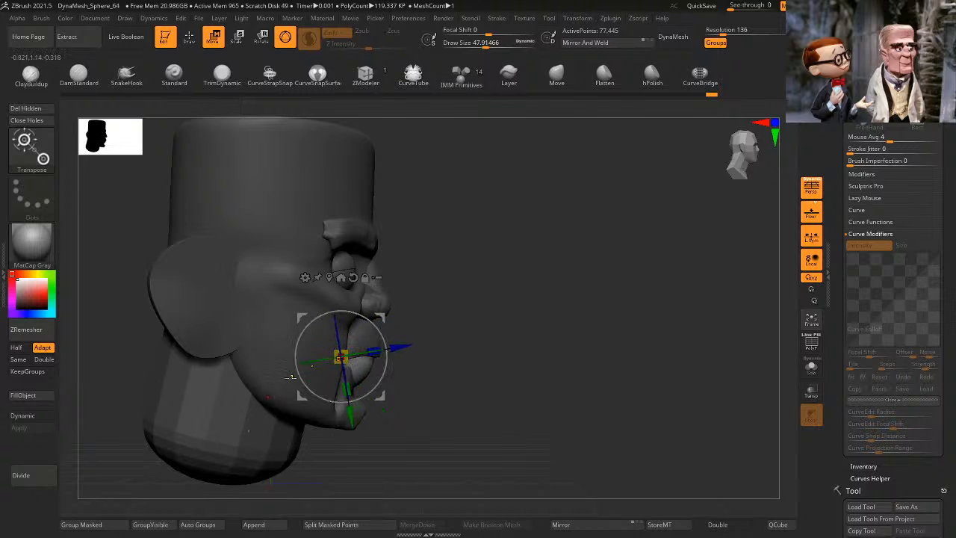
key("ctrl+z")
left_click_drag(441, 329, 382, 398)
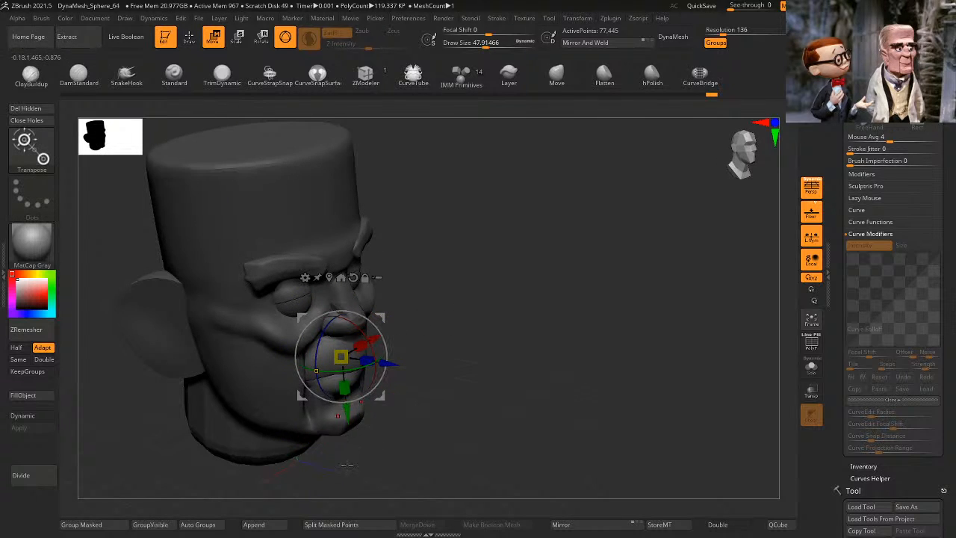
Step: Rotate the unmasked lower lip -45 degrees around the X axis with the gizmo
key("q")
key("ctrl+z")
key("ctrl+shift+z")
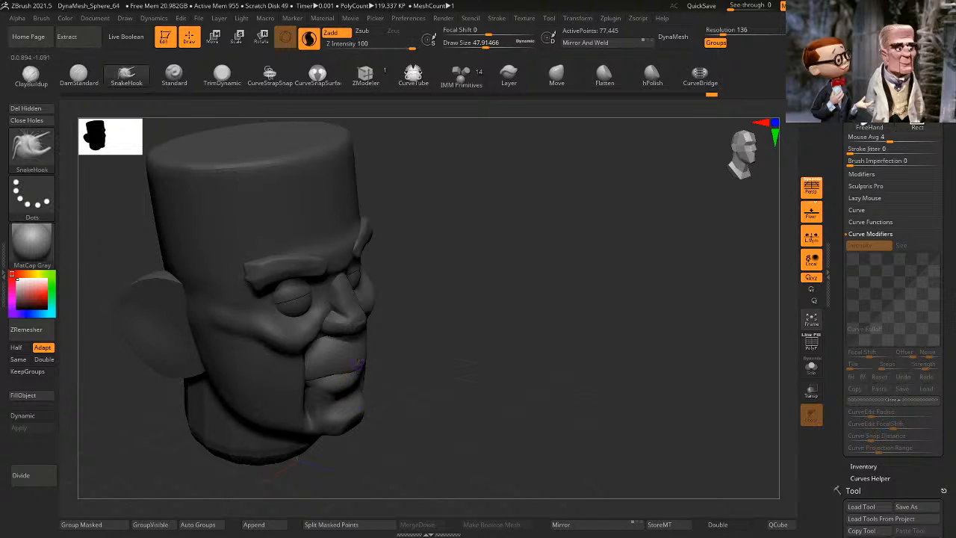
left_click(214, 39)
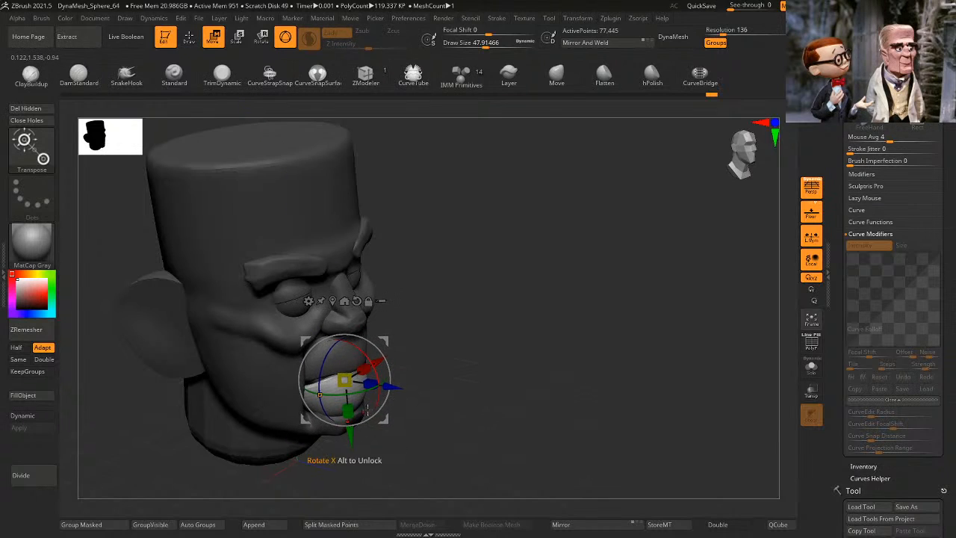
left_click_drag(408, 399, 382, 386, "shift")
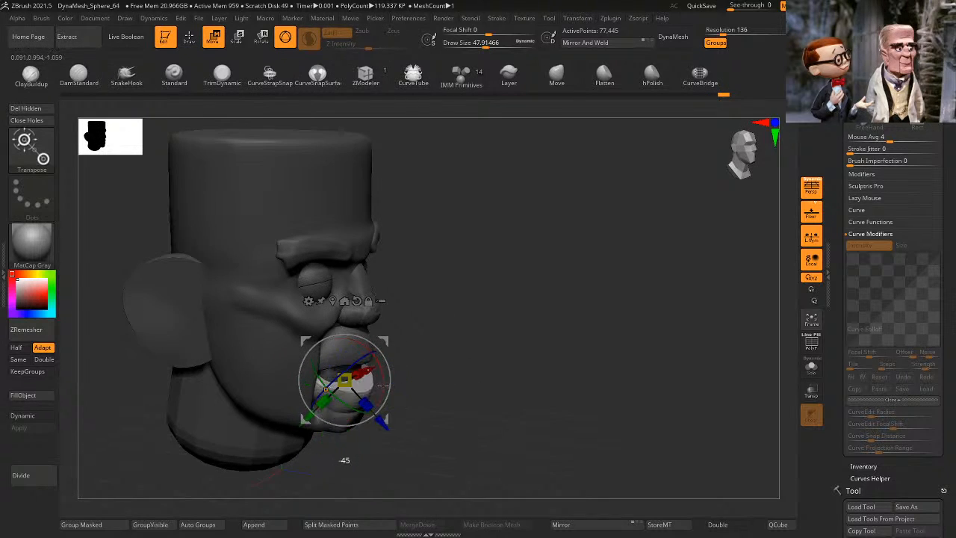
left_click_drag(422, 352, 378, 340, "shift")
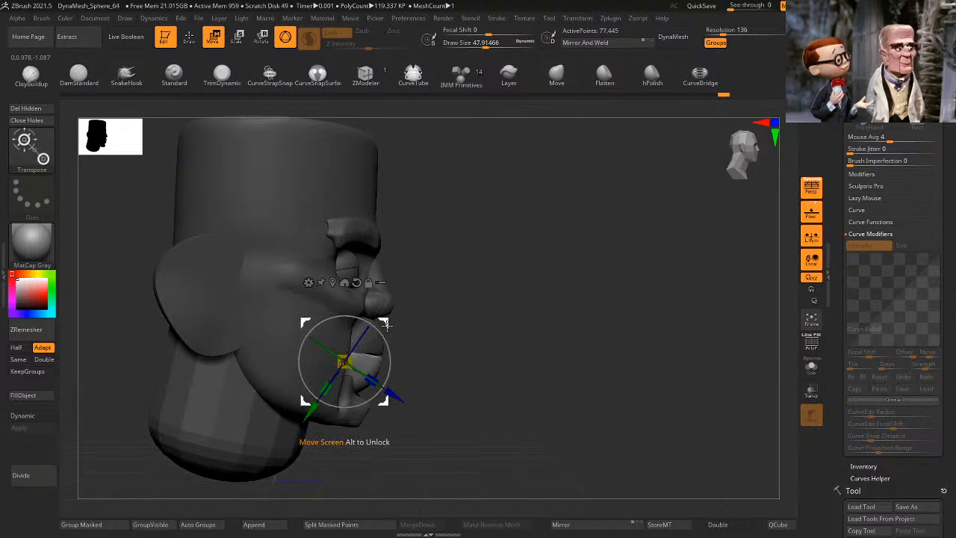
Step: Shift and slightly tilt the lower lip in side view to seat it under the upper lip, and clear the mask
left_click_drag(493, 298, 598, 281, "shift")
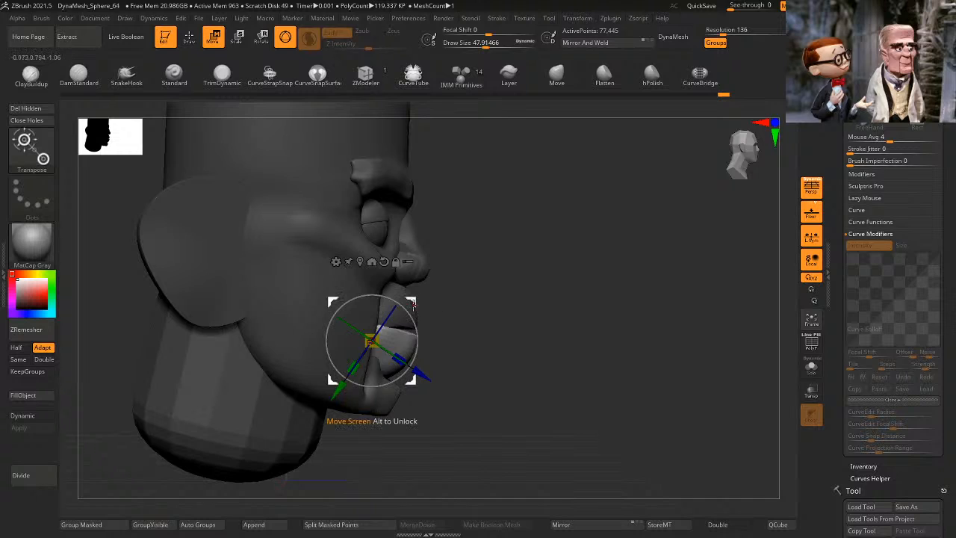
left_click_drag(441, 292, 516, 289, "shift")
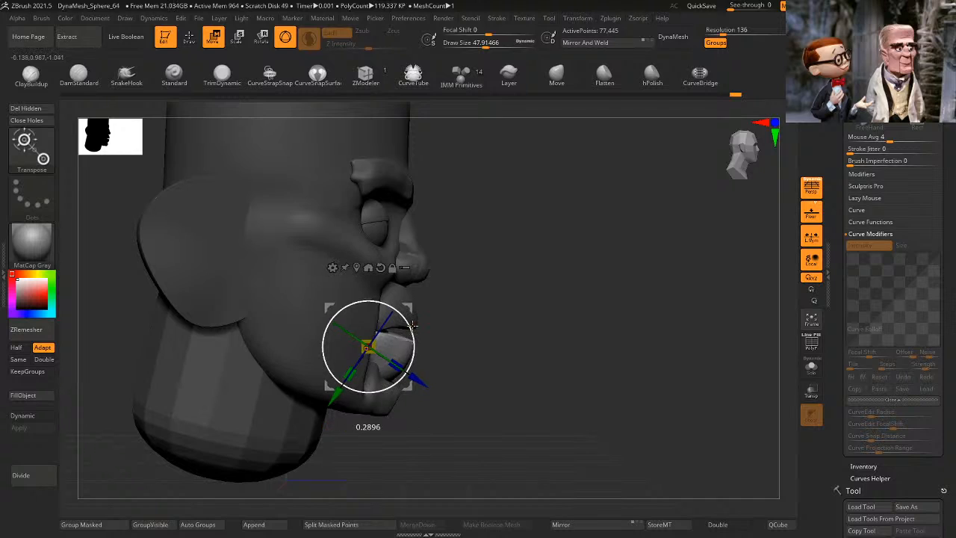
left_click_drag(447, 300, 460, 299, "shift")
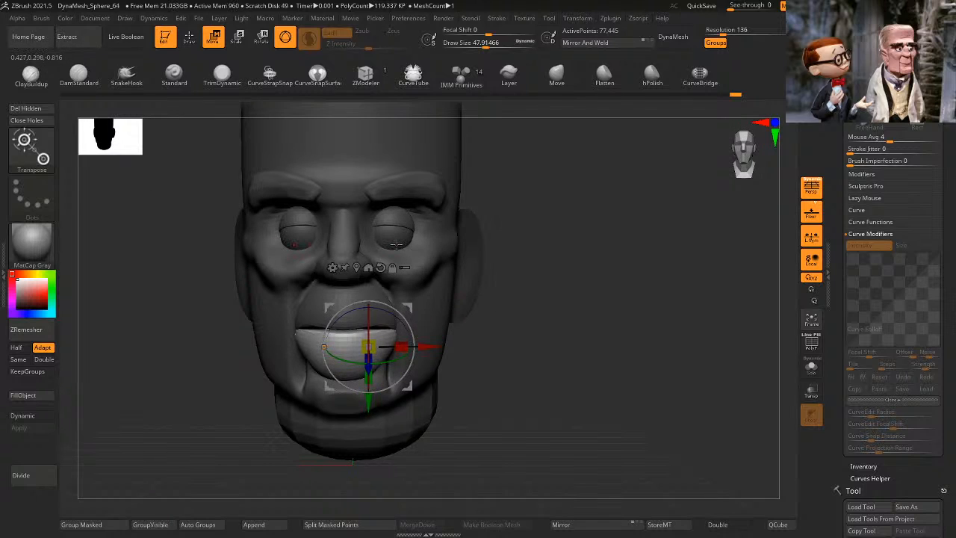
left_click(189, 38)
mouse_move(567, 304)
left_mouse_down("alt")
mouse_move(559, 268)
mouse_move(536, 286)
mouse_move(555, 271)
mouse_move(546, 331)
mouse_move(559, 350)
mouse_move(583, 354)
mouse_move(547, 347)
left_mouse_up("alt")
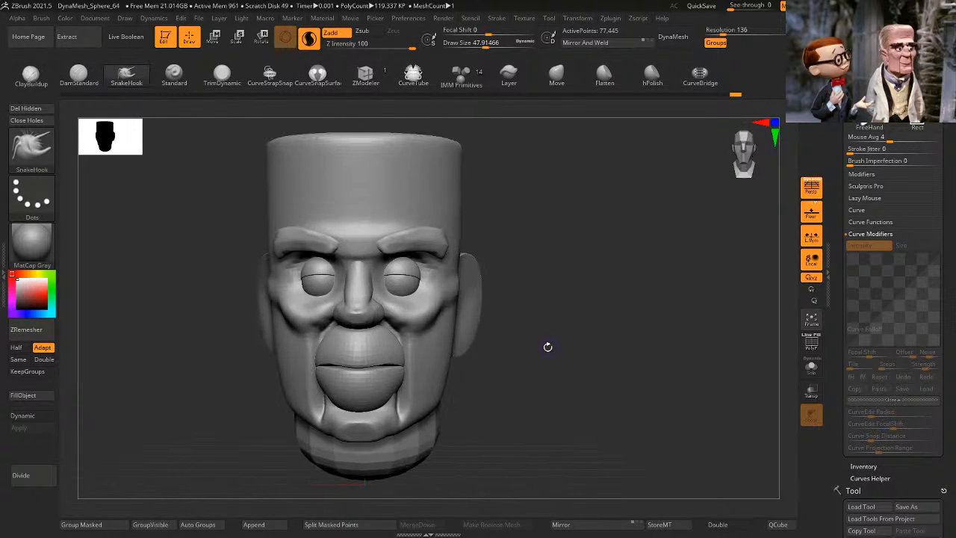
Step: Mask everything except the main face piece and ready the Move brush at a draw size of about 149
left_click(561, 78)
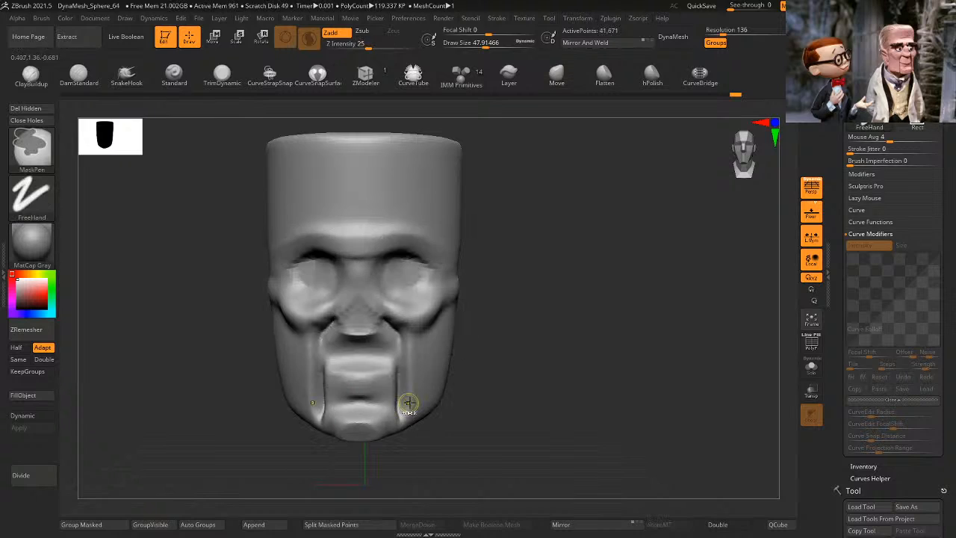
left_click(528, 368, "ctrl")
left_click(528, 367, "ctrl")
left_click_drag(519, 359, 552, 361)
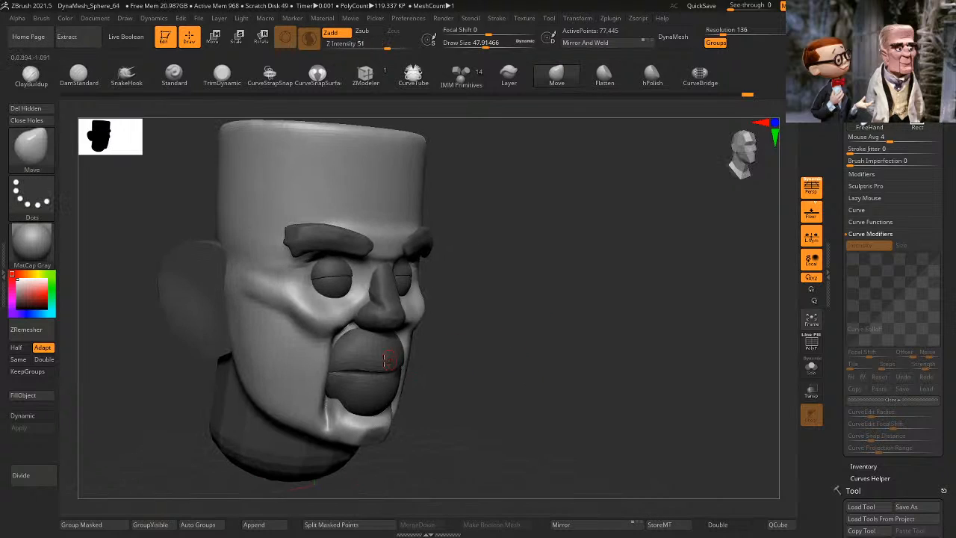
key("space")
mouse_move(442, 303)
left_mouse_down()
mouse_move(497, 290)
mouse_move(534, 297)
mouse_move(595, 341)
mouse_move(575, 346)
left_mouse_up()
key("space")
left_click_drag(592, 308, 573, 309)
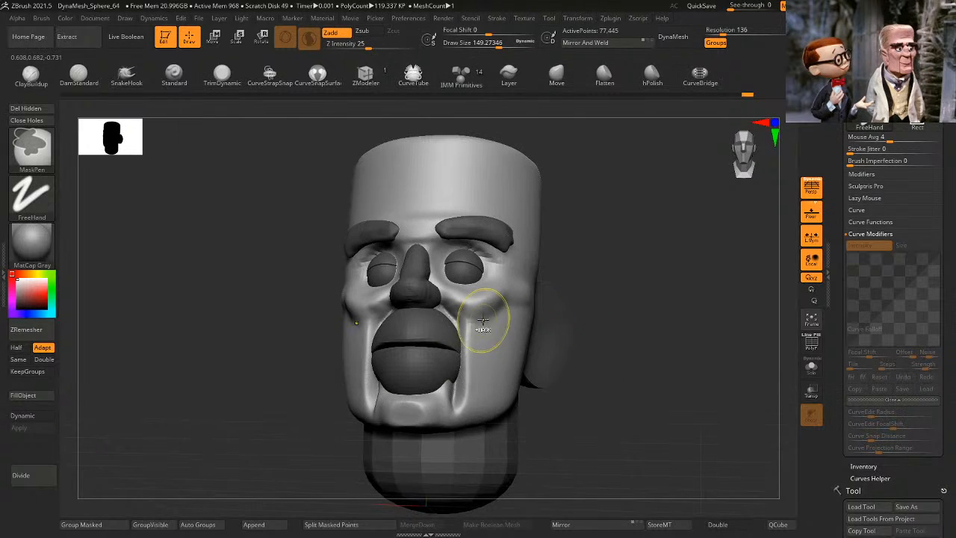
Step: Paint a mask over the face's cheeks and mouth area, leaving the chin free, and show all pieces again
mouse_move(487, 319)
left_mouse_down("ctrl")
mouse_move(479, 394)
mouse_move(485, 319)
left_mouse_up("ctrl")
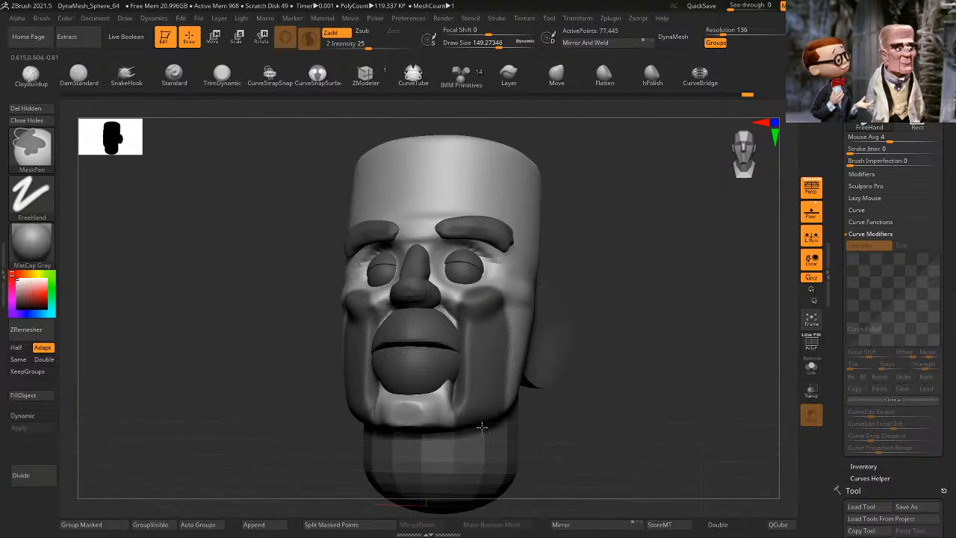
left_click(456, 404, "ctrl+shift")
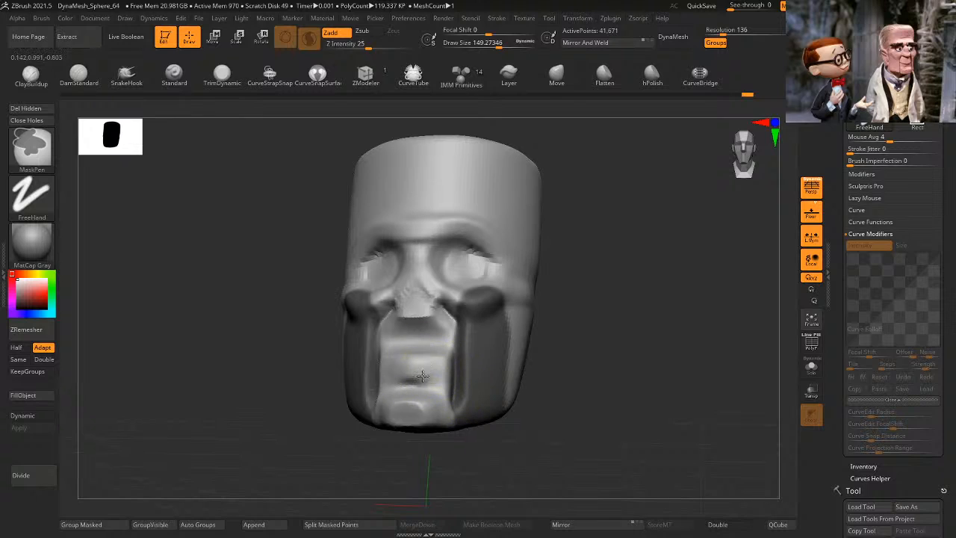
left_click_drag(432, 375, 431, 404, "ctrl+alt")
left_click_drag(478, 327, 480, 397, "ctrl")
mouse_move(430, 333)
left_mouse_down("ctrl")
mouse_move(428, 407)
mouse_move(434, 359)
left_mouse_up("ctrl")
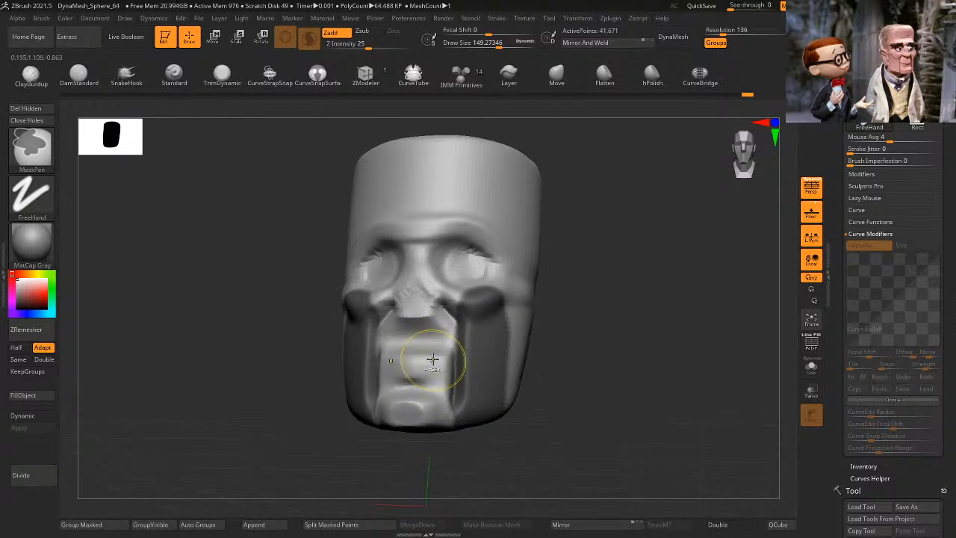
mouse_move(510, 324)
left_mouse_down("ctrl")
mouse_move(514, 379)
mouse_move(517, 321)
mouse_move(450, 308)
mouse_move(431, 353)
mouse_move(392, 351)
mouse_move(441, 354)
mouse_move(450, 365)
left_mouse_up("ctrl")
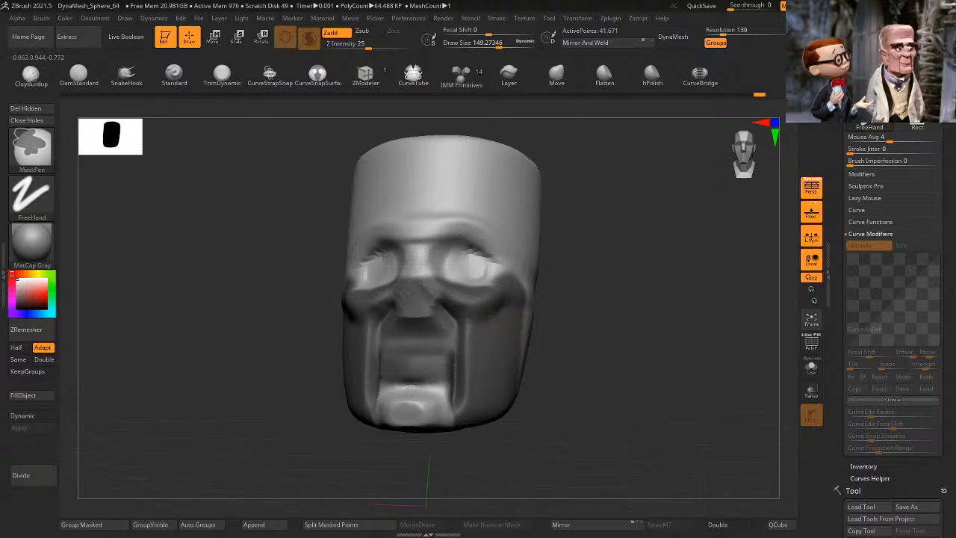
left_click(621, 327, "ctrl")
mouse_move(600, 342)
left_mouse_down()
mouse_move(624, 370)
mouse_move(591, 388)
mouse_move(598, 334)
left_mouse_up()
left_click(617, 362, "ctrl")
left_click(623, 351, "ctrl+shift")
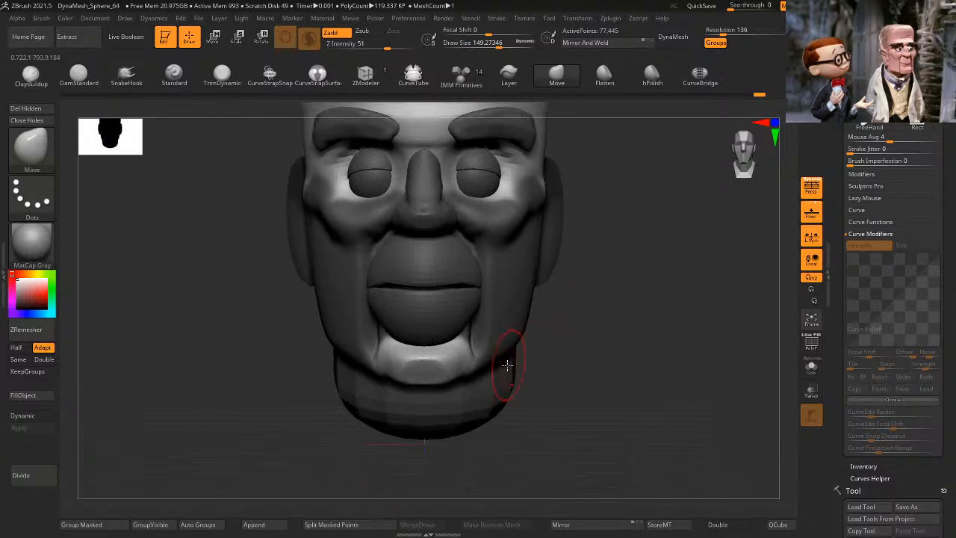
Step: Pull the chin forward and downward with the Move brush, clearing the mask for the underside
left_click(496, 324, "ctrl")
left_click(500, 326, "ctrl")
left_click_drag(488, 335, 467, 378)
left_click_drag(579, 340, 644, 347)
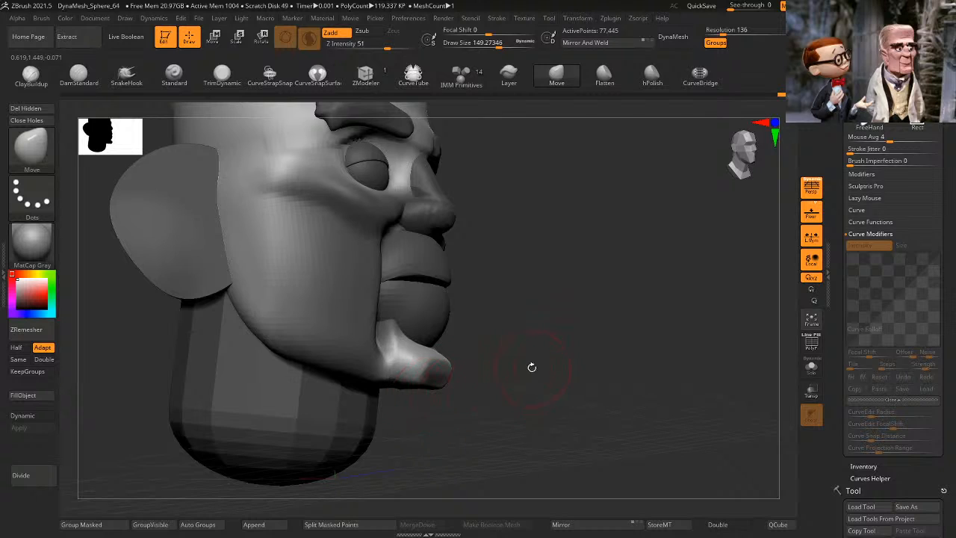
left_click_drag(526, 383, 552, 388)
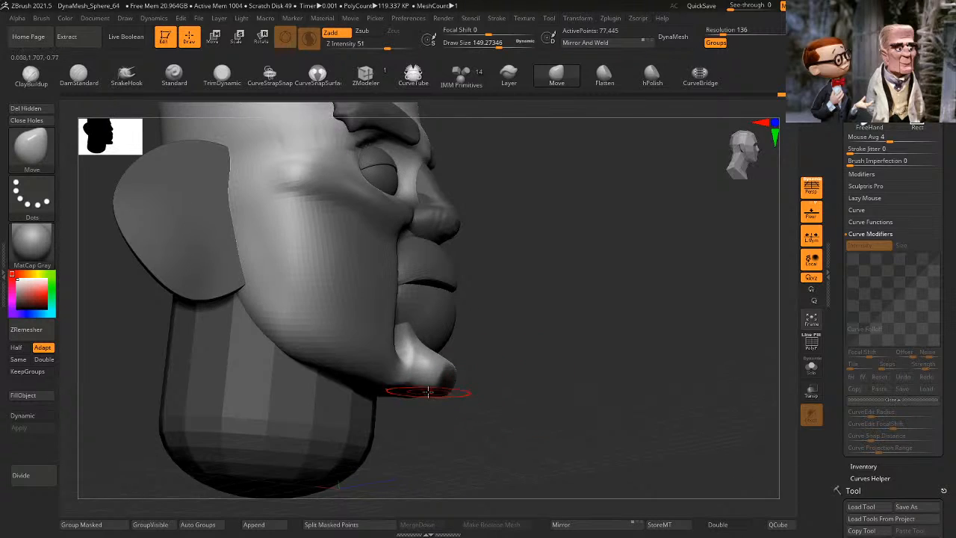
left_click_drag(426, 391, 428, 399)
left_click_drag(523, 391, 421, 399)
mouse_move(551, 384)
left_mouse_down()
mouse_move(604, 347)
mouse_move(563, 344)
mouse_move(653, 346)
mouse_move(622, 330)
mouse_move(610, 275)
mouse_move(600, 346)
mouse_move(607, 367)
left_mouse_up()
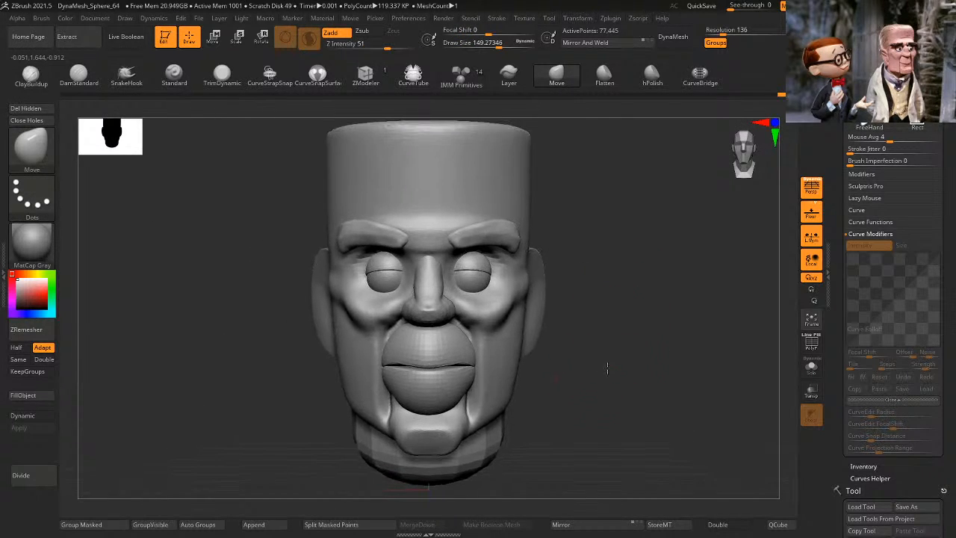
Step: Isolate the eyes' upper and lower halves, mask everything else and show the whole head again
left_click_drag(618, 297, 609, 357, "alt")
left_click_drag(621, 324, 579, 322)
left_click(459, 327, "ctrl+shift")
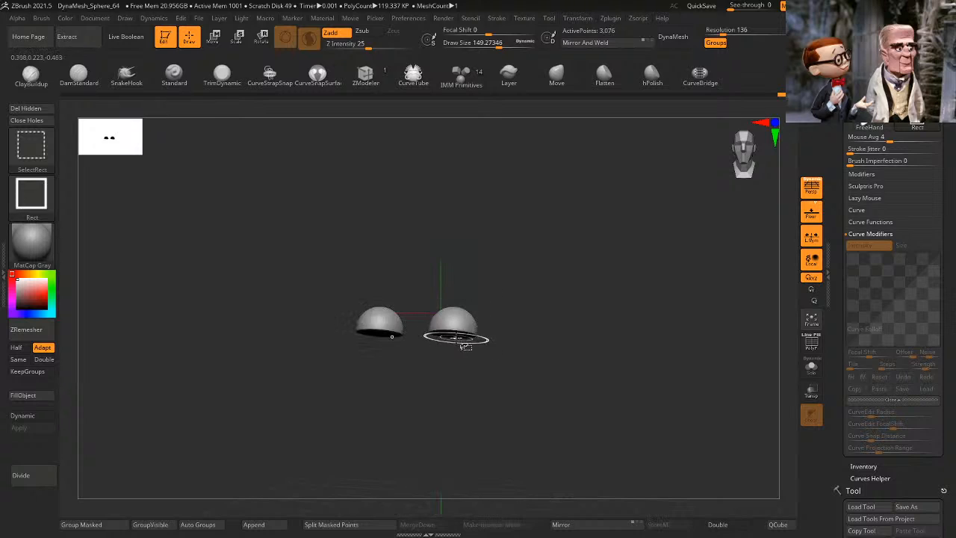
left_click(459, 336, "ctrl+shift")
left_click(632, 284, "ctrl")
left_click(644, 279, "ctrl+shift")
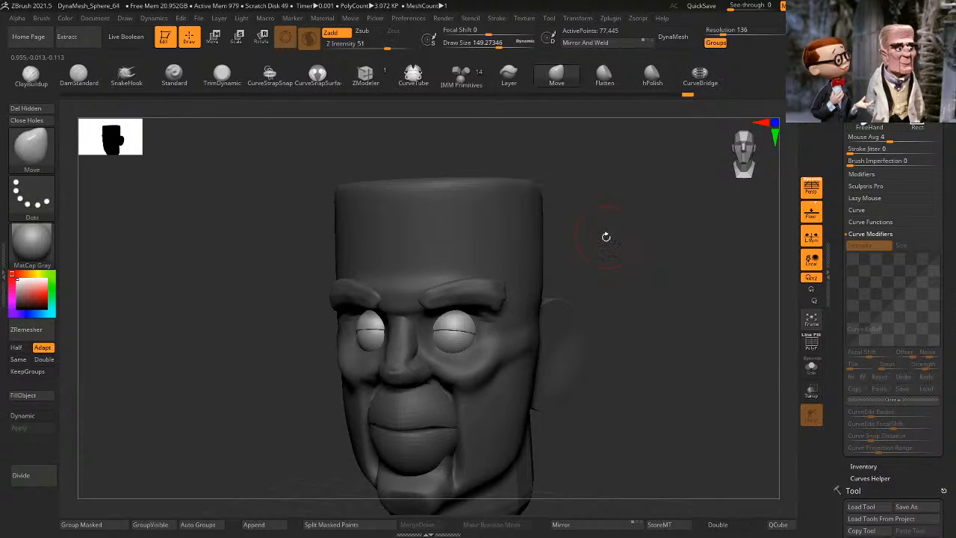
Step: Centre the gizmo on the unmasked eyes, scale the eyes up and clear the mask
left_click(214, 39)
left_click_drag(638, 256, 652, 258, "shift")
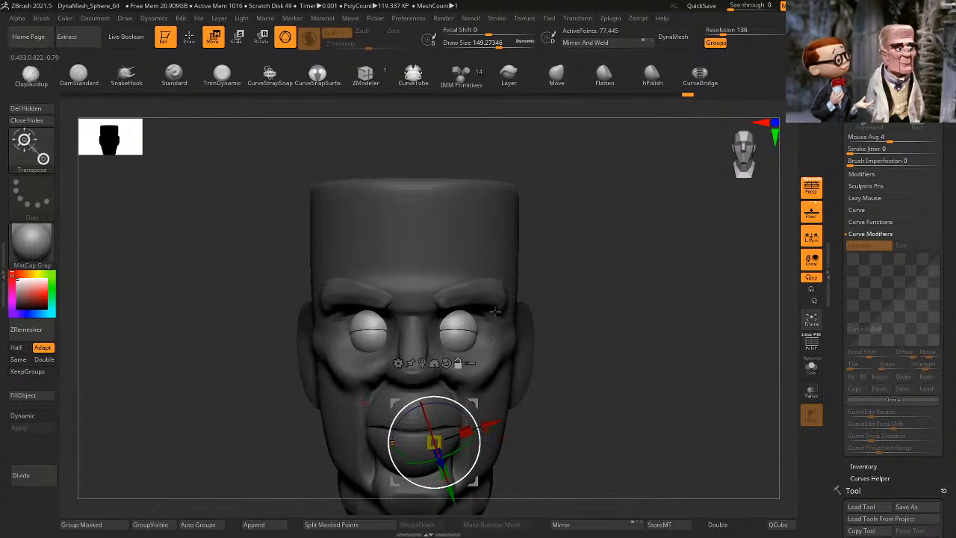
left_click_drag(474, 401, 509, 331, "alt")
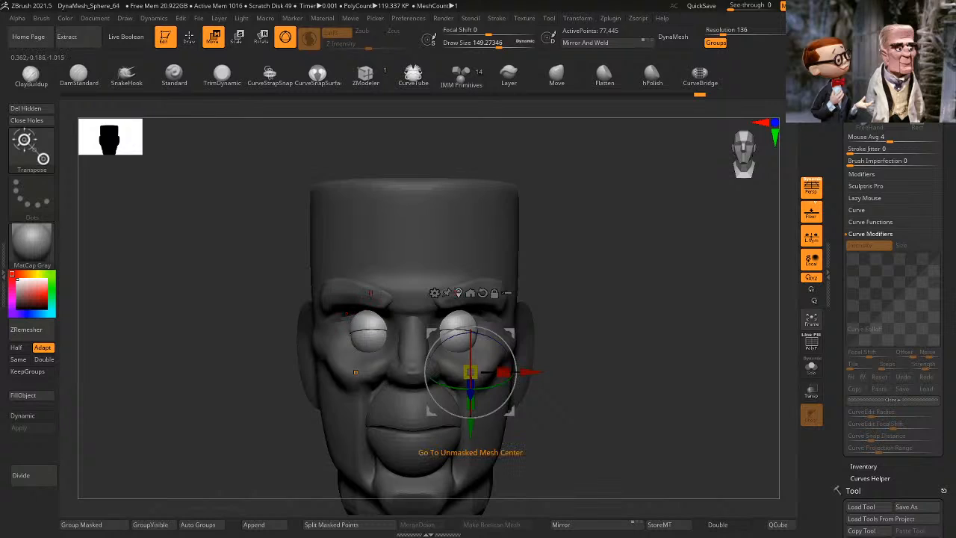
left_click(459, 290)
left_click_drag(554, 273, 545, 292, "alt")
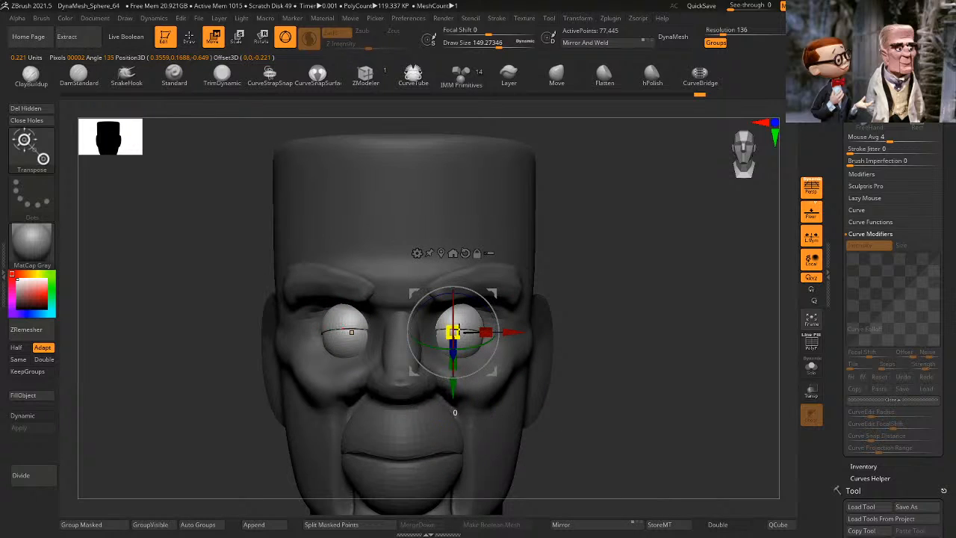
mouse_move(460, 329)
left_mouse_down()
mouse_move(468, 318)
mouse_move(515, 333)
left_mouse_up()
key("q")
mouse_move(627, 323)
left_mouse_down("alt")
mouse_move(629, 286)
mouse_move(632, 359)
mouse_move(660, 359)
mouse_move(649, 333)
mouse_move(653, 303)
mouse_move(645, 316)
mouse_move(651, 301)
mouse_move(636, 273)
mouse_move(619, 278)
left_mouse_up("alt")
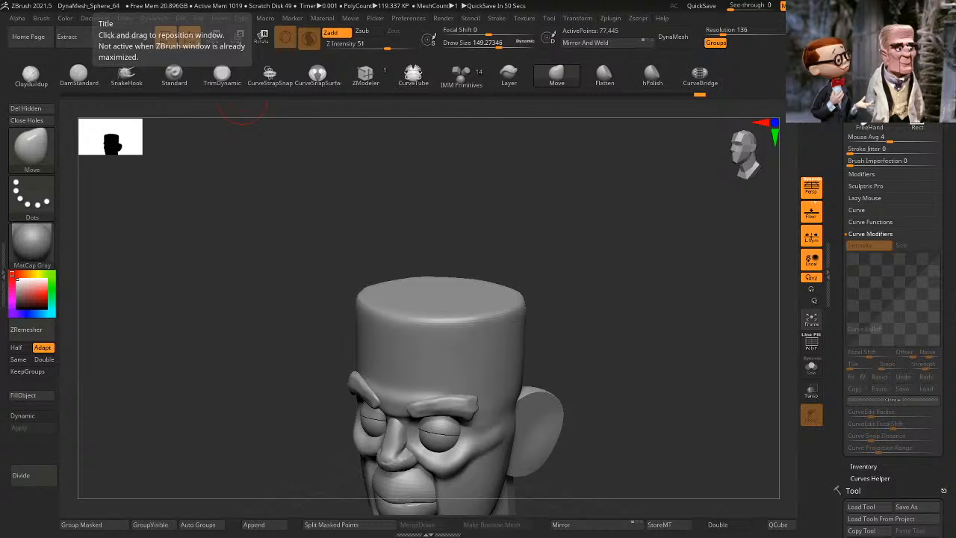
left_click_drag(590, 295, 615, 303)
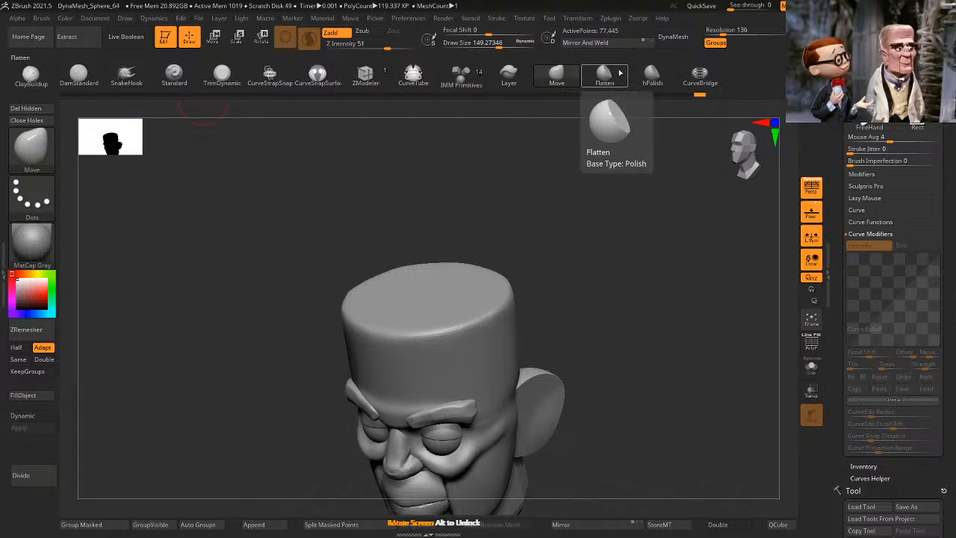
left_click(557, 74)
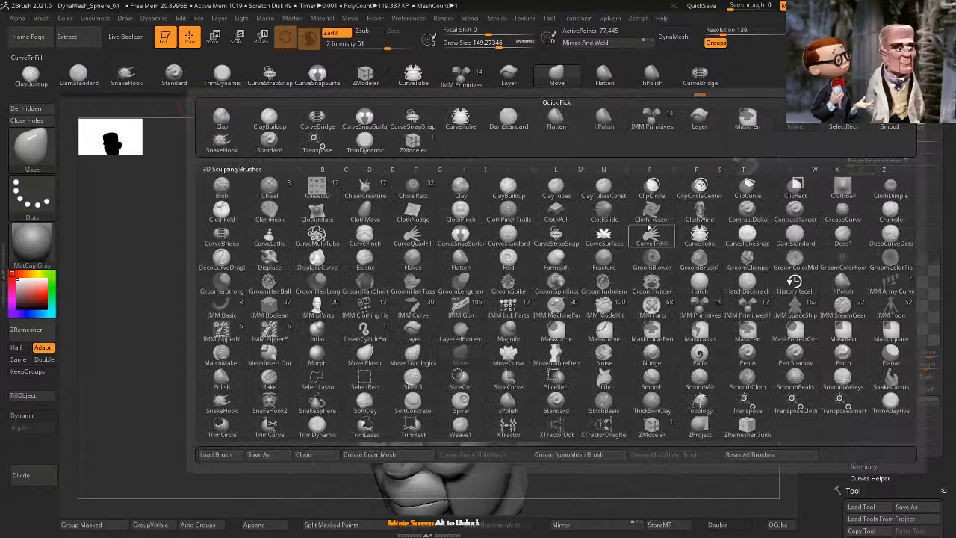
left_click_drag(423, 226, 597, 216)
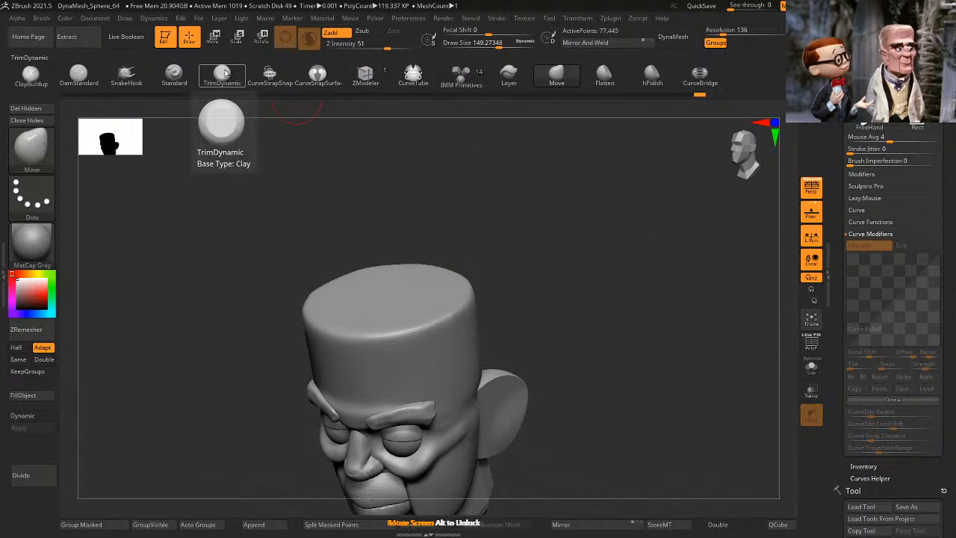
Step: Flatten the front rim of the head's flat top into a bevel with the Flatten brush
left_click(604, 74)
left_click_drag(590, 216, 602, 241)
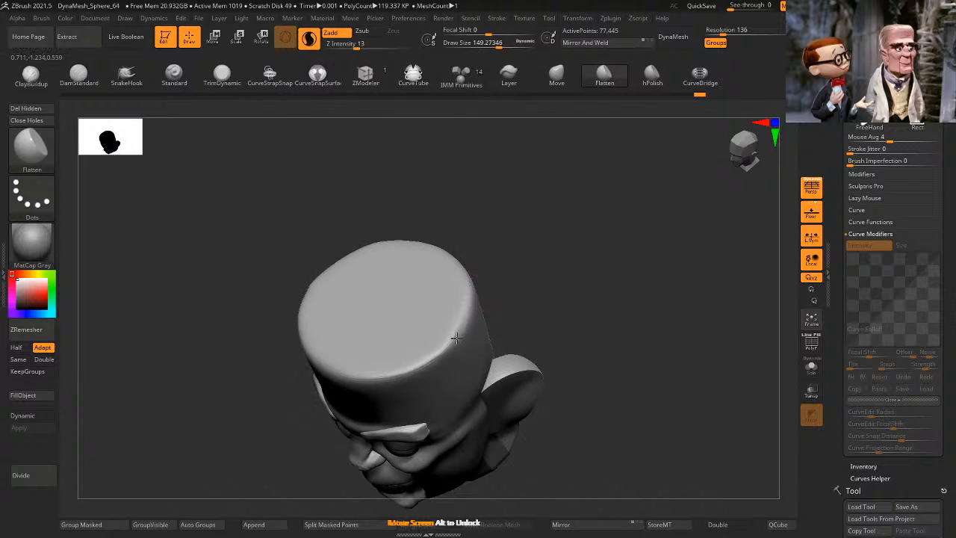
mouse_move(456, 338)
left_mouse_down()
mouse_move(352, 366)
mouse_move(321, 350)
left_mouse_up()
left_click_drag(316, 347, 373, 362)
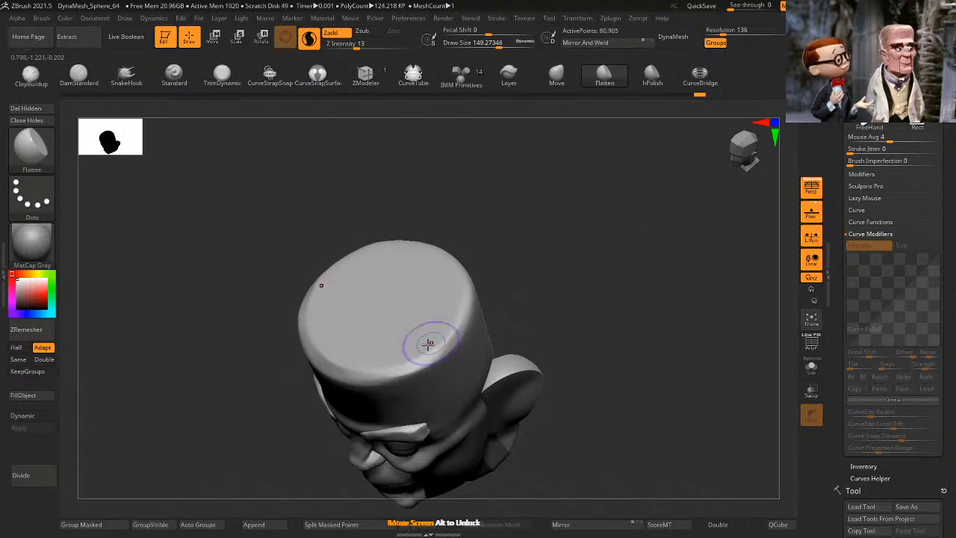
left_click_drag(430, 342, 391, 354)
Step: Continue the flattened bevel around the back rim of the head's top
left_click_drag(591, 229, 448, 241)
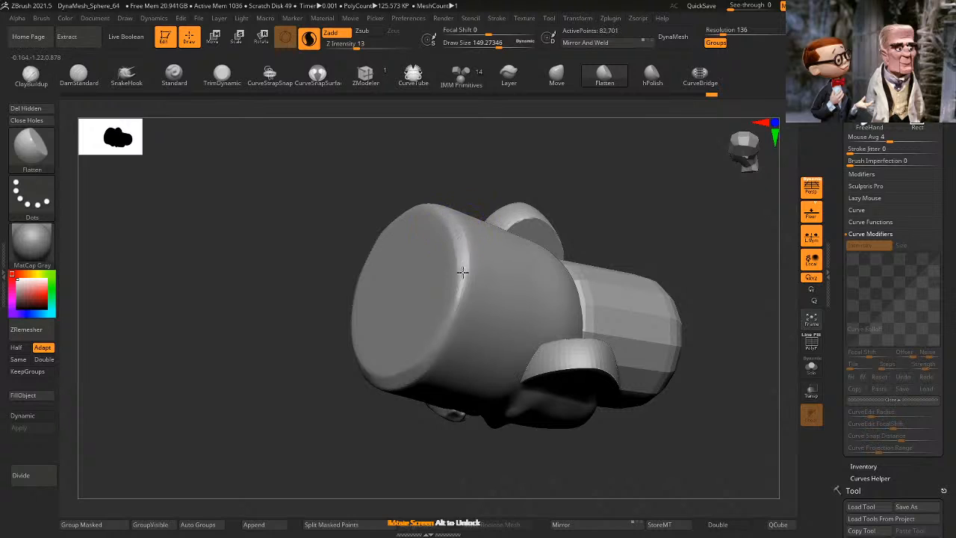
left_click_drag(463, 273, 430, 321)
left_click_drag(385, 403, 635, 112)
left_click_drag(677, 222, 672, 247)
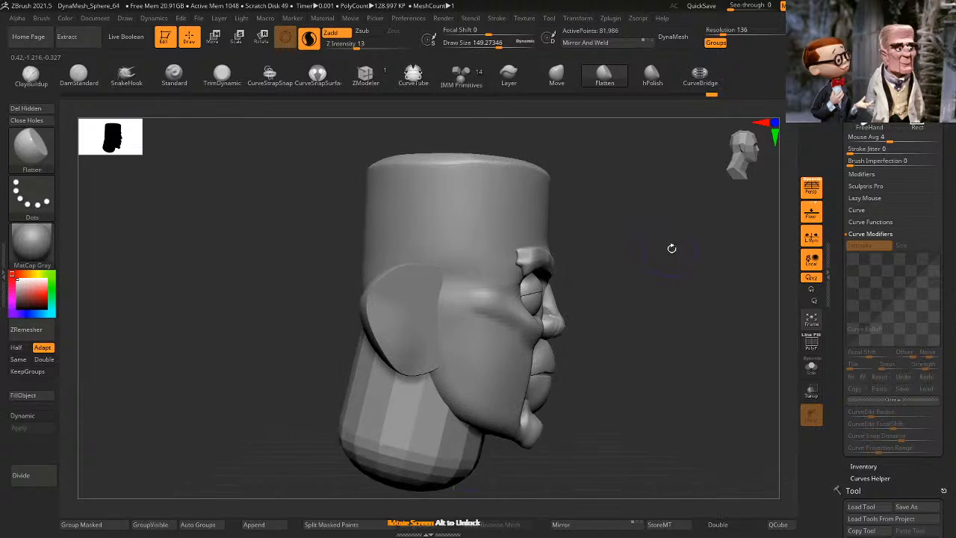
Step: Isolate the ears and mask everything except them, with all pieces shown again
left_click(382, 316, "ctrl+shift")
left_click(646, 236, "ctrl+shift")
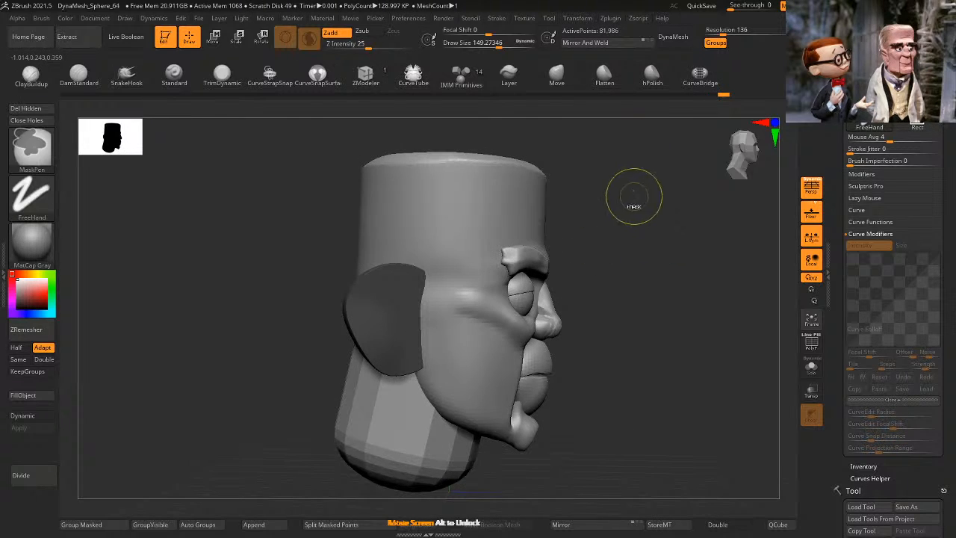
left_click(393, 279, "ctrl+shift")
left_click(649, 211, "ctrl+shift")
key("ctrl+z")
left_click(644, 222, "ctrl")
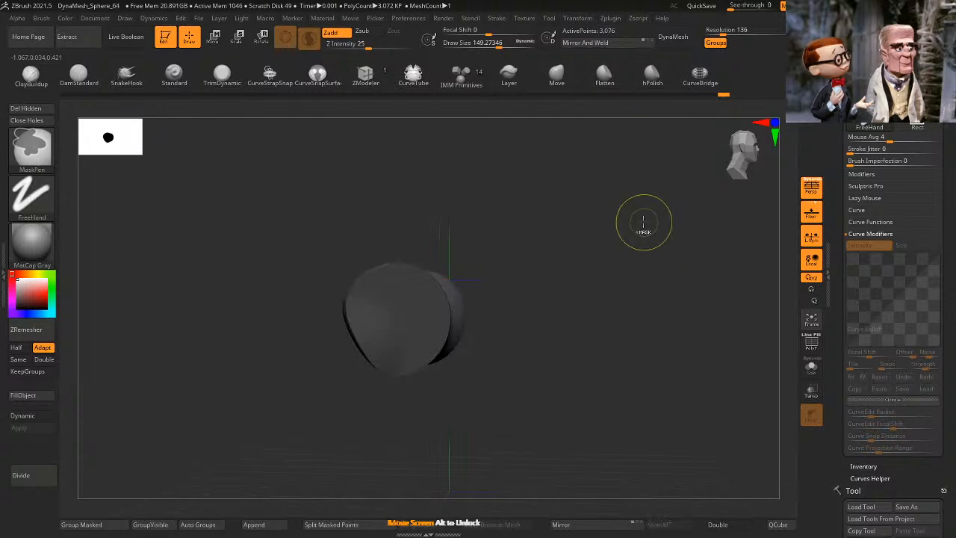
left_click(657, 209, "ctrl+shift")
left_click(661, 203, "ctrl")
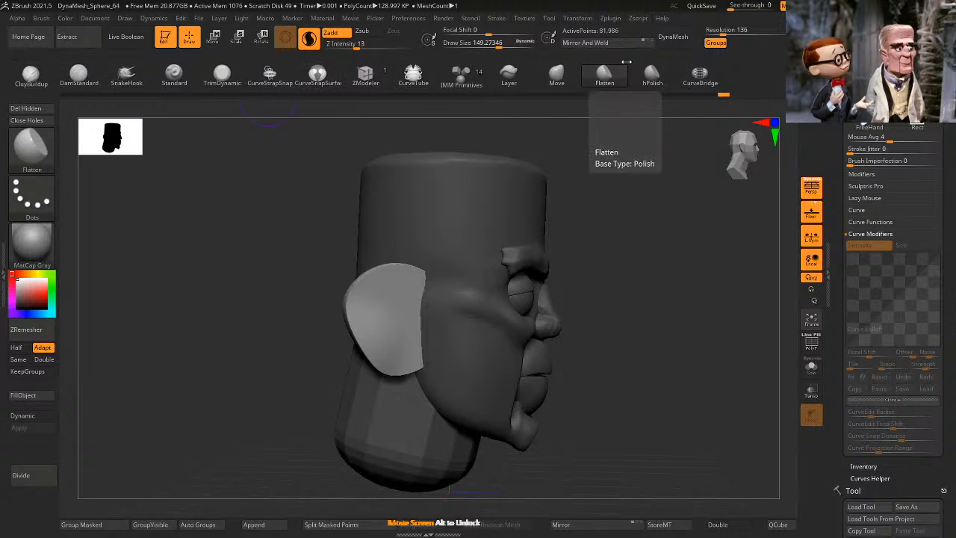
Step: Switch to the ClayBuildup brush with a draw size of about 102 for sculpting the ears
mouse_move(584, 110)
left_mouse_down()
mouse_move(645, 222)
mouse_move(682, 216)
mouse_move(666, 197)
mouse_move(622, 214)
mouse_move(655, 222)
mouse_move(638, 198)
mouse_move(651, 203)
mouse_move(663, 239)
left_mouse_up()
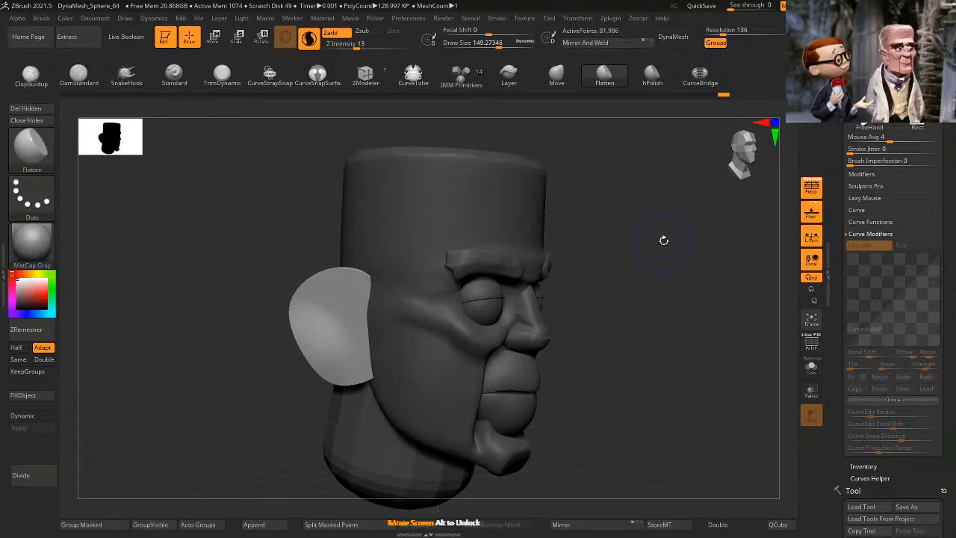
key("ctrl")
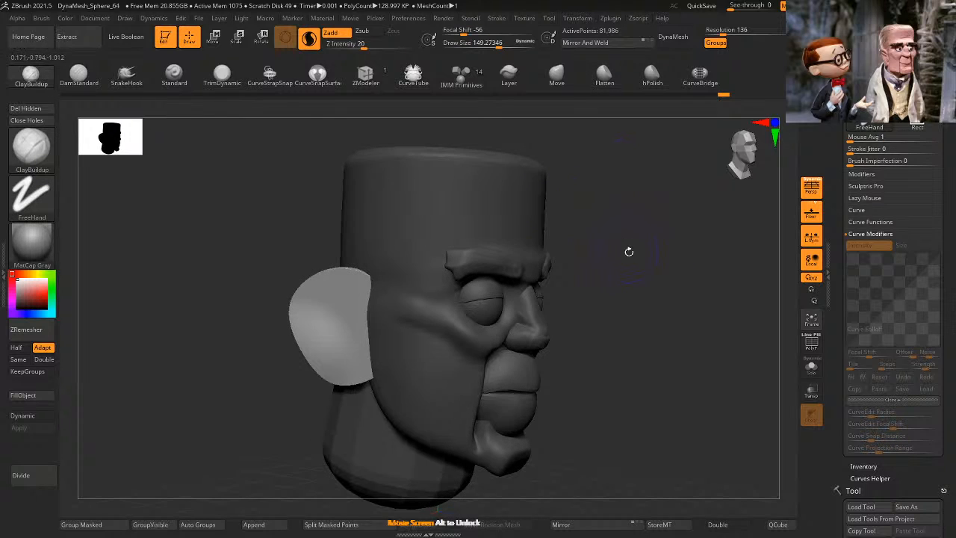
key("space")
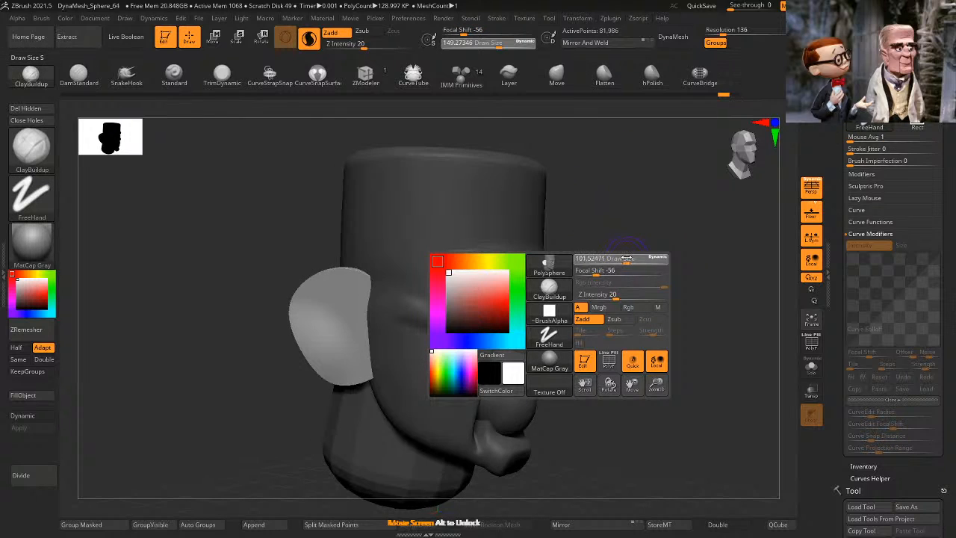
left_click_drag(630, 254, 641, 252)
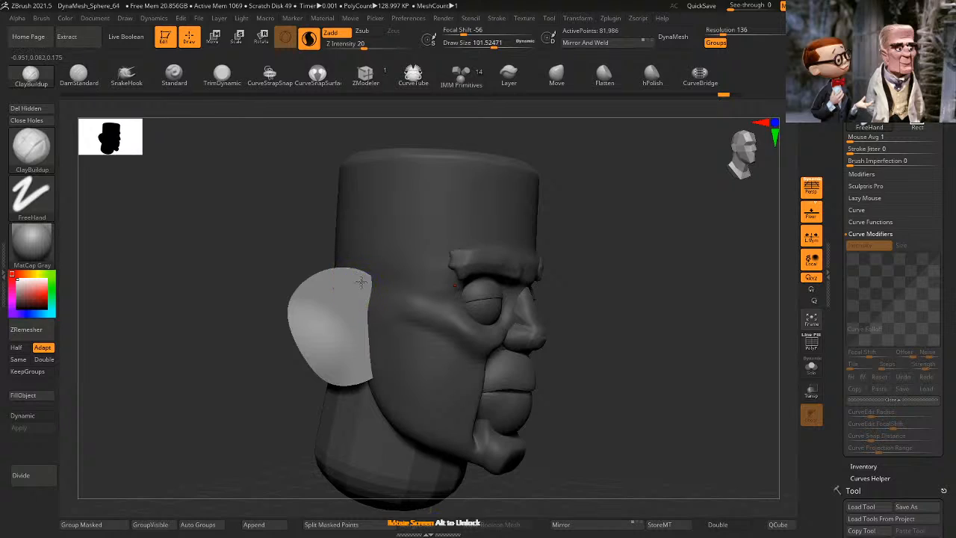
Step: Try to raise the ear's outer rim and inner fold with ClayBuildup strokes, and undo them all
left_click_drag(360, 282, 312, 313)
key("ctrl+z")
left_click_drag(365, 283, 311, 314)
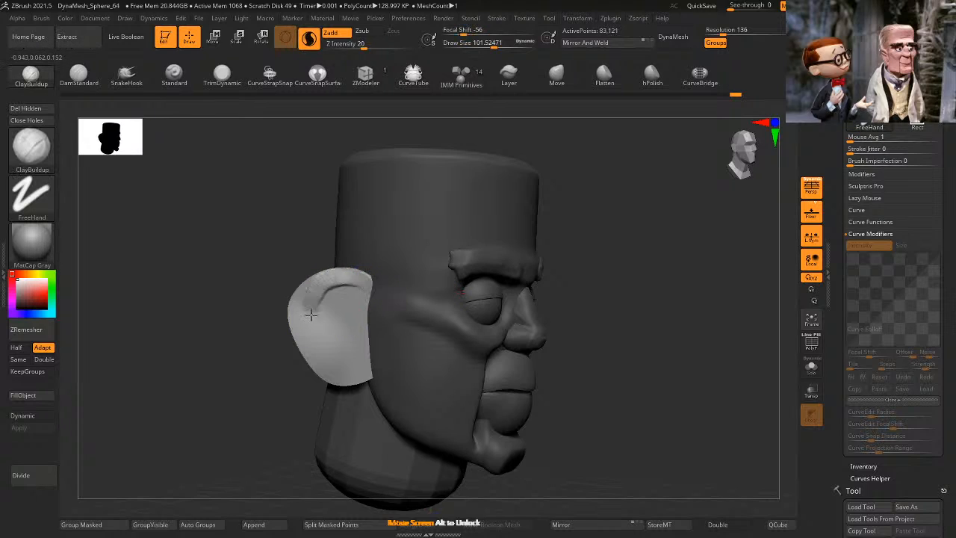
key("ctrl+z")
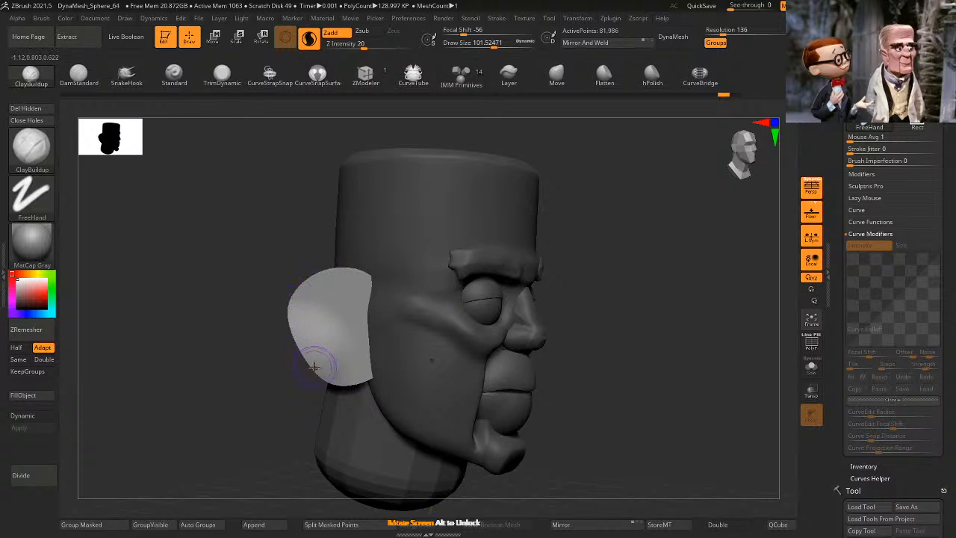
mouse_move(366, 306)
left_mouse_down()
mouse_move(295, 299)
mouse_move(321, 378)
mouse_move(351, 383)
left_mouse_up()
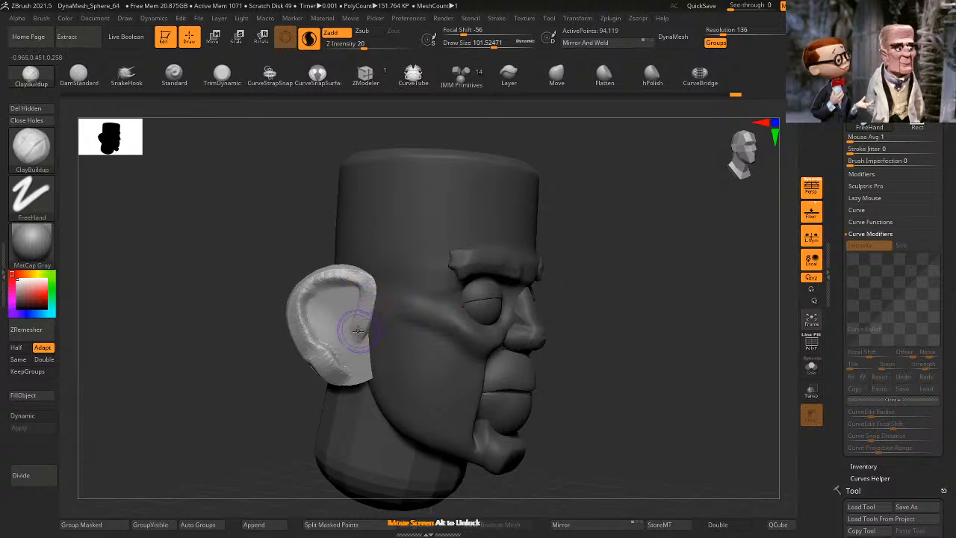
mouse_move(321, 299)
left_mouse_down()
mouse_move(364, 329)
mouse_move(344, 340)
mouse_move(366, 336)
left_mouse_up()
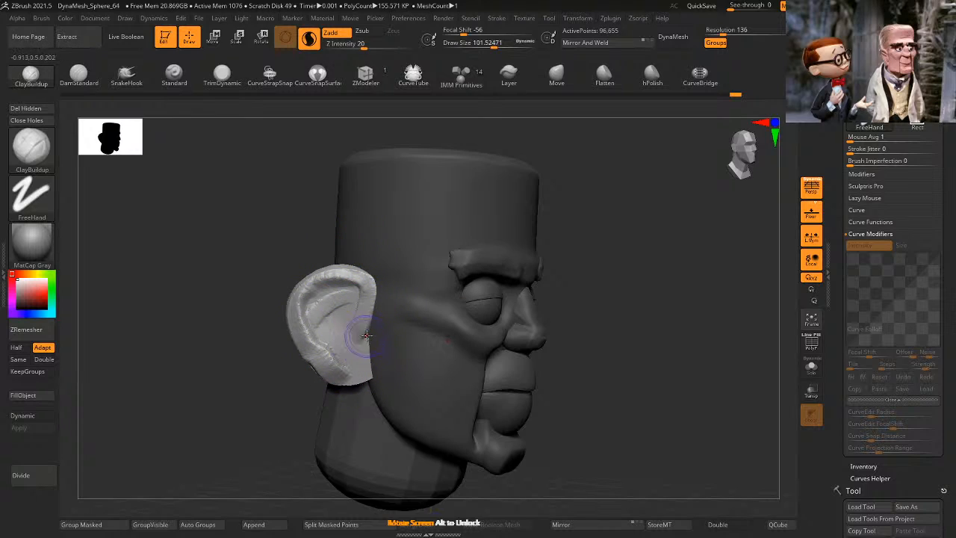
key("ctrl+z")
key("ctrl+z")
key("ctrl+z")
key("ctrl+z")
key("ctrl+z")
key("ctrl+z")
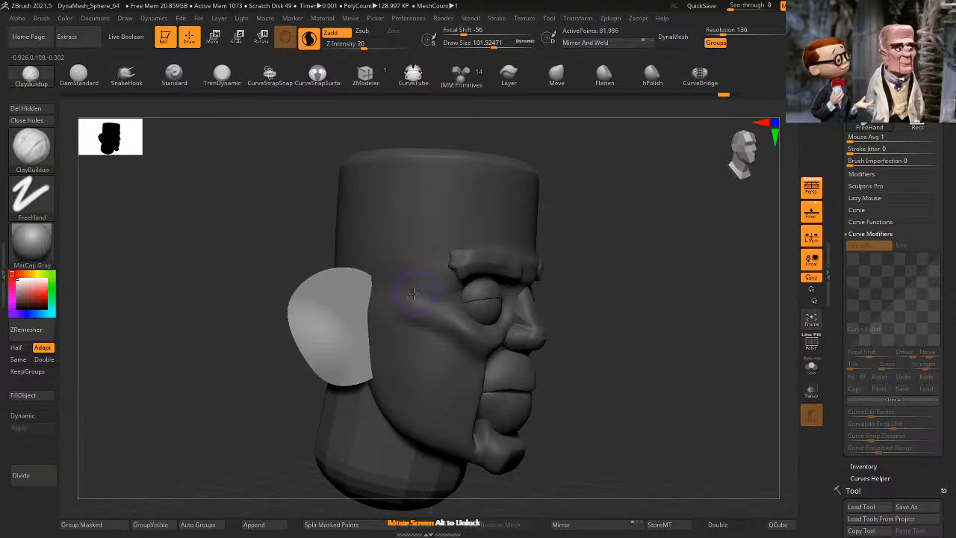
Step: Build up a raised outer rim, front edge and lobe on the ear using ClayBuildup at a draw size of about 90
key("space")
left_click_drag(365, 286, 360, 282)
key("ctrl+z")
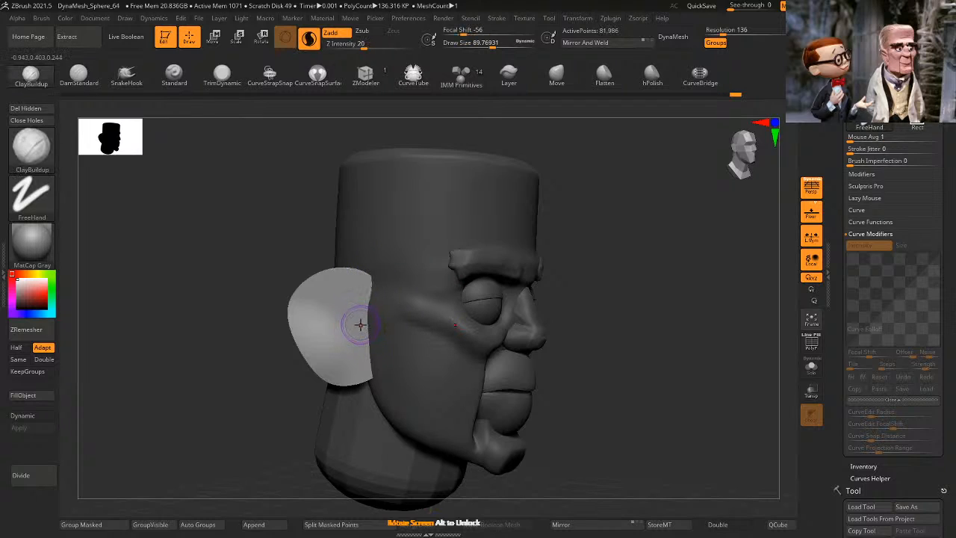
left_click_drag(362, 353, 362, 287)
key("ctrl+z")
mouse_move(356, 325)
left_mouse_down()
mouse_move(361, 279)
mouse_move(312, 289)
mouse_move(299, 315)
mouse_move(321, 372)
mouse_move(337, 348)
mouse_move(336, 379)
mouse_move(345, 381)
mouse_move(345, 372)
left_mouse_up()
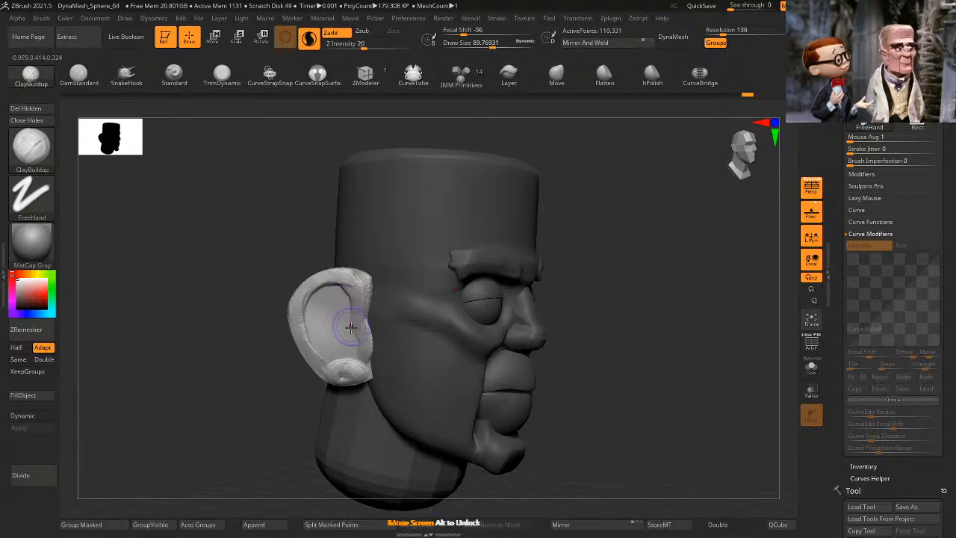
Step: Add ClayBuildup volume to the ear lobe and the lower edge of the inner ear hollow
left_click_drag(345, 362, 345, 354)
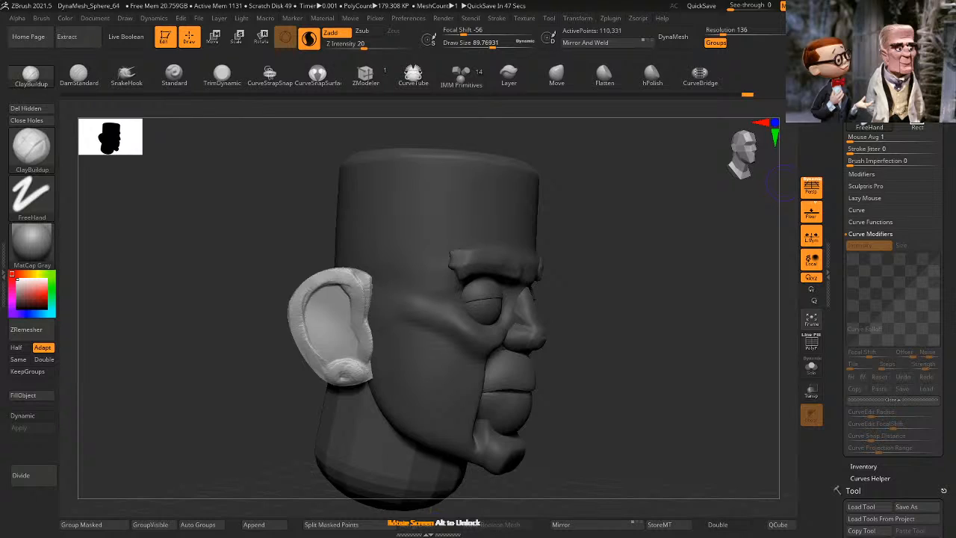
left_click_drag(332, 350, 351, 366)
left_click_drag(580, 314, 599, 303)
mouse_move(331, 366)
left_mouse_down()
mouse_move(352, 363)
mouse_move(341, 372)
mouse_move(337, 365)
mouse_move(341, 377)
left_mouse_up()
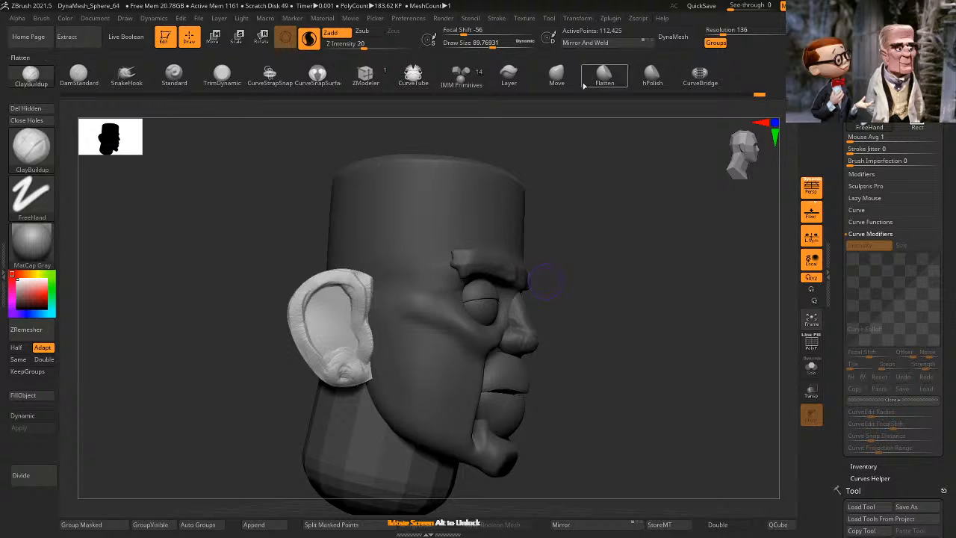
Step: Pull the lobe's front edge back towards the ear with the Move brush at a draw size of about 155
left_click(557, 75)
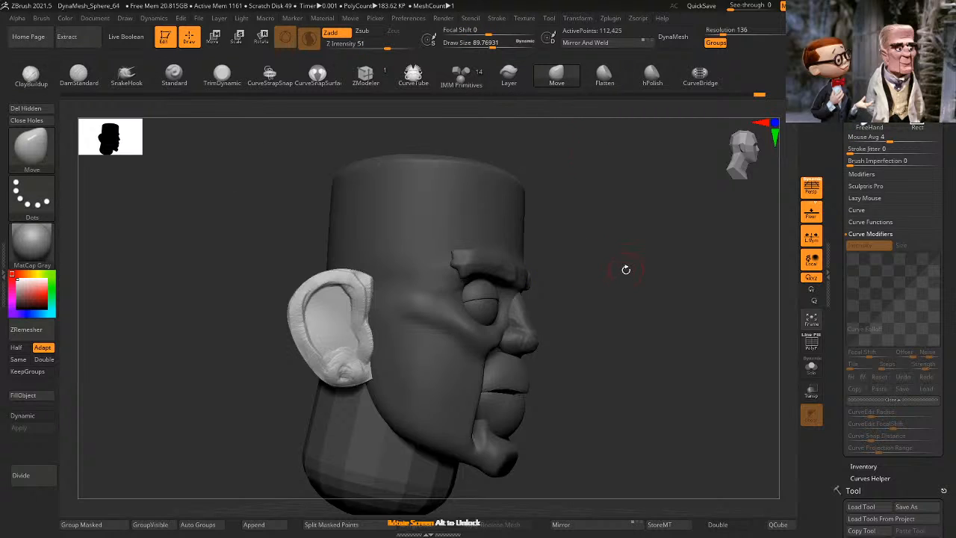
key("space")
left_click_drag(626, 270, 632, 270)
mouse_move(378, 371)
left_mouse_down()
mouse_move(364, 359)
mouse_move(364, 371)
left_mouse_up()
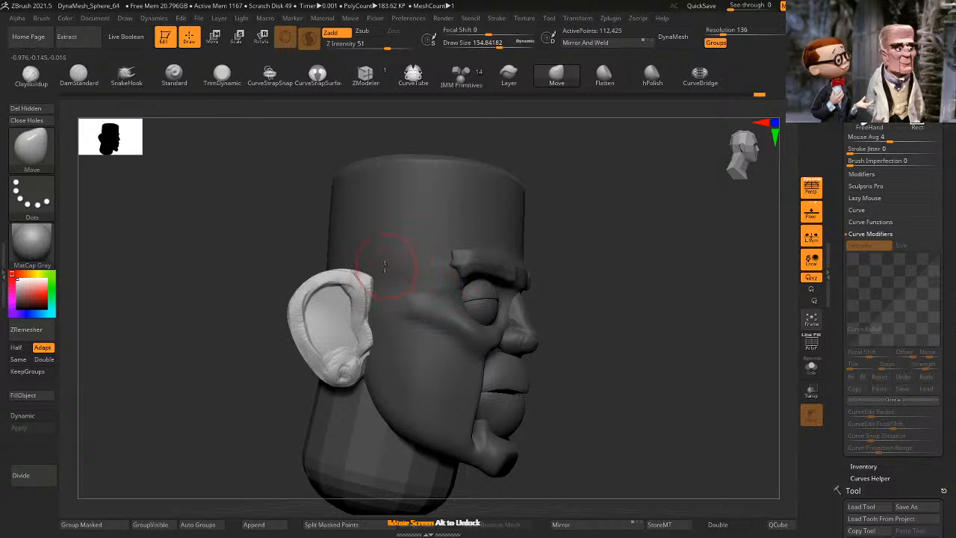
Step: Nudge the ear's upper back rim upward with the Move brush at draw size about 212, and reduce the size to about 133
key("space")
left_click_drag(303, 284, 303, 269)
key("space")
left_click_drag(534, 226, 519, 221)
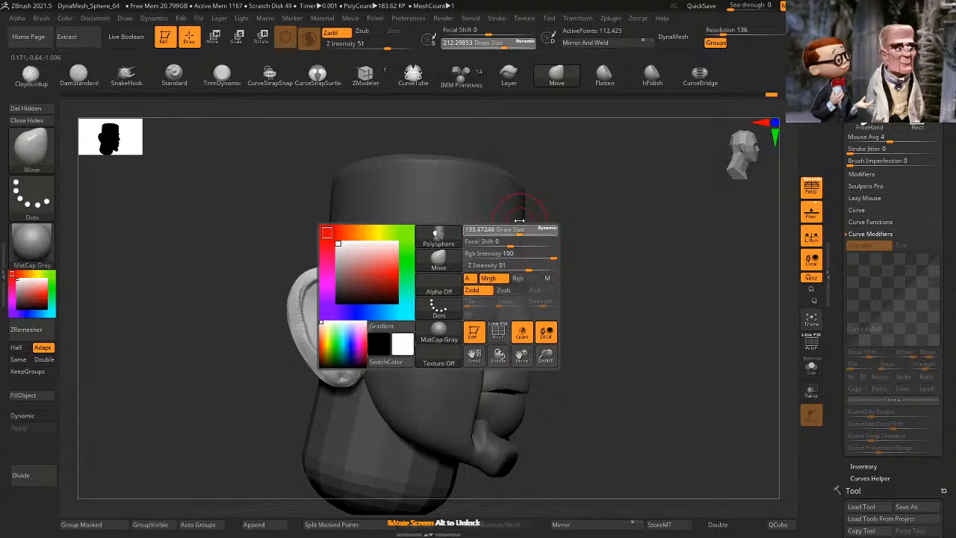
Step: Build up the inner ridge of the ear with the ClayBuildup brush and smooth it
key("b")
key("c")
key("b")
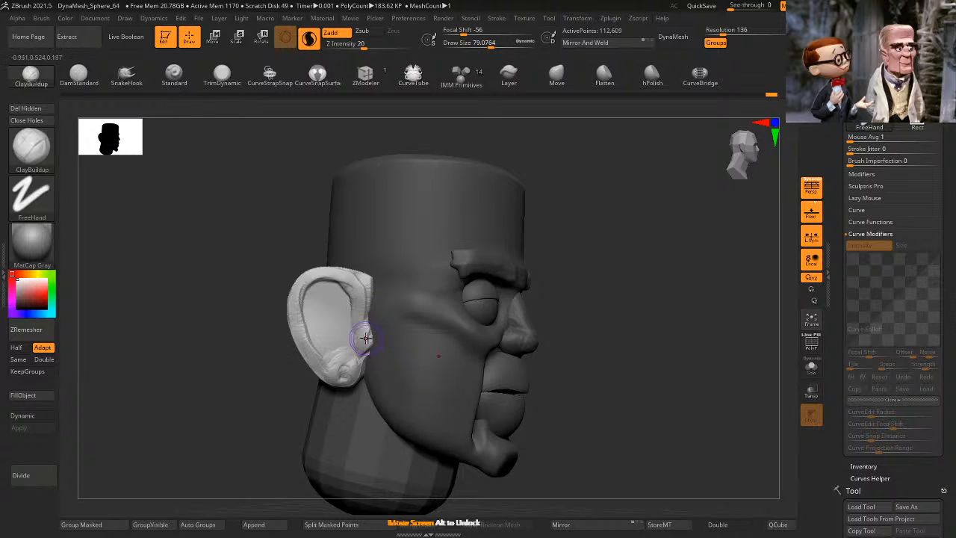
mouse_move(364, 330)
left_mouse_down()
mouse_move(360, 338)
mouse_move(323, 293)
mouse_move(329, 284)
mouse_move(322, 298)
left_mouse_up()
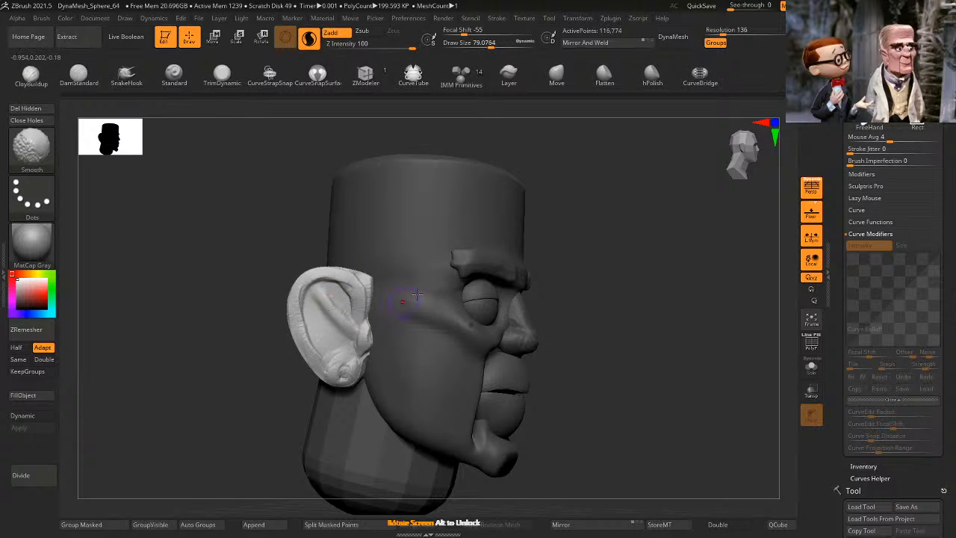
mouse_move(681, 222)
left_mouse_down()
mouse_move(643, 229)
mouse_move(664, 223)
left_mouse_up()
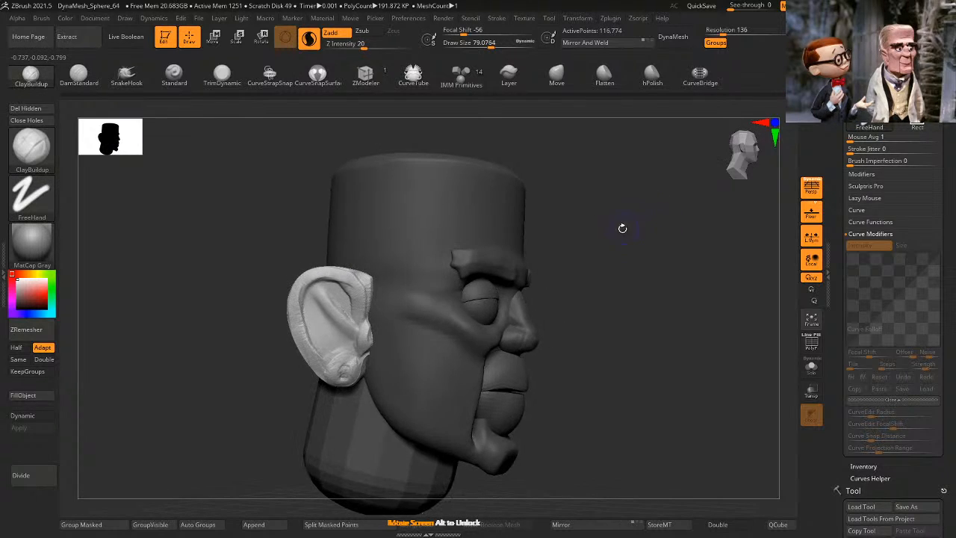
mouse_move(321, 324)
left_mouse_down()
mouse_move(326, 333)
mouse_move(321, 317)
mouse_move(329, 322)
left_mouse_up()
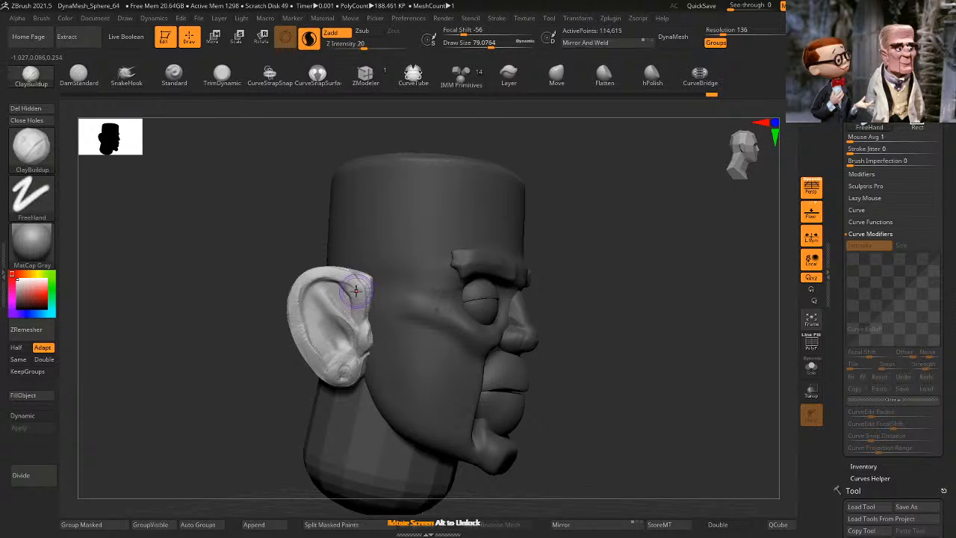
Step: Choose the IMM Primitives brush with its Insert Sphere mesh for adding the body
mouse_move(603, 244)
left_mouse_down()
mouse_move(664, 216)
mouse_move(618, 270)
mouse_move(634, 295)
mouse_move(628, 320)
mouse_move(660, 276)
mouse_move(630, 276)
mouse_move(636, 237)
mouse_move(647, 256)
mouse_move(626, 239)
mouse_move(586, 261)
mouse_move(604, 253)
left_mouse_up()
left_click_drag(604, 252, 598, 213, "alt")
left_click(457, 81)
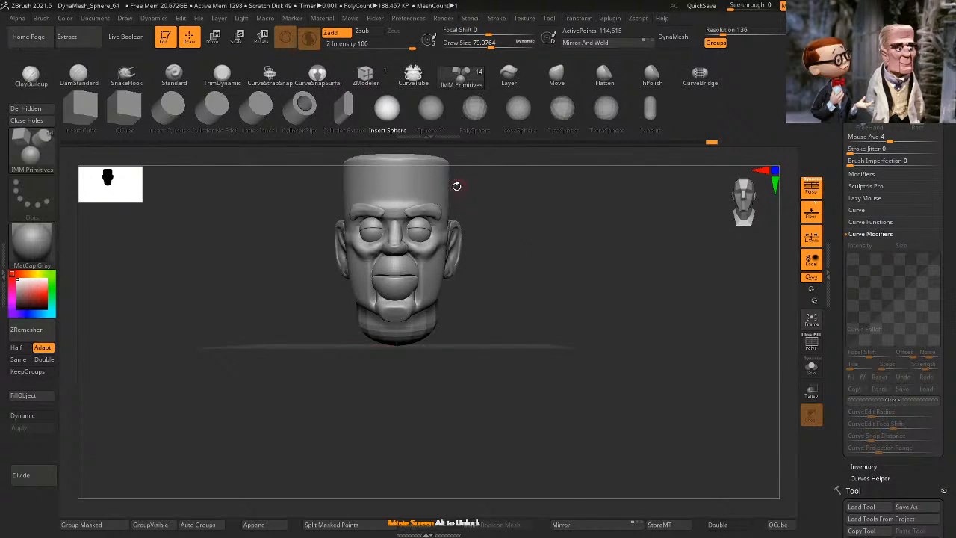
left_click_drag(487, 315, 483, 284)
left_click_drag(404, 320, 423, 337)
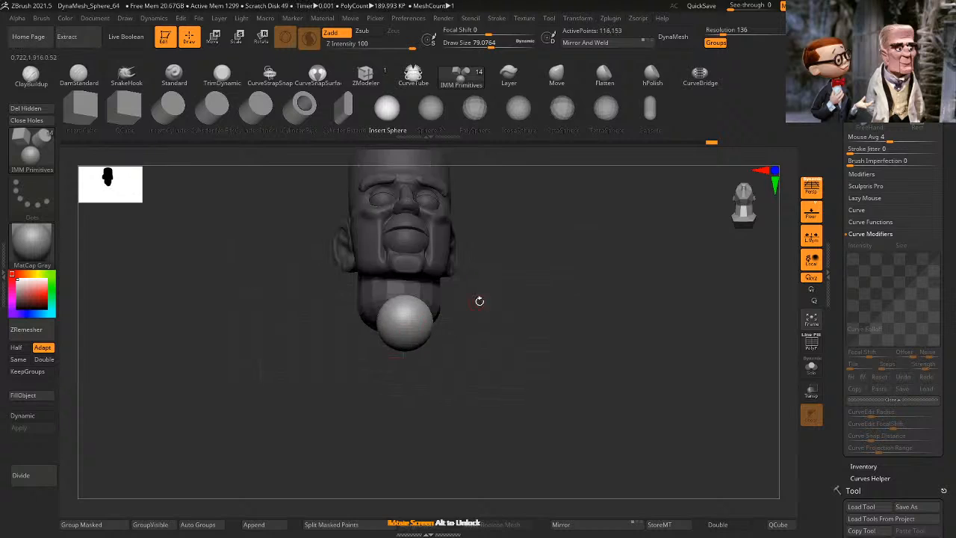
left_click_drag(479, 302, 532, 305, "shift")
key("ctrl+z")
Step: Insert a large sphere at the base of the neck and move it into place under the head
left_click_drag(463, 324, 520, 324, "shift")
mouse_move(402, 291)
left_mouse_down()
mouse_move(463, 338)
mouse_move(454, 314)
left_mouse_up()
left_click(214, 37)
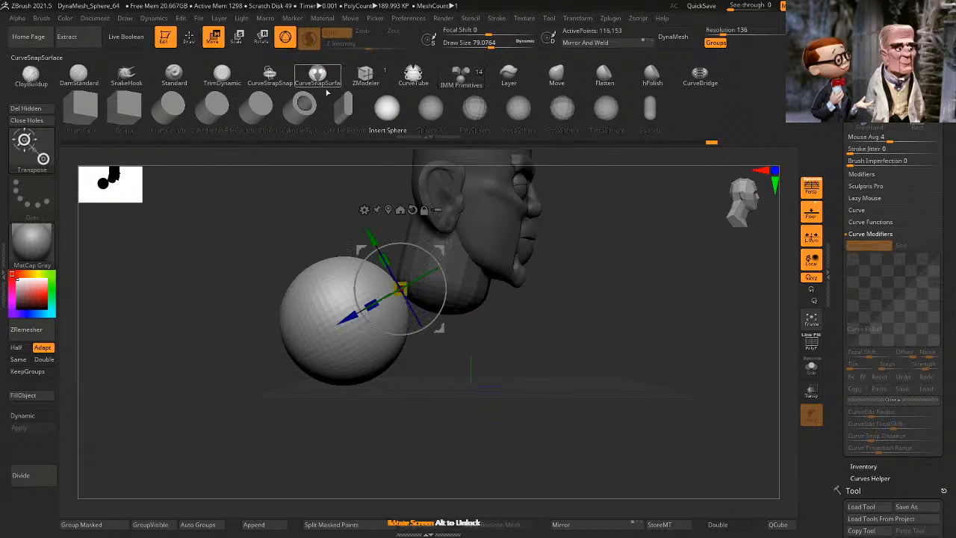
left_click_drag(449, 249, 571, 265)
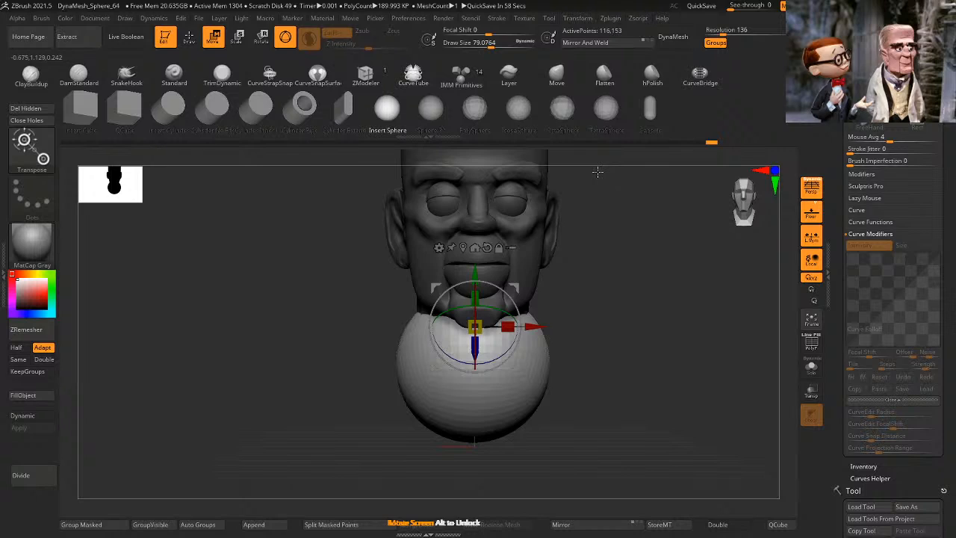
left_click_drag(598, 172, 633, 300)
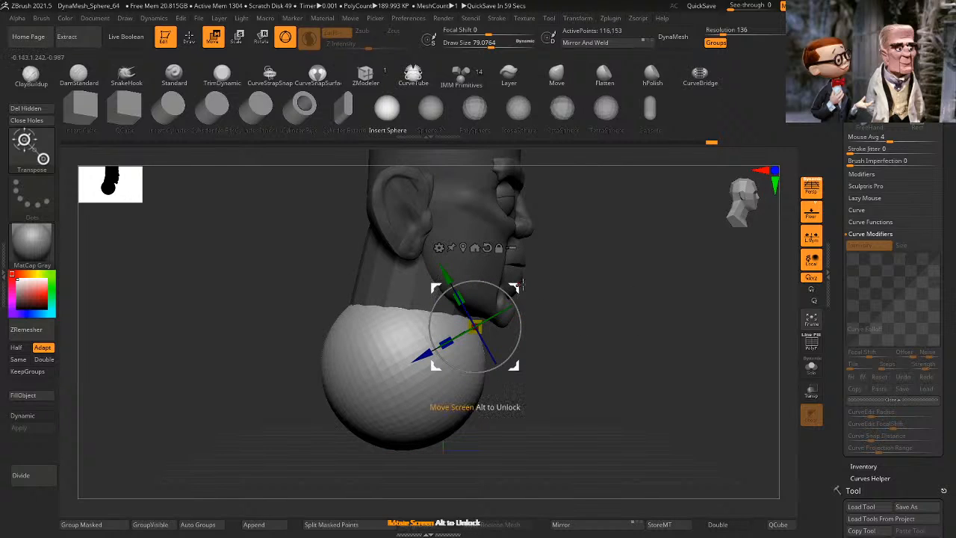
left_click_drag(514, 289, 498, 279)
left_click_drag(591, 271, 558, 288, "shift")
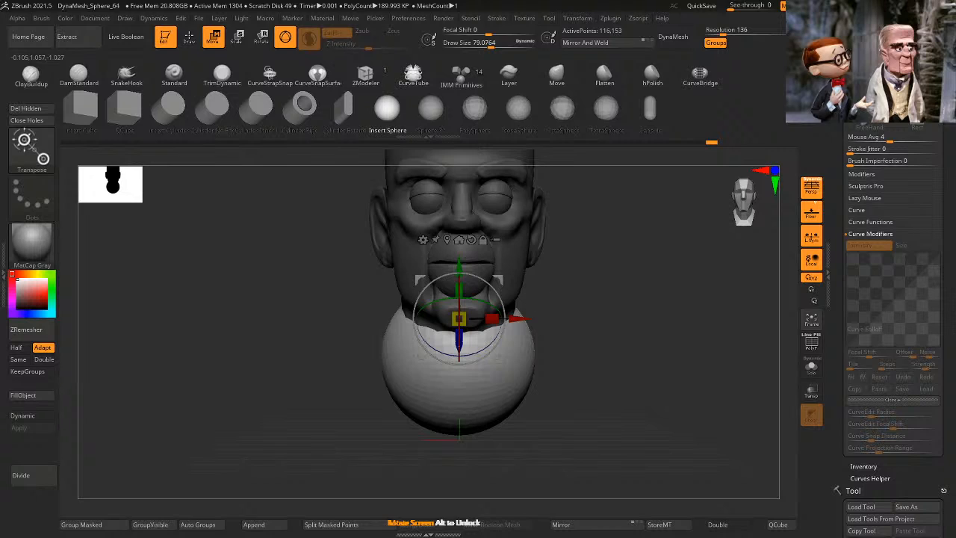
key("q")
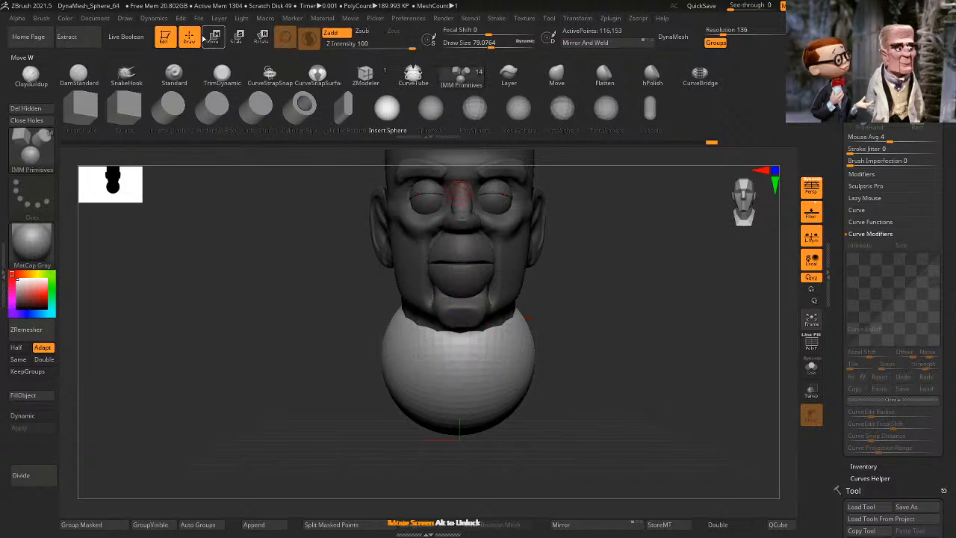
Step: Stretch the sphere downward into an elongated torso using the Move brush with a draw size of about 733
left_click(541, 80)
left_click_drag(608, 187, 527, 268, "alt")
key("space")
left_click_drag(600, 203, 638, 203)
left_click_drag(561, 209, 637, 215)
mouse_move(425, 361)
left_mouse_down()
mouse_move(440, 453)
mouse_move(452, 456)
left_mouse_up()
left_click_drag(398, 332, 388, 356)
left_click_drag(575, 329, 509, 323)
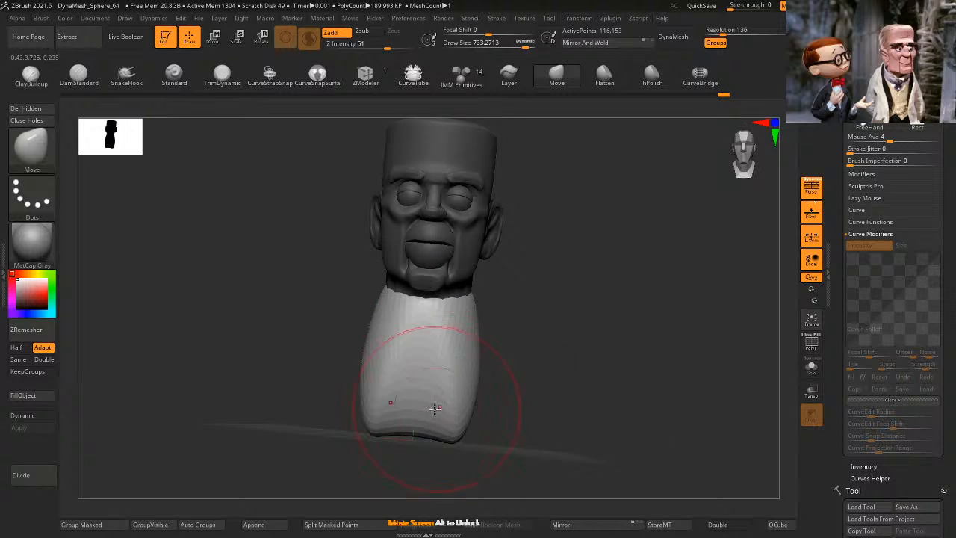
Step: Reshape the lower end of the torso and smooth its front and back surfaces
left_click_drag(436, 405, 428, 421)
left_click_drag(515, 381, 554, 379)
left_click_drag(433, 361, 436, 340, "shift")
left_click_drag(459, 364, 504, 366)
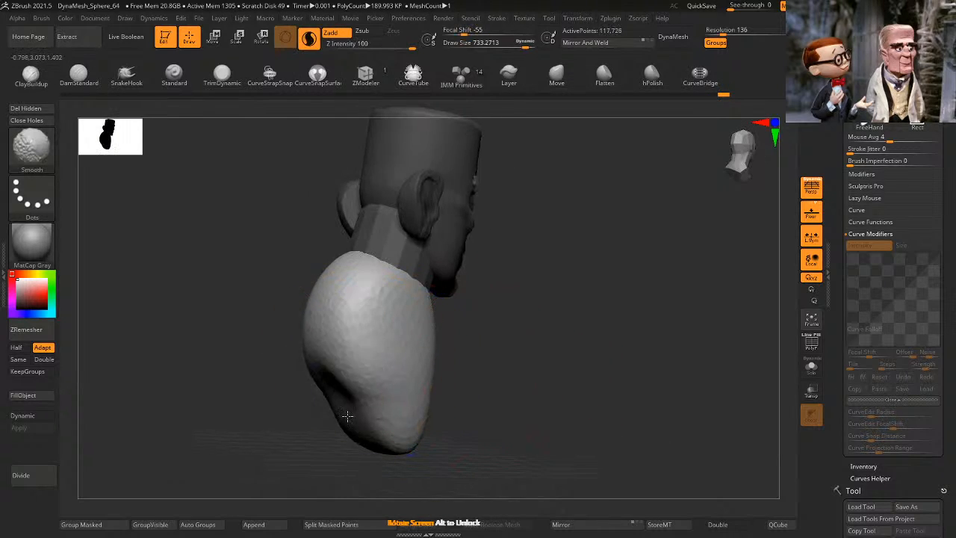
left_click_drag(348, 417, 354, 374, "shift")
mouse_move(551, 359)
left_mouse_down()
mouse_move(506, 356)
mouse_move(504, 338)
mouse_move(431, 376)
left_mouse_up()
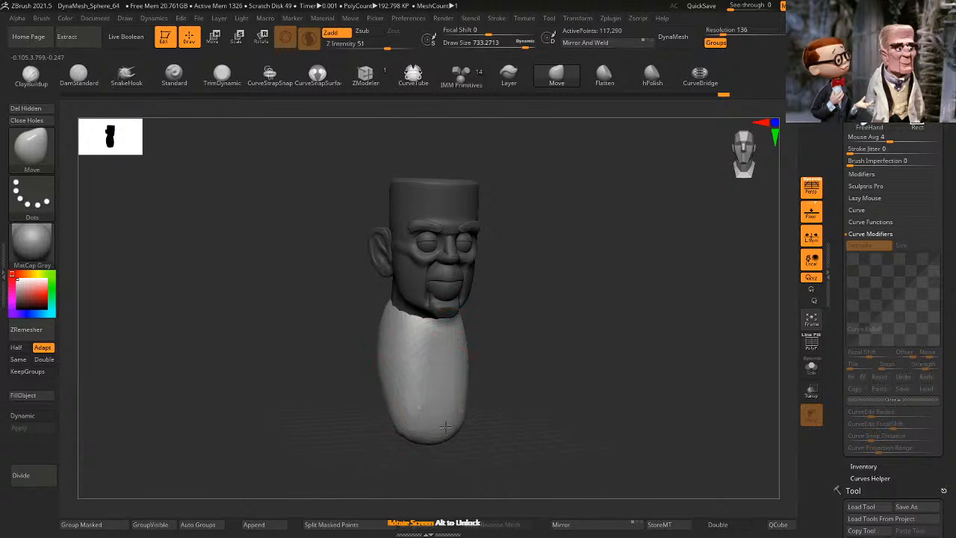
Step: Pull the torso's lower back outward with the Move brush to give the body a fuller shape
left_click_drag(506, 376, 482, 383)
left_click_drag(389, 413, 369, 417)
left_click_drag(477, 380, 508, 378)
left_click_drag(332, 396, 317, 405)
left_click_drag(482, 365, 433, 357)
mouse_move(500, 348)
left_mouse_down()
mouse_move(525, 337)
mouse_move(479, 336)
mouse_move(435, 372)
left_mouse_up()
mouse_move(475, 339)
left_mouse_down()
mouse_move(461, 279)
mouse_move(396, 306)
left_mouse_up()
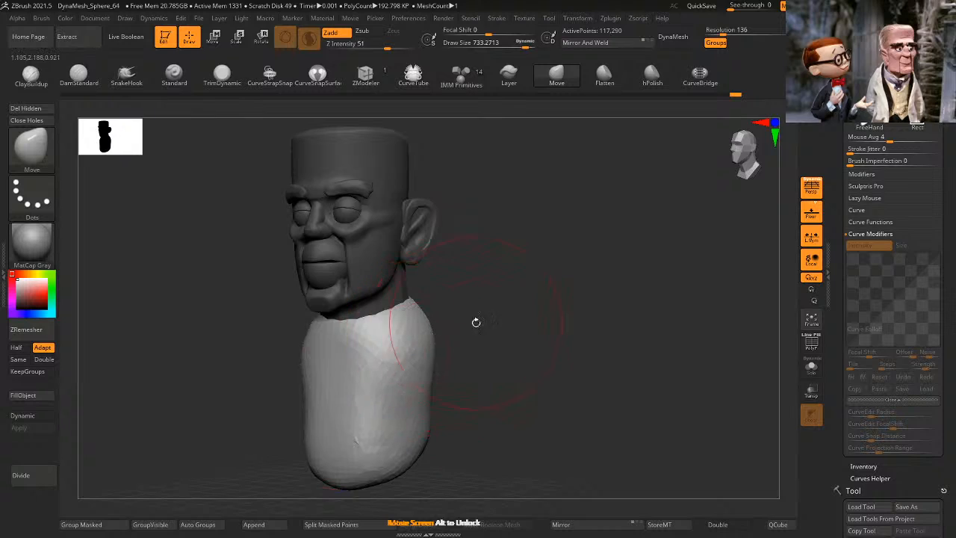
Step: Pull the lower back corner of the torso to square off its base in profile
mouse_move(478, 325)
left_mouse_down()
mouse_move(499, 314)
mouse_move(491, 314)
left_mouse_up()
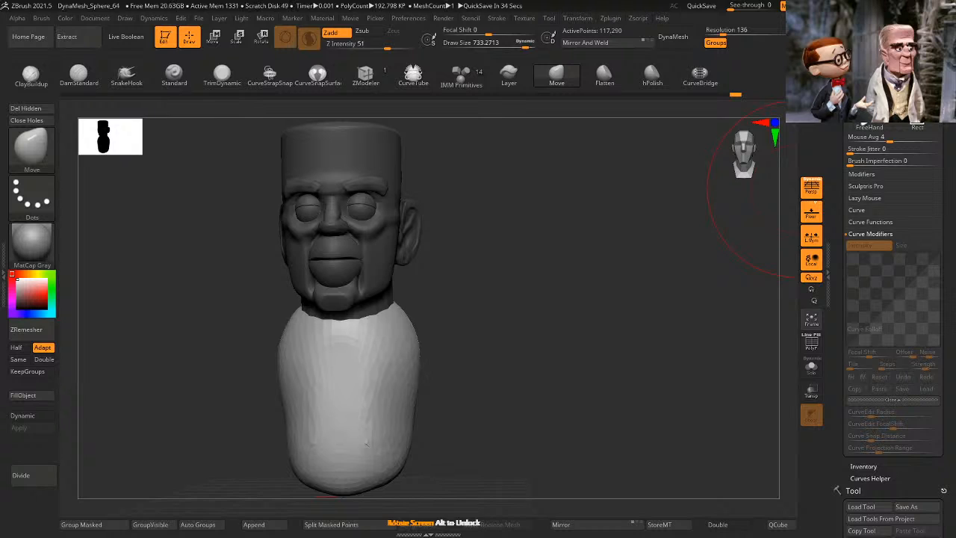
left_click_drag(657, 276, 632, 286)
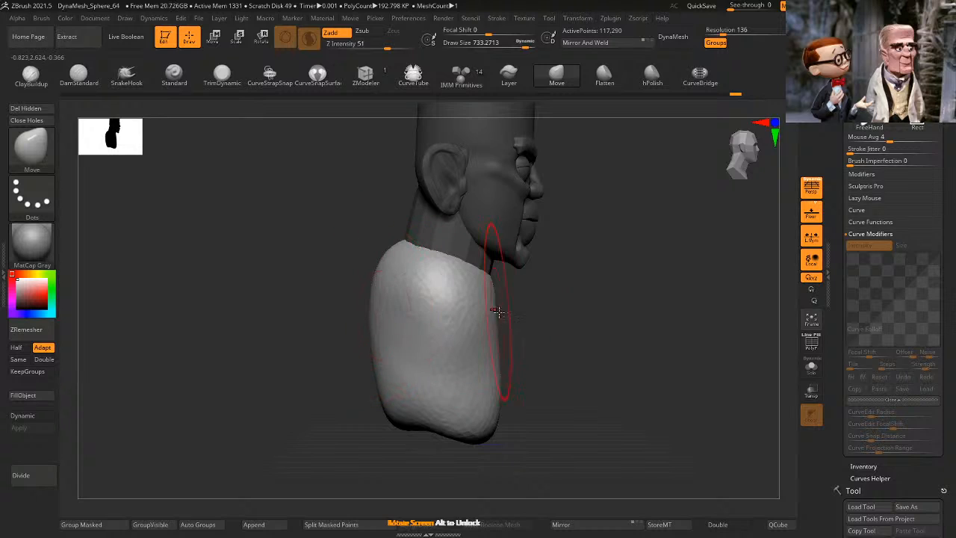
left_click_drag(465, 387, 365, 431)
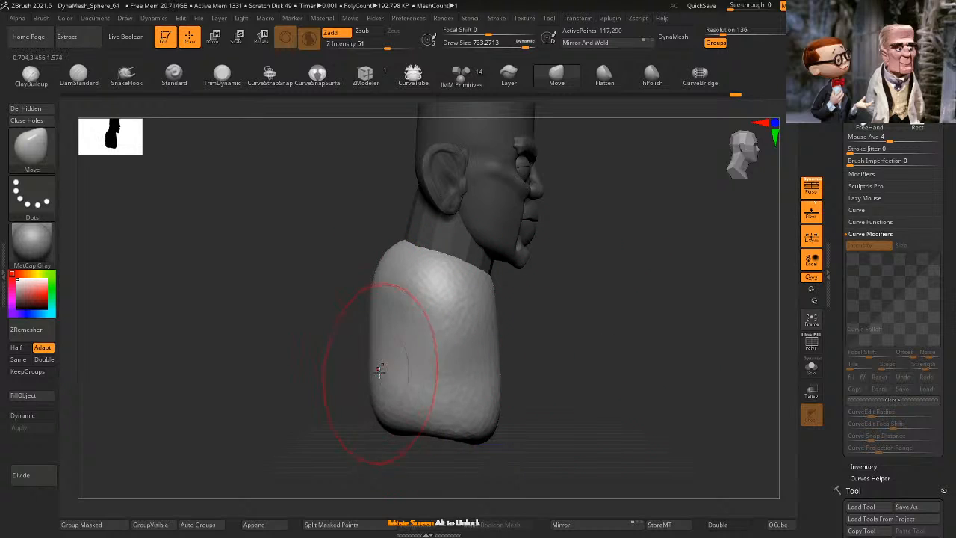
mouse_move(557, 360)
left_mouse_down("shift")
mouse_move(514, 366)
mouse_move(517, 409)
mouse_move(510, 401)
mouse_move(587, 320)
mouse_move(591, 348)
mouse_move(615, 352)
mouse_move(593, 341)
mouse_move(604, 324)
left_mouse_up("shift")
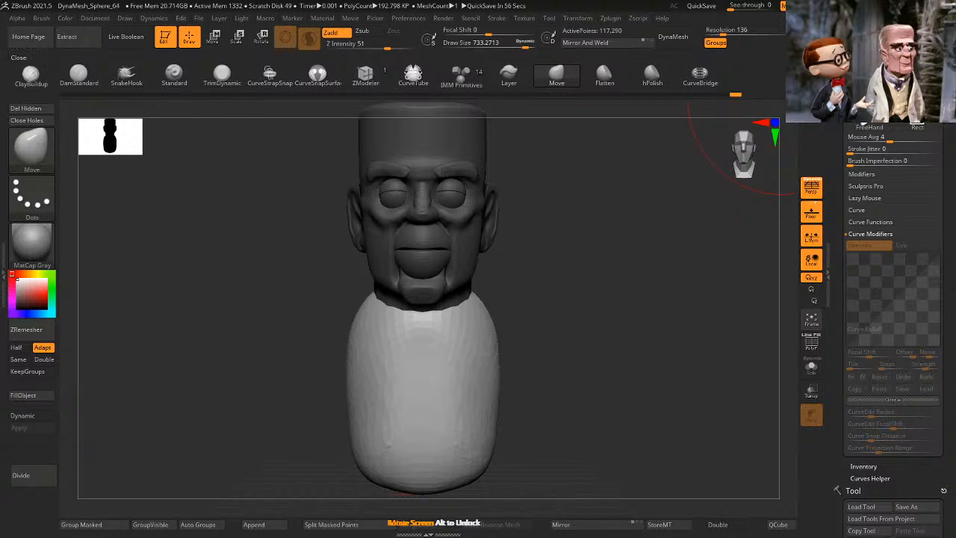
mouse_move(599, 385)
left_mouse_down("alt")
mouse_move(594, 345)
mouse_move(604, 384)
mouse_move(576, 380)
mouse_move(582, 391)
left_mouse_up("alt")
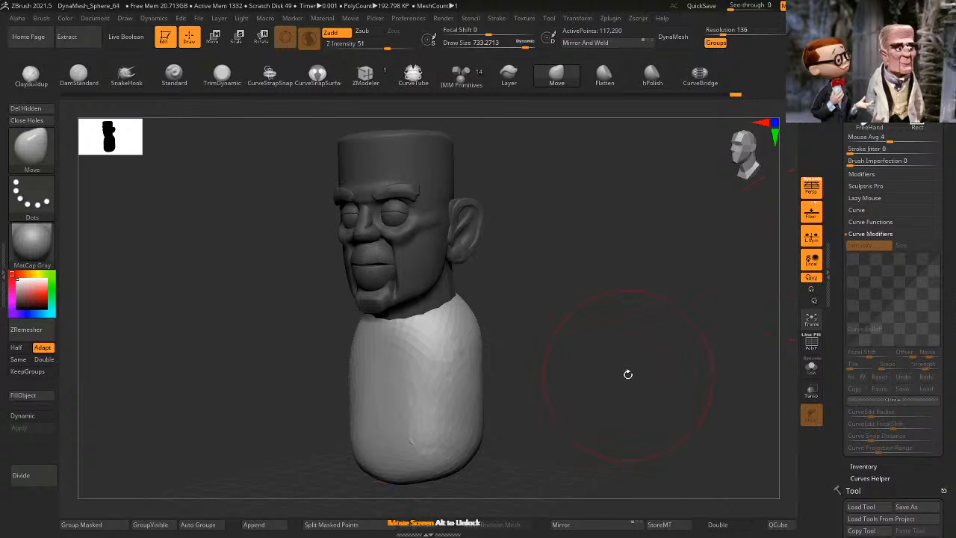
left_click_drag(609, 376, 607, 344, "shift")
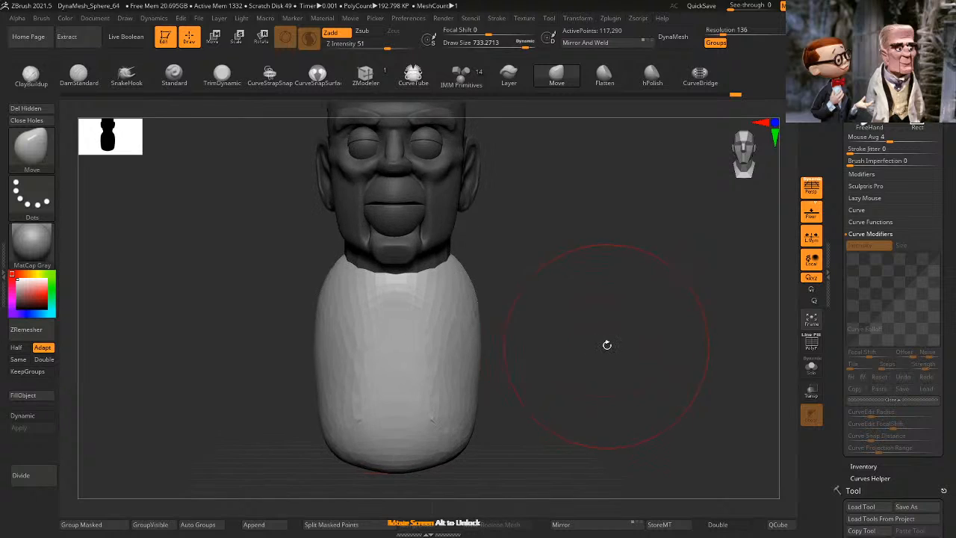
Step: Set the Move brush's draw size to about 496 and refine the torso's silhouette
key("space")
left_click_drag(621, 317, 442, 349)
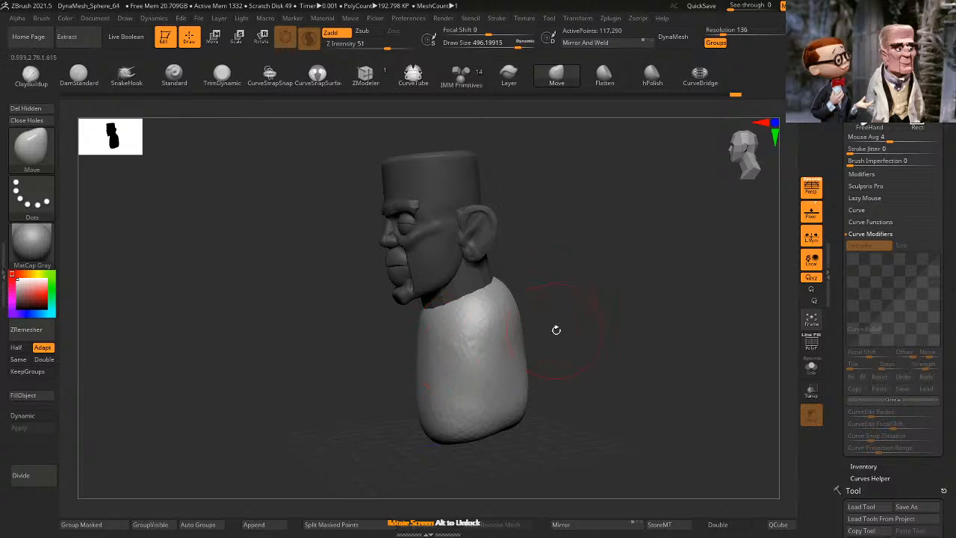
mouse_move(556, 330)
left_mouse_down()
mouse_move(603, 331)
mouse_move(444, 342)
mouse_move(559, 342)
left_mouse_up()
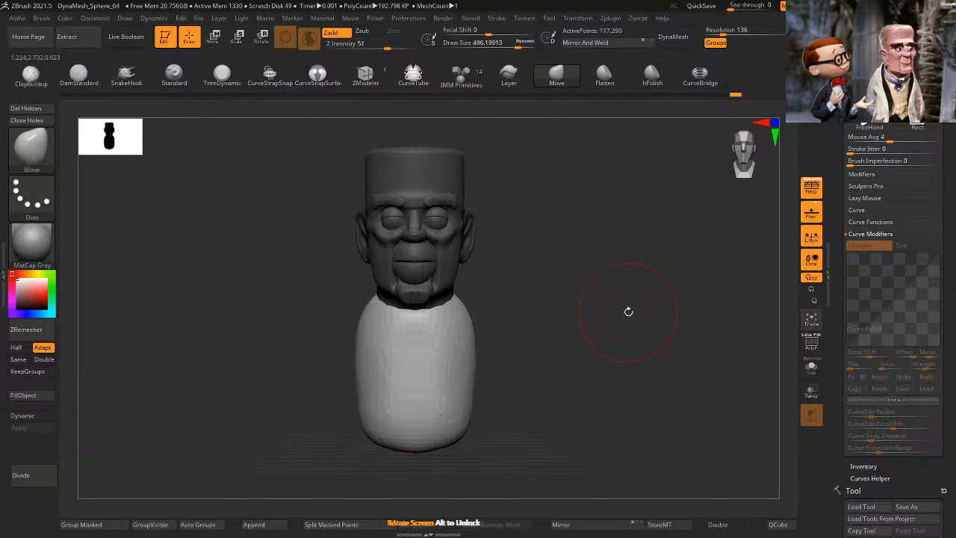
left_click_drag(629, 311, 543, 343)
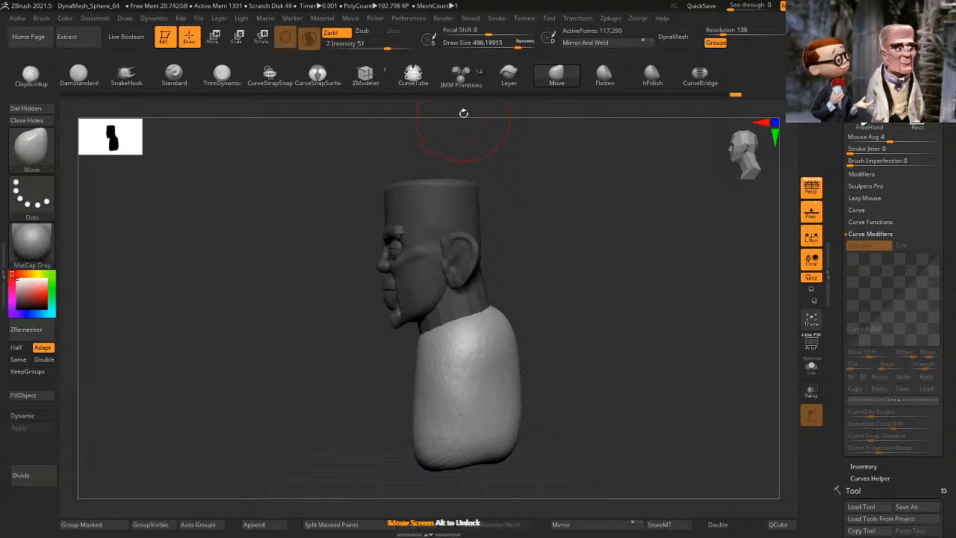
left_click_drag(571, 213, 609, 263)
left_click_drag(609, 263, 525, 271)
Step: Clear the mask on the whole figure and isolate the neck piece by hiding the head and torso
left_click_drag(539, 257, 551, 271, "ctrl")
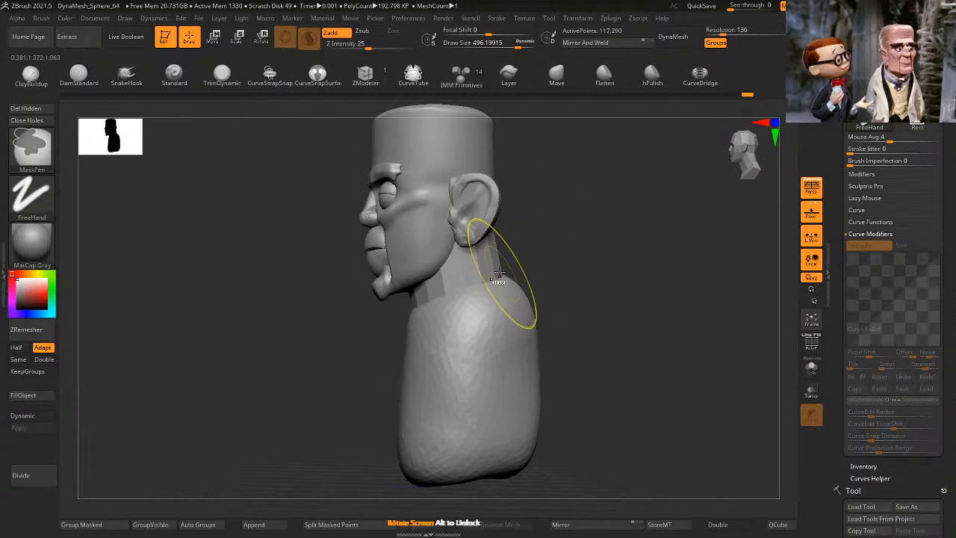
left_click(443, 260, "ctrl+shift")
left_click(571, 237, "ctrl")
left_click(590, 233, "ctrl")
left_click(529, 262, "ctrl+shift")
left_click(493, 287, "ctrl+shift")
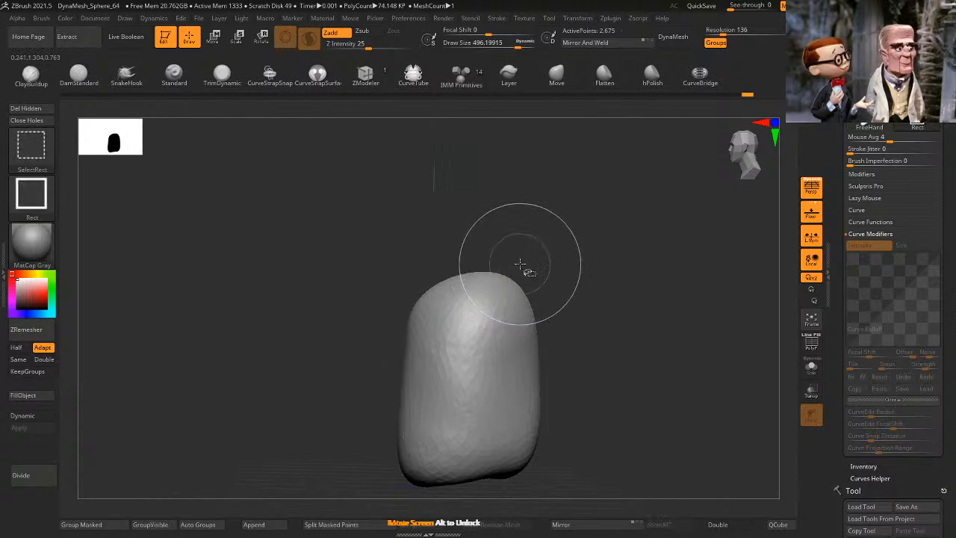
left_click(515, 262, "ctrl+shift")
left_click(521, 258, "ctrl+shift")
left_click(486, 256, "ctrl+shift")
left_click(491, 265, "ctrl+shift")
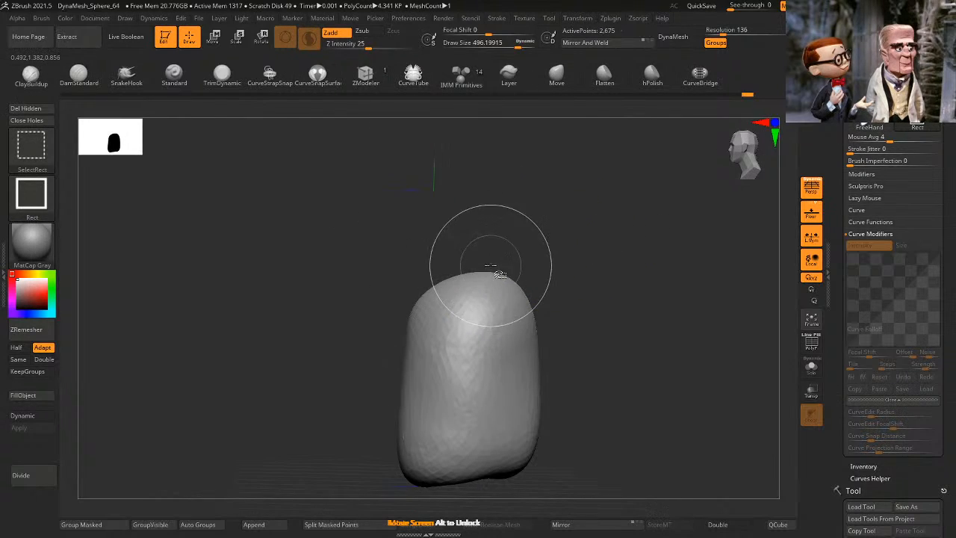
left_click(486, 279, "ctrl+shift")
left_click(497, 280, "ctrl+shift")
left_click_drag(574, 257, 604, 299, "ctrl+shift")
left_click(527, 349, "ctrl+shift")
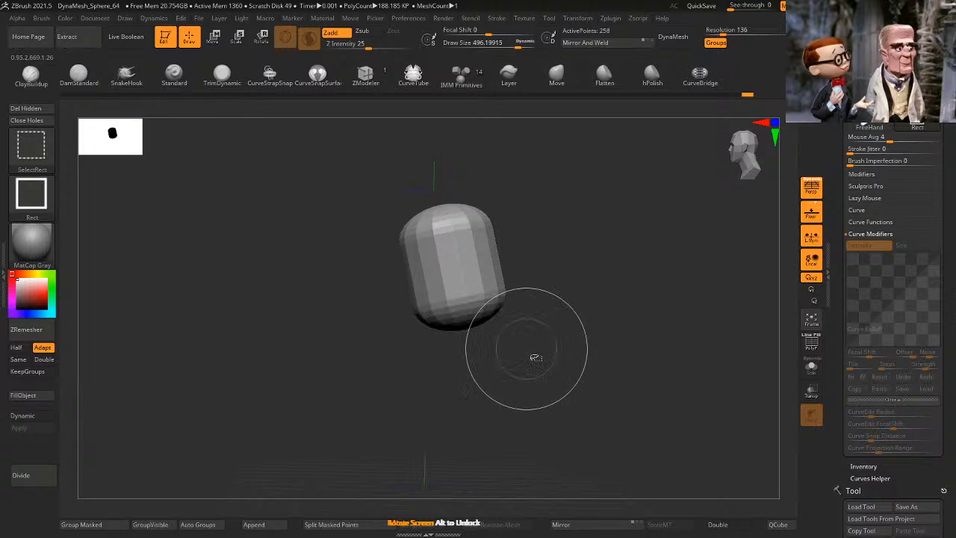
Step: Smooth the isolated neck piece all around, including its ends, and unhide the rest of the figure
mouse_move(463, 229)
left_mouse_down("shift")
mouse_move(472, 319)
mouse_move(444, 331)
left_mouse_up("shift")
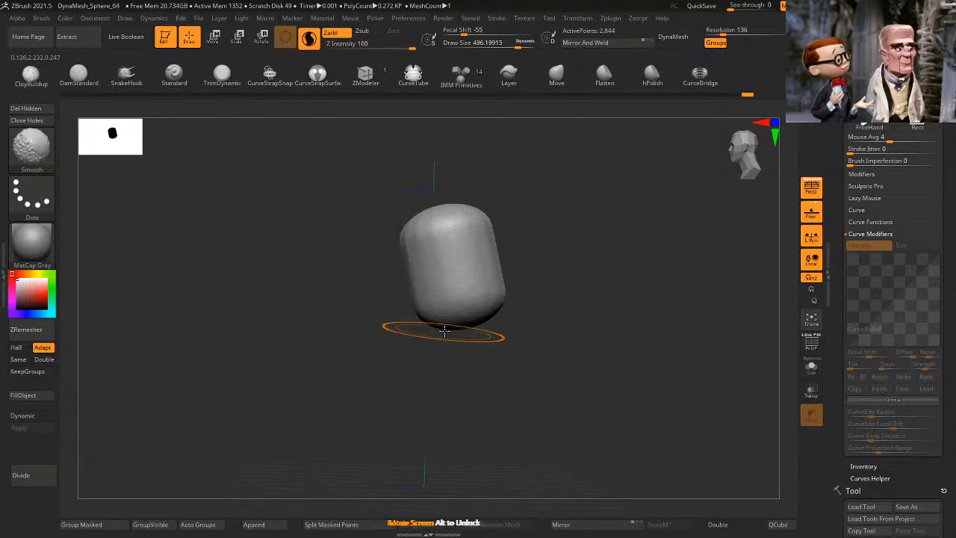
right_click_drag(490, 277, 450, 245)
left_click_drag(450, 245, 378, 217, "shift")
right_click_drag(379, 217, 478, 221)
mouse_move(486, 220)
left_mouse_down("shift")
mouse_move(467, 217)
mouse_move(427, 322)
left_mouse_up("shift")
right_click_drag(523, 303, 615, 291)
left_click(616, 295, "ctrl+shift")
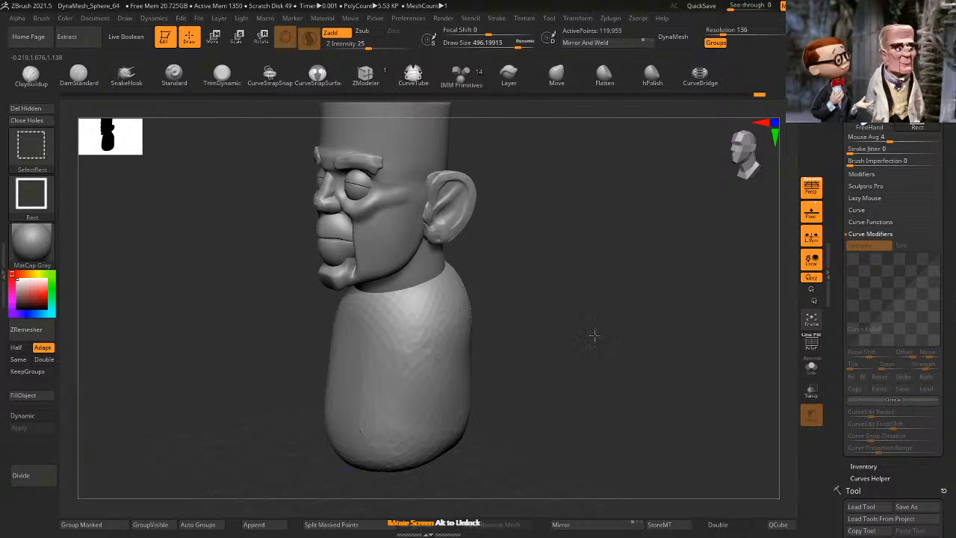
Step: Mask the head and torso so that only the neck piece stays editable
mouse_move(594, 336)
right_mouse_down("shift")
mouse_move(609, 336)
mouse_move(624, 316)
mouse_move(571, 318)
mouse_move(517, 302)
right_mouse_up("shift")
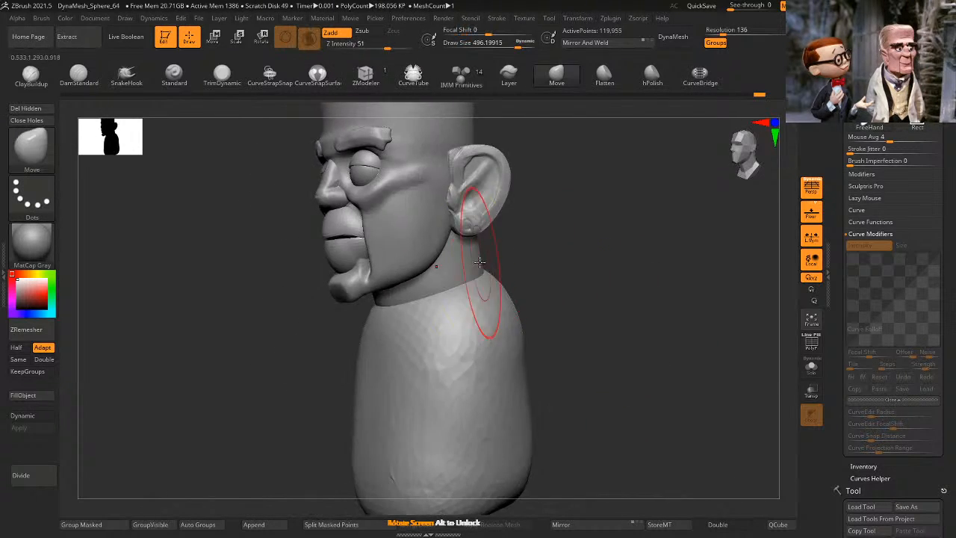
left_click(464, 271, "ctrl+shift")
left_click(546, 259, "ctrl")
left_click(578, 265, "ctrl+shift")
left_click(577, 253, "ctrl")
Step: Center and reorient the transform gizmo on the neck, scale the neck up by about 1.09, and return to Draw mode
left_click(214, 37)
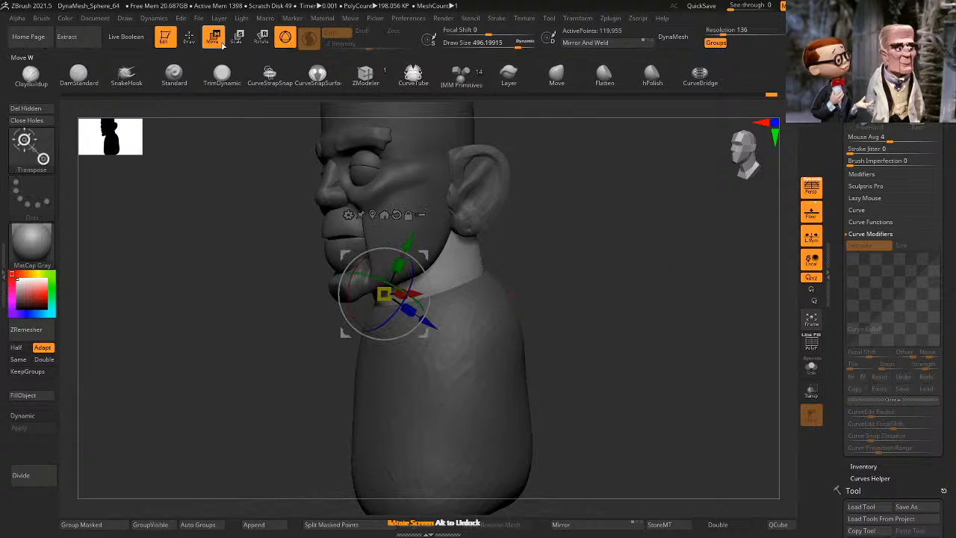
right_click_drag(440, 267, 409, 262)
left_click(376, 211)
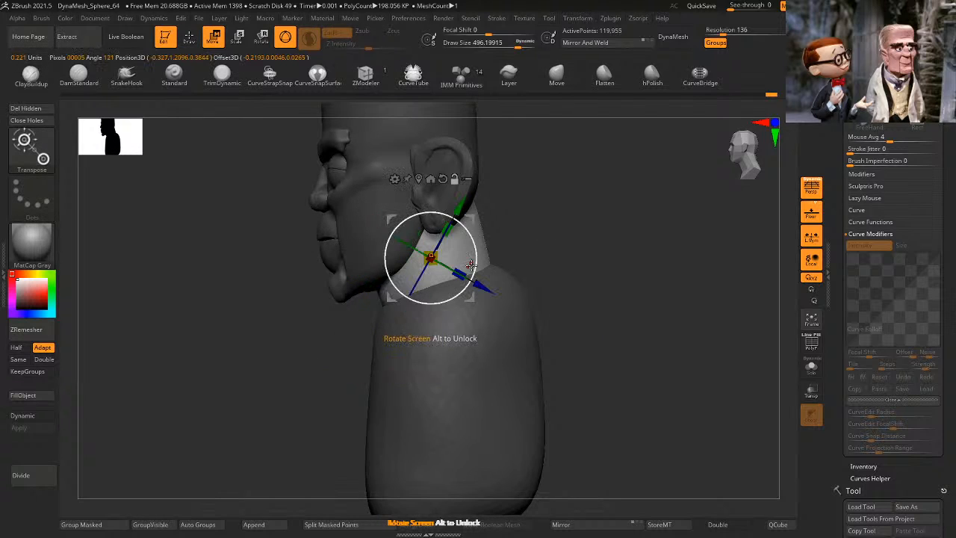
left_click_drag(475, 260, 439, 242, "alt")
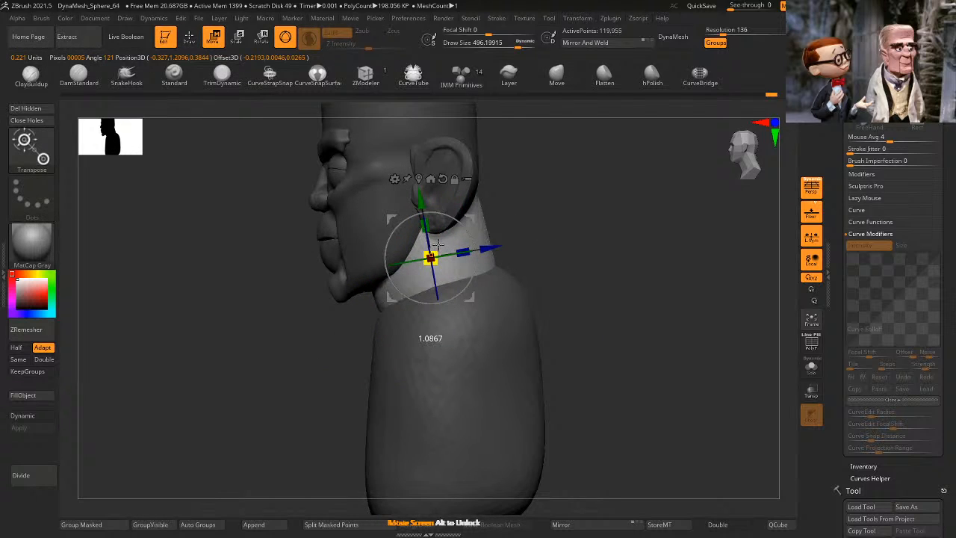
right_click_drag(551, 229, 606, 223, "shift")
left_click(191, 37)
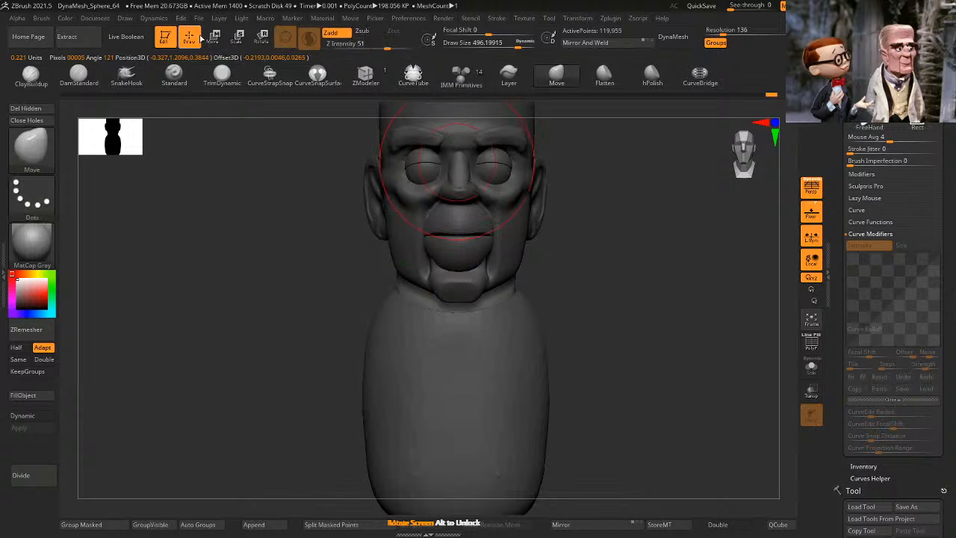
Step: Clear the mask, update the DynaMesh and smooth the flat top of the head
mouse_move(641, 321)
right_mouse_down("ctrl")
mouse_move(642, 258)
mouse_move(609, 276)
right_mouse_up("ctrl")
left_click_drag(609, 276, 553, 242, "ctrl")
key("shift")
left_click_drag(420, 240, 491, 218, "shift")
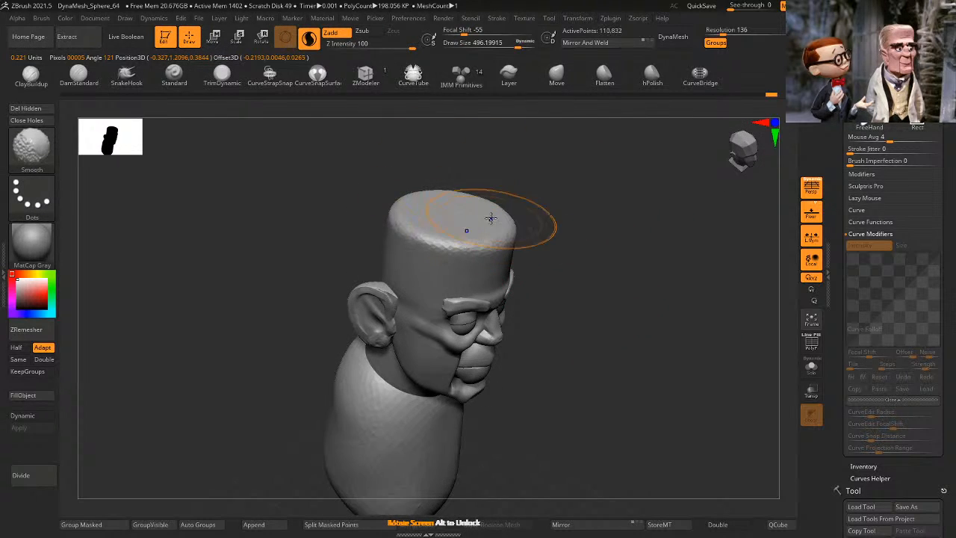
left_click_drag(602, 204, 666, 264, "shift")
right_click_drag(666, 264, 637, 217, "alt")
Step: Remesh the figure, set the draw size to about 114, check the isolated head in profile and unhide everything
mouse_move(637, 218)
left_mouse_down("ctrl")
mouse_move(639, 247)
mouse_move(655, 242)
mouse_move(648, 240)
left_mouse_up("ctrl")
key("space")
right_click_drag(648, 240, 647, 237, "ctrl")
mouse_move(647, 237)
left_mouse_down()
mouse_move(593, 240)
mouse_move(637, 233)
left_mouse_up()
key("space")
left_click(472, 223, "ctrl+shift")
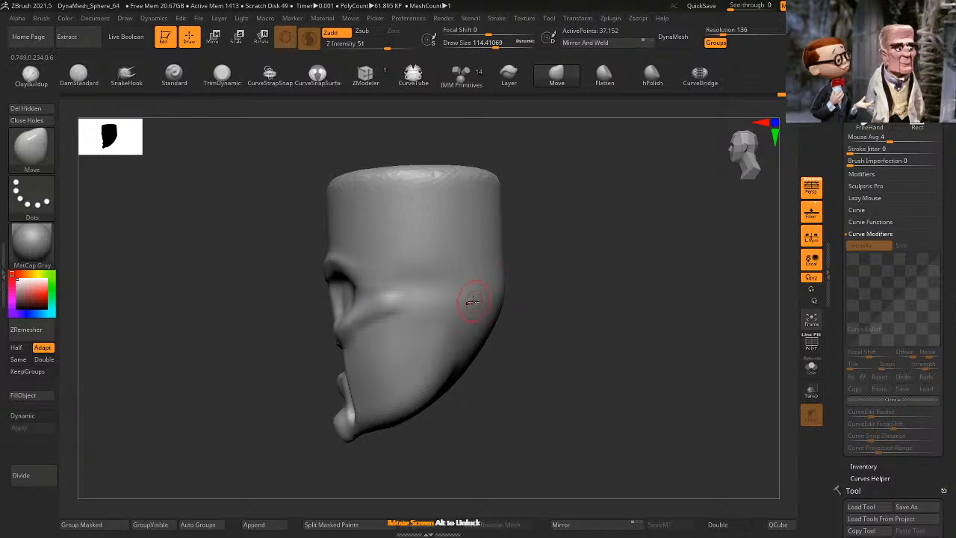
mouse_move(473, 301)
right_mouse_down()
mouse_move(611, 270)
mouse_move(600, 289)
mouse_move(638, 289)
right_mouse_up()
left_click(673, 317, "ctrl+shift")
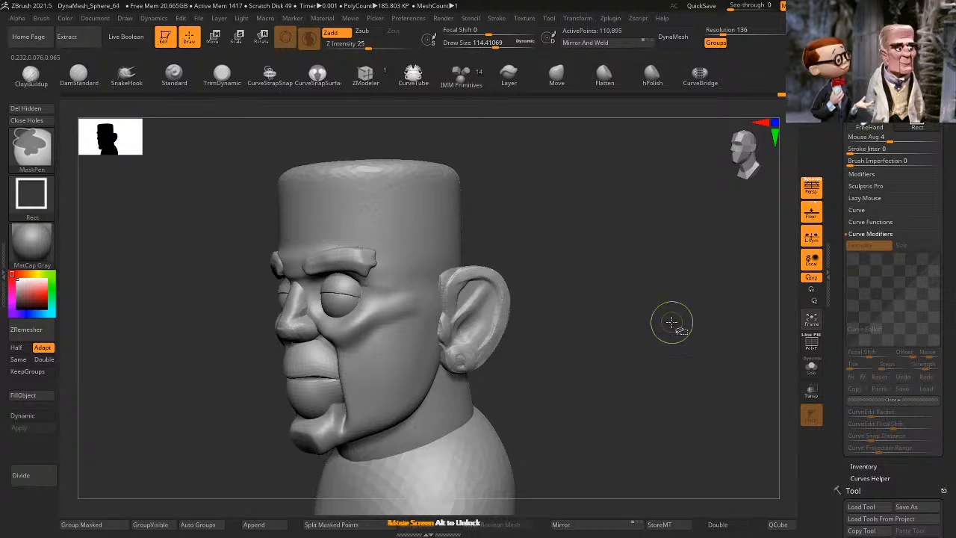
Step: Isolate the lips, show the polyframe, give the two lips separate polygroups with Auto Groups, and unhide the rest
key("b")
key("m")
key("v")
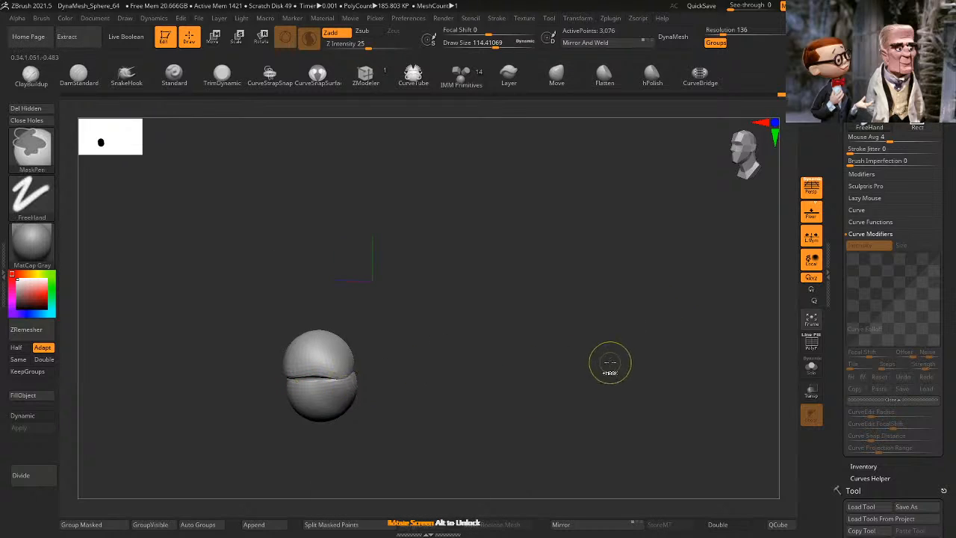
left_click_drag(610, 368, 599, 352, "ctrl")
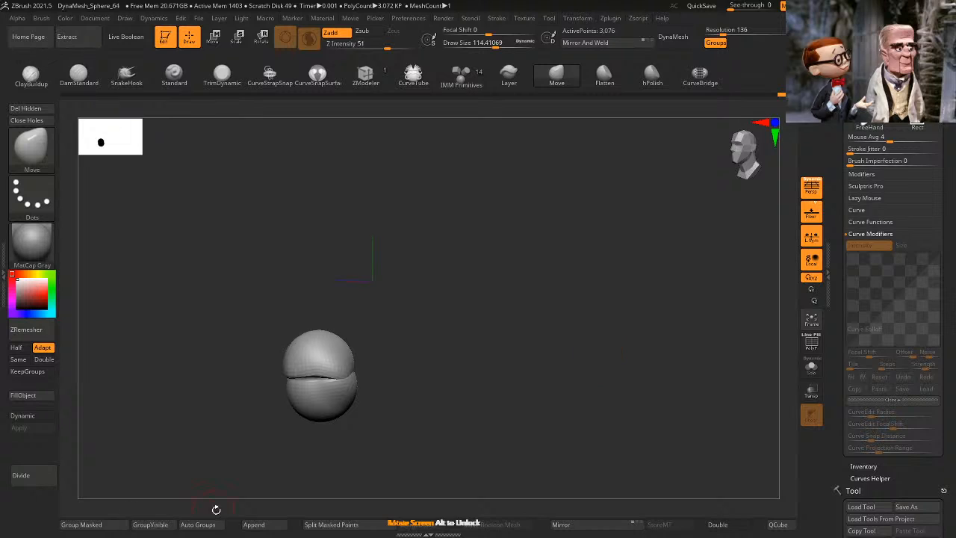
left_click(811, 342)
left_click_drag(397, 413, 458, 260)
left_click_drag(632, 324, 515, 321)
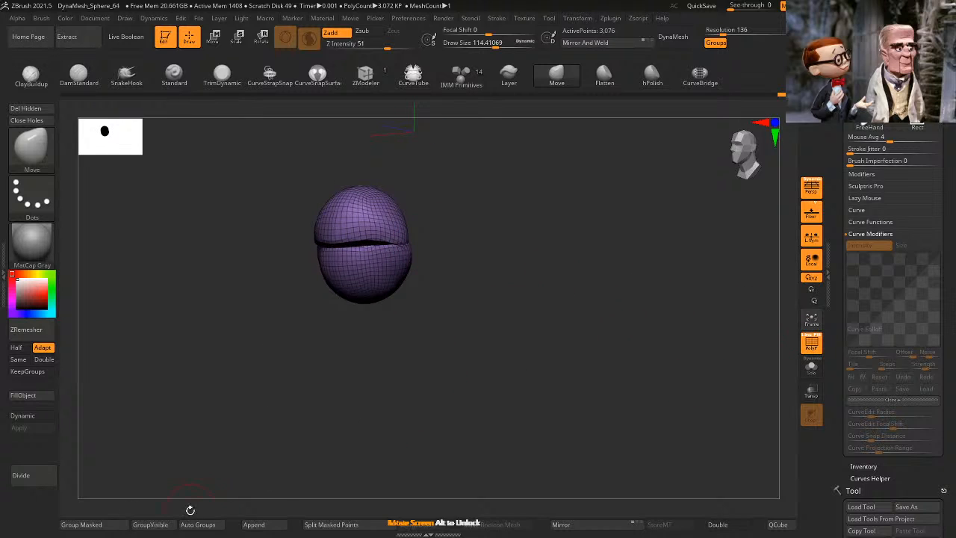
left_click(213, 530)
left_click(527, 385, "ctrl+shift")
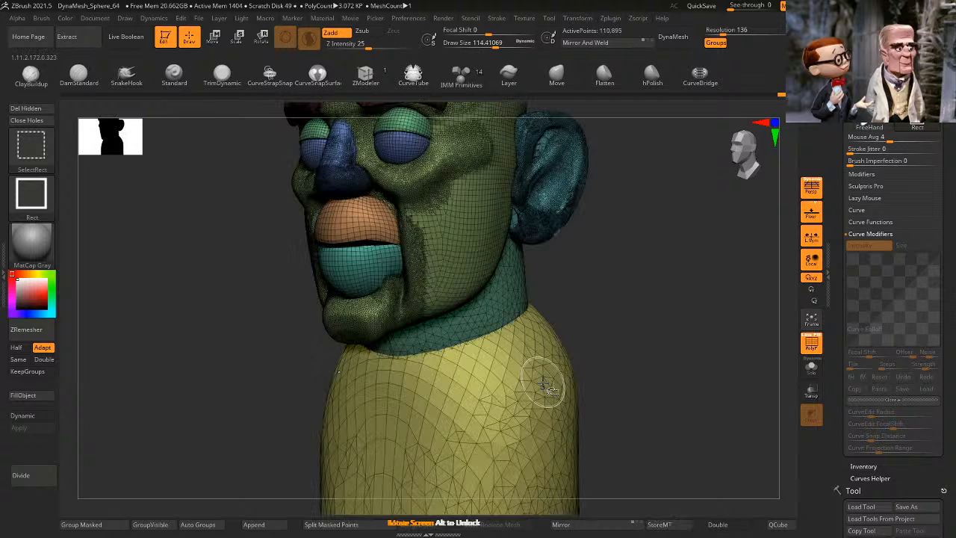
Step: Mask everything except the lower lip and turn the polyframe off
left_click(369, 271, "ctrl+shift")
left_click(633, 323, "ctrl")
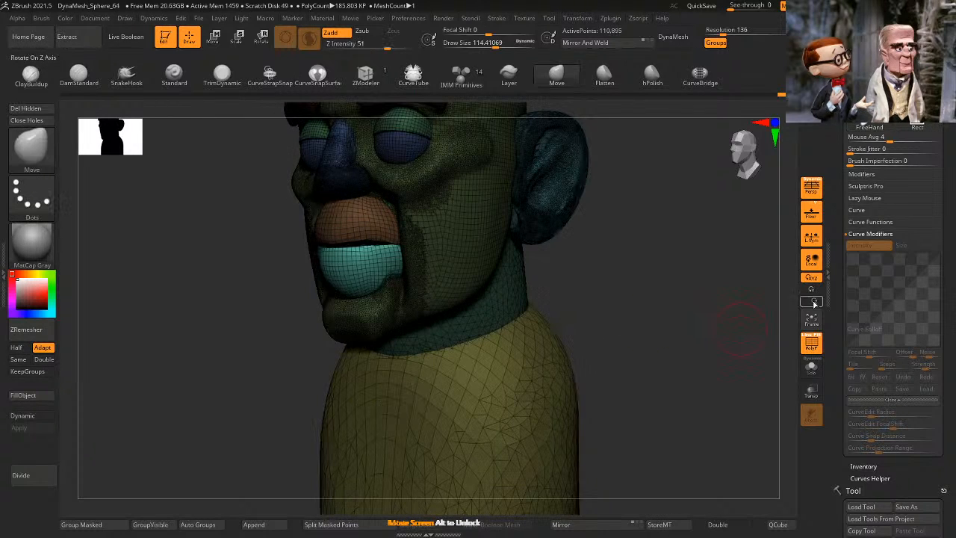
left_click(812, 345)
left_click_drag(710, 333, 374, 209)
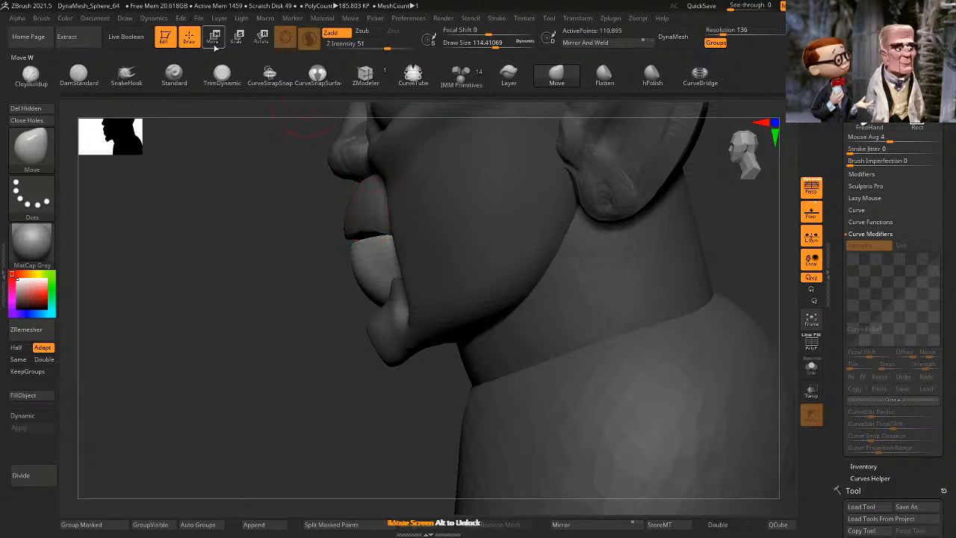
Step: Reshape the lower lip in profile with the Move brush at a draw size of about 160
key("space")
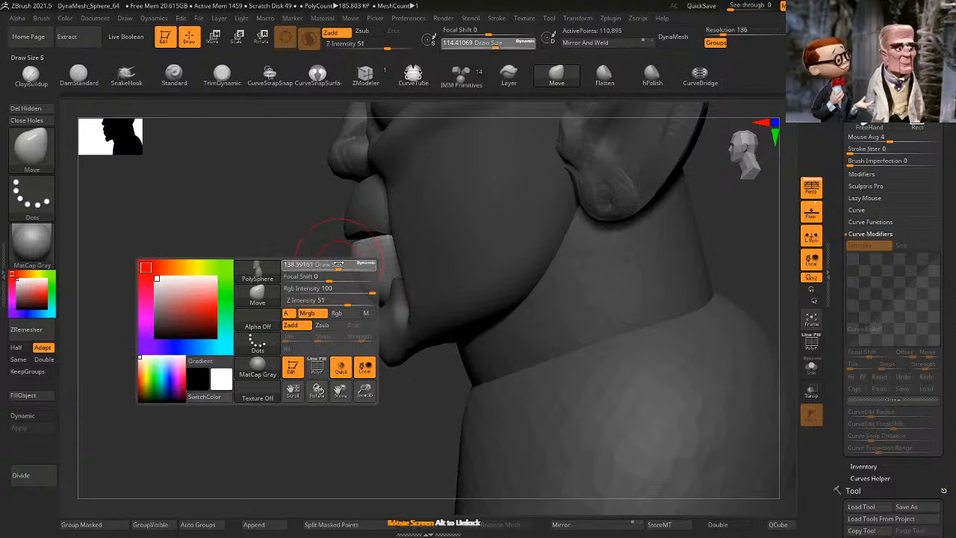
left_click_drag(340, 264, 346, 255)
mouse_move(364, 294)
left_mouse_down()
mouse_move(376, 280)
mouse_move(380, 351)
mouse_move(546, 292)
mouse_move(298, 314)
left_mouse_up()
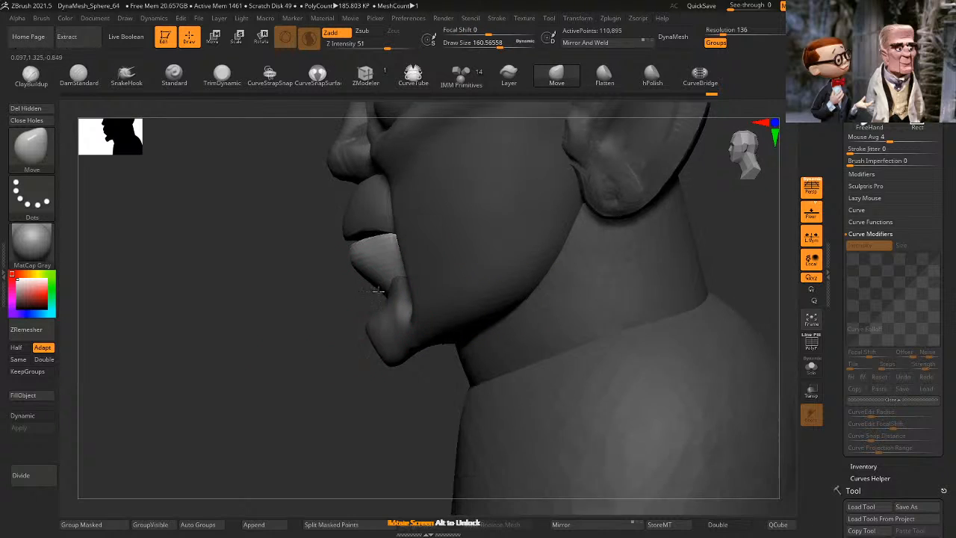
Step: Invert the mask to protect the lower lip and pull the chin's upper corners up beneath the mouth
left_click(331, 352, "ctrl")
mouse_move(374, 306)
left_mouse_down()
mouse_move(352, 348)
mouse_move(335, 331)
mouse_move(310, 394)
mouse_move(336, 385)
left_mouse_up()
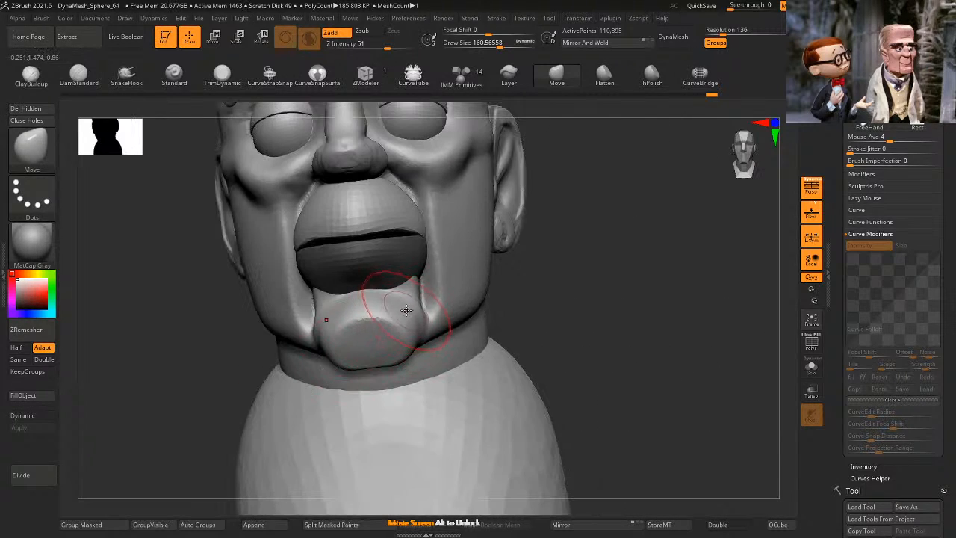
left_click_drag(405, 309, 415, 294)
mouse_move(598, 299)
left_mouse_down("alt")
mouse_move(608, 251)
mouse_move(629, 269)
mouse_move(668, 259)
mouse_move(657, 299)
left_mouse_up("alt")
mouse_move(662, 237)
left_mouse_down("alt")
mouse_move(653, 288)
mouse_move(676, 259)
left_mouse_up("alt")
Step: Enlarge the Move brush to about 205 and reshape the sides of the cheeks below the cheekbones
key("space")
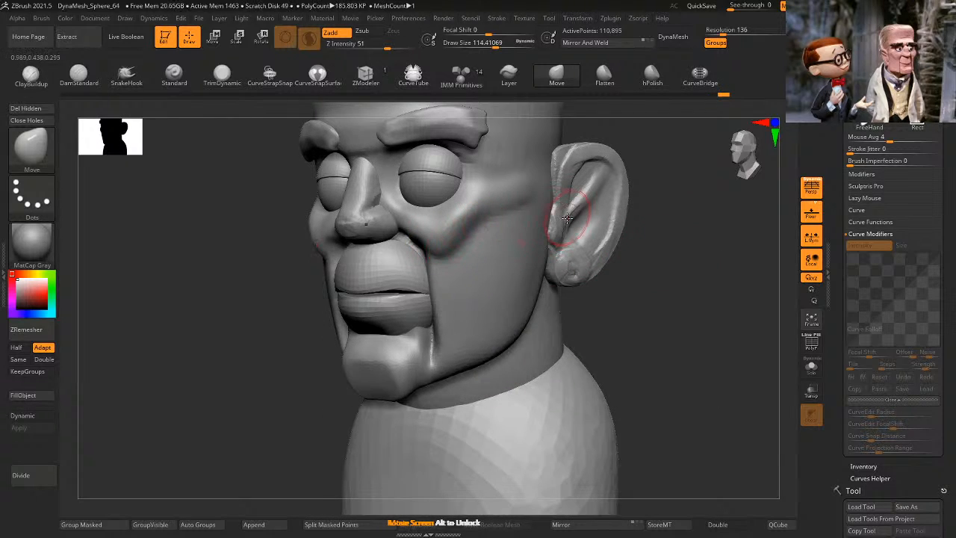
mouse_move(732, 266)
left_mouse_down()
mouse_move(492, 215)
mouse_move(638, 261)
mouse_move(649, 288)
mouse_move(632, 289)
mouse_move(701, 273)
mouse_move(653, 285)
left_mouse_up()
key("space")
key("space")
left_click_drag(679, 284, 652, 287)
key("space")
left_click_drag(474, 308, 478, 308)
left_click_drag(562, 291, 563, 276)
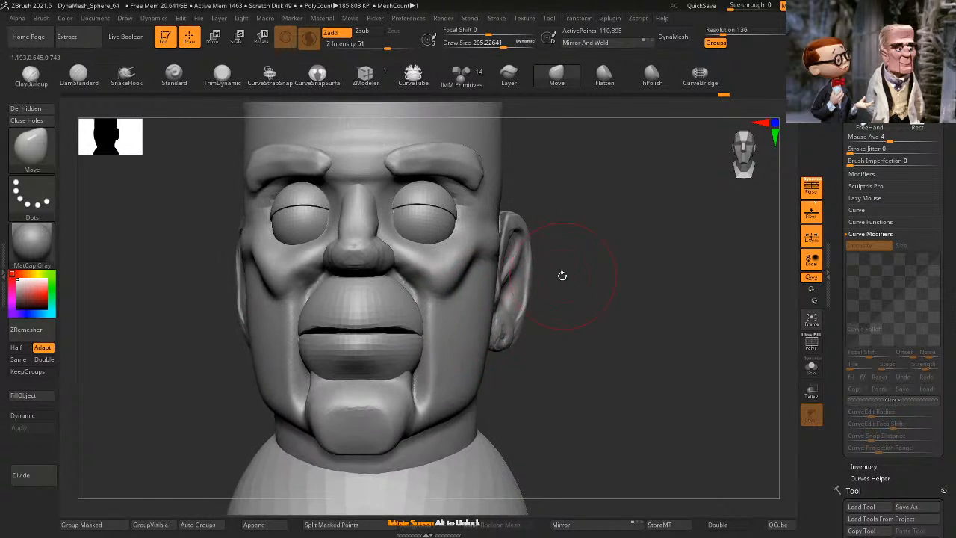
left_click_drag(476, 326, 467, 330)
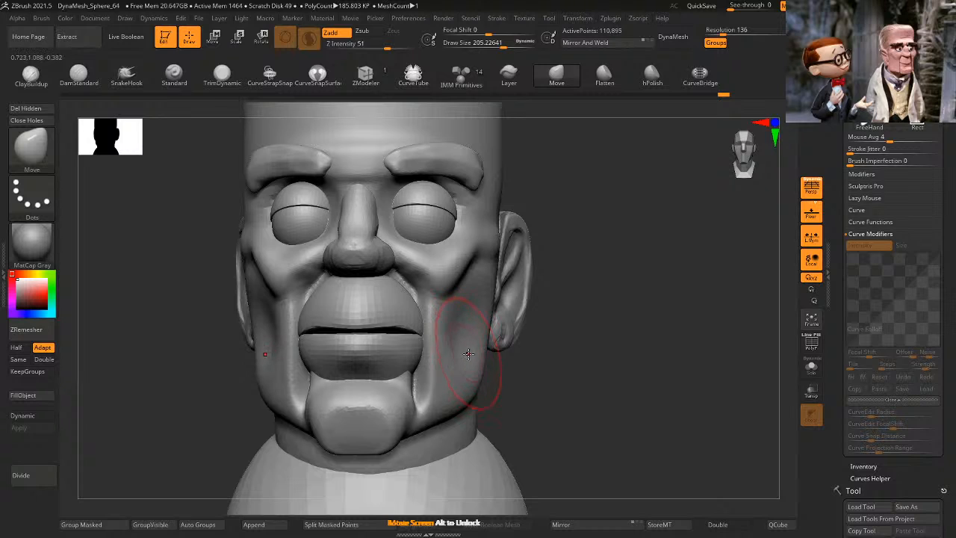
mouse_move(619, 314)
left_mouse_down("alt")
mouse_move(623, 292)
mouse_move(665, 305)
mouse_move(630, 305)
left_mouse_up("alt")
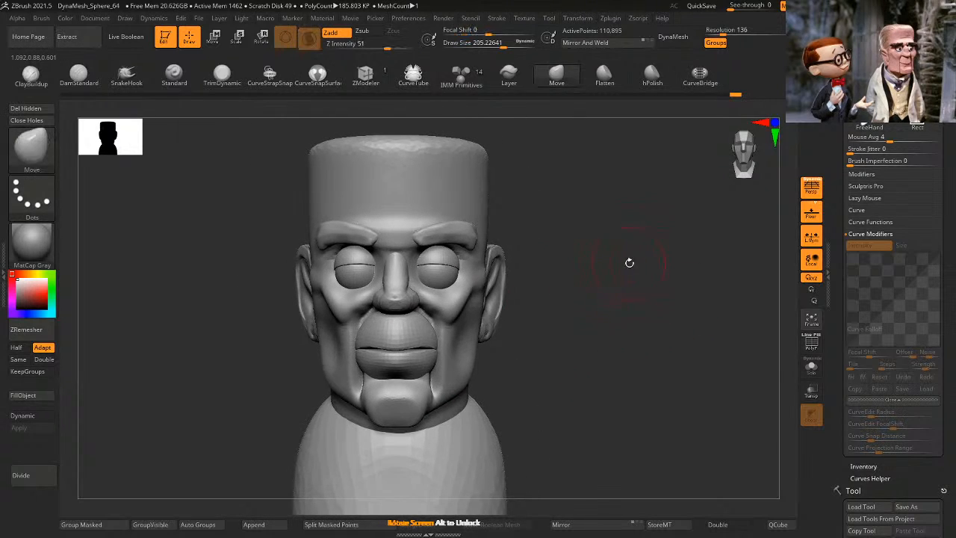
Step: Refine the isolated head's cheek folds beside the nose with Move at about 101, smooth them, and unhide the figure
left_click_drag(630, 263, 629, 281, "alt")
mouse_move(647, 281)
left_mouse_down()
mouse_move(618, 275)
mouse_move(670, 263)
left_mouse_up()
key("space")
key("space")
left_click_drag(451, 292, 447, 292)
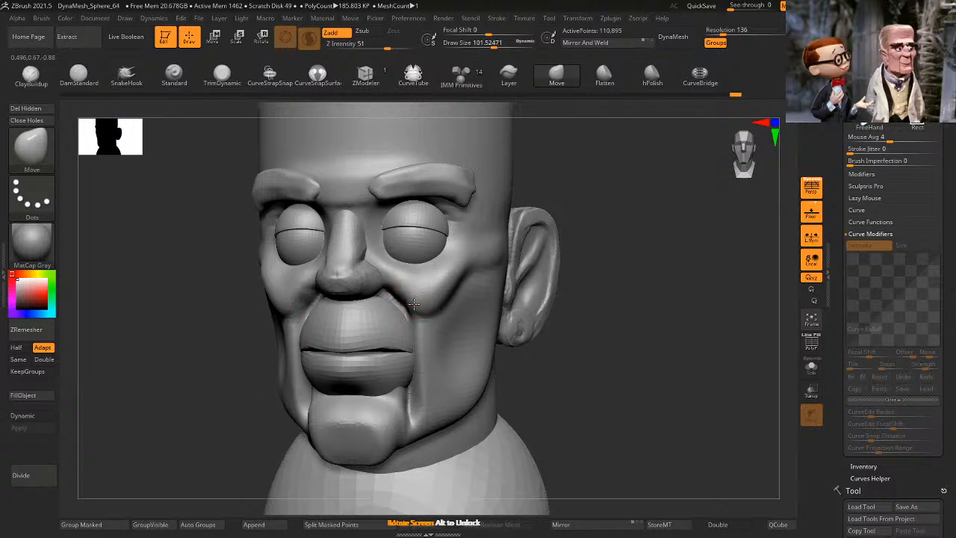
left_click(424, 298, "ctrl+shift")
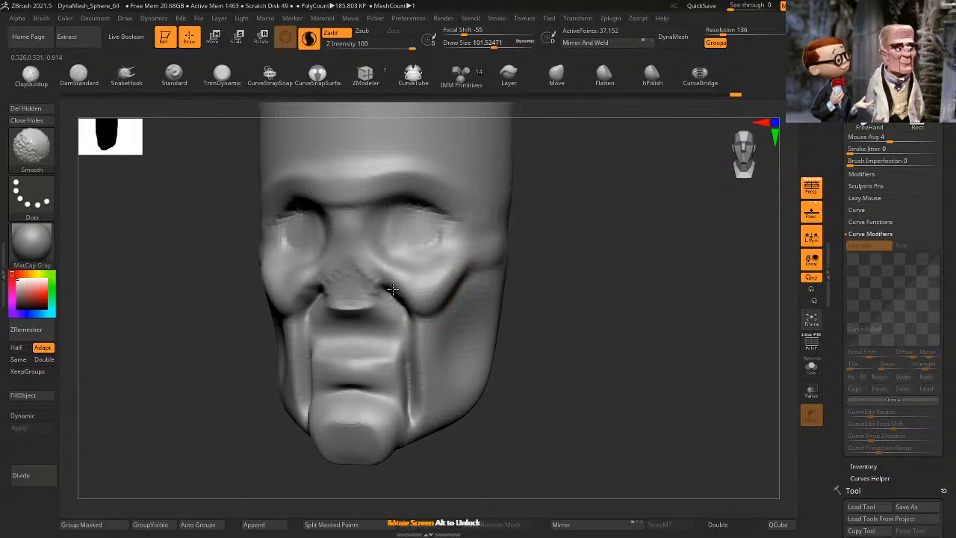
left_click_drag(401, 307, 396, 299, "shift")
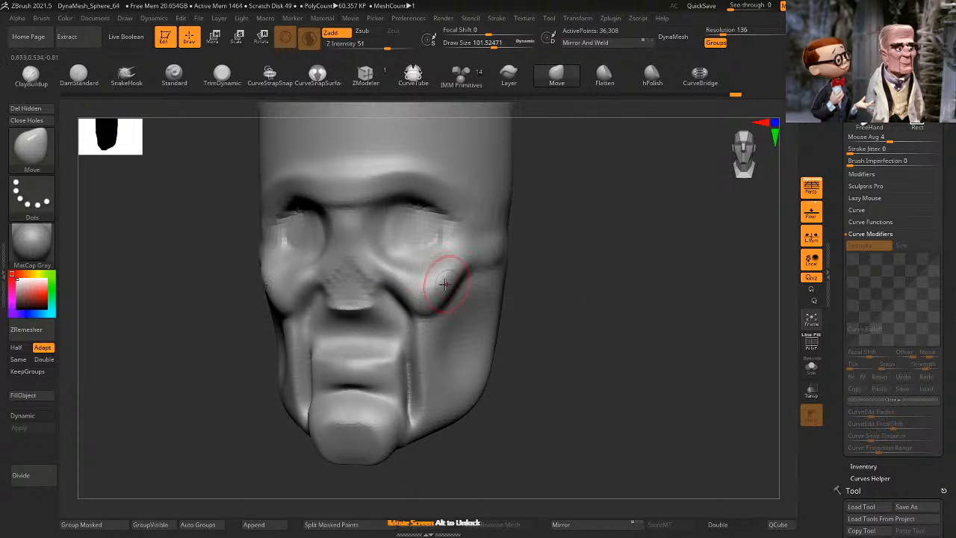
key("shift")
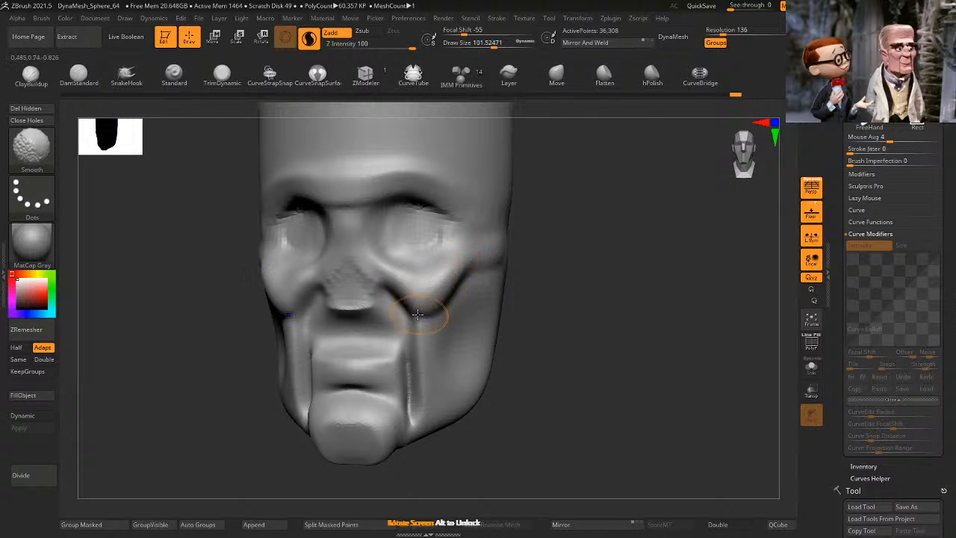
mouse_move(553, 278)
left_mouse_down("alt")
mouse_move(613, 284)
mouse_move(659, 273)
mouse_move(668, 337)
mouse_move(666, 314)
left_mouse_up("alt")
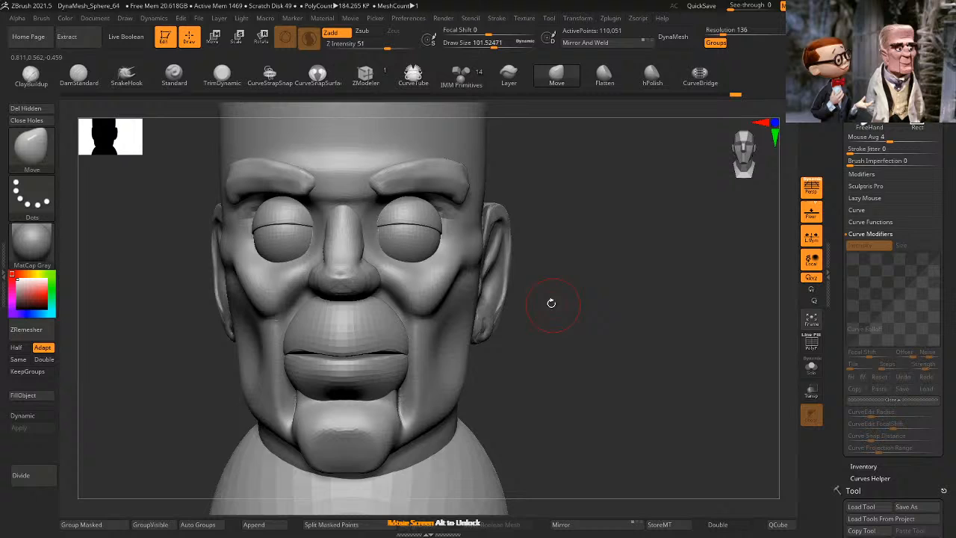
Step: Build up the cheekbone toward the ear with ClayBuildup at a draw size of about 149 and smooth the transition
mouse_move(714, 285)
left_mouse_down()
mouse_move(683, 273)
mouse_move(743, 299)
mouse_move(638, 234)
mouse_move(473, 273)
mouse_move(476, 290)
mouse_move(486, 272)
left_mouse_up()
key("space")
left_click(50, 82)
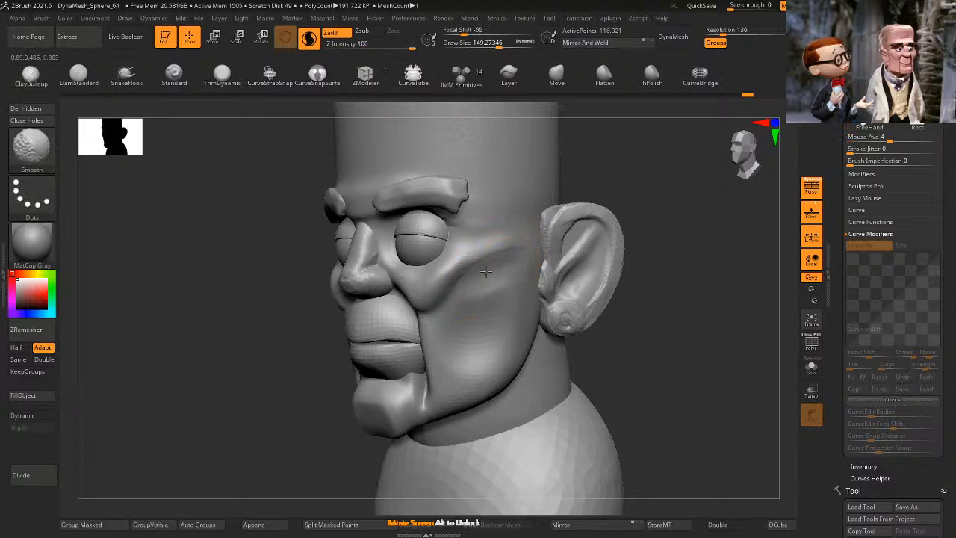
left_click_drag(736, 262, 665, 256, "shift")
mouse_move(457, 263)
left_mouse_down()
mouse_move(508, 252)
mouse_move(488, 256)
left_mouse_up()
left_click_drag(665, 224, 658, 267)
mouse_move(663, 308)
left_mouse_down("alt")
mouse_move(674, 267)
mouse_move(667, 288)
left_mouse_up("alt")
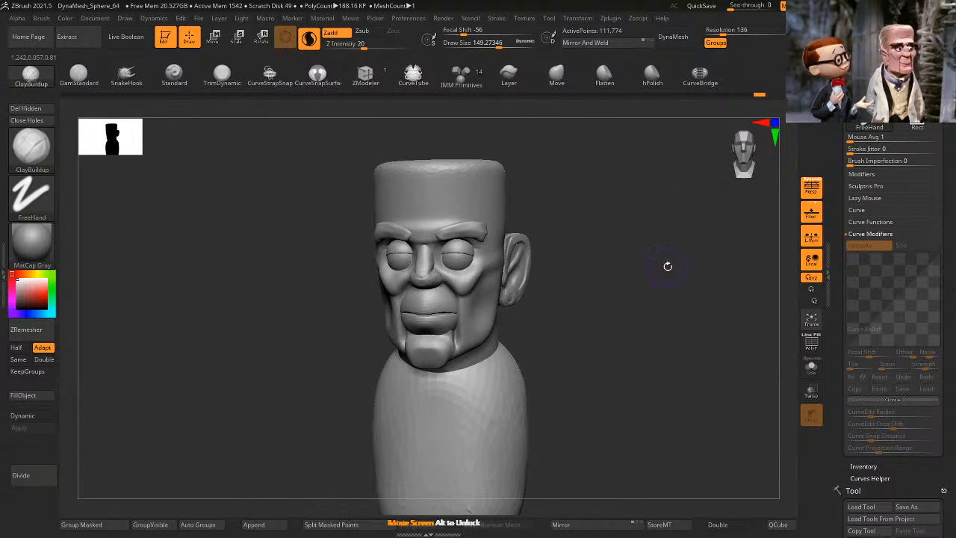
Step: Isolate and mask the head piece, unhide the rest, and invert the mask so only the head stays editable
left_click_drag(659, 231, 632, 275, "alt")
left_click_drag(656, 192, 708, 254, "alt")
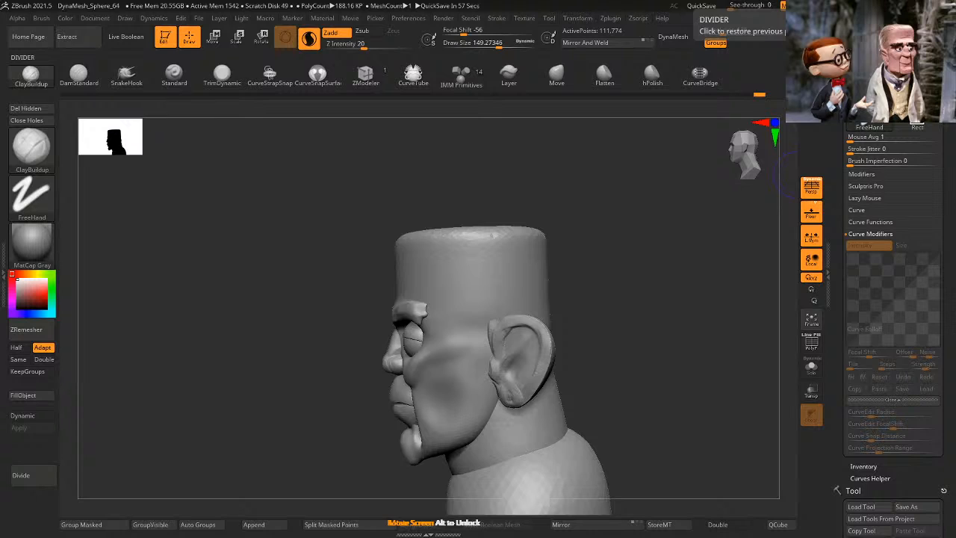
mouse_move(658, 214)
left_mouse_down()
mouse_move(648, 222)
mouse_move(671, 222)
left_mouse_up()
key("s")
left_click(540, 221, "ctrl+shift")
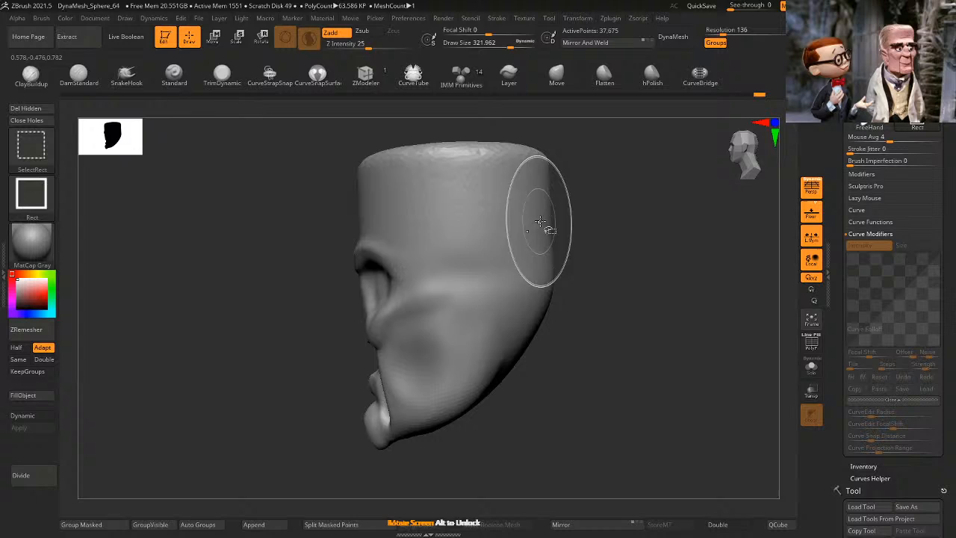
left_click(641, 257, "ctrl+shift")
left_click(654, 253, "ctrl")
Step: Pull the back of the skull outward into a fuller curve with the Move brush at about 614
key("s")
mouse_move(648, 249)
left_mouse_down()
mouse_move(617, 253)
mouse_move(628, 253)
left_mouse_up()
left_click(561, 76)
key("s")
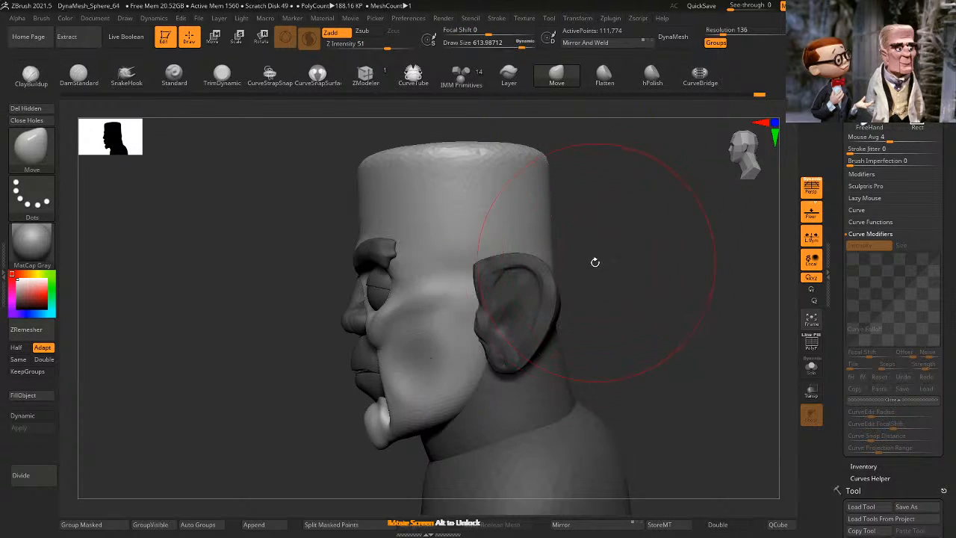
left_click_drag(544, 257, 557, 255)
left_click_drag(557, 193, 571, 188)
mouse_move(657, 263)
left_mouse_down()
mouse_move(626, 259)
mouse_move(565, 293)
mouse_move(687, 247)
left_mouse_up()
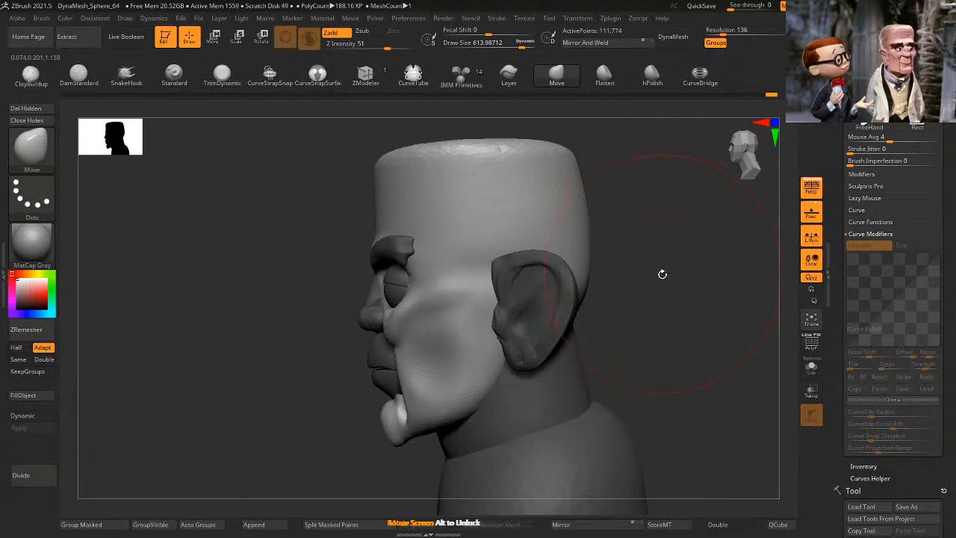
Step: Clear the mask and mask everything except the ears
left_click_drag(655, 298, 665, 317, "ctrl")
left_click(568, 315, "ctrl+shift")
left_click(635, 319, "ctrl")
left_click(646, 324, "ctrl+shift")
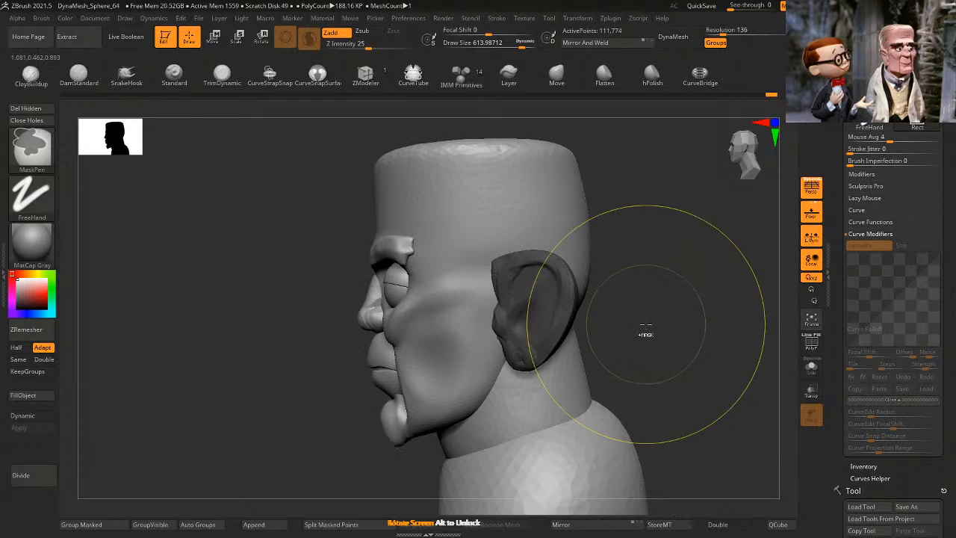
left_click(628, 341, "ctrl")
Step: Reduce the Move brush to about 408 and shift the lower part of the ear forward toward the jaw
key("space")
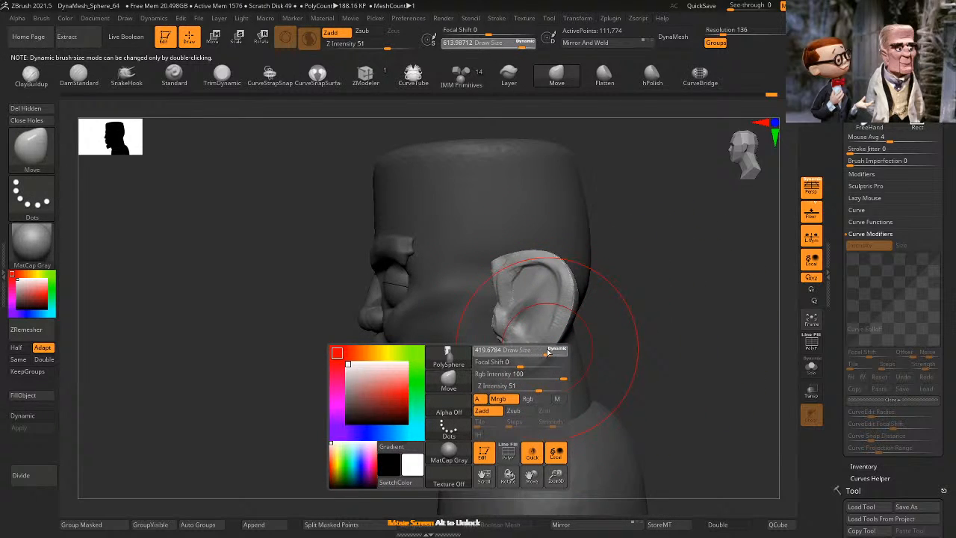
left_click_drag(547, 352, 532, 348)
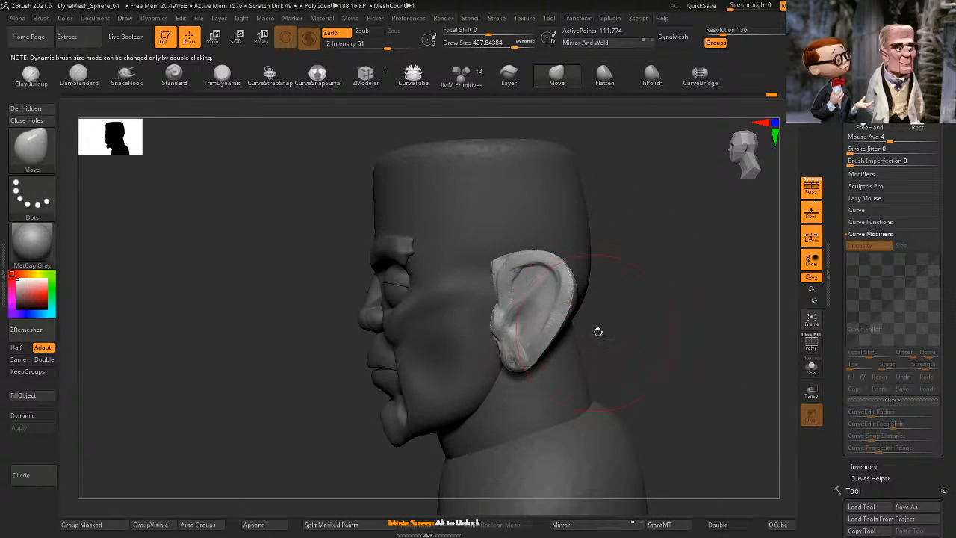
left_click_drag(704, 293, 638, 329)
Step: Clear the ear mask, protect everything but the head piece, and adjust the lower back of the skull above the neck
left_click_drag(719, 256, 725, 270, "ctrl")
left_click(666, 290, "ctrl+shift")
left_click(740, 306, "ctrl+shift")
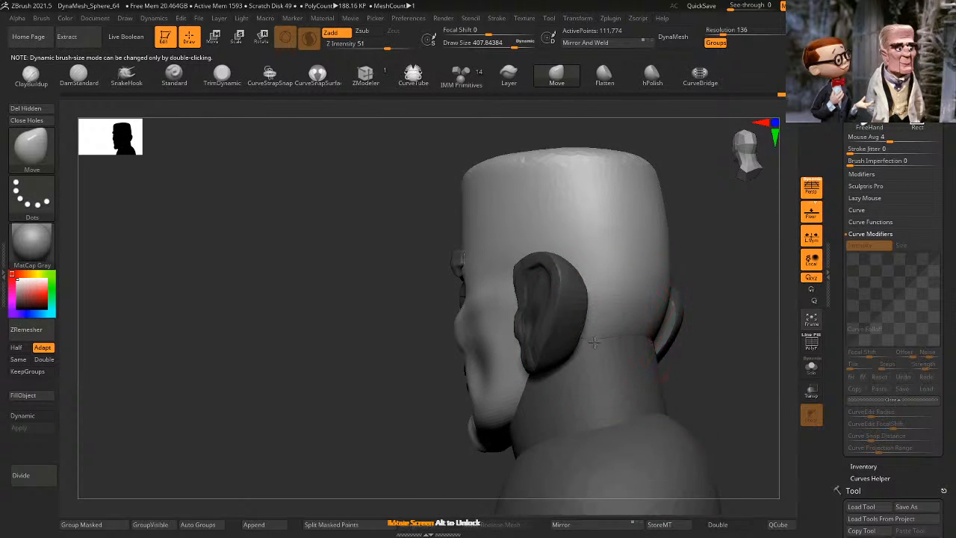
mouse_move(694, 314)
left_mouse_down()
mouse_move(745, 312)
mouse_move(673, 331)
mouse_move(725, 320)
mouse_move(730, 335)
mouse_move(700, 320)
mouse_move(632, 323)
left_mouse_up()
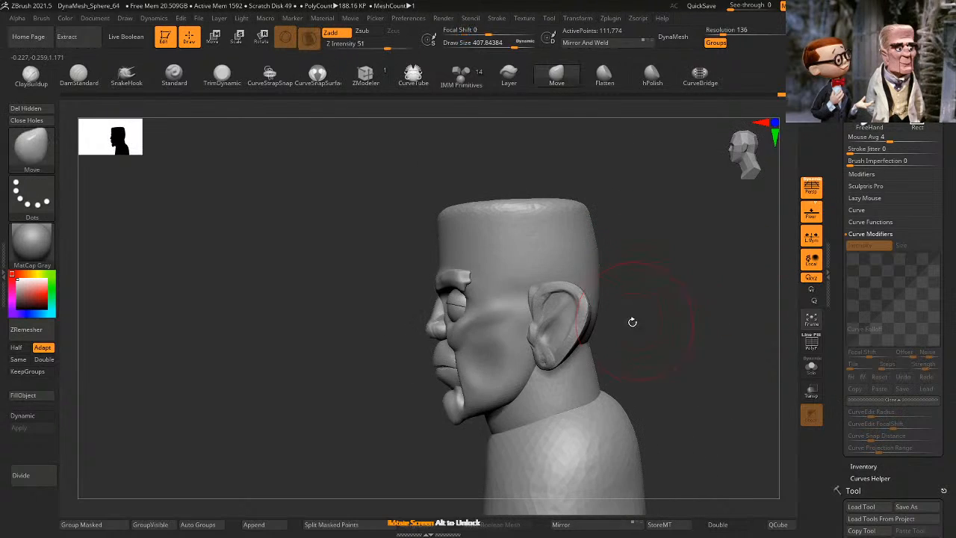
Step: Mask all parts around the head piece again and pull the chin forward in profile with the Move brush
left_click(493, 379, "ctrl+shift")
left_click(679, 358, "ctrl")
left_click(681, 357, "ctrl+shift")
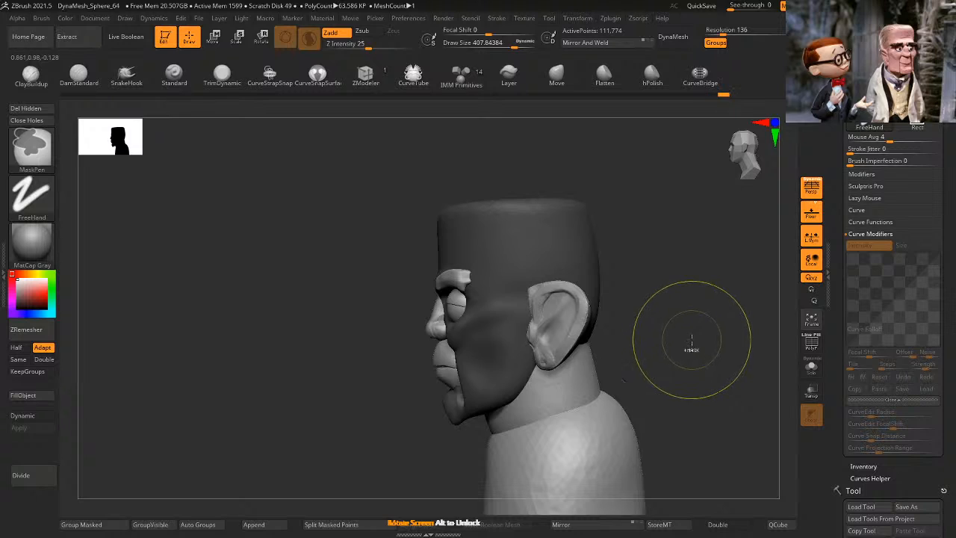
left_click(423, 437, "ctrl")
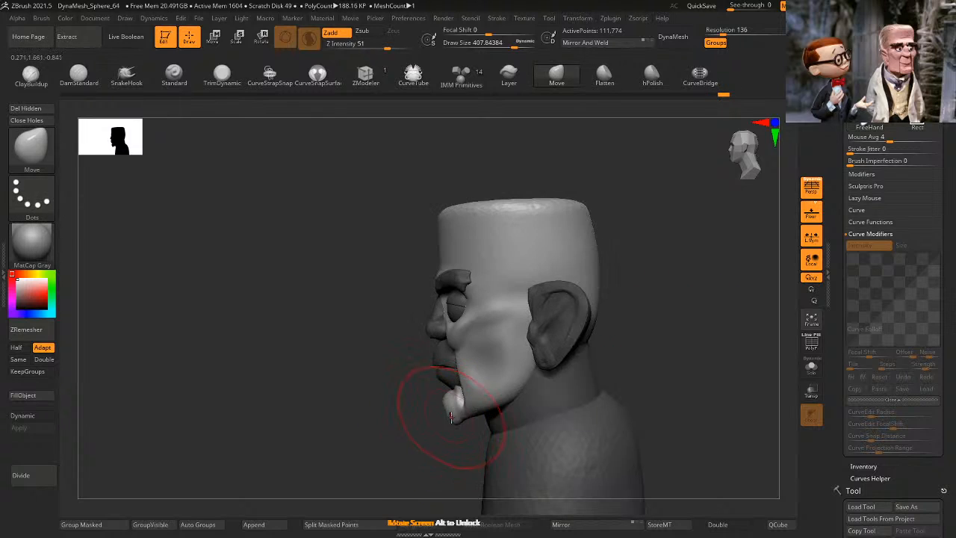
left_click_drag(454, 416, 440, 413)
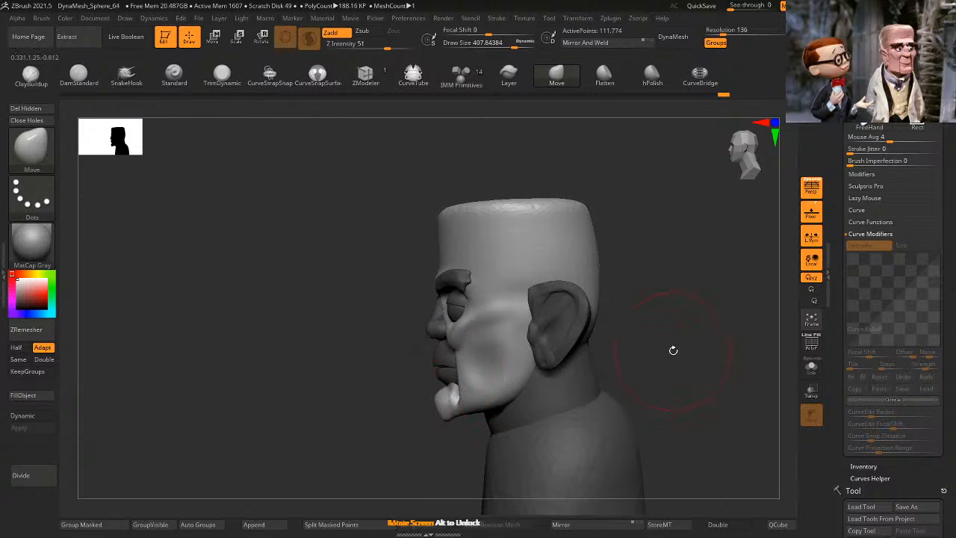
Step: Clear the existing mask, reduce the brush size to about 172, and start masking the hair area on the front of the head
left_click_drag(671, 331, 663, 373, "ctrl")
mouse_move(418, 374)
left_mouse_down("shift")
mouse_move(719, 326)
mouse_move(688, 325)
left_mouse_up("shift")
mouse_move(683, 364)
left_mouse_down("alt")
mouse_move(658, 274)
mouse_move(668, 220)
mouse_move(677, 246)
mouse_move(659, 243)
mouse_move(621, 269)
left_mouse_up("alt")
key("space")
mouse_move(380, 252)
left_mouse_down("ctrl")
mouse_move(415, 270)
mouse_move(415, 218)
mouse_move(388, 285)
mouse_move(410, 209)
left_mouse_up("ctrl")
mouse_move(649, 258)
left_mouse_down("shift")
mouse_move(657, 197)
mouse_move(662, 243)
left_mouse_up("shift")
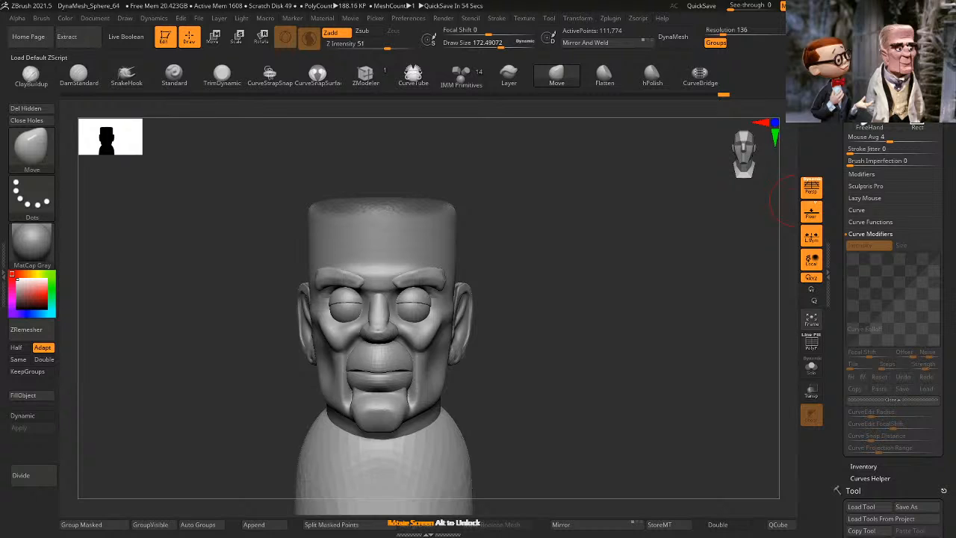
Step: Paint the hair mask over the flat top of the skull and trim its front edge along the forehead
mouse_move(612, 306)
left_mouse_down()
mouse_move(651, 241)
mouse_move(641, 246)
left_mouse_up()
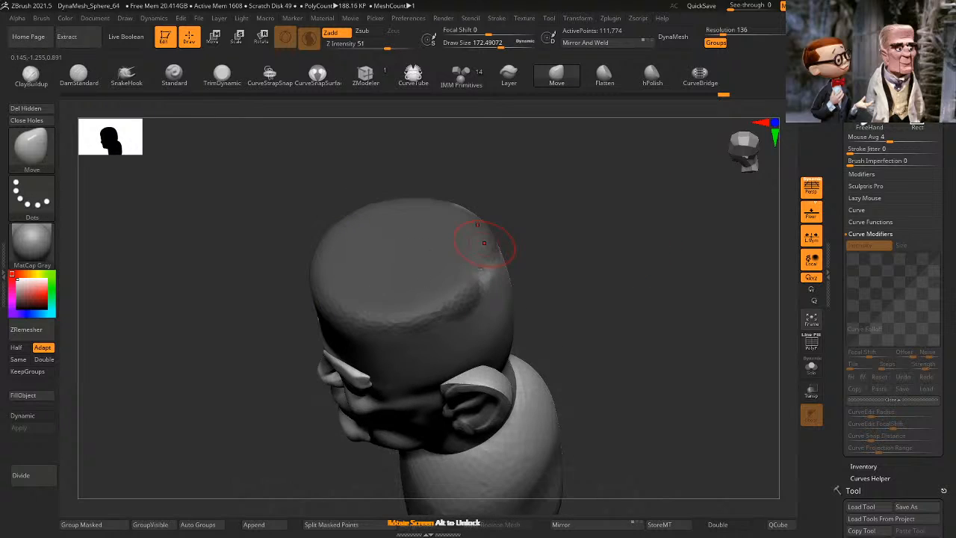
key("ctrl")
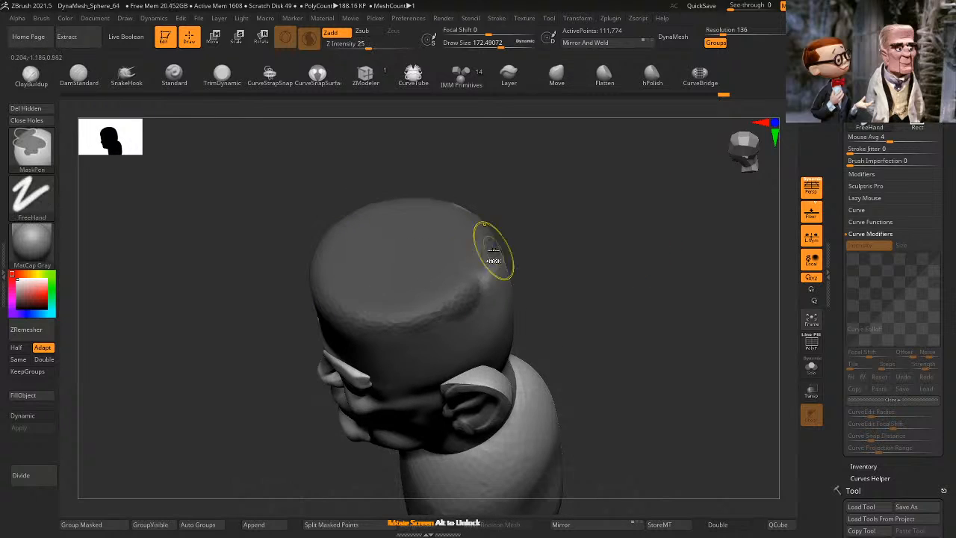
mouse_move(538, 269)
left_mouse_down()
mouse_move(587, 203)
mouse_move(635, 258)
mouse_move(604, 240)
mouse_move(641, 258)
left_mouse_up()
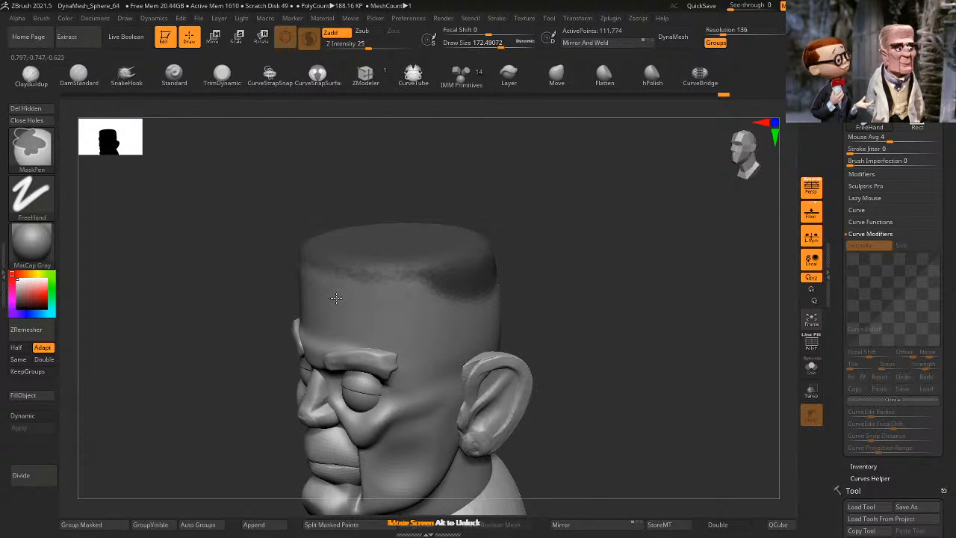
left_click_drag(359, 302, 314, 298, "ctrl+alt")
left_click_drag(681, 248, 638, 224)
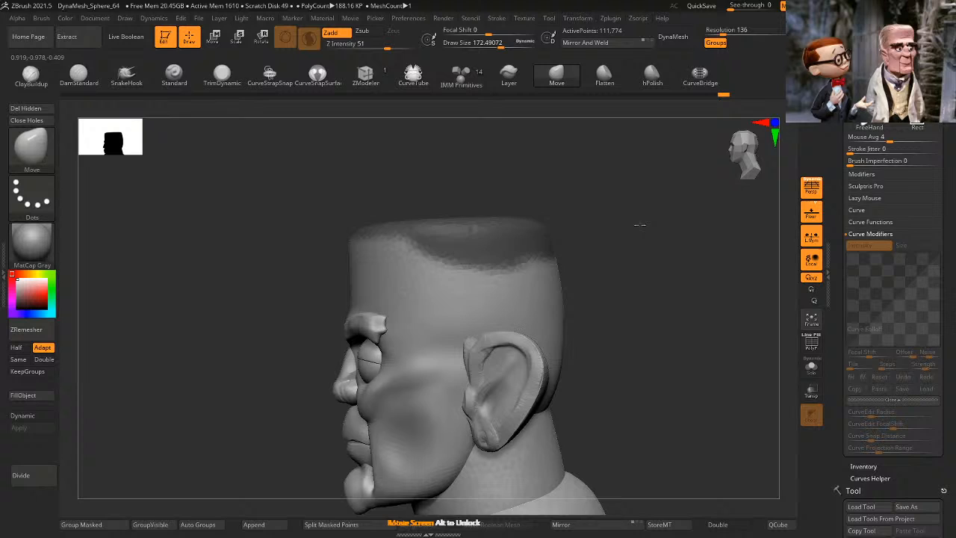
Step: Isolate the head piece, extend the hair mask down the sides and back of the skull, and show all parts again
left_click(487, 284, "ctrl+shift")
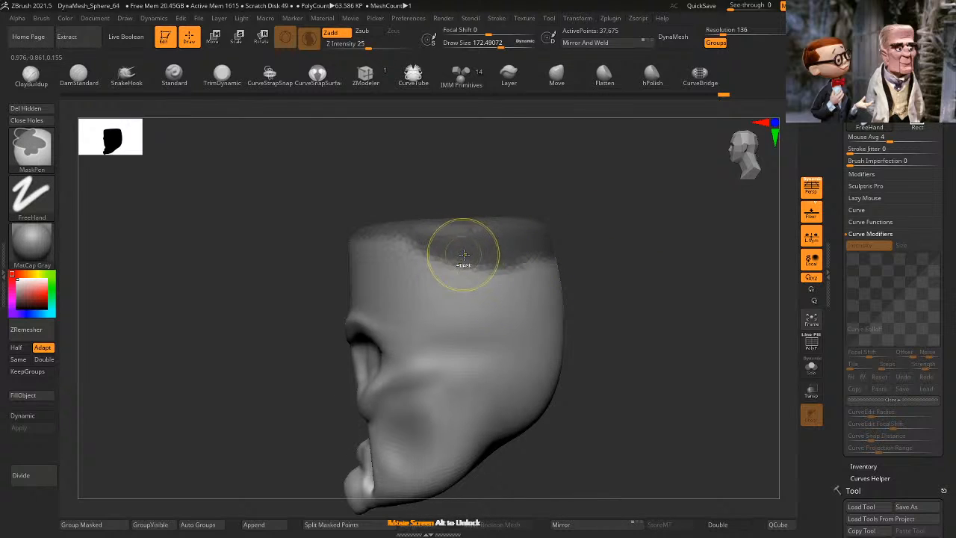
mouse_move(662, 314)
left_mouse_down("alt")
mouse_move(663, 273)
mouse_move(629, 269)
left_mouse_up("alt")
mouse_move(579, 210)
left_mouse_down("ctrl")
mouse_move(591, 329)
mouse_move(608, 352)
left_mouse_up("ctrl")
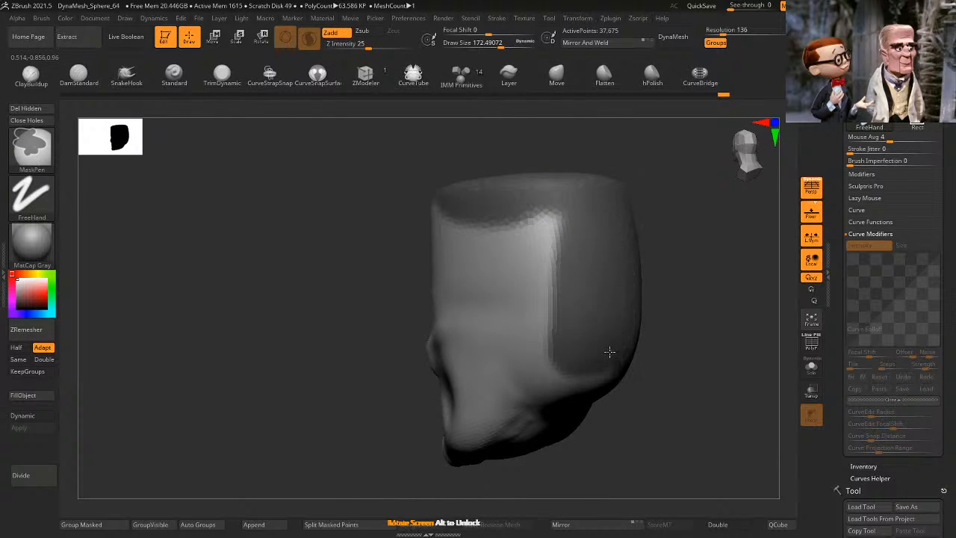
mouse_move(679, 295)
left_mouse_down()
mouse_move(649, 263)
mouse_move(598, 310)
mouse_move(583, 348)
left_mouse_up()
mouse_move(709, 310)
left_mouse_down()
mouse_move(747, 290)
mouse_move(642, 288)
left_mouse_up()
mouse_move(559, 209)
left_mouse_down("ctrl")
mouse_move(559, 292)
mouse_move(538, 222)
mouse_move(495, 247)
mouse_move(441, 229)
mouse_move(461, 265)
left_mouse_up("ctrl")
left_click(665, 305, "ctrl+shift")
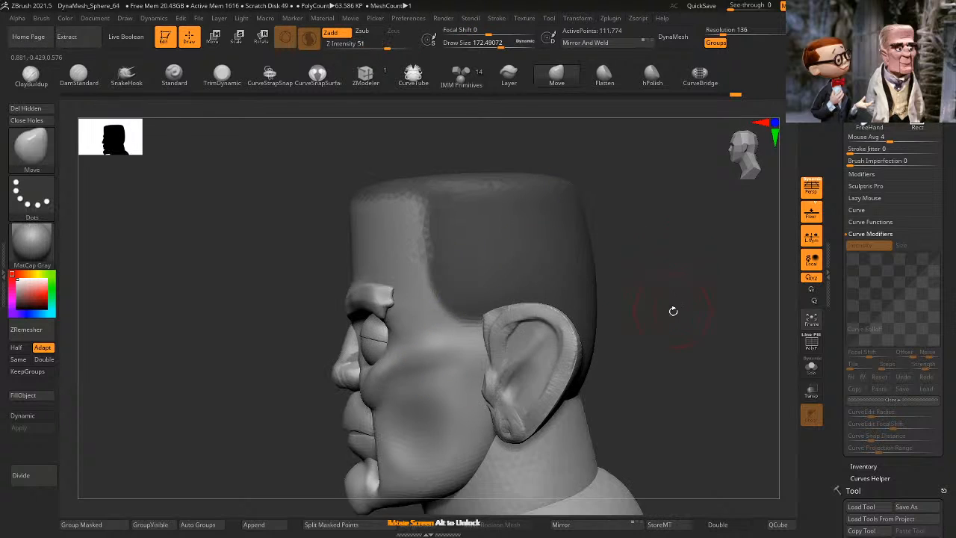
Step: Reduce the brush size to about 97 and refine the masked hairline around the forehead corners and temples
mouse_move(672, 311)
left_mouse_down("shift")
mouse_move(721, 323)
mouse_move(692, 271)
mouse_move(683, 313)
left_mouse_up("shift")
key("space")
left_click_drag(702, 256, 694, 256)
left_click_drag(691, 254, 695, 268)
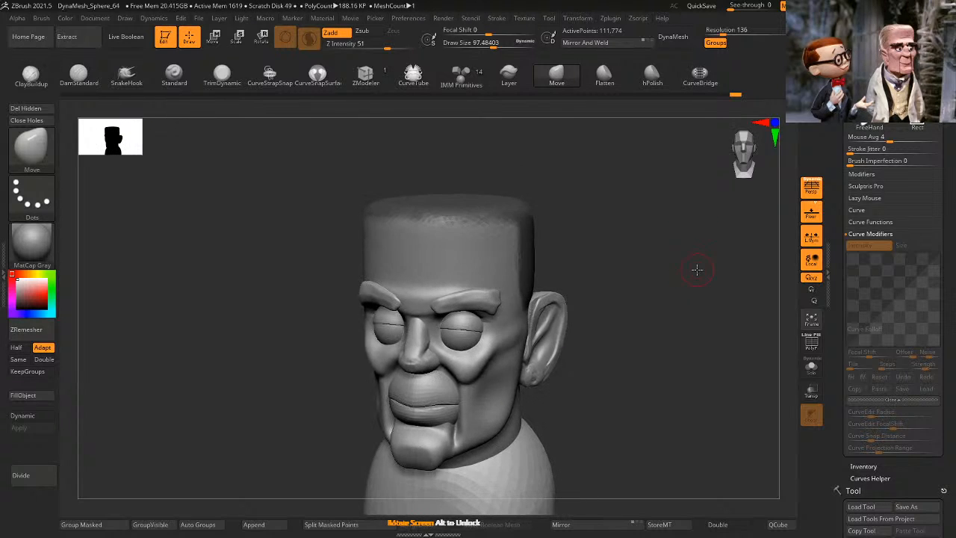
mouse_move(609, 203)
left_mouse_down()
mouse_move(645, 188)
mouse_move(615, 231)
mouse_move(631, 225)
mouse_move(667, 254)
left_mouse_up()
key("ctrl")
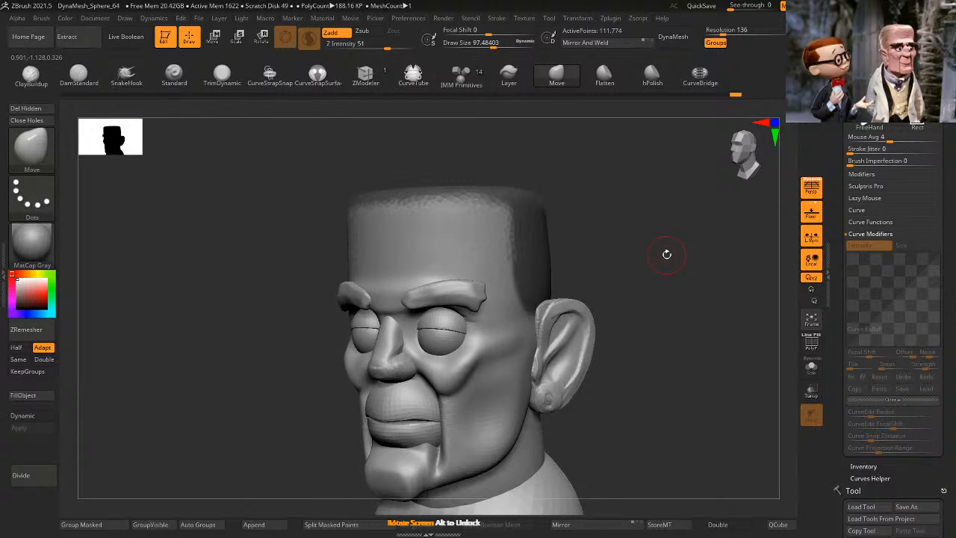
Step: Isolate the head piece, mask the hair around the ear and a sideburn in front of it, and restore the hidden parts
left_click_drag(689, 333, 673, 295)
left_click(483, 348, "ctrl+shift")
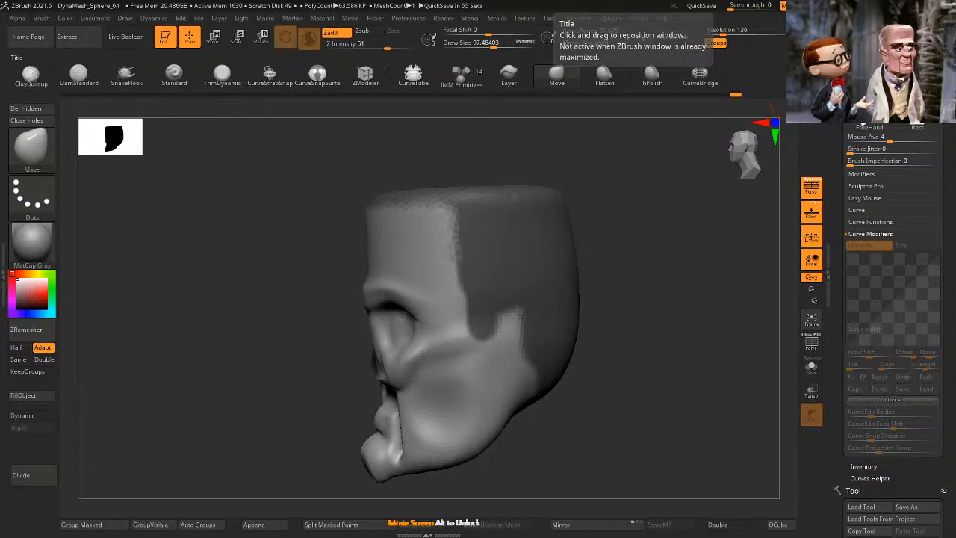
left_click_drag(695, 338, 670, 342)
mouse_move(490, 326)
left_mouse_down("ctrl")
mouse_move(503, 329)
mouse_move(479, 344)
mouse_move(486, 354)
mouse_move(460, 328)
mouse_move(451, 341)
mouse_move(513, 333)
mouse_move(528, 345)
mouse_move(521, 363)
left_mouse_up("ctrl")
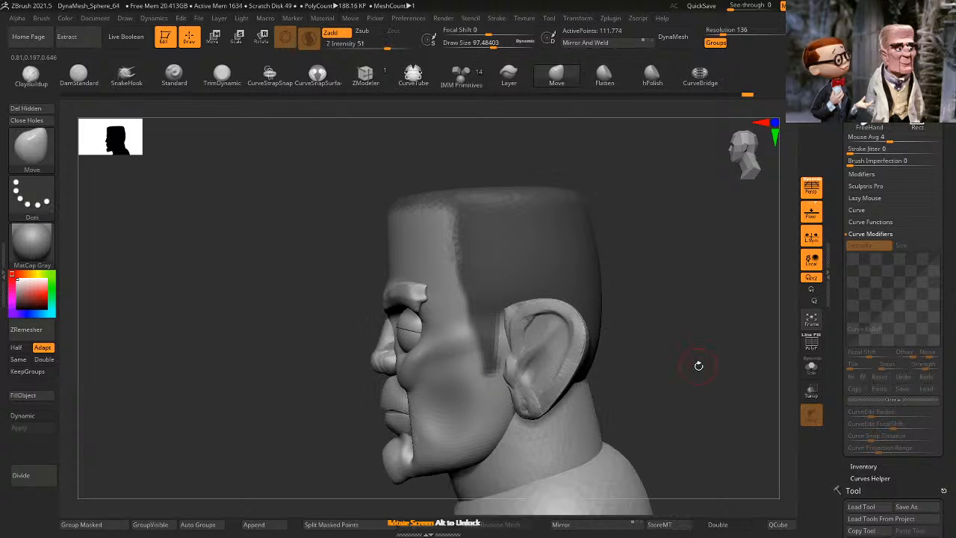
left_click_drag(699, 366, 651, 335)
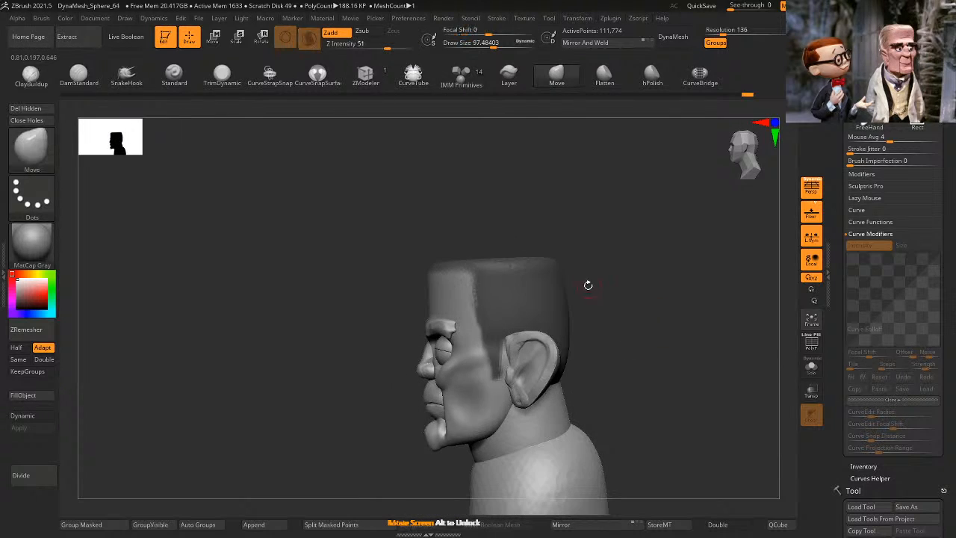
left_click_drag(588, 285, 583, 298)
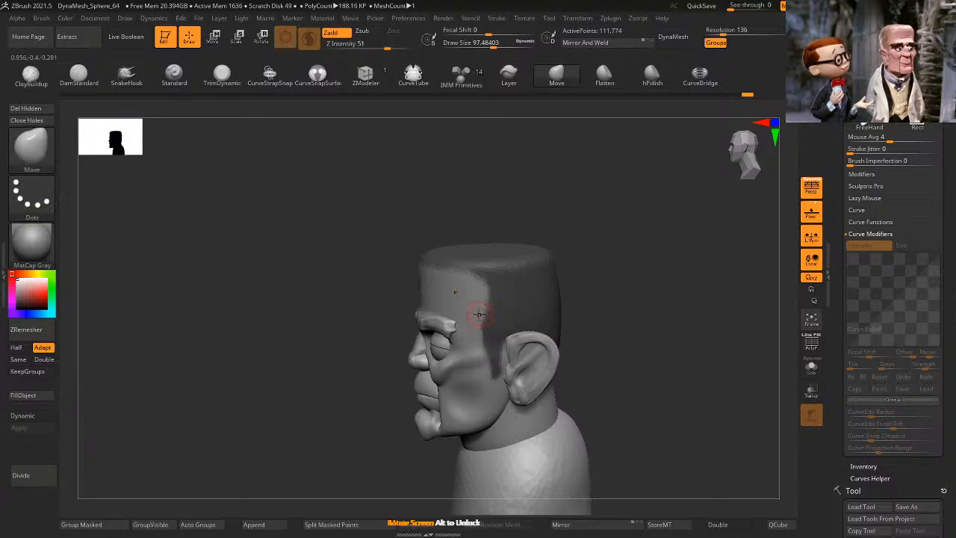
Step: Preview an extraction of the masked hair area with a thickness of 0.02 and S Smt 5
mouse_move(675, 288)
left_mouse_down("shift")
mouse_move(700, 286)
mouse_move(686, 314)
mouse_move(677, 301)
mouse_move(678, 287)
mouse_move(746, 343)
mouse_move(745, 363)
left_mouse_up("shift")
mouse_move(955, 432)
left_mouse_down()
mouse_move(954, 389)
mouse_move(946, 464)
left_mouse_up()
left_click(882, 238)
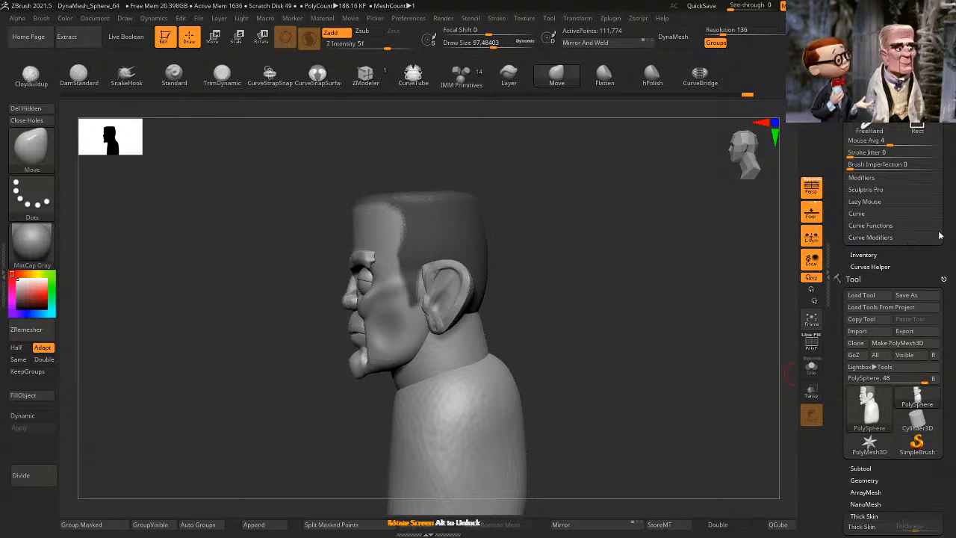
left_click_drag(943, 235, 954, 165)
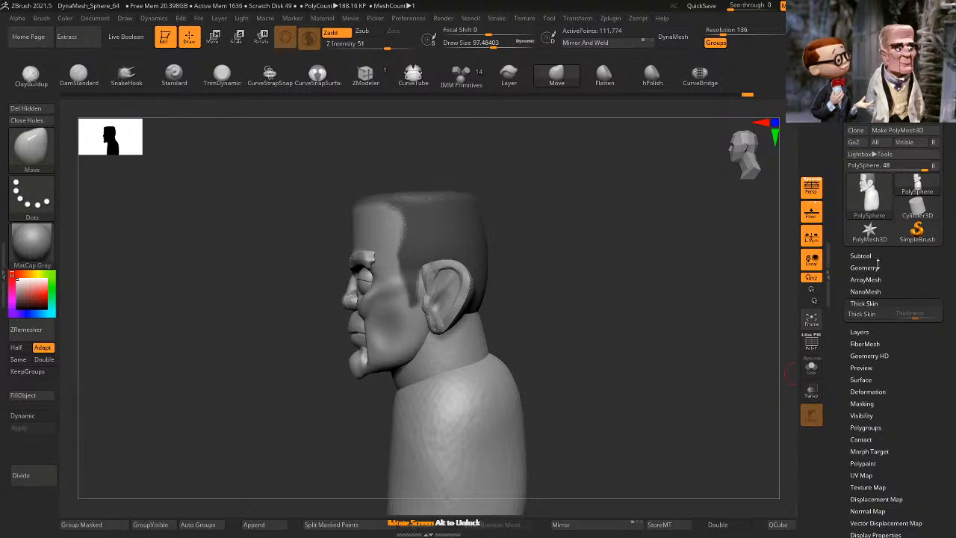
left_click(868, 257)
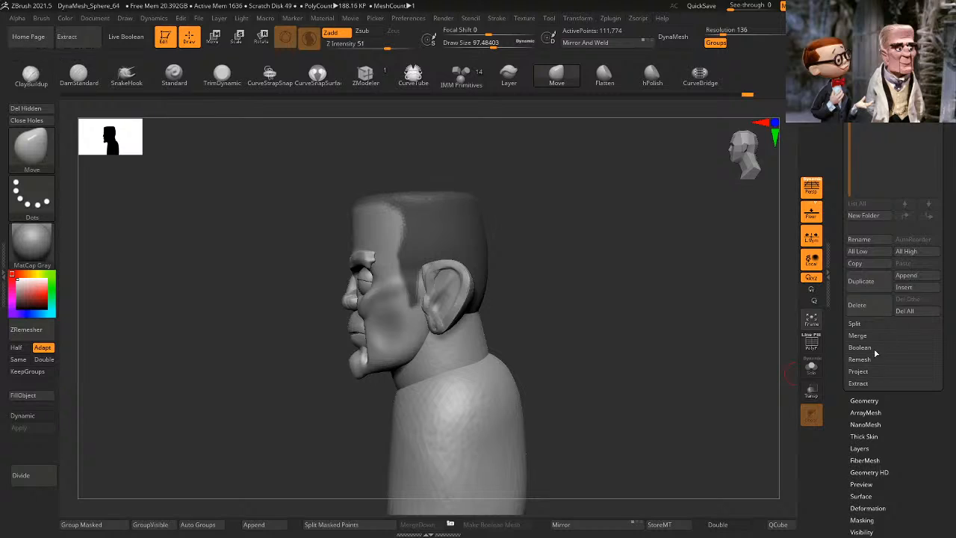
left_click(871, 381)
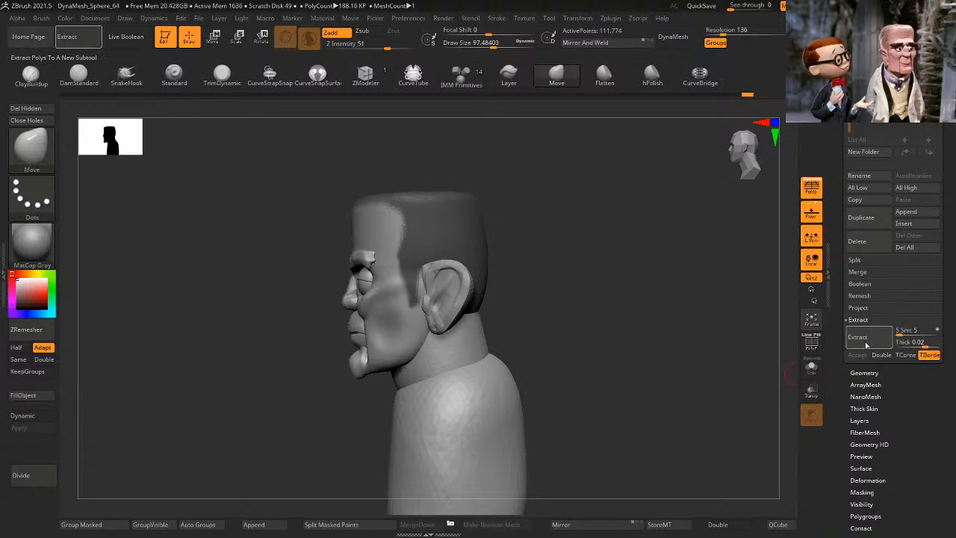
left_click(847, 337)
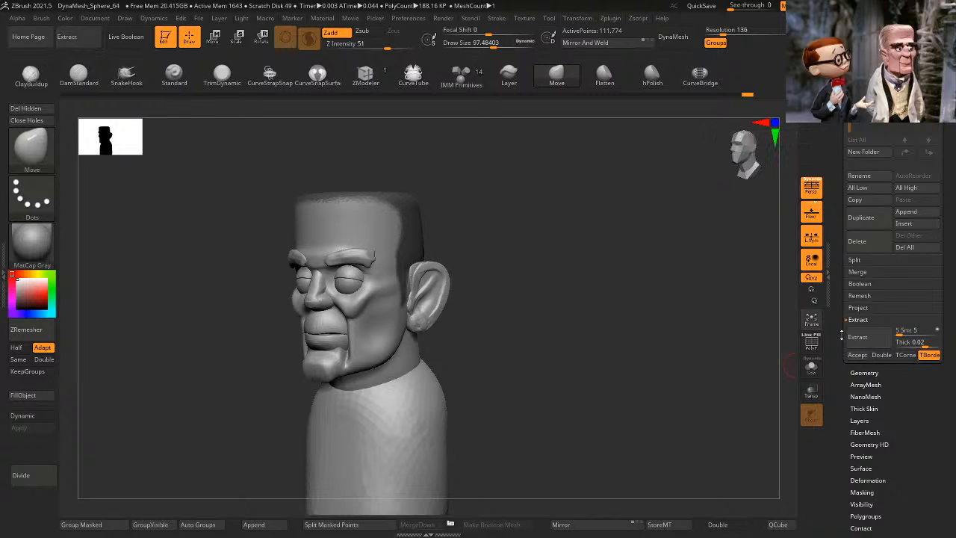
Step: Run the hair extraction again with the Double option on and accept it as a new subtool
left_click_drag(682, 364, 571, 298)
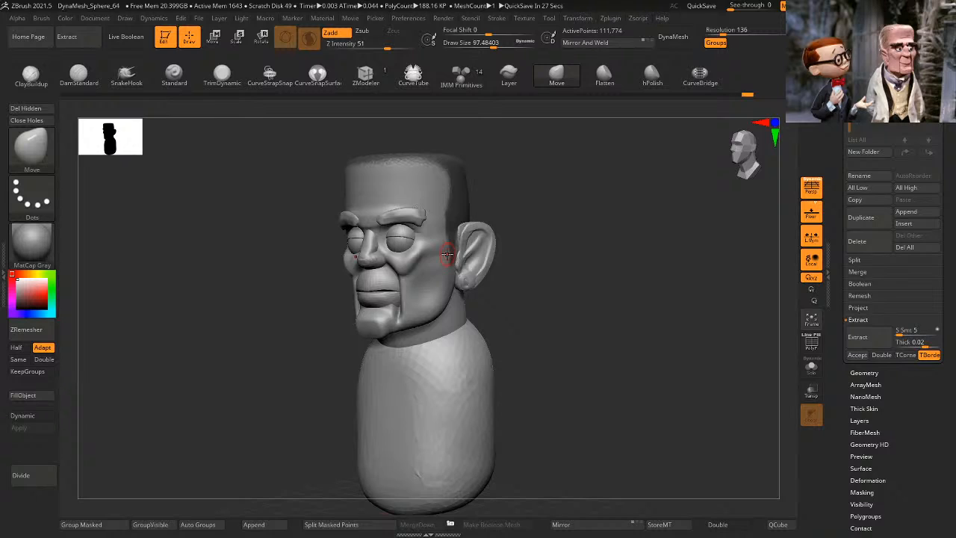
mouse_move(508, 299)
left_mouse_down()
mouse_move(623, 386)
mouse_move(628, 402)
mouse_move(654, 361)
mouse_move(639, 373)
left_mouse_up()
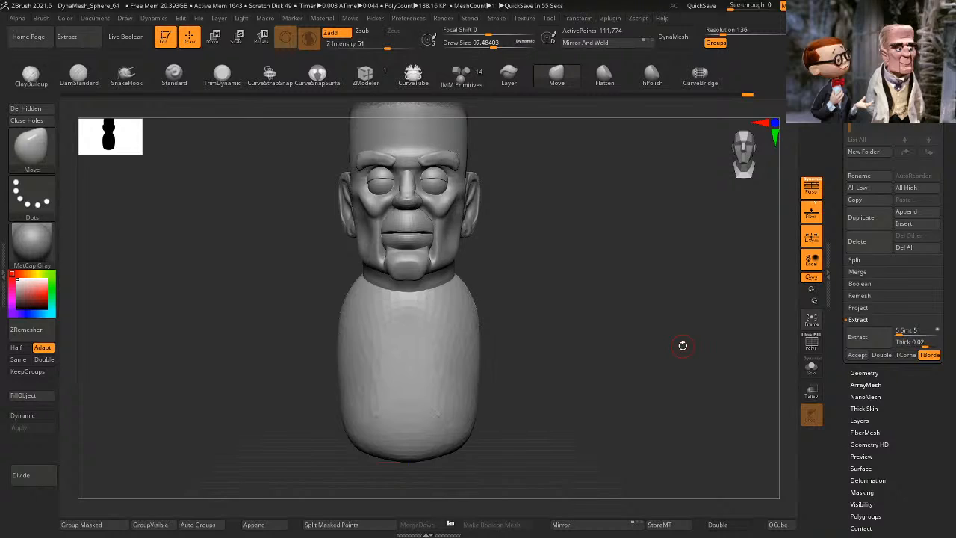
left_click_drag(621, 359, 593, 364, "alt")
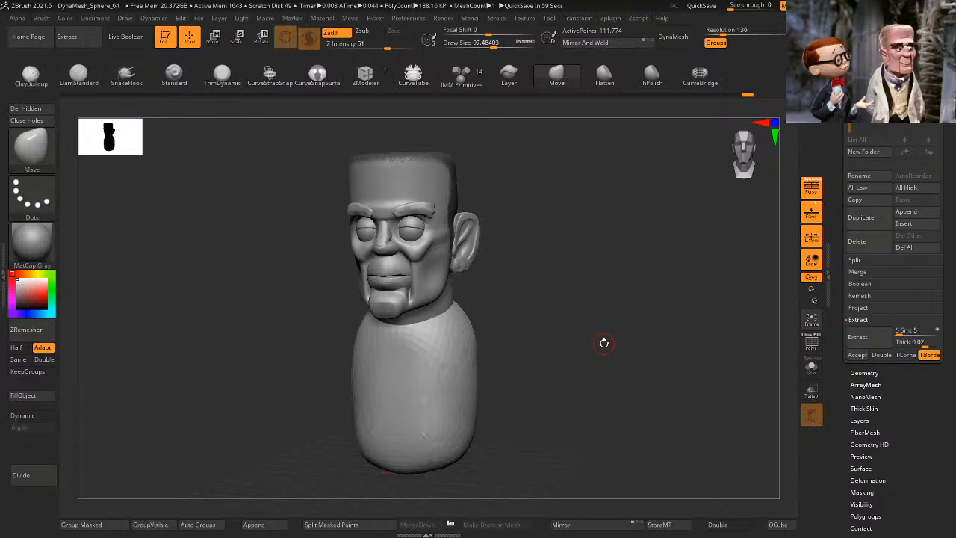
left_click_drag(604, 343, 660, 325)
left_click(863, 358)
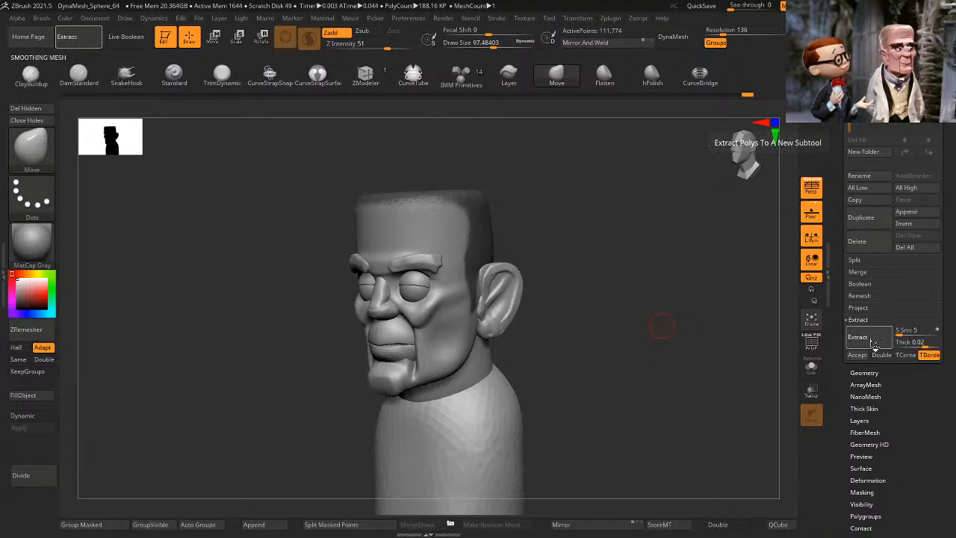
left_click(859, 355)
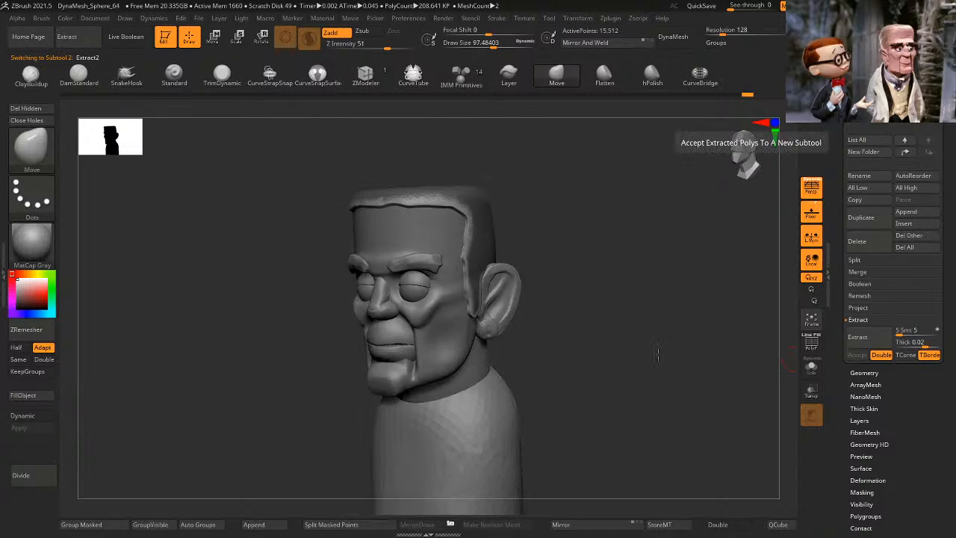
Step: Solo the extracted hair piece and examine its inner surface, rim and polygroups
left_click_drag(657, 352, 690, 316)
left_click(811, 366)
left_click_drag(486, 261, 523, 243)
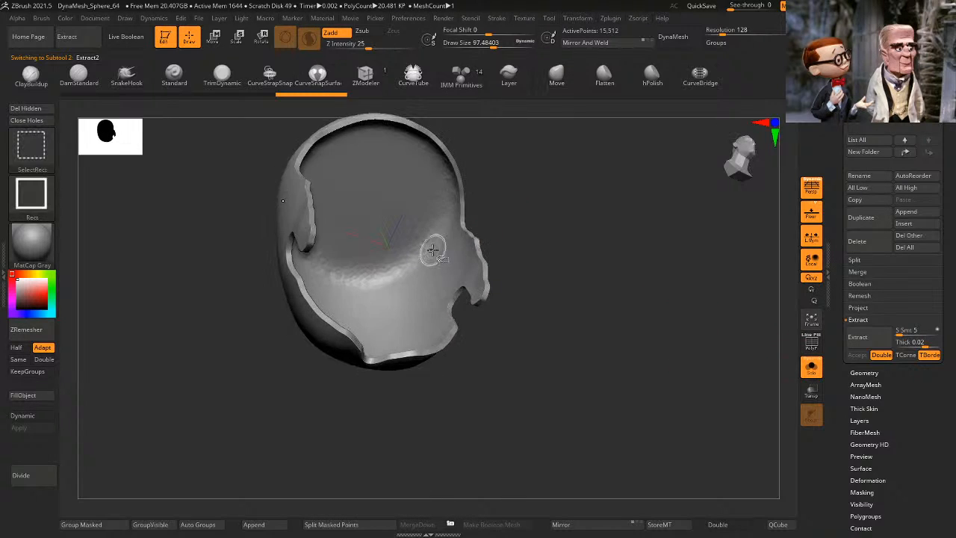
left_click(436, 249, "ctrl+shift")
left_click(586, 241, "ctrl+shift")
left_click(587, 241, "ctrl+shift")
left_click_drag(630, 249, 715, 309, "shift")
left_click(811, 371)
mouse_move(712, 385)
left_mouse_down()
mouse_move(710, 341)
mouse_move(717, 388)
left_mouse_up()
left_click(809, 367)
left_click_drag(717, 355, 641, 341)
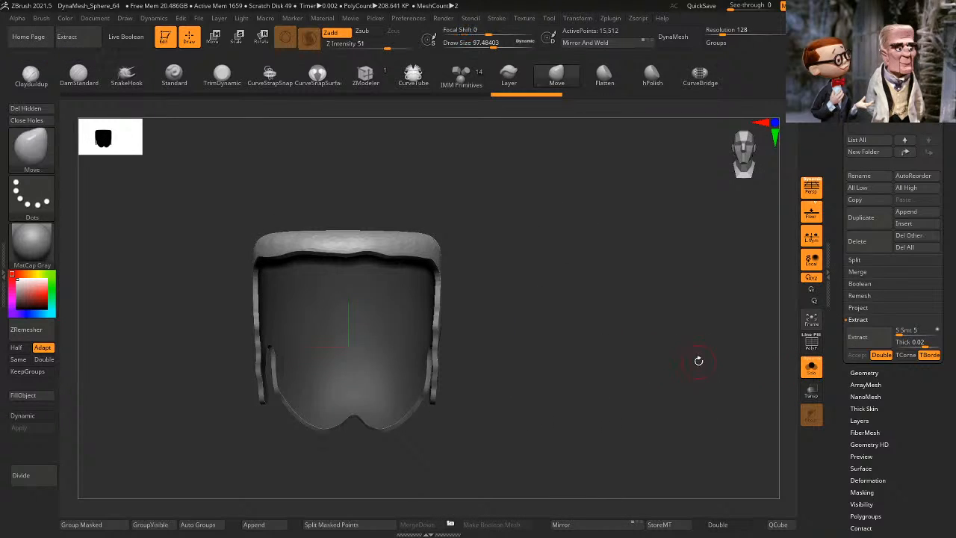
Step: Isolate parts of the hair piece by polygroup and mask its outer shell, leaving the inner surface unmasked
left_click_drag(695, 363, 689, 289)
left_click(580, 277, "ctrl")
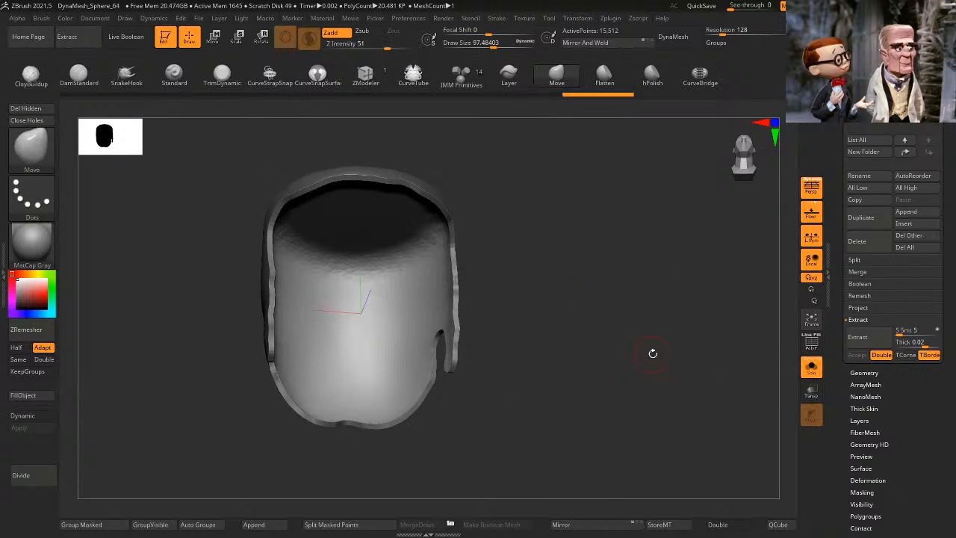
left_click(654, 337, "ctrl")
left_click_drag(624, 331, 586, 356)
left_click_drag(587, 355, 558, 312)
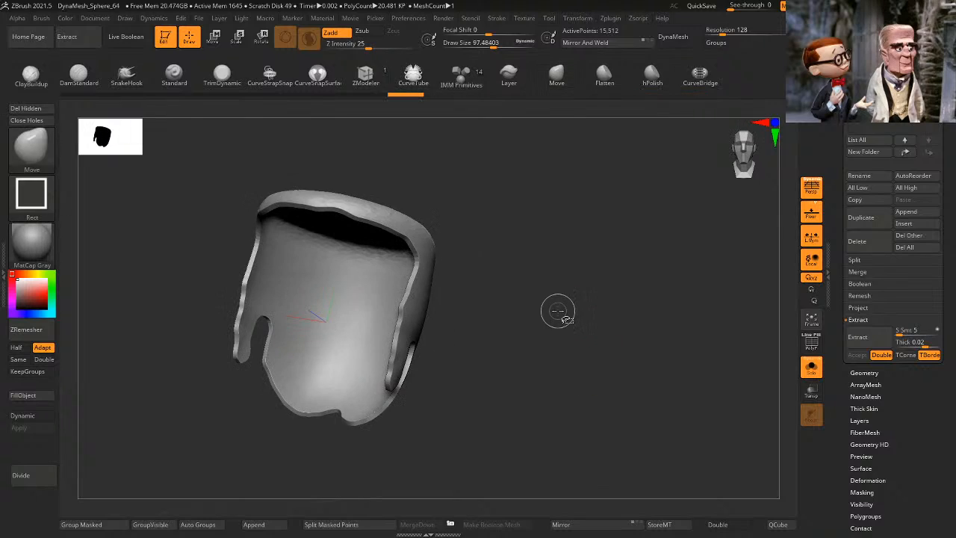
left_click(378, 326, "ctrl+shift")
left_click(513, 328, "ctrl")
left_click(531, 320, "ctrl+shift")
left_click_drag(516, 335, 565, 333)
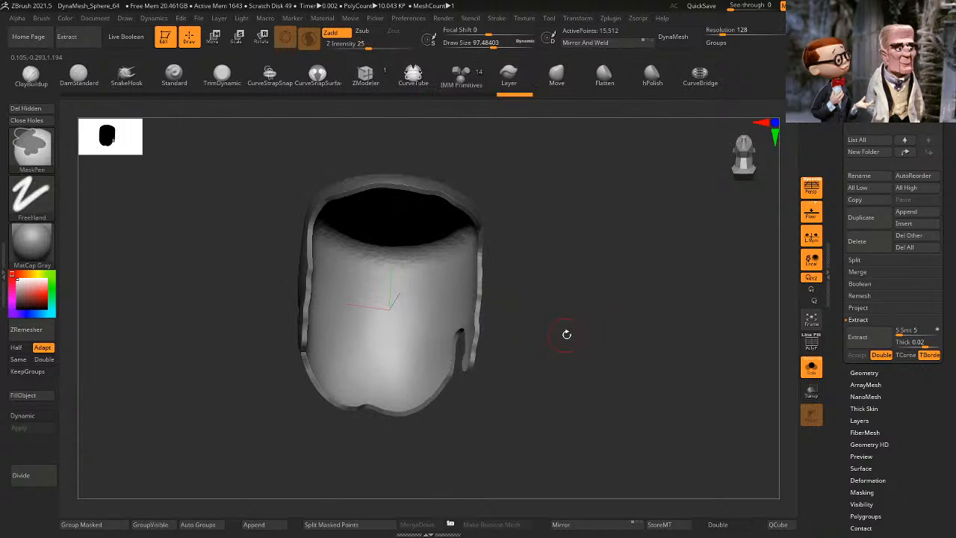
Step: Open the Deformation settings for the hair piece
left_click_drag(640, 397, 718, 365)
left_click_drag(953, 433, 954, 376)
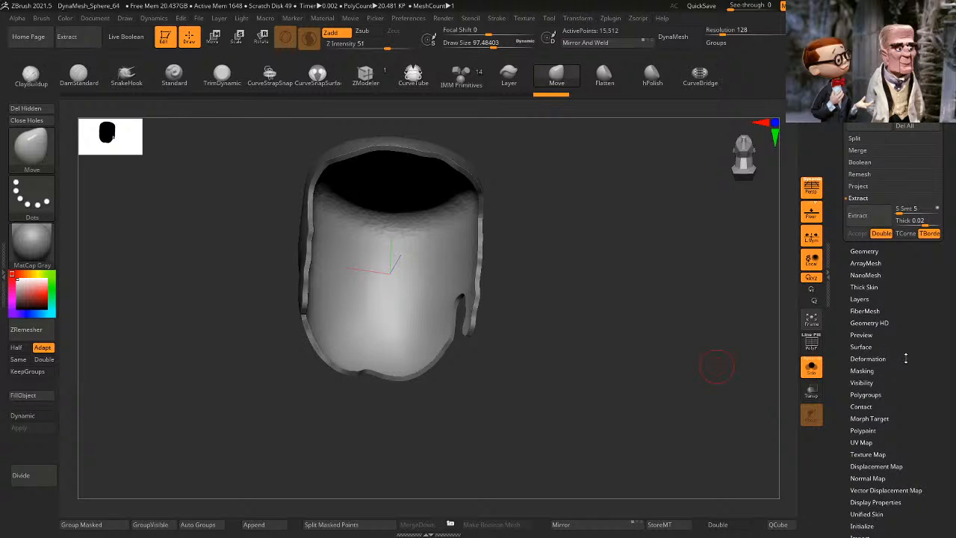
left_click(867, 358)
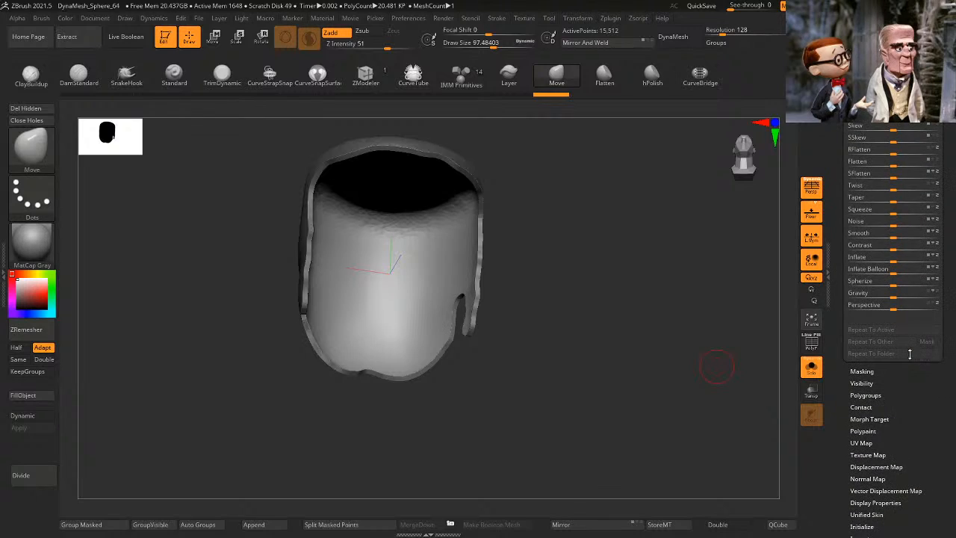
Step: Try to transform the unmasked inner surface of the hair piece with the gizmo, and undo the change
key("w")
right_click_drag(359, 247, 390, 271, "shift")
mouse_move(390, 273)
left_mouse_down()
mouse_move(395, 292)
mouse_move(392, 280)
left_mouse_up()
right_click_drag(392, 279, 439, 260)
left_click_drag(429, 235, 513, 327)
key("ctrl+z")
right_click_drag(663, 307, 638, 280, "shift")
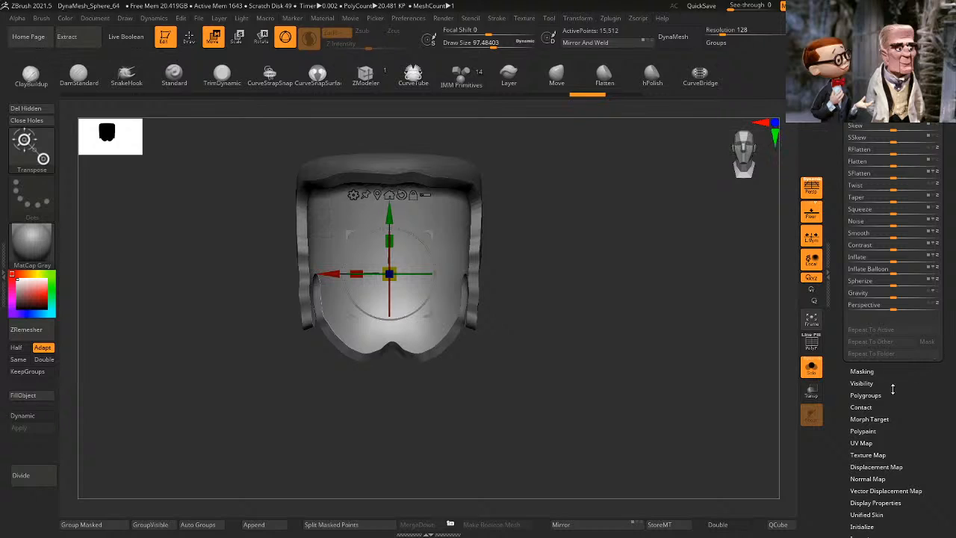
Step: Try to shrink the inner surface of the hair piece with the Size deformation, and undo it
left_click_drag(949, 250, 952, 345)
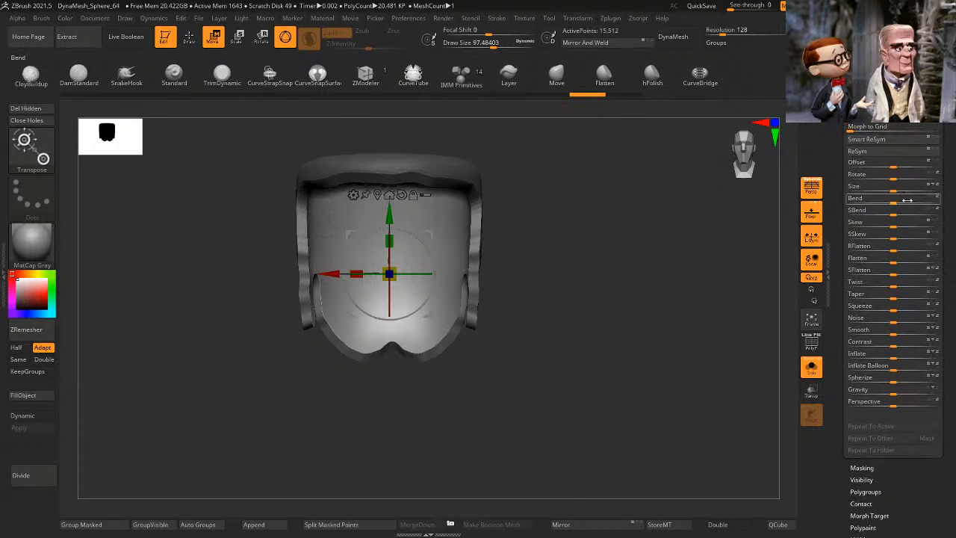
left_click_drag(894, 189, 856, 206)
right_click_drag(648, 258, 665, 212)
key("ctrl+z")
Step: Scale the inner surface down toward the centre of the hair piece with the transform gizmo
left_click_drag(393, 270, 369, 303)
right_click_drag(538, 262, 573, 272)
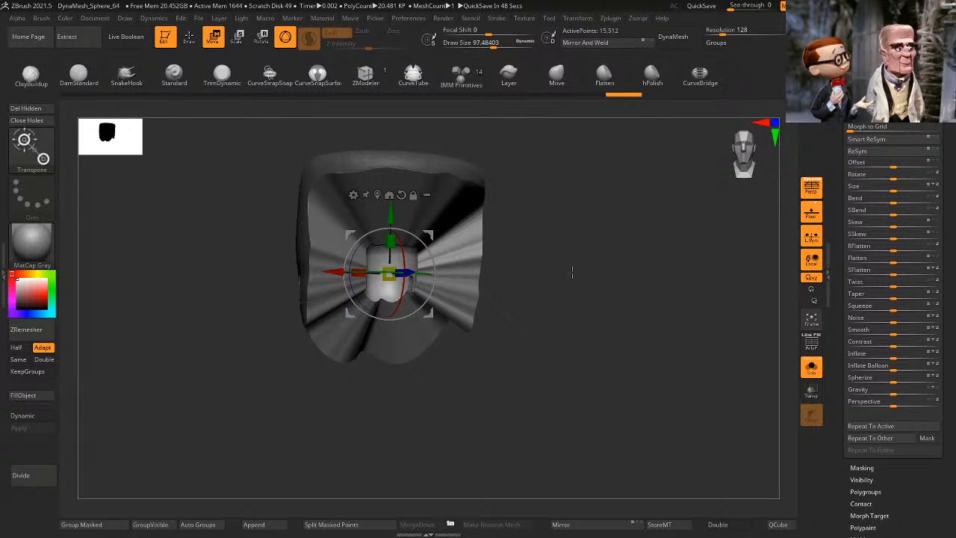
left_click_drag(572, 273, 620, 269)
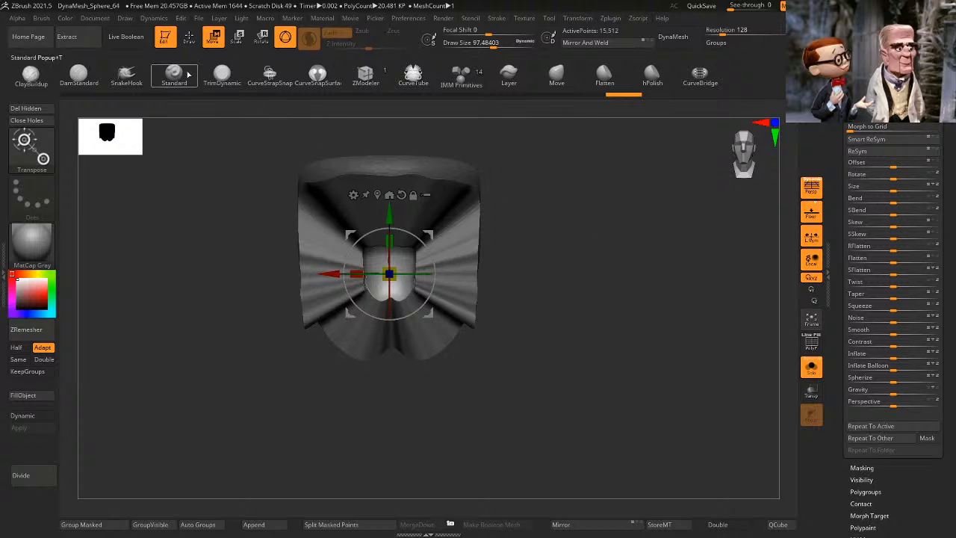
Step: Clear the mask from the hair piece and smooth its scaled-down inner surface
left_click(189, 37)
left_click_drag(569, 253, 601, 284, "ctrl")
left_click_drag(568, 279, 552, 237)
mouse_move(415, 244)
left_mouse_down("shift")
mouse_move(364, 244)
mouse_move(373, 240)
left_mouse_up("shift")
Step: Adjust the inside of the hair piece with an enlarged Move brush
left_click(556, 75)
key("space")
left_click_drag(522, 230, 530, 231)
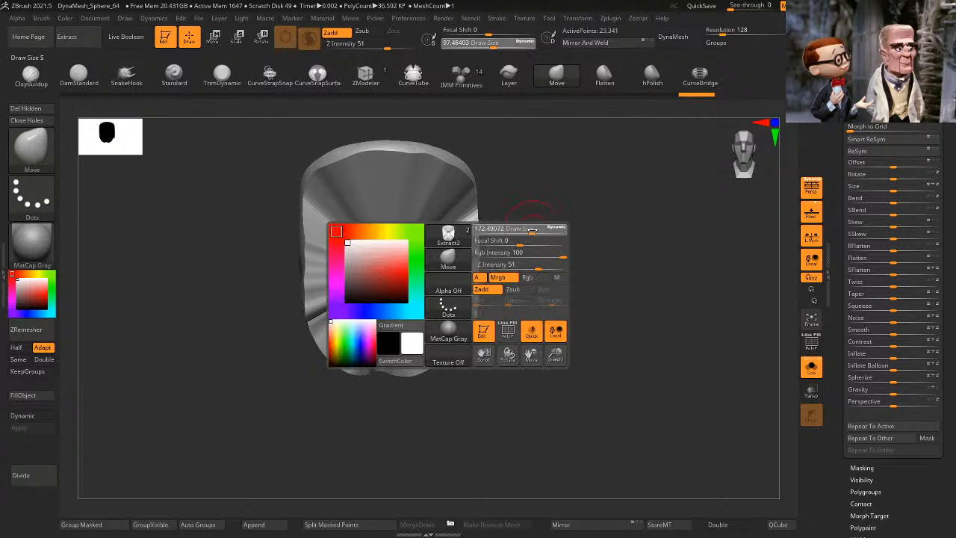
key("space")
mouse_move(413, 256)
left_mouse_down()
mouse_move(384, 284)
mouse_move(396, 299)
mouse_move(448, 254)
left_mouse_up()
mouse_move(579, 248)
left_mouse_down()
mouse_move(645, 289)
mouse_move(723, 321)
mouse_move(662, 288)
mouse_move(636, 237)
left_mouse_up()
Step: Show the whole bust again and smooth the front edge and side borders of the hair piece
left_click(811, 372)
key("s")
left_click_drag(490, 218, 374, 201, "shift")
left_click_drag(329, 225, 434, 207, "shift")
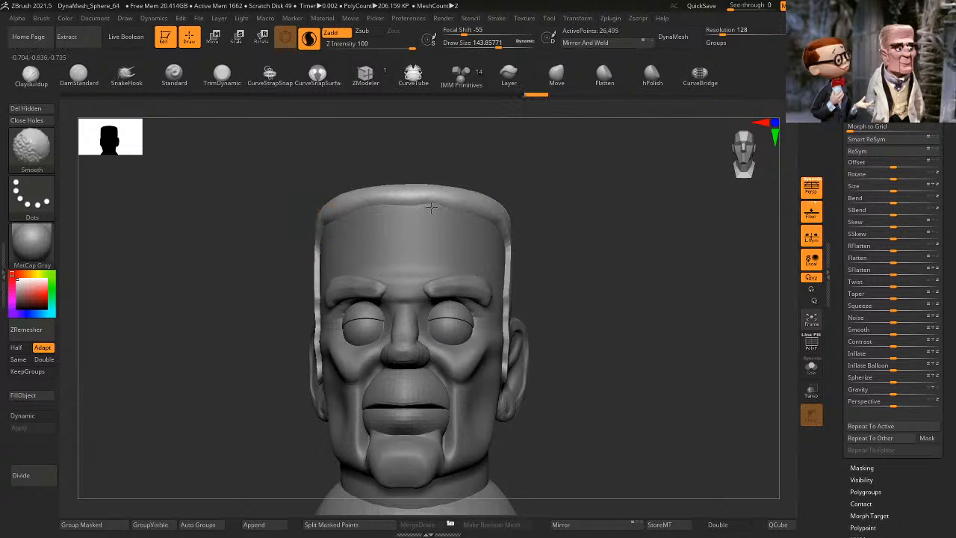
left_click_drag(536, 232, 588, 239)
left_click_drag(292, 243, 296, 233, "shift")
Step: Smooth the hair piece around the sideburn and above the ear so it blends cleanly with the head
left_click(604, 75)
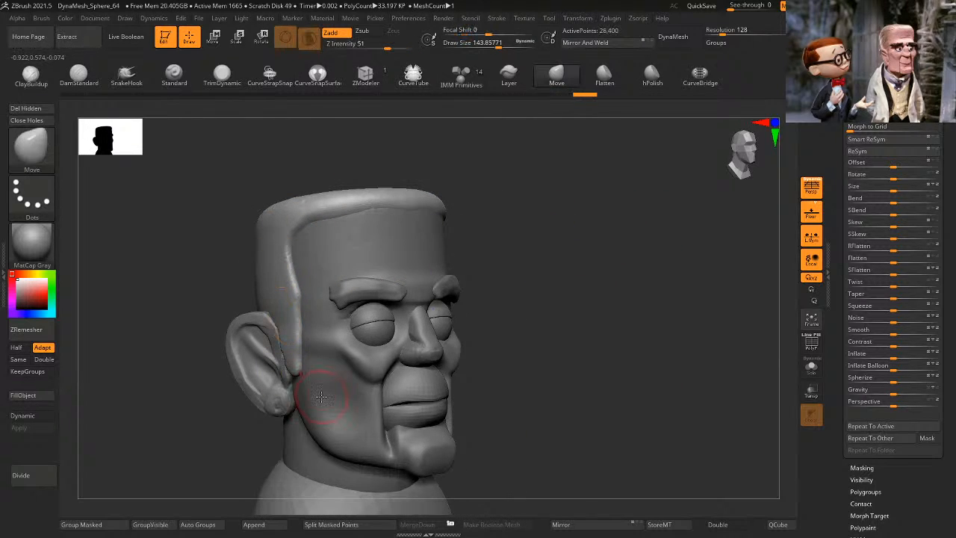
left_click_drag(523, 314, 590, 314)
left_click_drag(534, 299, 504, 288)
left_click_drag(329, 293, 336, 319, "shift")
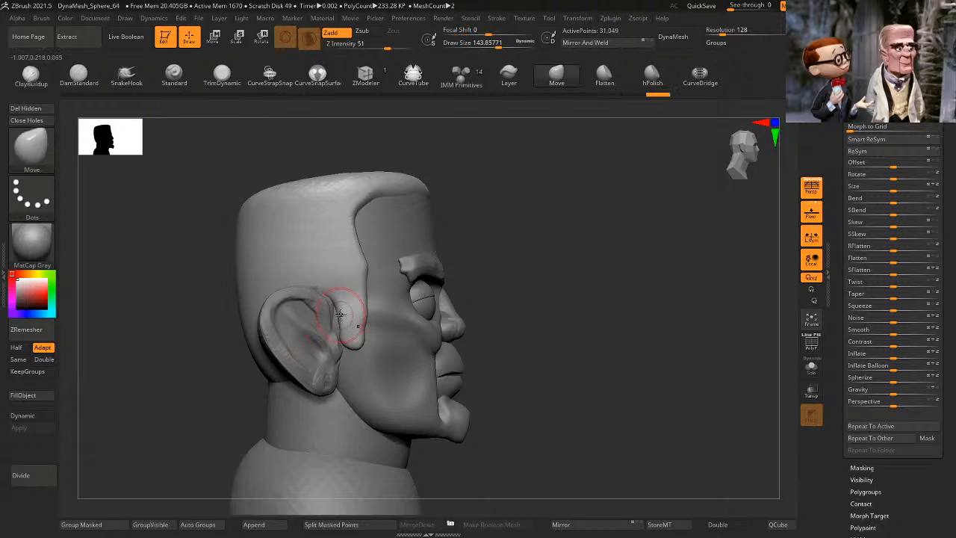
left_click_drag(515, 298, 597, 277)
left_click_drag(284, 294, 298, 290, "shift")
mouse_move(499, 319)
left_mouse_down()
mouse_move(526, 327)
mouse_move(517, 286)
left_mouse_up()
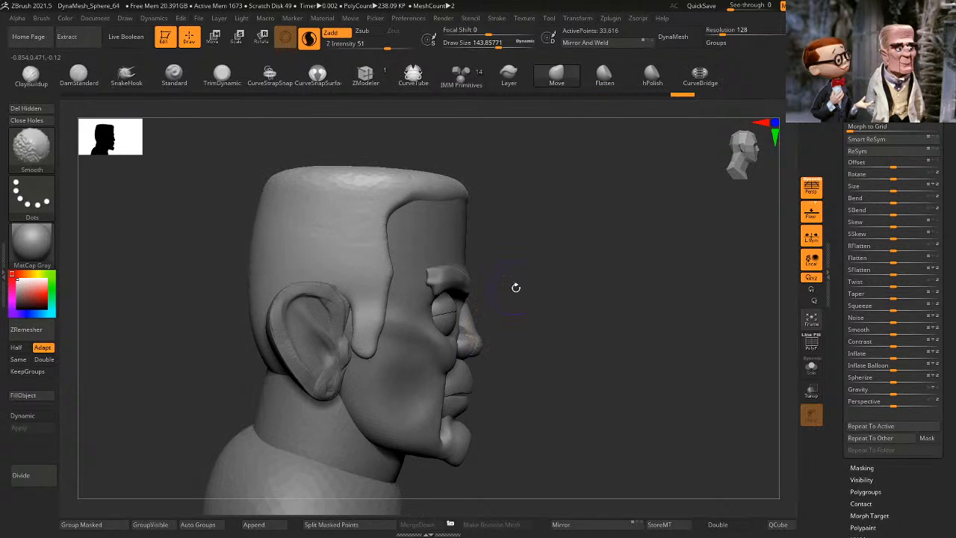
mouse_move(558, 202)
left_mouse_down()
mouse_move(533, 209)
mouse_move(623, 229)
mouse_move(647, 256)
mouse_move(632, 273)
left_mouse_up()
Step: Choose the DamStandard brush and try a groove across the side of the hair, undoing the stroke
left_click(78, 74)
key("space")
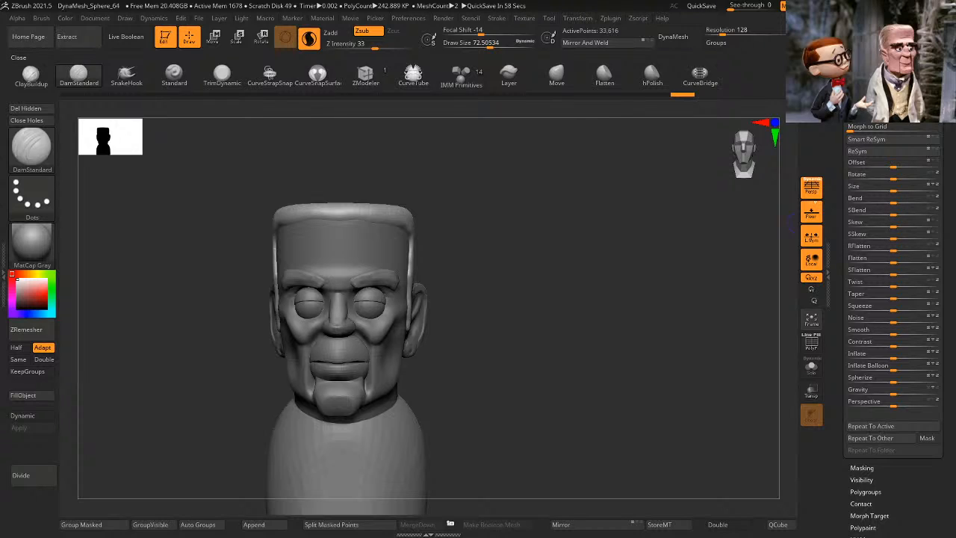
left_click_drag(678, 258, 552, 280)
left_click_drag(322, 251, 437, 243)
key("ctrl+z")
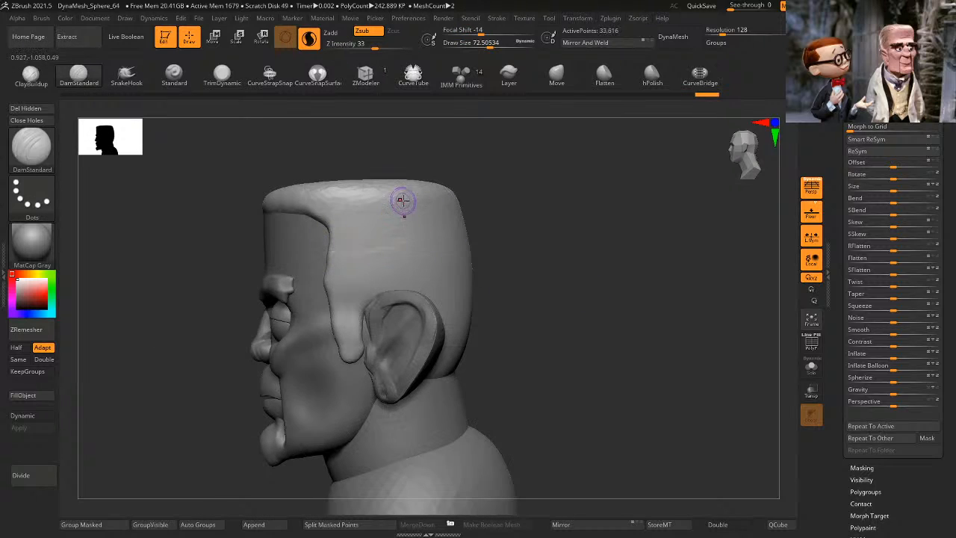
Step: Smooth the upper rim of the hair piece and set the DamStandard draw size to about 86
left_click_drag(523, 188, 526, 268)
key("space")
mouse_move(280, 177)
left_mouse_down("shift")
mouse_move(470, 159)
mouse_move(292, 184)
mouse_move(470, 154)
left_mouse_up("shift")
mouse_move(561, 167)
left_mouse_down("shift")
mouse_move(587, 167)
mouse_move(578, 165)
left_mouse_up("shift")
key("space")
key("space")
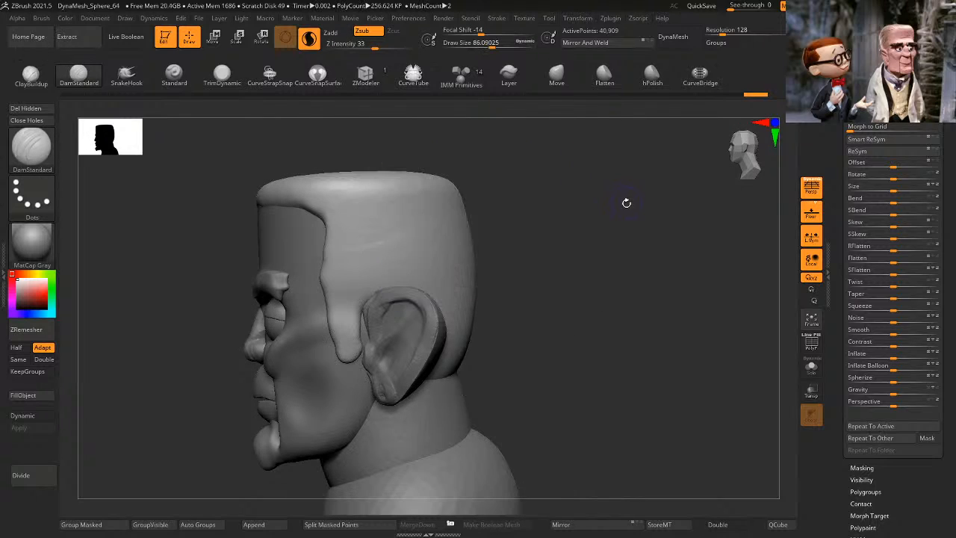
Step: Carve a series of strand grooves running back from the hairline, from the temple down the sideburn
left_click_drag(324, 215, 389, 200)
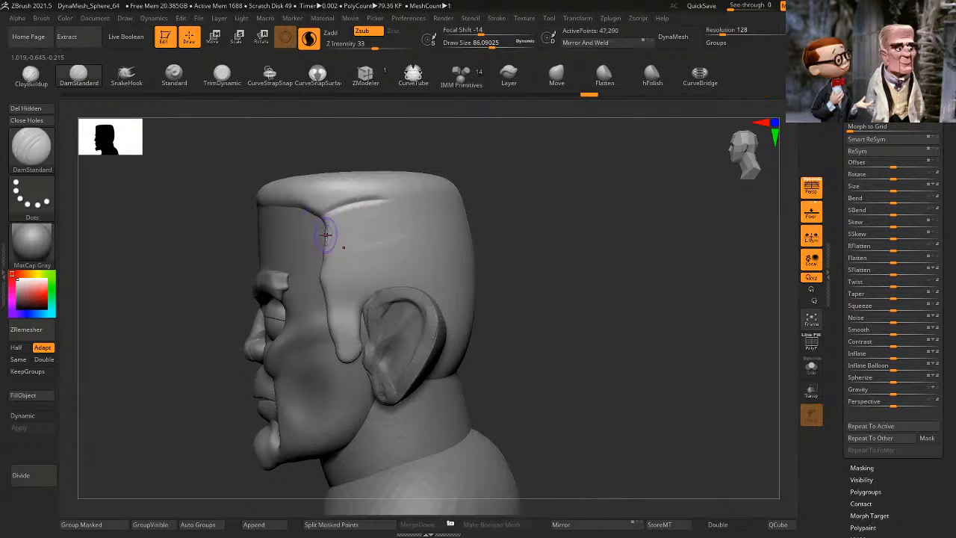
left_click_drag(324, 250, 388, 240)
left_click_drag(323, 276, 364, 284)
left_click_drag(326, 312, 364, 300)
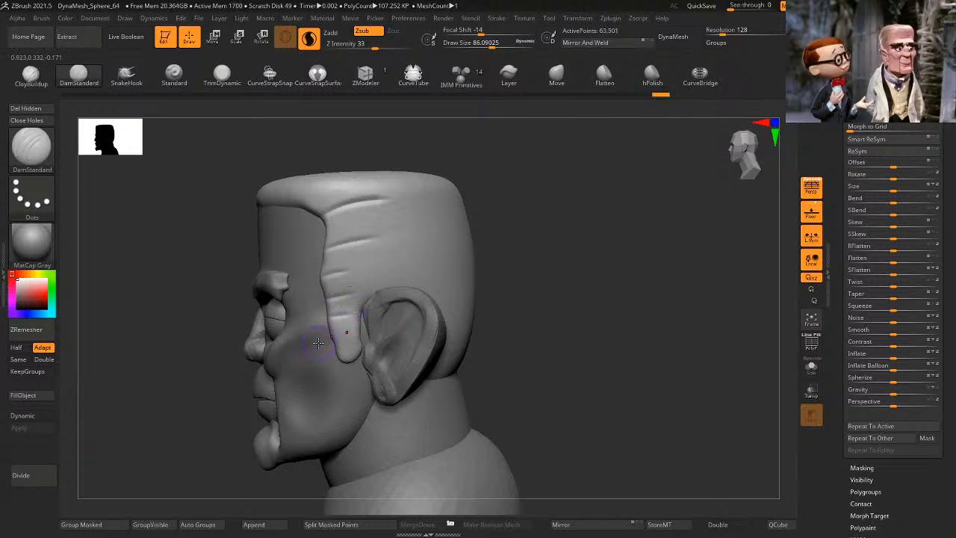
left_click_drag(321, 342, 370, 322)
Step: Carve short strand grooves along the front hairline above the forehead, undoing a stray stroke
mouse_move(568, 269)
left_mouse_down()
mouse_move(598, 263)
mouse_move(613, 234)
mouse_move(613, 247)
mouse_move(496, 213)
mouse_move(368, 222)
mouse_move(382, 224)
left_mouse_up()
mouse_move(557, 200)
left_mouse_down()
mouse_move(476, 192)
mouse_move(570, 154)
mouse_move(581, 166)
mouse_move(554, 179)
mouse_move(619, 192)
left_mouse_up()
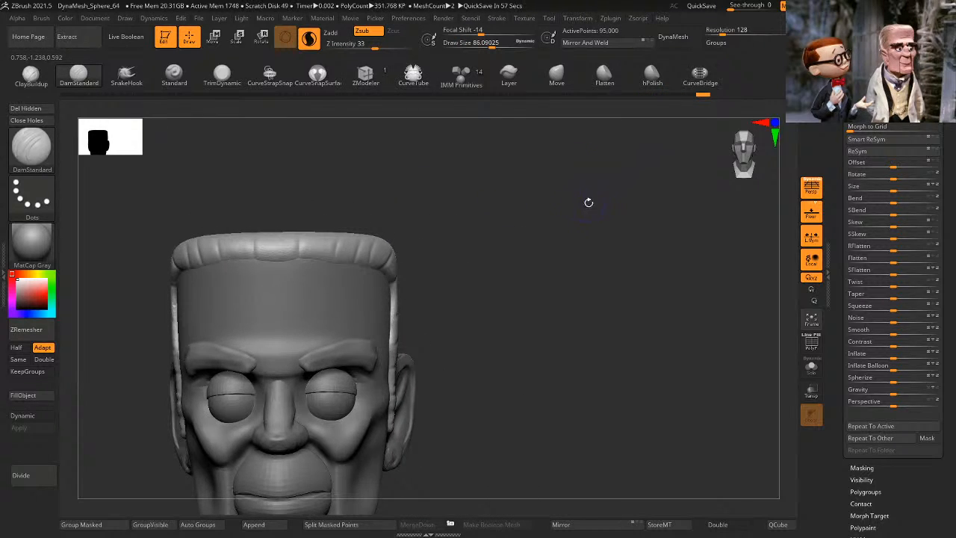
mouse_move(320, 235)
left_mouse_down()
mouse_move(321, 257)
mouse_move(201, 264)
left_mouse_up()
key("ctrl+z")
left_click_drag(441, 235, 429, 217)
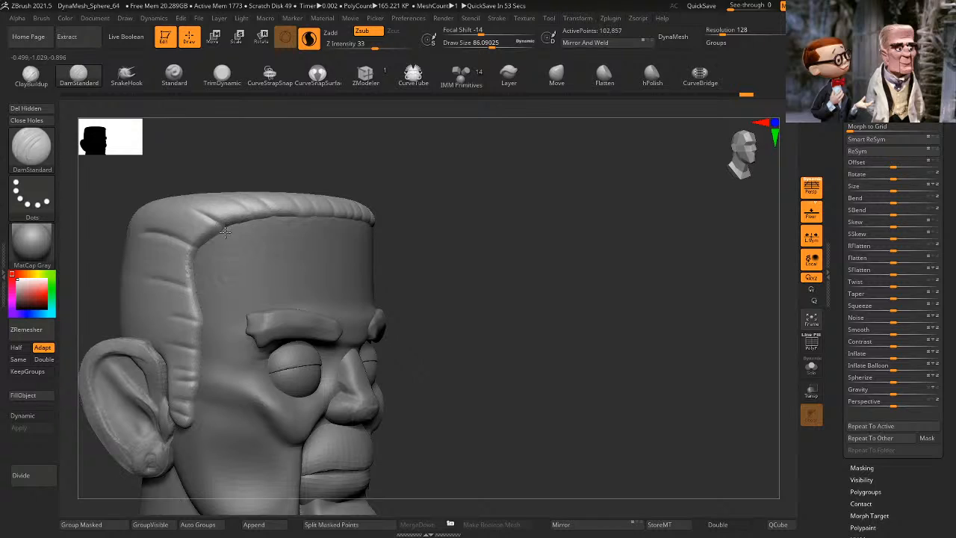
Step: Refine the hairline contour at the temple with DamStandard and taper the sideburn toward a pointed tip
left_click_drag(198, 269, 203, 308)
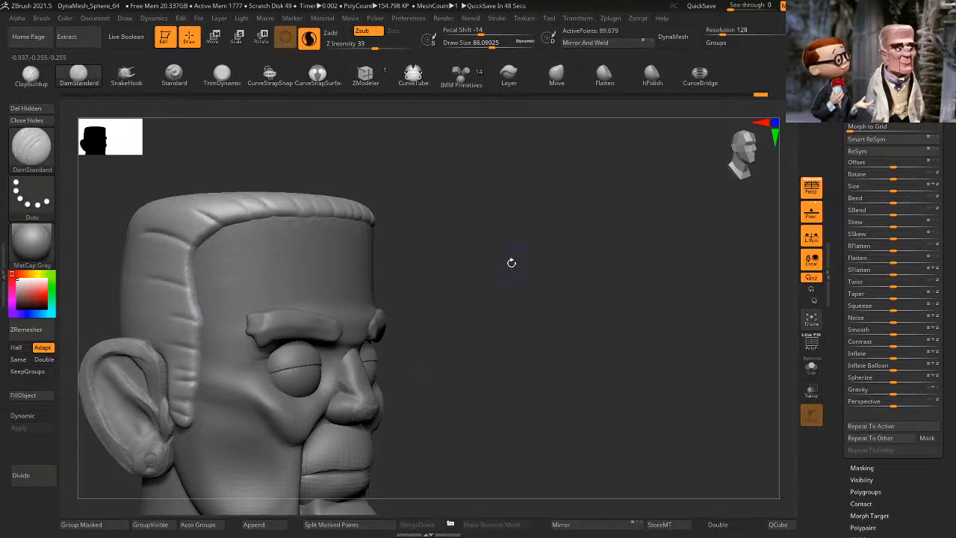
mouse_move(512, 262)
left_mouse_down()
mouse_move(548, 251)
mouse_move(545, 236)
left_mouse_up()
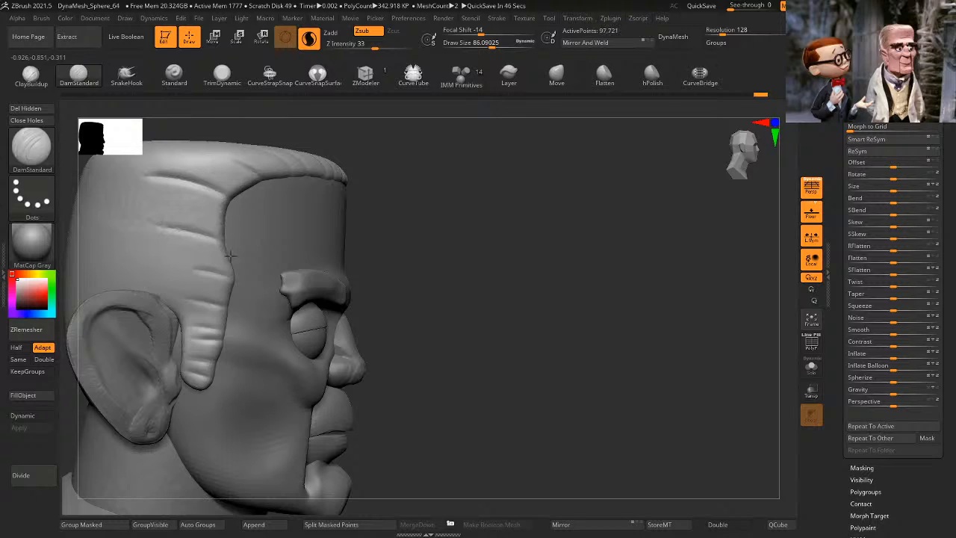
left_click(244, 287, "alt")
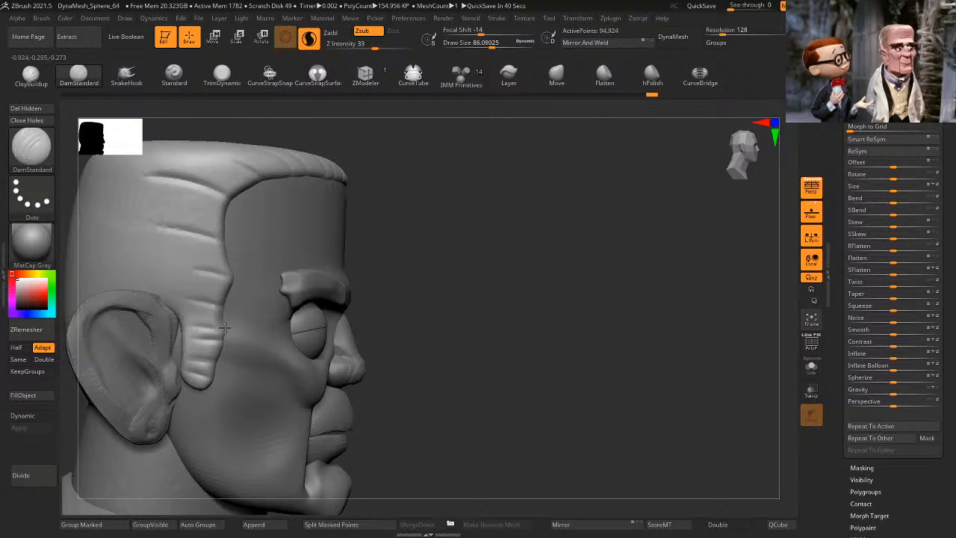
left_click(213, 387, "alt")
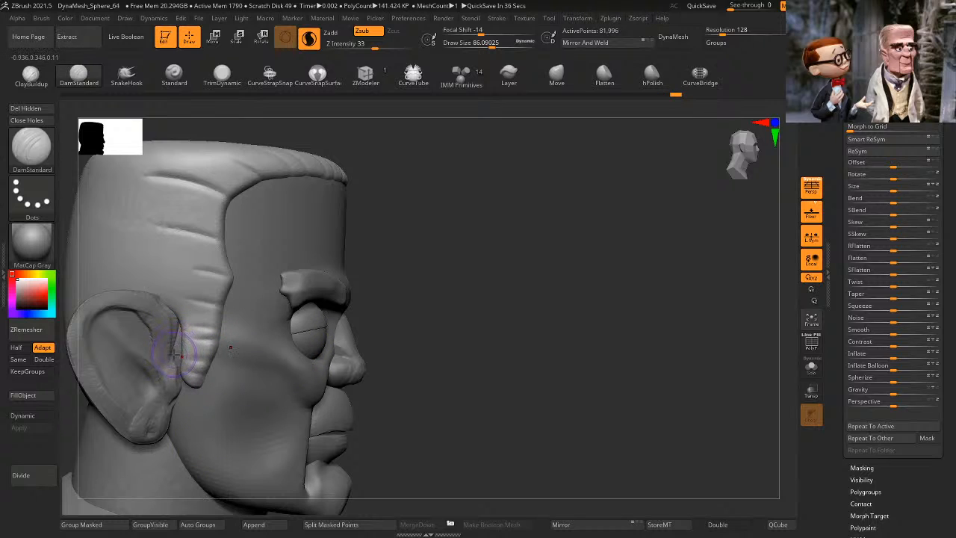
left_click_drag(216, 350, 198, 376)
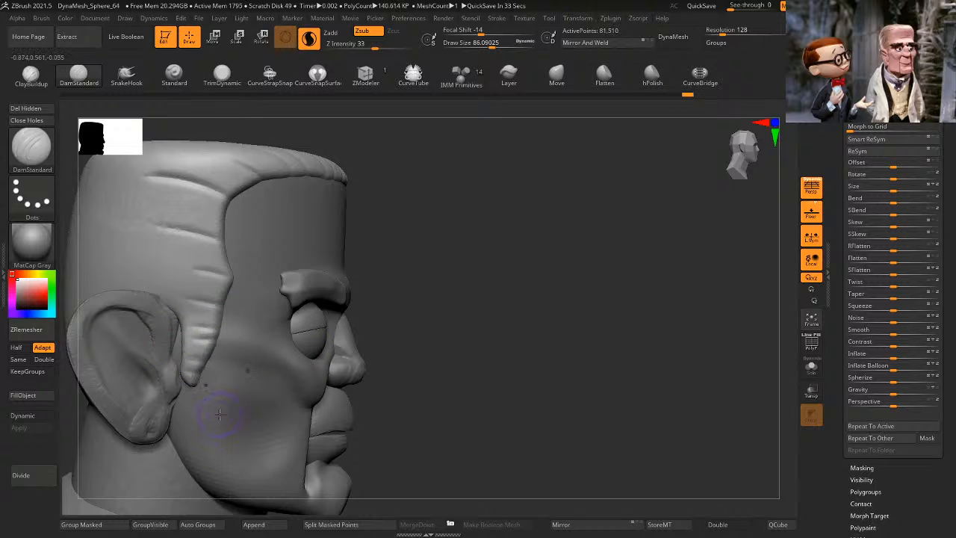
Step: Carve grooves in the hair curving over the ear and down behind it toward the nape
mouse_move(590, 314)
left_mouse_down()
mouse_move(485, 292)
mouse_move(662, 233)
mouse_move(640, 247)
mouse_move(628, 224)
mouse_move(653, 217)
mouse_move(603, 282)
left_mouse_up()
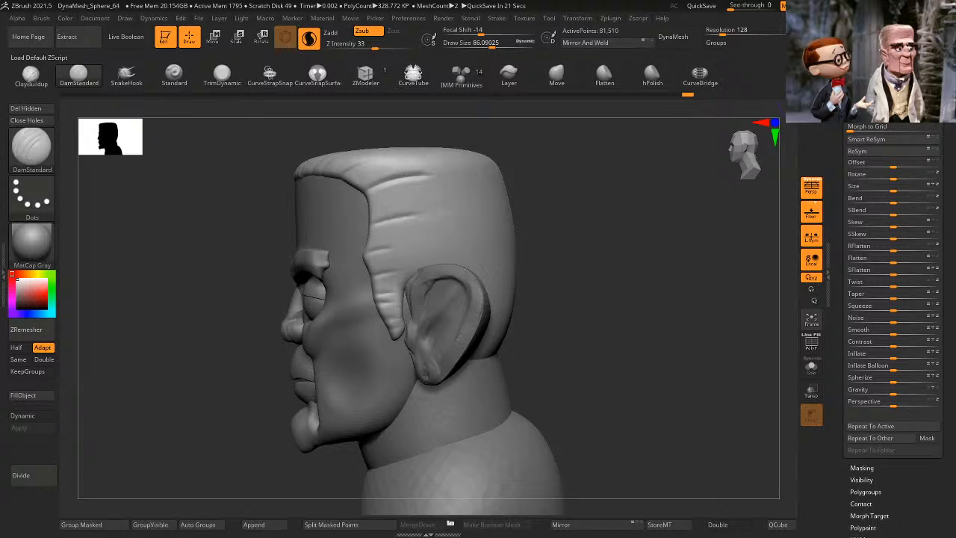
left_click_drag(652, 265, 603, 267)
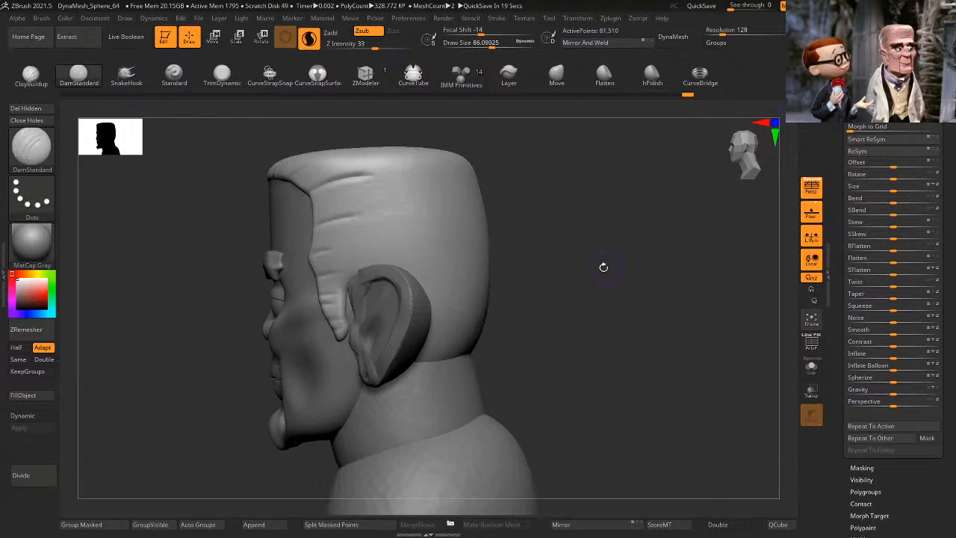
key("ctrl")
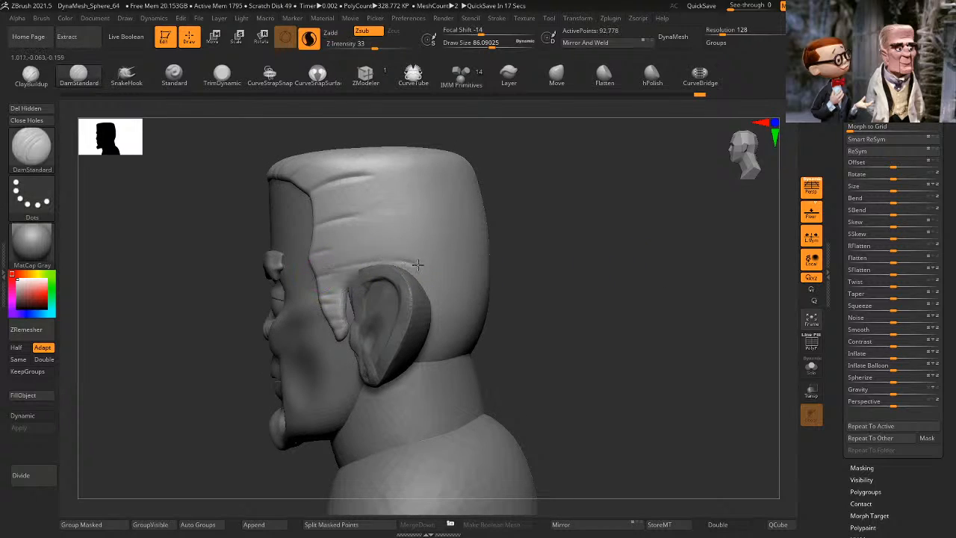
key("ctrl")
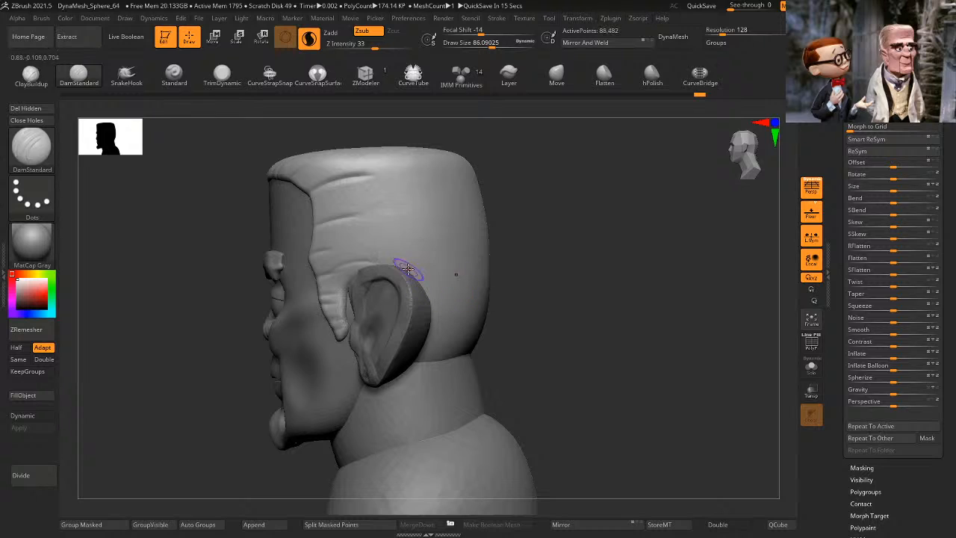
left_click_drag(408, 269, 441, 318)
Step: Carve long downward strand grooves on the back of the hair and smooth out the rough stroke ends
left_click_drag(615, 253, 522, 248)
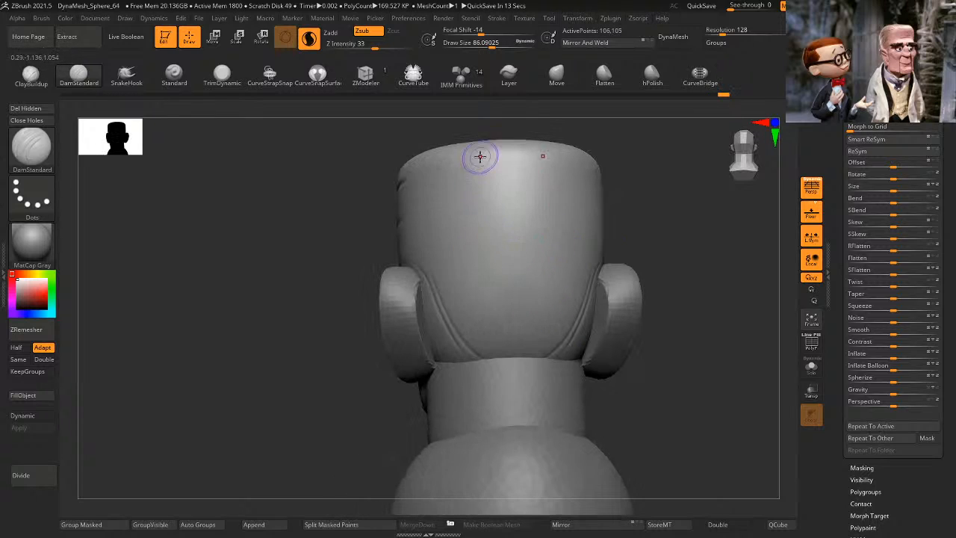
left_click_drag(480, 157, 491, 269)
left_click_drag(517, 149, 523, 354)
mouse_move(655, 284)
left_mouse_down()
mouse_move(665, 251)
mouse_move(573, 224)
mouse_move(625, 241)
mouse_move(566, 326)
left_mouse_up()
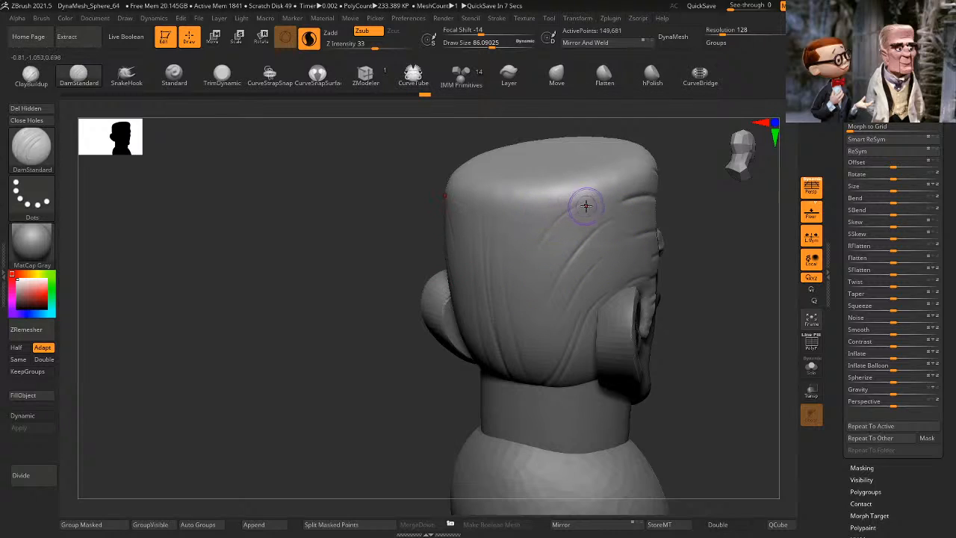
mouse_move(567, 213)
left_mouse_down("shift")
mouse_move(562, 200)
mouse_move(542, 226)
left_mouse_up("shift")
Step: Smooth the side of the hair and carve parallel strand grooves across the flat top of the head
left_click_drag(716, 254, 642, 247)
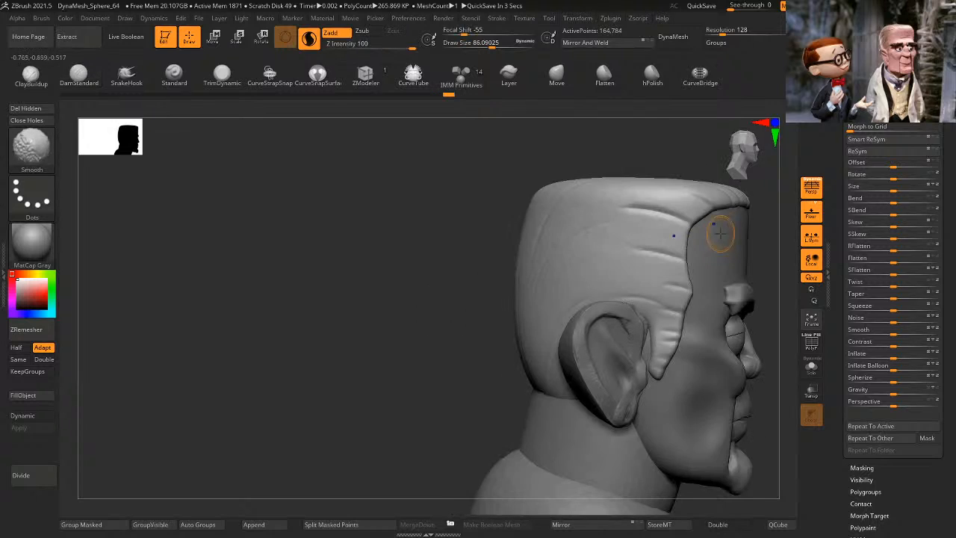
left_click_drag(449, 327, 385, 365, "alt")
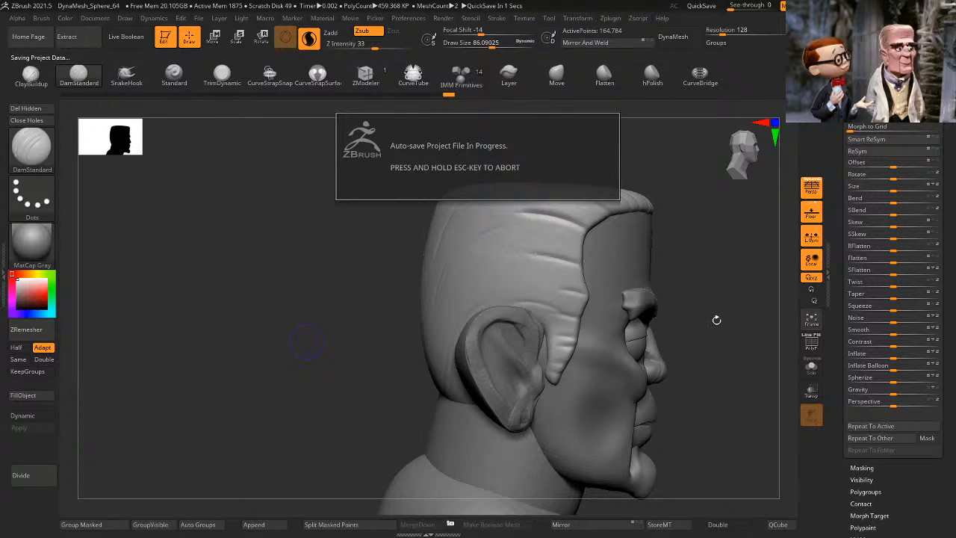
left_click_drag(724, 308, 686, 348)
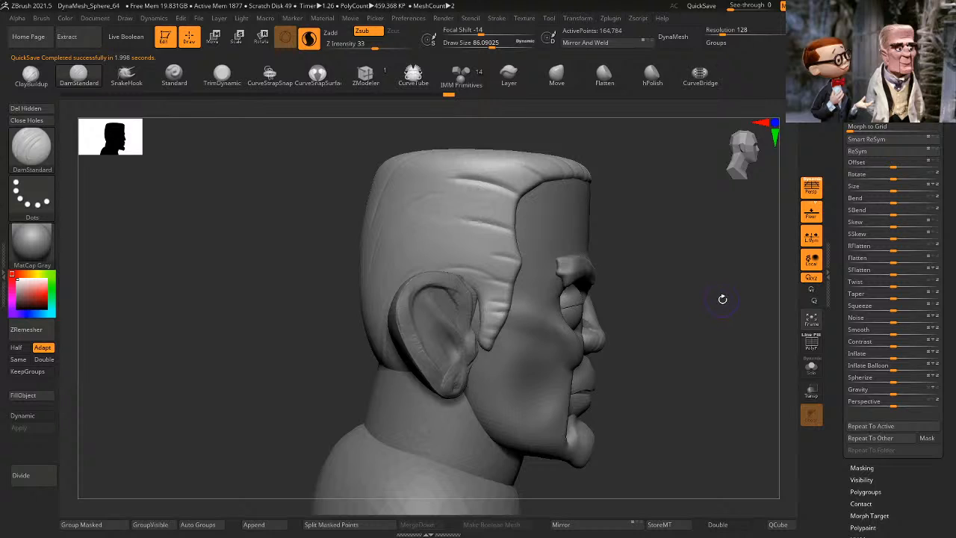
left_click_drag(629, 424, 614, 288, "alt")
left_click_drag(430, 235, 359, 261)
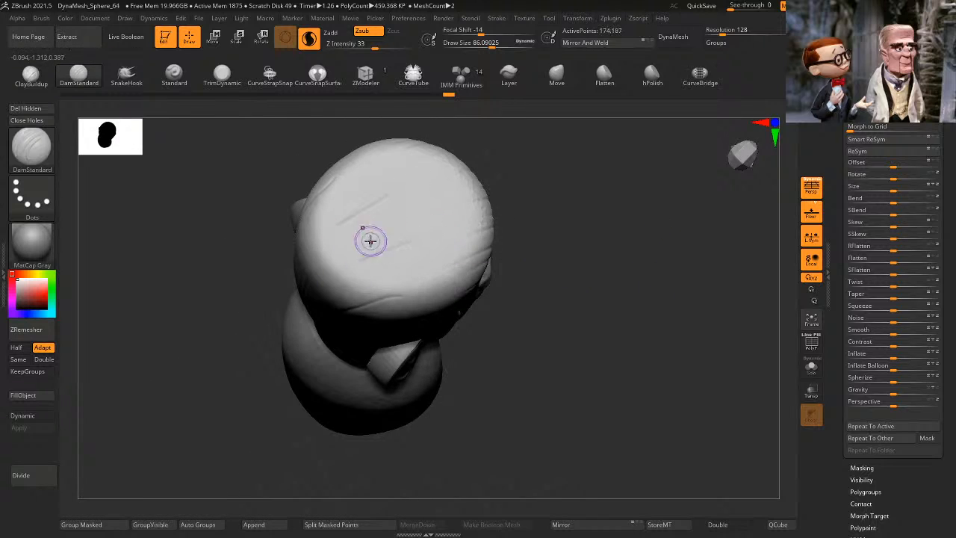
left_click_drag(408, 210, 364, 231)
left_click_drag(390, 165, 340, 191)
Step: Carve strand grooves over the rear rim of the hair and down the back of the head to the nape
left_click_drag(595, 226, 343, 232)
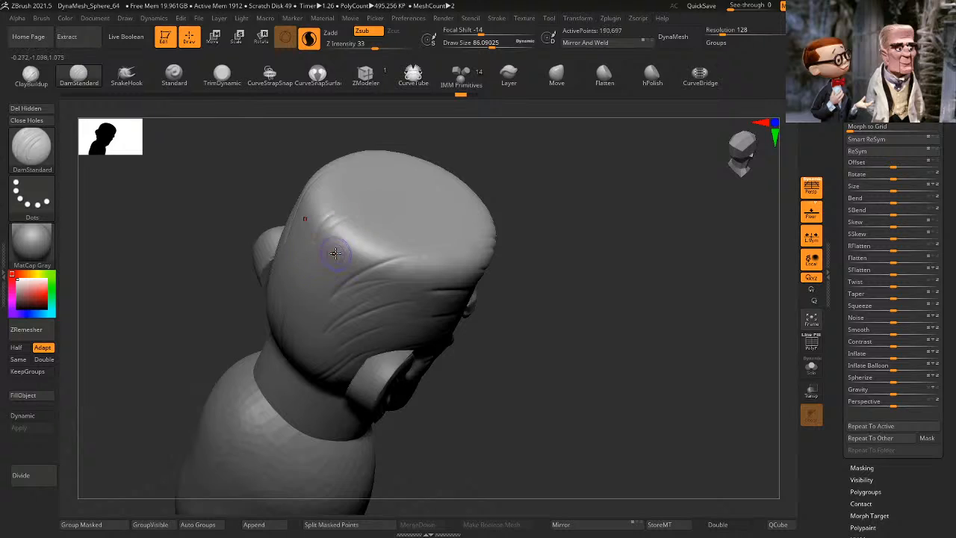
left_click_drag(348, 221, 323, 256)
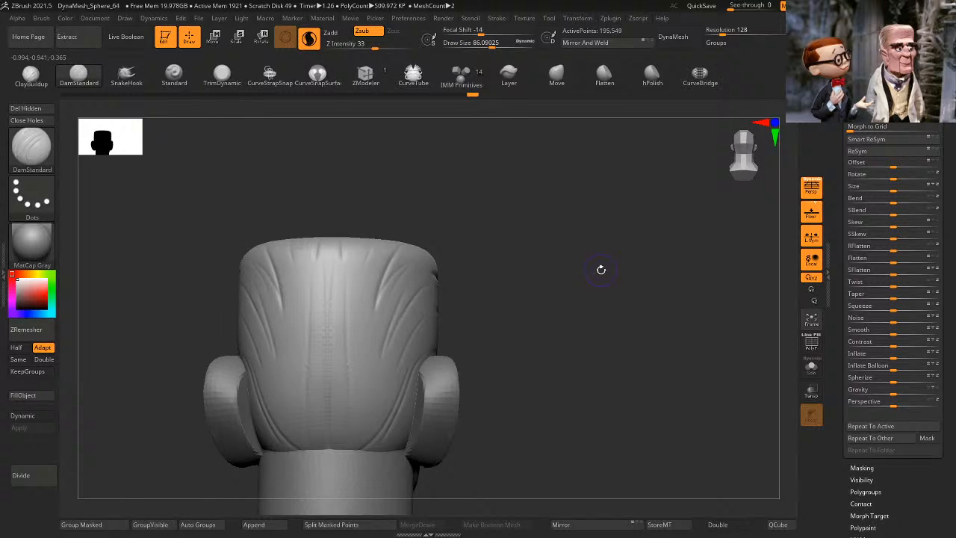
left_click_drag(600, 269, 480, 285)
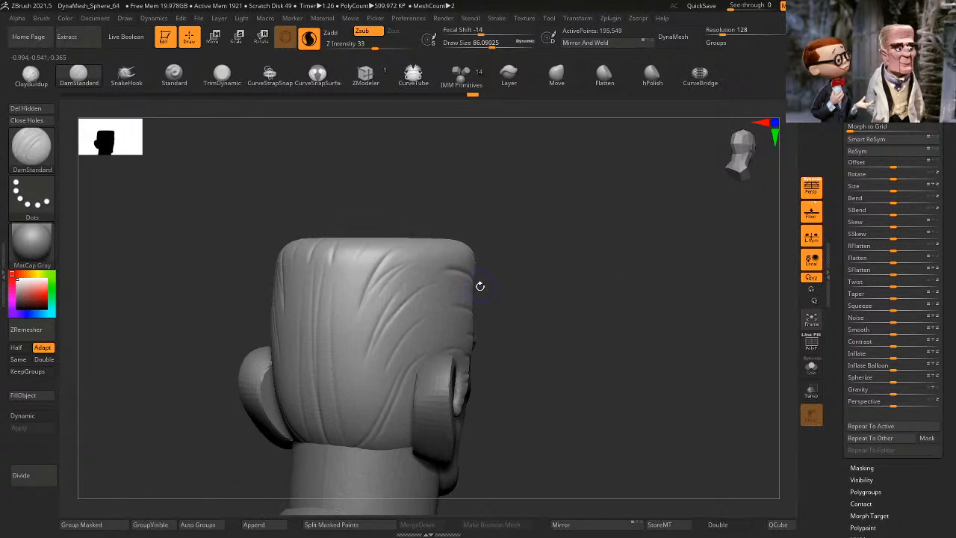
left_click_drag(361, 326, 356, 434)
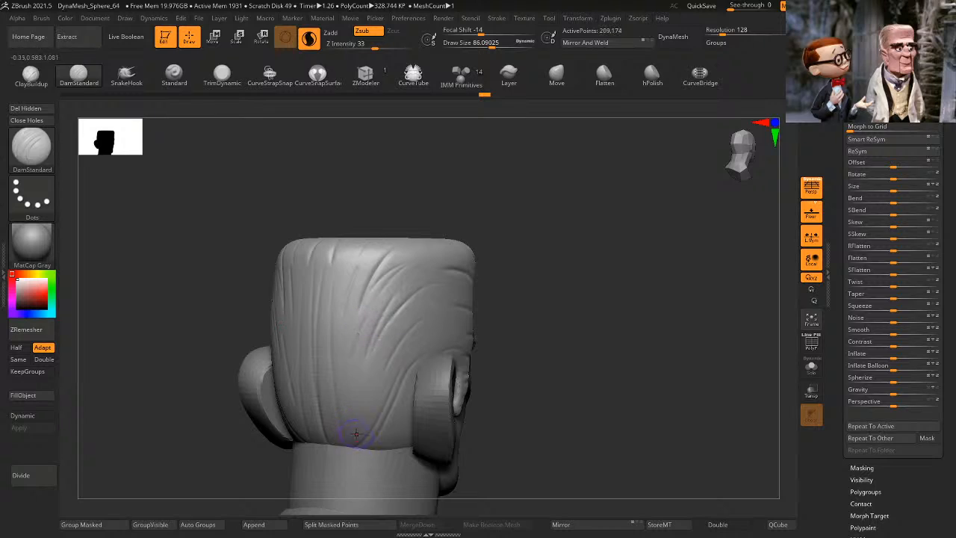
Step: Add sweeping strand grooves on the side of the hair from the temple back over the ear
mouse_move(556, 355)
left_mouse_down()
mouse_move(512, 335)
mouse_move(426, 341)
mouse_move(408, 356)
left_mouse_up()
key("ctrl")
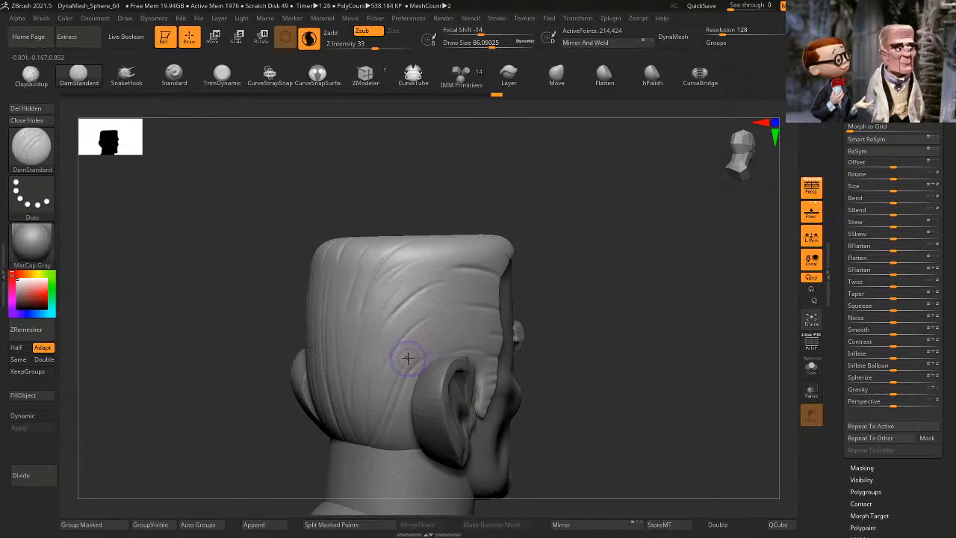
left_click_drag(465, 330, 426, 349)
mouse_move(486, 292)
left_mouse_down()
mouse_move(402, 320)
mouse_move(407, 315)
left_mouse_up()
left_click_drag(588, 242, 586, 263)
left_click_drag(480, 254, 412, 275)
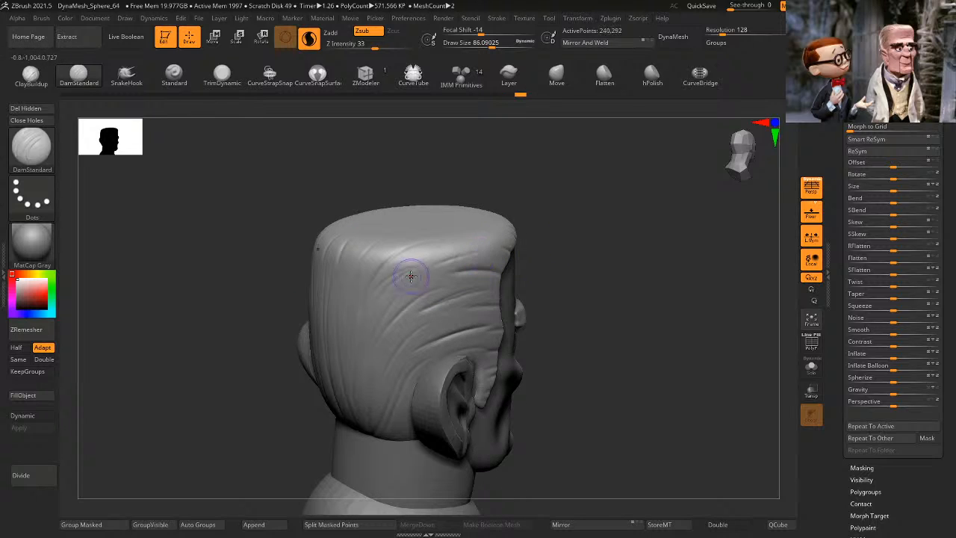
Step: Carve more strand grooves from the front hairline back along the upper side edge and across the top
left_click_drag(615, 238, 634, 280)
left_click_drag(497, 259, 414, 289)
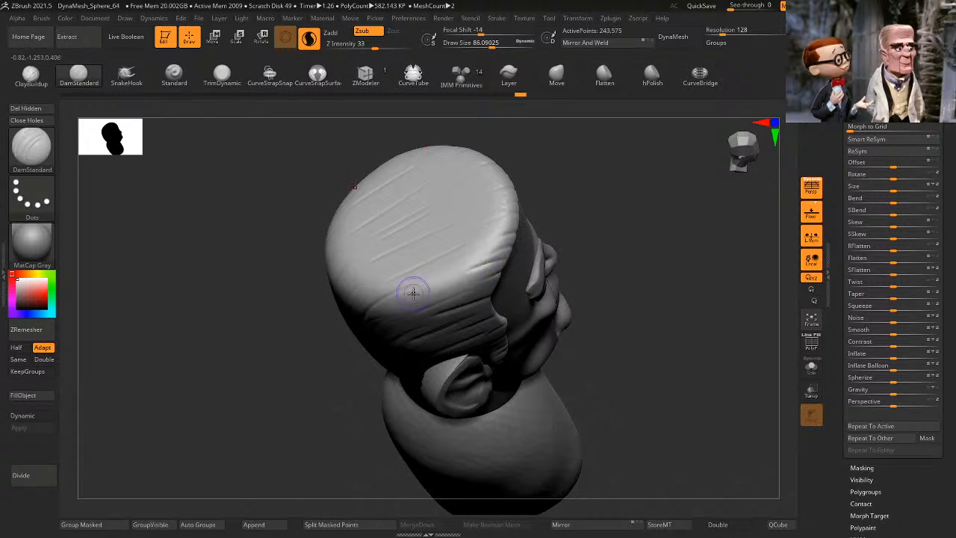
left_click_drag(493, 265, 401, 308)
mouse_move(641, 243)
left_mouse_down()
mouse_move(670, 300)
mouse_move(595, 271)
left_mouse_up()
left_click_drag(489, 251, 411, 274)
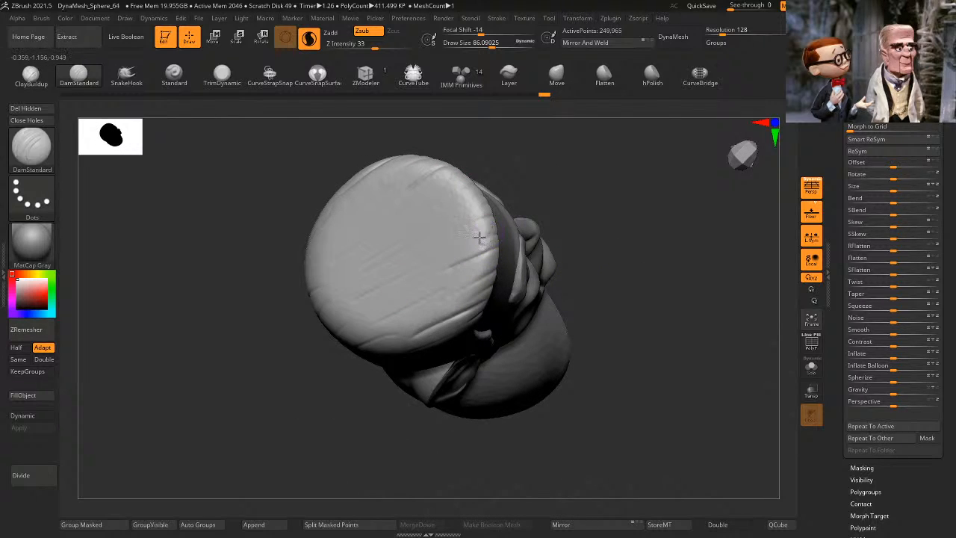
Step: Carve parallel strand grooves from the front rim of the hair back across the flat top of the head
left_click_drag(482, 226, 359, 279)
left_click_drag(456, 255, 393, 249, "shift")
left_click_drag(484, 225, 413, 260)
mouse_move(472, 206)
left_mouse_down()
mouse_move(405, 247)
mouse_move(422, 236)
left_mouse_up()
left_click_drag(479, 209, 399, 262)
left_click_drag(459, 274, 341, 320)
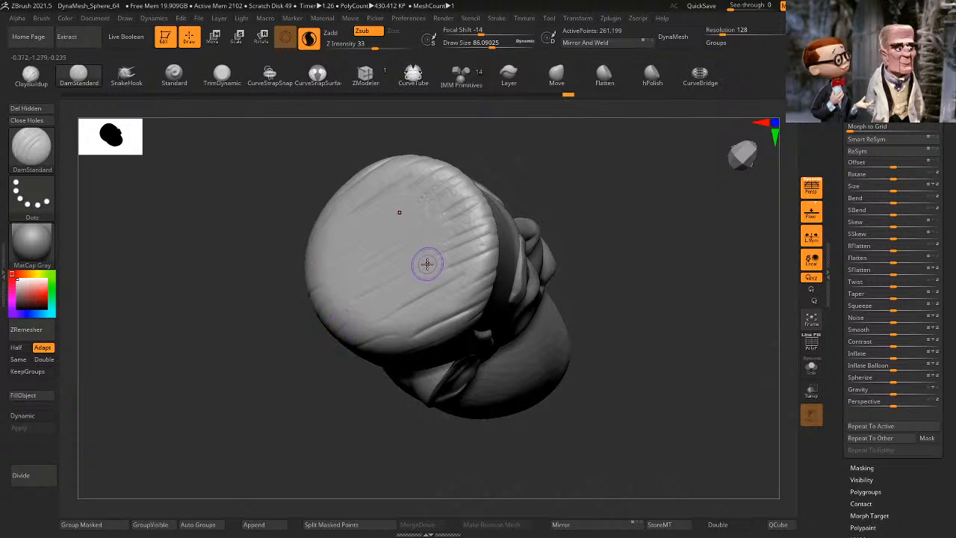
Step: Extend the strand grooves over the rear half of the flat top and its back rim, softening them lightly near the edge
left_click_drag(427, 265, 361, 296)
left_click_drag(435, 241, 326, 290)
left_click_drag(441, 266, 349, 303)
mouse_move(357, 269)
left_mouse_down()
mouse_move(318, 288)
mouse_move(314, 327)
left_mouse_up()
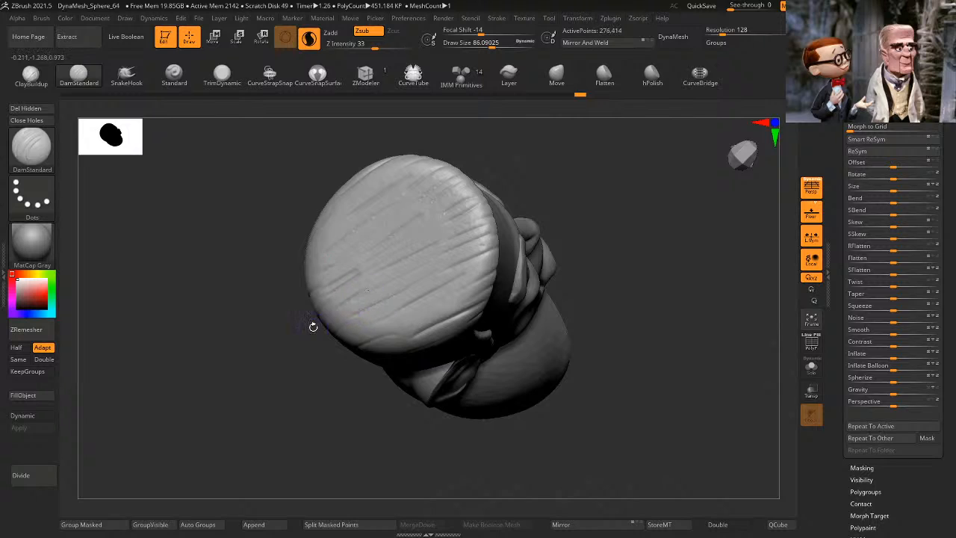
mouse_move(346, 299)
left_mouse_down("shift")
mouse_move(354, 284)
mouse_move(317, 307)
left_mouse_up("shift")
mouse_move(579, 288)
left_mouse_down()
mouse_move(626, 276)
mouse_move(535, 281)
left_mouse_up()
left_click_drag(383, 316, 328, 343)
left_click_drag(357, 293, 273, 373)
Step: Make the PolySphere subtool active and hide the Extract2 hair piece to inspect the bare head from the front
mouse_move(546, 364)
left_mouse_down()
mouse_move(657, 277)
mouse_move(687, 374)
mouse_move(672, 316)
mouse_move(694, 280)
mouse_move(634, 267)
mouse_move(620, 355)
left_mouse_up()
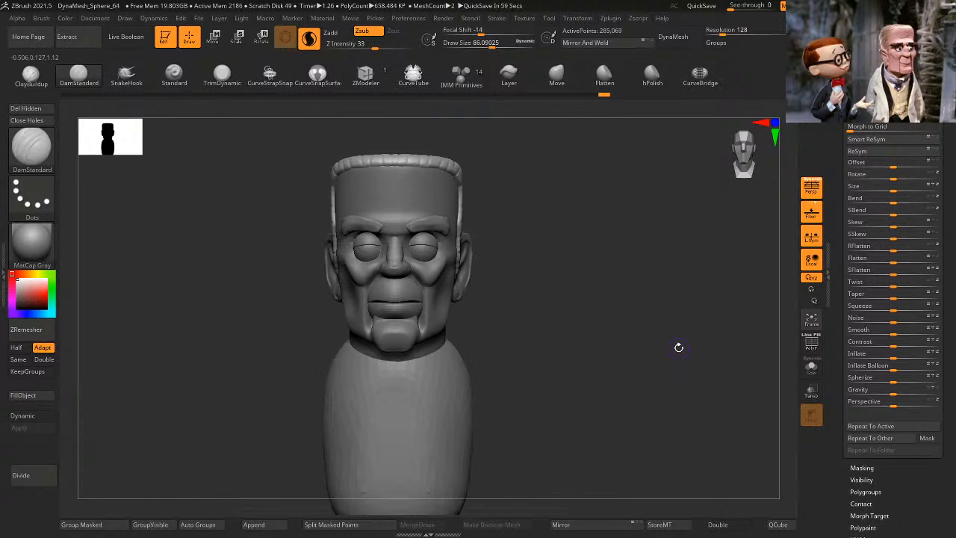
mouse_move(680, 348)
left_mouse_down()
mouse_move(642, 316)
mouse_move(580, 314)
left_mouse_up()
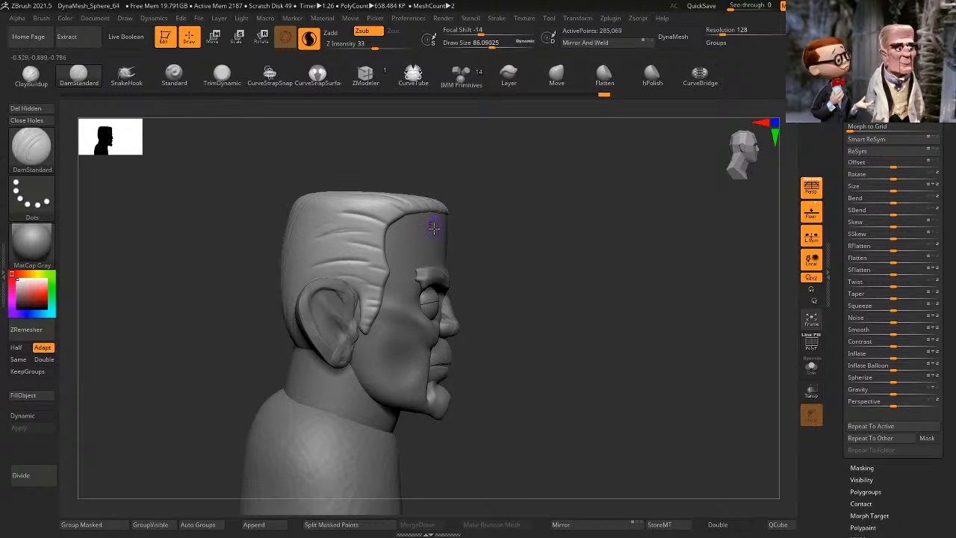
left_click_drag(552, 251, 620, 342)
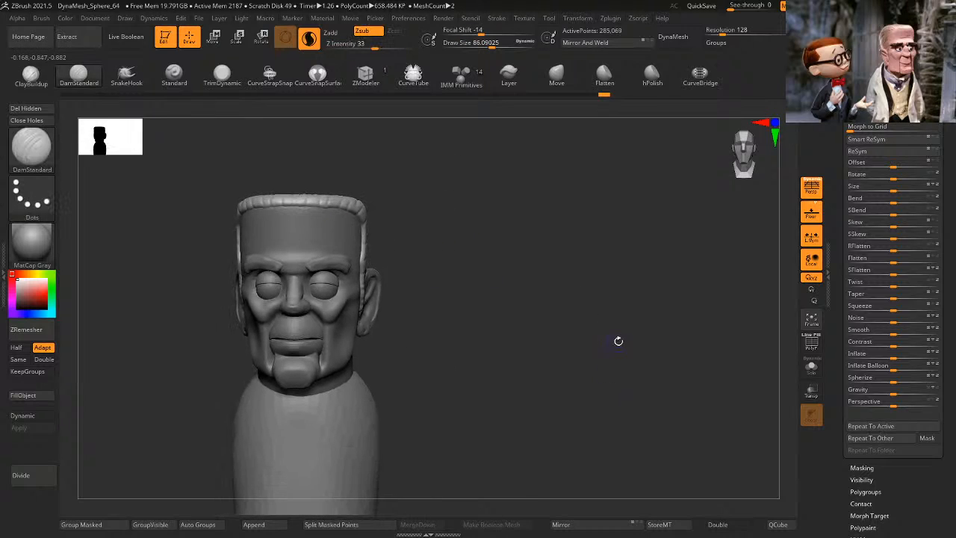
scroll(884, 455, "up", 10)
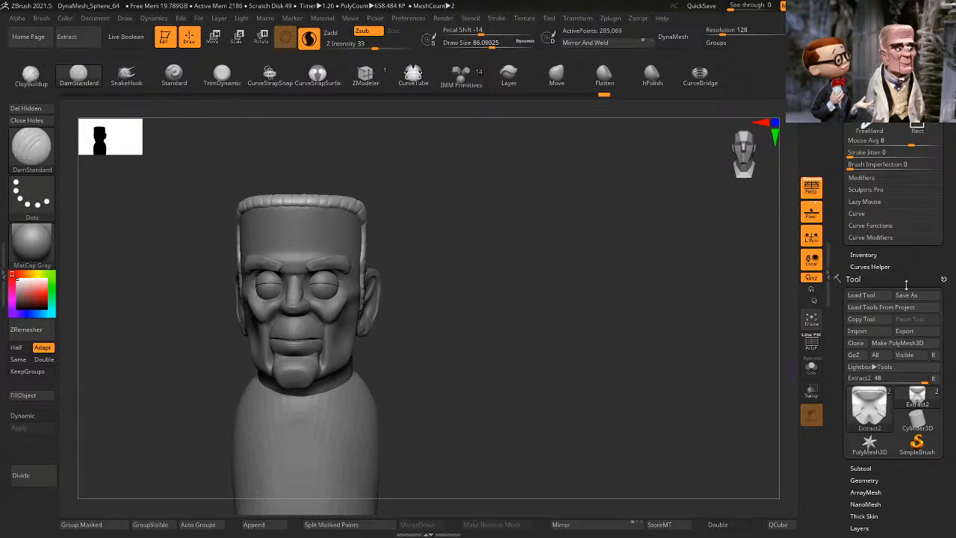
scroll(910, 289, "down", 5)
left_click(918, 299)
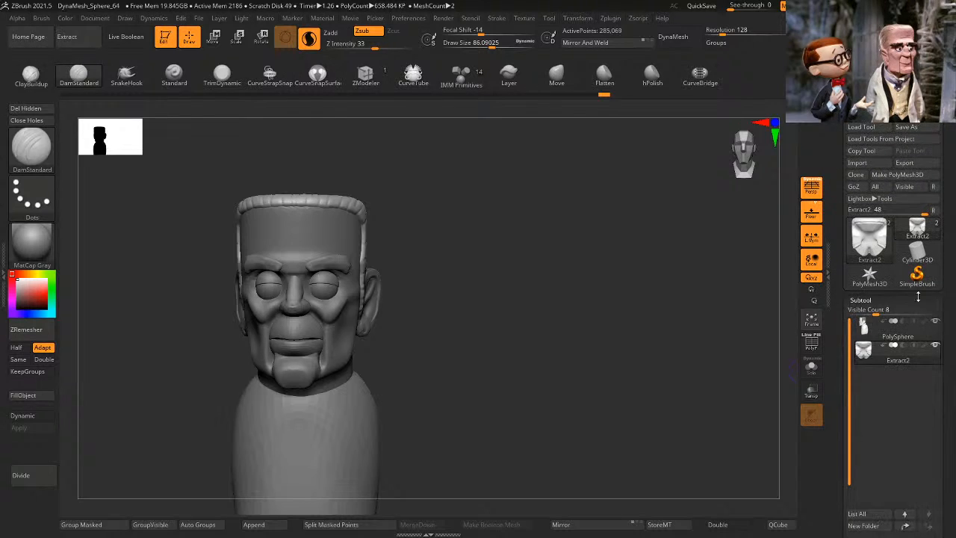
scroll(908, 306, "down", 1)
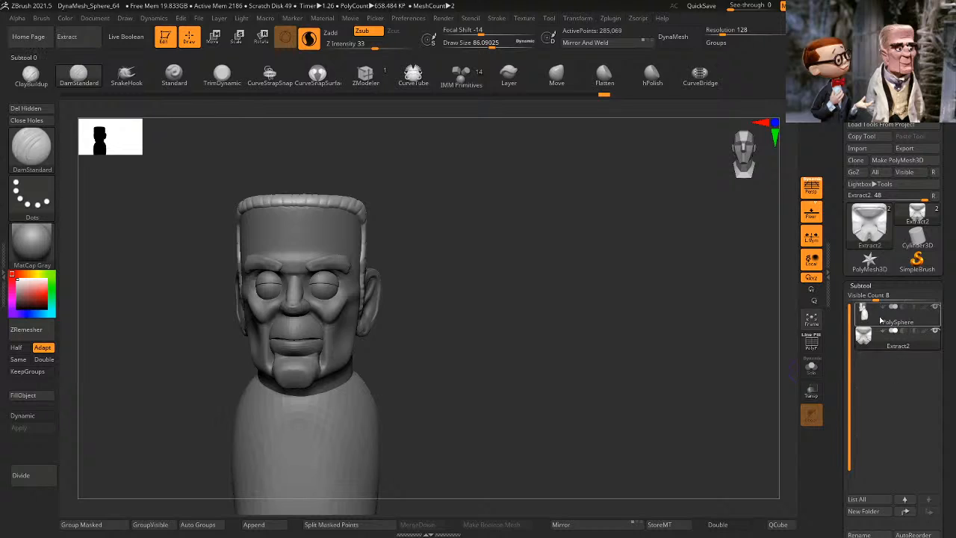
left_click(935, 307)
left_click(935, 307)
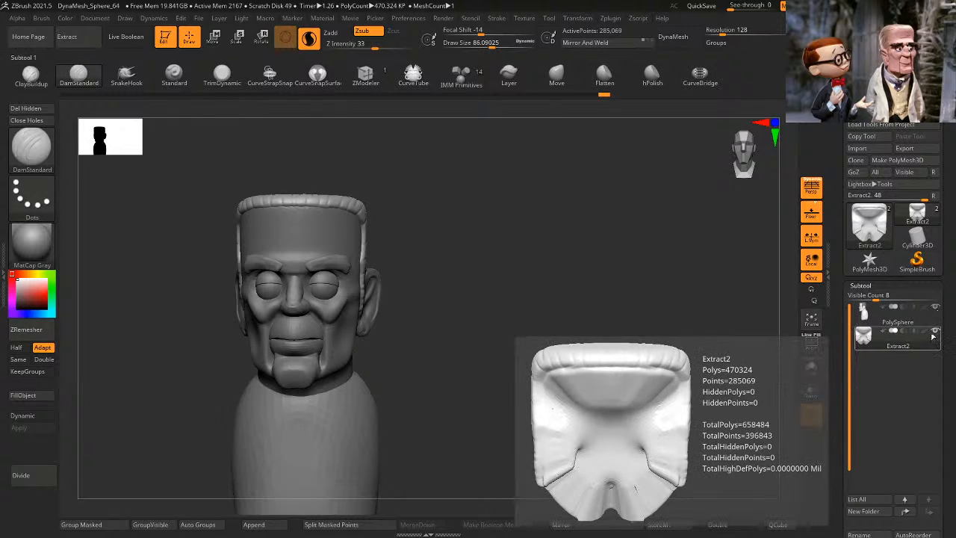
left_click(913, 322)
left_click(936, 331)
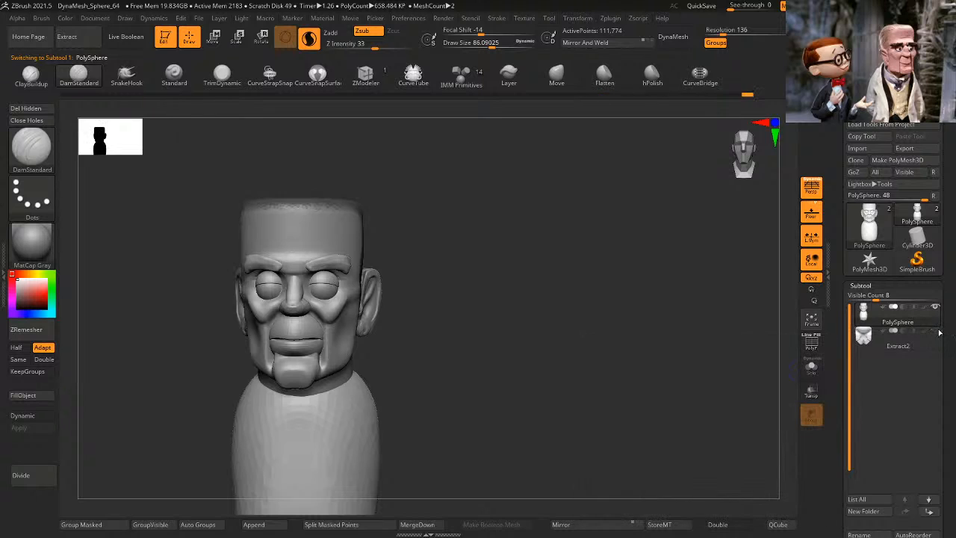
left_click_drag(572, 346, 795, 335)
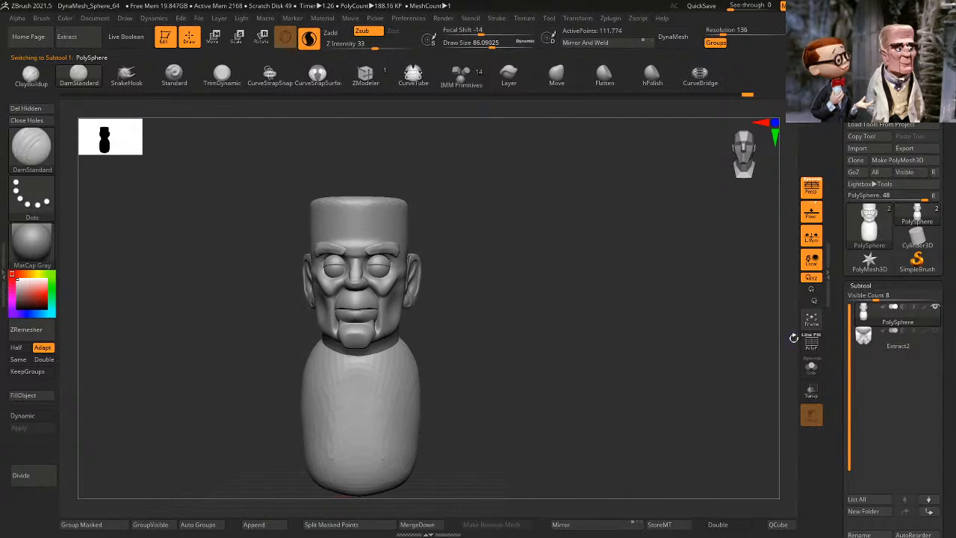
Step: Bring the hair piece back into view and make the PolySphere head and body the active subtool
left_click(913, 348)
mouse_move(637, 333)
left_mouse_down()
mouse_move(657, 335)
mouse_move(681, 359)
left_mouse_up()
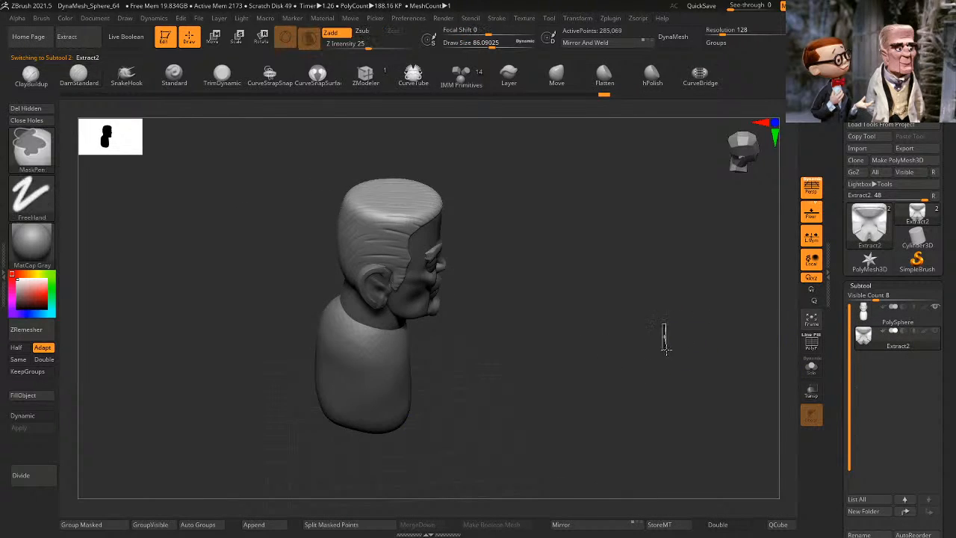
right_click_drag(664, 337, 691, 366, "ctrl")
left_click_drag(691, 367, 641, 321)
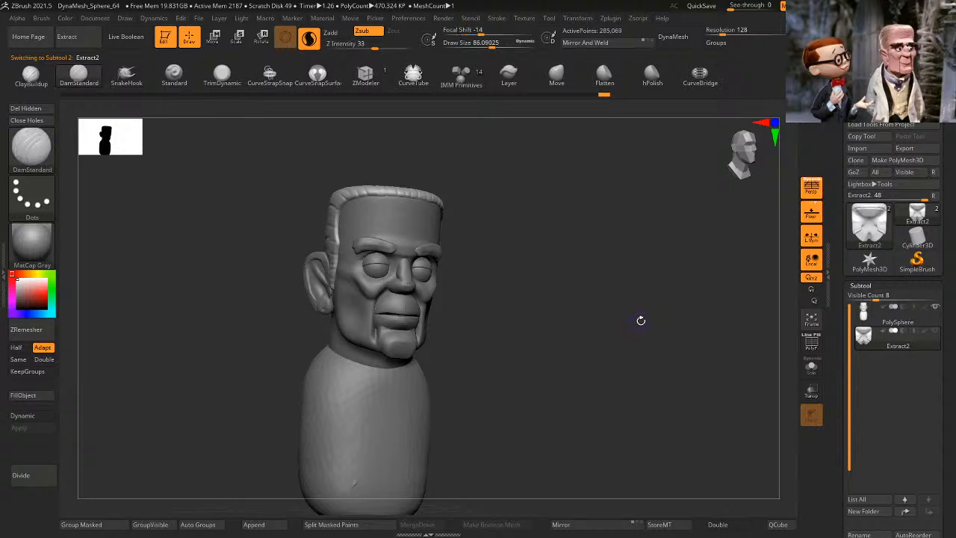
left_click_drag(734, 317, 558, 306)
left_click(372, 339, "alt")
right_click_drag(504, 305, 536, 319, "ctrl")
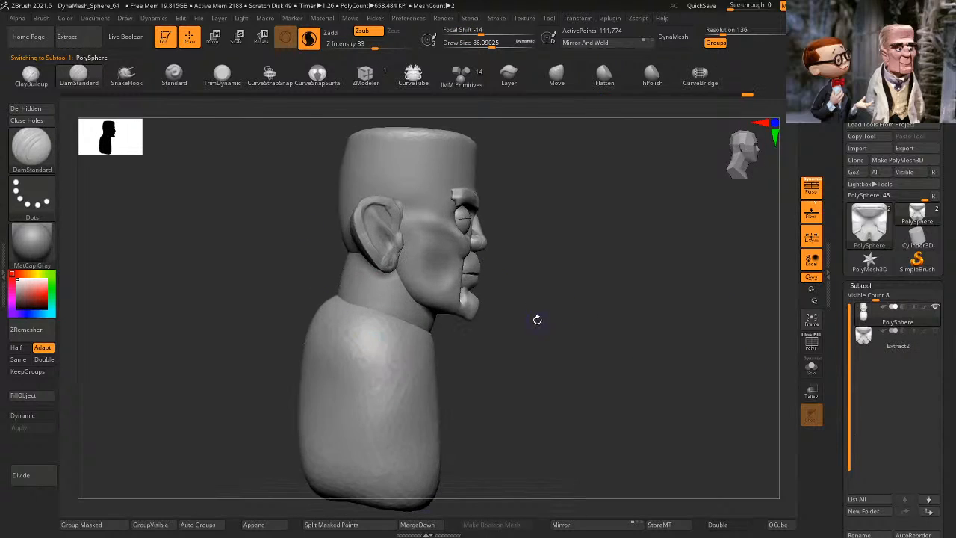
left_click_drag(625, 324, 630, 305)
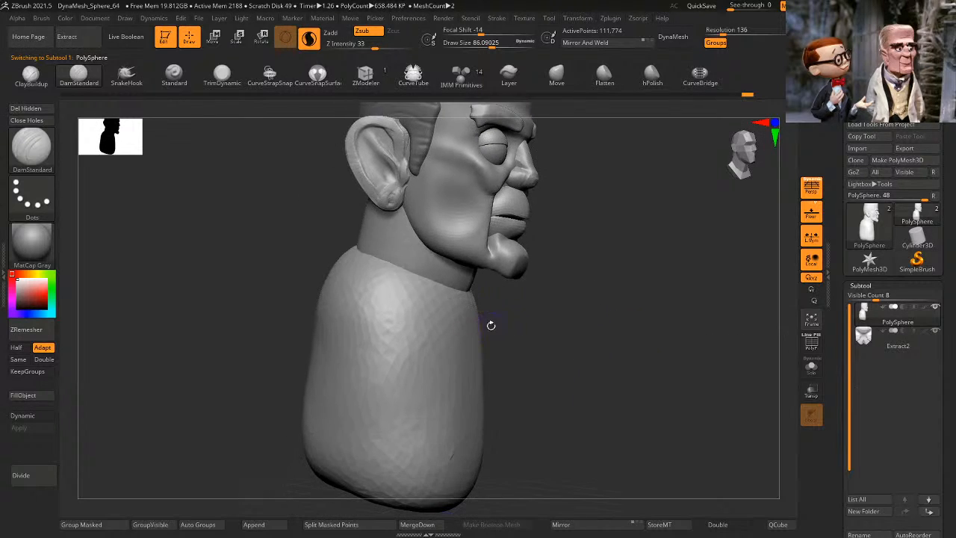
Step: Isolate the torso's polygroup to inspect it and restore the full figure's visibility
left_click(457, 321, "ctrl+shift")
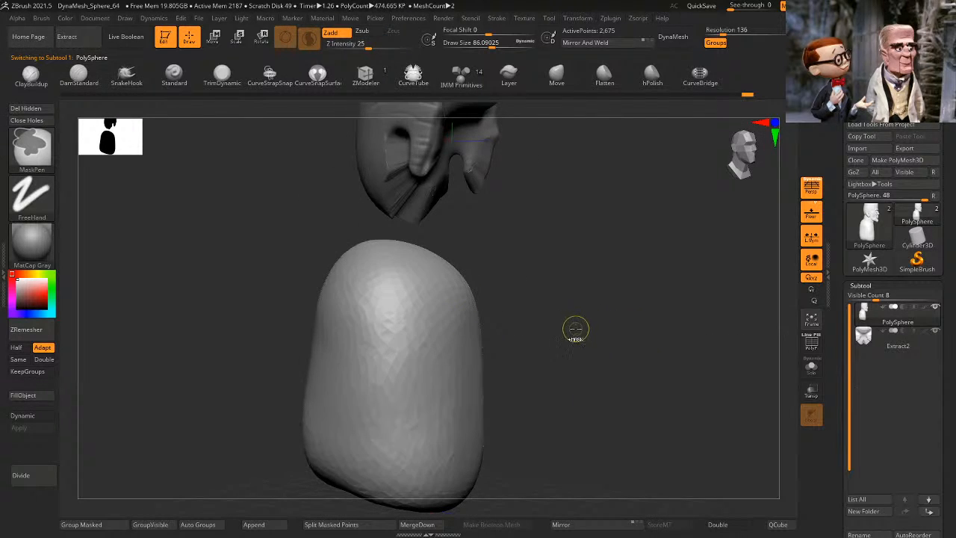
left_click_drag(531, 335, 676, 334)
left_click(608, 349, "ctrl+shift")
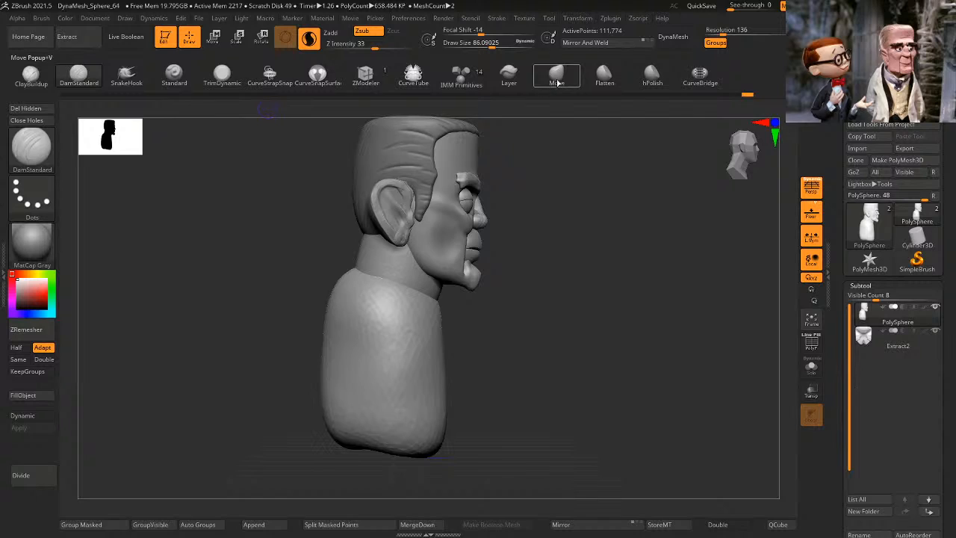
Step: Examine the whole figure from the front, three-quarter and side views against the reference before starting the coat
left_click_drag(562, 314, 609, 283)
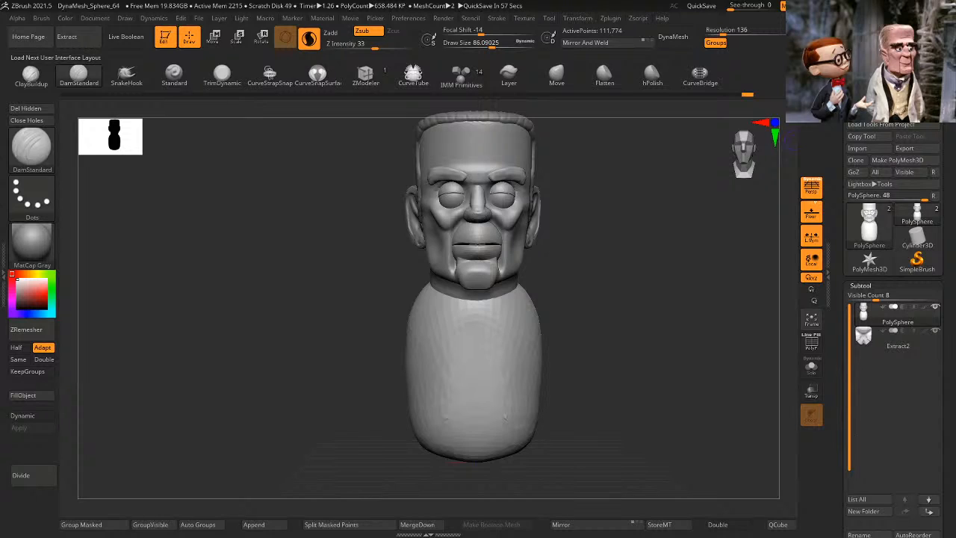
left_click_drag(591, 254, 651, 252)
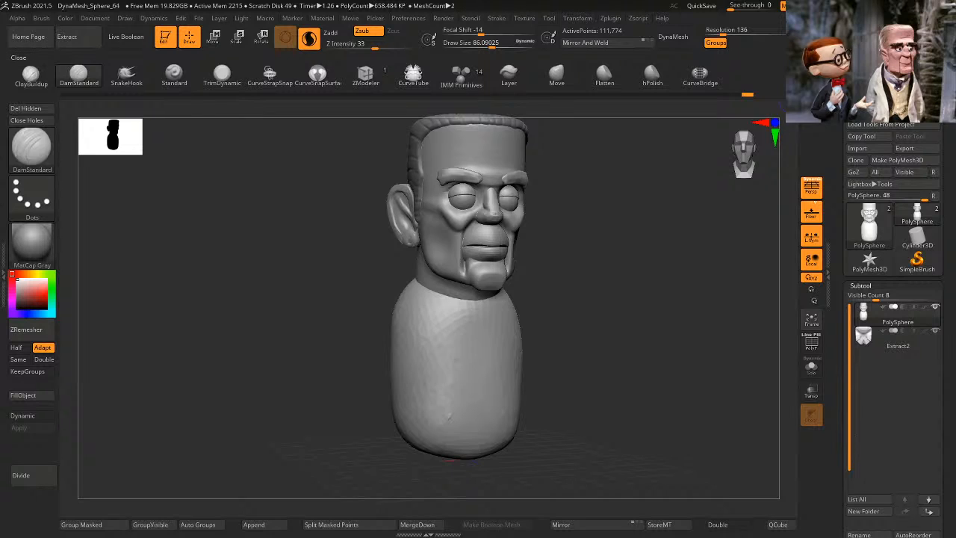
mouse_move(598, 327)
left_mouse_down()
mouse_move(668, 328)
mouse_move(670, 307)
mouse_move(686, 306)
left_mouse_up()
key("space")
right_click_drag(686, 306, 672, 302, "ctrl")
left_click_drag(672, 302, 651, 309, "shift")
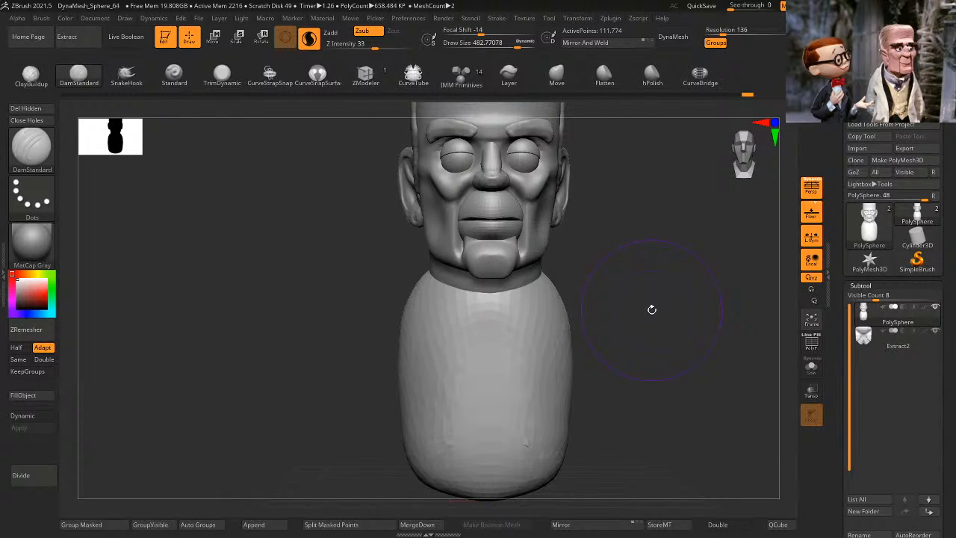
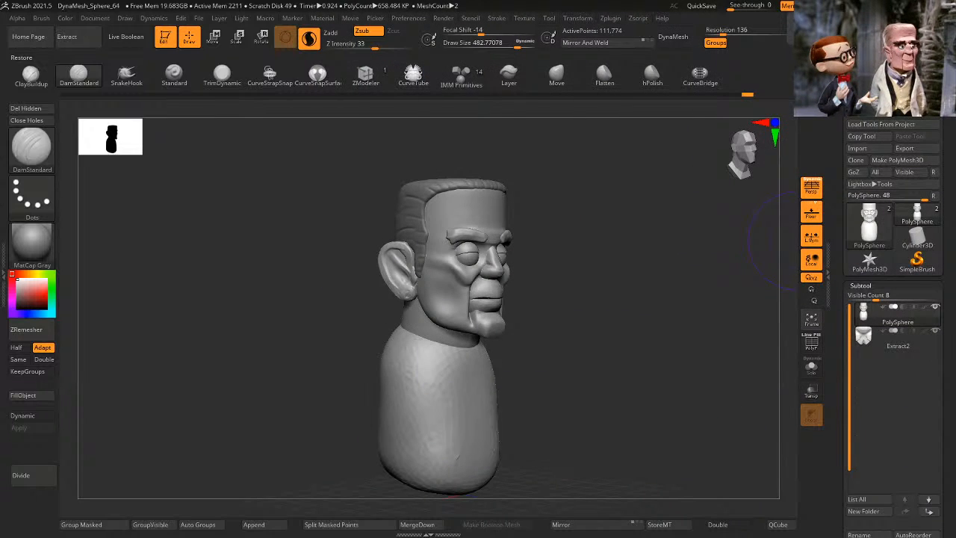
left_click_drag(448, 165, 450, 196)
mouse_move(624, 207)
left_mouse_down()
mouse_move(602, 211)
mouse_move(604, 273)
mouse_move(616, 287)
left_mouse_up()
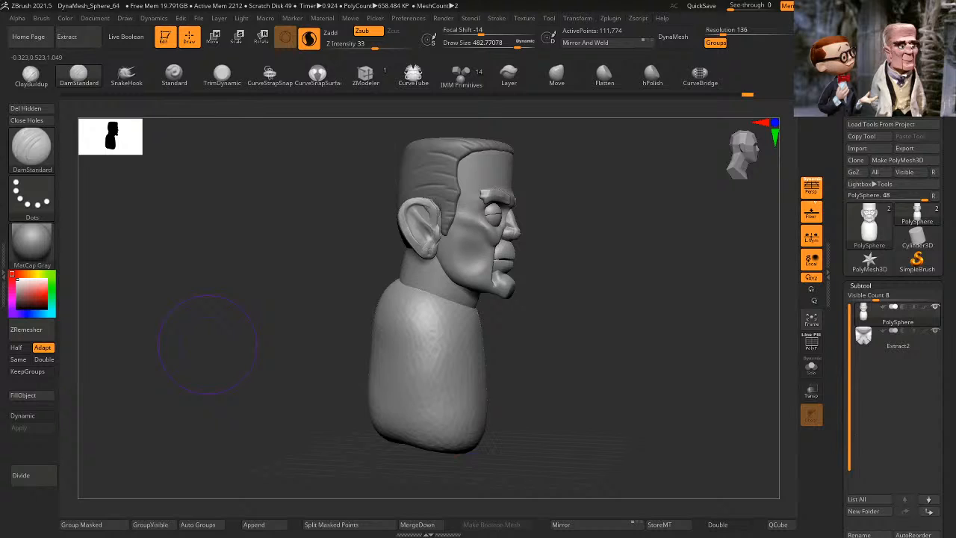
left_click_drag(643, 329, 643, 309)
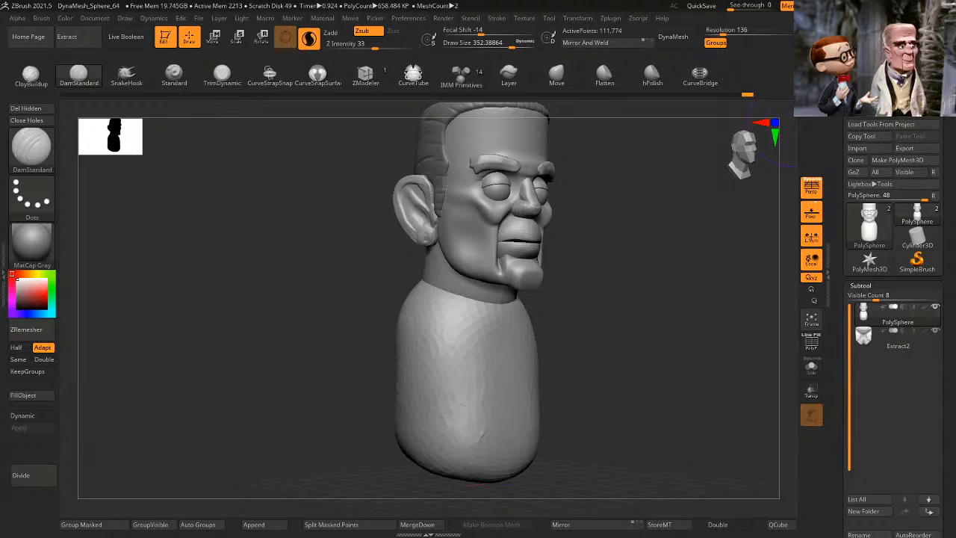
left_click_drag(598, 314, 685, 337)
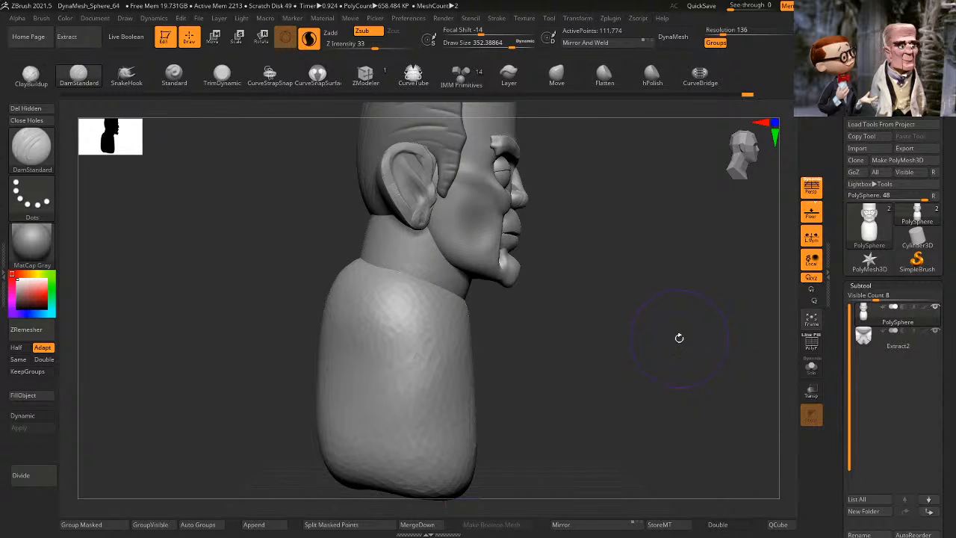
Step: Insert a large sphere primitive behind the upper back, undoing the first placement on the torso
left_click(461, 75)
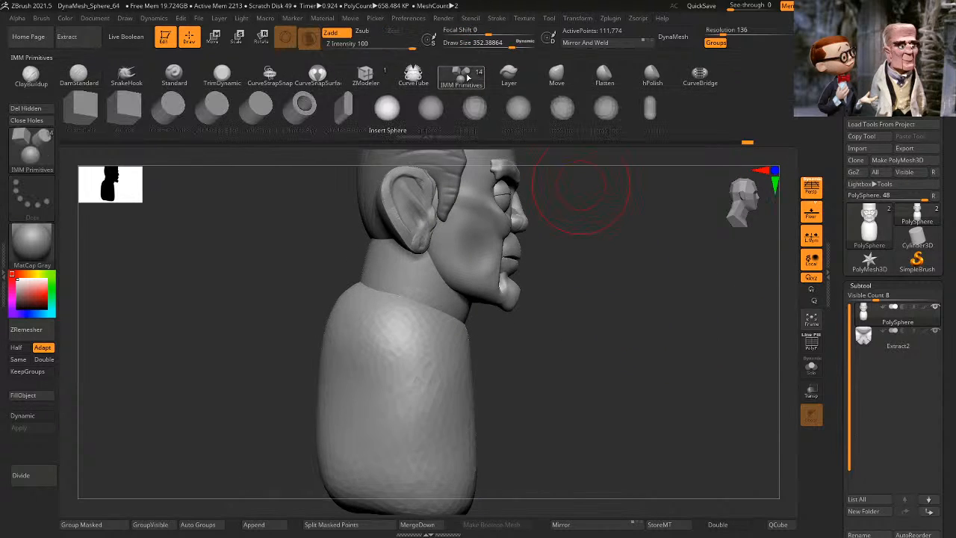
left_click_drag(663, 274, 666, 215)
left_click_drag(404, 245, 418, 378)
key("ctrl+z")
left_click_drag(607, 328, 516, 246)
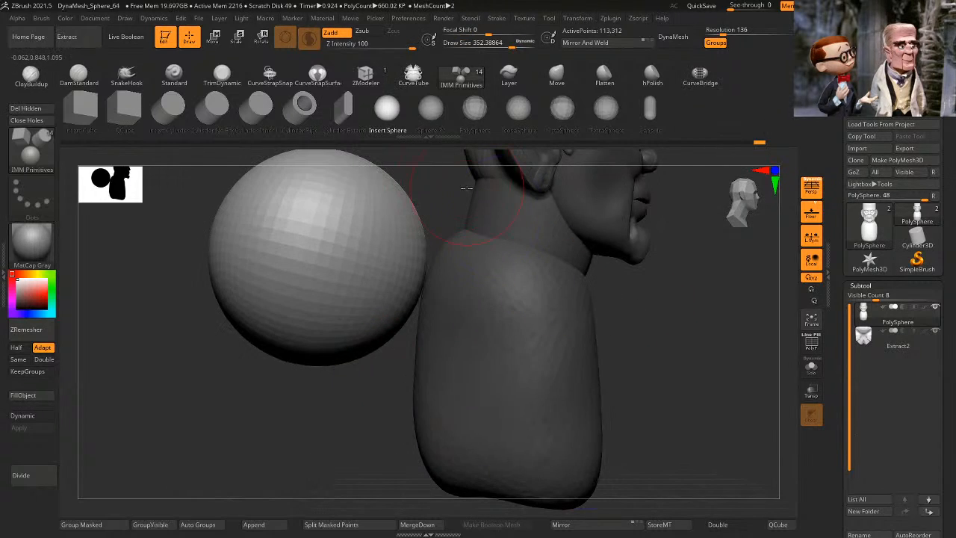
Step: Move the inserted sphere forward onto the upper torso so it wraps around the shoulders below the neck
left_click(213, 37)
left_click_drag(661, 367, 664, 310, "alt")
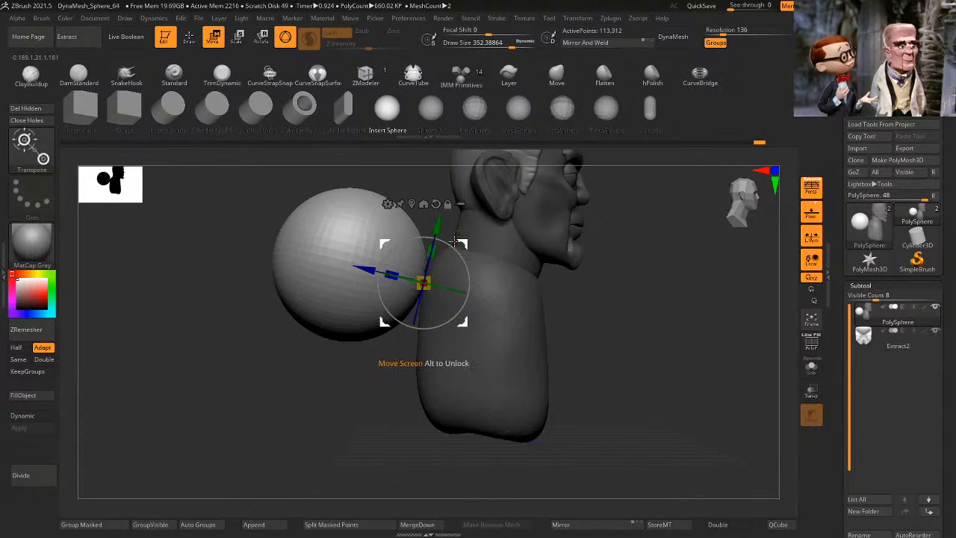
left_click_drag(461, 241, 560, 282)
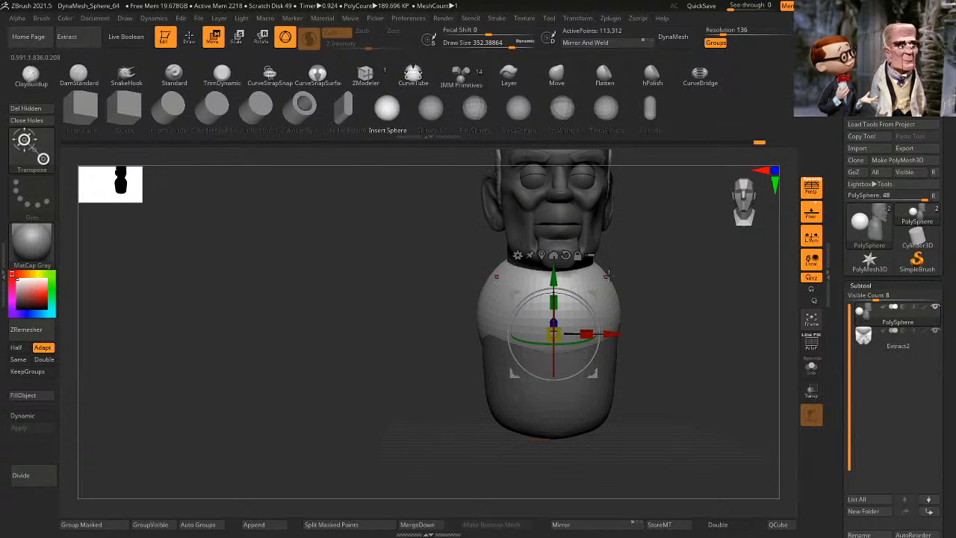
Step: Use the Move brush at size about 538 to push the sphere's front in under the chin and pull its side down
left_click(557, 74)
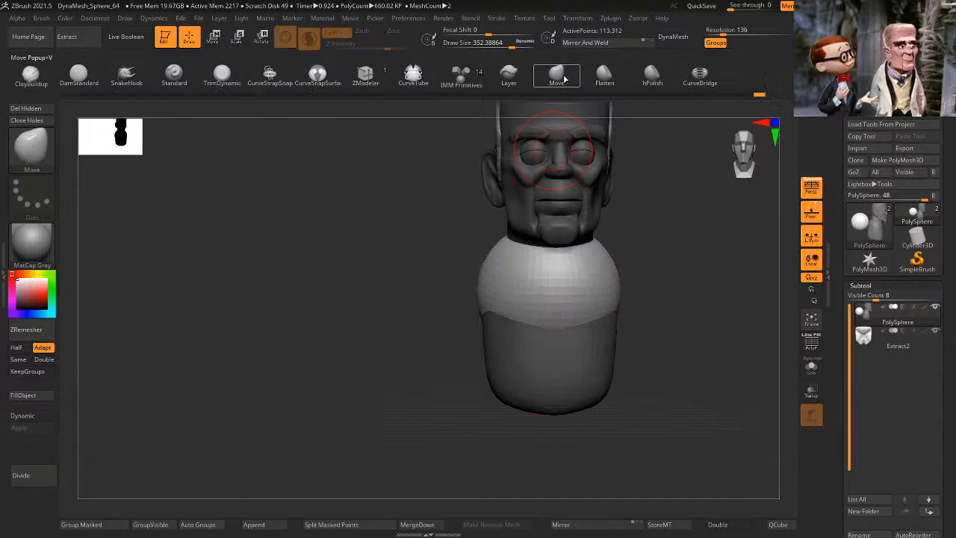
mouse_move(657, 298)
left_mouse_down()
mouse_move(744, 297)
mouse_move(728, 296)
left_mouse_up()
key("space")
left_click(713, 296)
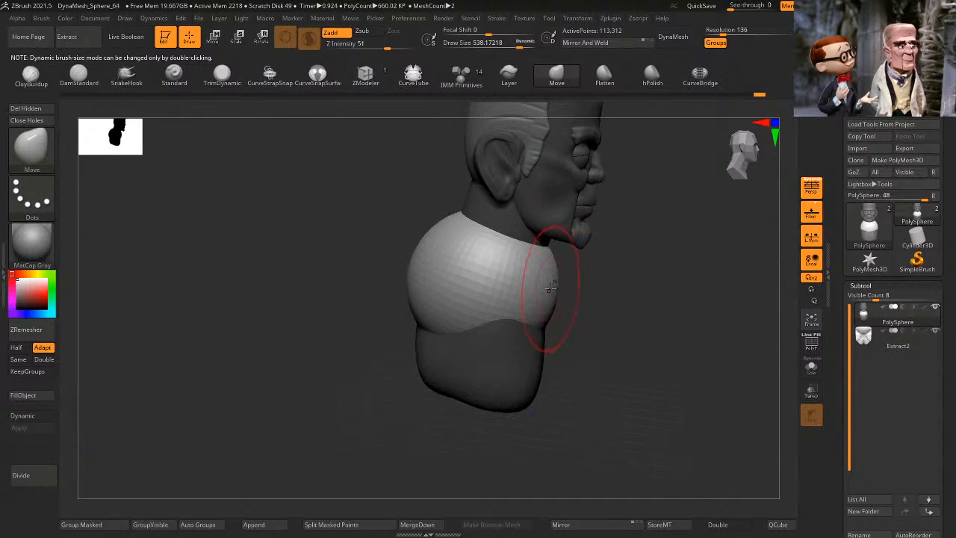
left_click_drag(551, 289, 516, 307)
mouse_move(544, 254)
left_mouse_down()
mouse_move(518, 258)
mouse_move(527, 255)
left_mouse_up()
left_click_drag(604, 277, 591, 288)
left_click_drag(498, 322, 480, 367)
Step: Pull the back and rear side edges of the coat shape down toward the base of the torso
left_click_drag(582, 340, 648, 329)
left_click_drag(440, 348, 447, 373)
left_click_drag(397, 341, 386, 386)
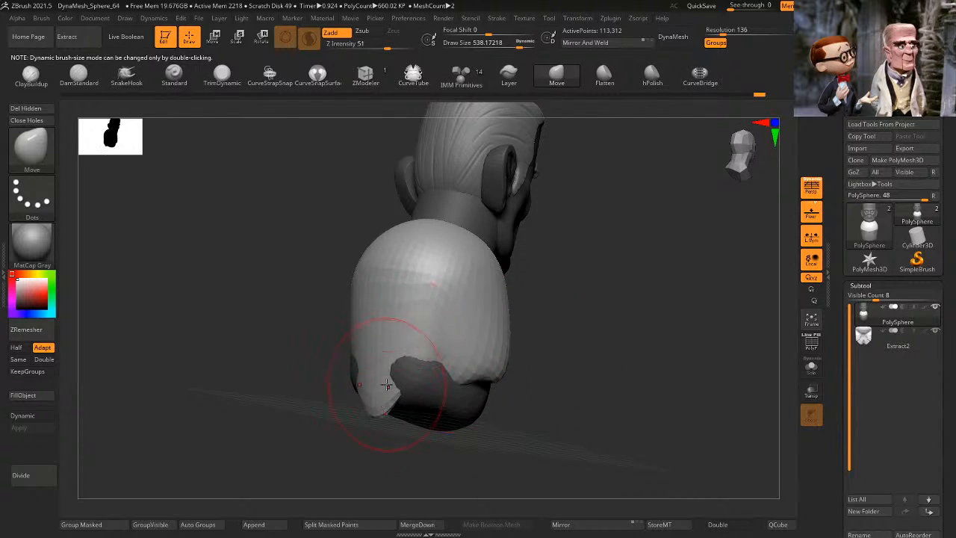
left_click_drag(431, 326, 424, 371)
left_click_drag(518, 361, 479, 382)
Step: Lengthen and even out the coat's lower hem around the side and front of the torso's base
mouse_move(535, 365)
left_mouse_down("ctrl")
mouse_move(515, 385)
mouse_move(462, 377)
left_mouse_up("ctrl")
left_click_drag(462, 366, 484, 390)
left_click_drag(581, 386, 531, 389)
left_click_drag(498, 380, 515, 426)
left_click_drag(577, 425, 526, 410)
left_click_drag(525, 358, 549, 371)
mouse_move(570, 410)
left_mouse_down("shift")
mouse_move(681, 401)
mouse_move(625, 409)
mouse_move(625, 321)
mouse_move(617, 331)
mouse_move(538, 304)
left_mouse_up("shift")
Step: Raise and round the coat's shoulders and upper back so they sit close around the neck
mouse_move(323, 316)
left_mouse_down()
mouse_move(318, 286)
mouse_move(371, 274)
left_mouse_up()
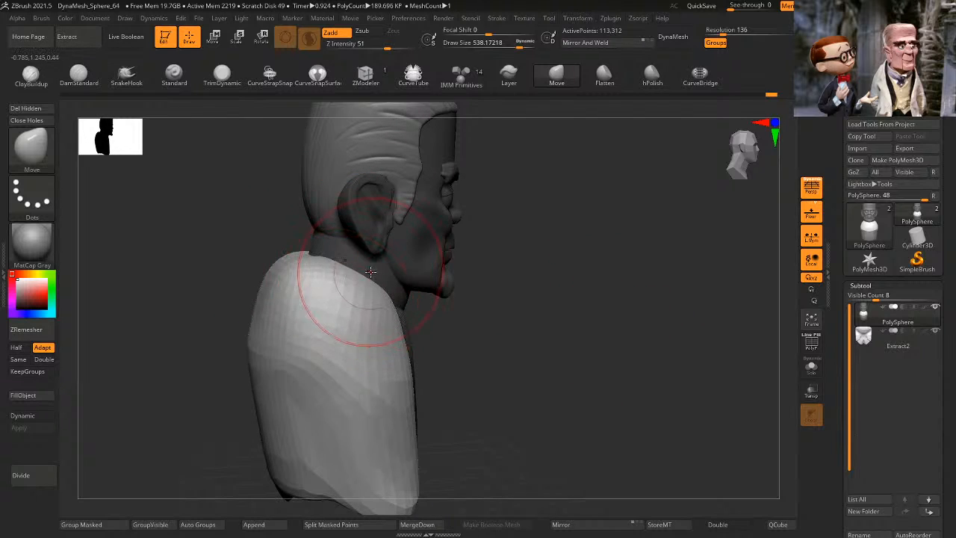
left_click_drag(478, 314, 560, 318)
left_click_drag(358, 291, 372, 275)
left_click_drag(172, 308, 104, 307)
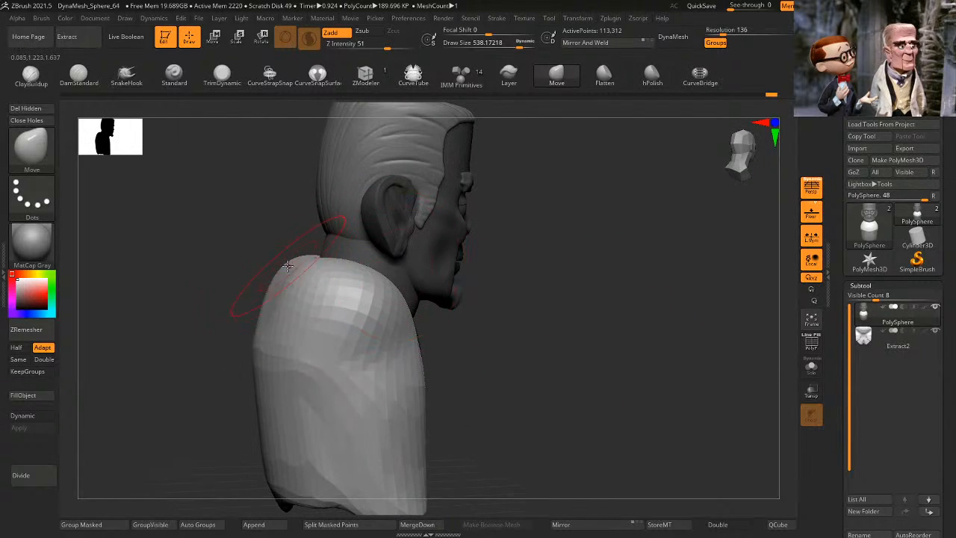
left_click_drag(291, 267, 301, 251)
left_click_drag(562, 290, 523, 288)
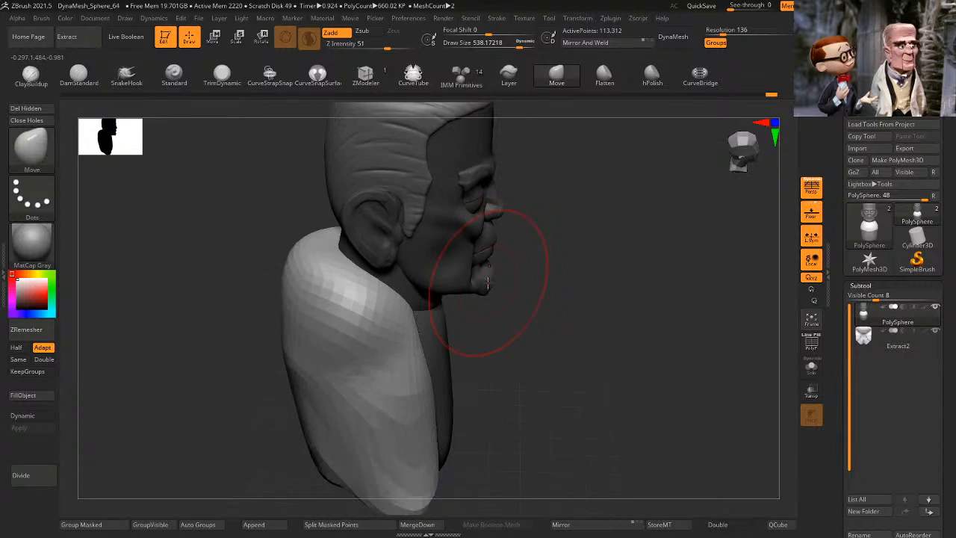
left_click_drag(297, 257, 328, 252)
mouse_move(588, 293)
left_mouse_down()
mouse_move(573, 291)
mouse_move(576, 337)
mouse_move(622, 266)
mouse_move(581, 284)
left_mouse_up()
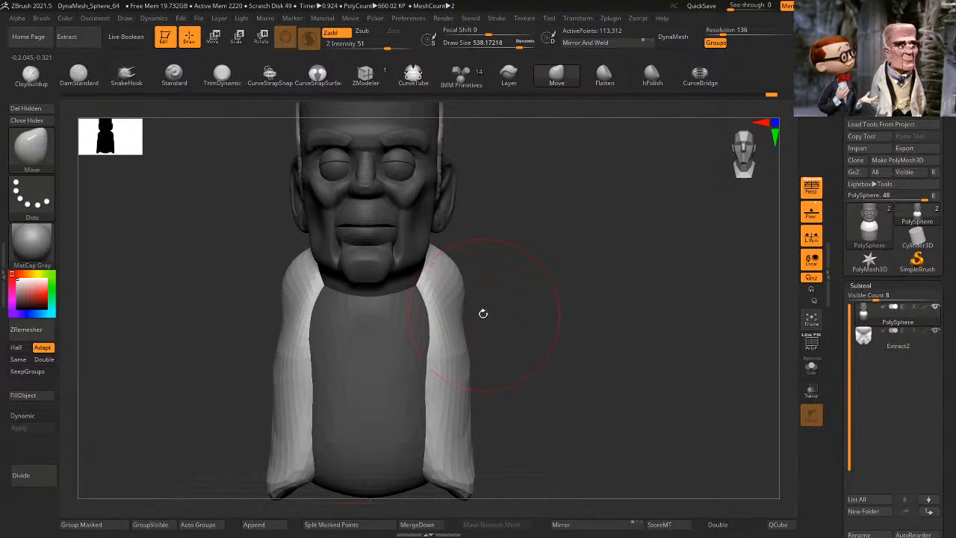
Step: Isolate the coat, invert and restore its masking, broaden its shoulders and clear the mask from the whole figure
left_click_drag(485, 314, 606, 311)
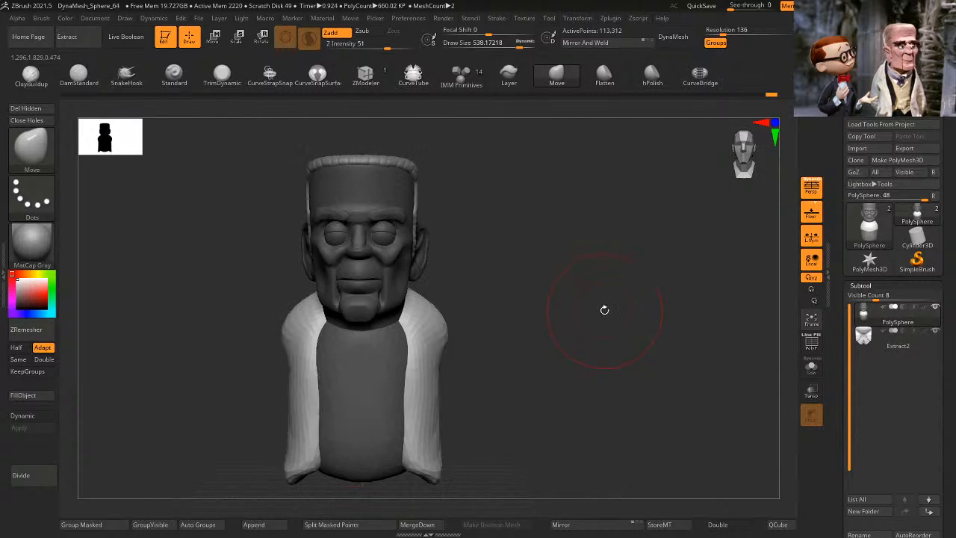
mouse_move(549, 265)
left_mouse_down()
mouse_move(600, 307)
mouse_move(632, 279)
mouse_move(619, 337)
mouse_move(655, 313)
left_mouse_up()
key("ctrl")
left_click_drag(550, 354, 498, 362)
left_click(464, 344, "ctrl+shift")
left_click(549, 348, "ctrl")
left_click(562, 356, "ctrl+shift")
left_click(562, 357, "ctrl")
mouse_move(446, 376)
left_mouse_down()
mouse_move(465, 381)
mouse_move(420, 327)
left_mouse_up()
mouse_move(492, 322)
left_mouse_down("ctrl")
mouse_move(517, 345)
mouse_move(508, 352)
left_mouse_up("ctrl")
left_click_drag(651, 325, 538, 347, "alt")
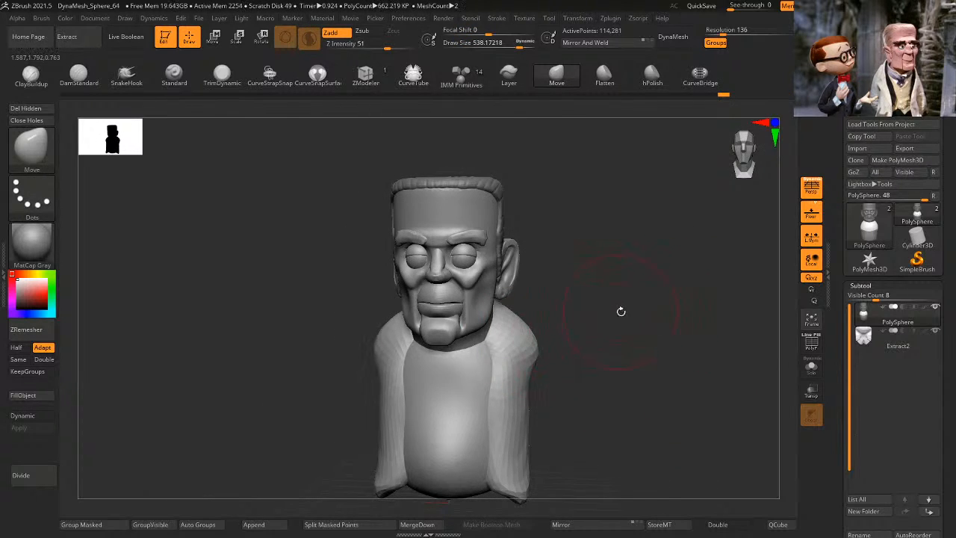
Step: Isolate the coat's polygroup, invert the mask and unhide the rest so everything except the coat is masked
left_click_drag(621, 312, 626, 297, "shift")
left_click_drag(626, 291, 632, 310, "alt")
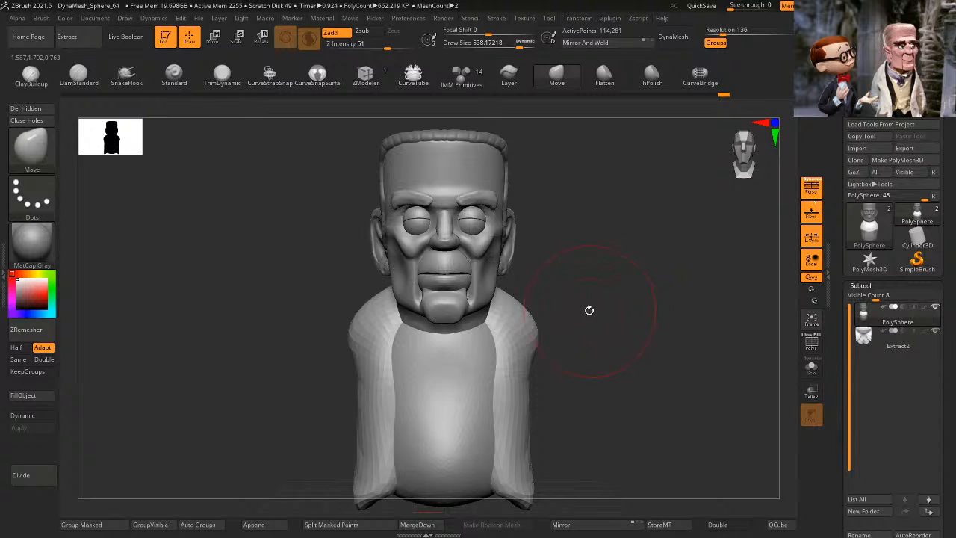
key("ctrl+shift")
left_click(526, 326, "ctrl+shift")
left_click(606, 324, "ctrl")
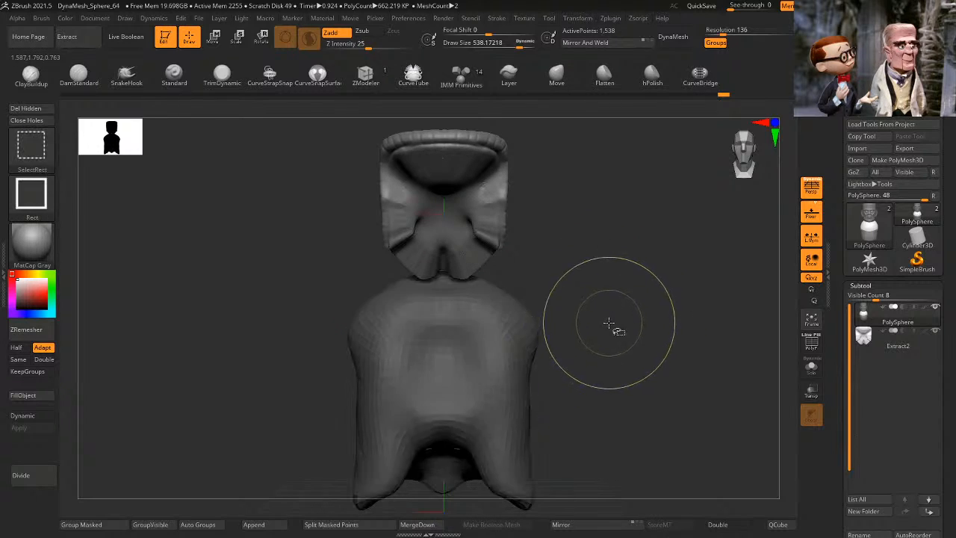
left_click(609, 325, "ctrl+shift")
left_click(612, 327, "ctrl")
Step: Push the coat's shoulders outward into defined corners with the Move brush, reducing its size to about 179
left_click_drag(534, 321, 537, 349)
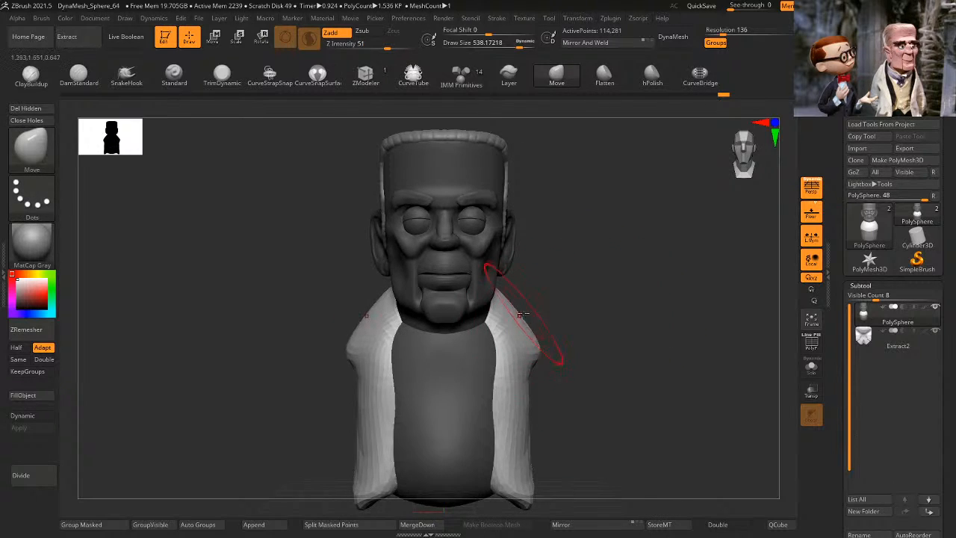
key("space")
left_click_drag(523, 313, 510, 321)
left_click_drag(595, 307, 597, 315)
mouse_move(625, 309)
left_mouse_down()
mouse_move(594, 309)
mouse_move(591, 331)
mouse_move(656, 341)
mouse_move(636, 313)
mouse_move(677, 304)
mouse_move(634, 324)
mouse_move(643, 327)
mouse_move(644, 300)
mouse_move(628, 299)
left_mouse_up()
key("space")
mouse_move(630, 302)
left_mouse_down("alt")
mouse_move(634, 329)
mouse_move(587, 329)
mouse_move(608, 299)
left_mouse_up("alt")
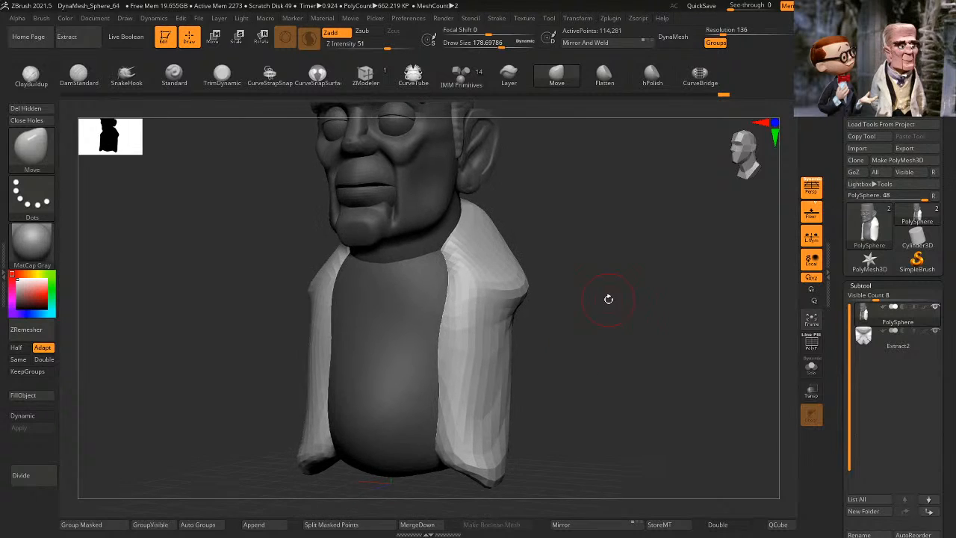
Step: Smooth the coat's side, back and lower hem with the Smooth brush at size about 483
mouse_move(614, 340)
left_mouse_down()
mouse_move(572, 348)
mouse_move(628, 308)
left_mouse_up()
key("space")
mouse_move(628, 307)
left_mouse_down()
mouse_move(659, 309)
mouse_move(641, 308)
left_mouse_up()
key("space")
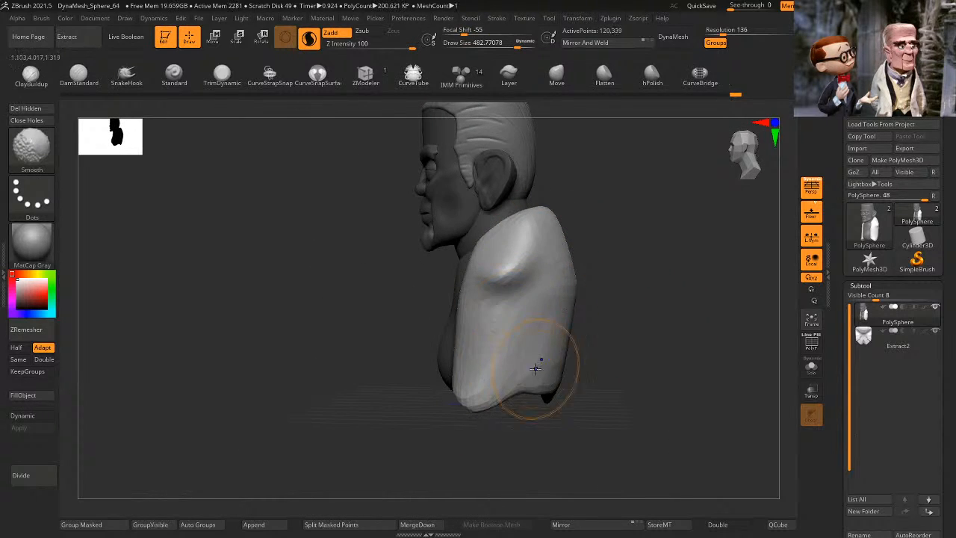
left_click_drag(636, 266, 586, 258)
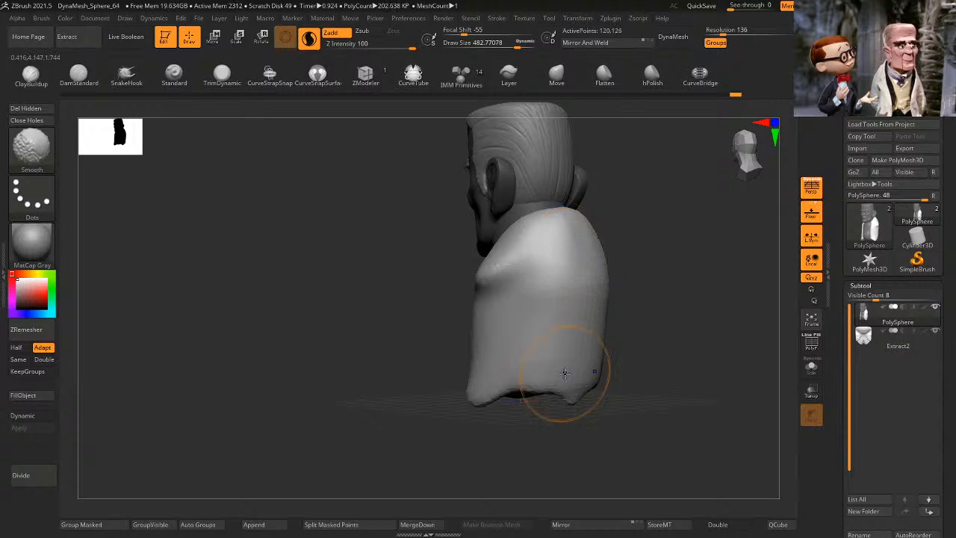
left_click_drag(615, 349, 635, 336)
mouse_move(531, 396)
left_mouse_down()
mouse_move(528, 419)
mouse_move(545, 344)
left_mouse_up()
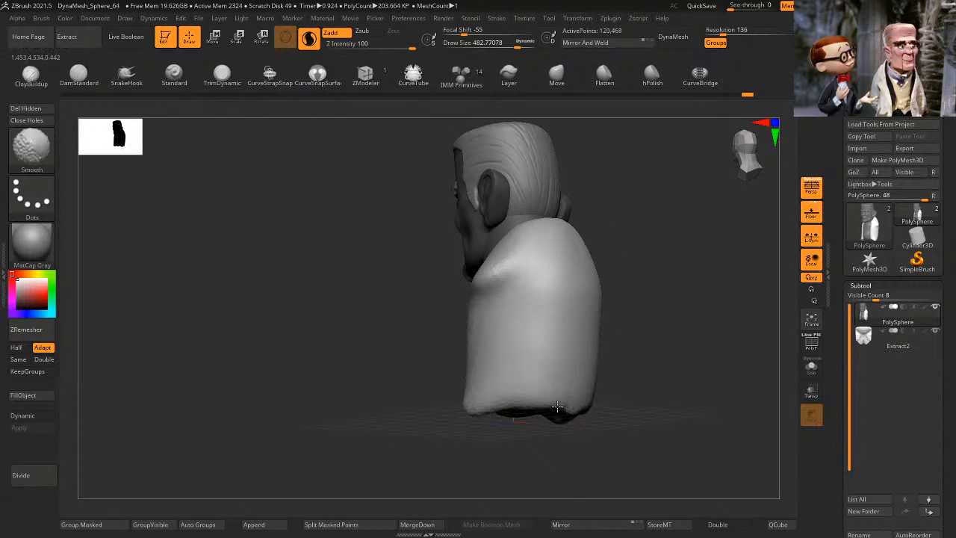
left_click_drag(557, 406, 572, 412, "shift")
left_click_drag(523, 405, 503, 403, "shift")
Step: Pull the coat's front edges inward over the torso with the Move brush at size about 396
mouse_move(645, 345)
left_mouse_down()
mouse_move(695, 339)
mouse_move(709, 295)
mouse_move(680, 309)
mouse_move(580, 321)
left_mouse_up()
key("s")
key("s")
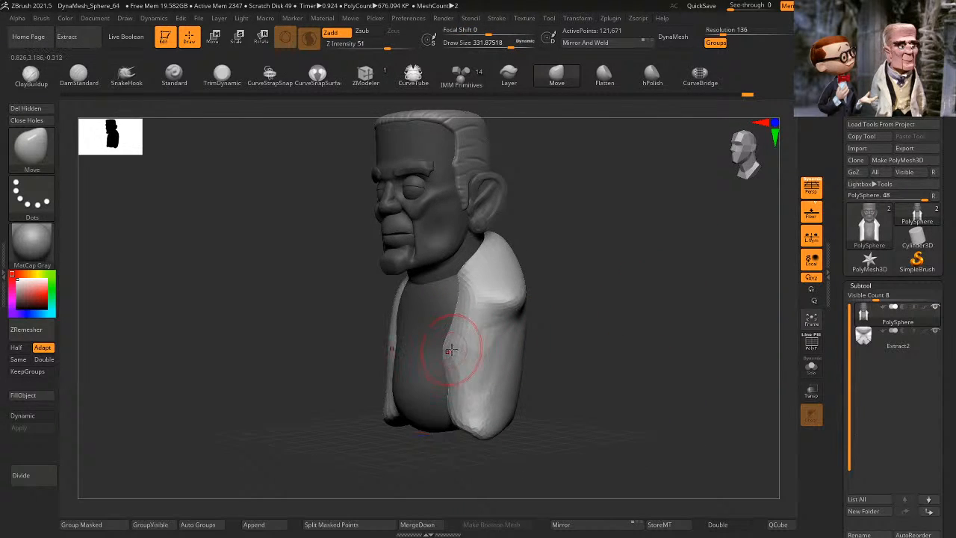
key("space")
mouse_move(450, 351)
left_mouse_down()
mouse_move(457, 346)
mouse_move(444, 385)
left_mouse_up()
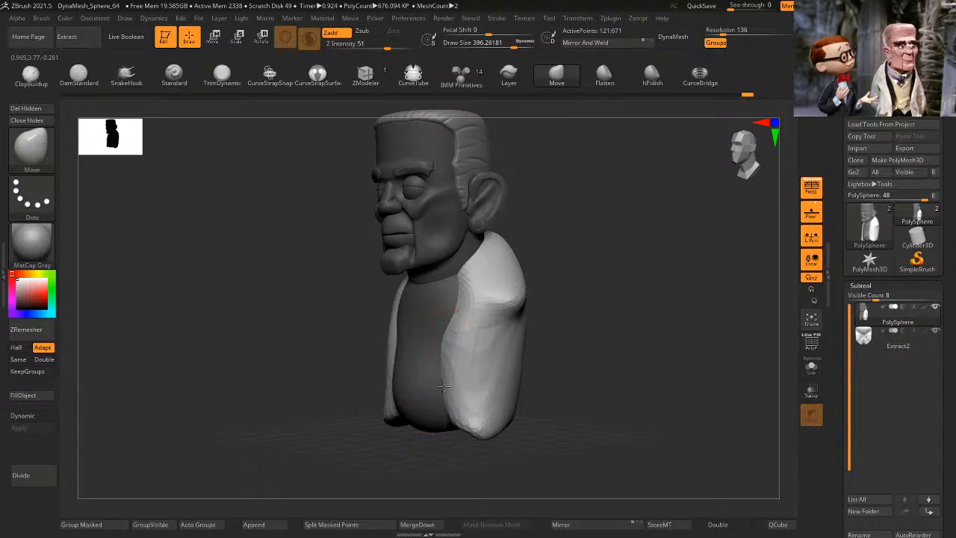
left_click_drag(532, 385, 567, 364)
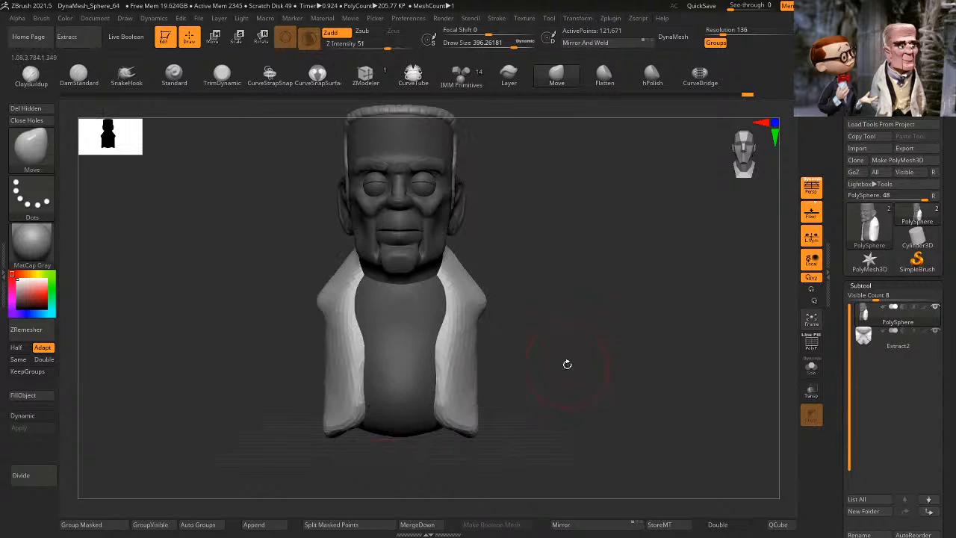
left_click_drag(568, 321, 575, 288, "alt")
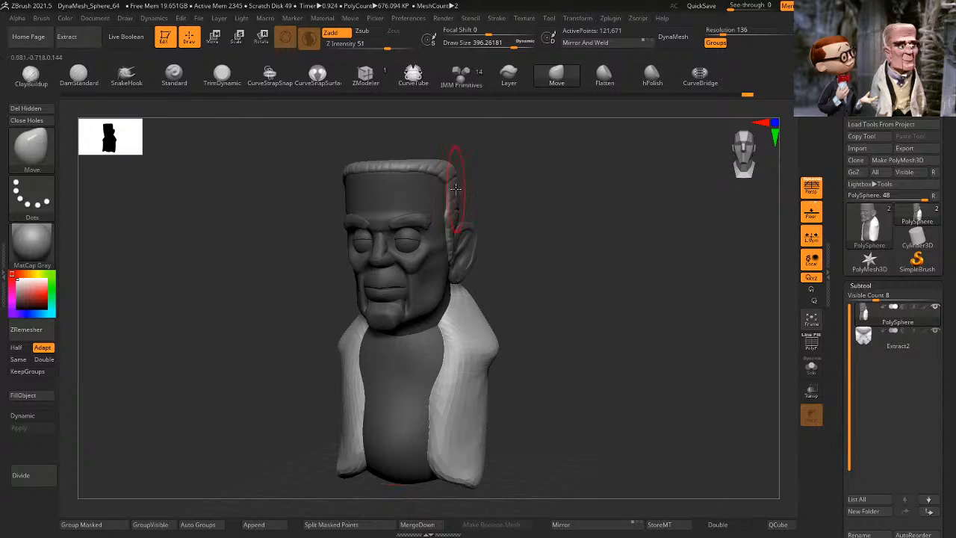
Step: Choose the DamStandard brush at size about 235 and smooth the coat's front edges from the neck to the hem
left_click(43, 75)
left_click(84, 75)
mouse_move(616, 213)
left_mouse_down("alt")
mouse_move(619, 234)
mouse_move(615, 227)
left_mouse_up("alt")
key("space")
left_click_drag(591, 243, 536, 258)
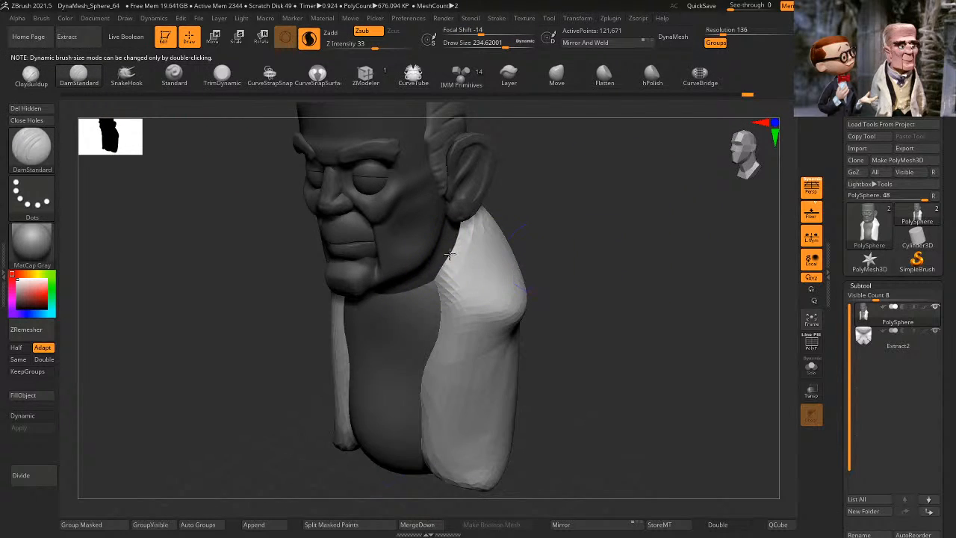
left_click_drag(456, 243, 427, 322, "shift")
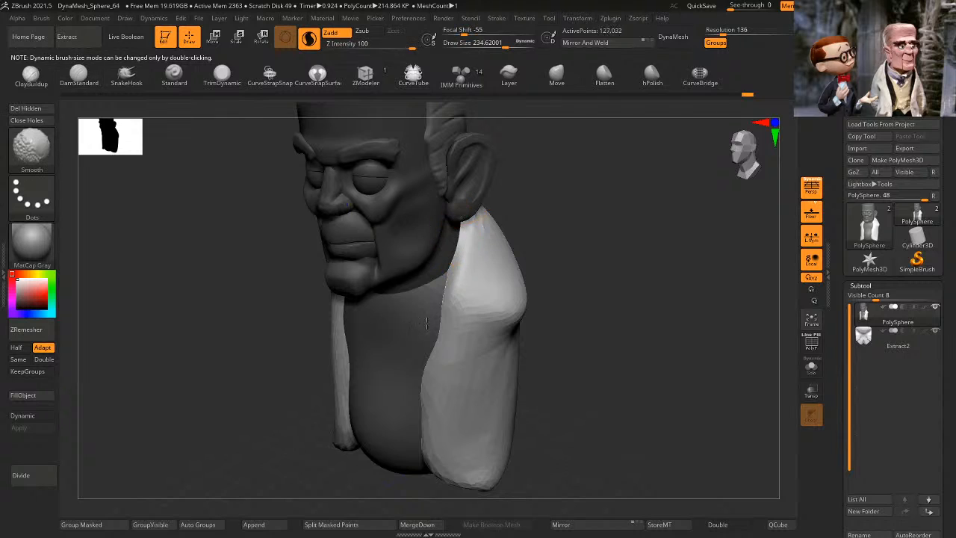
left_click_drag(556, 374, 616, 366)
left_click_drag(440, 338, 422, 473)
mouse_move(454, 272)
left_mouse_down()
mouse_move(415, 461)
mouse_move(435, 456)
left_mouse_up()
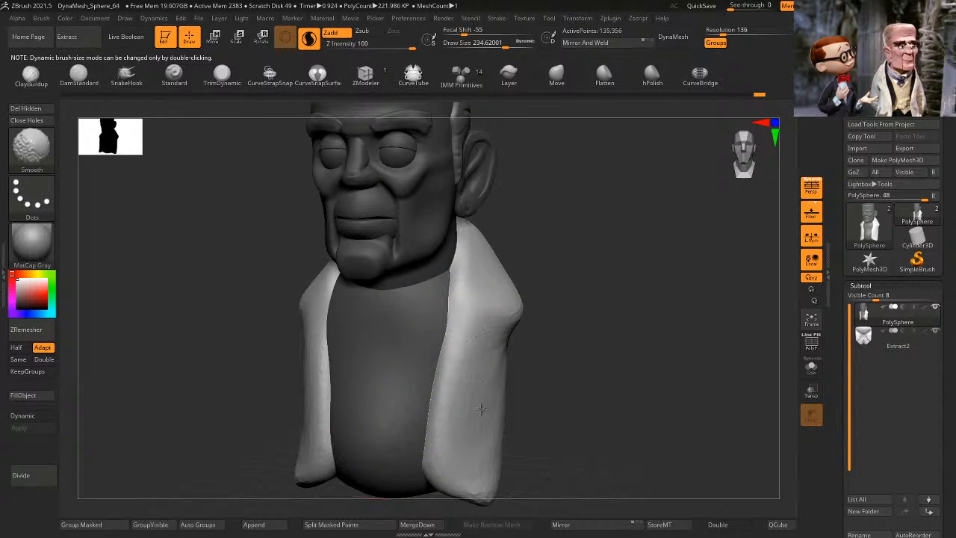
Step: Sharpen the coat's front edges from the collar to the hem with DamStandard strokes at size about 235
mouse_move(600, 297)
left_mouse_down()
mouse_move(638, 265)
mouse_move(639, 302)
mouse_move(625, 265)
mouse_move(630, 243)
left_mouse_up()
left_click_drag(497, 293, 546, 284)
left_click_drag(457, 290, 440, 434)
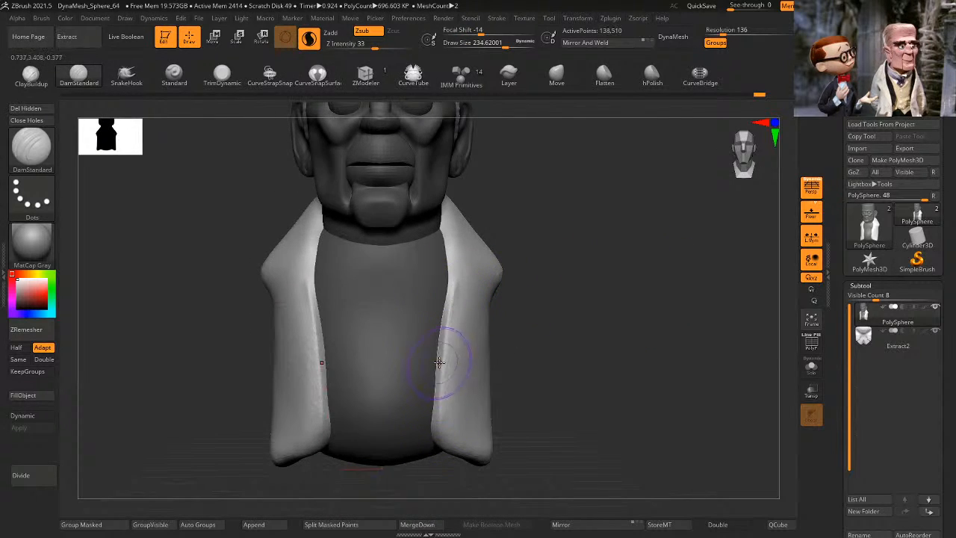
left_click_drag(605, 321, 547, 288)
left_click_drag(608, 228, 560, 236)
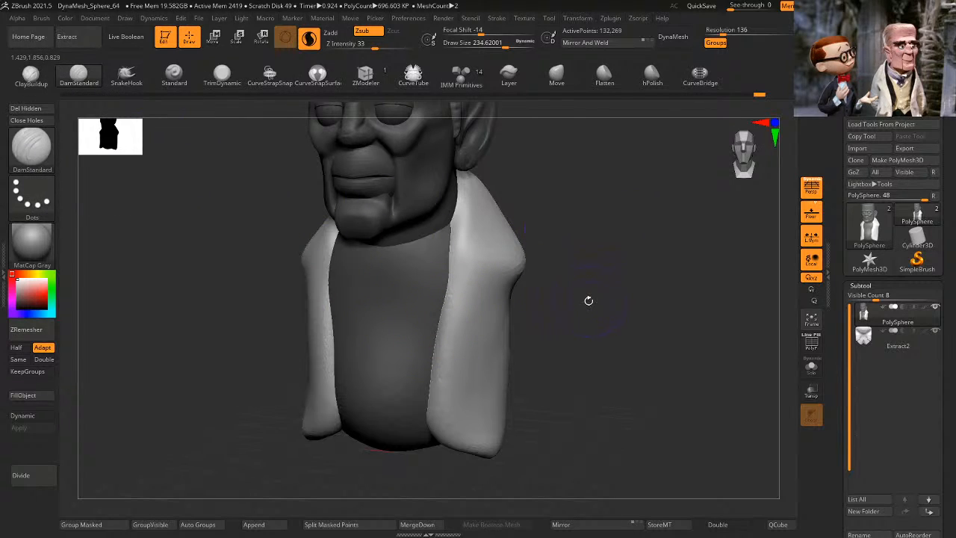
left_click_drag(615, 315, 625, 306, "shift")
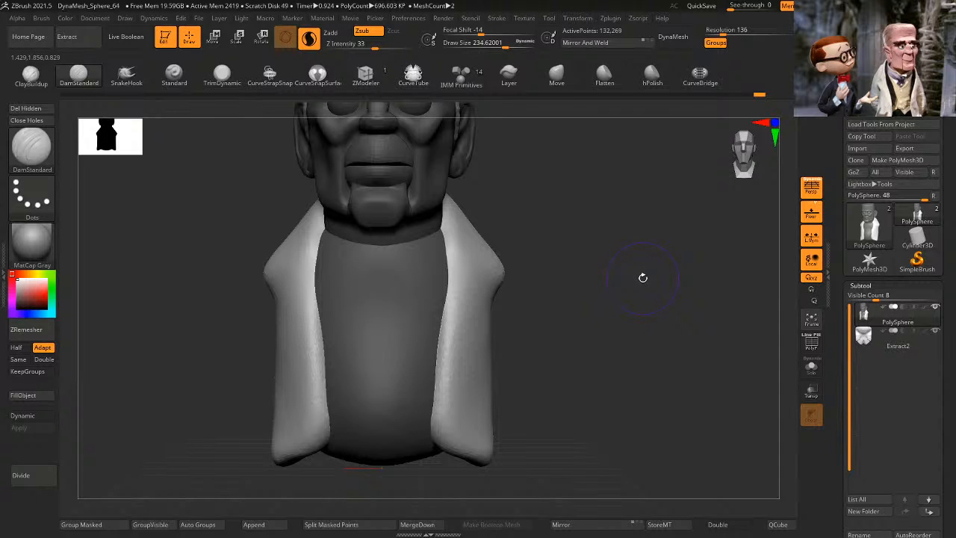
left_click_drag(643, 278, 604, 247)
mouse_move(469, 219)
left_mouse_down()
mouse_move(426, 390)
mouse_move(434, 447)
left_mouse_up()
mouse_move(571, 287)
left_mouse_down()
mouse_move(602, 279)
mouse_move(603, 292)
mouse_move(586, 294)
mouse_move(471, 226)
left_mouse_up()
Step: Hide the face and neck, refine the coat's inner collar edge with DamStandard at size about 198, and unhide everything
key("space")
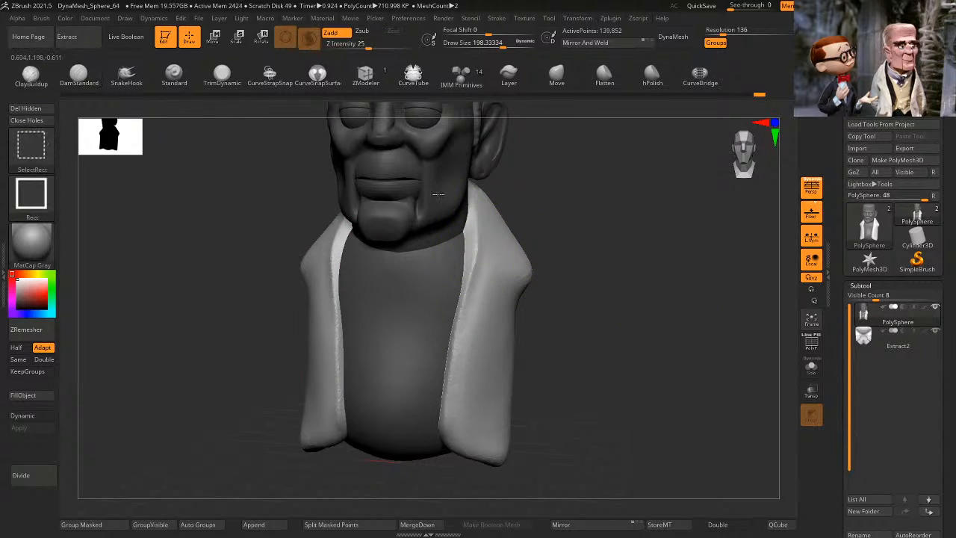
left_click(450, 198, "ctrl+shift")
left_click(345, 204, "ctrl+shift")
mouse_move(599, 204)
left_mouse_down("alt")
mouse_move(579, 310)
mouse_move(632, 299)
mouse_move(598, 280)
mouse_move(615, 287)
left_mouse_up("alt")
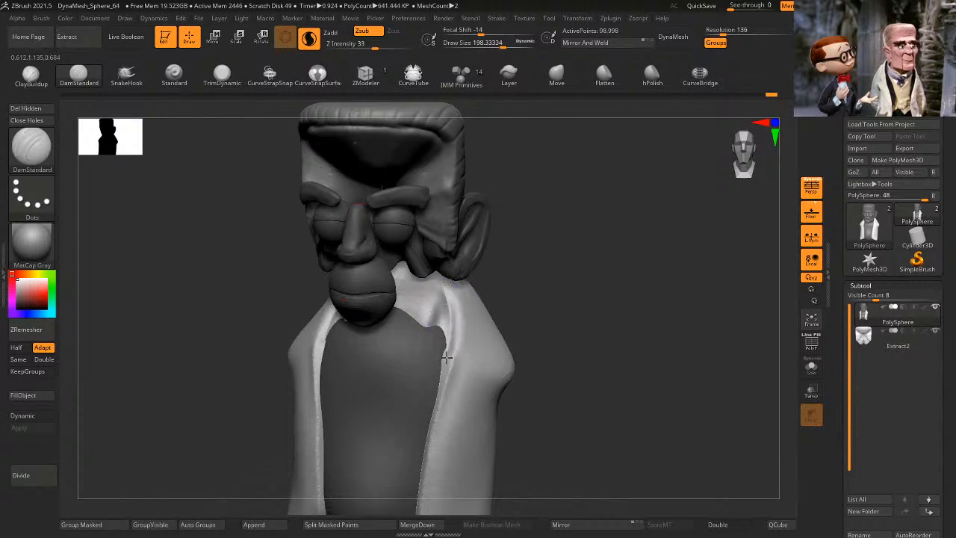
mouse_move(446, 358)
left_mouse_down("shift")
mouse_move(439, 275)
mouse_move(450, 338)
left_mouse_up("shift")
left_click_drag(542, 264, 449, 293)
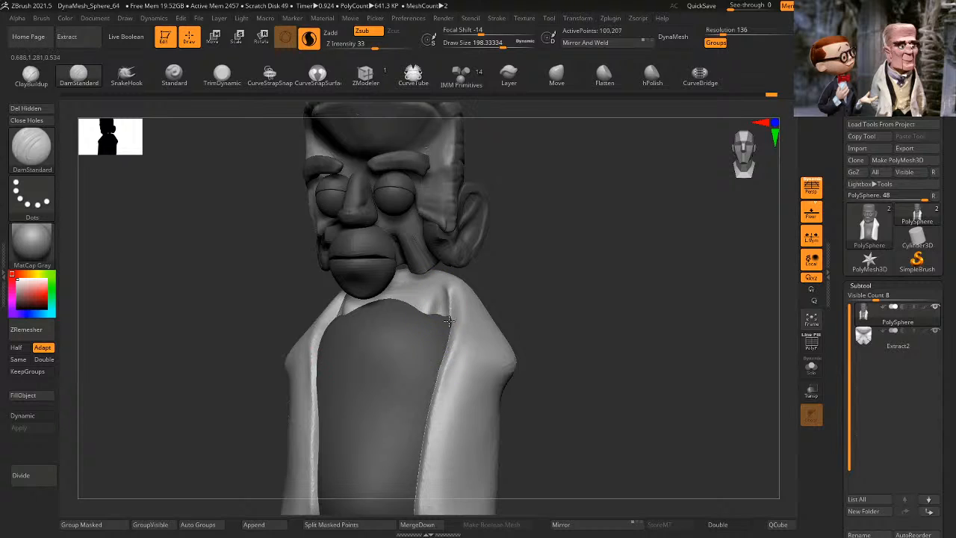
mouse_move(523, 295)
left_mouse_down()
mouse_move(570, 269)
mouse_move(629, 305)
mouse_move(636, 292)
mouse_move(572, 275)
mouse_move(569, 283)
left_mouse_up()
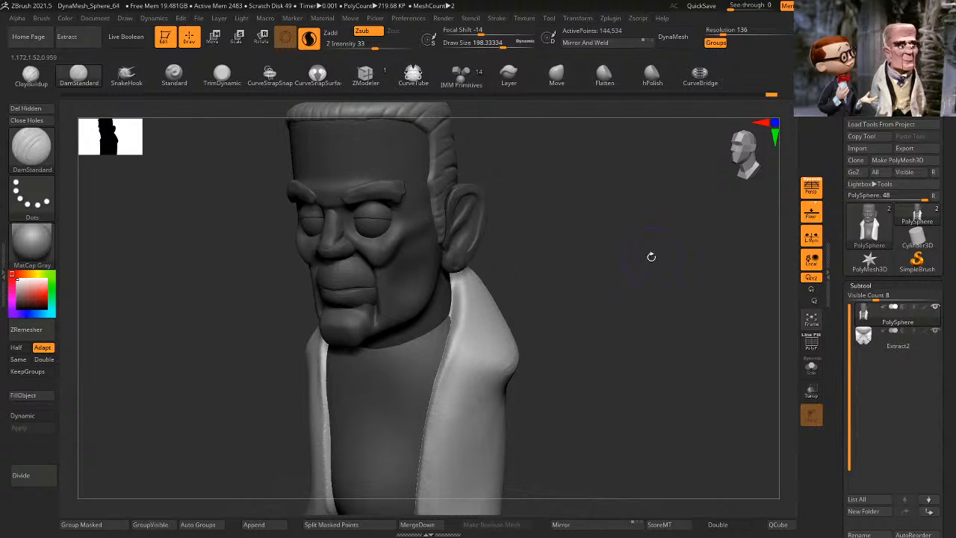
Step: Adjust the top of the coat's collar beside the neck with the Move brush at size about 294
left_click(551, 76)
key("space")
left_click_drag(565, 202, 562, 202)
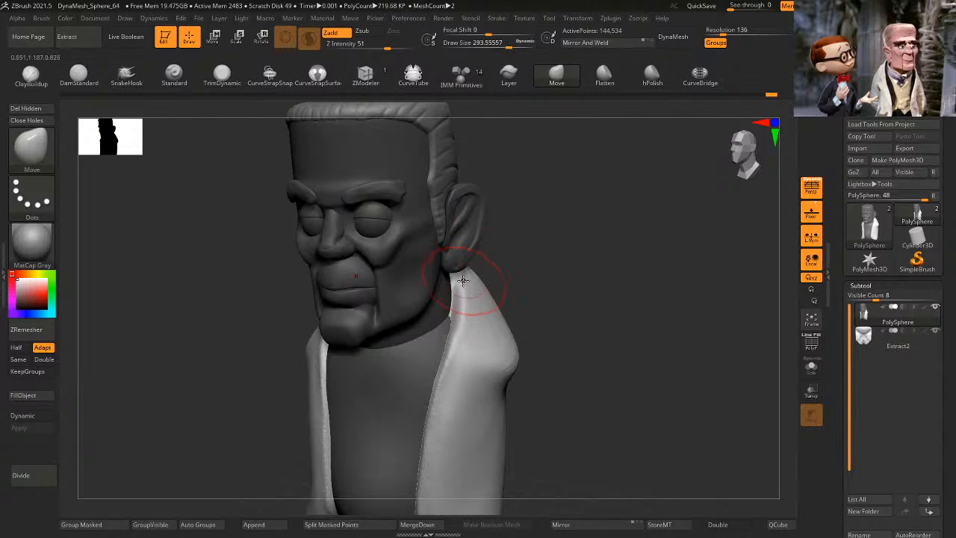
left_click_drag(505, 255, 548, 215)
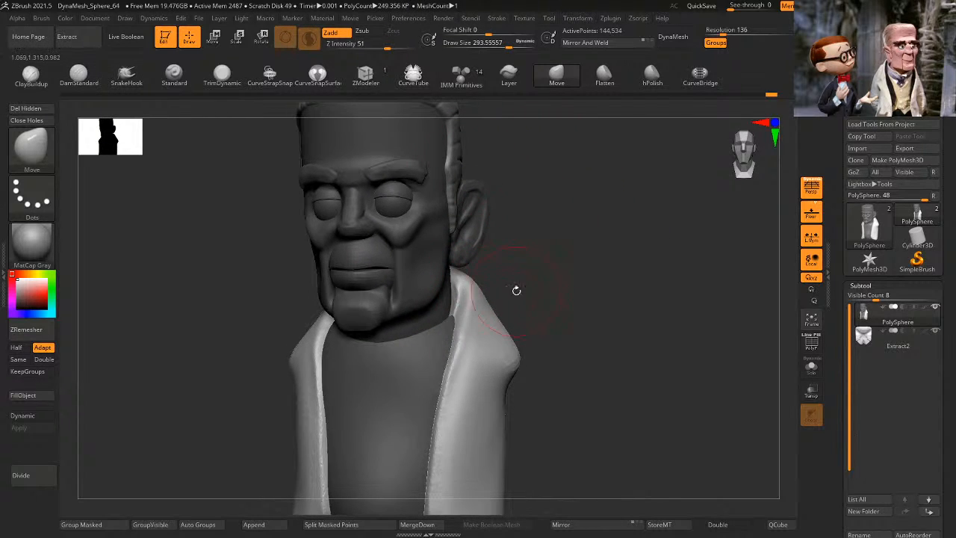
Step: Isolate the coat and hair group and define the coat's inner collar crease with DamStandard at size about 166
left_click(487, 327, "ctrl+shift")
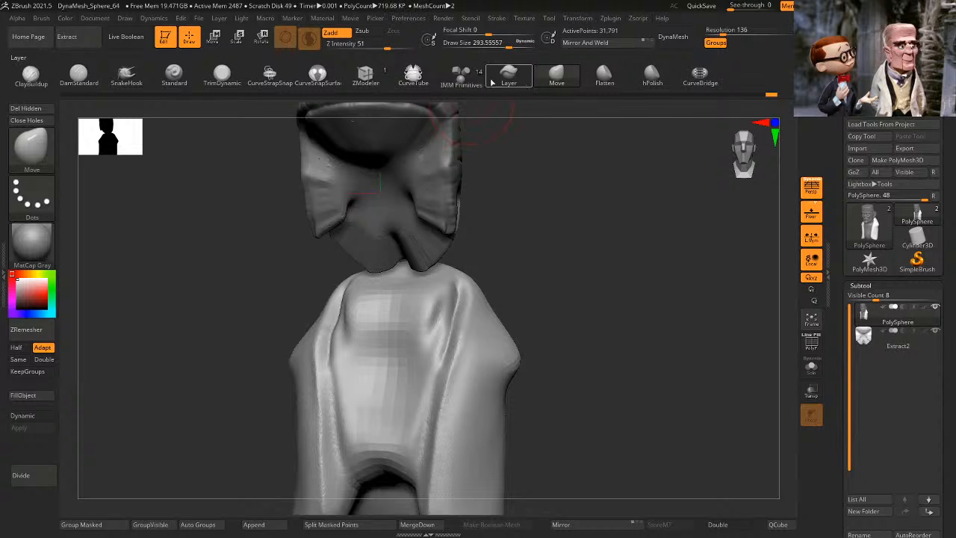
left_click(74, 84)
left_click_drag(535, 258, 464, 280)
key("space")
key("space")
mouse_move(504, 237)
left_mouse_down()
mouse_move(515, 243)
mouse_move(489, 250)
left_mouse_up()
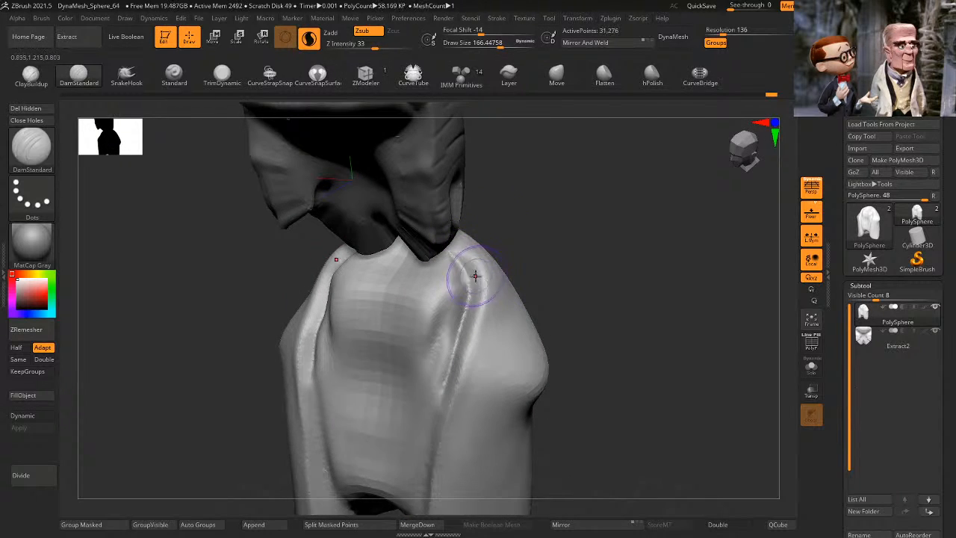
mouse_move(544, 237)
left_mouse_down()
mouse_move(557, 239)
mouse_move(525, 246)
mouse_move(557, 272)
left_mouse_up()
key("f")
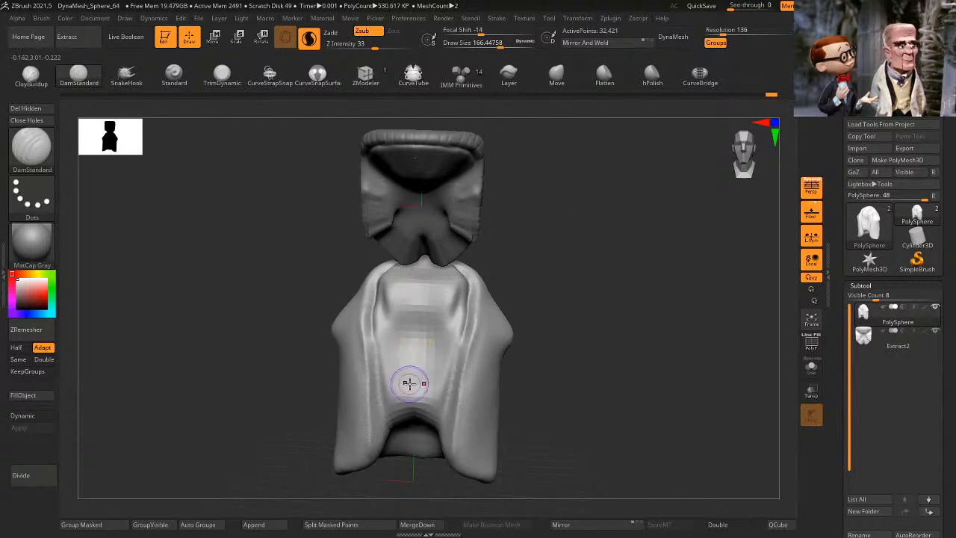
Step: Paint a mask strip over the coat's shoulder and down along its front edge toward the hem
left_click_drag(571, 306, 504, 298)
mouse_move(535, 267)
left_mouse_down()
mouse_move(518, 256)
mouse_move(533, 229)
mouse_move(517, 233)
left_mouse_up()
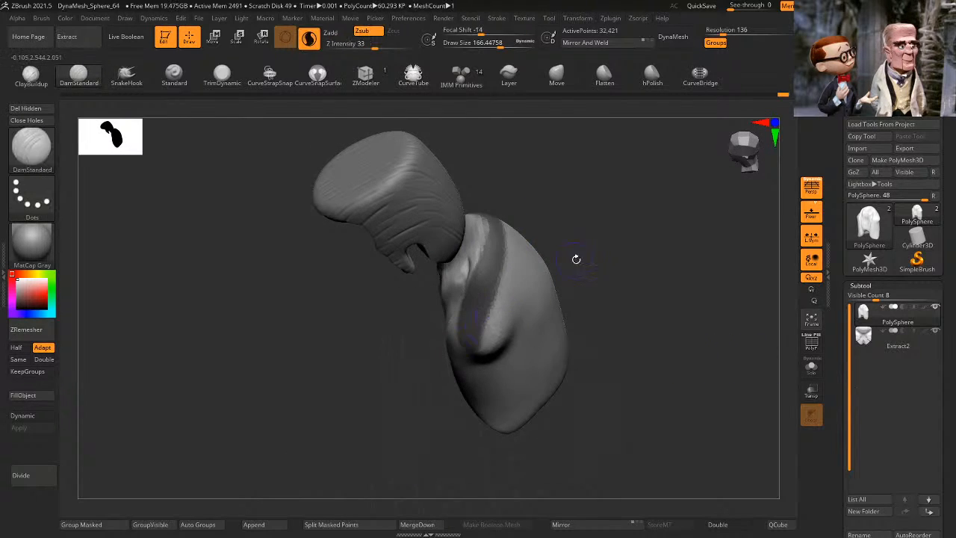
left_click_drag(574, 259, 506, 282)
left_click_drag(484, 321, 476, 330, "ctrl")
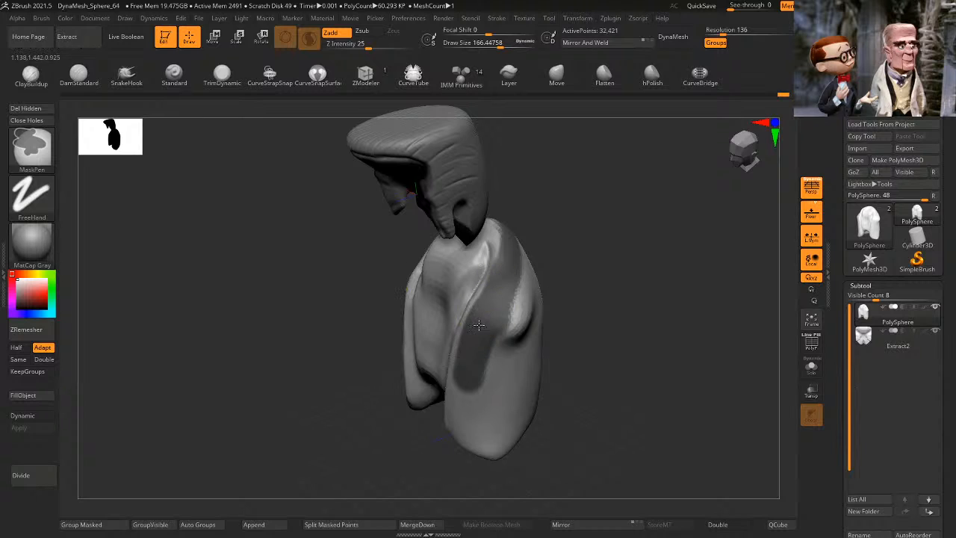
left_click_drag(469, 367, 459, 404, "ctrl")
mouse_move(571, 337)
left_mouse_down()
mouse_move(640, 279)
mouse_move(568, 290)
mouse_move(597, 248)
mouse_move(590, 257)
left_mouse_up()
left_click_drag(427, 313, 432, 353, "ctrl")
Step: Extend the painted mask along the coat's lower hem, back and upper collar
left_click_drag(535, 360, 472, 337)
mouse_move(464, 371)
left_mouse_down()
mouse_move(474, 346)
mouse_move(517, 401)
mouse_move(537, 396)
left_mouse_up()
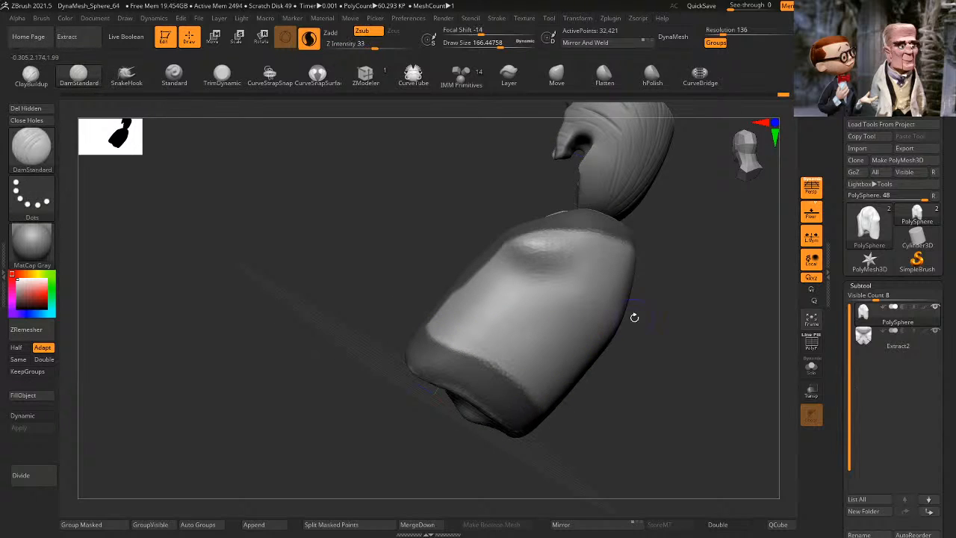
left_click_drag(634, 316, 607, 307)
mouse_move(575, 224)
left_mouse_down("ctrl")
mouse_move(535, 299)
mouse_move(572, 210)
mouse_move(485, 299)
mouse_move(521, 216)
left_mouse_up("ctrl")
left_click_drag(355, 440, 441, 385)
left_click_drag(550, 187, 668, 237)
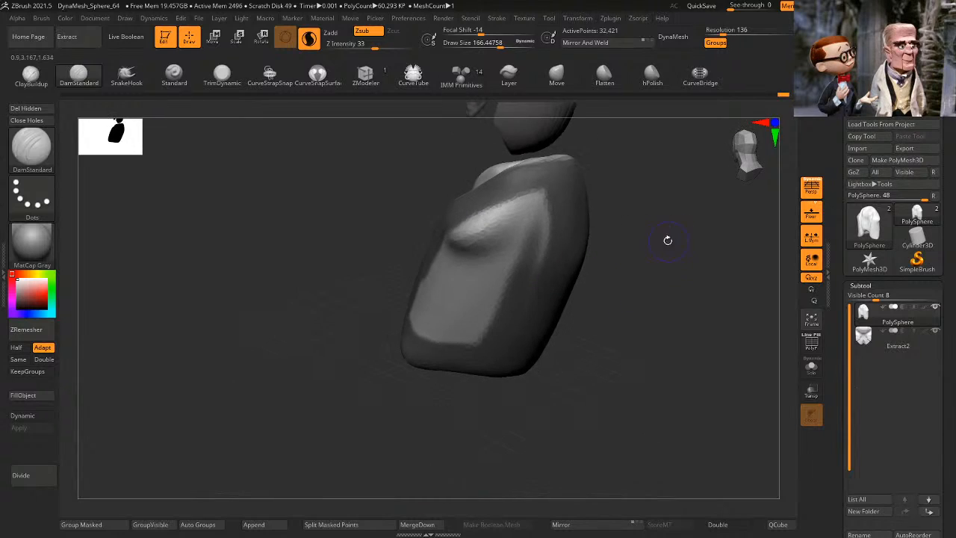
Step: Fill the remaining unmasked area on the coat's side until its whole outer surface is masked
mouse_move(464, 230)
left_mouse_down("ctrl")
mouse_move(478, 262)
mouse_move(467, 322)
left_mouse_up("ctrl")
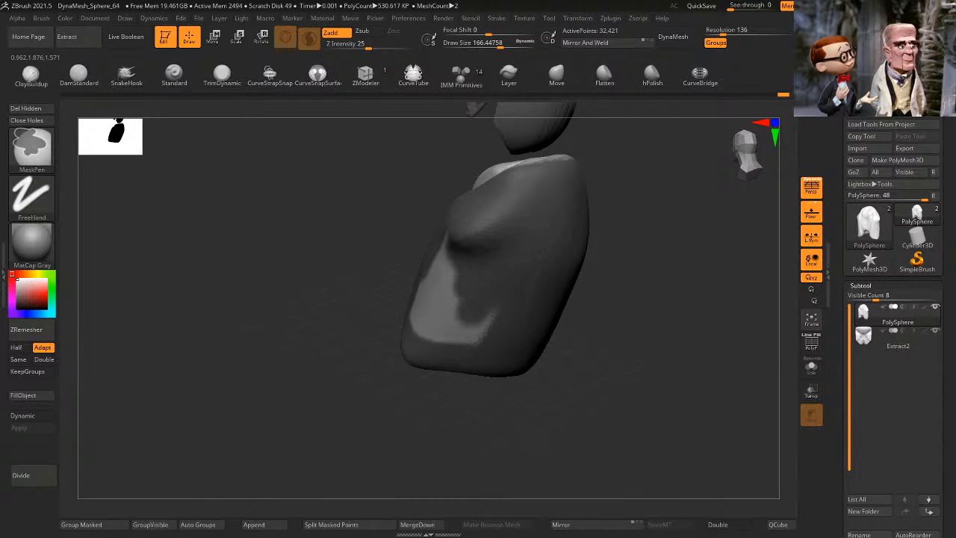
left_click_drag(579, 314, 635, 298)
mouse_move(488, 243)
left_mouse_down("ctrl")
mouse_move(431, 343)
mouse_move(409, 310)
left_mouse_up("ctrl")
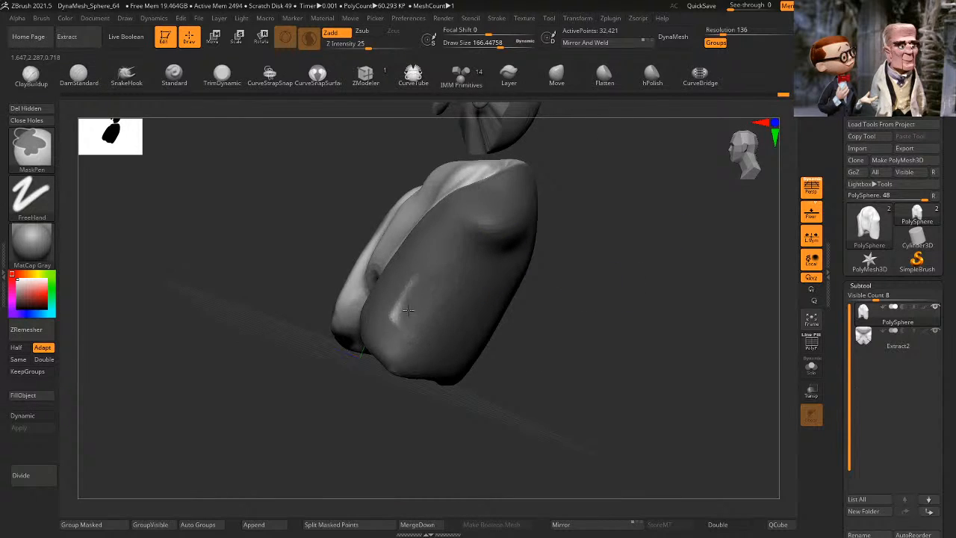
left_click(811, 367)
left_click(813, 367)
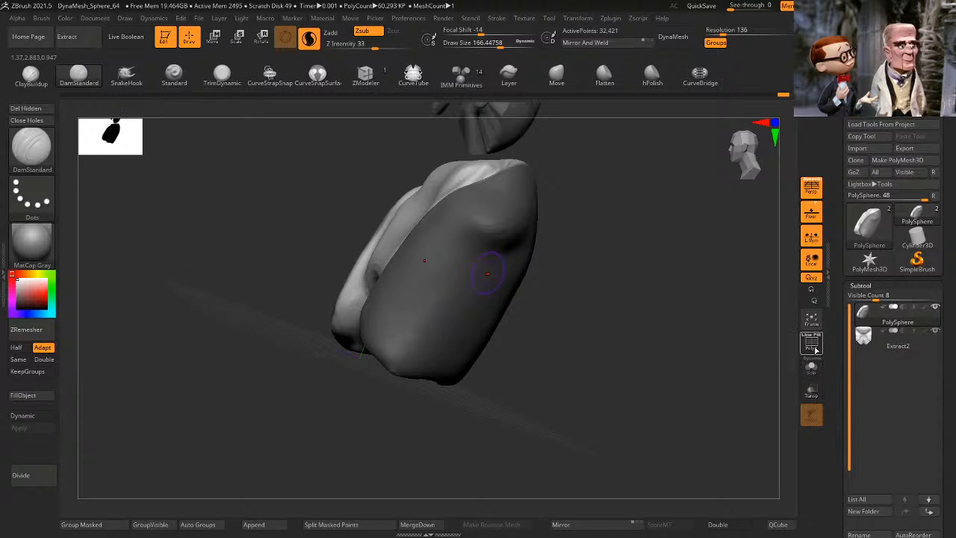
Step: Show the polygroup wireframe and turn the masked outer coat surface into its own polygroup
left_click(812, 344)
mouse_move(703, 306)
left_mouse_down()
mouse_move(671, 283)
mouse_move(621, 349)
mouse_move(504, 359)
mouse_move(460, 326)
mouse_move(515, 277)
left_mouse_up()
left_click(110, 529)
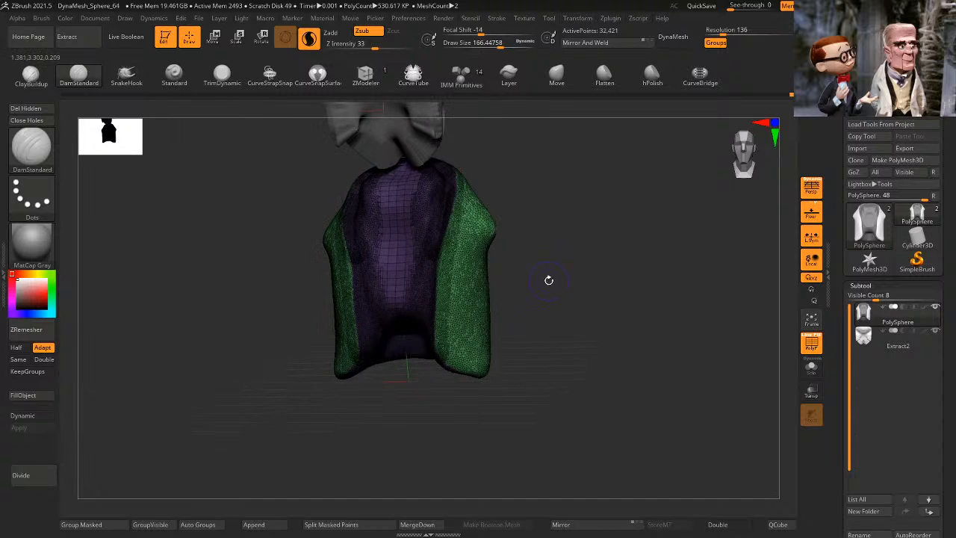
Step: Isolate the coat's outer polygroup and turn on double-sided display
left_click(590, 261, "ctrl+shift")
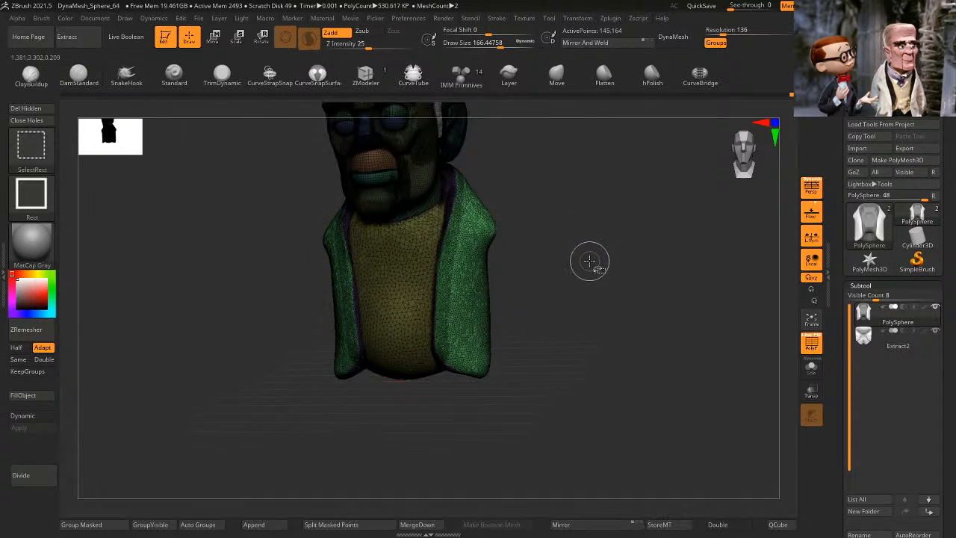
left_click(478, 293, "ctrl+shift")
left_click_drag(568, 314, 599, 241)
left_click_drag(683, 287, 677, 267)
left_click(729, 525)
left_click_drag(669, 407, 636, 353)
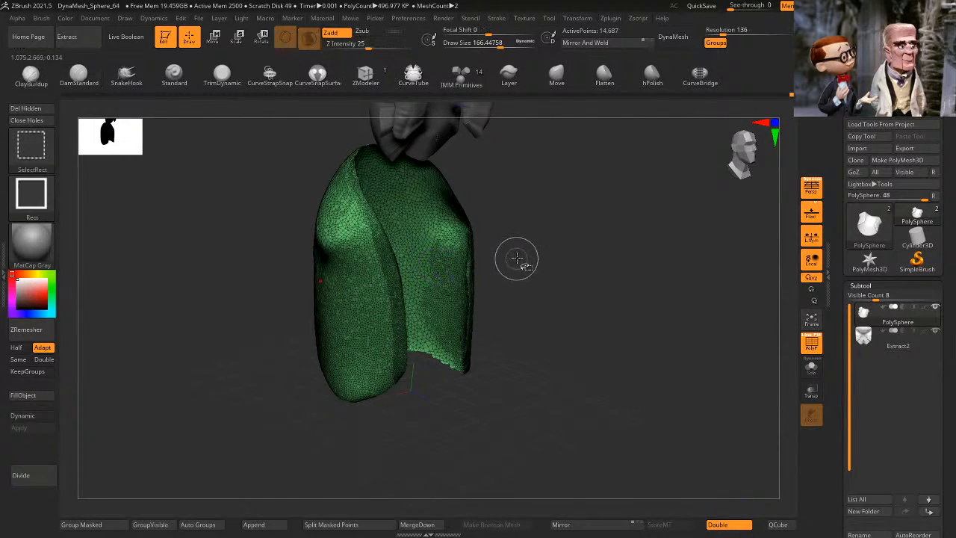
Step: Examine the coat's outer and inner polygroups by switching their visibility and viewing them from several angles
left_click_drag(516, 259, 549, 290, "ctrl+shift")
left_click_drag(551, 290, 534, 246)
mouse_move(489, 355)
left_mouse_down()
mouse_move(532, 339)
mouse_move(532, 374)
mouse_move(516, 358)
left_mouse_up()
left_click(597, 340, "ctrl+shift")
left_click_drag(615, 342, 594, 335)
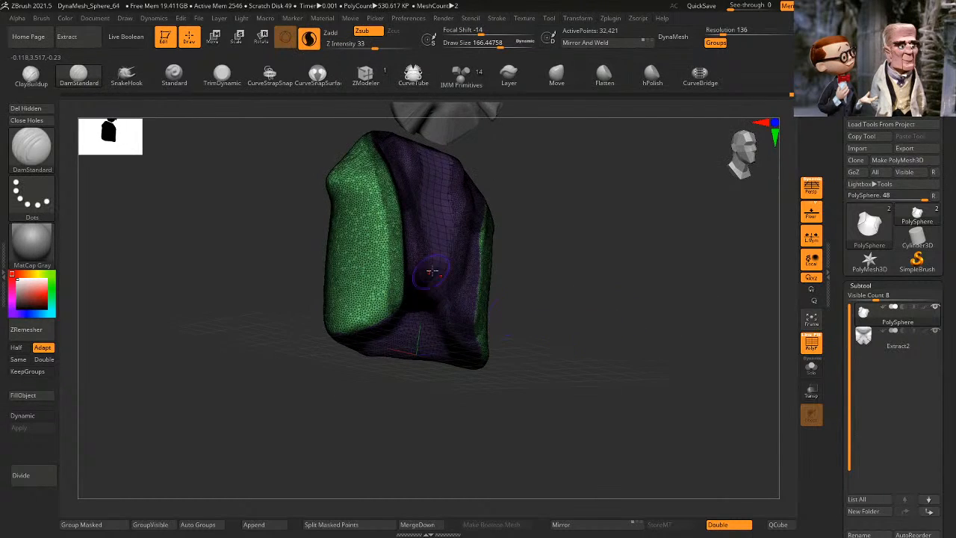
left_click_drag(538, 314, 501, 288)
double_click(453, 219, "ctrl+shift")
left_click_drag(596, 257, 601, 236)
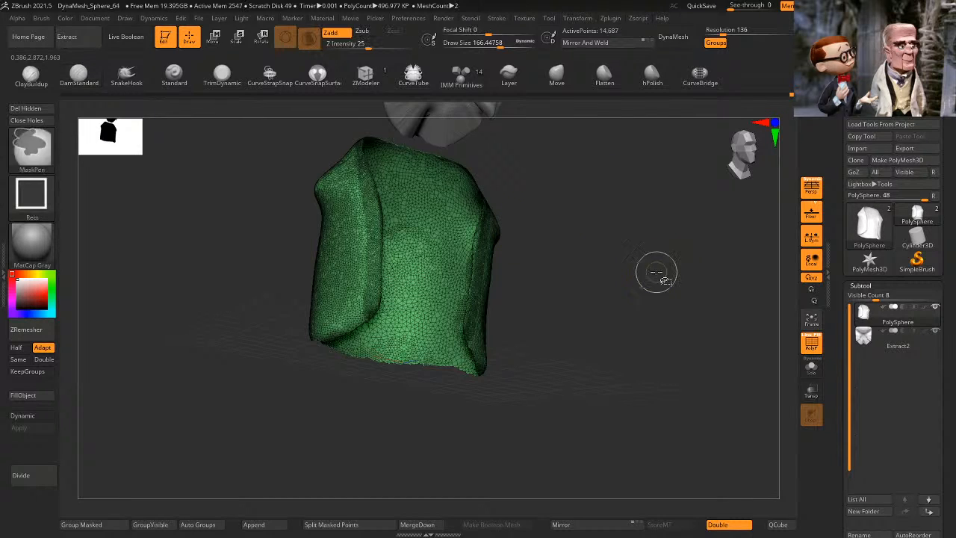
Step: Show the whole figure without its wireframe and clear the mask
left_click(651, 267, "ctrl+shift")
mouse_move(673, 271)
left_mouse_down()
mouse_move(662, 300)
mouse_move(640, 299)
mouse_move(665, 246)
left_mouse_up()
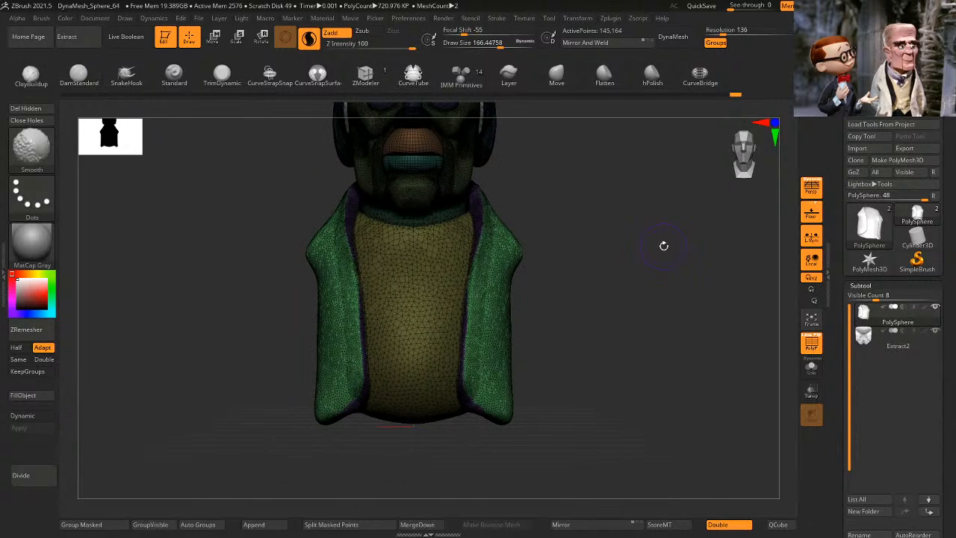
left_click(812, 345)
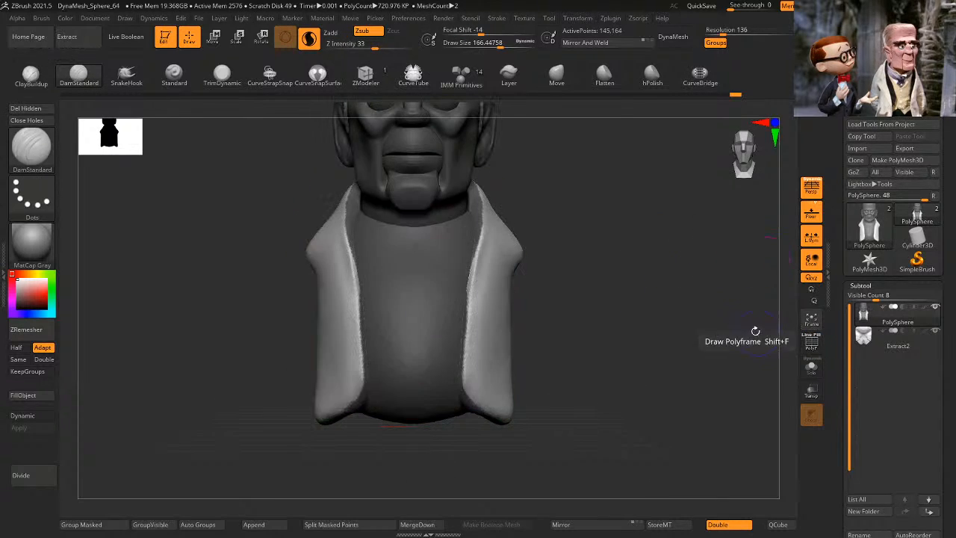
mouse_move(740, 310)
left_mouse_down()
mouse_move(690, 298)
mouse_move(694, 251)
mouse_move(663, 241)
mouse_move(657, 267)
left_mouse_up()
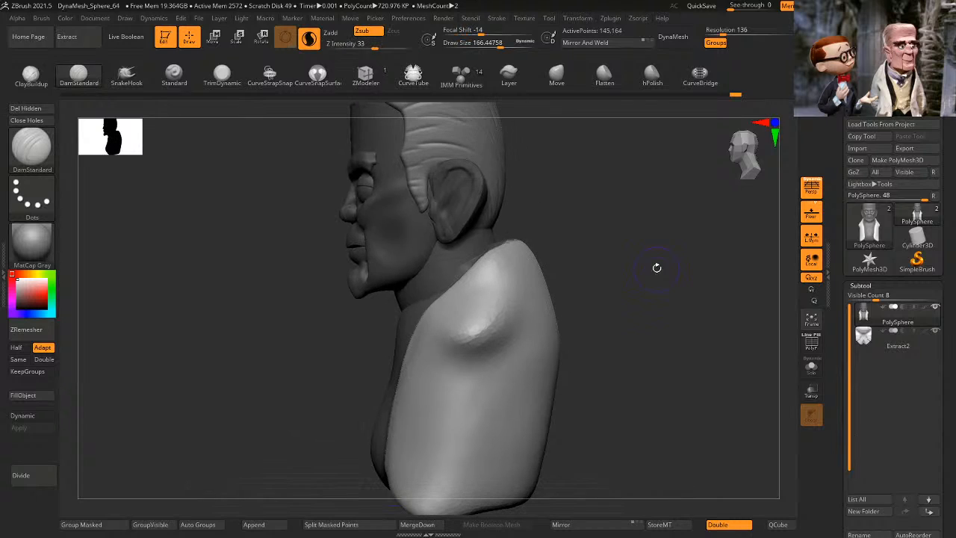
mouse_move(653, 228)
left_mouse_down("shift")
mouse_move(684, 269)
mouse_move(665, 267)
mouse_move(621, 229)
mouse_move(640, 260)
mouse_move(632, 239)
mouse_move(632, 257)
mouse_move(642, 234)
mouse_move(612, 229)
left_mouse_up("shift")
key("space")
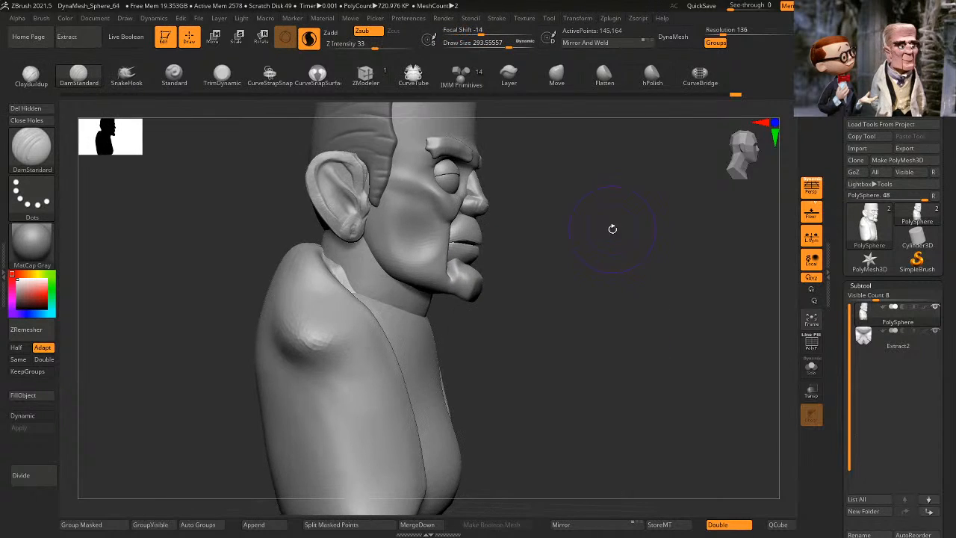
Step: Isolate the face polygroup and carve the crease beside the chin with DamStandard at size about 114
mouse_move(592, 275)
left_mouse_down()
mouse_move(581, 267)
mouse_move(604, 266)
mouse_move(603, 257)
mouse_move(636, 271)
mouse_move(565, 246)
mouse_move(519, 247)
left_mouse_up()
key("space")
left_click(427, 240, "ctrl+shift")
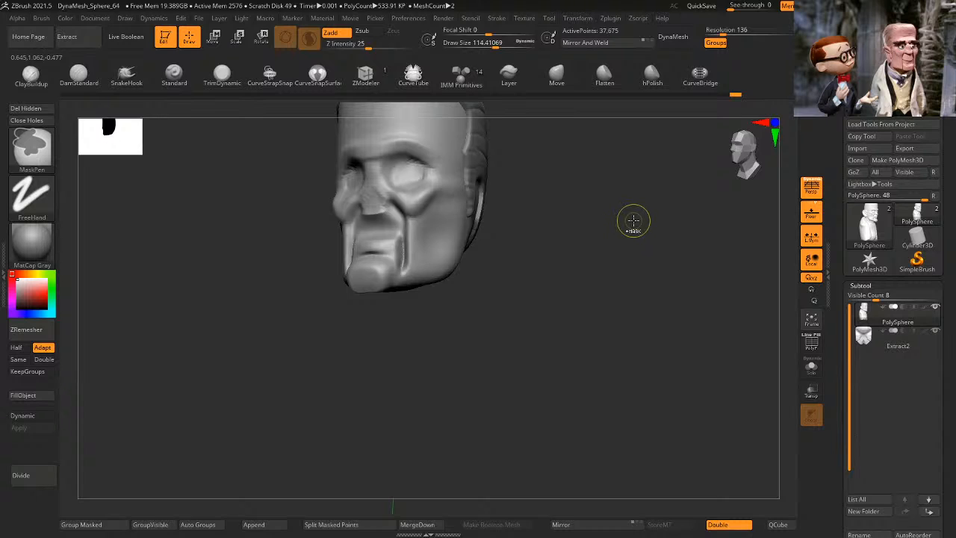
mouse_move(633, 220)
left_mouse_down()
mouse_move(604, 263)
mouse_move(405, 268)
mouse_move(434, 254)
left_mouse_up()
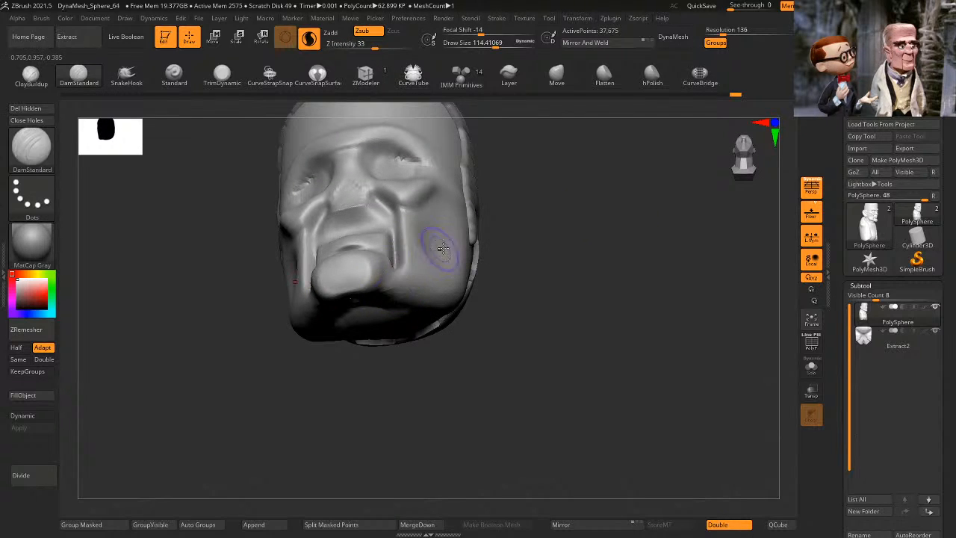
mouse_move(539, 243)
left_mouse_down()
mouse_move(447, 235)
mouse_move(406, 253)
left_mouse_up()
left_click_drag(378, 293, 390, 268, "shift")
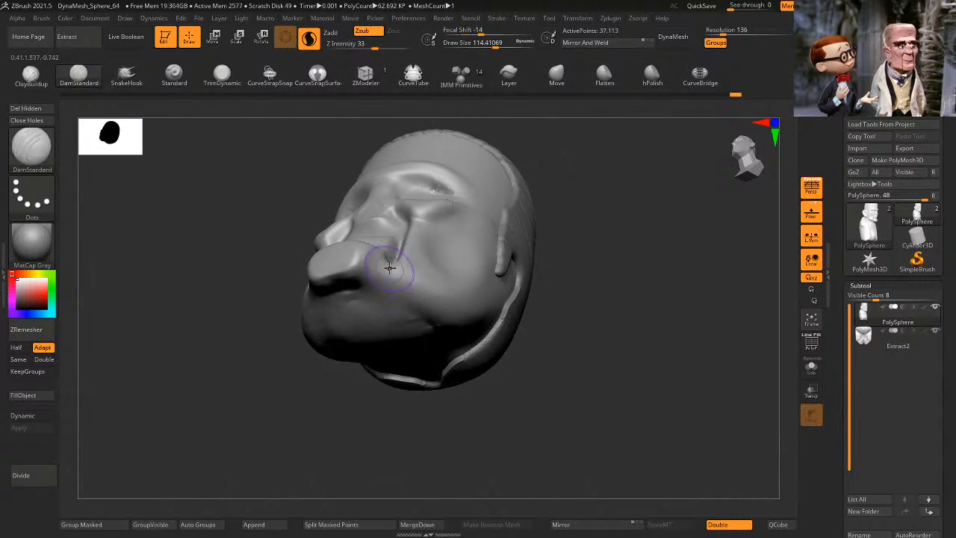
left_click_drag(457, 265, 387, 281)
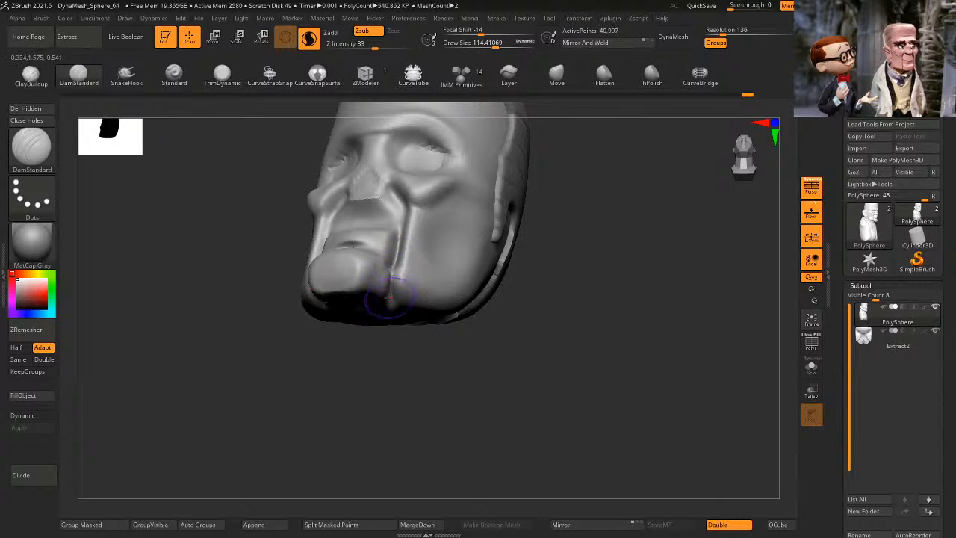
Step: Undo the last crease stroke, recarve the crease under the jaw beside the chin, and show the whole figure
mouse_move(553, 224)
left_mouse_down()
mouse_move(574, 222)
mouse_move(567, 241)
mouse_move(566, 196)
mouse_move(425, 281)
mouse_move(396, 325)
left_mouse_up()
key("ctrl+z")
mouse_move(392, 275)
left_mouse_down()
mouse_move(397, 322)
mouse_move(392, 272)
left_mouse_up()
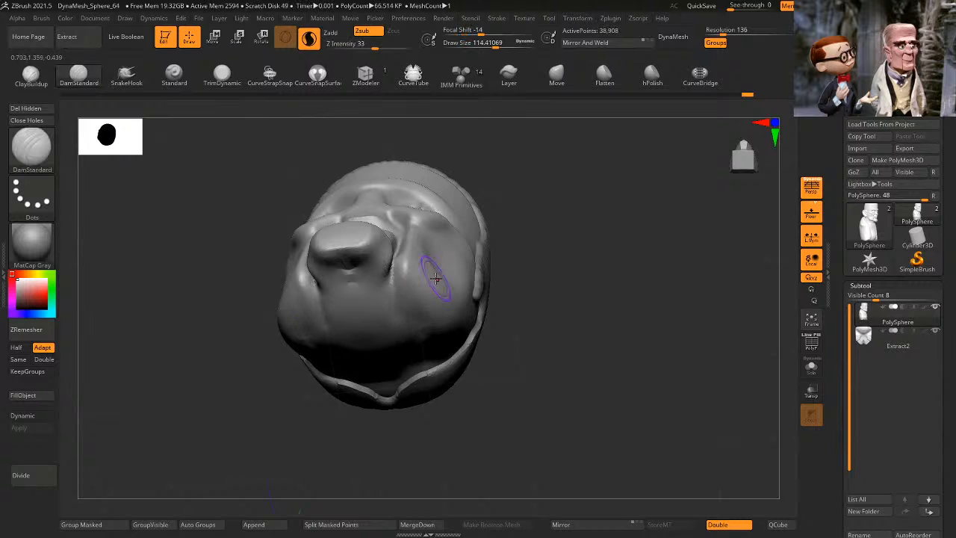
mouse_move(515, 246)
left_mouse_down()
mouse_move(578, 198)
mouse_move(608, 264)
mouse_move(616, 234)
mouse_move(678, 274)
mouse_move(608, 277)
mouse_move(620, 306)
left_mouse_up()
mouse_move(627, 298)
left_mouse_down("alt")
mouse_move(638, 297)
mouse_move(621, 294)
left_mouse_up("alt")
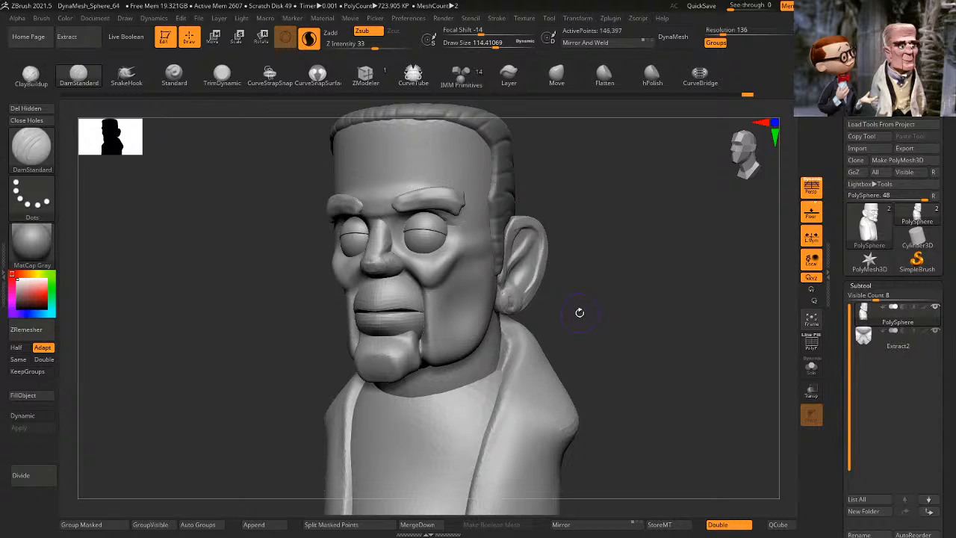
Step: Mask everything except the face polygroup
left_click(462, 290, "ctrl+shift")
left_click(621, 280, "ctrl")
left_click(621, 280, "ctrl+shift")
left_click(631, 232, "ctrl")
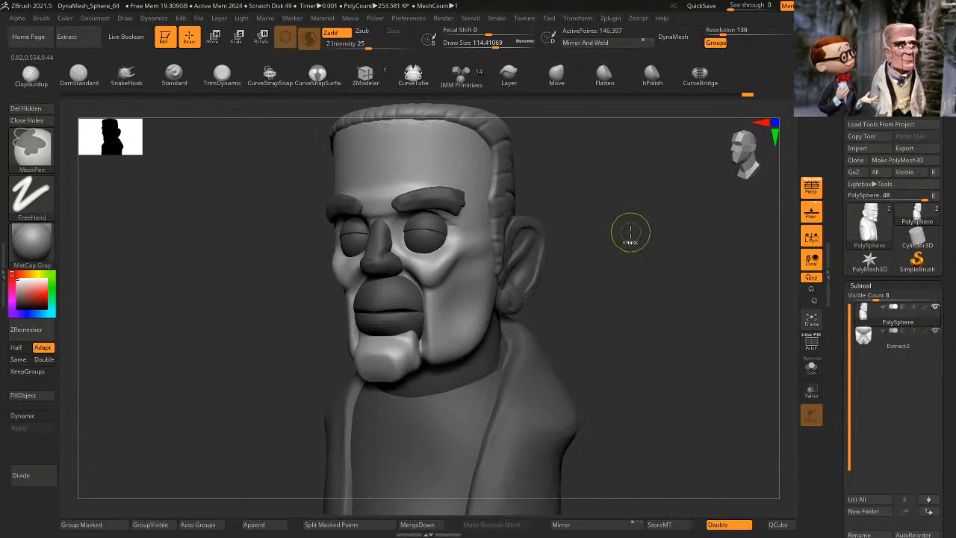
Step: Reshape the lower jaw corner with the Move brush at size about 212
left_click(557, 73)
key("space")
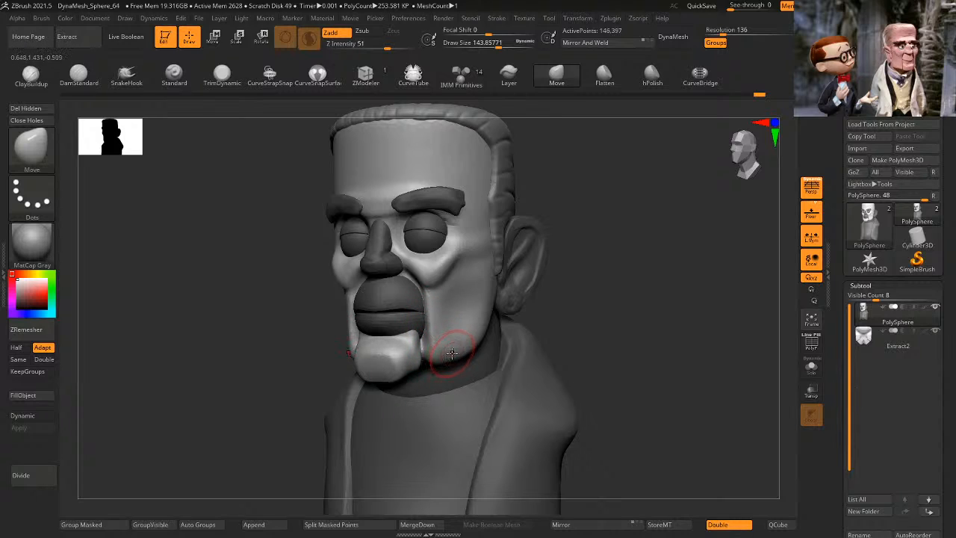
key("space")
left_click_drag(452, 353, 458, 344)
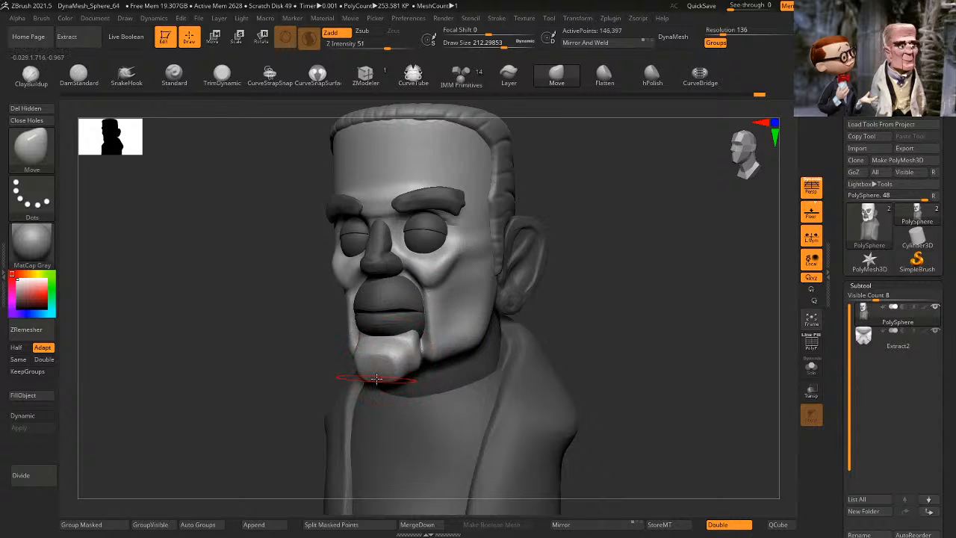
Step: Push the underside of the chin upward and refine its shape with the Move brush at sizes about 294 and 235
key("space")
left_click_drag(377, 362, 379, 361)
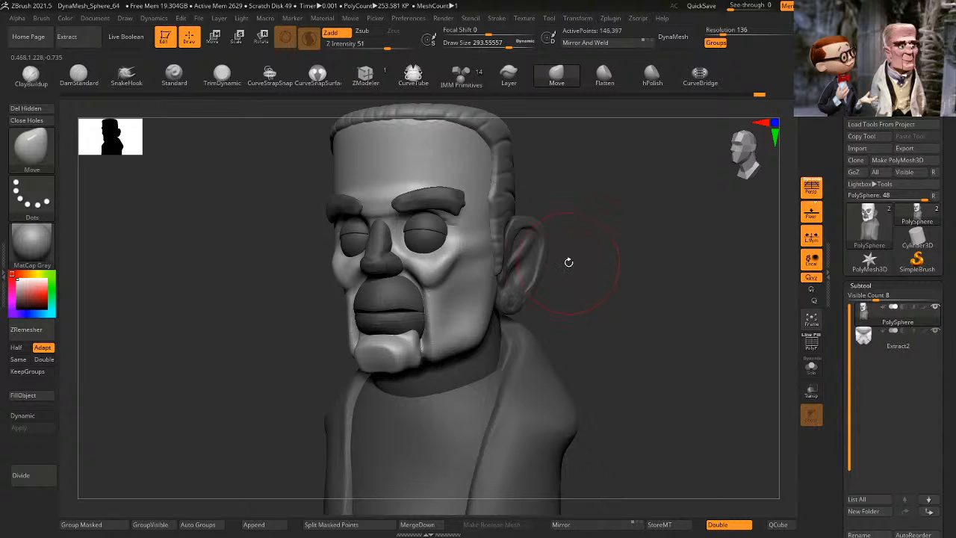
key("space")
mouse_move(401, 352)
left_mouse_down()
mouse_move(377, 346)
mouse_move(394, 352)
left_mouse_up()
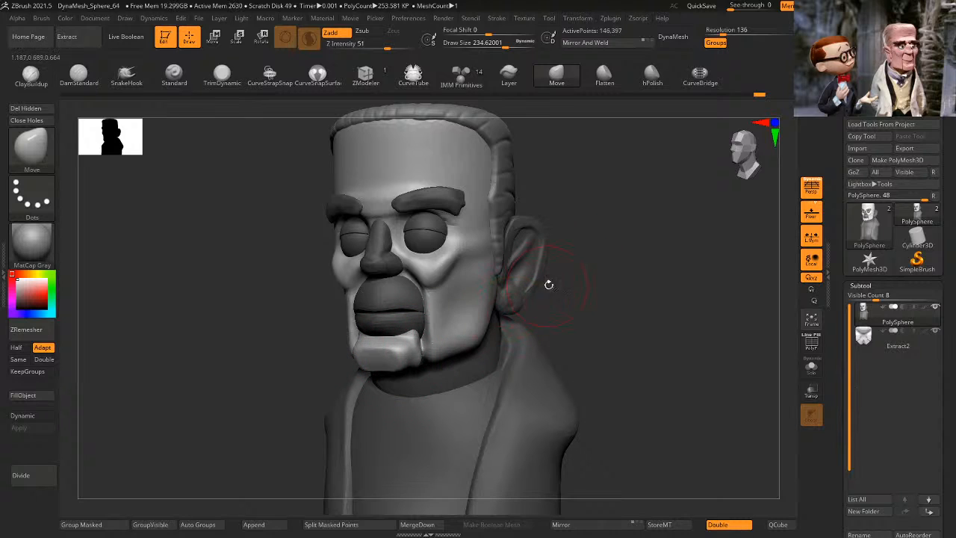
left_click_drag(616, 300, 566, 303)
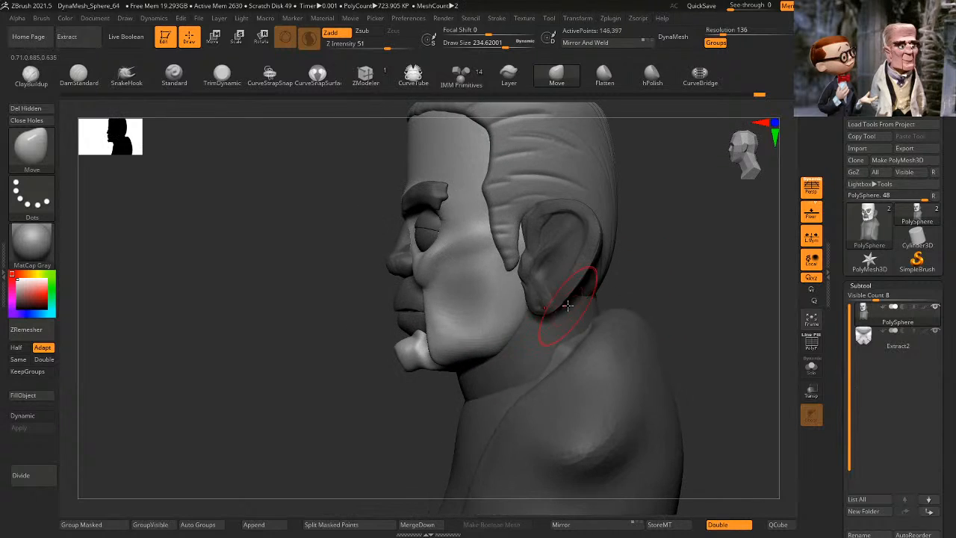
mouse_move(401, 430)
left_mouse_down()
mouse_move(490, 336)
mouse_move(646, 319)
mouse_move(634, 318)
mouse_move(640, 284)
left_mouse_up()
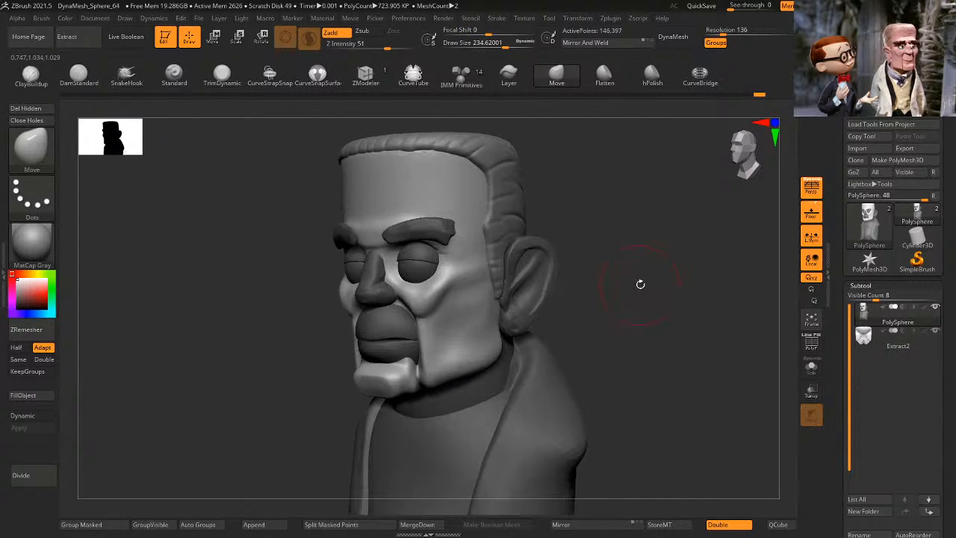
Step: Reshape the cheekbone and the cheek fold beside the mouth with the Move brush at size about 155
key("space")
left_click_drag(447, 290, 441, 289)
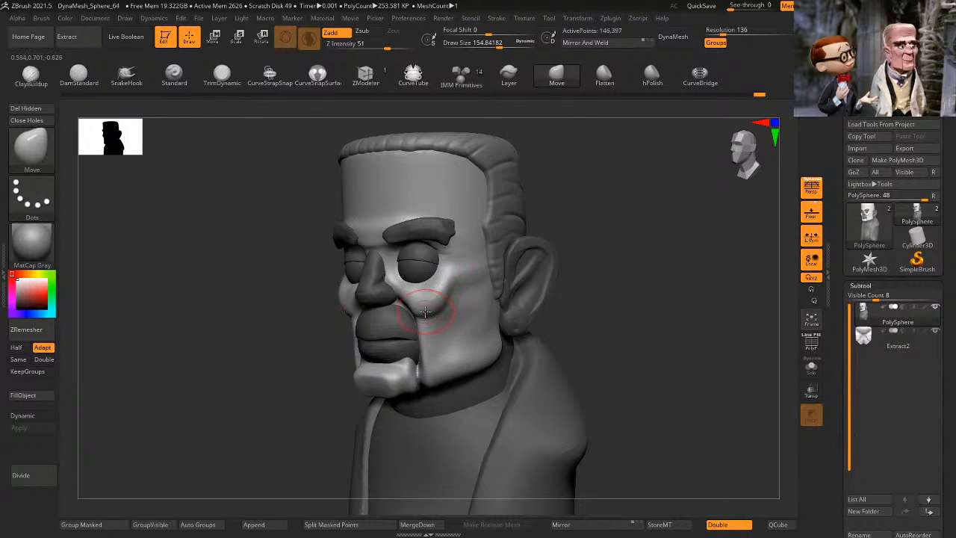
left_click_drag(425, 312, 435, 305)
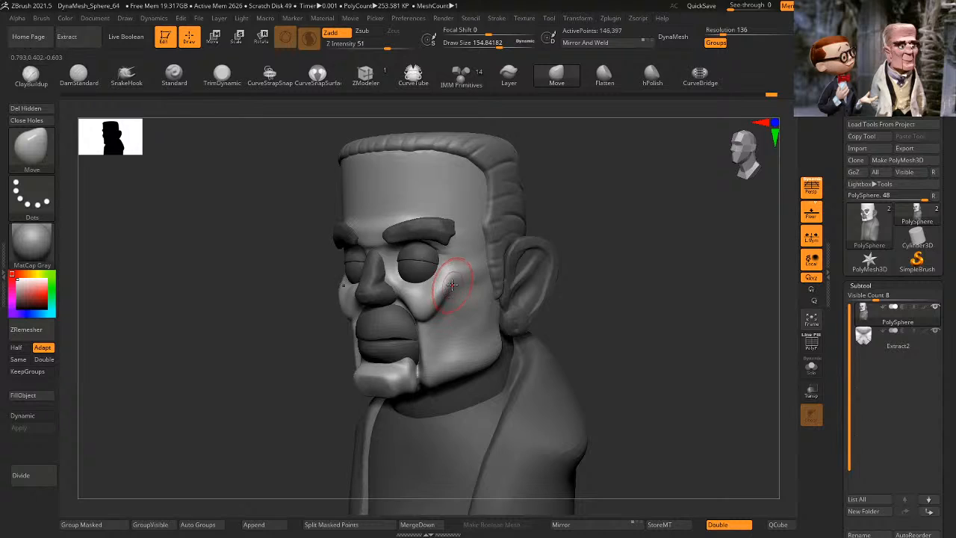
left_click_drag(659, 239, 654, 254, "alt")
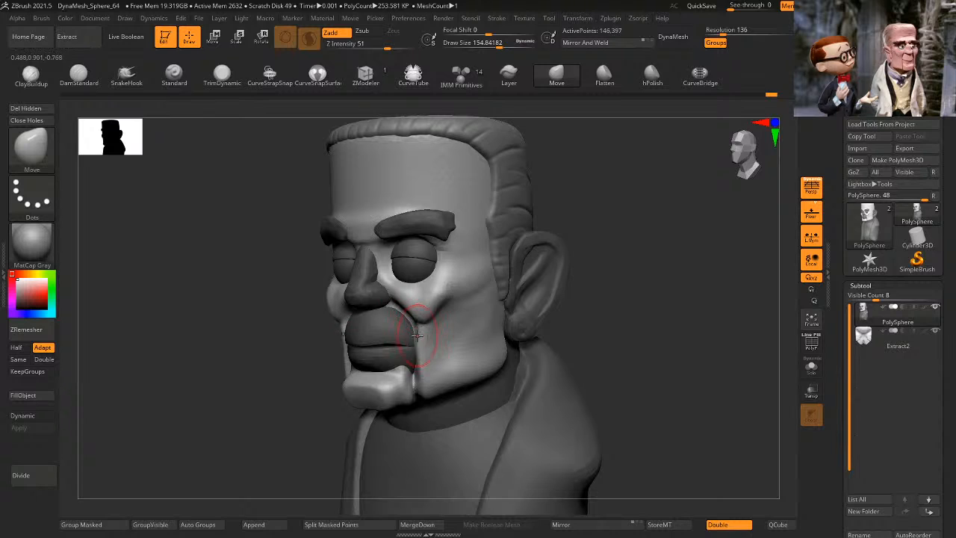
left_click_drag(614, 276, 594, 265, "shift")
left_click_drag(636, 229, 641, 258)
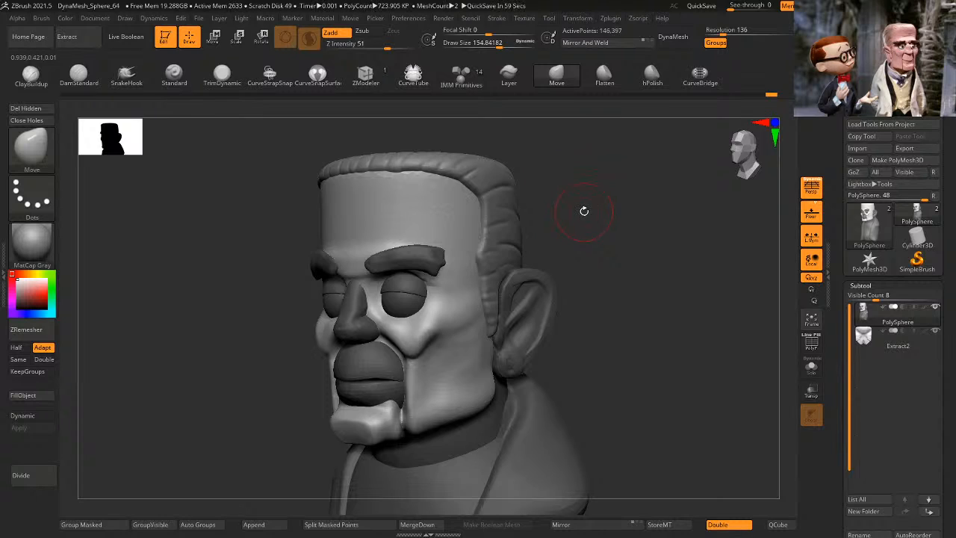
Step: Carve a vertical frown crease between the eyebrows with DamStandard at size about 106 and clear the mask
left_click_drag(602, 213, 546, 229, "shift")
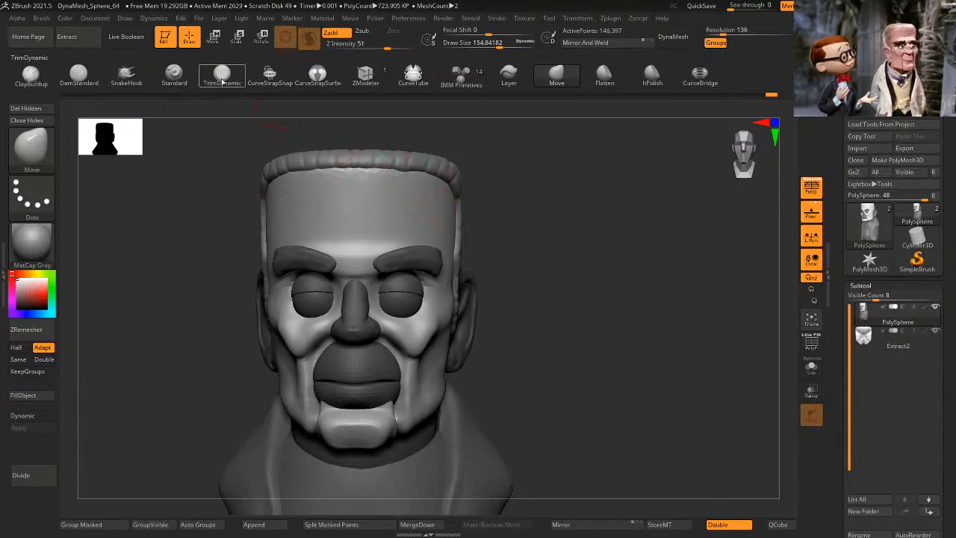
left_click(78, 73)
key("space")
mouse_move(354, 249)
left_mouse_down()
mouse_move(369, 274)
mouse_move(359, 278)
left_mouse_up()
left_click_drag(610, 290, 673, 322, "alt")
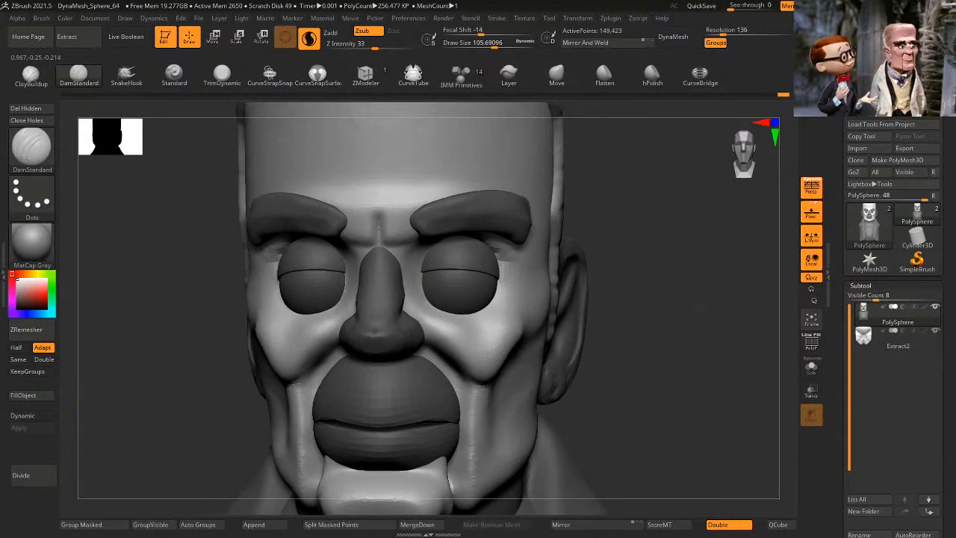
mouse_move(766, 351)
left_mouse_down()
mouse_move(715, 369)
mouse_move(709, 301)
mouse_move(698, 334)
mouse_move(692, 290)
mouse_move(702, 281)
left_mouse_up()
left_click_drag(702, 281, 672, 224, "alt")
left_click_drag(676, 258, 659, 304)
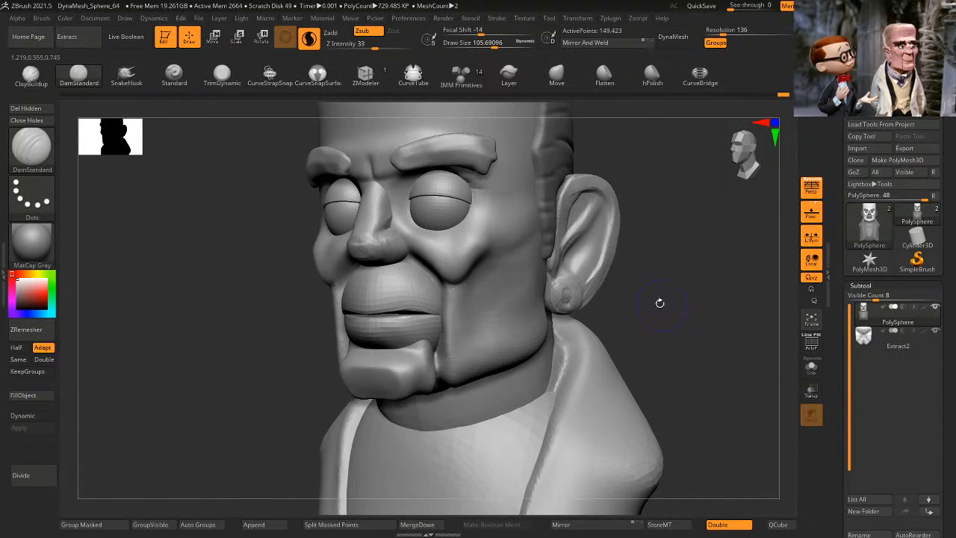
Step: Mask everything except the nose polygroup
left_click(384, 249, "ctrl+shift")
left_click(276, 340, "ctrl+shift")
left_click(160, 315, "ctrl")
key("ctrl+z")
key("ctrl+z")
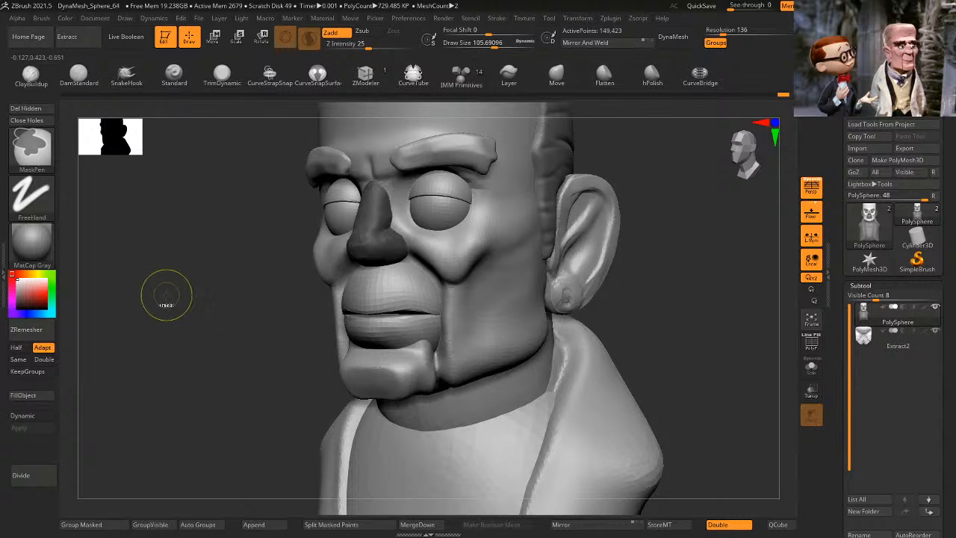
left_click(211, 258, "ctrl")
left_click(78, 74)
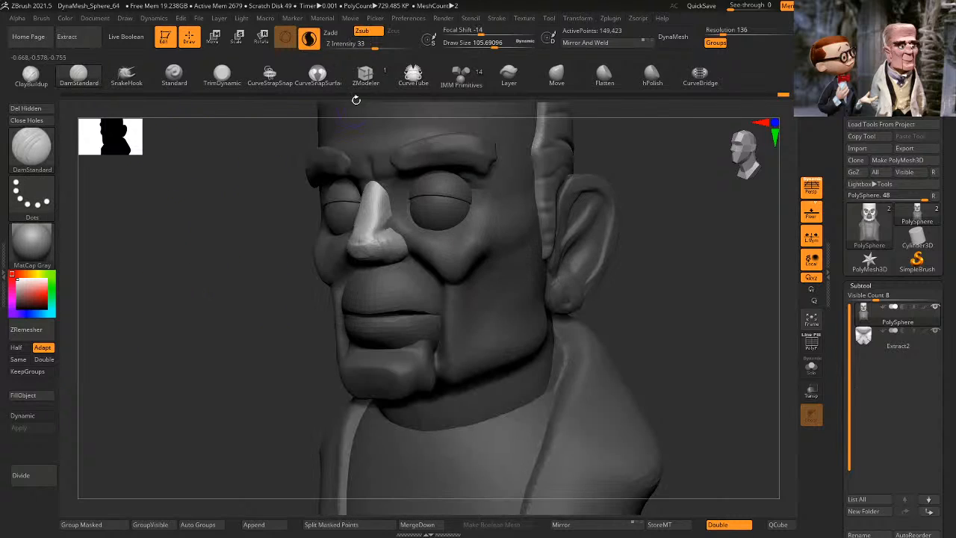
Step: Shape the nose and its nostril wings with the Move brush at size about 66 and smooth the surface
left_click(569, 77)
mouse_move(665, 203)
left_mouse_down()
mouse_move(719, 212)
mouse_move(708, 206)
left_mouse_up()
left_click(353, 239, "ctrl")
key("space")
mouse_move(378, 231)
left_mouse_down()
mouse_move(363, 254)
mouse_move(348, 247)
left_mouse_up()
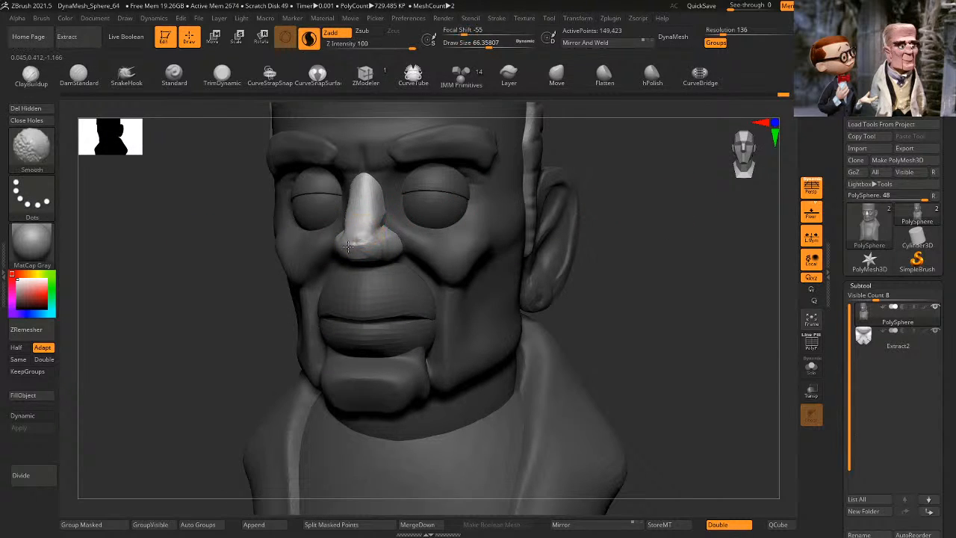
left_click_drag(192, 350, 206, 366, "ctrl")
left_click_drag(192, 350, 213, 331)
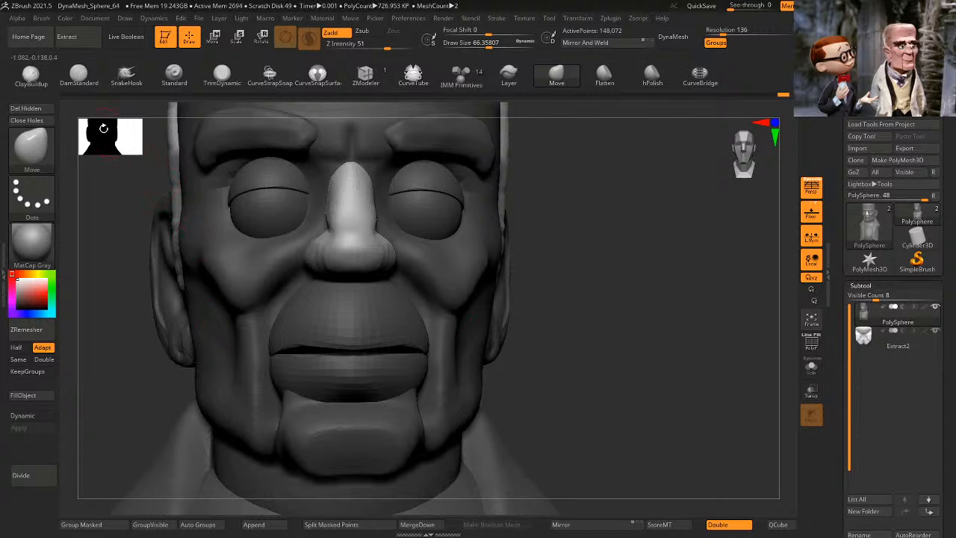
left_click_drag(140, 134, 211, 144, "alt")
mouse_move(160, 261)
left_mouse_down()
mouse_move(143, 264)
mouse_move(160, 289)
left_mouse_up()
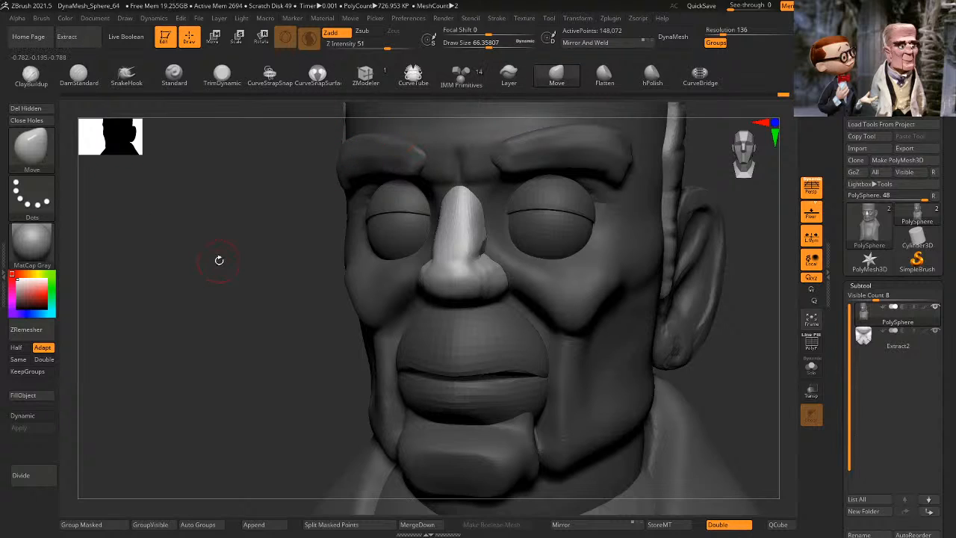
left_click_drag(218, 261, 205, 239)
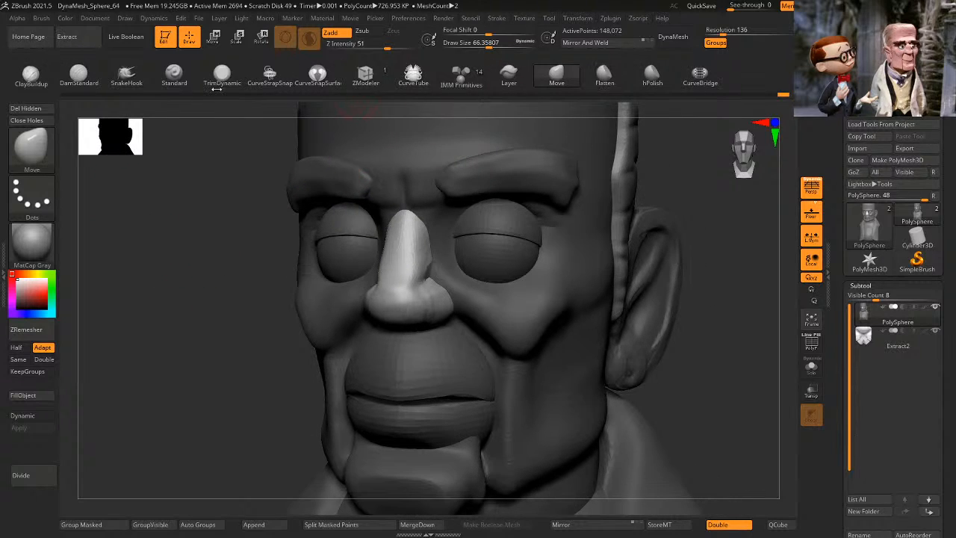
Step: Build up the tip and underside of the nose with ClayBuildup at size about 79
left_click(31, 74)
left_click_drag(201, 299, 224, 320)
left_click_drag(214, 367, 296, 323)
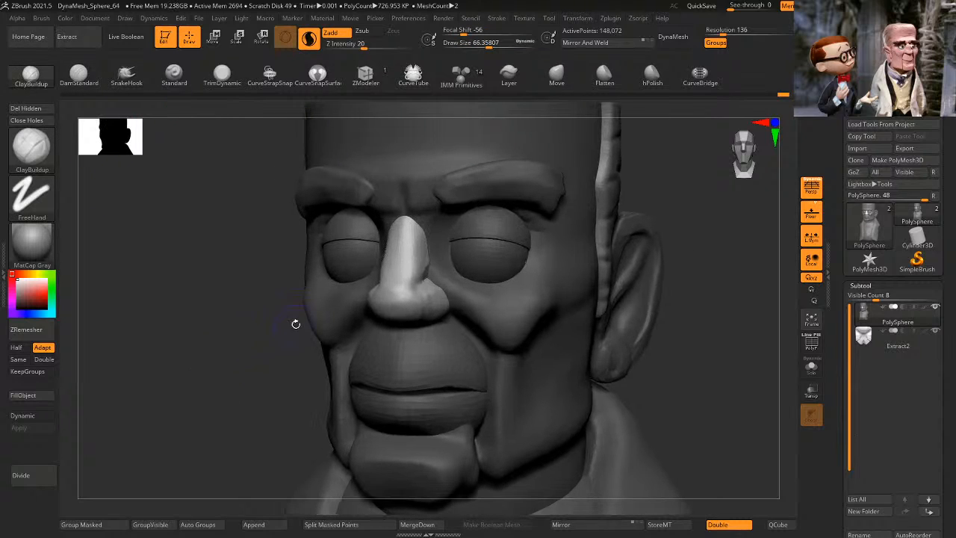
key("space")
mouse_move(396, 291)
left_mouse_down()
mouse_move(387, 307)
mouse_move(399, 312)
left_mouse_up()
left_click_drag(217, 381, 250, 317)
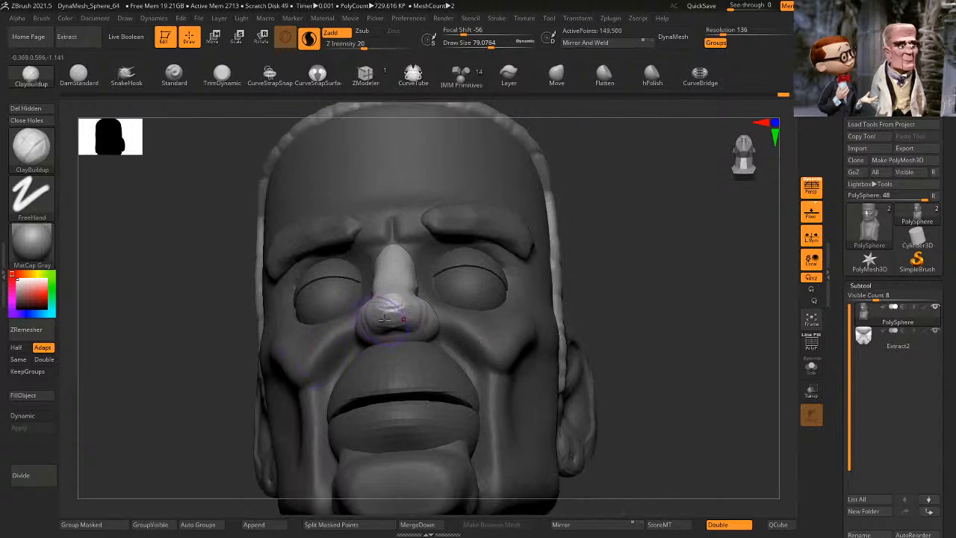
left_click_drag(389, 331, 394, 317)
mouse_move(603, 240)
left_mouse_down()
mouse_move(542, 288)
mouse_move(501, 299)
left_mouse_up()
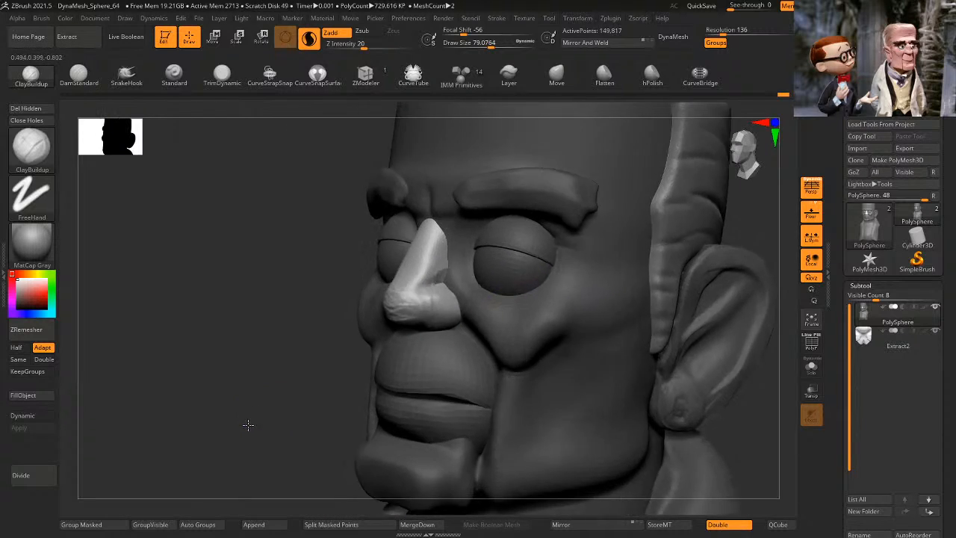
left_click_drag(248, 425, 283, 382, "shift")
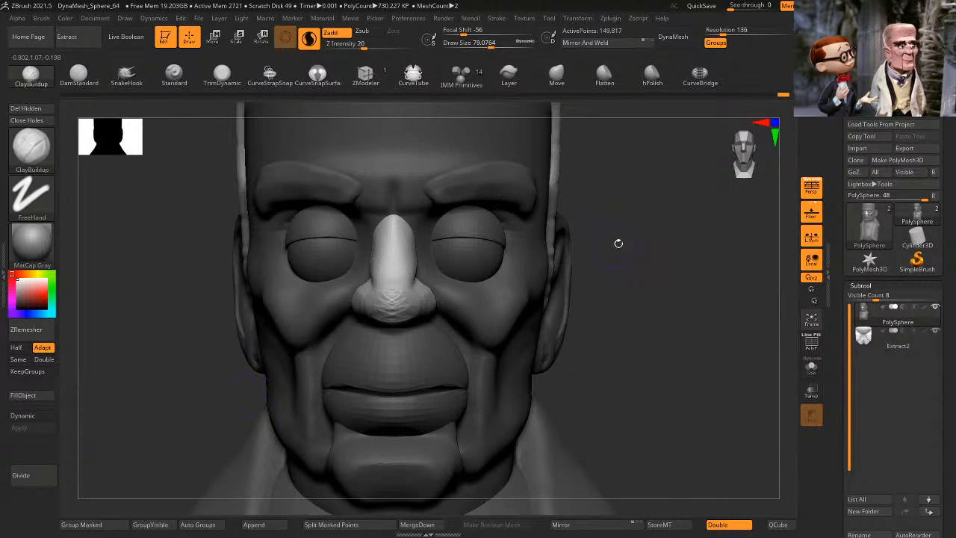
Step: Add ClayBuildup strokes along the bridge and sides of the nose to define its planes
left_click_drag(618, 244, 516, 260)
left_click_drag(196, 409, 241, 399)
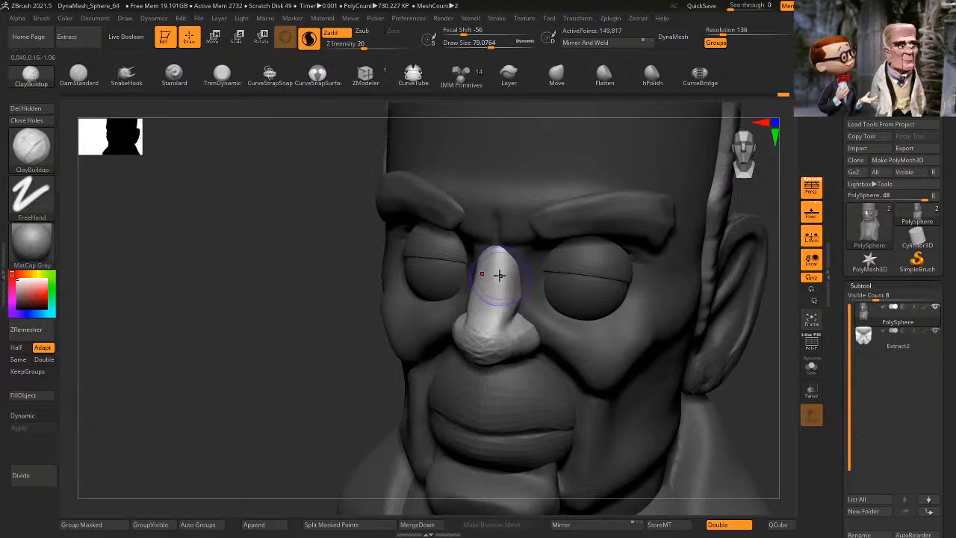
mouse_move(499, 275)
left_mouse_down()
mouse_move(491, 256)
mouse_move(486, 298)
left_mouse_up()
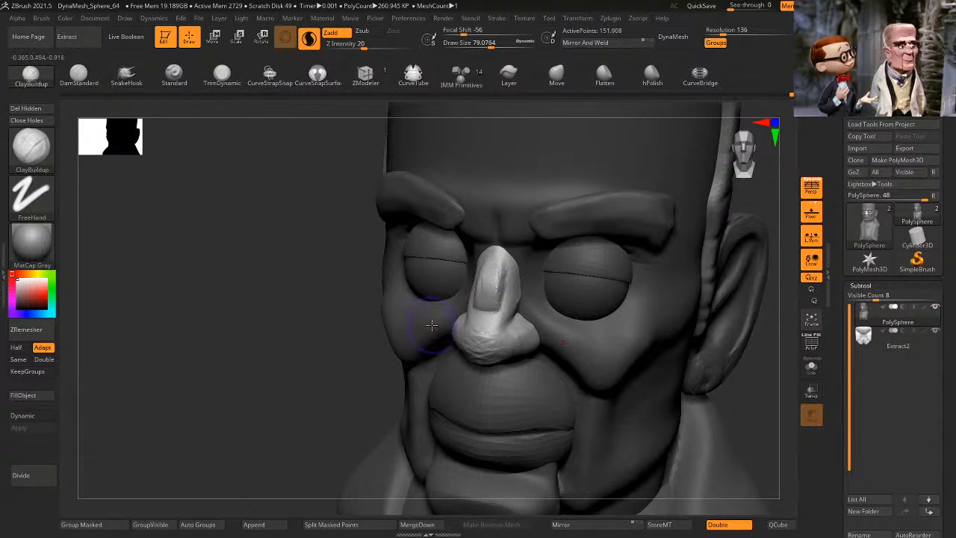
mouse_move(352, 366)
left_mouse_down()
mouse_move(244, 414)
mouse_move(256, 386)
mouse_move(323, 385)
left_mouse_up()
mouse_move(485, 275)
left_mouse_down()
mouse_move(481, 260)
mouse_move(469, 329)
mouse_move(465, 270)
left_mouse_up()
left_click_drag(401, 373, 240, 427)
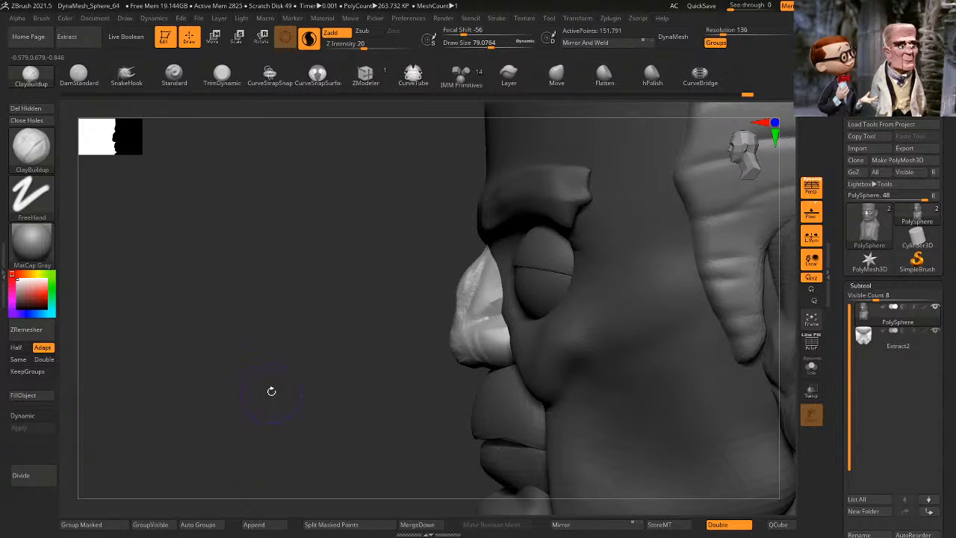
Step: Shape the nostril wing with ClayBuildup at size about 63, smooth the nose and clear the mask
left_click_drag(316, 409, 354, 403)
mouse_move(494, 329)
left_mouse_down()
mouse_move(519, 341)
mouse_move(502, 358)
mouse_move(534, 353)
mouse_move(522, 337)
mouse_move(501, 334)
mouse_move(519, 329)
mouse_move(493, 348)
left_mouse_up()
key("space")
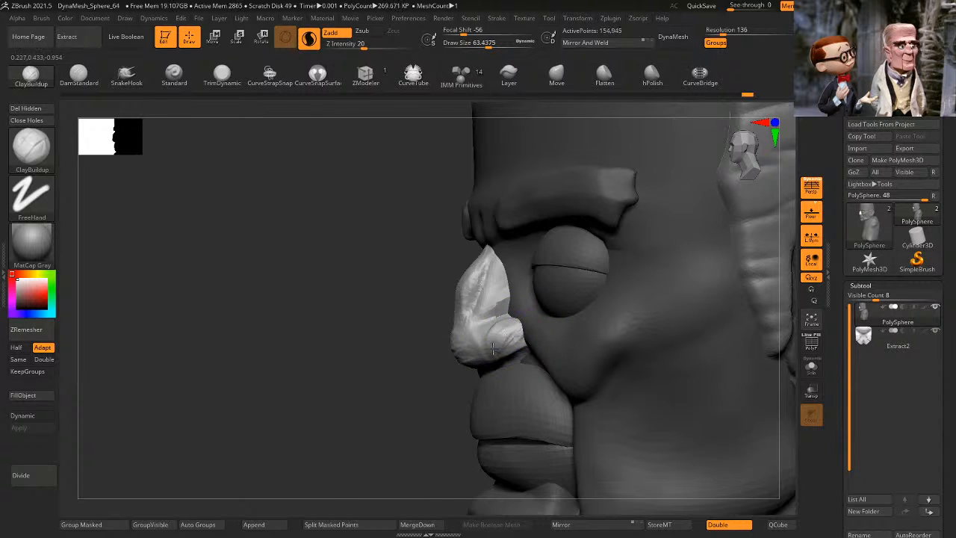
left_click_drag(417, 432, 436, 394)
mouse_move(510, 349)
left_mouse_down("shift")
mouse_move(515, 361)
mouse_move(488, 362)
left_mouse_up("shift")
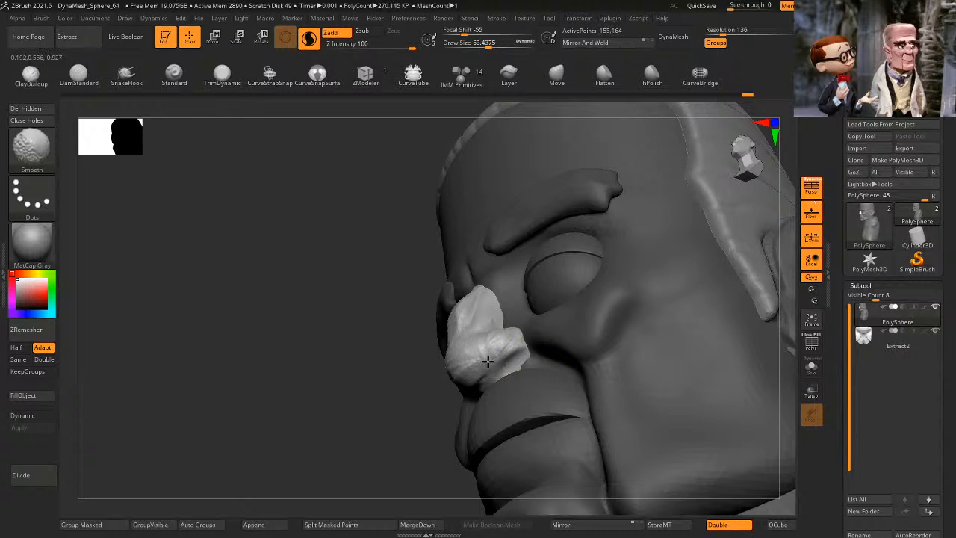
mouse_move(471, 302)
left_mouse_down("shift")
mouse_move(482, 367)
mouse_move(290, 467)
mouse_move(310, 406)
mouse_move(636, 309)
mouse_move(632, 301)
mouse_move(677, 298)
mouse_move(665, 275)
mouse_move(665, 284)
left_mouse_up("shift")
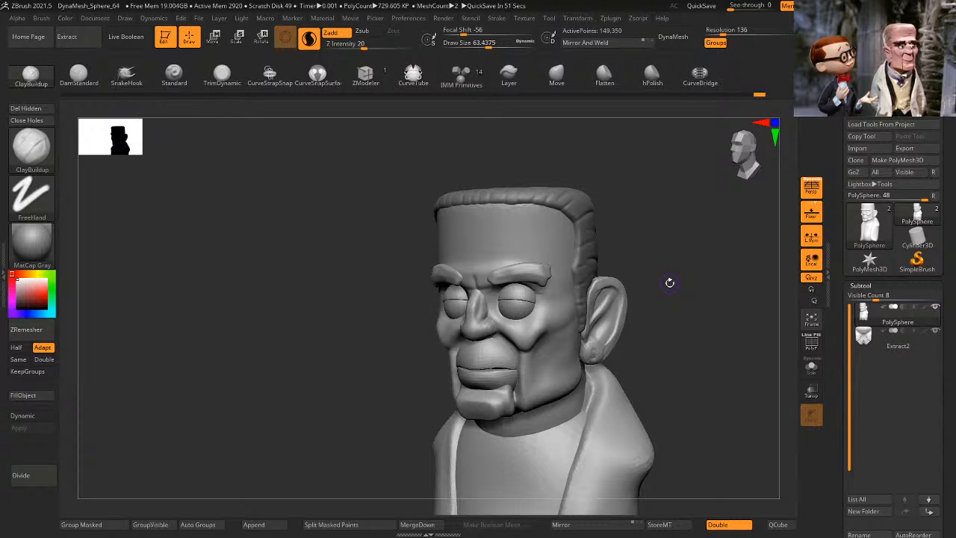
Step: Mask everything except the face polygroup
mouse_move(669, 282)
left_mouse_down()
mouse_move(702, 406)
mouse_move(702, 327)
mouse_move(705, 363)
mouse_move(689, 363)
mouse_move(711, 346)
mouse_move(687, 367)
mouse_move(650, 359)
left_mouse_up()
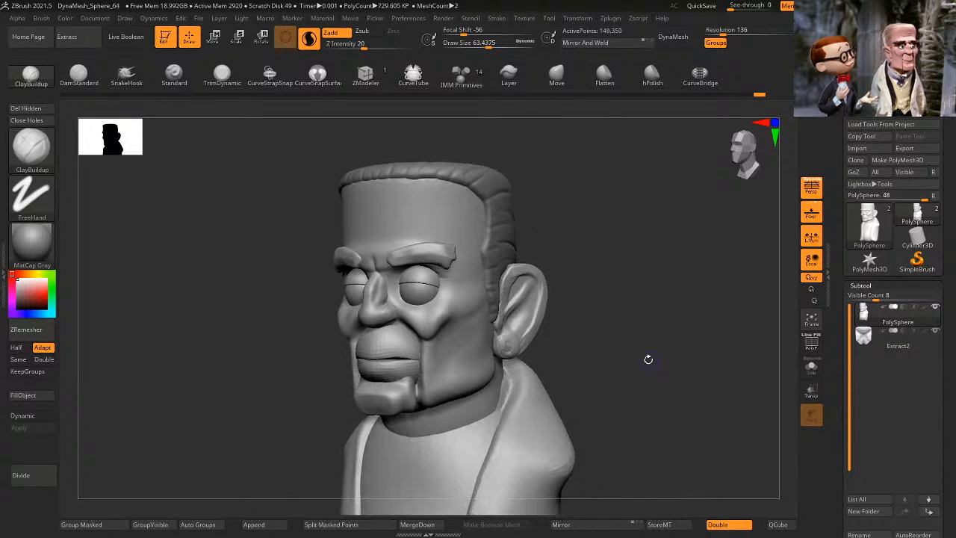
left_click(473, 342, "ctrl+shift")
left_click(636, 328, "ctrl+shift")
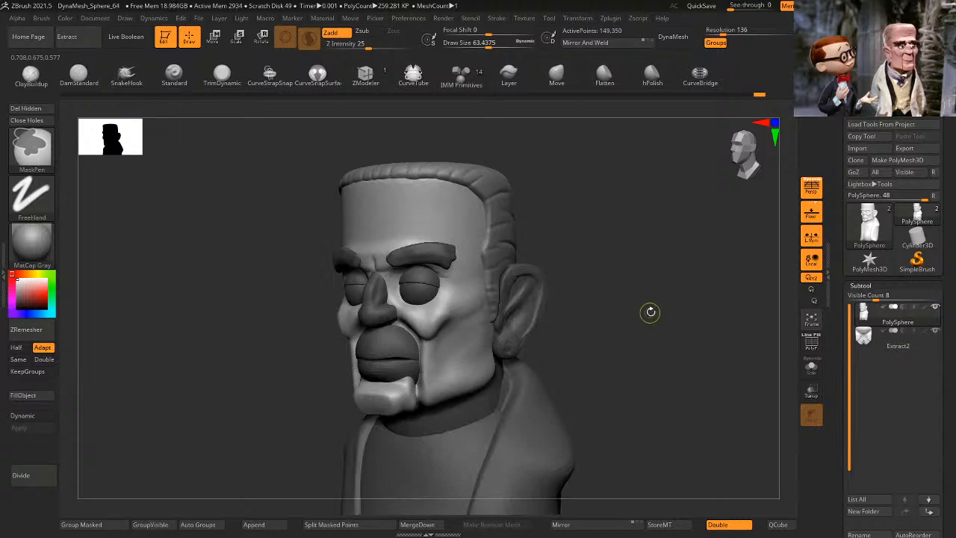
Step: Build up the cheekbone and the area below the eye with ClayBuildup strokes at size about 94
key("space")
mouse_move(656, 314)
left_mouse_down()
mouse_move(655, 297)
mouse_move(672, 303)
left_mouse_up()
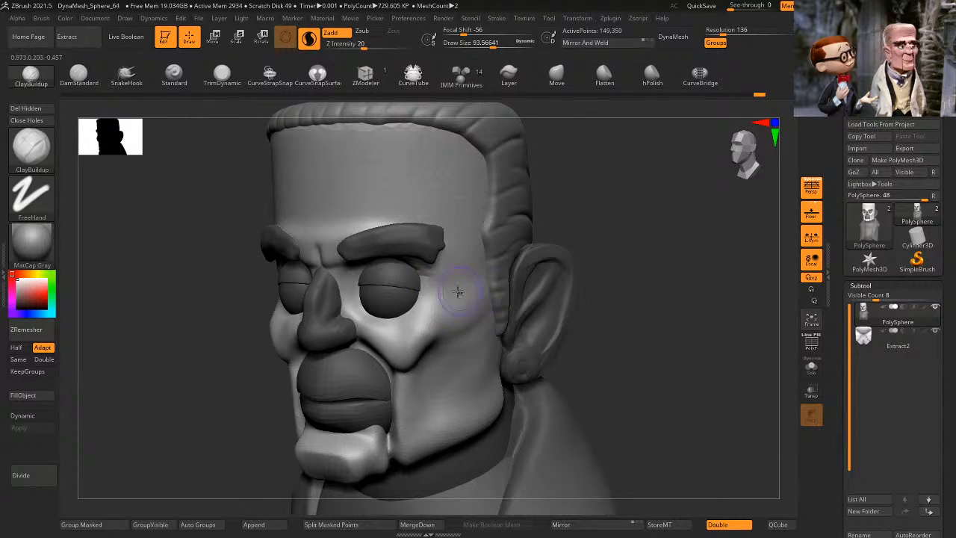
left_click_drag(373, 335, 423, 314)
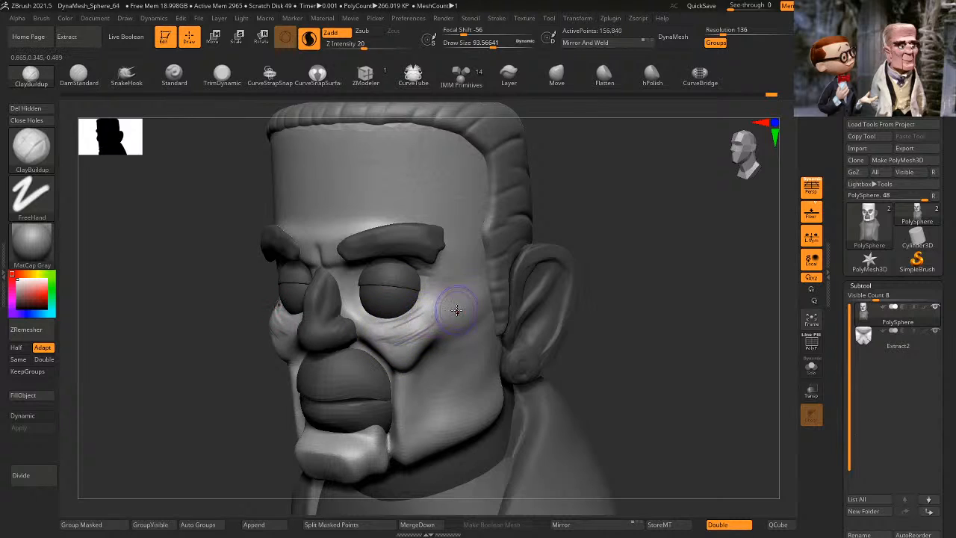
left_click_drag(631, 333, 645, 303)
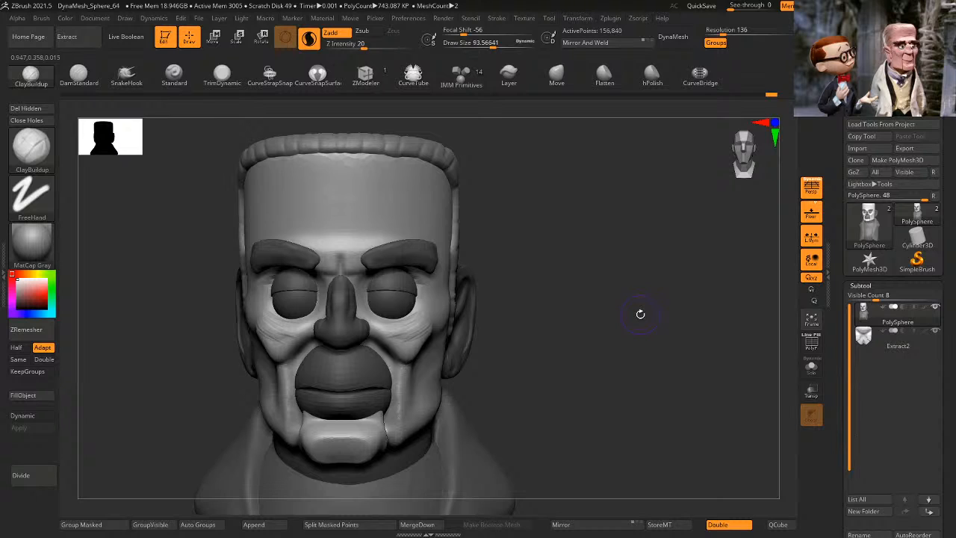
mouse_move(640, 314)
left_mouse_down()
mouse_move(628, 324)
mouse_move(638, 306)
mouse_move(645, 321)
mouse_move(535, 329)
left_mouse_up()
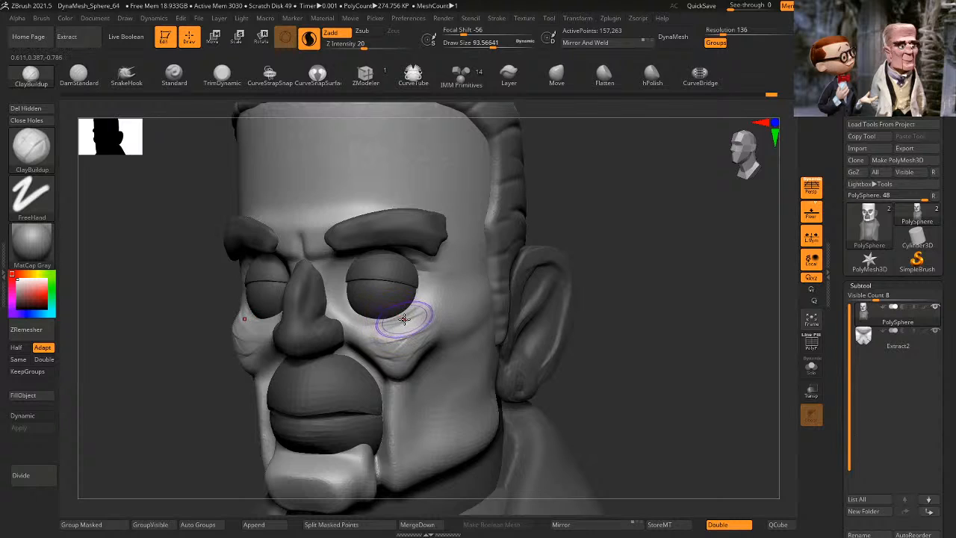
left_click_drag(699, 316, 523, 321)
mouse_move(459, 309)
left_mouse_down()
mouse_move(423, 317)
mouse_move(432, 325)
left_mouse_up()
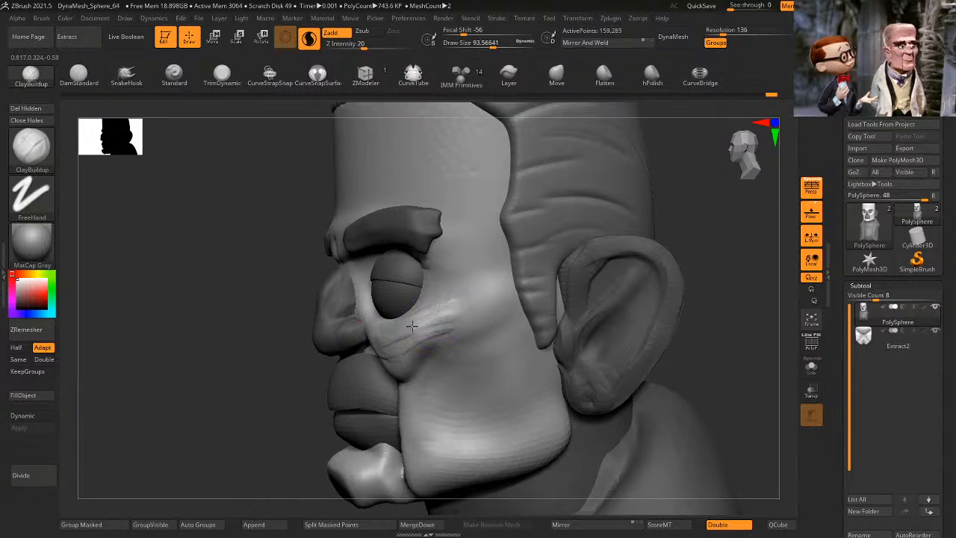
mouse_move(303, 365)
left_mouse_down()
mouse_move(228, 418)
mouse_move(215, 406)
mouse_move(267, 401)
left_mouse_up()
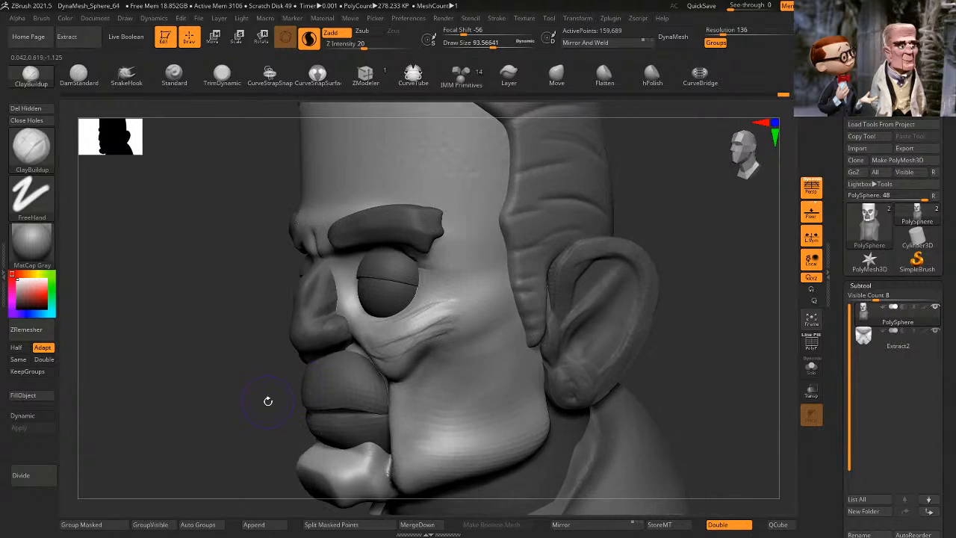
Step: Smooth the cheekbone strokes and refine the hollow beneath the cheekbone with ClayBuildup
mouse_move(698, 307)
left_mouse_down()
mouse_move(413, 323)
mouse_move(434, 329)
left_mouse_up()
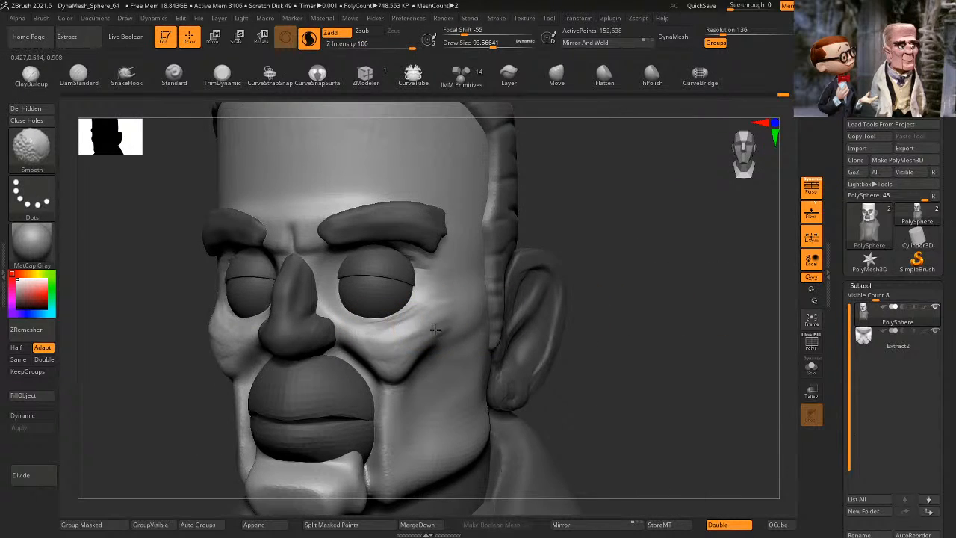
left_click_drag(391, 351, 443, 321, "shift")
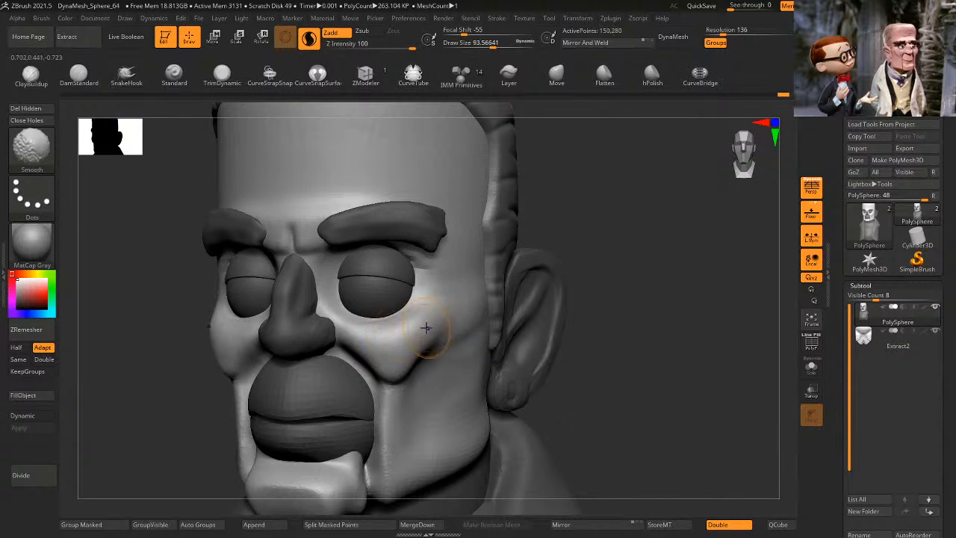
mouse_move(598, 320)
left_mouse_down()
mouse_move(655, 314)
mouse_move(612, 317)
mouse_move(624, 314)
left_mouse_up()
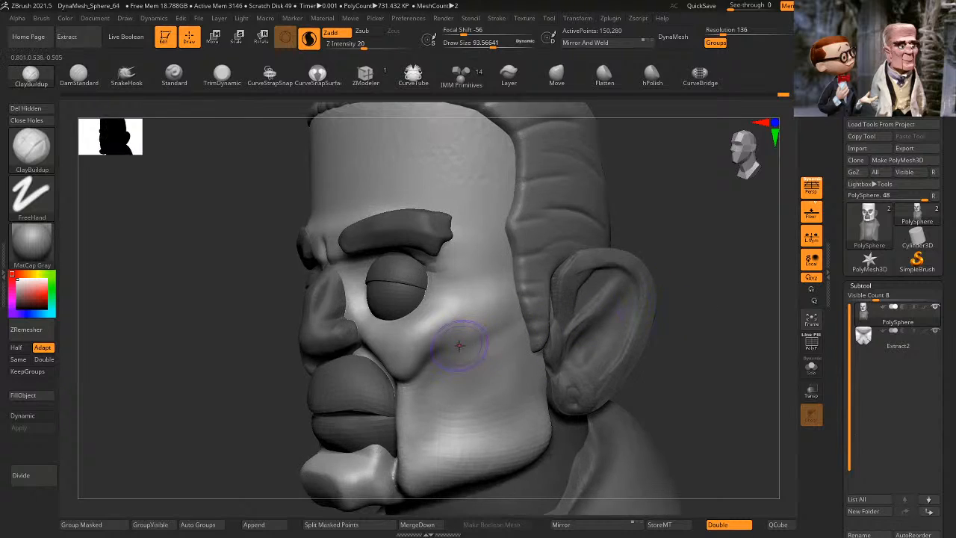
mouse_move(459, 345)
left_mouse_down()
mouse_move(502, 320)
mouse_move(442, 348)
mouse_move(508, 323)
left_mouse_up()
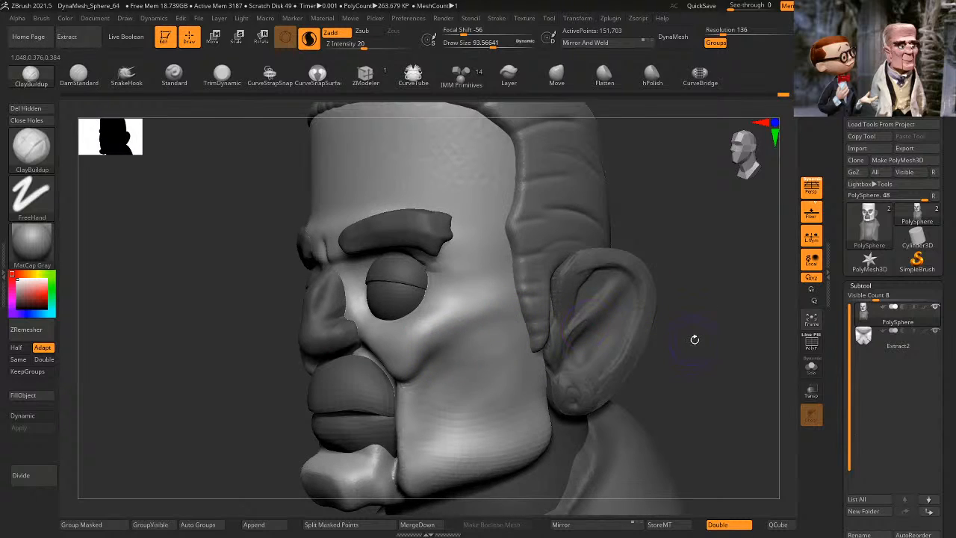
mouse_move(694, 339)
left_mouse_down()
mouse_move(674, 342)
mouse_move(700, 348)
left_mouse_up()
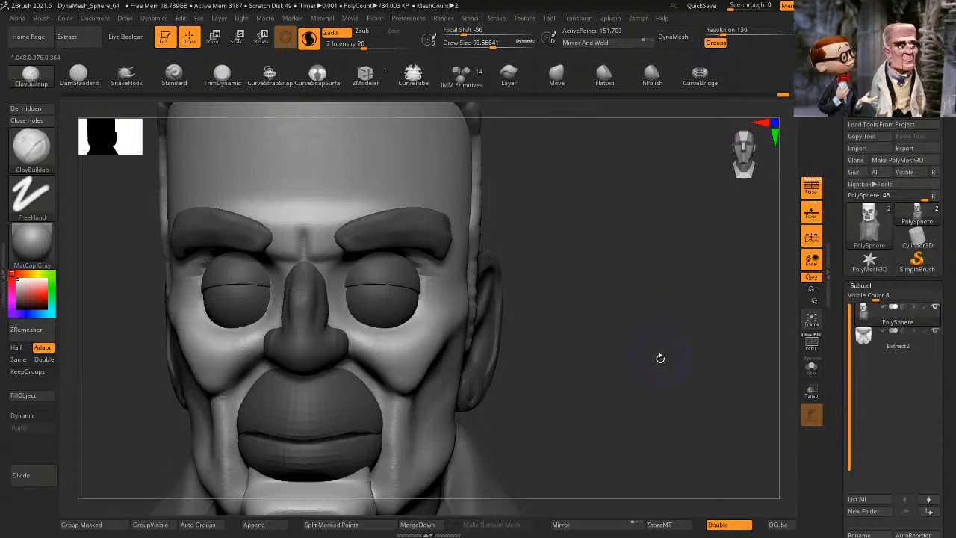
Step: Sharpen the transition below the cheekbone with ClayBuildup at size about 90 and smooth it
left_click_drag(644, 371, 593, 369)
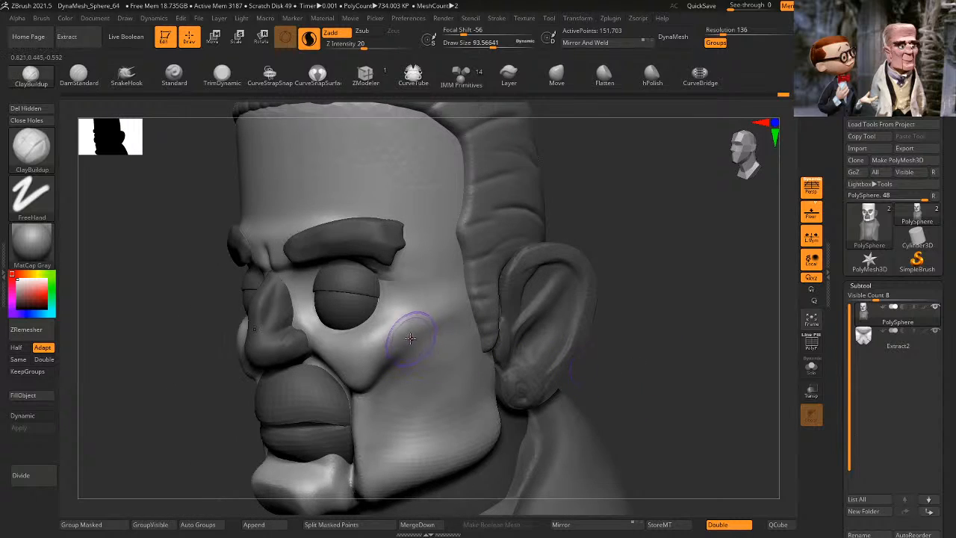
mouse_move(414, 335)
left_mouse_down()
mouse_move(460, 320)
mouse_move(388, 352)
left_mouse_up()
key("space")
mouse_move(396, 355)
left_mouse_down("shift")
mouse_move(432, 331)
mouse_move(464, 327)
mouse_move(417, 328)
left_mouse_up("shift")
left_click_drag(713, 302, 682, 317)
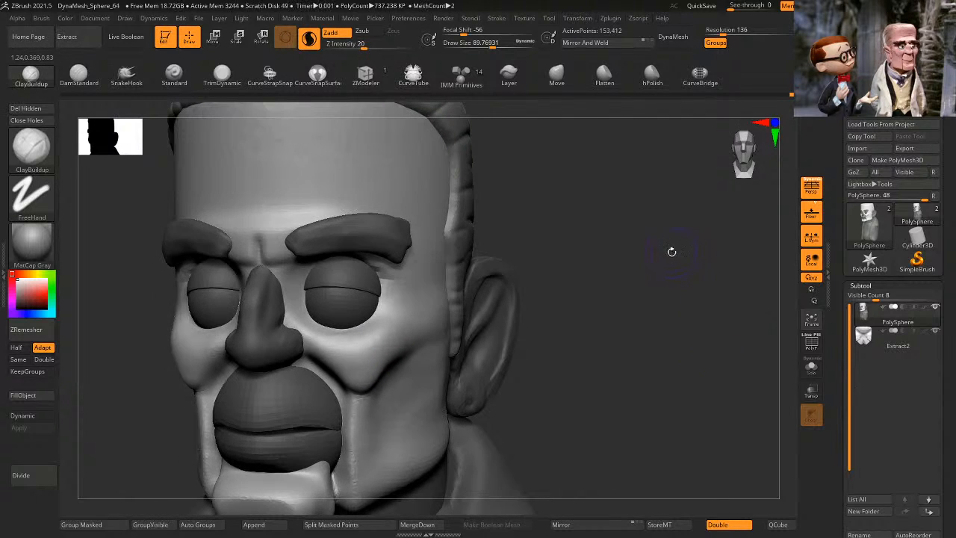
Step: Clear the mask, isolate and mask the face polygroup, show the whole model again and invert the mask
left_click_drag(616, 268, 625, 247, "alt")
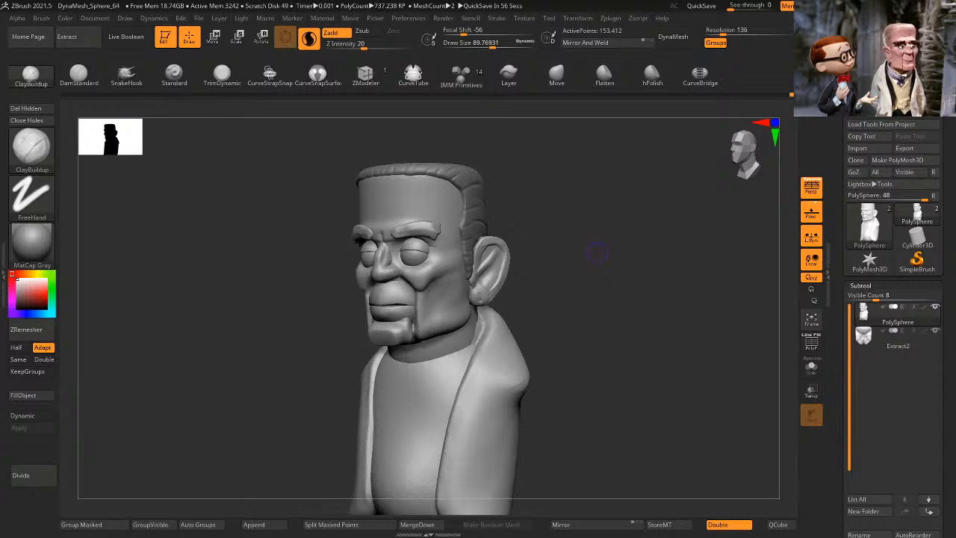
mouse_move(598, 253)
left_mouse_down()
mouse_move(643, 328)
mouse_move(662, 298)
mouse_move(662, 312)
mouse_move(662, 301)
mouse_move(396, 354)
left_mouse_up()
left_click(478, 335, "ctrl+shift")
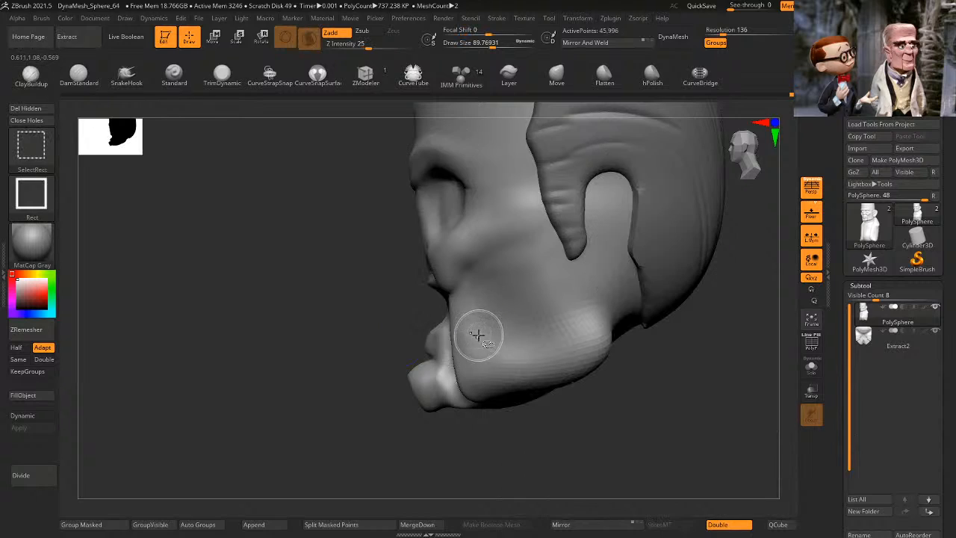
left_click(315, 434, "ctrl")
left_click(314, 434, "ctrl+shift")
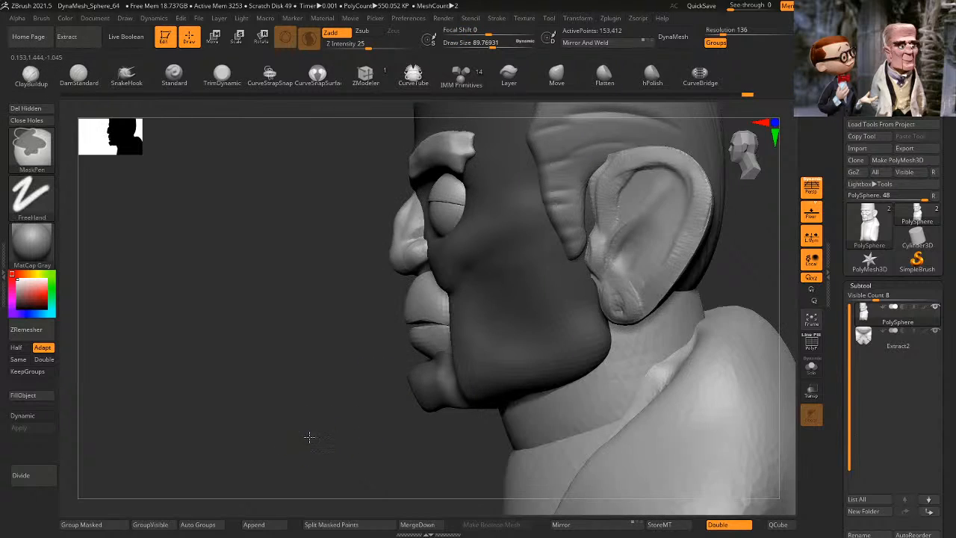
left_click(322, 426, "ctrl")
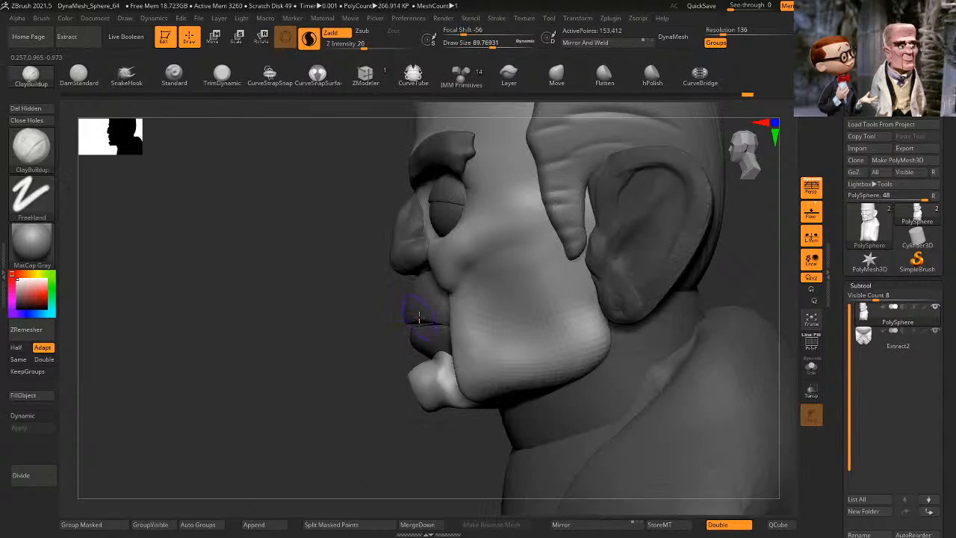
Step: Adjust the front edge of the cheek beside the mouth with the Move brush at size about 161
left_click(562, 77)
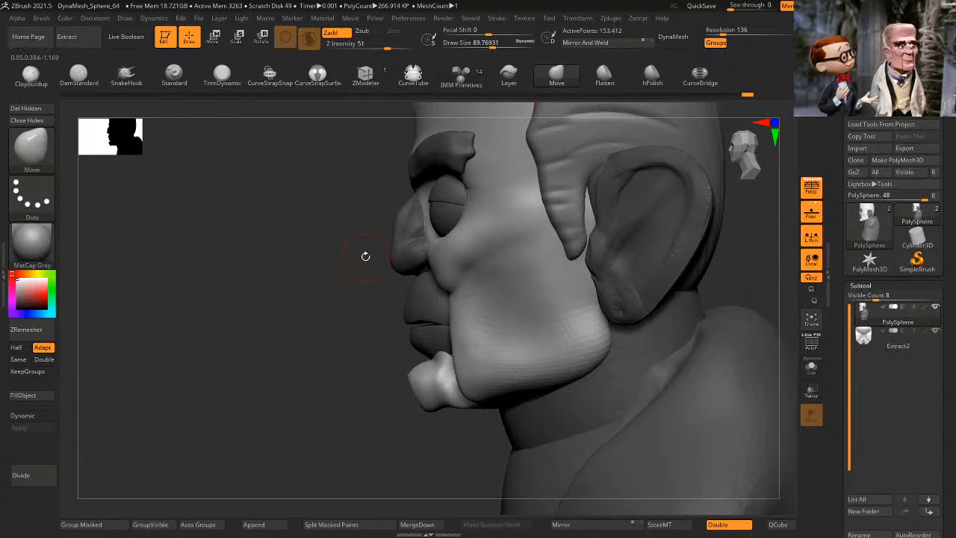
key("space")
left_click_drag(337, 260, 345, 260)
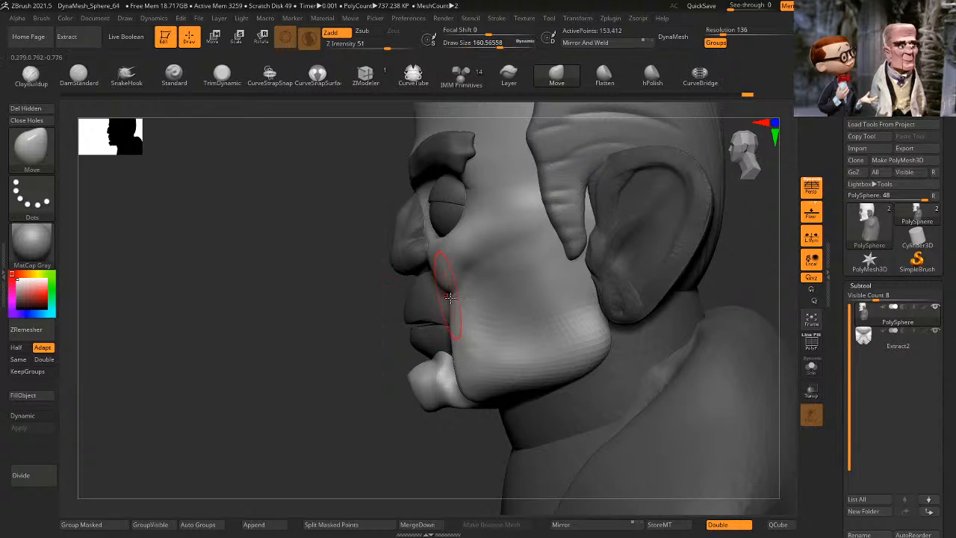
mouse_move(450, 297)
left_mouse_down()
mouse_move(473, 365)
mouse_move(467, 384)
left_mouse_up()
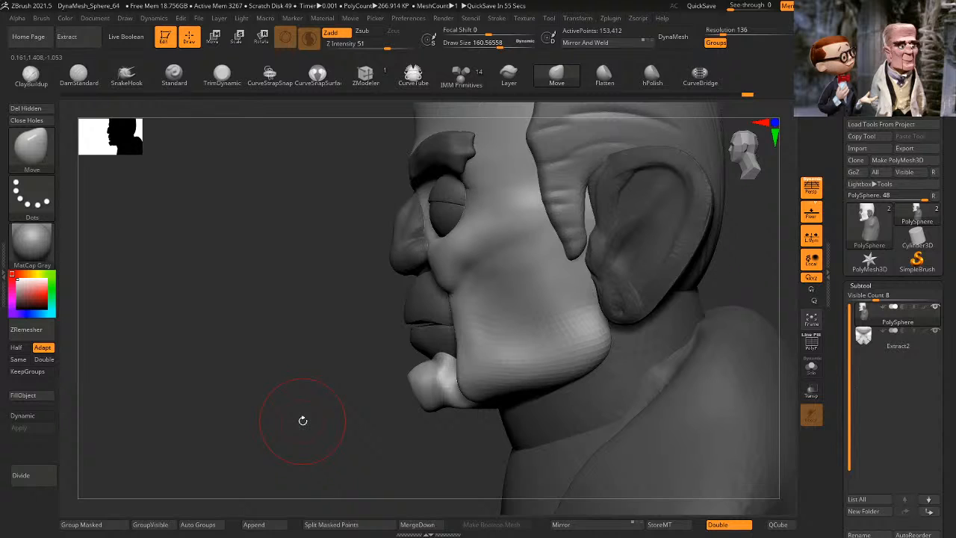
Step: Flatten the outer corner of the chin with the Flatten brush at size about 86
mouse_move(303, 421)
left_mouse_down()
mouse_move(282, 385)
mouse_move(708, 305)
mouse_move(639, 290)
left_mouse_up()
key("space")
left_click_drag(435, 359, 428, 368, "shift")
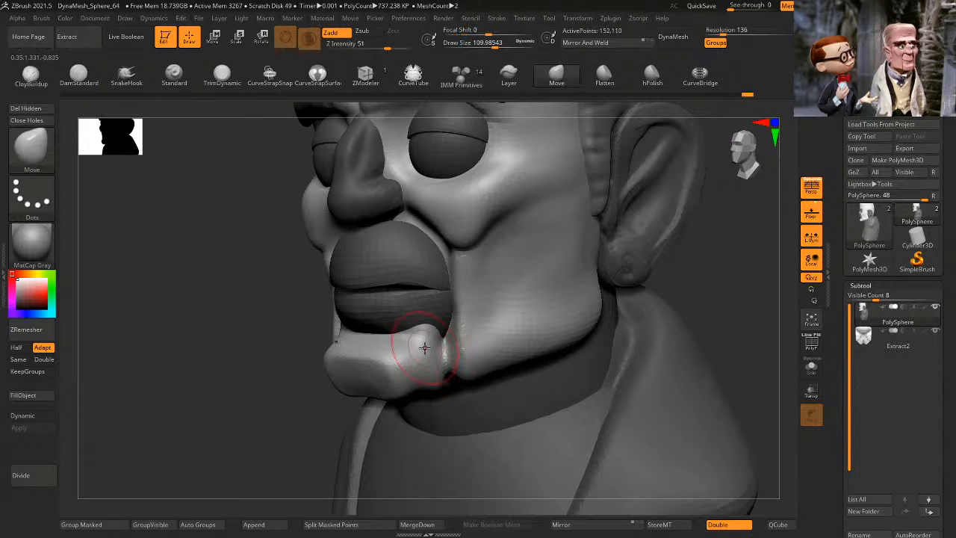
left_click(609, 76)
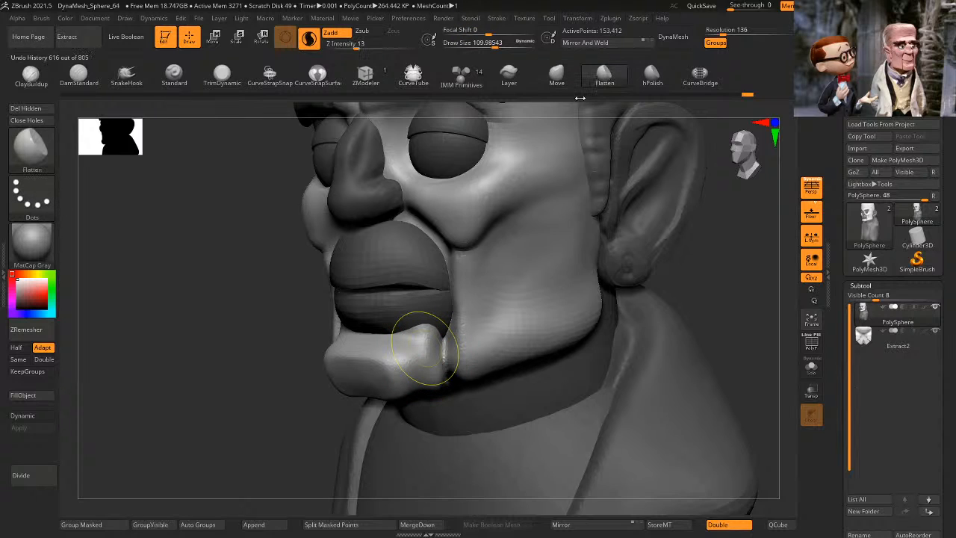
left_click_drag(284, 246, 334, 367)
key("space")
left_click_drag(431, 355, 428, 357)
left_click_drag(335, 385, 380, 393)
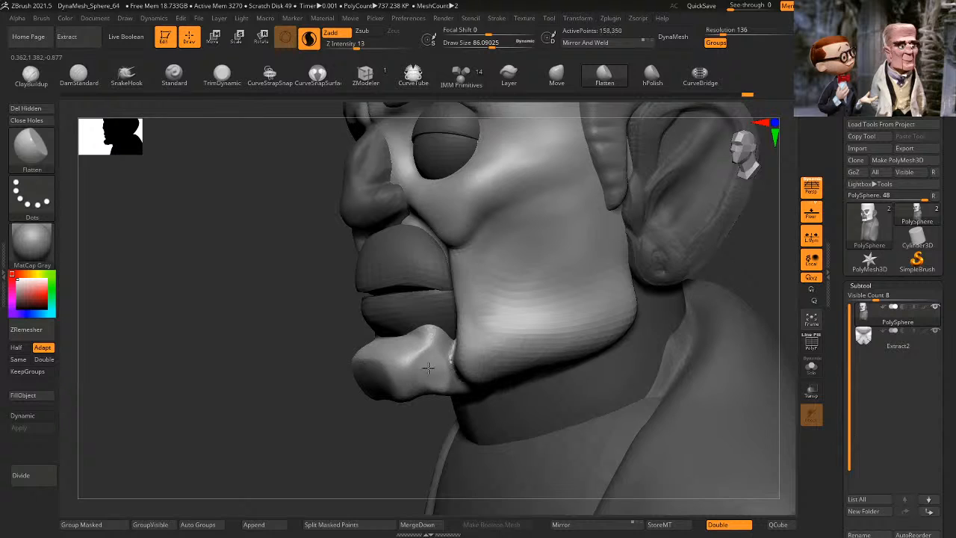
Step: Even out the side plane of the chin with the Flatten brush and smooth its edge beside the cheek
left_click_drag(431, 374, 416, 367)
left_click_drag(282, 439, 321, 451)
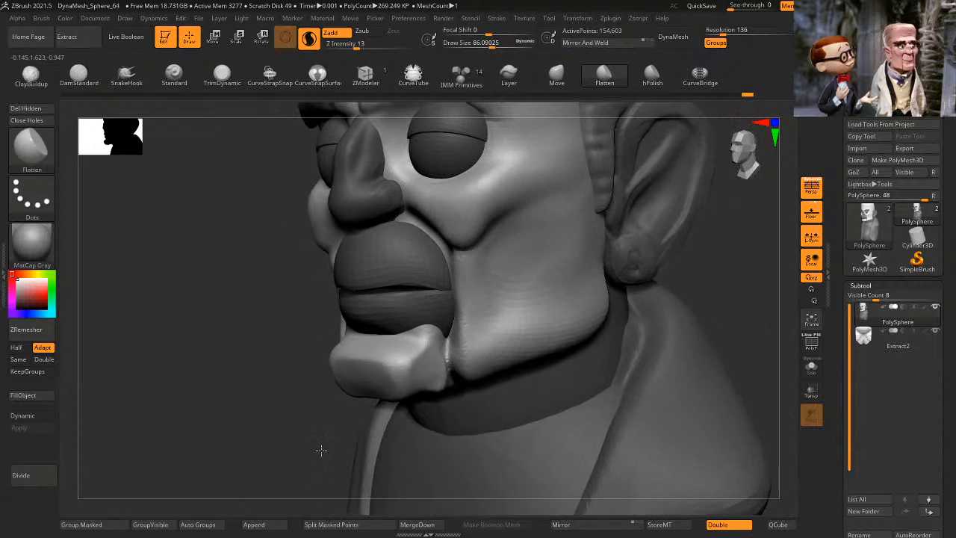
mouse_move(437, 378)
left_mouse_down("shift")
mouse_move(437, 361)
mouse_move(435, 373)
left_mouse_up("shift")
left_click_drag(313, 433, 448, 419, "shift")
Step: Clear the mask, isolate and mask the nose polygroup, show the whole model again and invert the mask
mouse_move(631, 299)
left_mouse_down("ctrl")
mouse_move(658, 320)
mouse_move(635, 262)
mouse_move(554, 289)
left_mouse_up("ctrl")
mouse_move(621, 272)
left_mouse_down("shift")
mouse_move(678, 246)
mouse_move(659, 297)
mouse_move(642, 288)
mouse_move(662, 286)
mouse_move(672, 254)
mouse_move(661, 262)
left_mouse_up("shift")
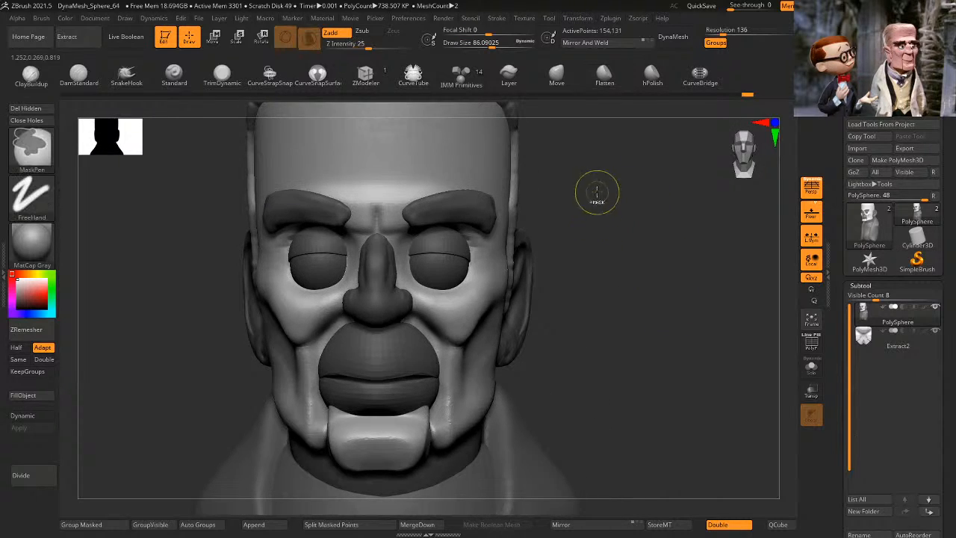
left_click_drag(598, 192, 601, 256, "ctrl")
left_click(391, 271, "ctrl+shift")
left_click(626, 216, "ctrl")
left_click(625, 216, "ctrl+shift")
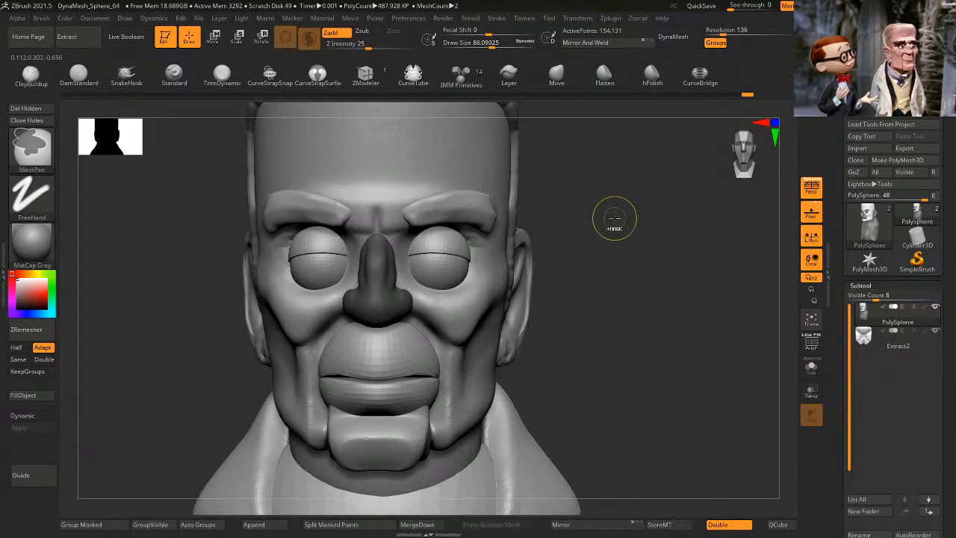
left_click(622, 217, "ctrl")
Step: Smooth the sides of the nose bridge and the nostril wings at brush size about 86
left_click_drag(621, 216, 617, 261, "alt")
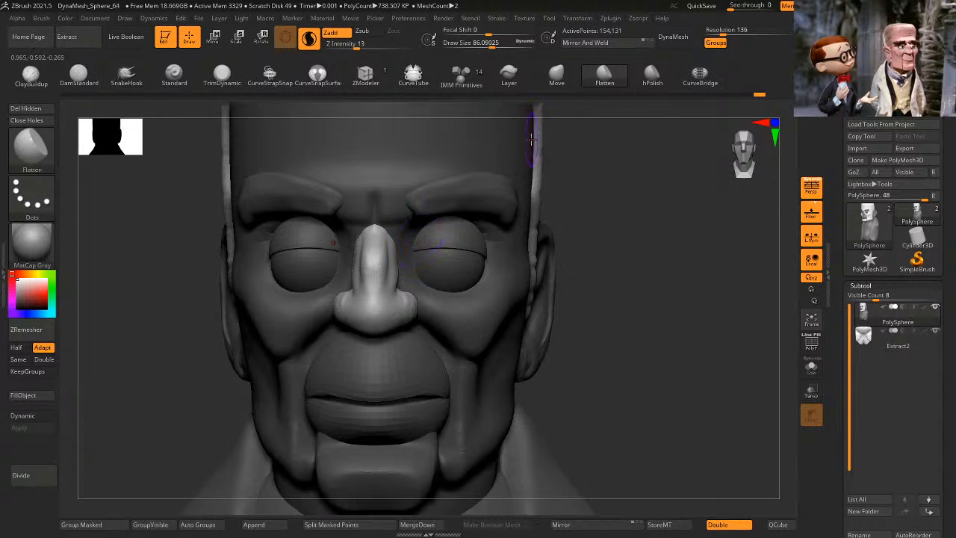
left_click_drag(560, 150, 517, 153)
left_click_drag(413, 254, 398, 271, "shift")
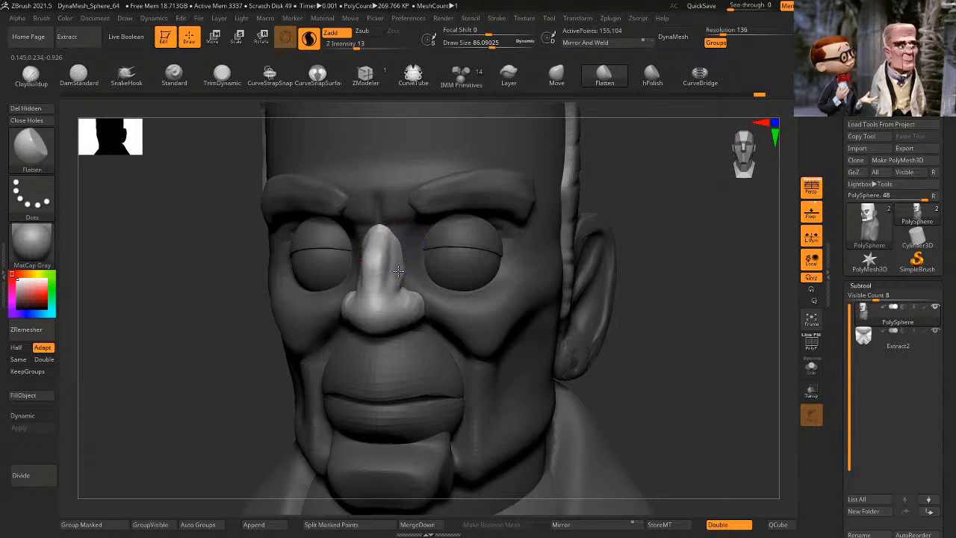
left_click_drag(587, 192, 614, 192)
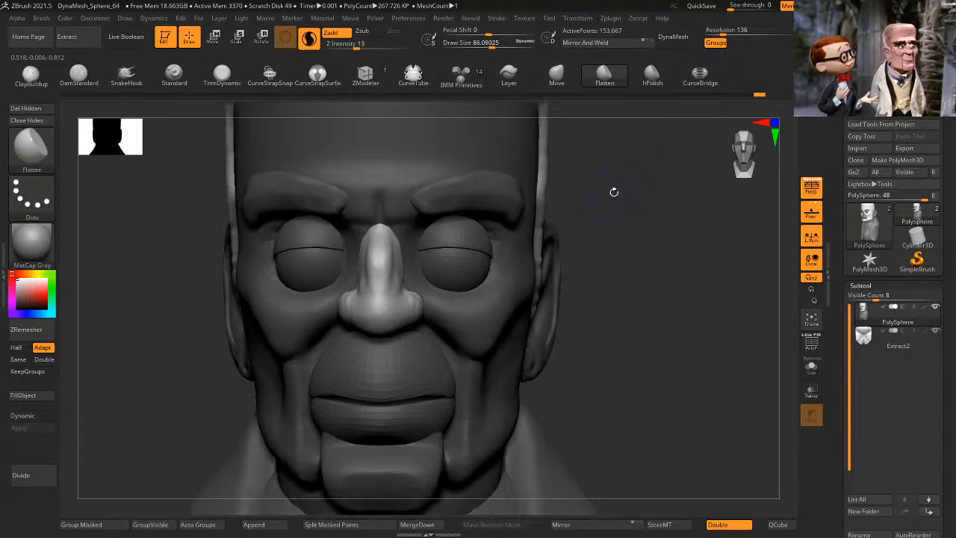
mouse_move(632, 245)
left_mouse_down()
mouse_move(630, 234)
mouse_move(568, 242)
left_mouse_up()
mouse_move(418, 296)
left_mouse_down("shift")
mouse_move(416, 288)
mouse_move(432, 297)
left_mouse_up("shift")
left_click_drag(642, 224, 662, 208)
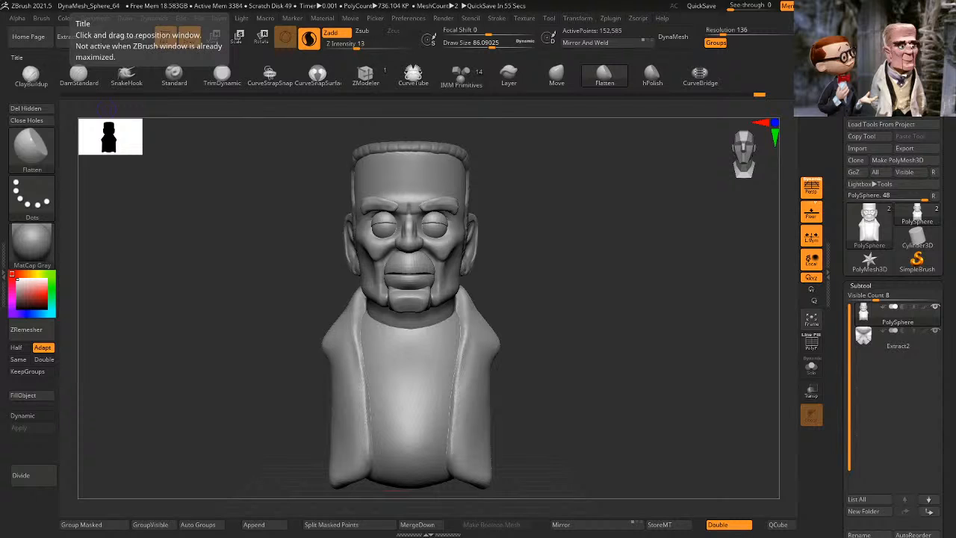
Step: Isolate the head polygroup, leave only the face skin unmasked and show the whole model again
right_click_drag(565, 200, 595, 237)
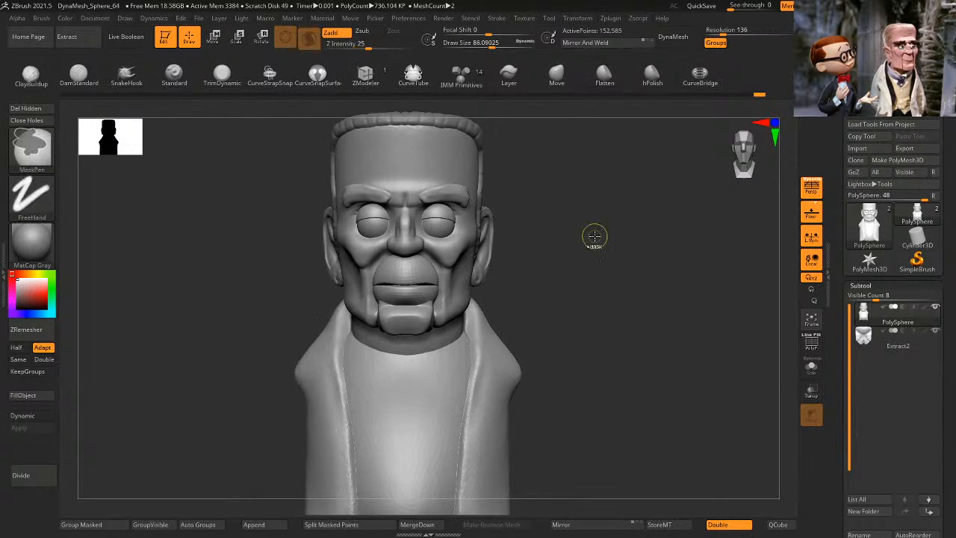
right_click_drag(691, 228, 658, 226)
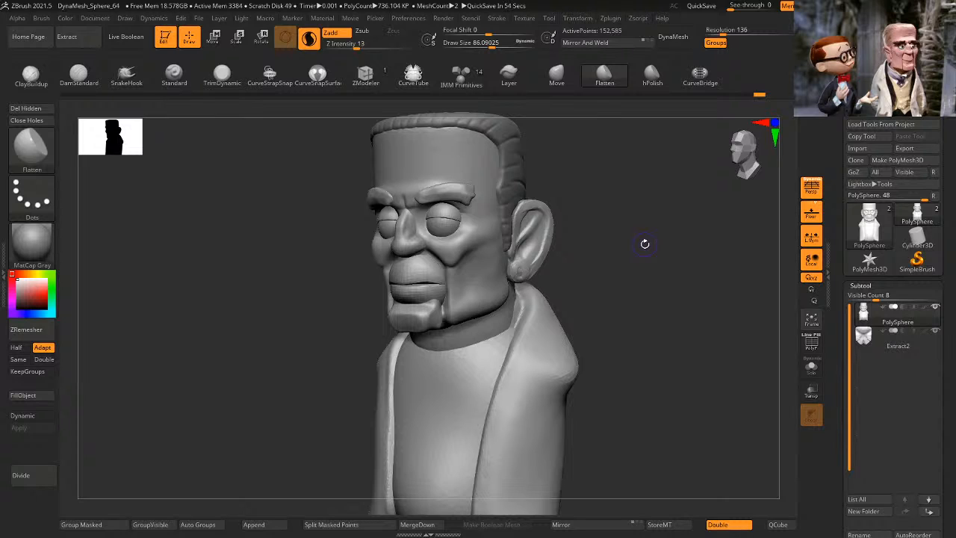
mouse_move(645, 244)
left_mouse_down()
mouse_move(609, 277)
mouse_move(641, 284)
mouse_move(668, 246)
mouse_move(683, 252)
mouse_move(683, 239)
mouse_move(635, 263)
left_mouse_up()
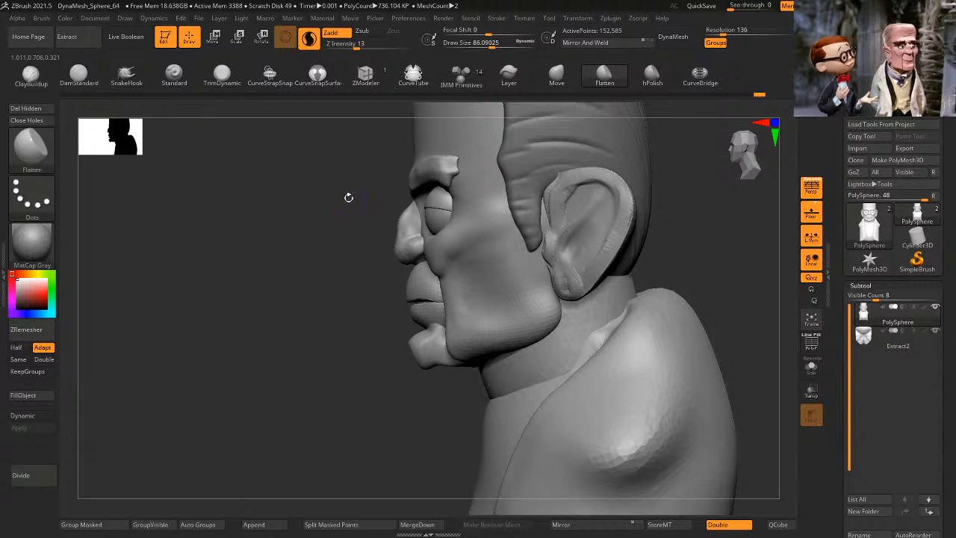
left_click(482, 243, "ctrl+shift")
left_click(245, 371, "ctrl+shift")
left_click(251, 364, "ctrl")
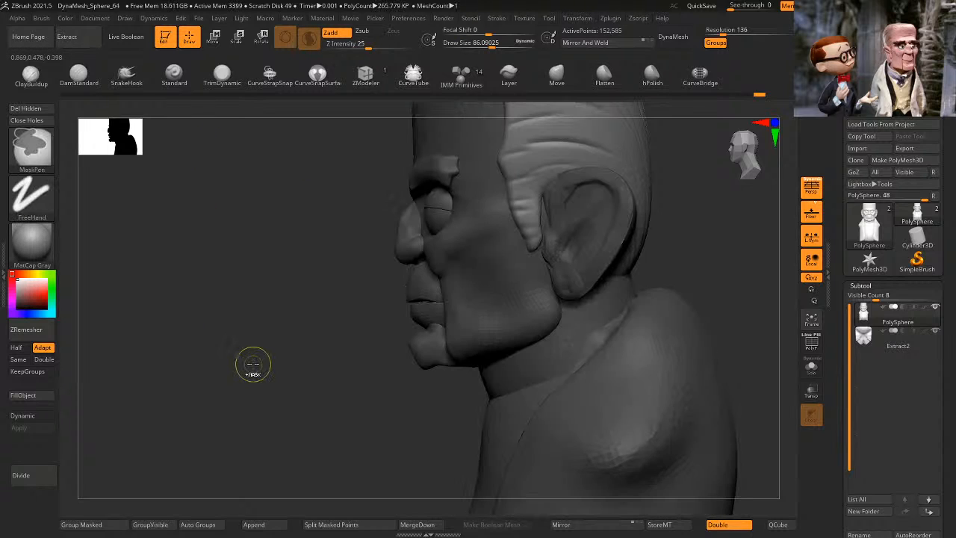
key("ctrl+z")
key("ctrl+z")
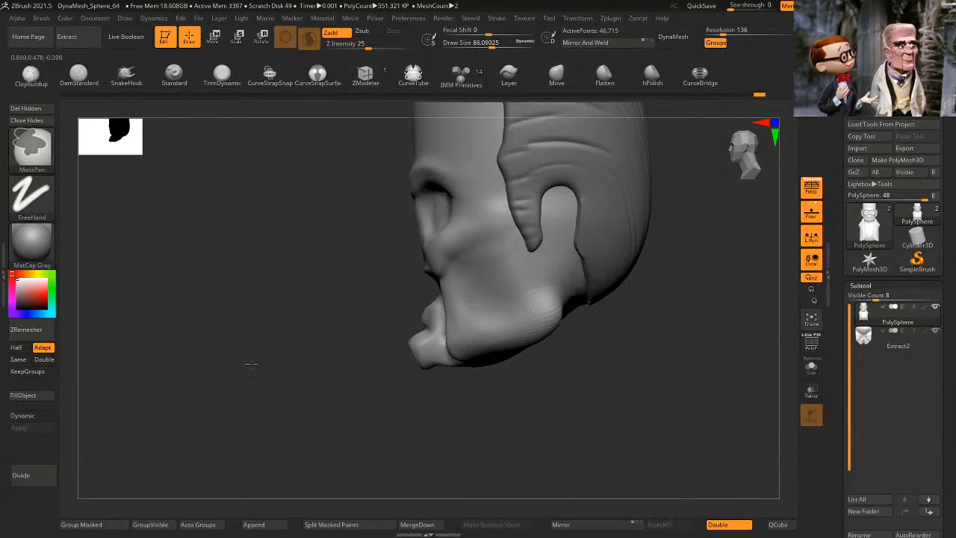
left_click(249, 364, "ctrl+shift")
left_click_drag(227, 365, 259, 352)
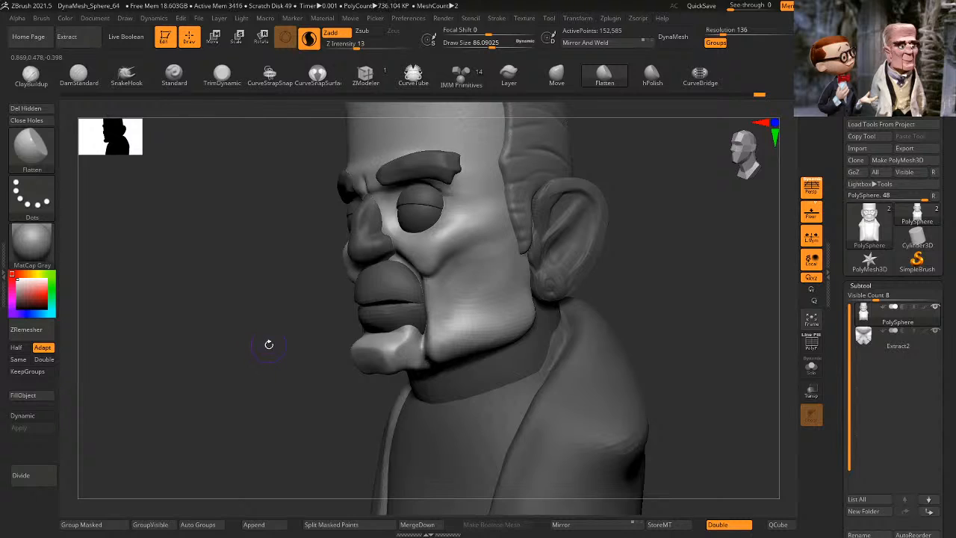
Step: Isolate the head with ClayBuildup active and smooth the forehead at size about 166
left_click(32, 78)
mouse_move(626, 230)
left_mouse_down("shift")
mouse_move(651, 225)
mouse_move(658, 263)
mouse_move(637, 234)
left_mouse_up("shift")
key("ctrl+z")
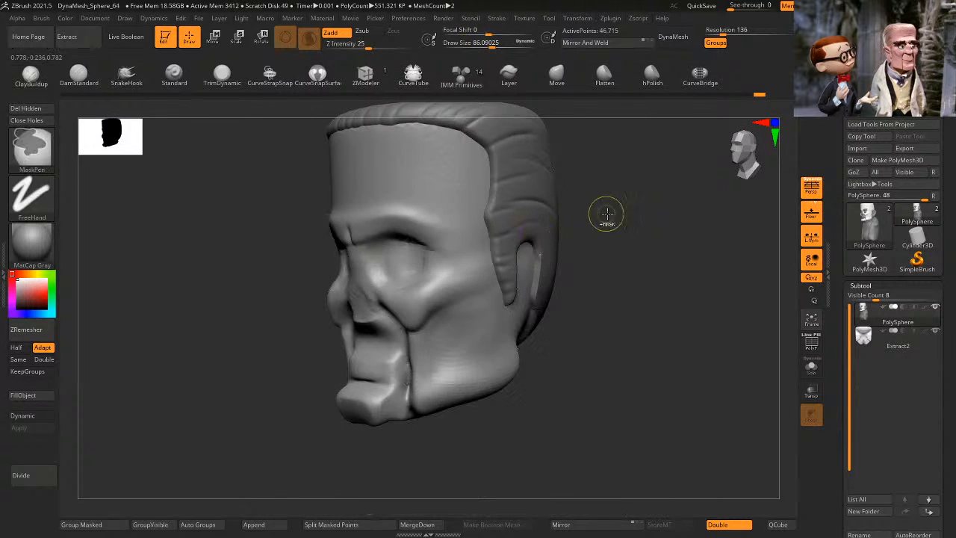
key("space")
key("shift")
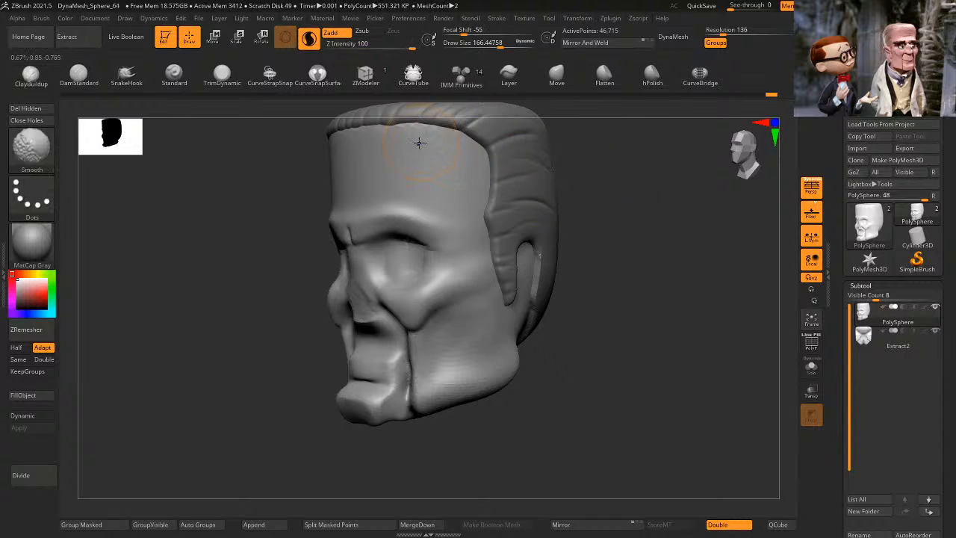
left_click_drag(305, 156, 566, 158)
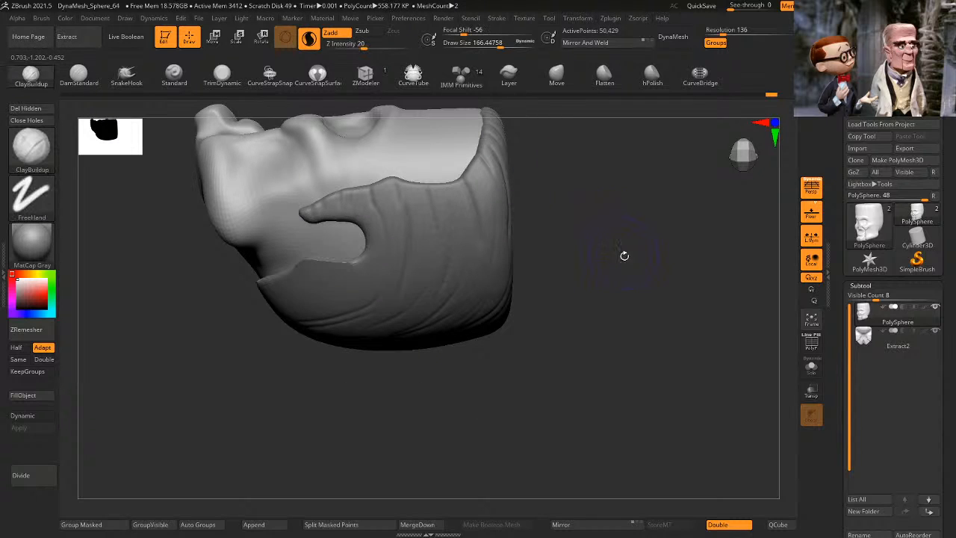
Step: Smooth the side of the cheek and the temple in front of the sideburn at size about 149
mouse_move(624, 256)
left_mouse_down()
mouse_move(669, 254)
mouse_move(645, 342)
mouse_move(655, 316)
mouse_move(645, 331)
mouse_move(618, 282)
left_mouse_up()
key("space")
key("shift")
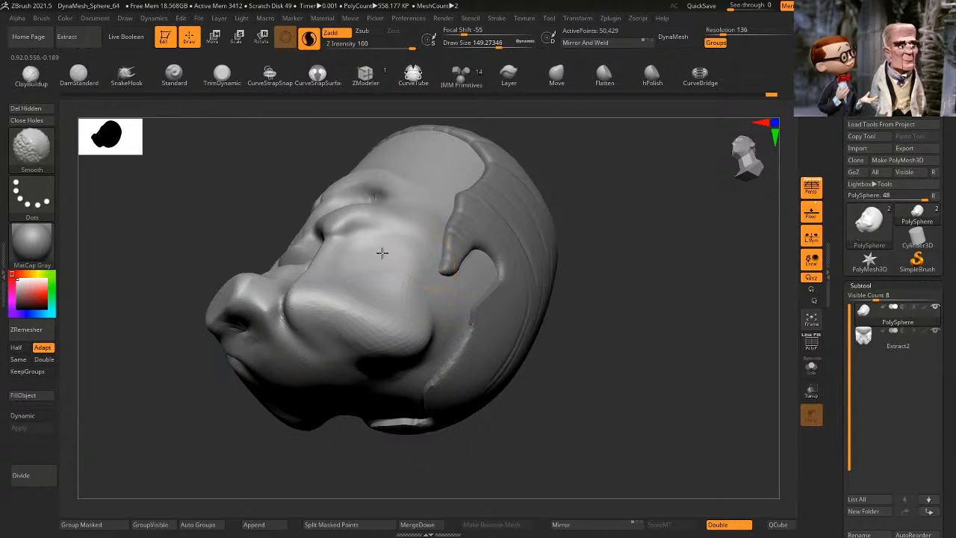
left_click_drag(598, 271, 621, 278)
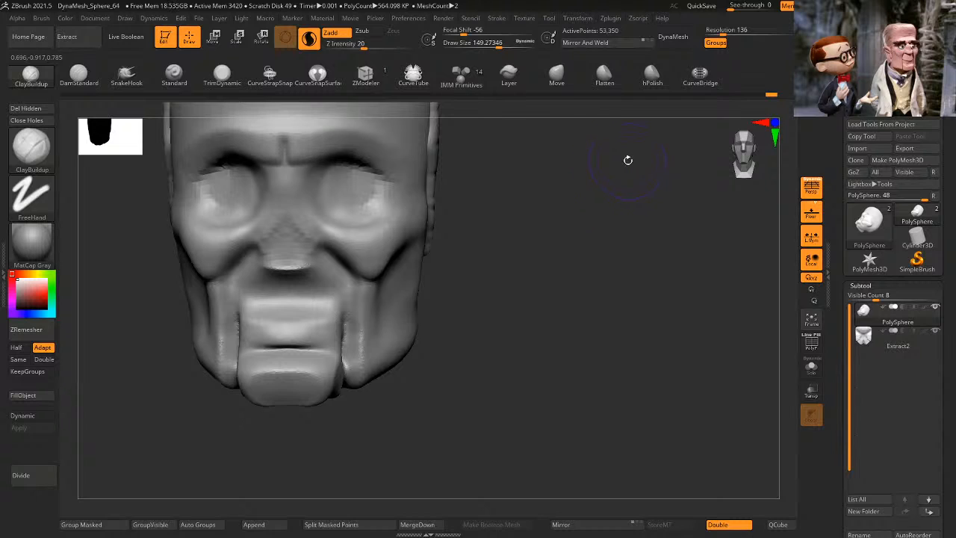
mouse_move(587, 297)
left_mouse_down()
mouse_move(606, 264)
mouse_move(604, 284)
mouse_move(640, 273)
mouse_move(597, 266)
left_mouse_up()
Step: Smooth the cheek hollow and the jaw surface at brush size about 79
key("space")
left_click_drag(396, 296, 402, 343, "shift")
mouse_move(553, 280)
left_mouse_down("shift")
mouse_move(588, 269)
mouse_move(565, 271)
left_mouse_up("shift")
left_click_drag(423, 281, 420, 300, "shift")
mouse_move(538, 288)
left_mouse_down()
mouse_move(608, 224)
mouse_move(655, 249)
left_mouse_up()
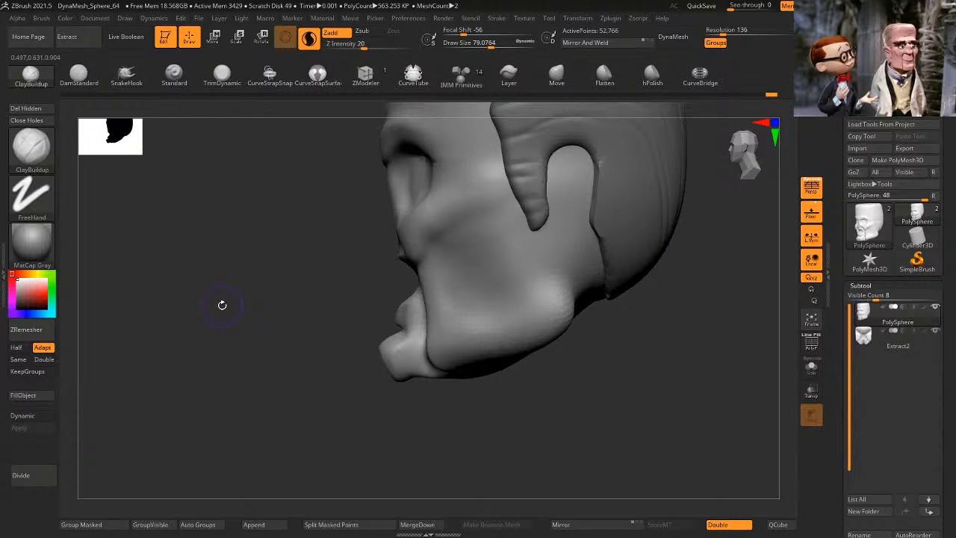
Step: Adjust the eye socket rim with the Move brush at size about 90 and show the whole model again
left_click_drag(216, 356, 359, 261)
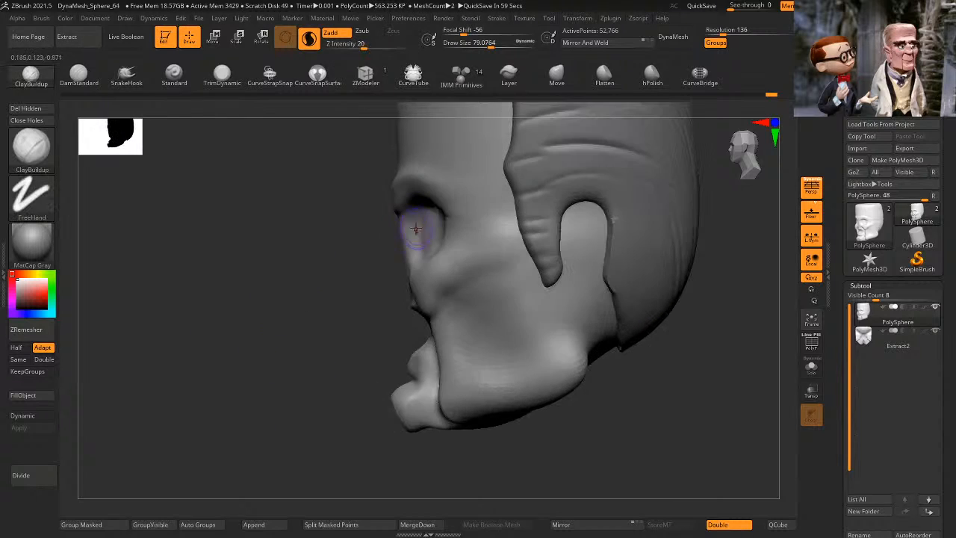
key("space")
left_click_drag(416, 229, 418, 228)
left_click(555, 73)
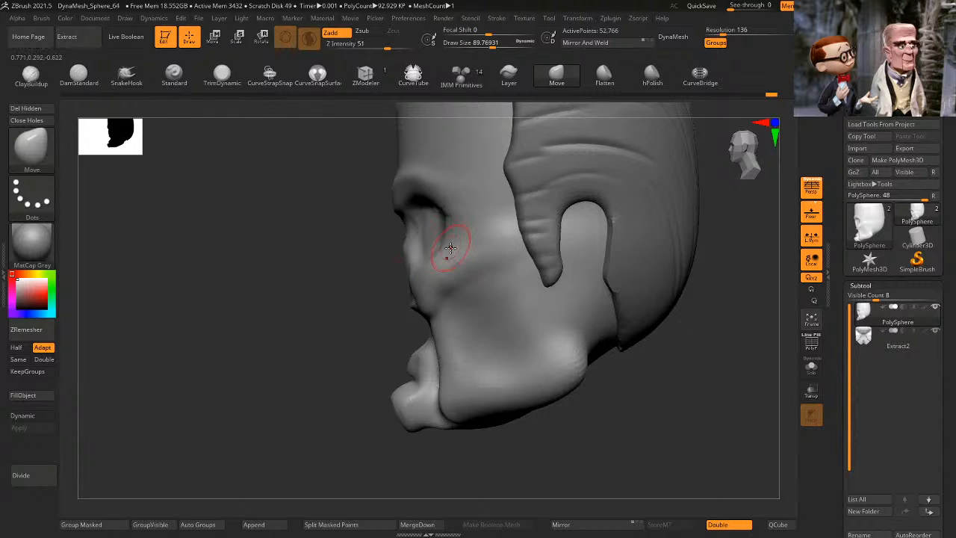
left_click_drag(231, 395, 359, 351)
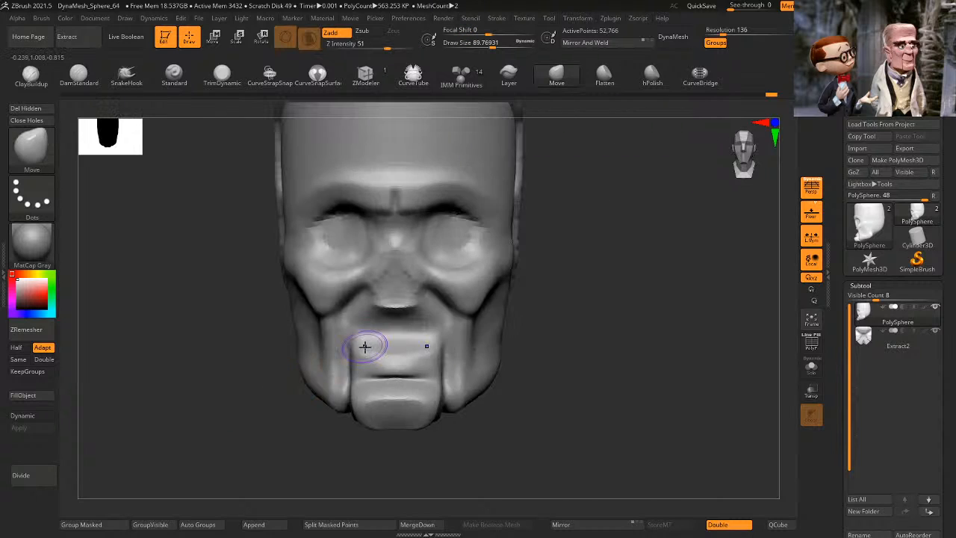
mouse_move(632, 272)
left_mouse_down("alt")
mouse_move(636, 228)
mouse_move(621, 249)
mouse_move(593, 248)
left_mouse_up("alt")
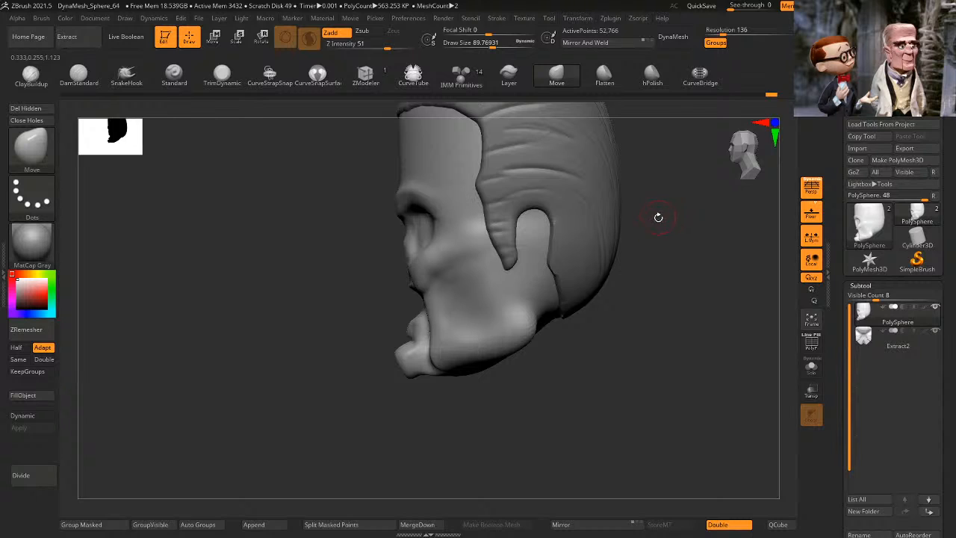
left_click_drag(659, 218, 675, 222)
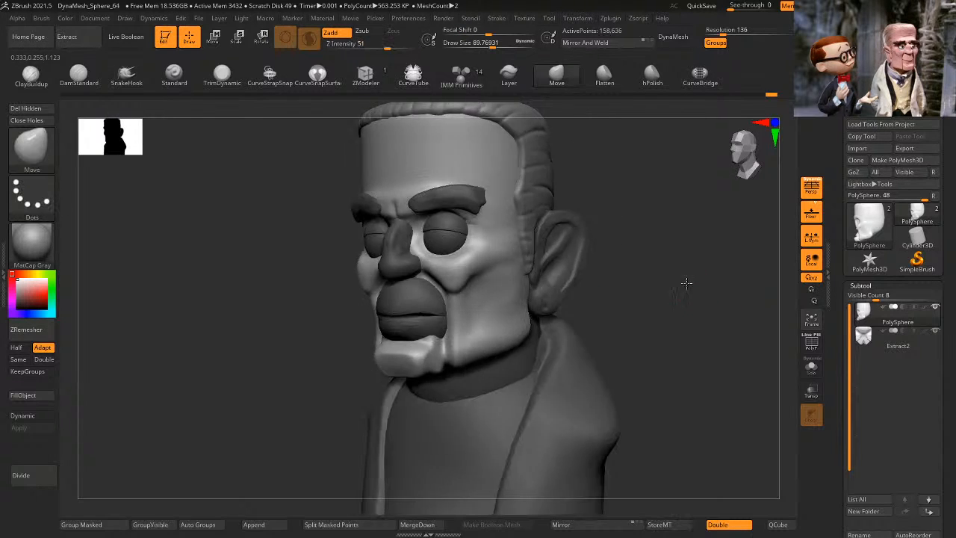
Step: Build up the frown folds between the eyebrows with ClayBuildup at size about 90
left_click_drag(688, 279, 626, 250)
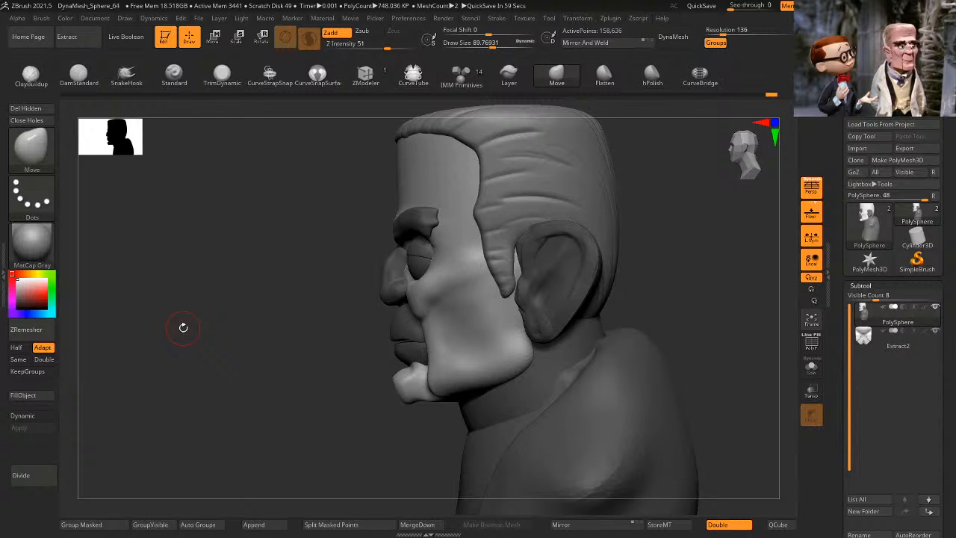
left_click_drag(126, 340, 164, 366, "shift")
left_click_drag(677, 269, 700, 289)
left_click_drag(299, 461, 350, 470, "shift")
left_click_drag(669, 296, 635, 291)
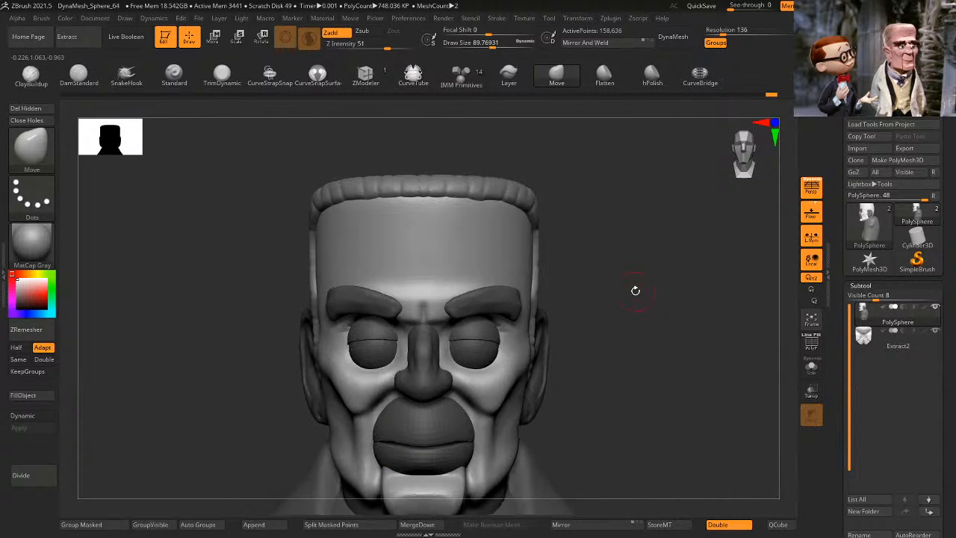
left_click(41, 79)
left_click_drag(676, 254, 703, 250)
mouse_move(422, 279)
left_mouse_down()
mouse_move(440, 273)
mouse_move(421, 282)
mouse_move(433, 283)
mouse_move(426, 274)
left_mouse_up()
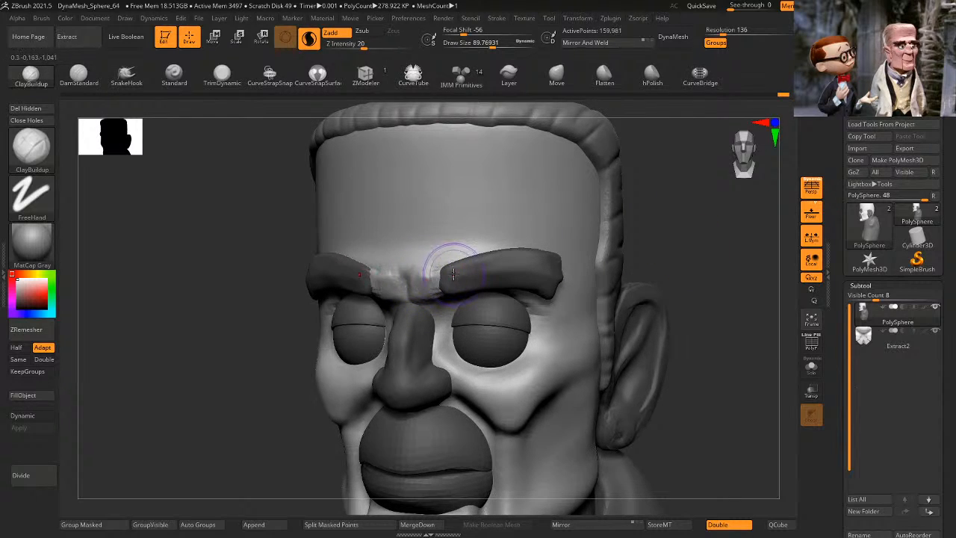
mouse_move(719, 211)
left_mouse_down("shift")
mouse_move(706, 208)
mouse_move(672, 251)
mouse_move(682, 271)
left_mouse_up("shift")
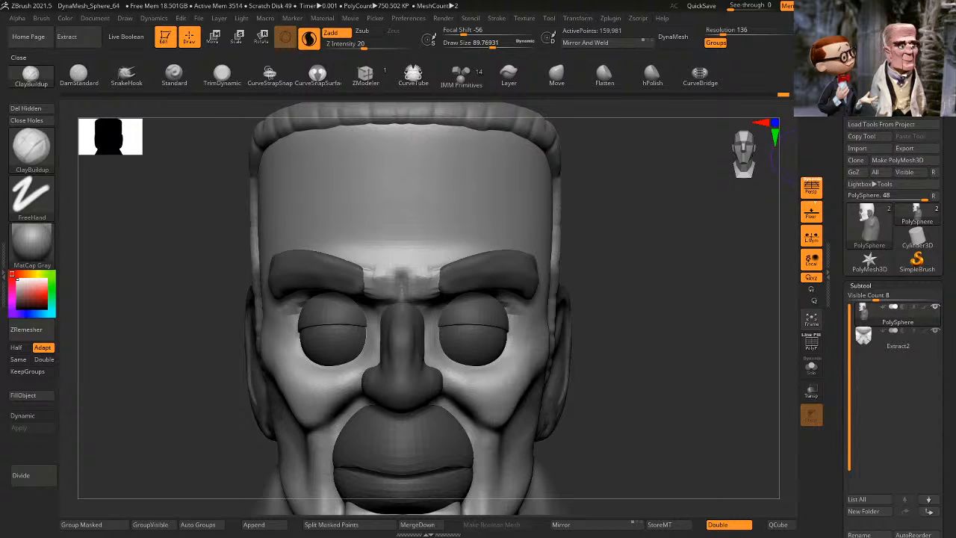
Step: Sculpt horizontal wrinkles across the lower forehead with ClayBuildup at size about 166
mouse_move(613, 248)
left_mouse_down()
mouse_move(666, 209)
mouse_move(676, 258)
mouse_move(579, 259)
left_mouse_up()
key("space")
mouse_move(470, 264)
left_mouse_down("alt")
mouse_move(396, 271)
mouse_move(438, 241)
mouse_move(463, 251)
mouse_move(381, 262)
mouse_move(441, 254)
left_mouse_up("alt")
key("space")
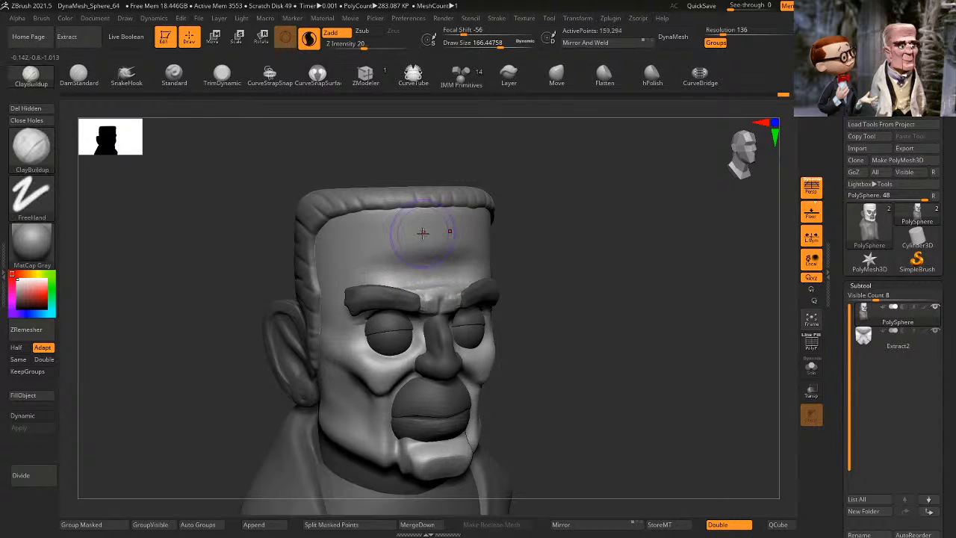
left_click_drag(533, 241, 632, 237)
Step: Clear the mask and mask everything except the face polygroup, with the whole model shown
mouse_move(632, 238)
left_mouse_down("ctrl")
mouse_move(588, 233)
mouse_move(555, 239)
mouse_move(555, 249)
mouse_move(396, 261)
mouse_move(397, 277)
mouse_move(384, 276)
mouse_move(436, 261)
left_mouse_up("ctrl")
mouse_move(511, 235)
left_mouse_down()
mouse_move(563, 228)
mouse_move(654, 244)
mouse_move(624, 267)
mouse_move(603, 246)
mouse_move(556, 299)
mouse_move(603, 269)
mouse_move(643, 276)
mouse_move(634, 262)
mouse_move(643, 273)
left_mouse_up()
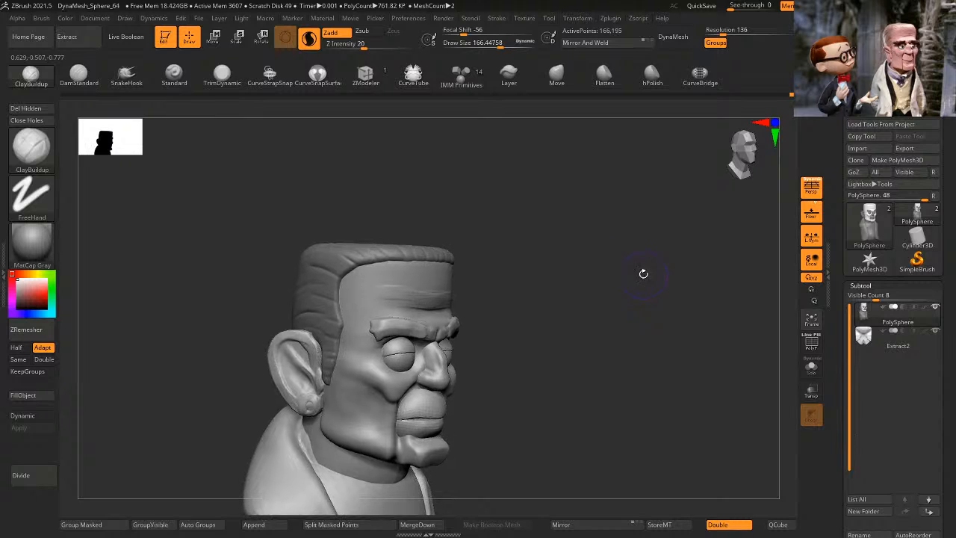
left_click(421, 284, "ctrl+shift")
left_click(497, 263, "ctrl")
left_click(519, 264, "ctrl+shift")
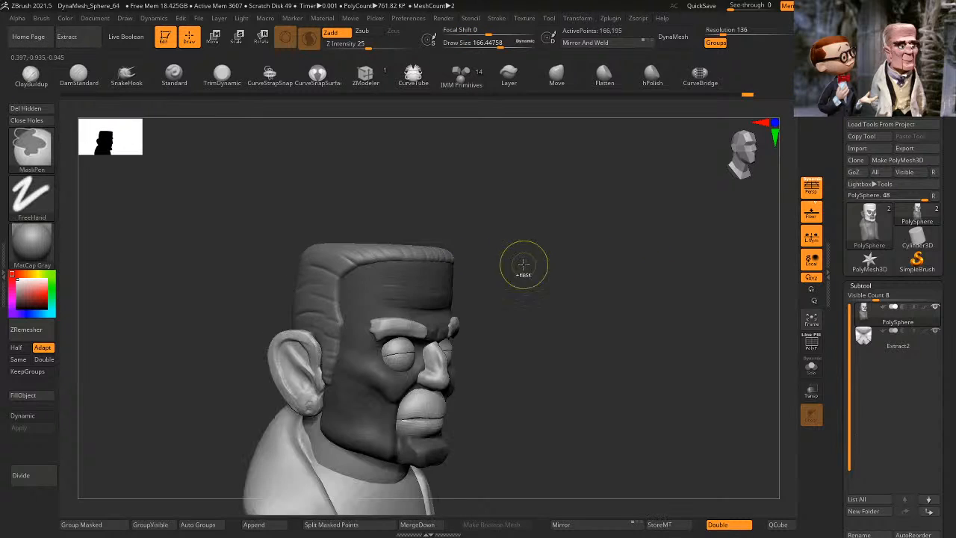
left_click(554, 262, "ctrl")
Step: Add broad horizontal wrinkles across the upper and middle forehead with ClayBuildup at size about 198
left_click_drag(587, 262, 547, 262)
key("space")
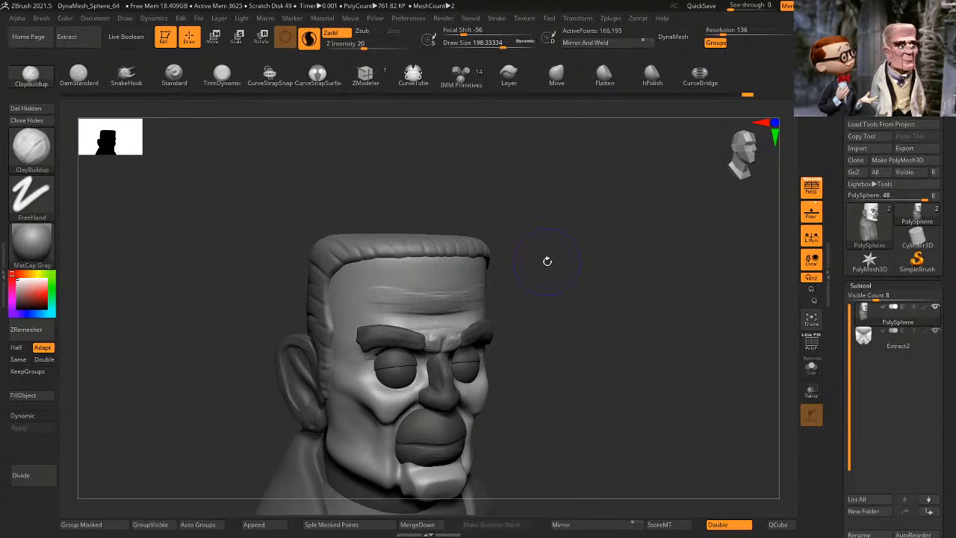
left_click_drag(387, 271, 476, 277)
left_click_drag(377, 272, 478, 262)
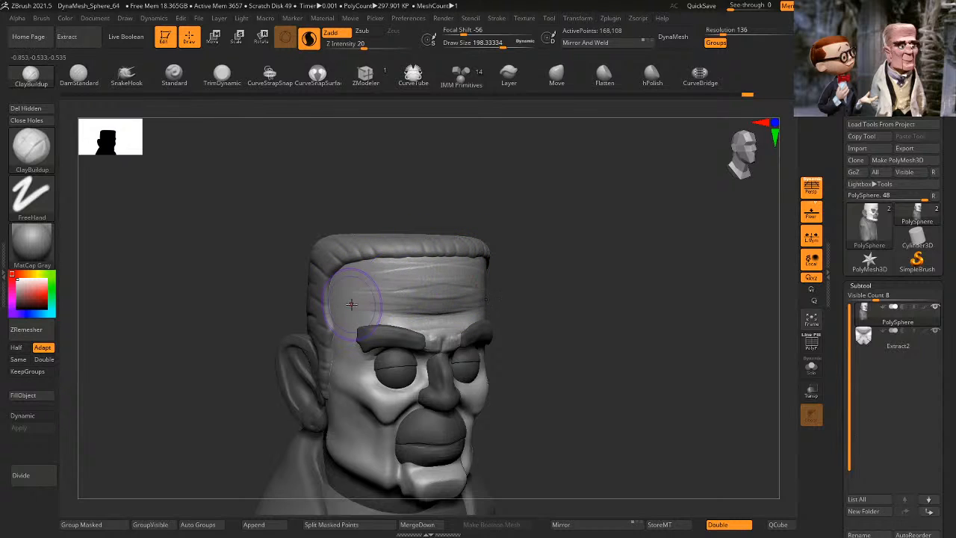
left_click_drag(352, 305, 441, 302)
Step: Smooth the temple and soften the broad forehead wrinkles with the Smooth brush at size about 192
mouse_move(552, 245)
left_mouse_down()
mouse_move(585, 231)
mouse_move(544, 227)
mouse_move(604, 209)
mouse_move(643, 239)
mouse_move(630, 247)
left_mouse_up()
key("space")
left_click_drag(542, 272, 532, 270)
key("space")
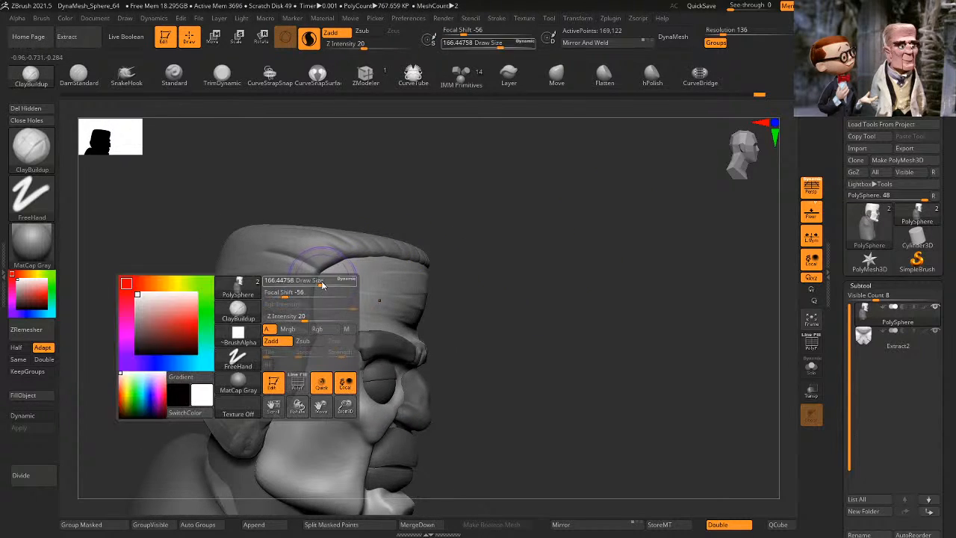
left_click_drag(323, 285, 325, 284)
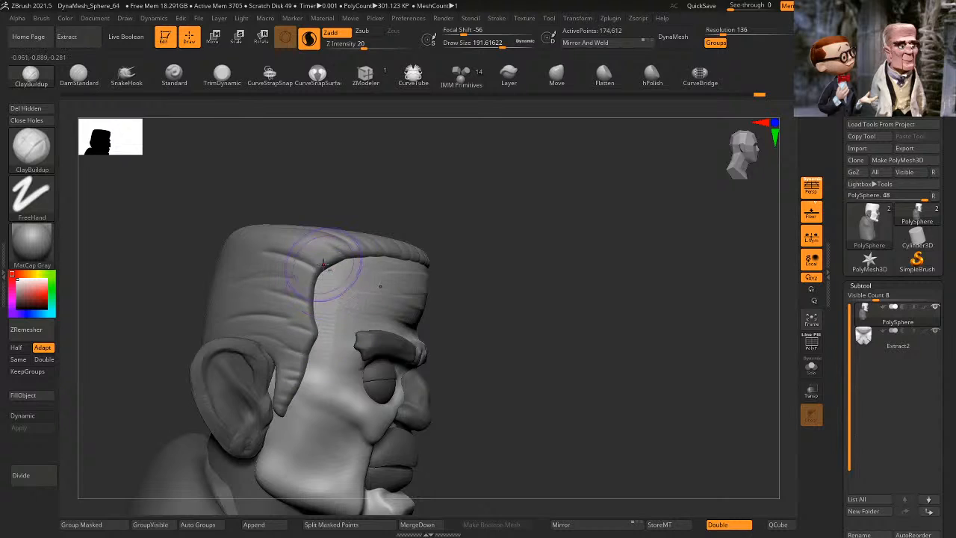
mouse_move(326, 297)
left_mouse_down("shift")
mouse_move(336, 264)
mouse_move(350, 278)
left_mouse_up("shift")
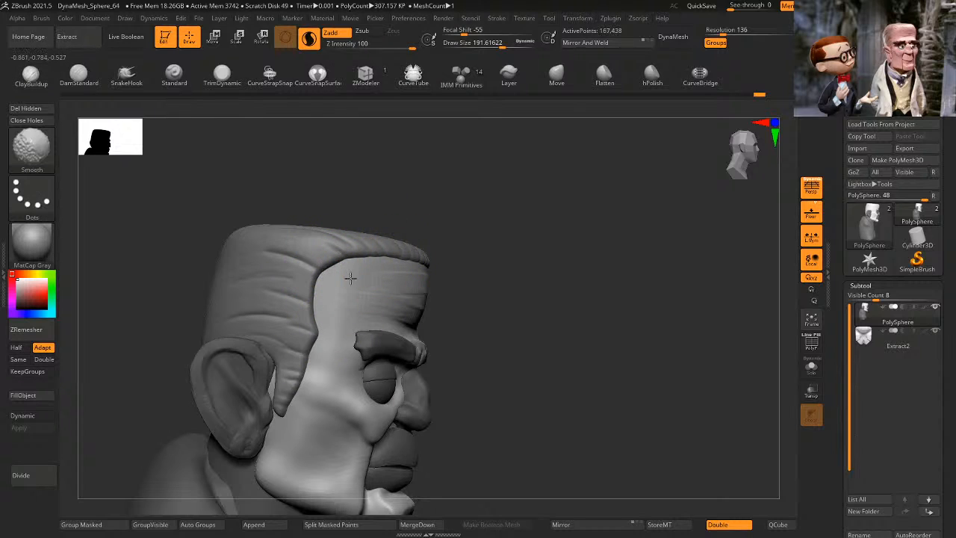
mouse_move(544, 263)
left_mouse_down()
mouse_move(514, 261)
mouse_move(496, 284)
left_mouse_up()
left_click_drag(395, 271, 372, 285, "shift")
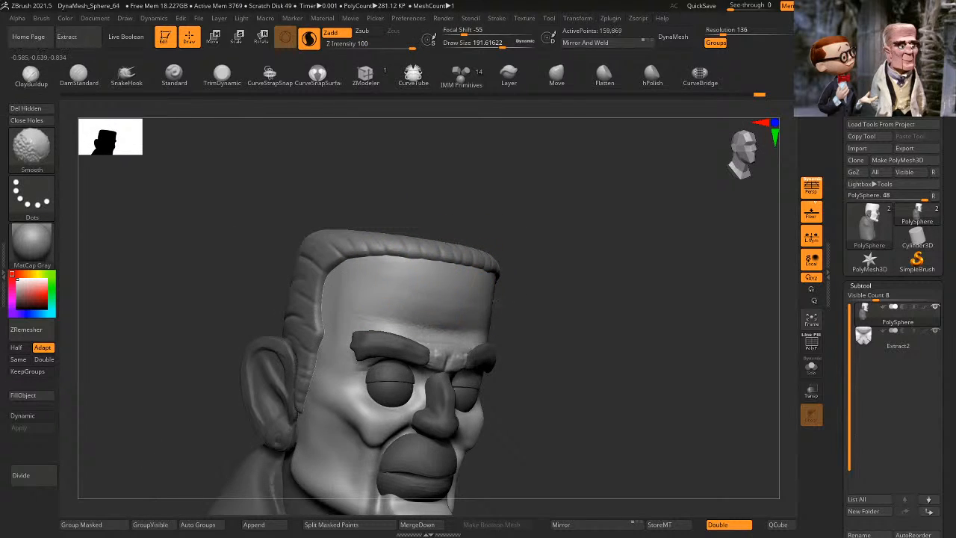
Step: Refine and smooth the lower forehead and the frown folds between the eyebrows at brush size about 79
left_click_drag(533, 292, 580, 267)
key("space")
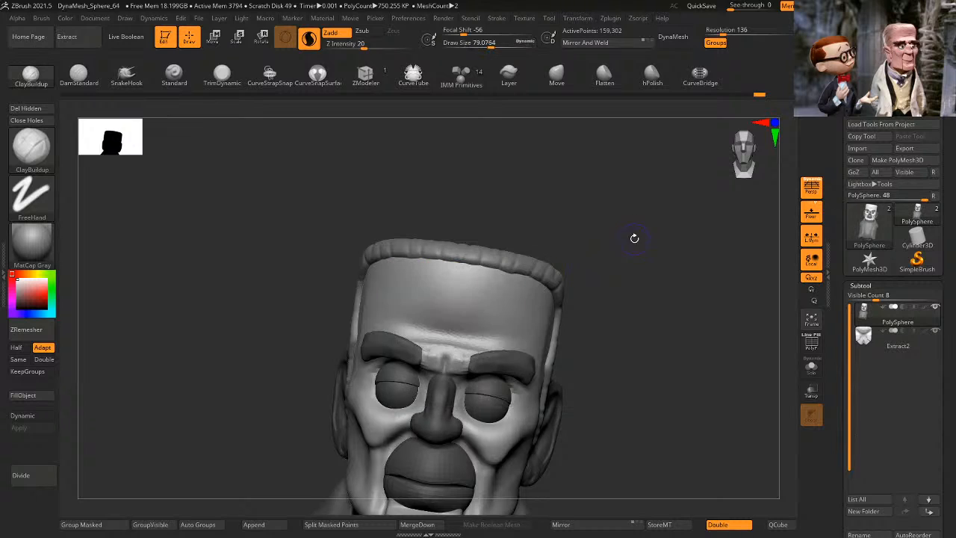
left_click_drag(635, 239, 723, 259, "alt")
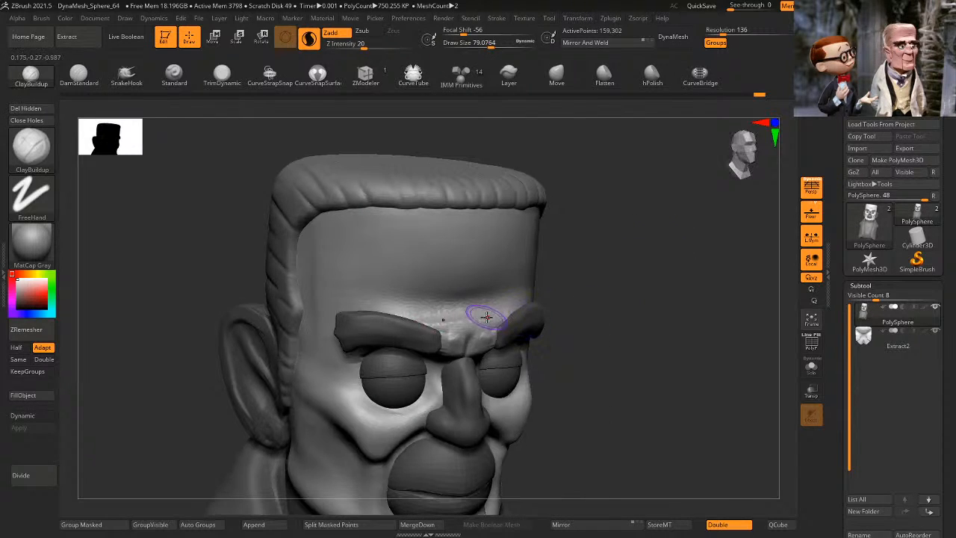
mouse_move(486, 318)
left_mouse_down("shift")
mouse_move(490, 336)
mouse_move(507, 311)
left_mouse_up("shift")
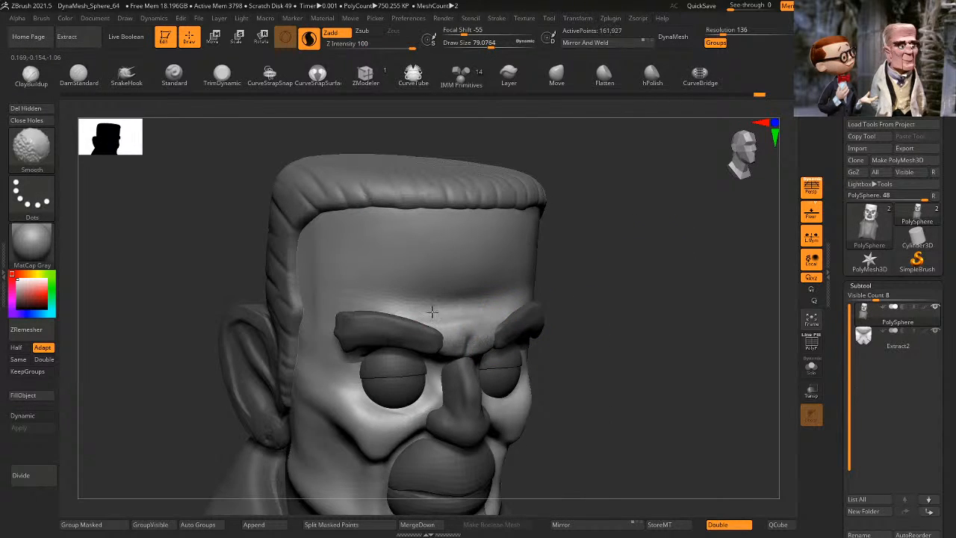
mouse_move(641, 277)
left_mouse_down()
mouse_move(662, 250)
mouse_move(636, 249)
mouse_move(652, 271)
left_mouse_up()
mouse_move(663, 223)
left_mouse_down("alt")
mouse_move(666, 258)
mouse_move(645, 266)
left_mouse_up("alt")
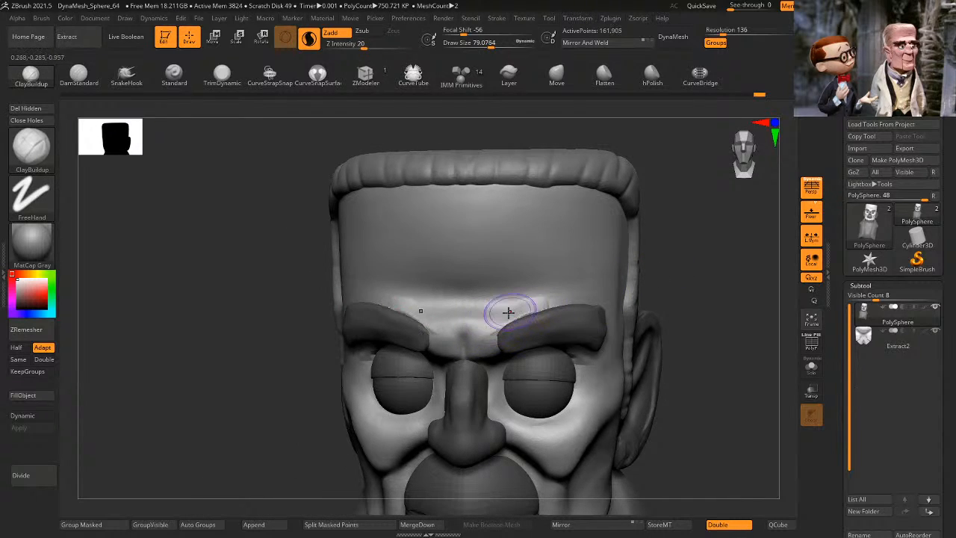
left_click_drag(534, 306, 486, 320, "shift")
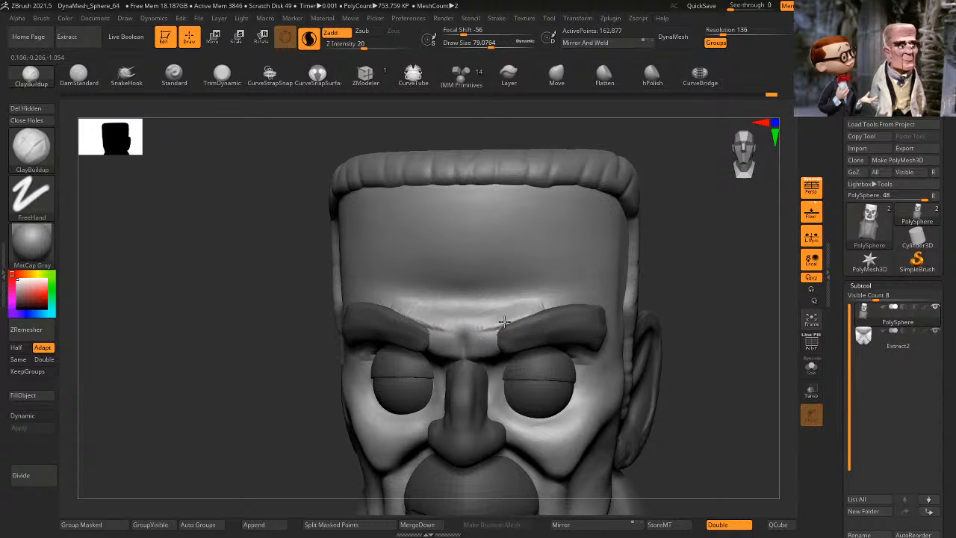
mouse_move(728, 257)
left_mouse_down("shift")
mouse_move(751, 246)
mouse_move(708, 248)
mouse_move(748, 262)
left_mouse_up("shift")
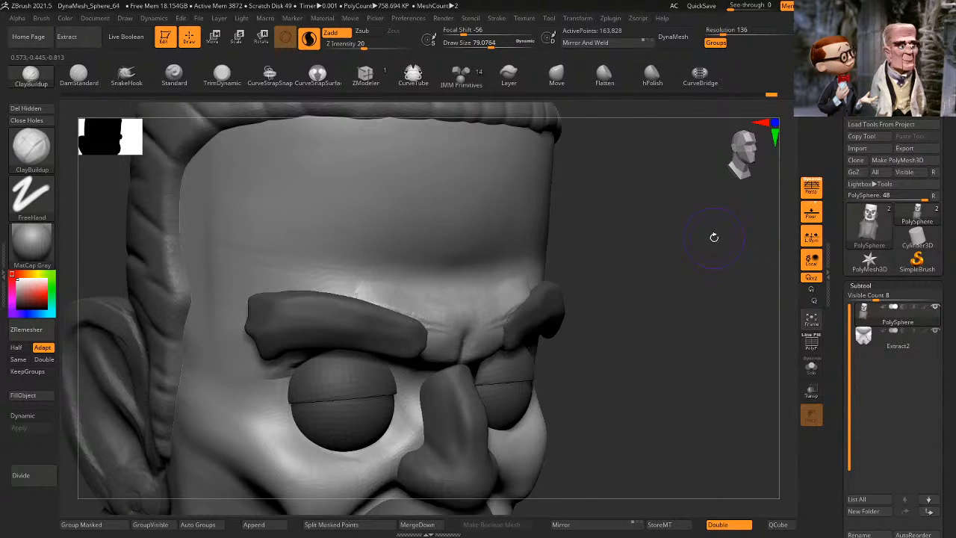
Step: Carve a vertical crease between the eyebrows and short branching creases above it with DamStandard at size about 79
left_click(80, 76)
left_click_drag(109, 186, 100, 196, "shift")
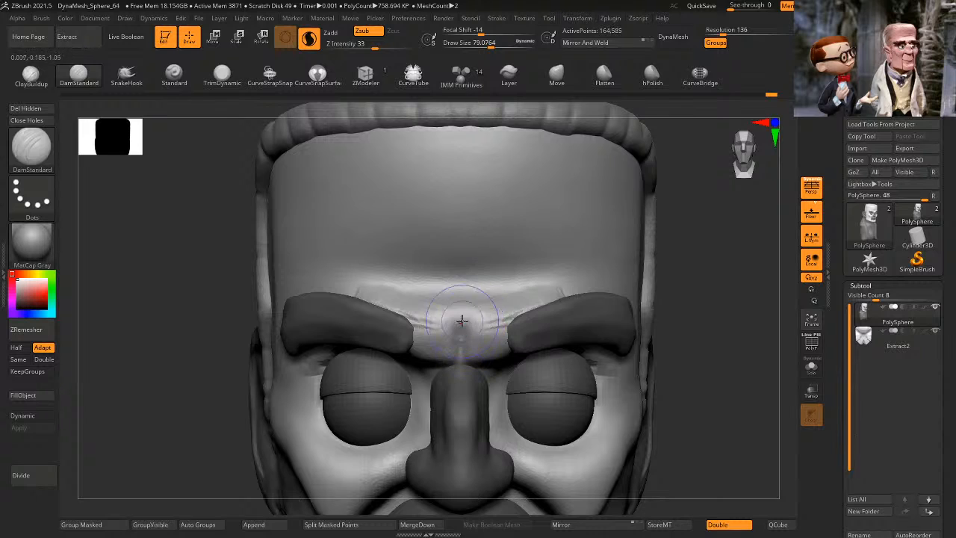
left_click_drag(462, 314, 460, 358)
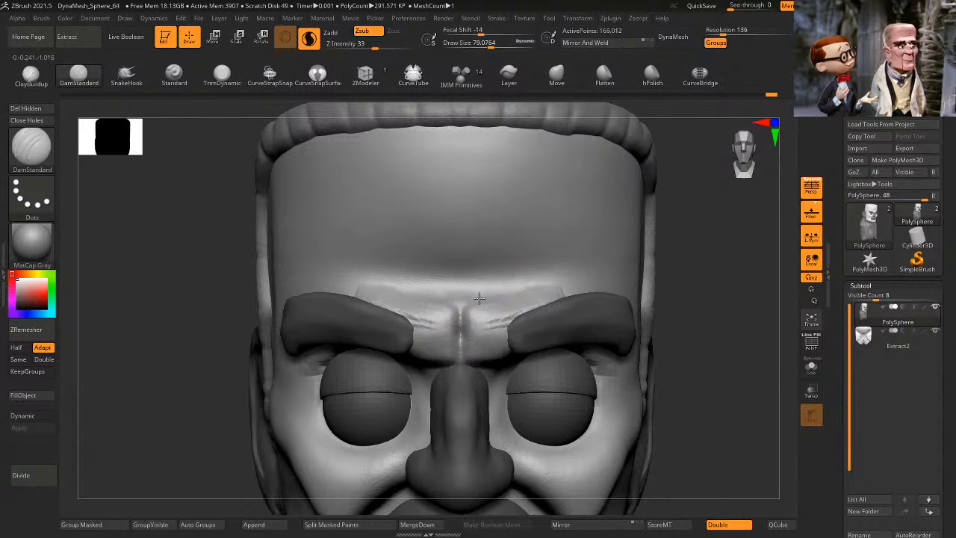
left_click_drag(479, 298, 489, 292)
left_click_drag(777, 233, 708, 261)
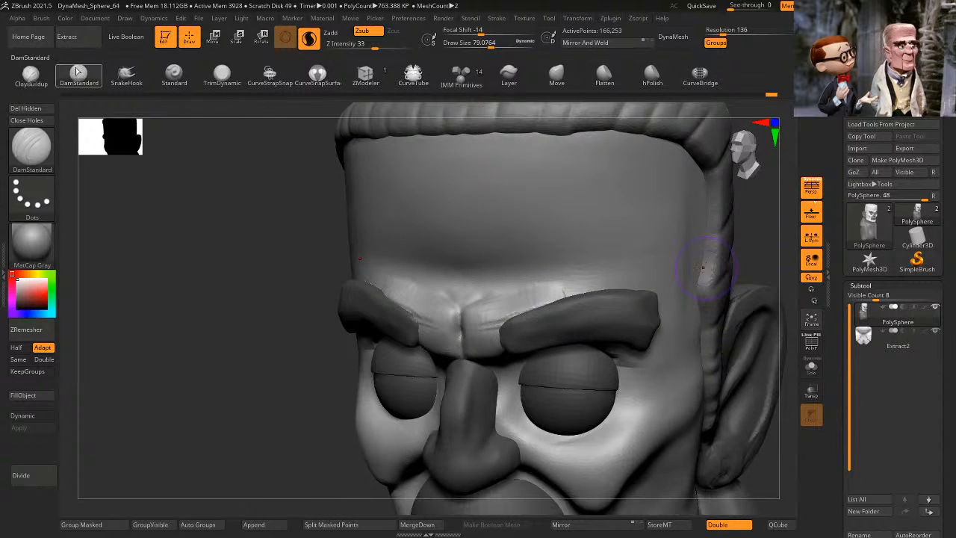
Step: Build up a ridge along the top of the eyebrows with ClayBuildup at size about 79 and smooth it into the frown folds
left_click(30, 74)
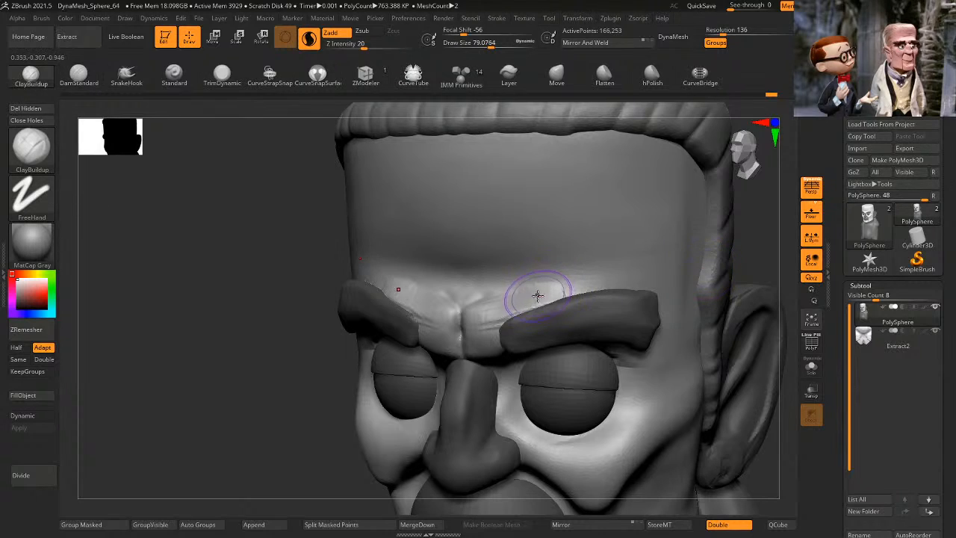
left_click_drag(538, 296, 635, 282)
left_click_drag(553, 293, 628, 283)
mouse_move(519, 301)
left_mouse_down()
mouse_move(675, 280)
mouse_move(664, 287)
left_mouse_up()
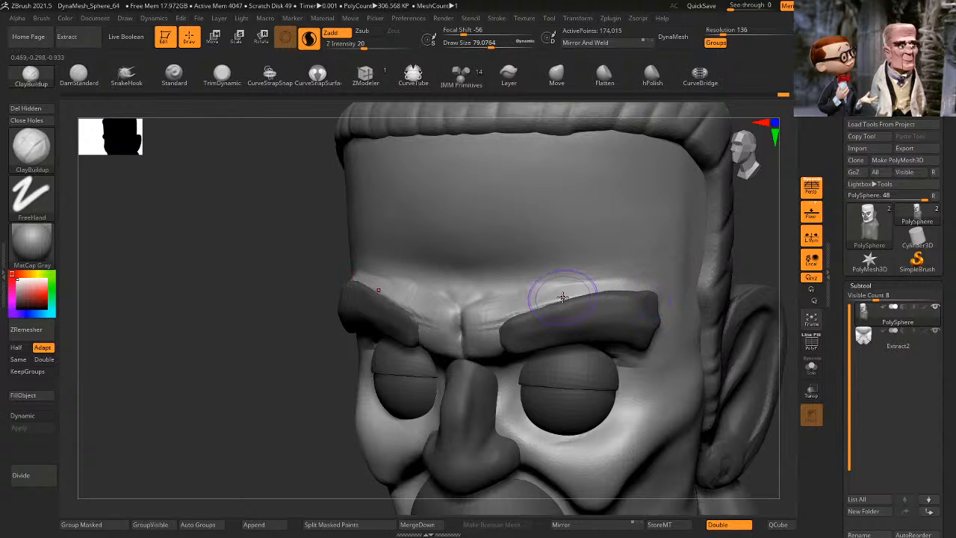
mouse_move(575, 295)
left_mouse_down("shift")
mouse_move(495, 321)
mouse_move(490, 347)
left_mouse_up("shift")
left_click_drag(299, 377, 356, 389, "shift")
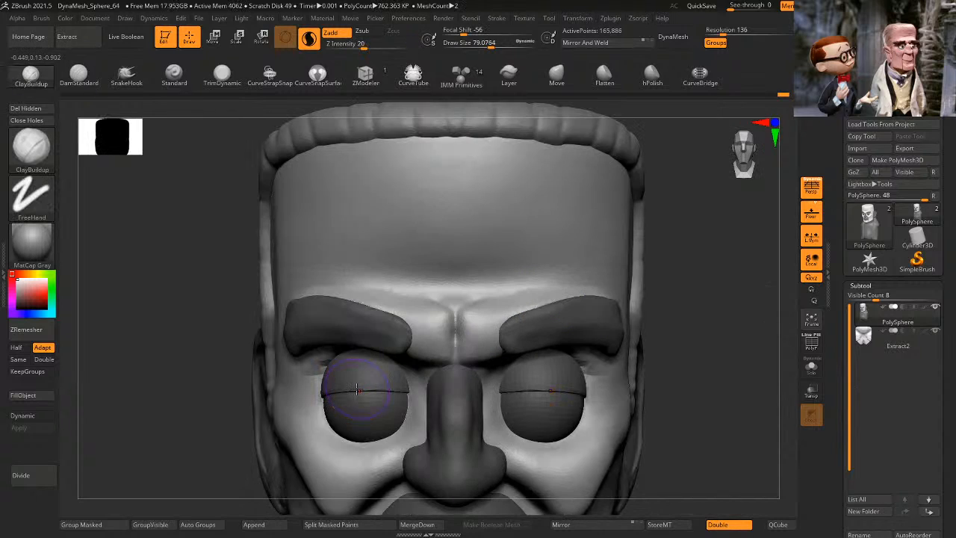
left_click_drag(719, 352, 725, 260, "alt")
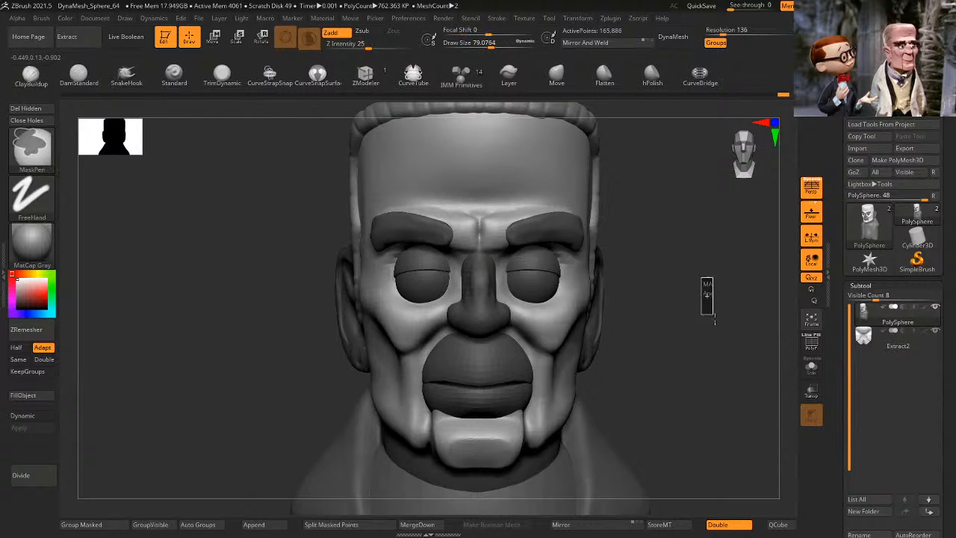
Step: Mask the whole bust except the polygroup containing the nose and hair
left_click_drag(705, 299, 687, 316)
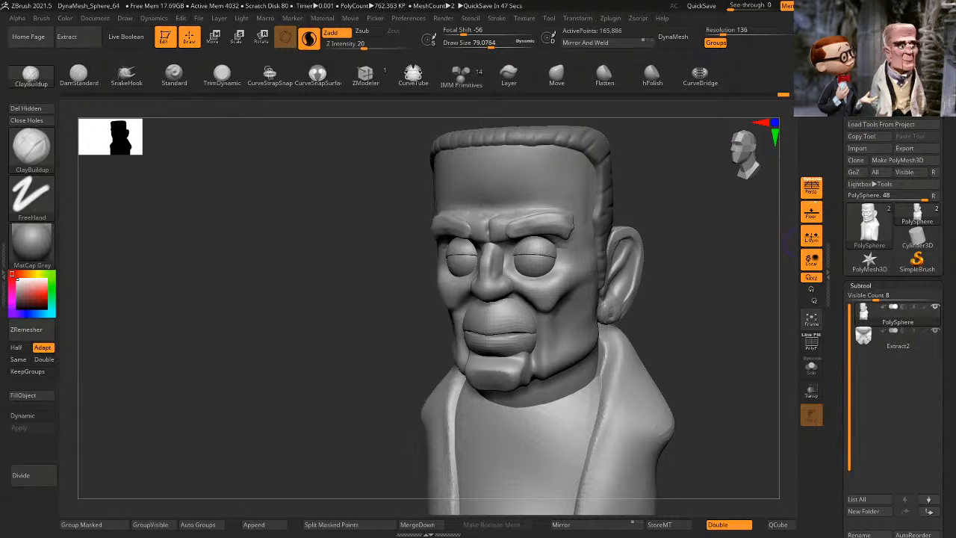
left_click_drag(793, 243, 710, 258, "alt")
left_click_drag(692, 292, 669, 286)
left_click(513, 291, "ctrl+shift")
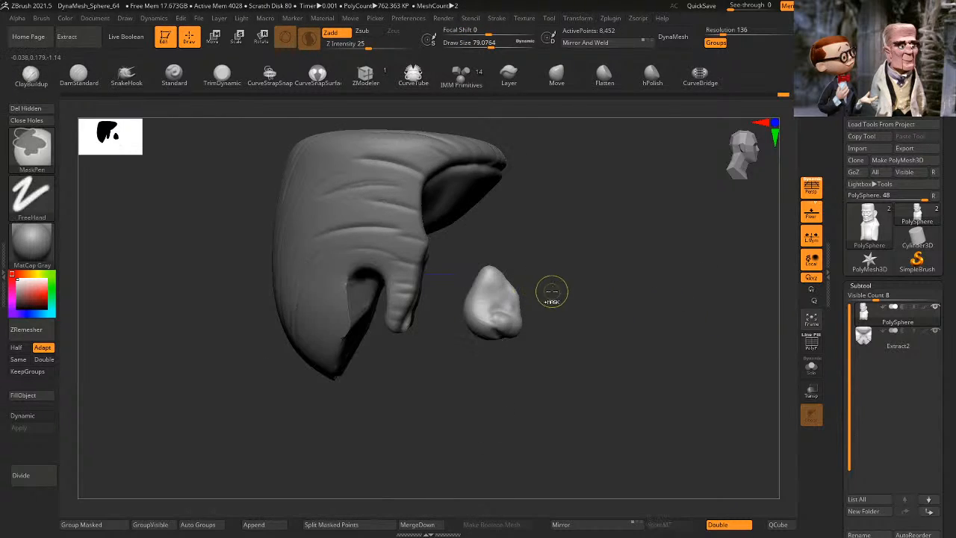
left_click(553, 291, "ctrl")
left_click(567, 289, "ctrl+shift")
left_click(567, 289, "ctrl")
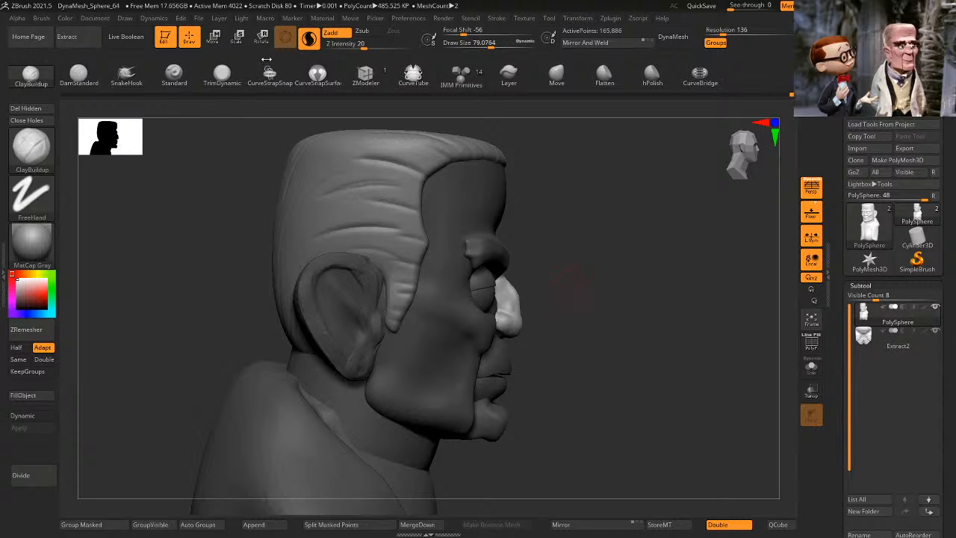
Step: Reshape the nose bridge and tip in profile with the Move brush at draw sizes of about 86 to 102
left_click(557, 72)
key("space")
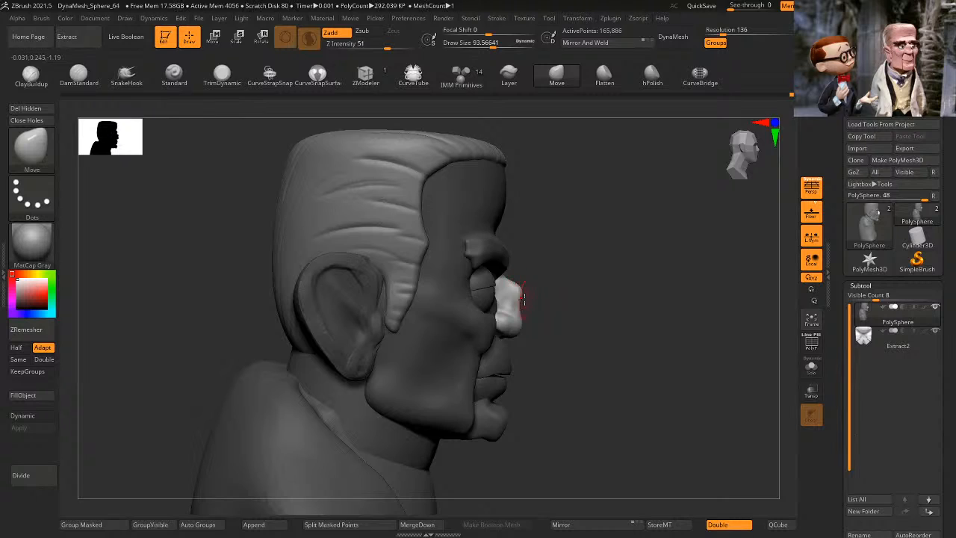
key("space")
left_click_drag(538, 318, 525, 319)
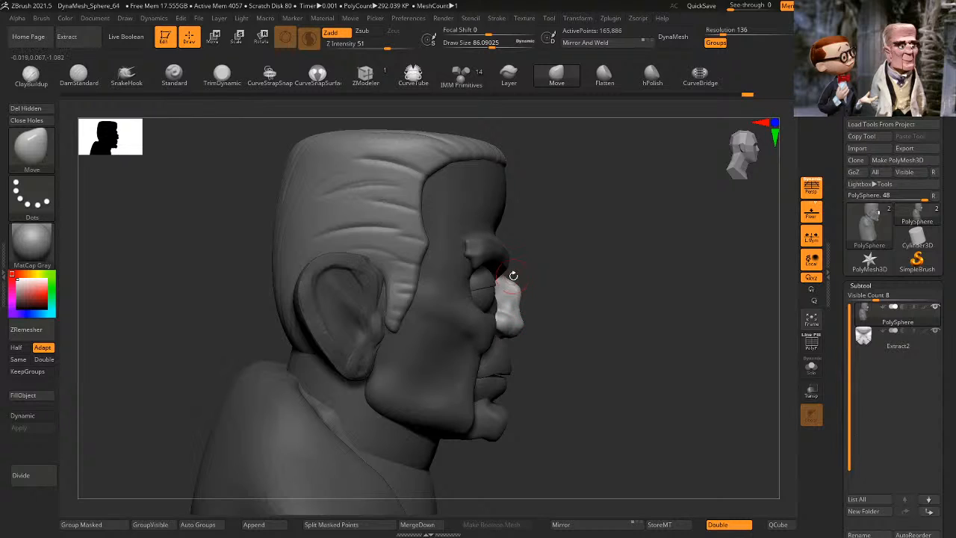
key("space")
mouse_move(513, 275)
left_mouse_down()
mouse_move(523, 277)
mouse_move(502, 282)
left_mouse_up()
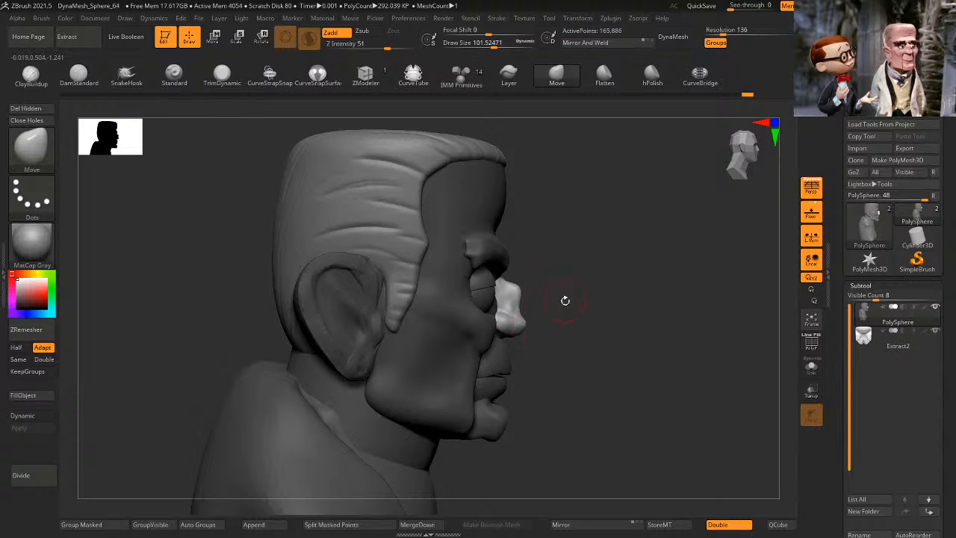
mouse_move(585, 334)
left_mouse_down()
mouse_move(611, 299)
mouse_move(585, 317)
left_mouse_up()
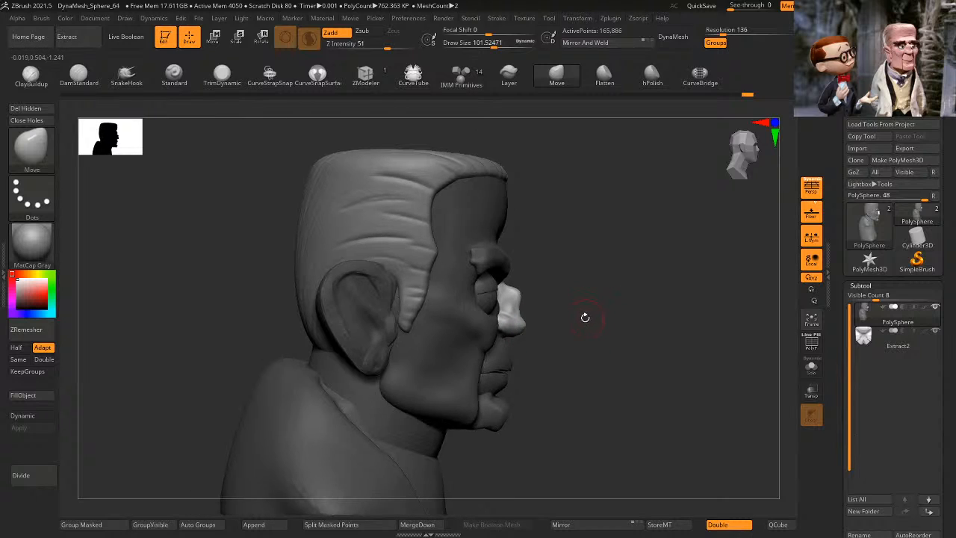
Step: Replace the mask with one that leaves only the face skin polygroup of forehead, cheeks, jaw and chin unmasked
key("ctrl+shift")
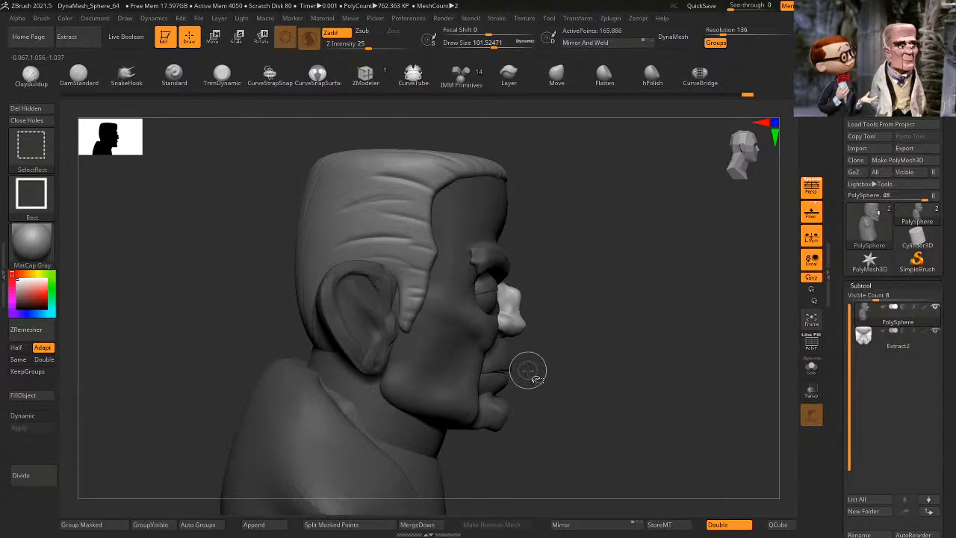
left_click_drag(552, 348, 585, 368, "ctrl")
left_click(479, 387, "ctrl+shift")
left_click(547, 359, "ctrl")
left_click(557, 357, "ctrl+shift")
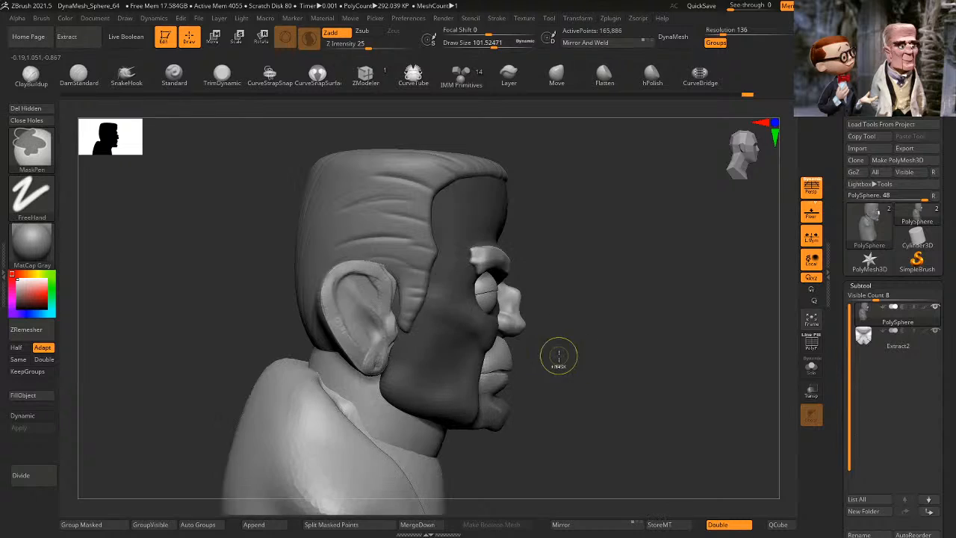
left_click(561, 356, "ctrl")
Step: Adjust the jaw edge beside the mouth and chin in profile using the Move brush at a draw size of about 205
key("s")
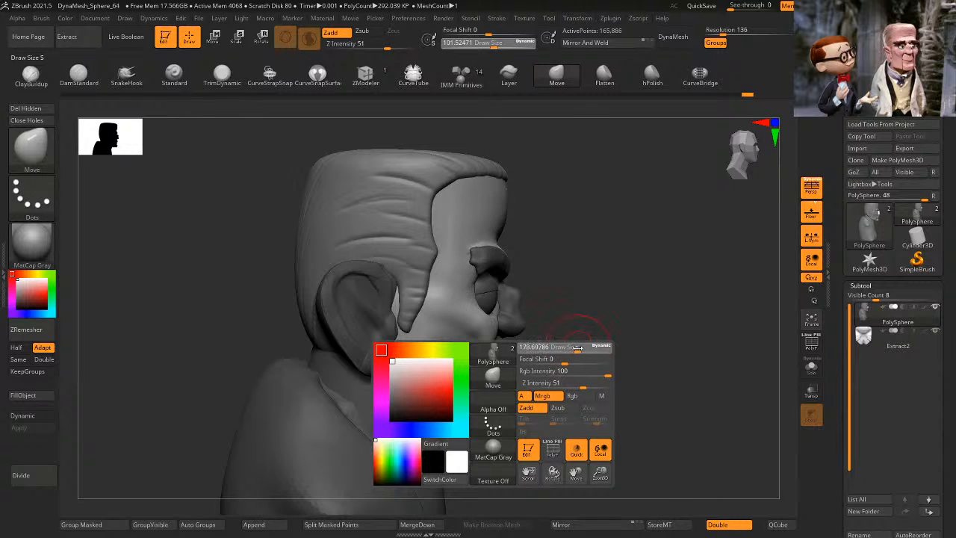
left_click_drag(577, 348, 589, 348)
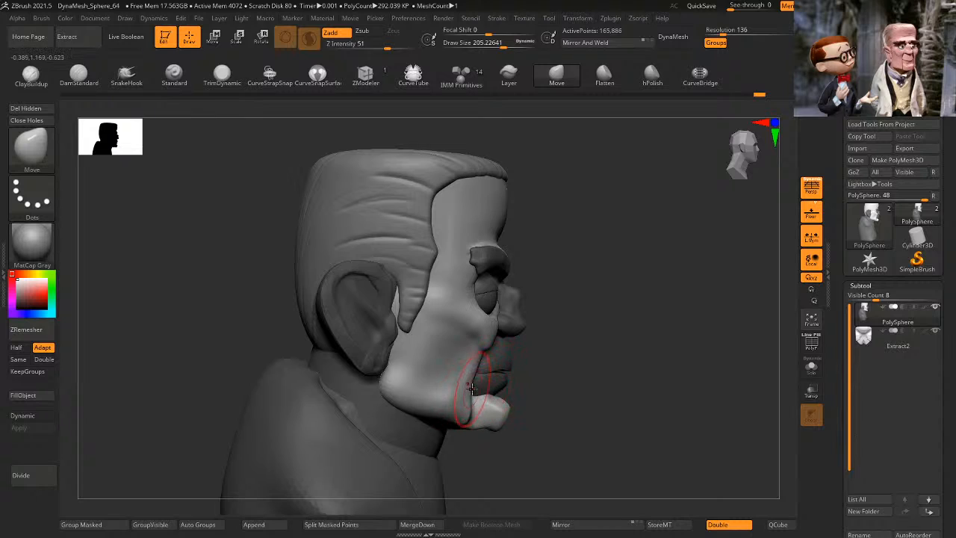
key("ctrl")
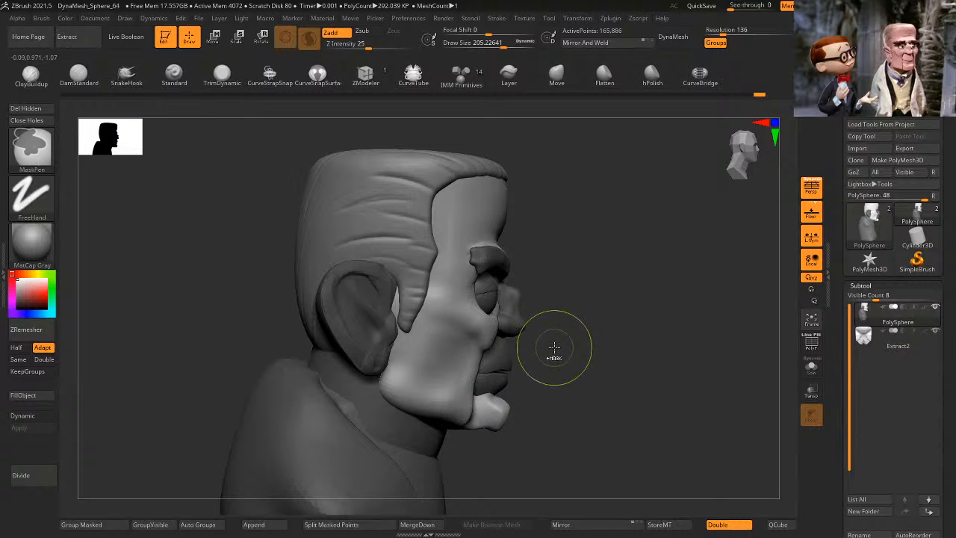
mouse_move(568, 318)
left_mouse_down()
mouse_move(580, 321)
mouse_move(553, 320)
left_mouse_up()
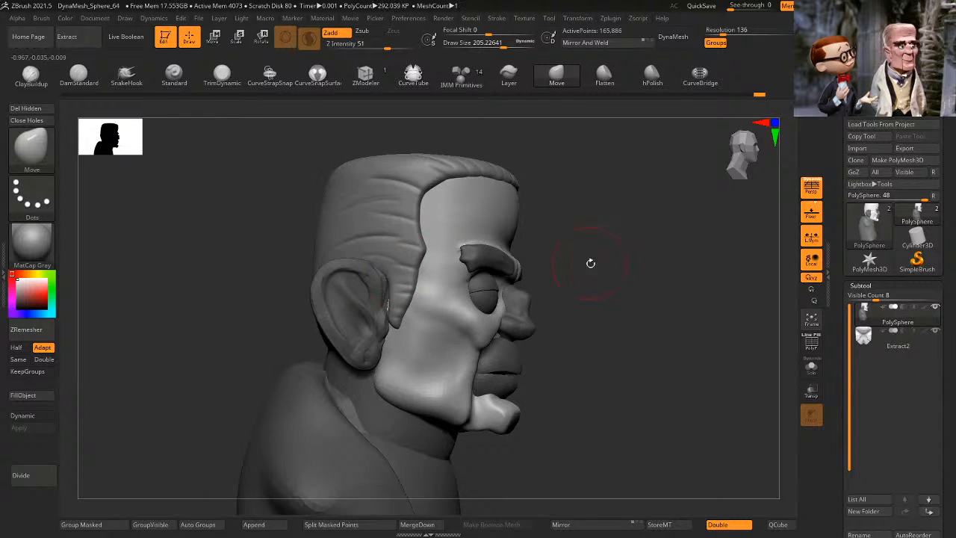
left_click_drag(591, 263, 602, 275)
key("ctrl")
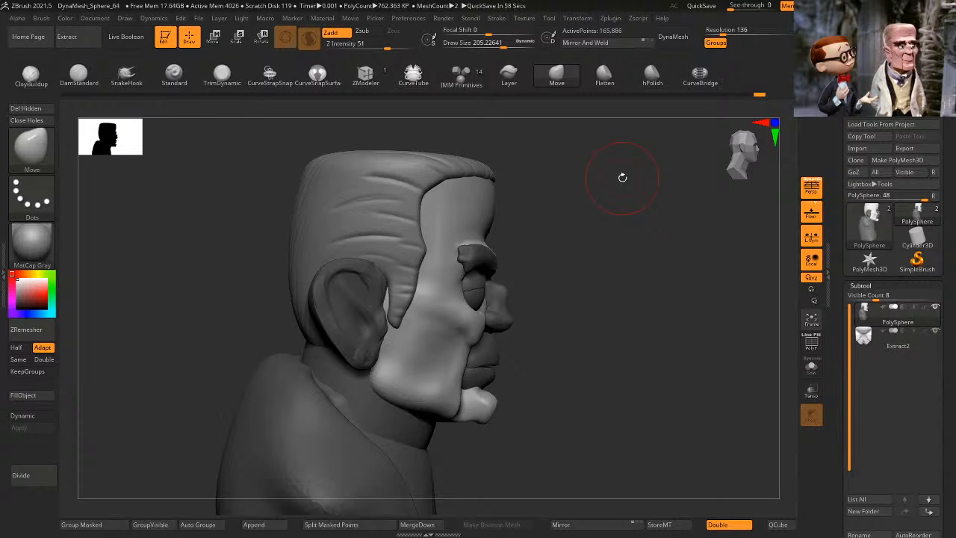
Step: Pull the chin's underside into a fuller shape with the Move brush, reducing the draw size to about 144
mouse_move(606, 376)
left_mouse_down()
mouse_move(623, 378)
mouse_move(618, 372)
mouse_move(624, 403)
mouse_move(642, 349)
mouse_move(663, 387)
left_mouse_up()
left_click_drag(506, 353, 496, 364)
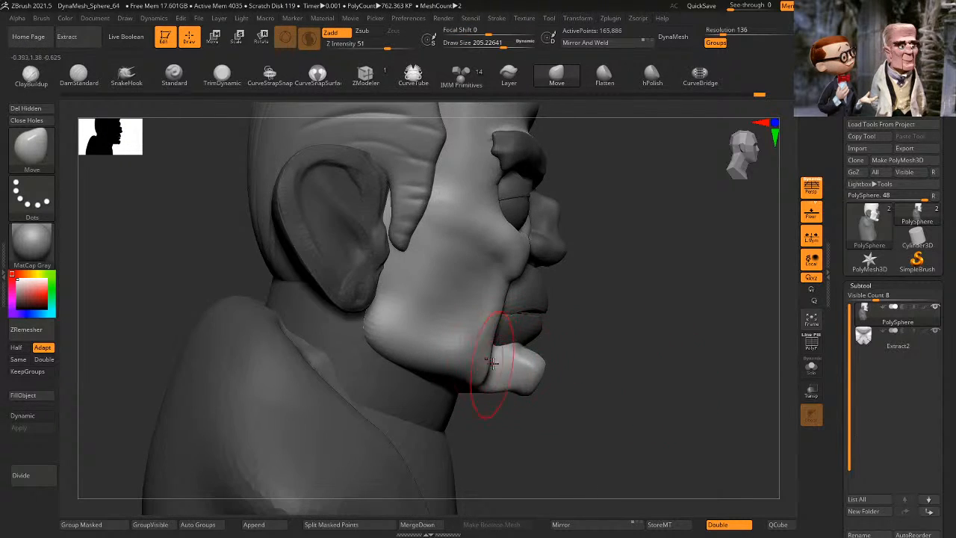
key("ctrl+z")
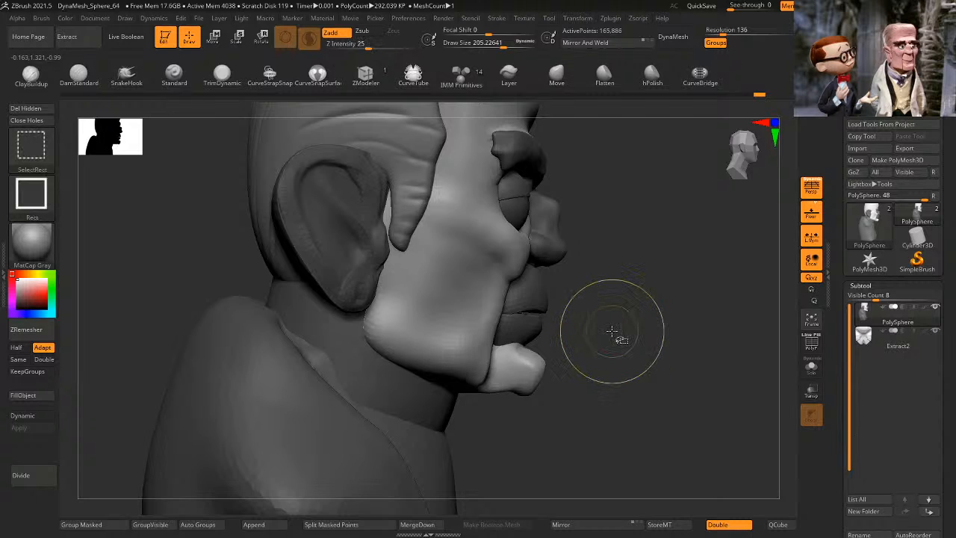
mouse_move(576, 404)
left_mouse_down()
mouse_move(578, 367)
mouse_move(523, 427)
left_mouse_up()
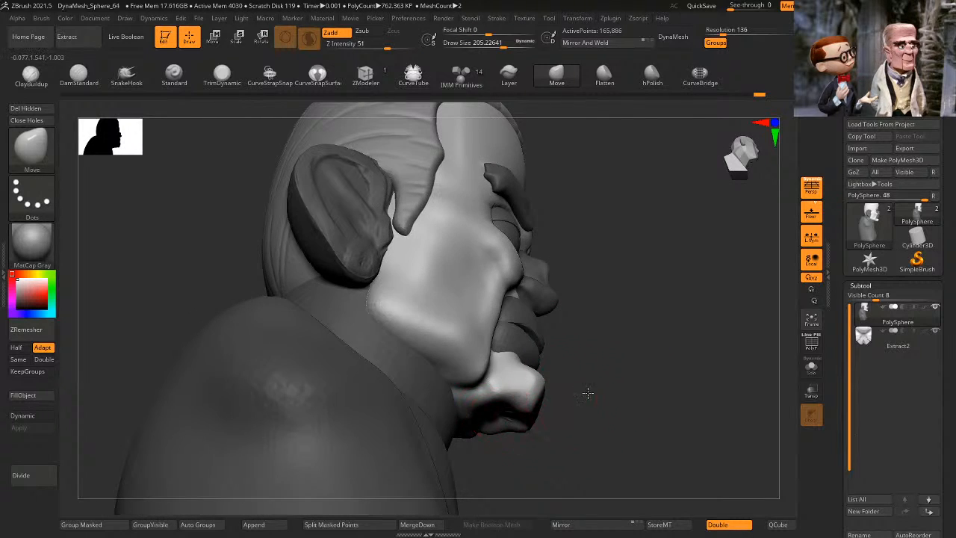
mouse_move(588, 396)
left_mouse_down()
mouse_move(645, 335)
mouse_move(638, 327)
left_mouse_up()
key("space")
mouse_move(520, 365)
left_mouse_down("shift")
mouse_move(501, 376)
mouse_move(517, 364)
left_mouse_up("shift")
key("space")
left_click_drag(603, 315, 608, 312)
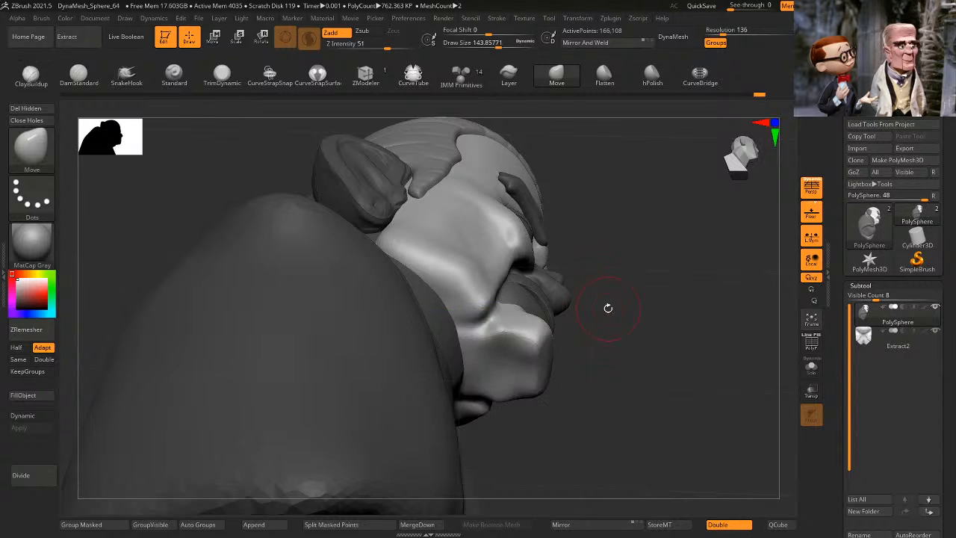
Step: Build up the underside of the chin with the ClayBuildup brush and smooth the strokes
left_click(30, 75)
left_click_drag(668, 272, 629, 288)
mouse_move(522, 342)
left_mouse_down()
mouse_move(523, 351)
mouse_move(508, 345)
mouse_move(496, 358)
mouse_move(523, 336)
mouse_move(485, 333)
mouse_move(523, 329)
mouse_move(479, 345)
mouse_move(493, 339)
mouse_move(499, 372)
mouse_move(502, 351)
mouse_move(529, 346)
mouse_move(485, 370)
left_mouse_up()
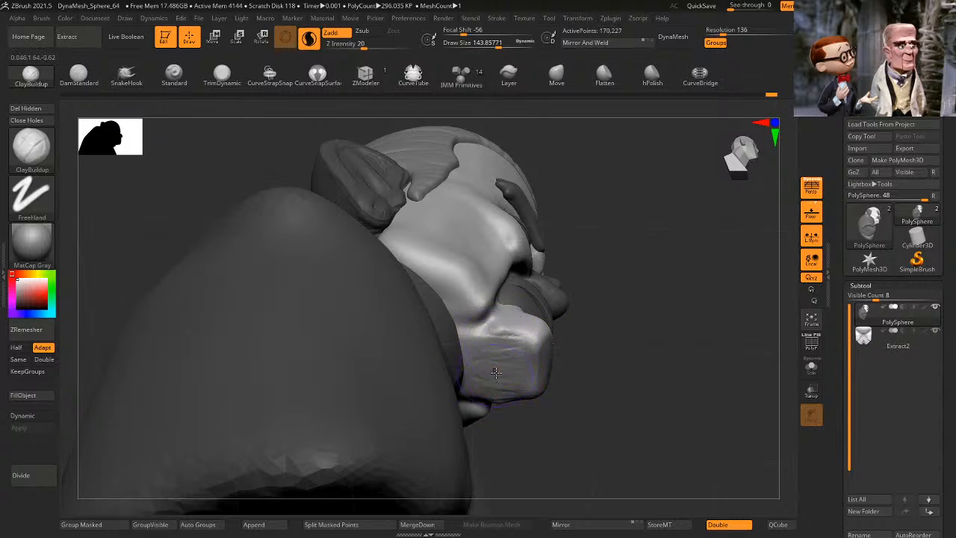
mouse_move(613, 322)
left_mouse_down()
mouse_move(604, 358)
mouse_move(586, 296)
left_mouse_up()
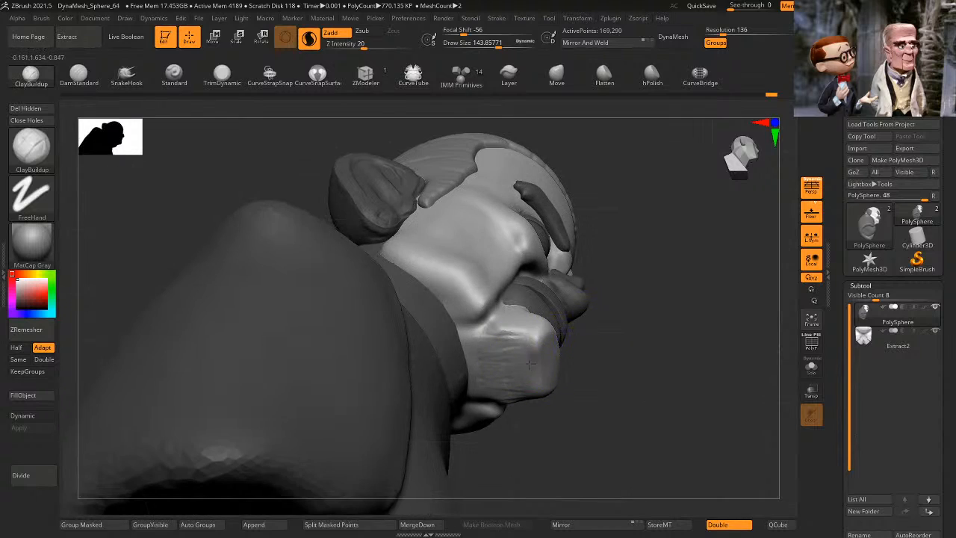
mouse_move(532, 369)
left_mouse_down()
mouse_move(528, 353)
mouse_move(525, 389)
mouse_move(557, 351)
left_mouse_up()
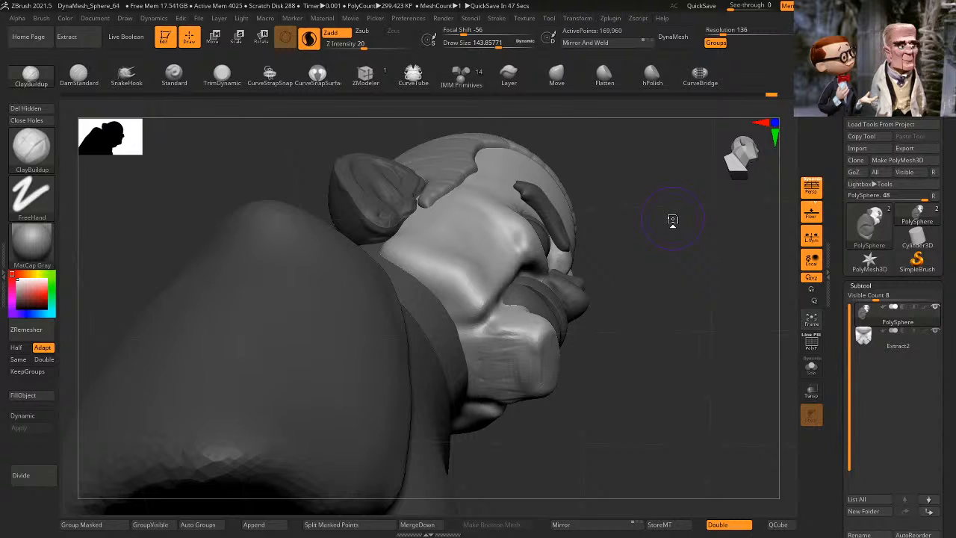
mouse_move(635, 325)
left_mouse_down()
mouse_move(636, 367)
mouse_move(626, 336)
left_mouse_up()
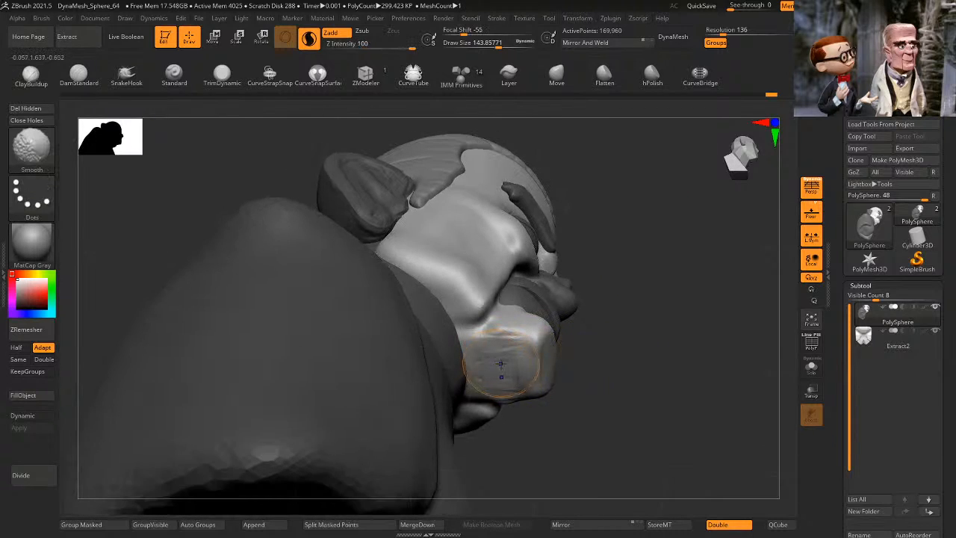
mouse_move(501, 363)
left_mouse_down("shift")
mouse_move(512, 371)
mouse_move(495, 371)
mouse_move(551, 342)
left_mouse_up("shift")
mouse_move(648, 317)
left_mouse_down("shift")
mouse_move(651, 327)
mouse_move(636, 259)
left_mouse_up("shift")
Step: Add more ClayBuildup strokes across the front and lower plane of the chin at a draw size of about 144
mouse_move(535, 326)
left_mouse_down()
mouse_move(504, 337)
mouse_move(502, 326)
mouse_move(520, 348)
left_mouse_up()
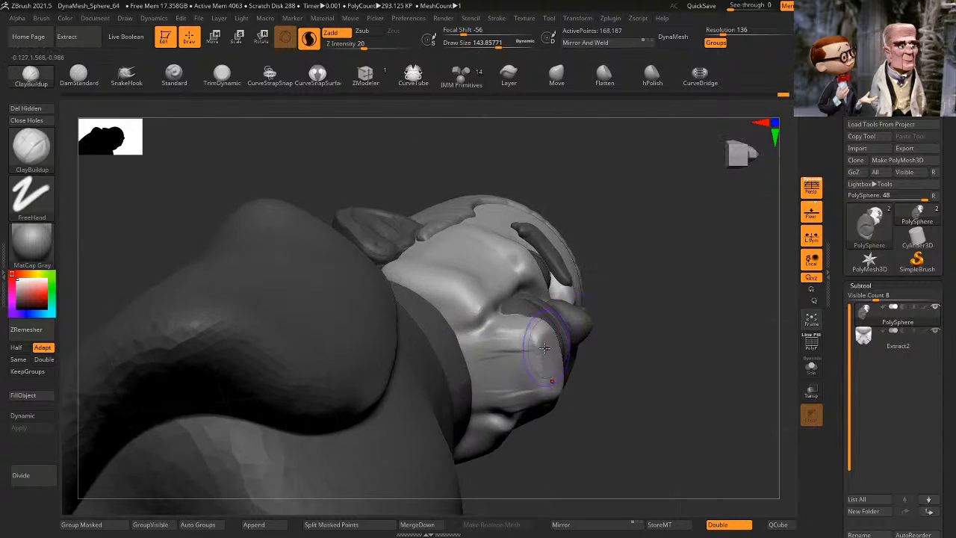
mouse_move(545, 348)
left_mouse_down()
mouse_move(517, 395)
mouse_move(488, 363)
mouse_move(511, 350)
mouse_move(523, 361)
mouse_move(500, 359)
mouse_move(502, 378)
left_mouse_up()
mouse_move(661, 280)
left_mouse_down()
mouse_move(660, 344)
mouse_move(669, 333)
mouse_move(654, 286)
left_mouse_up()
Step: Refine the chin's front edge and side with ClayBuildup at a draw size of about 106, and smooth its underside
key("space")
left_click_drag(653, 310, 650, 280)
mouse_move(516, 345)
left_mouse_down()
mouse_move(521, 359)
mouse_move(529, 345)
mouse_move(534, 376)
mouse_move(523, 358)
mouse_move(530, 346)
left_mouse_up()
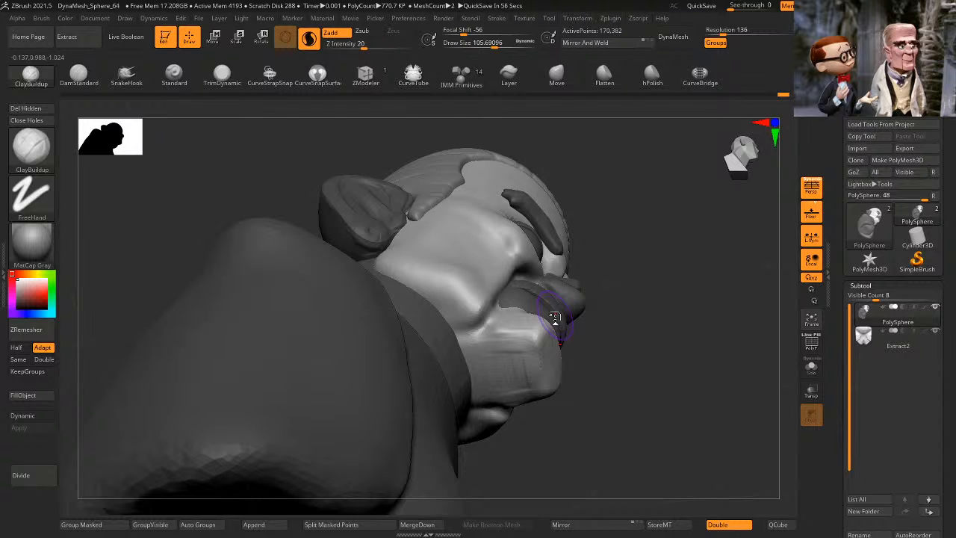
mouse_move(555, 317)
right_mouse_down()
mouse_move(559, 327)
mouse_move(547, 331)
right_mouse_up()
left_click_drag(544, 333, 497, 338)
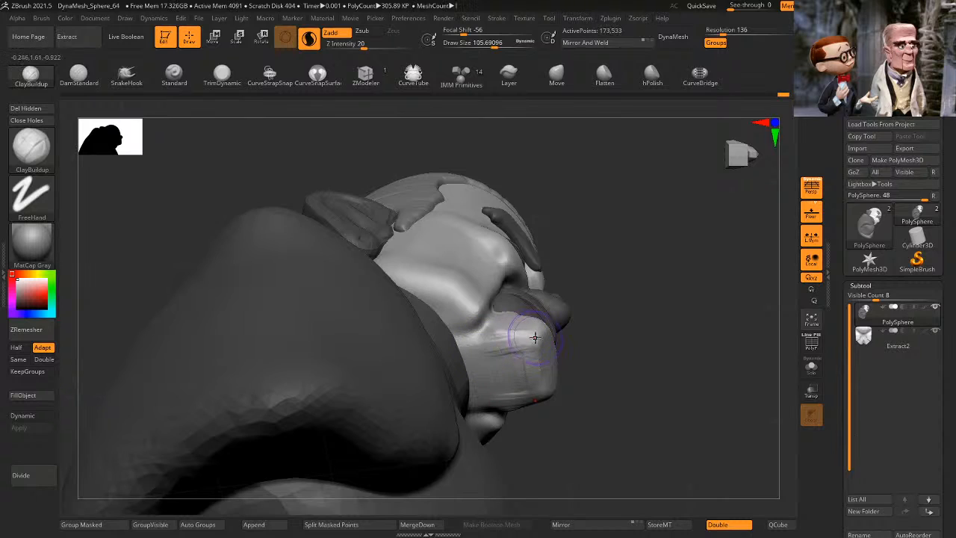
mouse_move(536, 364)
left_mouse_down()
mouse_move(487, 360)
mouse_move(495, 381)
mouse_move(528, 363)
left_mouse_up()
mouse_move(665, 286)
left_mouse_down()
mouse_move(667, 366)
mouse_move(649, 273)
mouse_move(628, 299)
left_mouse_up()
left_click_drag(546, 385, 541, 369)
mouse_move(523, 359)
left_mouse_down("shift")
mouse_move(504, 352)
mouse_move(496, 390)
left_mouse_up("shift")
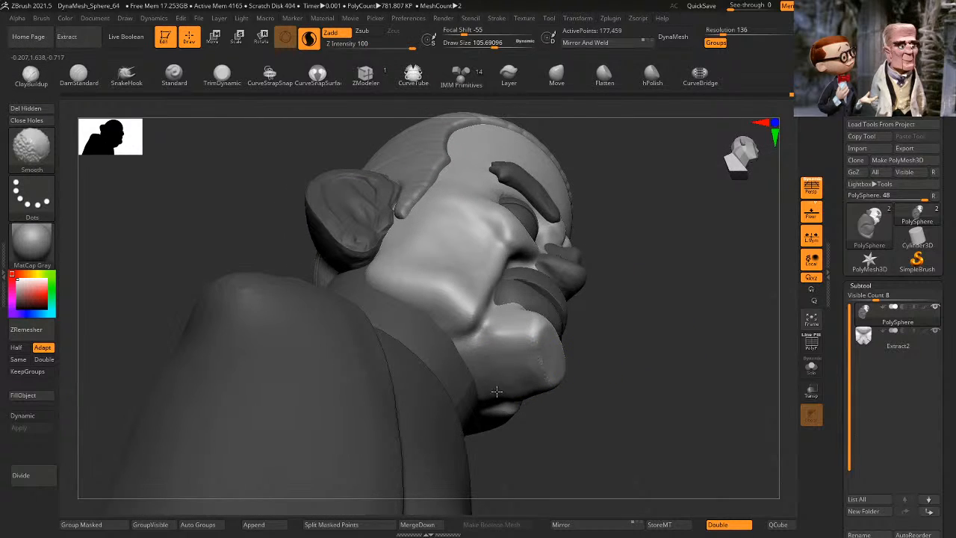
Step: Build up the side and front edge of the chin from below with ClayBuildup strokes
mouse_move(662, 292)
left_mouse_down()
mouse_move(660, 356)
mouse_move(668, 320)
mouse_move(656, 331)
mouse_move(679, 314)
mouse_move(717, 331)
mouse_move(724, 217)
mouse_move(714, 203)
left_mouse_up()
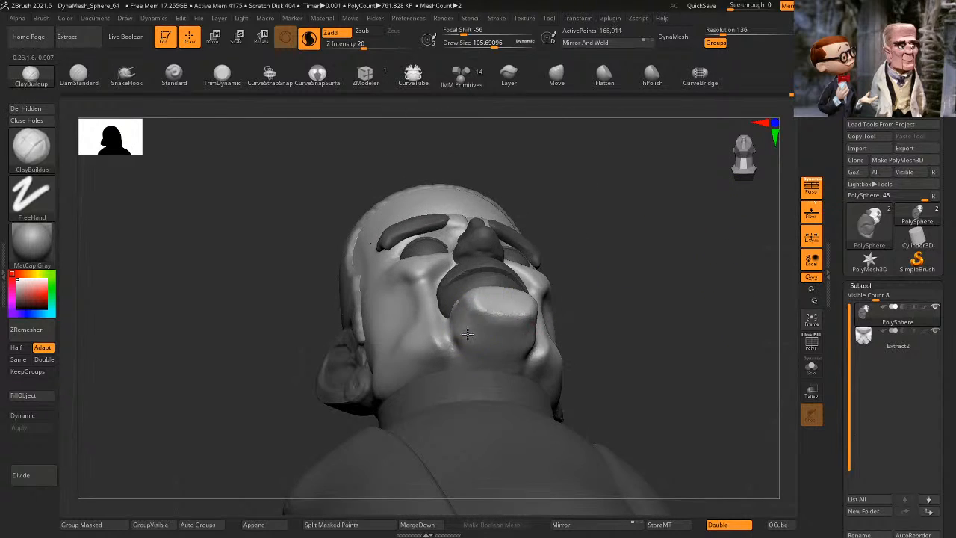
left_click_drag(467, 334, 478, 340)
left_click_drag(620, 286, 576, 289, "ctrl")
left_click_drag(470, 326, 467, 333)
left_click_drag(558, 277, 586, 267, "ctrl")
mouse_move(471, 340)
left_mouse_down()
mouse_move(482, 316)
mouse_move(511, 320)
left_mouse_up()
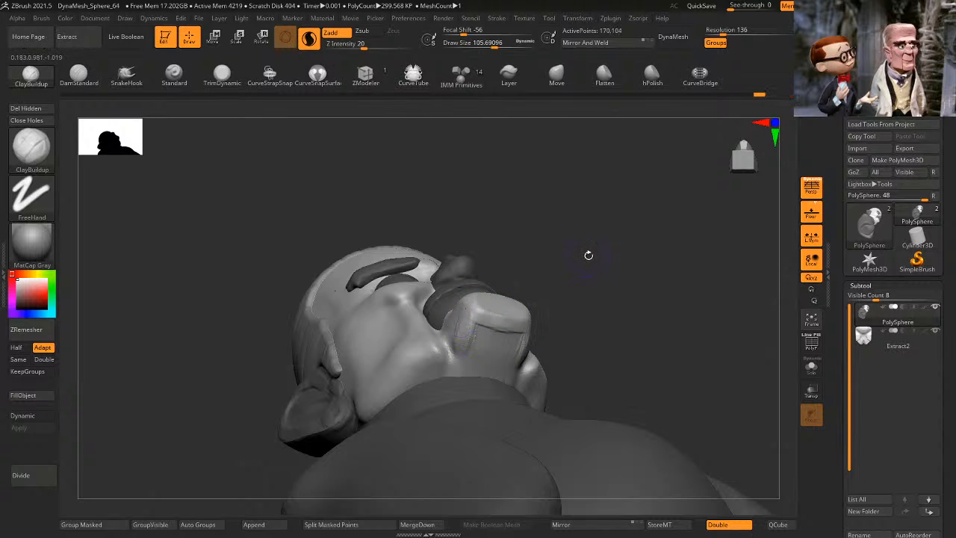
Step: Fill the chin's side plane with further ClayBuildup strokes and smooth it into the underside
left_click_drag(589, 257, 586, 280)
mouse_move(469, 319)
left_mouse_down()
mouse_move(464, 313)
mouse_move(464, 338)
left_mouse_up()
left_click_drag(589, 292, 575, 268)
mouse_move(461, 324)
left_mouse_down()
mouse_move(523, 333)
mouse_move(475, 337)
mouse_move(516, 344)
mouse_move(474, 343)
left_mouse_up()
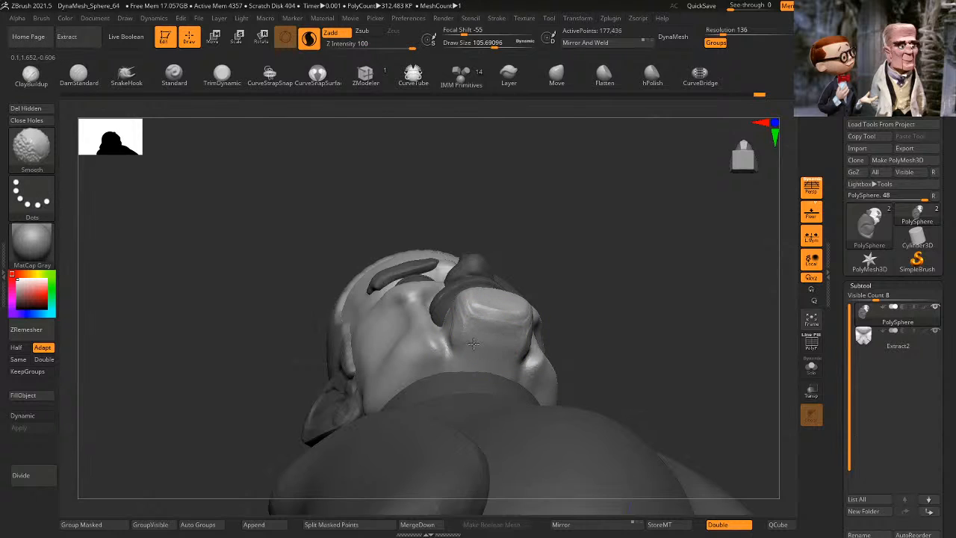
Step: Clear the mask from the bust and inspect the reshaped face from front and three-quarter views
mouse_move(596, 288)
left_mouse_down()
mouse_move(604, 320)
mouse_move(690, 269)
mouse_move(709, 367)
mouse_move(711, 347)
left_mouse_up()
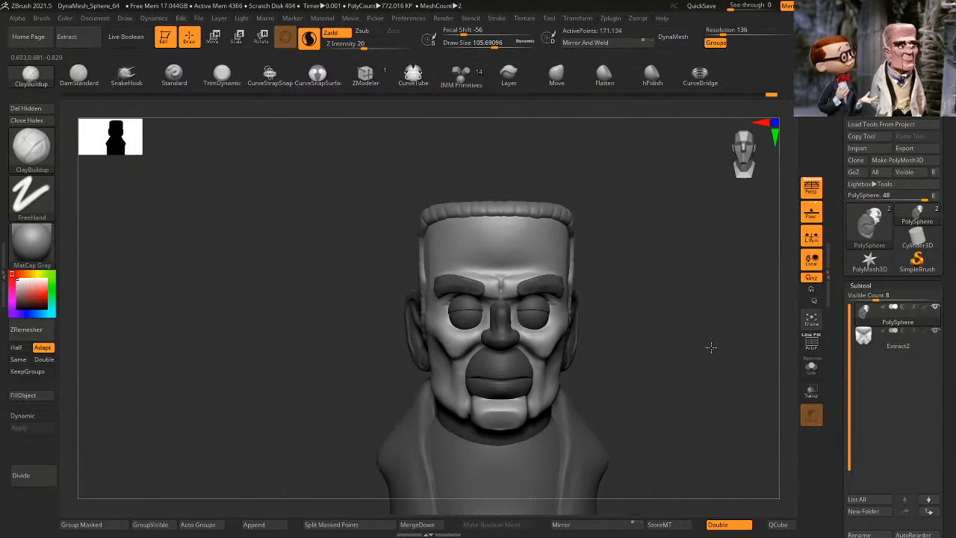
left_click_drag(690, 316, 674, 399)
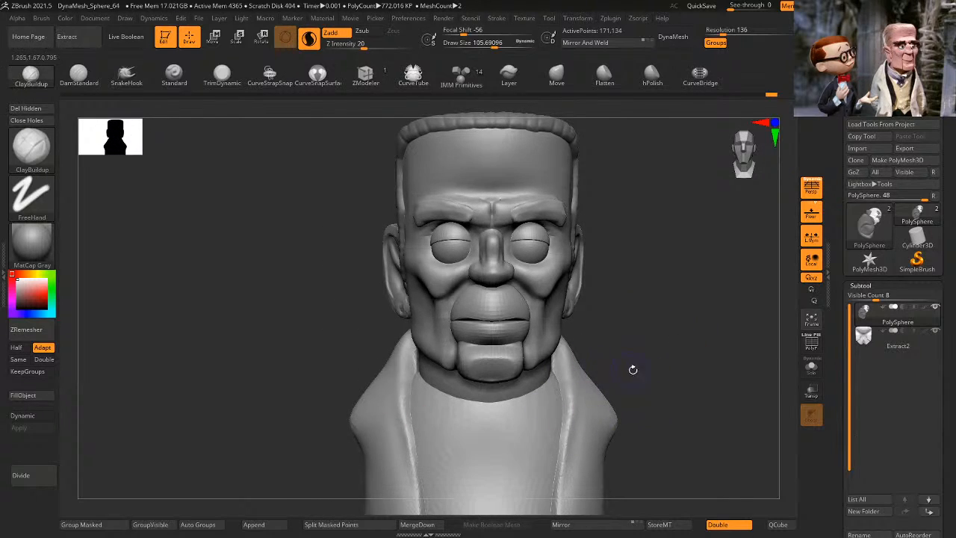
mouse_move(633, 369)
left_mouse_down("alt")
mouse_move(618, 405)
mouse_move(617, 239)
mouse_move(664, 341)
mouse_move(654, 348)
left_mouse_up("alt")
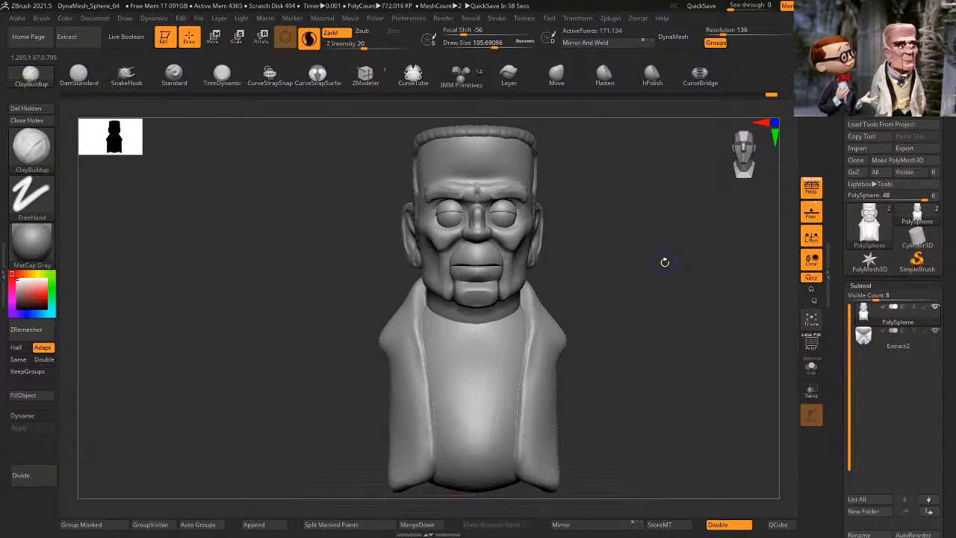
left_click_drag(664, 267, 721, 303)
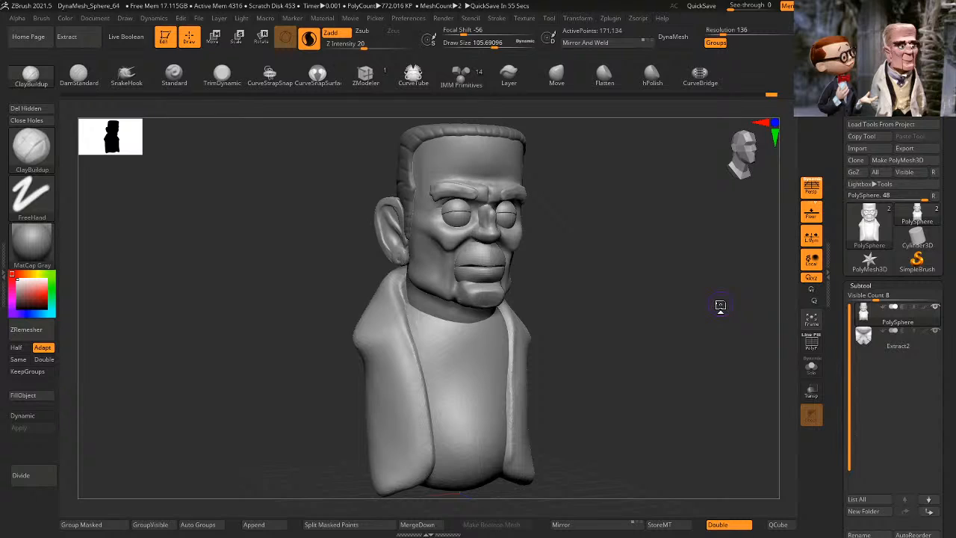
left_click_drag(720, 305, 665, 322)
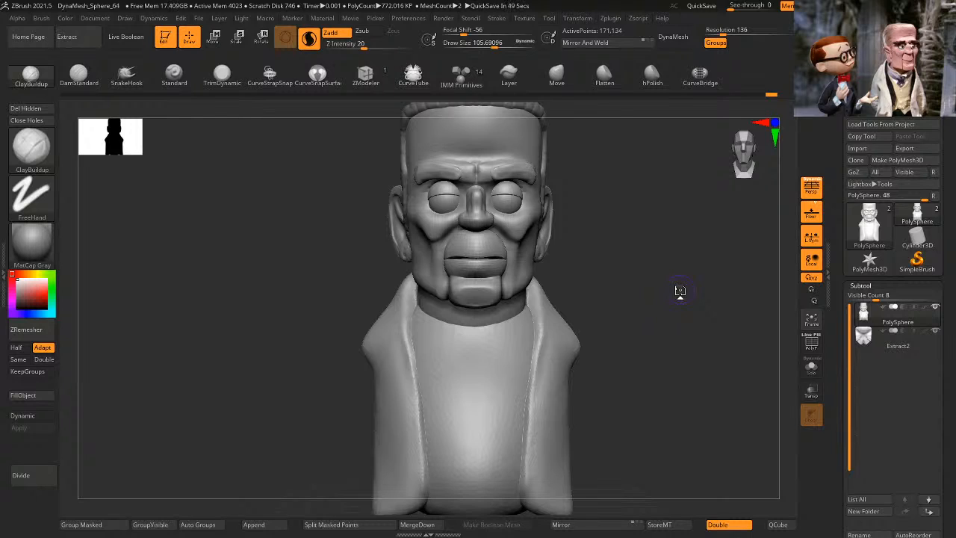
left_click_drag(680, 290, 689, 301)
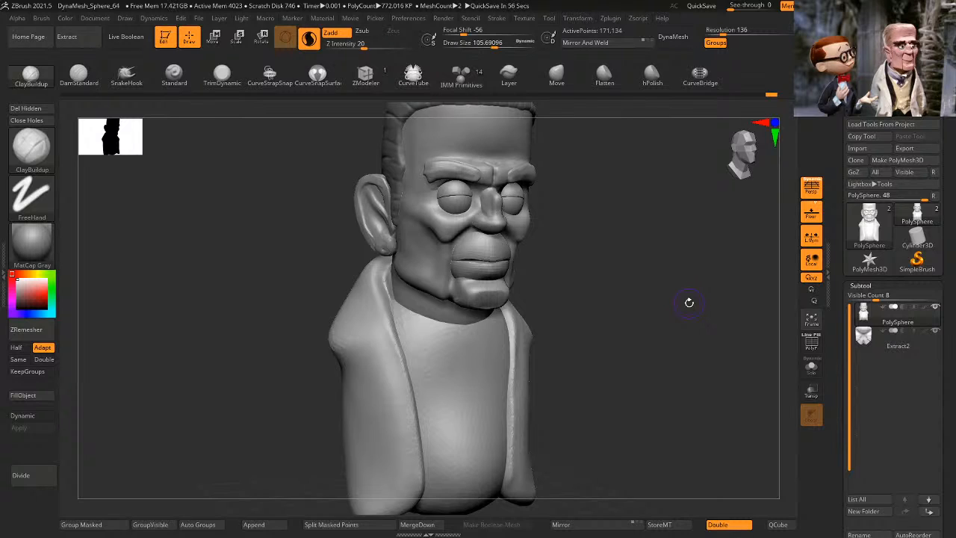
Step: Examine the whole bust's proportions and reshaped chin from side and three-quarter views
left_click_drag(664, 322, 672, 350)
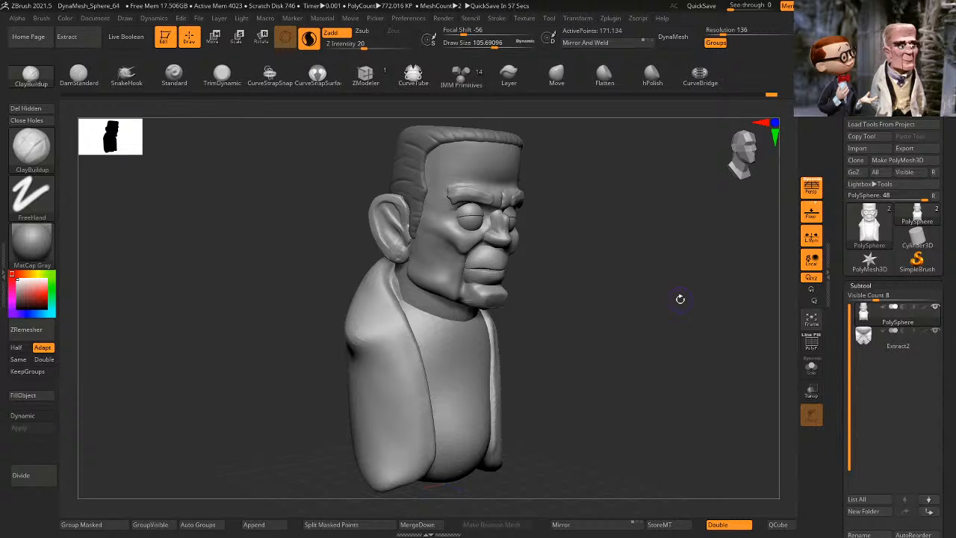
left_click_drag(659, 379, 651, 356)
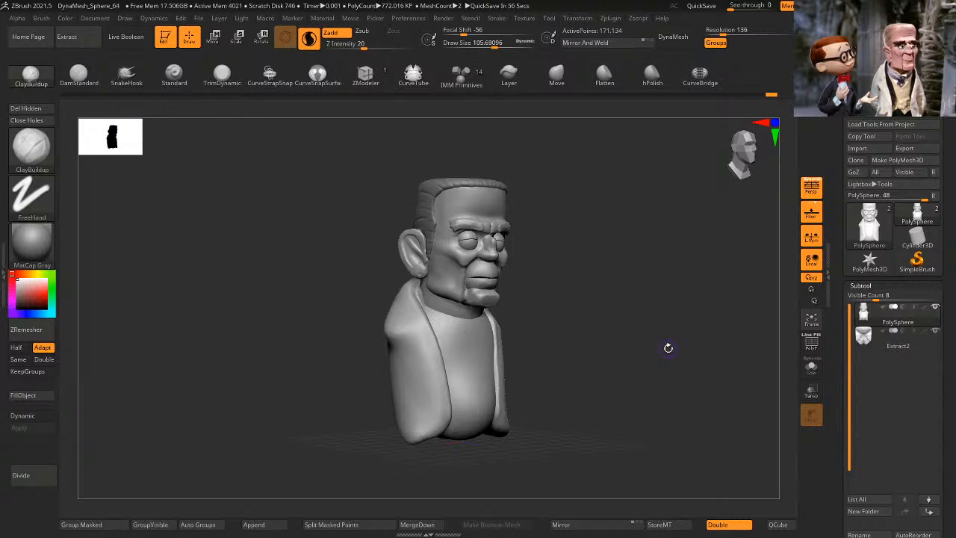
left_click_drag(668, 346, 483, 350, "shift")
key("ctrl")
left_click_drag(598, 298, 636, 310)
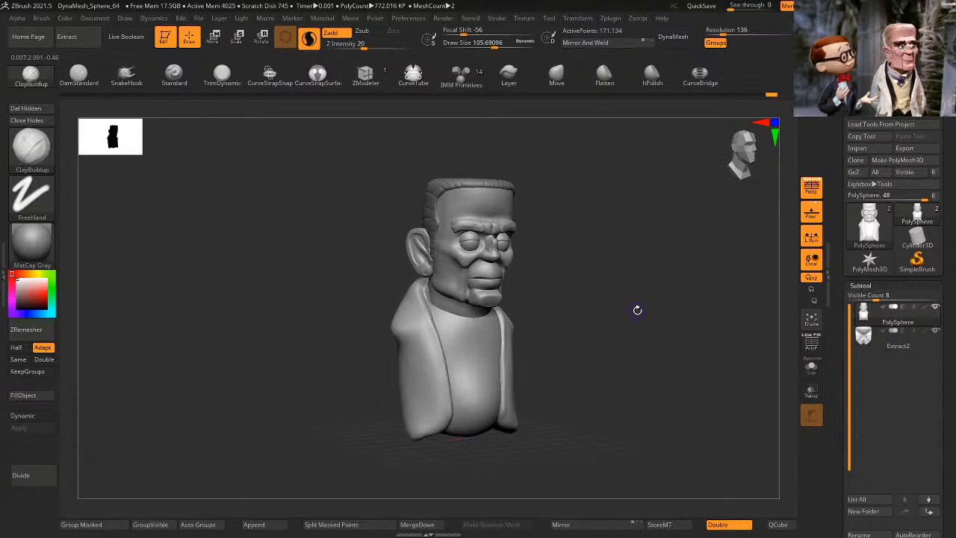
left_click(489, 371, "ctrl+shift")
left_click(497, 372, "ctrl+shift")
left_click(682, 323, "ctrl+shift")
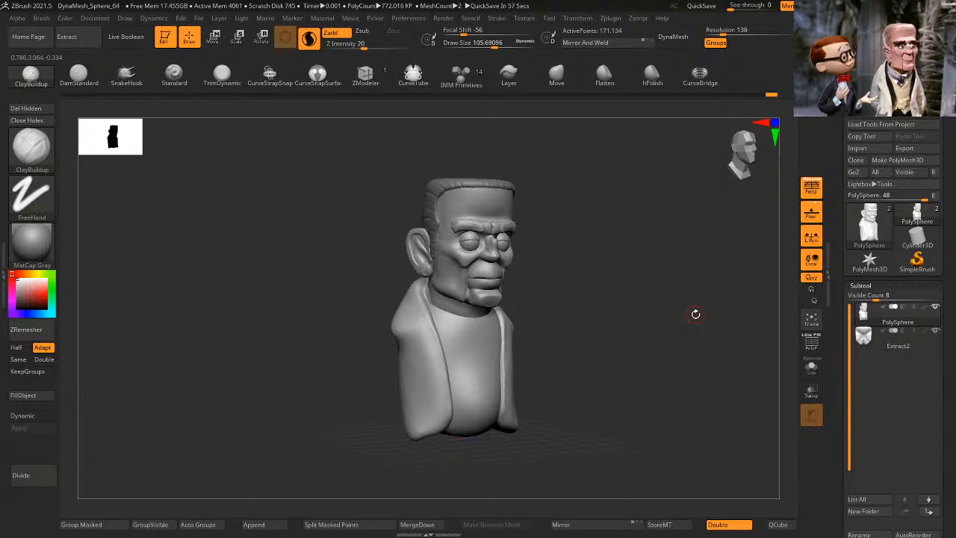
left_click_drag(695, 316, 653, 321)
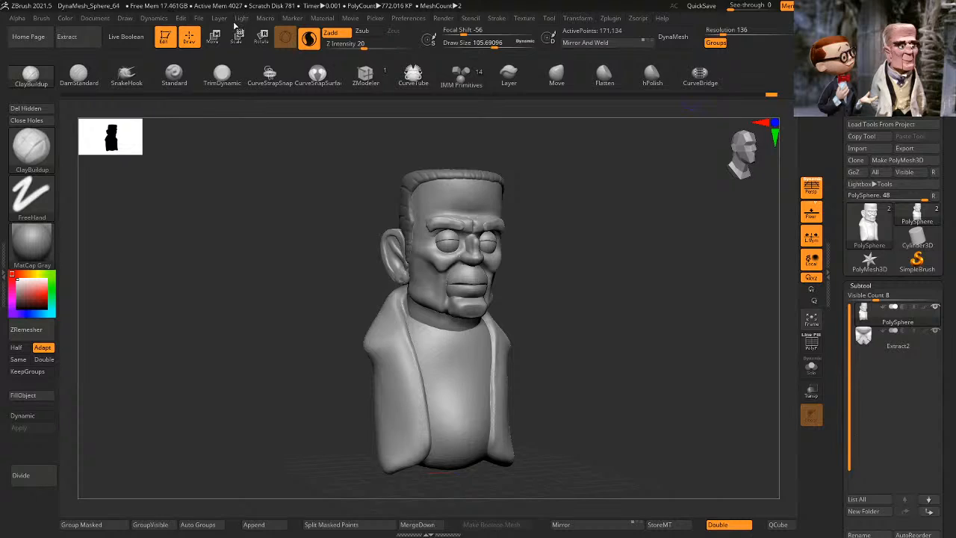
Step: Save the bust project as baron and open the megamouth 3 no history project
left_click(200, 19)
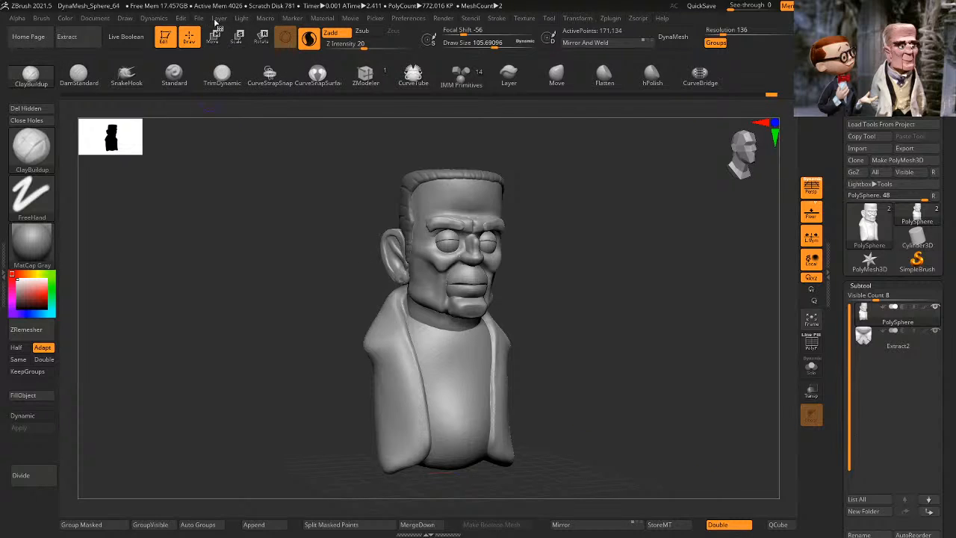
left_click(207, 21)
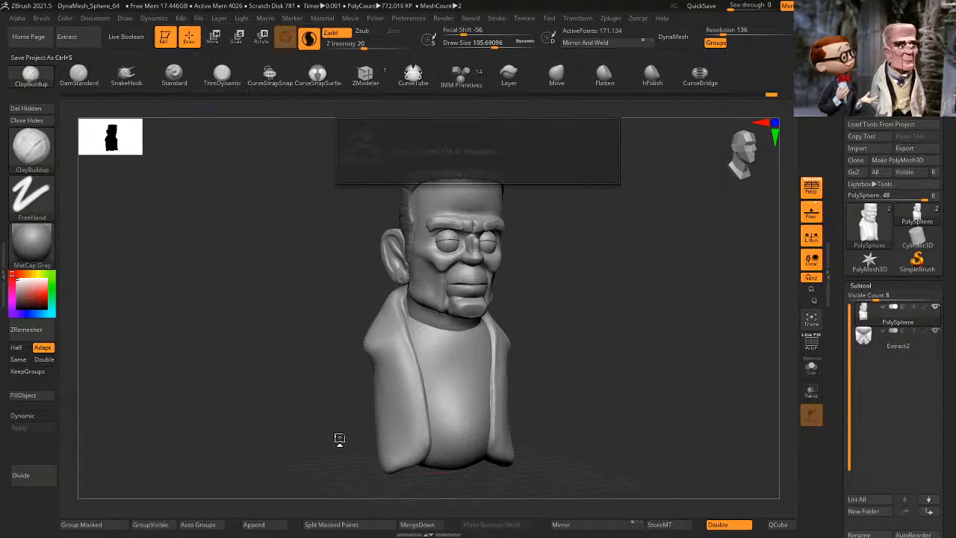
left_click(199, 18)
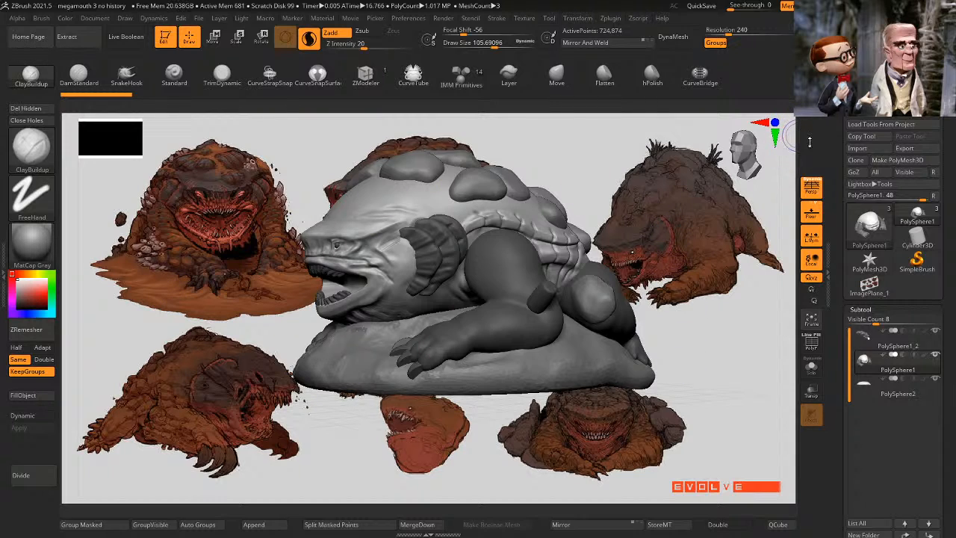
Step: Examine the creature sculpt from the front and three-quarter sides against its concept images, and look through its subtool and geometry settings
mouse_move(734, 233)
left_mouse_down()
mouse_move(729, 199)
mouse_move(714, 285)
mouse_move(636, 270)
mouse_move(676, 261)
mouse_move(619, 213)
mouse_move(615, 296)
mouse_move(699, 319)
mouse_move(651, 307)
mouse_move(719, 286)
mouse_move(559, 277)
left_mouse_up()
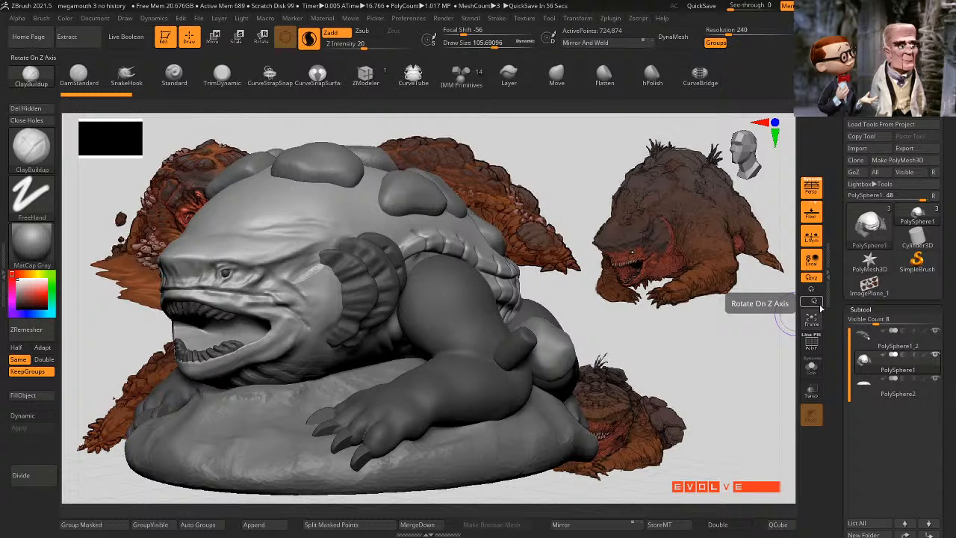
mouse_move(771, 179)
left_mouse_down("shift")
mouse_move(751, 188)
mouse_move(748, 213)
mouse_move(760, 160)
left_mouse_up("shift")
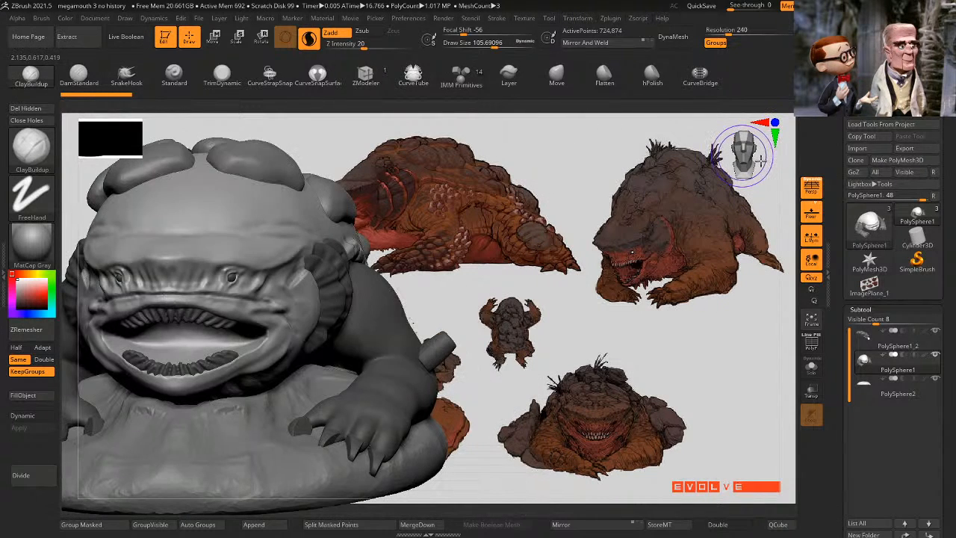
left_click_drag(546, 132, 534, 49, "alt")
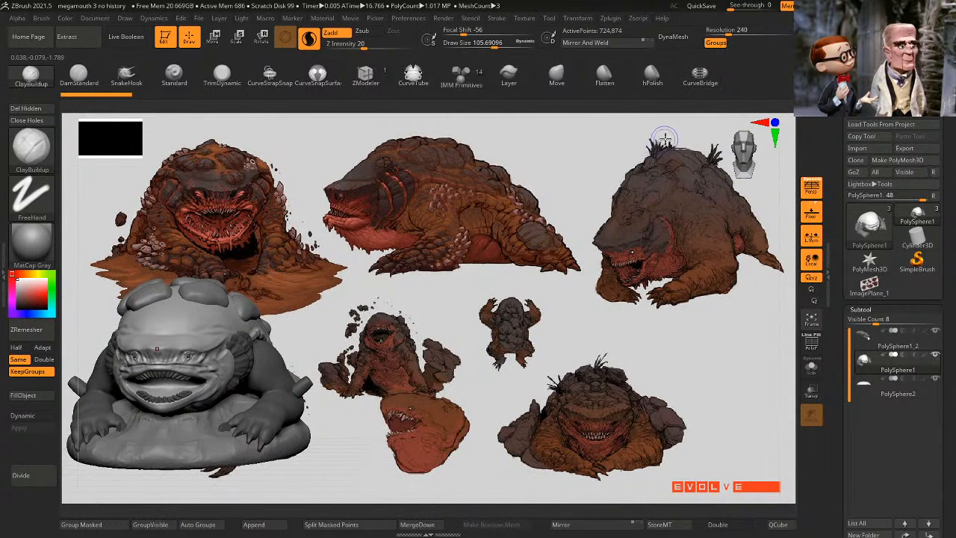
left_click_drag(548, 99, 676, 91, "alt")
left_click_drag(543, 100, 604, 87, "alt")
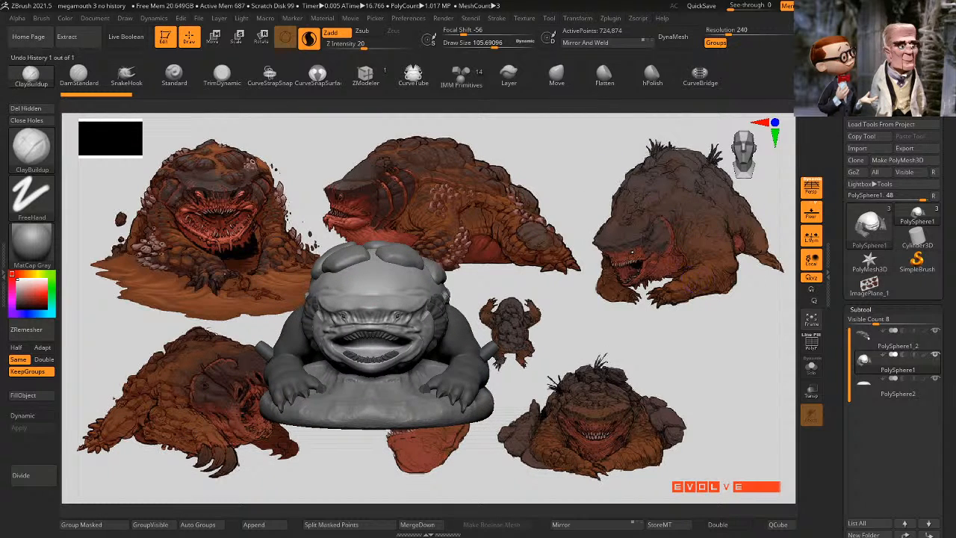
left_click_drag(781, 124, 771, 110)
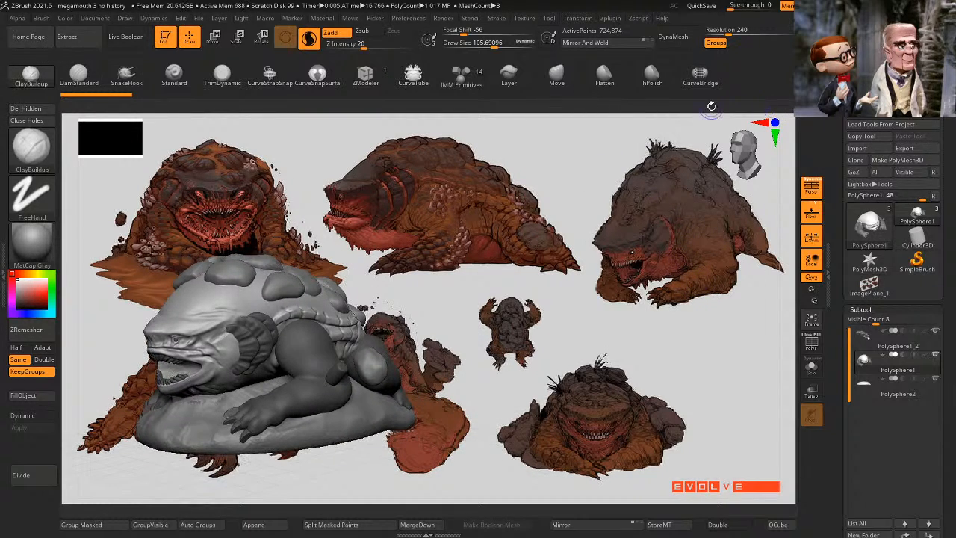
left_click_drag(688, 112, 777, 96, "alt")
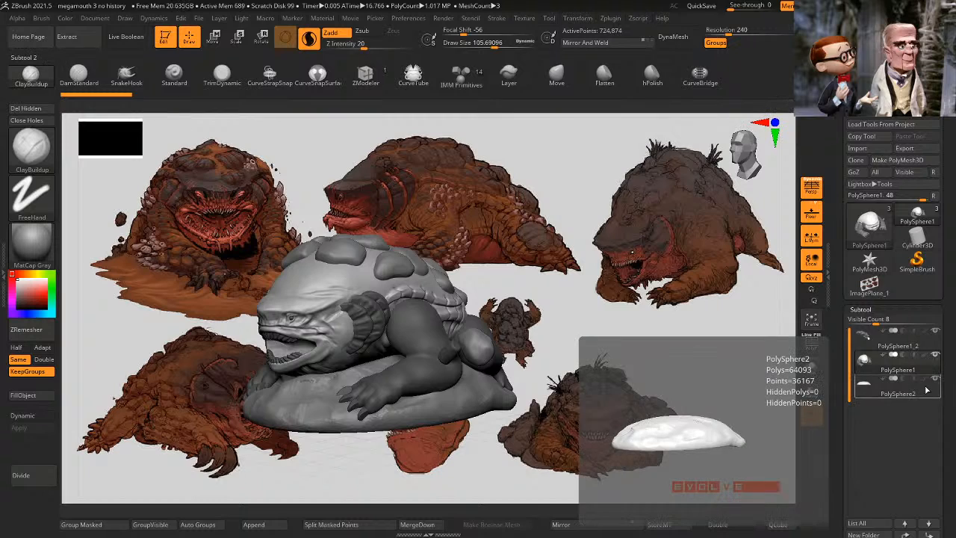
left_click_drag(951, 383, 953, 314)
left_click_drag(951, 371, 950, 219)
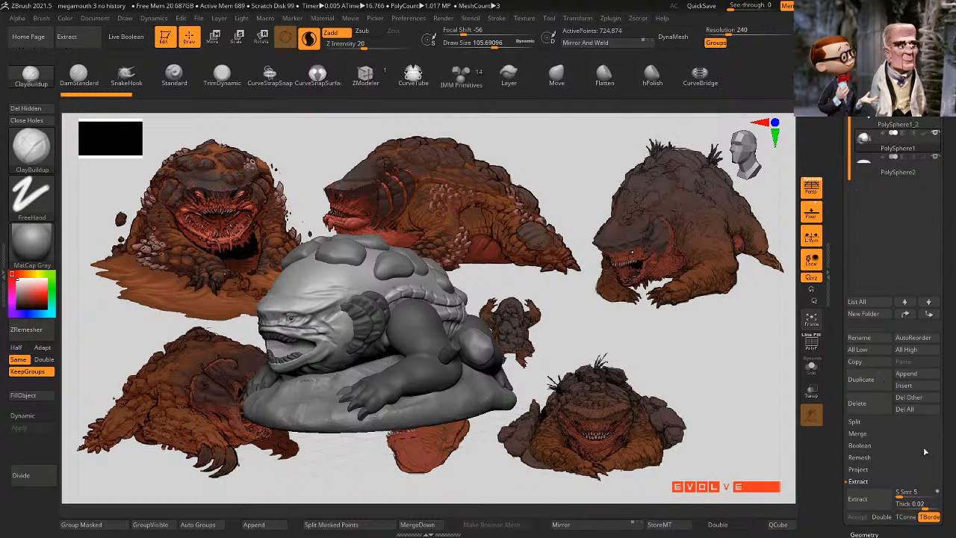
scroll(885, 373, "down", 5)
scroll(883, 333, "down", 8)
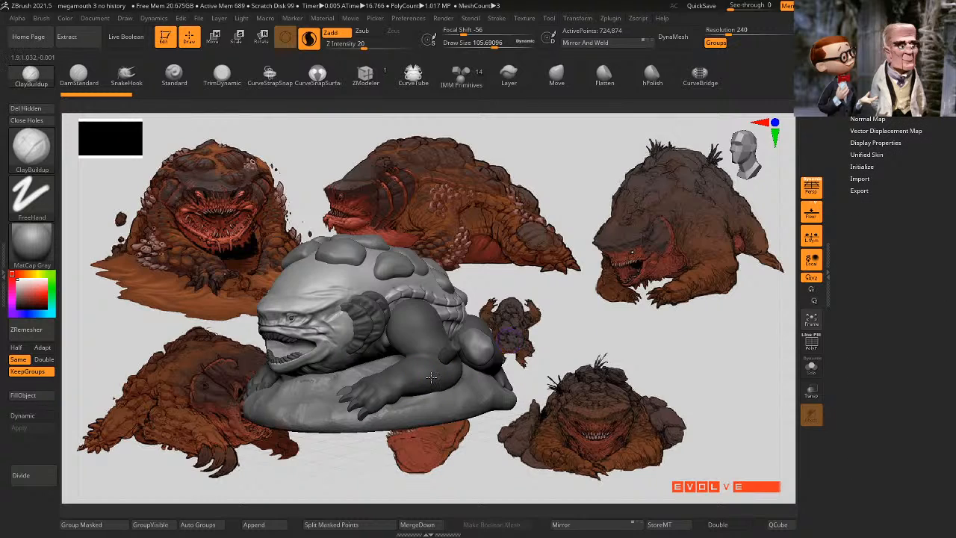
Step: Mask the creature's body except its front limbs by isolating the limbs' polygroup, masking it and inverting the mask
left_click(619, 348, "ctrl")
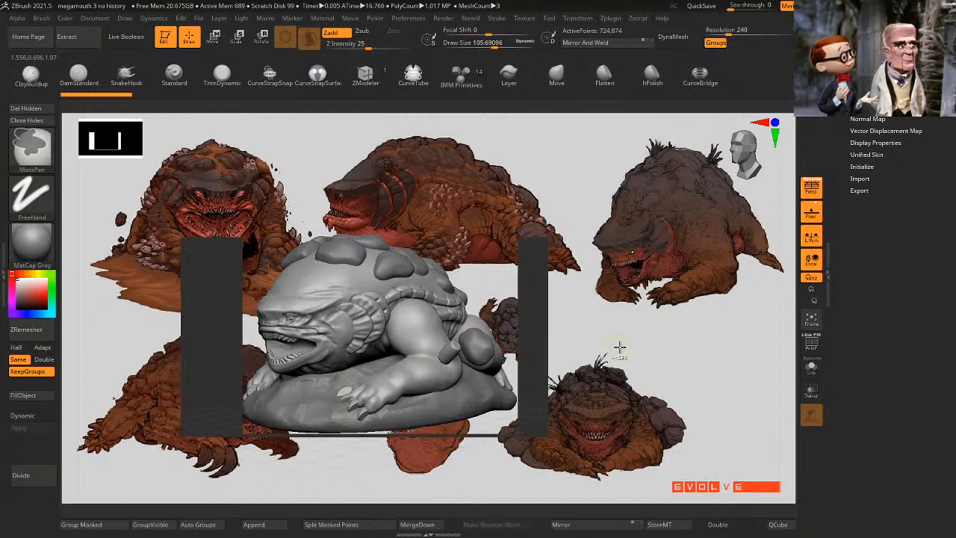
left_click(429, 359, "ctrl+shift")
left_click(565, 313, "ctrl")
left_click(568, 311, "ctrl+shift")
left_click_drag(582, 303, 691, 295, "alt")
left_click(786, 222, "ctrl")
left_click_drag(754, 184, 780, 214)
Step: Try a ClayBuildup stroke on the creature's unmasked forearm
left_click_drag(926, 136, 938, 255)
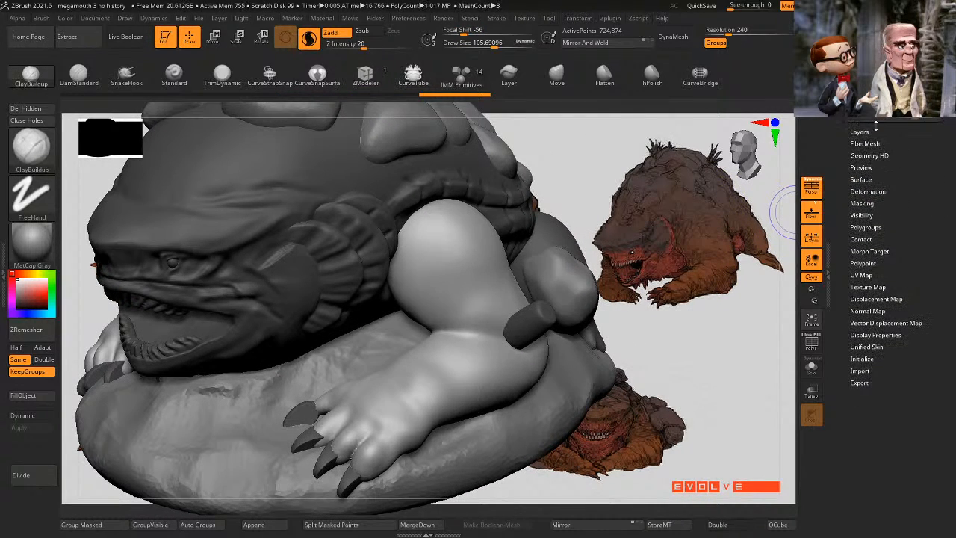
left_click(876, 116)
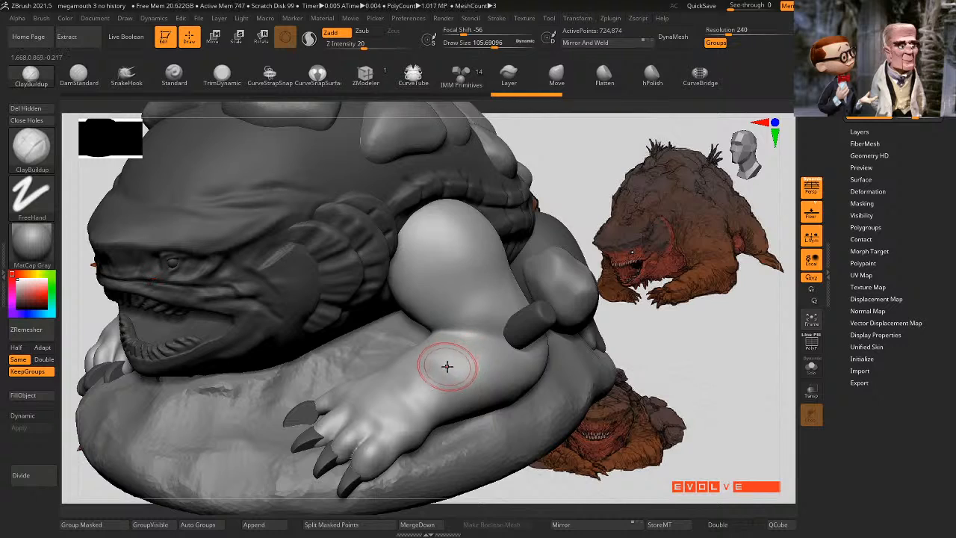
left_click_drag(473, 348, 472, 375)
key("ctrl+z")
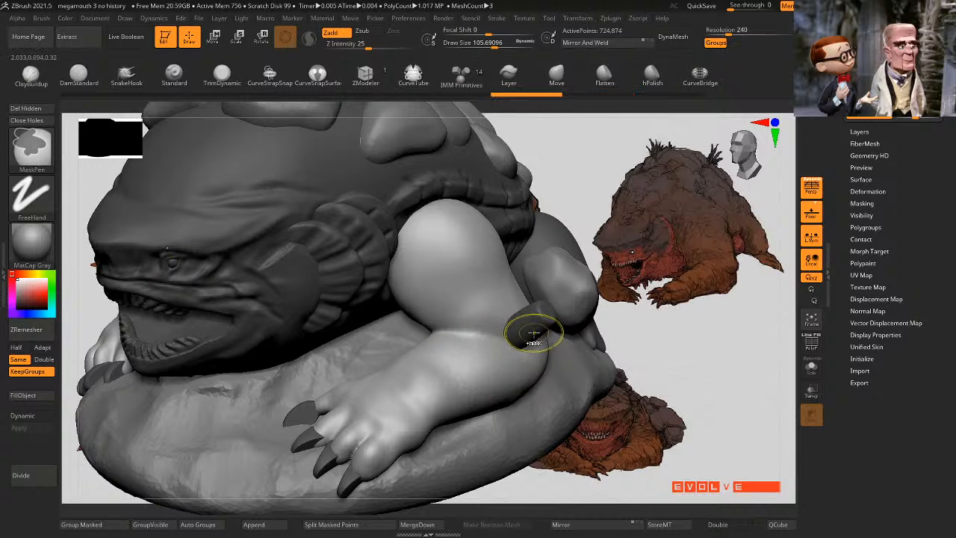
Step: Try a ClothHook brush stroke on the creature's forearm near the elbow
left_click(31, 145)
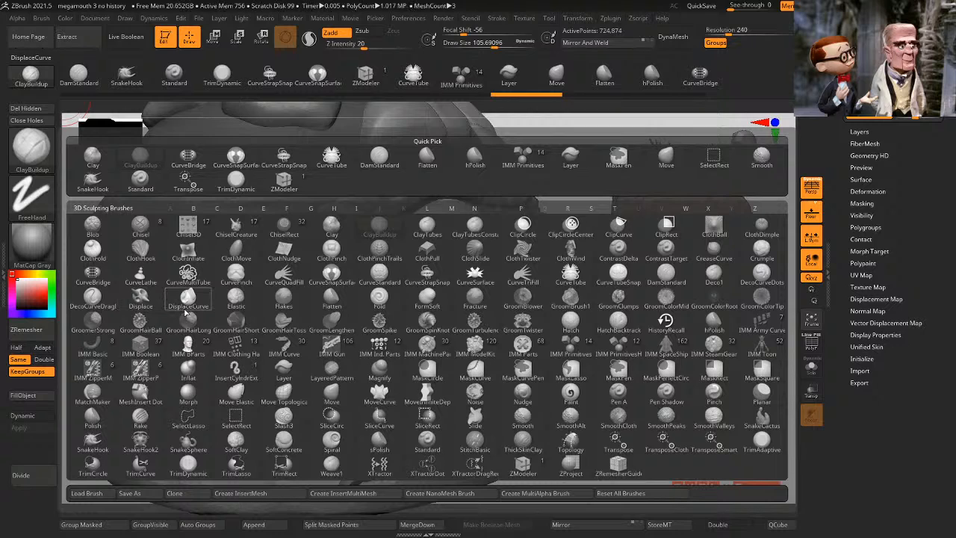
left_click(141, 252)
mouse_move(451, 359)
left_mouse_down()
mouse_move(457, 369)
mouse_move(487, 362)
mouse_move(479, 350)
left_mouse_up()
key("ctrl+z")
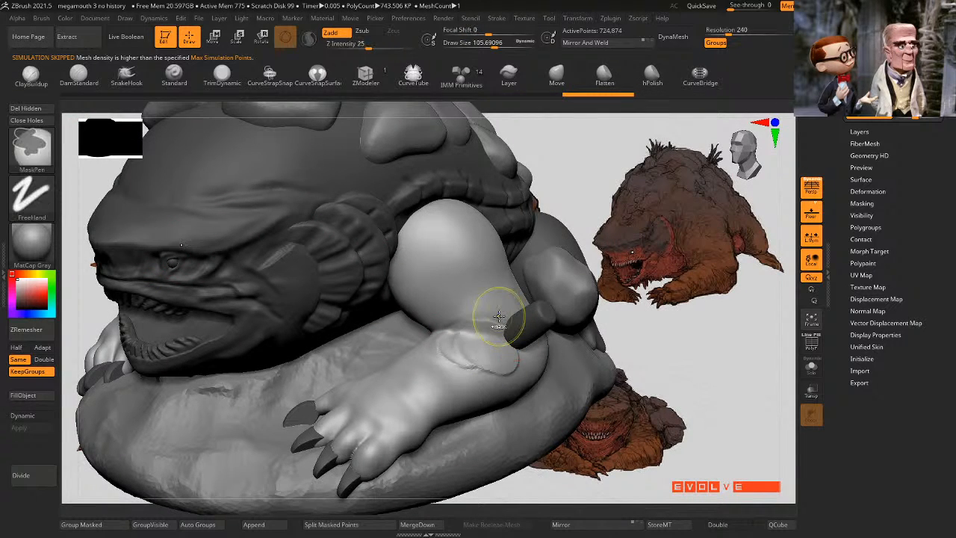
key("ctrl+z")
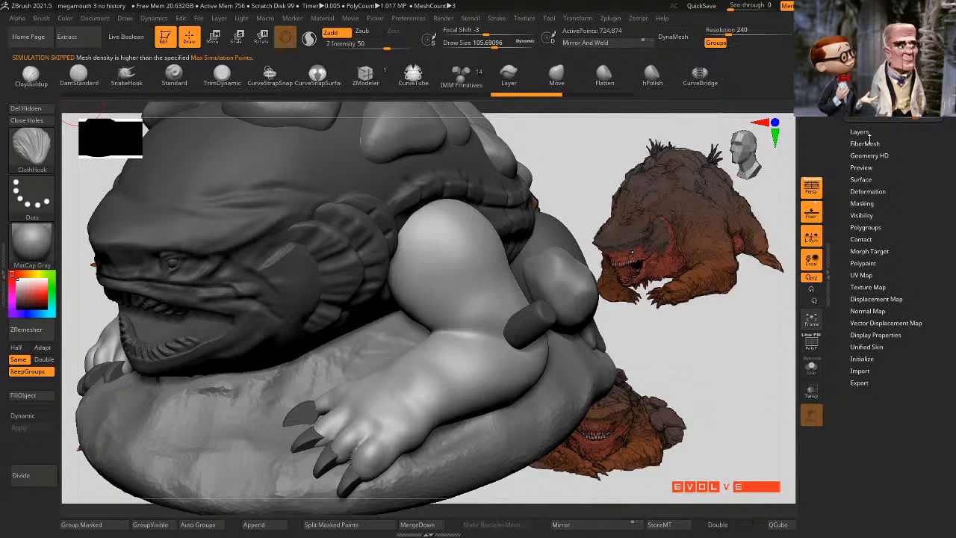
Step: Examine the whole creature from both sides and the front, comparing its pose with the concept images
key("f")
key("f")
left_click_drag(790, 235, 786, 256, "shift")
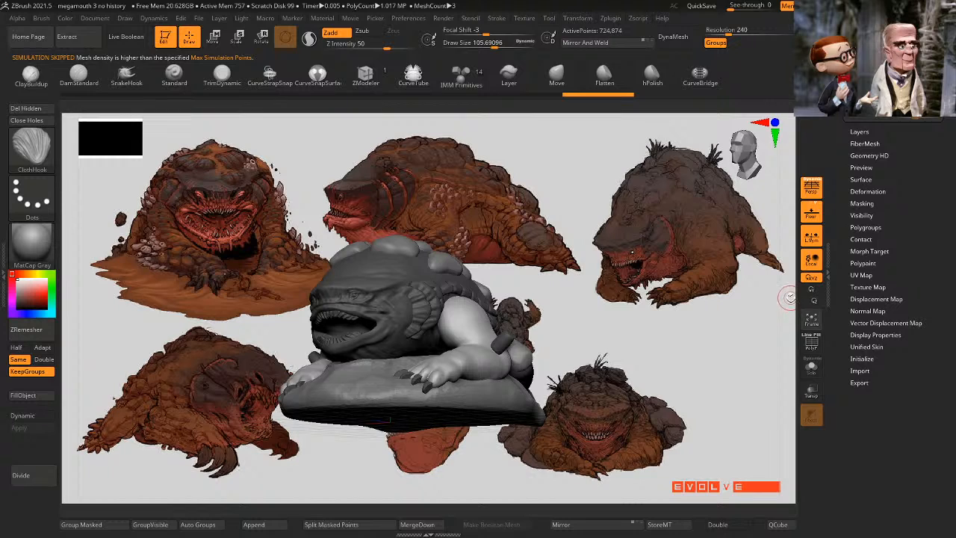
mouse_move(792, 306)
left_mouse_down("shift")
mouse_move(788, 323)
mouse_move(789, 291)
mouse_move(791, 303)
left_mouse_up("shift")
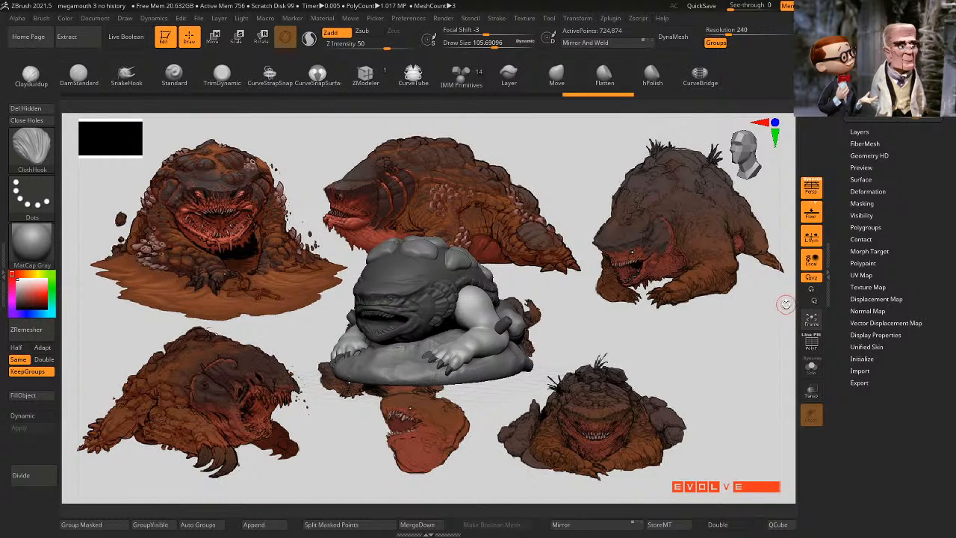
left_click_drag(789, 305, 638, 349)
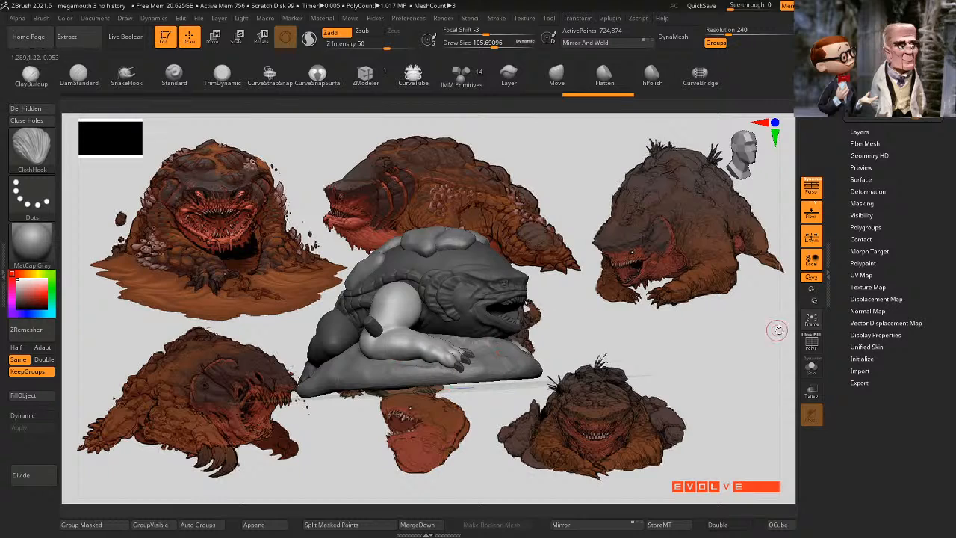
mouse_move(790, 314)
left_mouse_down("shift")
mouse_move(786, 329)
mouse_move(789, 318)
left_mouse_up("shift")
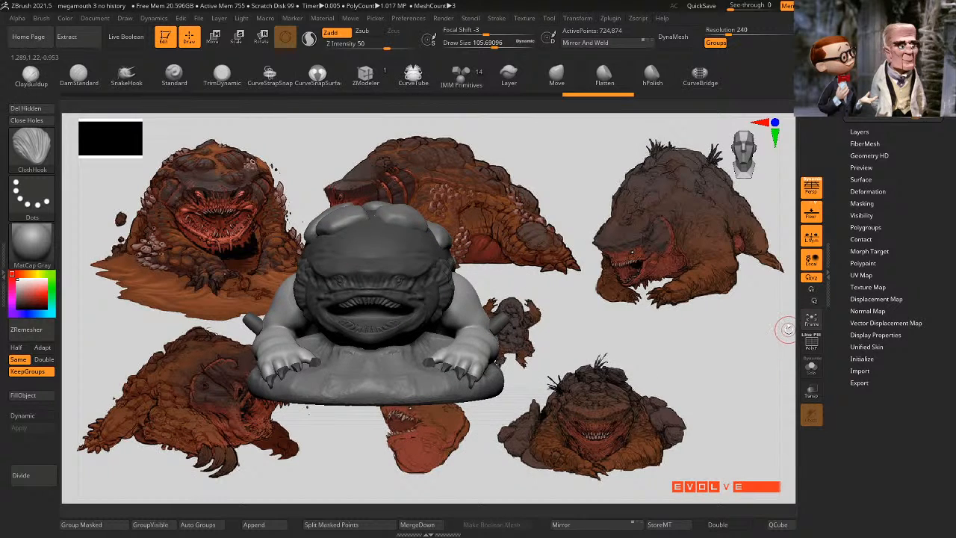
left_click_drag(786, 342, 793, 313, "alt")
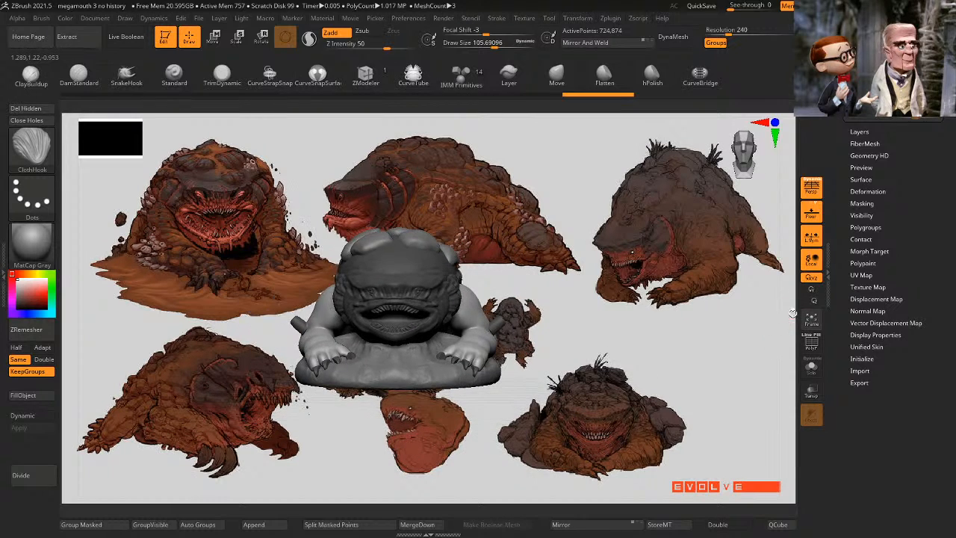
Step: Reopen the baron project and examine the bust's face from the front
key("comma")
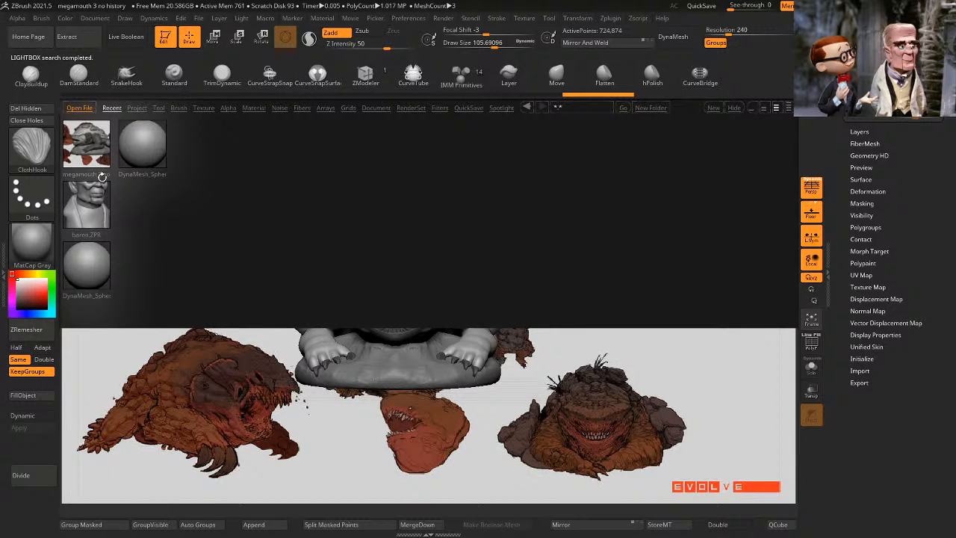
left_click(96, 210)
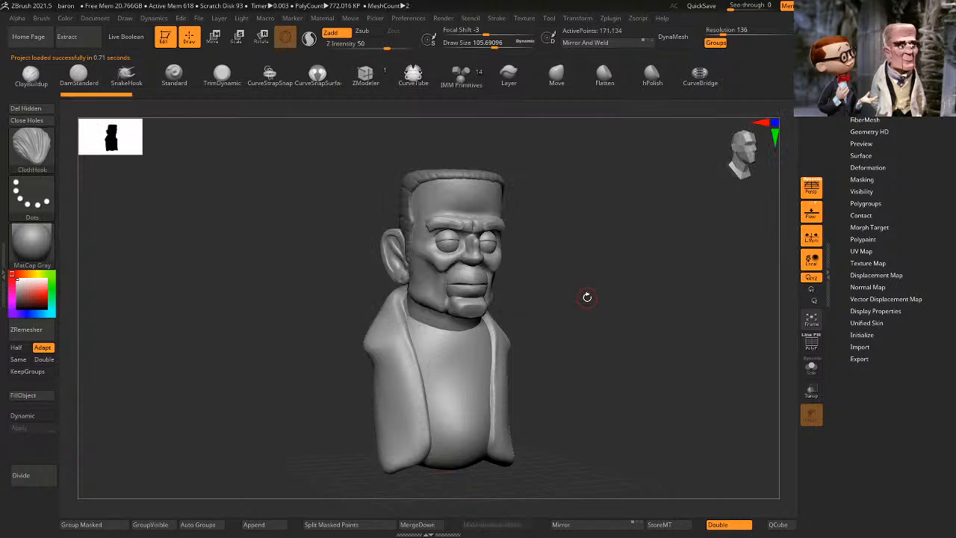
mouse_move(652, 318)
left_mouse_down("alt")
mouse_move(660, 331)
mouse_move(675, 293)
mouse_move(683, 324)
mouse_move(672, 311)
mouse_move(686, 290)
mouse_move(679, 301)
mouse_move(665, 292)
mouse_move(687, 280)
mouse_move(702, 285)
left_mouse_up("alt")
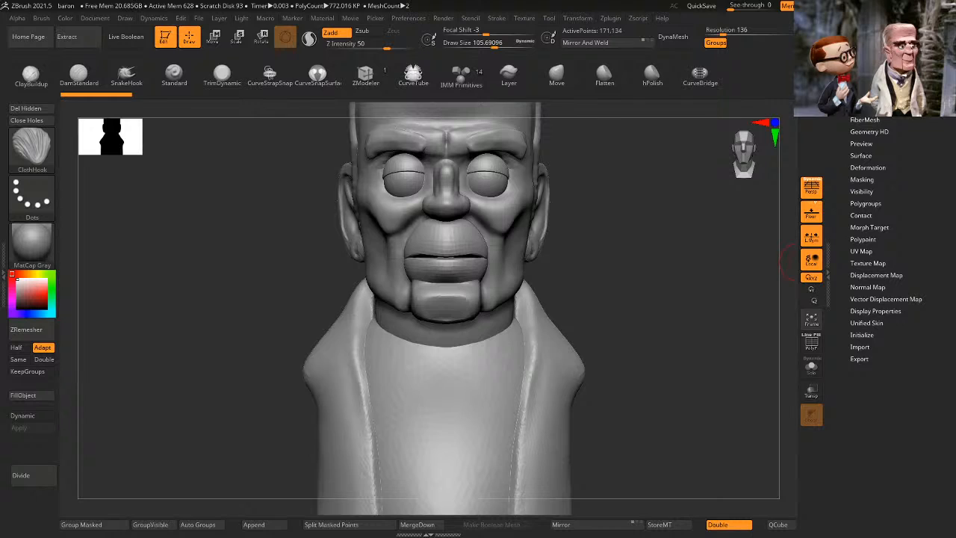
Step: Reopen the megamouth 3 no history project and isolate the creature's body subtool in Solo mode
key("comma")
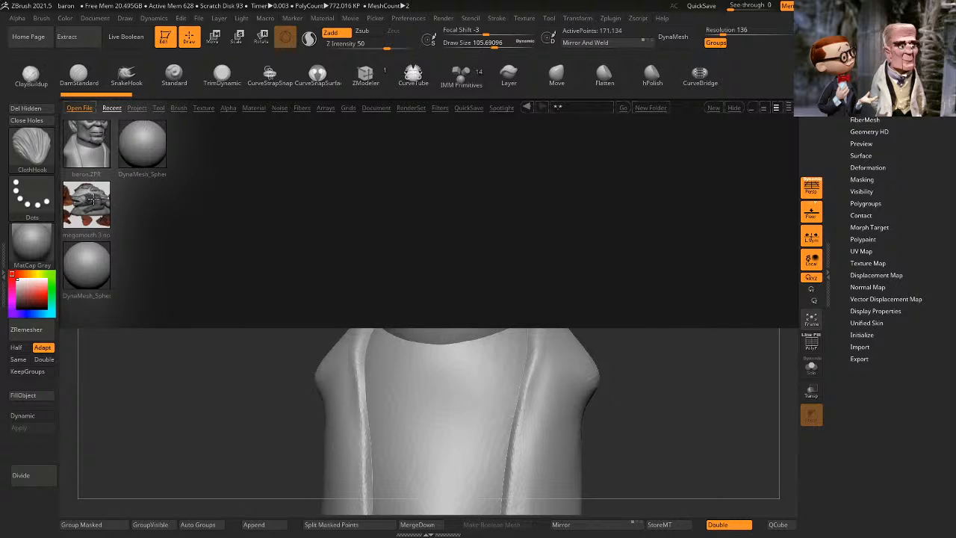
double_click(108, 207)
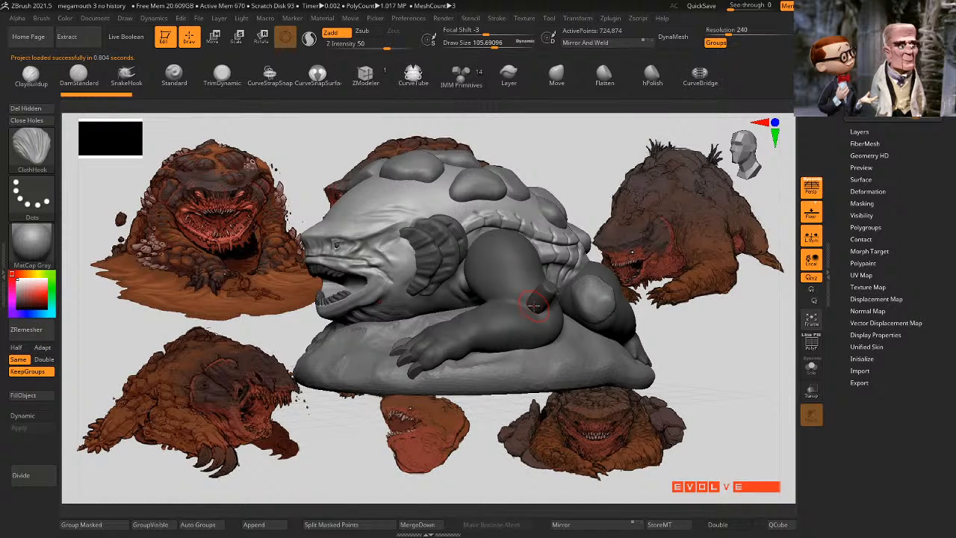
mouse_move(791, 354)
left_mouse_down()
mouse_move(769, 362)
mouse_move(787, 363)
mouse_move(782, 335)
mouse_move(740, 293)
left_mouse_up()
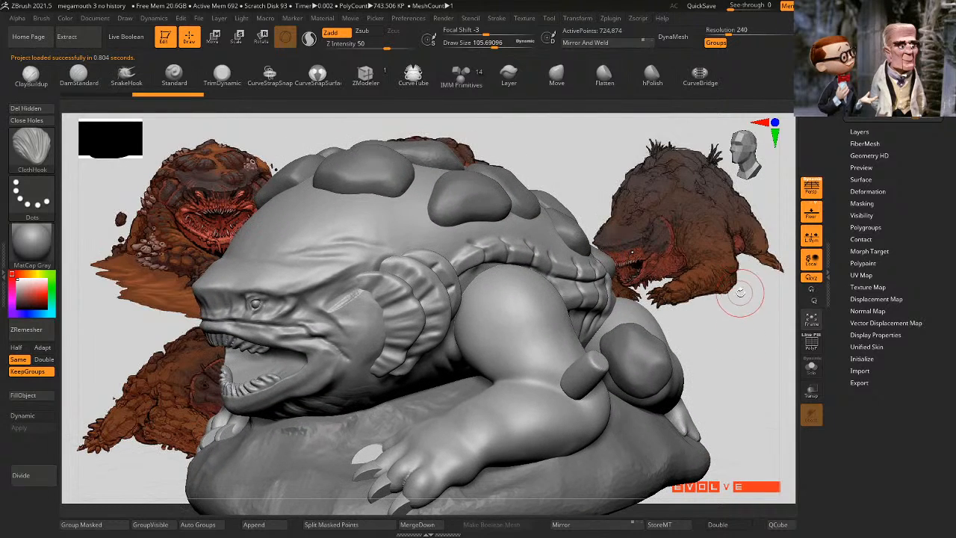
left_click(812, 366)
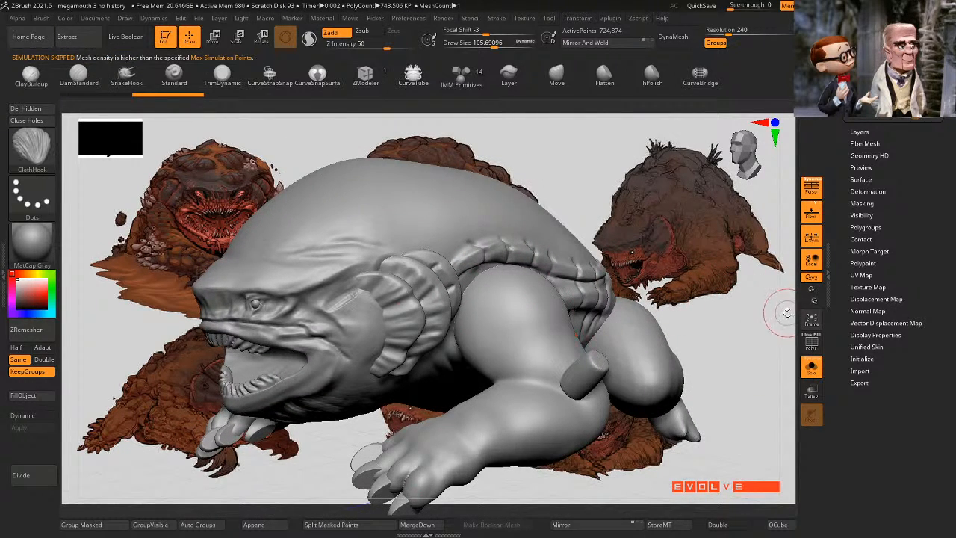
Step: Hide the creature's body and arm polygroups to inspect the separate parts, and unhide everything
left_click_drag(788, 312, 794, 323)
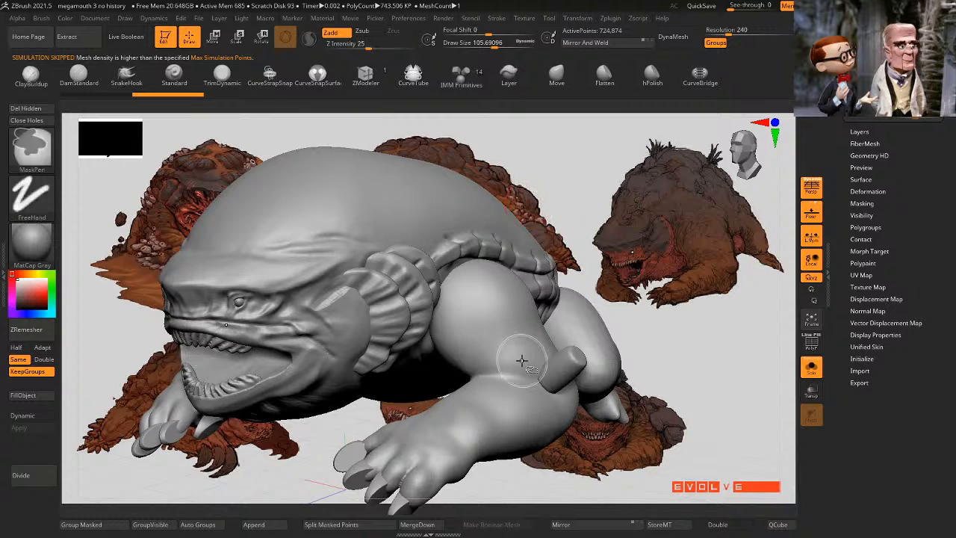
left_click(502, 333, "ctrl+shift")
left_click(499, 332, "ctrl+shift")
left_click(471, 259, "ctrl+shift")
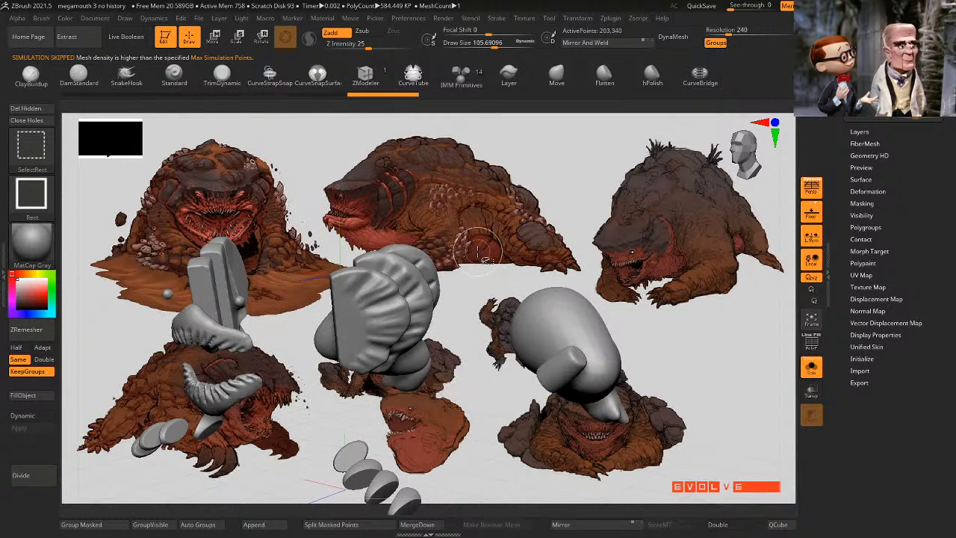
left_click(784, 314, "ctrl+shift")
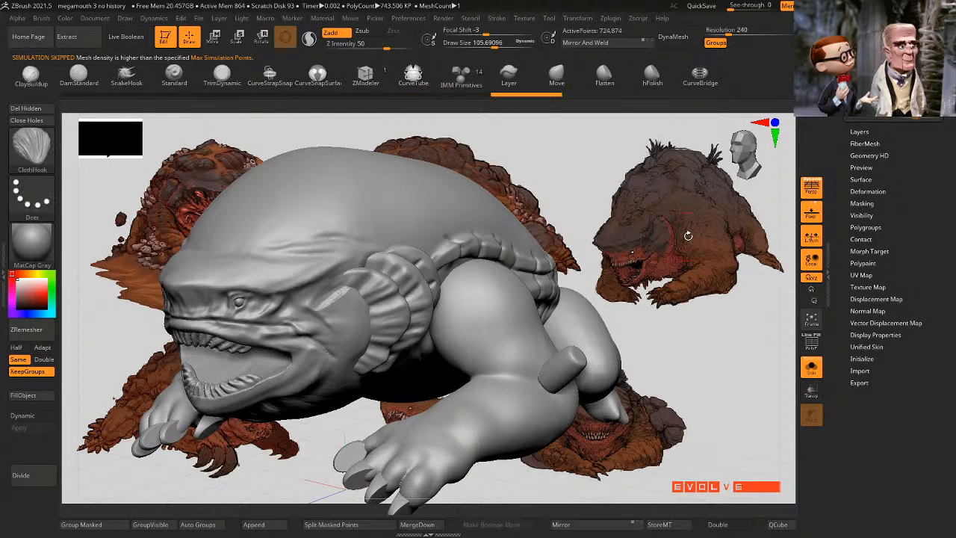
Step: Try remeshing the creature with DynaMesh at resolution 240 with Groups enabled, and undo the remesh
left_click(679, 37)
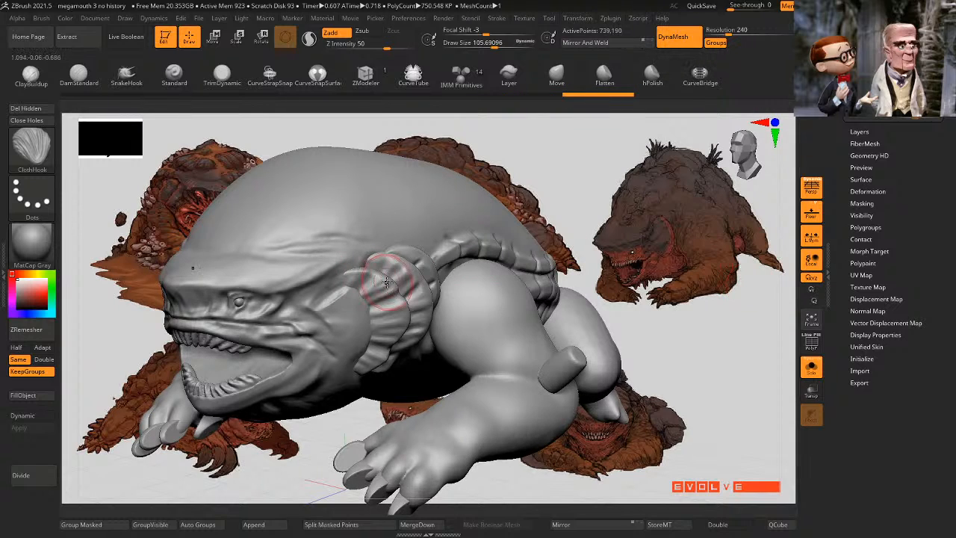
left_click(437, 295, "ctrl+shift")
left_click(438, 296, "ctrl+shift")
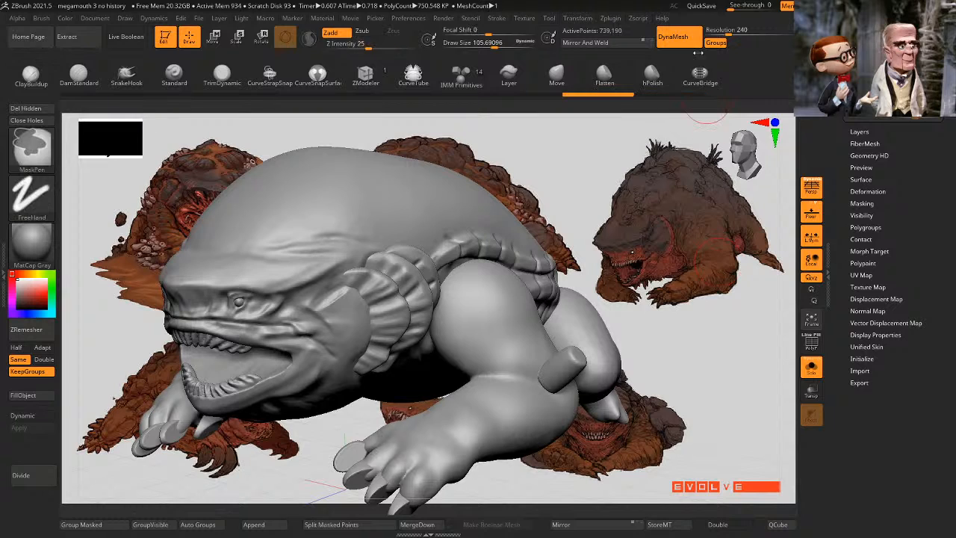
key("ctrl+z")
Step: Disable Groups, try a DynaMesh remesh at resolution 240, and undo it after checking the gill frills up close
left_click(715, 43)
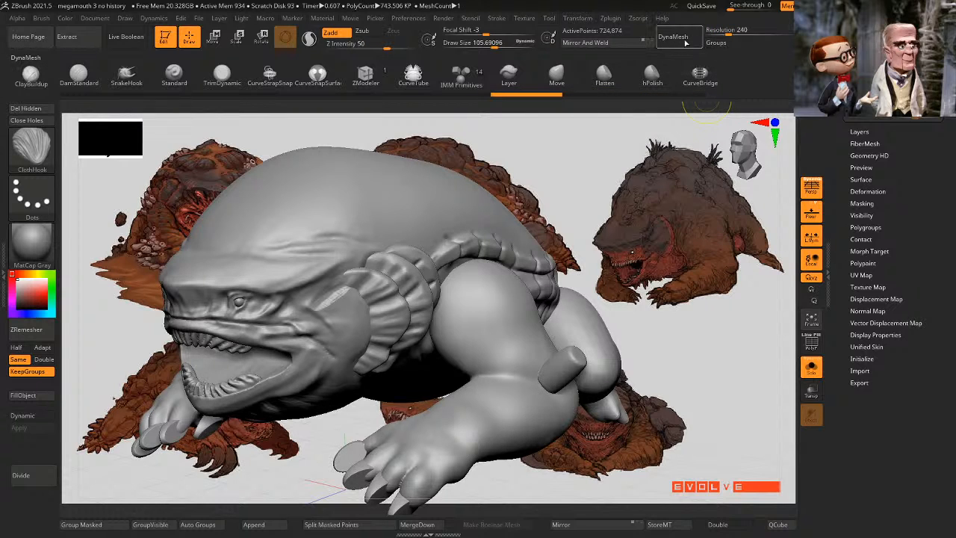
left_click(678, 35)
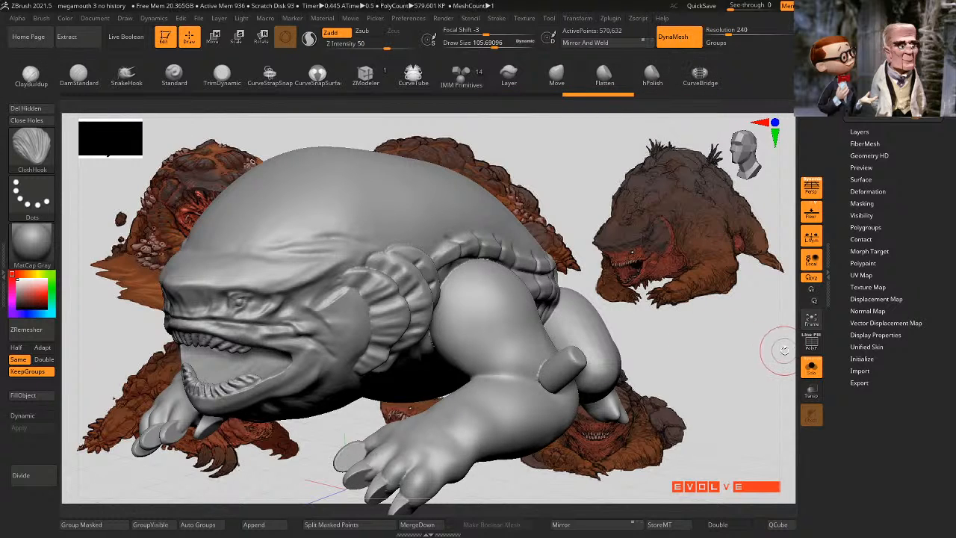
left_click_drag(784, 343, 795, 495, "alt")
key("ctrl+z")
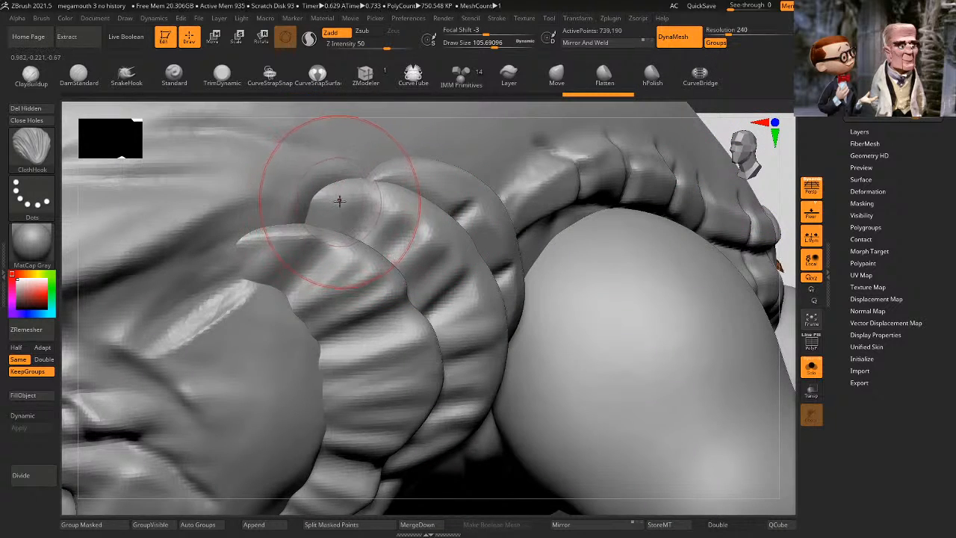
Step: Compare DynaMesh on the gill frills with and without Groups at resolution 240, undoing each remesh
left_click(696, 40)
key("ctrl")
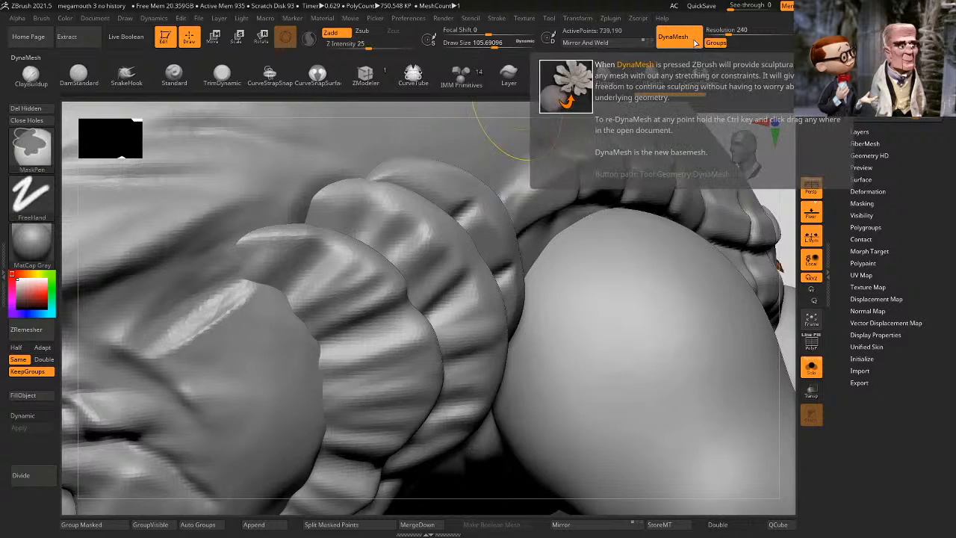
key("ctrl+z")
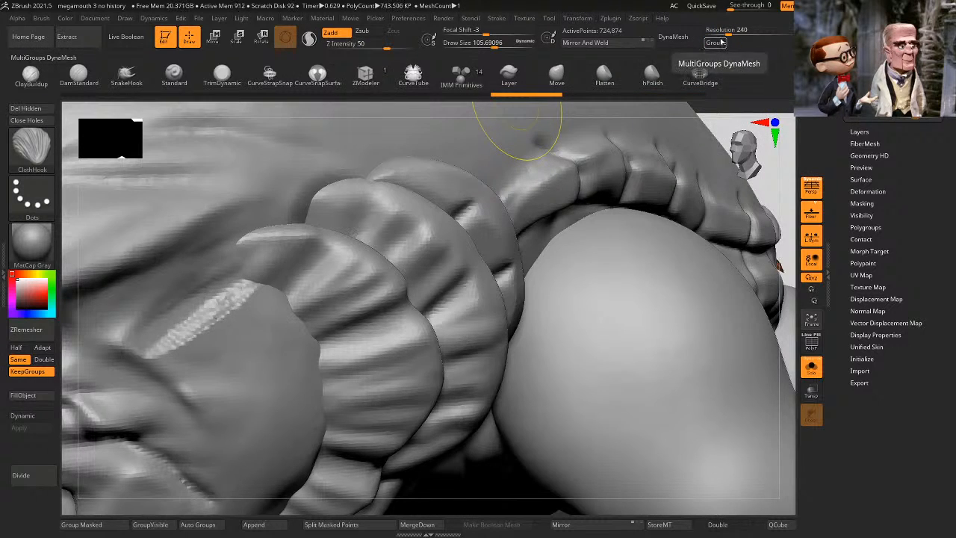
left_click(683, 45)
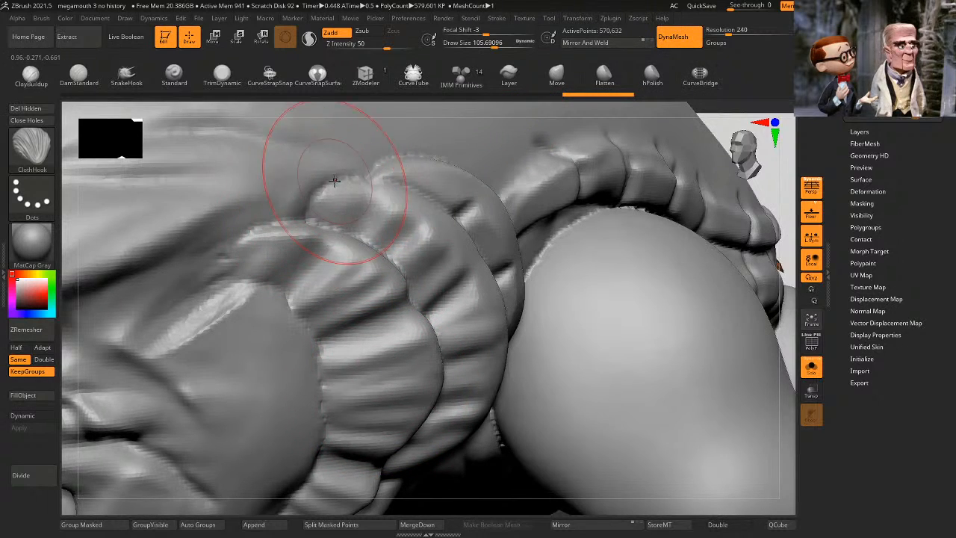
key("ctrl+z")
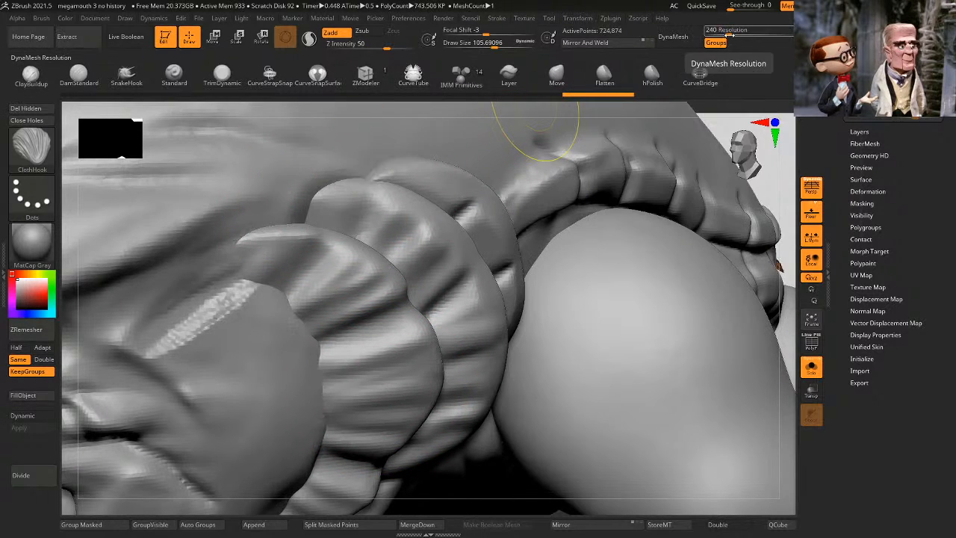
Step: Remesh the creature with DynaMesh at resolution 280, disable Groups, and switch DynaMesh off and on again
left_click_drag(727, 33, 730, 33)
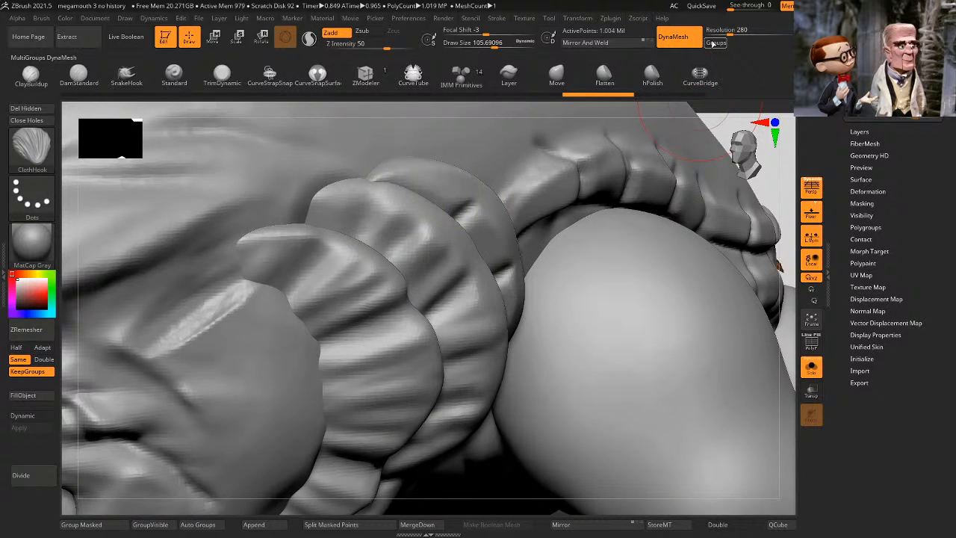
left_click(713, 43)
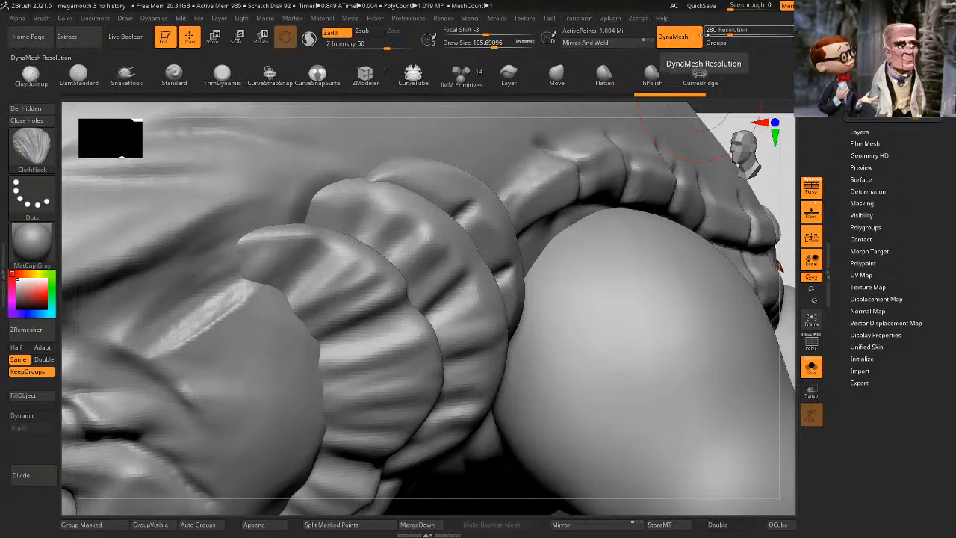
left_click(678, 38)
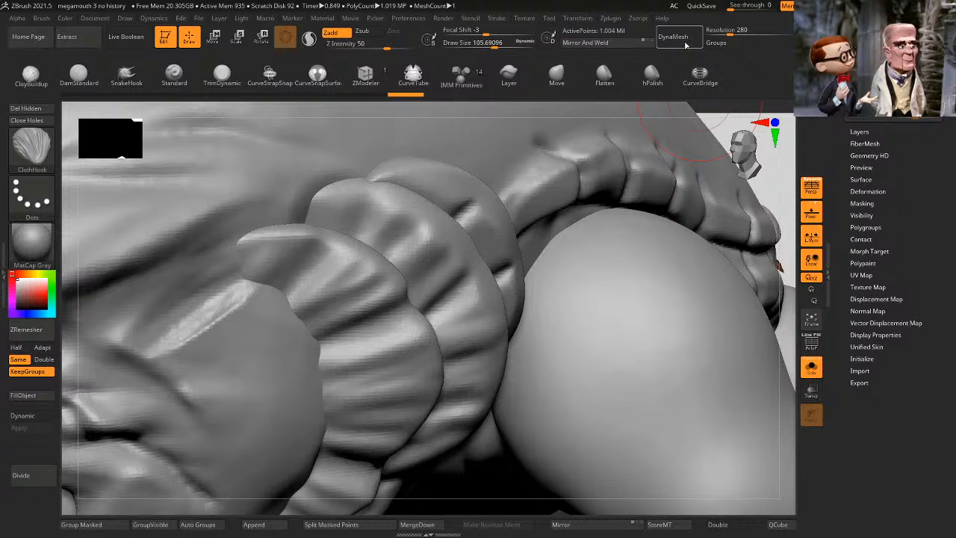
left_click(677, 38)
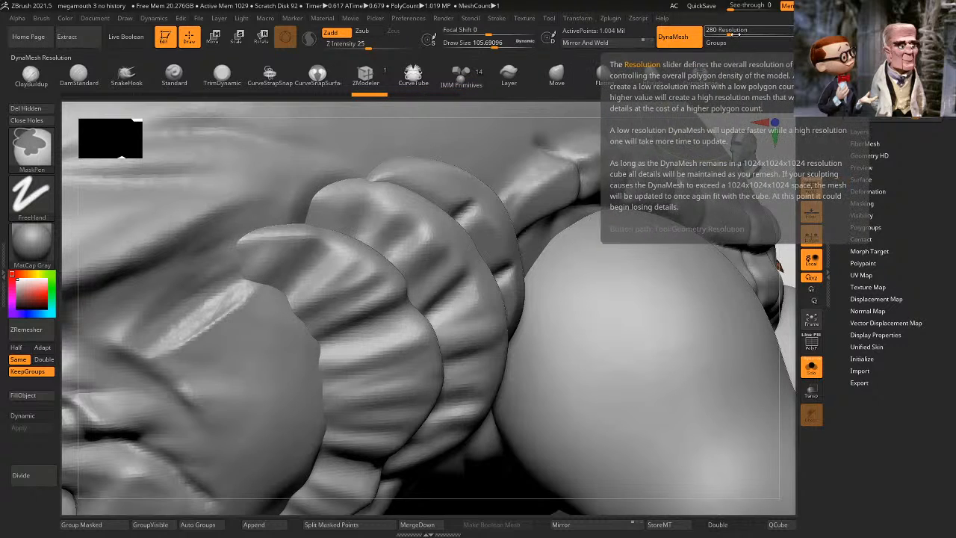
Step: Set the DynaMesh resolution to 360 and remesh the creature with Groups disabled to fuse its parts
left_click_drag(736, 34, 734, 33)
left_click(711, 31)
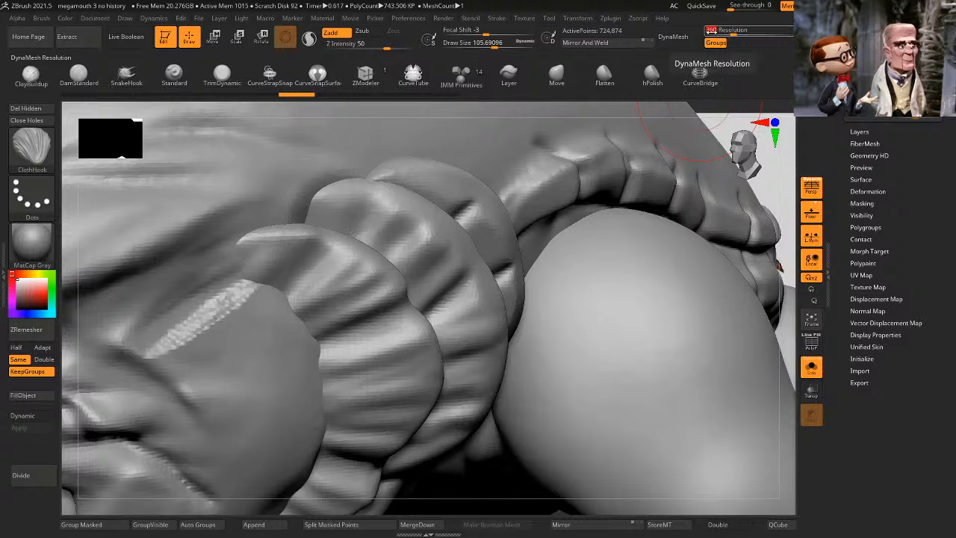
left_click(719, 44)
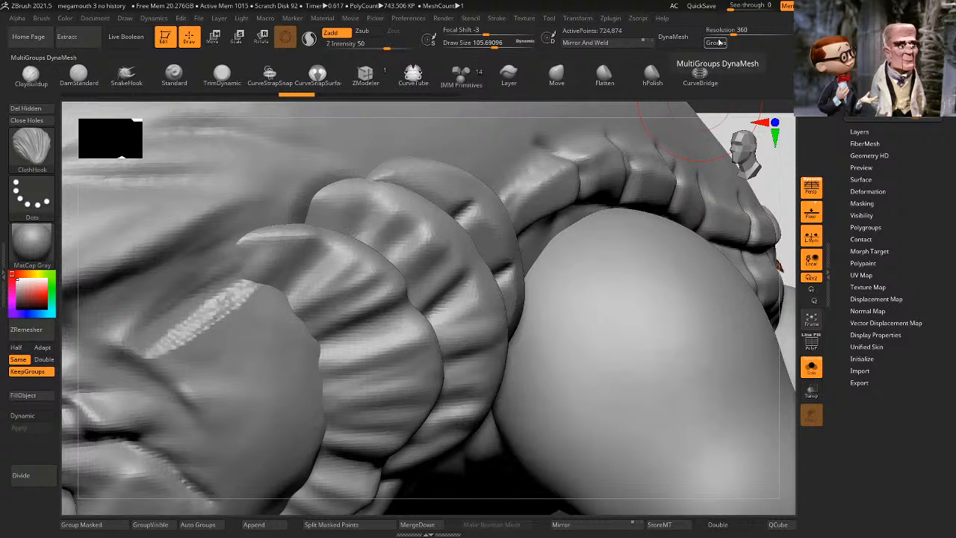
left_click(673, 36)
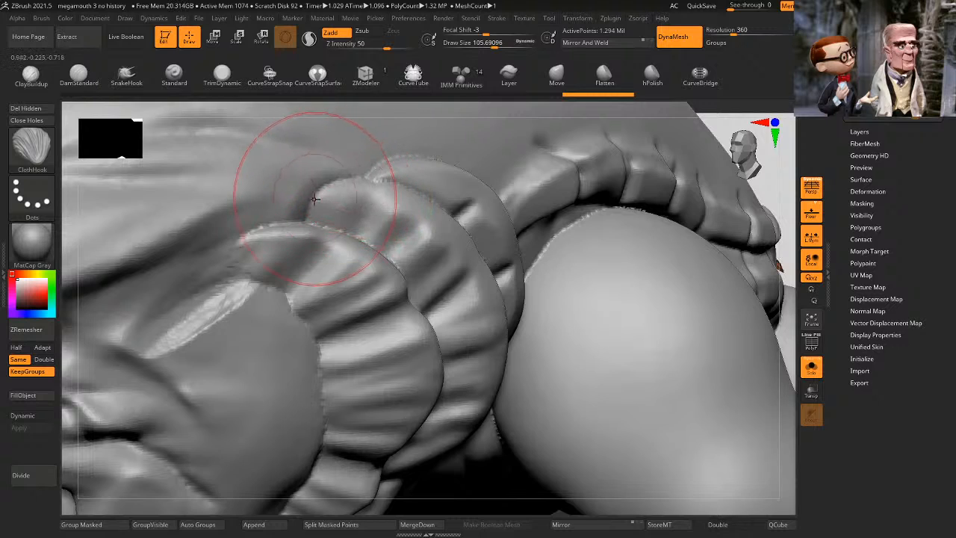
Step: Smooth the seams where the gill frills meet the head using a small Smooth brush about 11 in size
key("space")
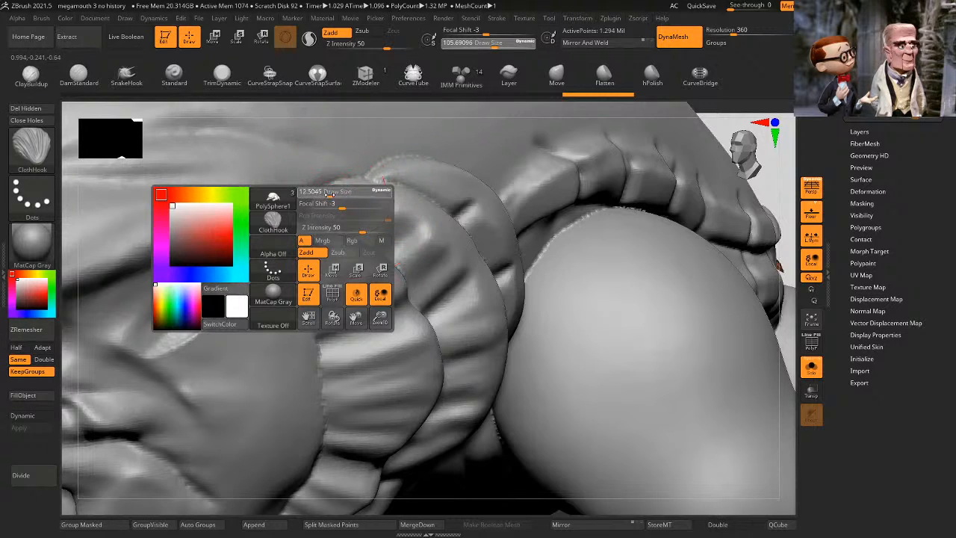
key("shift")
left_click_drag(310, 207, 301, 208, "shift")
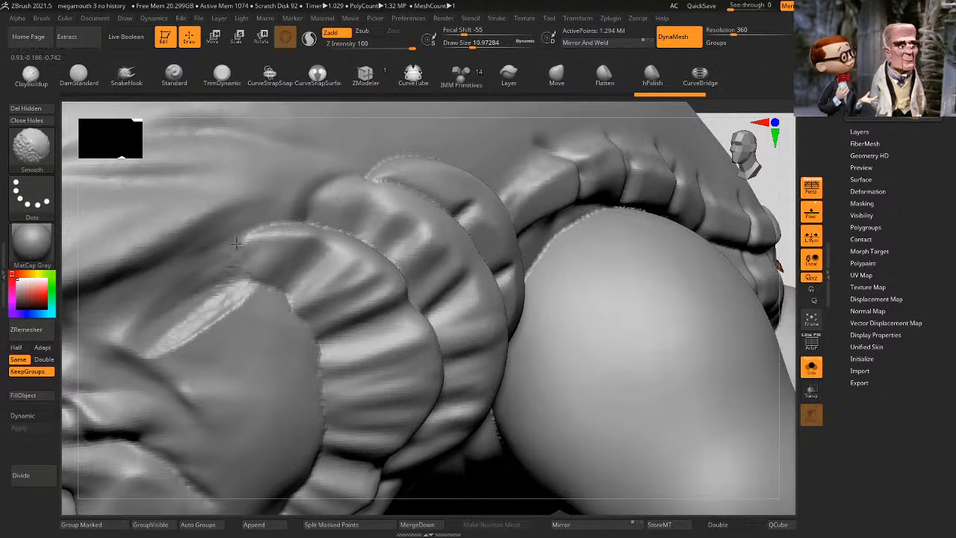
mouse_move(236, 243)
left_mouse_down("shift")
mouse_move(288, 221)
mouse_move(234, 288)
left_mouse_up("shift")
key("space")
mouse_move(589, 216)
left_mouse_down()
mouse_move(598, 216)
mouse_move(547, 257)
left_mouse_up()
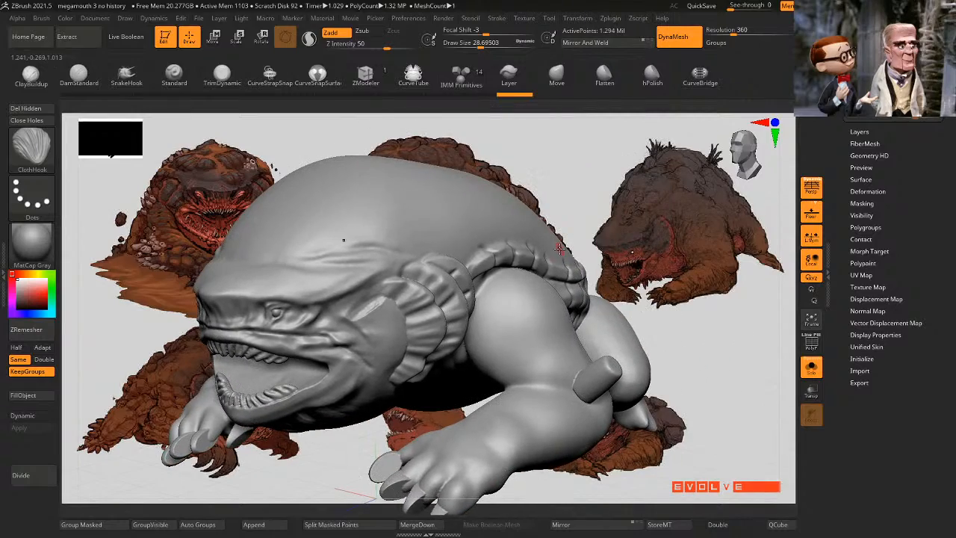
Step: Isolate the arms' polygroup to inspect it from several angles, and bring the rest of the body back
mouse_move(645, 219)
left_mouse_down()
mouse_move(662, 146)
mouse_move(661, 226)
mouse_move(499, 242)
left_mouse_up()
key("ctrl+shift")
left_click(509, 303, "ctrl+shift")
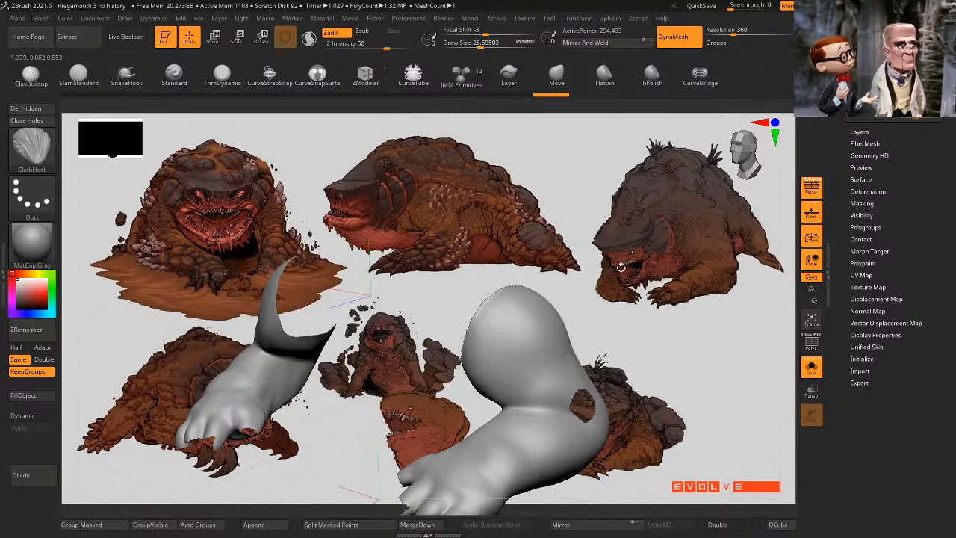
mouse_move(662, 320)
left_mouse_down()
mouse_move(493, 318)
mouse_move(677, 321)
left_mouse_up()
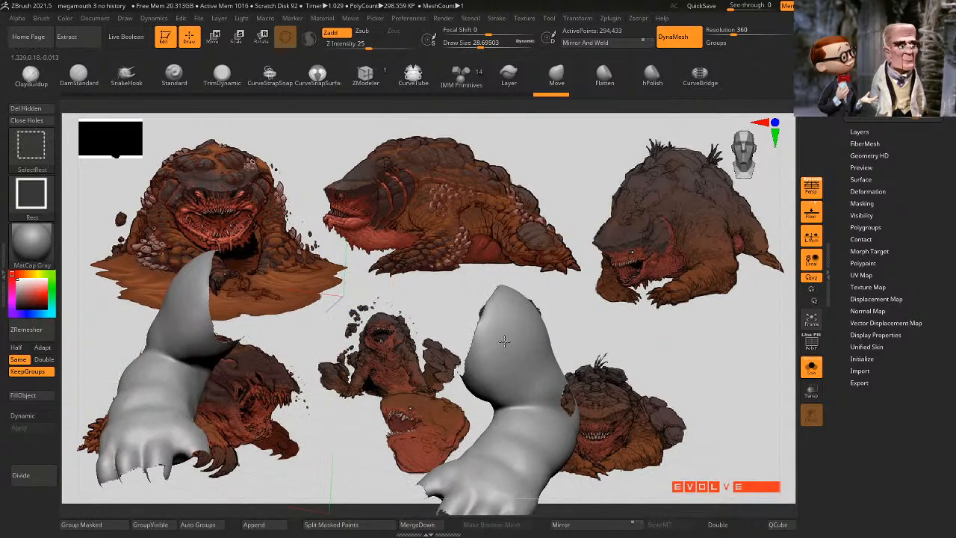
left_click(506, 340, "ctrl+shift")
key("ctrl+z")
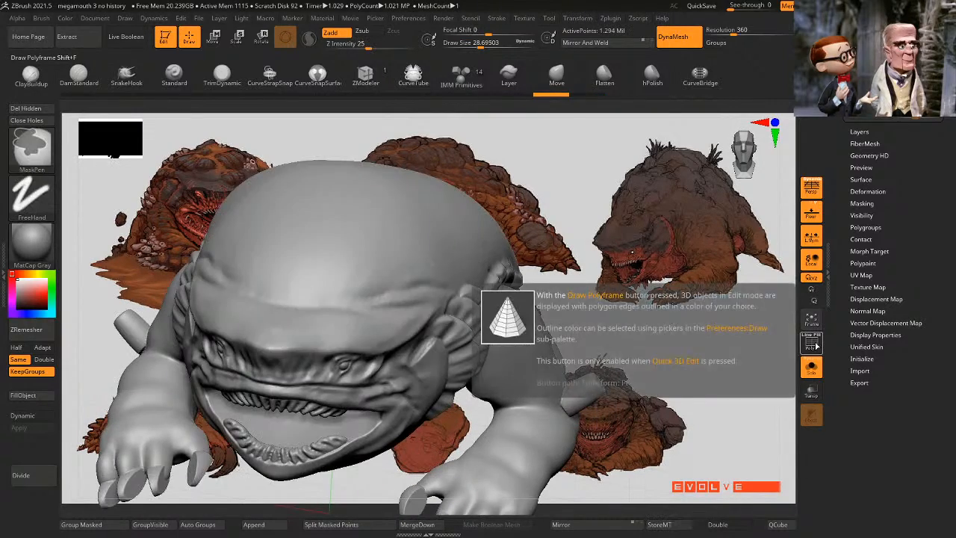
Step: Display the polyframe, hide the arm and gill polygroups to inspect the openings beneath them, and unhide everything
left_click(812, 344)
left_click_drag(715, 310, 698, 284)
left_click(536, 319, "ctrl+shift")
left_click(551, 324, "ctrl+shift")
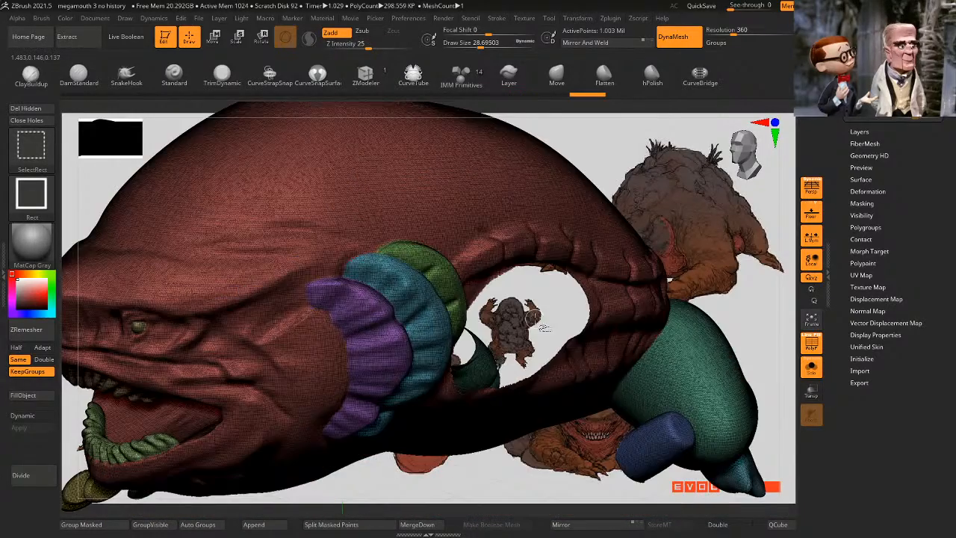
left_click(443, 289, "ctrl+shift")
left_click(427, 294, "ctrl+shift")
left_click(384, 316, "ctrl+shift")
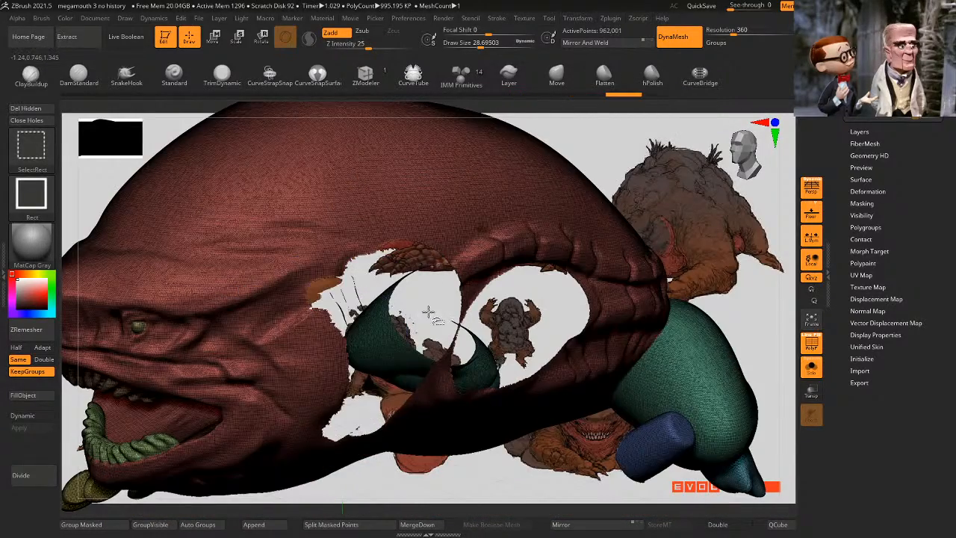
left_click(761, 271, "ctrl+shift")
Step: Examine the creature's coloured polygroups from the front and side, and turn the polyframe display off
mouse_move(761, 271)
left_mouse_down()
mouse_move(756, 225)
mouse_move(756, 285)
left_mouse_up()
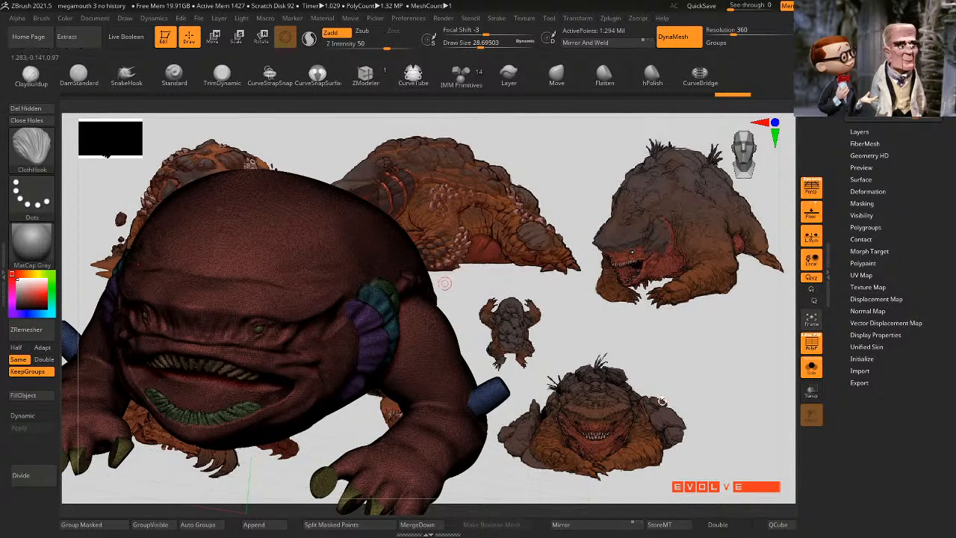
mouse_move(662, 401)
left_mouse_down("alt")
mouse_move(685, 329)
mouse_move(705, 337)
left_mouse_up("alt")
left_click(705, 339, "ctrl+shift")
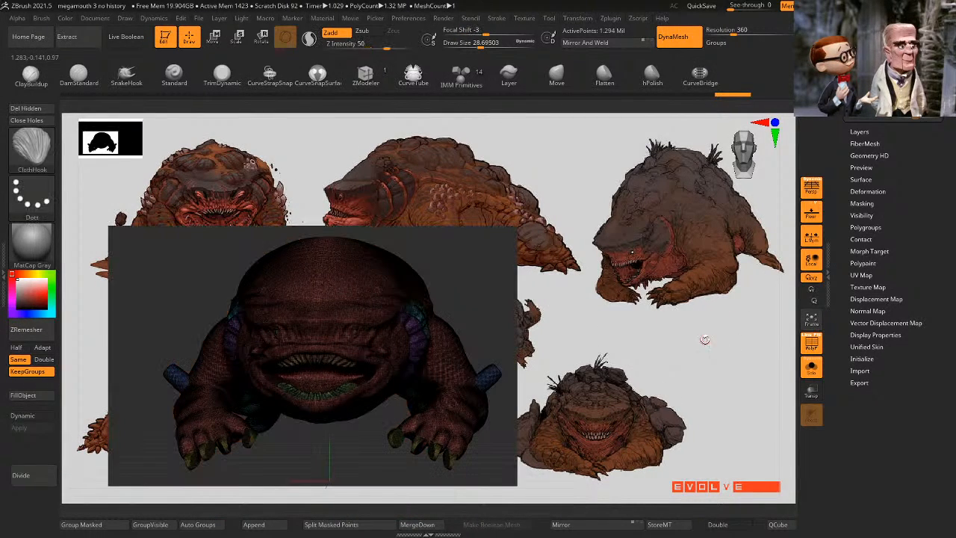
mouse_move(715, 284)
left_mouse_down()
mouse_move(732, 356)
mouse_move(745, 336)
mouse_move(762, 381)
left_mouse_up()
left_click(812, 347)
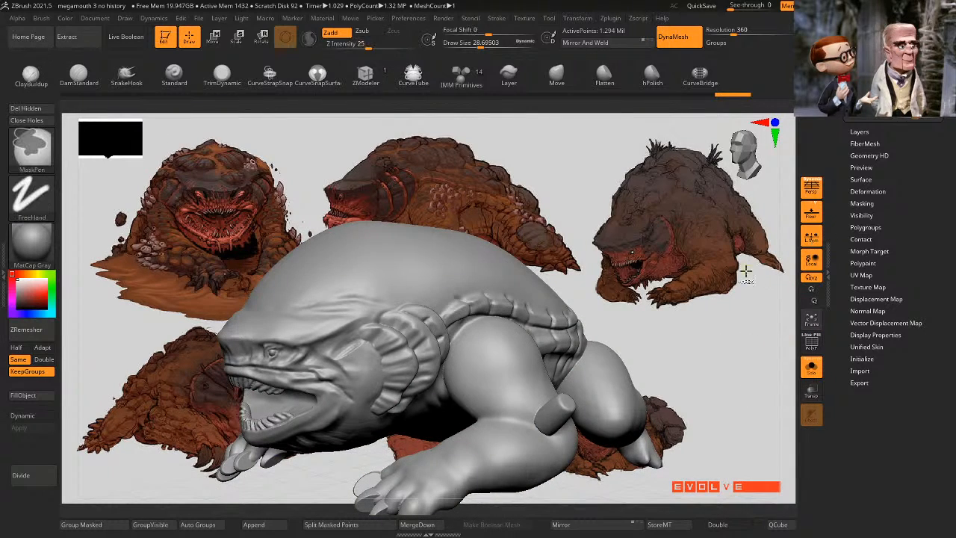
Step: Undo the smoothing and the DynaMesh remesh to restore the creature's separate parts
key("ctrl+z")
key("ctrl+z")
key("ctrl+z")
key("ctrl+z")
key("ctrl+z")
key("ctrl+z")
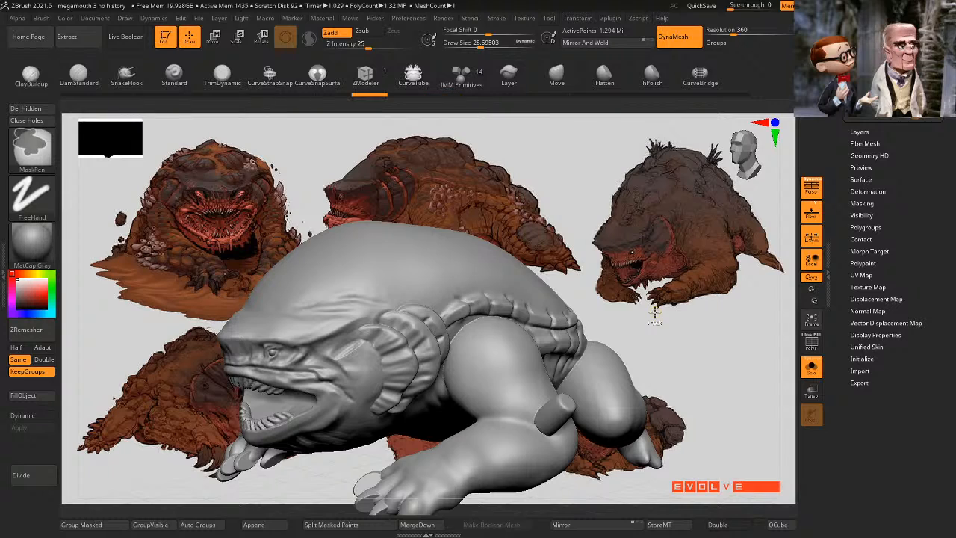
key("ctrl+z")
key("ctrl+z")
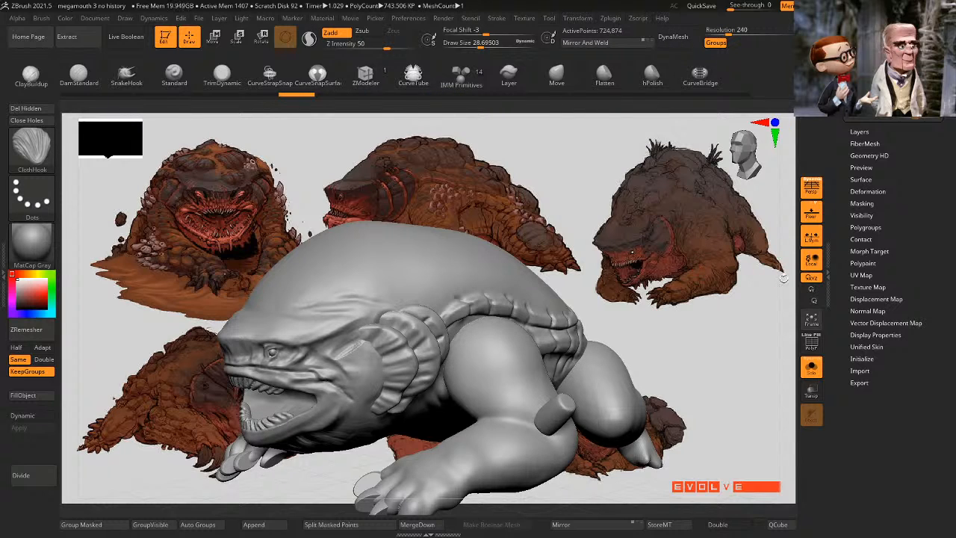
Step: Draw two pairs of mirrored curved tubes rising from the creature's back with the CurveTube brush
mouse_move(783, 278)
left_mouse_down()
mouse_move(753, 266)
mouse_move(784, 285)
mouse_move(775, 254)
left_mouse_up()
left_click(415, 75)
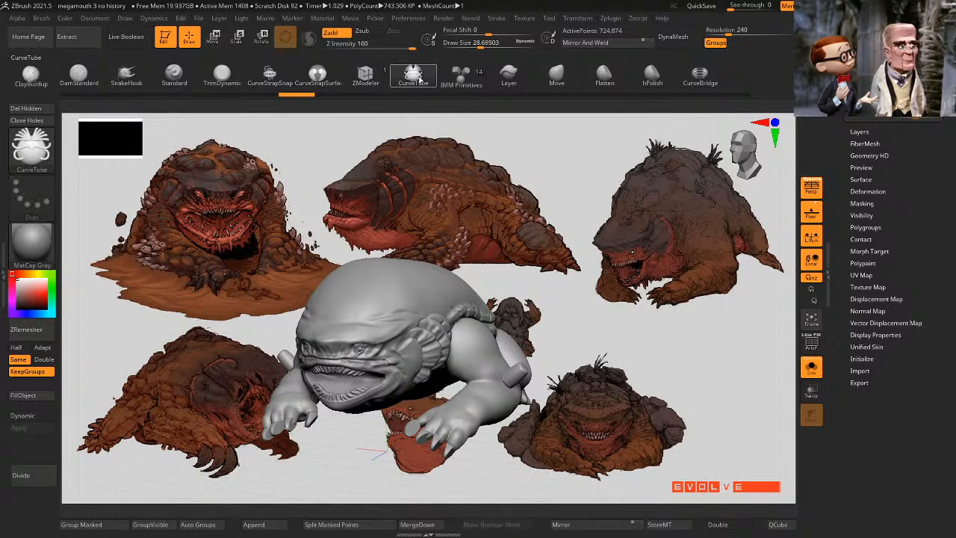
left_click_drag(533, 277, 596, 215)
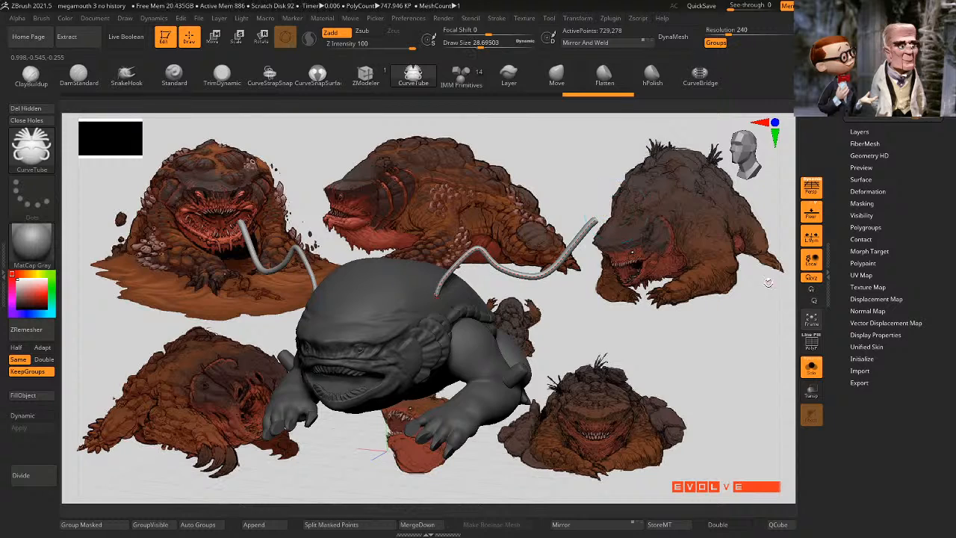
left_click_drag(768, 283, 714, 282)
mouse_move(398, 299)
left_mouse_down()
mouse_move(426, 241)
mouse_move(572, 157)
left_mouse_up()
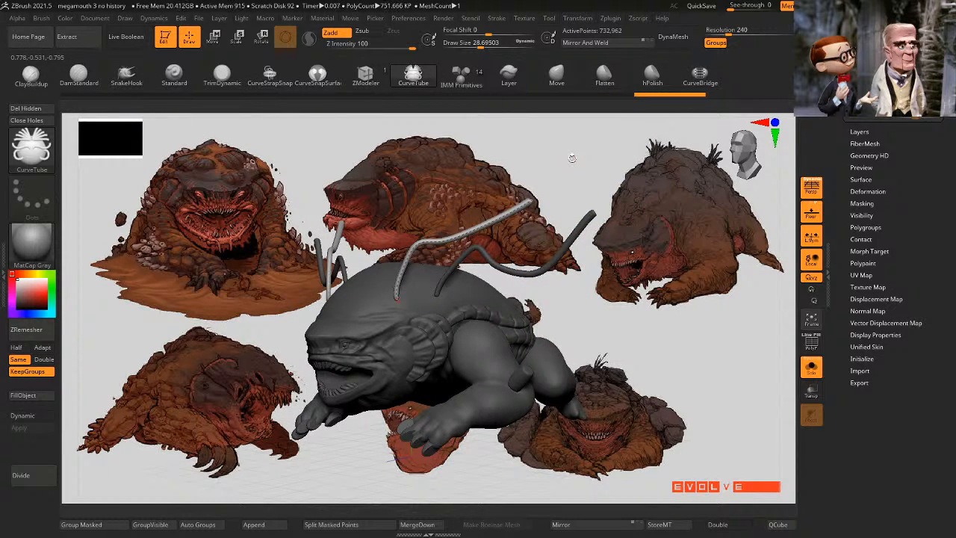
Step: Draw two more mirrored pairs of curved tubes with the CurveTube brush, one above the creature's brow and one behind its shoulder
left_click_drag(385, 235, 495, 148)
left_click_drag(619, 219, 697, 236)
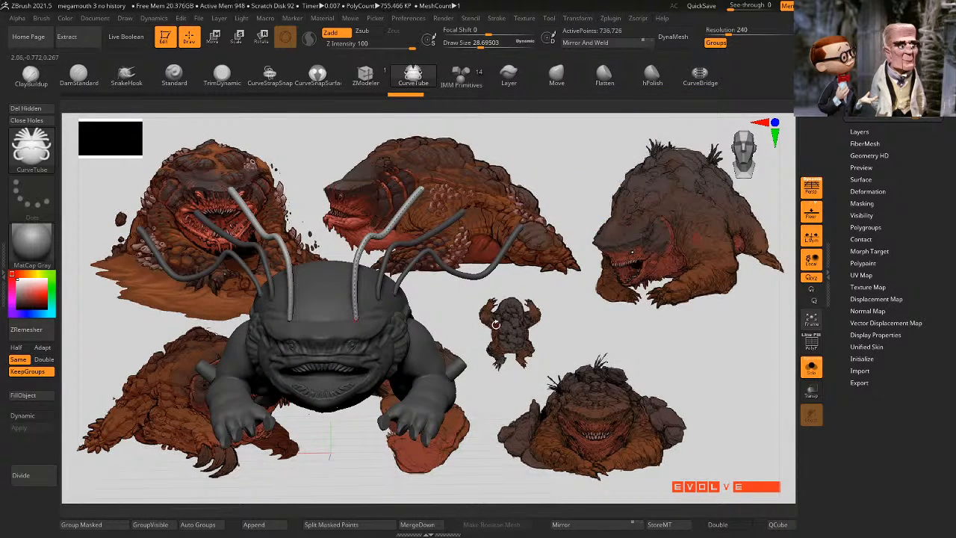
mouse_move(570, 312)
left_mouse_down()
mouse_move(563, 293)
mouse_move(549, 295)
left_mouse_up()
left_click_drag(464, 306, 576, 315)
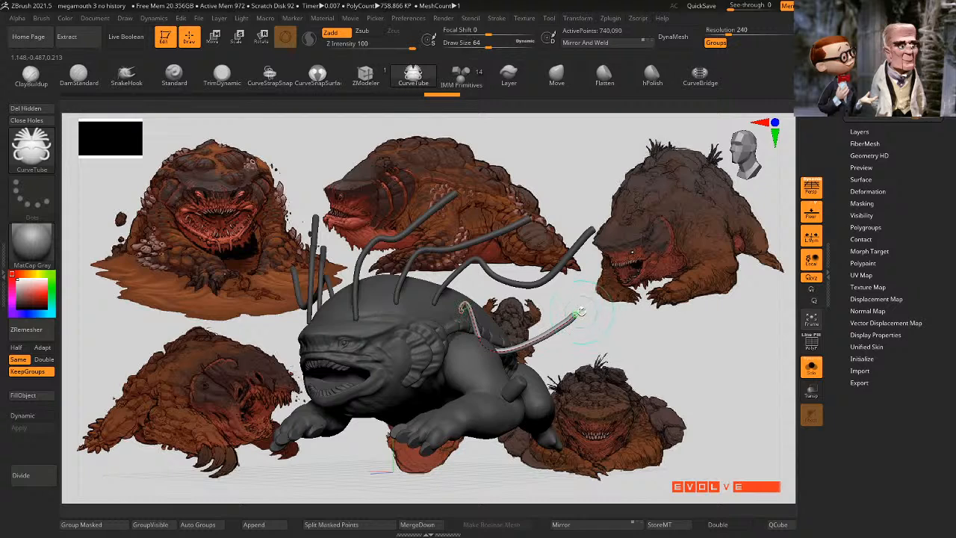
Step: Bend the tube behind the shoulder into an S-shaped wave, and turn Solo off to show the other subtools
left_click(580, 312)
left_click_drag(525, 345, 531, 252)
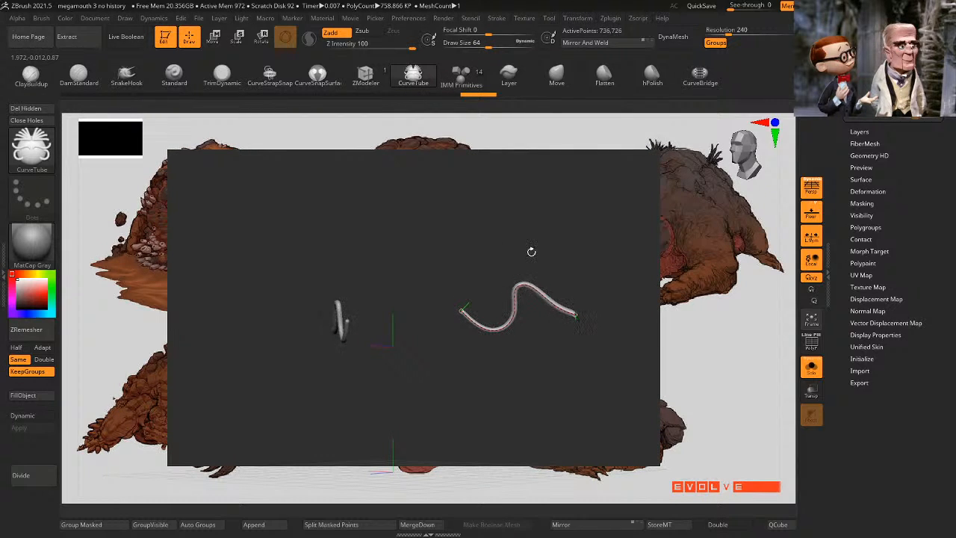
left_click_drag(495, 330, 558, 283)
left_click(812, 368)
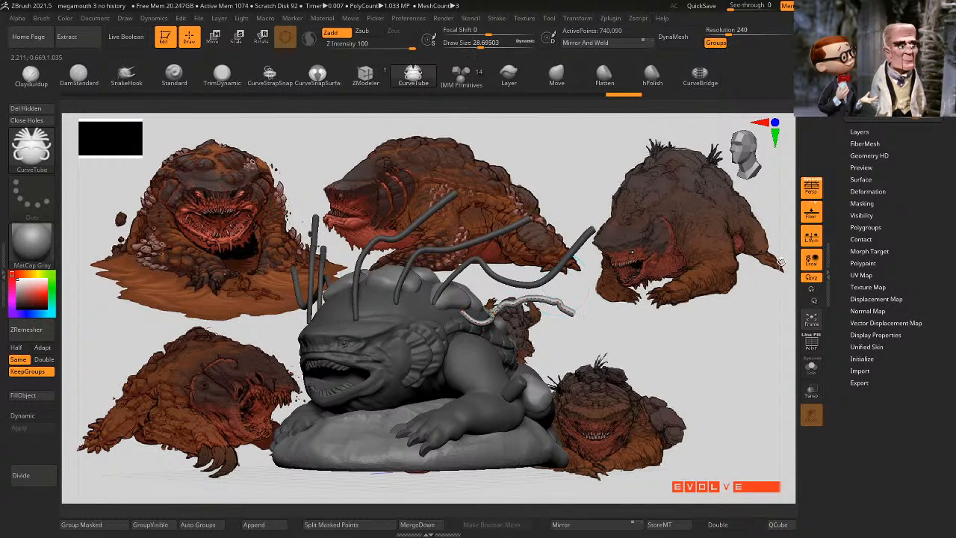
Step: Reshape the curve of the tube behind the shoulder into a deeper wave and extend its free end upwards
left_click_drag(782, 262, 717, 311, "alt")
left_click_drag(717, 245, 668, 244)
key("ctrl+z")
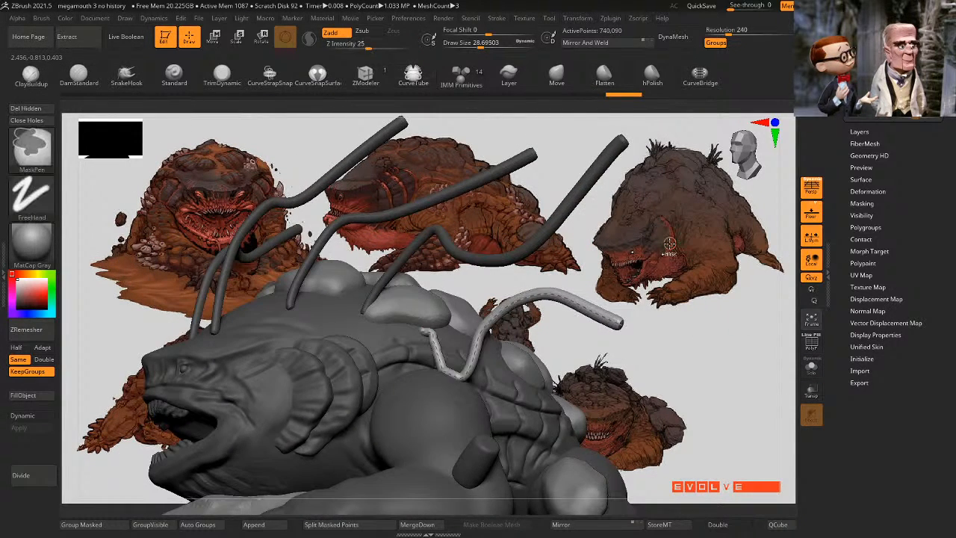
left_click_drag(486, 325, 505, 276)
left_click_drag(550, 308, 580, 340)
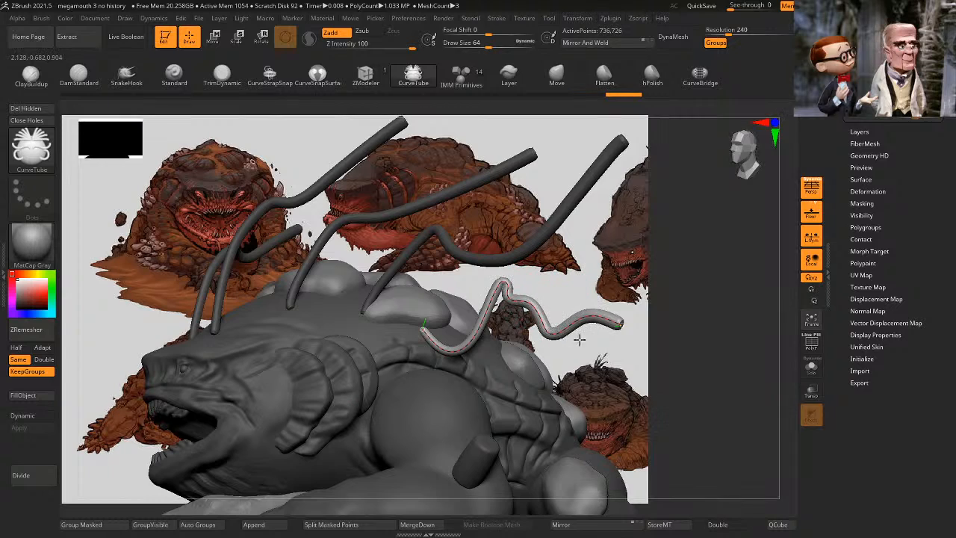
left_click_drag(628, 314, 635, 286)
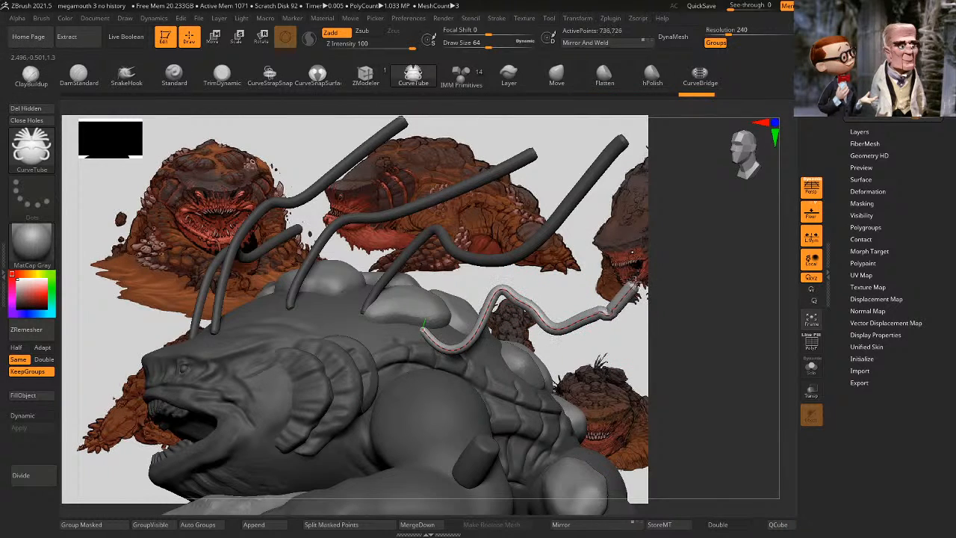
Step: Try a single CurveBridge stroke along the creature's flank behind the shoulder, and undo it
left_click_drag(838, 254, 838, 524)
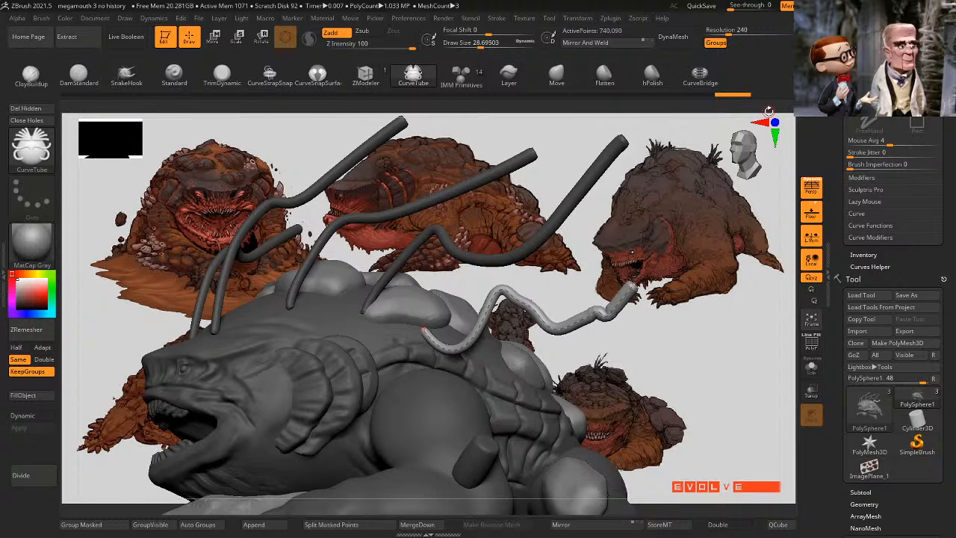
left_click_drag(765, 254, 779, 187)
left_click(699, 76)
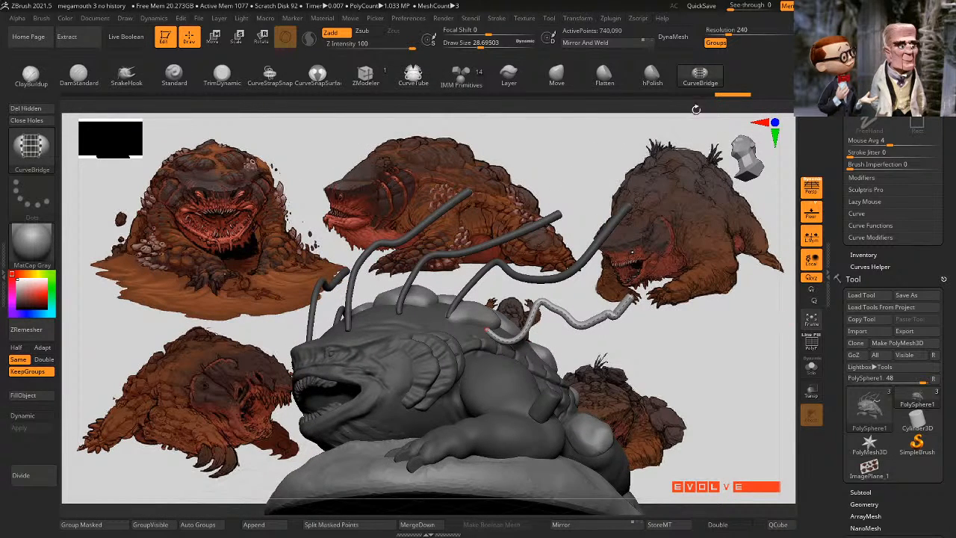
left_click_drag(789, 310, 762, 366)
left_click_drag(493, 314, 589, 317)
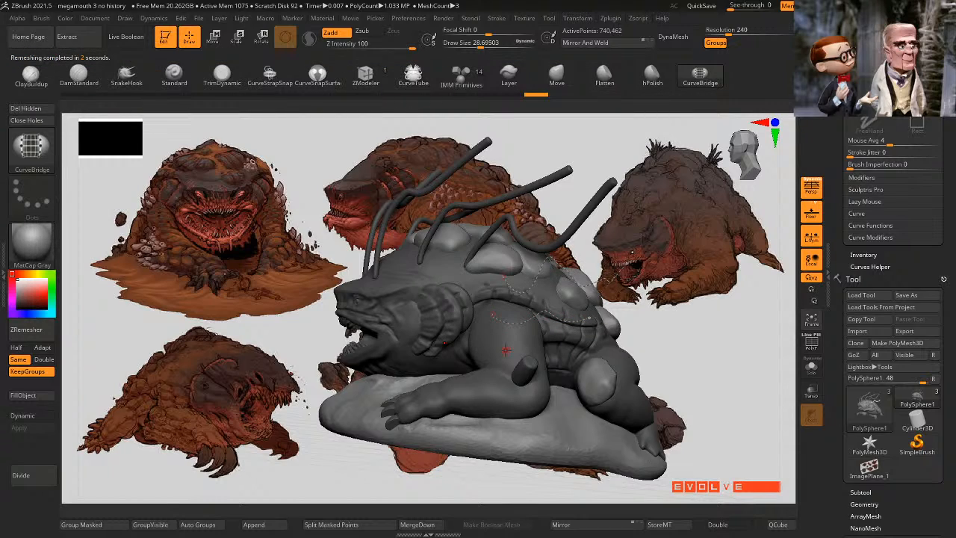
key("ctrl+shift")
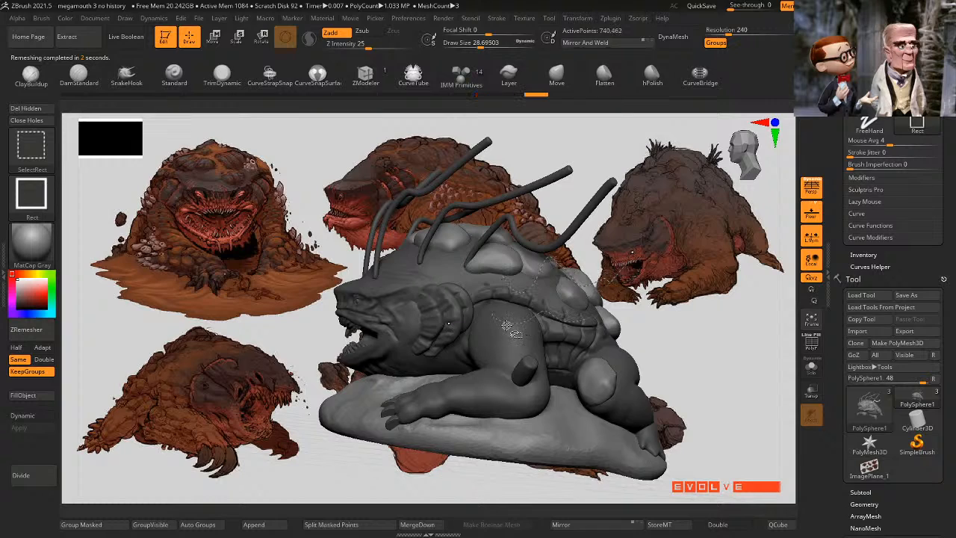
key("ctrl+z")
key("ctrl+z")
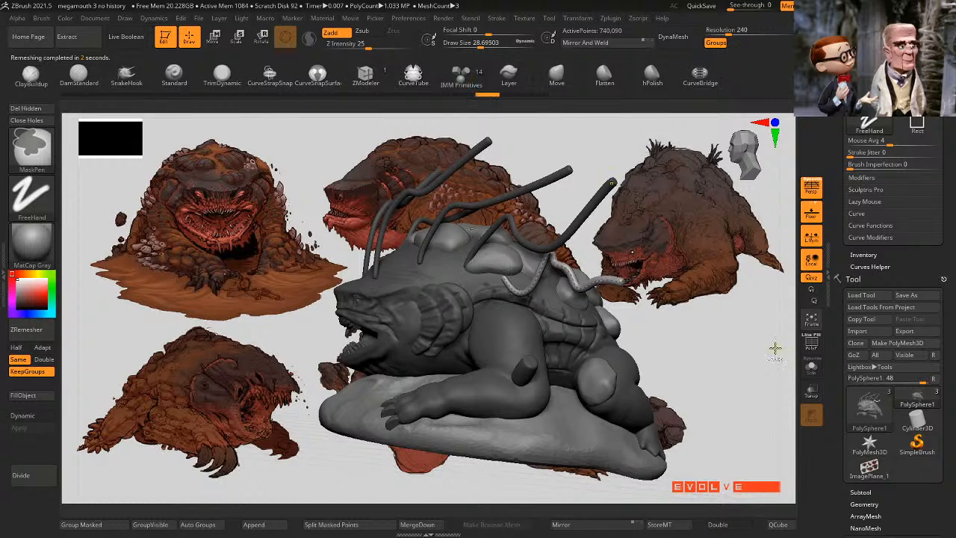
Step: Release the tube's curve, try bridging two strokes across the creature's shoulder and flank with CurveBridge, and undo the bridge
left_click(413, 75)
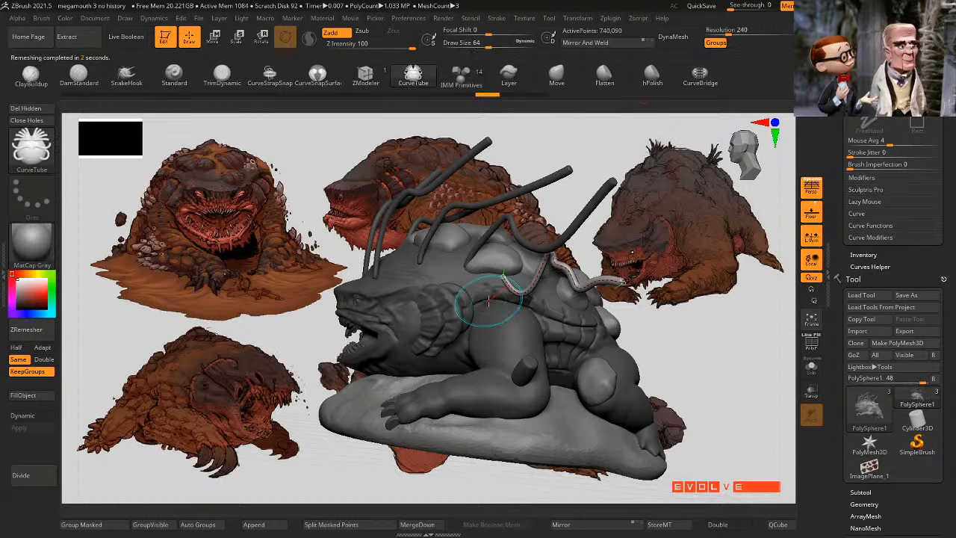
left_click(458, 287)
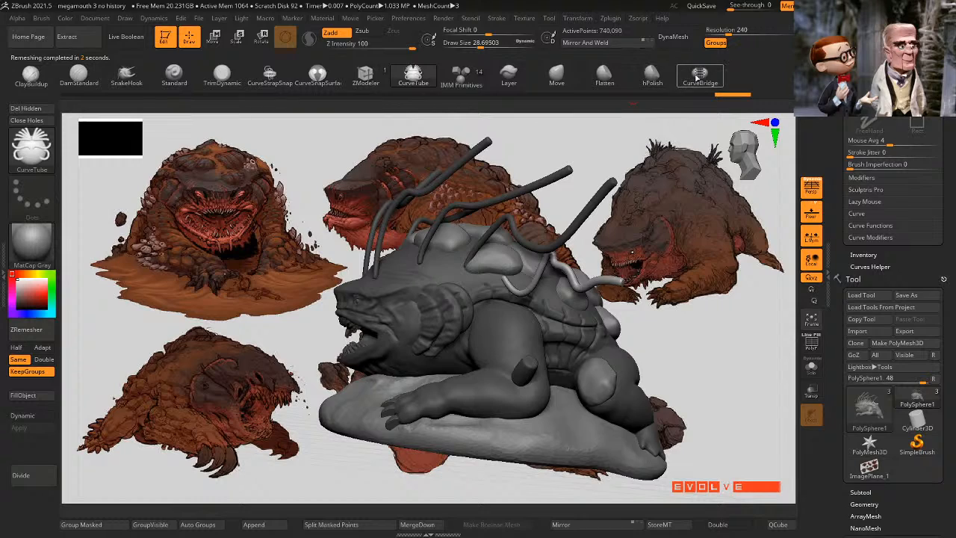
left_click(699, 76)
left_click_drag(490, 310, 587, 299)
left_click_drag(496, 352, 591, 330)
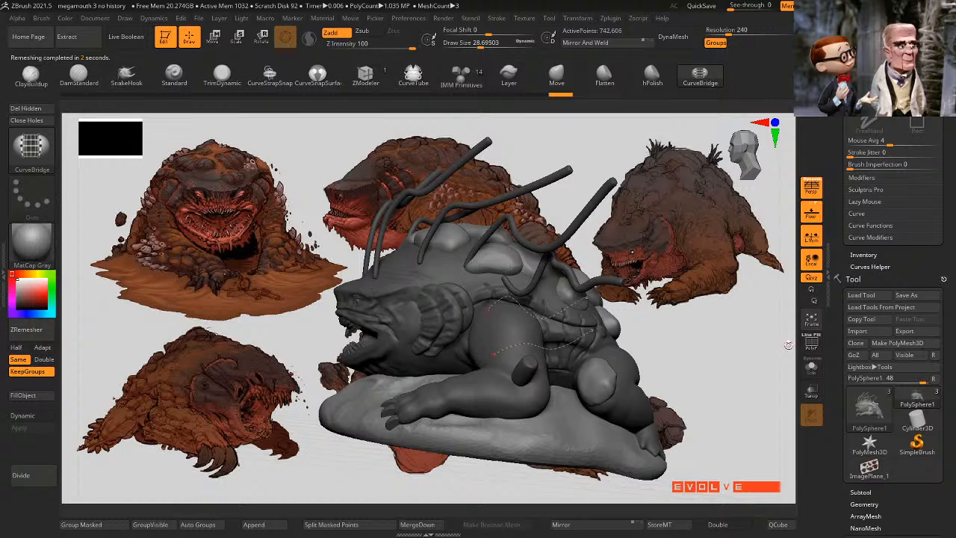
left_click_drag(790, 346, 807, 358)
key("ctrl+z")
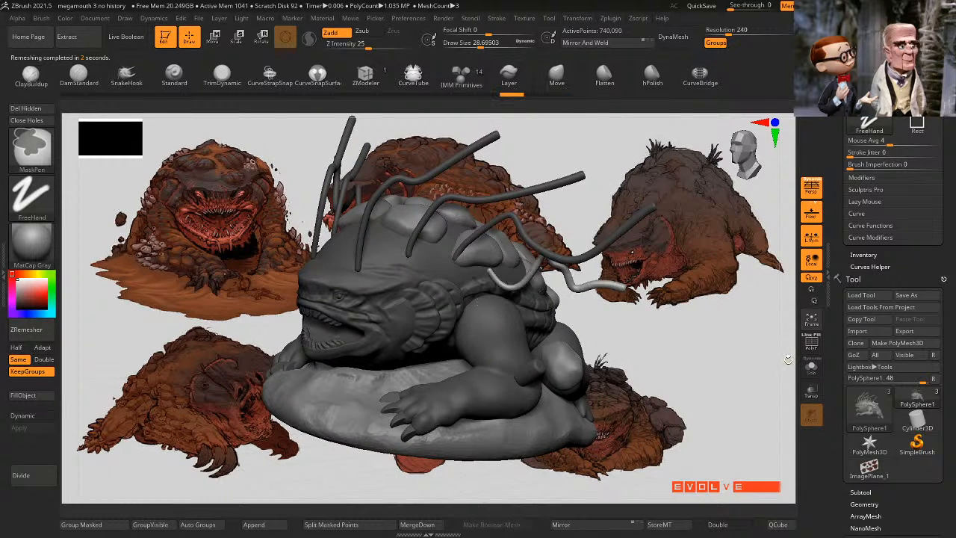
Step: Draw a short curved strap over the creature's upper front leg with the CurveStrapSnap brush
left_click(270, 75)
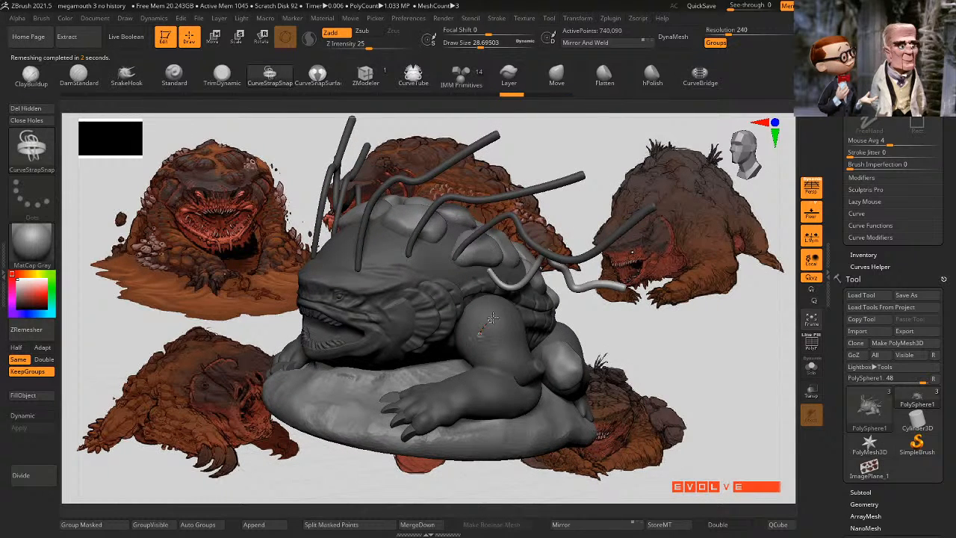
left_click(587, 306)
key("ctrl+z")
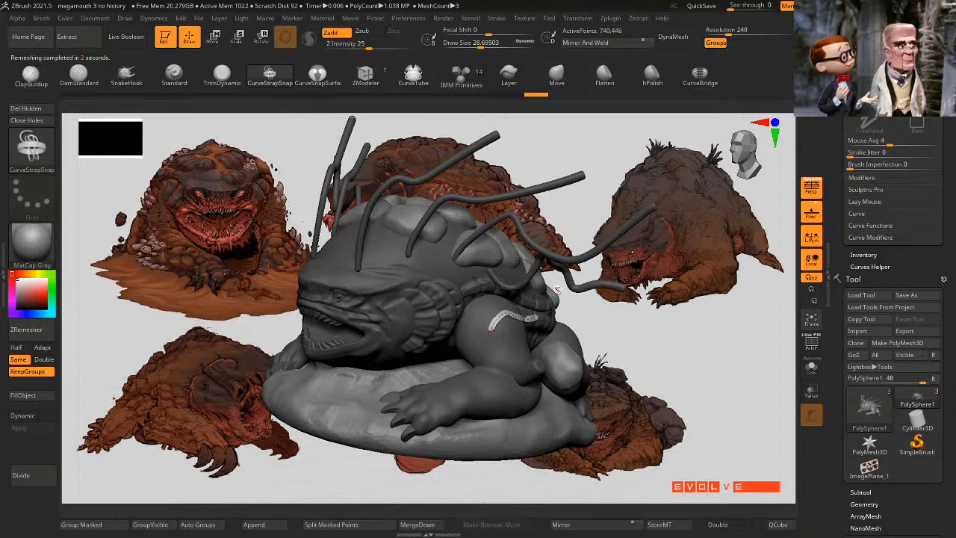
Step: Try a strap running across the flank, widen it with a larger brush, reshape its curve, and undo these changes
left_click_drag(498, 317, 581, 340)
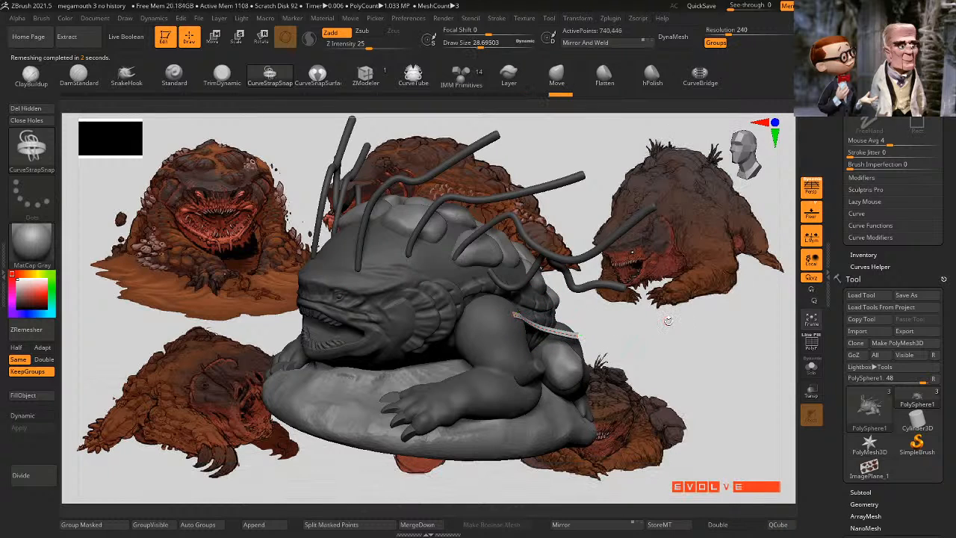
left_click_drag(785, 326, 784, 352, "alt")
key("space")
left_click_drag(691, 274, 704, 274)
left_click(550, 325)
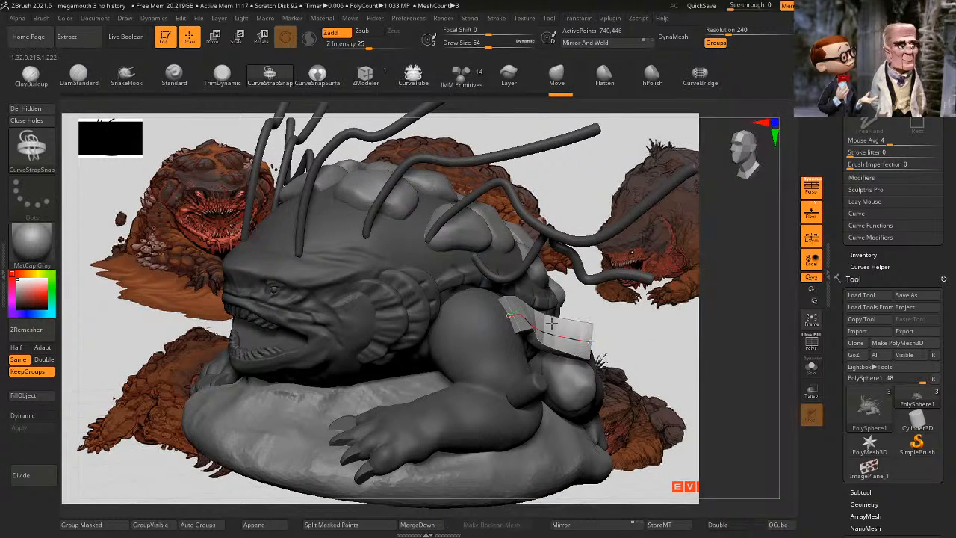
left_click_drag(777, 321, 771, 337)
left_click_drag(586, 344, 581, 357)
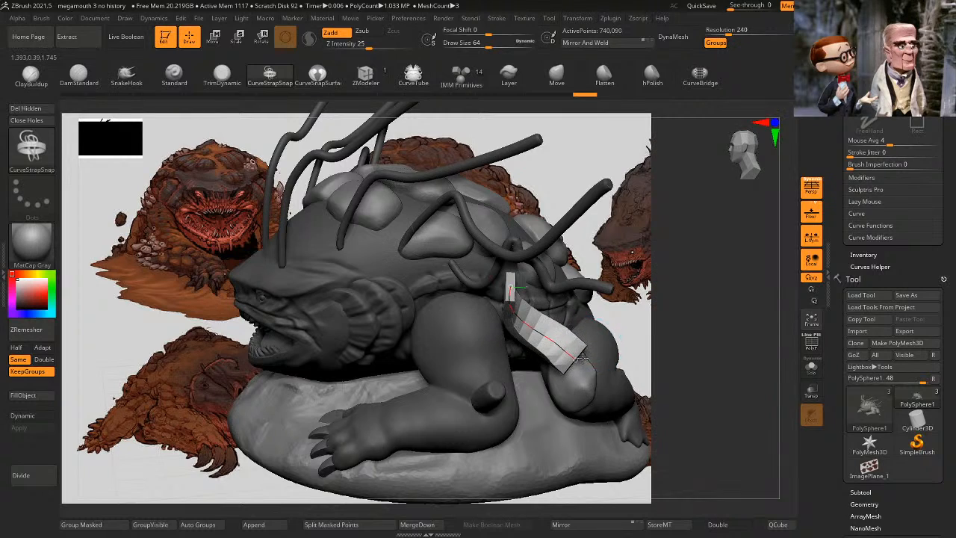
key("ctrl+z")
key("ctrl+z")
key("ctrl+z")
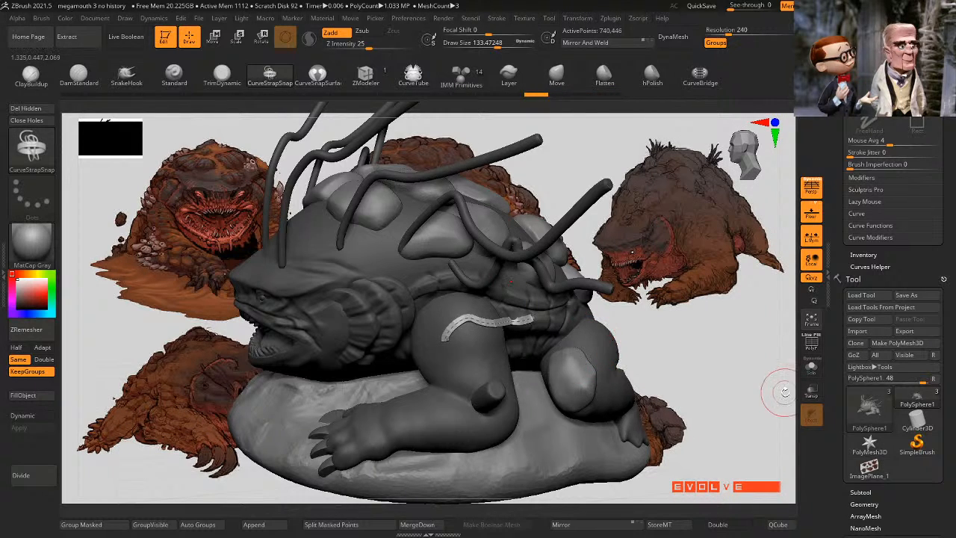
left_click_drag(783, 392, 766, 348, "alt")
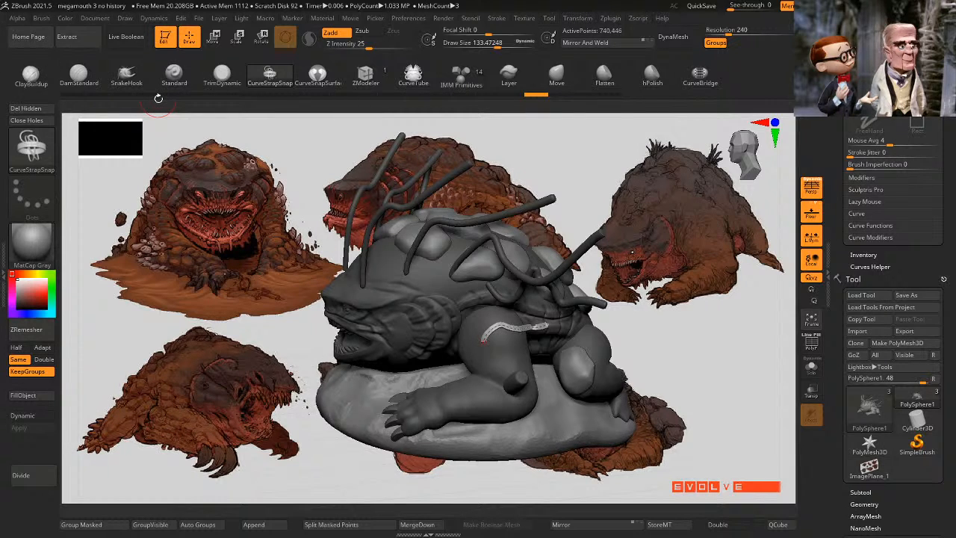
left_click_drag(947, 293, 950, 13)
left_click_drag(953, 262, 954, 191)
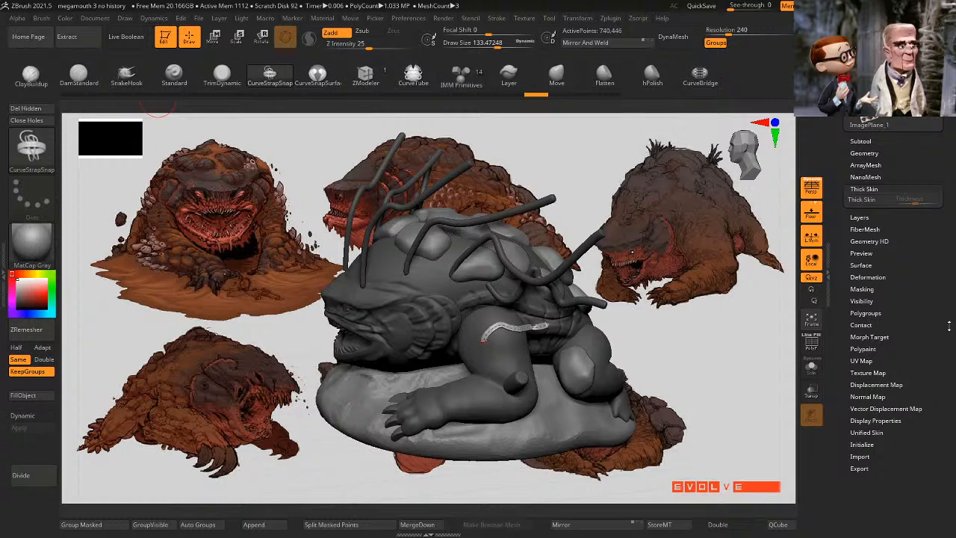
mouse_move(938, 328)
left_mouse_down()
mouse_move(924, 373)
mouse_move(935, 384)
left_mouse_up()
mouse_move(665, 317)
left_mouse_down()
mouse_move(706, 308)
mouse_move(676, 314)
left_mouse_up()
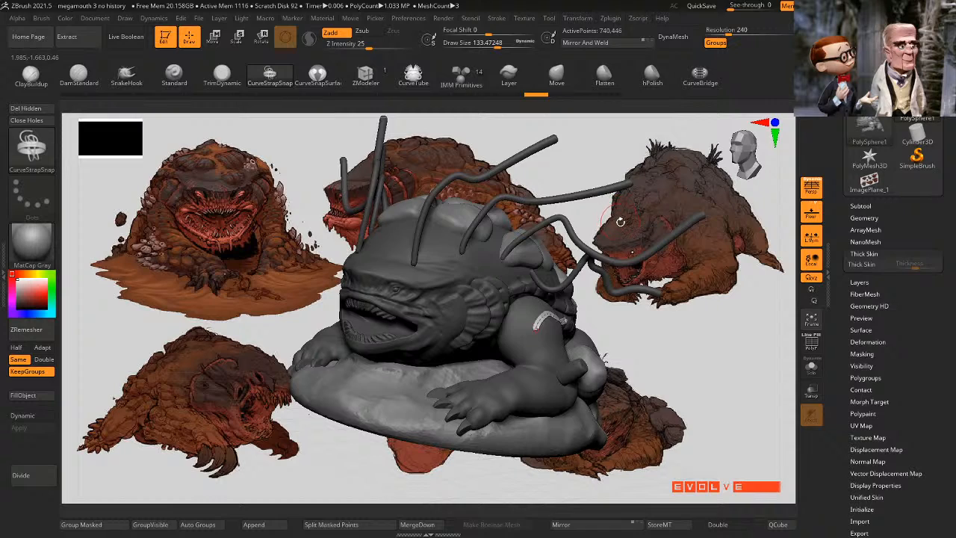
Step: Open the project roku enhanced 3D PRINT Ready 2
left_click(240, 18)
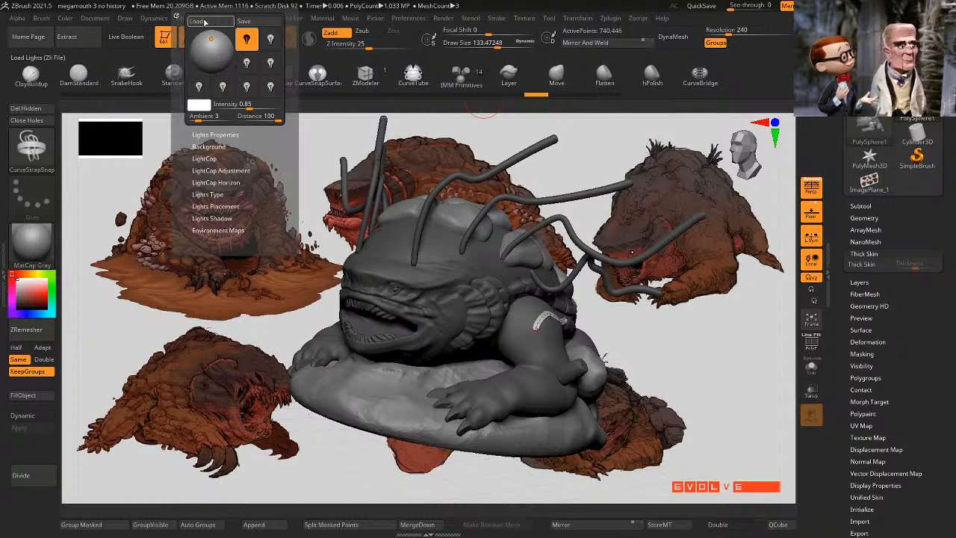
left_click(199, 18)
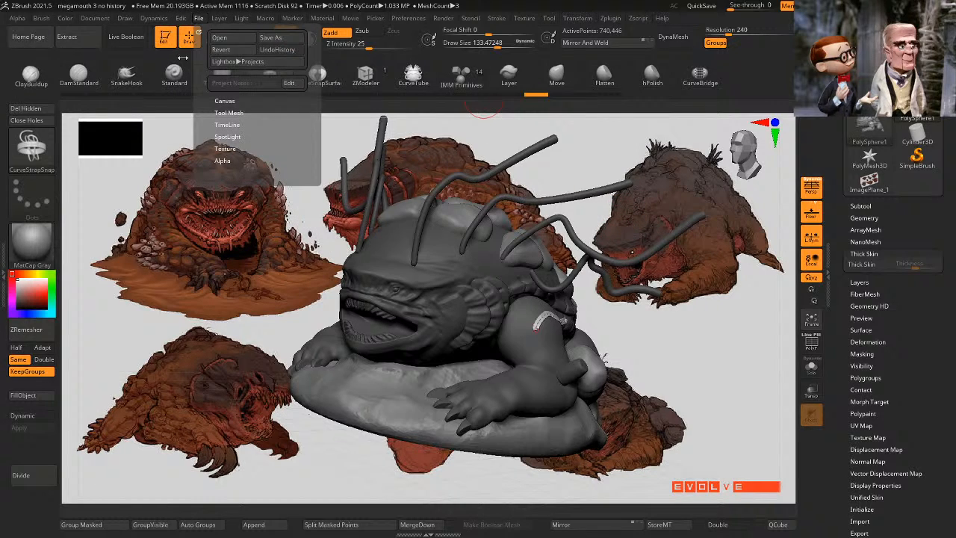
left_click(274, 42)
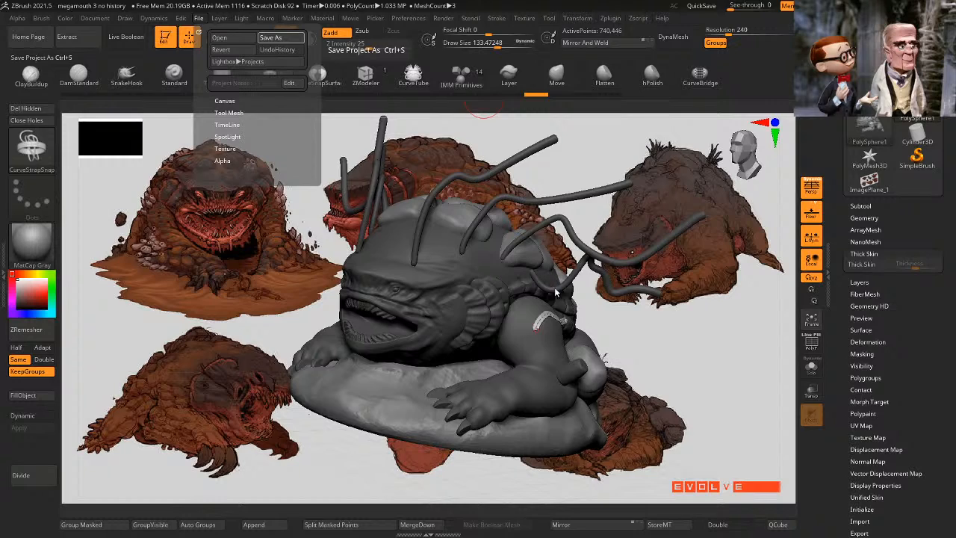
left_click(747, 244)
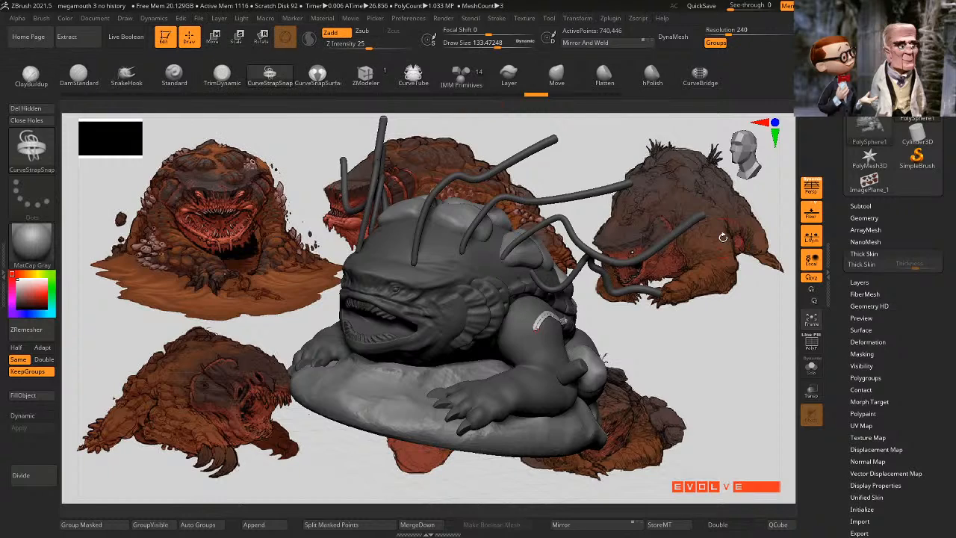
left_click(199, 18)
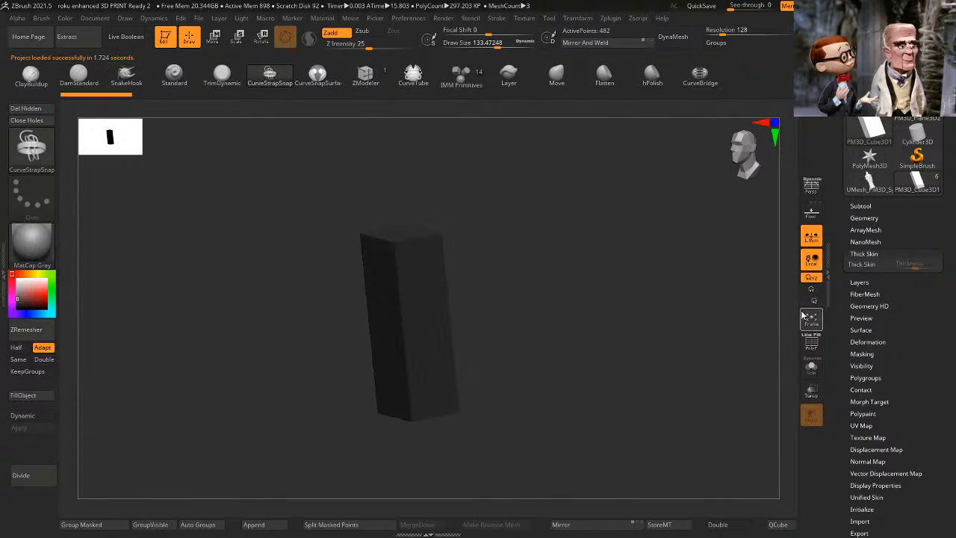
Step: Select the roku remastered medium subtool and set the colour to near-white to inspect the statue from head to base
left_click(863, 206)
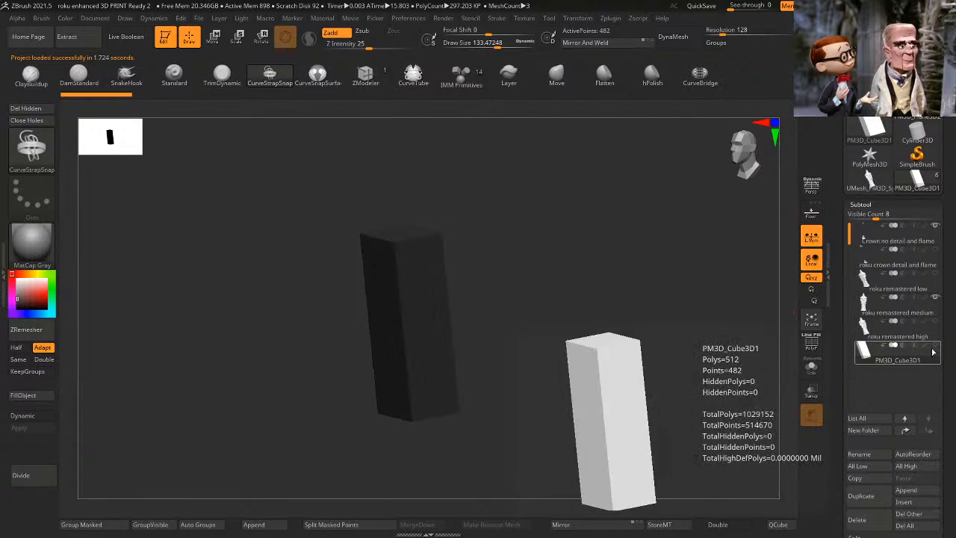
left_click(913, 312)
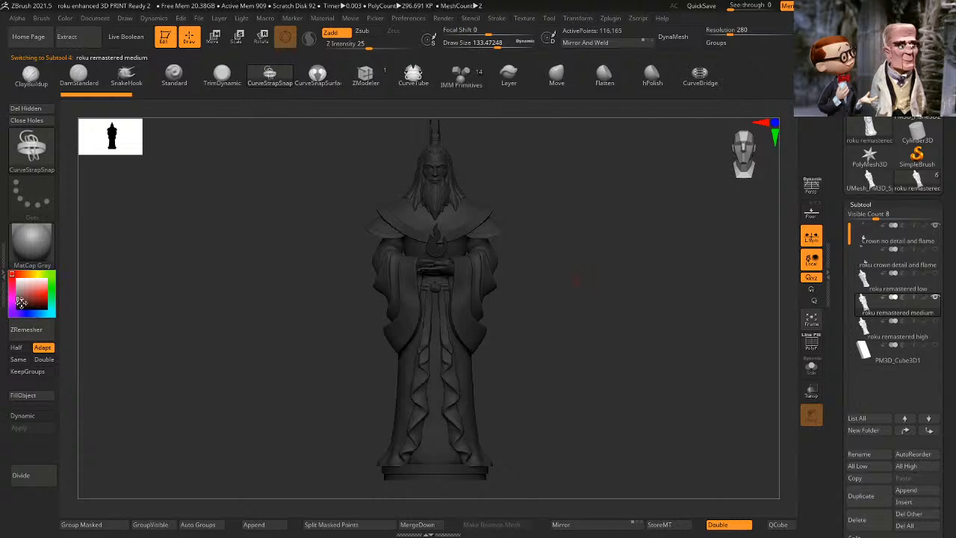
left_click(11, 277)
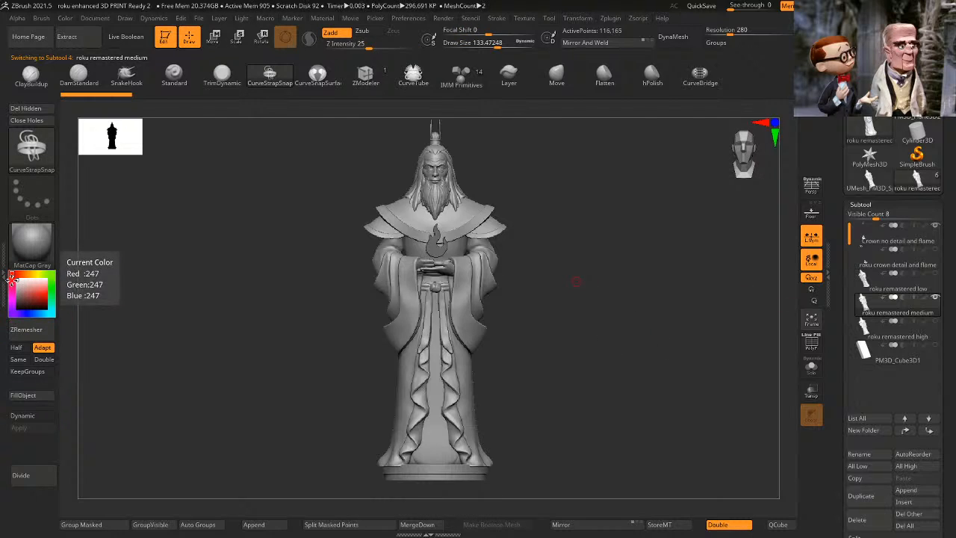
mouse_move(574, 278)
left_mouse_down()
mouse_move(642, 358)
mouse_move(625, 318)
mouse_move(663, 347)
mouse_move(753, 348)
mouse_move(704, 331)
mouse_move(744, 313)
mouse_move(724, 352)
mouse_move(707, 320)
mouse_move(564, 335)
left_mouse_up()
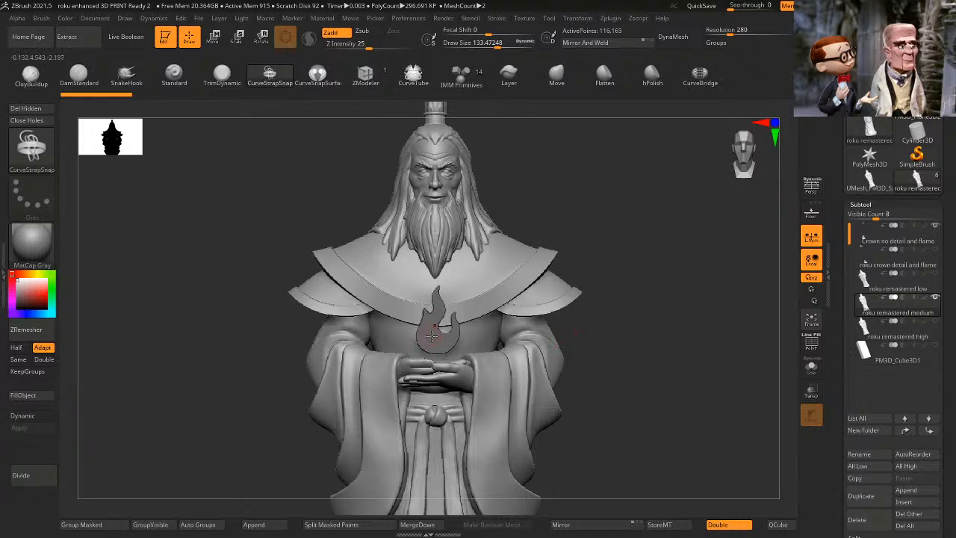
left_click_drag(688, 350, 686, 329, "alt")
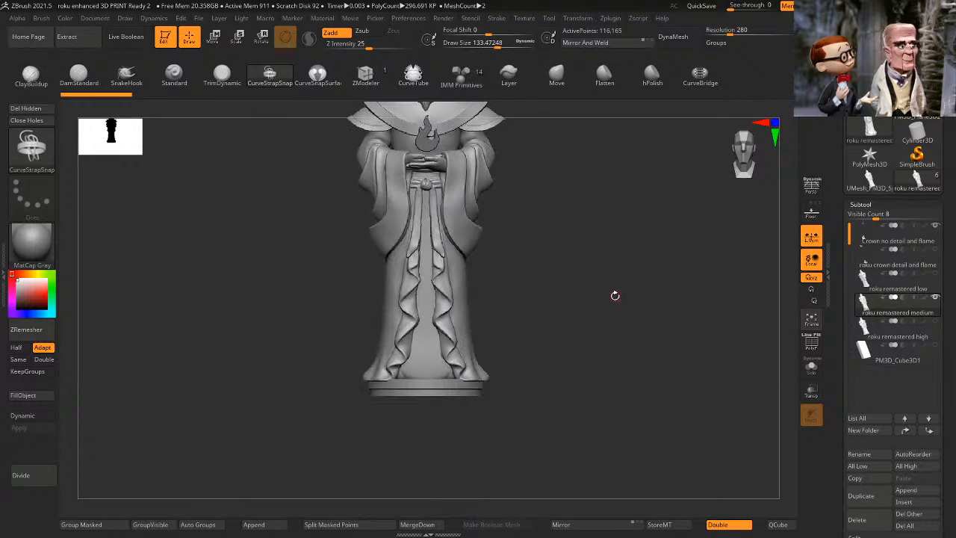
Step: Isolate rectangular sections of the statue's body, view them from other angles, and show the whole statue again
left_click_drag(615, 297, 612, 364, "alt")
left_click_drag(553, 150, 437, 404, "ctrl+shift")
left_click_drag(676, 329, 655, 444)
left_click_drag(654, 444, 640, 279)
left_click(640, 280, "ctrl+shift")
left_click_drag(600, 212, 609, 254, "alt")
left_click_drag(617, 150, 254, 322, "ctrl+shift")
left_click_drag(632, 347, 653, 327)
left_click(687, 277, "ctrl+shift")
Step: Examine the statue's robe folds, sleeves, collar and head from the front and the side
left_click_drag(645, 365, 623, 361, "alt")
left_click_drag(621, 363, 624, 324, "alt")
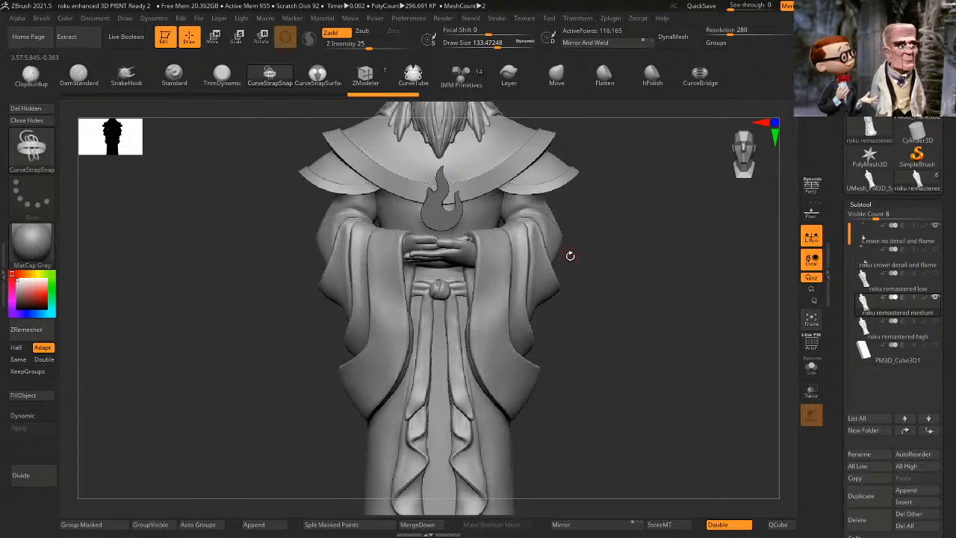
left_click_drag(594, 372, 600, 269, "alt")
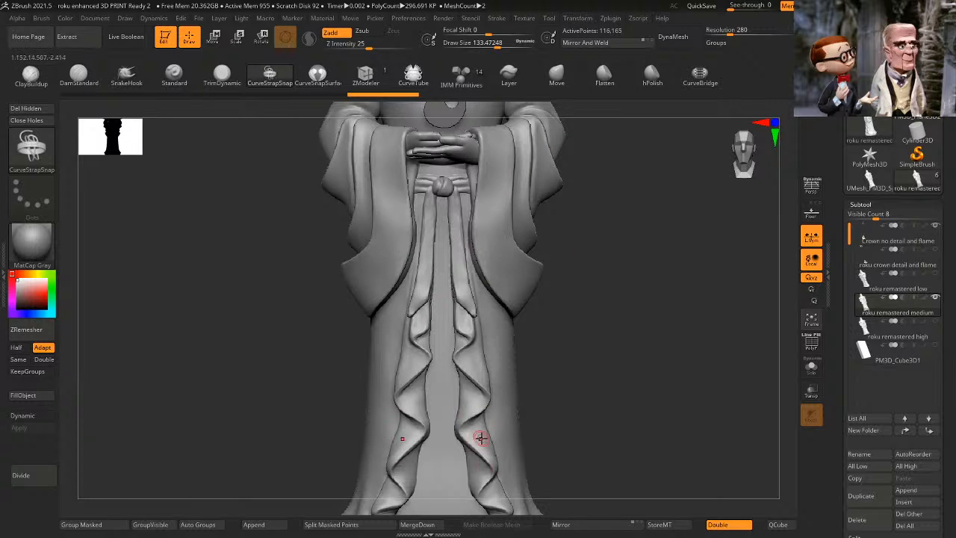
left_click_drag(602, 324, 580, 492, "alt")
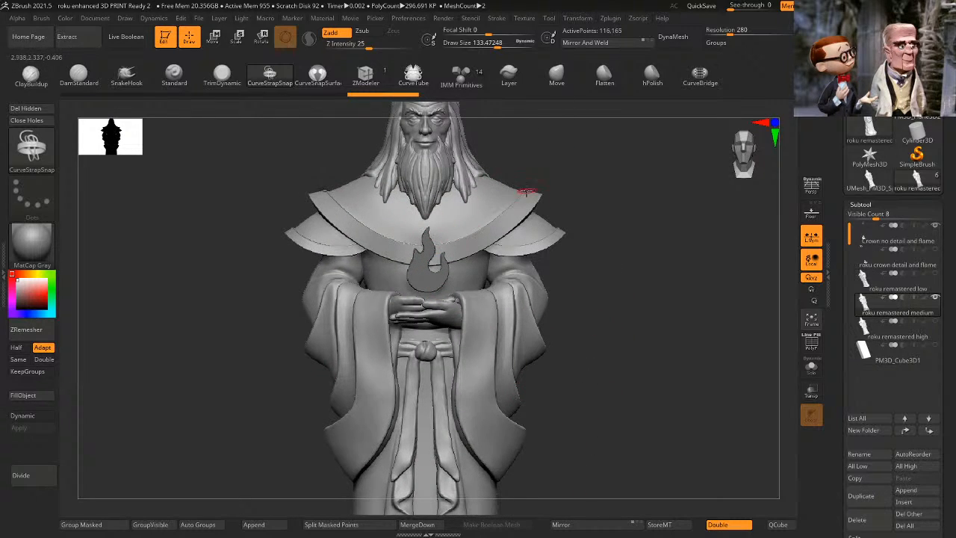
left_click_drag(581, 215, 568, 265, "alt")
left_click_drag(680, 343, 653, 402)
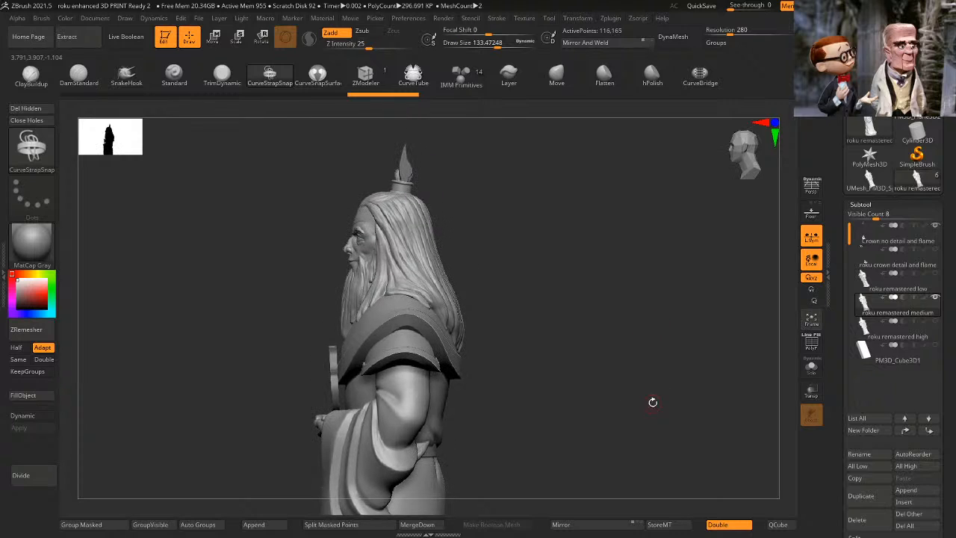
left_click_drag(637, 354, 683, 364)
left_click_drag(660, 333, 661, 401, "alt")
left_click_drag(629, 313, 605, 423, "alt")
left_click_drag(616, 373, 671, 255)
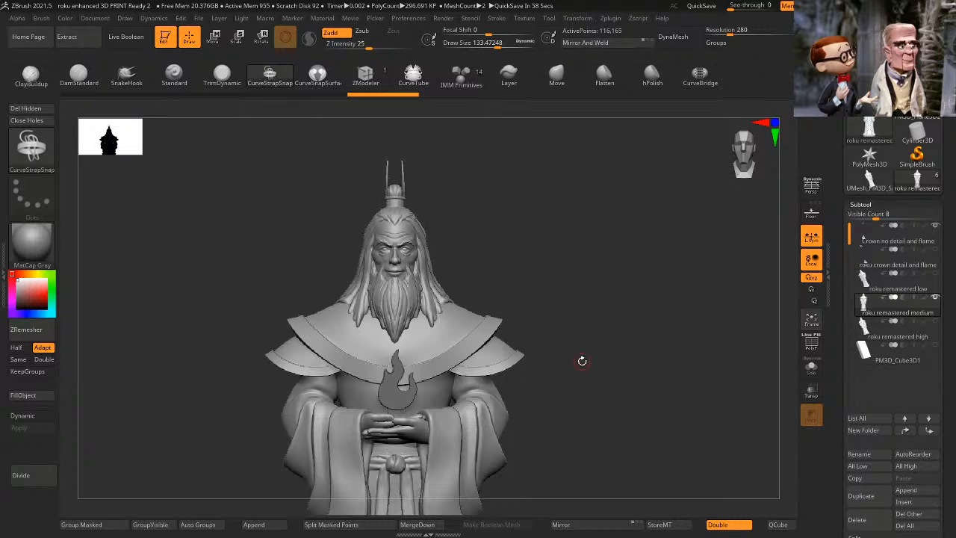
mouse_move(582, 361)
left_mouse_down()
mouse_move(632, 361)
mouse_move(595, 397)
left_mouse_up()
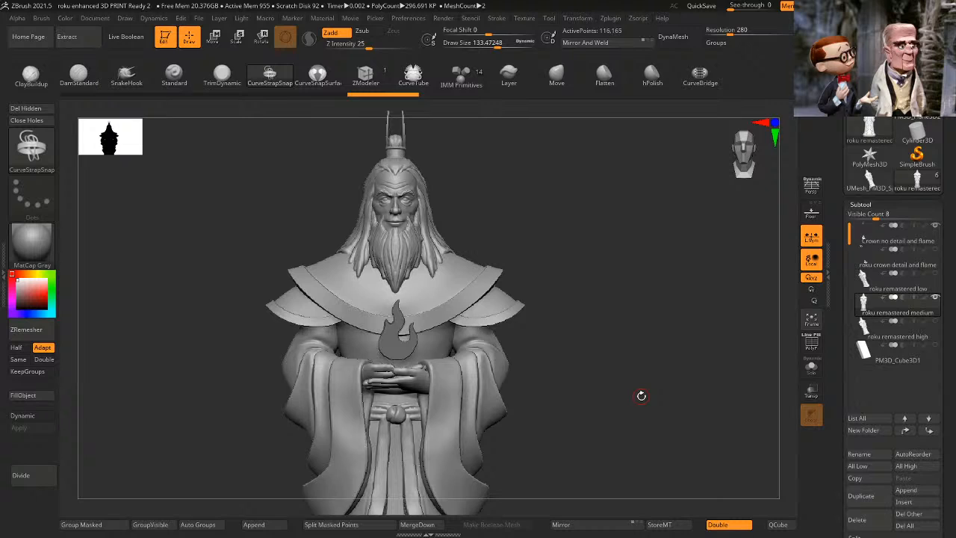
mouse_move(618, 344)
left_mouse_down()
mouse_move(632, 350)
mouse_move(644, 282)
mouse_move(601, 285)
left_mouse_up()
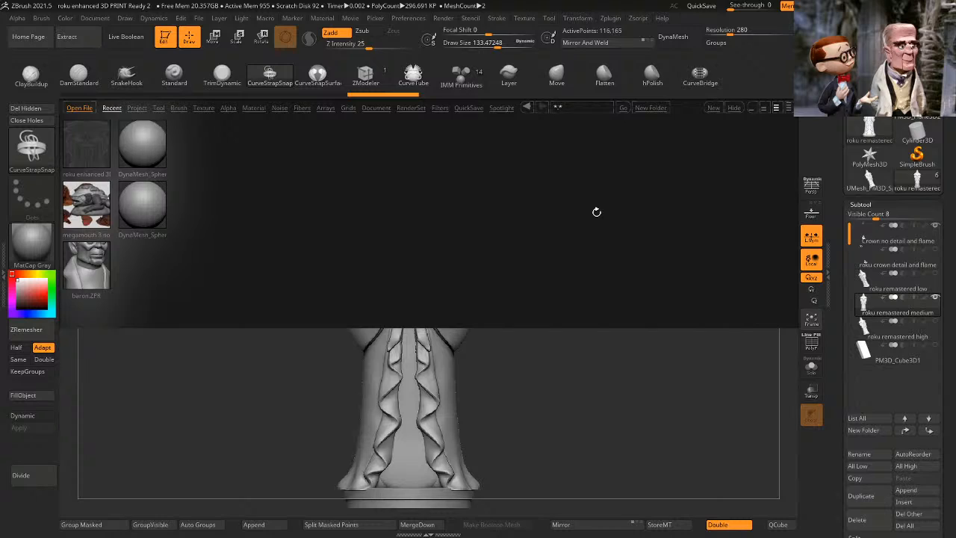
Step: Open the project baron and inspect the bust's head up close
double_click(89, 275)
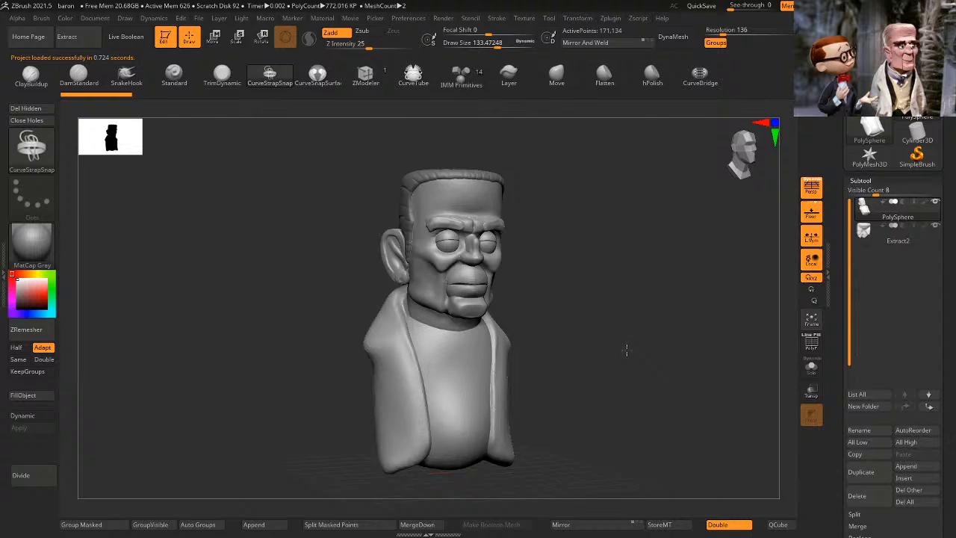
left_click_drag(627, 350, 689, 312)
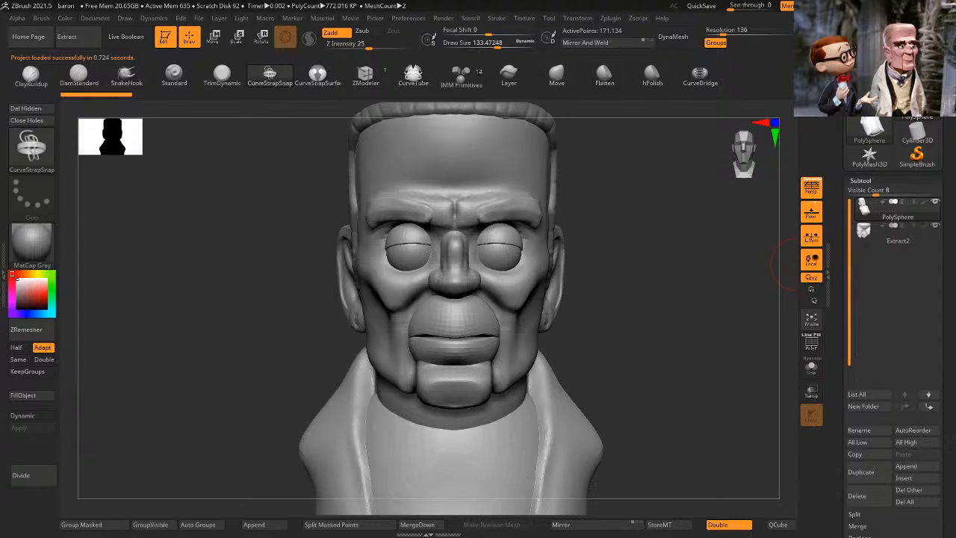
mouse_move(779, 267)
left_mouse_down()
mouse_move(740, 314)
mouse_move(674, 348)
mouse_move(626, 345)
mouse_move(655, 239)
mouse_move(631, 254)
mouse_move(633, 273)
left_mouse_up()
Step: Mask the whole PolySphere subtool except the neck, using the neck's polygroup
left_click(480, 395, "ctrl+shift")
left_click(602, 385, "ctrl")
left_click(621, 382, "ctrl+shift")
left_click(635, 379, "ctrl")
Step: Try pulling the front of the neck forward under the chin with the Move brush at a draw size of about 303, and undo it
key("b")
key("m")
key("v")
key("space")
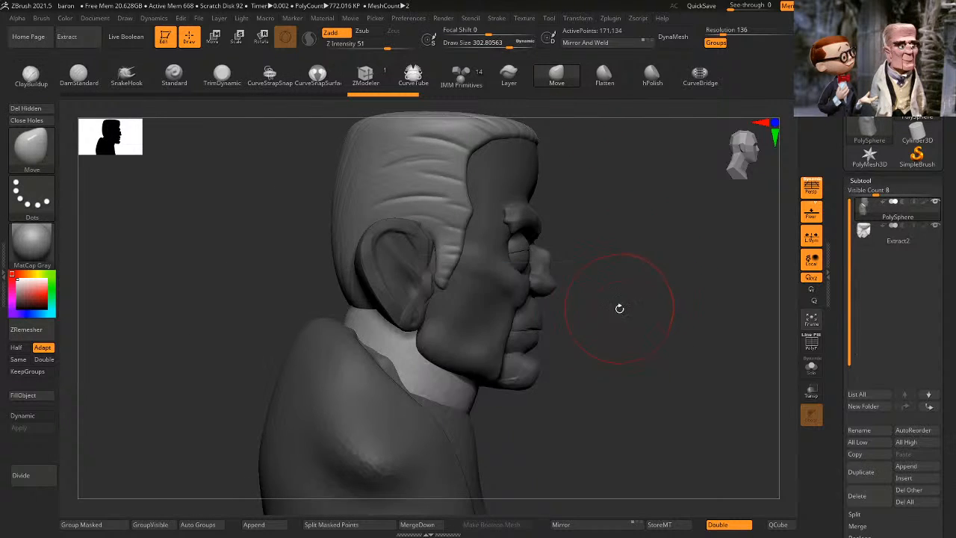
left_click_drag(620, 307, 616, 289)
left_click_drag(484, 375, 534, 382)
left_click_drag(614, 314, 571, 336)
key("ctrl+z")
mouse_move(589, 373)
left_mouse_down()
mouse_move(619, 386)
mouse_move(571, 373)
left_mouse_up()
left_click_drag(509, 413, 514, 408, "shift")
mouse_move(627, 374)
left_mouse_down("alt")
mouse_move(690, 358)
mouse_move(636, 356)
mouse_move(705, 326)
mouse_move(660, 357)
left_mouse_up("alt")
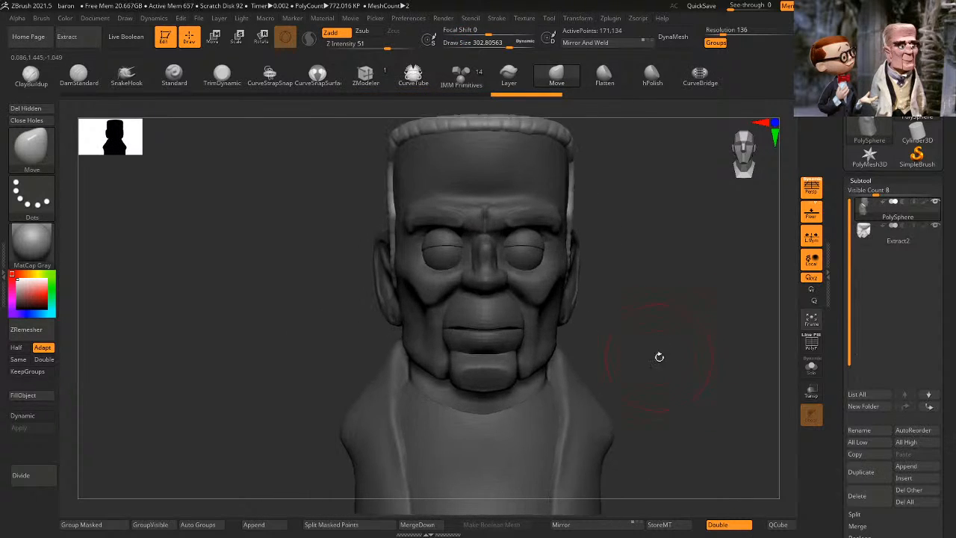
Step: Set the draw size to about 374 and examine the bust's neck and coat from the front and the side
left_click_drag(685, 321, 687, 281, "alt")
mouse_move(687, 281)
left_mouse_down()
mouse_move(709, 294)
mouse_move(687, 297)
mouse_move(700, 259)
mouse_move(622, 338)
mouse_move(600, 327)
mouse_move(730, 292)
mouse_move(718, 299)
mouse_move(688, 284)
mouse_move(721, 261)
left_mouse_up()
key("space")
left_click(692, 274)
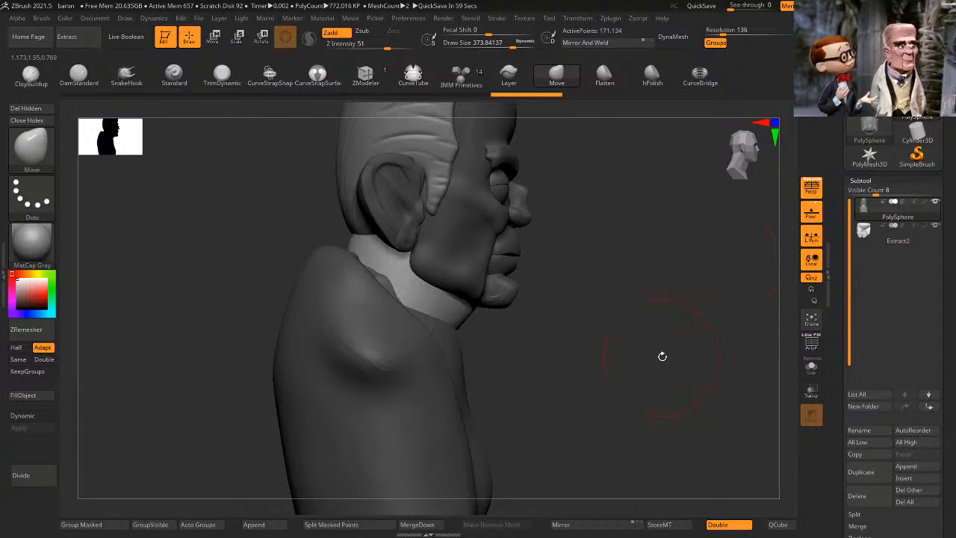
left_click_drag(662, 357, 700, 278)
left_click_drag(722, 239, 649, 266)
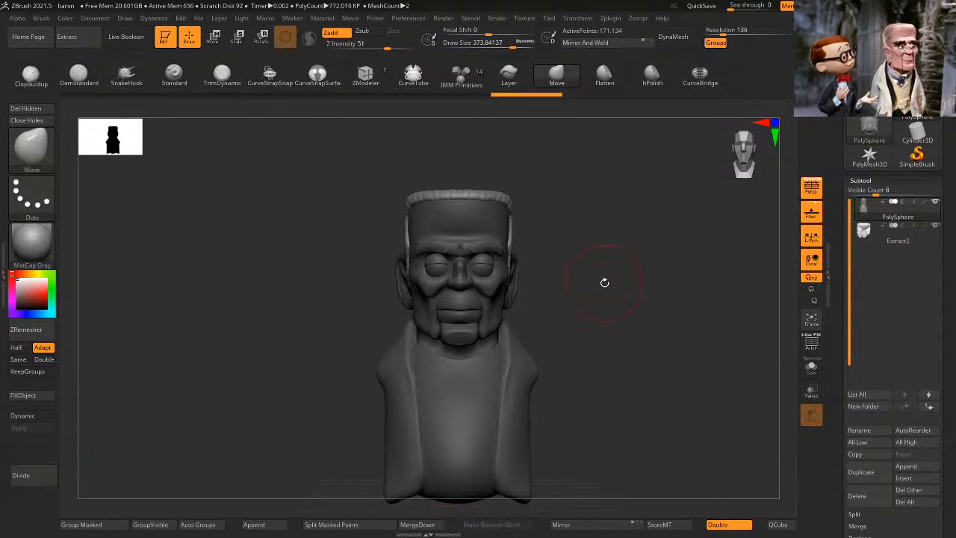
left_click_drag(627, 260, 623, 340)
left_click_drag(614, 293, 578, 269)
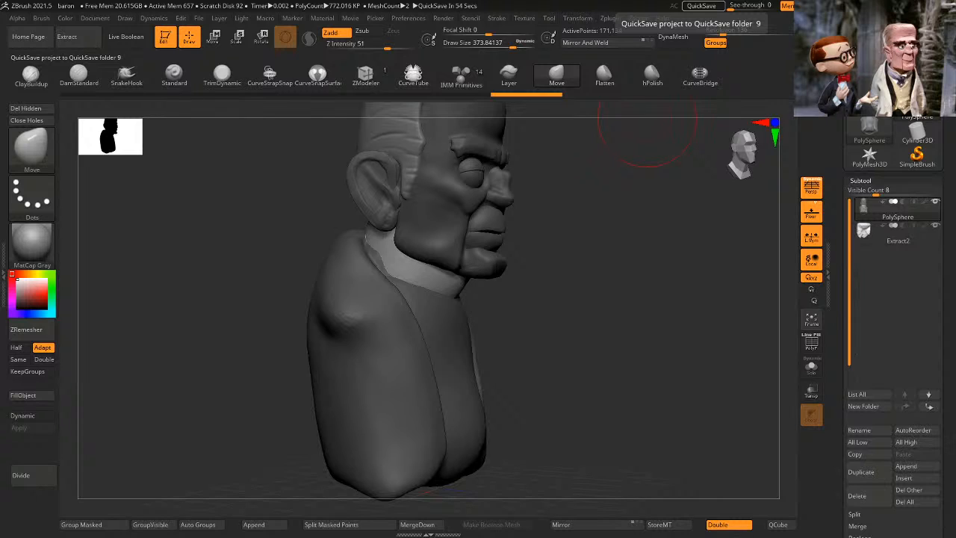
left_click_drag(647, 134, 609, 272, "shift")
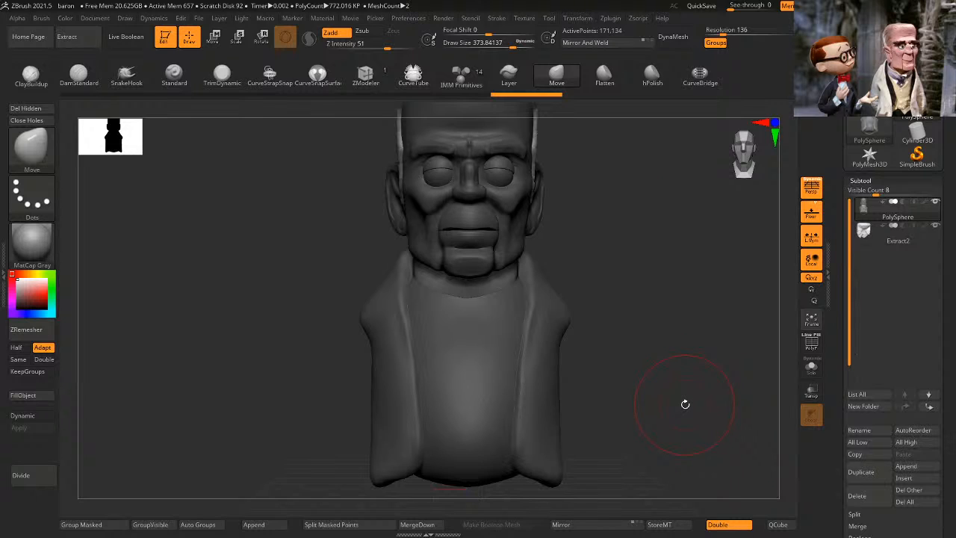
Step: Set the draw size to about 155, clear the mask, and mask everything except the shirt-front polygroup
mouse_move(685, 404)
left_mouse_down("alt")
mouse_move(656, 348)
mouse_move(662, 299)
mouse_move(683, 346)
mouse_move(665, 330)
left_mouse_up("alt")
key("space")
left_click_drag(569, 368, 600, 393, "ctrl")
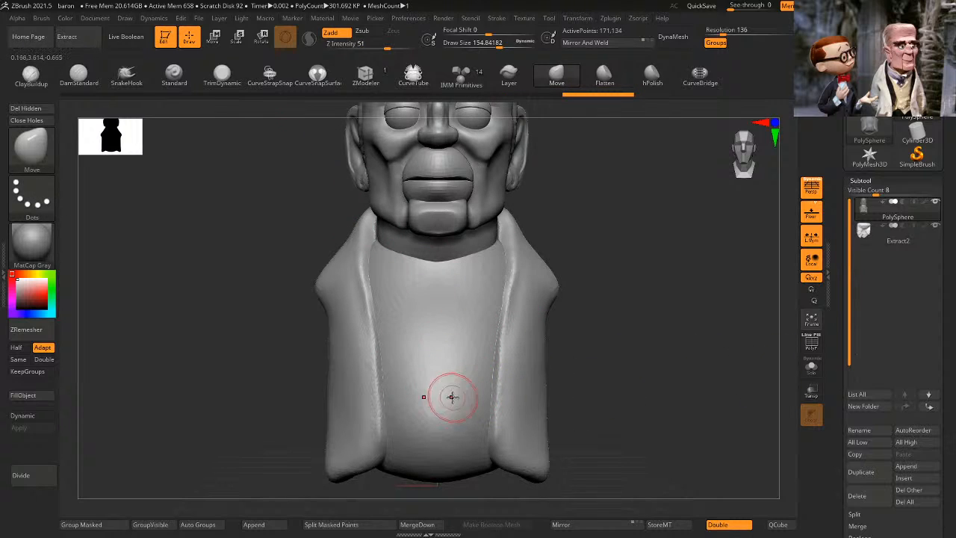
left_click(477, 388, "ctrl+shift")
left_click(630, 357, "ctrl")
left_click(630, 357, "ctrl+shift")
left_click(618, 341, "ctrl")
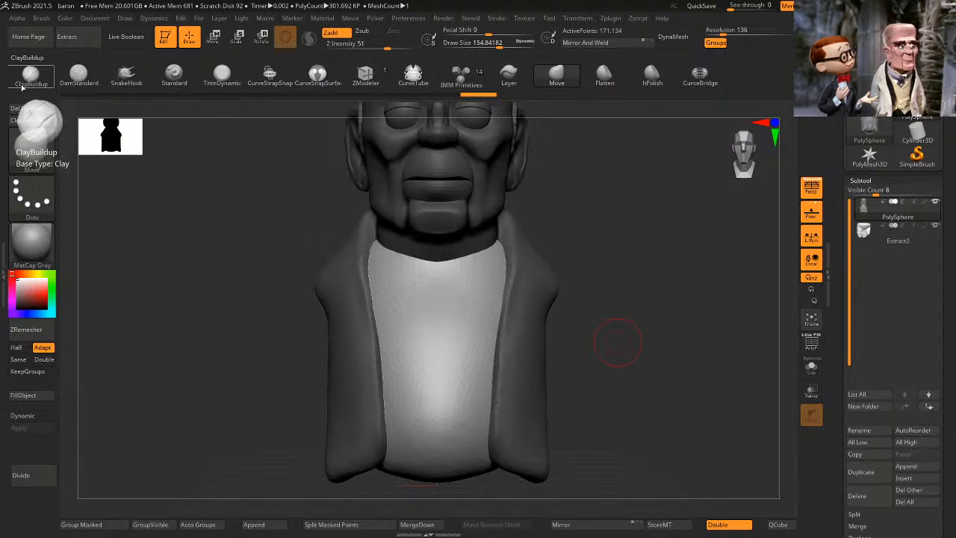
Step: Carve a symmetrical pointed waistcoat hem across the lower shirt front with DamStandard, undoing the first tries
left_click(98, 83)
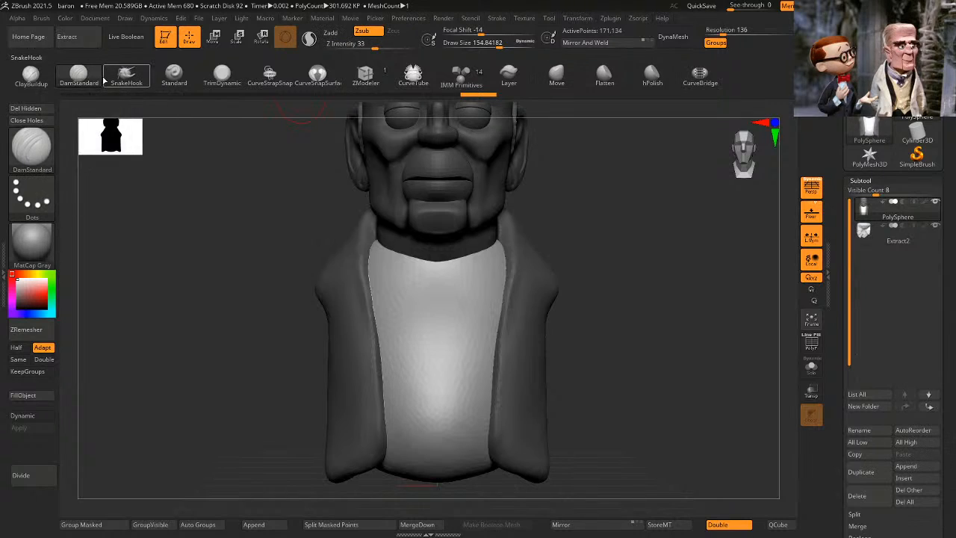
left_click_drag(628, 271, 638, 284, "alt")
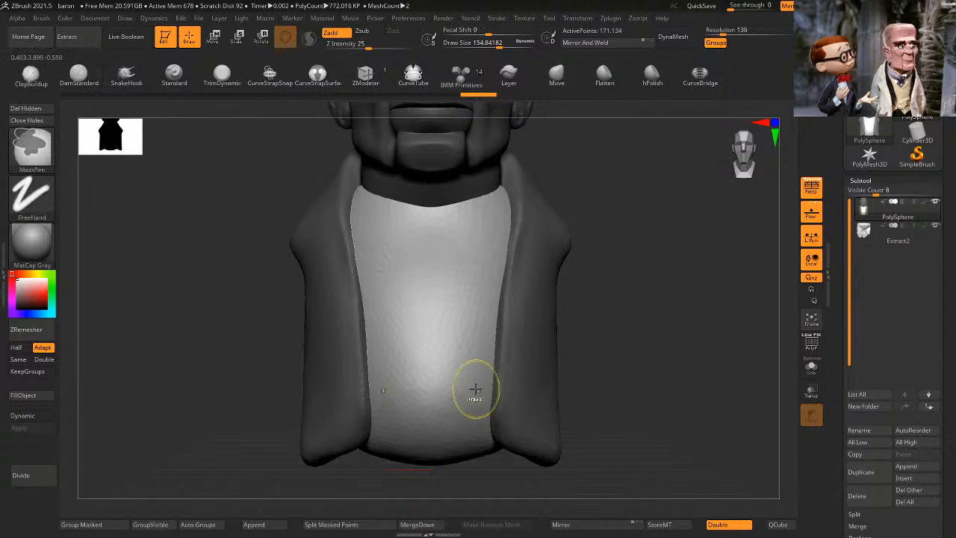
mouse_move(488, 396)
left_mouse_down("shift")
mouse_move(439, 430)
mouse_move(484, 412)
left_mouse_up("shift")
key("ctrl+z")
left_click_drag(432, 392, 457, 427)
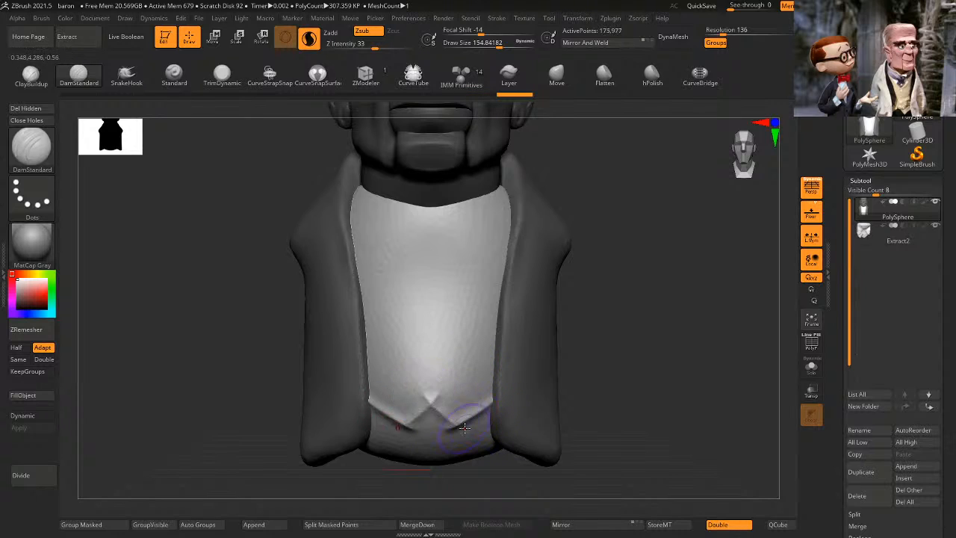
key("ctrl+z")
key("ctrl+z")
mouse_move(432, 393)
left_mouse_down()
mouse_move(467, 424)
mouse_move(497, 412)
left_mouse_up()
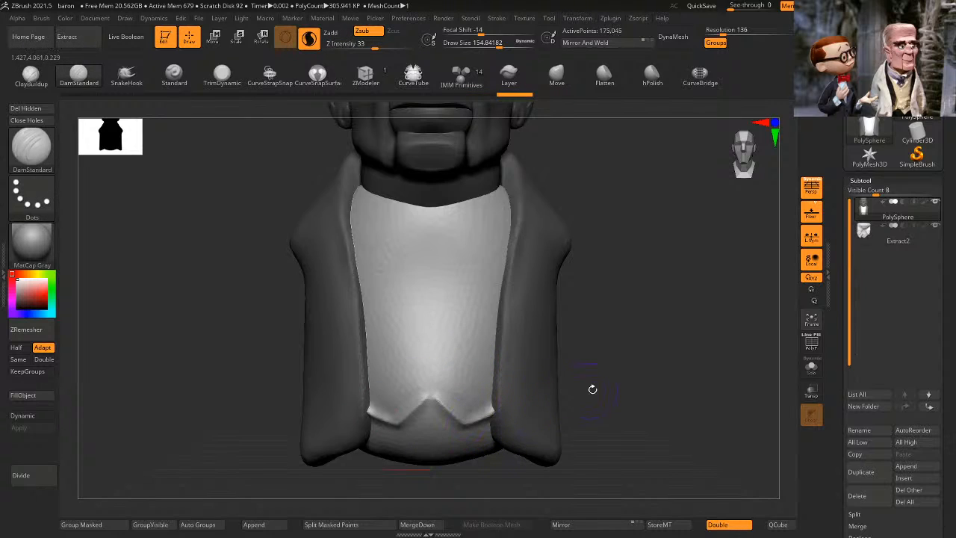
Step: Build up the waistcoat just above the hem with ClayBuildup, smooth it, and reduce the draw size to about 119
left_click_drag(655, 369, 640, 349, "alt")
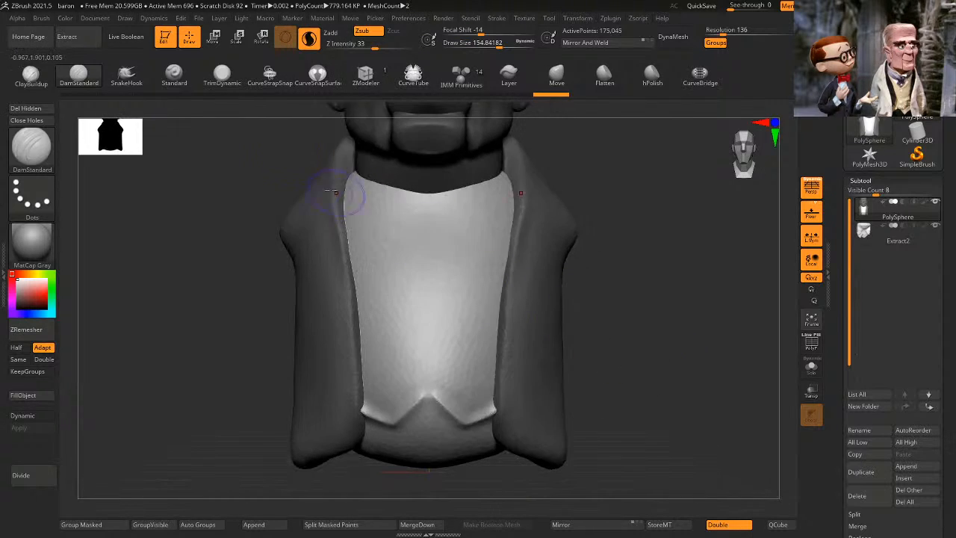
left_click(33, 85)
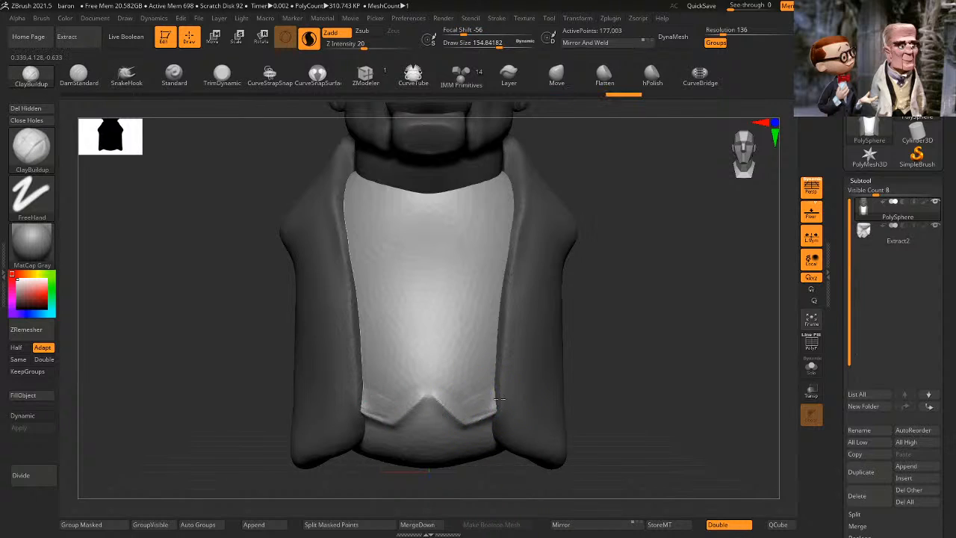
mouse_move(484, 404)
left_mouse_down()
mouse_move(438, 384)
mouse_move(473, 406)
mouse_move(456, 381)
mouse_move(487, 390)
left_mouse_up()
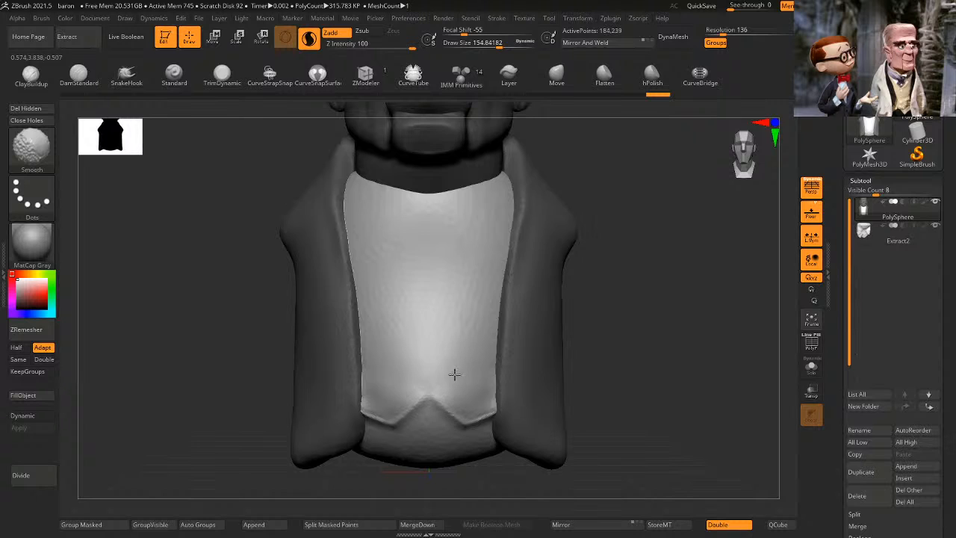
mouse_move(629, 313)
left_mouse_down()
mouse_move(687, 322)
mouse_move(677, 269)
mouse_move(676, 284)
left_mouse_up()
key("space")
left_click(667, 276)
mouse_move(669, 319)
left_mouse_down()
mouse_move(632, 337)
mouse_move(680, 327)
mouse_move(669, 311)
left_mouse_up()
key("space")
left_click(669, 312)
Step: Try regrouping and isolating the waistcoat area, and bring back the whole bust with only the shirt front unmasked
key("ctrl+w")
left_click(481, 346, "ctrl+shift")
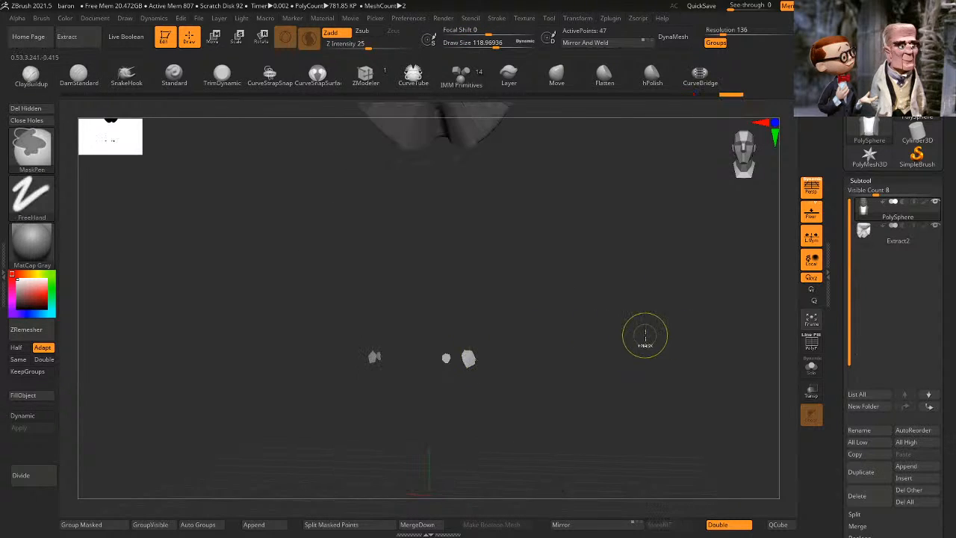
left_click(646, 334, "ctrl+shift")
left_click(649, 332, "ctrl")
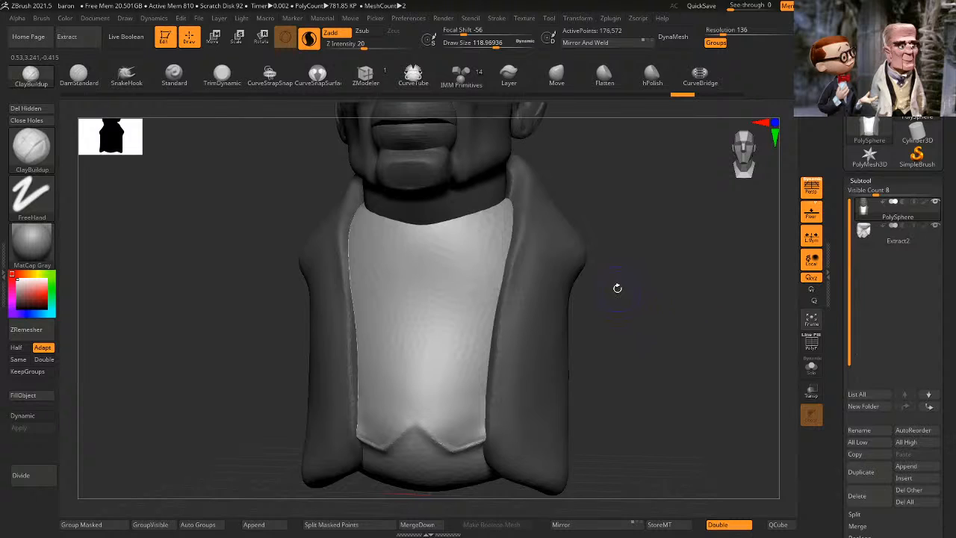
Step: Isolate the torso polygroup, try painting mask stripes down both sides of the chest, and undo them
left_click(489, 259, "ctrl+shift")
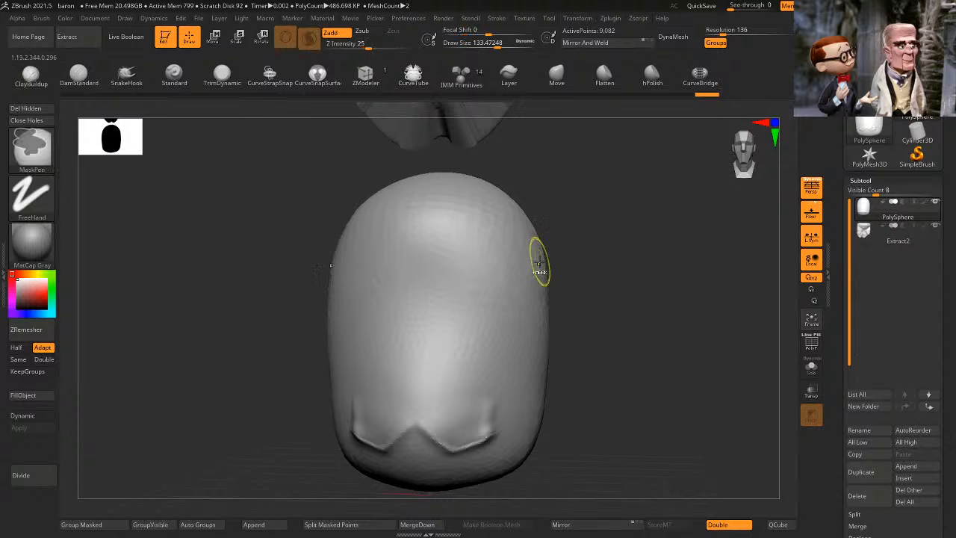
right_click(506, 243)
left_click_drag(504, 230, 463, 374, "ctrl")
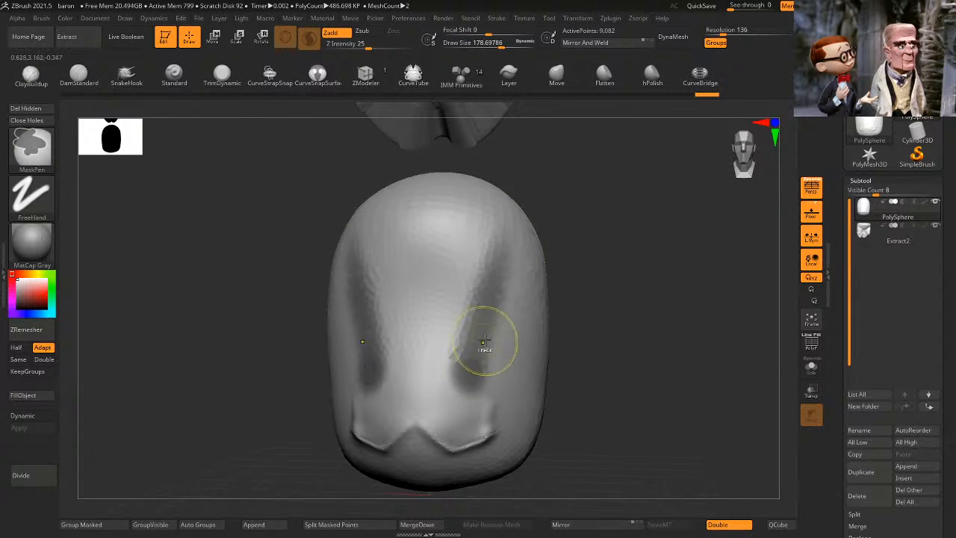
key("ctrl+z")
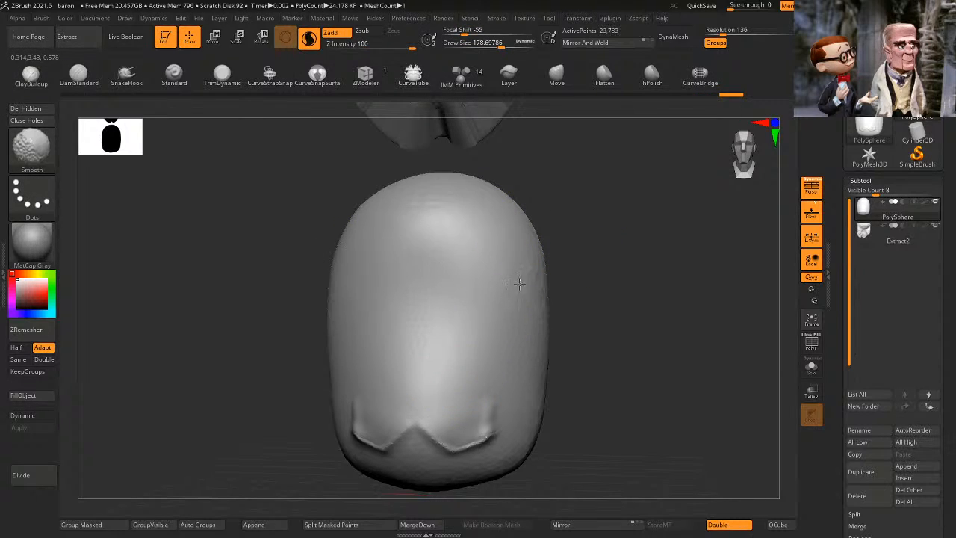
Step: Check the isolated torso's wireframe in solo mode, and return to the whole bust without the wireframe
left_click(811, 342)
left_click(812, 366)
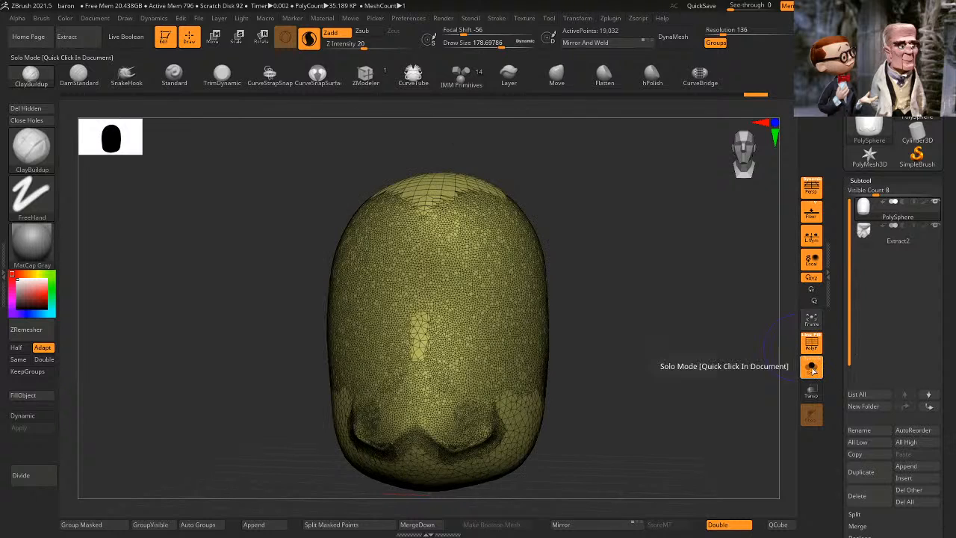
key("ctrl+z")
key("ctrl+shift+z")
key("ctrl+shift+z")
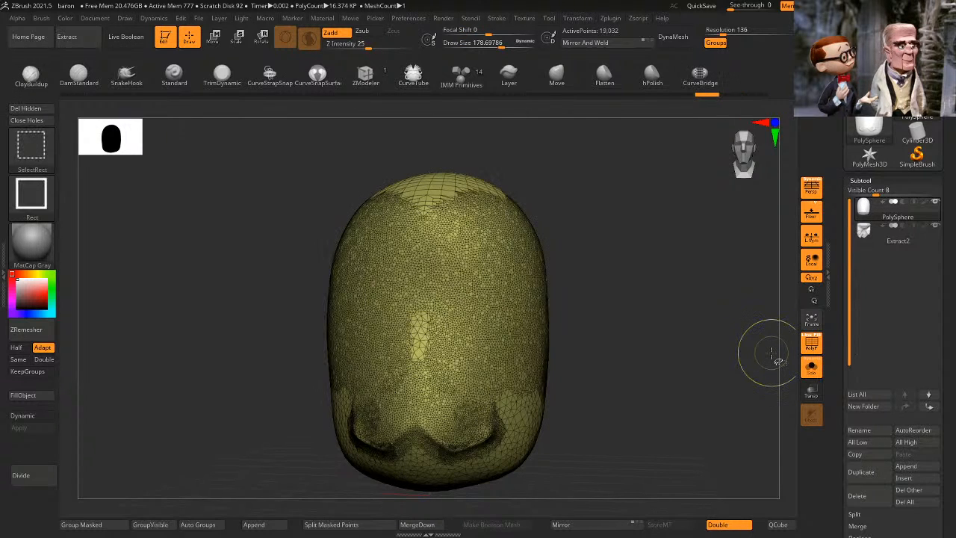
left_click(810, 368)
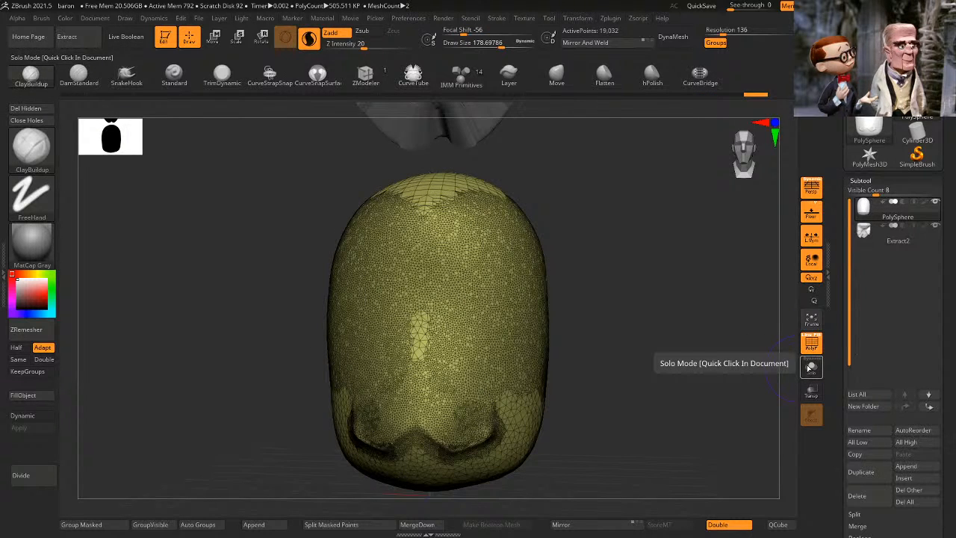
left_click(809, 368)
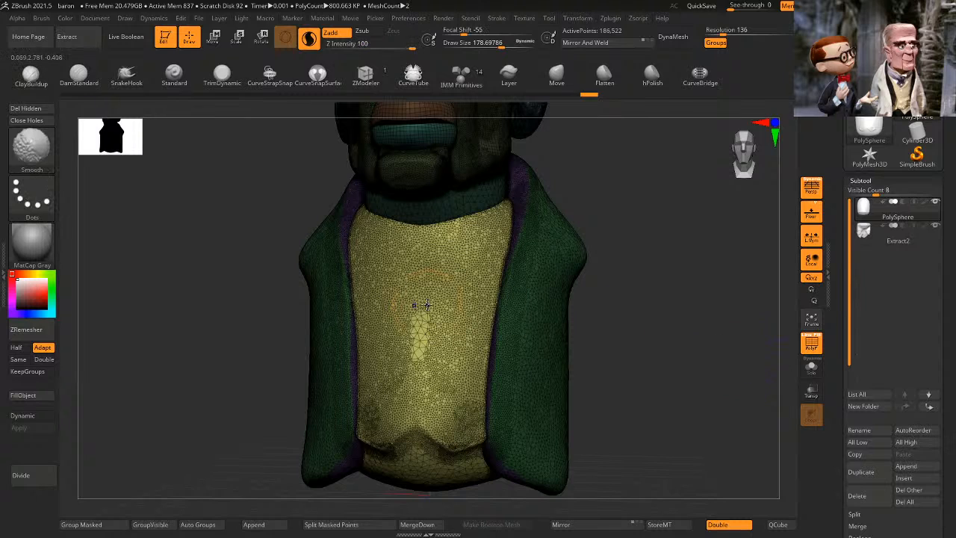
left_click(813, 346)
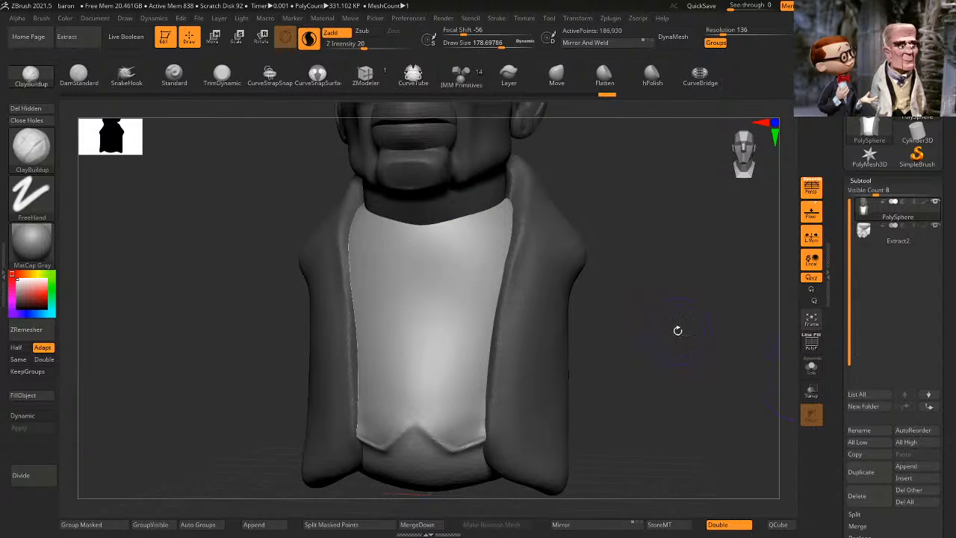
mouse_move(678, 330)
left_mouse_down()
mouse_move(717, 333)
mouse_move(688, 317)
mouse_move(675, 343)
mouse_move(695, 324)
mouse_move(670, 348)
mouse_move(711, 291)
left_mouse_up()
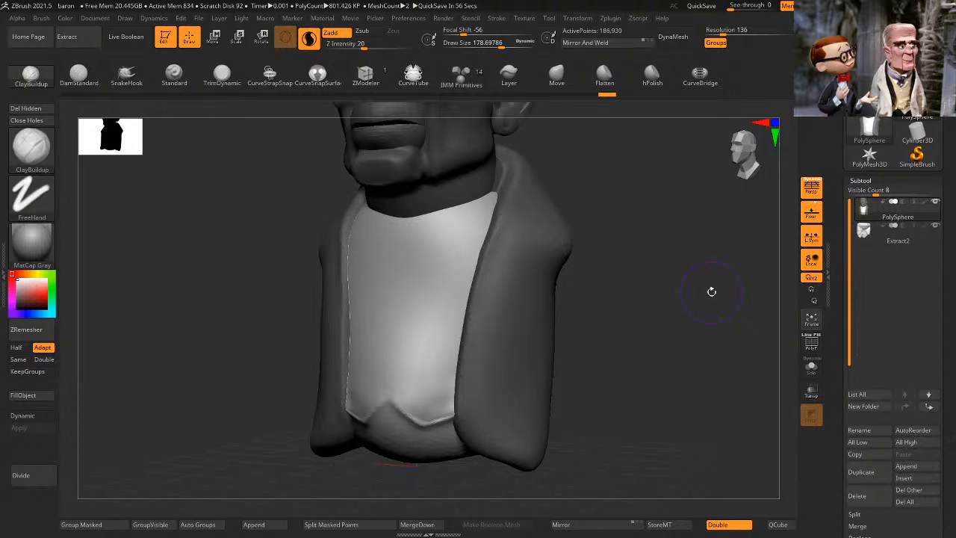
Step: Isolate the torso polygroup, set the draw size to about 185, and paint a diagonal mask stripe on the side of the chest
mouse_move(634, 343)
left_mouse_down()
mouse_move(659, 346)
mouse_move(698, 292)
mouse_move(707, 301)
mouse_move(658, 322)
left_mouse_up()
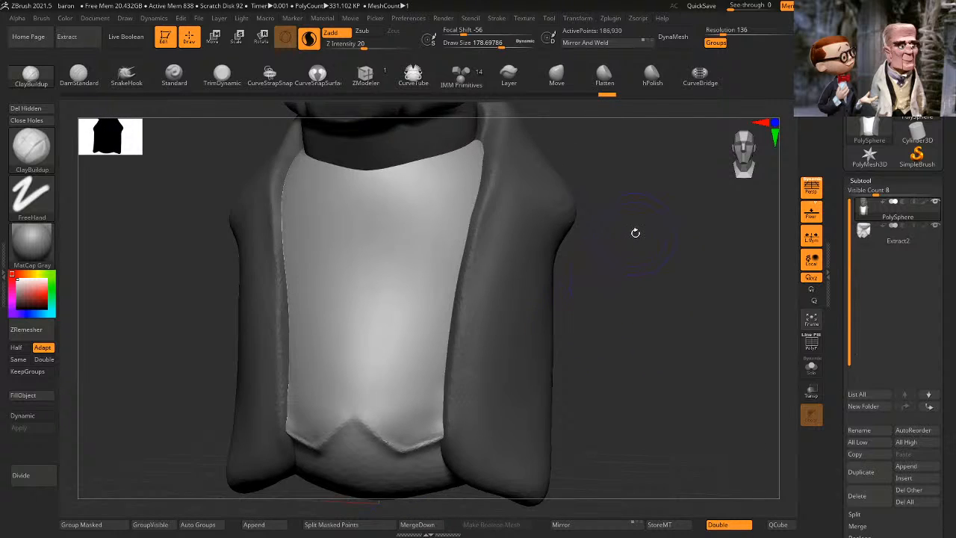
left_click(421, 304, "ctrl+shift")
key("space")
left_click_drag(577, 254, 571, 254)
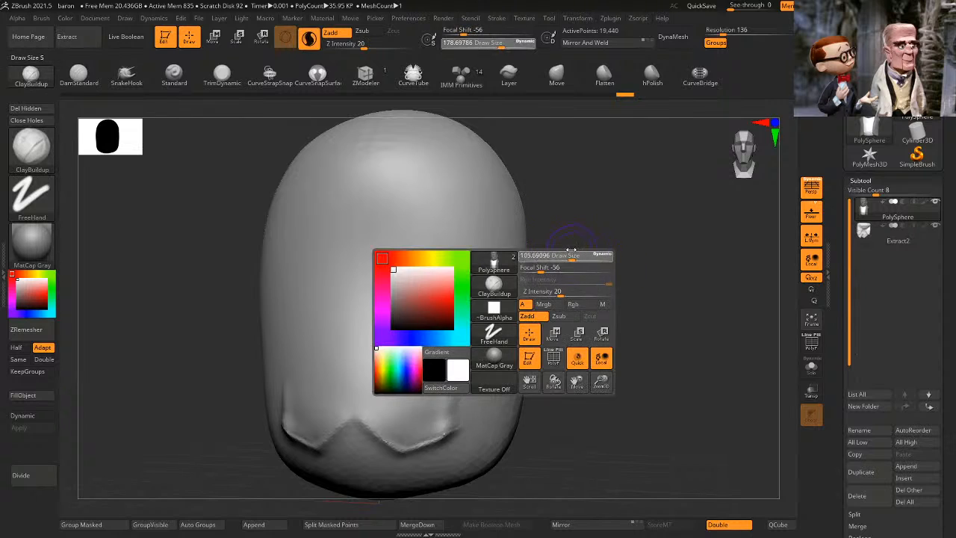
mouse_move(487, 186)
left_mouse_down("ctrl")
mouse_move(440, 281)
mouse_move(506, 169)
left_mouse_up("ctrl")
mouse_move(677, 175)
left_mouse_down()
mouse_move(619, 159)
mouse_move(656, 203)
mouse_move(671, 205)
left_mouse_up()
key("space")
left_click_drag(480, 193, 487, 187)
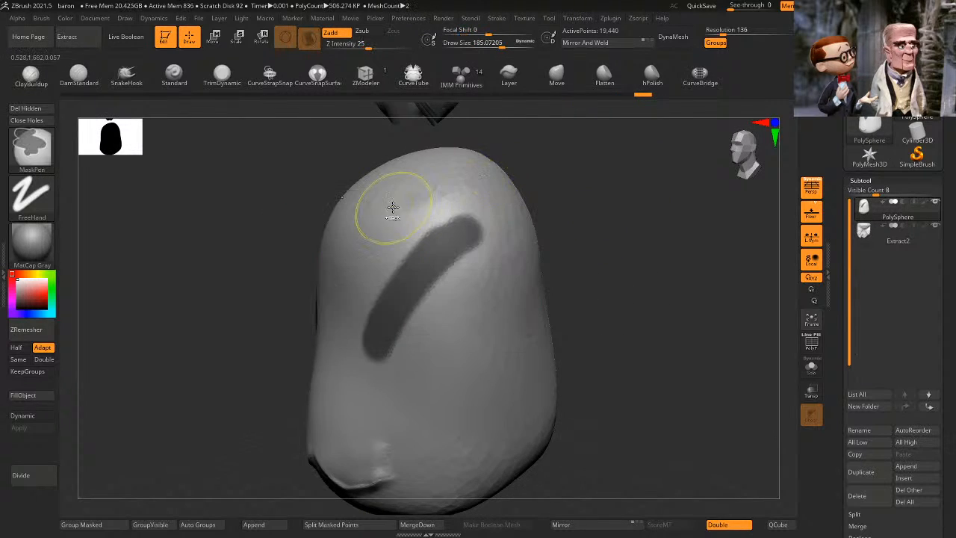
key("shift")
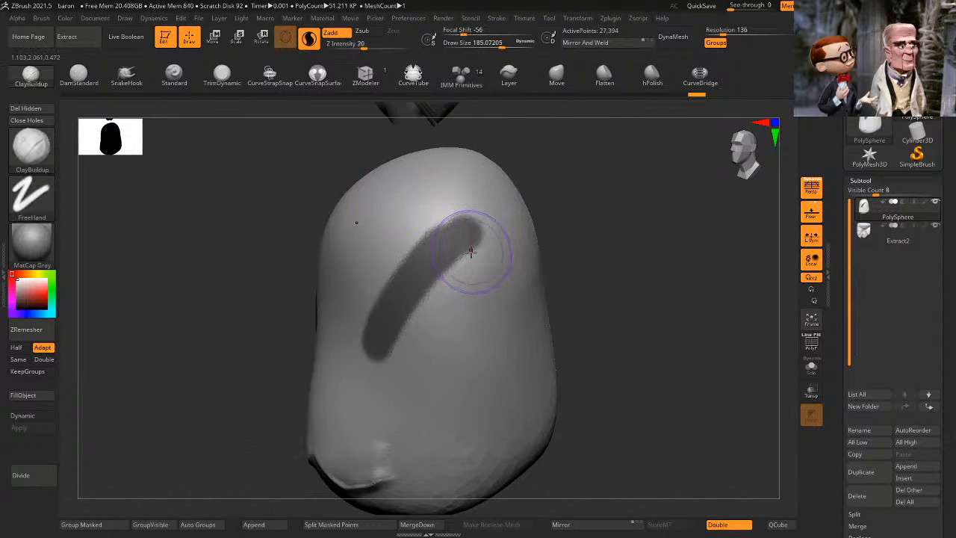
Step: Reduce the draw size to about 155 and widen the mask down the side of the torso to the waistcoat hem
key("space")
left_click_drag(486, 248, 398, 359)
mouse_move(590, 237)
left_mouse_down()
mouse_move(634, 207)
mouse_move(614, 217)
left_mouse_up()
mouse_move(469, 249)
left_mouse_down("ctrl")
mouse_move(452, 267)
mouse_move(471, 278)
mouse_move(451, 332)
left_mouse_up("ctrl")
left_click_drag(583, 260, 594, 194, "alt")
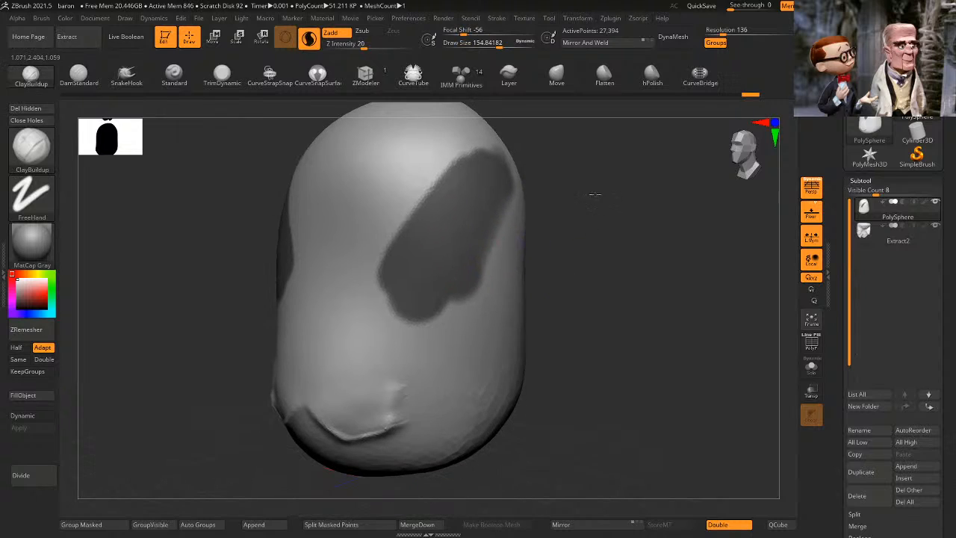
mouse_move(463, 239)
left_mouse_down("ctrl")
mouse_move(403, 321)
mouse_move(386, 315)
mouse_move(421, 322)
mouse_move(467, 373)
mouse_move(433, 324)
mouse_move(384, 386)
mouse_move(429, 363)
mouse_move(505, 195)
mouse_move(491, 303)
left_mouse_up("ctrl")
mouse_move(576, 183)
left_mouse_down("alt")
mouse_move(570, 261)
mouse_move(525, 231)
left_mouse_up("alt")
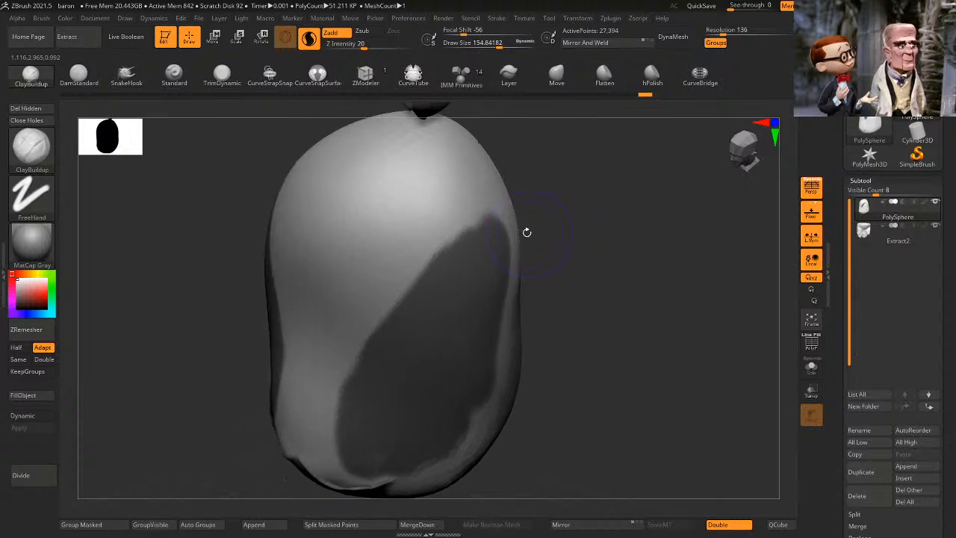
Step: Extend the side mask up over the shoulder, and bring back the whole bust to check the masked waistcoat panels
left_click_drag(471, 160, 375, 337, "ctrl")
left_click(811, 367)
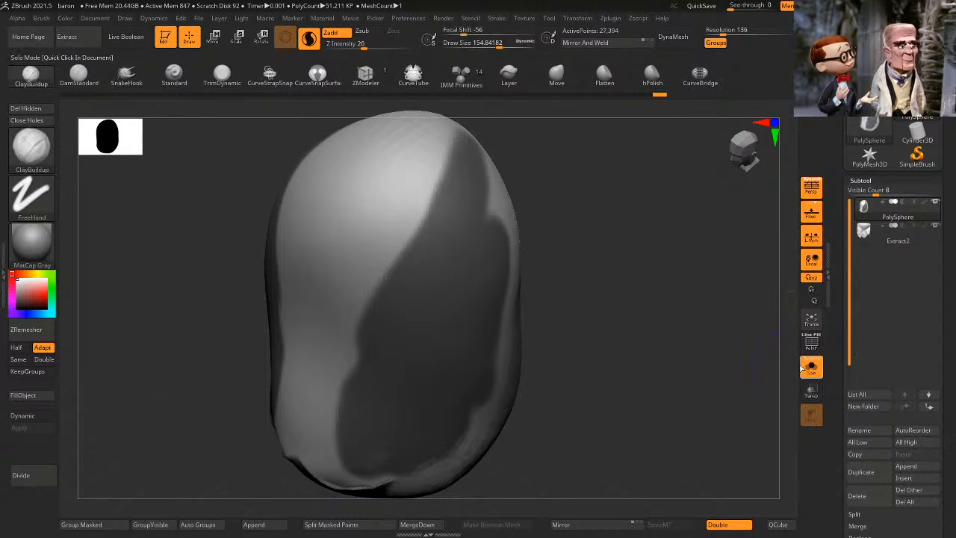
left_click(809, 366)
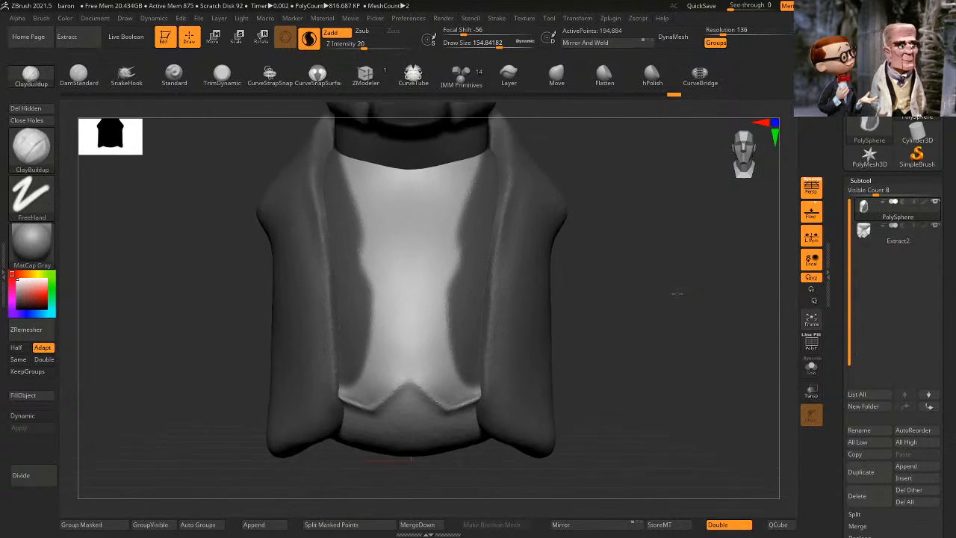
left_click_drag(677, 294, 649, 325, "alt")
key("space")
left_click_drag(632, 221, 561, 214)
key("ctrl")
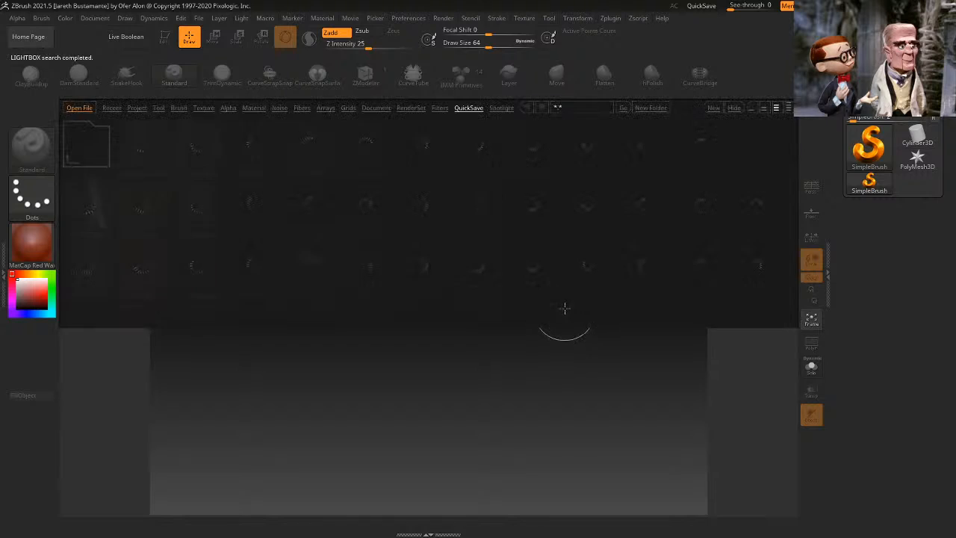
Step: Open the recent file Recovered_Tool.ztl, place the bust on the canvas in edit mode, and frame the whole model
left_click(111, 108)
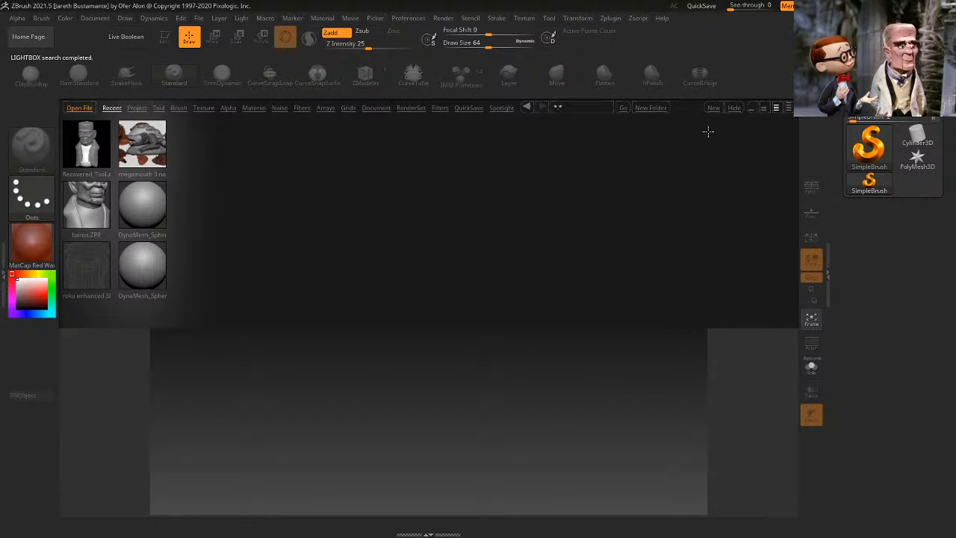
left_click(764, 107)
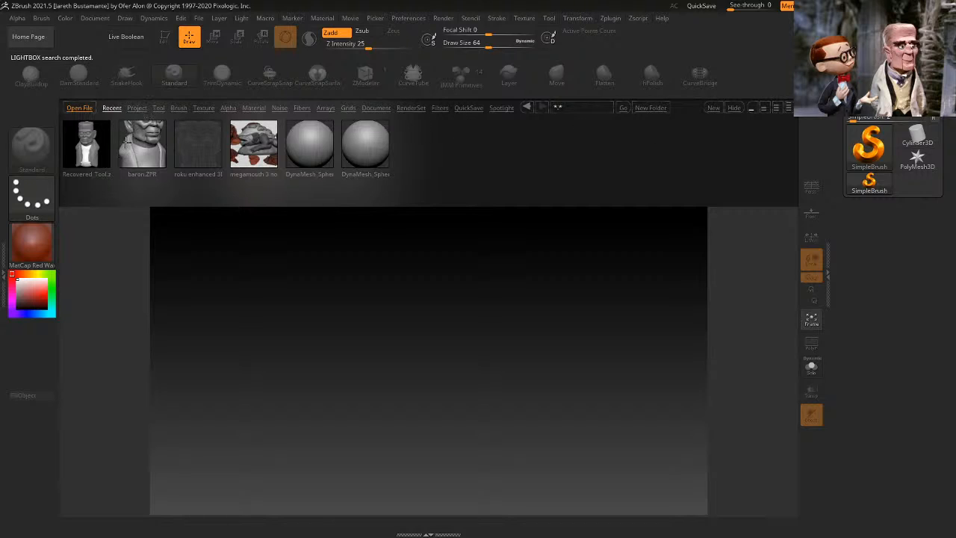
double_click(97, 150)
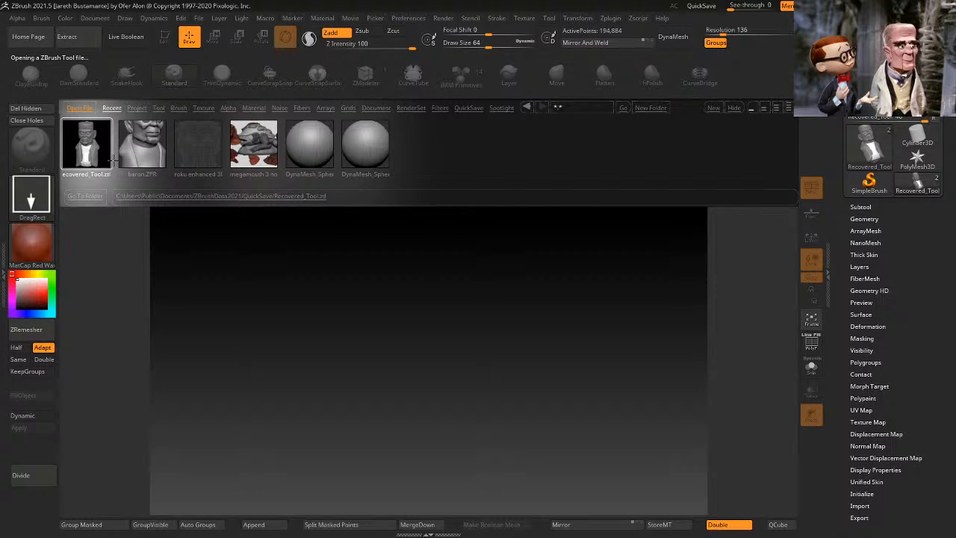
mouse_move(424, 272)
left_mouse_down()
mouse_move(429, 384)
mouse_move(418, 417)
left_mouse_up()
key("t")
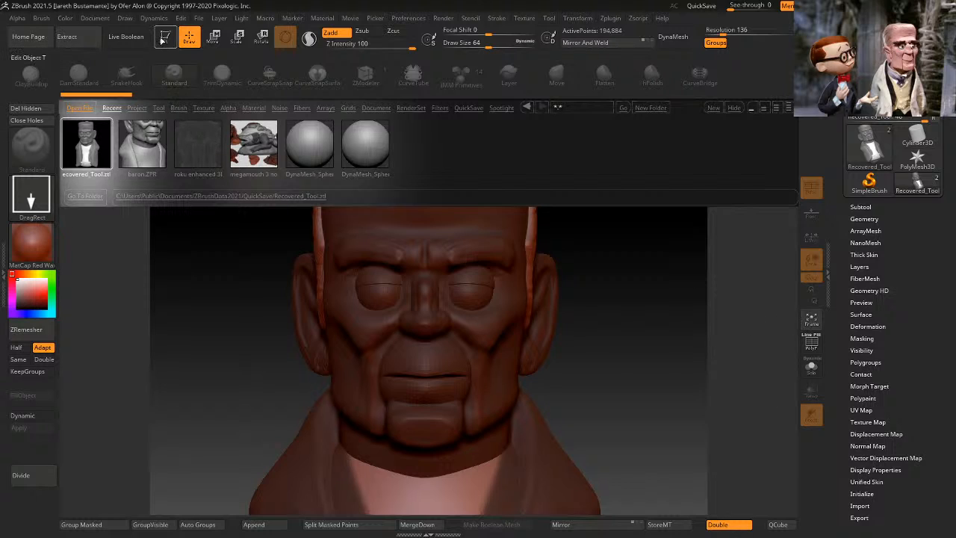
left_click(110, 107)
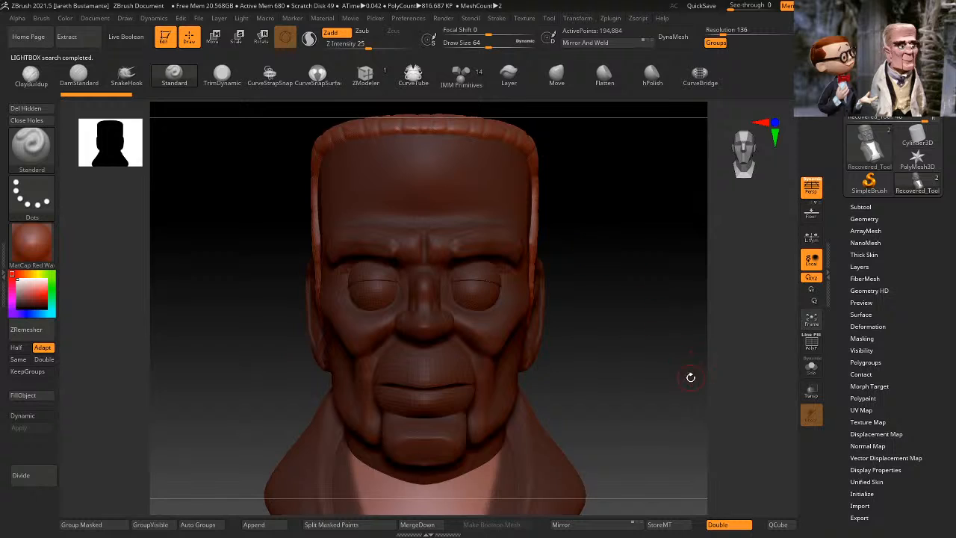
left_click_drag(687, 378, 559, 213, "alt")
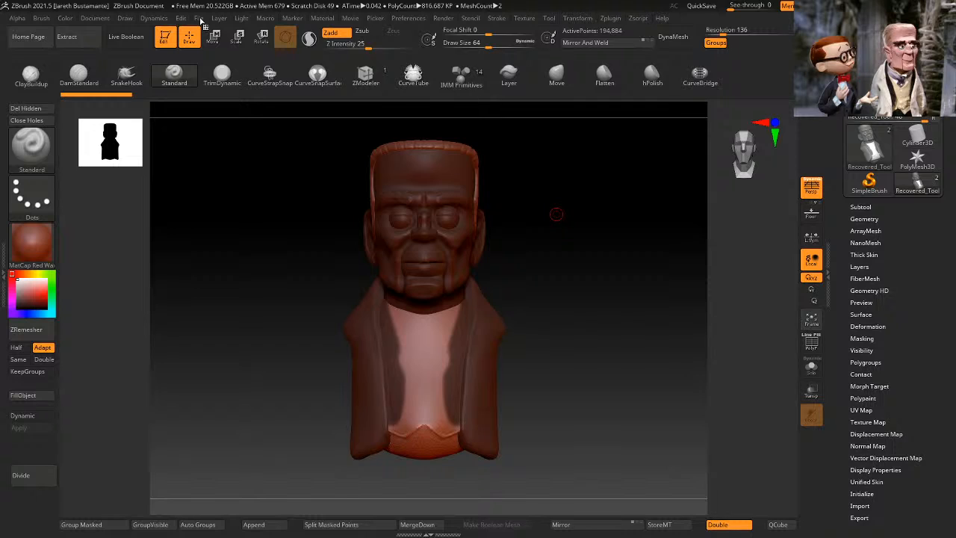
Step: Give the bust the BasicMaterial material with a light grey colour
left_click(32, 241)
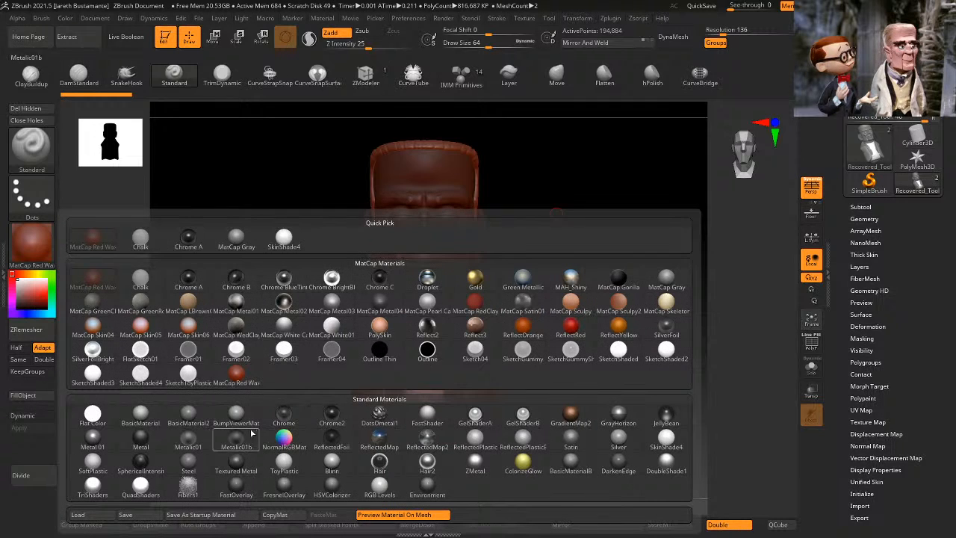
left_click(188, 417)
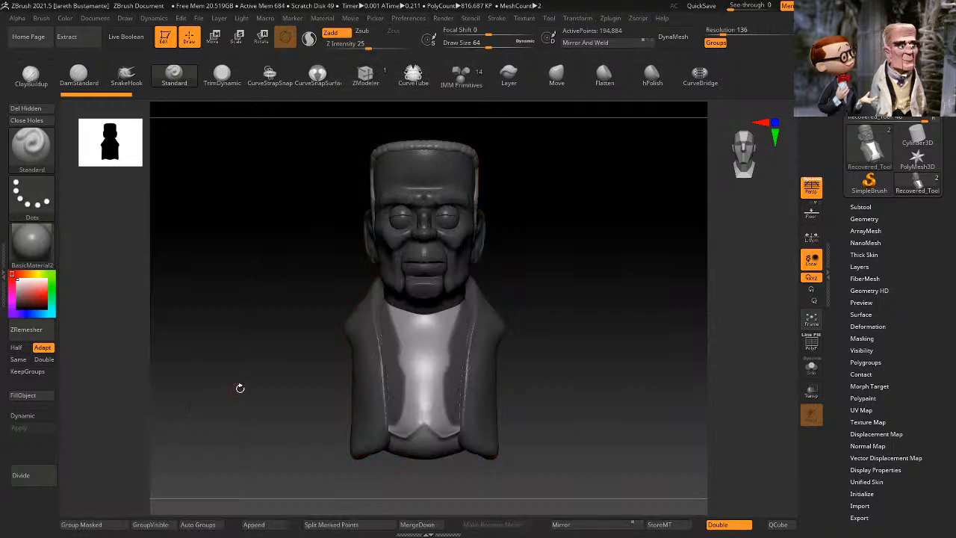
left_click(21, 291)
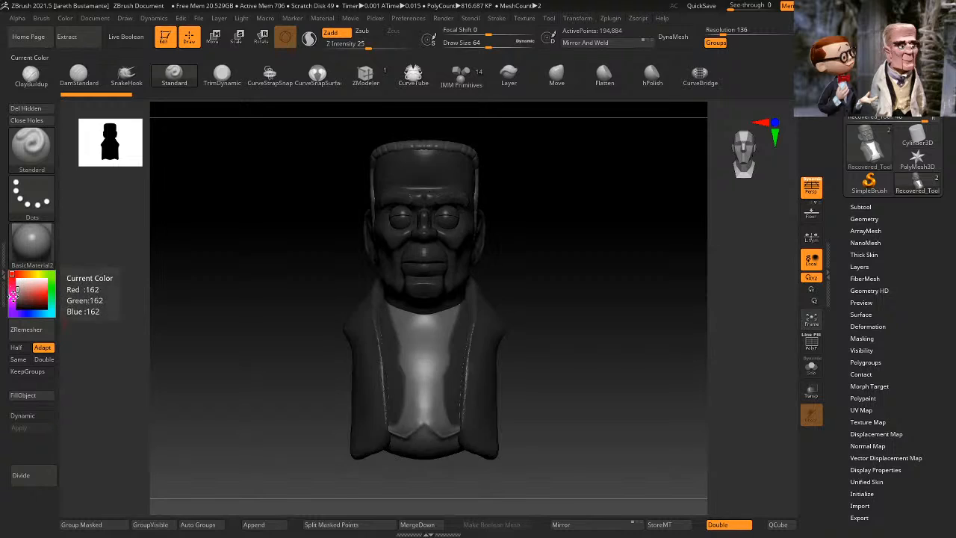
left_click(18, 283)
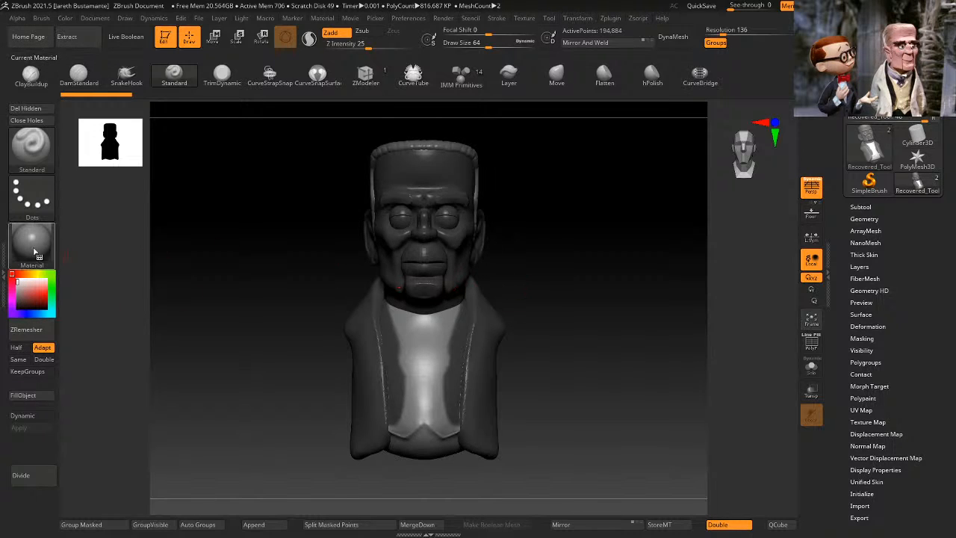
left_click(34, 250)
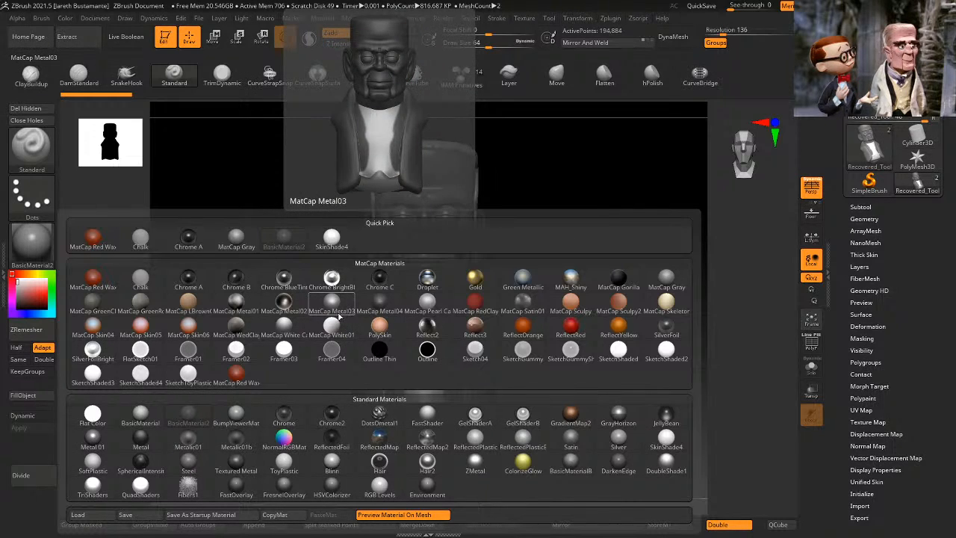
left_click(146, 418)
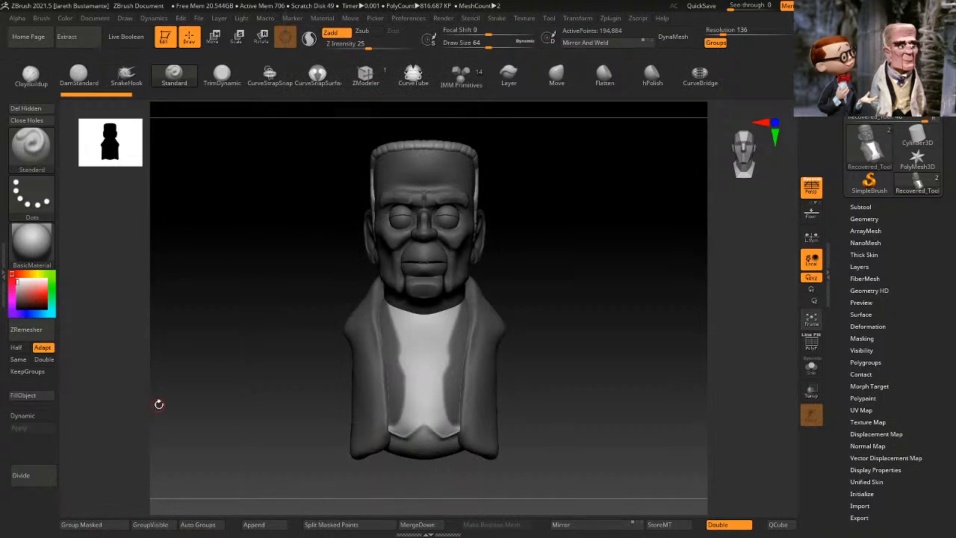
Step: Isolate the torso with the draw size at about 69, and bring back the whole bust with only the waistcoat sides masked
mouse_move(602, 293)
left_mouse_down()
mouse_move(555, 318)
mouse_move(568, 317)
mouse_move(540, 304)
left_mouse_up()
left_click(547, 324, "ctrl")
left_click(425, 374, "ctrl+shift")
key("space")
left_click_drag(460, 306, 462, 306)
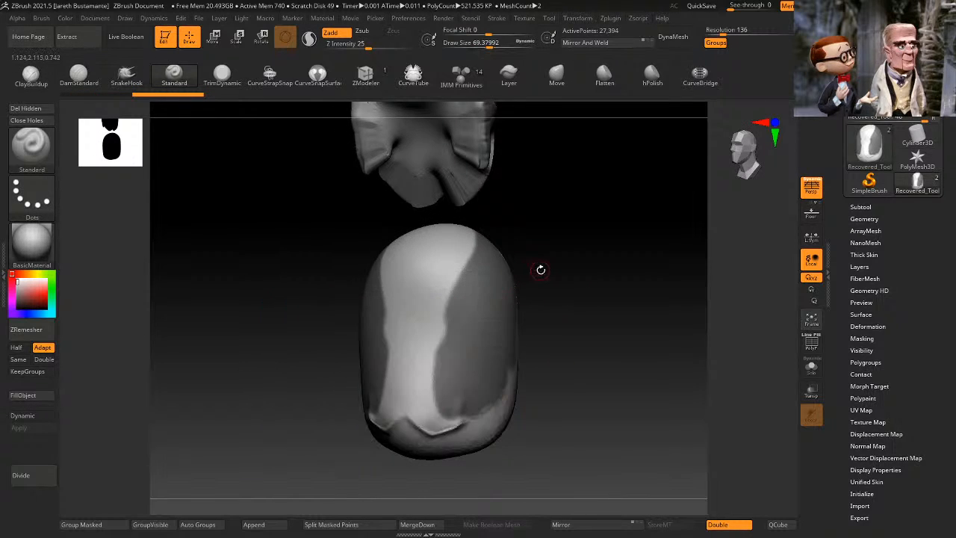
left_click_drag(559, 265, 575, 296, "ctrl+shift")
left_click_drag(603, 266, 616, 290, "ctrl")
left_click(629, 287, "ctrl+shift")
left_click(621, 292, "ctrl")
left_click(625, 288, "ctrl")
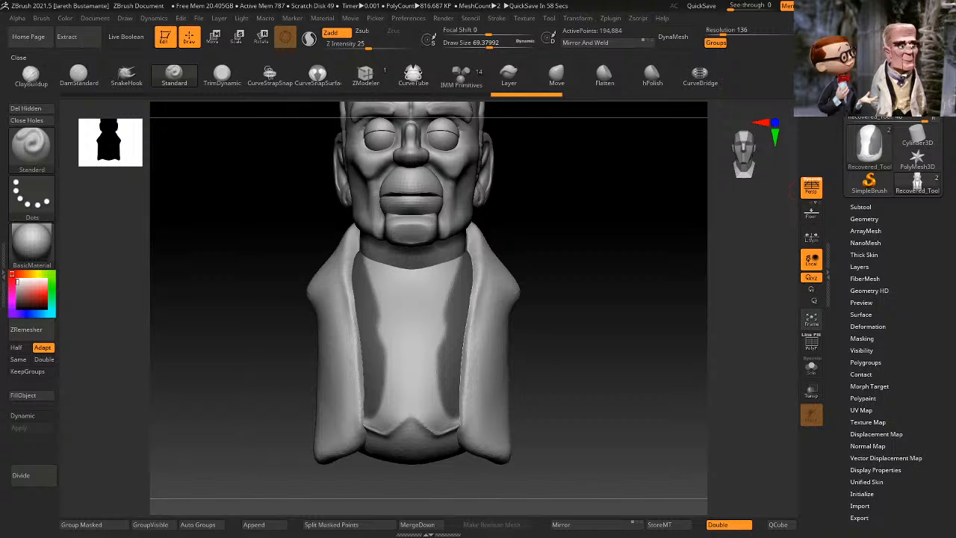
Step: Try extending the waistcoat masks inward with freehand strokes on the chest, and undo the strokes
mouse_move(619, 288)
left_mouse_down()
mouse_move(595, 292)
mouse_move(611, 298)
left_mouse_up()
left_click_drag(439, 331, 421, 373, "ctrl")
left_click_drag(433, 338, 420, 413, "ctrl")
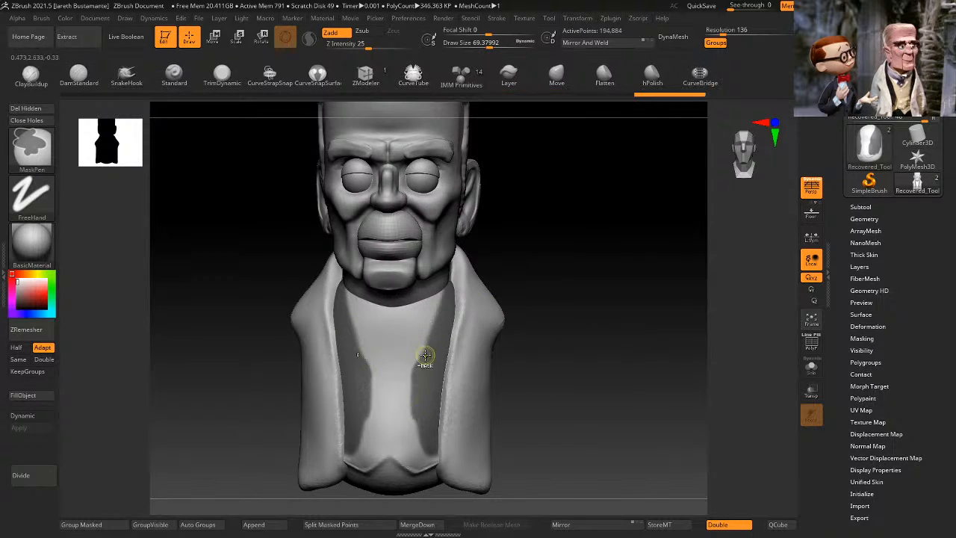
key("ctrl+z")
key("ctrl+z")
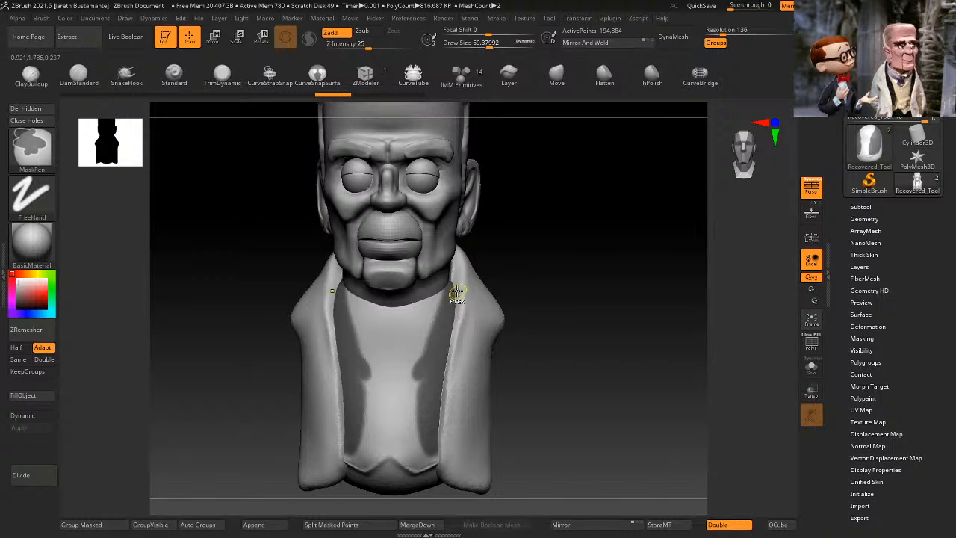
Step: Repaint the masks down both sides of the shirt front, straightening their inner edges and filling them down to the hem
mouse_move(441, 325)
left_mouse_down("ctrl")
mouse_move(420, 364)
mouse_move(434, 352)
mouse_move(420, 420)
left_mouse_up("ctrl")
mouse_move(419, 375)
left_mouse_down("ctrl")
mouse_move(416, 440)
mouse_move(425, 444)
left_mouse_up("ctrl")
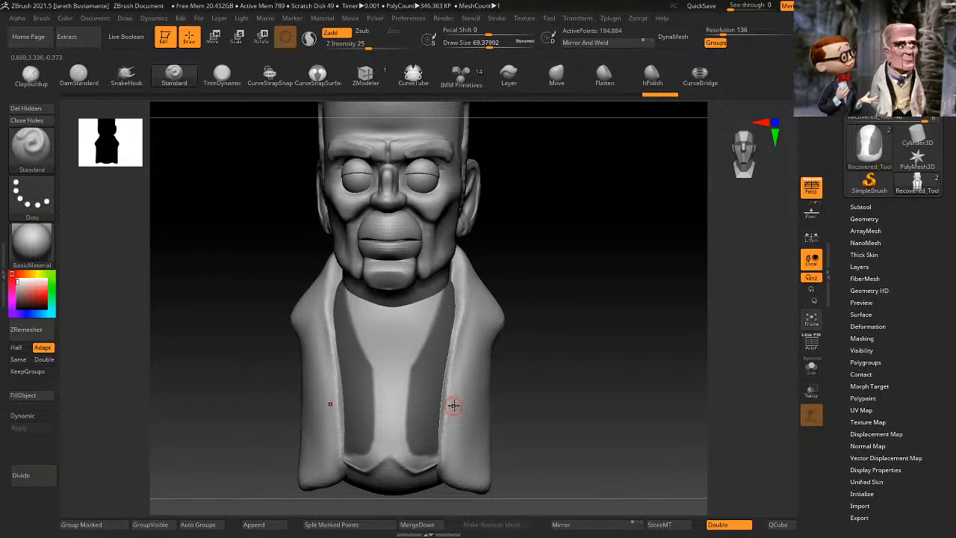
mouse_move(584, 364)
left_mouse_down("alt")
mouse_move(585, 305)
mouse_move(585, 331)
left_mouse_up("alt")
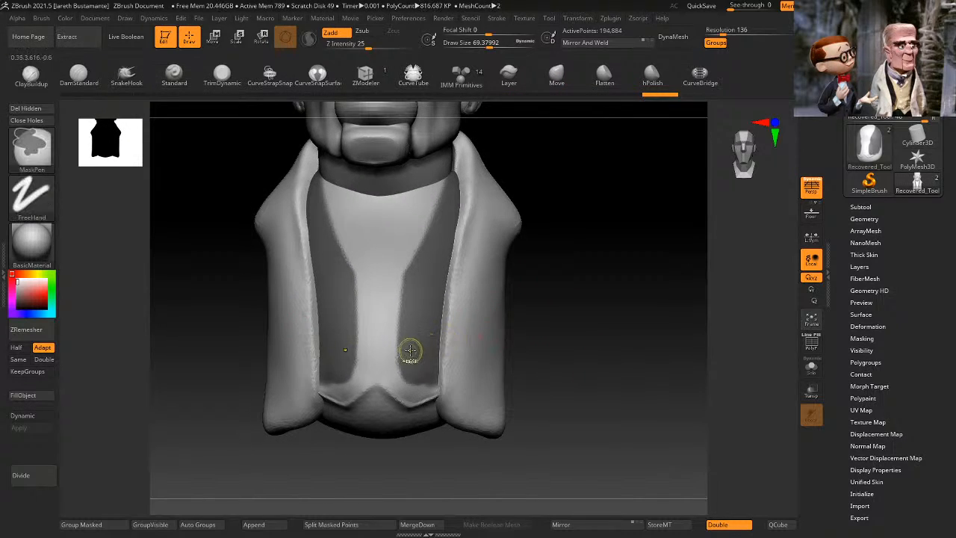
mouse_move(414, 317)
left_mouse_down("ctrl")
mouse_move(408, 378)
mouse_move(427, 375)
left_mouse_up("ctrl")
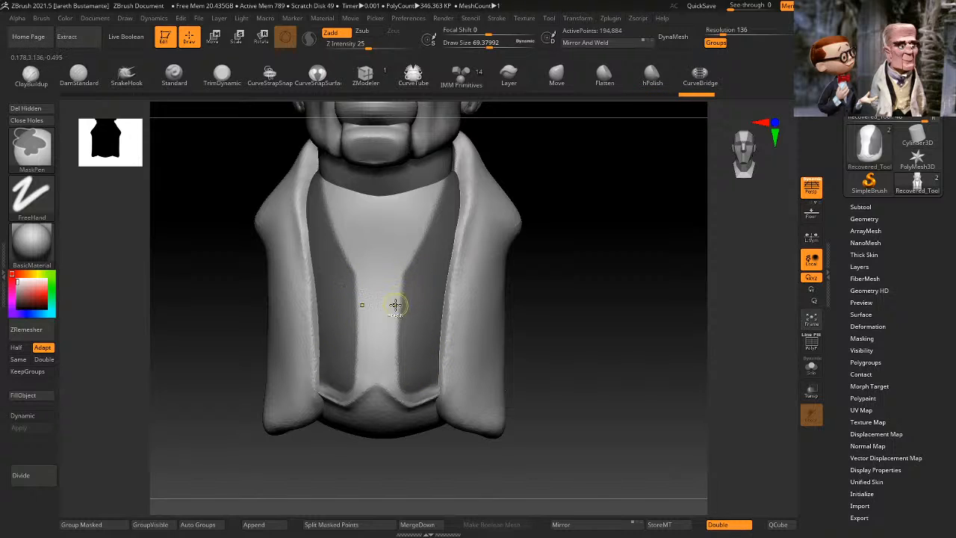
Step: Erase the upper inner parts of the chest masks to shape a clean, wider V-neckline
key("b")
key("m")
key("v")
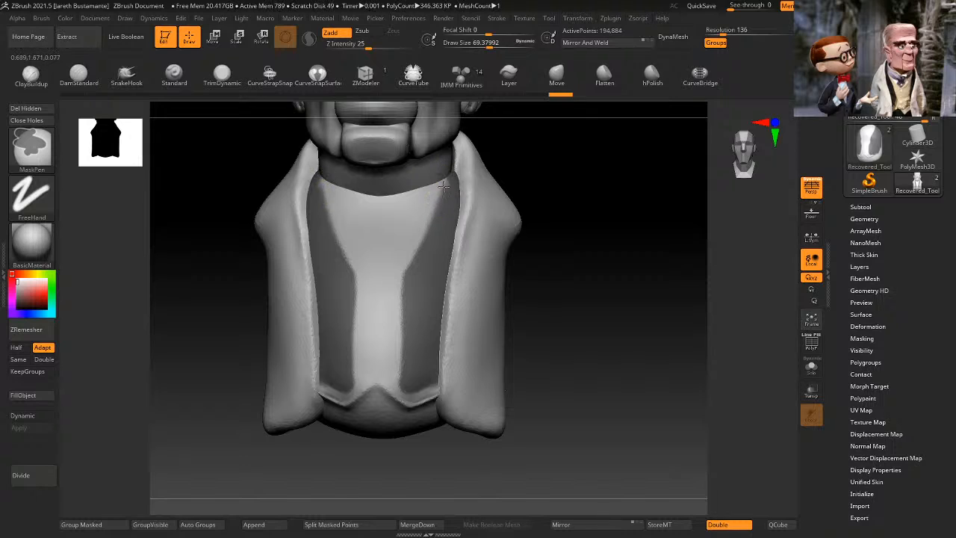
mouse_move(446, 180)
left_mouse_down("ctrl+alt")
mouse_move(417, 220)
mouse_move(426, 237)
mouse_move(403, 267)
left_mouse_up("ctrl+alt")
left_click_drag(544, 200, 532, 224)
left_click_drag(435, 207, 399, 261, "ctrl+alt")
left_click_drag(433, 191, 402, 267, "ctrl+alt")
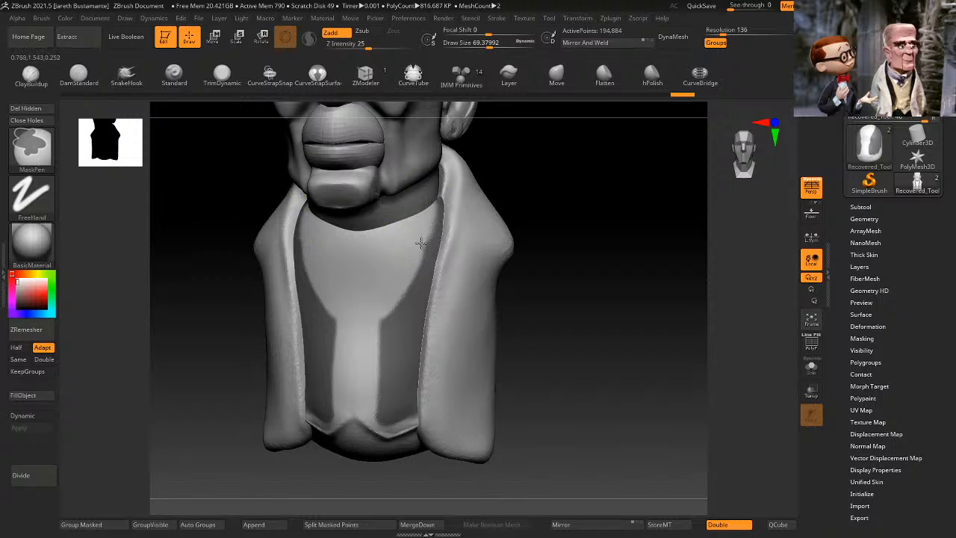
Step: Isolate the torso and continue the mask stripe over the shoulder to join behind the neck
left_click(421, 314, "ctrl+shift")
mouse_move(545, 298)
left_mouse_down()
mouse_move(556, 262)
mouse_move(463, 204)
mouse_move(419, 211)
left_mouse_up()
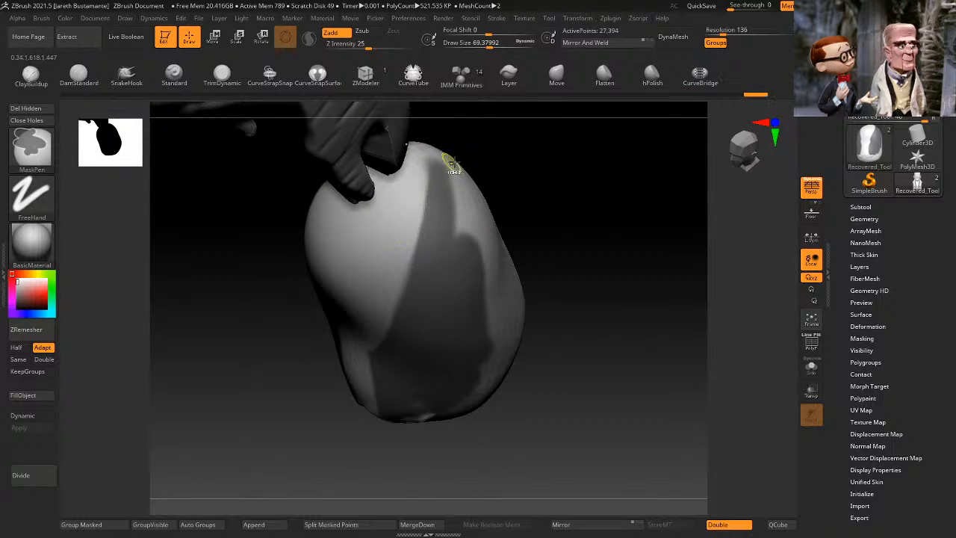
mouse_move(452, 166)
left_mouse_down()
mouse_move(557, 222)
mouse_move(604, 199)
mouse_move(489, 226)
left_mouse_up()
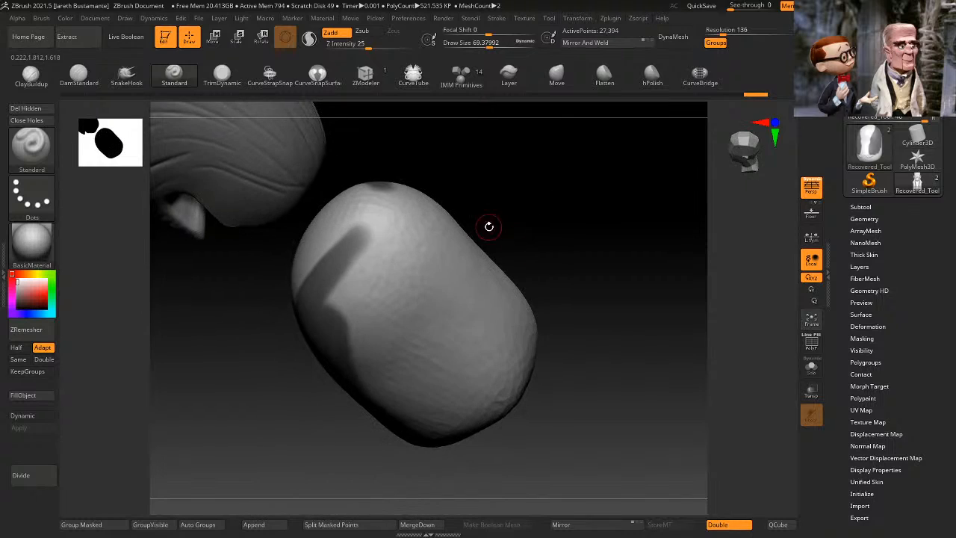
key("ctrl")
mouse_move(378, 185)
left_mouse_down("ctrl")
mouse_move(335, 252)
mouse_move(382, 193)
left_mouse_up("ctrl")
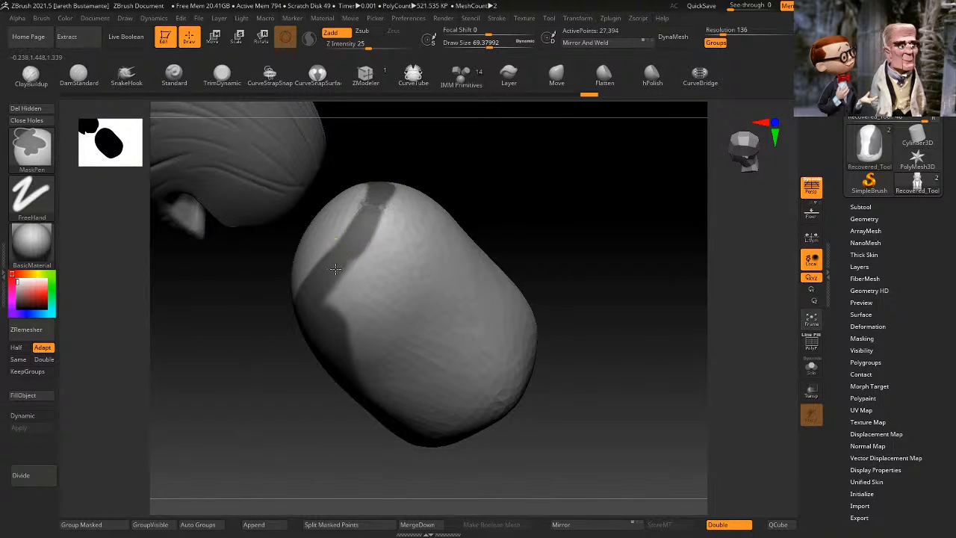
mouse_move(529, 179)
left_mouse_down()
mouse_move(561, 179)
mouse_move(570, 213)
mouse_move(522, 191)
left_mouse_up()
Step: Set the draw size to about 161 and fill the mask across the upper back and side of the torso
key("space")
key("ctrl")
mouse_move(400, 168)
left_mouse_down("ctrl")
mouse_move(314, 224)
mouse_move(411, 179)
mouse_move(306, 232)
mouse_move(341, 222)
mouse_move(308, 262)
left_mouse_up("ctrl")
mouse_move(510, 206)
left_mouse_down()
mouse_move(561, 214)
mouse_move(534, 218)
left_mouse_up()
mouse_move(416, 238)
left_mouse_down("ctrl")
mouse_move(277, 287)
mouse_move(407, 258)
mouse_move(284, 314)
mouse_move(388, 288)
mouse_move(278, 329)
left_mouse_up("ctrl")
left_click_drag(482, 262, 527, 260)
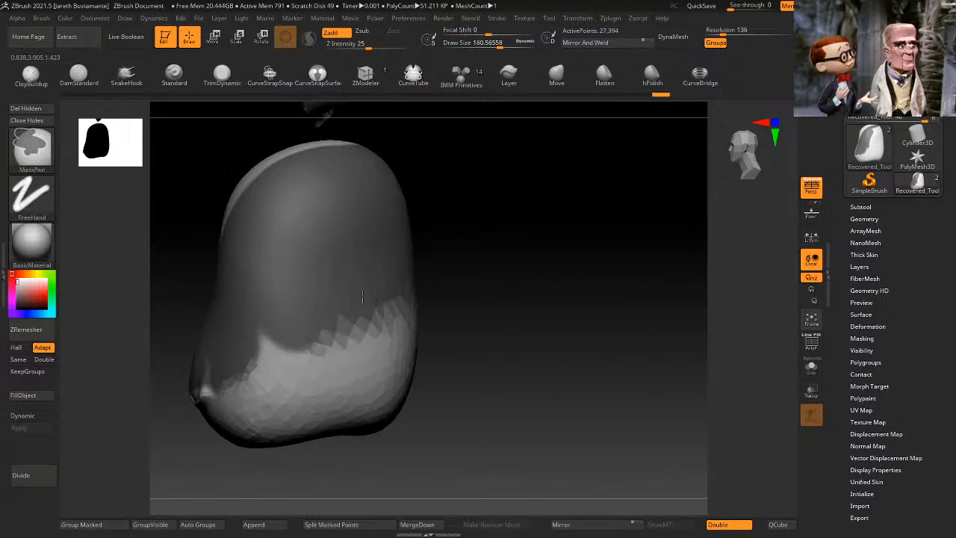
Step: Extend the mask on the lower side of the torso, undo the last change, and bring back the whole bust
left_click_drag(263, 337, 280, 351, "ctrl")
mouse_move(486, 265)
left_mouse_down("shift")
mouse_move(575, 255)
mouse_move(611, 273)
mouse_move(613, 314)
mouse_move(613, 288)
mouse_move(572, 298)
mouse_move(607, 311)
left_mouse_up("shift")
key("ctrl+z")
left_click(600, 290, "ctrl+shift")
left_click_drag(765, 311, 607, 331)
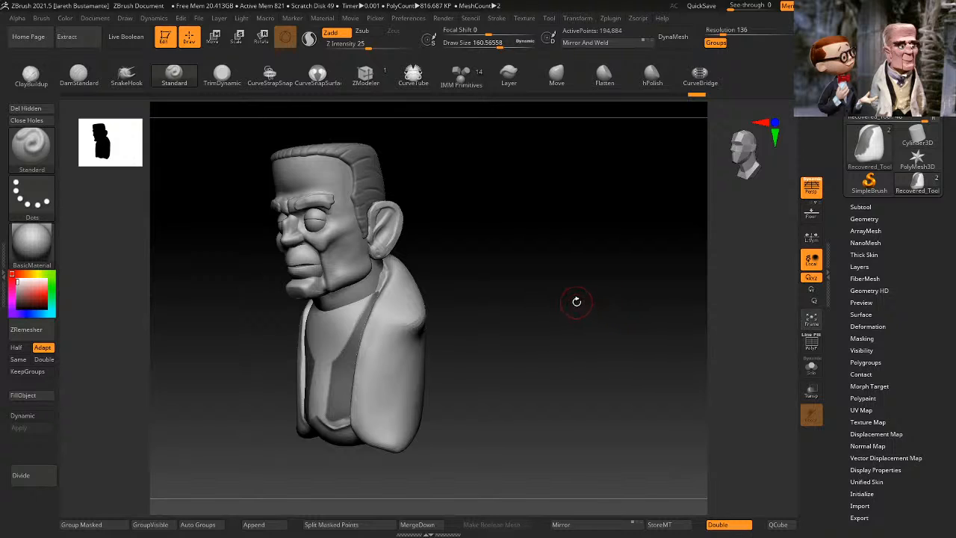
Step: Inspect the eyes from the front by isolating and hiding their eyeball and eyelid polygroups
left_click_drag(568, 279, 620, 303, "alt")
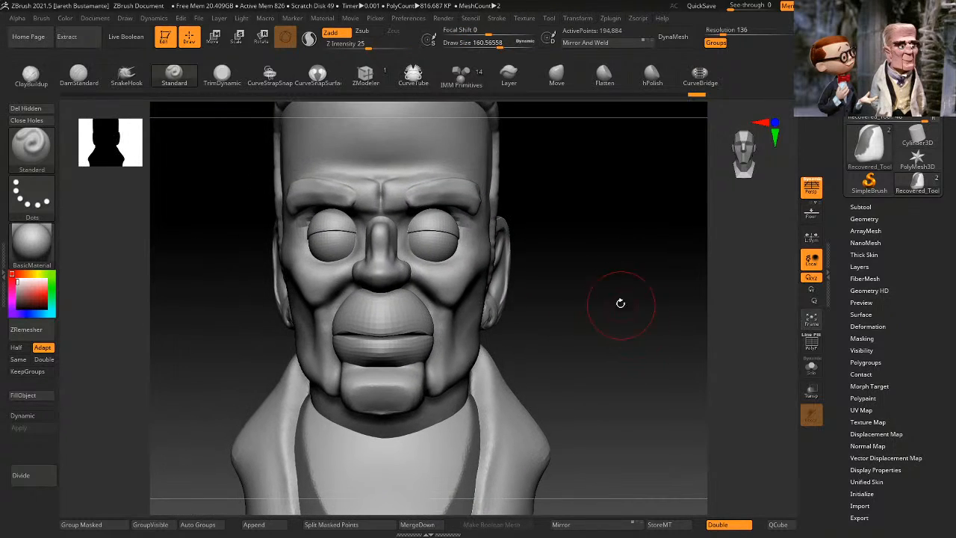
left_click(434, 241, "ctrl+shift")
key("ctrl+z")
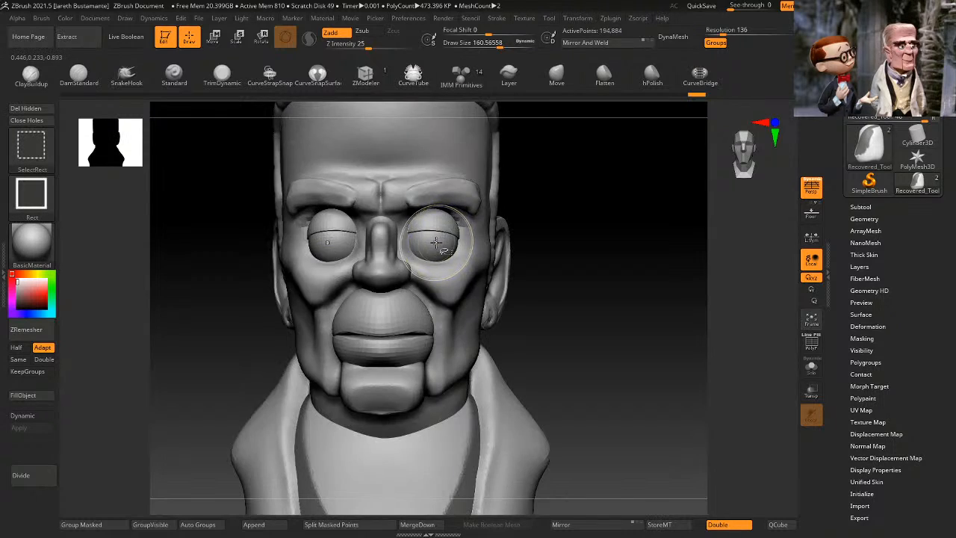
left_click(437, 241, "ctrl+shift")
left_click(436, 244, "ctrl+shift")
left_click(444, 217, "ctrl+shift")
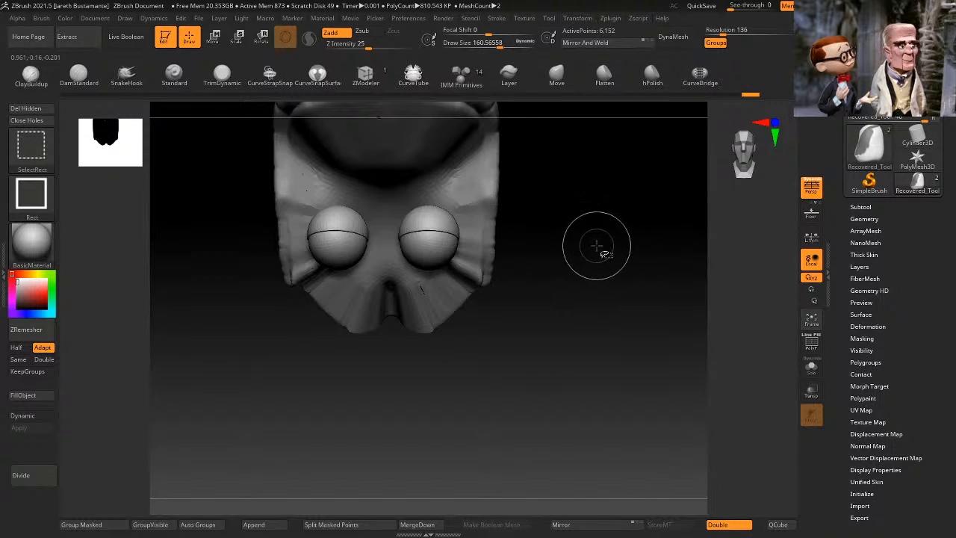
left_click(485, 244, "ctrl+shift")
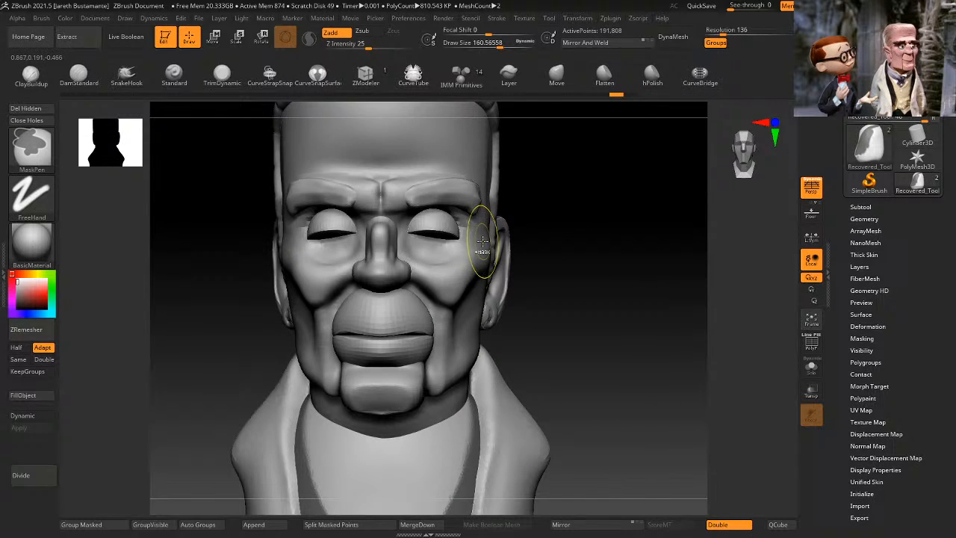
Step: Isolate the eyeball polygroup, check its polyframe from the side, and bring back the whole bust
left_click(440, 234, "ctrl+shift")
mouse_move(582, 242)
left_mouse_down()
mouse_move(578, 249)
mouse_move(528, 238)
left_mouse_up()
left_click(813, 346)
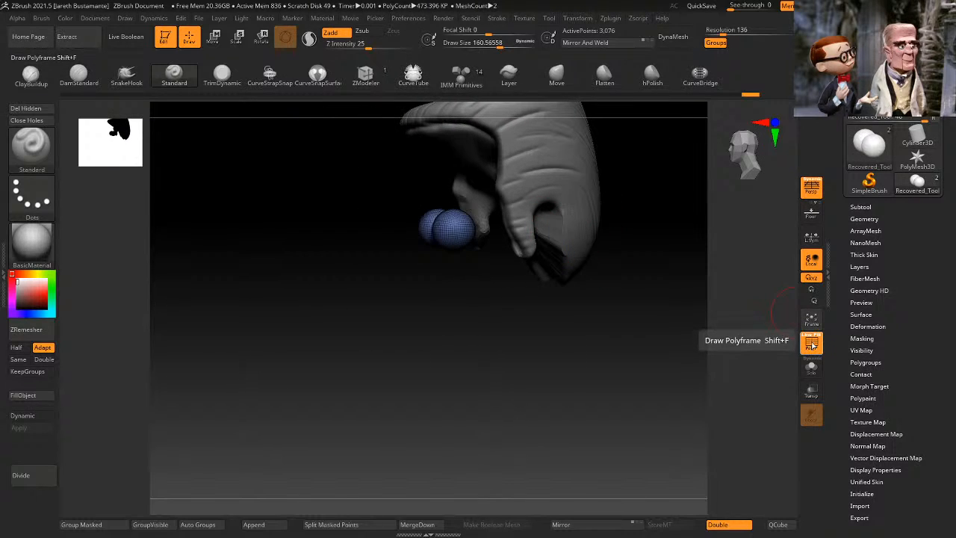
left_click(813, 346)
left_click_drag(618, 289, 639, 293)
left_click(643, 277, "ctrl+shift")
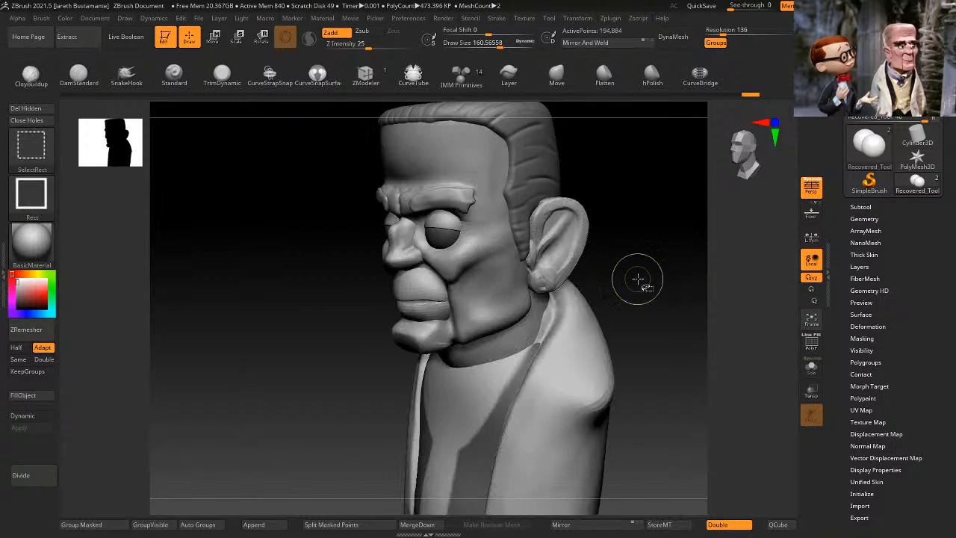
key("ctrl+z")
key("ctrl+z")
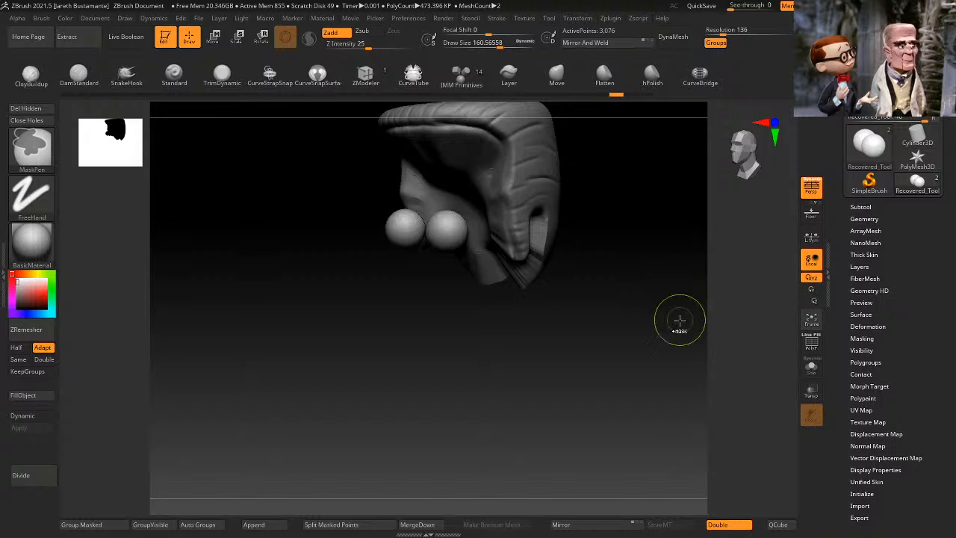
left_click(675, 333, "ctrl+shift")
left_click_drag(668, 347, 698, 277)
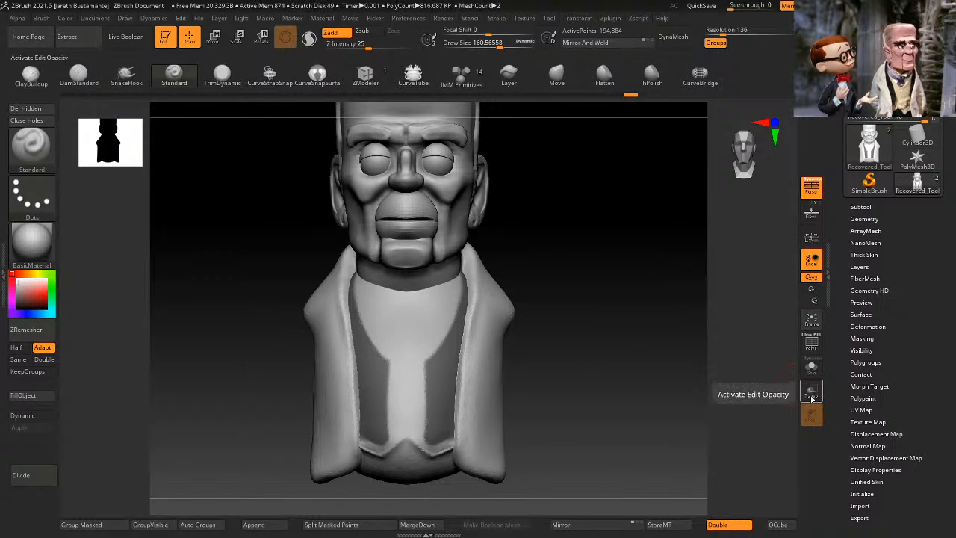
Step: Extract the masked waistcoat area as a double-sided mesh with thickness 0.02 and smoothing 5, and accept it as a new subtool
left_click(863, 207)
scroll(882, 332, "down", 5)
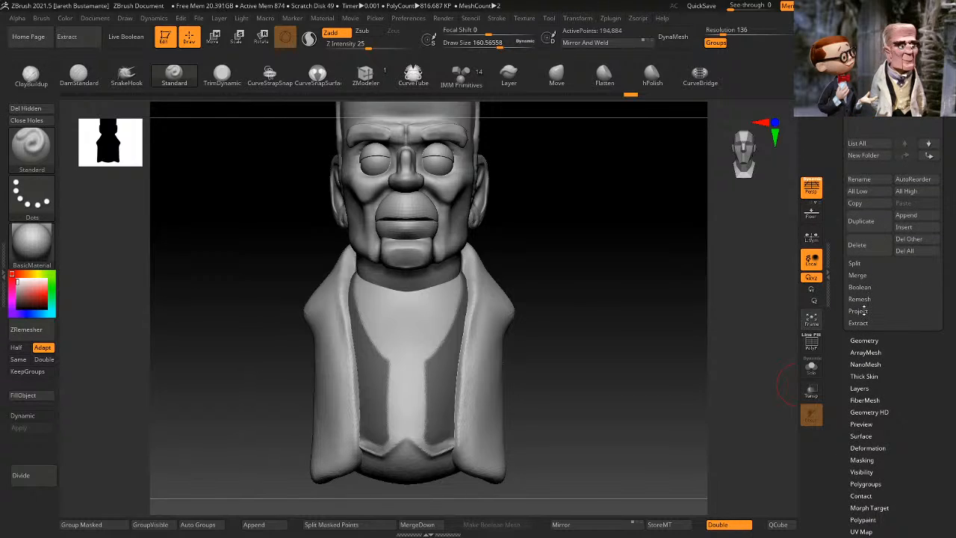
left_click(859, 323)
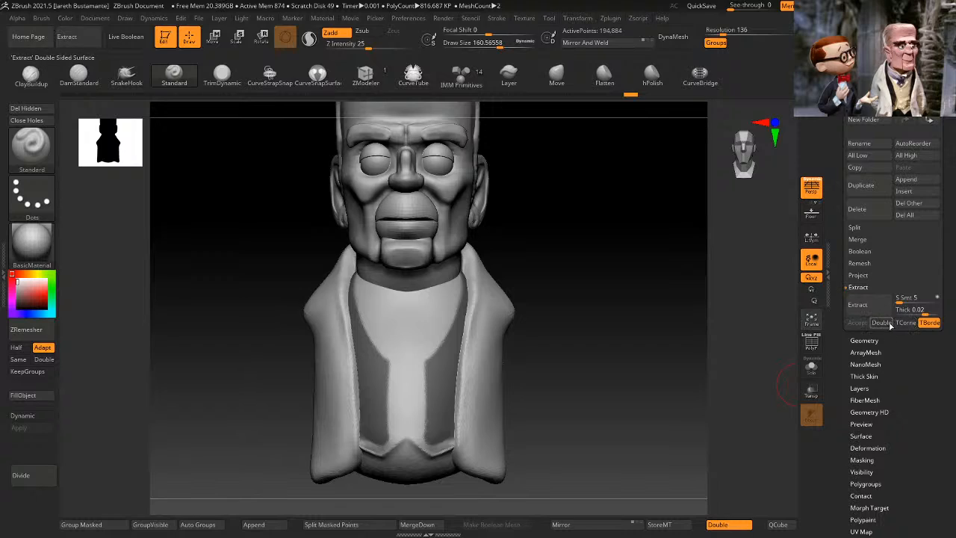
left_click(874, 306)
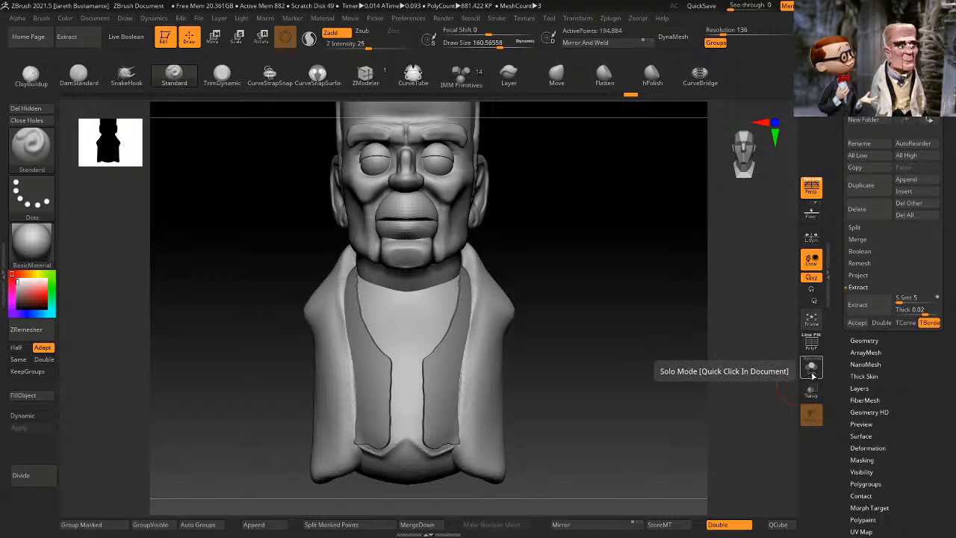
left_click(860, 326)
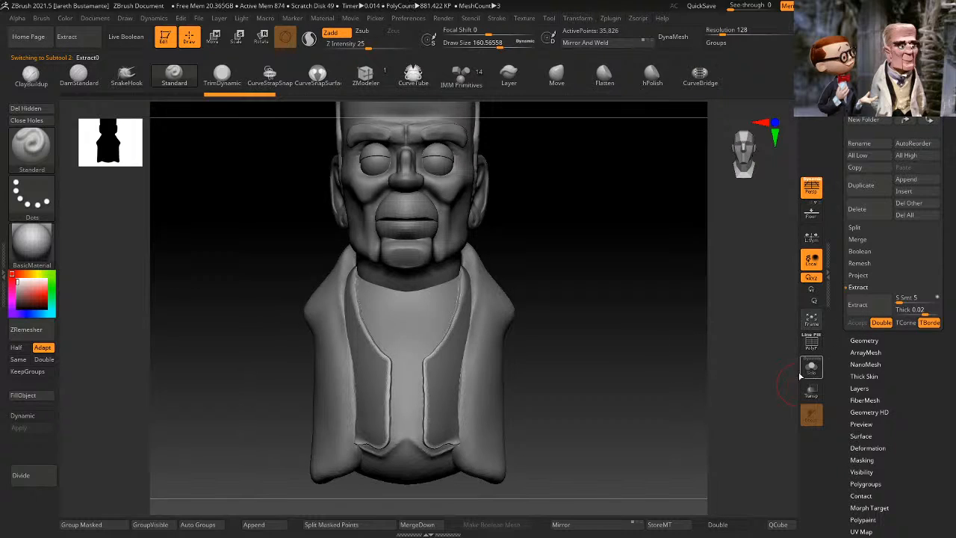
Step: Solo the extracted waistcoat and scale its unmasked inner shell uniformly inward by a factor of about 0.59
left_click(812, 368)
left_click(812, 367)
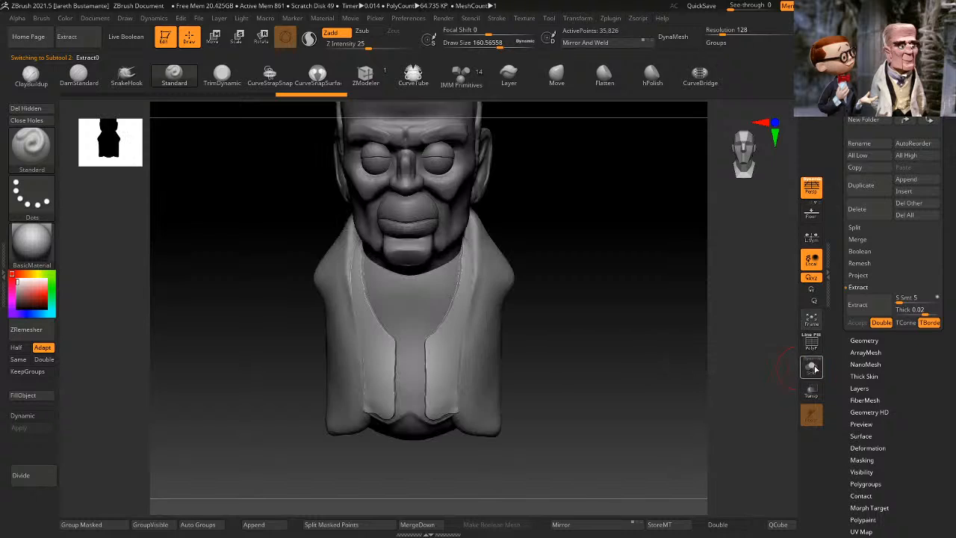
left_click(812, 368)
mouse_move(645, 352)
left_mouse_down()
mouse_move(653, 337)
mouse_move(651, 370)
mouse_move(657, 256)
mouse_move(640, 335)
mouse_move(645, 242)
mouse_move(639, 304)
mouse_move(422, 224)
mouse_move(643, 292)
mouse_move(489, 179)
mouse_move(568, 264)
left_mouse_up()
key("w")
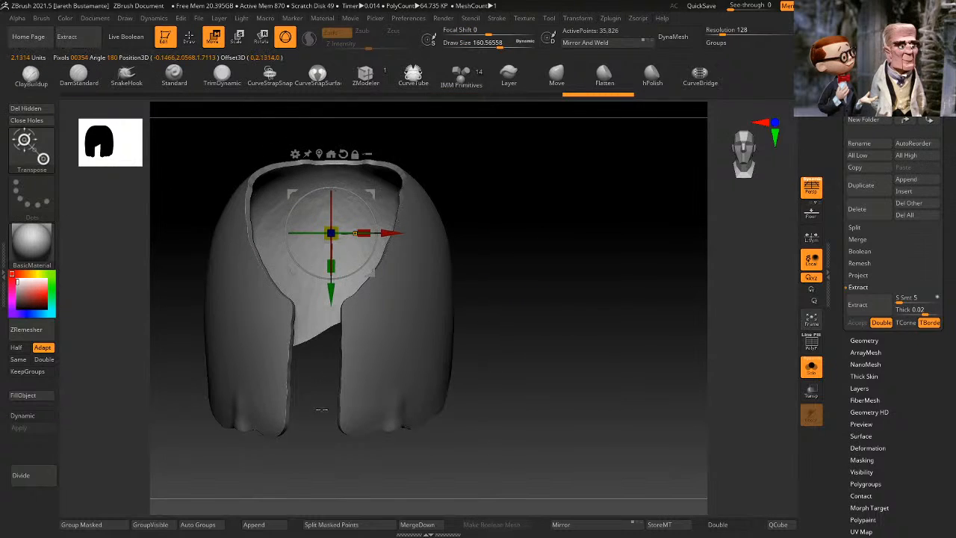
left_click(288, 292, "alt")
left_click_drag(559, 226, 292, 316)
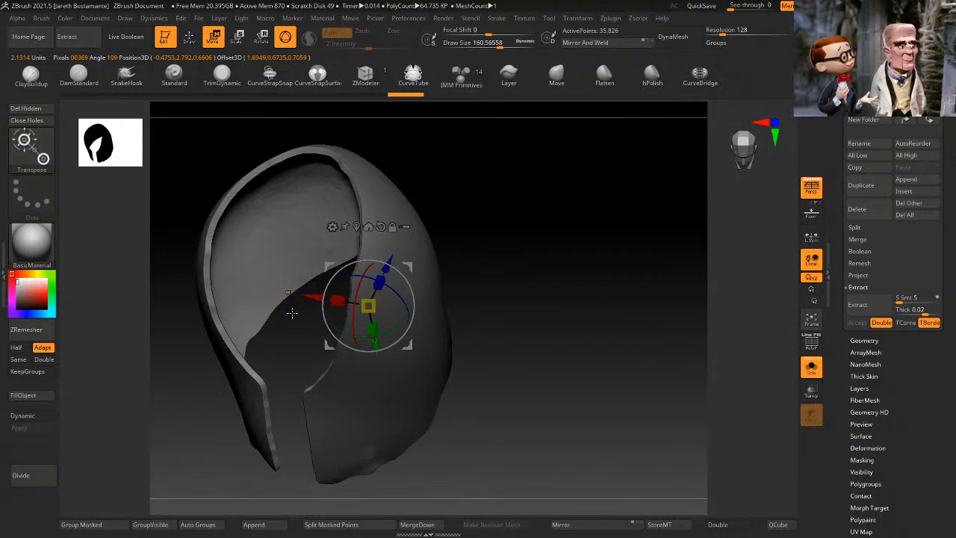
left_click_drag(373, 328, 359, 240)
key("ctrl+z")
left_click_drag(369, 306, 334, 380)
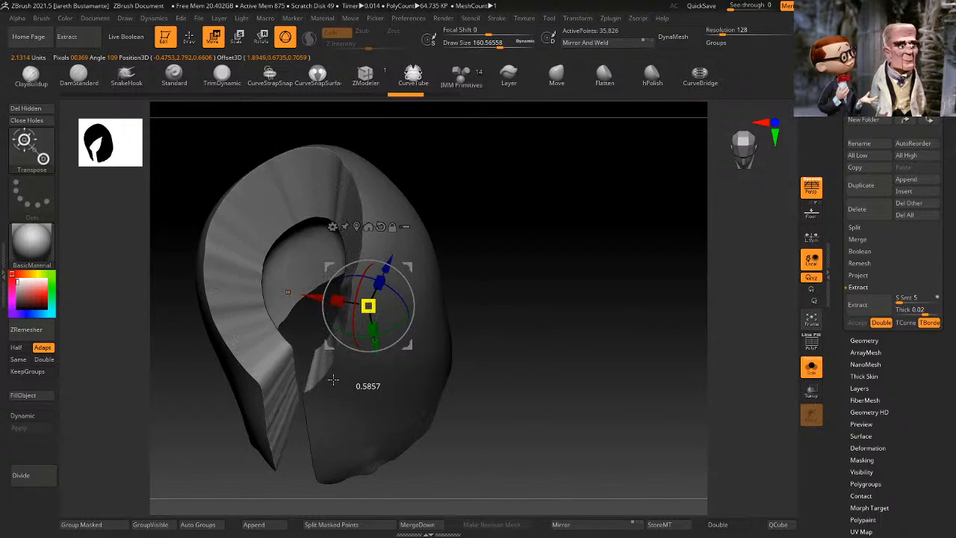
Step: Stretch the waistcoat's inner shell vertically by a factor of about 1.75 and shift it along its depth by about 0.17
left_click_drag(555, 269, 539, 258)
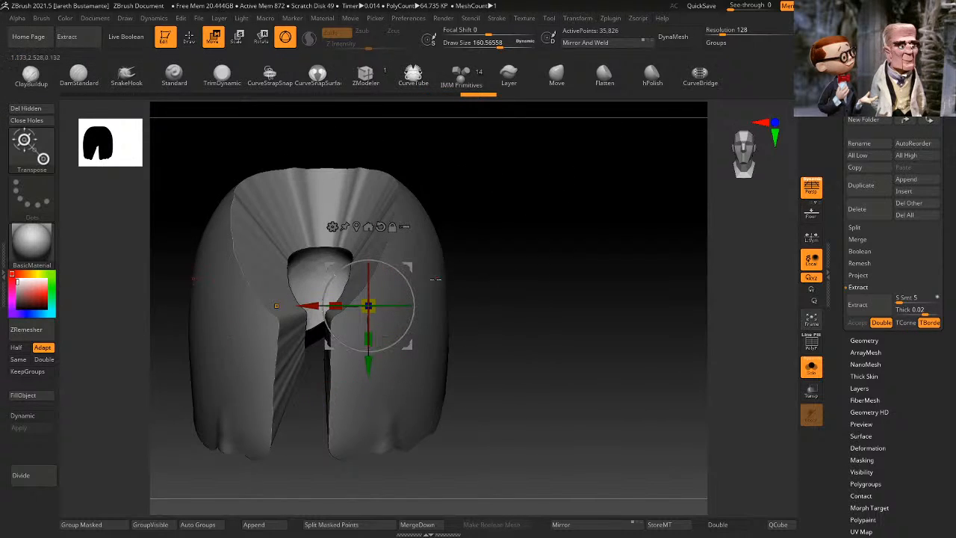
left_click_drag(376, 315, 373, 279)
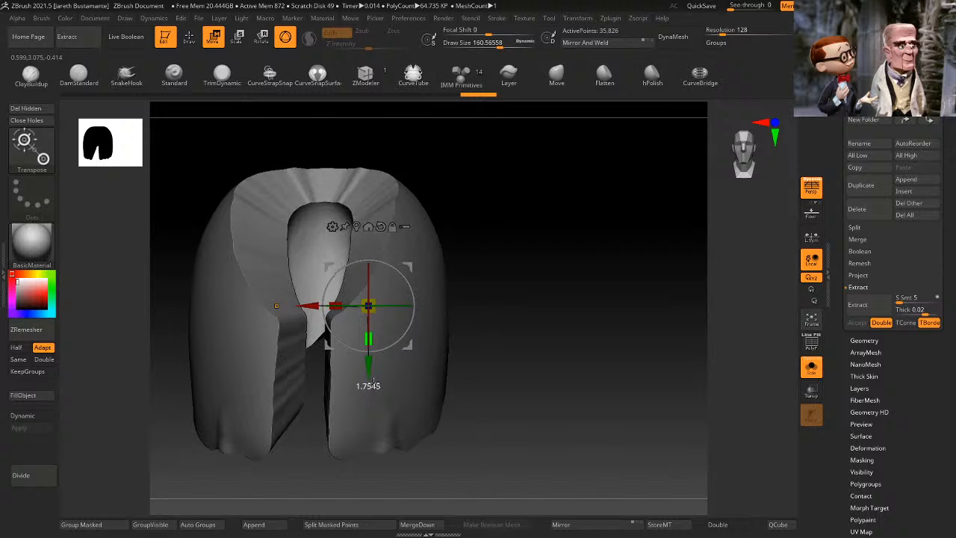
left_click_drag(559, 251, 542, 274)
left_click_drag(486, 229, 470, 257)
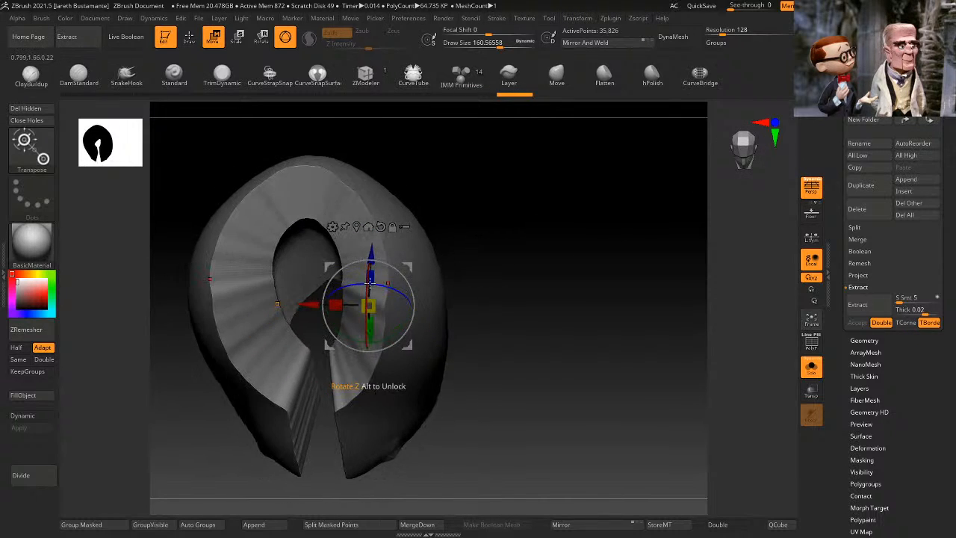
left_click_drag(369, 302, 369, 303)
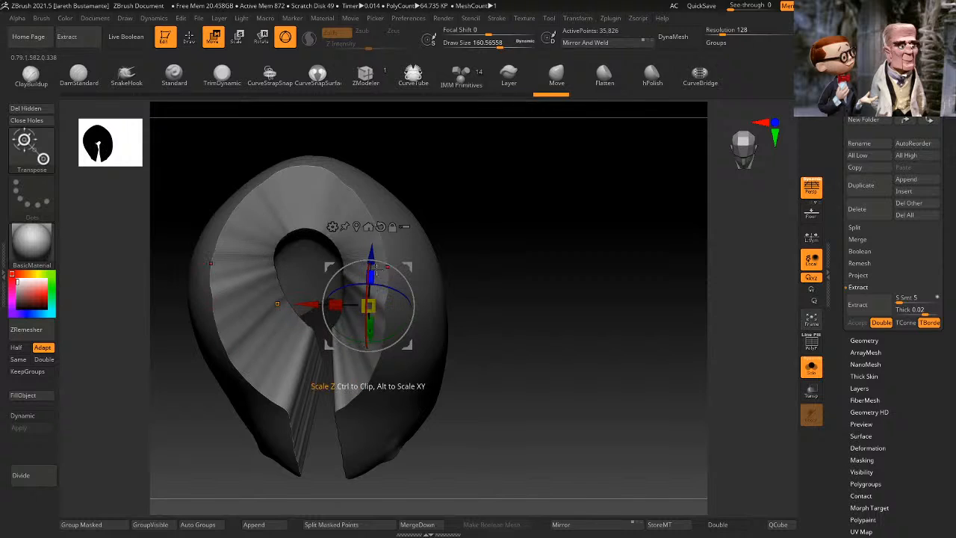
left_click_drag(372, 266, 374, 263)
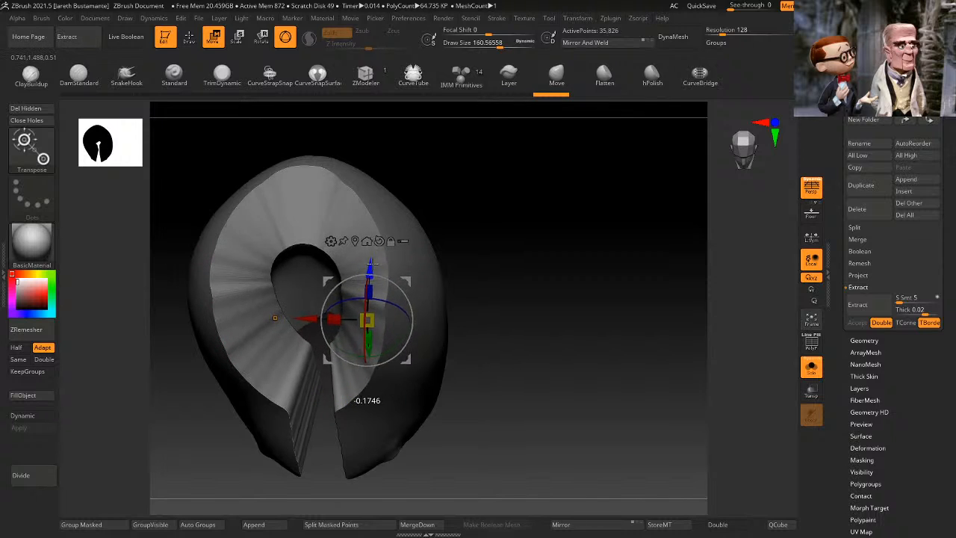
left_click_drag(505, 251, 590, 215)
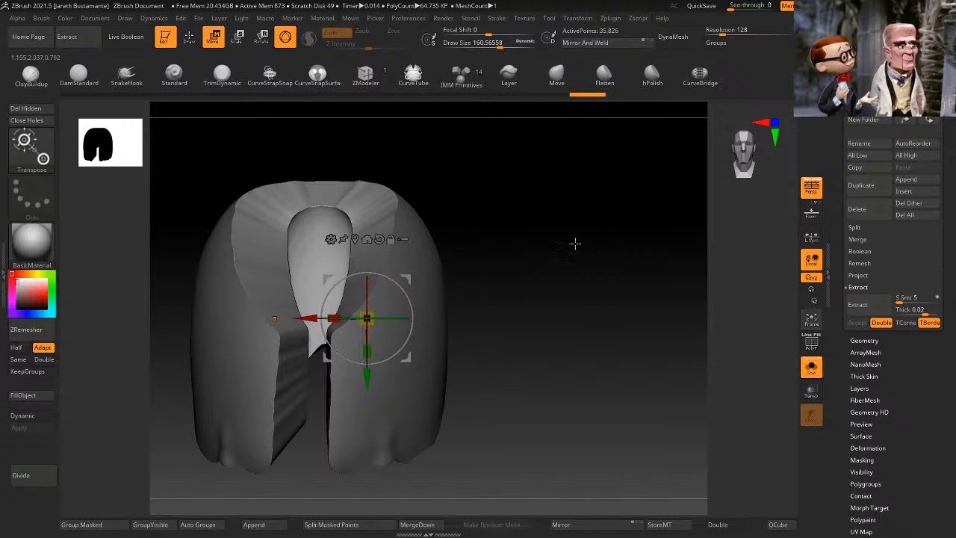
Step: Show the whole bust again and clear the mask on the waistcoat
left_click(815, 375)
left_click_drag(626, 342, 585, 249, "alt")
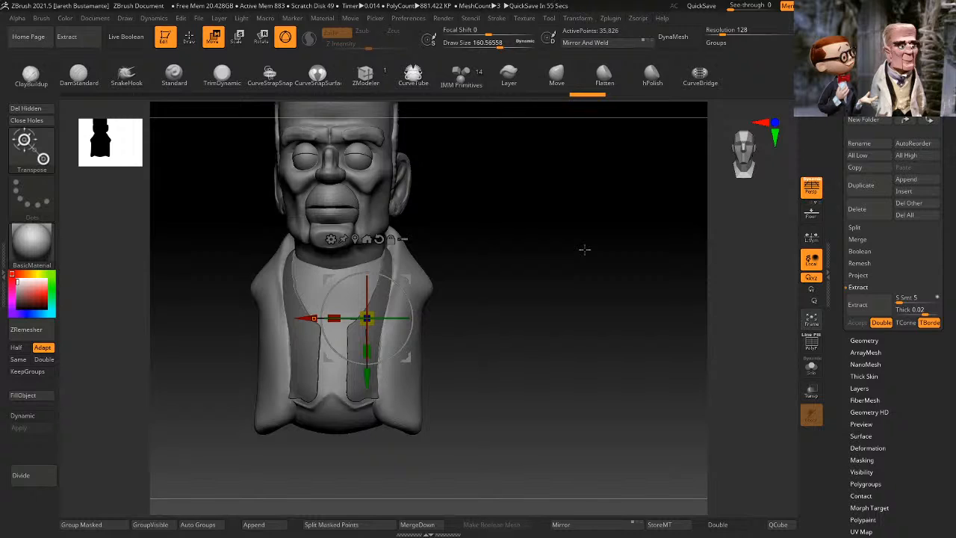
mouse_move(562, 374)
left_mouse_down()
mouse_move(559, 352)
mouse_move(597, 294)
mouse_move(640, 327)
mouse_move(620, 293)
mouse_move(671, 296)
mouse_move(656, 300)
left_mouse_up()
left_click(639, 340, "ctrl")
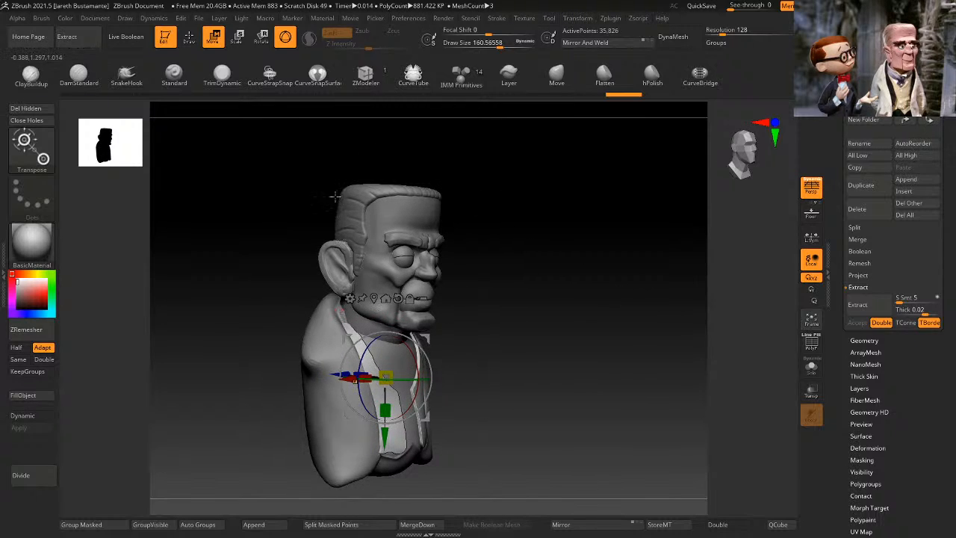
Step: Examine the waistcoat's fit on the bust from the front, the profile and three-quarter angles
left_click_drag(334, 197, 360, 217)
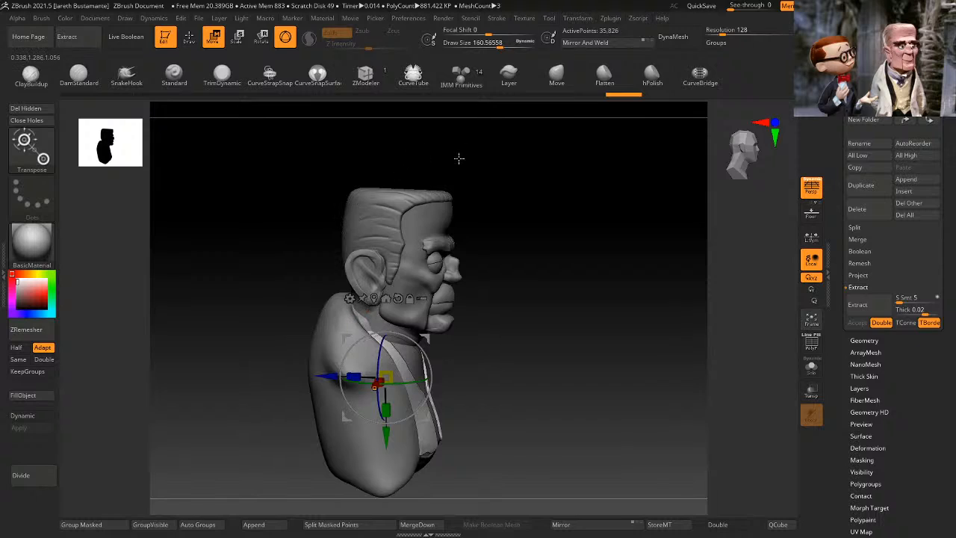
left_click_drag(459, 159, 550, 204)
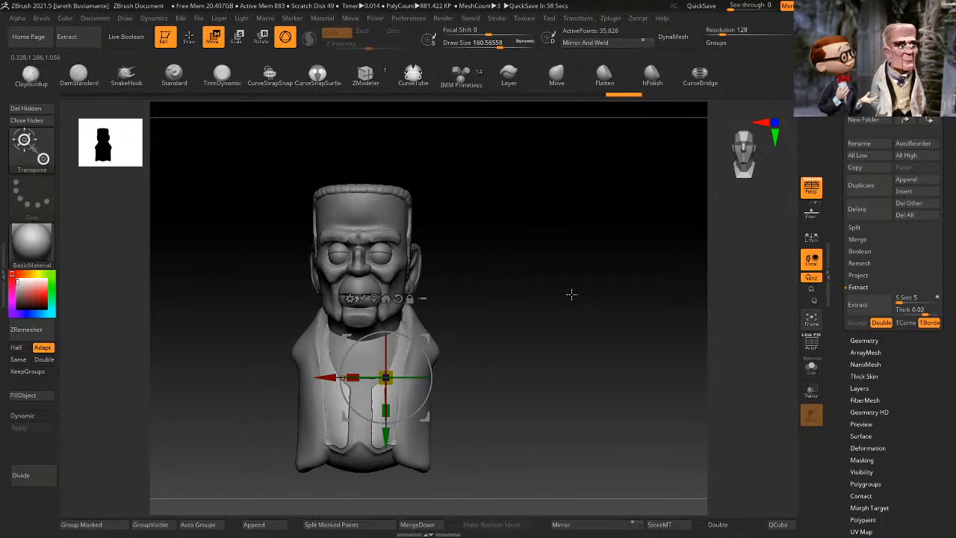
left_click_drag(571, 294, 632, 282, "shift")
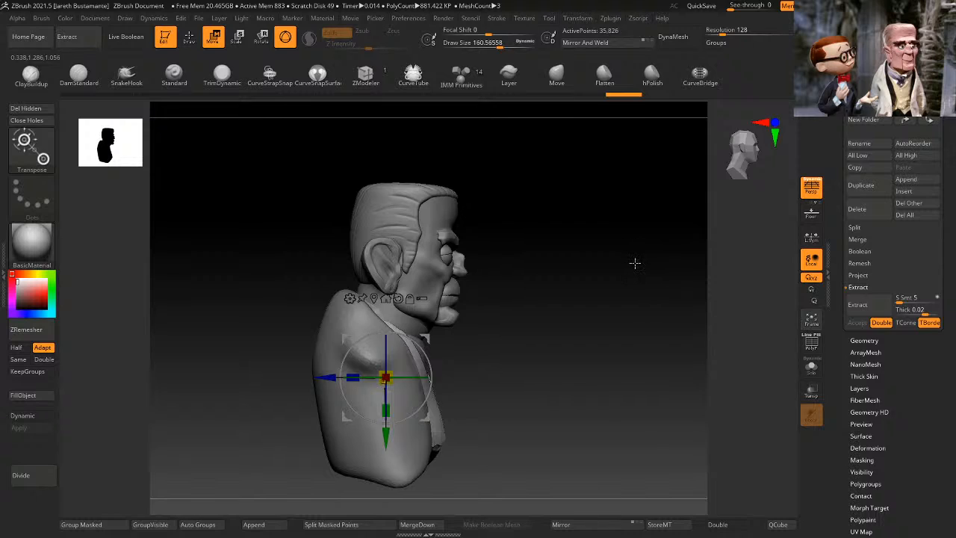
left_click_drag(549, 221, 487, 233)
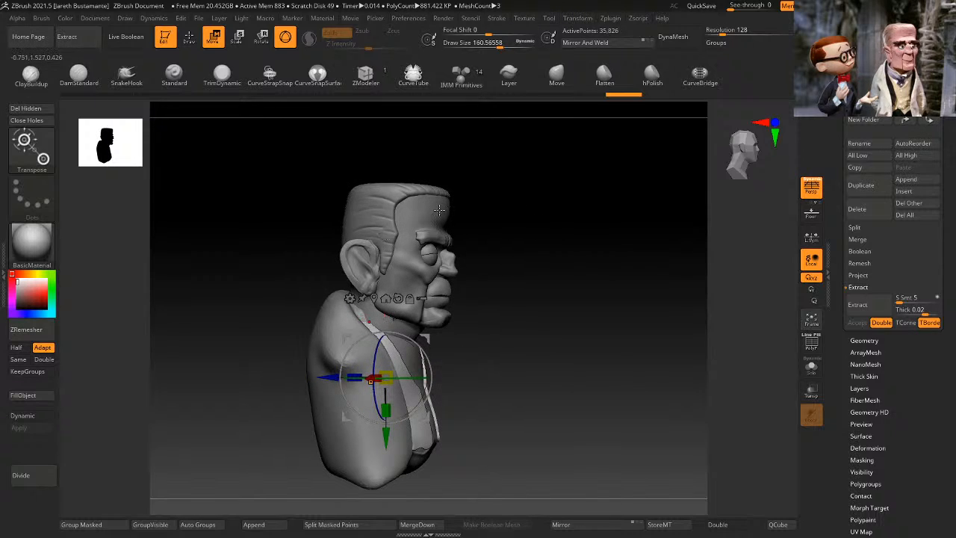
mouse_move(439, 210)
left_mouse_down()
mouse_move(559, 209)
mouse_move(545, 271)
mouse_move(510, 238)
mouse_move(551, 299)
left_mouse_up()
key("q")
mouse_move(554, 263)
left_mouse_down()
mouse_move(538, 273)
mouse_move(493, 271)
left_mouse_up()
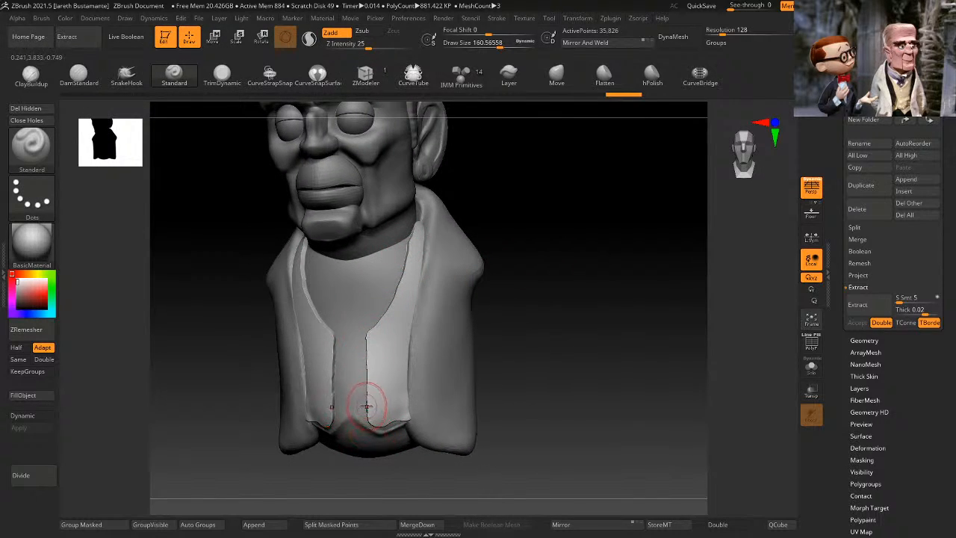
Step: Solo the waistcoat, check its polygroups, and hide the inner shell and border groups so only the outer shell remains visible
left_click(813, 367)
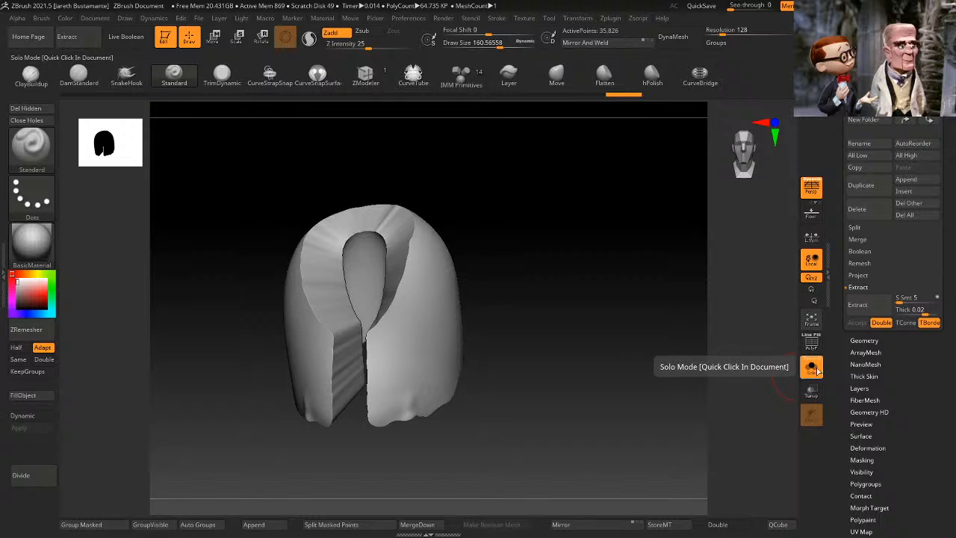
left_click(813, 366)
left_click(812, 366)
left_click(814, 346)
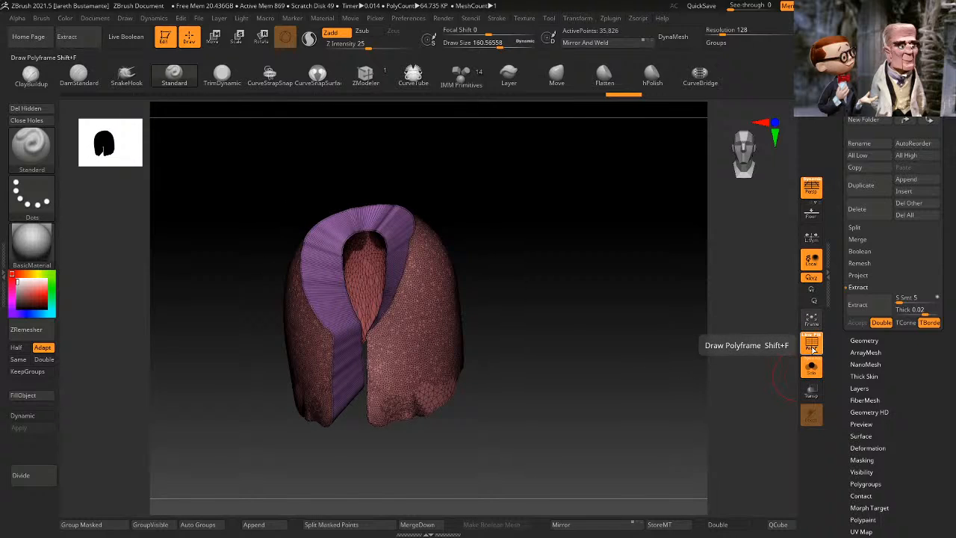
left_click(814, 346)
left_click_drag(632, 320, 325, 111)
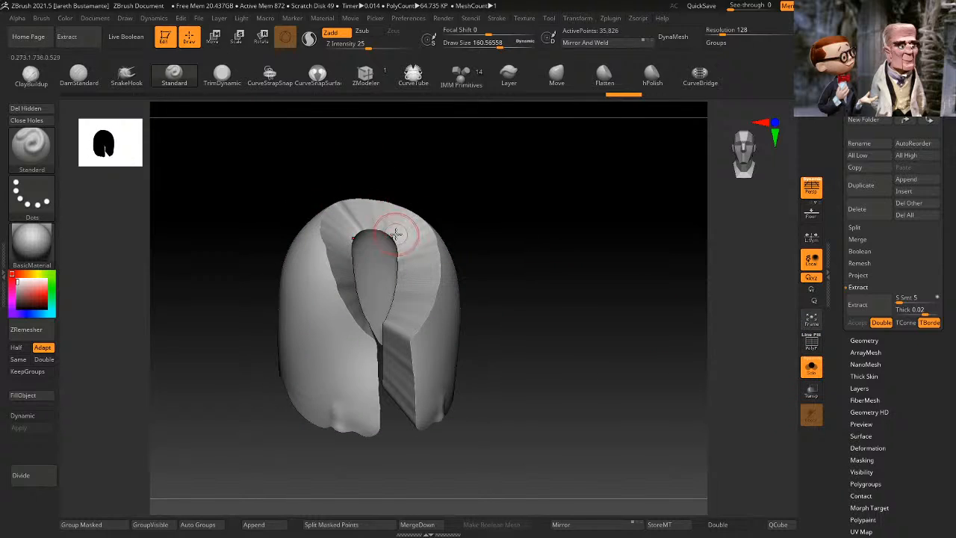
left_click(386, 261, "ctrl+shift")
left_click(384, 263, "ctrl+shift")
left_click(407, 242, "ctrl+shift")
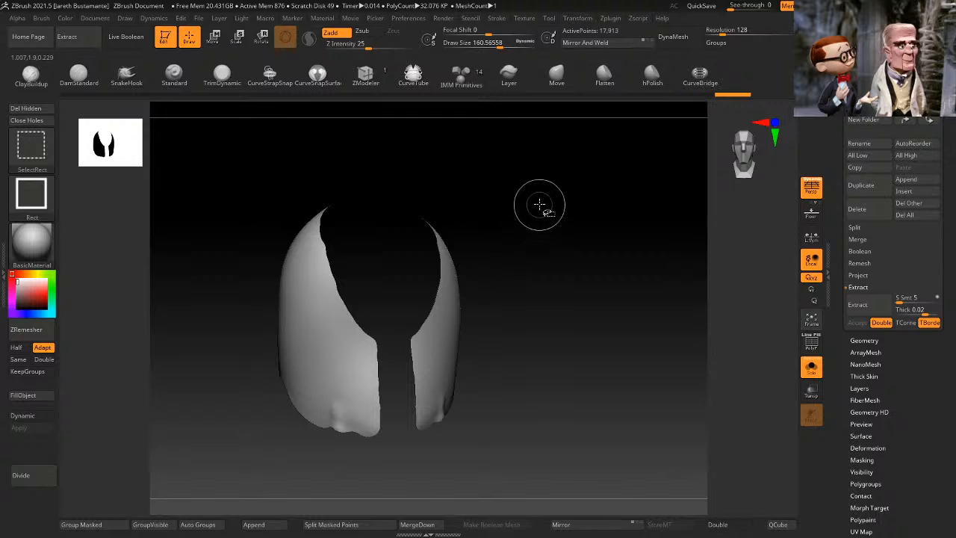
mouse_move(540, 204)
left_mouse_down("shift")
mouse_move(550, 251)
mouse_move(583, 214)
mouse_move(558, 225)
mouse_move(598, 237)
mouse_move(566, 248)
mouse_move(556, 239)
left_mouse_up("shift")
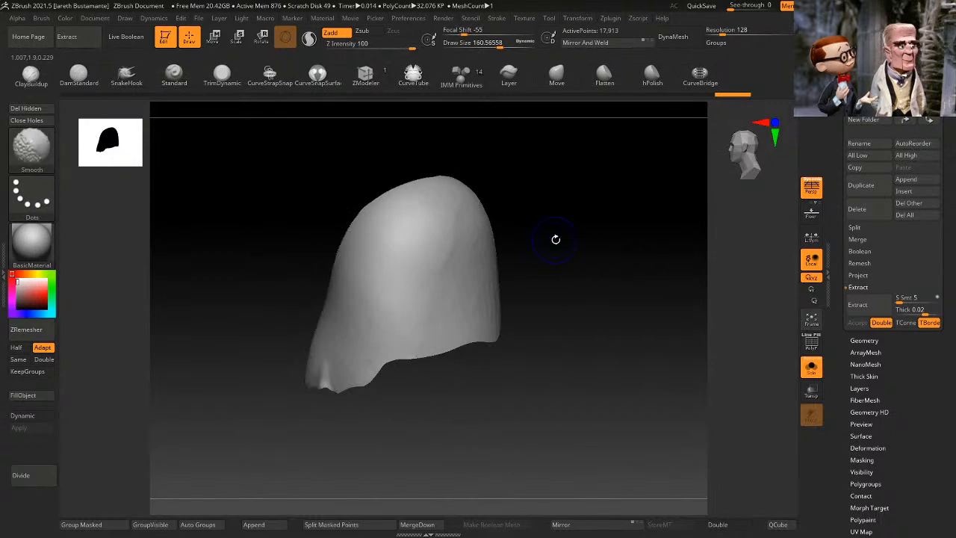
left_click_drag(544, 301, 628, 490)
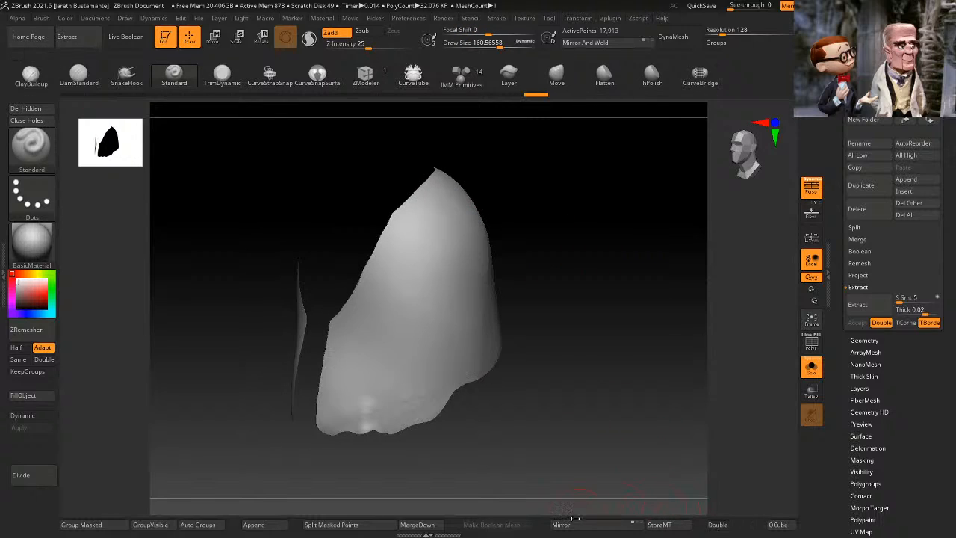
Step: Turn on double-sided display for the waistcoat shell and check it from the front and both three-quarter angles
left_click(739, 526)
left_click_drag(627, 433, 605, 381)
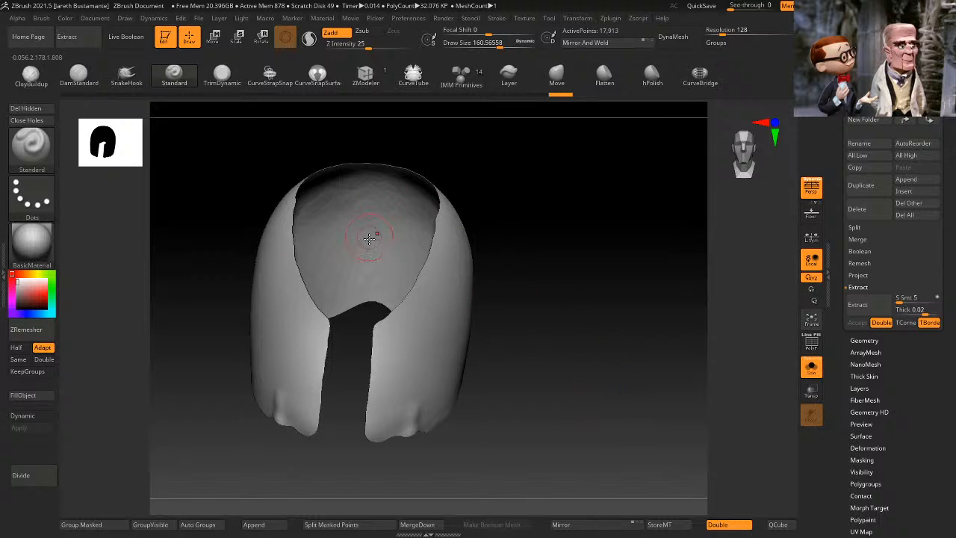
left_click_drag(553, 236, 417, 192)
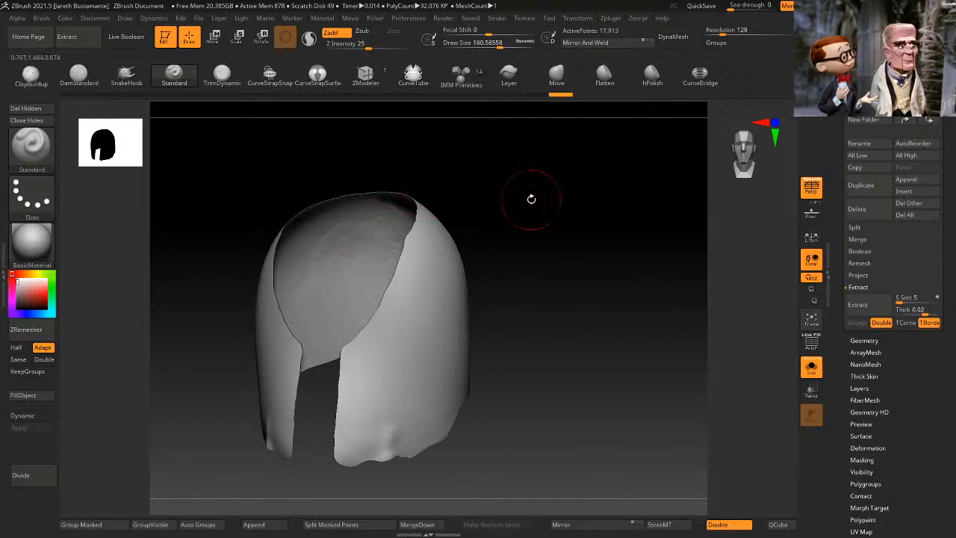
left_click_drag(531, 198, 421, 269)
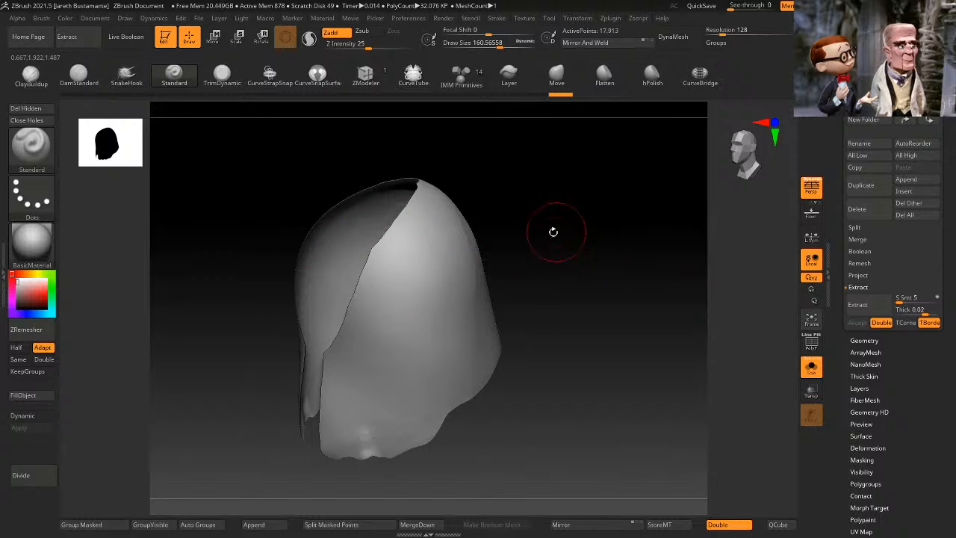
left_click_drag(584, 215, 589, 289)
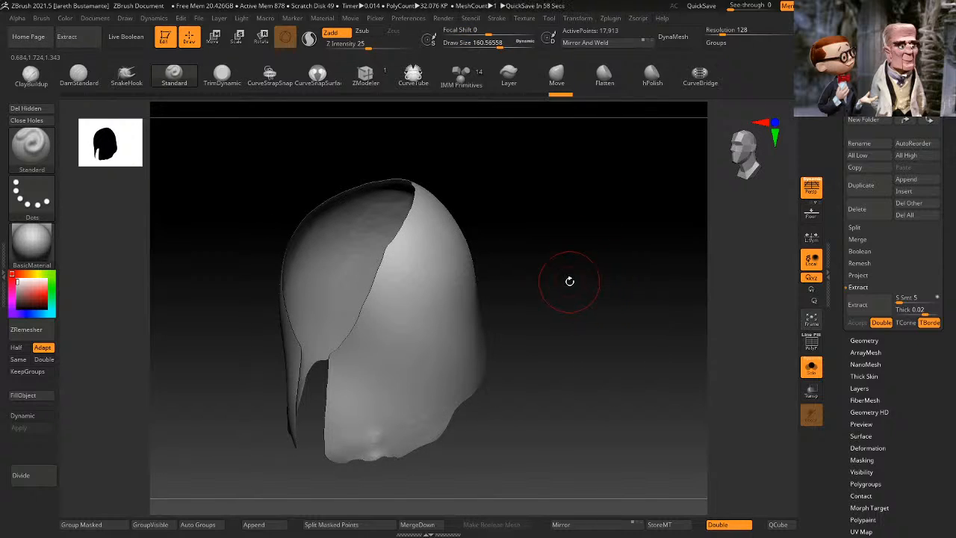
mouse_move(570, 281)
left_mouse_down()
mouse_move(593, 289)
mouse_move(624, 264)
mouse_move(600, 289)
mouse_move(612, 256)
mouse_move(551, 260)
left_mouse_up()
Step: With the Move brush at a draw size of about 61, pull the waistcoat's lower front tips and the neckline corners toward the opening
key("space")
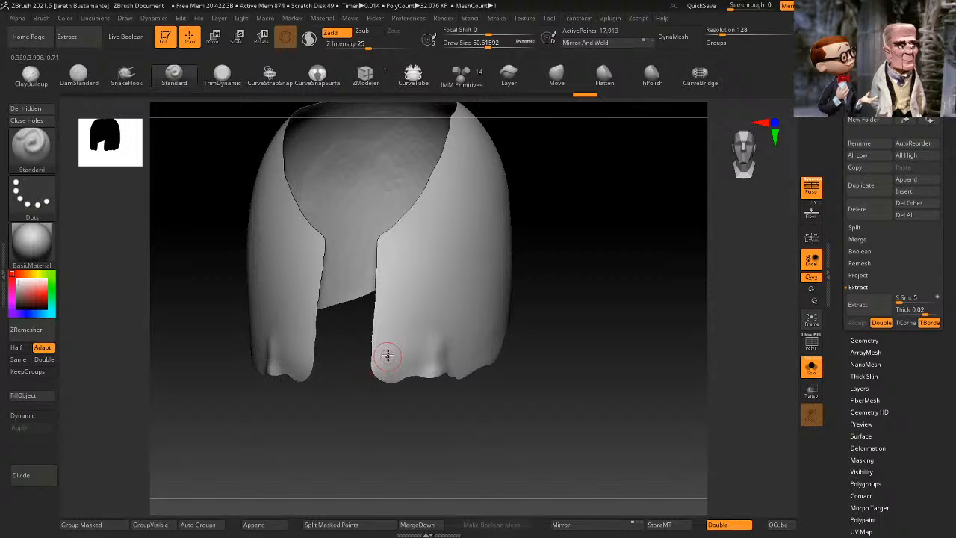
left_click_drag(544, 293, 563, 280)
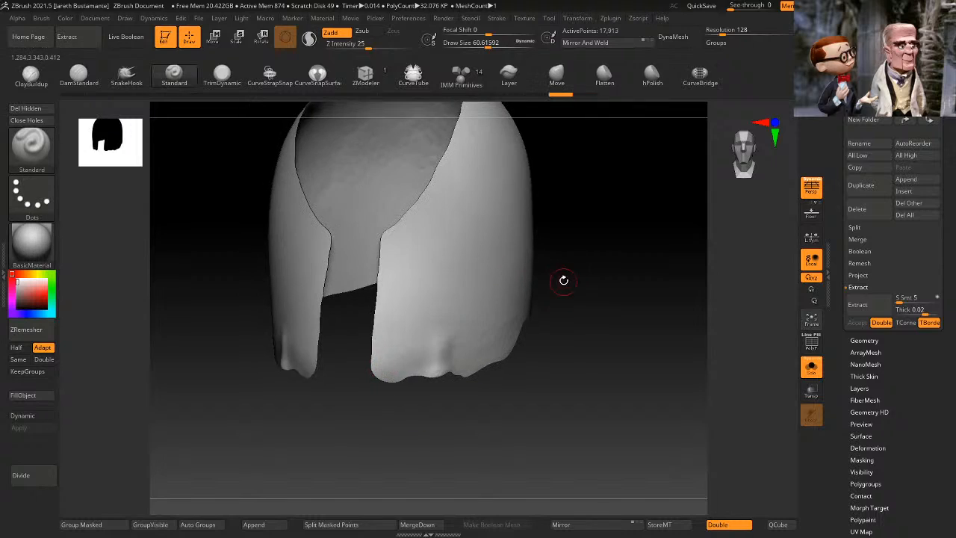
left_click(562, 71)
mouse_move(356, 402)
left_mouse_down()
mouse_move(359, 384)
mouse_move(381, 377)
left_mouse_up()
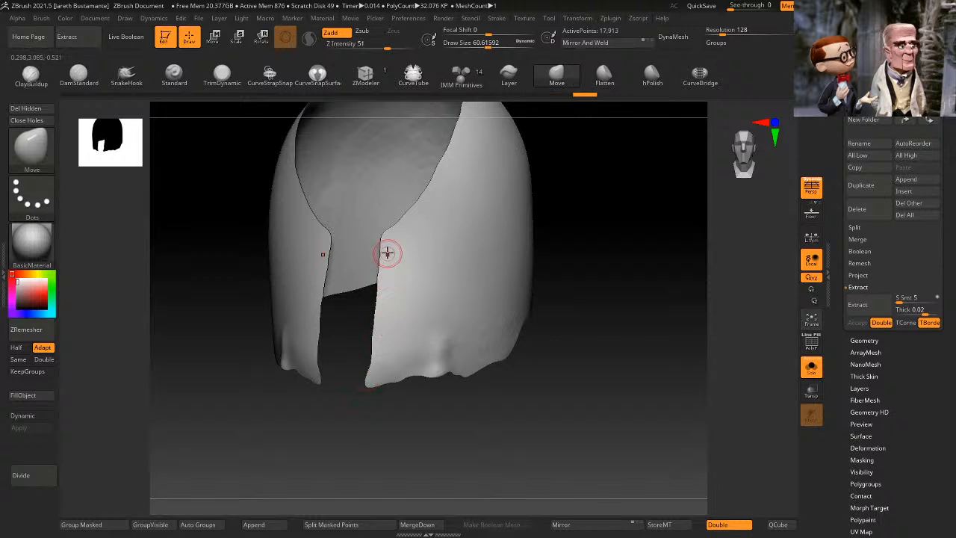
mouse_move(608, 226)
left_mouse_down()
mouse_move(586, 226)
mouse_move(553, 187)
mouse_move(374, 198)
left_mouse_up()
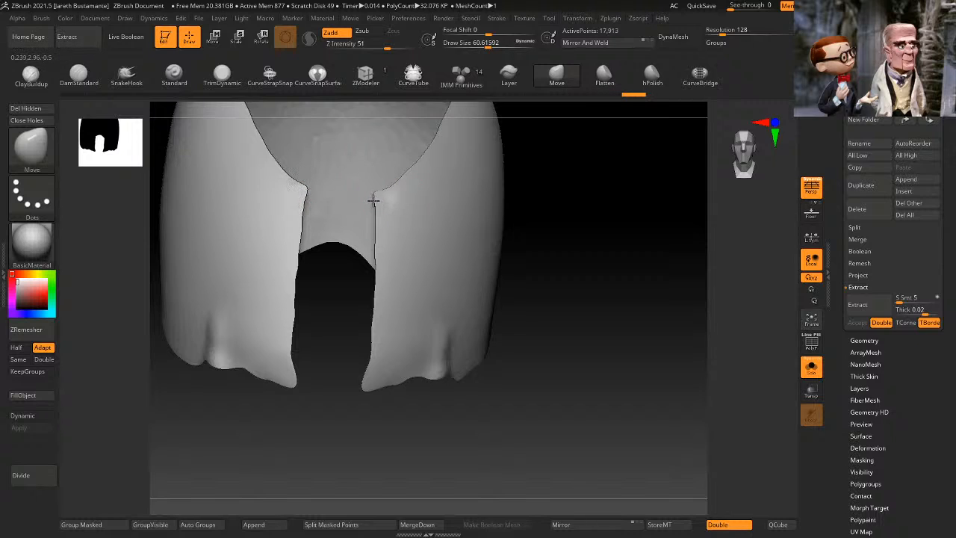
left_click_drag(616, 254, 593, 268)
key("space")
left_click_drag(608, 264, 562, 282)
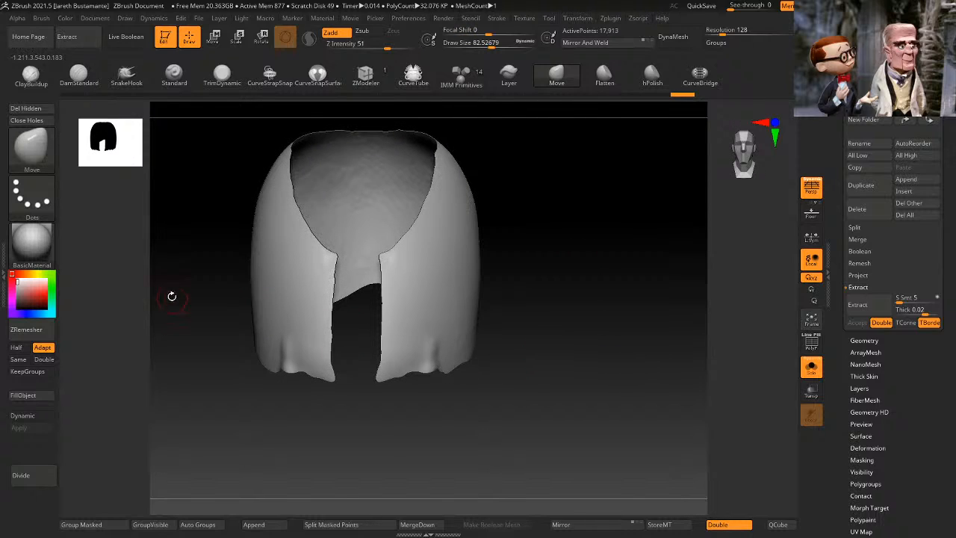
Step: Draw symmetrical ZRemesher guide curves down the waistcoat's front edge and up alongside its neckline
left_click(54, 171)
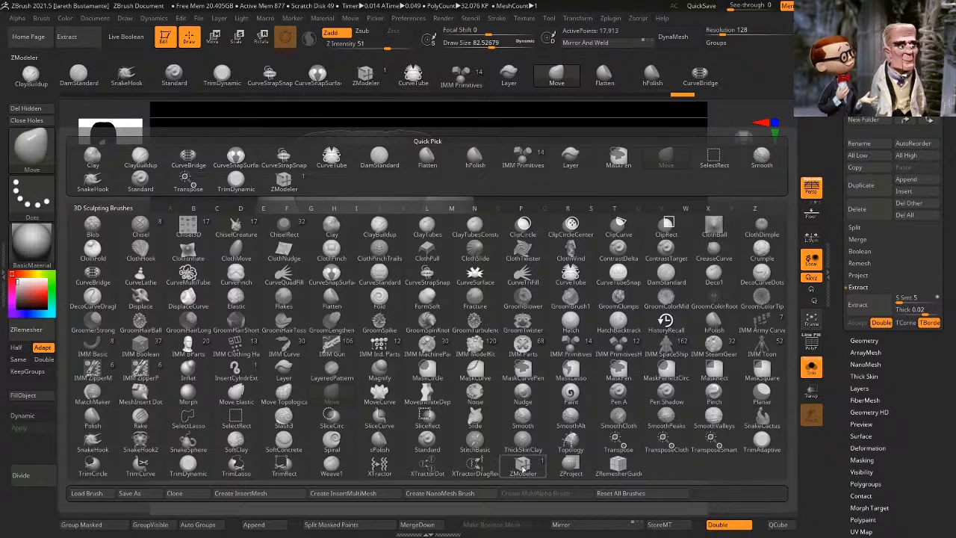
left_click(608, 470)
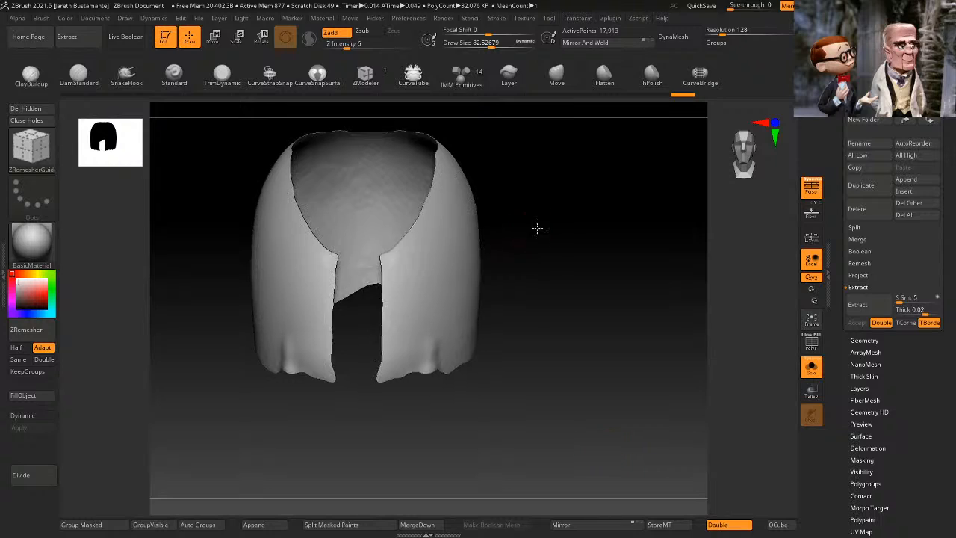
left_click_drag(388, 270, 390, 362)
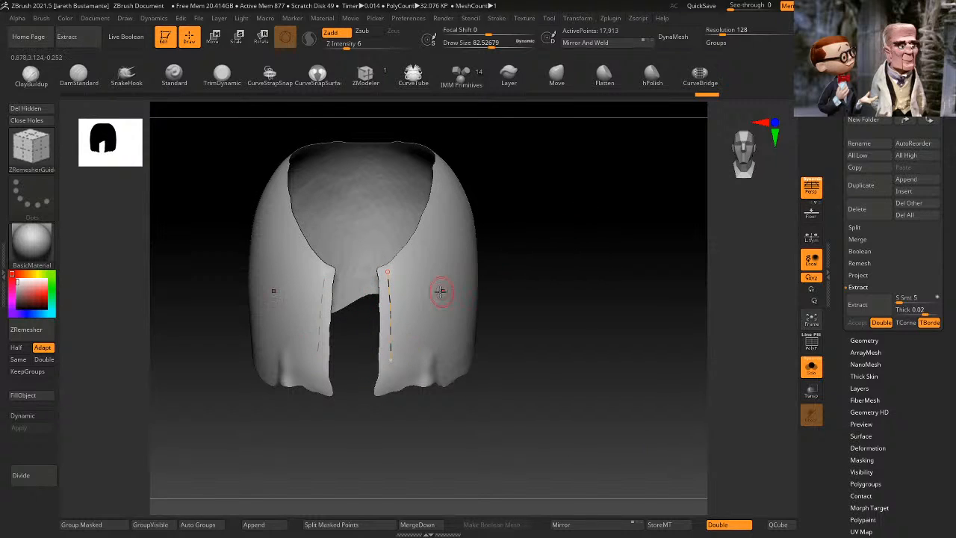
key("ctrl+z")
left_click_drag(390, 272, 391, 360)
left_click_drag(635, 257, 563, 246)
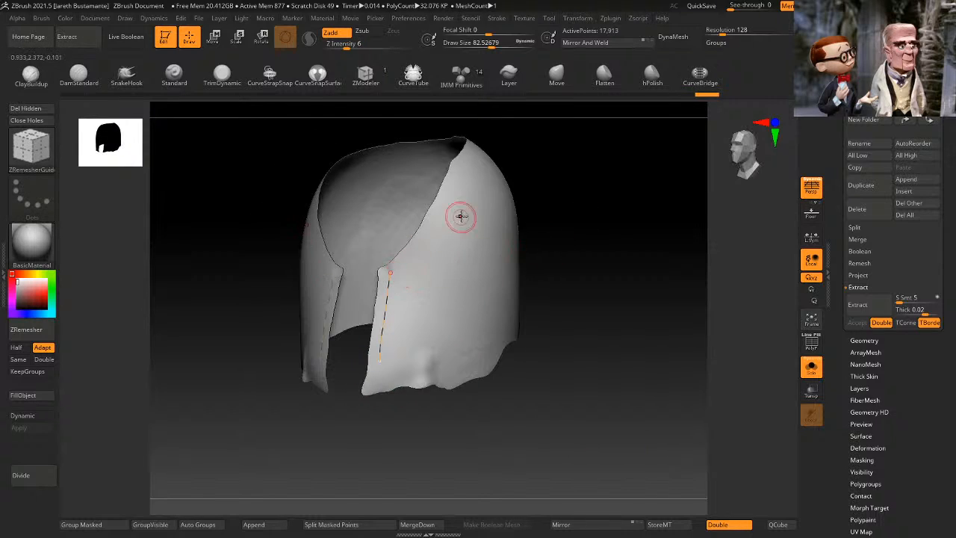
left_click_drag(383, 286, 384, 279)
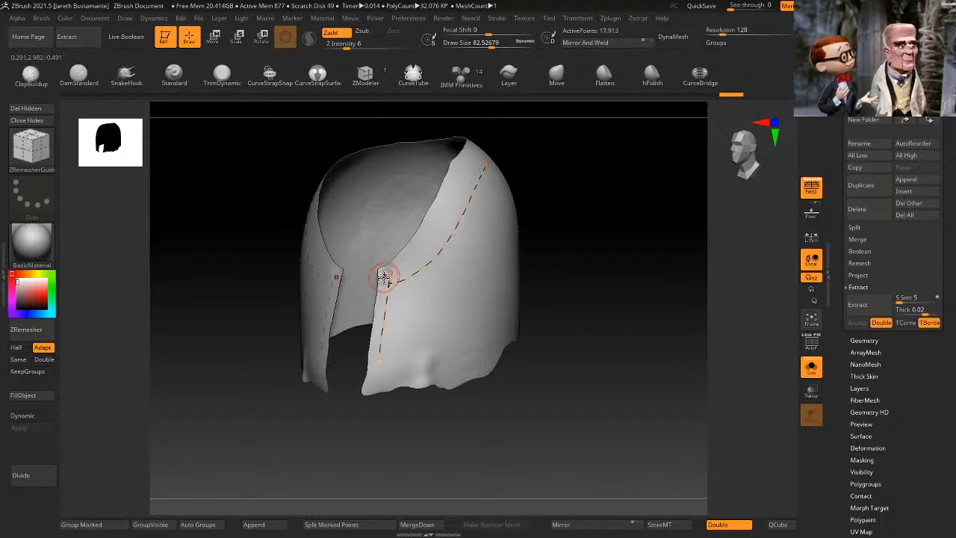
Step: Redraw the neckline guide starting from the front-edge guide, try one along the hem, and clear the guides
mouse_move(631, 177)
left_mouse_down("alt")
mouse_move(621, 211)
mouse_move(634, 264)
left_mouse_up("alt")
left_click_drag(594, 287, 608, 257, "alt")
key("ctrl+z")
key("ctrl+z")
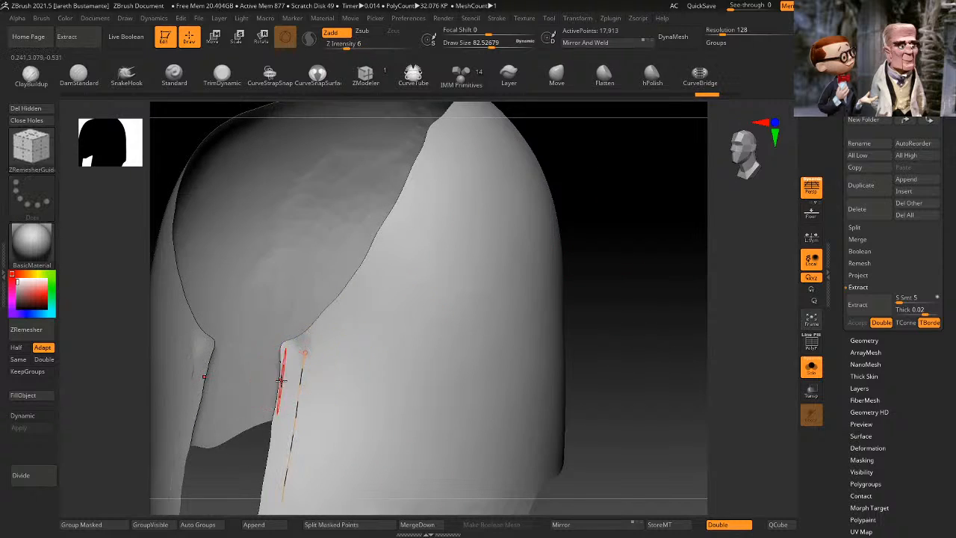
left_click_drag(415, 314, 491, 196)
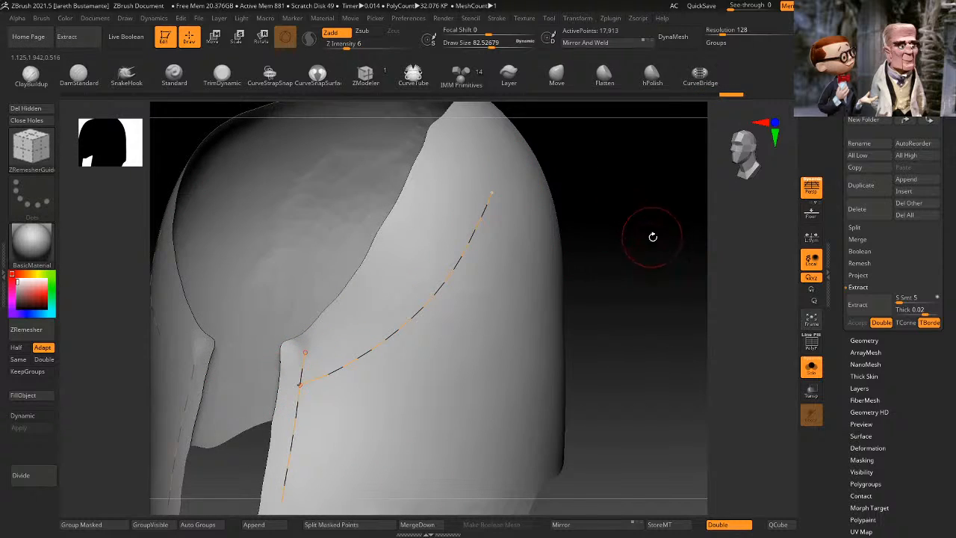
left_click_drag(653, 237, 590, 277, "alt")
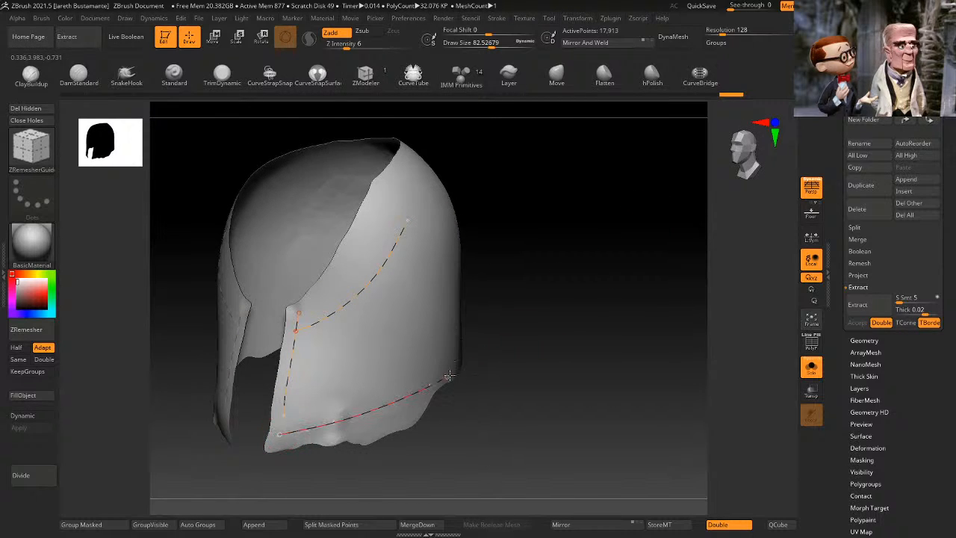
mouse_move(627, 331)
left_mouse_down()
mouse_move(591, 346)
mouse_move(602, 363)
mouse_move(604, 316)
mouse_move(525, 348)
mouse_move(559, 389)
mouse_move(508, 428)
mouse_move(507, 404)
left_mouse_up()
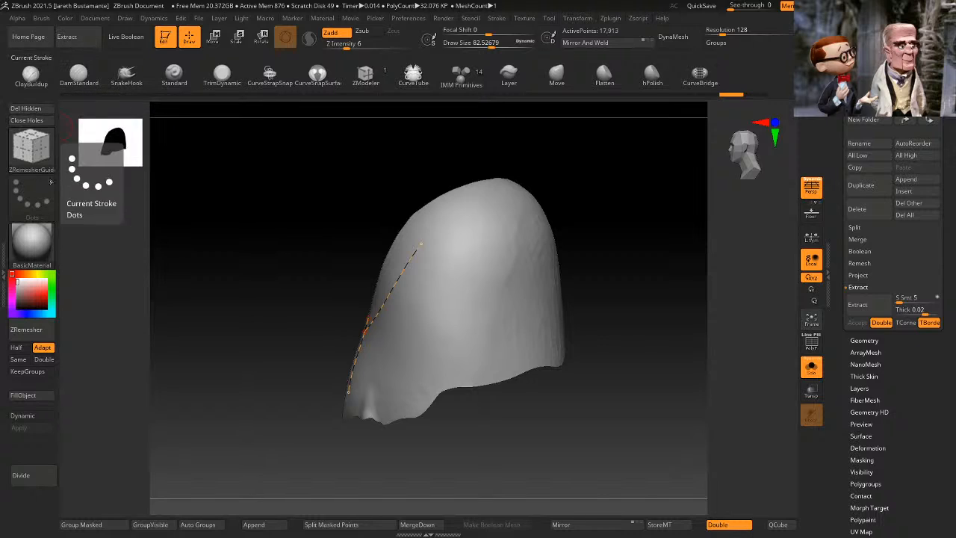
key("ctrl")
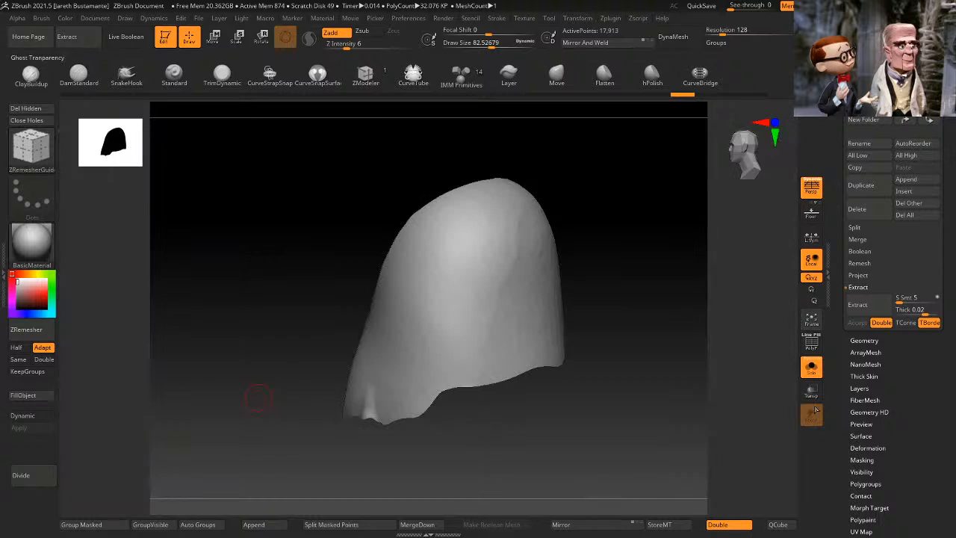
Step: Show the polyframe and slice the waistcoat's uneven hem into its own polygroup with a straight SliceCurve cut from the side
left_click(30, 146)
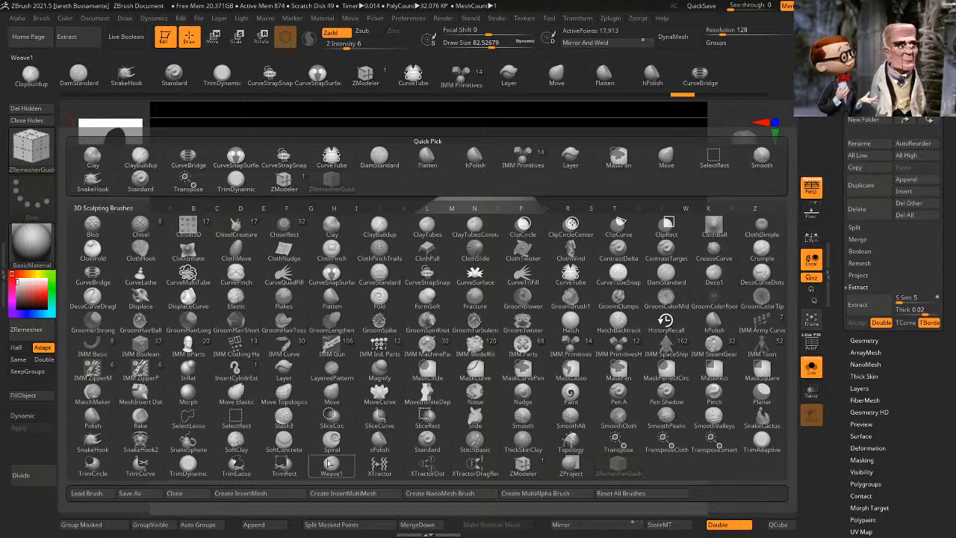
key("s")
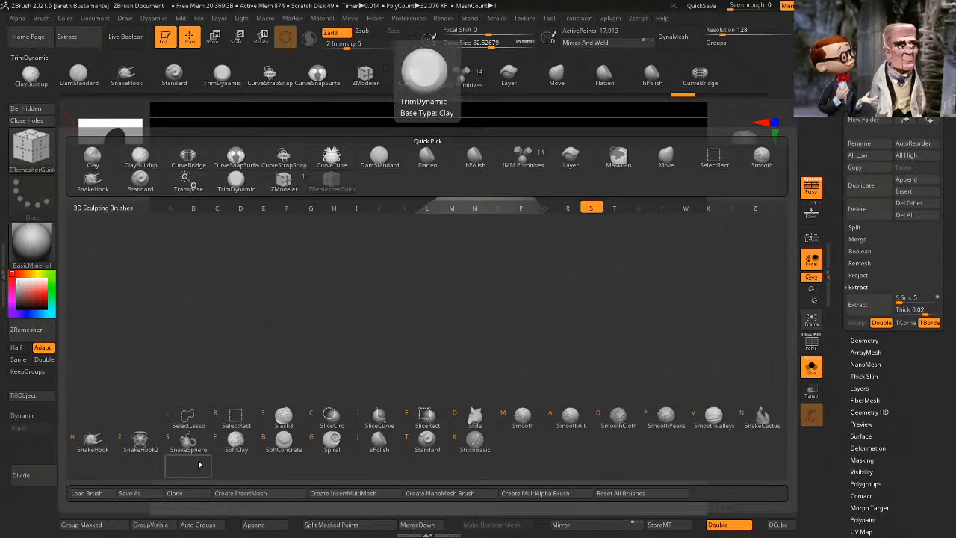
left_click(377, 420)
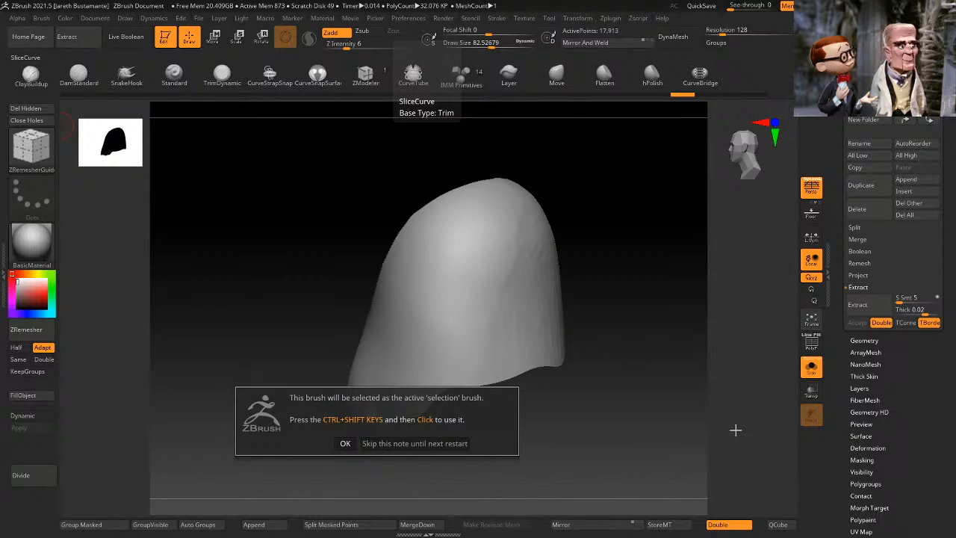
left_click(346, 444)
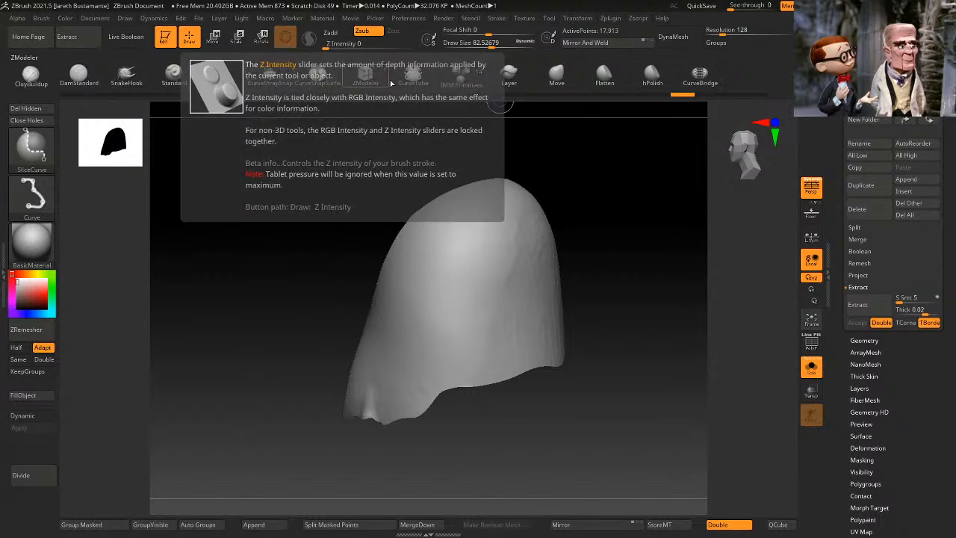
left_click(813, 372)
left_click(813, 370)
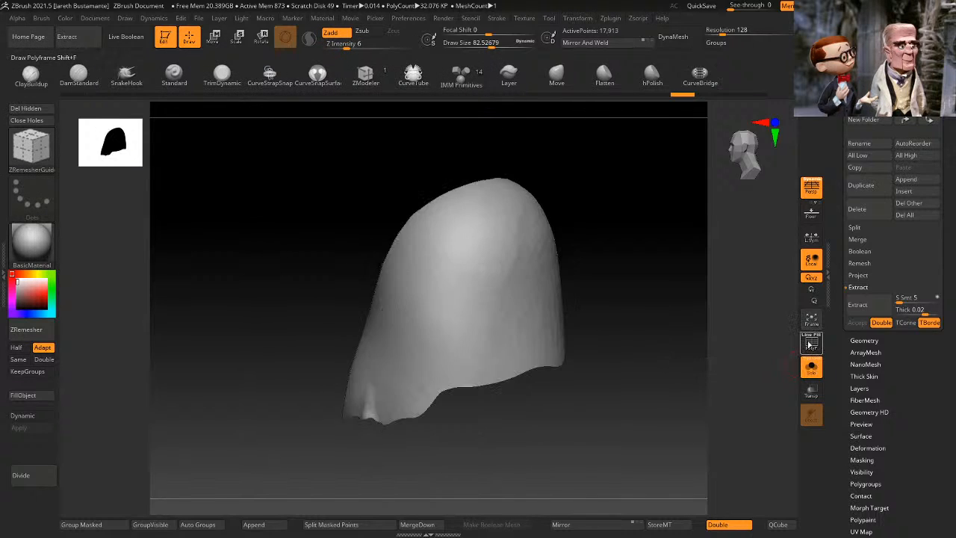
left_click(812, 343)
mouse_move(278, 410)
left_mouse_down("ctrl+shift")
mouse_move(649, 341)
mouse_move(651, 367)
mouse_move(666, 294)
left_mouse_up("ctrl+shift")
mouse_move(617, 369)
left_mouse_down()
mouse_move(666, 372)
mouse_move(563, 389)
mouse_move(547, 380)
mouse_move(583, 363)
mouse_move(483, 381)
mouse_move(271, 388)
mouse_move(443, 366)
left_mouse_up()
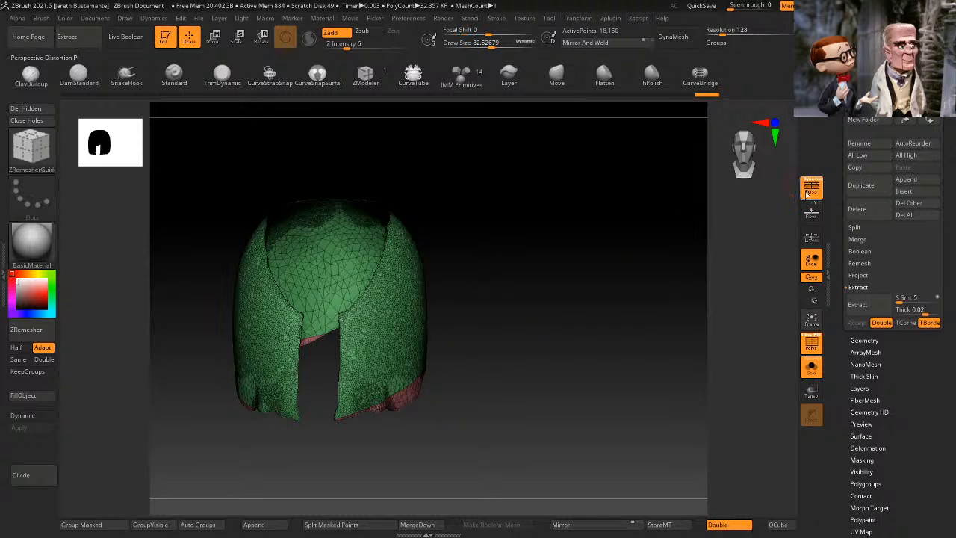
left_click_drag(555, 331, 508, 434)
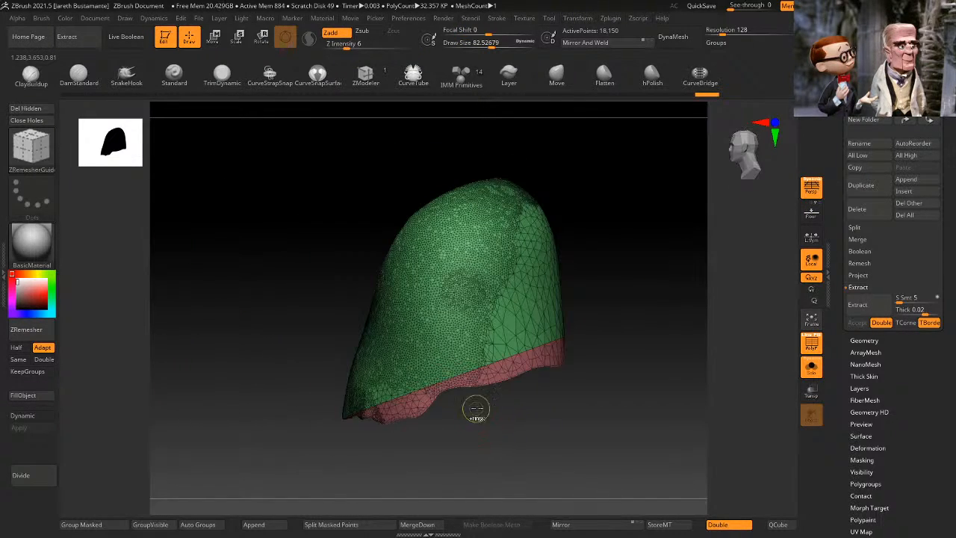
Step: Isolate the hem strip, switch to the SelectRect brush, invert the visibility to the main shell, and delete the hidden strip
left_click(524, 366, "ctrl+shift")
left_click_drag(626, 393, 672, 391)
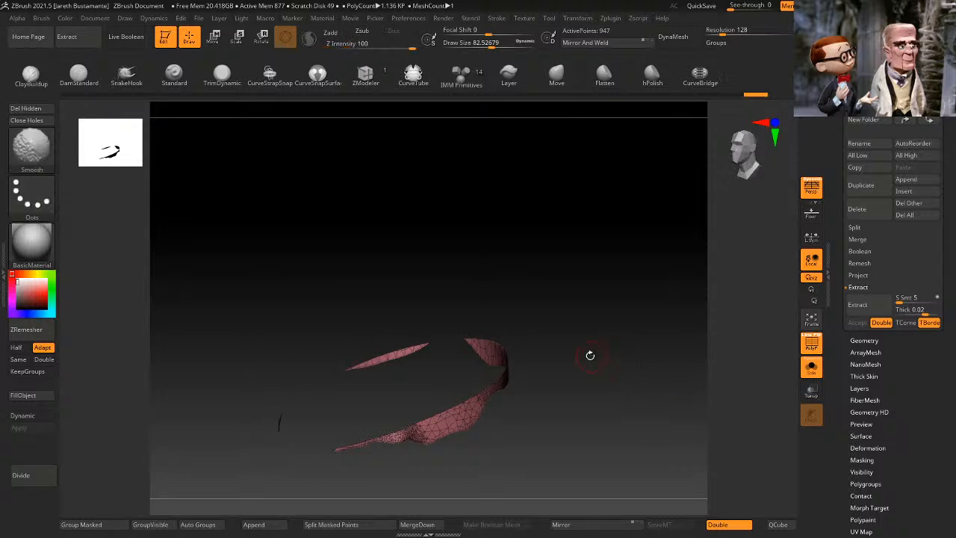
key("b")
key("s")
key("r")
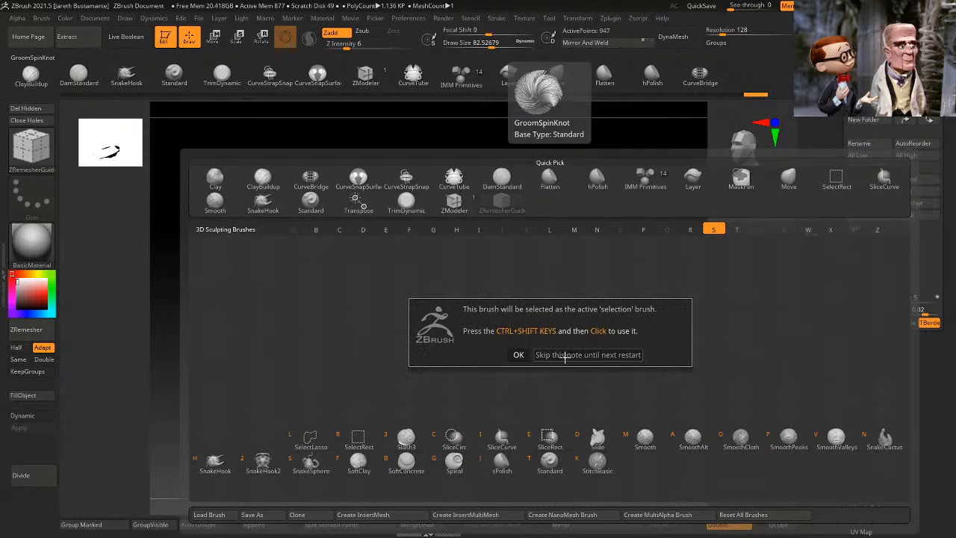
left_click(519, 355)
left_click(564, 331, "ctrl+shift")
left_click_drag(604, 373, 612, 348)
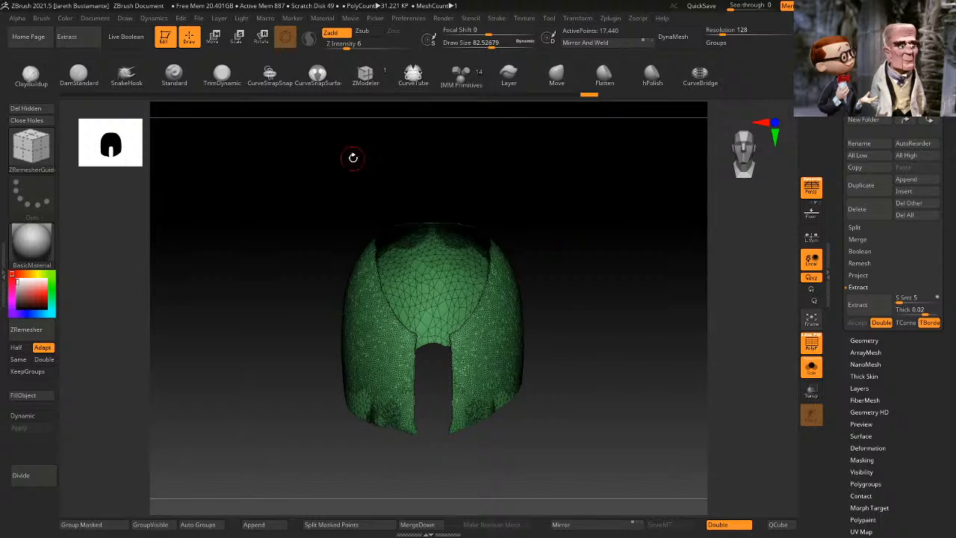
left_click(24, 109)
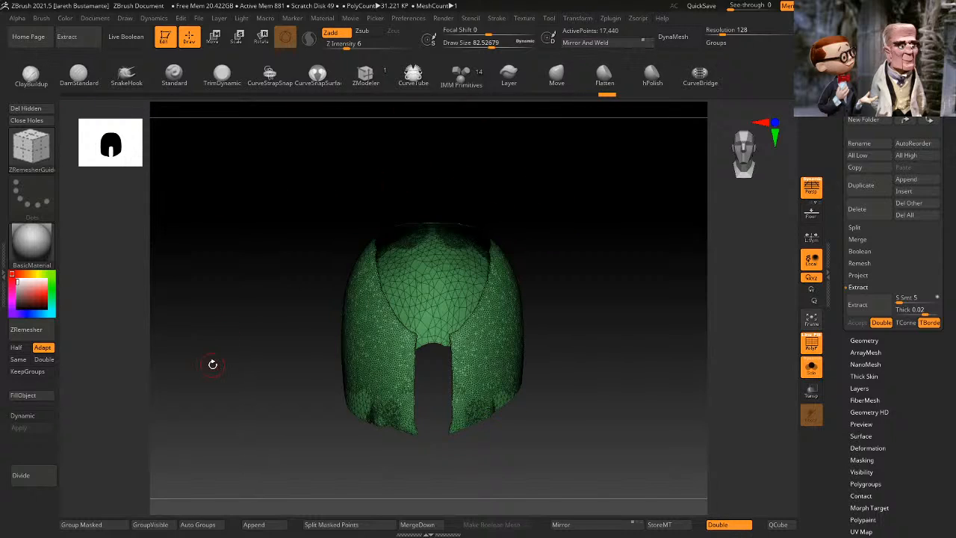
Step: Mirror the trimmed waistcoat and weld it into a symmetrical shell, checking the new hem from the side and front
left_click(586, 531)
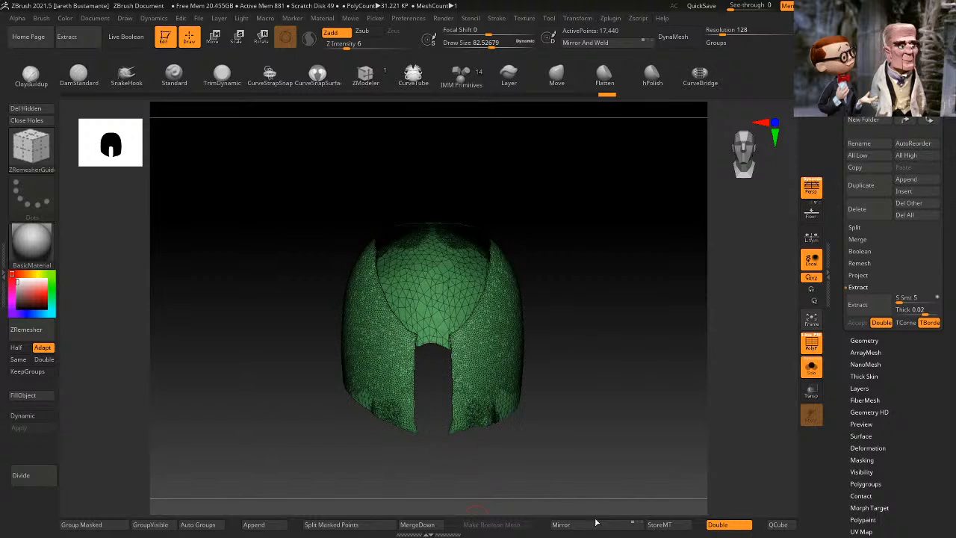
left_click_drag(644, 323, 434, 467)
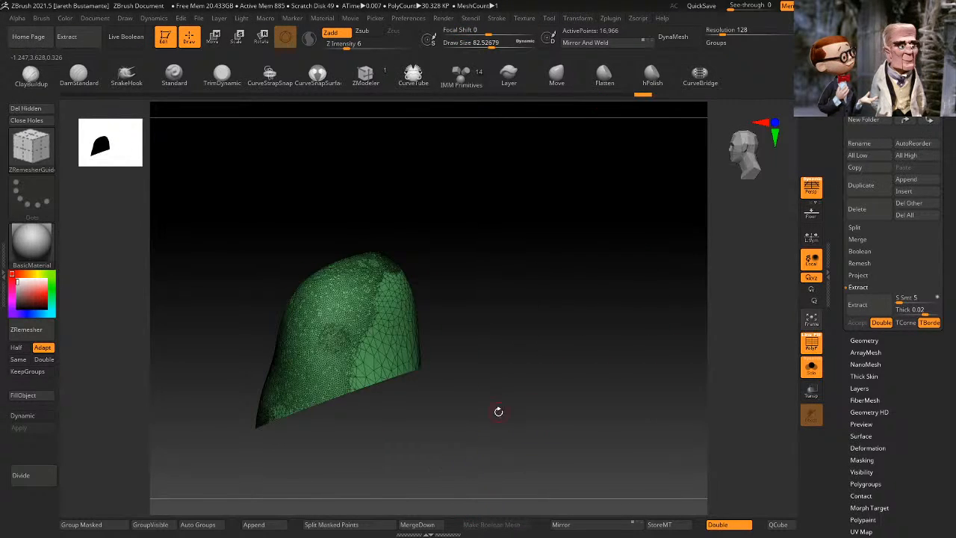
left_click_drag(498, 410, 542, 369, "shift")
mouse_move(511, 416)
left_mouse_down("alt")
mouse_move(524, 388)
mouse_move(584, 373)
left_mouse_up("alt")
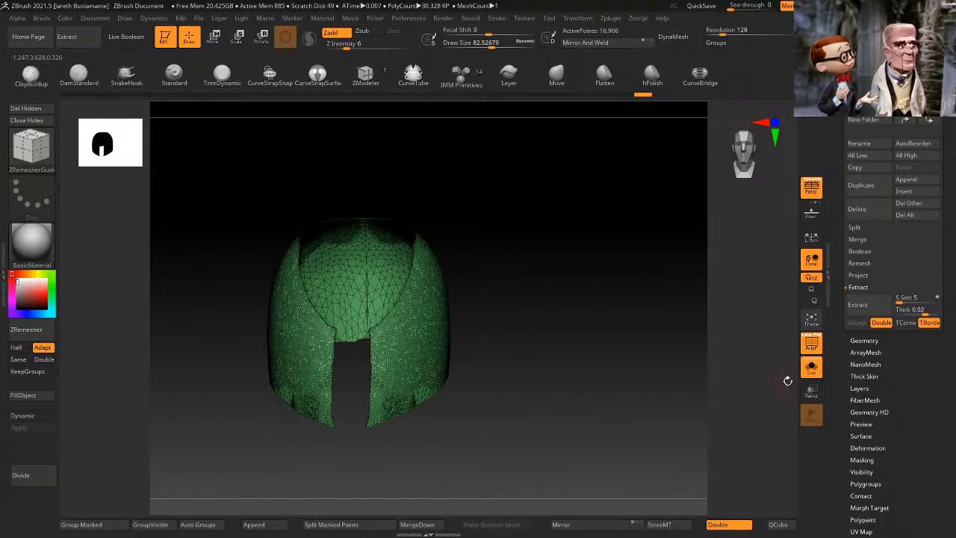
Step: Turn off the polyframe and draw a symmetrical ZRemesher guide down the waistcoat's front edge from neckline corner to hem
left_click(810, 343)
mouse_move(585, 296)
left_mouse_down("alt")
mouse_move(598, 279)
mouse_move(588, 314)
left_mouse_up("alt")
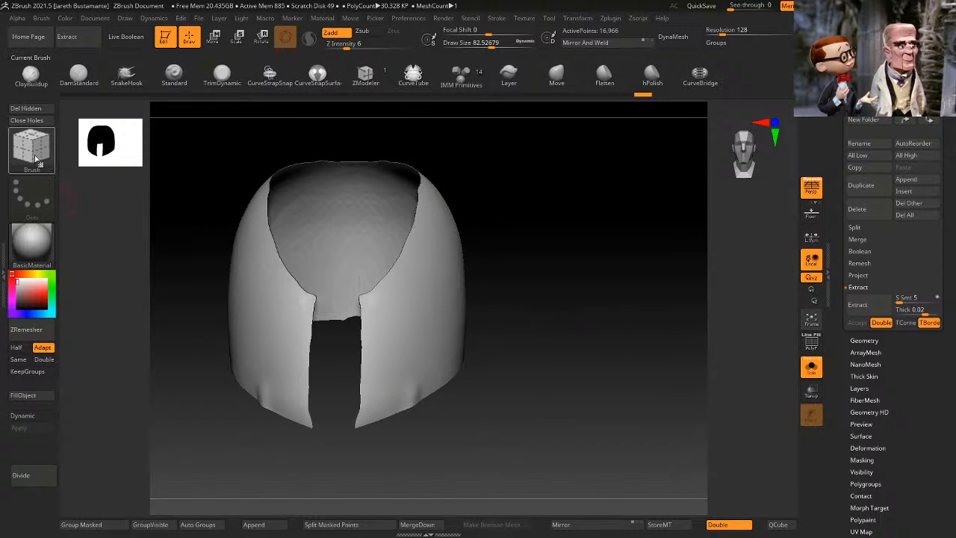
left_click_drag(381, 300, 382, 410)
left_click_drag(477, 273, 370, 324)
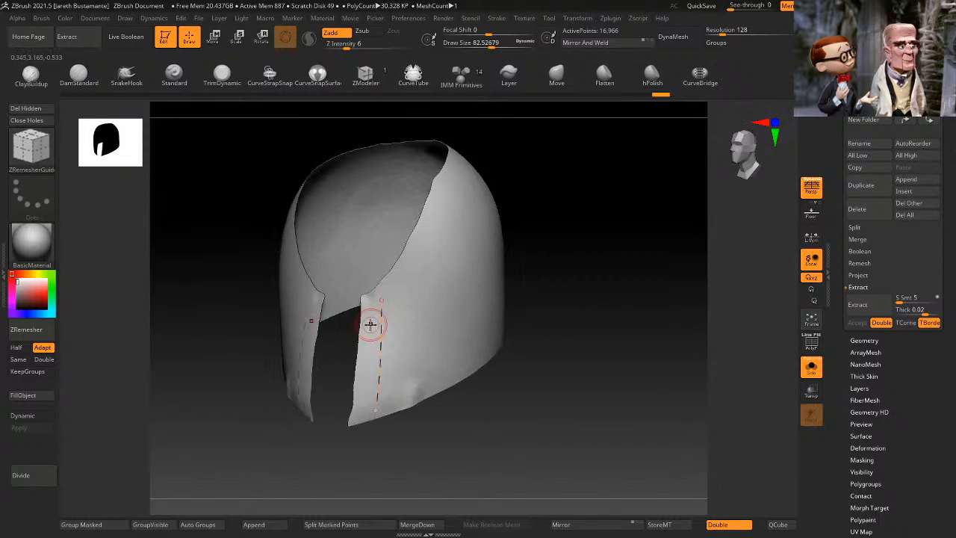
key("ctrl+z")
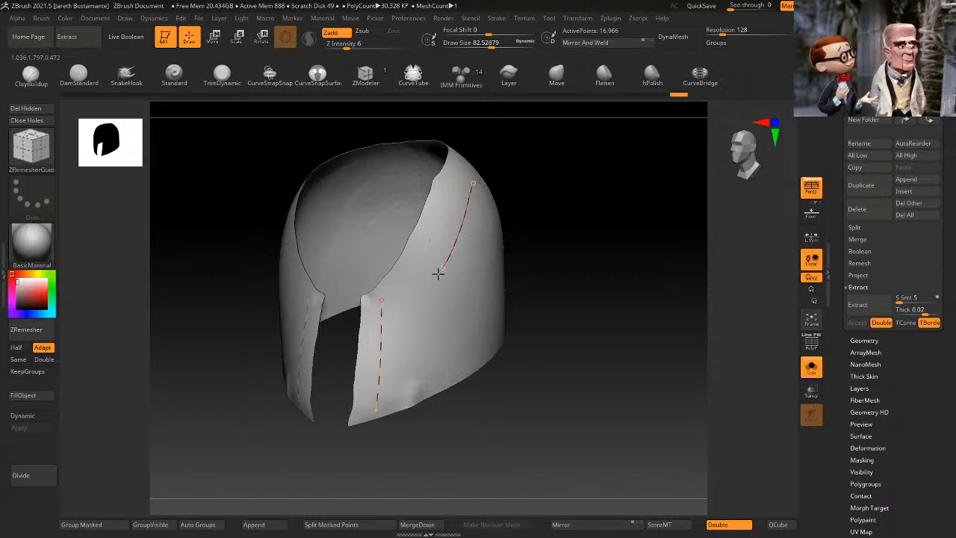
left_click_drag(609, 192, 604, 227, "alt")
left_click_drag(474, 153, 382, 325)
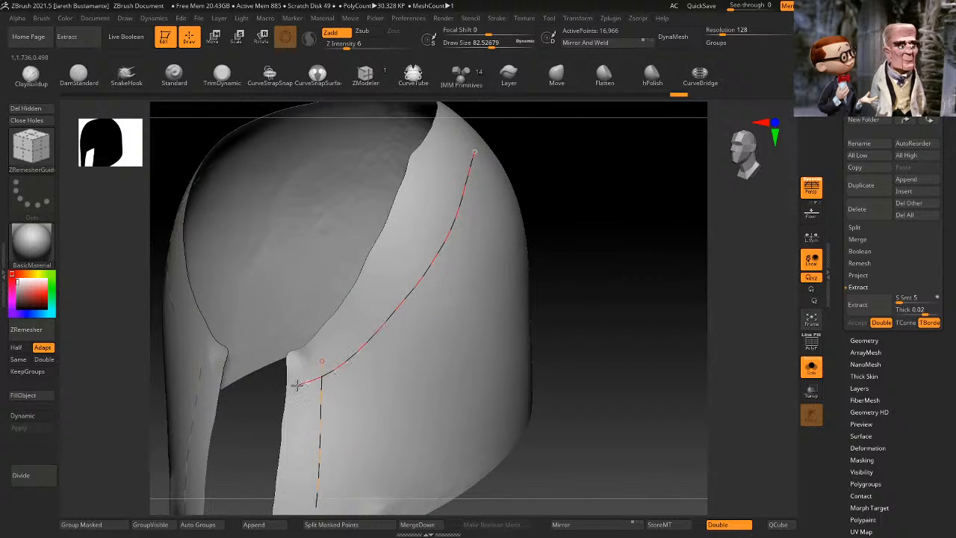
left_click_drag(297, 385, 294, 385)
key("ctrl+z")
left_click_drag(469, 139, 456, 200)
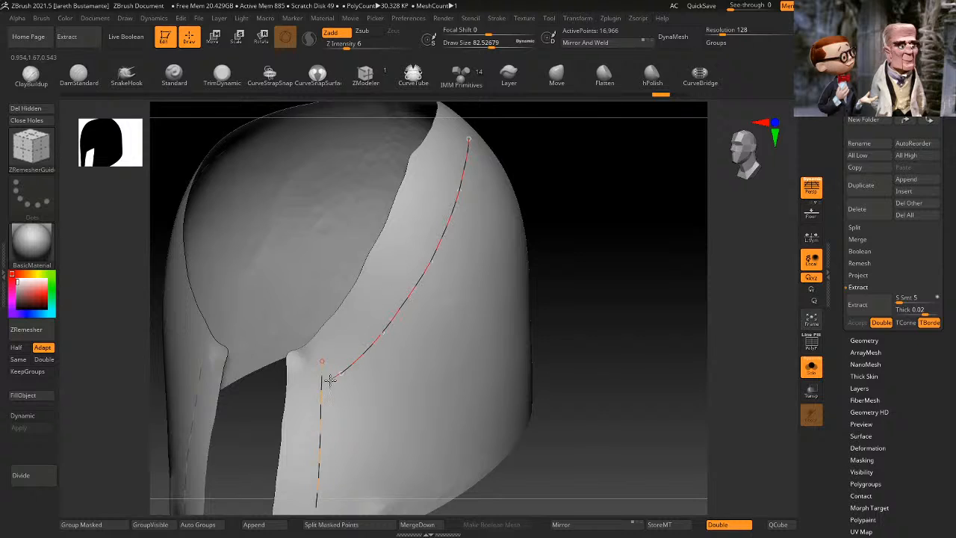
left_click_drag(330, 380, 326, 382)
mouse_move(629, 258)
left_mouse_down()
mouse_move(662, 254)
mouse_move(637, 258)
left_mouse_up()
key("ctrl+z")
mouse_move(309, 404)
left_mouse_down()
mouse_move(374, 345)
mouse_move(475, 161)
mouse_move(472, 184)
left_mouse_up()
key("ctrl+z")
key("space")
key("ctrl+z")
Step: Draw a symmetrical ZRemesher guide down the waistcoat's front edge and undo the neckline guide that runs into it
left_click_drag(589, 306, 576, 254, "alt")
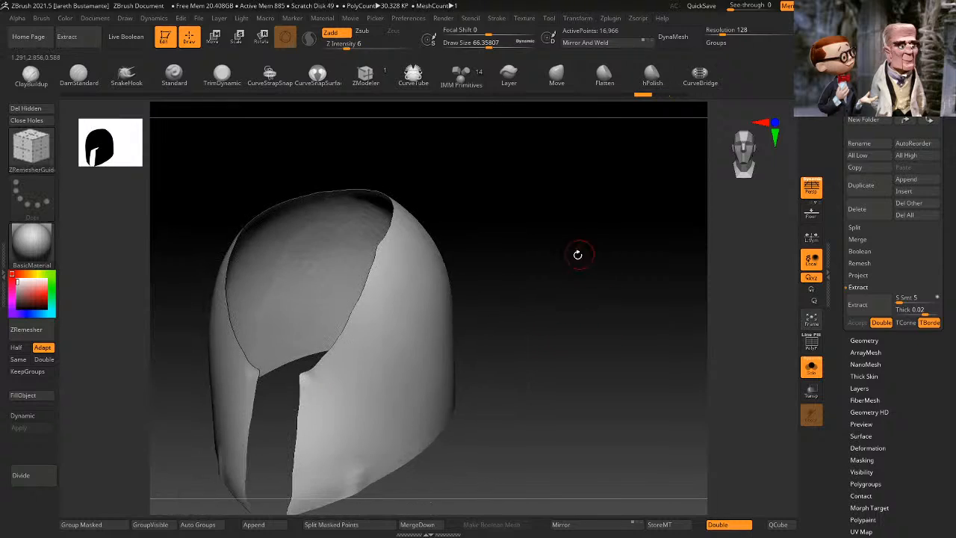
left_click_drag(320, 373, 322, 484)
mouse_move(551, 220)
left_mouse_down("alt")
mouse_move(533, 303)
mouse_move(548, 242)
left_mouse_up("alt")
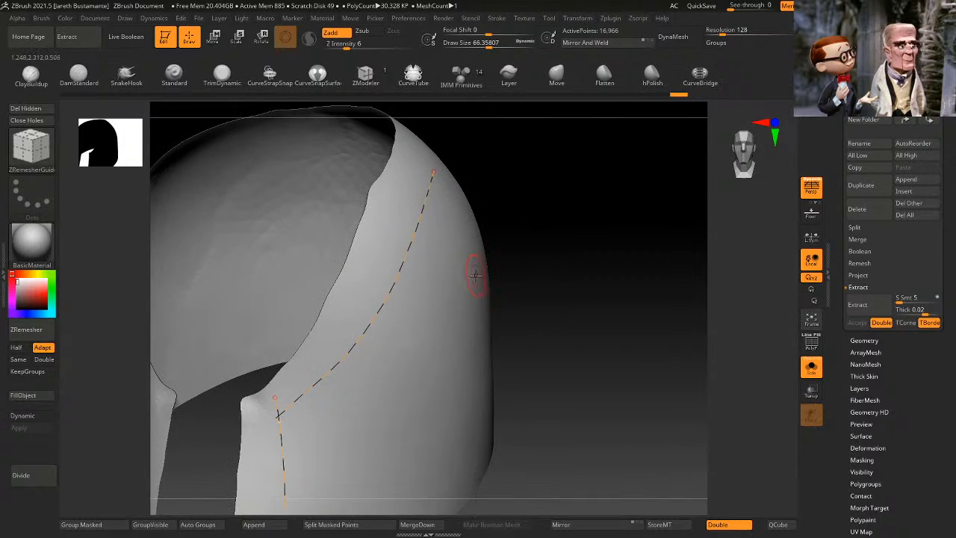
key("ctrl+z")
key("ctrl+z")
key("ctrl+z")
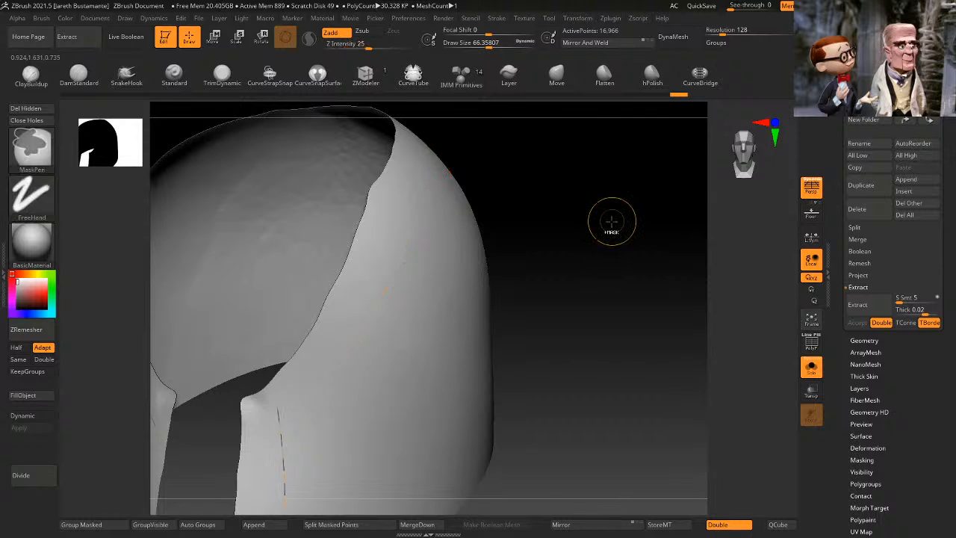
Step: Draw symmetrical ZRemesher guides along the neckline and just above the hem, both stopping short of the front guide
left_click_drag(426, 157, 313, 388)
mouse_move(580, 301)
left_mouse_down("alt")
mouse_move(617, 186)
mouse_move(577, 293)
left_mouse_up("alt")
left_click_drag(443, 321, 336, 386)
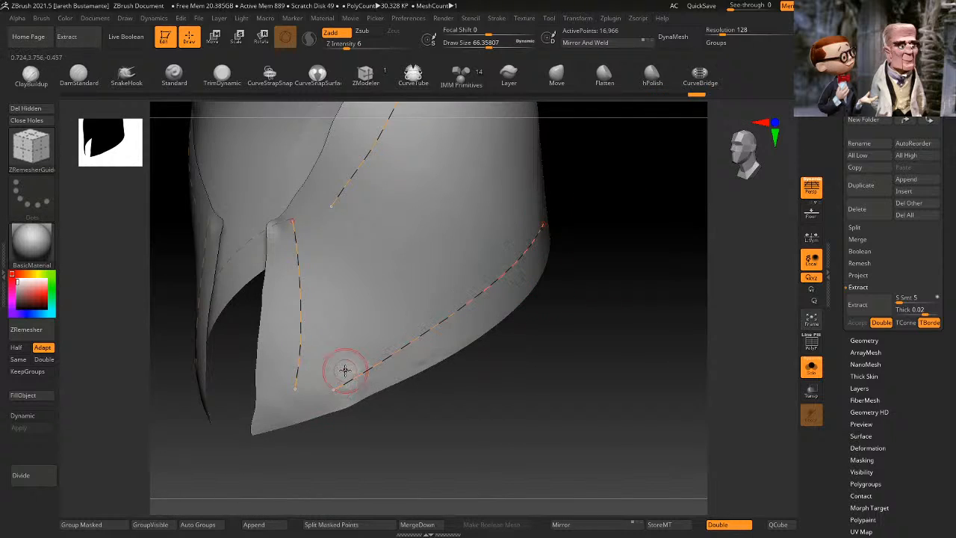
mouse_move(619, 327)
left_mouse_down("alt")
mouse_move(626, 293)
mouse_move(658, 286)
mouse_move(644, 303)
left_mouse_up("alt")
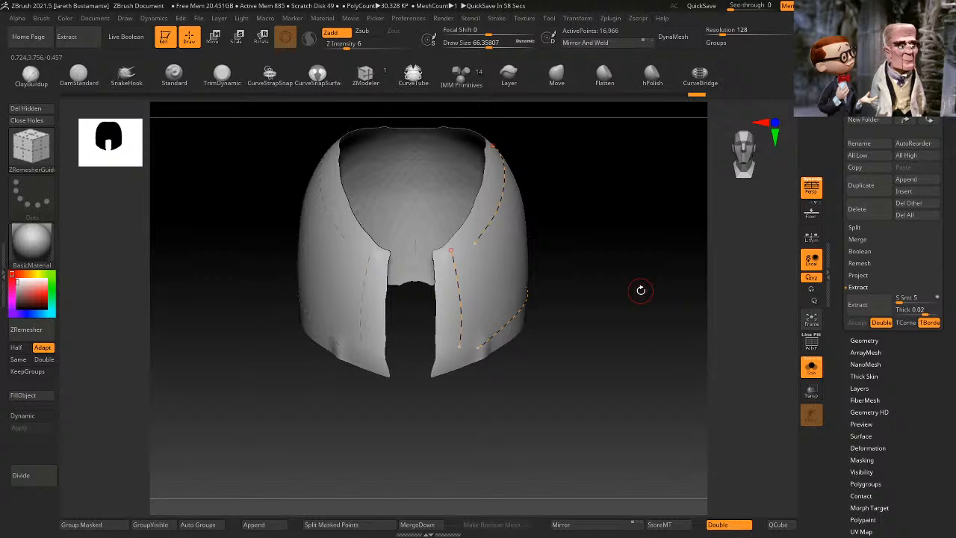
left_click_drag(138, 368, 748, 363)
Step: Keep the waistcoat isolated, show its polyframe, and open the full ZRemesher settings in its geometry options
left_click(812, 366)
left_click(812, 366)
left_click(812, 344)
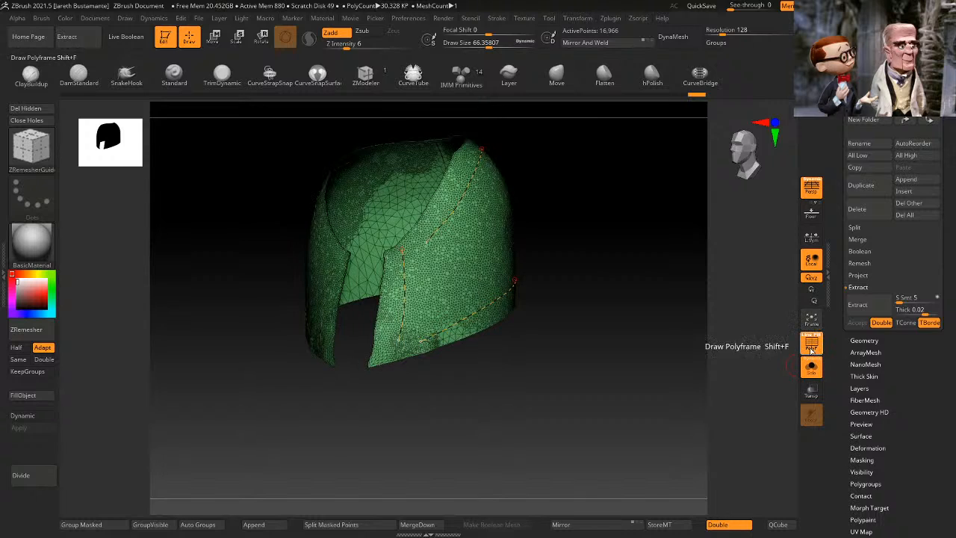
left_click_drag(607, 305, 611, 339, "alt")
mouse_move(509, 407)
left_mouse_down()
mouse_move(571, 410)
mouse_move(512, 415)
mouse_move(510, 397)
left_mouse_up()
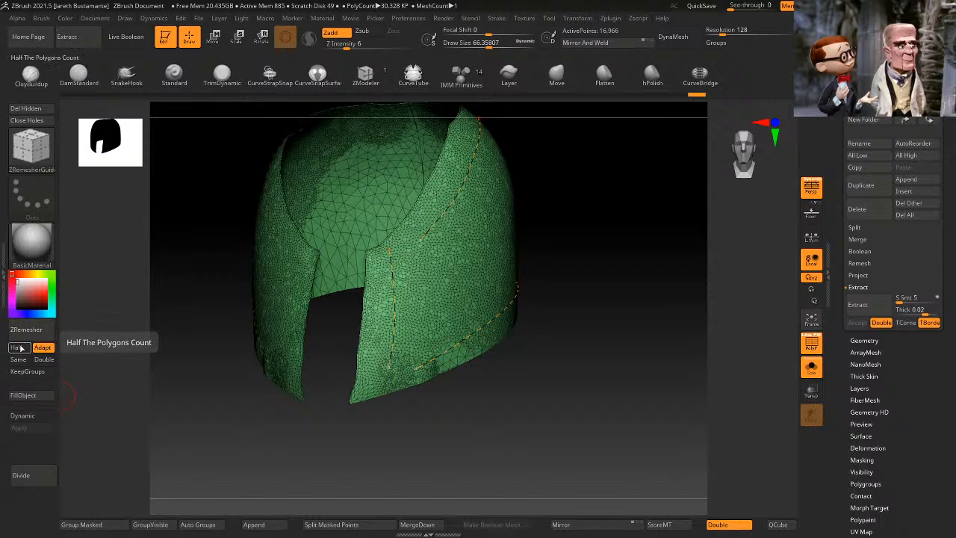
scroll(882, 375, "up", 2)
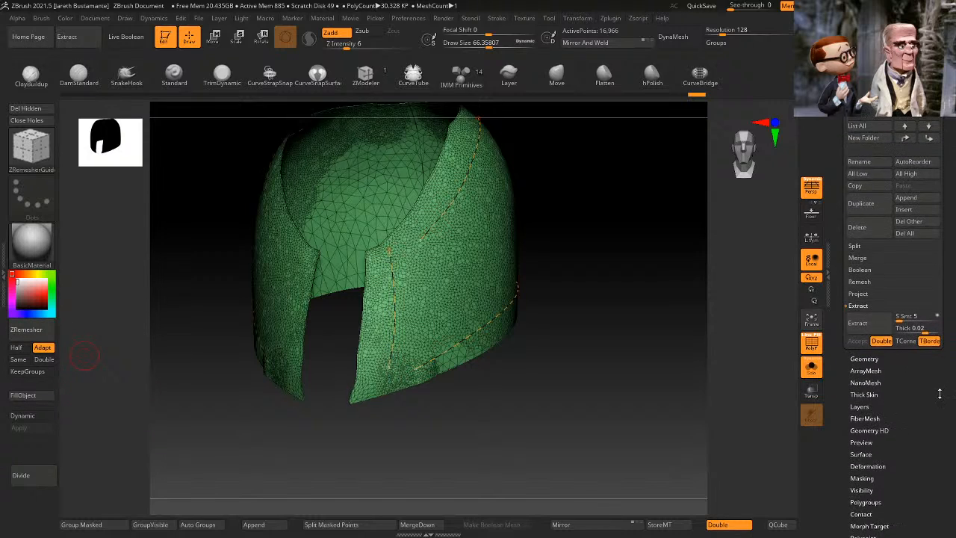
left_click(867, 364)
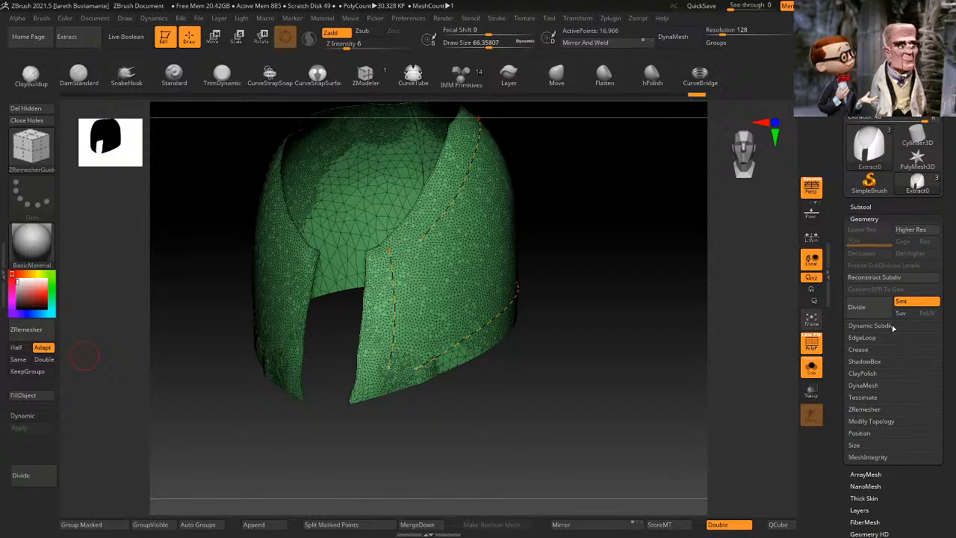
left_click(877, 409)
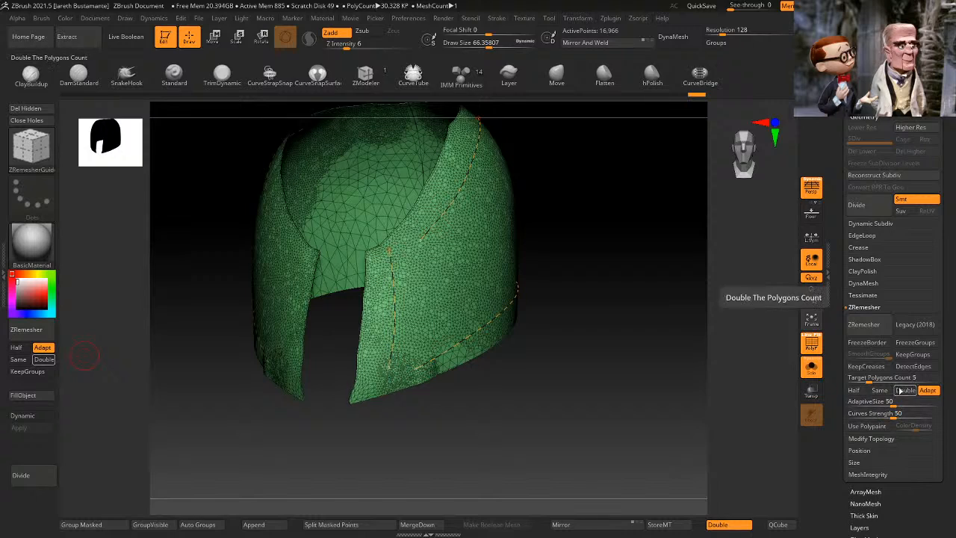
Step: Try remeshing the waistcoat with ZRemesher at a target polygons count of 1.29117
left_click_drag(878, 378, 857, 379)
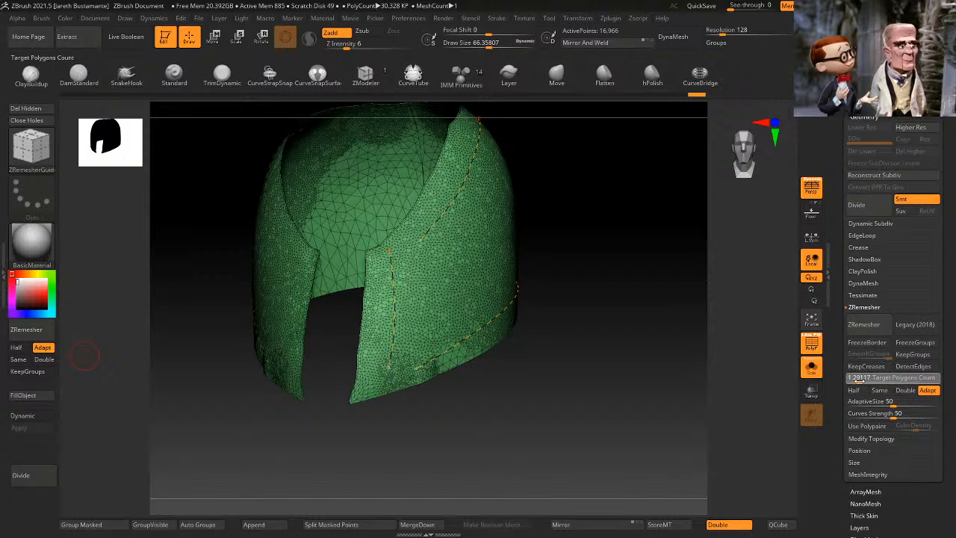
left_click(862, 326)
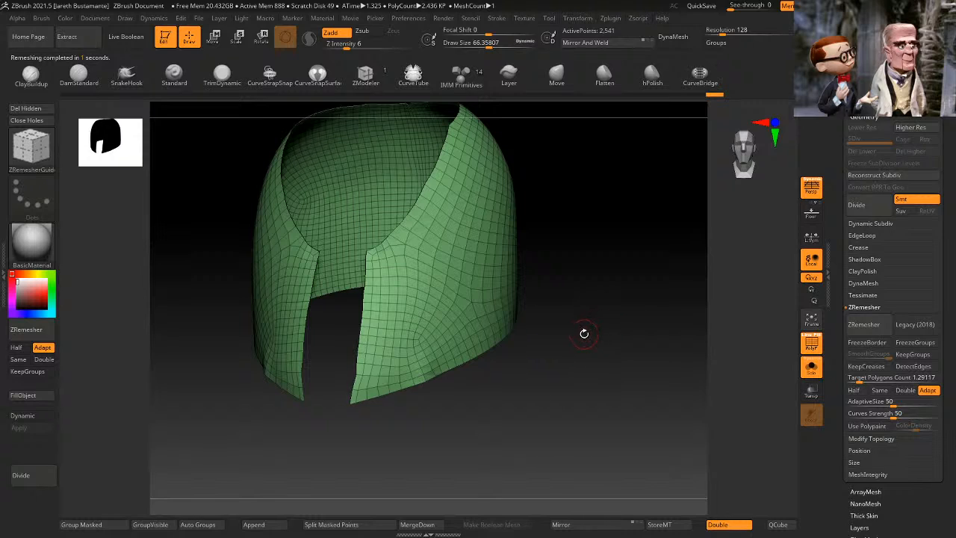
key("ctrl+z")
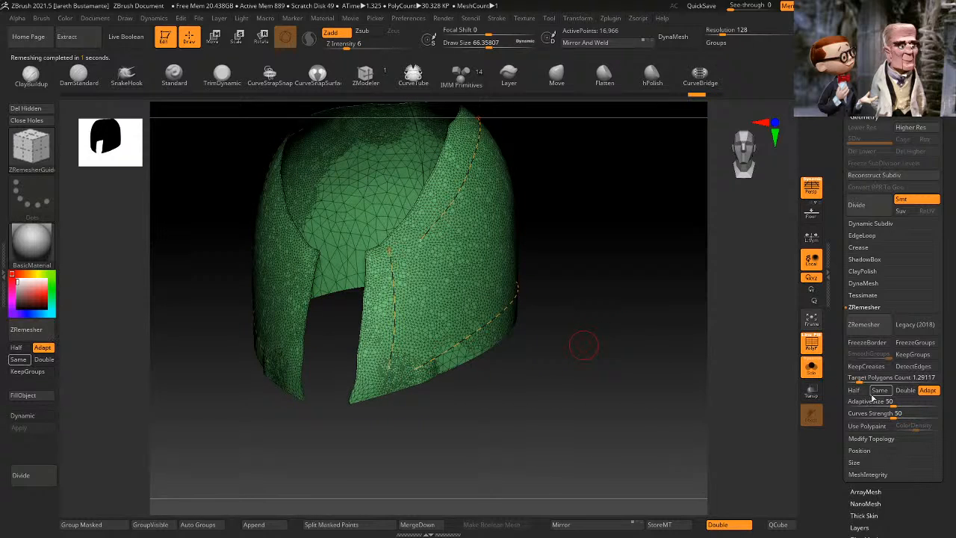
Step: Remesh the waistcoat with ZRemesher at a target polygons count of 0.42996 and turn off Solo to check its fit on the bust
left_click_drag(860, 380, 851, 380)
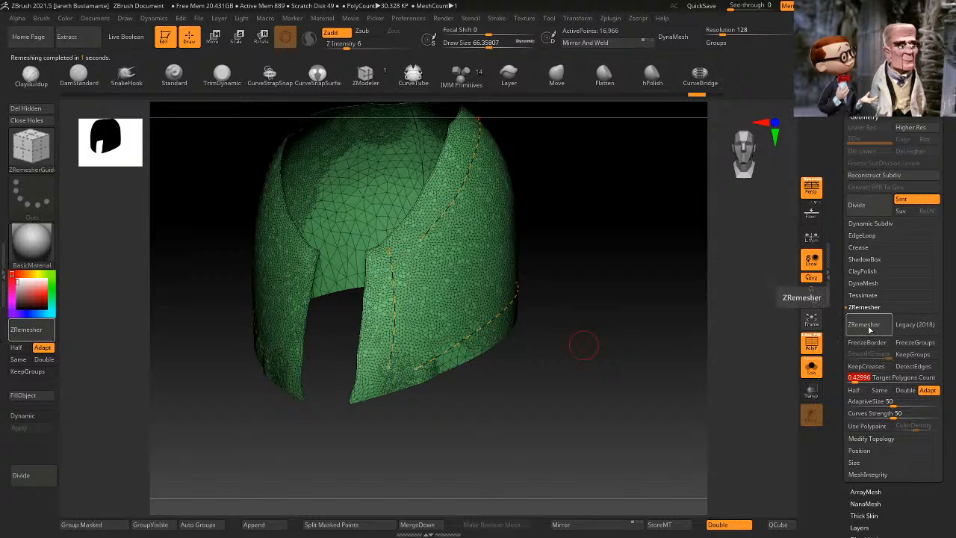
left_click(865, 328)
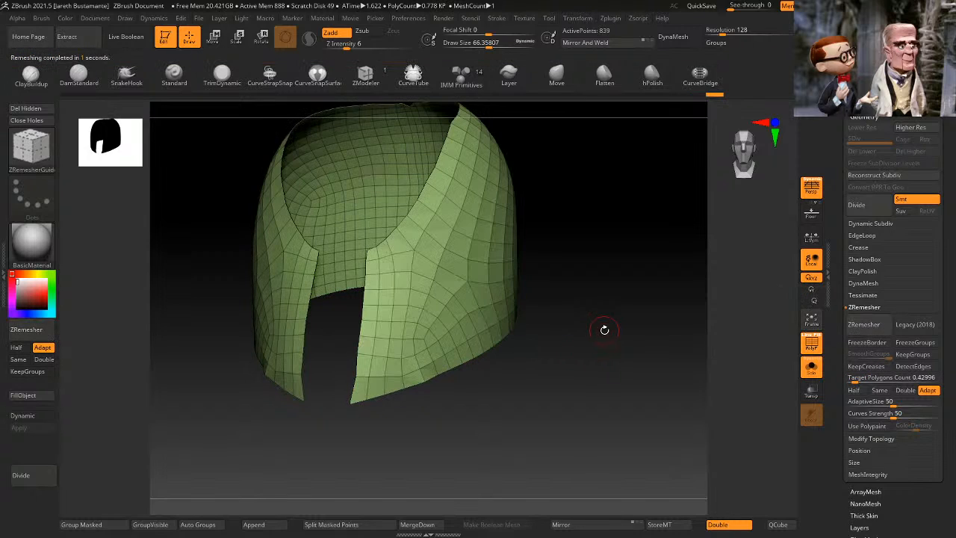
left_click(813, 368)
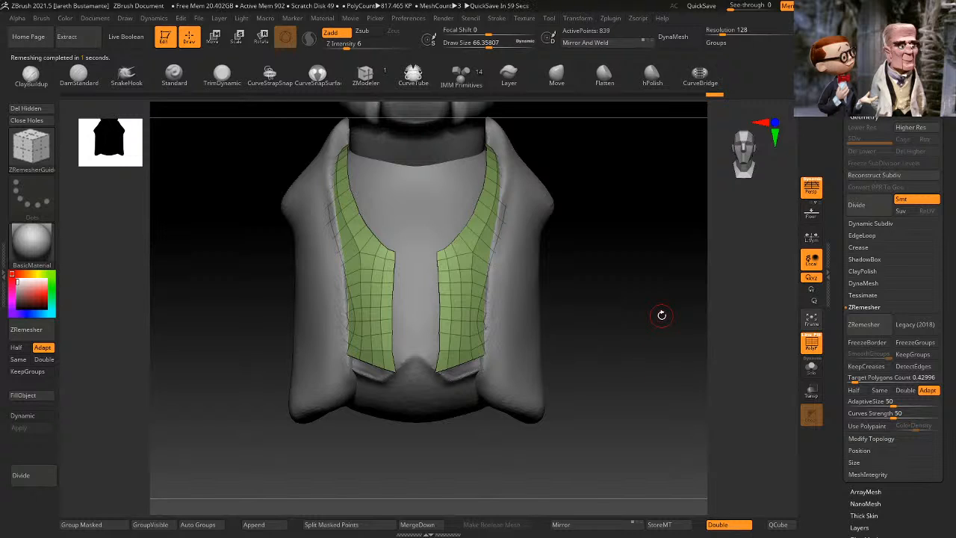
left_click_drag(662, 314, 615, 277)
left_click_drag(579, 320, 554, 318)
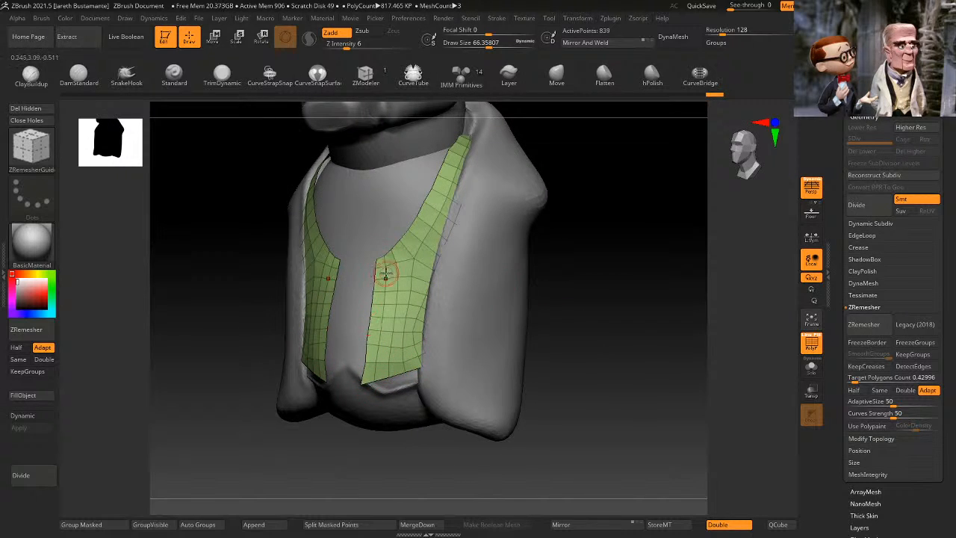
left_click_drag(619, 286, 644, 284)
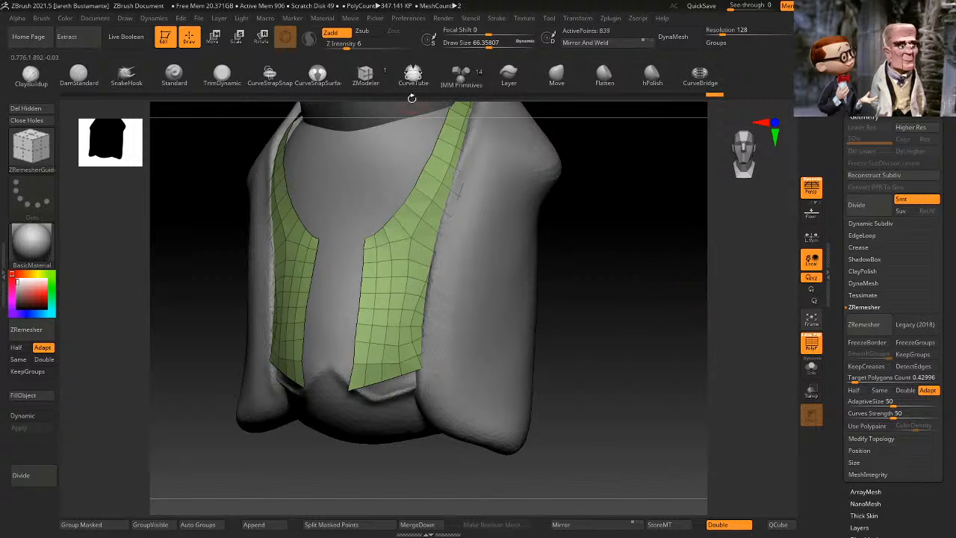
Step: Set the ZModeler polygon action to Delete with the Polyloop target and delete the waistcoat's front-edge polygon column
left_click(366, 75)
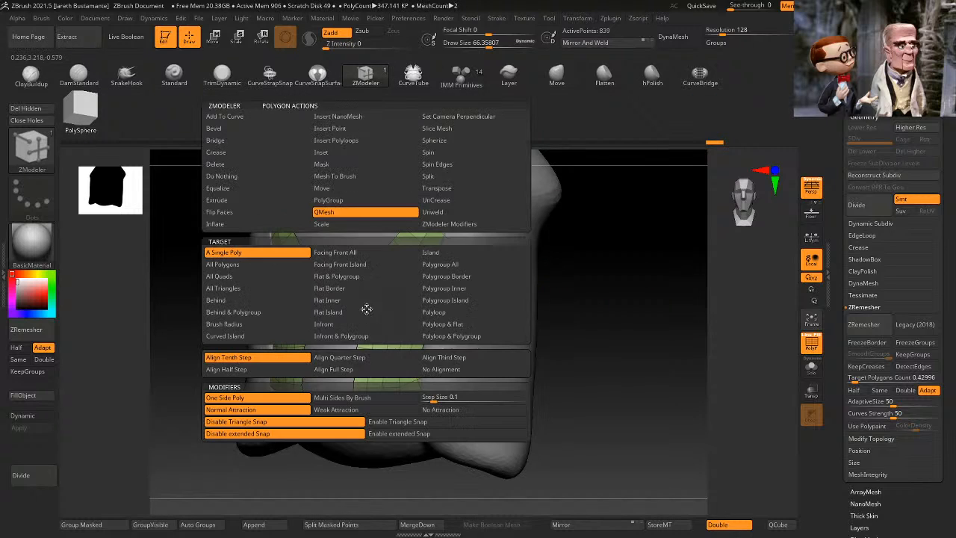
key("space")
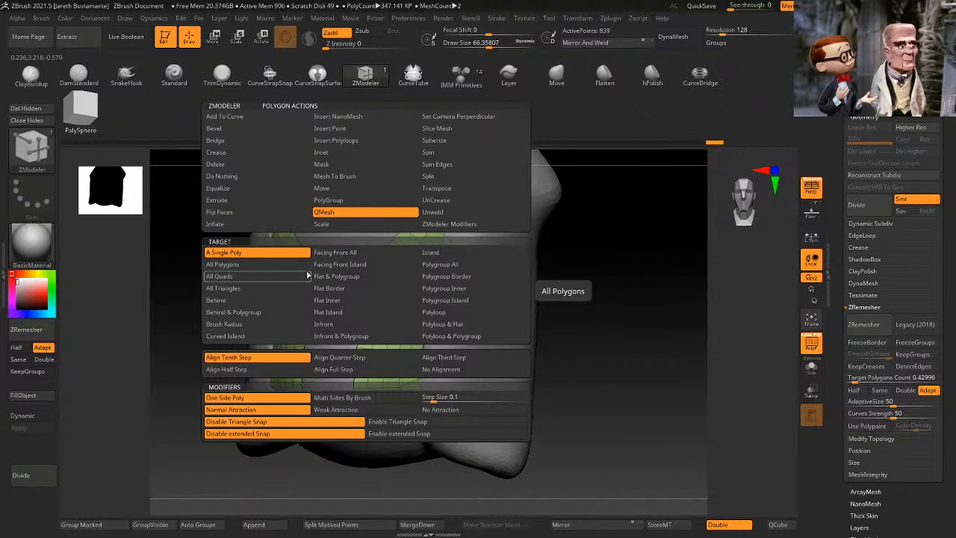
left_click(459, 313)
left_click(224, 164)
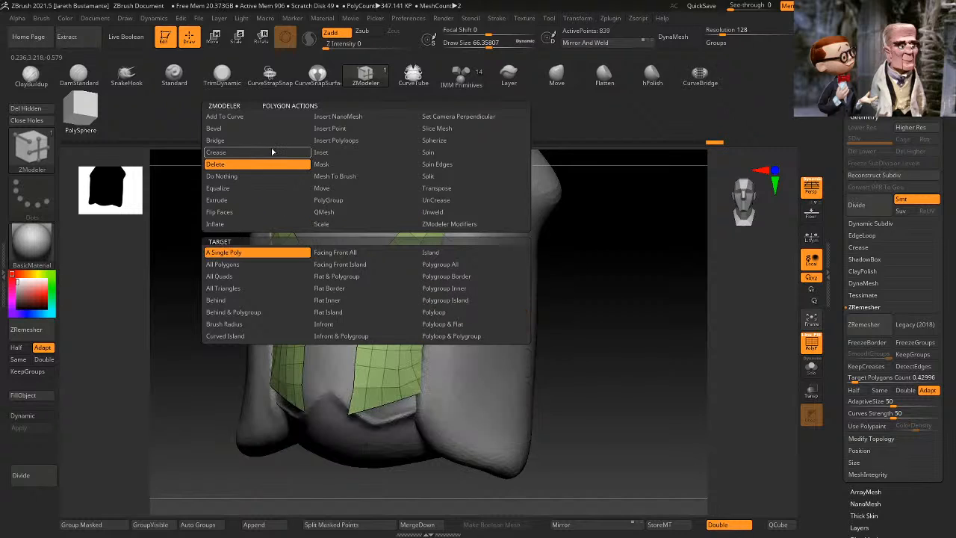
left_click(463, 312)
left_click(366, 275)
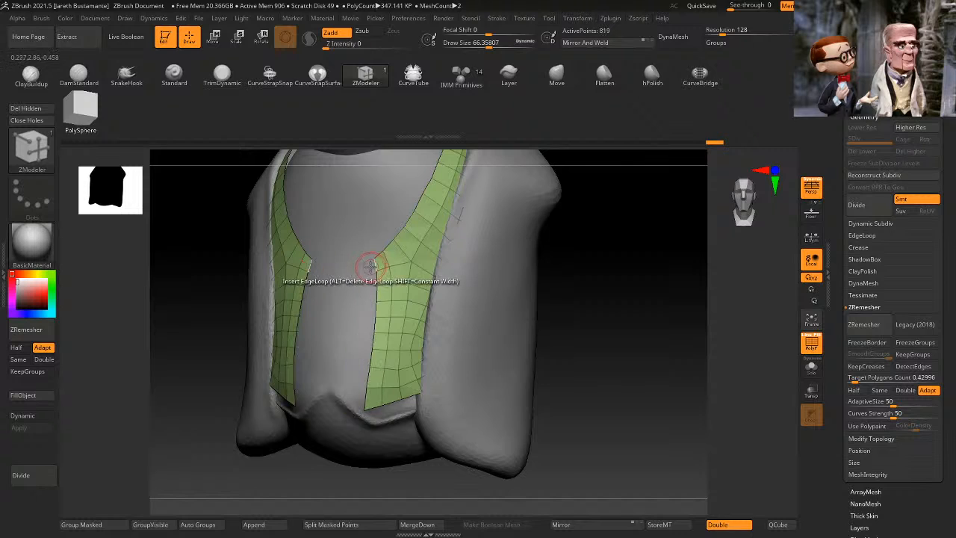
Step: Try deleting the polygon row along the waistcoat's hem
left_click(372, 402)
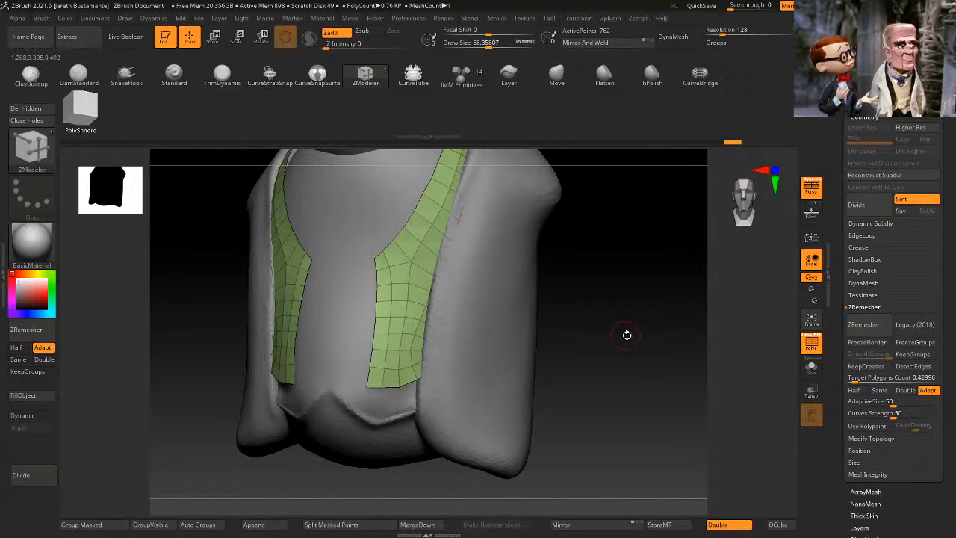
left_click_drag(625, 335, 600, 337)
key("ctrl+z")
Step: Turn off the polyframe and make the body the active subtool, briefly isolating its torso polygroup before showing everything again
mouse_move(596, 311)
left_mouse_down()
mouse_move(609, 312)
mouse_move(615, 286)
mouse_move(588, 204)
mouse_move(601, 261)
left_mouse_up()
left_click(812, 344)
left_click_drag(601, 262, 606, 230, "alt")
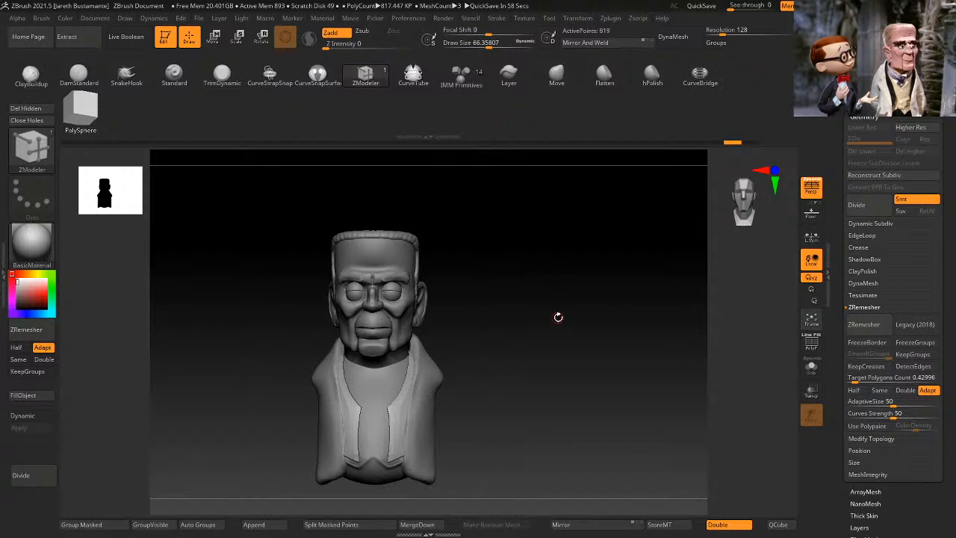
mouse_move(552, 298)
left_mouse_down("alt")
mouse_move(549, 325)
mouse_move(554, 287)
mouse_move(553, 310)
left_mouse_up("alt")
left_click(378, 378, "alt")
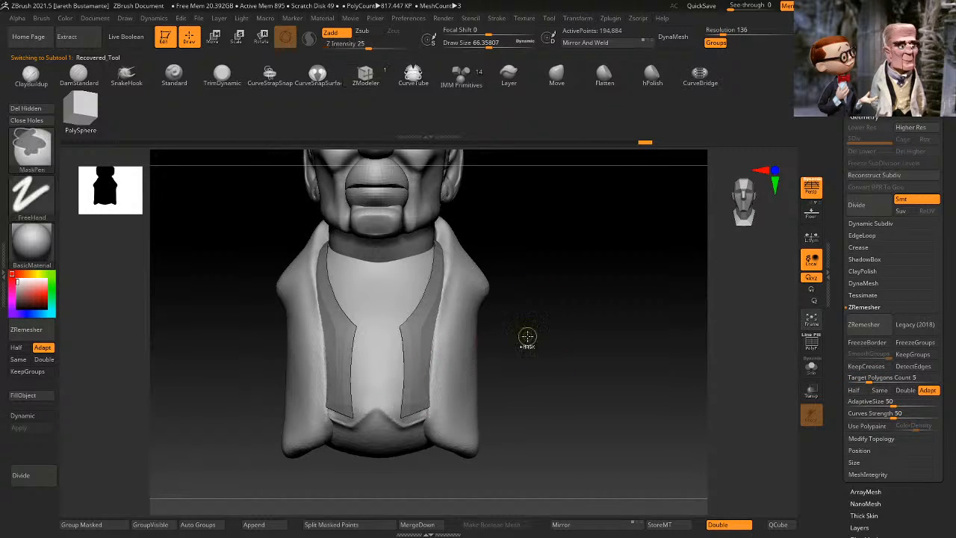
left_click(391, 371, "ctrl+shift")
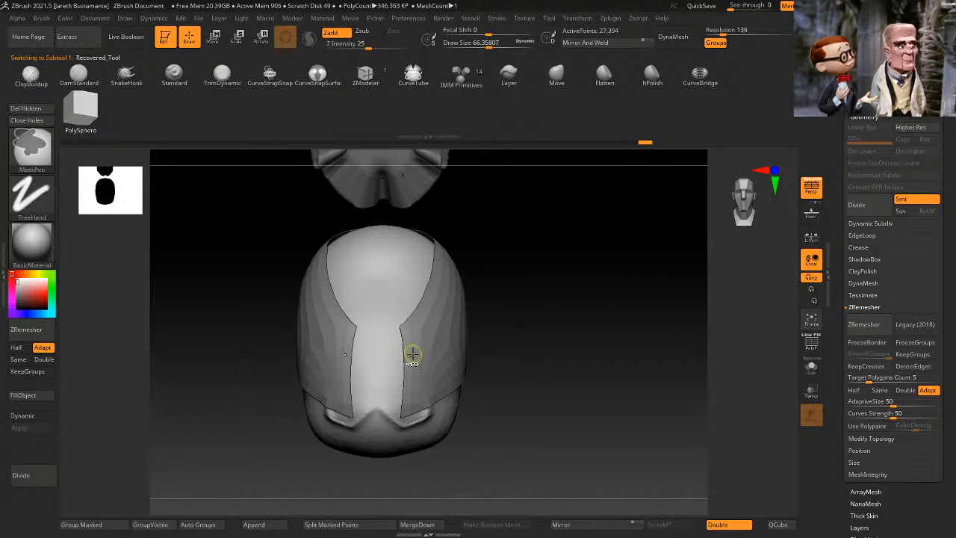
left_click(522, 357, "ctrl+shift")
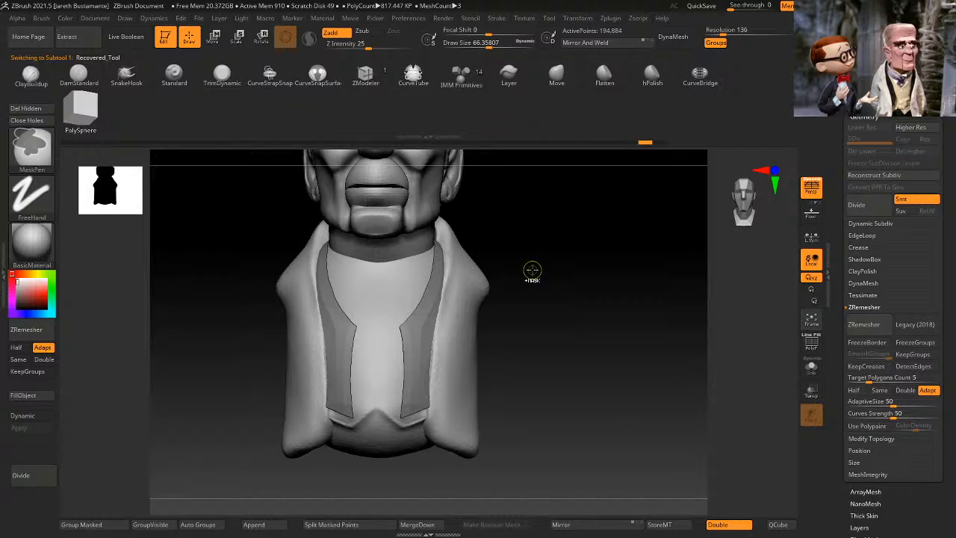
Step: Carve a symmetrical curved groove across the upper chest below the neck with the DamStandard brush
key("b")
key("z")
key("m")
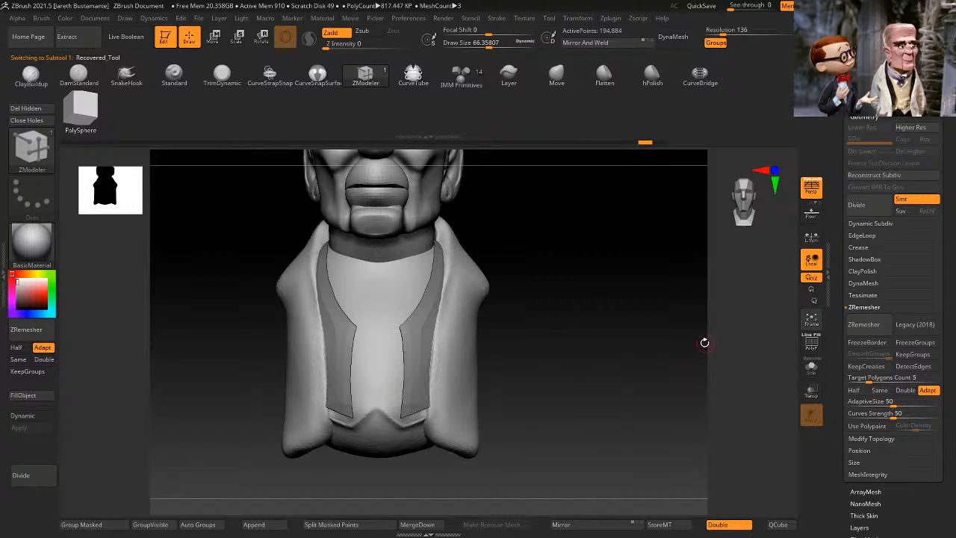
left_click_drag(591, 320, 598, 334, "alt")
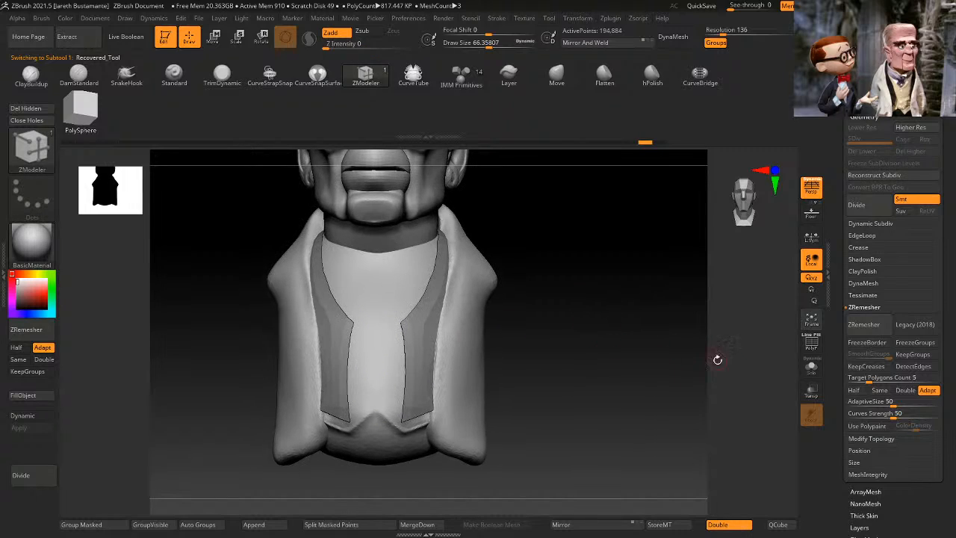
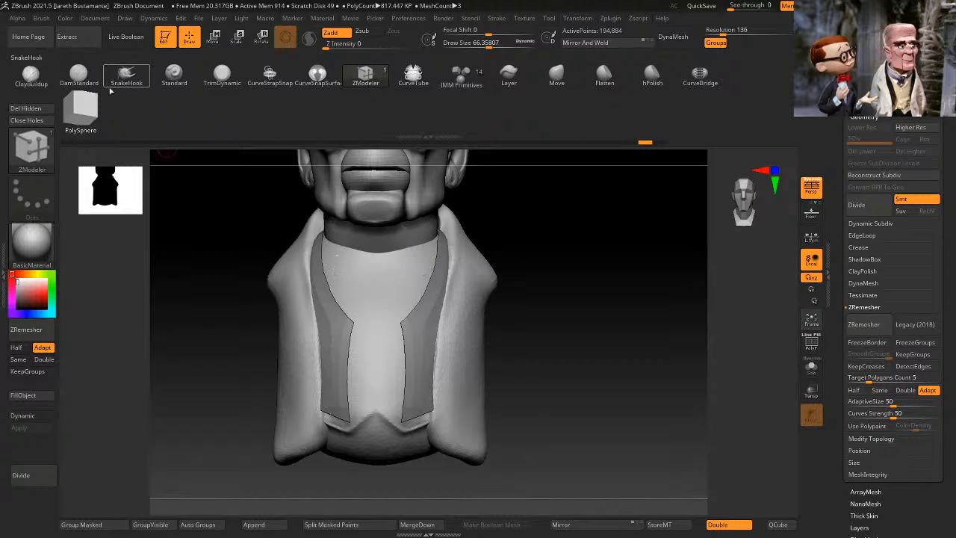
left_click(78, 75)
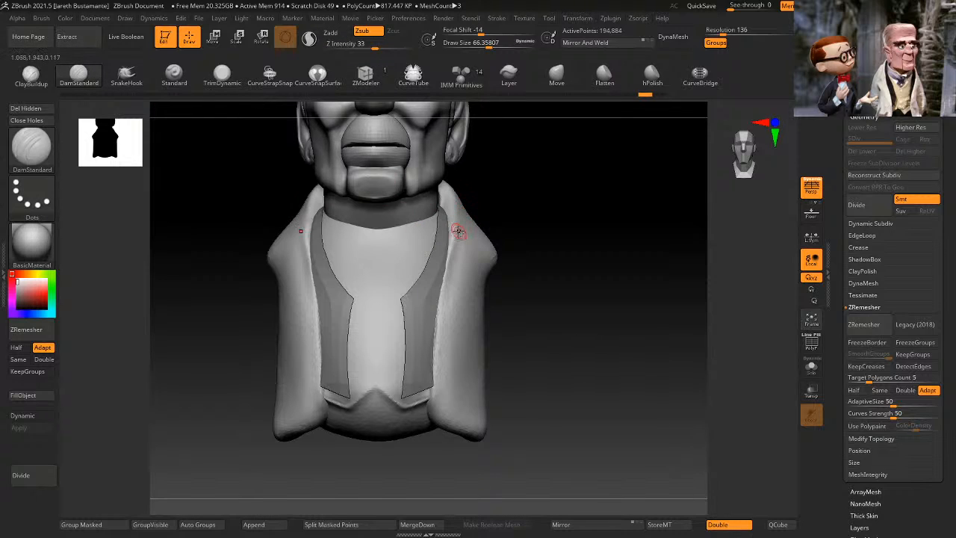
left_click_drag(410, 259, 423, 239)
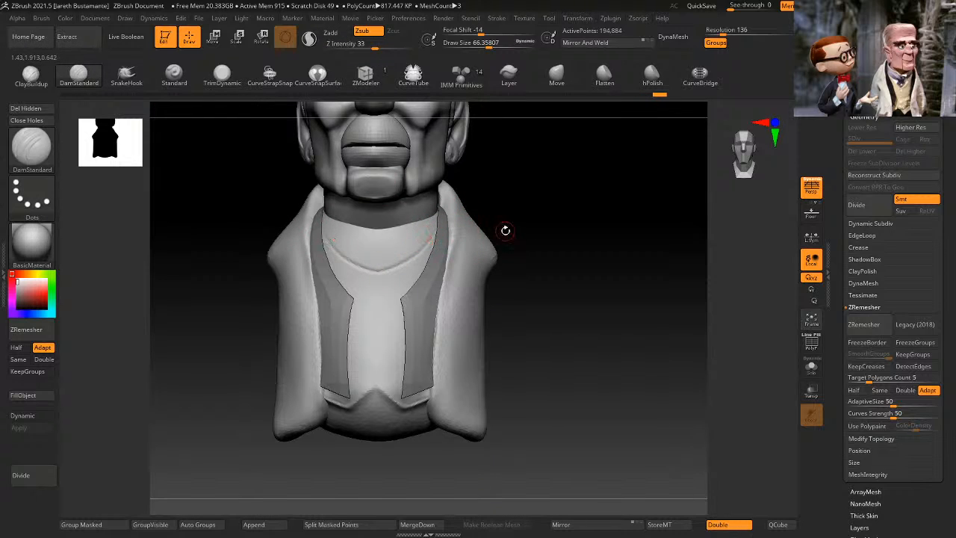
Step: Try carving a straight vertical groove down the centre of the shirt front with the DamStandard brush
left_click_drag(505, 231, 478, 247)
left_click_drag(421, 277, 373, 303)
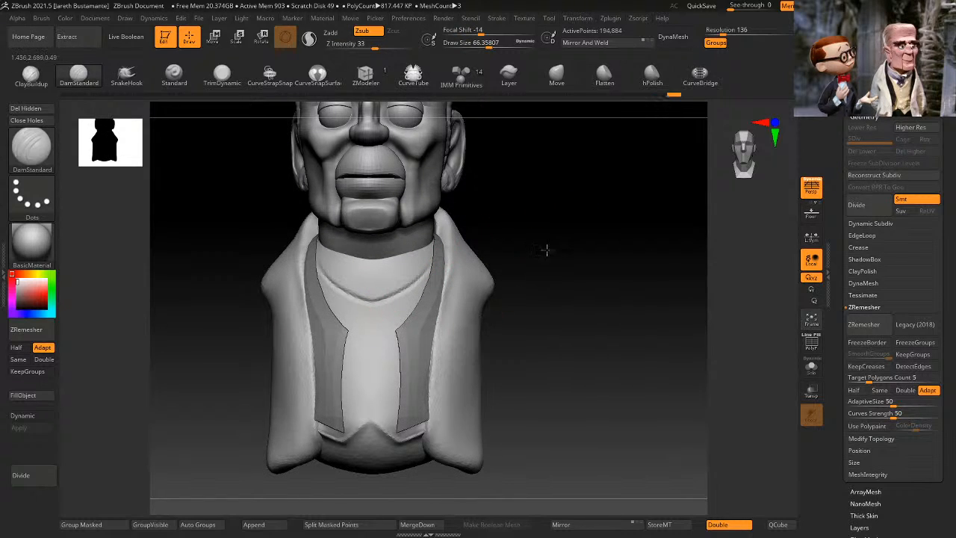
left_click_drag(548, 251, 549, 227, "alt")
left_click_drag(373, 279, 369, 393)
key("ctrl+z")
left_click_drag(373, 277, 373, 412)
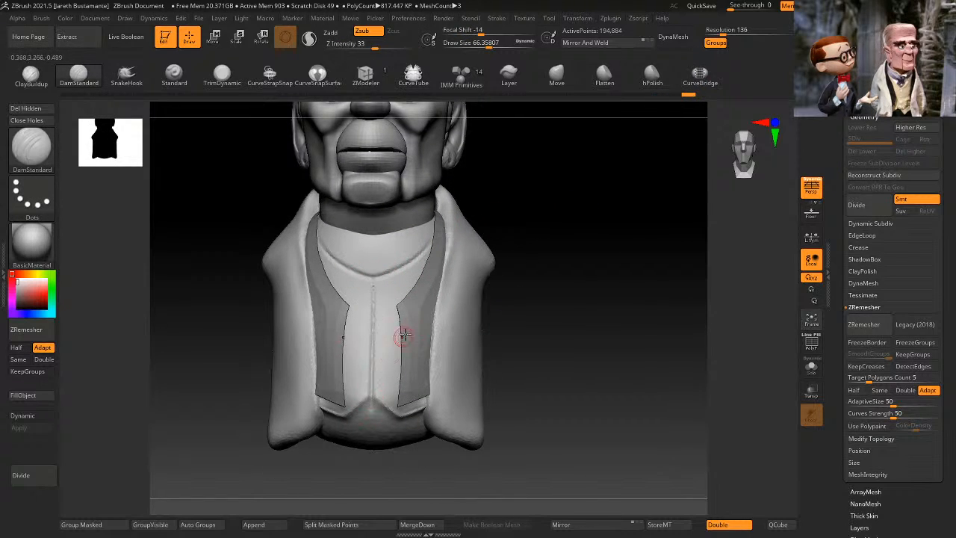
Step: Carve a slightly off-centre vertical groove down the shirt front, from the curved chest groove to the hem notch
left_click_drag(571, 252, 531, 227)
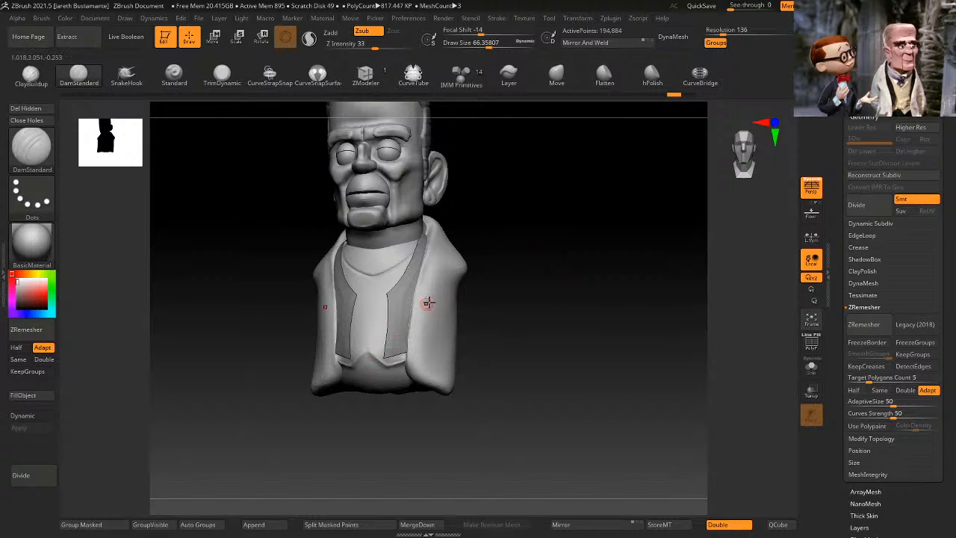
left_click_drag(527, 257, 540, 271, "shift")
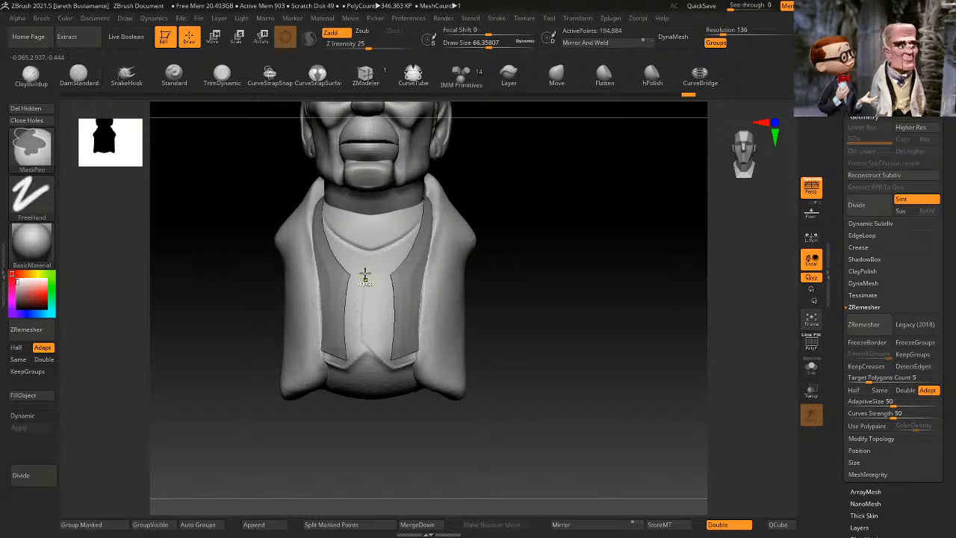
left_click_drag(363, 262, 358, 333)
left_click_drag(366, 252, 366, 343)
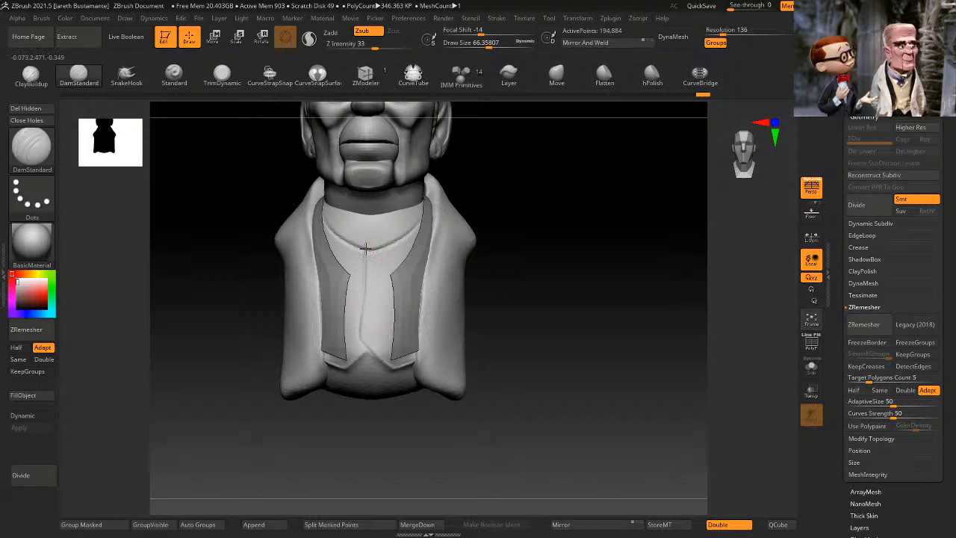
left_click_drag(546, 257, 608, 267)
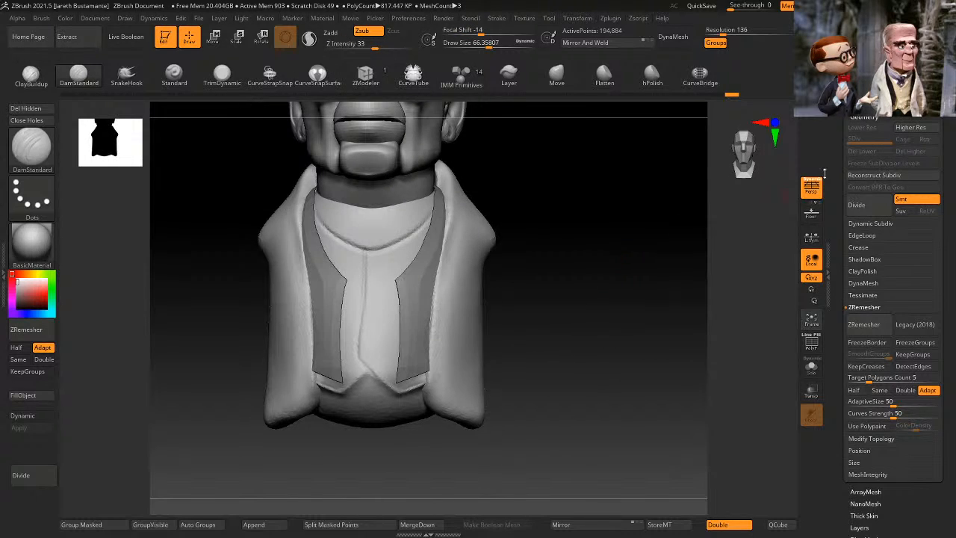
Step: Undo the vertical shirt groove, then duplicate the body subtool and hide the copy
left_click(864, 105)
left_click_drag(893, 388, 894, 357)
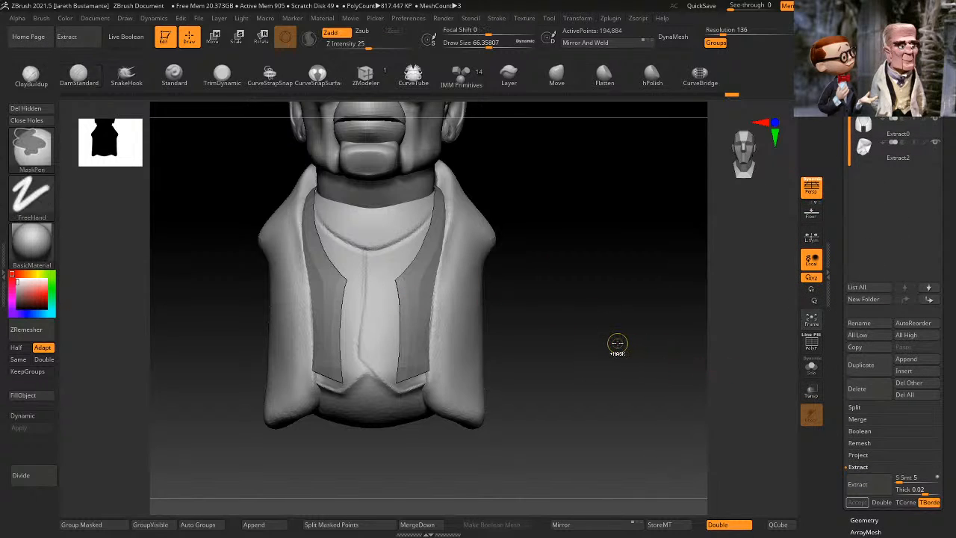
key("ctrl")
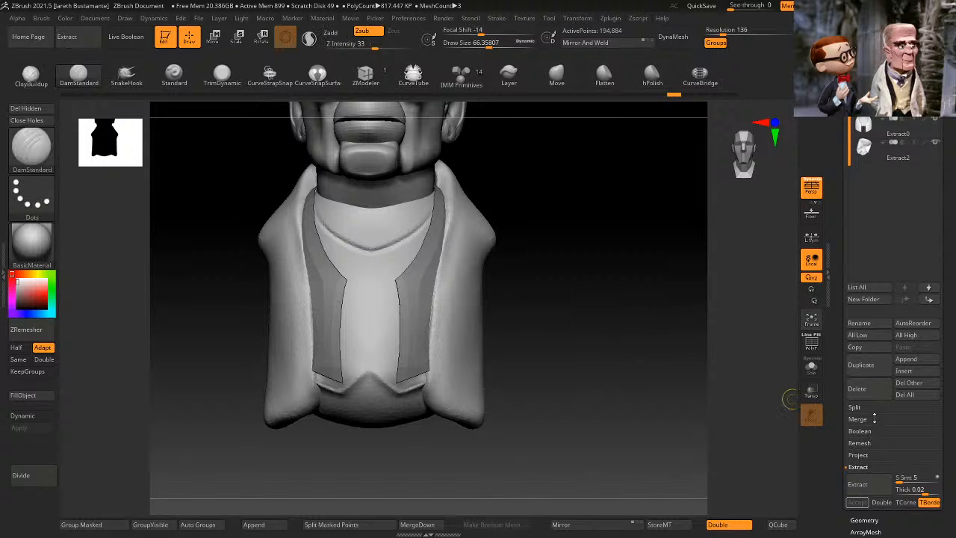
left_click(879, 370)
left_click(935, 118)
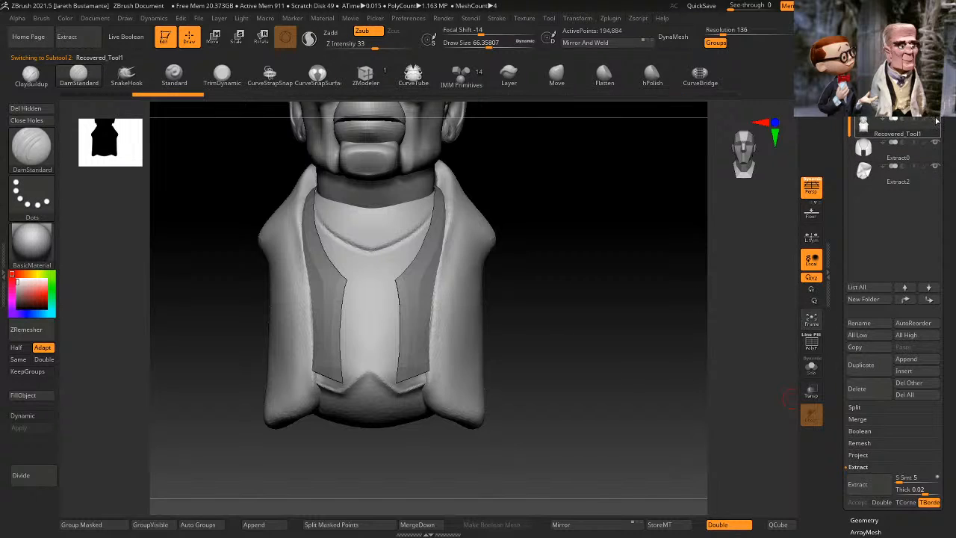
Step: Reselect the original body subtool and redo the vertical shirt groove on it
left_click(900, 108)
key("ctrl+shift+z")
key("ctrl+shift+z")
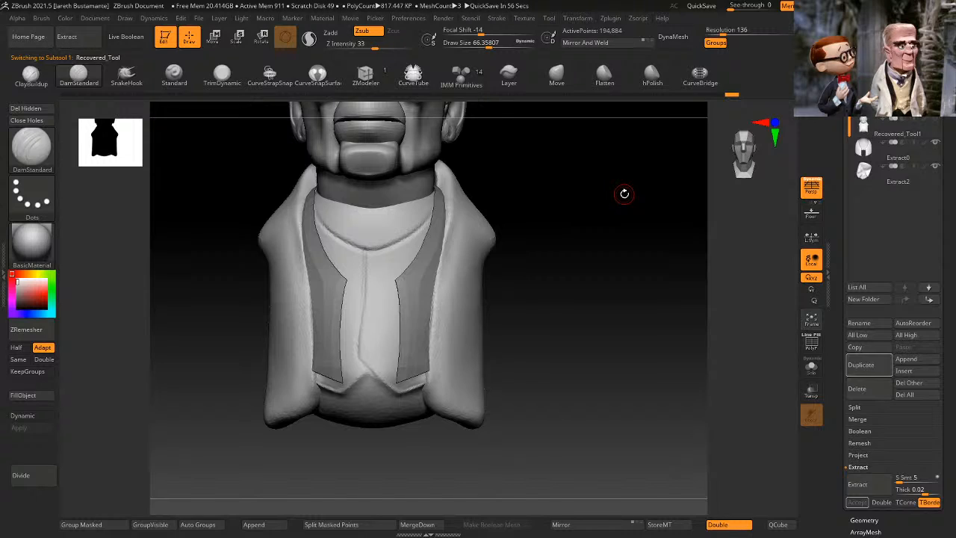
Step: Insert a sphere on the upper chest just below the neck using the Insert Sphere mesh of IMM Primitives
left_click_drag(606, 301, 606, 304, "alt")
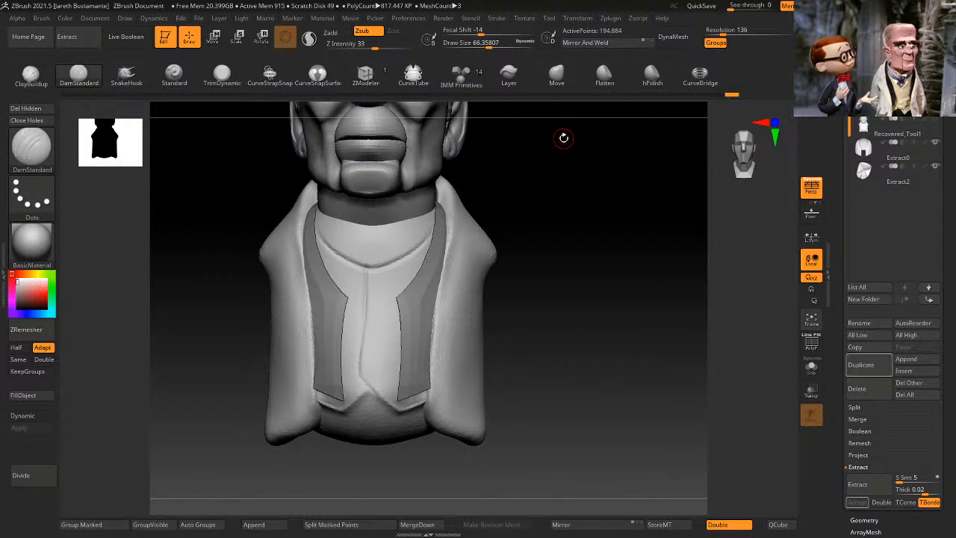
left_click_drag(565, 137, 587, 229)
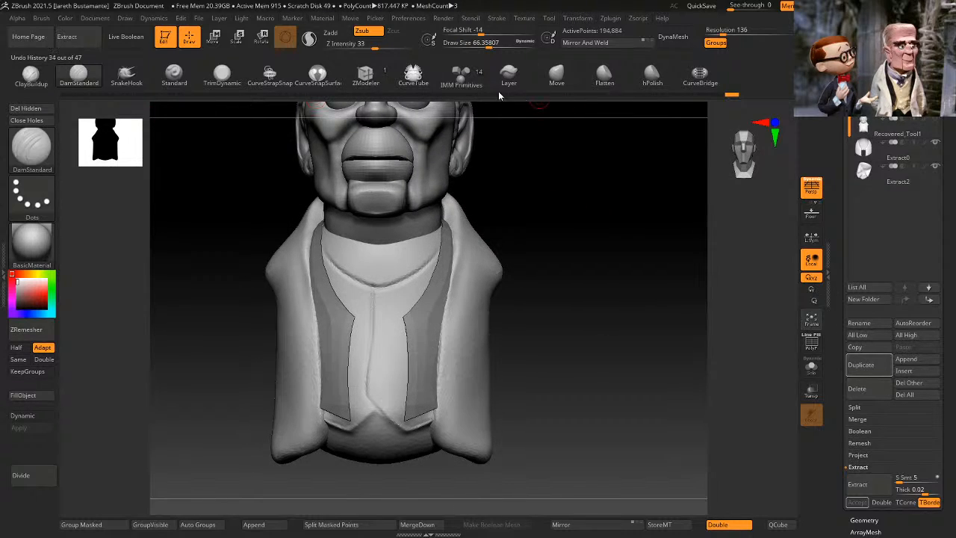
left_click(462, 75)
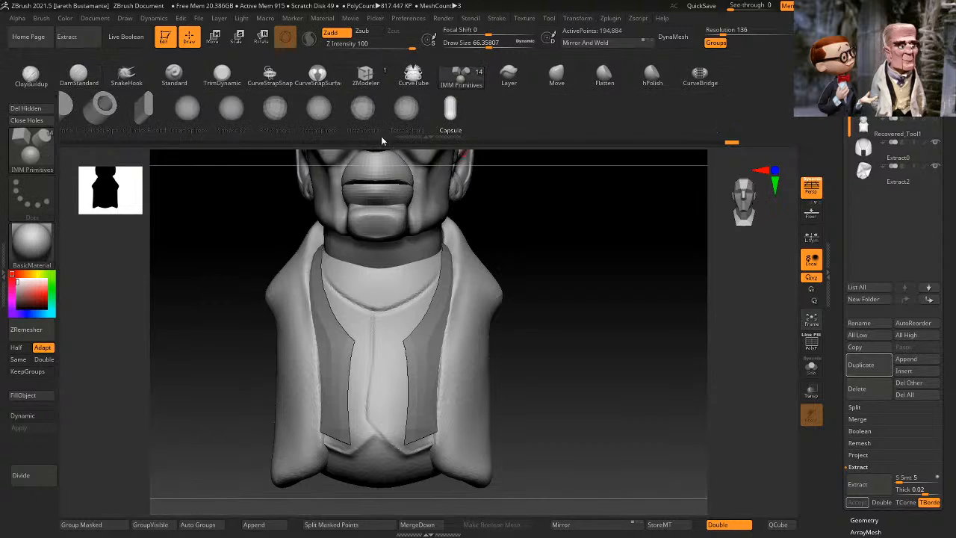
left_click(188, 110)
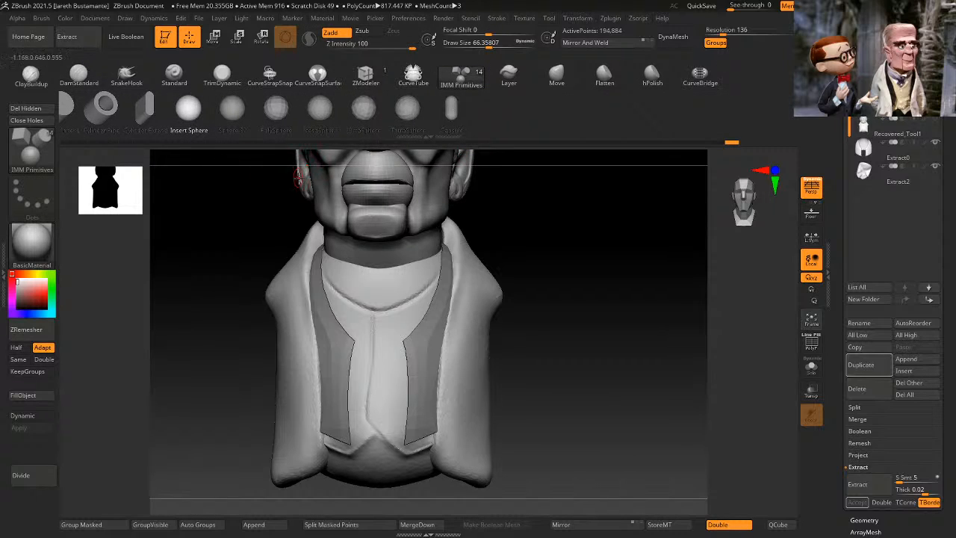
left_click_drag(383, 262, 377, 300)
key("ctrl+z")
Step: Use the Move gizmo in side view to bring the inserted sphere back against the chest below the neck
left_click_drag(566, 241, 587, 188)
key("w")
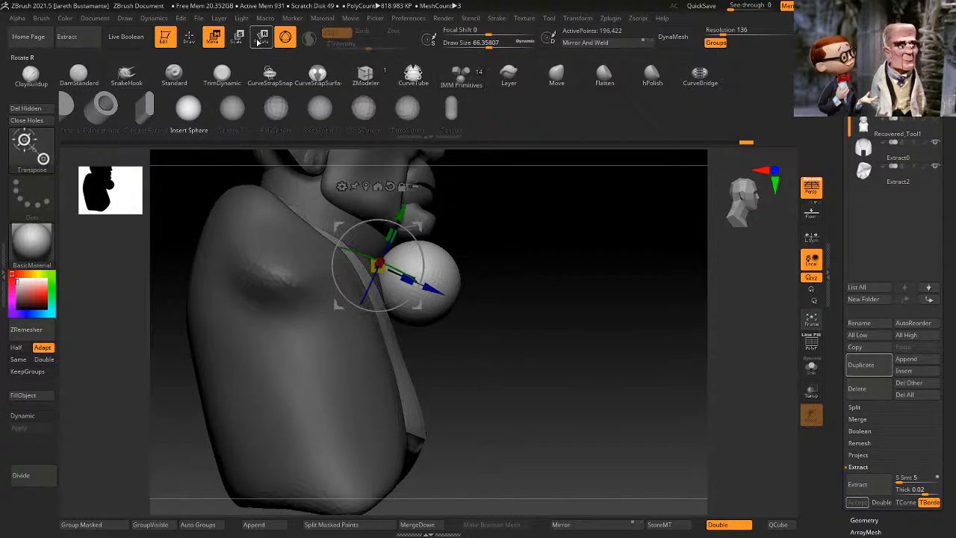
left_click_drag(420, 222, 381, 203)
left_click_drag(340, 240, 362, 224)
key("ctrl+z")
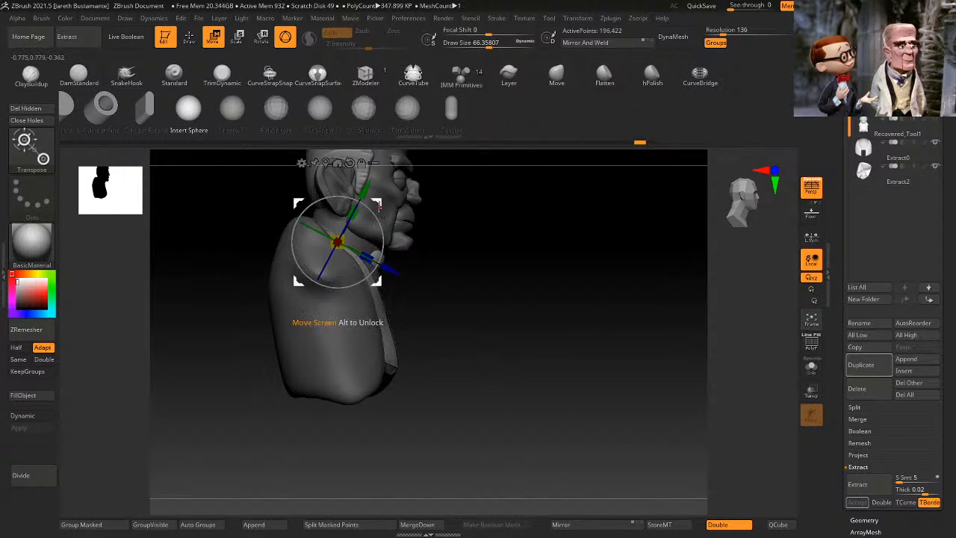
Step: Move the inserted sphere to the front of the shirt collar, just beneath the puppet's chin
right_click_drag(373, 169, 375, 208, "alt")
left_click(328, 201)
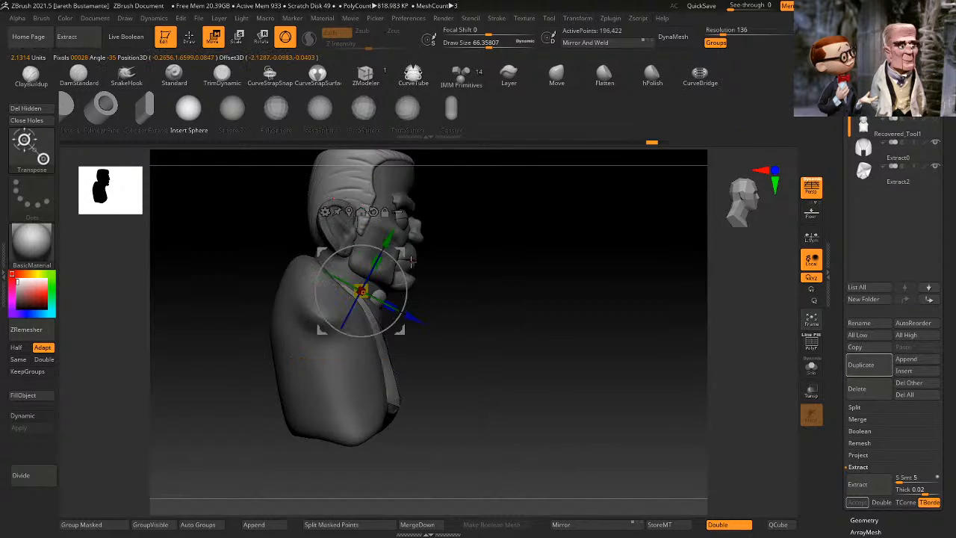
left_click_drag(402, 270, 389, 266)
right_click_drag(465, 253, 529, 292)
right_click_drag(528, 292, 480, 293)
left_click_drag(408, 316, 435, 329)
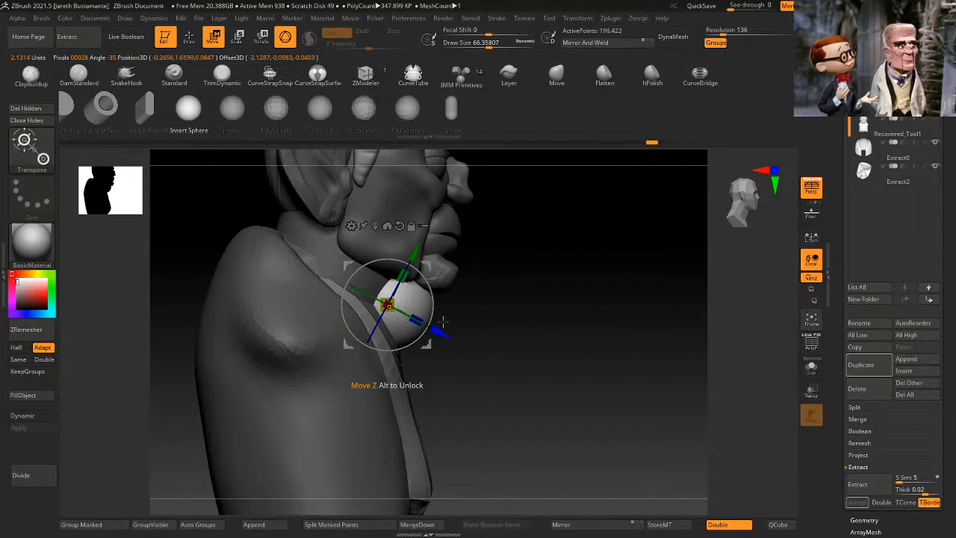
right_click_drag(506, 240, 570, 277)
left_click_drag(387, 257, 389, 263)
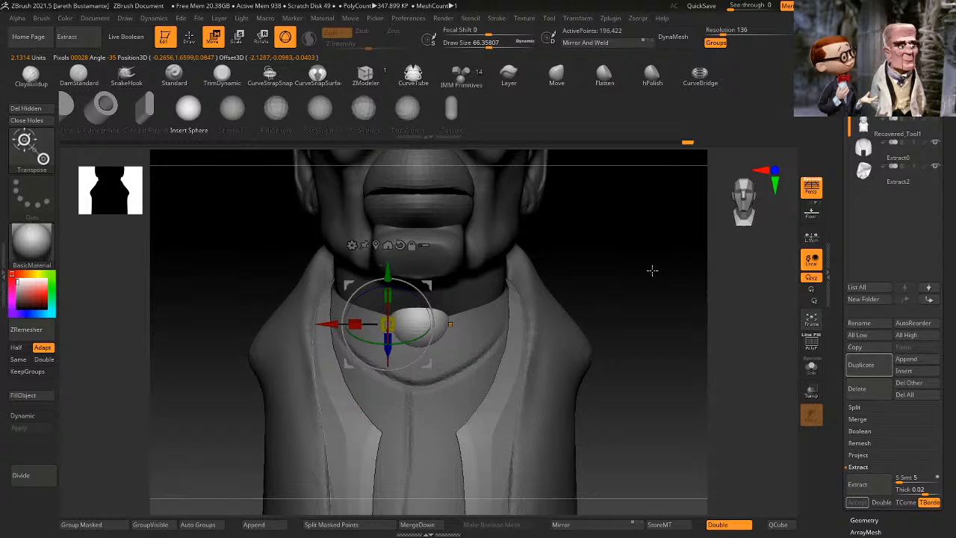
Step: Tilt the gizmo to follow the slope of the chest and lower the sphere slightly along the collar
right_click_drag(641, 281, 695, 287)
left_click_drag(428, 282, 443, 276)
right_click_drag(547, 281, 517, 284, "shift")
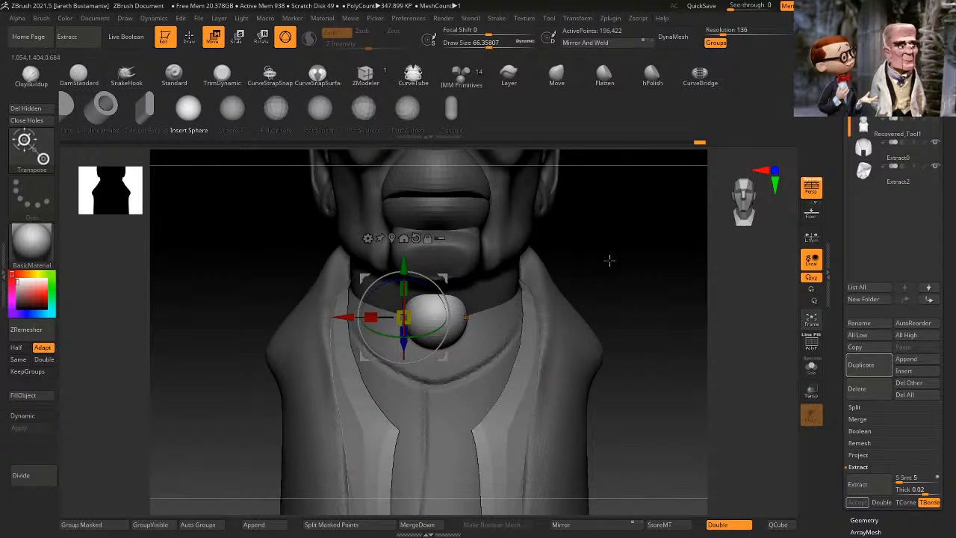
right_click_drag(608, 261, 632, 262, "shift")
right_click_drag(438, 307, 445, 287, "alt")
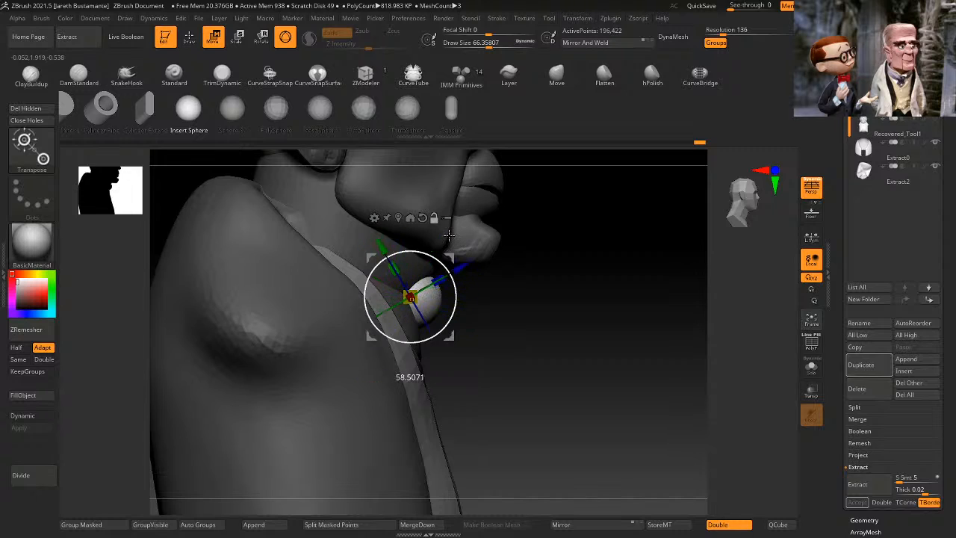
right_click_drag(576, 247, 617, 236, "shift")
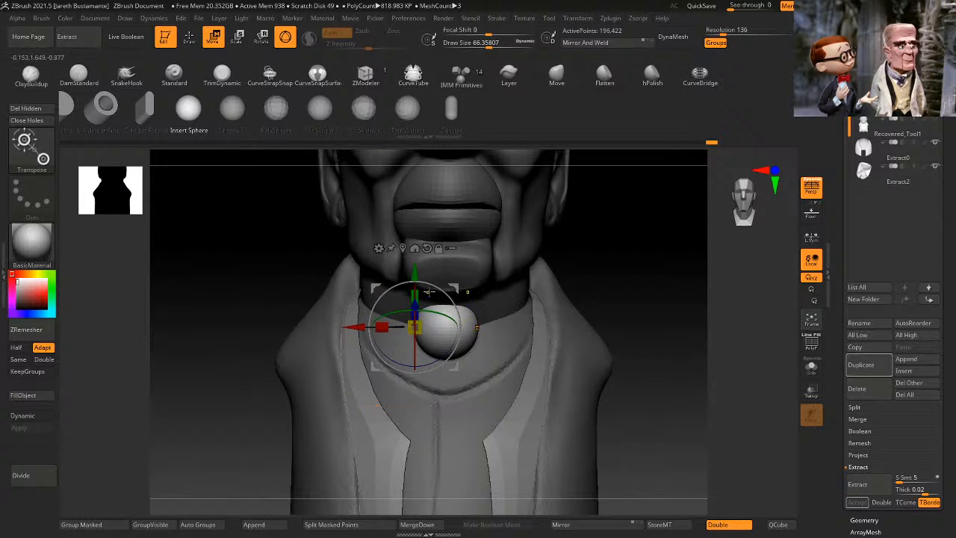
left_click_drag(590, 256, 633, 258, "shift")
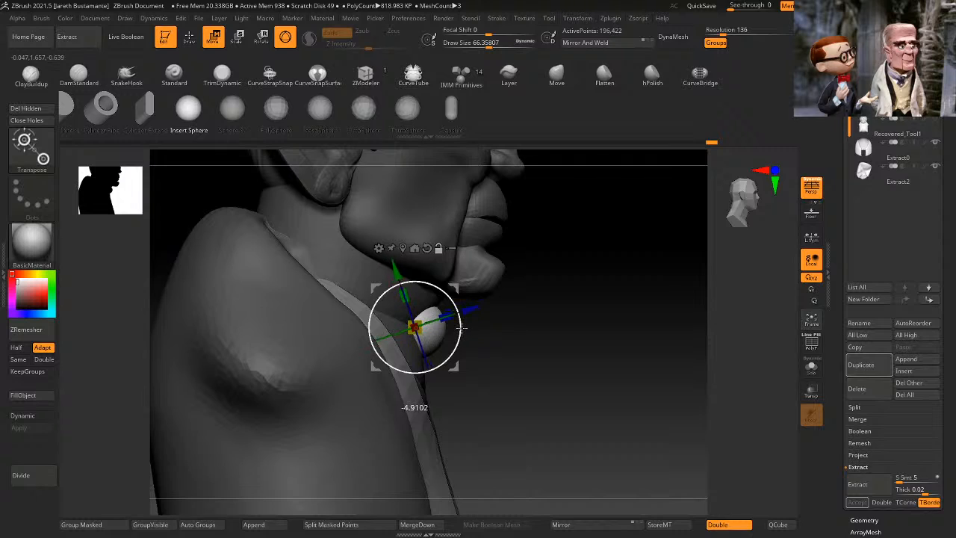
left_click_drag(398, 271, 403, 291)
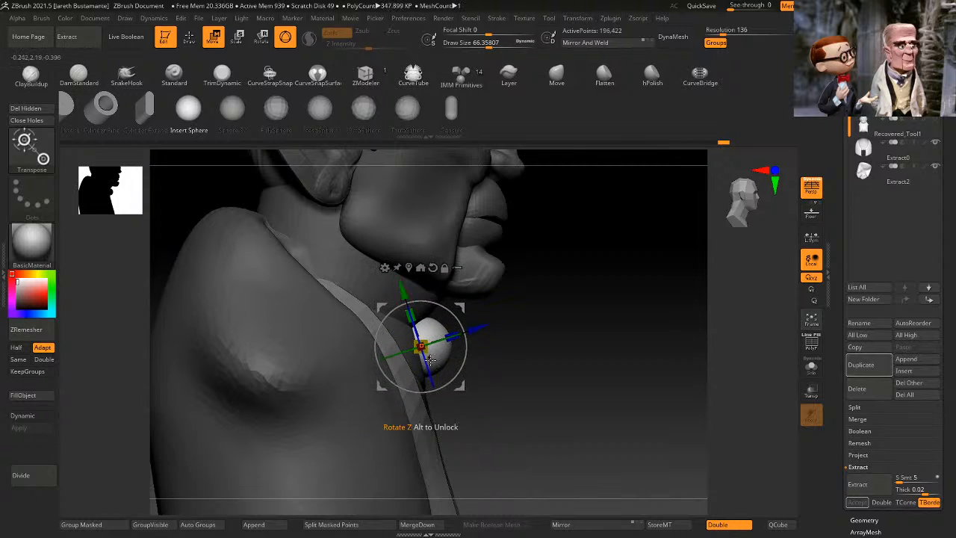
Step: Reshape the sphere into a rounded block for the tie knot and scale up its height
left_click(431, 360)
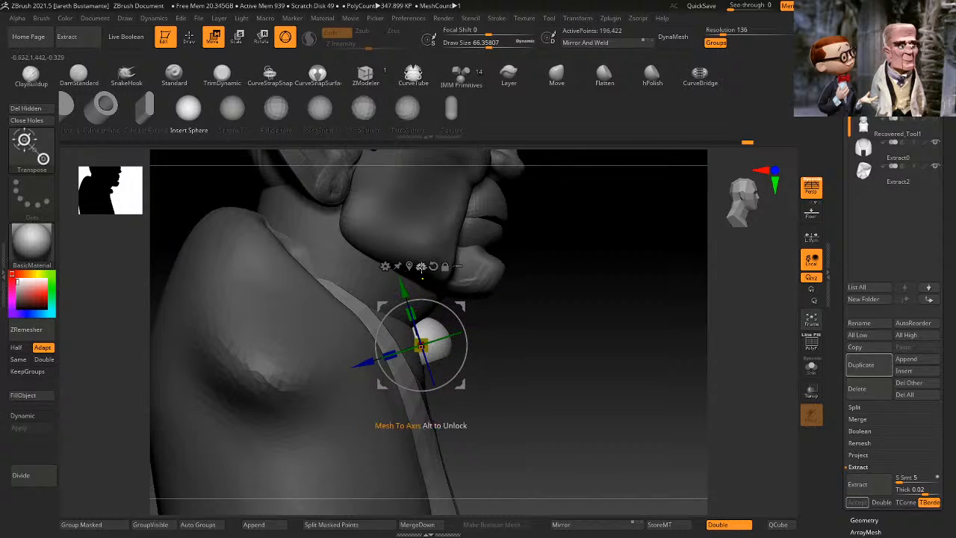
left_click_drag(576, 281, 547, 283, "shift")
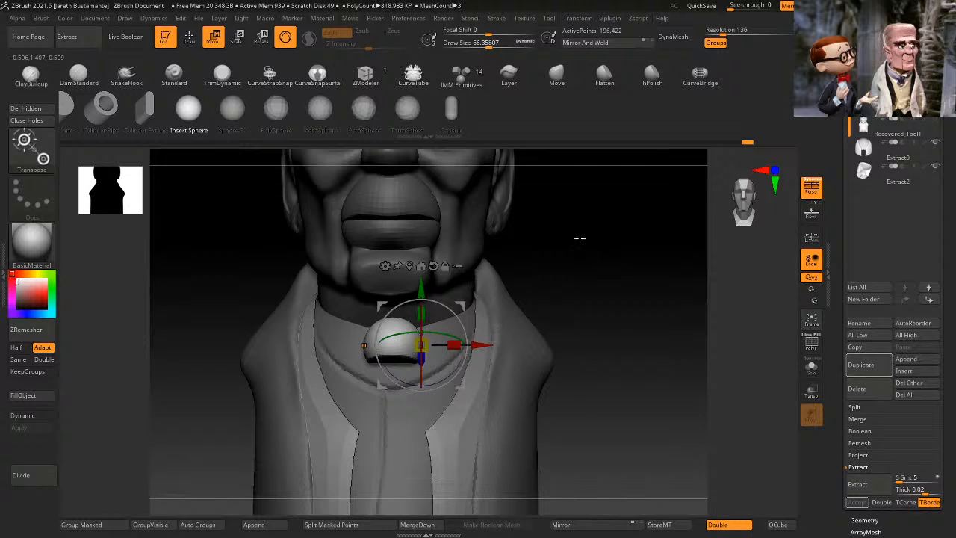
left_click_drag(577, 236, 574, 243)
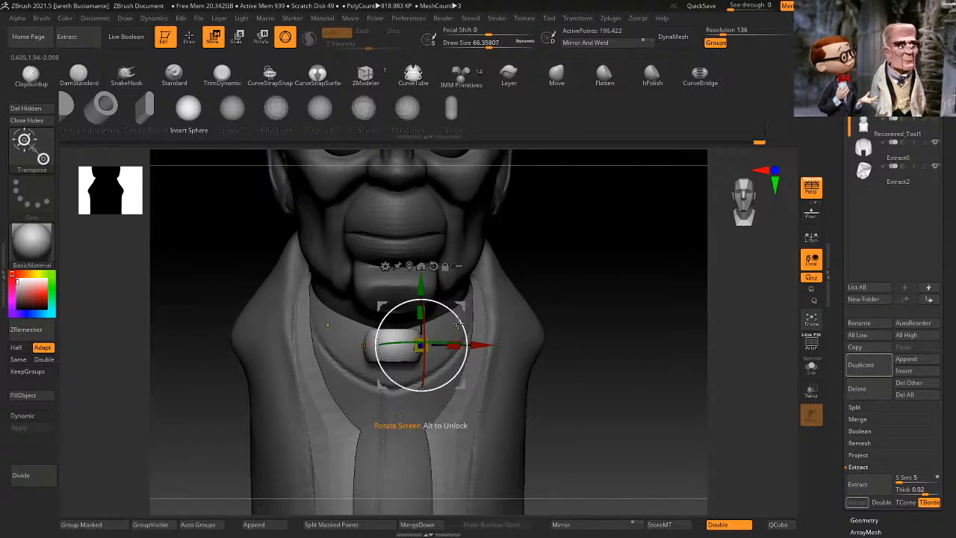
left_click_drag(421, 312, 420, 299)
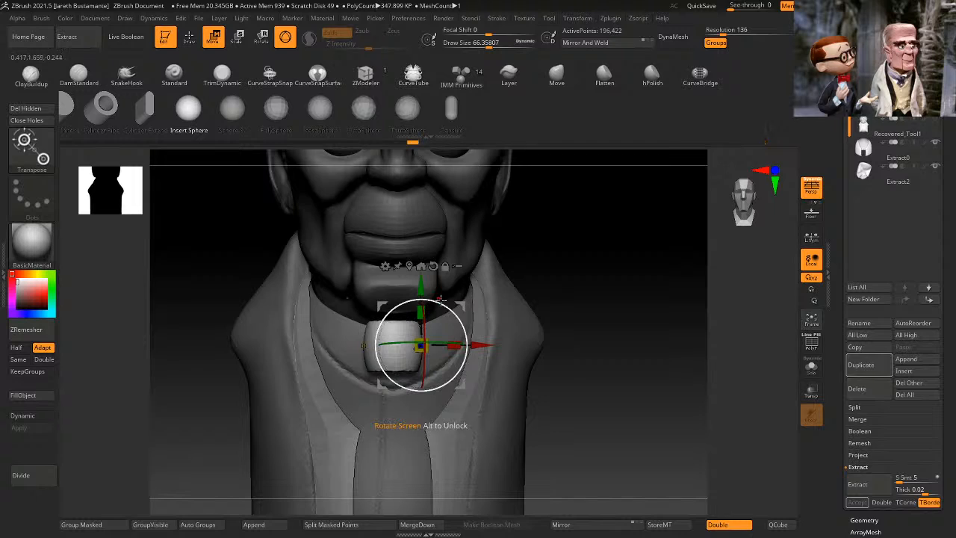
Step: Widen the tie knot block sideways across the collar, undoing the unwanted transform attempts
left_click_drag(455, 346, 403, 408)
left_click_drag(448, 364, 399, 307)
key("ctrl+z")
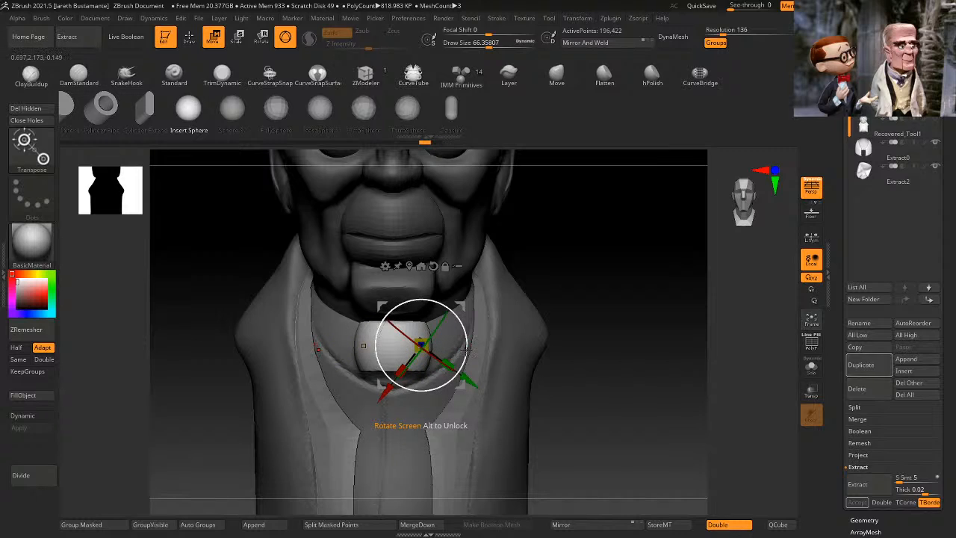
mouse_move(469, 352)
left_mouse_down("alt")
mouse_move(434, 344)
mouse_move(471, 346)
left_mouse_up("alt")
key("ctrl+z")
key("ctrl+z")
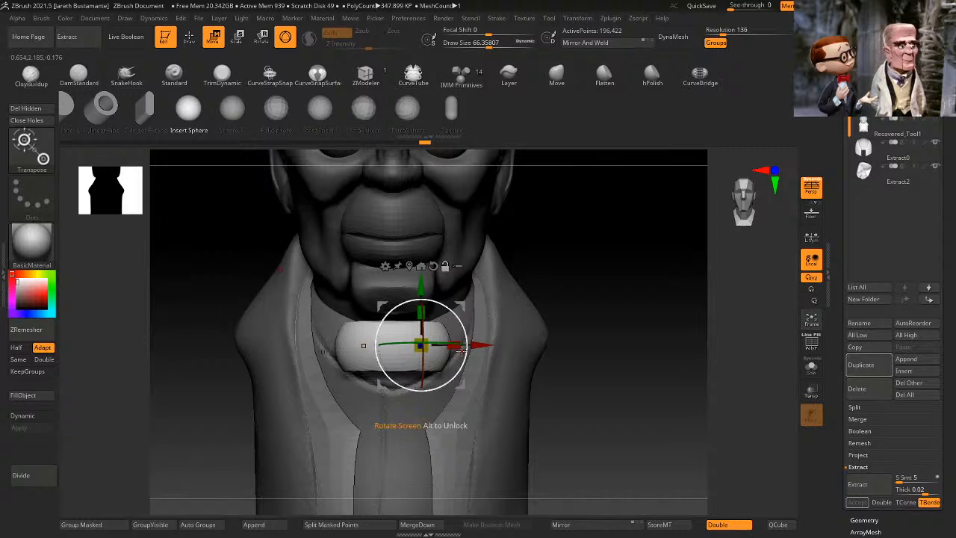
Step: Rotate the gizmo diagonally and scale the block along it so the tie knot tapers toward its lower edge
left_click_drag(467, 326, 480, 329)
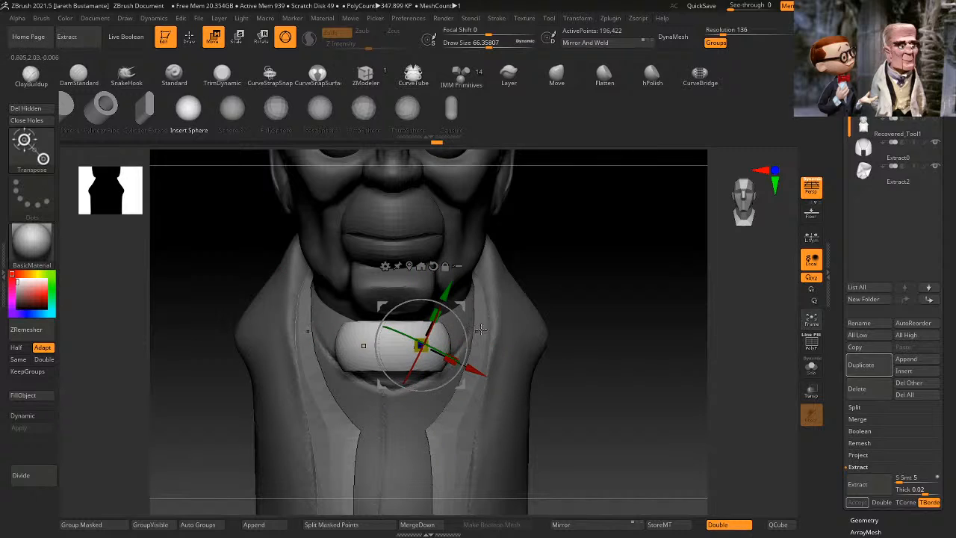
left_click_drag(451, 360, 396, 282)
mouse_move(584, 269)
left_mouse_down()
mouse_move(612, 277)
mouse_move(587, 269)
mouse_move(589, 277)
left_mouse_up()
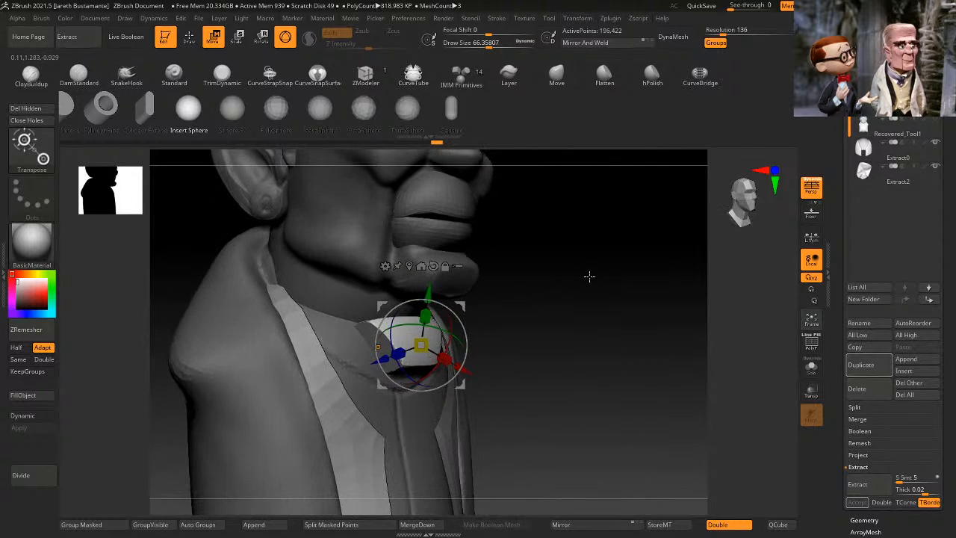
Step: Smooth the sharp edges of the tapered tie knot in Draw mode
left_click(189, 38)
left_click_drag(622, 317, 586, 304)
key("space")
mouse_move(587, 299)
left_mouse_down()
mouse_move(620, 254)
mouse_move(642, 258)
mouse_move(540, 272)
left_mouse_up()
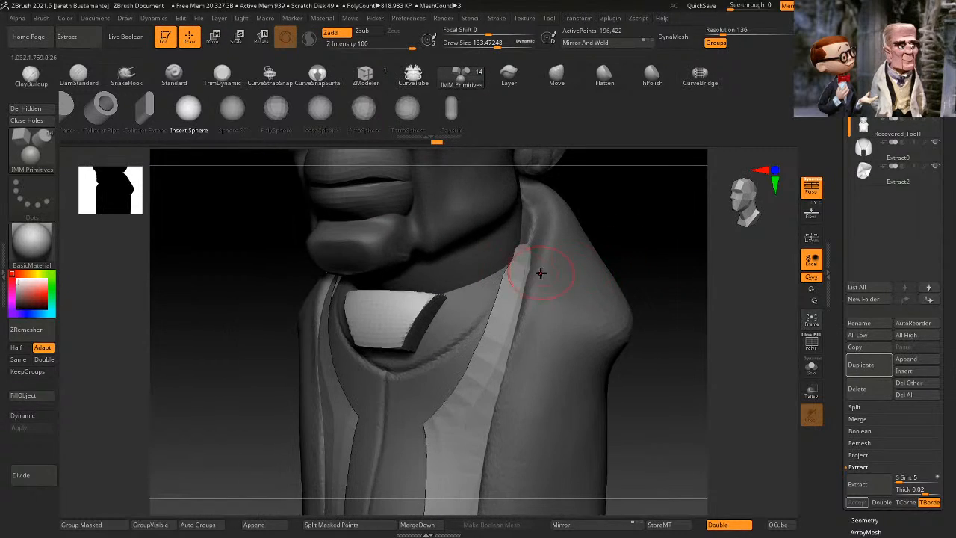
mouse_move(449, 294)
left_mouse_down("shift")
mouse_move(404, 352)
mouse_move(429, 296)
mouse_move(441, 317)
left_mouse_up("shift")
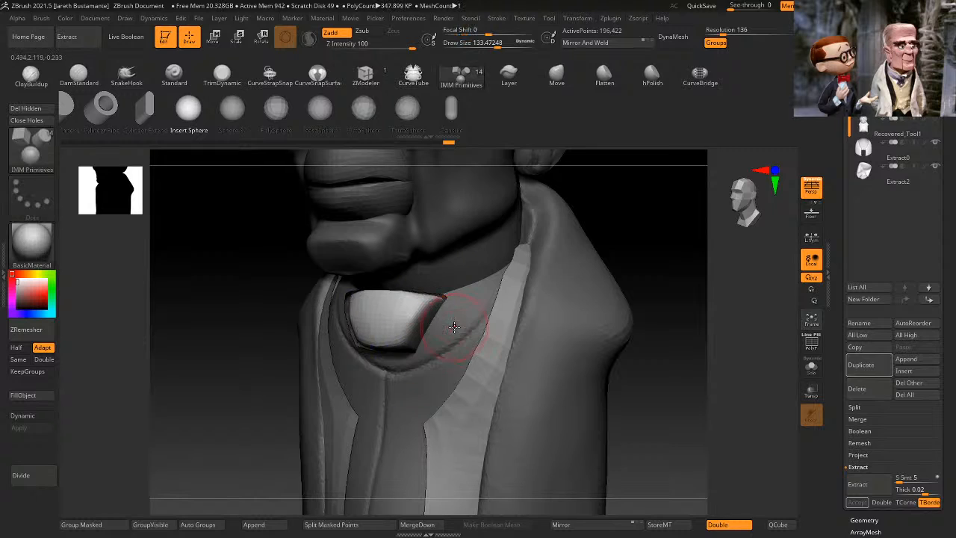
left_click_drag(622, 237, 468, 323, "shift")
Step: Narrow the tie knot and adjust its placement and scale against the shirt front
left_click(214, 37)
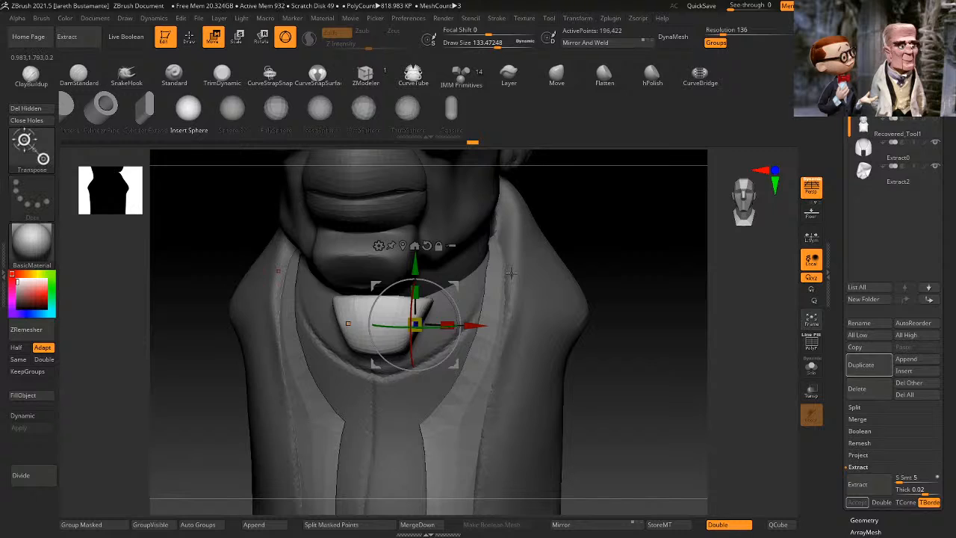
mouse_move(631, 323)
left_mouse_down()
mouse_move(657, 317)
mouse_move(633, 317)
mouse_move(626, 329)
left_mouse_up()
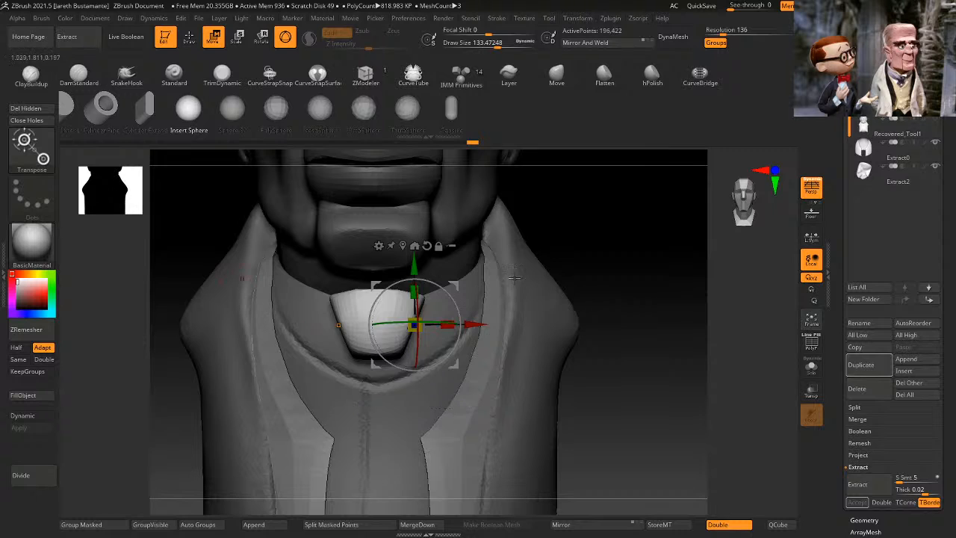
left_click_drag(583, 269, 617, 248)
left_click_drag(452, 287, 447, 288)
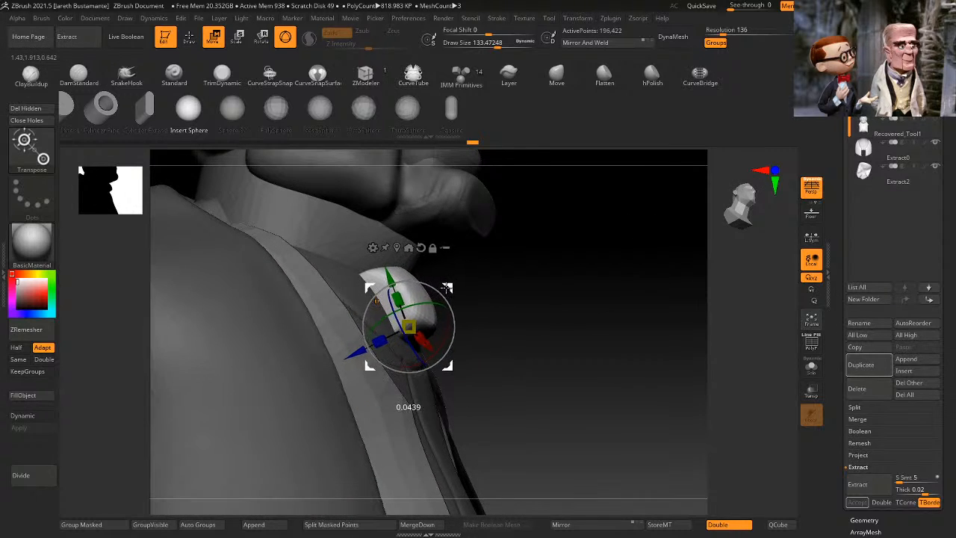
mouse_move(333, 192)
left_mouse_down()
mouse_move(466, 306)
mouse_move(455, 307)
mouse_move(535, 302)
mouse_move(572, 279)
left_mouse_up()
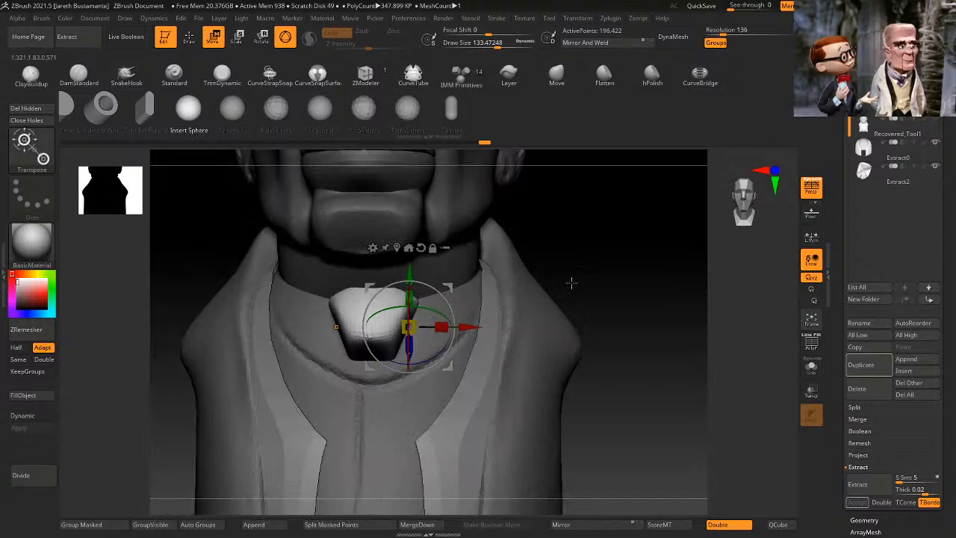
Step: Try to draw a CurveTube strand beneath the tie knot and undo it
key("q")
left_click_drag(695, 328, 698, 284, "alt")
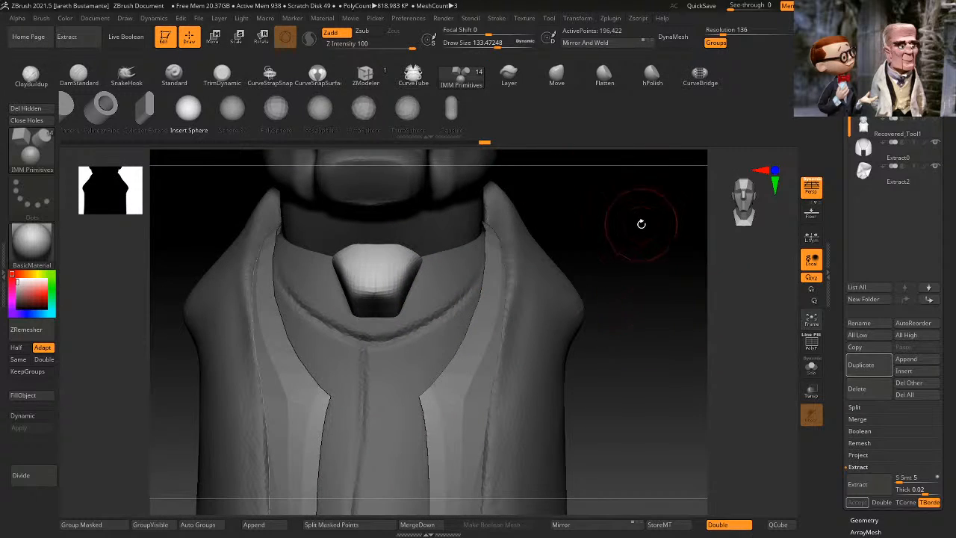
left_click(413, 75)
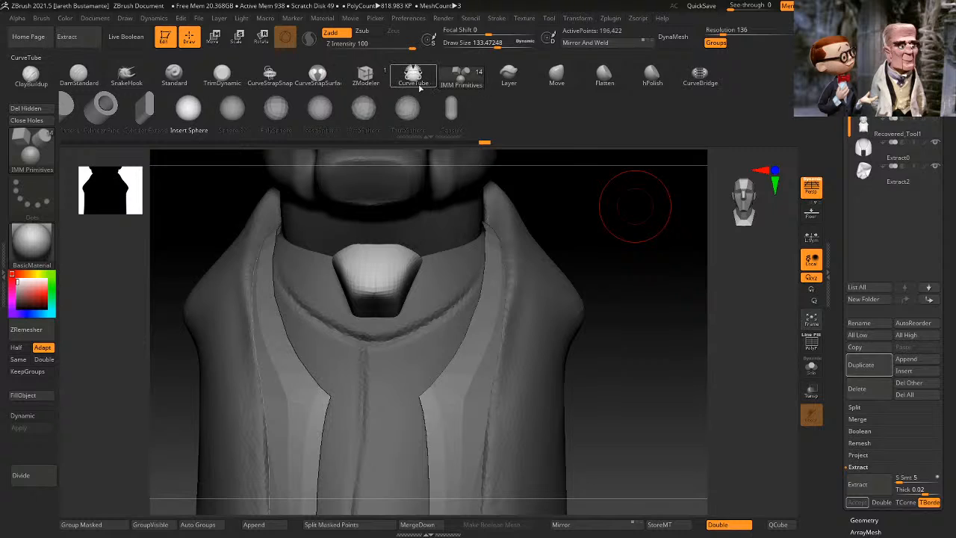
left_click_drag(620, 205, 604, 230)
left_click_drag(669, 209, 604, 225)
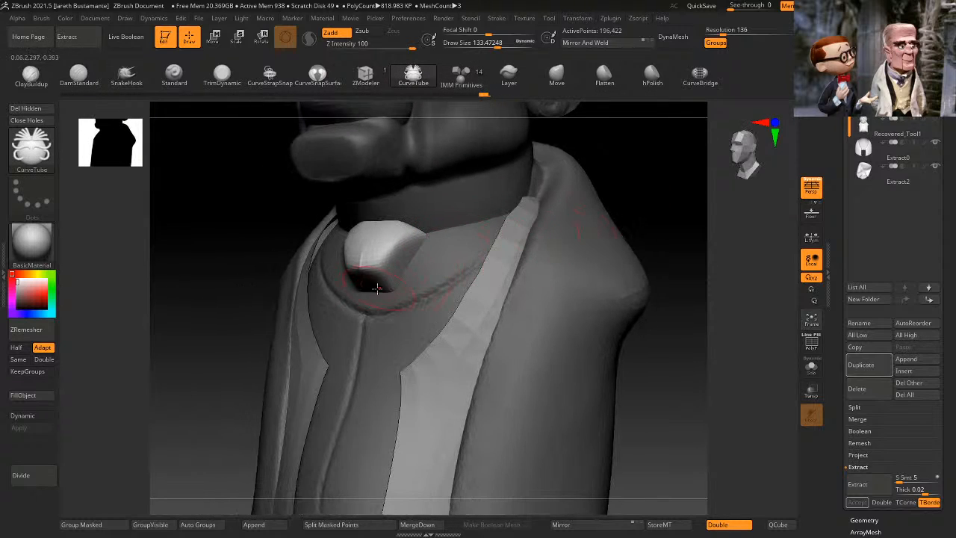
left_click_drag(352, 298, 382, 322)
left_click_drag(679, 247, 706, 242)
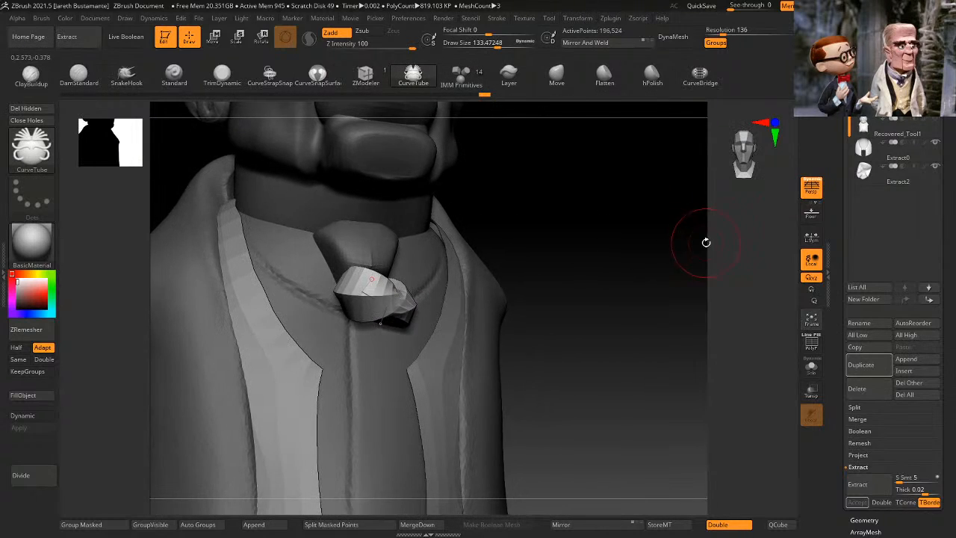
key("ctrl+z")
left_click_drag(621, 260, 628, 204)
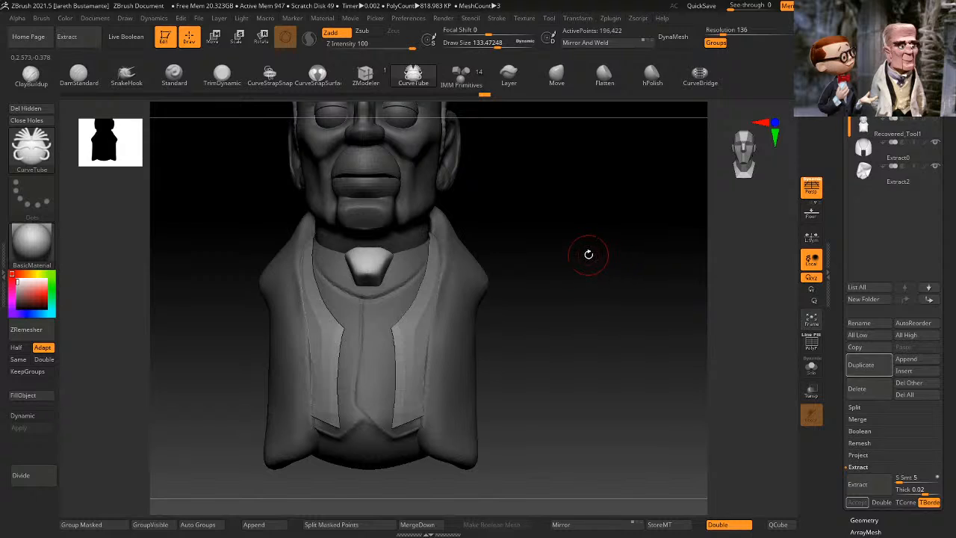
Step: Try a small transform of the tie knot against the chest in side view and undo it
left_click_drag(589, 251, 568, 314)
key("w")
left_click_drag(418, 250, 416, 284, "alt")
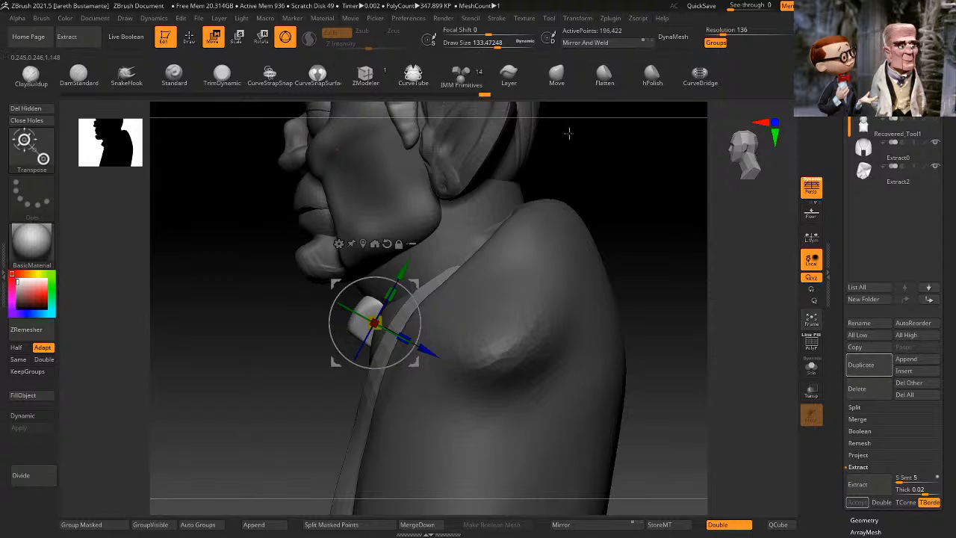
left_click_drag(569, 133, 521, 207, "shift")
key("ctrl+z")
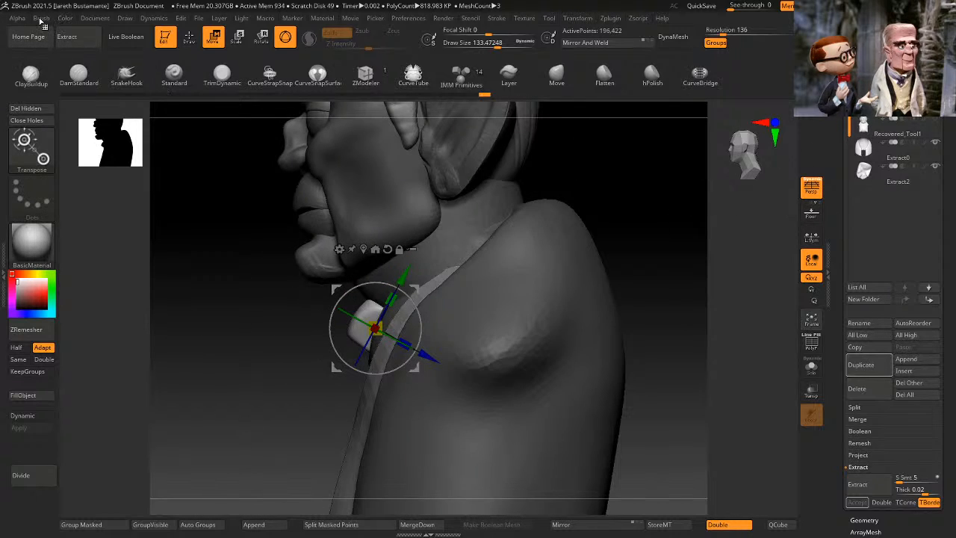
Step: Create a new document sized to the window to enlarge the canvas
left_click(97, 18)
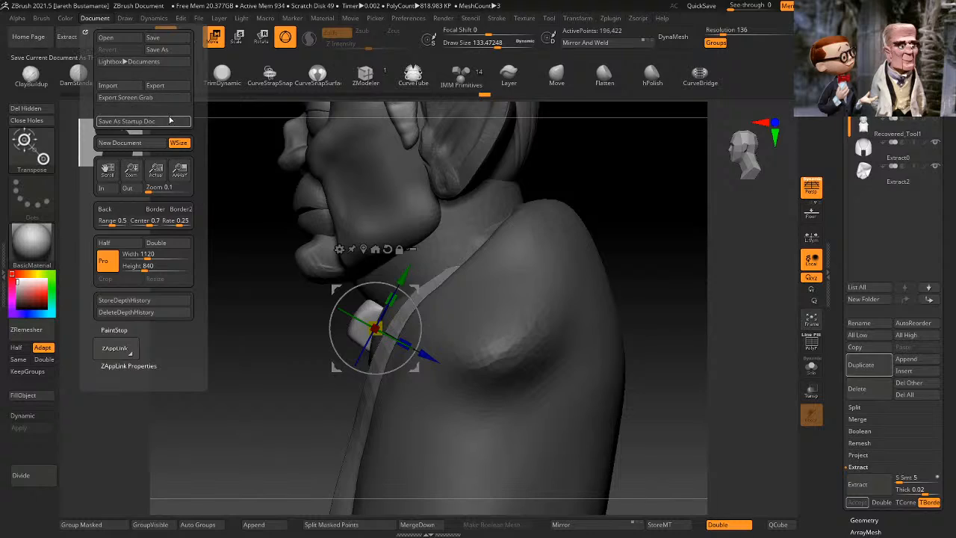
left_click(124, 19)
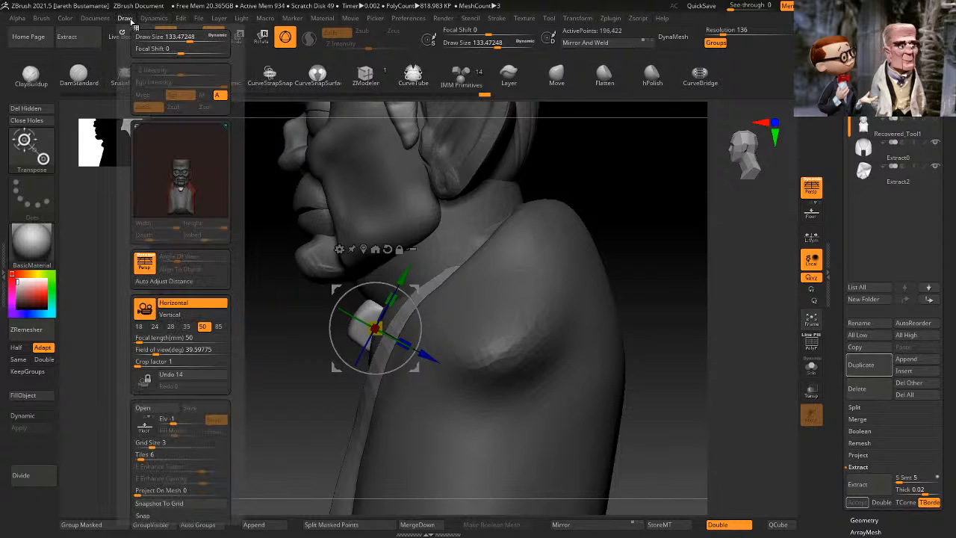
left_click(95, 19)
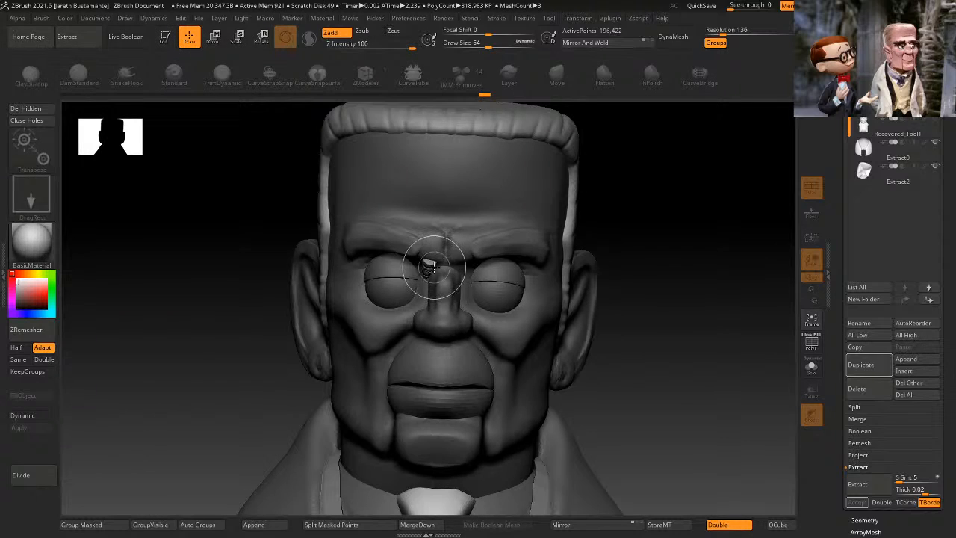
Step: Undo the stray model copies drawn on the new canvas and clear the canvas
mouse_move(372, 242)
left_mouse_down()
mouse_move(382, 372)
mouse_move(357, 383)
mouse_move(249, 350)
left_mouse_up()
key("ctrl+z")
left_click_drag(224, 297, 232, 496)
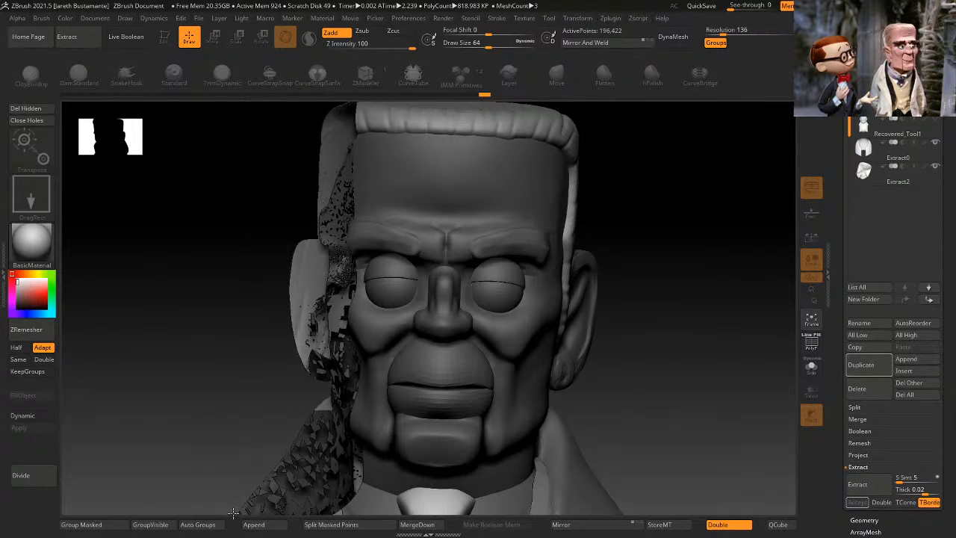
key("ctrl+z")
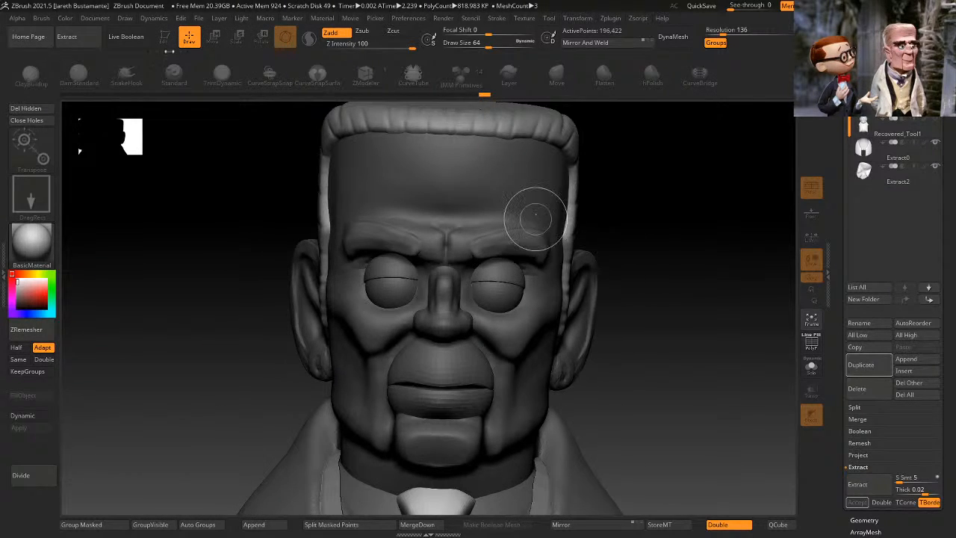
key("ctrl+n")
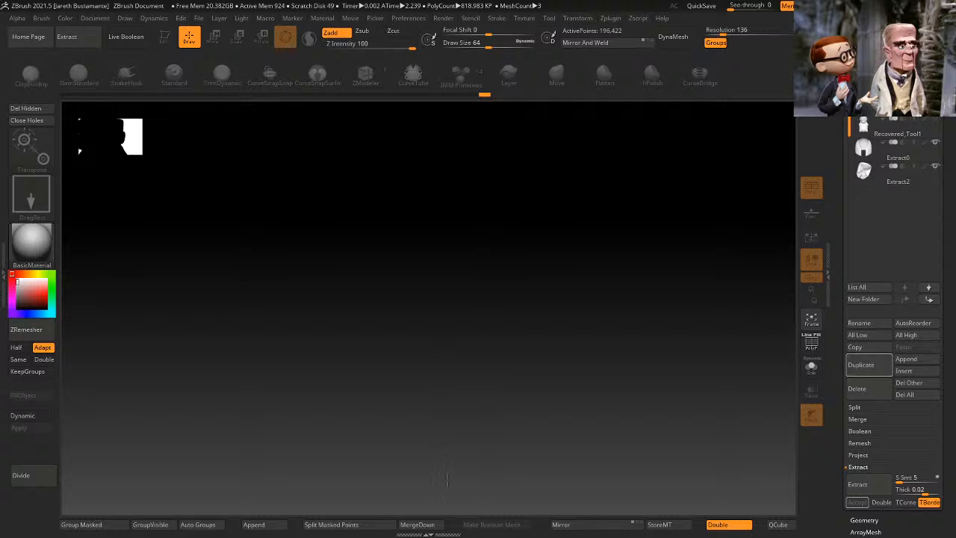
Step: Restore the bust as an editable 3D model on the new canvas
key("t")
left_click(166, 44)
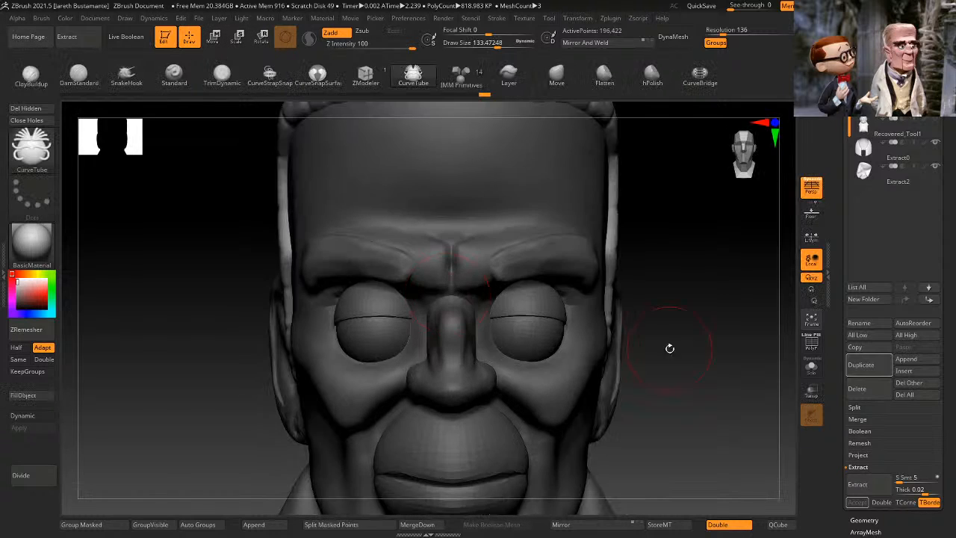
mouse_move(670, 348)
left_mouse_down("alt")
mouse_move(673, 248)
mouse_move(621, 232)
mouse_move(690, 276)
mouse_move(679, 228)
mouse_move(643, 321)
mouse_move(662, 274)
mouse_move(635, 286)
mouse_move(649, 247)
mouse_move(634, 320)
mouse_move(630, 271)
mouse_move(651, 273)
left_mouse_up("alt")
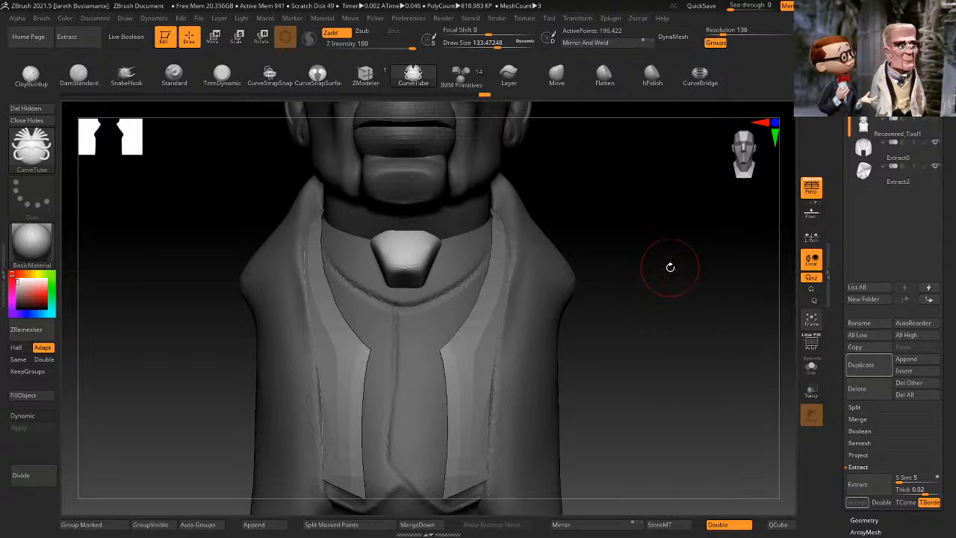
Step: Widen the upper corners of the tie knot outward with the Move brush at a draw size of about 149
left_click(553, 77)
key("space")
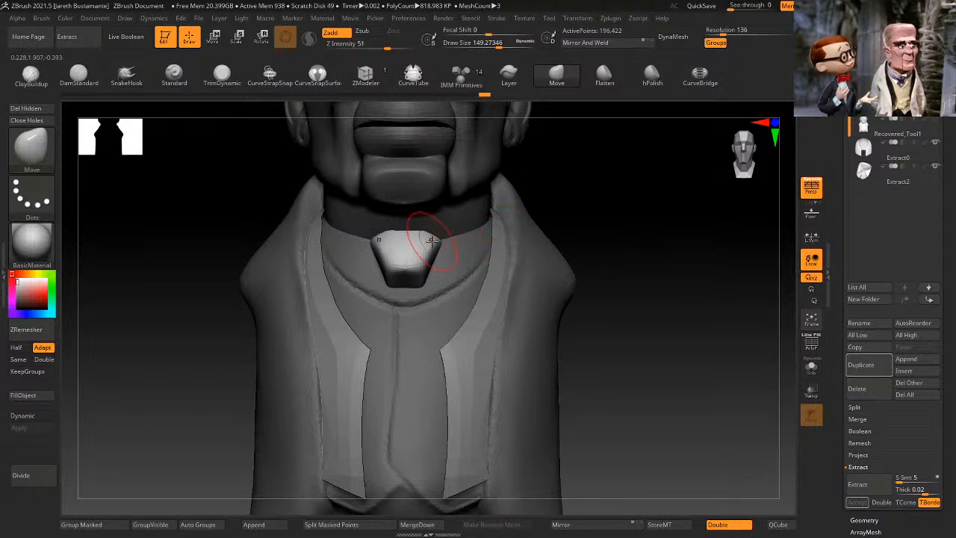
mouse_move(432, 239)
left_mouse_down()
mouse_move(442, 243)
mouse_move(438, 259)
left_mouse_up()
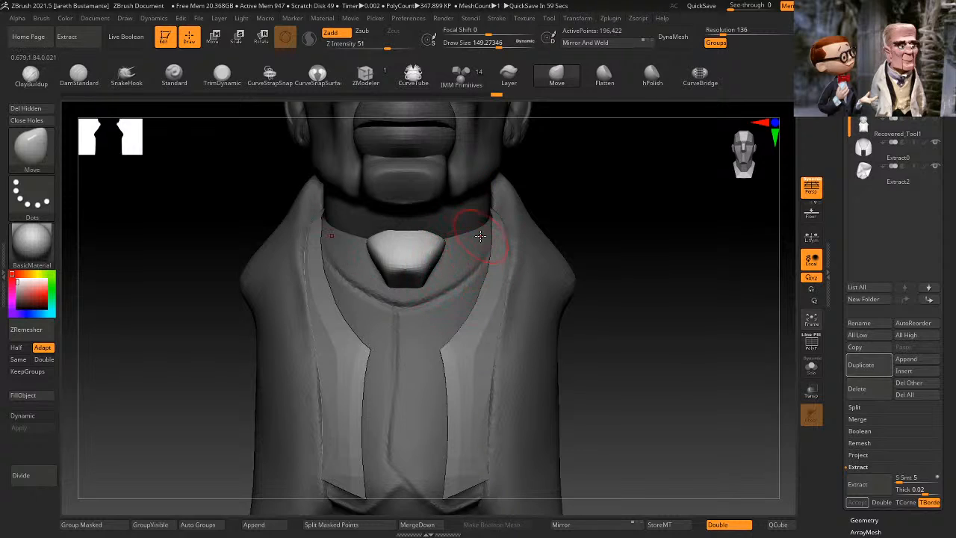
left_click_drag(629, 247, 630, 254)
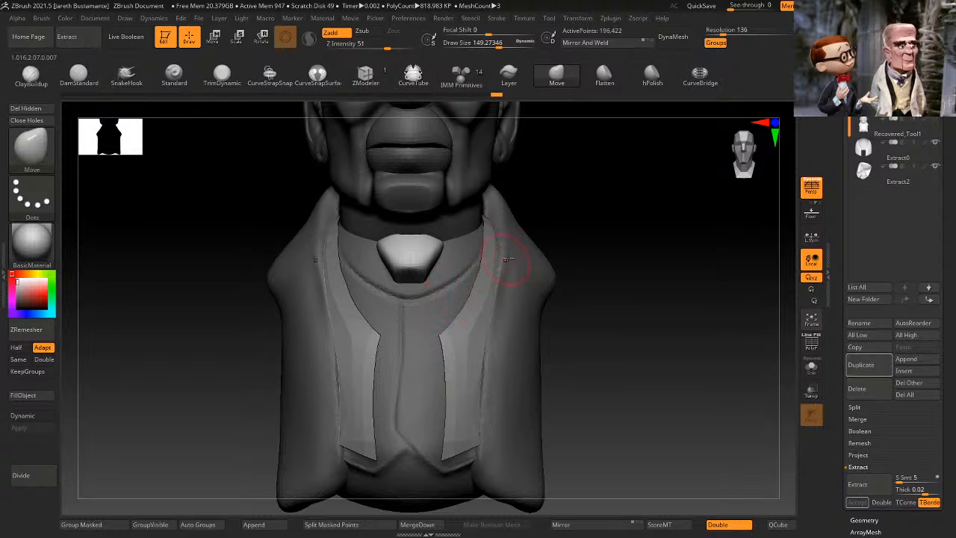
Step: Isolate the polygroup that contains the shirt and mask everything on the body outside it
left_click(458, 290, "ctrl+shift")
left_click(624, 254, "ctrl")
left_click(632, 250, "ctrl+shift")
left_click(632, 251, "ctrl")
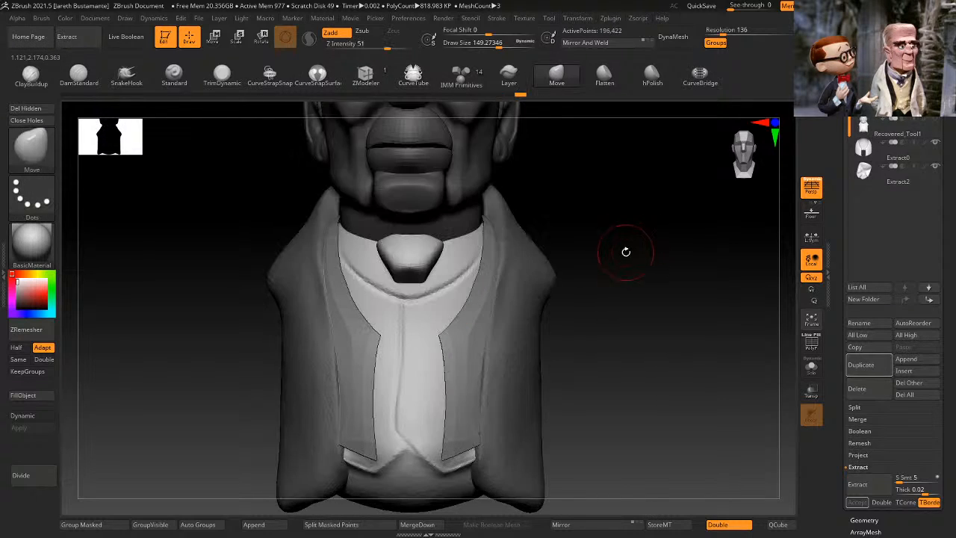
key("space")
left_click_drag(626, 251, 629, 254)
Step: Reshape the shirt front beneath the tie knot with a larger Move brush, undoing the first adjustment
left_click_drag(437, 295, 436, 304)
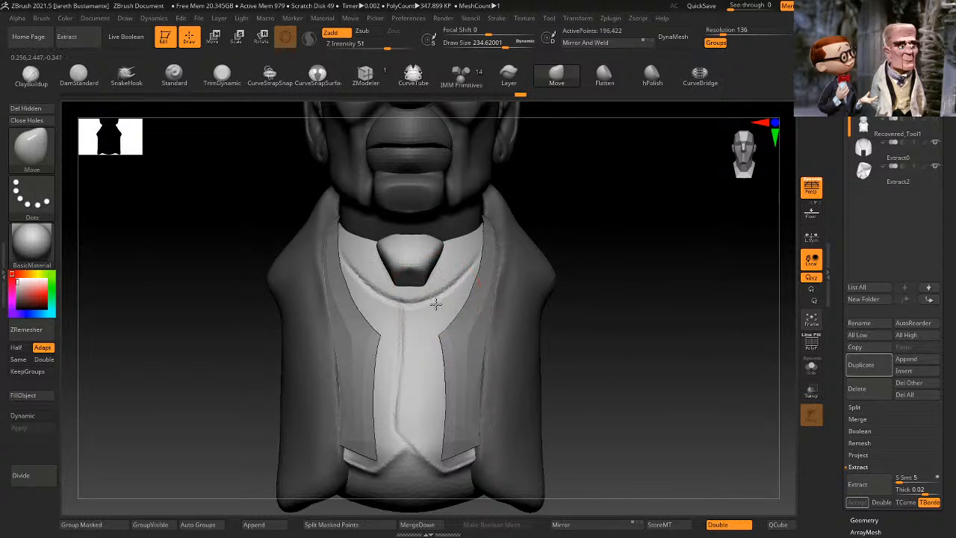
left_click_drag(626, 245, 606, 247)
mouse_move(317, 364)
left_mouse_down()
mouse_move(366, 362)
mouse_move(281, 352)
left_mouse_up()
key("ctrl+z")
key("space")
left_click_drag(295, 343, 307, 343)
left_click_drag(414, 301, 420, 305)
Step: Isolate the shirt and tie knot, clear their mask, and separate them into individual polygroups with Auto Groups
left_click(419, 287, "ctrl+shift")
left_click(324, 346, "ctrl")
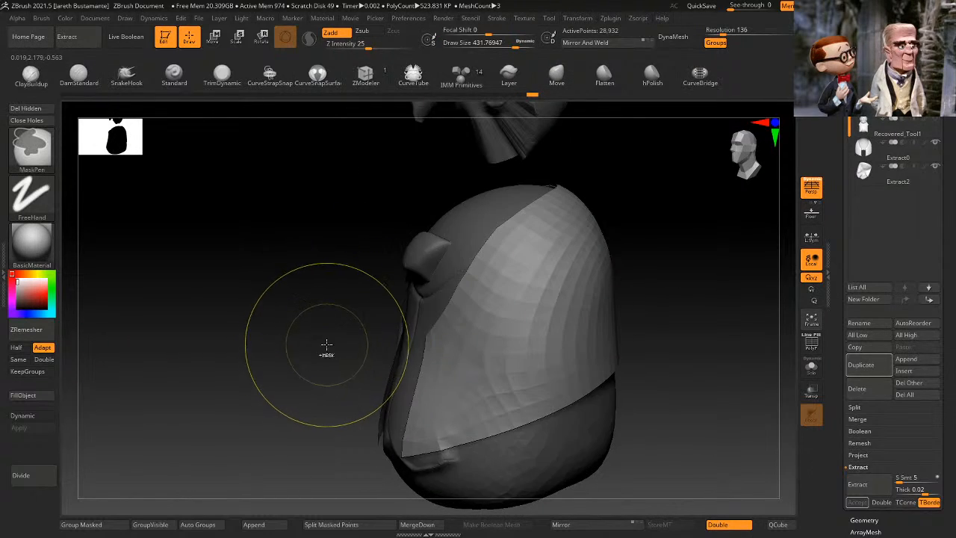
left_click_drag(326, 344, 331, 349, "ctrl")
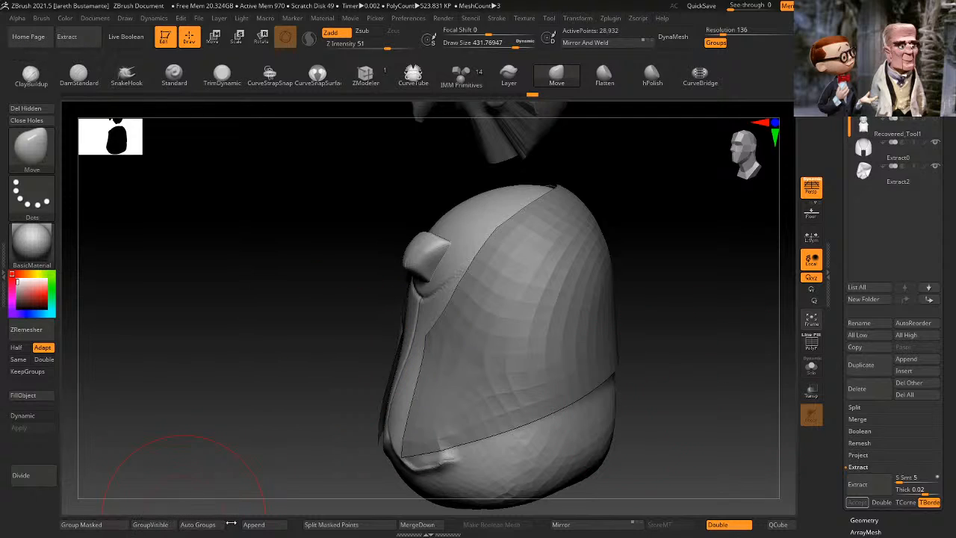
left_click(810, 366)
left_click(810, 367)
left_click(812, 345)
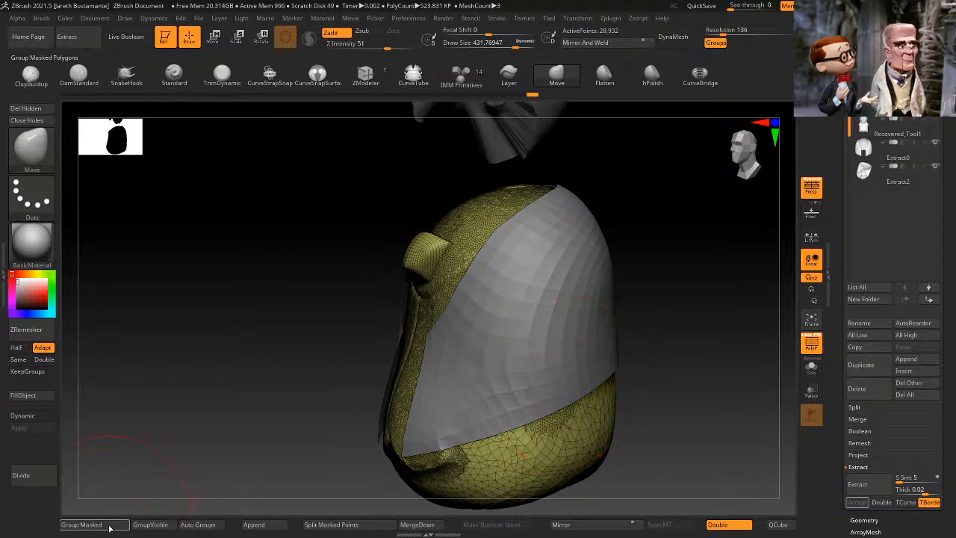
left_click(198, 525)
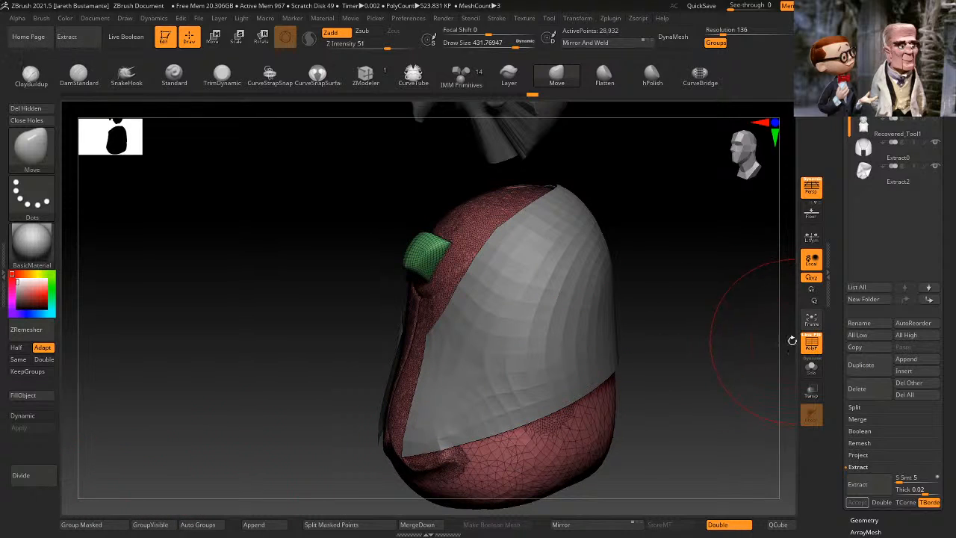
Step: Isolate the shirt's new polygroup without the tie knot, mask it, and bring the rest of the model back
left_click(452, 270, "ctrl+shift")
left_click(722, 364, "ctrl")
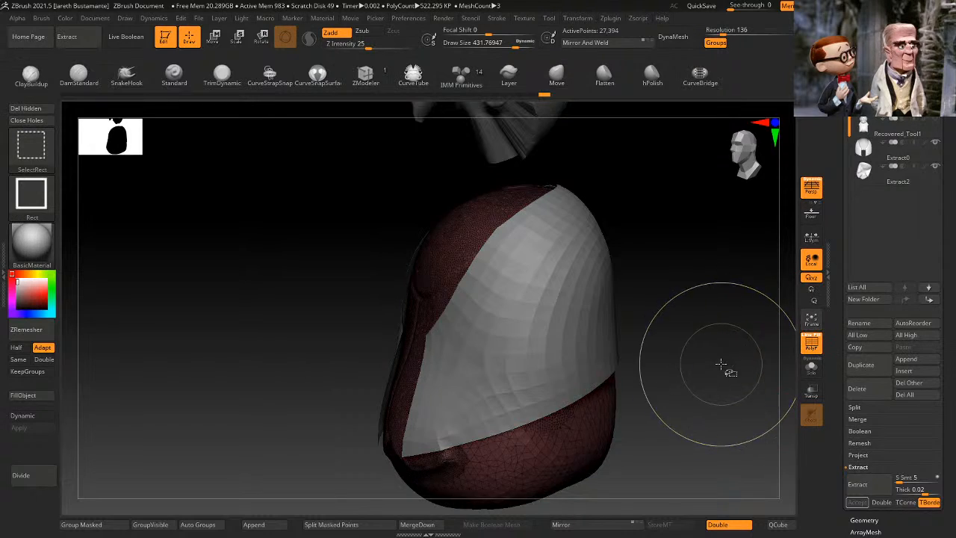
left_click(721, 364, "ctrl+shift")
left_click(812, 344)
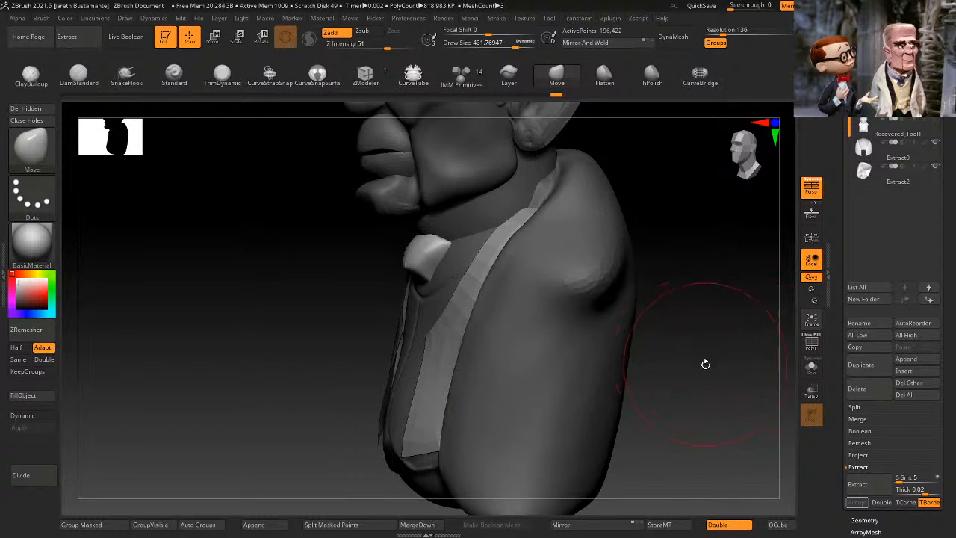
left_click_drag(706, 365, 707, 359, "shift")
left_click(706, 348, "ctrl")
left_click(455, 325, "ctrl+shift")
left_click(574, 306, "ctrl")
left_click(582, 306, "ctrl+shift")
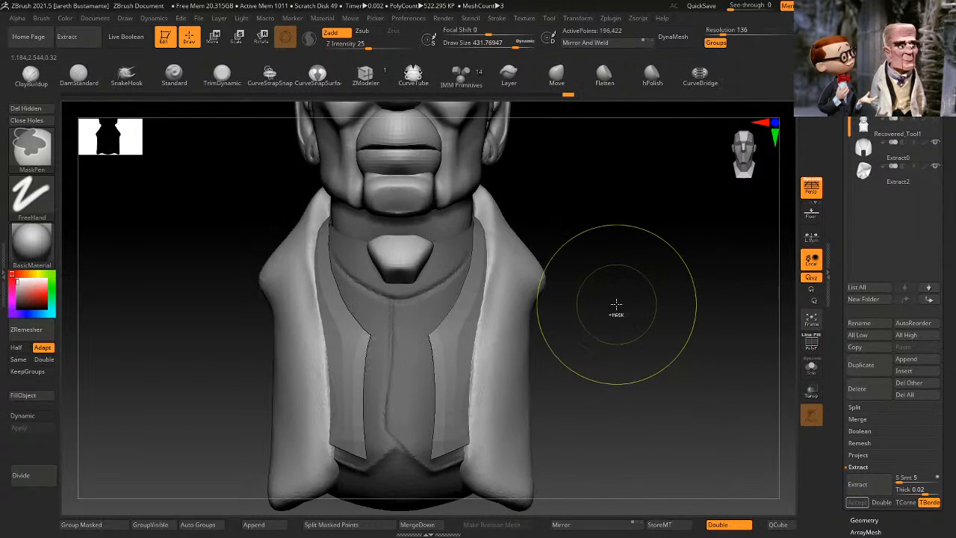
Step: Adjust the shirt front below the tie knot with the Move brush, keeping the knot and coat masked
key("b")
key("m")
key("v")
left_click_drag(645, 312, 600, 322)
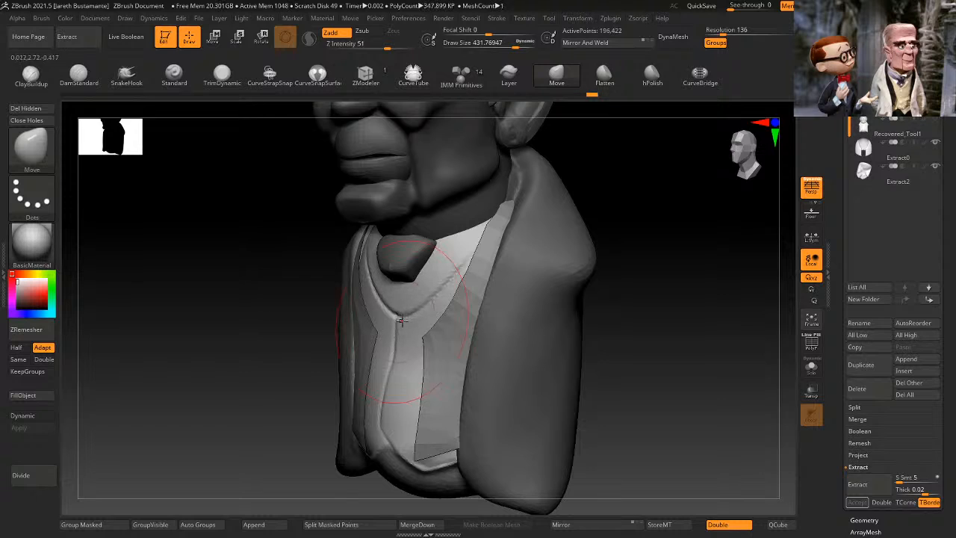
mouse_move(663, 263)
left_mouse_down("shift")
mouse_move(649, 273)
mouse_move(618, 246)
mouse_move(647, 247)
mouse_move(473, 274)
left_mouse_up("shift")
Step: Draw a short CurveTube strand beneath the tie knot, thicken it, and undo the extra pull on its end
key("space")
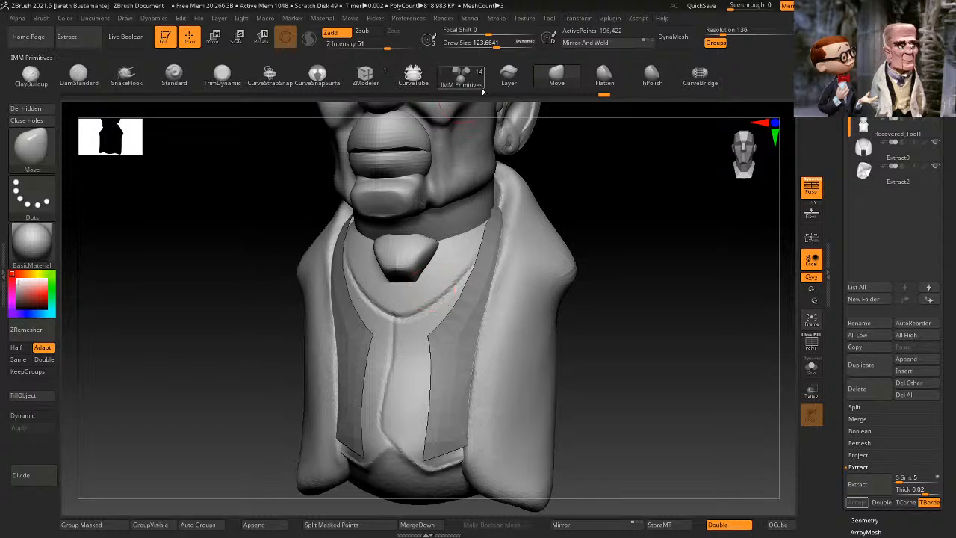
left_click(413, 74)
left_click_drag(568, 134, 538, 213)
left_click_drag(392, 277, 416, 301)
mouse_move(620, 213)
left_mouse_down("shift")
mouse_move(666, 186)
mouse_move(614, 198)
mouse_move(626, 158)
mouse_move(635, 182)
left_mouse_up("shift")
key("space")
left_click(402, 279)
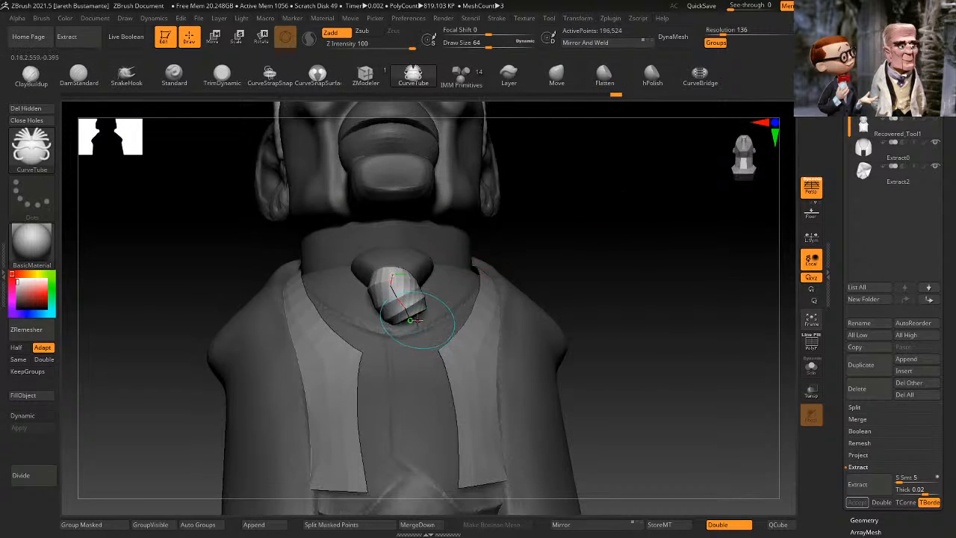
left_click_drag(413, 316, 403, 329)
key("ctrl+z")
Step: Turn on Lock Start, Lock End and Elastic in the tube brush's curve settings
left_click_drag(590, 217, 718, 156)
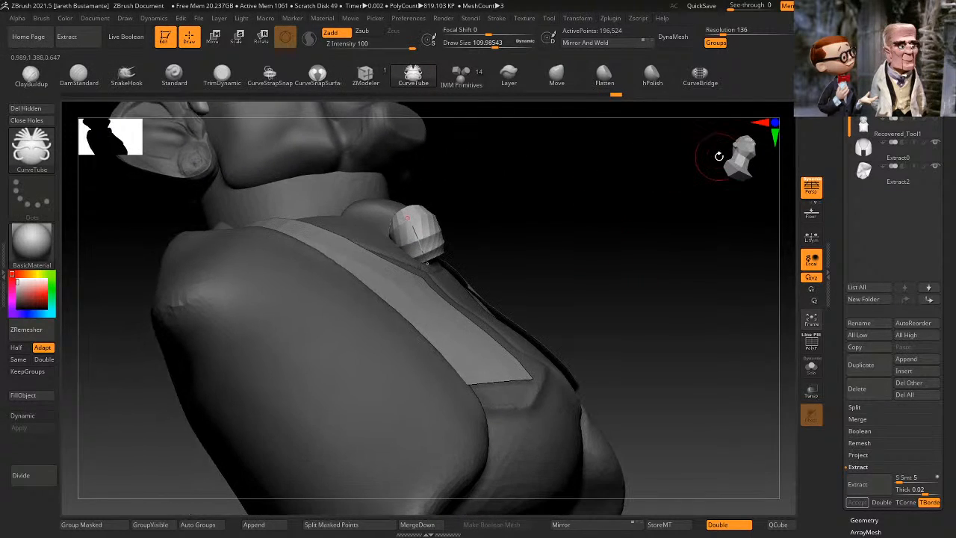
left_click(569, 17)
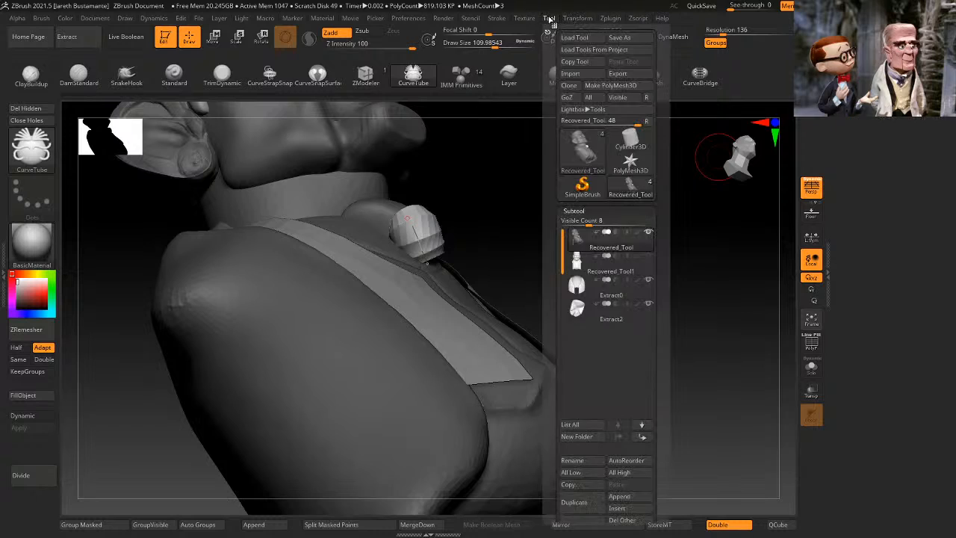
left_click(492, 27)
left_click_drag(950, 140, 954, 166)
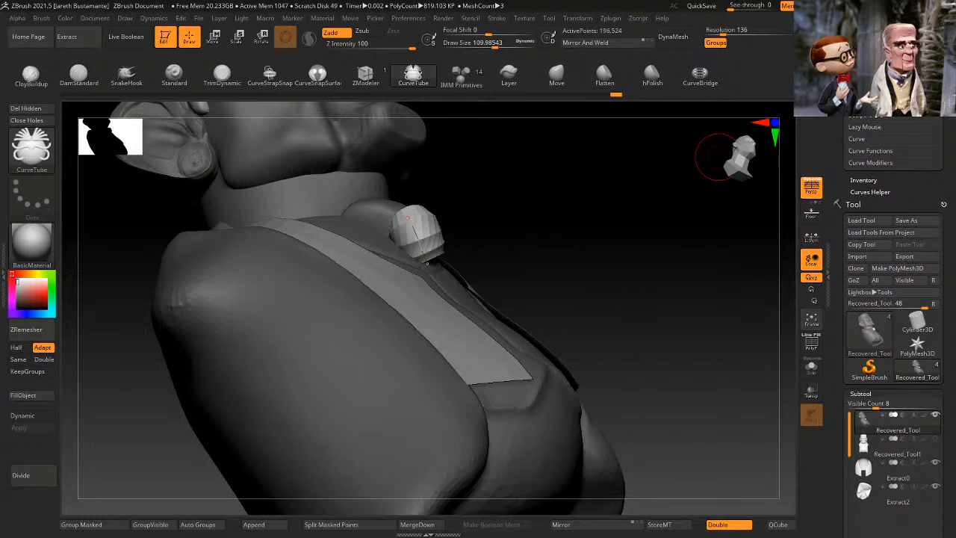
left_click(881, 127)
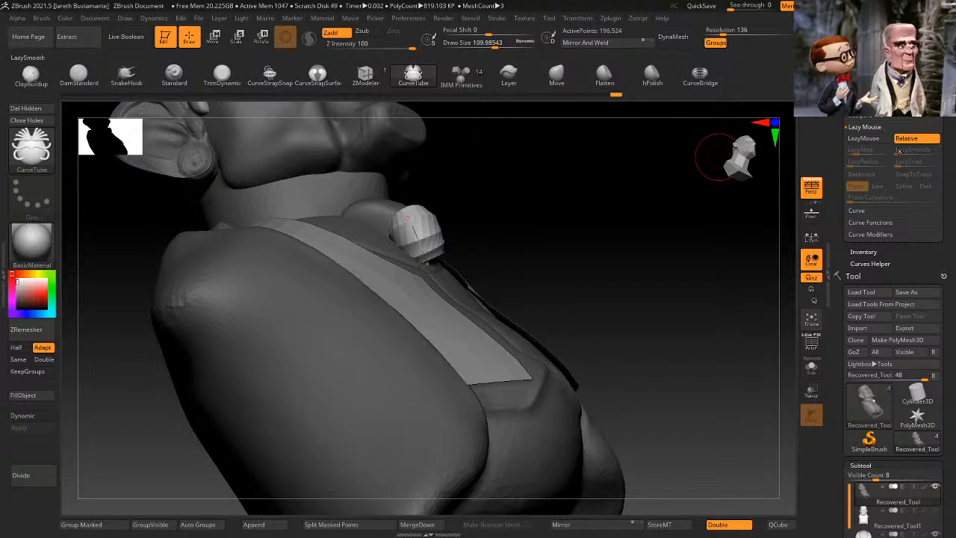
left_click(866, 128)
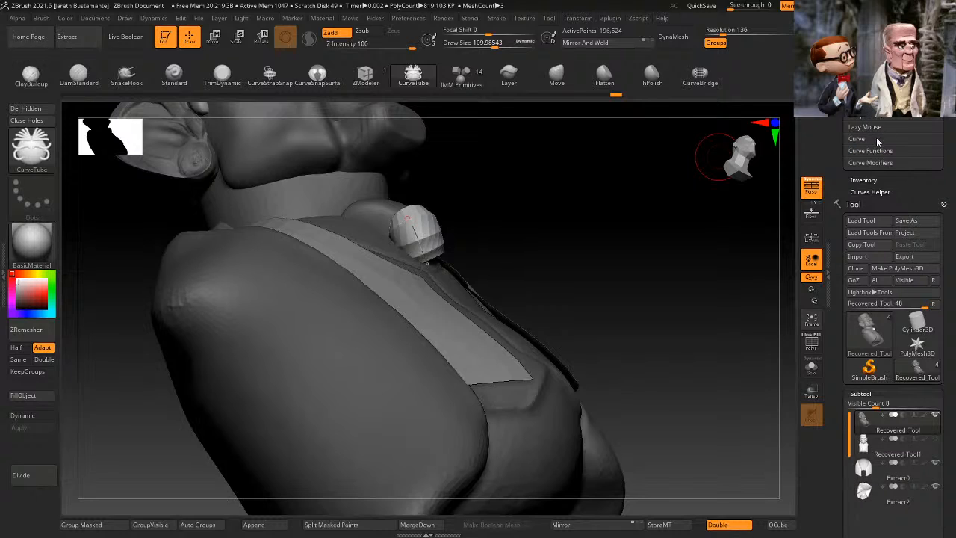
left_click(878, 141)
left_click(885, 187)
left_click(908, 186)
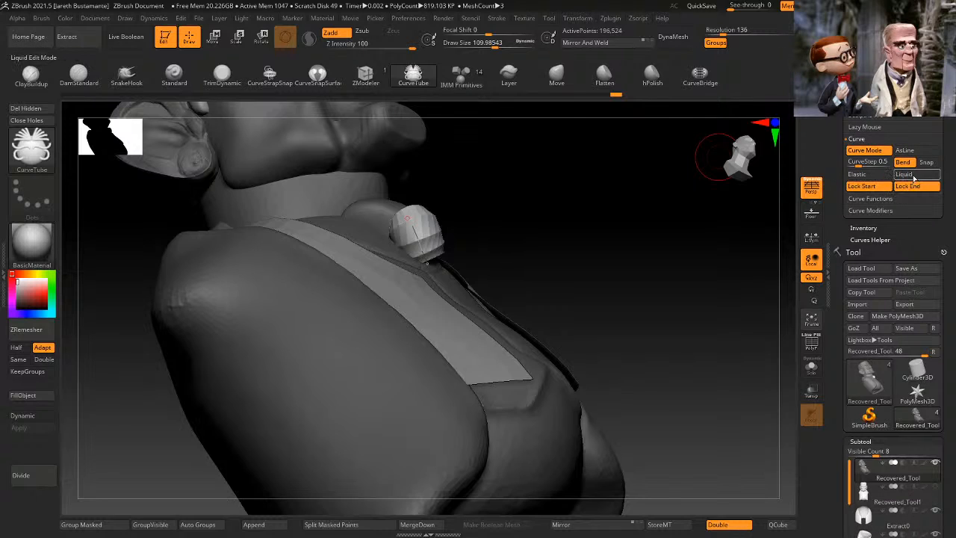
left_click(881, 176)
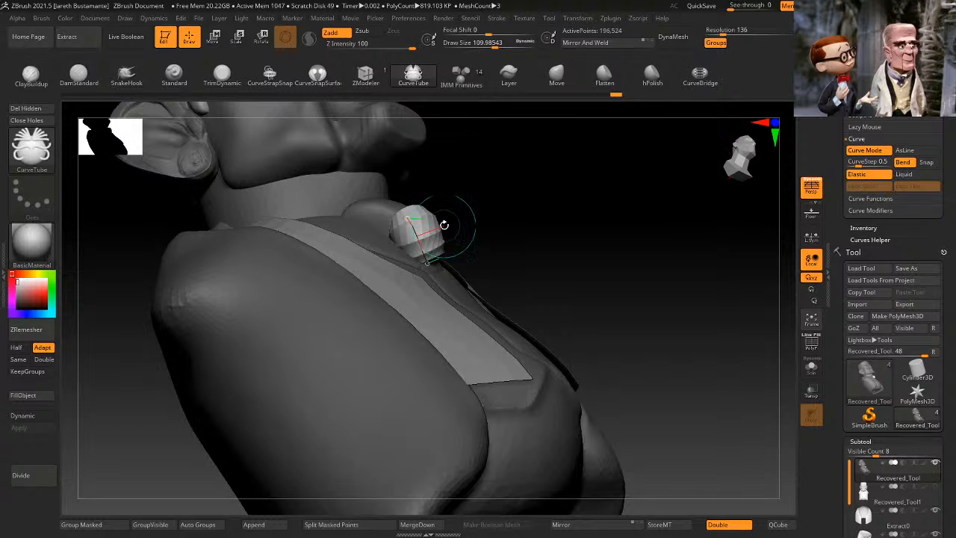
Step: Pull the tube's lower end further down the chest and bend the middle of its curve below the tie knot
left_click_drag(427, 265, 422, 307)
left_click_drag(714, 210, 645, 178, "shift")
left_click(213, 37)
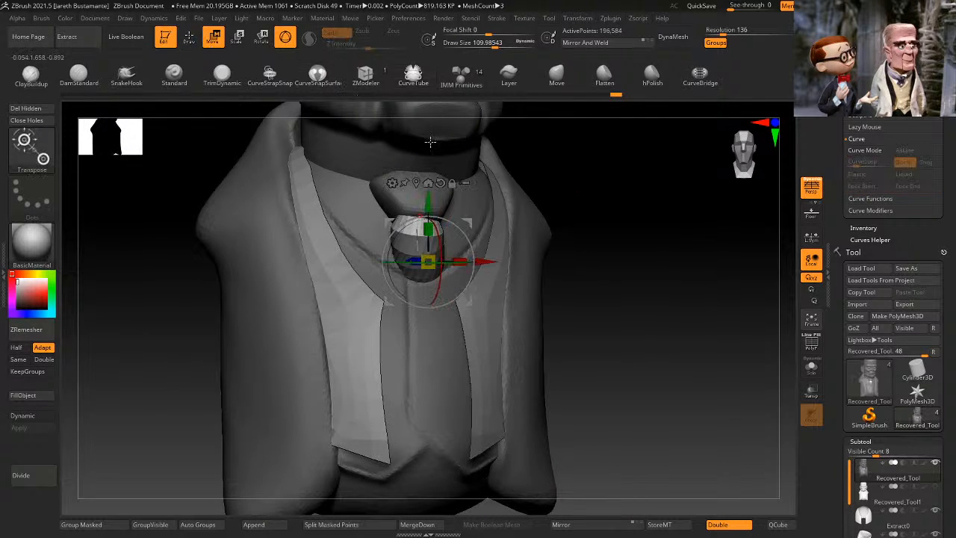
left_click_drag(626, 253, 678, 252, "shift")
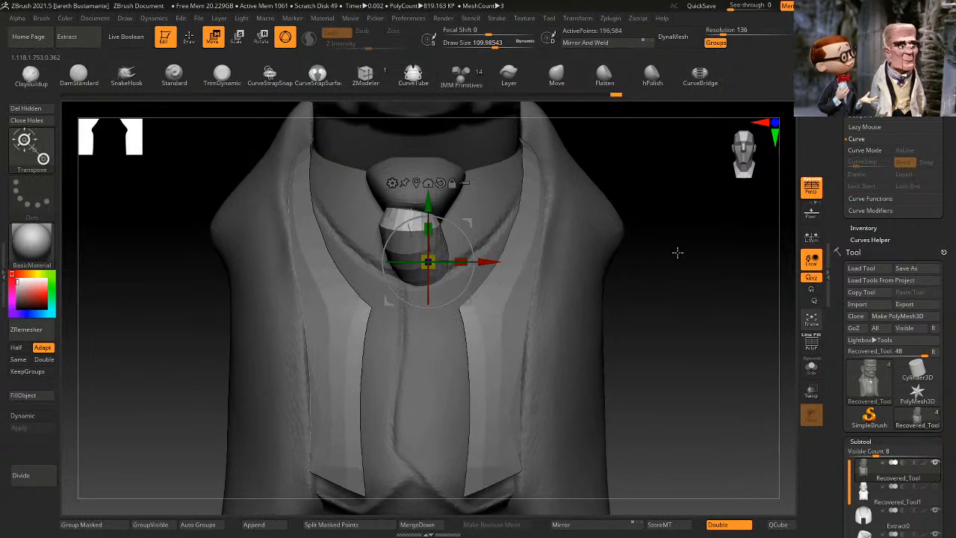
left_click(214, 42)
left_click_drag(722, 210, 668, 217)
left_click_drag(418, 252, 412, 252)
left_click_drag(706, 258, 737, 271, "shift")
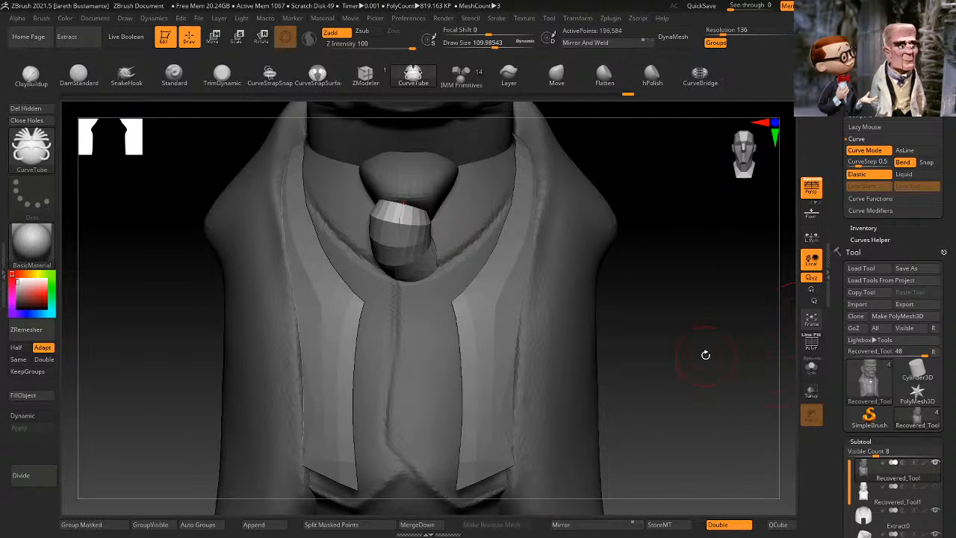
left_click_drag(706, 355, 684, 389, "alt")
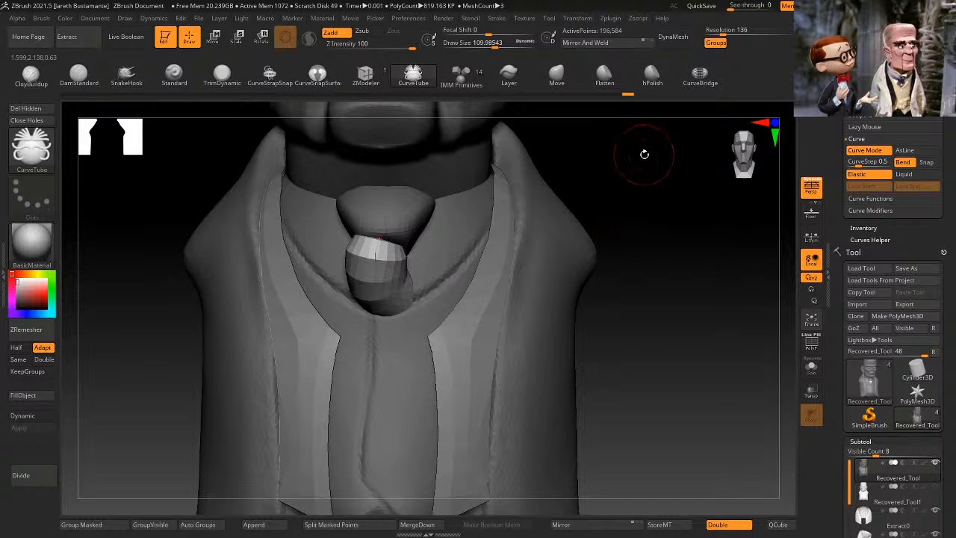
Step: Bend the tube's middle outward with Elastic off, and continue shaping the curve with Elastic back on
left_click(887, 176)
left_click_drag(709, 252, 571, 237)
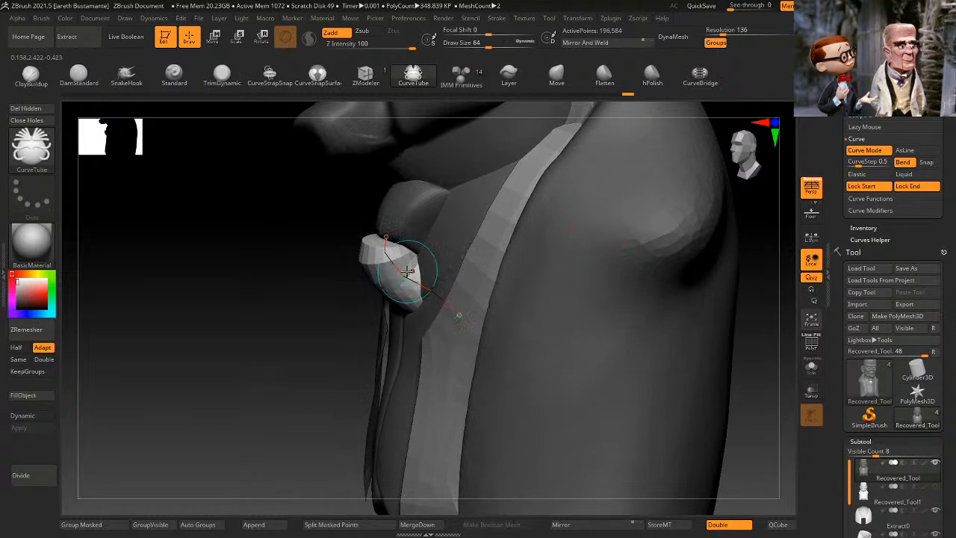
mouse_move(409, 278)
left_mouse_down()
mouse_move(363, 283)
mouse_move(599, 292)
left_mouse_up()
left_click(865, 176)
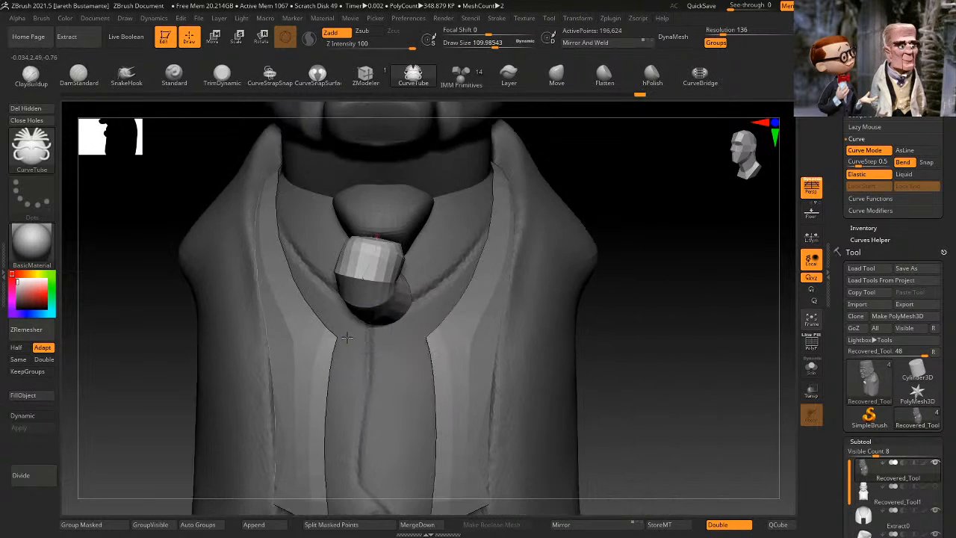
left_click_drag(663, 298, 574, 313)
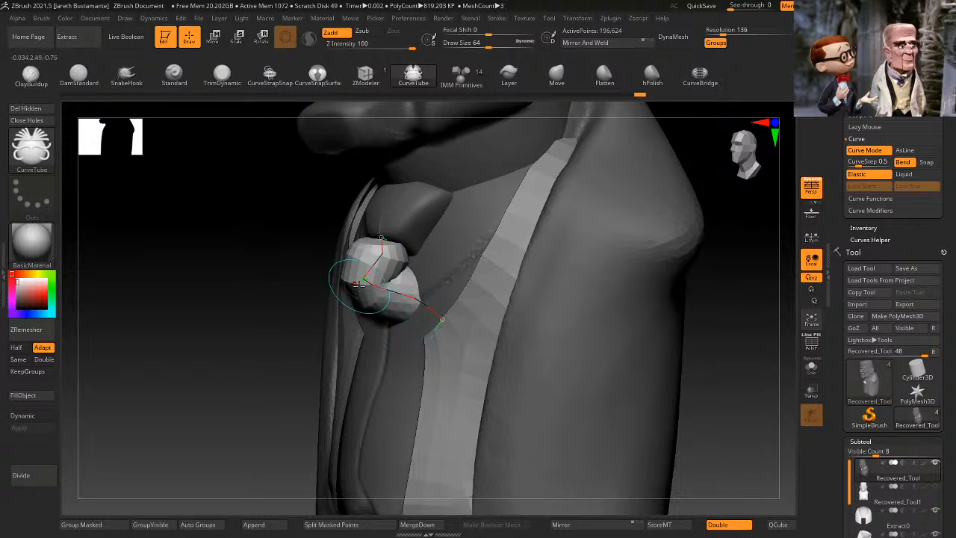
left_click_drag(252, 358, 341, 345)
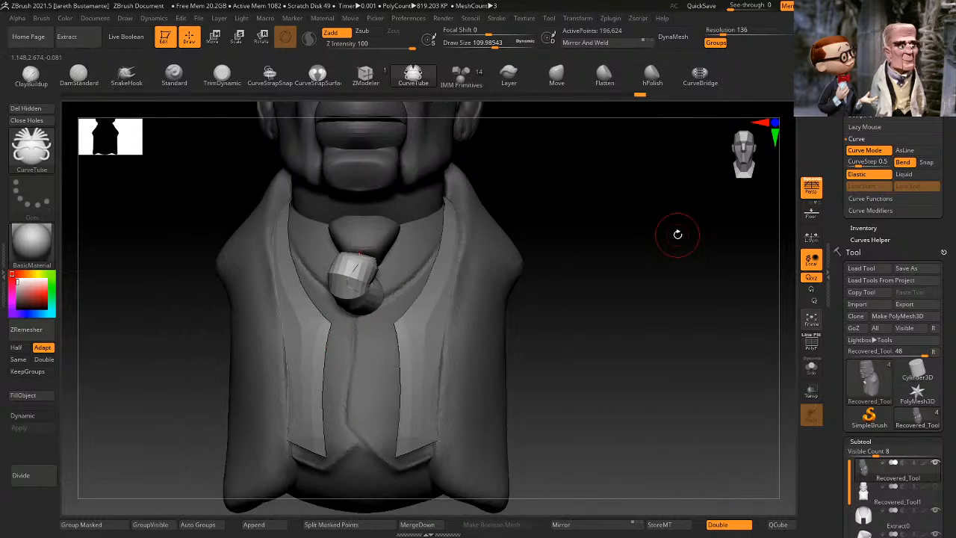
Step: Bend the middle of the tube's curve back toward the chest below the tie knot, working from the side
mouse_move(677, 228)
left_mouse_down()
mouse_move(512, 250)
mouse_move(377, 243)
mouse_move(241, 348)
mouse_move(320, 254)
mouse_move(396, 239)
left_mouse_up()
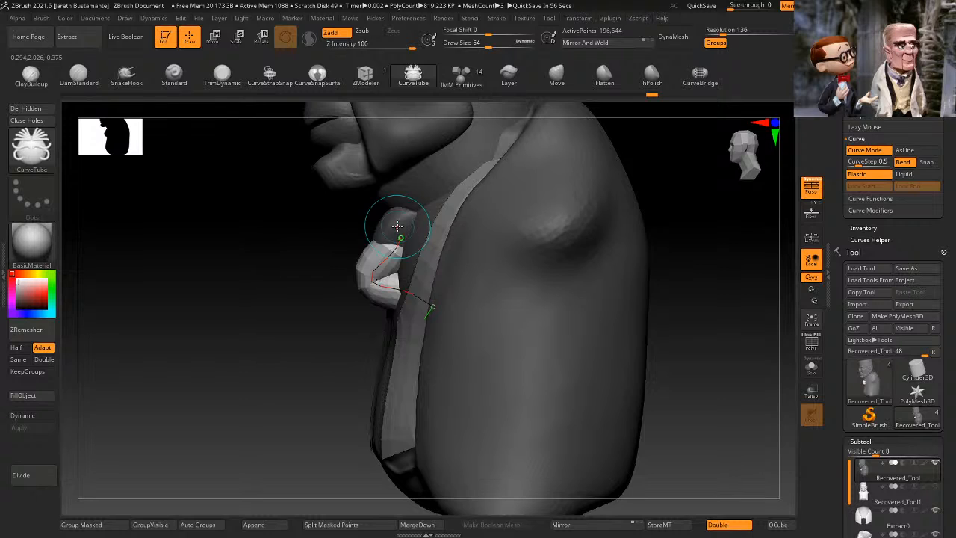
mouse_move(687, 265)
left_mouse_down()
mouse_move(705, 265)
mouse_move(675, 256)
mouse_move(661, 290)
mouse_move(612, 288)
left_mouse_up()
left_click_drag(262, 358, 228, 357)
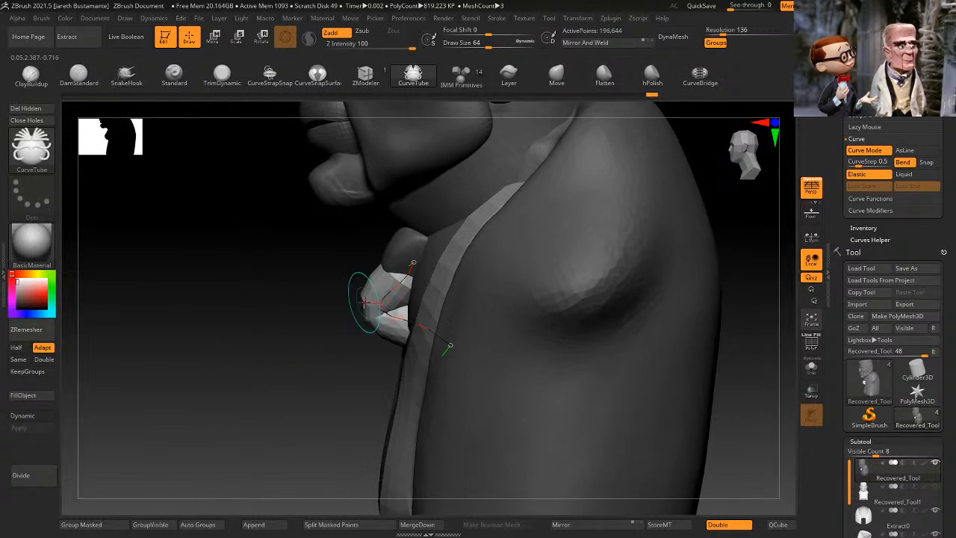
left_click(377, 294)
left_click_drag(377, 294, 392, 287)
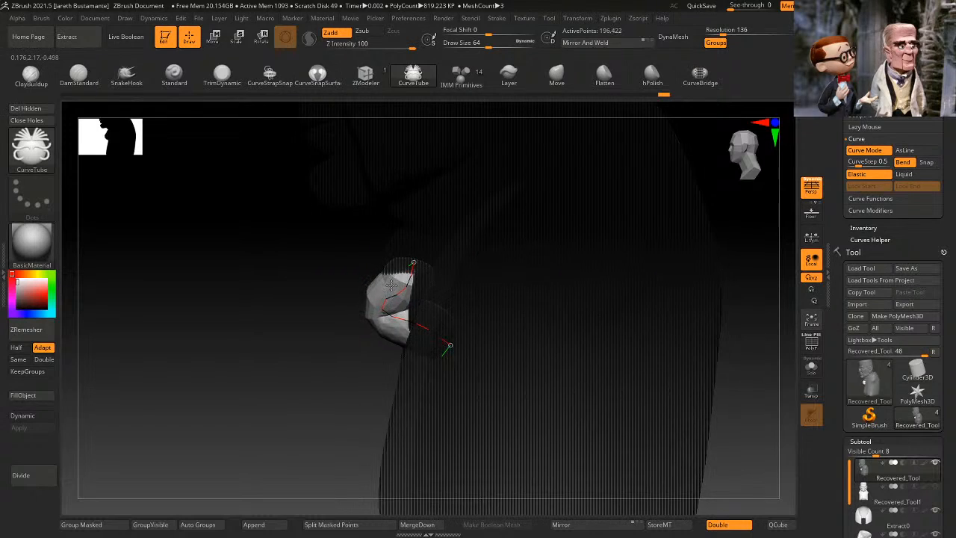
left_click_drag(294, 389, 400, 326)
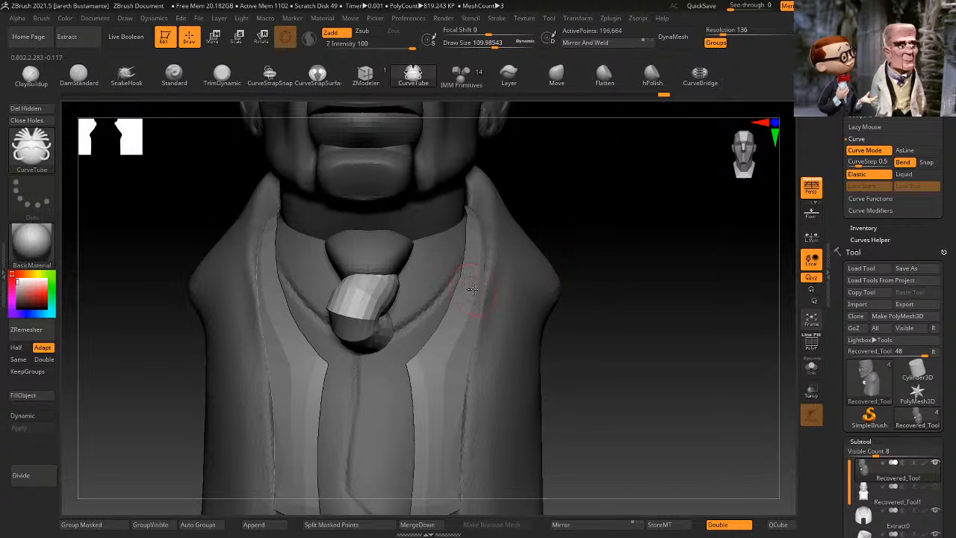
left_click_drag(635, 269, 715, 253)
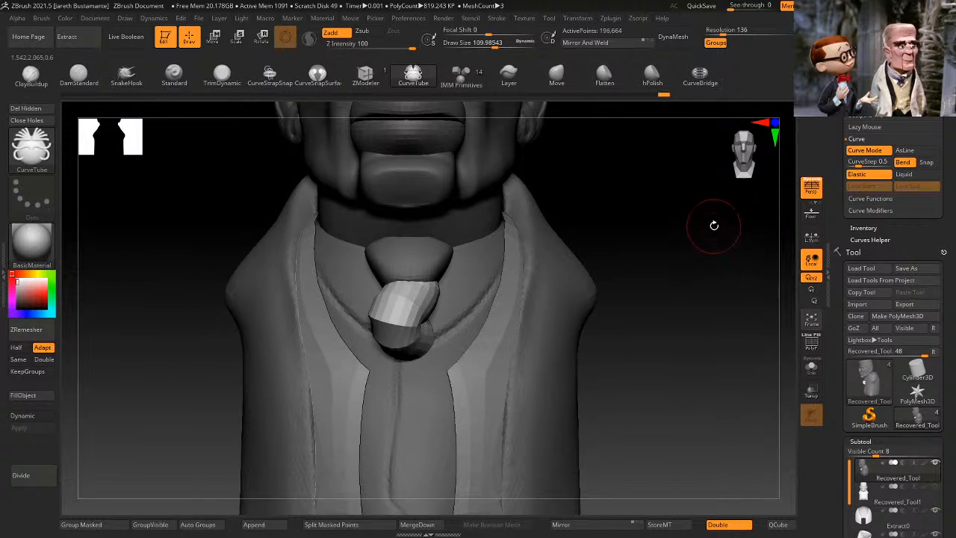
left_click_drag(697, 209, 553, 223)
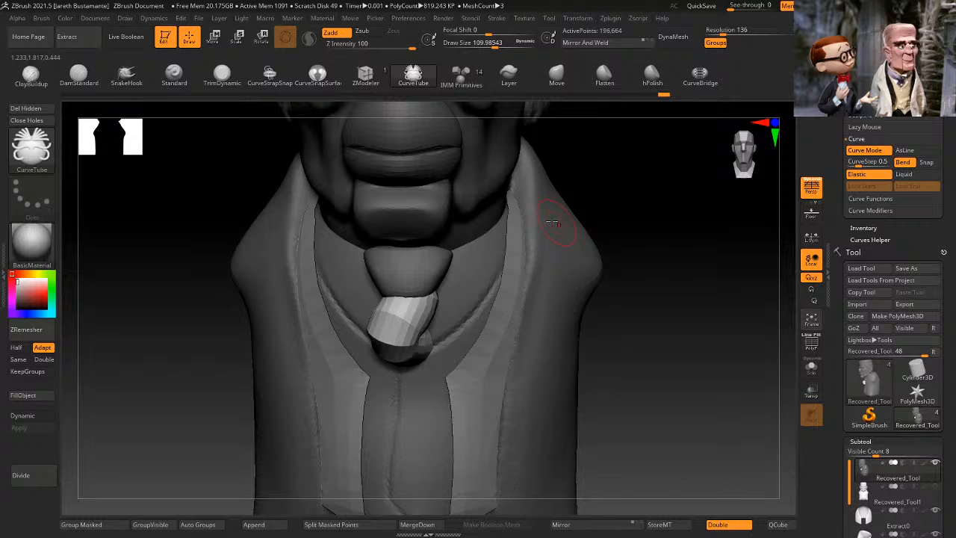
Step: Reshape the tube strand beneath the tie knot with the Move brush, checking it in profile
left_click(556, 81)
key("space")
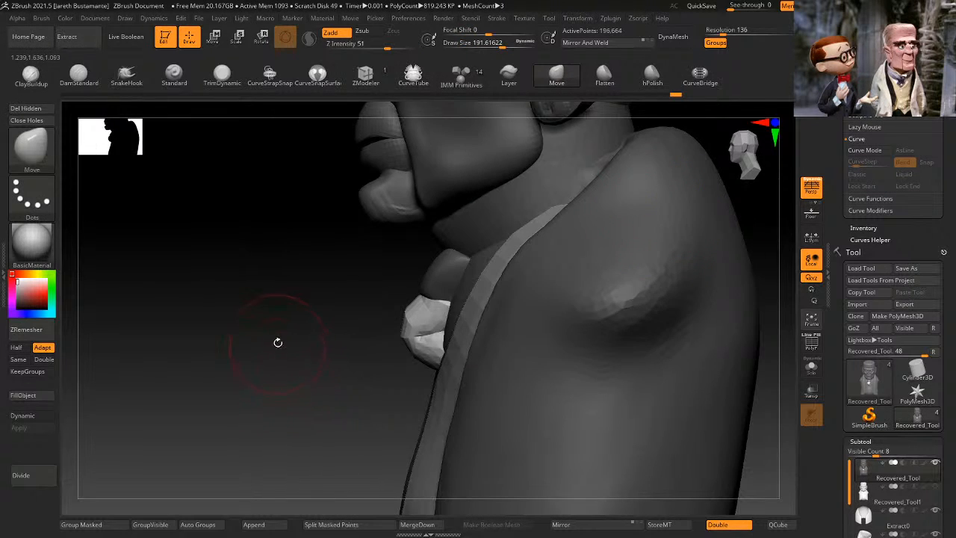
left_click_drag(258, 374, 278, 373)
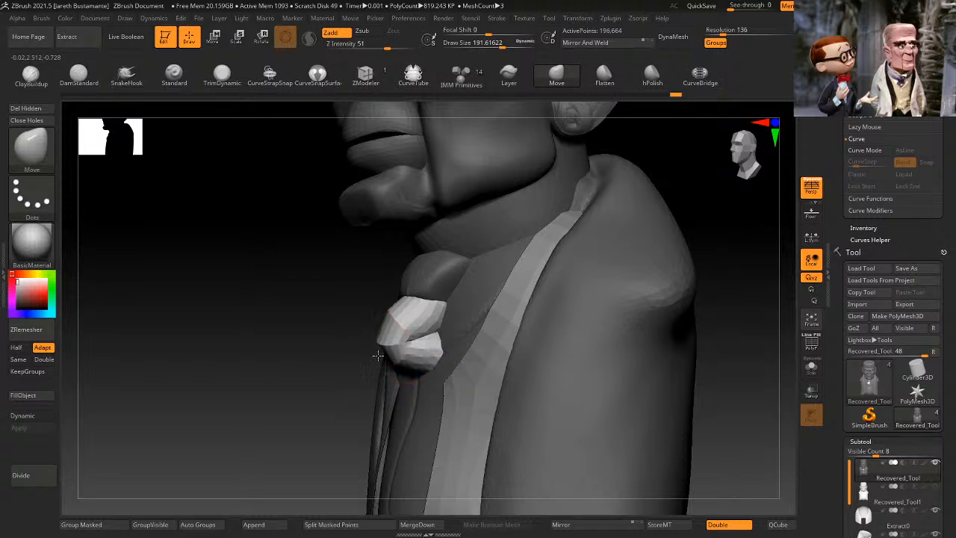
left_click_drag(253, 396, 460, 366, "shift")
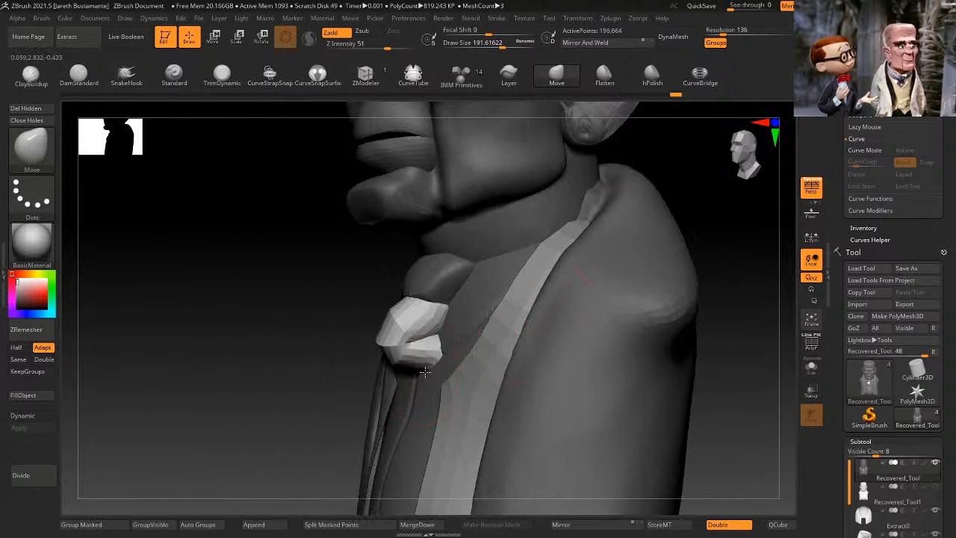
left_click_drag(217, 429, 299, 437, "shift")
left_click_drag(662, 329, 572, 275, "alt")
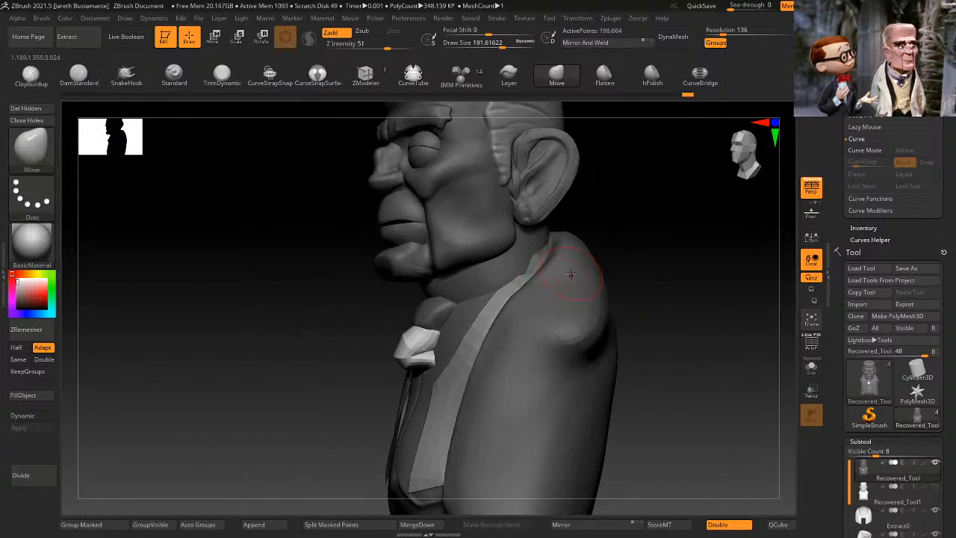
left_click_drag(628, 291, 598, 233, "shift")
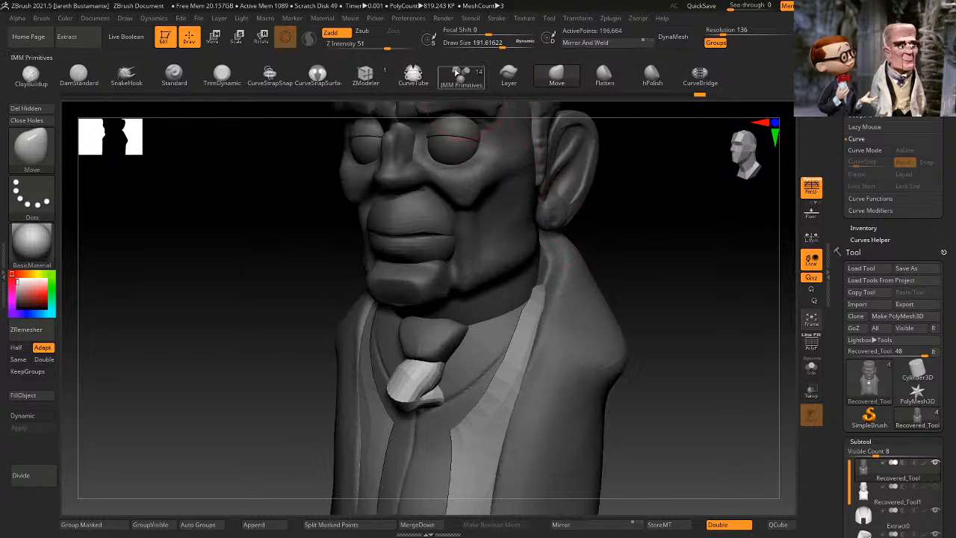
Step: Draw a mirrored CurveTube strand along the neck from the tie knot toward the lapel, at a draw size of 93.57
left_click(413, 74)
left_click_drag(672, 295, 675, 254, "alt")
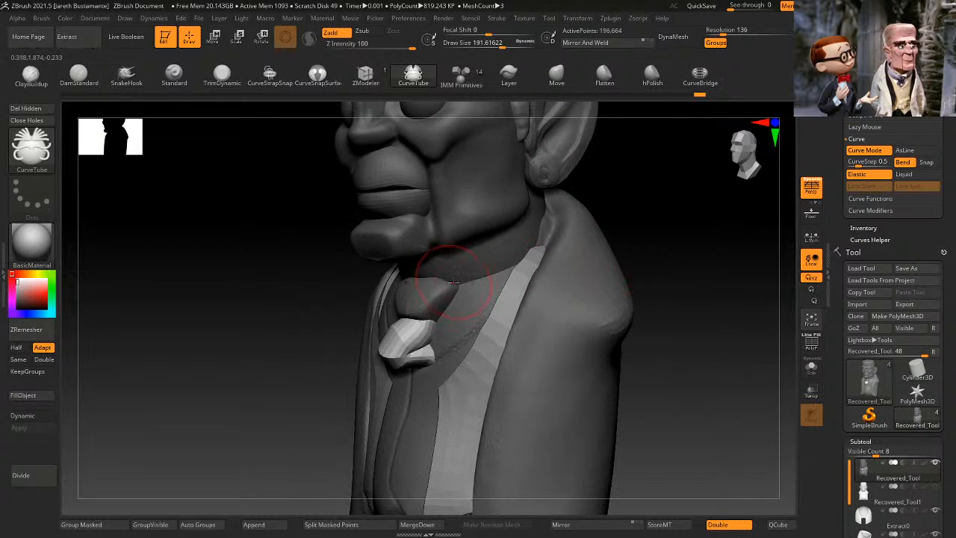
key("ctrl+z")
key("space")
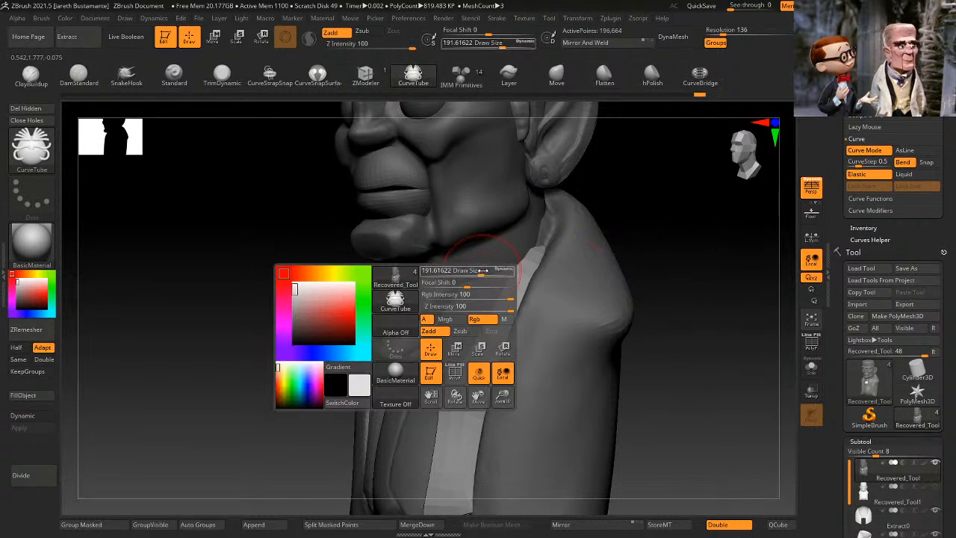
left_click_drag(472, 270, 470, 269)
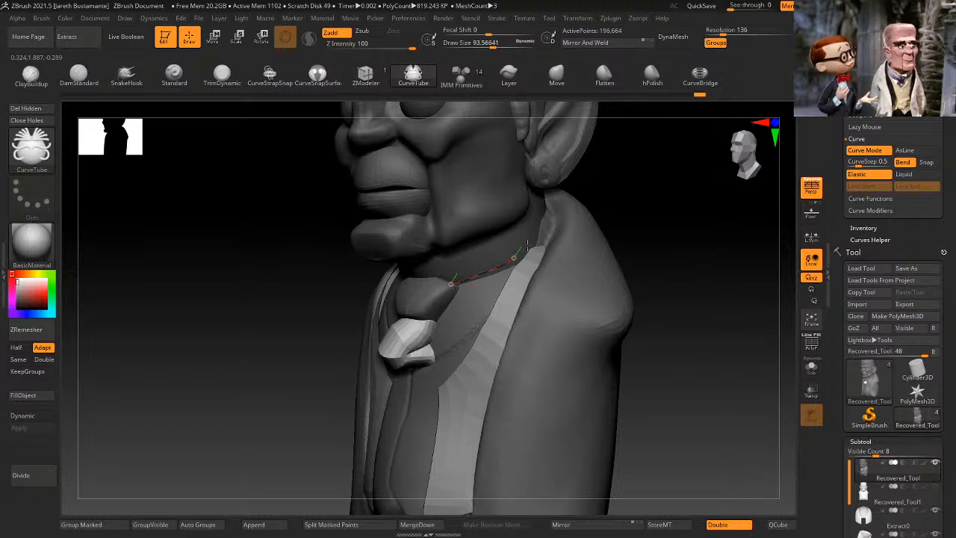
key("space")
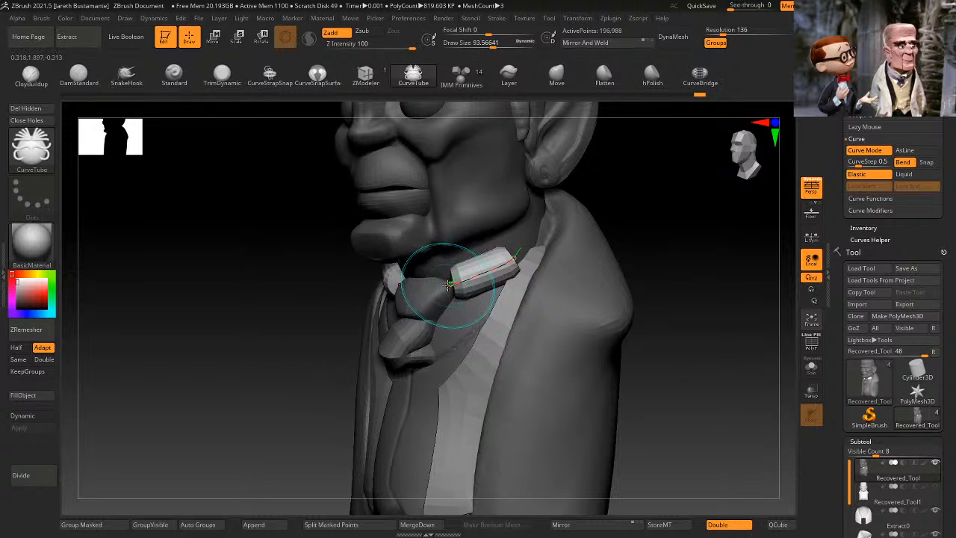
Step: Pull the collar tube's front end into the tie knot and extend its rear end along the neck to the shoulder
left_click_drag(449, 284, 440, 289)
left_click_drag(704, 205, 675, 208)
left_click_drag(549, 242, 598, 238)
left_click_drag(439, 291, 417, 299)
left_click_drag(657, 237, 558, 213)
left_click_drag(717, 217, 695, 221)
left_click_drag(550, 211, 604, 183)
left_click_drag(698, 194, 754, 202, "shift")
left_click_drag(682, 250, 579, 239, "alt")
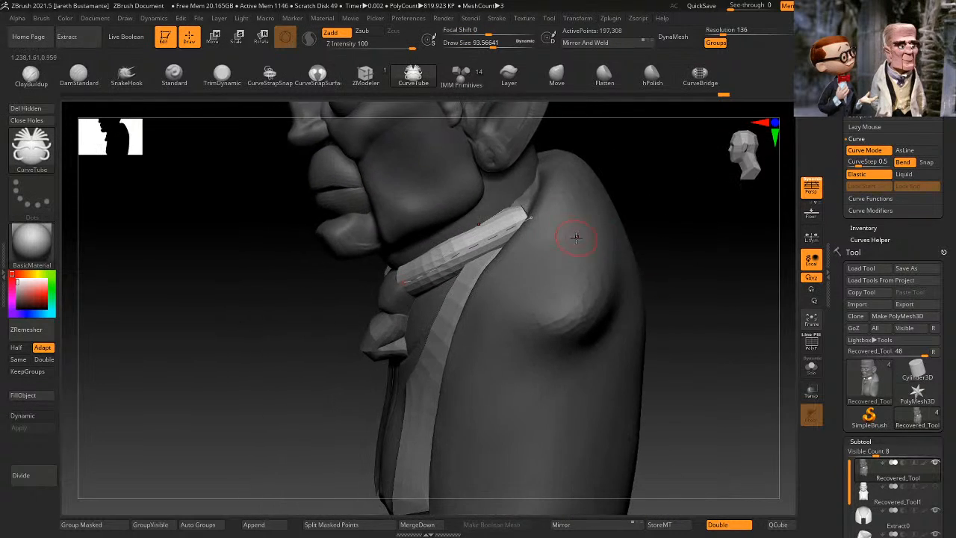
Step: Stretch the collar tube's rear end further around the back of the neck, inside the coat collar
left_click_drag(530, 212, 548, 209)
left_click_drag(701, 202, 657, 224)
left_click_drag(371, 340, 396, 261)
left_click_drag(474, 249, 495, 216)
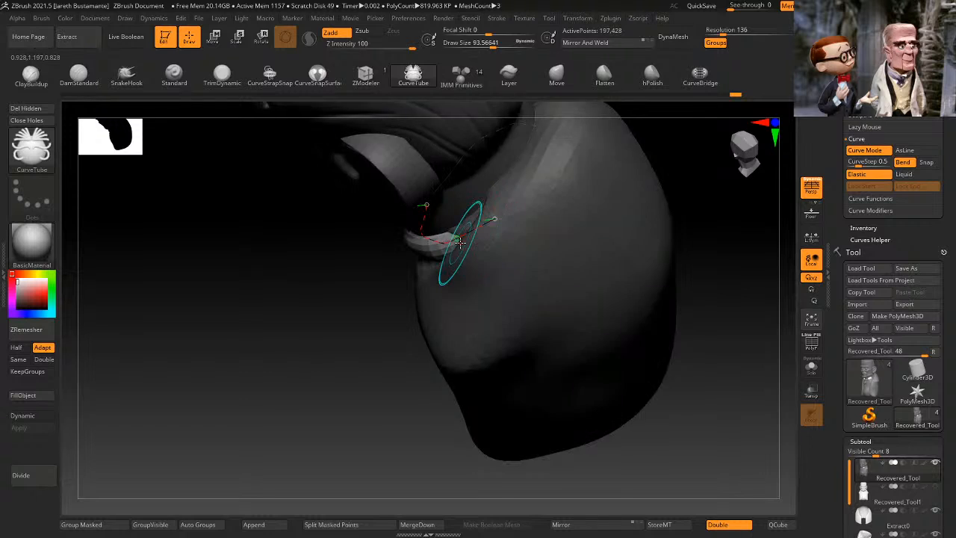
left_click_drag(373, 329, 438, 284, "shift")
left_click_drag(587, 268, 604, 222, "alt")
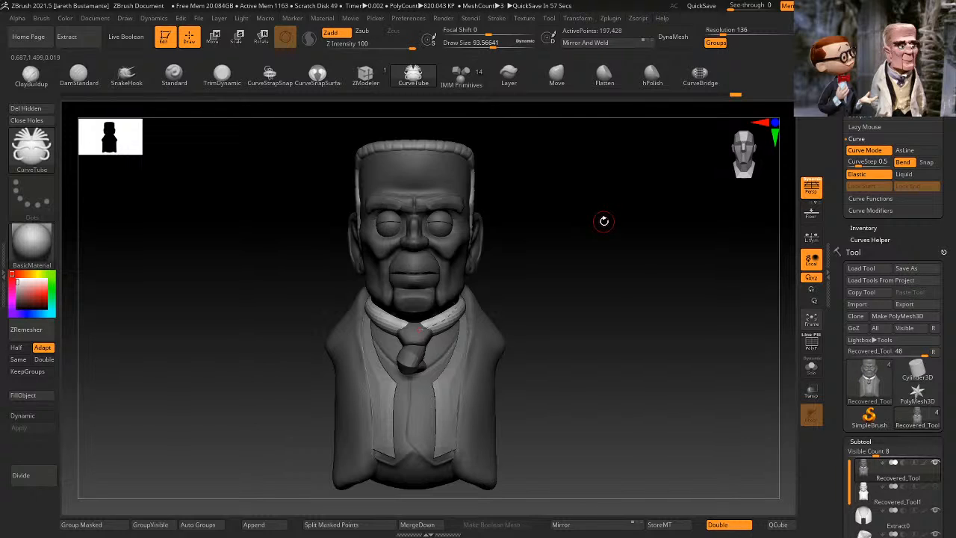
left_click_drag(603, 221, 514, 334, "alt")
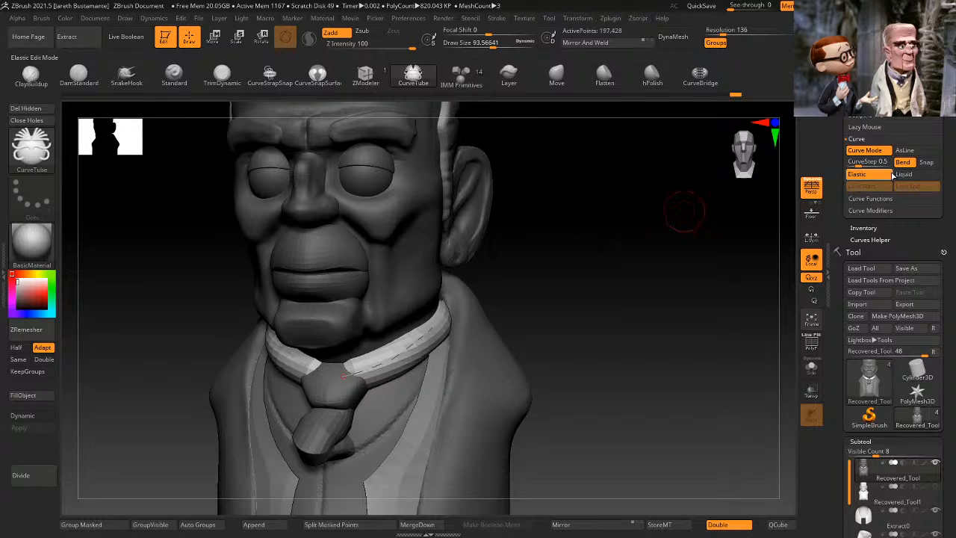
Step: Turn Elastic off and adjust the collar tube's front end and middle to follow the neck's curve
left_click(918, 175)
key("space")
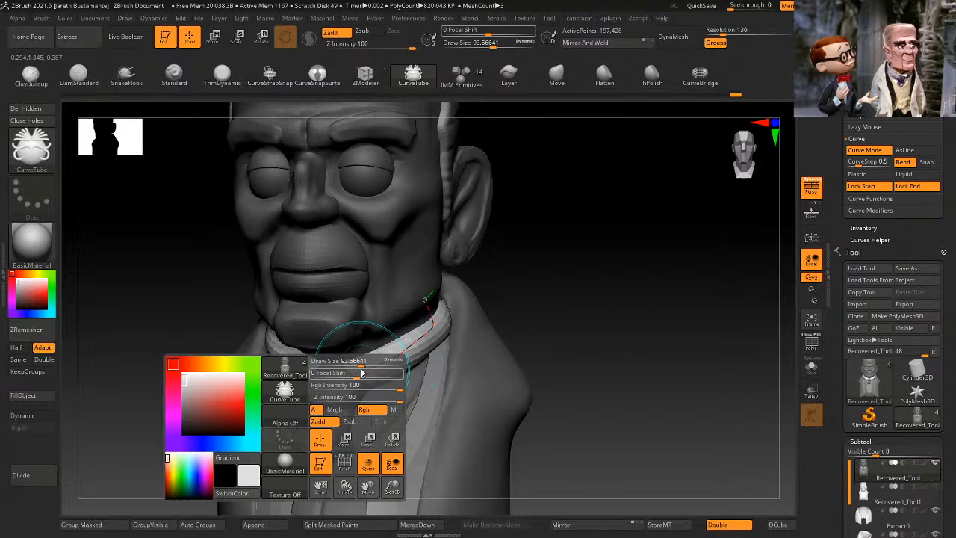
left_click_drag(367, 365, 352, 379)
left_click_drag(549, 314, 529, 310)
left_click_drag(352, 387, 357, 393)
left_click_drag(514, 305, 532, 341)
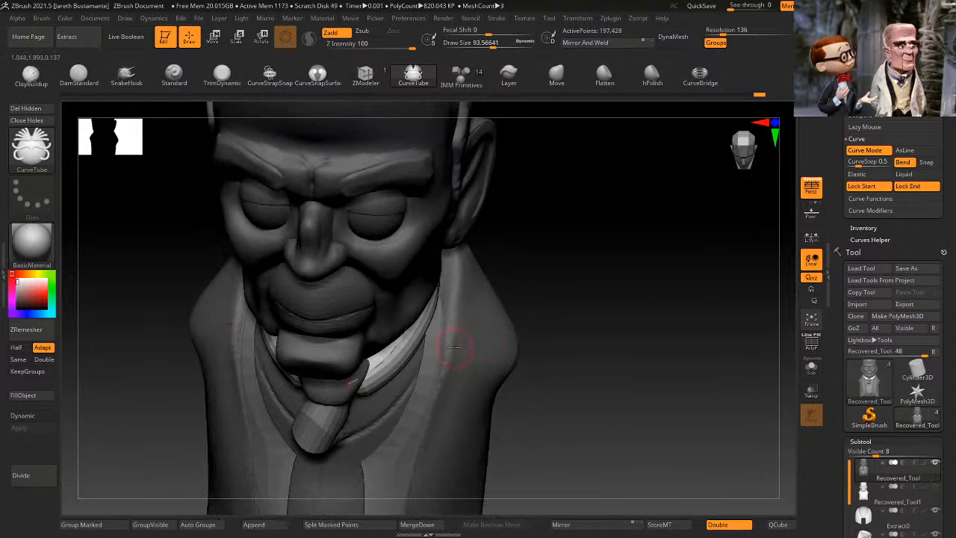
left_click_drag(424, 345, 417, 350)
left_click_drag(548, 264, 517, 250)
left_click_drag(425, 301, 438, 301)
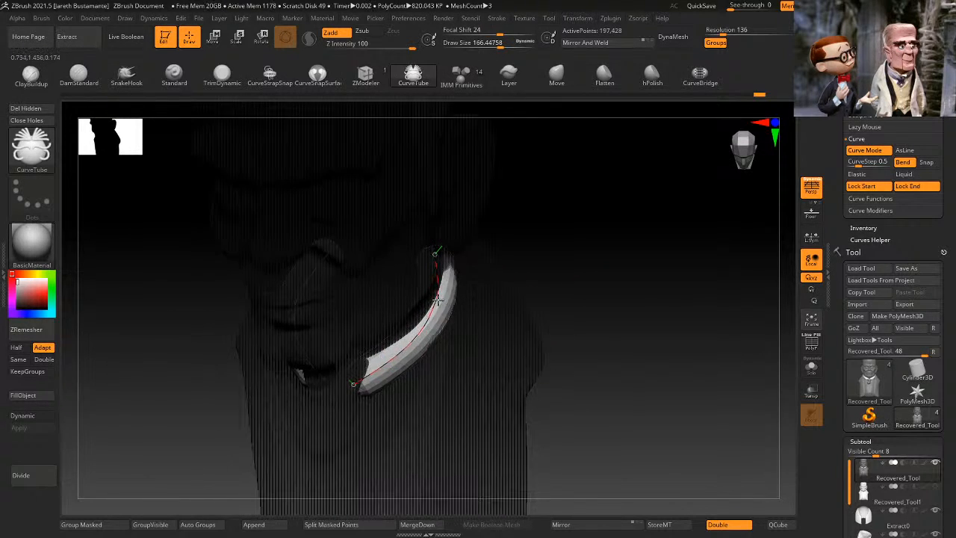
left_click_drag(568, 262, 652, 257)
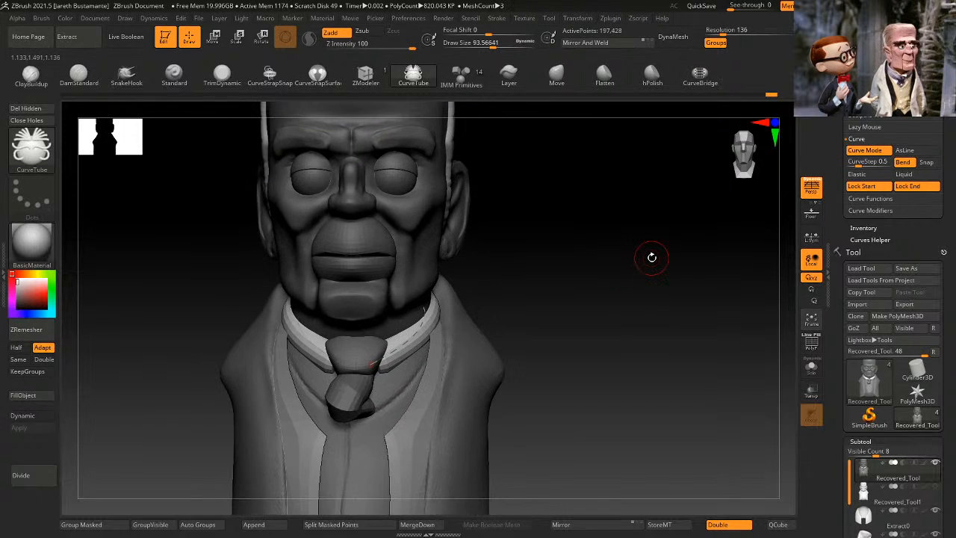
Step: Turn Elastic back on and bow the collar tube's side and front outward around the neck
left_click(876, 175)
mouse_move(537, 246)
left_mouse_down()
mouse_move(455, 336)
mouse_move(432, 336)
left_mouse_up()
left_click_drag(432, 282, 439, 286)
left_click_drag(410, 345, 414, 352)
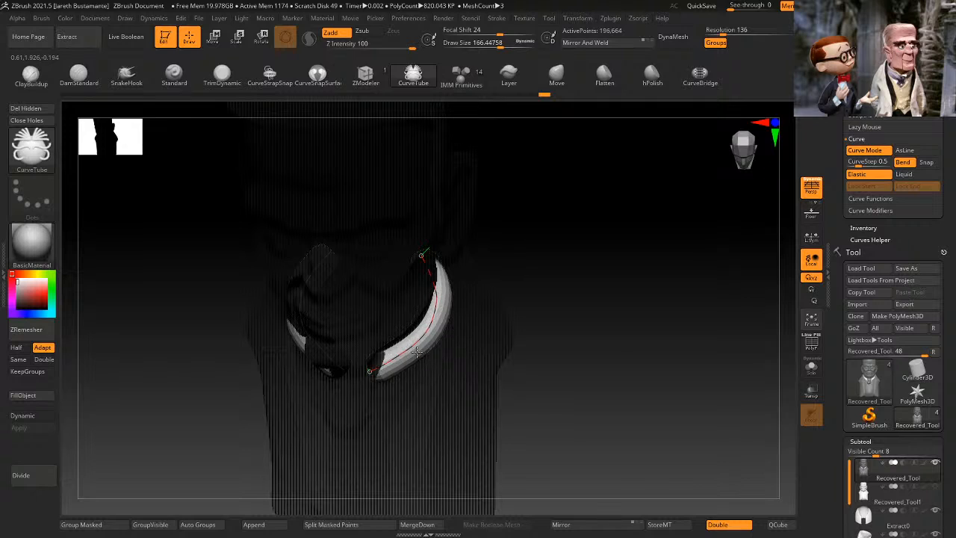
left_click_drag(538, 314, 630, 271)
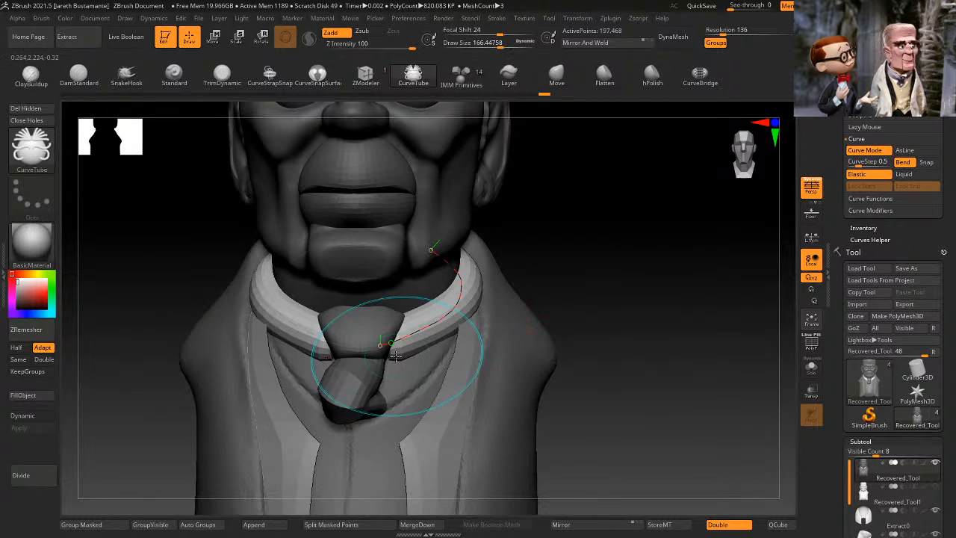
Step: Shift the collar tube's front end at the tie knot and lower the curve beside it
left_click_drag(379, 346, 368, 334)
left_click_drag(579, 281, 567, 304)
left_click_drag(423, 316, 423, 329)
left_click_drag(592, 292, 606, 254)
left_click_drag(372, 323, 371, 333)
left_click_drag(656, 280, 491, 256, "alt")
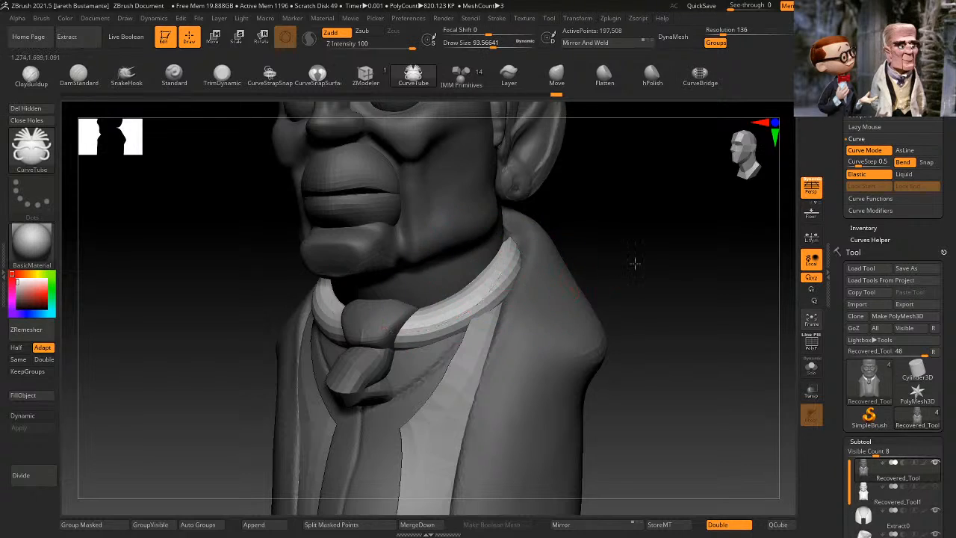
Step: Turn Elastic off and raise the middle of the collar tube's curve at the side of the neck
left_click_drag(635, 263, 587, 227)
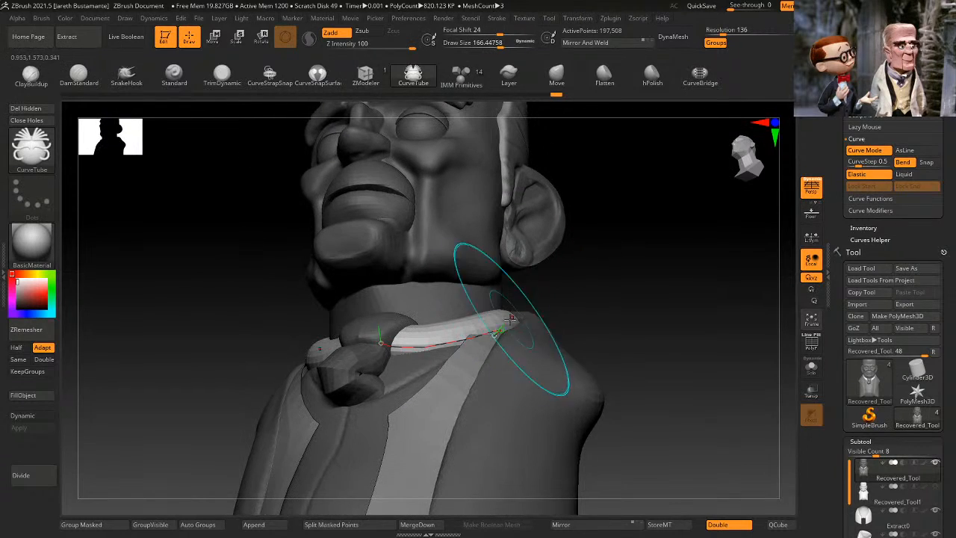
left_click(872, 175)
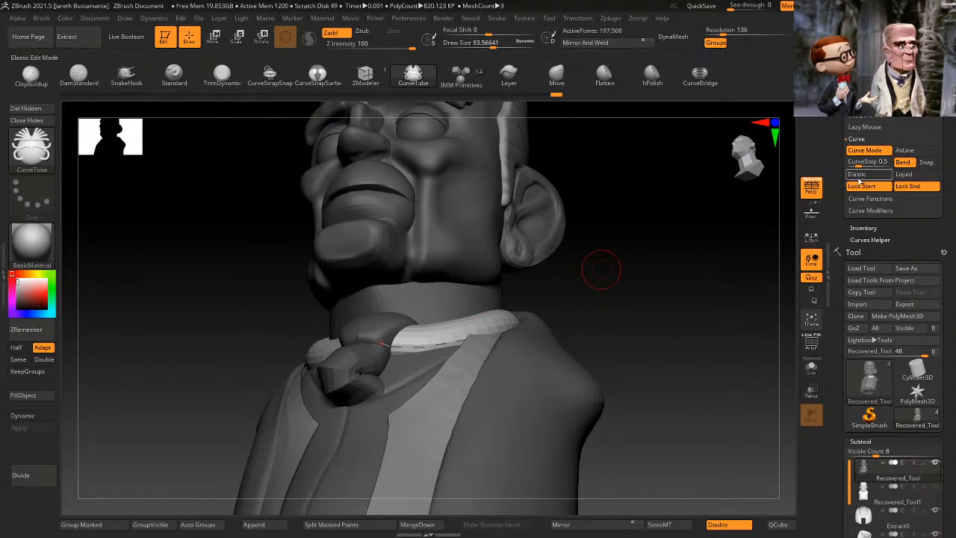
key("space")
left_click(474, 325)
left_click_drag(470, 330, 469, 319)
left_click_drag(600, 264, 568, 224)
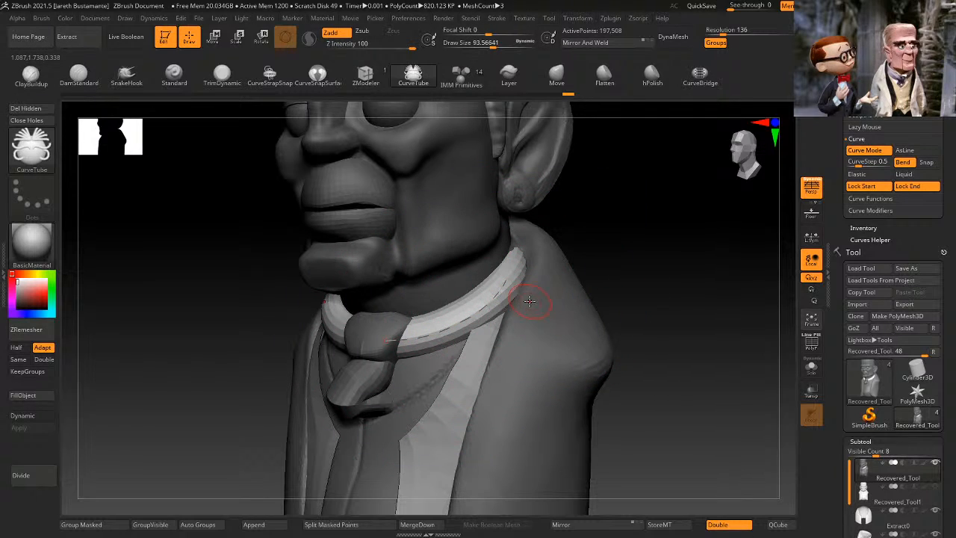
right_click_drag(530, 301, 572, 280, "shift")
Step: Switch to the Flatten brush and isolate the two collar tubes from the rest of the subtool
key("space")
left_click_drag(577, 261, 554, 257)
left_click_drag(606, 236, 525, 364)
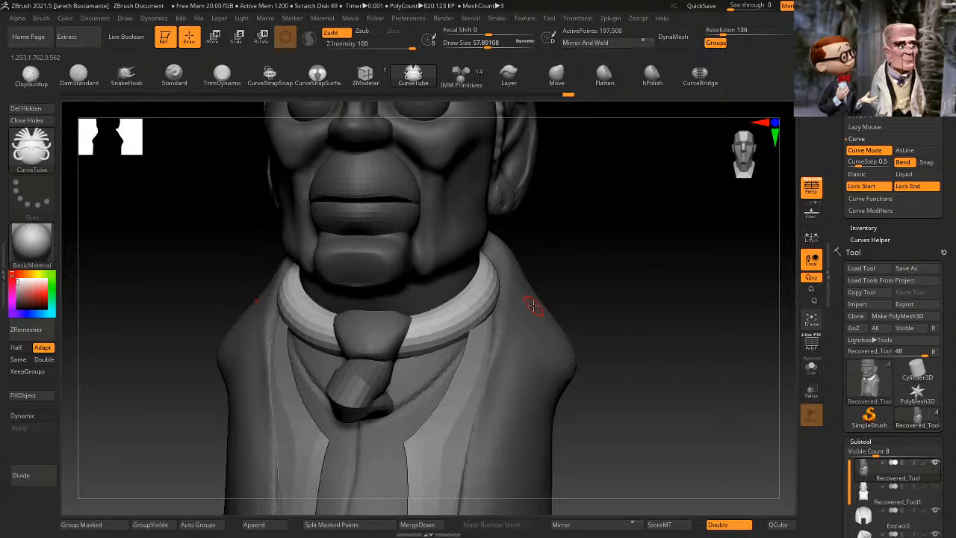
key("b")
key("f")
key("l")
key("space")
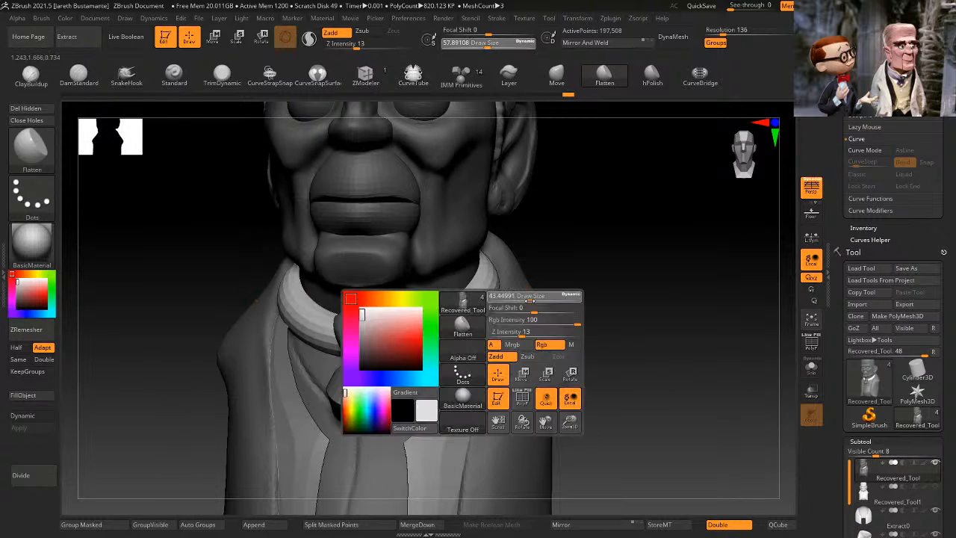
left_click_drag(546, 296, 554, 295)
left_click(471, 308, "ctrl+shift")
Step: Flatten the outer front faces of both collar tubes at a draw size of 166.45
left_click_drag(615, 272, 596, 275)
key("space")
left_click_drag(597, 275, 436, 325)
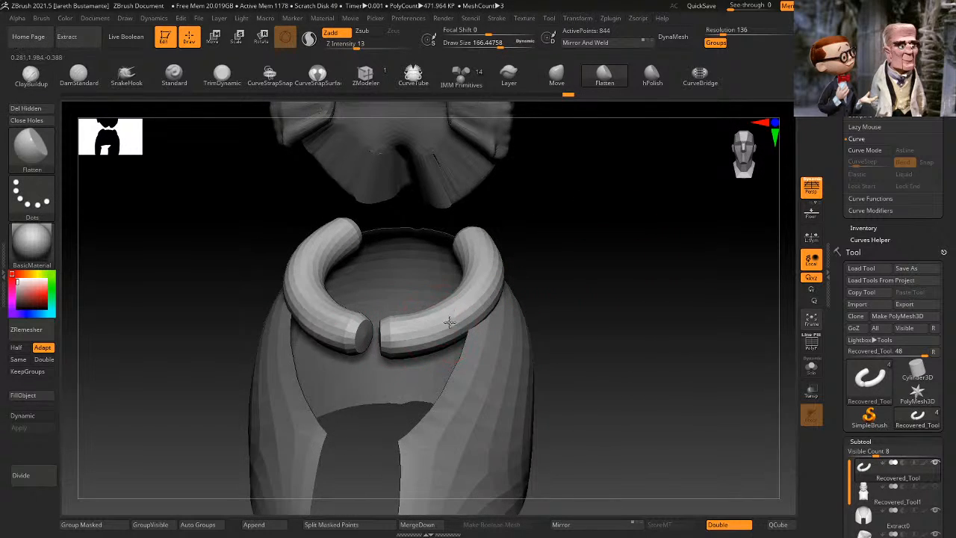
mouse_move(493, 273)
left_mouse_down()
mouse_move(434, 326)
mouse_move(400, 327)
left_mouse_up()
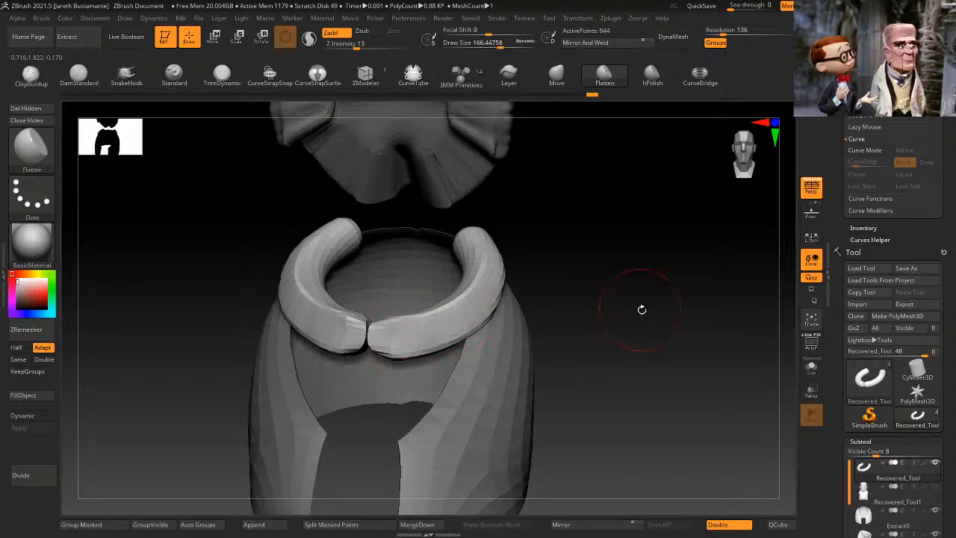
Step: Check the collar with the hidden parts shown, isolate it again, and flatten its front ends where they meet
left_click(642, 309, "ctrl+shift")
mouse_move(647, 292)
left_mouse_down()
mouse_move(653, 267)
mouse_move(603, 299)
mouse_move(609, 284)
mouse_move(401, 340)
left_mouse_up()
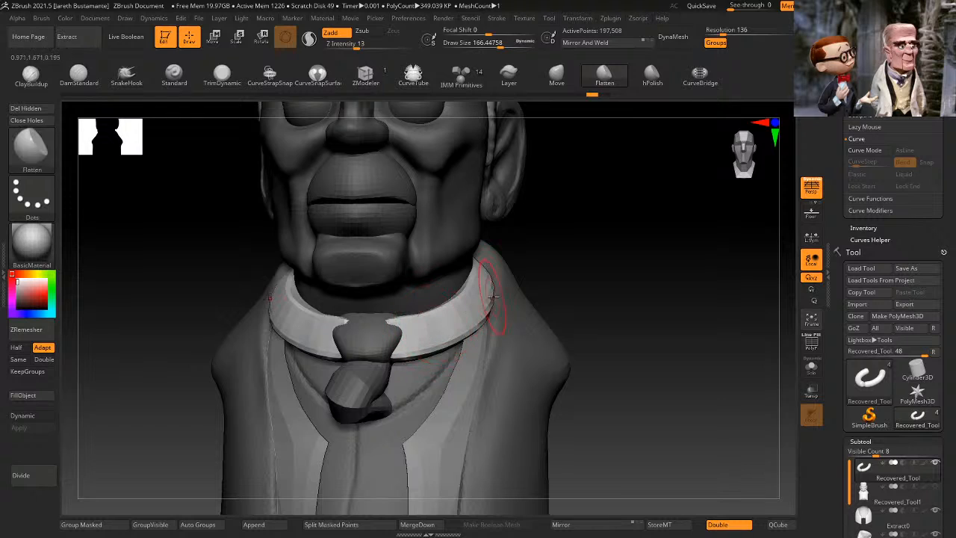
left_click(457, 312, "ctrl+shift")
mouse_move(394, 342)
left_mouse_down()
mouse_move(441, 329)
mouse_move(420, 336)
left_mouse_up()
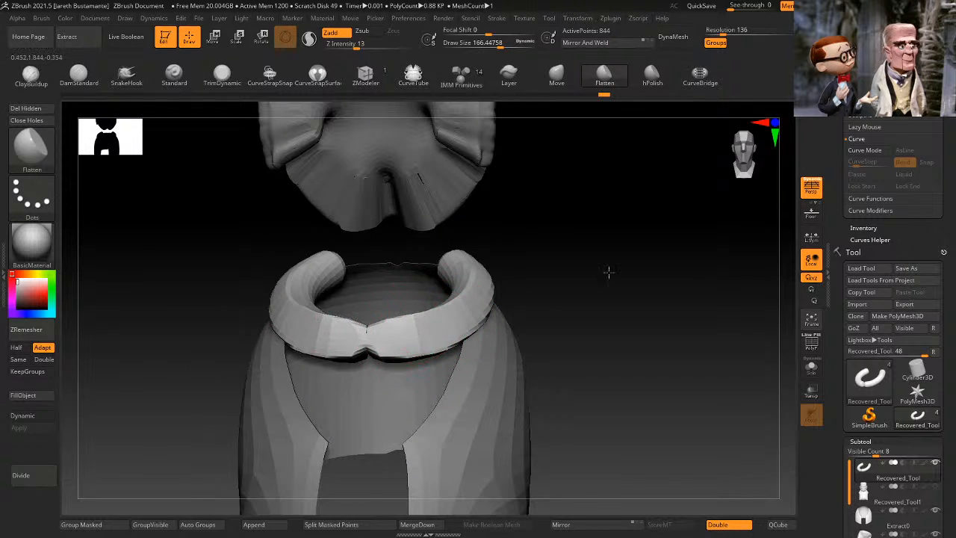
Step: Flatten the front and side faces of the collar tubes further and undo the last stroke
mouse_move(609, 271)
left_mouse_down()
mouse_move(530, 260)
mouse_move(380, 373)
left_mouse_up()
left_click_drag(549, 239, 471, 317)
mouse_move(546, 244)
left_mouse_down()
mouse_move(513, 261)
mouse_move(478, 298)
mouse_move(493, 301)
mouse_move(430, 331)
mouse_move(542, 257)
mouse_move(550, 237)
left_mouse_up()
key("ctrl+z")
mouse_move(625, 214)
left_mouse_down()
mouse_move(662, 259)
mouse_move(680, 249)
left_mouse_up()
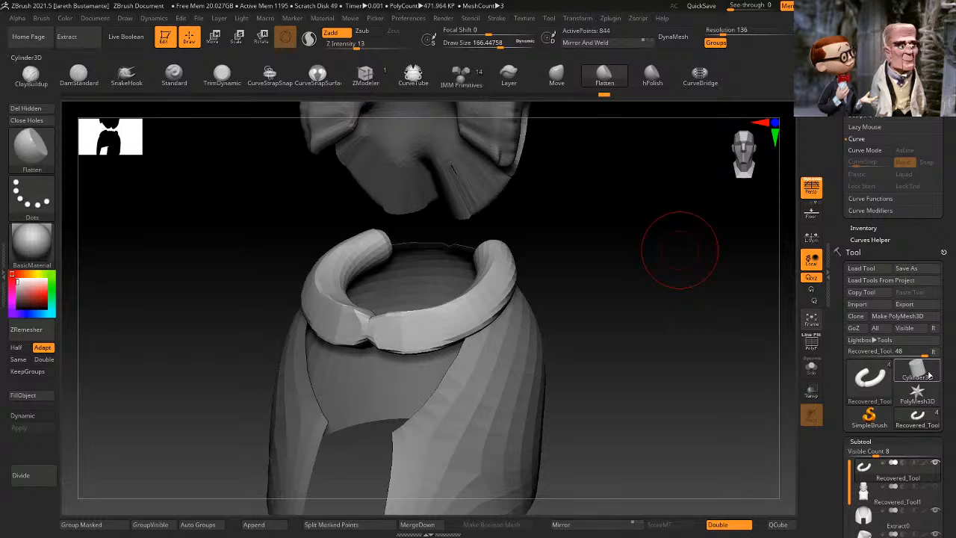
scroll(929, 375, "down", 10)
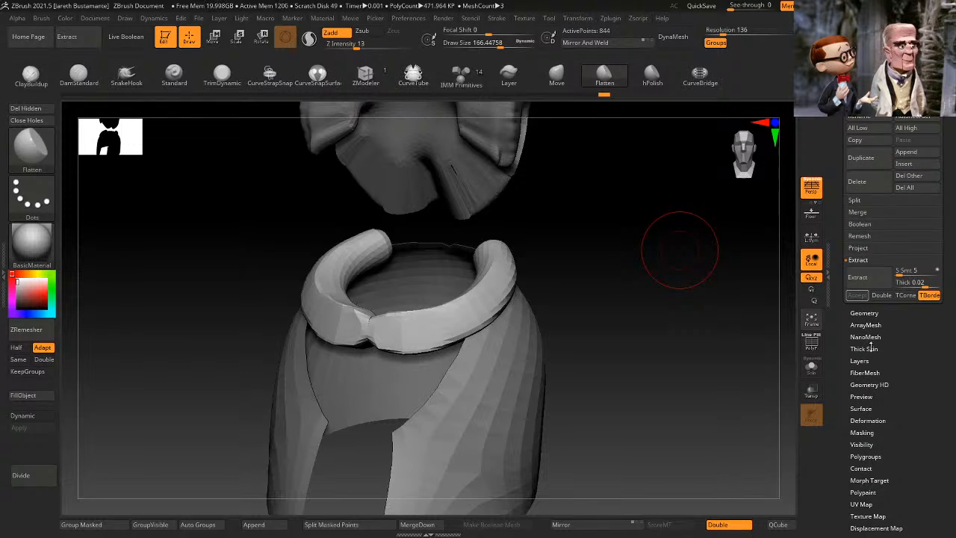
left_click(865, 349)
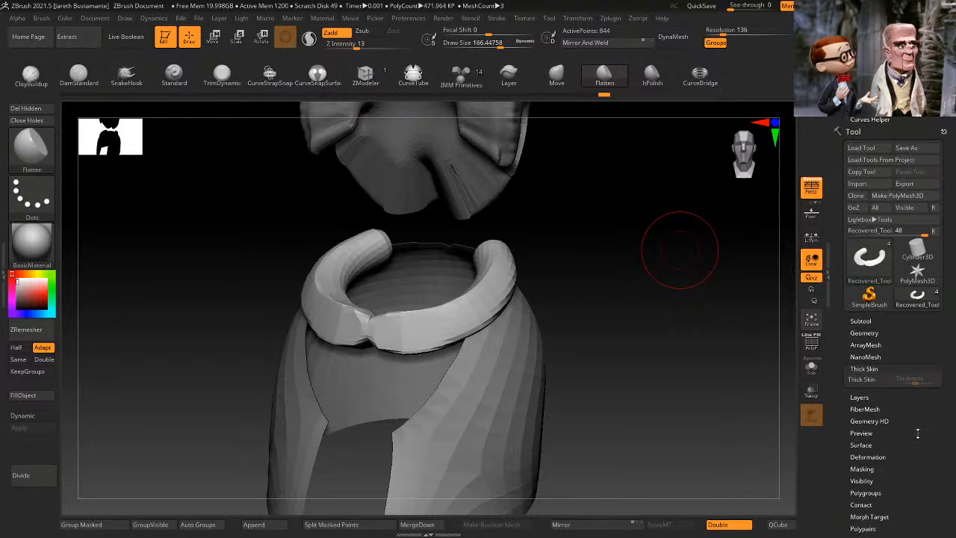
left_click(877, 371)
Step: Flatten the outer faces of the collar along the side of the neck at a draw size of 138.59
key("space")
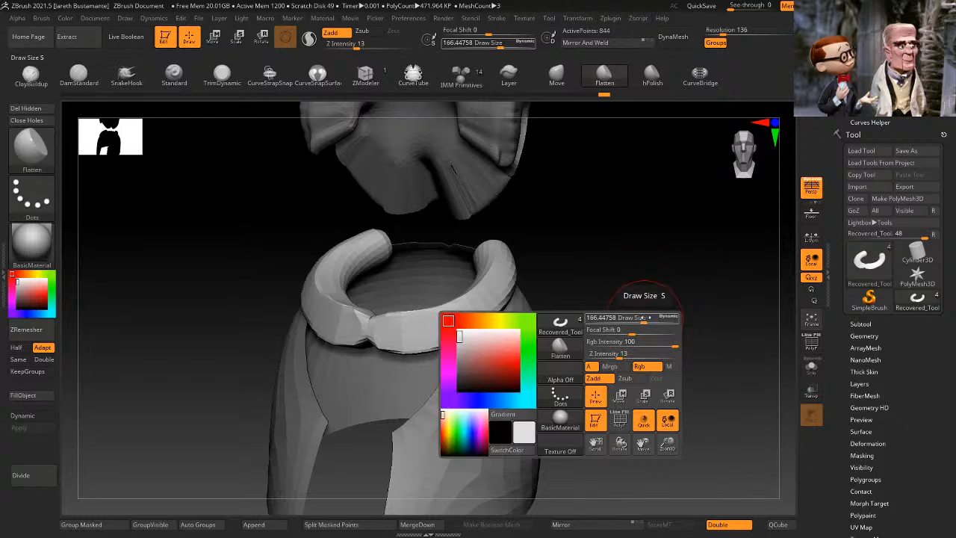
mouse_move(647, 318)
left_mouse_down()
mouse_move(514, 255)
mouse_move(534, 266)
left_mouse_up()
key("space")
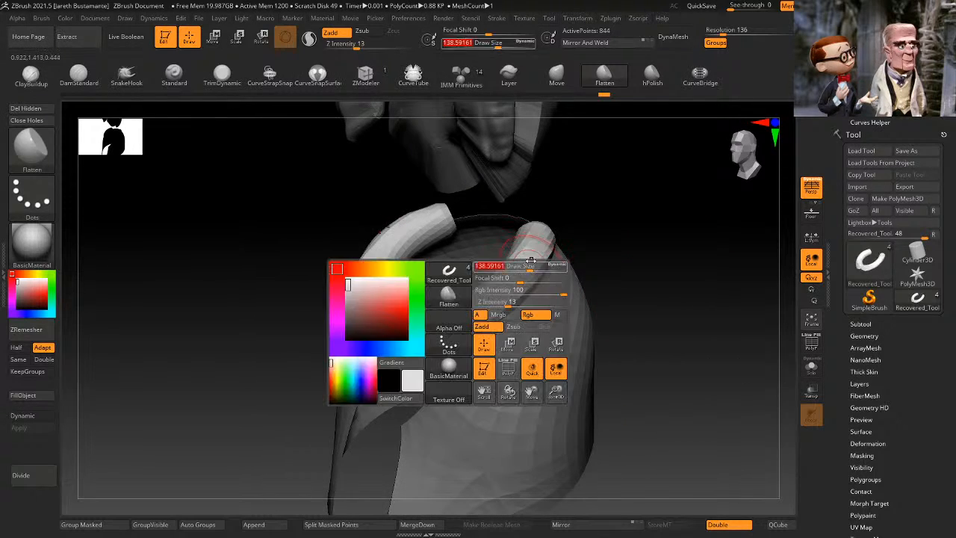
mouse_move(541, 233)
left_mouse_down()
mouse_move(517, 282)
mouse_move(440, 326)
left_mouse_up()
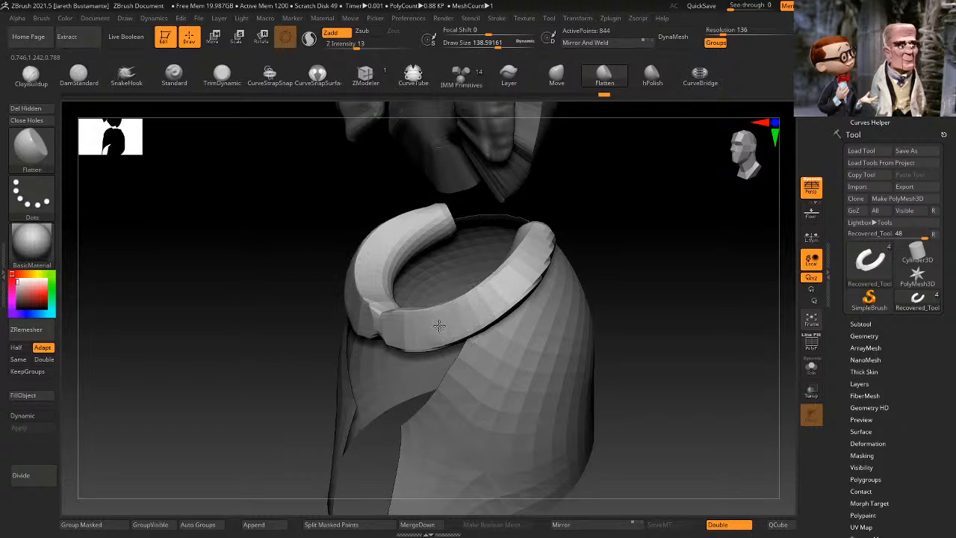
left_click_drag(480, 303, 522, 262)
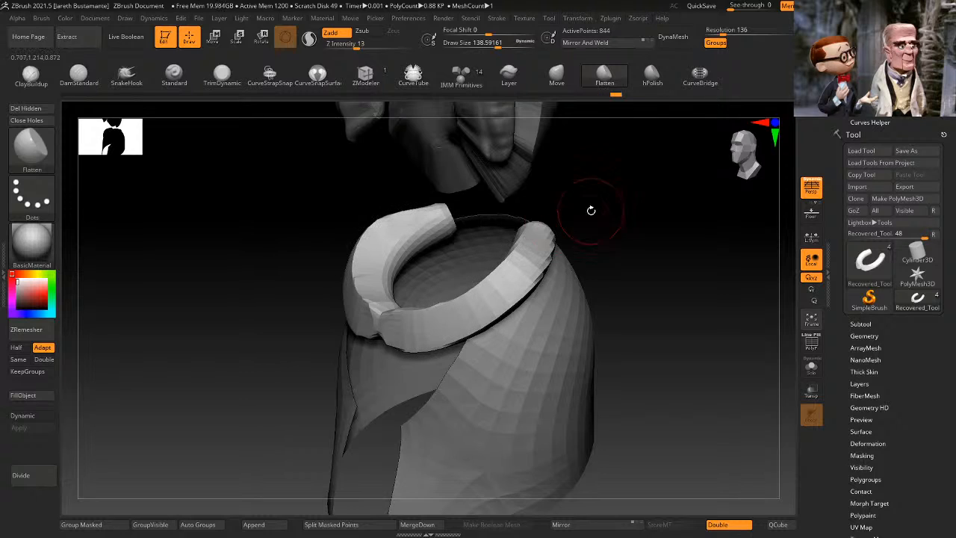
Step: Undo the last flattening strokes on the collar
left_click_drag(591, 210, 698, 224, "shift")
key("ctrl+z")
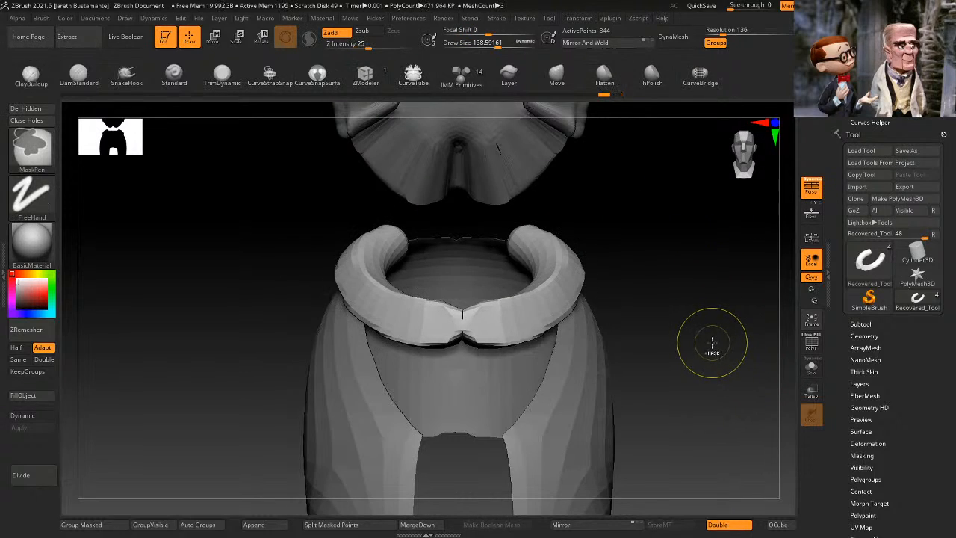
key("ctrl+z")
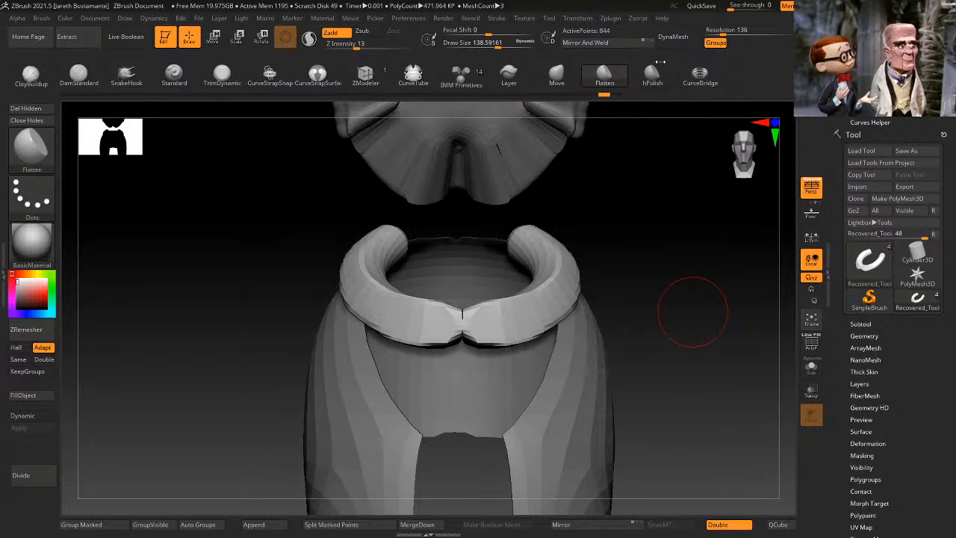
left_click_drag(672, 243, 660, 265)
key("ctrl+z")
Step: Show the hidden parts to check the collar against the bust, and isolate the collar again
left_click(696, 252, "ctrl+shift")
mouse_move(685, 186)
left_mouse_down()
mouse_move(656, 183)
mouse_move(689, 193)
left_mouse_up()
left_click(538, 262, "ctrl+shift")
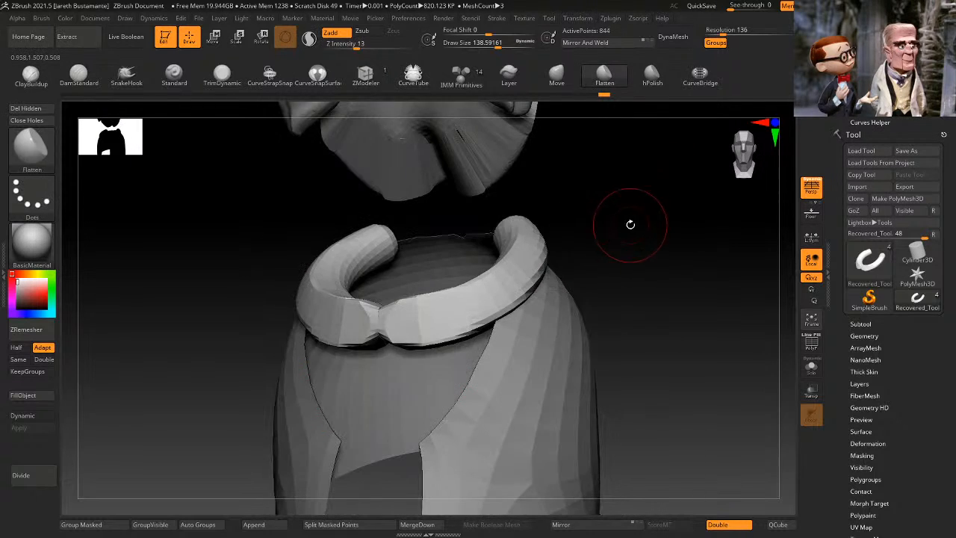
Step: Flatten the collar's side faces toward its back ends at a draw size of 109.99, undoing the last stroke
mouse_move(630, 224)
left_mouse_down()
mouse_move(529, 261)
mouse_move(564, 226)
left_mouse_up()
key("s")
mouse_move(666, 211)
left_mouse_down()
mouse_move(703, 220)
mouse_move(668, 207)
mouse_move(670, 189)
left_mouse_up()
mouse_move(278, 349)
left_mouse_down()
mouse_move(306, 341)
mouse_move(399, 264)
left_mouse_up()
left_click_drag(510, 256, 579, 261)
key("space")
left_click_drag(664, 222, 672, 222)
mouse_move(687, 213)
left_mouse_down()
mouse_move(677, 229)
mouse_move(555, 281)
left_mouse_up()
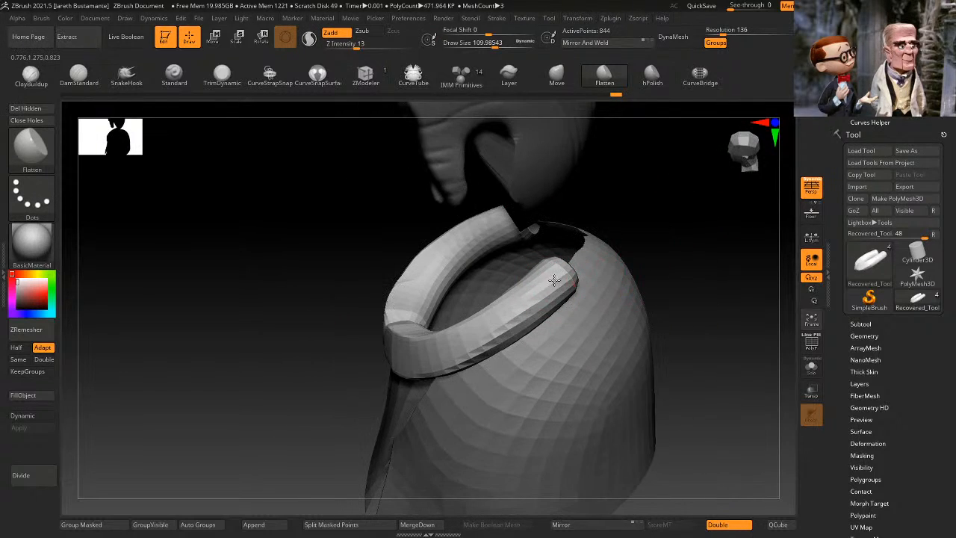
key("ctrl+z")
left_click_drag(280, 420, 333, 450)
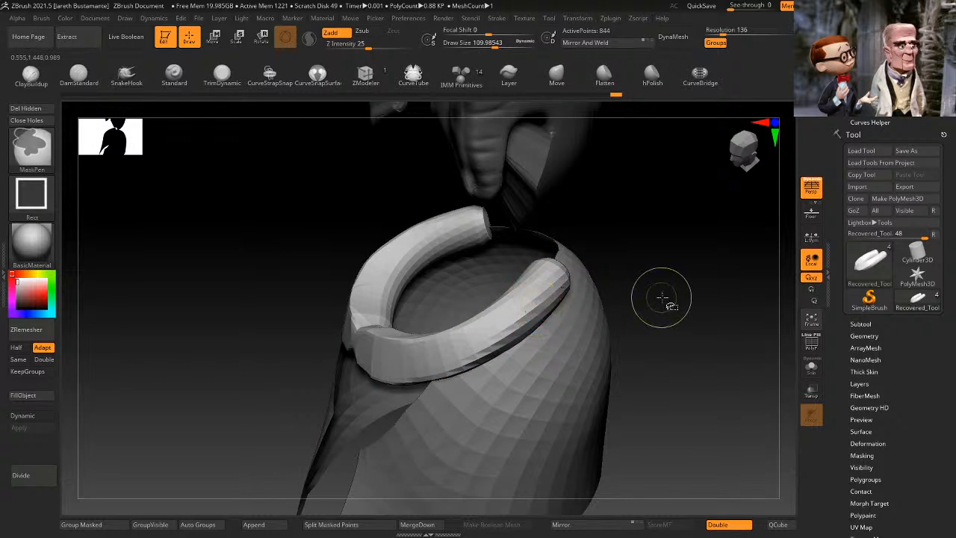
Step: Bring back the hidden parts, isolate the collar again, and flatten its side face near the back end
left_click_drag(662, 297, 641, 295)
left_click(598, 329, "alt")
left_click(510, 292, "ctrl+shift")
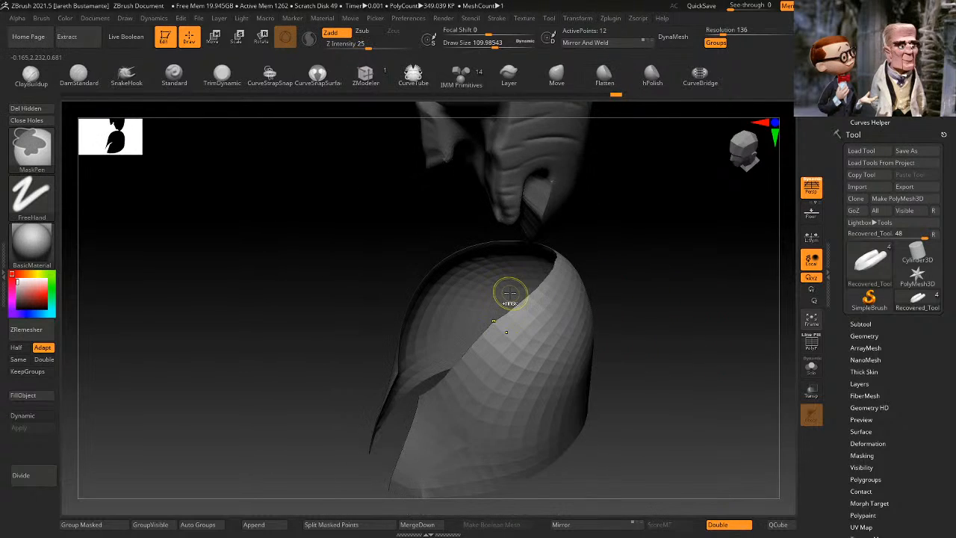
left_click(666, 255, "ctrl+shift")
left_click(511, 313, "ctrl+shift")
left_click_drag(661, 254, 539, 298)
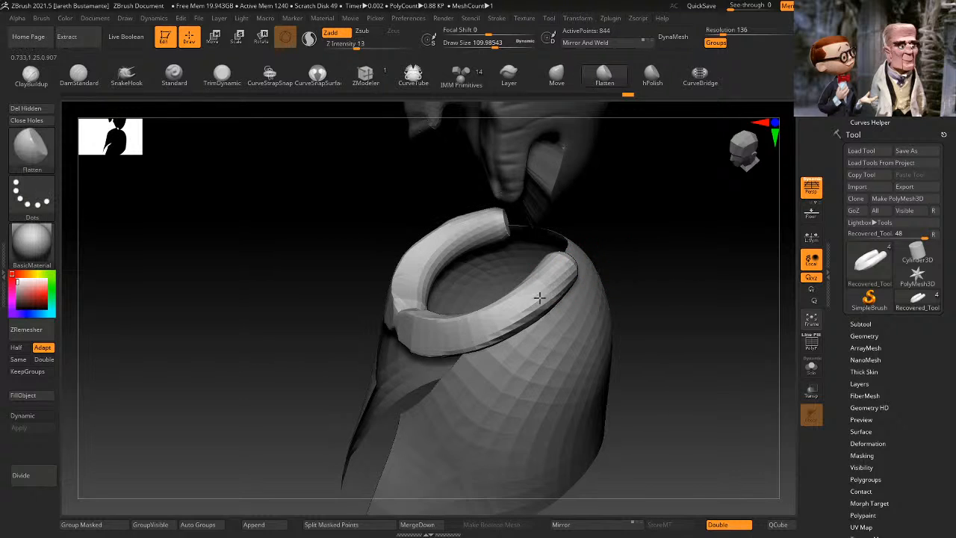
Step: Isolate the collar to mask it, show the whole subtool, and invert the mask so only the collar is editable
mouse_move(637, 278)
left_mouse_down()
mouse_move(707, 239)
mouse_move(686, 286)
mouse_move(722, 231)
mouse_move(669, 306)
mouse_move(678, 274)
mouse_move(653, 271)
mouse_move(655, 357)
mouse_move(673, 251)
mouse_move(661, 282)
left_mouse_up()
left_click(685, 285, "ctrl+shift")
key("space")
left_click(459, 335, "ctrl+shift")
left_click(598, 300, "ctrl")
left_click(598, 299, "ctrl+shift")
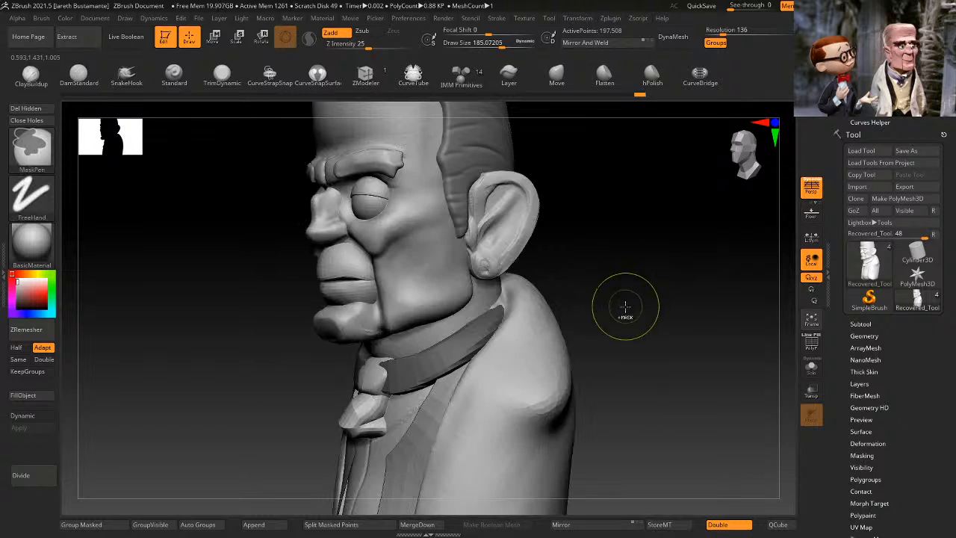
Step: Pull the collar's front back toward the neck and narrow its sides with the Move brush at a draw size of 496.2
left_click(556, 75)
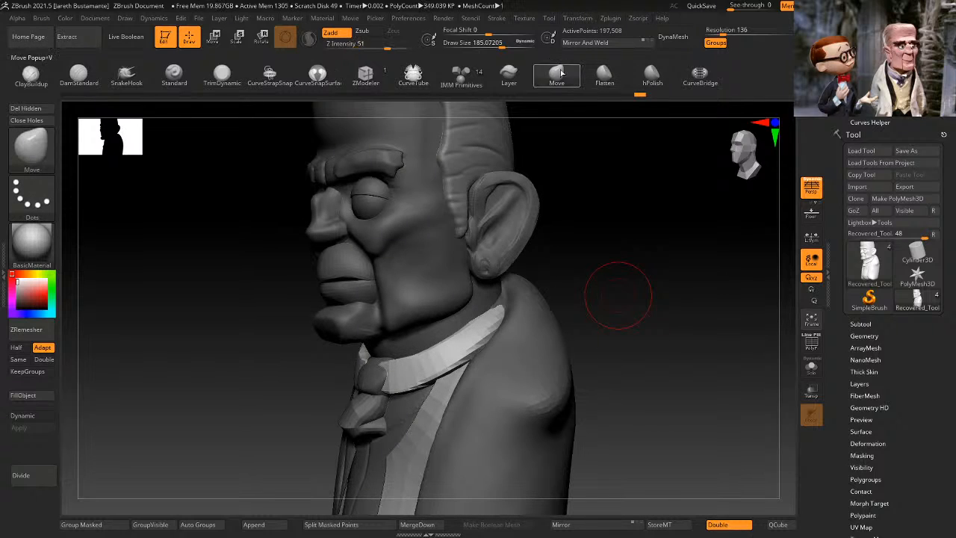
left_click_drag(621, 290, 586, 274)
key("space")
left_click_drag(406, 323, 422, 323)
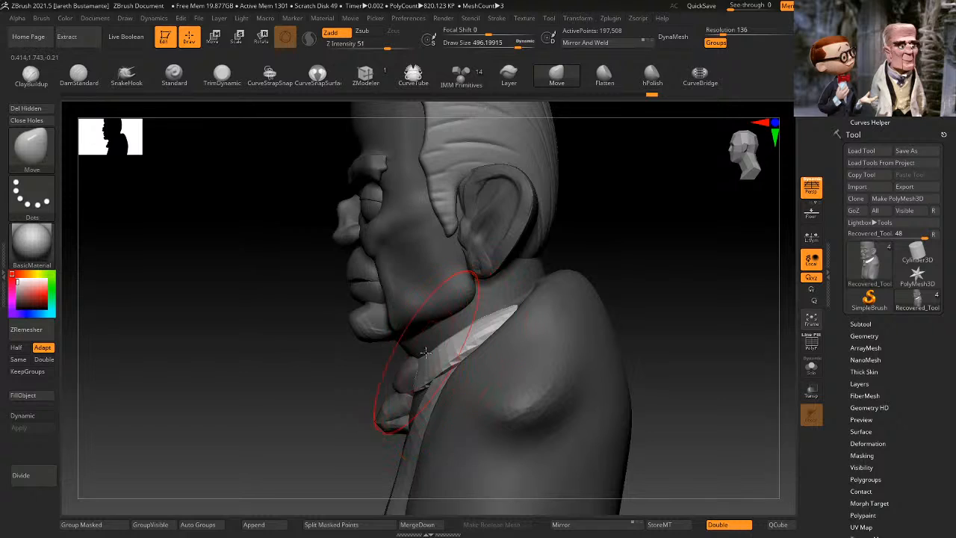
left_click_drag(390, 374, 422, 390, "shift")
left_click_drag(644, 267, 634, 275, "alt")
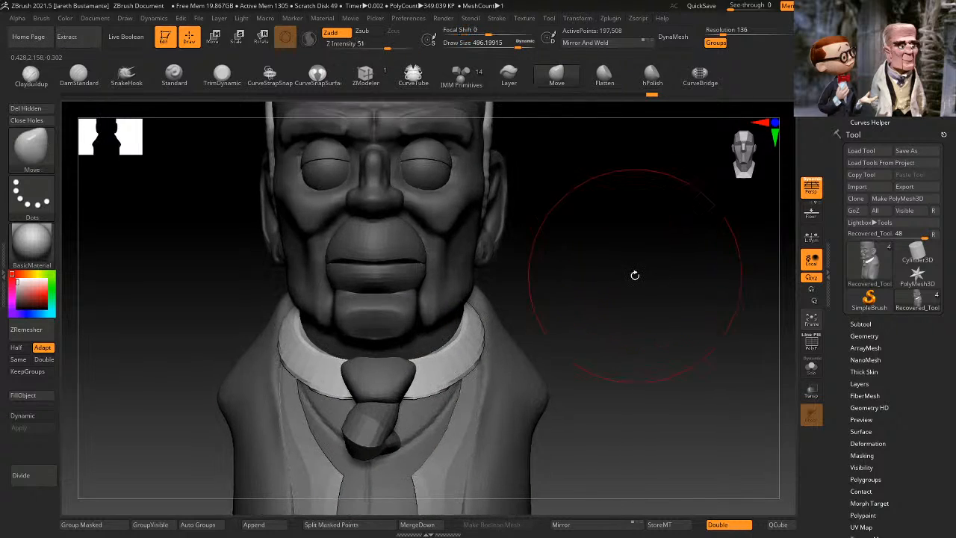
mouse_move(487, 340)
left_mouse_down()
mouse_move(479, 337)
mouse_move(531, 316)
left_mouse_up()
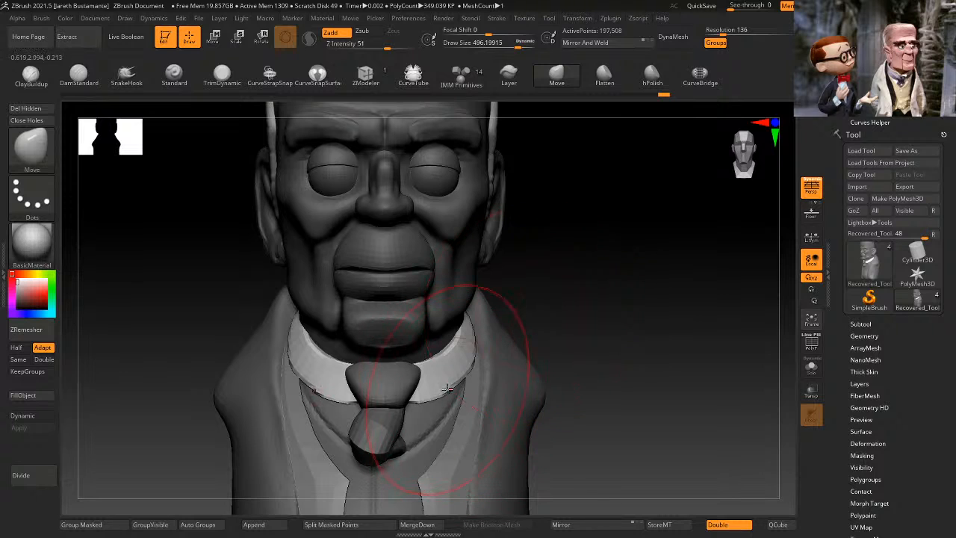
left_click_drag(447, 389, 461, 377)
Step: Adjust the collar's upper edge around the front of the neck with the Move brush at a draw size of 205.23
mouse_move(608, 270)
left_mouse_down()
mouse_move(603, 277)
mouse_move(611, 244)
mouse_move(615, 276)
mouse_move(643, 276)
mouse_move(625, 274)
mouse_move(629, 266)
left_mouse_up()
key("space")
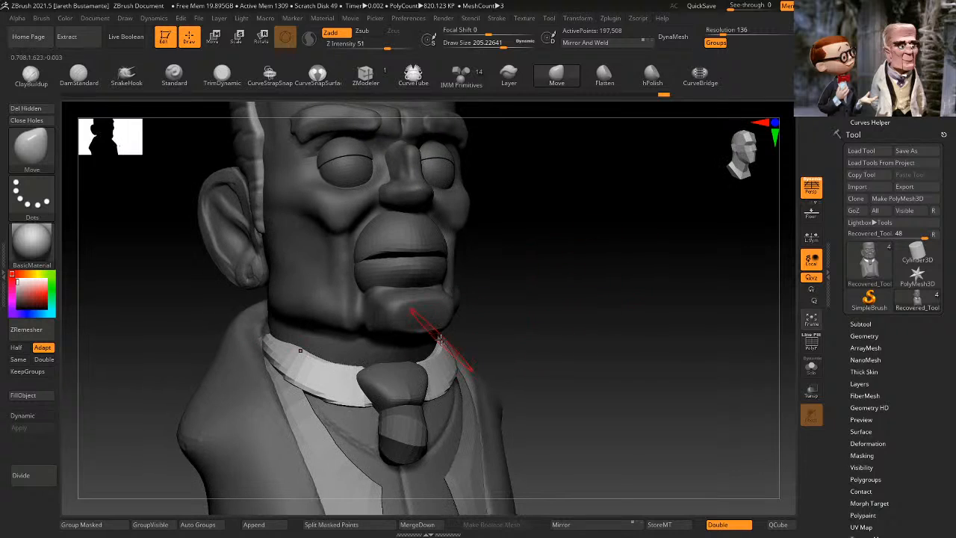
left_click_drag(481, 321, 458, 340)
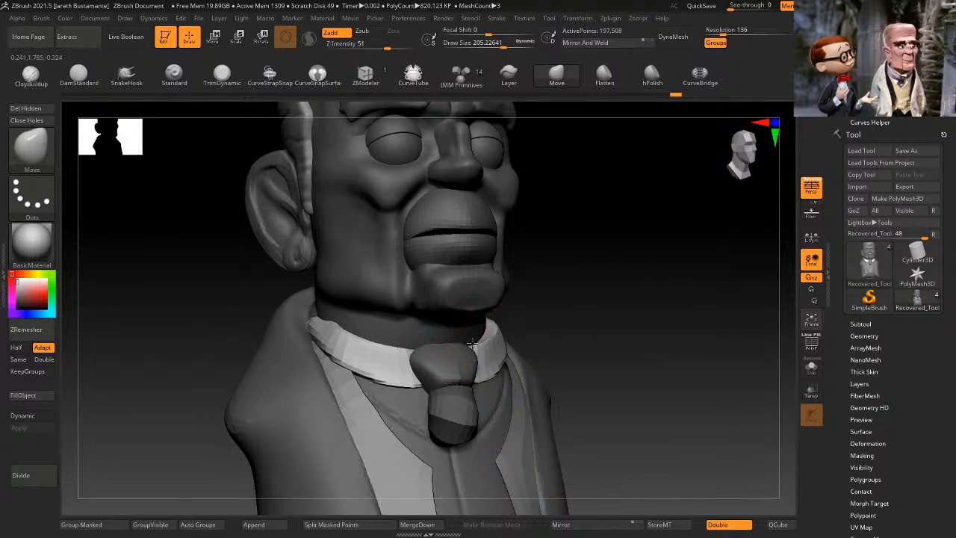
mouse_move(545, 297)
left_mouse_down()
mouse_move(573, 273)
mouse_move(523, 304)
left_mouse_up()
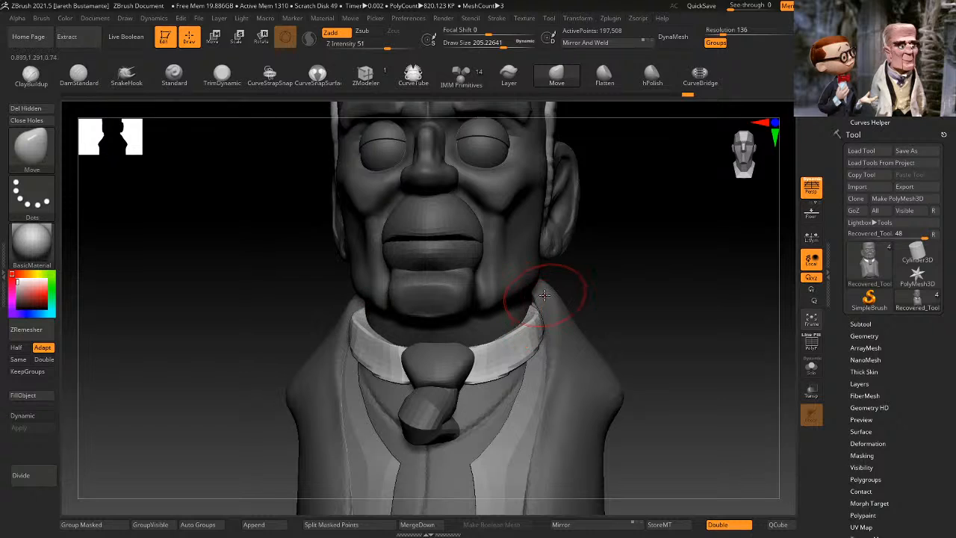
Step: Smooth and reshape the collar's sides below the jaw, and clear the mask
key("ctrl")
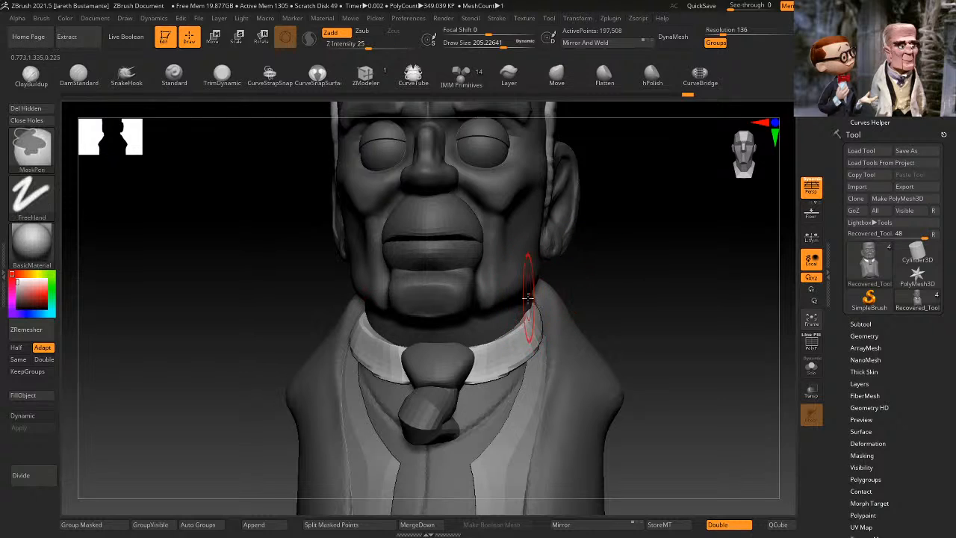
left_click_drag(529, 299, 533, 313, "shift")
left_click_drag(573, 284, 589, 283)
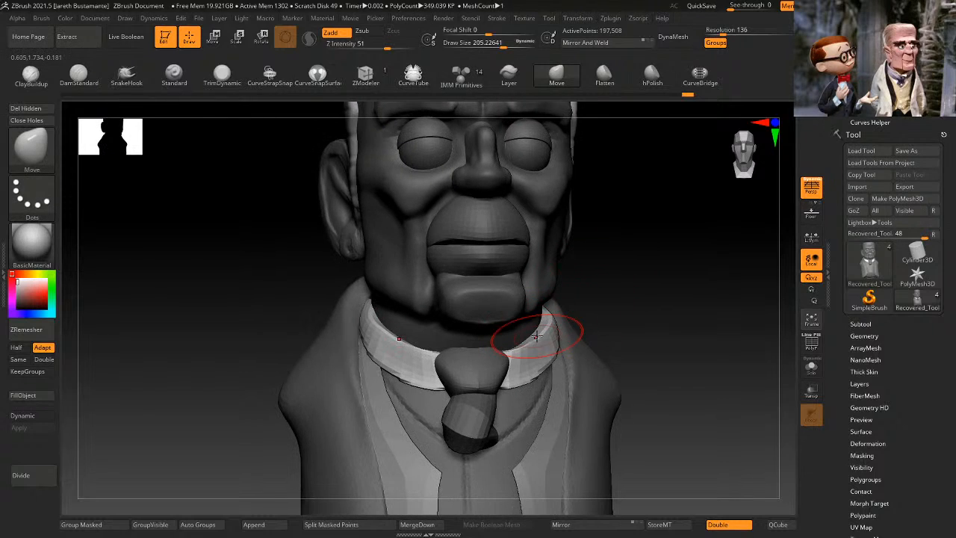
left_click_drag(538, 333, 546, 327)
mouse_move(606, 289)
left_mouse_down()
mouse_move(632, 282)
mouse_move(653, 237)
mouse_move(690, 267)
mouse_move(621, 225)
mouse_move(650, 279)
mouse_move(631, 317)
mouse_move(653, 316)
mouse_move(640, 348)
mouse_move(663, 301)
left_mouse_up()
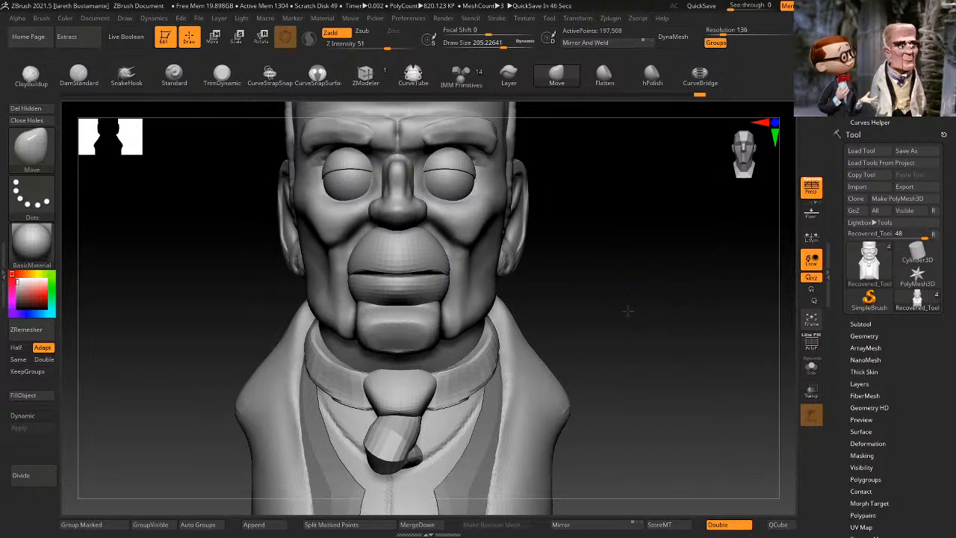
Step: Isolate the collar again, bring back the hidden parts, and mask everything except the collar
mouse_move(628, 310)
left_mouse_down("alt")
mouse_move(651, 303)
mouse_move(648, 293)
left_mouse_up("alt")
key("space")
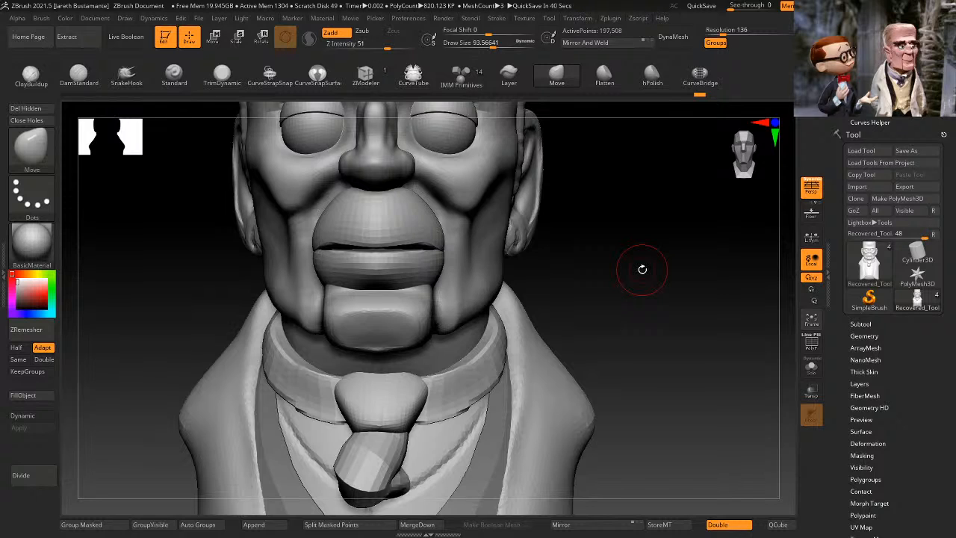
left_click_drag(708, 239, 647, 284)
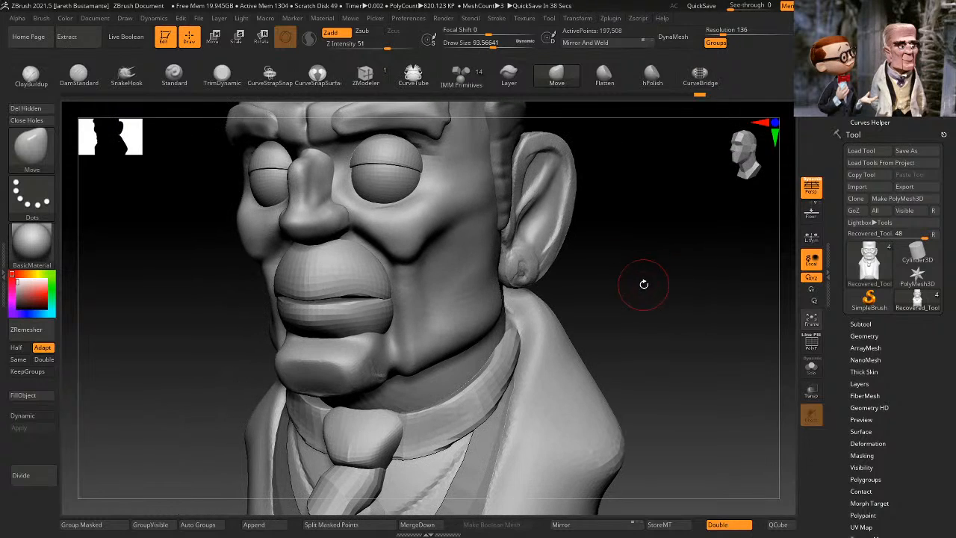
left_click(505, 349, "ctrl+shift")
left_click(619, 292, "ctrl")
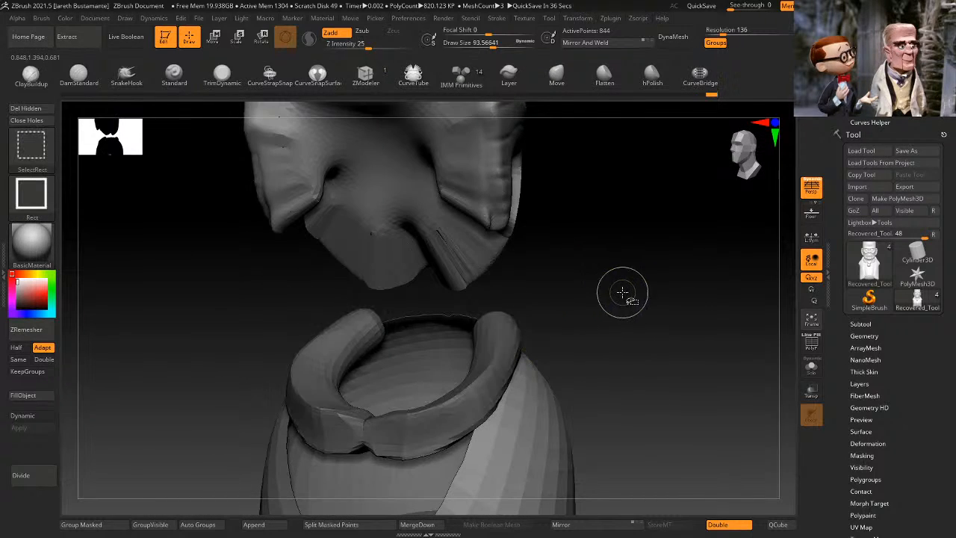
left_click(621, 292, "ctrl+shift")
key("space")
left_click(617, 286, "ctrl")
Step: Reshape the side of the collar below the ear with the Move brush at a draw size of 143.86
key("space")
left_click_drag(617, 286, 616, 277)
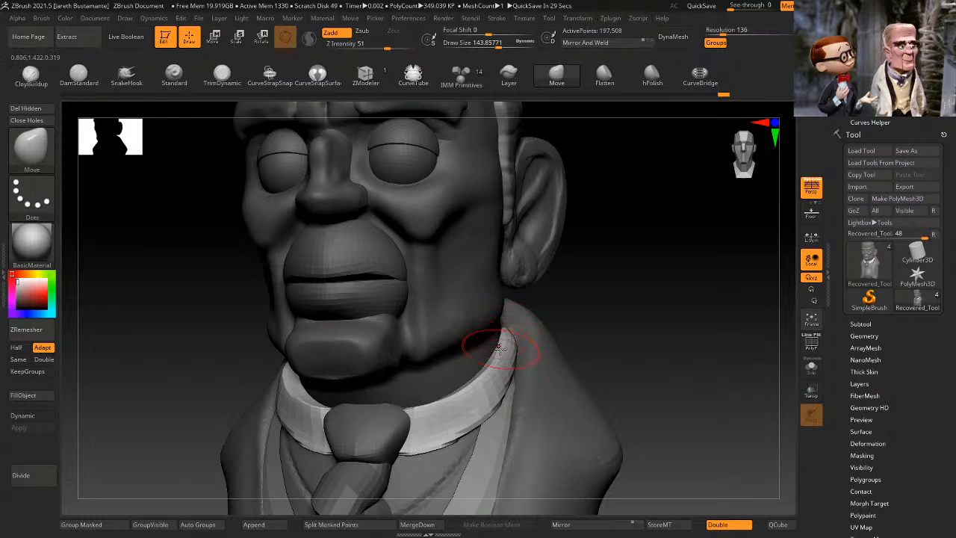
left_click_drag(574, 298, 655, 209)
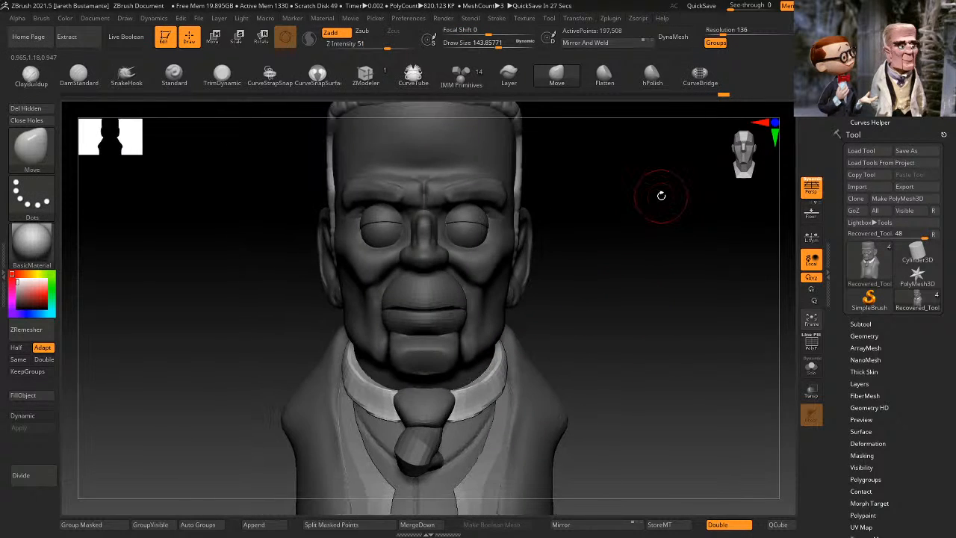
mouse_move(625, 260)
left_mouse_down("shift")
mouse_move(606, 331)
mouse_move(616, 303)
mouse_move(529, 361)
left_mouse_up("shift")
Step: Add ClayBuildup strokes along the collar on both sides of the tie knot at a draw size of 101.52
left_click(41, 78)
key("space")
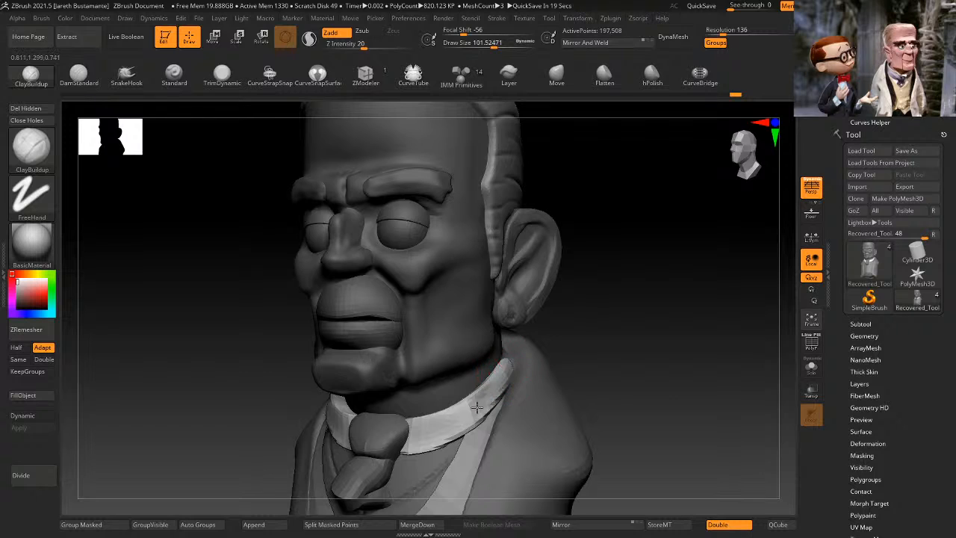
left_click_drag(476, 407, 487, 396)
left_click_drag(561, 322, 619, 309)
left_click_drag(480, 402, 417, 438)
mouse_move(557, 349)
left_mouse_down()
mouse_move(598, 336)
mouse_move(562, 318)
left_mouse_up()
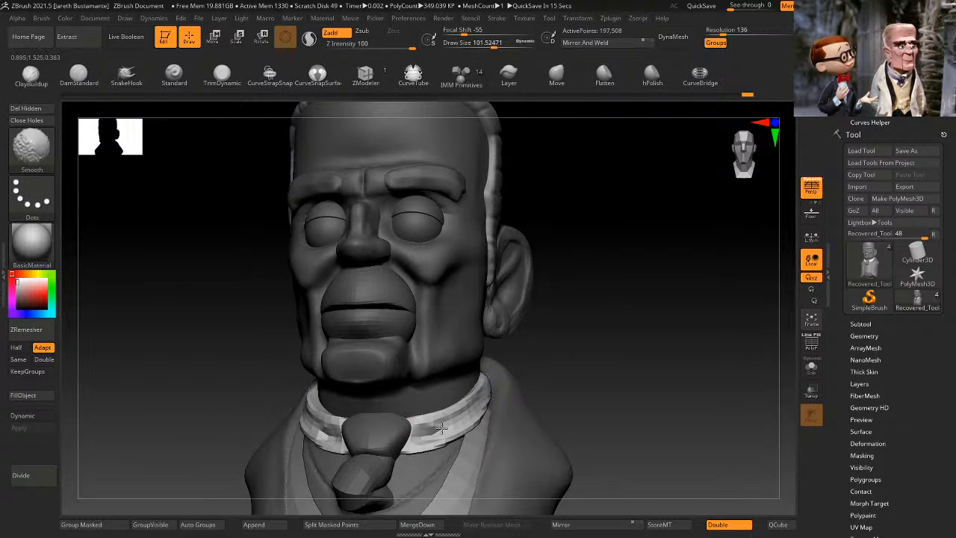
Step: Smooth the built-up collar surface beside the knot, undo the last stroke, and clear the mask
left_click_drag(434, 433, 455, 416, "shift")
left_click_drag(617, 321, 578, 330)
mouse_move(478, 410)
left_mouse_down("shift")
mouse_move(420, 435)
mouse_move(443, 428)
left_mouse_up("shift")
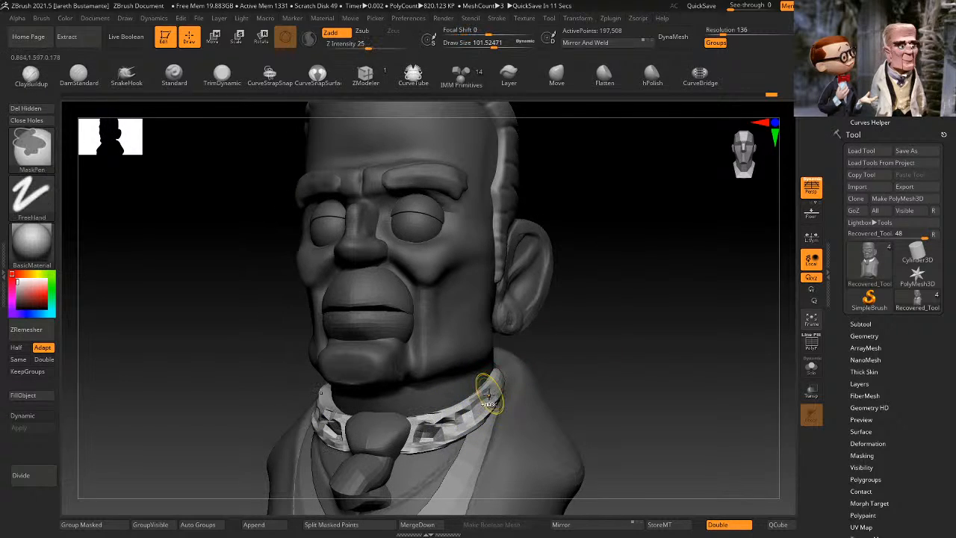
key("ctrl+z")
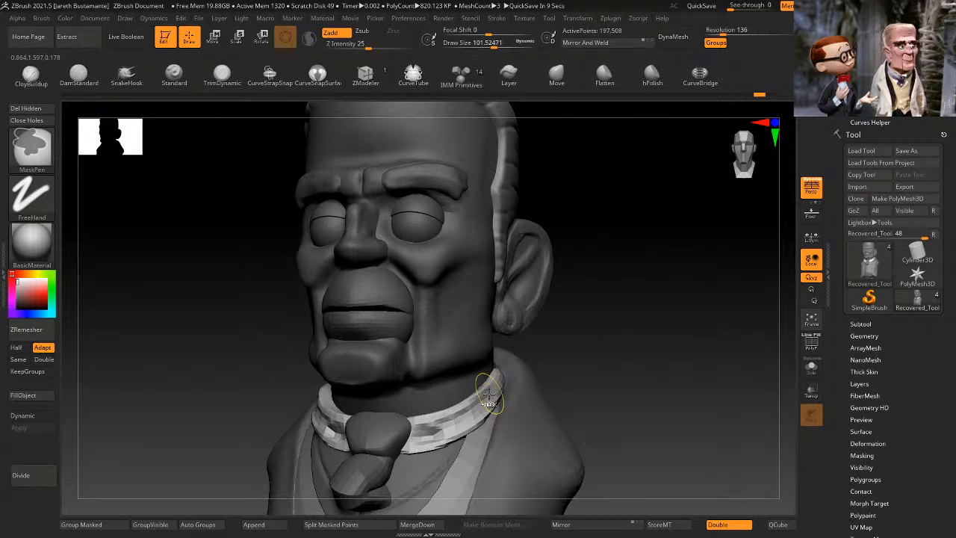
left_click_drag(657, 328, 653, 288)
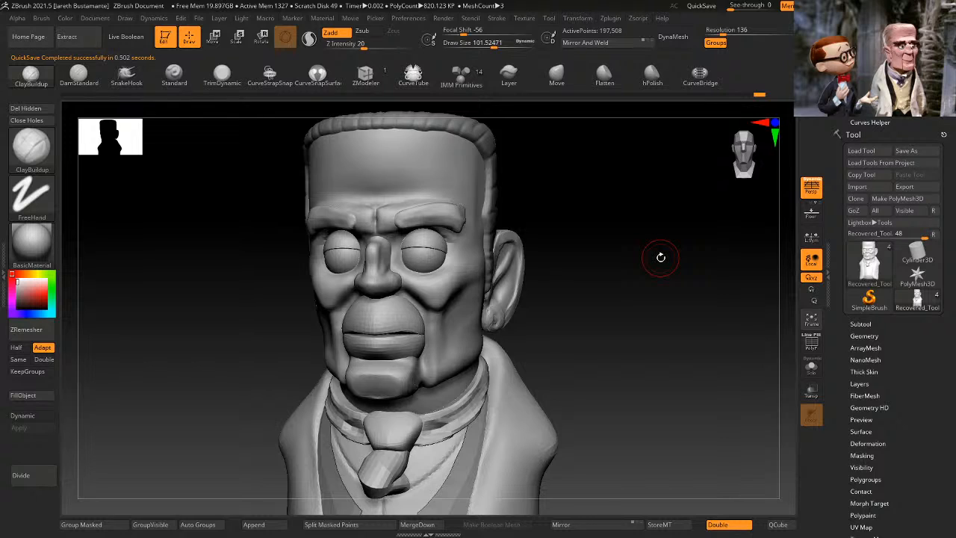
Step: Try to draw a tube along the neck above the existing collar with the CurveTube brush at a draw size of 101.52
left_click_drag(662, 257, 606, 320)
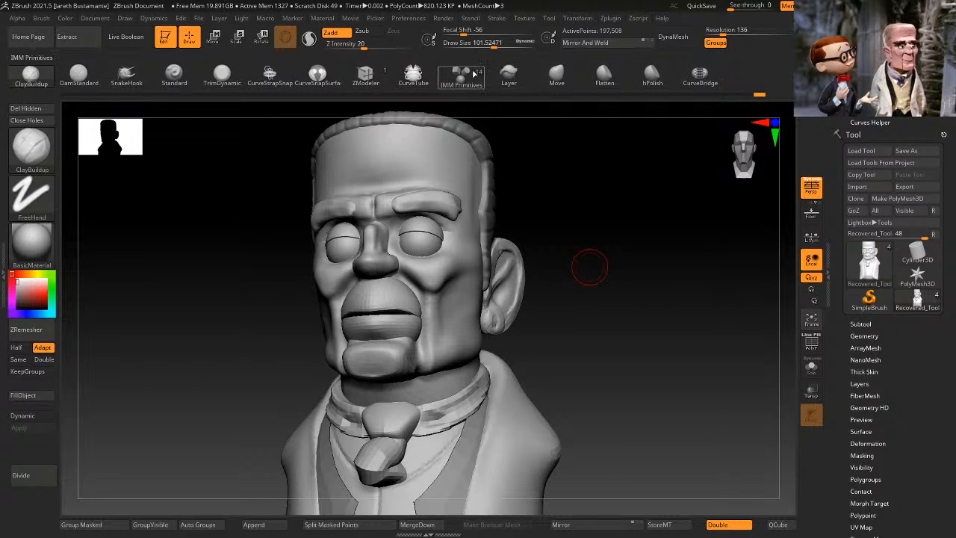
left_click(413, 75)
mouse_move(575, 303)
left_mouse_down()
mouse_move(651, 307)
mouse_move(540, 335)
mouse_move(408, 399)
left_mouse_up()
left_click_drag(477, 368, 487, 364)
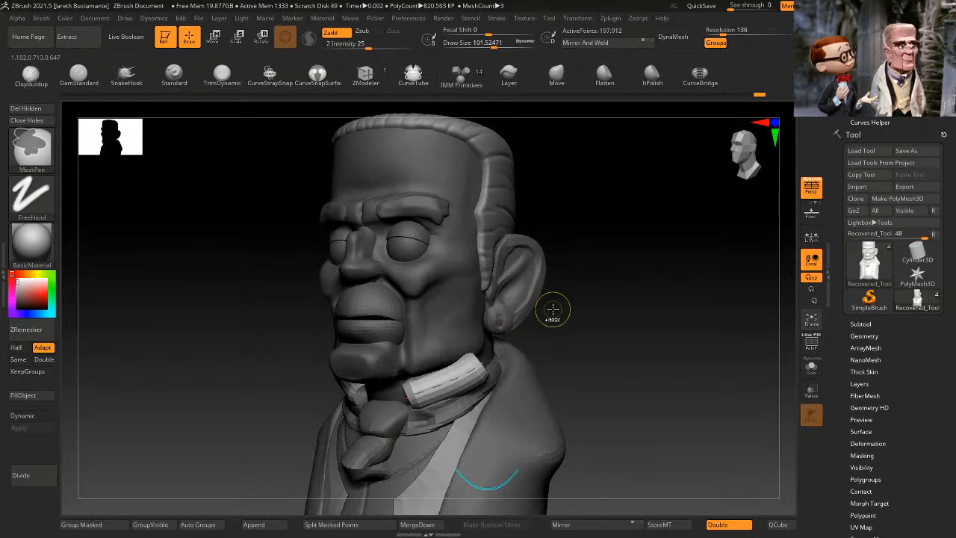
key("ctrl+z")
mouse_move(550, 311)
left_mouse_down()
mouse_move(587, 307)
mouse_move(591, 336)
left_mouse_up()
left_click_drag(402, 397, 421, 392)
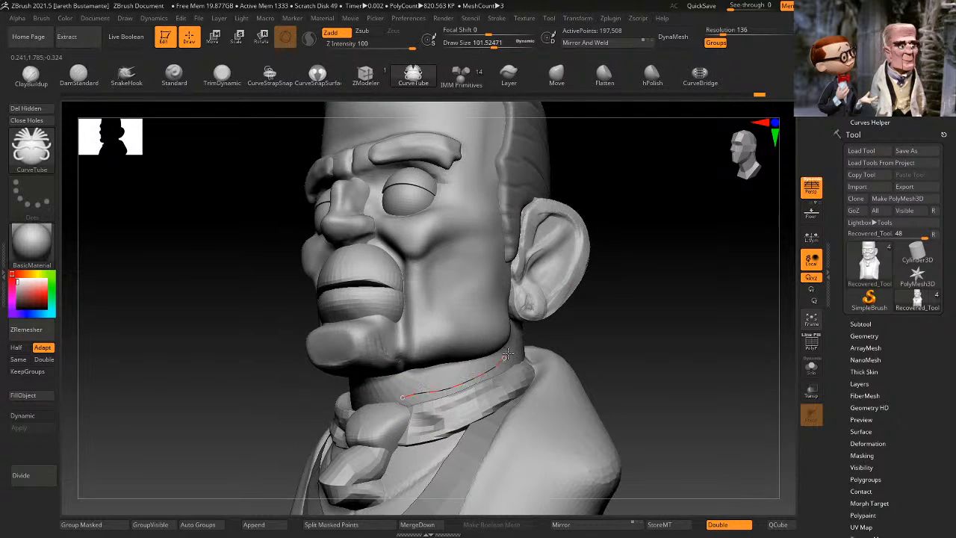
left_click_drag(508, 354, 511, 351)
left_click_drag(623, 298, 586, 308)
key("ctrl+z")
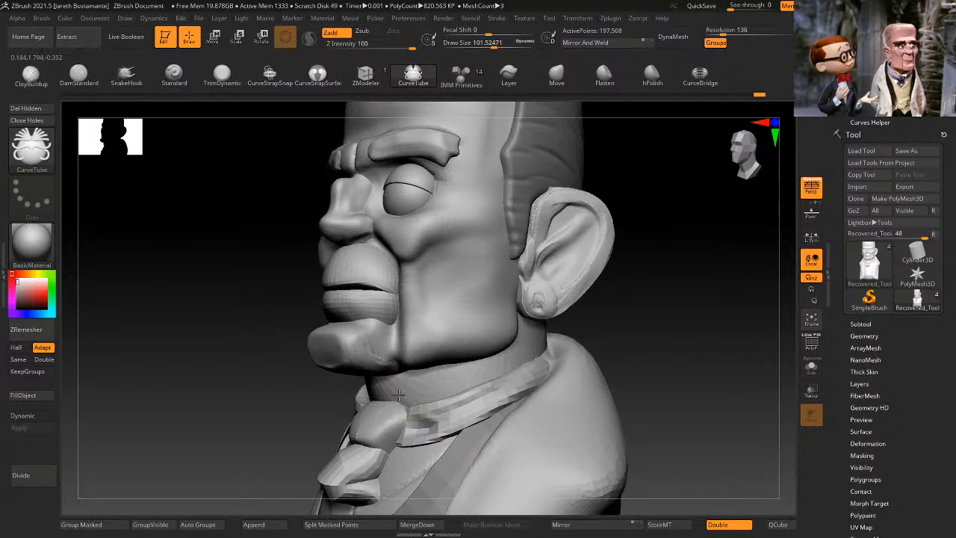
Step: Draw a CurveTube along the neck from beside the tie knot to below the ear and adjust its rear end
left_click_drag(549, 341, 551, 340)
mouse_move(706, 285)
left_mouse_down()
mouse_move(687, 292)
mouse_move(779, 284)
mouse_move(740, 291)
left_mouse_up()
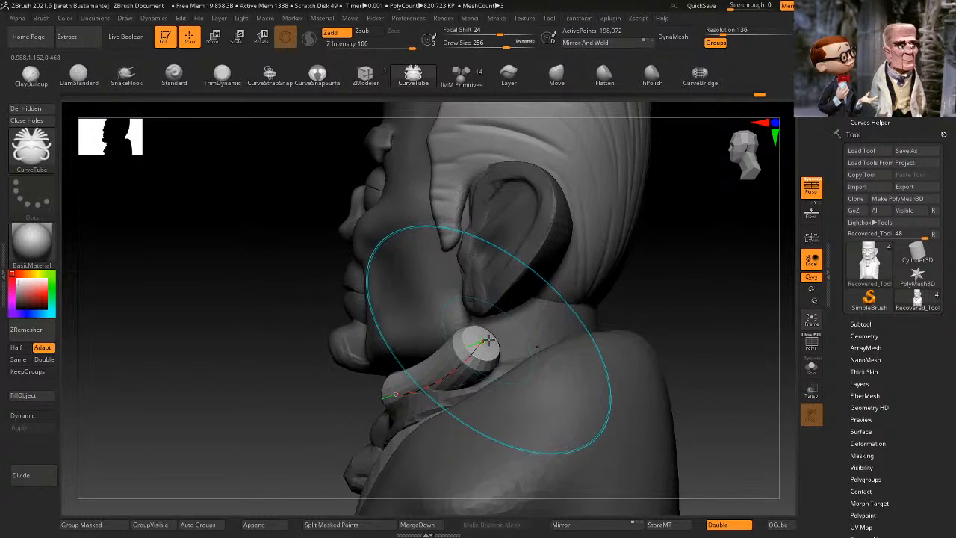
key("space")
left_click_drag(487, 340, 475, 340)
left_click_drag(696, 279, 667, 284)
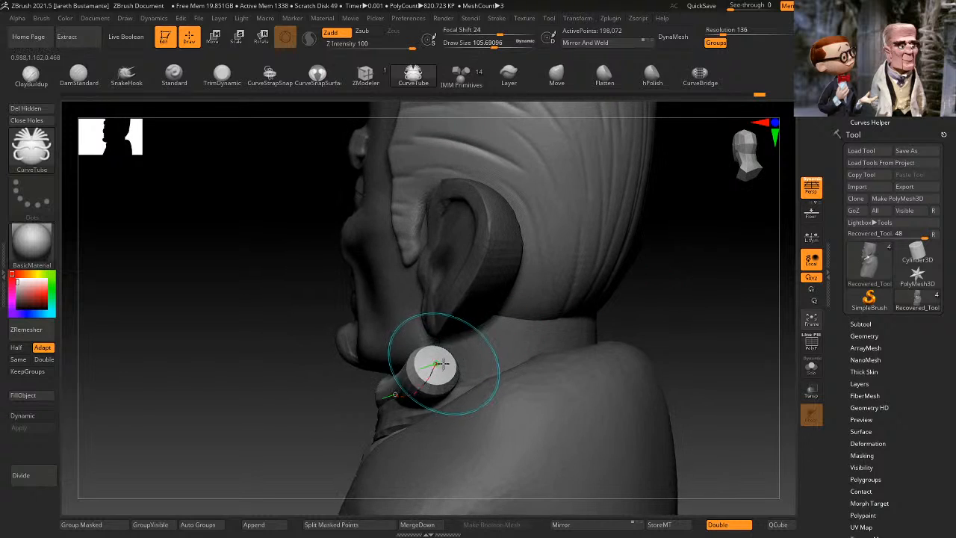
key("space")
left_click_drag(441, 364, 501, 363)
mouse_move(307, 396)
left_mouse_down("shift")
mouse_move(527, 407)
mouse_move(550, 335)
mouse_move(572, 327)
mouse_move(561, 305)
left_mouse_up("shift")
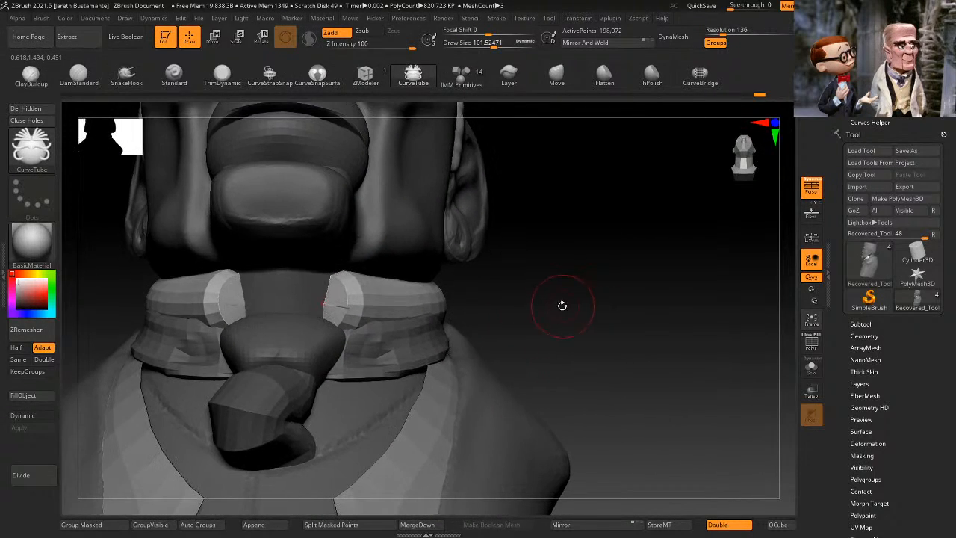
Step: Shift the new tube's front end toward the tie knot and adjust its rear end below the ear
left_click_drag(322, 305, 308, 308)
left_click_drag(621, 271, 624, 321)
left_click_drag(623, 321, 632, 282, "alt")
left_click_drag(427, 364, 435, 358)
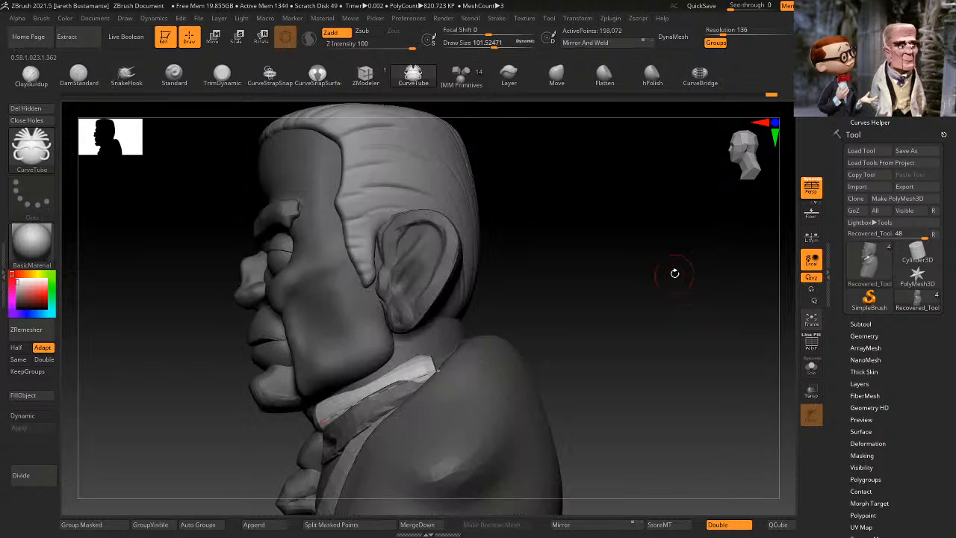
mouse_move(673, 277)
left_mouse_down()
mouse_move(674, 312)
mouse_move(639, 304)
mouse_move(650, 306)
mouse_move(440, 372)
mouse_move(332, 479)
left_mouse_up()
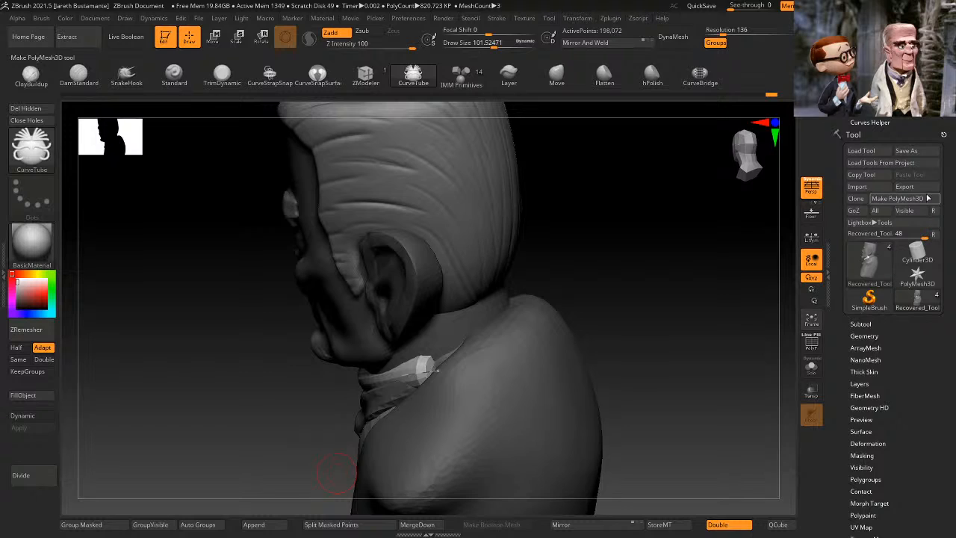
Step: Turn on the Elastic curve option and try moving the tube's rear end, undoing the change
left_click_drag(928, 122, 929, 216)
left_click(868, 151)
mouse_move(630, 236)
left_mouse_down("alt")
mouse_move(598, 254)
mouse_move(583, 303)
left_mouse_up("alt")
left_click_drag(408, 389, 404, 390)
key("ctrl+z")
mouse_move(551, 310)
left_mouse_down("ctrl")
mouse_move(558, 316)
mouse_move(646, 266)
mouse_move(635, 295)
mouse_move(597, 306)
left_mouse_up("ctrl")
key("ctrl+z")
Step: Resize the neck tube by reapplying its curve at different draw sizes, including 128.5 and 118.97
key("space")
left_click_drag(530, 339, 534, 336)
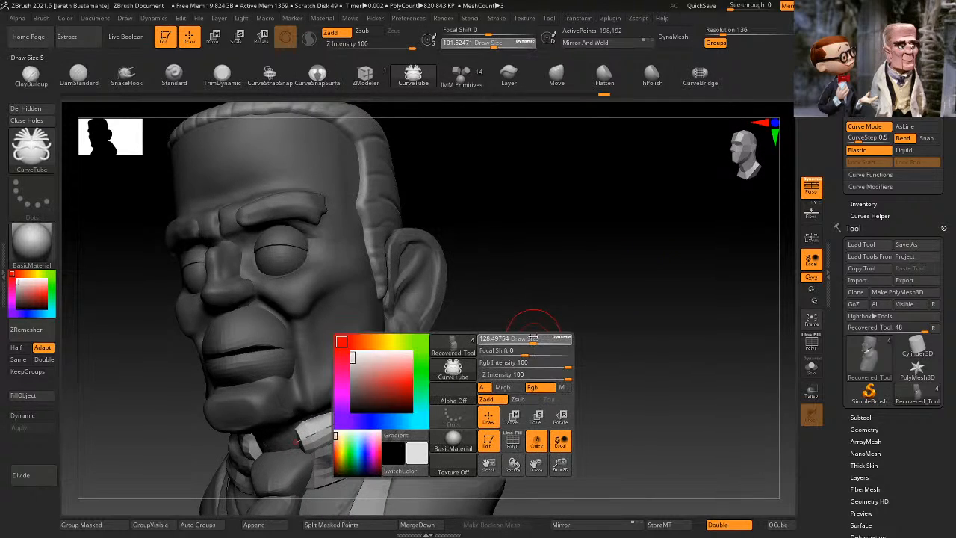
left_click(393, 386)
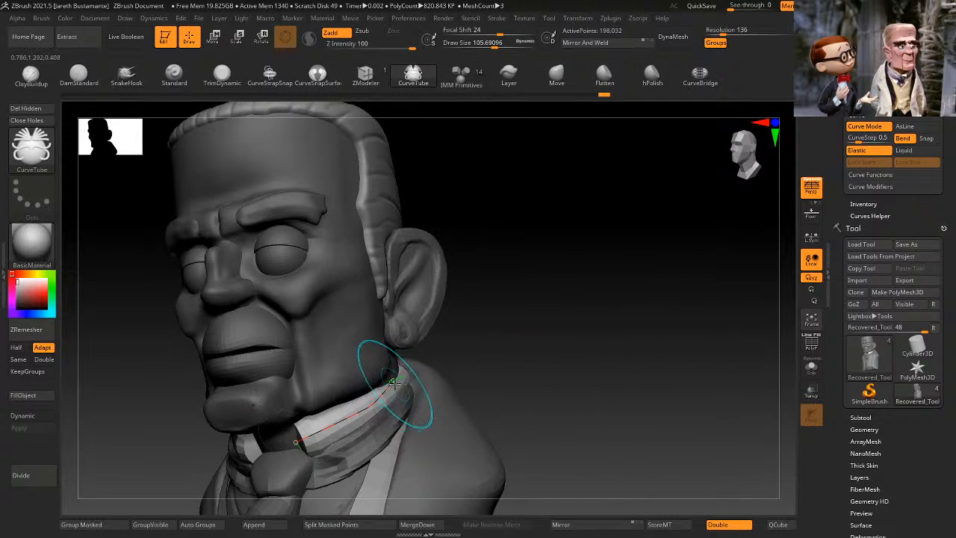
key("space")
left_click_drag(479, 331, 481, 329)
left_click(371, 402)
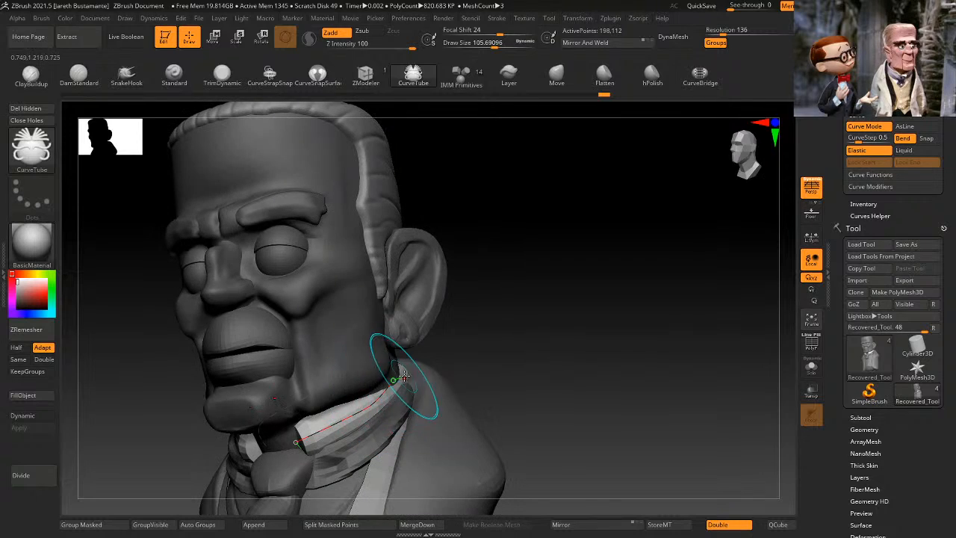
key("space")
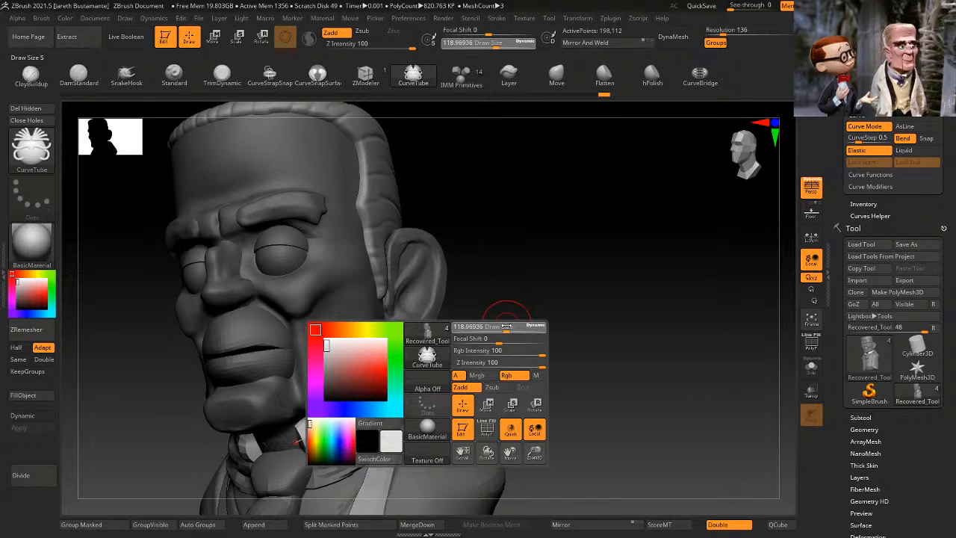
left_click_drag(506, 327, 475, 337)
key("space")
left_click(394, 380)
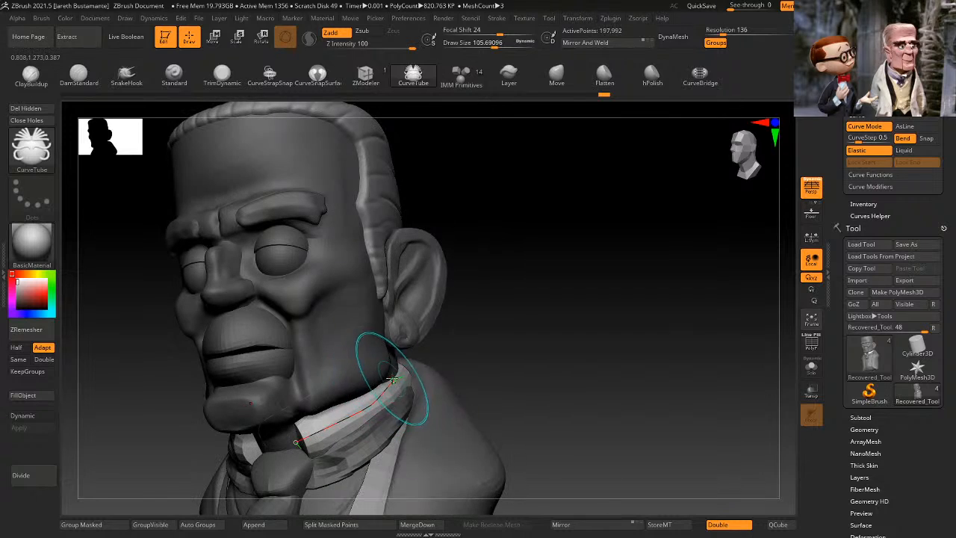
Step: Bend the tube's curve back around the neck at a curve draw size of 185.07 and a focal shift of 8
key("space")
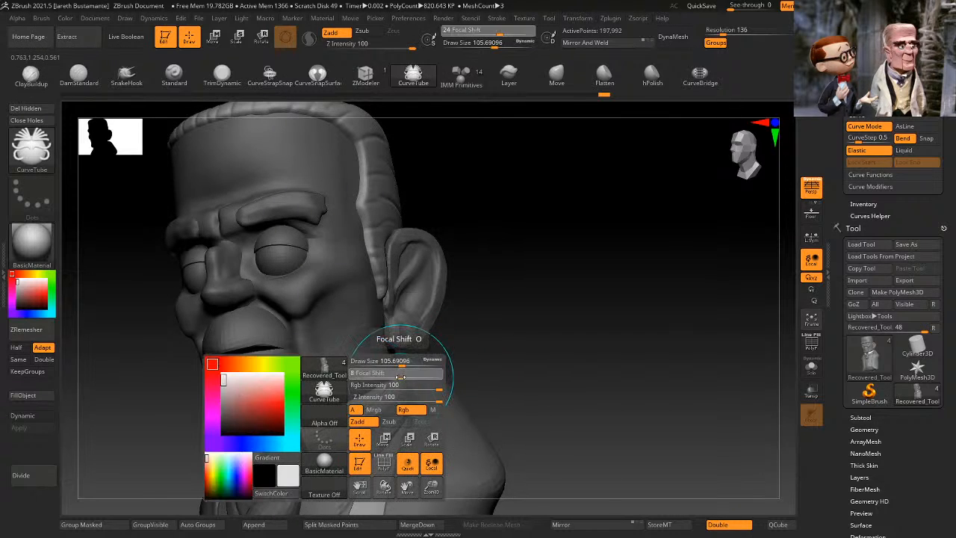
left_click_drag(401, 362, 408, 361)
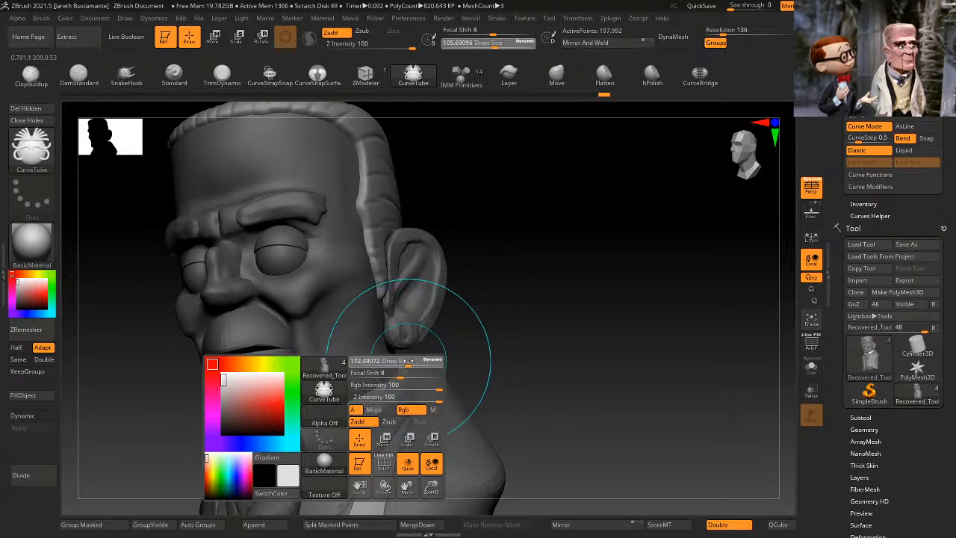
left_click_drag(493, 314, 367, 329)
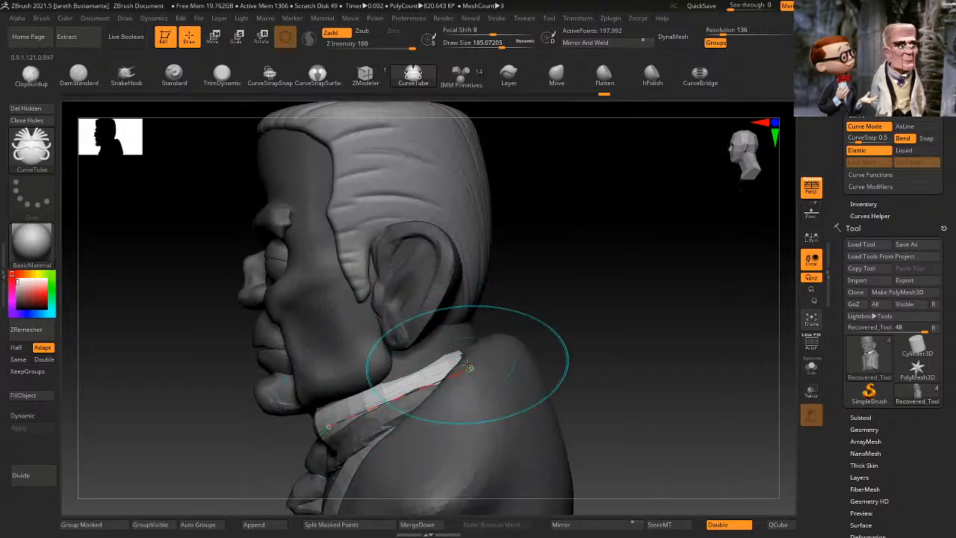
key("ctrl")
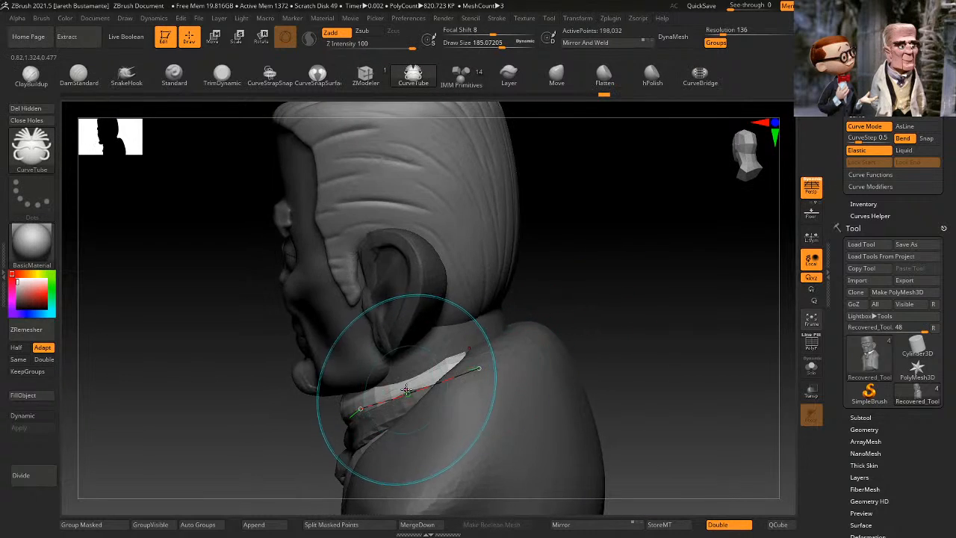
left_click_drag(547, 314, 590, 333)
left_click_drag(421, 384, 415, 386)
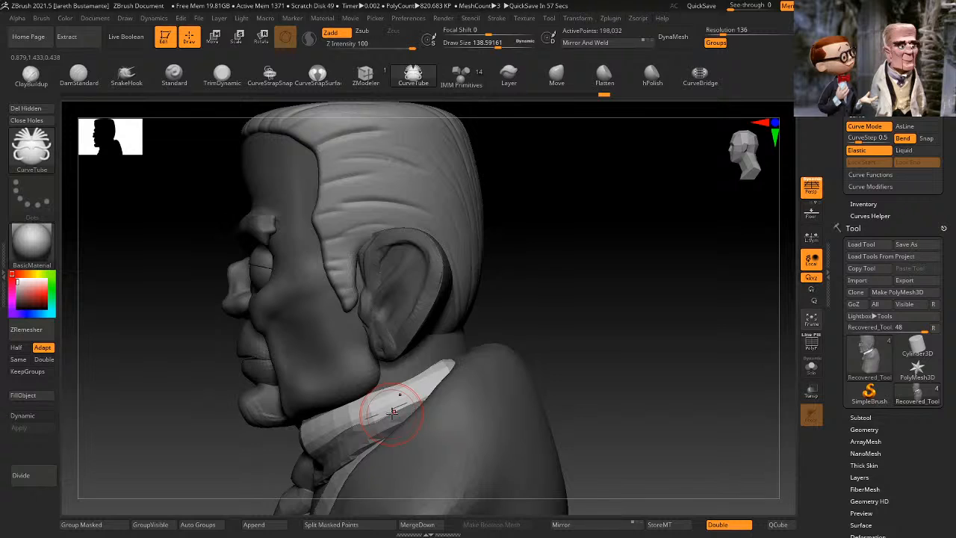
Step: Try to reshape the rear of the tube's curve where it meets the shoulder at the back of the neck
left_click_drag(575, 359, 516, 344)
left_click_drag(335, 416, 318, 419, "shift")
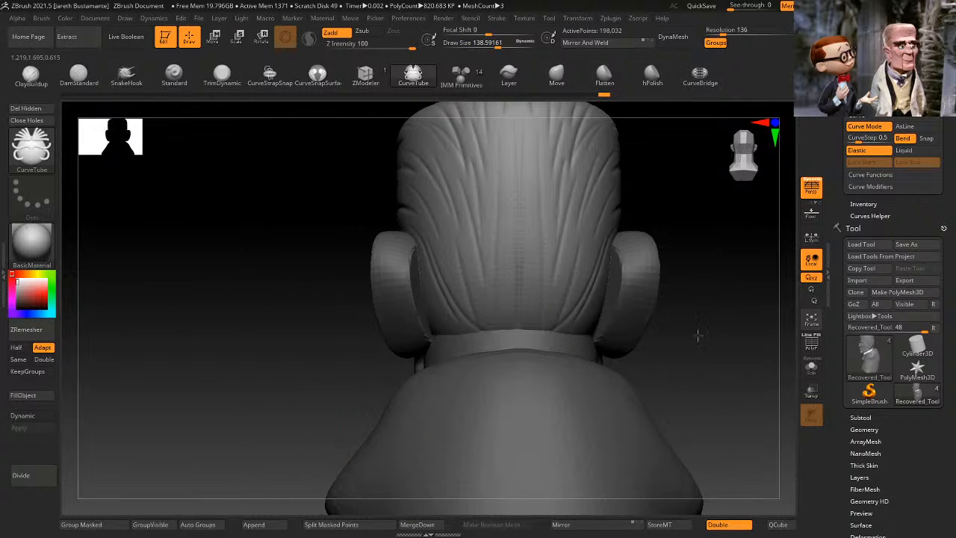
left_click_drag(698, 335, 628, 338, "alt")
left_click_drag(649, 314, 652, 368)
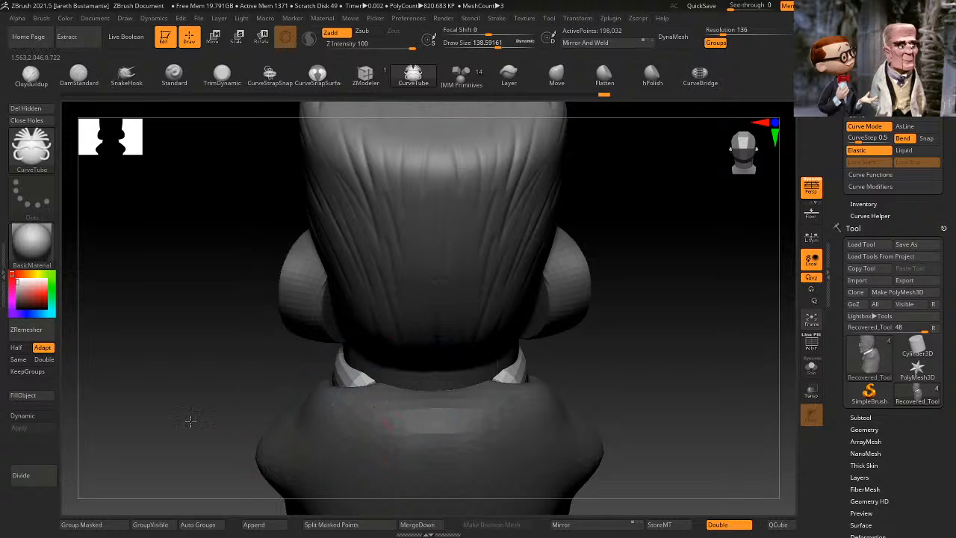
left_click_drag(191, 421, 261, 374)
mouse_move(561, 358)
left_mouse_down()
mouse_move(588, 378)
mouse_move(553, 336)
left_mouse_up()
left_click_drag(276, 350, 398, 300)
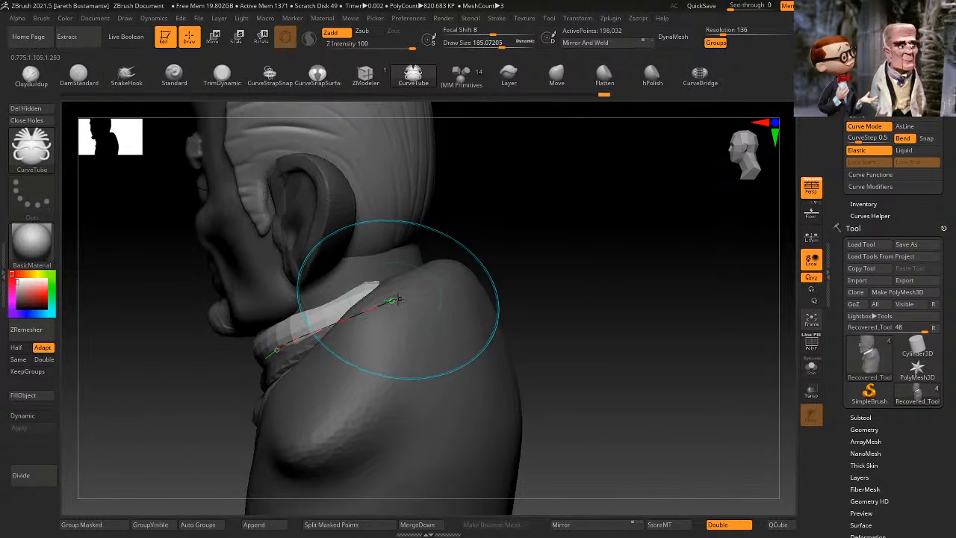
key("ctrl+z")
left_click_drag(546, 280, 513, 284)
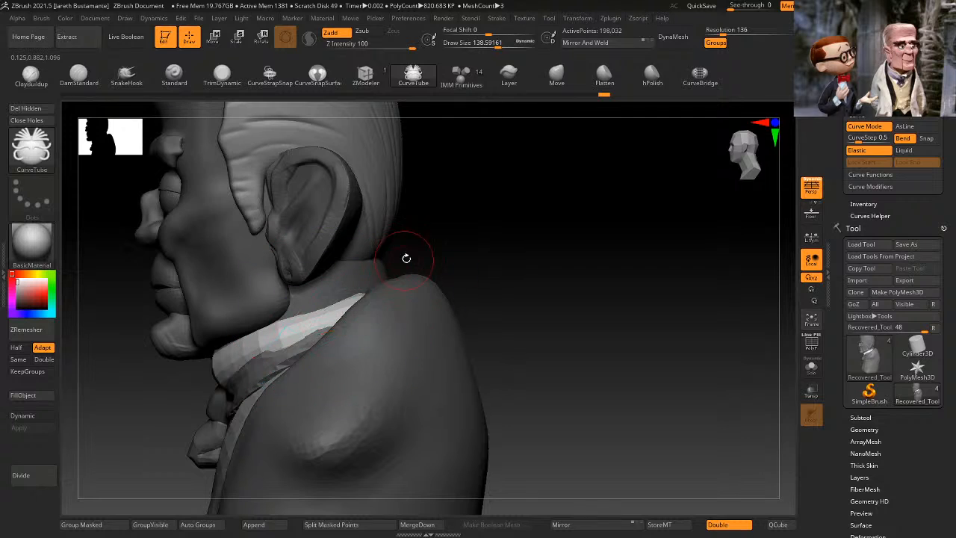
Step: Adjust the tube's curve near the shoulder and its front end under the chin at a draw size of 138.59
key("space")
left_click(335, 331)
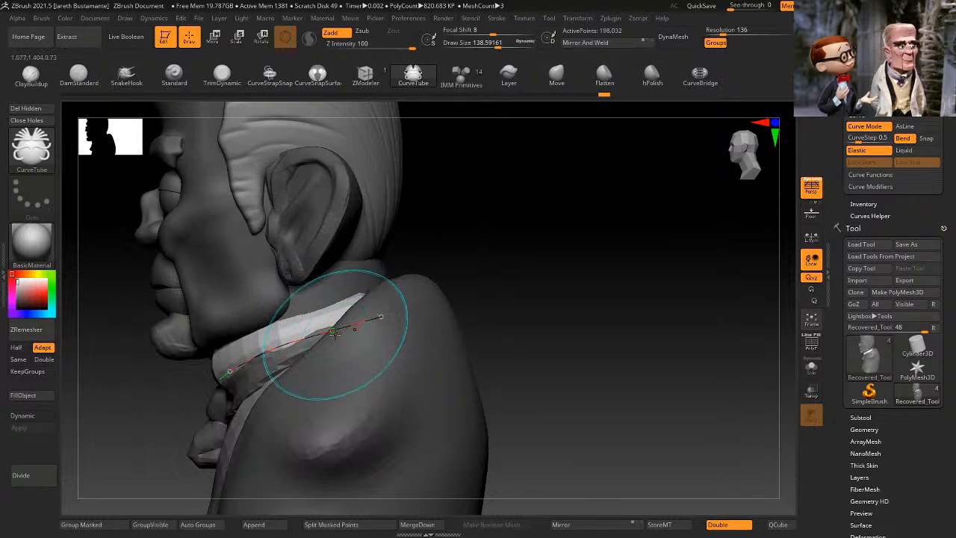
left_click_drag(379, 317, 377, 313)
left_click_drag(508, 277, 623, 264, "shift")
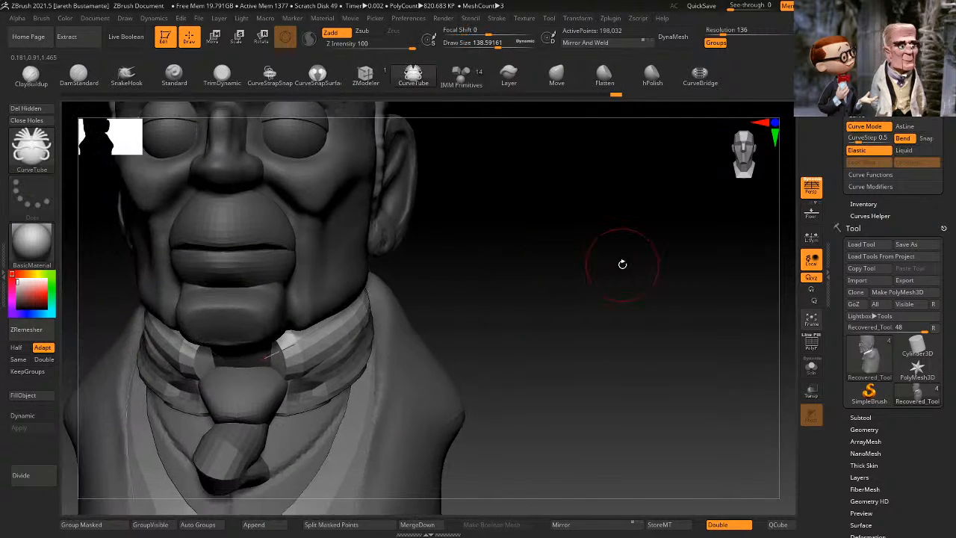
left_click_drag(504, 306, 476, 288)
left_click_drag(266, 316, 256, 310)
left_click_drag(493, 276, 395, 320)
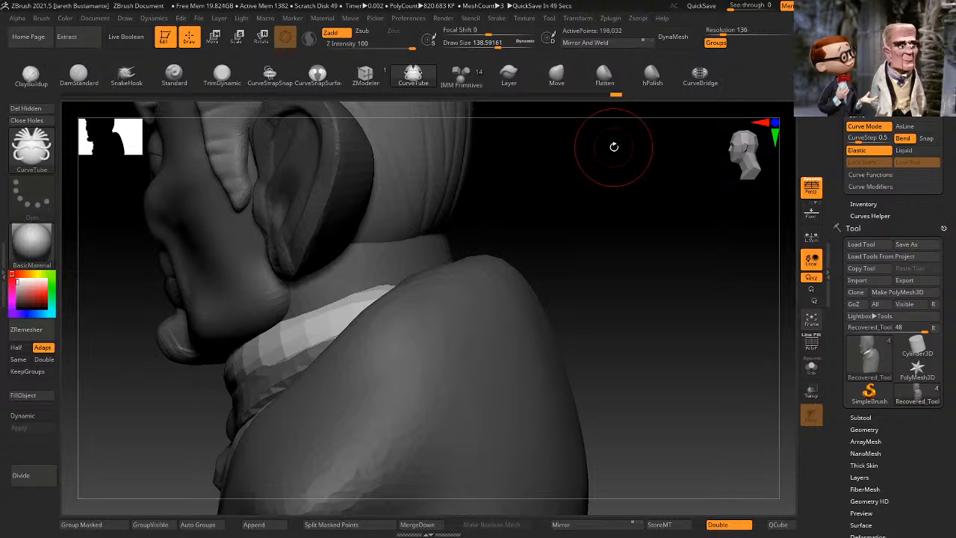
Step: Reshape the rear part of the collar tube with the Move brush at a draw size of 386.26, undoing the first stroke
mouse_move(614, 146)
left_mouse_down()
mouse_move(664, 331)
mouse_move(736, 276)
left_mouse_up()
mouse_move(657, 345)
left_mouse_down()
mouse_move(610, 311)
mouse_move(606, 320)
mouse_move(675, 292)
mouse_move(679, 277)
mouse_move(642, 286)
left_mouse_up()
key("space")
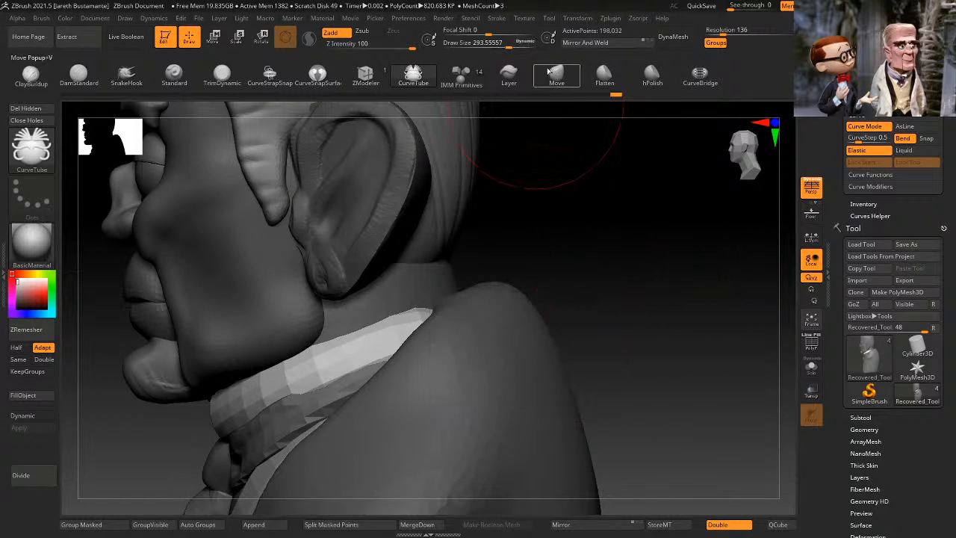
left_click(563, 72)
key("space")
left_click(429, 321)
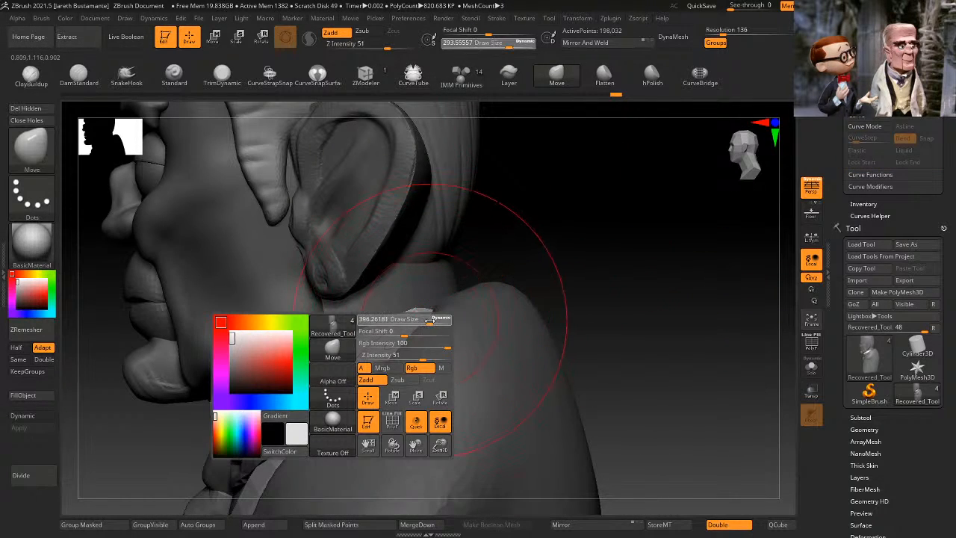
left_click_drag(437, 314, 444, 331)
key("ctrl+z")
mouse_move(608, 275)
left_mouse_down()
mouse_move(612, 286)
mouse_move(591, 347)
left_mouse_up()
left_click_drag(405, 300, 406, 289)
Step: Try to pull the tube's front end toward the middle of the neck with the Move brush at a draw size of 191.62
mouse_move(736, 347)
left_mouse_down()
mouse_move(674, 270)
mouse_move(661, 279)
mouse_move(607, 252)
left_mouse_up()
key("space")
left_click_drag(608, 252, 581, 234)
mouse_move(607, 277)
left_mouse_down()
mouse_move(617, 286)
mouse_move(615, 261)
mouse_move(606, 302)
left_mouse_up()
mouse_move(305, 304)
left_mouse_down()
mouse_move(288, 277)
mouse_move(276, 291)
left_mouse_up()
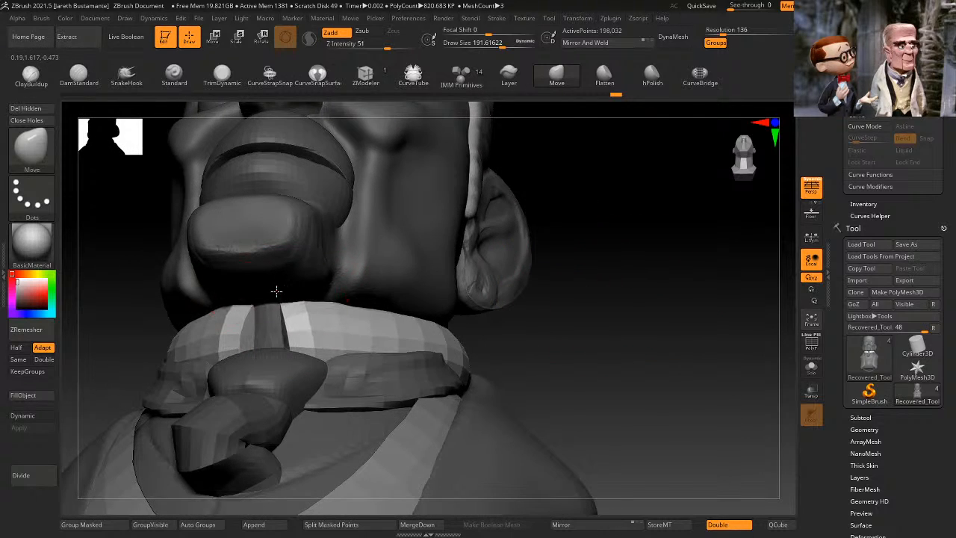
key("ctrl+z")
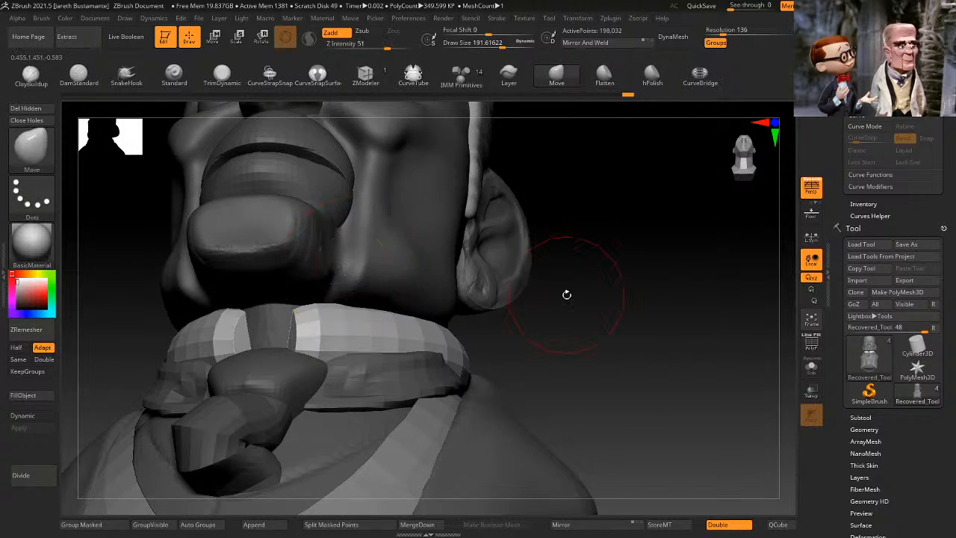
Step: Shape the tube's front ends above the tie knot with the Move brush at a draw size of 123.66
mouse_move(544, 293)
left_mouse_down()
mouse_move(618, 308)
mouse_move(541, 290)
left_mouse_up()
key("space")
left_click_drag(319, 321, 354, 309)
mouse_move(508, 273)
left_mouse_down()
mouse_move(446, 278)
mouse_move(456, 290)
left_mouse_up()
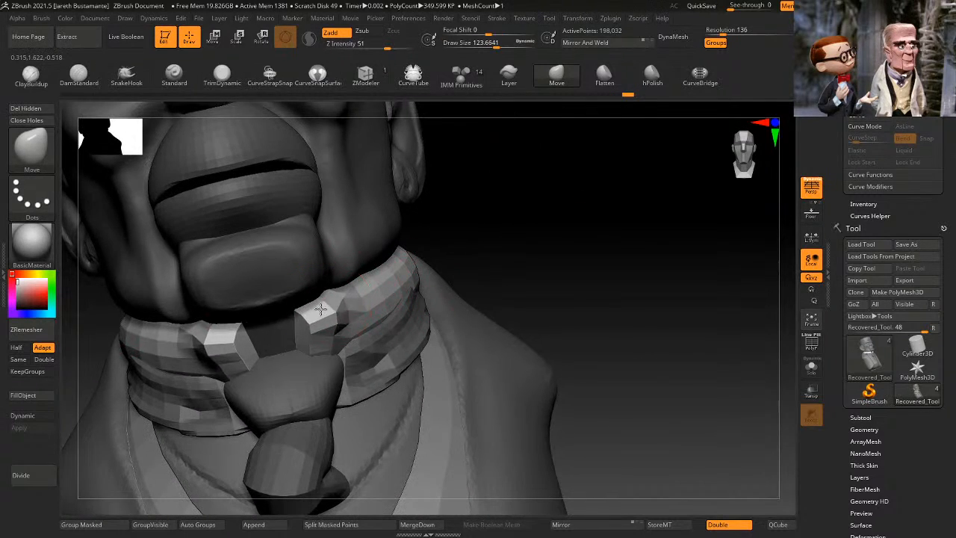
left_click_drag(319, 309, 326, 318)
Step: Examine the collar's fit around the neck from the side, front and three-quarter views, and set the draw size to 149.27
mouse_move(534, 232)
left_mouse_down()
mouse_move(589, 213)
mouse_move(589, 196)
mouse_move(625, 188)
mouse_move(570, 208)
mouse_move(600, 222)
mouse_move(608, 214)
mouse_move(608, 254)
mouse_move(596, 247)
left_mouse_up()
key("space")
mouse_move(596, 247)
left_mouse_down()
mouse_move(619, 250)
mouse_move(633, 215)
left_mouse_up()
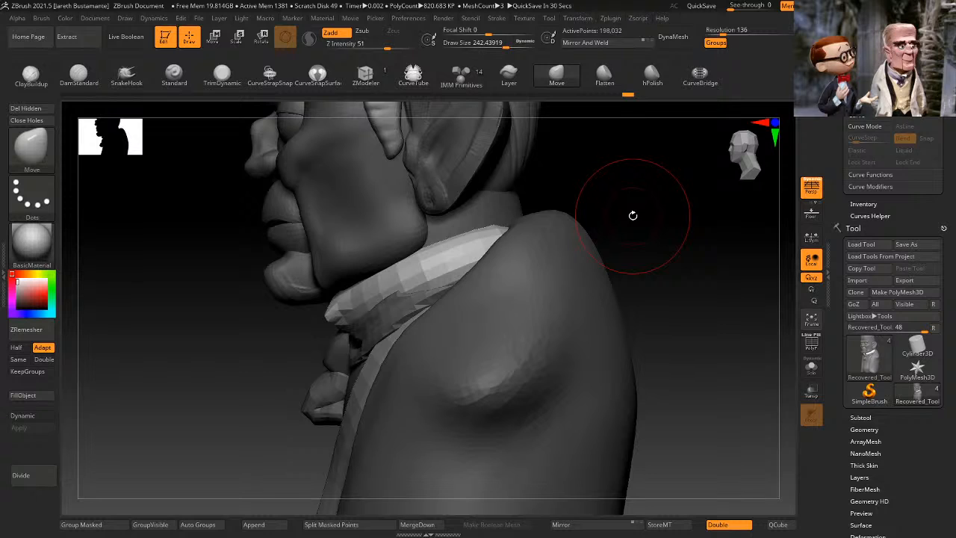
left_click_drag(661, 285, 611, 268, "shift")
left_click_drag(662, 252, 714, 258, "shift")
left_click_drag(710, 255, 666, 268, "alt")
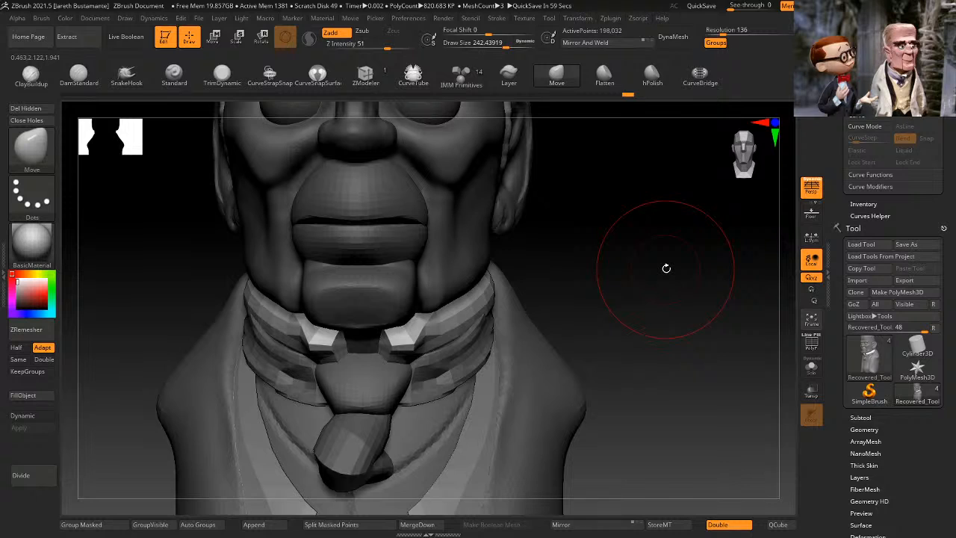
key("space")
mouse_move(670, 305)
left_mouse_down()
mouse_move(586, 350)
mouse_move(666, 292)
left_mouse_up()
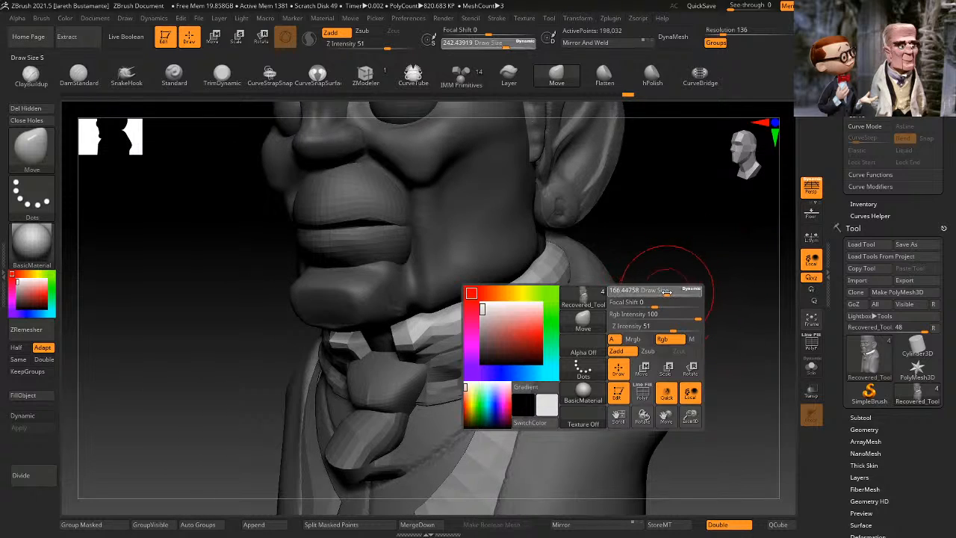
mouse_move(665, 258)
left_mouse_down("alt")
mouse_move(668, 321)
mouse_move(669, 310)
left_mouse_up("alt")
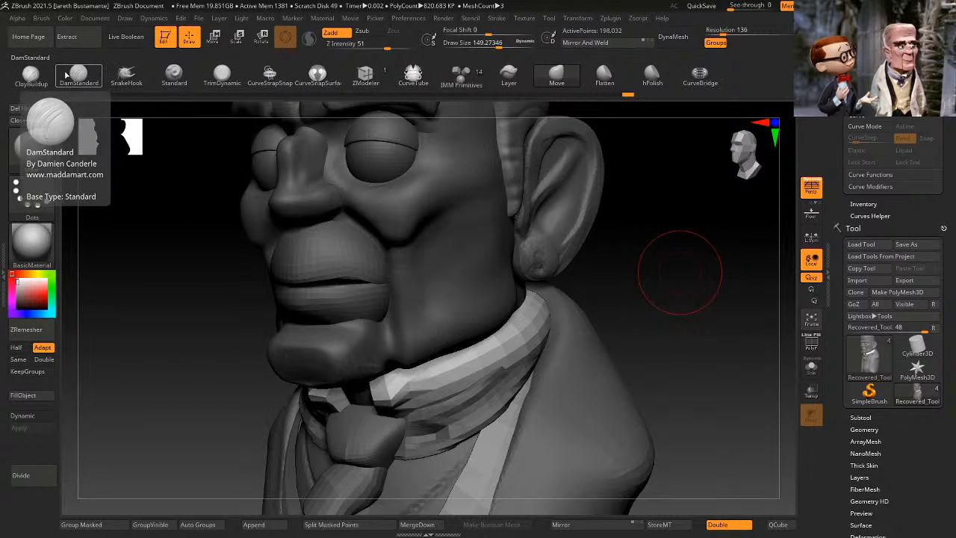
Step: Build up folds along the side of the upper collar tube with the ClayBuildup brush at a draw size of 149.27
left_click(42, 75)
mouse_move(666, 261)
left_mouse_down()
mouse_move(665, 288)
mouse_move(612, 304)
left_mouse_up()
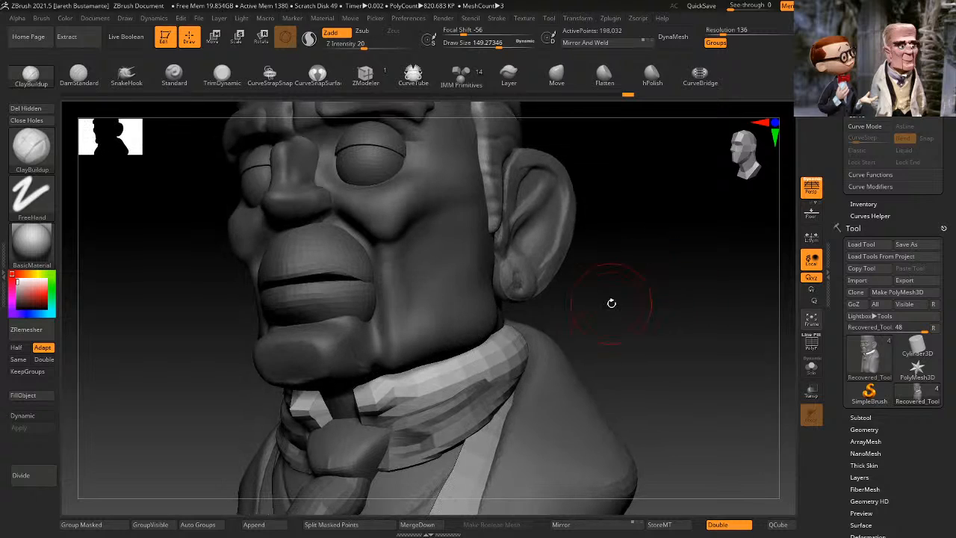
left_click_drag(417, 416, 515, 362)
left_click_drag(585, 331, 529, 331)
mouse_move(452, 392)
left_mouse_down()
mouse_move(493, 393)
mouse_move(568, 358)
left_mouse_up()
mouse_move(620, 322)
left_mouse_down()
mouse_move(690, 305)
mouse_move(705, 288)
mouse_move(632, 338)
left_mouse_up()
left_click_drag(510, 368, 557, 368)
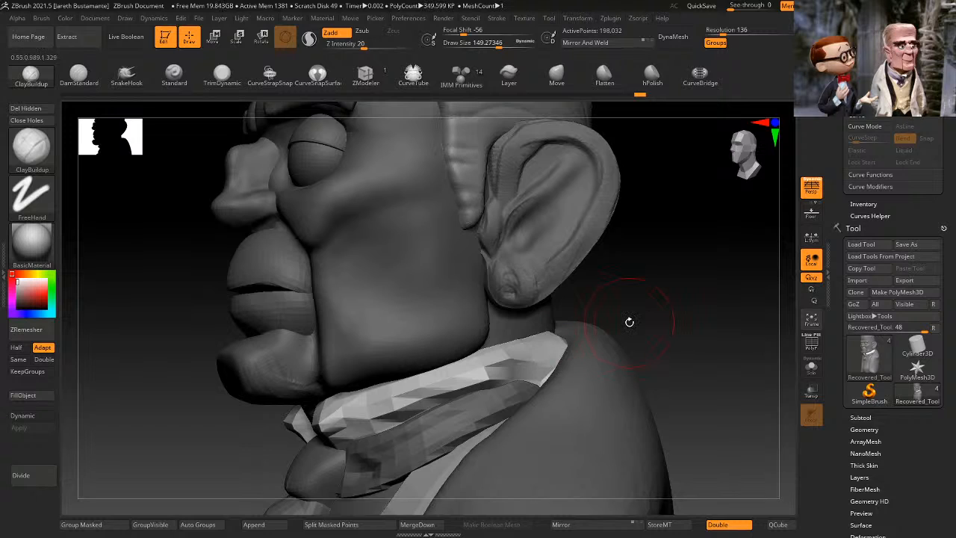
Step: Toggle the isolation of the upper collar tube and continue its clay buildup around the side of the neck
left_click(506, 374, "ctrl+shift")
left_click(657, 321, "ctrl+shift")
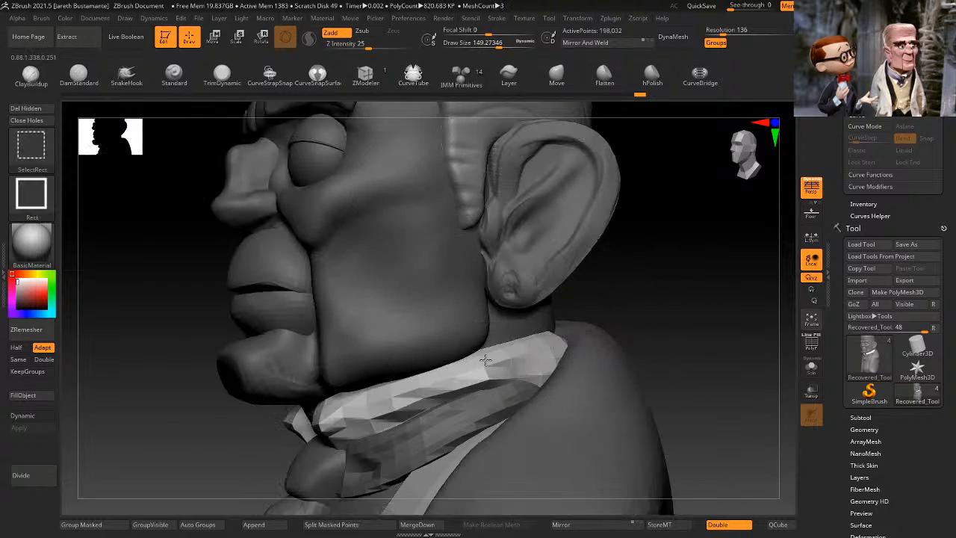
left_click(486, 360, "ctrl+shift")
left_click_drag(651, 301, 598, 306)
mouse_move(566, 364)
left_mouse_down()
mouse_move(608, 367)
mouse_move(534, 396)
mouse_move(448, 395)
left_mouse_up()
mouse_move(635, 321)
left_mouse_down()
mouse_move(696, 331)
mouse_move(692, 299)
mouse_move(493, 351)
left_mouse_up()
left_click(696, 331, "ctrl+shift")
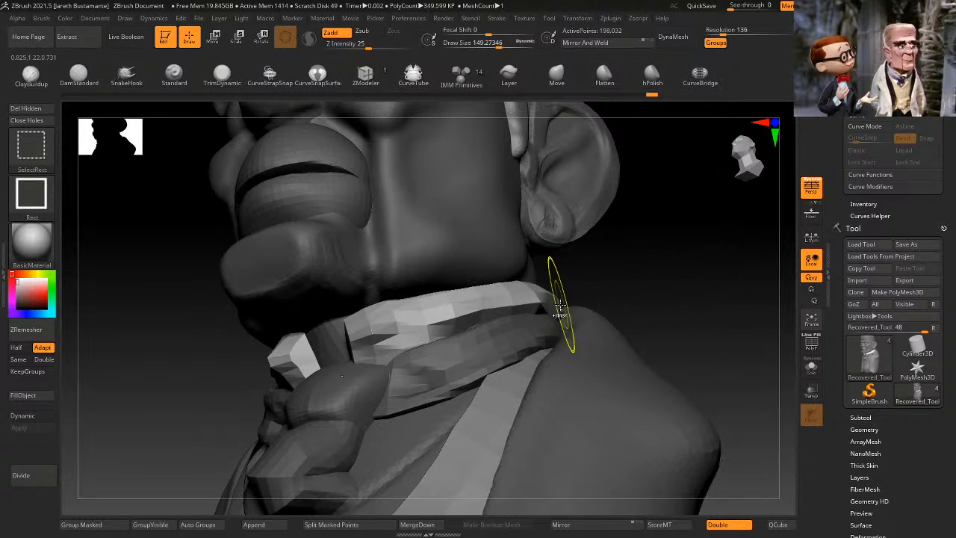
mouse_move(598, 276)
left_mouse_down()
mouse_move(647, 247)
mouse_move(672, 256)
mouse_move(625, 251)
mouse_move(633, 255)
left_mouse_up()
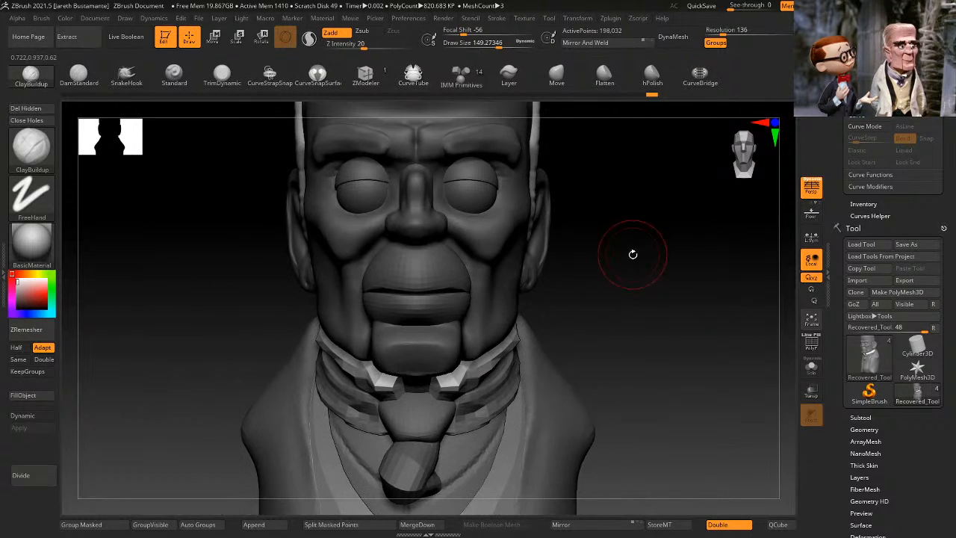
Step: Adjust the upper collar tube's front ends under the chin with the Move brush at a draw size of 234.62
left_click(558, 76)
key("space")
left_click_drag(583, 299, 590, 299)
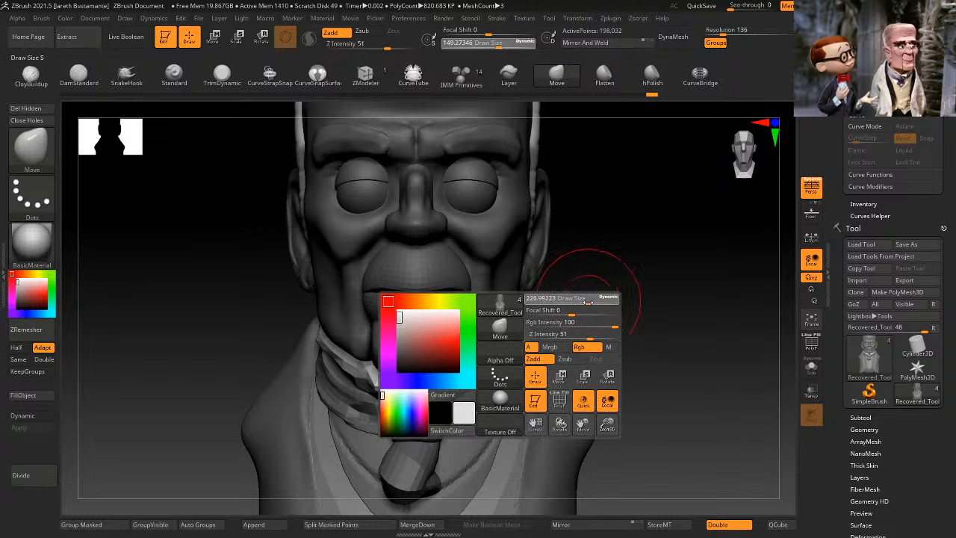
left_click_drag(472, 366, 469, 392)
mouse_move(602, 323)
left_mouse_down()
mouse_move(614, 260)
mouse_move(639, 263)
left_mouse_up()
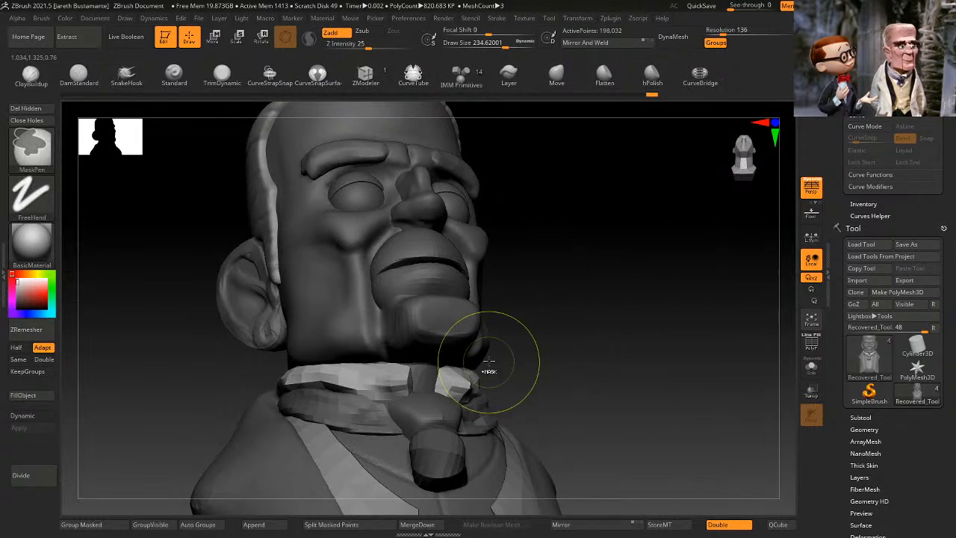
left_click_drag(489, 369, 484, 378, "shift")
left_click_drag(602, 339, 578, 344, "shift")
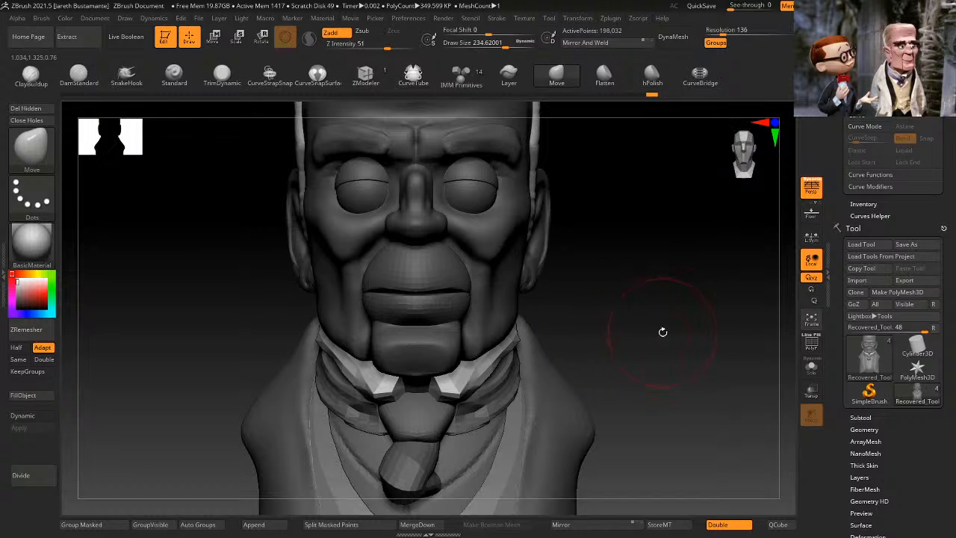
Step: Try to mask the coat by its polygroup in the side view, and undo the masking
mouse_move(662, 331)
left_mouse_down("alt")
mouse_move(638, 303)
mouse_move(683, 299)
mouse_move(660, 320)
mouse_move(689, 320)
left_mouse_up("alt")
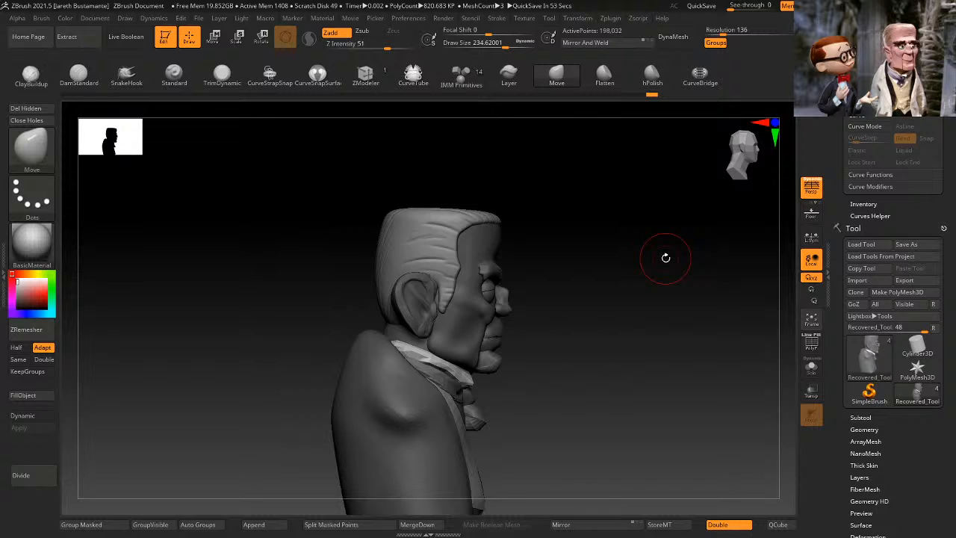
mouse_move(587, 332)
left_mouse_down()
mouse_move(609, 314)
mouse_move(405, 376)
left_mouse_up()
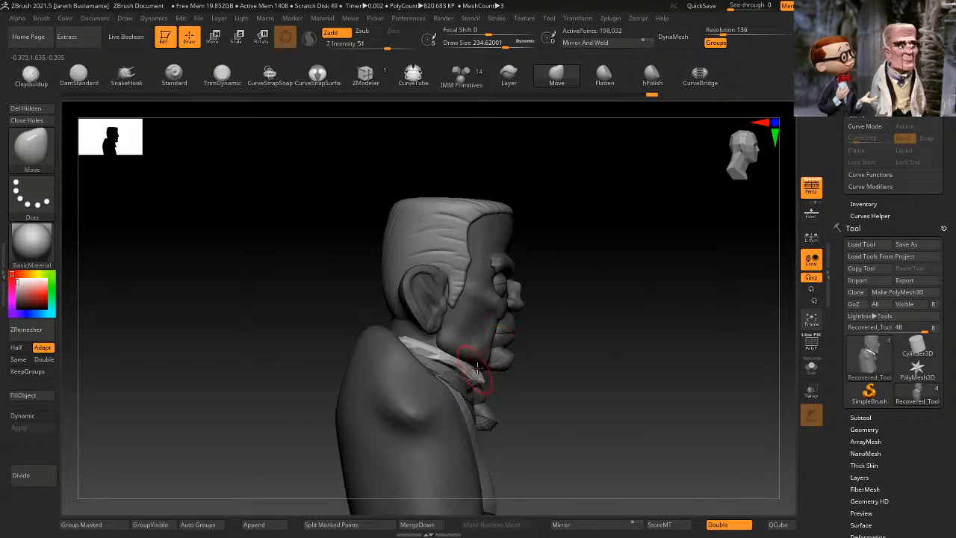
key("ctrl+shift+a")
left_click(414, 393, "ctrl+shift")
key("ctrl+a")
left_click(578, 329, "ctrl+shift")
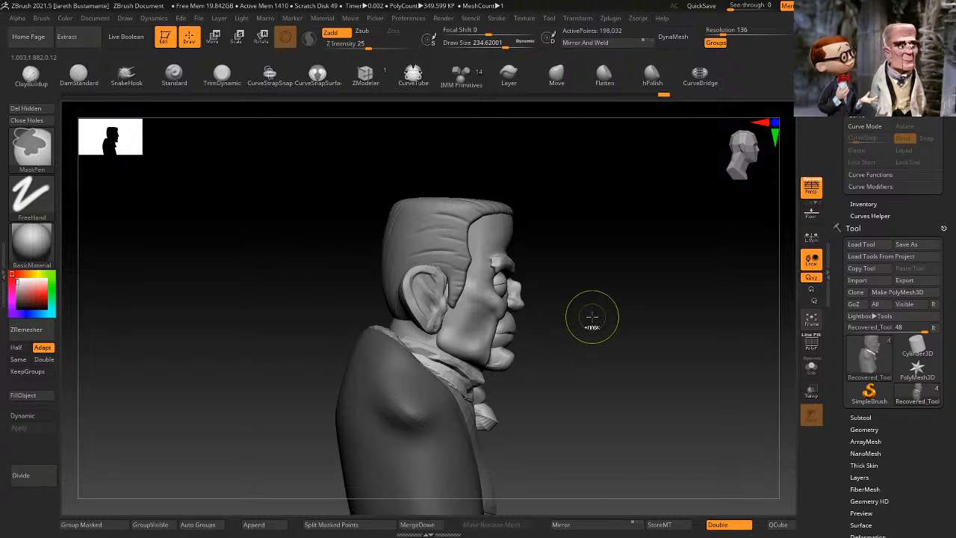
key("ctrl+z")
key("ctrl+z")
key("ctrl+z")
Step: Mask everything except the coat by hiding and restoring polygroups
left_click(402, 369, "ctrl+shift")
left_click(396, 365, "ctrl+shift")
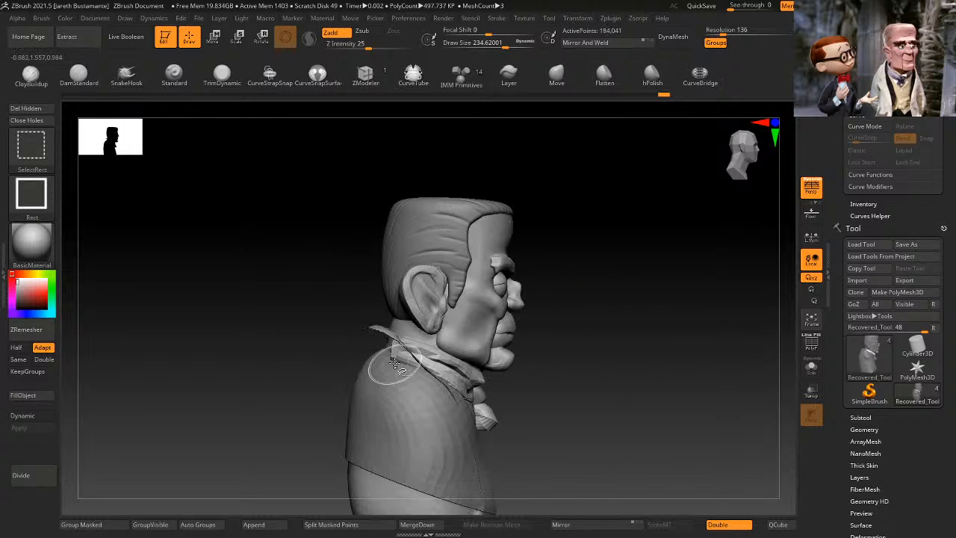
left_click(381, 332, "ctrl+shift")
mouse_move(574, 301)
left_mouse_down("ctrl+shift")
mouse_move(583, 310)
mouse_move(608, 293)
left_mouse_up("ctrl+shift")
left_click(597, 308, "ctrl")
left_click(602, 299, "ctrl+shift")
left_click(602, 297, "ctrl")
Step: Set the Move brush's draw size to 582.76 for the coat and clear the mask
key("space")
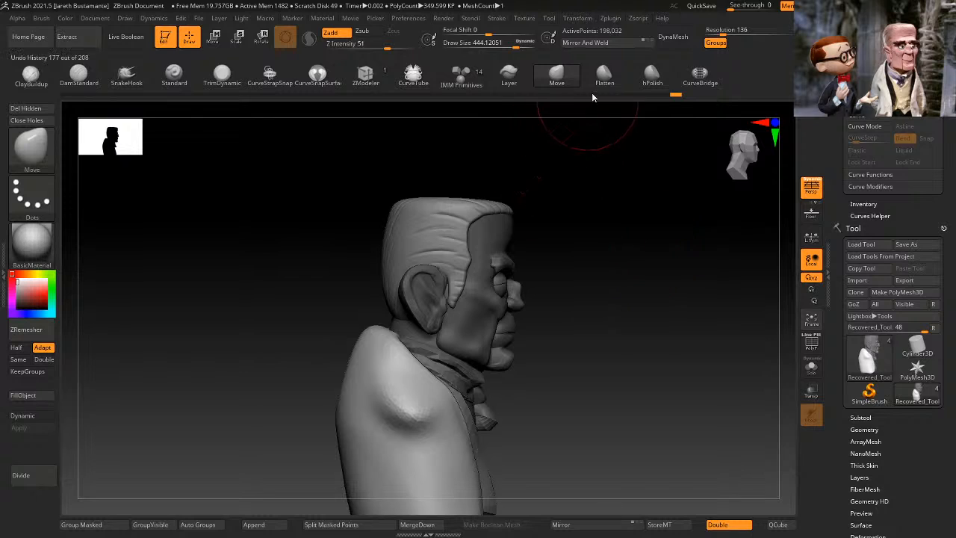
key("space")
left_click_drag(385, 274, 395, 273)
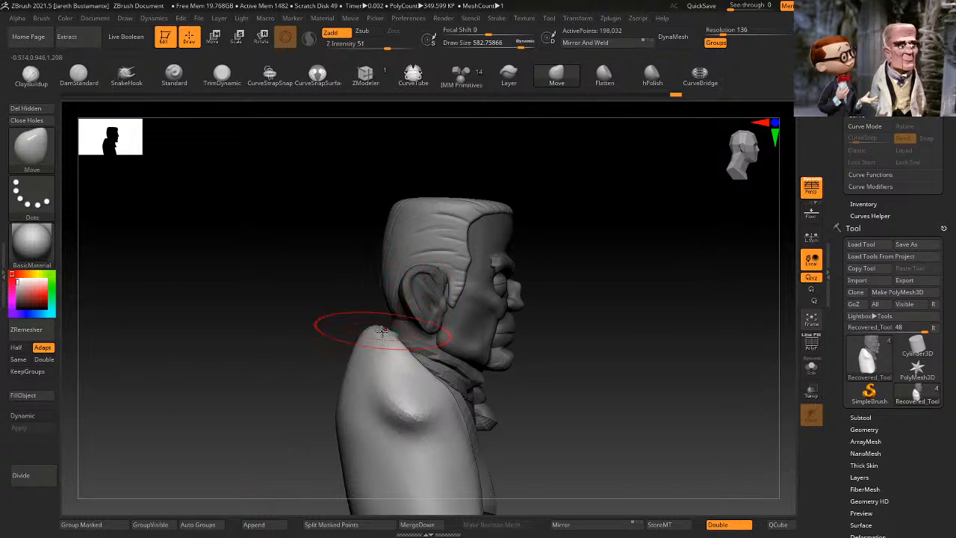
left_click_drag(633, 311, 644, 293, "alt")
left_click_drag(650, 292, 664, 357, "shift")
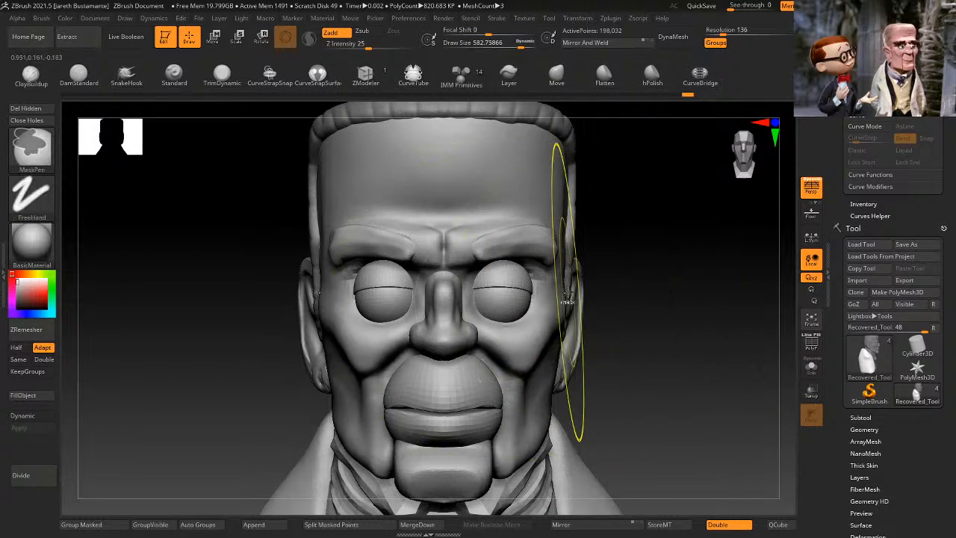
Step: Mask the eyeballs by their polygroup and split the masked points into a separate subtool
left_click(511, 302, "ctrl+shift")
left_click(668, 263, "ctrl+shift")
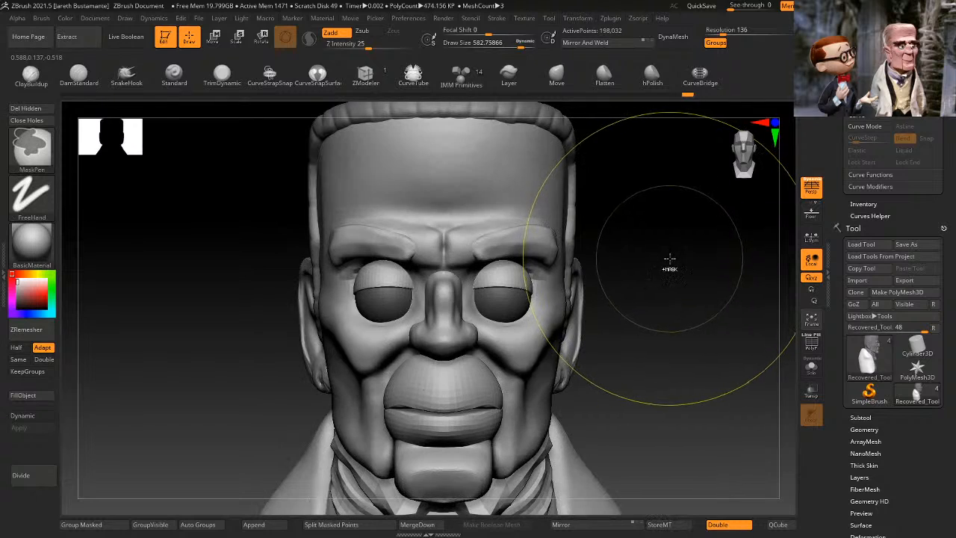
left_click(345, 517)
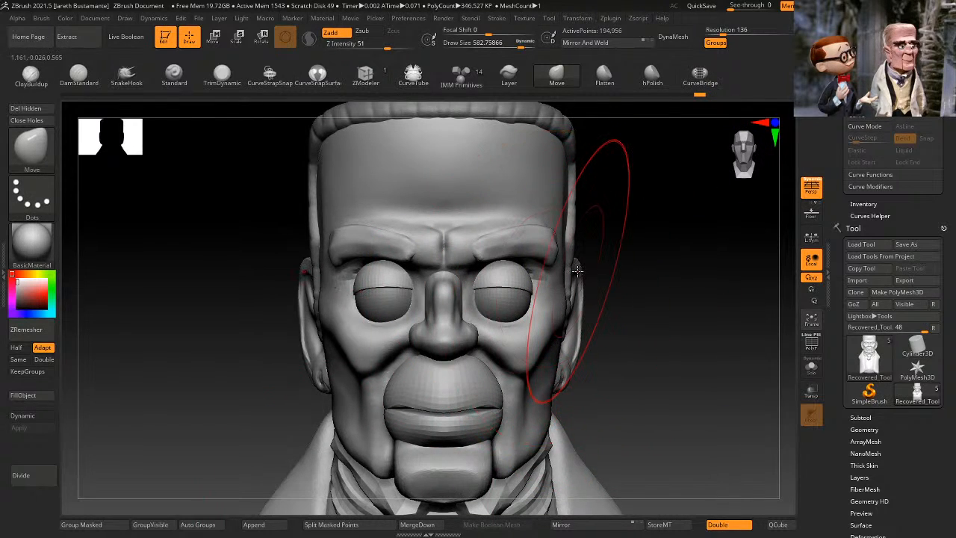
Step: Reduce the draw size to 69.38 and make the eyeballs the active subtool
key("space")
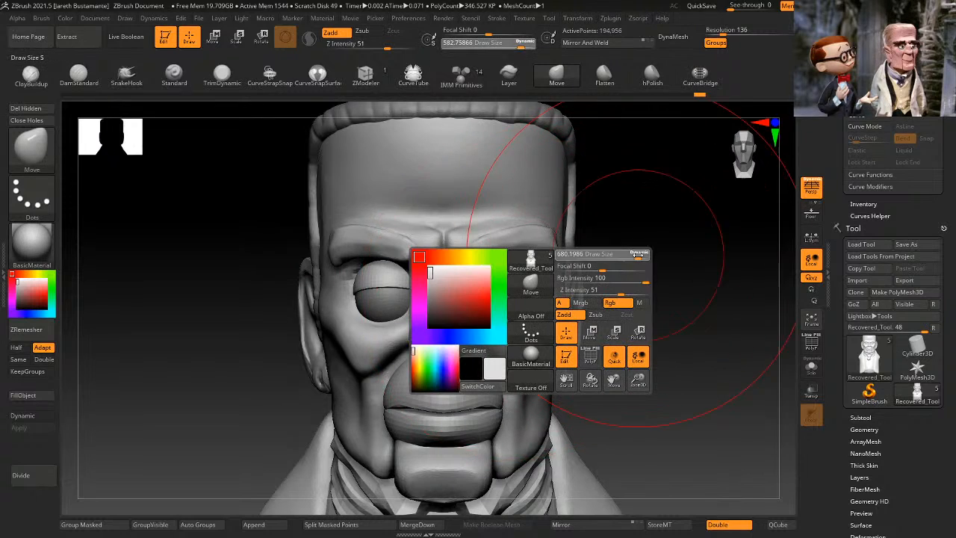
left_click_drag(635, 256, 612, 259)
left_click(483, 312, "alt")
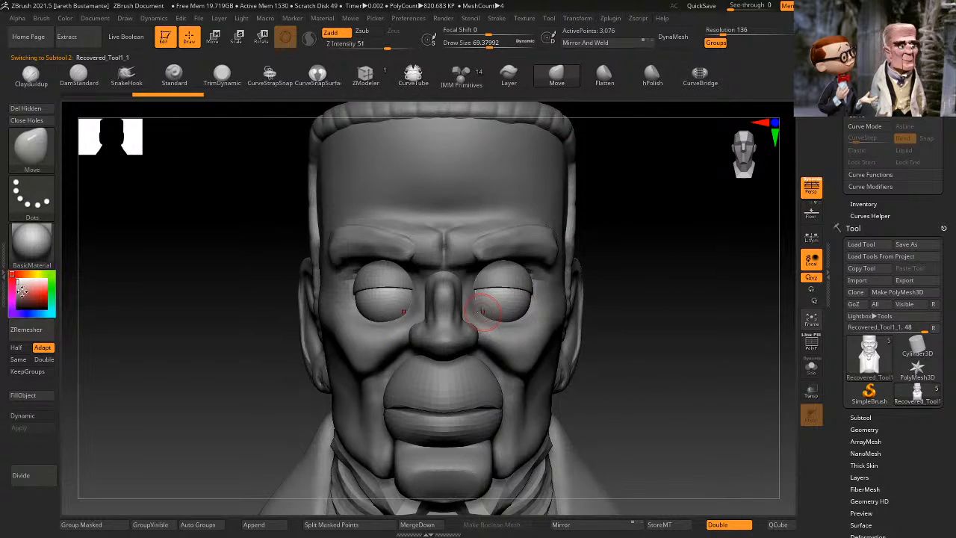
Step: Preview the available materials on the eyeballs and choose the ToyPlastic material
left_click(32, 242)
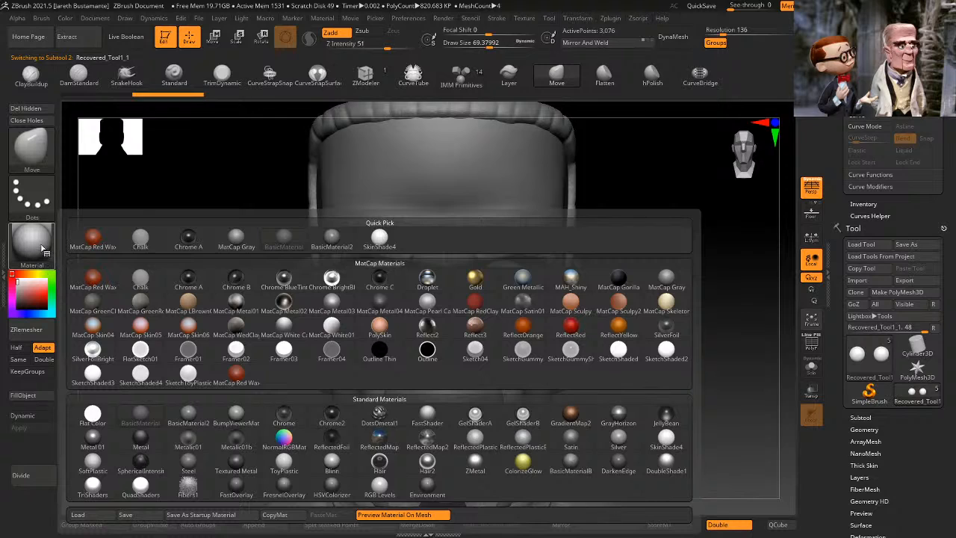
left_click(41, 249)
left_click(37, 250)
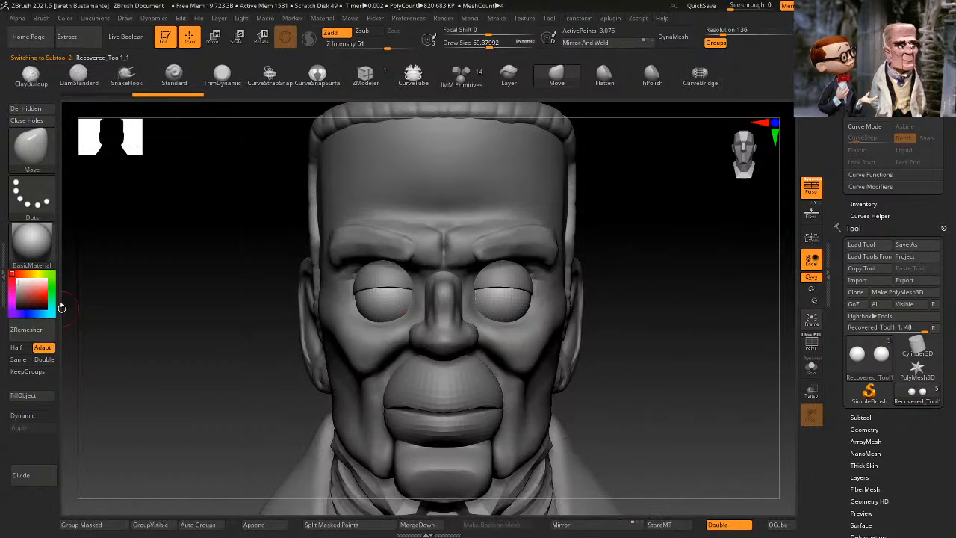
left_click(32, 258)
left_click(31, 247)
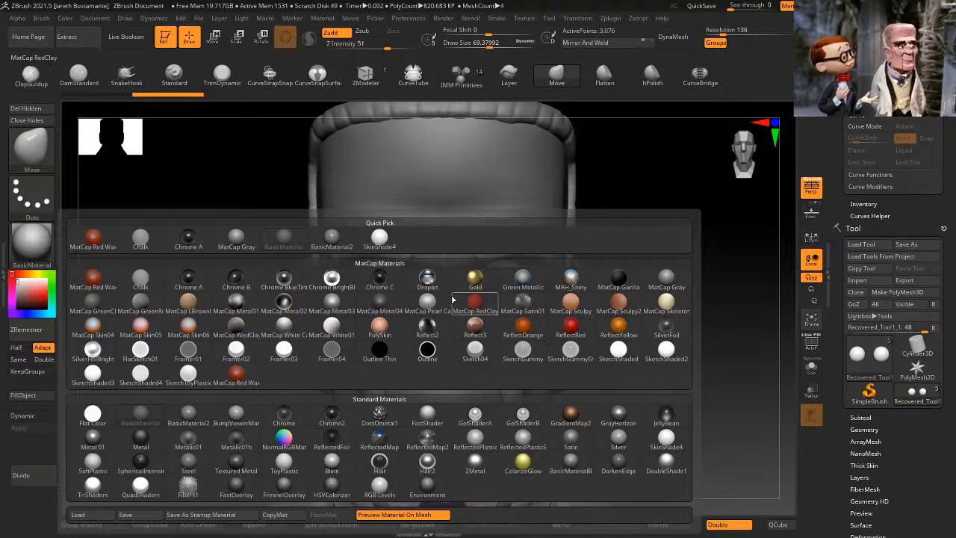
mouse_move(346, 291)
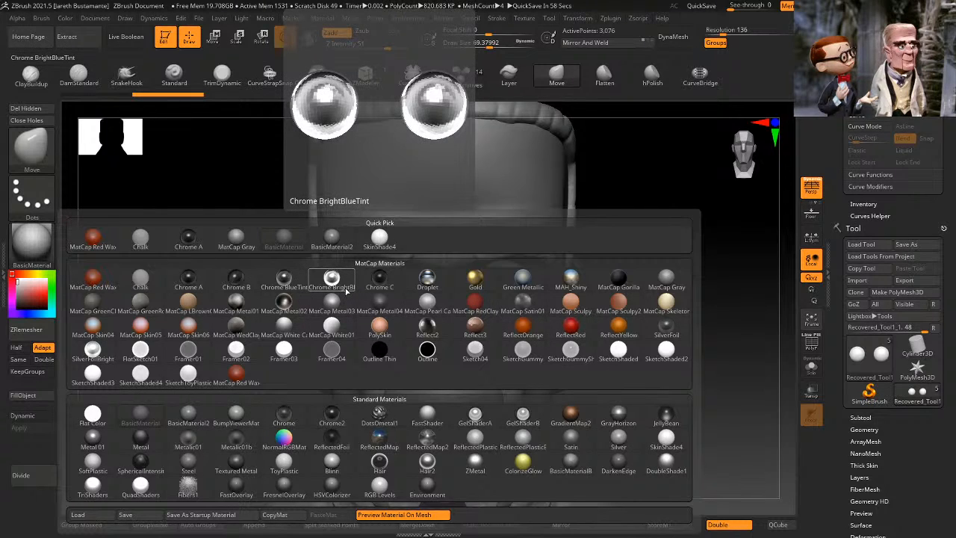
left_click(288, 457)
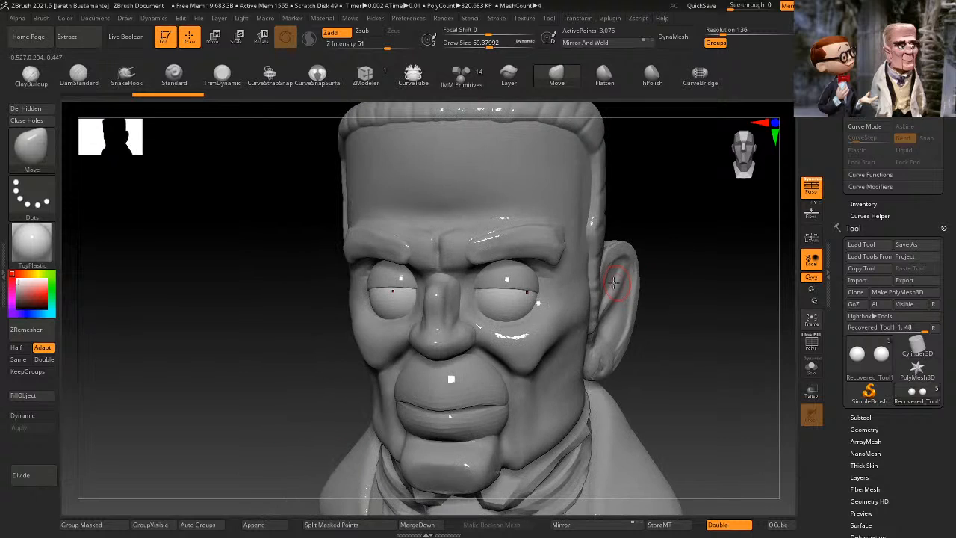
Step: Fill the eyeballs with white (RGB 255, 255, 255), using the SkinShade4 material
left_click_drag(20, 281, 6, 269)
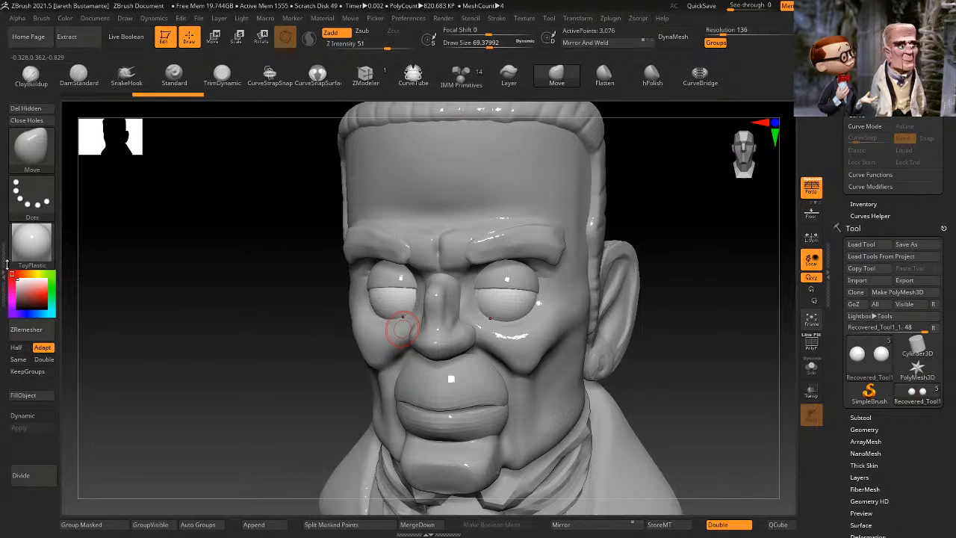
mouse_move(646, 237)
left_mouse_down()
mouse_move(670, 241)
mouse_move(649, 253)
mouse_move(643, 284)
mouse_move(655, 254)
mouse_move(649, 229)
mouse_move(620, 232)
left_mouse_up()
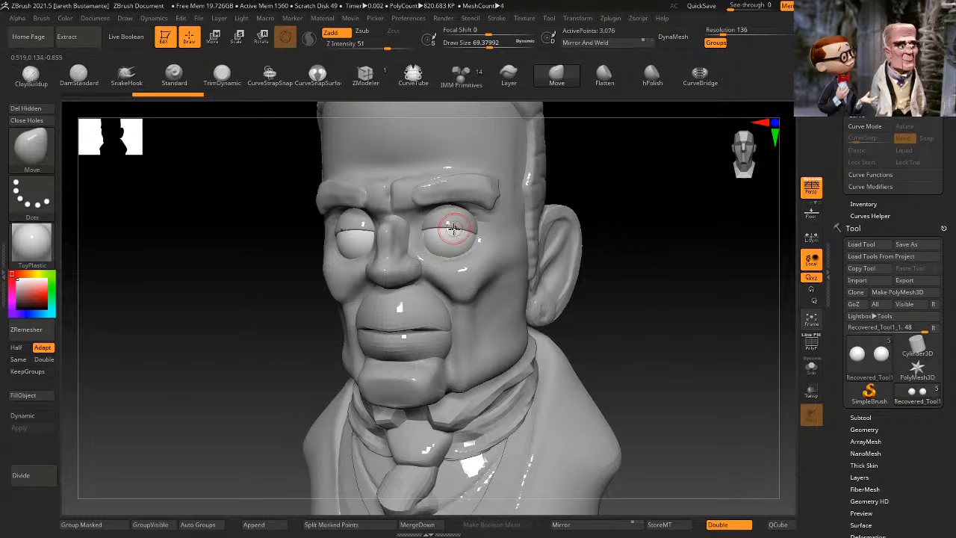
left_click(31, 245)
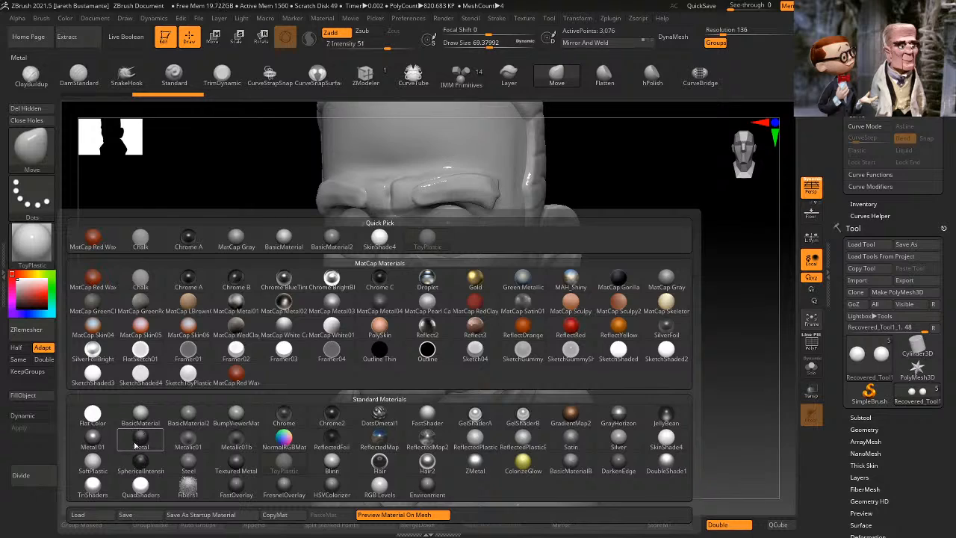
mouse_move(130, 435)
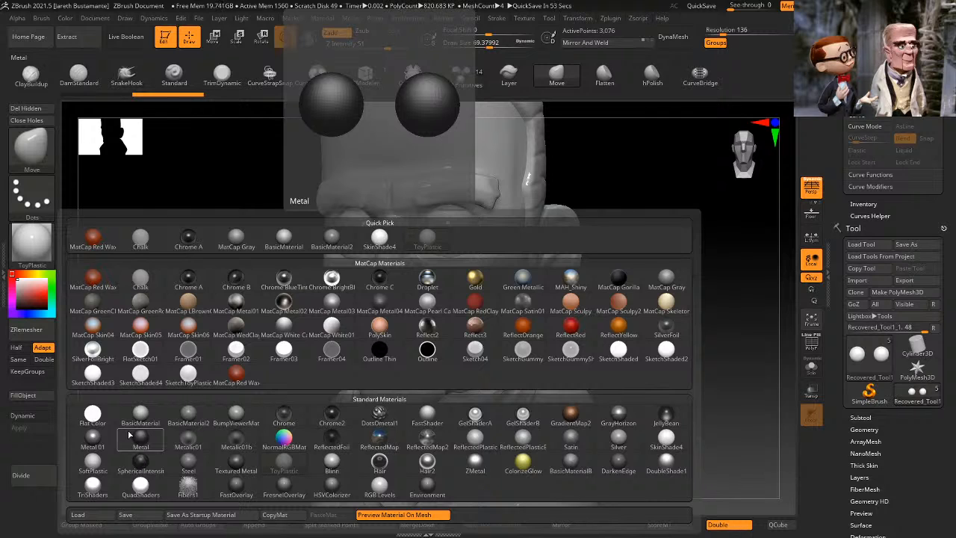
left_click(667, 440)
mouse_move(636, 271)
left_mouse_down()
mouse_move(657, 230)
mouse_move(668, 254)
mouse_move(631, 260)
left_mouse_up()
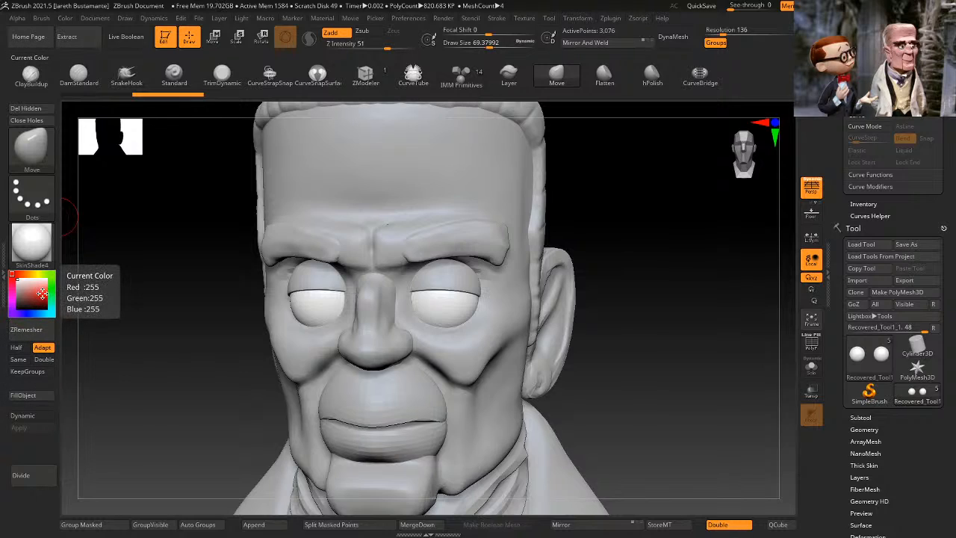
left_click(69, 19)
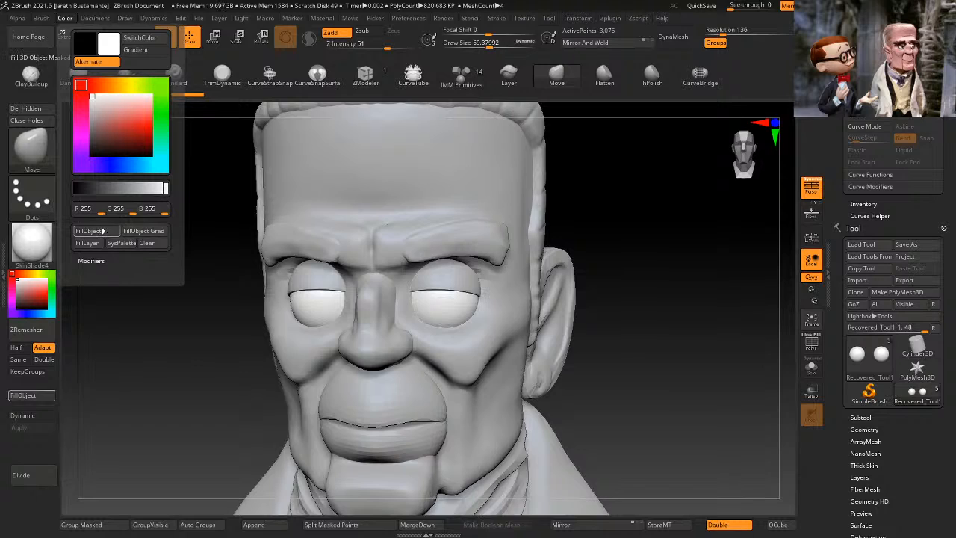
Step: Reduce the draw size to 43.45 and pick black as the painting colour for the eyeballs
key("space")
left_click_drag(632, 212, 625, 213)
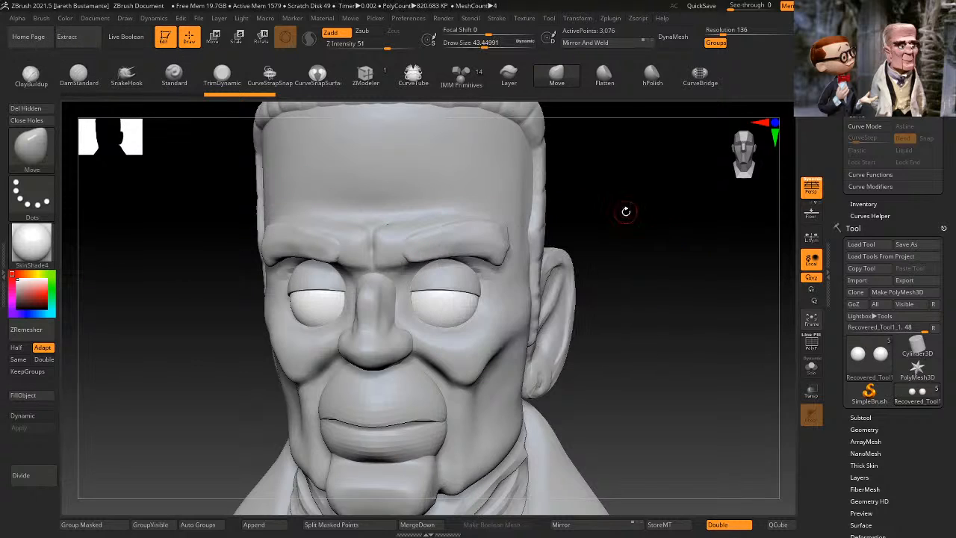
left_click_drag(7, 314, 7, 321)
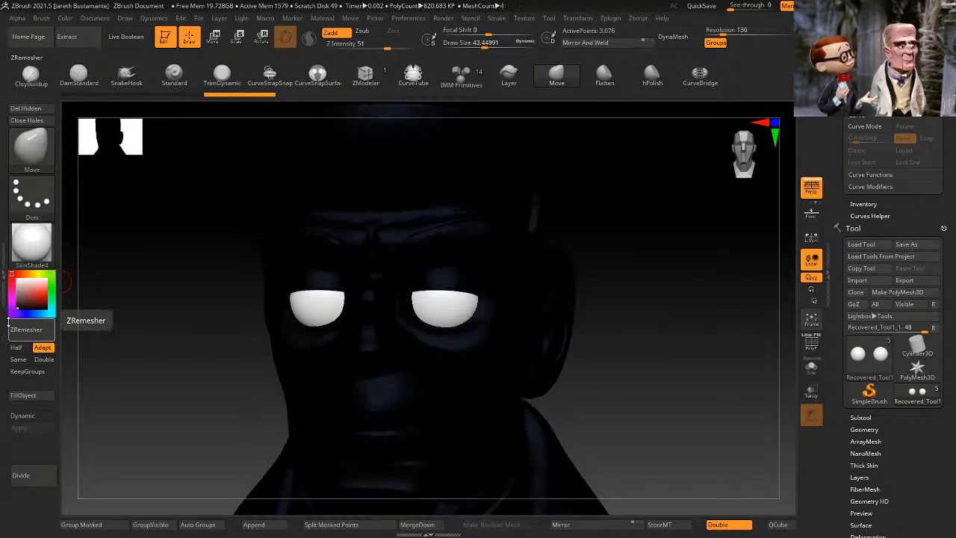
left_click_drag(587, 288, 624, 293, "shift")
right_click_drag(476, 290, 493, 314, "ctrl")
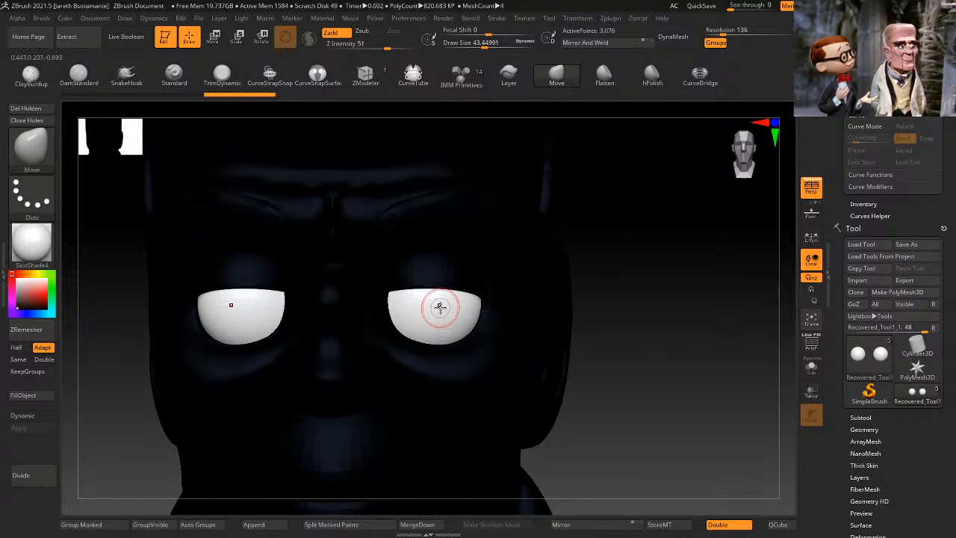
Step: Choose the DamStandard brush and switch off its Zsub mode so that it no longer sculpts
key("space")
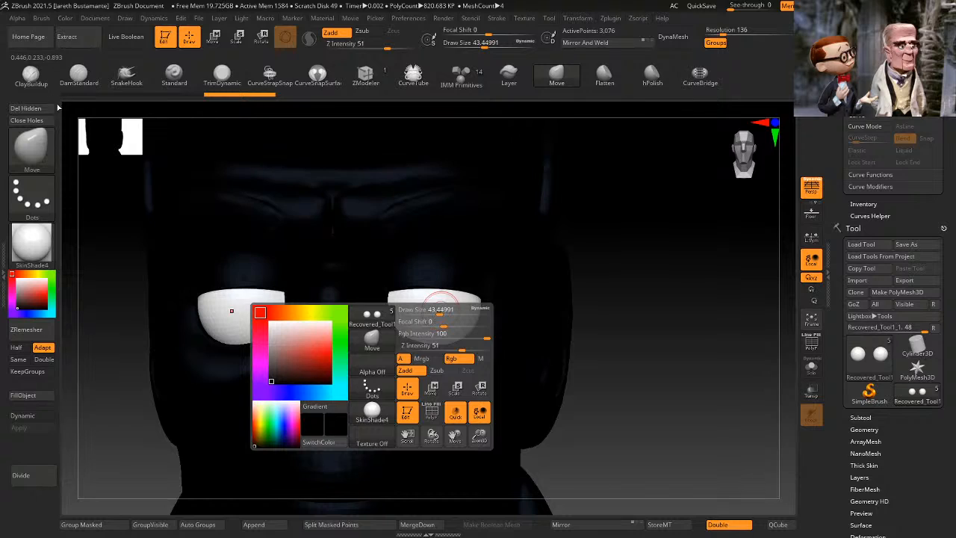
left_click(79, 75)
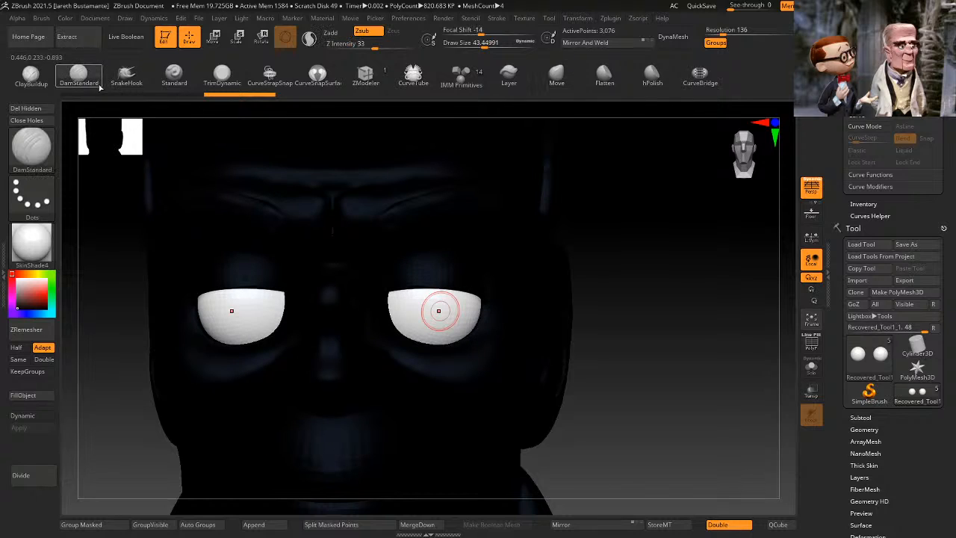
key("space")
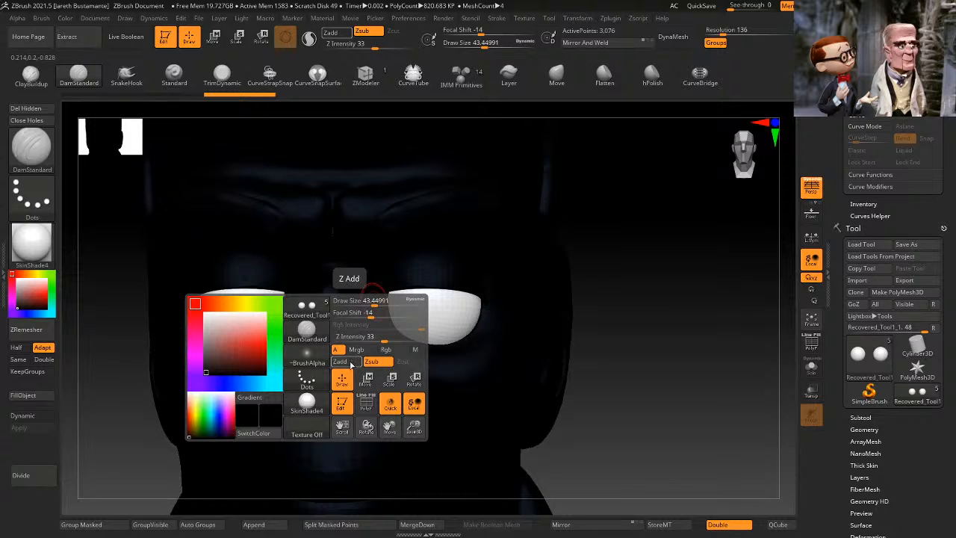
left_click(371, 362)
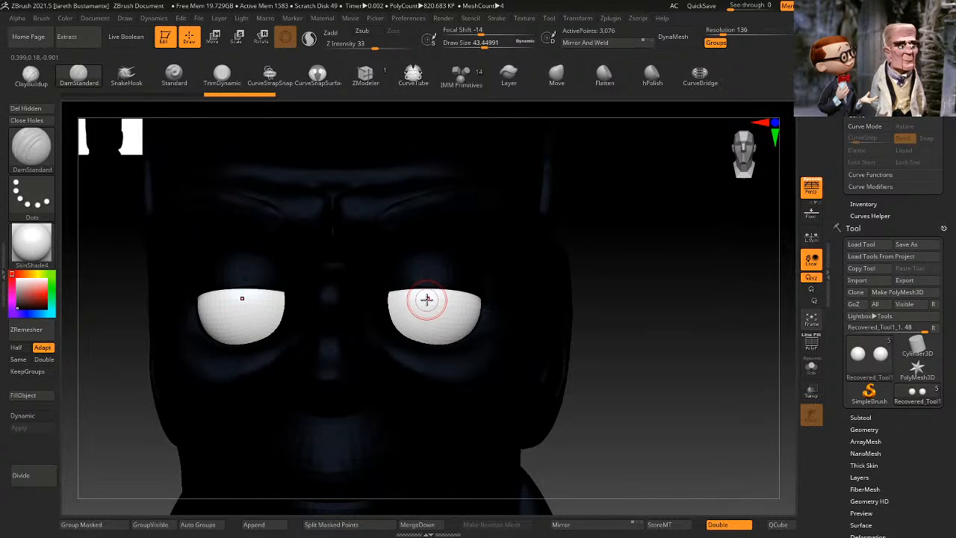
Step: Refill the eyeballs with white (RGB 255, 255, 255) and set the painting colour back to black
left_click(11, 275)
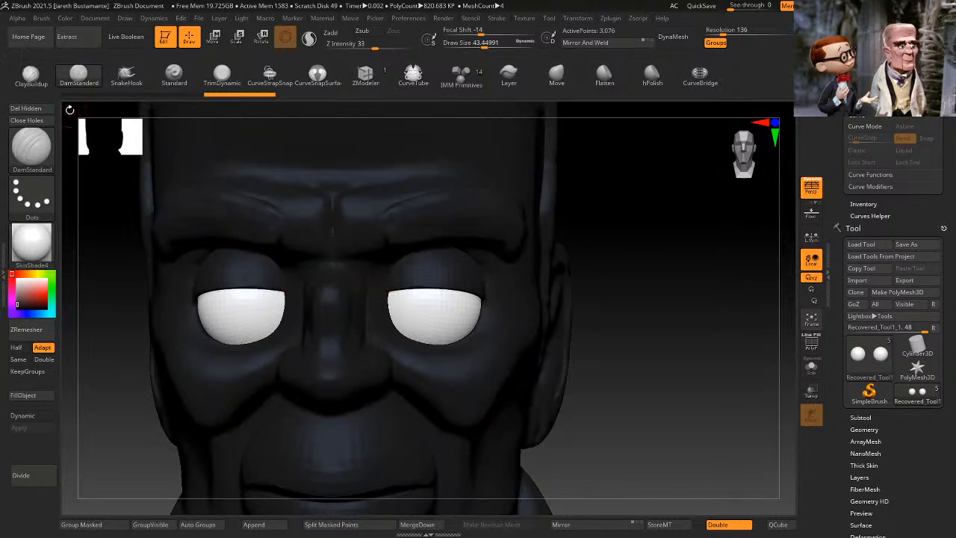
left_click(13, 275)
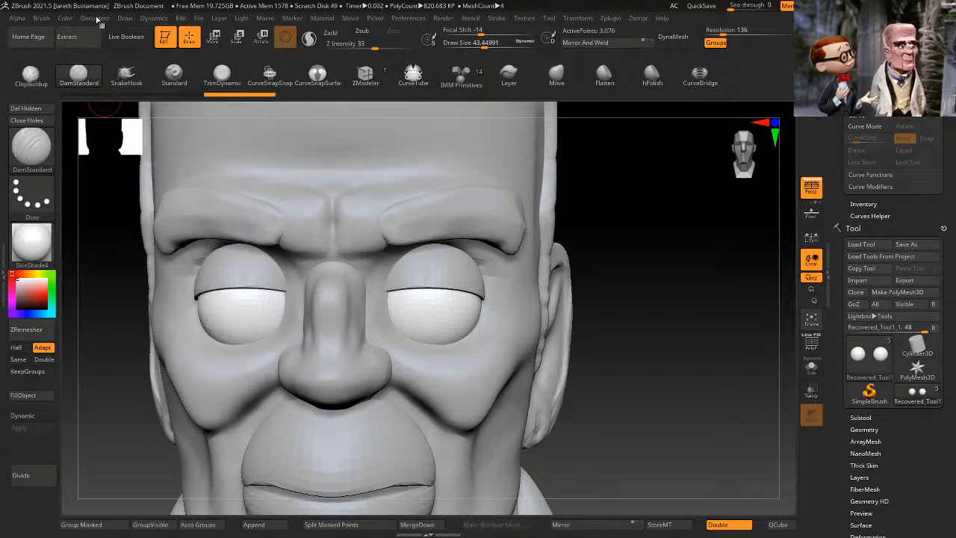
left_click(65, 17)
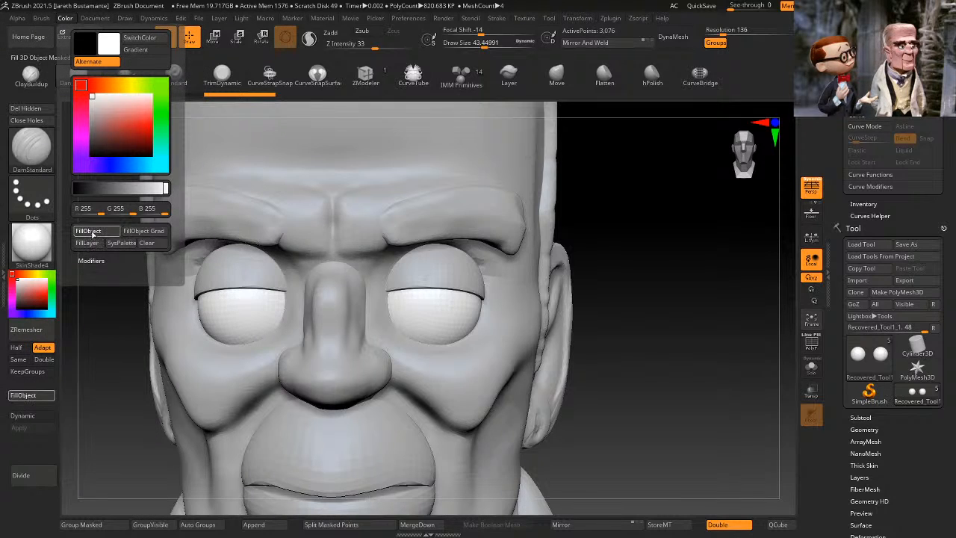
left_click(15, 309)
left_click_drag(12, 315, 13, 321)
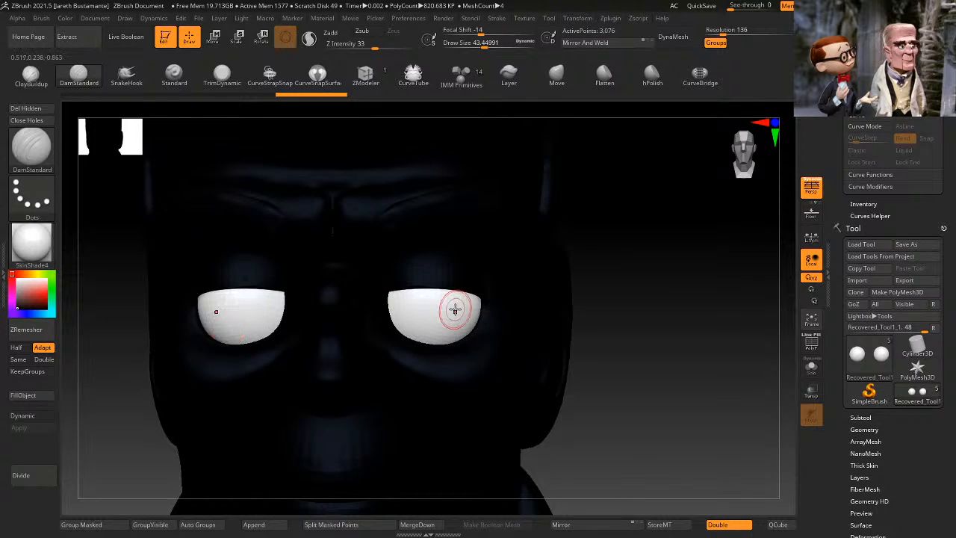
Step: Set the DamStandard brush to Mrgb with a focal shift of -100 and paint round black pupils on both eyeballs
key("space")
key("space")
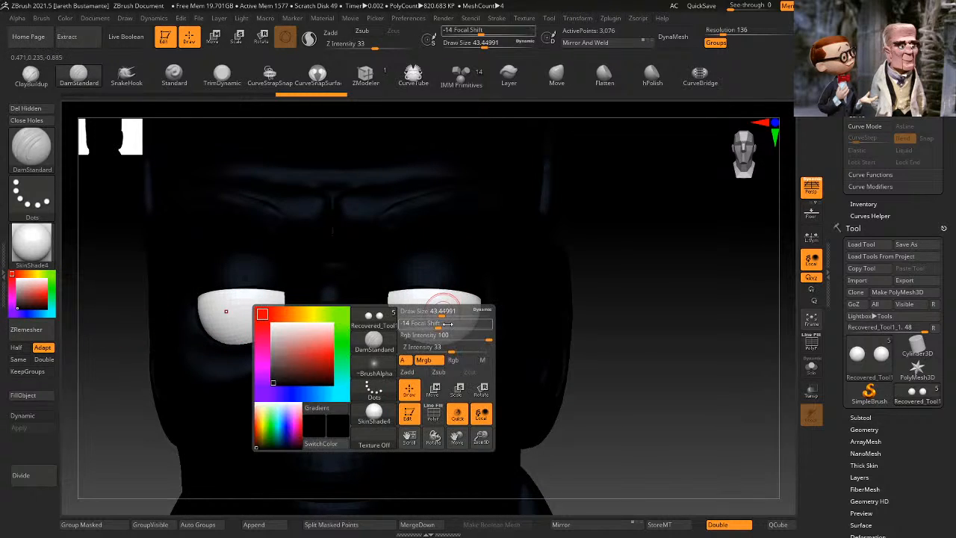
mouse_move(433, 300)
left_mouse_down("ctrl")
mouse_move(442, 300)
mouse_move(429, 297)
left_mouse_up("ctrl")
key("ctrl+z")
key("space")
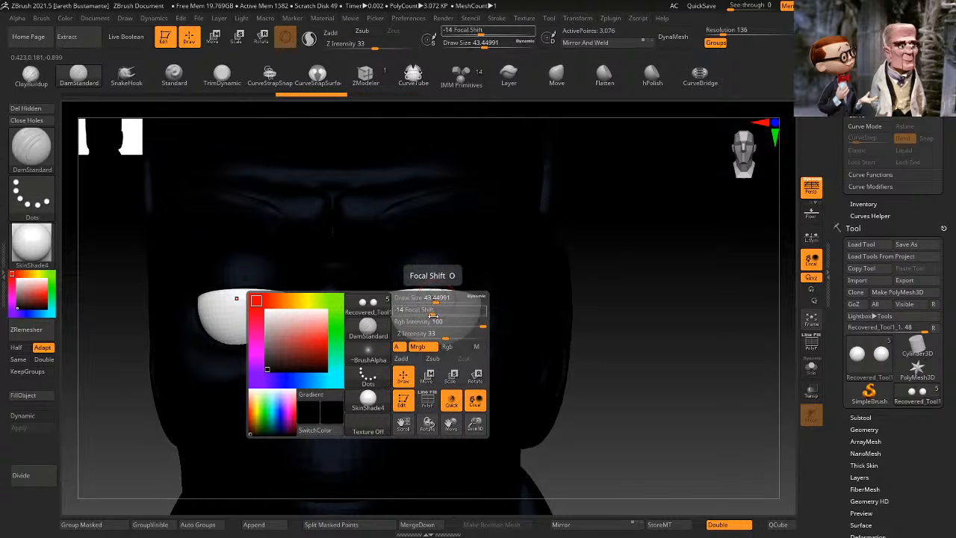
mouse_move(433, 314)
left_mouse_down()
mouse_move(450, 312)
mouse_move(390, 309)
mouse_move(445, 299)
mouse_move(433, 304)
left_mouse_up()
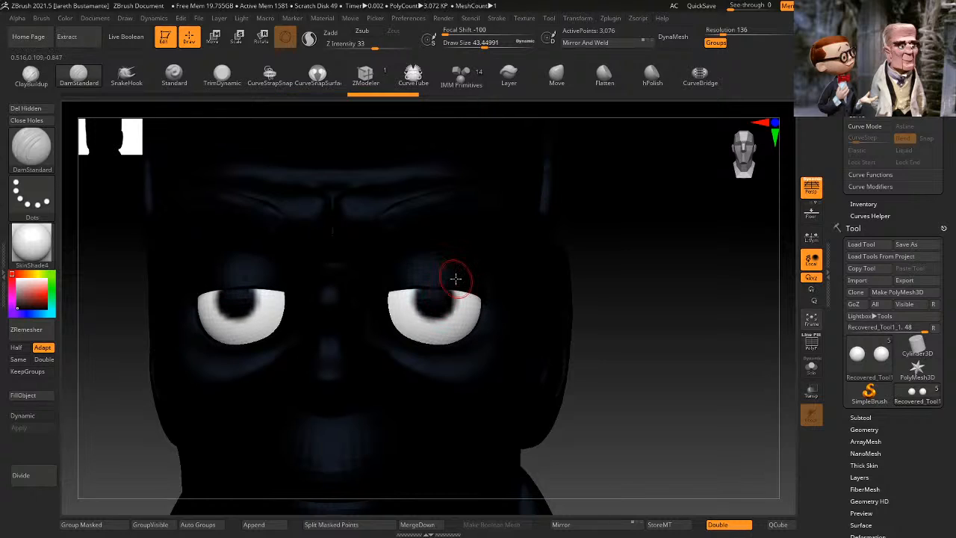
Step: Set the active colour back to white and review the painted eyes from the front and three-quarter views
left_click(17, 304)
left_click_drag(672, 317, 668, 224, "alt")
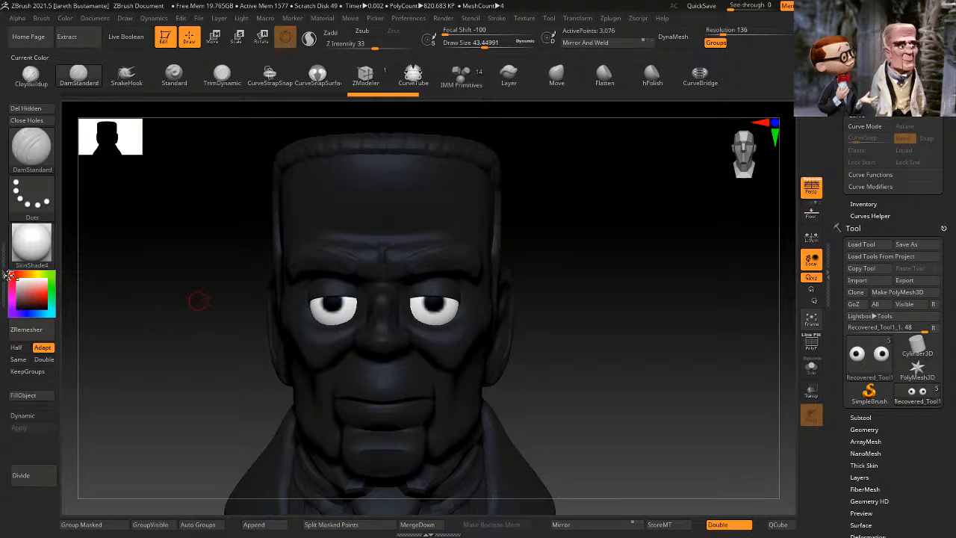
left_click_drag(664, 337, 621, 333)
left_click_drag(260, 433, 187, 345, "alt")
left_click_drag(187, 345, 209, 339)
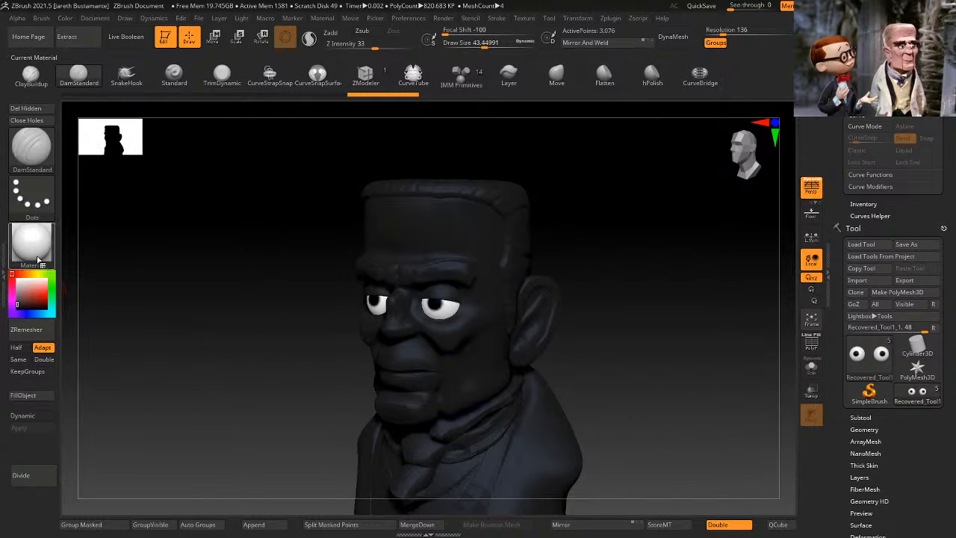
left_click(12, 276)
mouse_move(149, 335)
left_mouse_down("shift")
mouse_move(276, 364)
mouse_move(231, 299)
left_mouse_up("shift")
left_click_drag(662, 337, 649, 337)
mouse_move(649, 338)
left_mouse_down("alt")
mouse_move(654, 361)
mouse_move(627, 359)
mouse_move(644, 333)
mouse_move(655, 339)
mouse_move(634, 387)
left_mouse_up("alt")
Step: Switch the bust's display material to BasicMaterial2
left_click(34, 251)
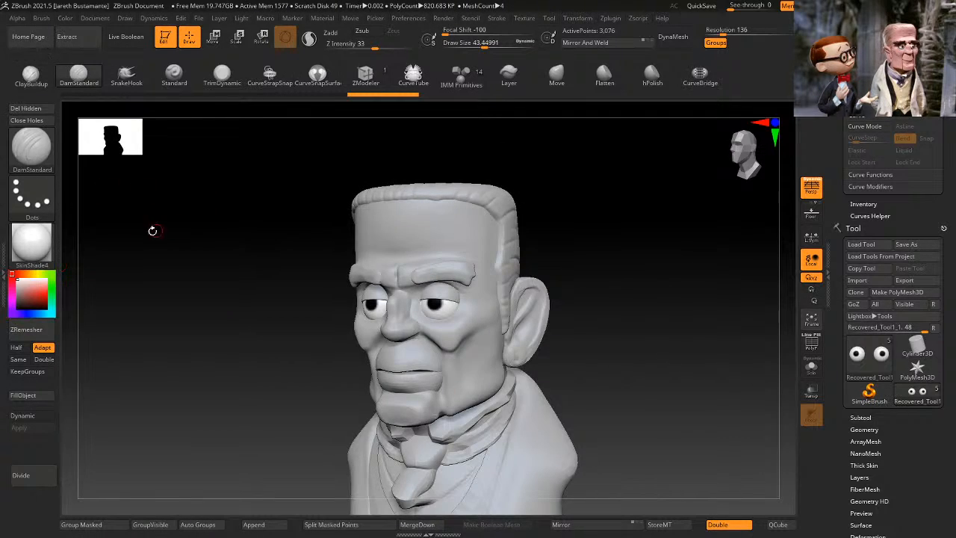
left_click(32, 244)
left_click(31, 244)
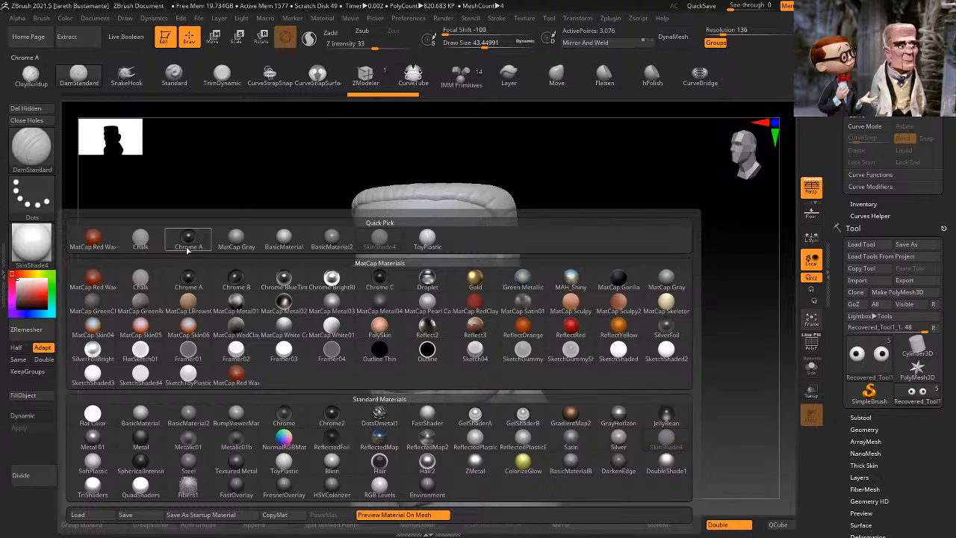
left_click(343, 244)
mouse_move(640, 323)
left_mouse_down()
mouse_move(668, 318)
mouse_move(668, 290)
mouse_move(658, 288)
mouse_move(653, 306)
mouse_move(634, 272)
left_mouse_up()
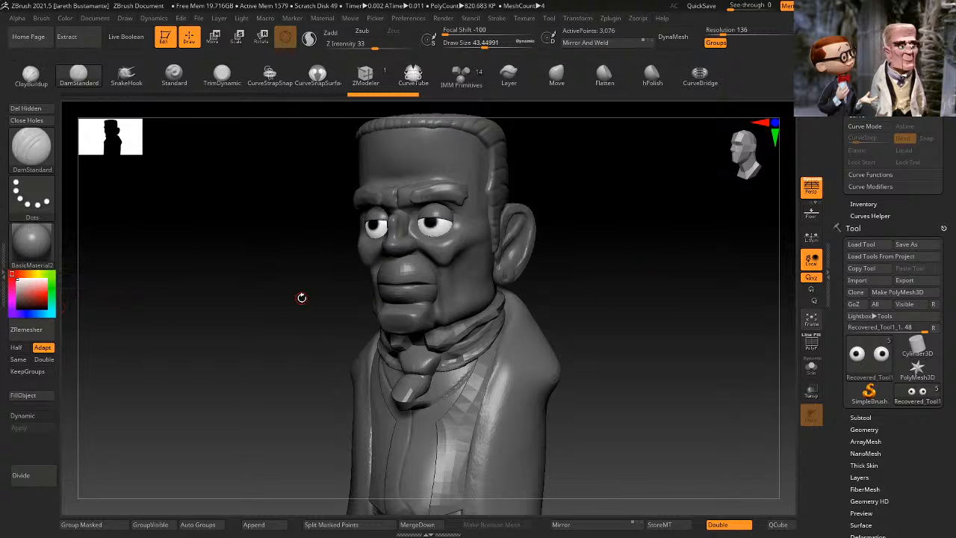
Step: Make the head sculpt the active subtool and isolate the base head's polygroup
mouse_move(302, 297)
left_mouse_down()
mouse_move(630, 259)
mouse_move(647, 267)
mouse_move(646, 318)
mouse_move(590, 293)
mouse_move(523, 342)
mouse_move(523, 283)
mouse_move(545, 294)
mouse_move(366, 307)
left_mouse_up()
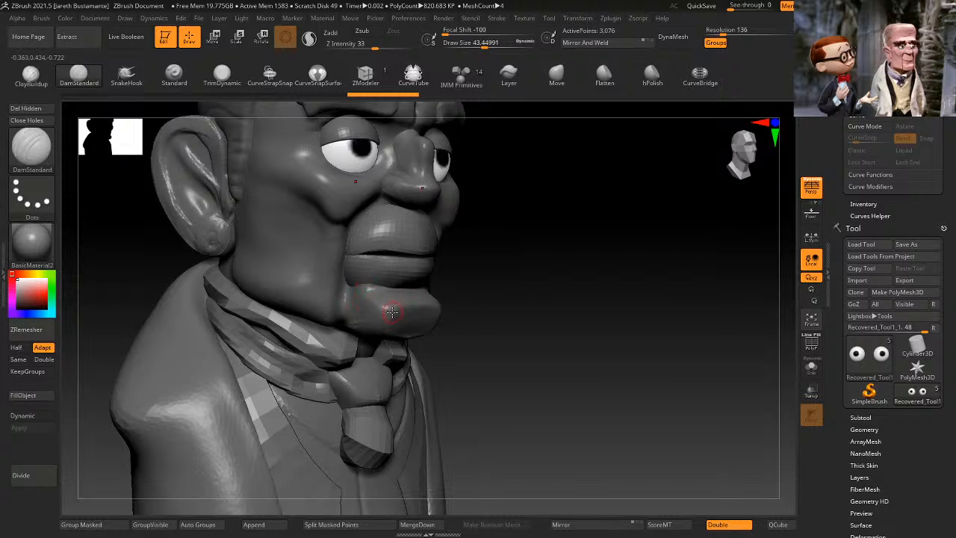
left_click(432, 305, "alt")
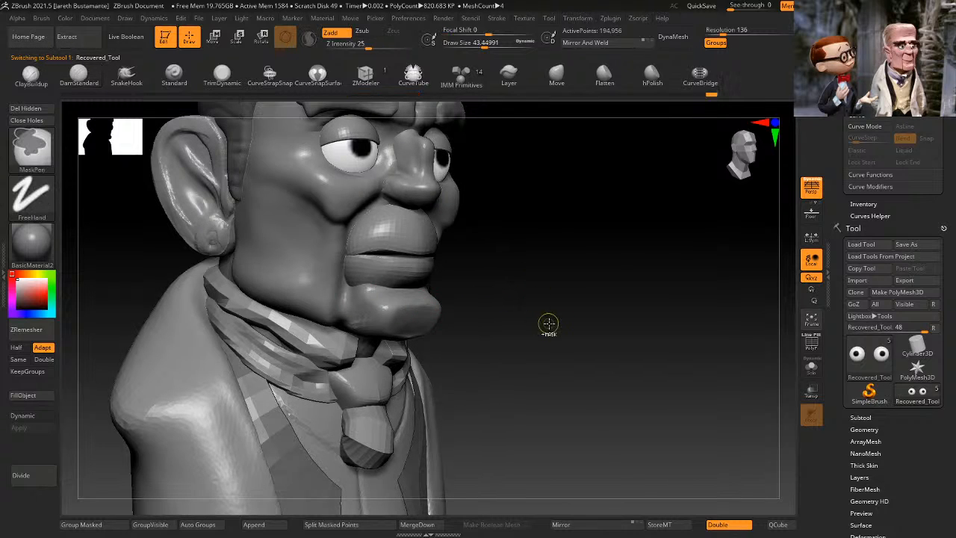
left_click_drag(549, 323, 499, 320, "shift")
left_click(432, 310, "ctrl+shift")
left_click(529, 301, "ctrl+shift")
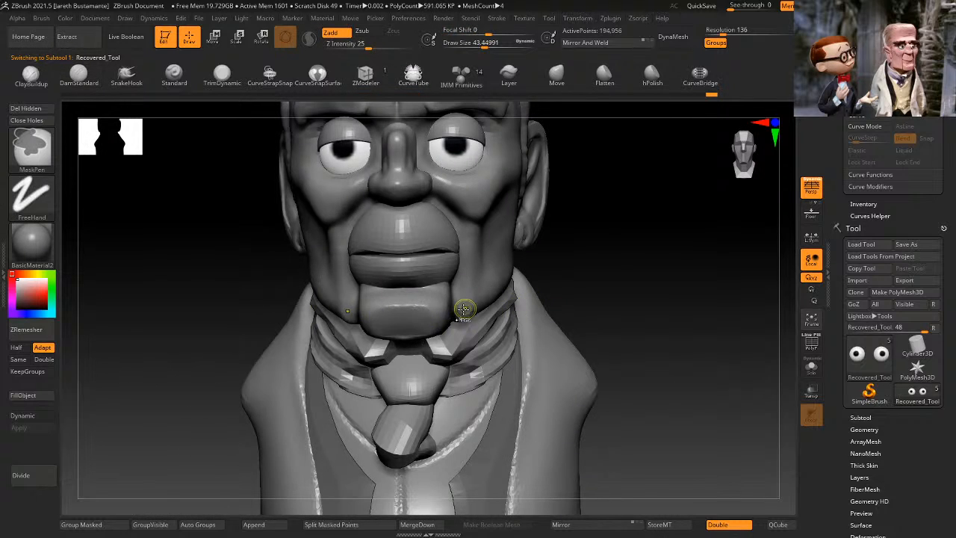
left_click(418, 307, "ctrl+shift")
Step: Choose the Move brush and increase its draw size to 97.48 for working on the isolated head
left_click_drag(572, 277, 604, 266)
key("space")
left_click_drag(605, 258, 598, 312, "alt")
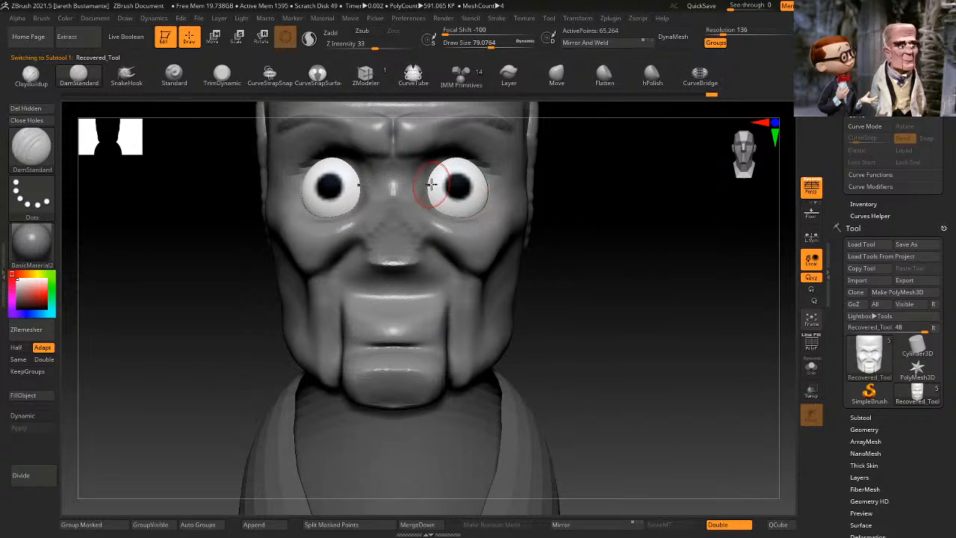
key("space")
left_click_drag(453, 185, 460, 184)
left_click(559, 75)
left_click_drag(564, 158, 584, 169)
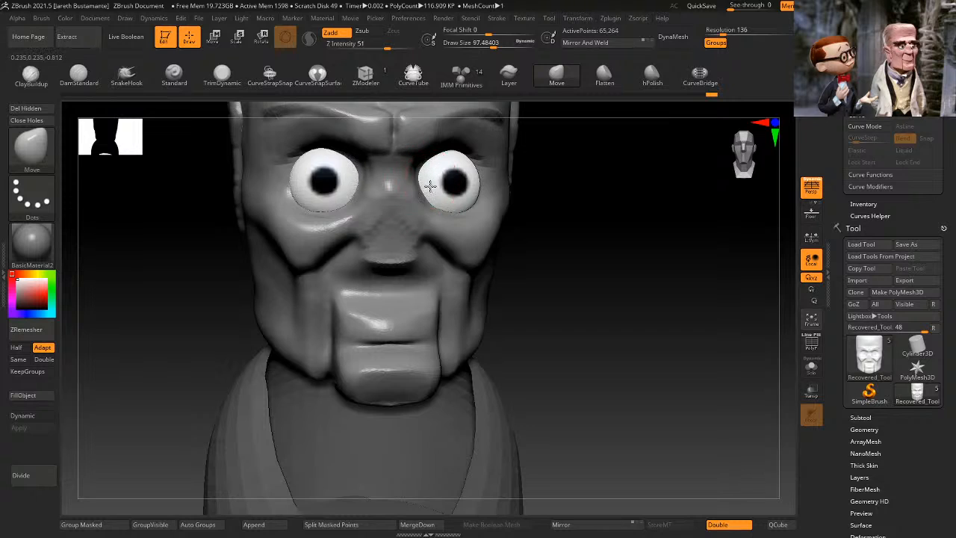
Step: Restore the visibility of all the head's parts and check the eyes and lids from the front
left_click(592, 216, "ctrl+shift")
left_click_drag(651, 253, 644, 227)
left_click(645, 226, "ctrl+shift")
left_click(647, 231, "ctrl+shift")
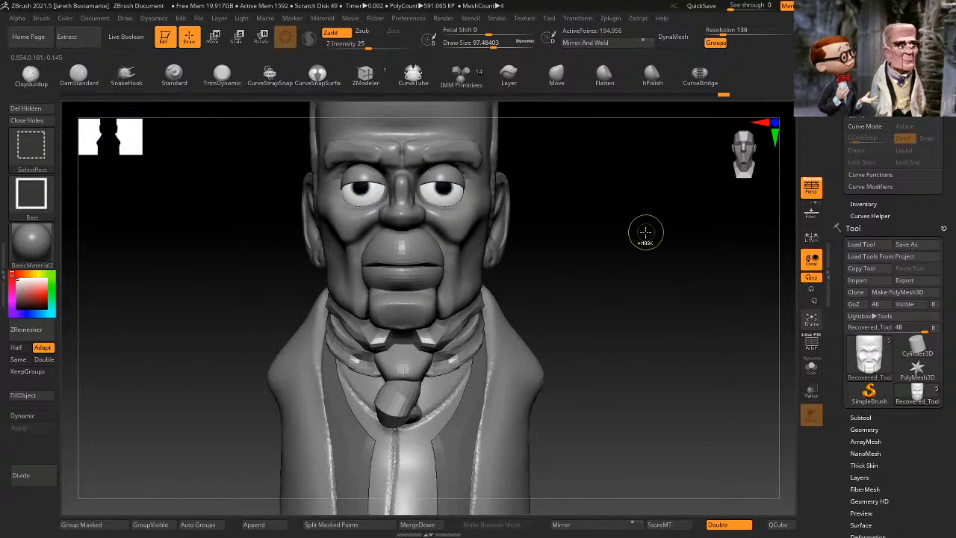
left_click(644, 229, "ctrl+shift")
left_click(647, 230, "ctrl+shift")
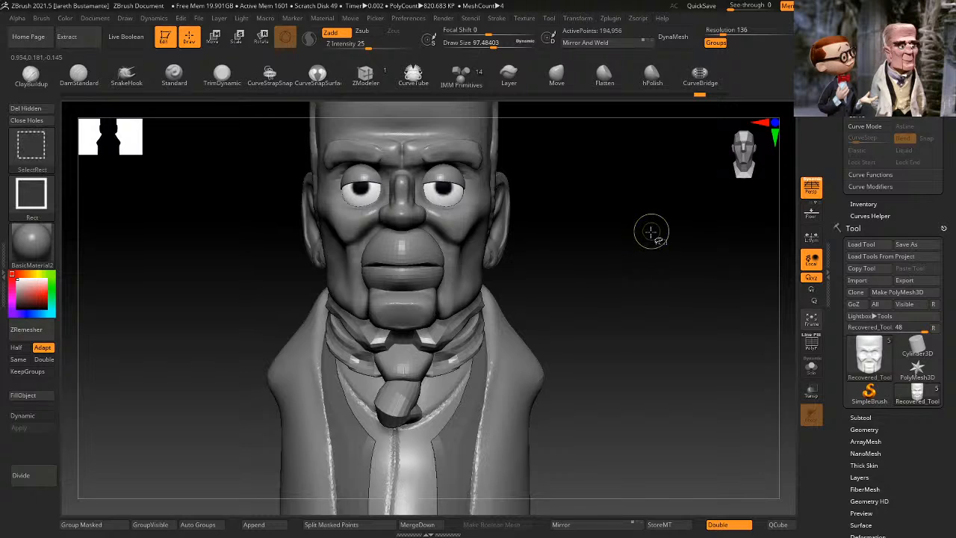
left_click(650, 232, "ctrl+shift")
left_click(649, 232, "ctrl+shift")
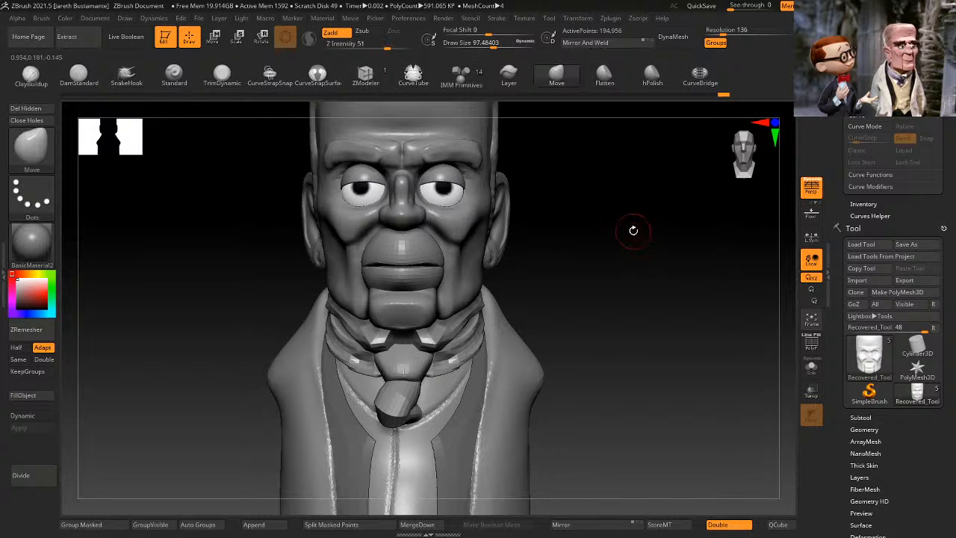
mouse_move(632, 229)
left_mouse_down("alt")
mouse_move(625, 265)
mouse_move(636, 268)
mouse_move(617, 234)
left_mouse_up("alt")
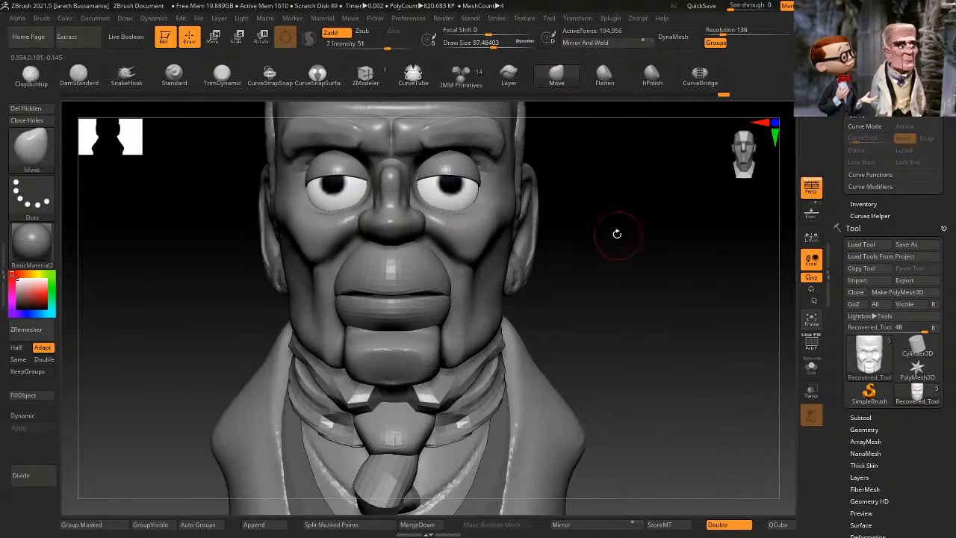
left_click_drag(595, 203, 676, 231, "alt")
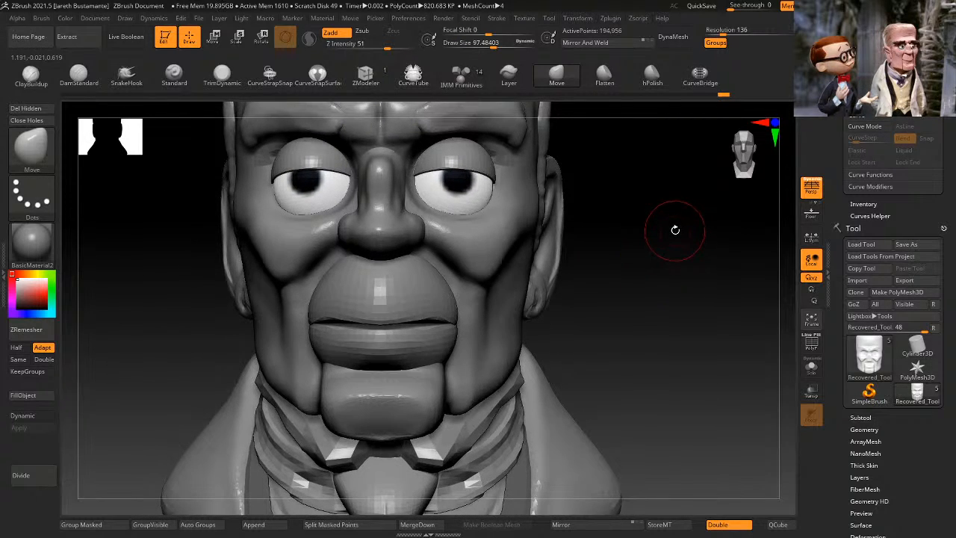
Step: Briefly isolate the base head, restore its hidden parts and clear any mask from the head subtool
mouse_move(651, 285)
left_mouse_down("alt")
mouse_move(665, 257)
mouse_move(670, 293)
mouse_move(687, 284)
mouse_move(641, 294)
mouse_move(673, 301)
mouse_move(676, 285)
mouse_move(681, 316)
mouse_move(692, 276)
mouse_move(696, 298)
left_mouse_up("alt")
left_click(474, 293, "ctrl+shift")
left_click(662, 272, "ctrl")
left_click(671, 270, "ctrl+shift")
left_click(675, 271, "ctrl")
mouse_move(664, 271)
left_mouse_down("ctrl")
mouse_move(604, 313)
mouse_move(630, 314)
left_mouse_up("ctrl")
Step: Isolate the base head again and brush a mask along the upper and side edges of the mouth plate
left_click(500, 306, "ctrl+shift")
mouse_move(409, 281)
left_mouse_down("ctrl")
mouse_move(412, 309)
mouse_move(423, 277)
left_mouse_up("ctrl")
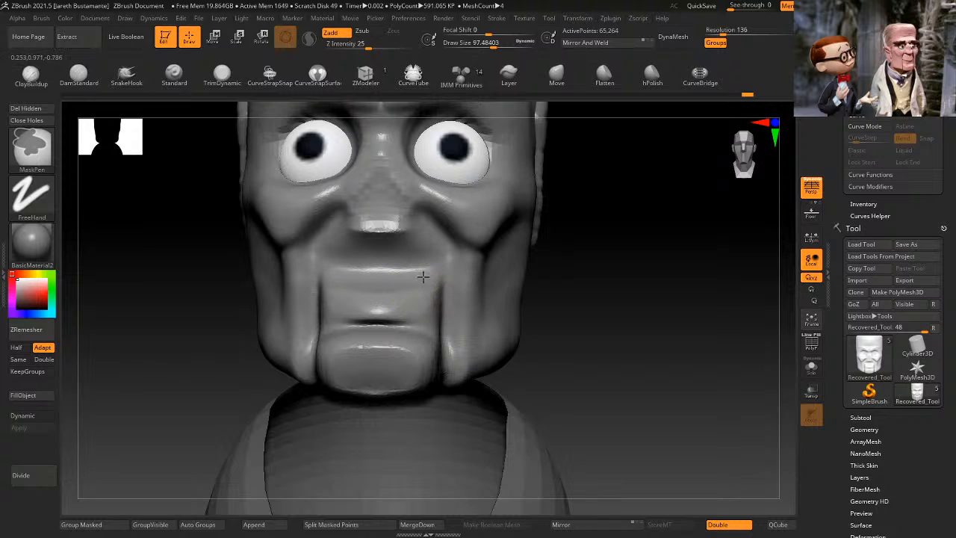
left_click(811, 371)
left_click(812, 371)
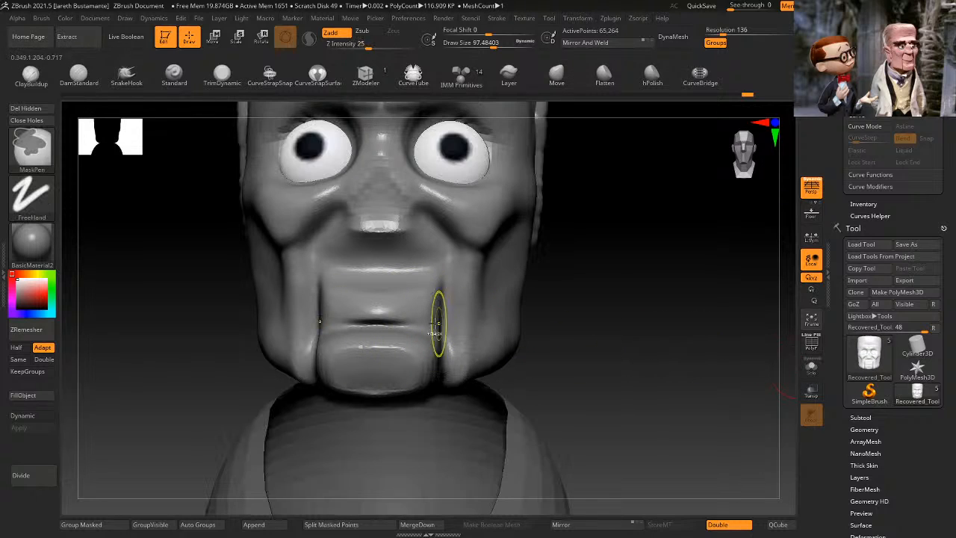
left_click_drag(435, 323, 420, 304, "ctrl")
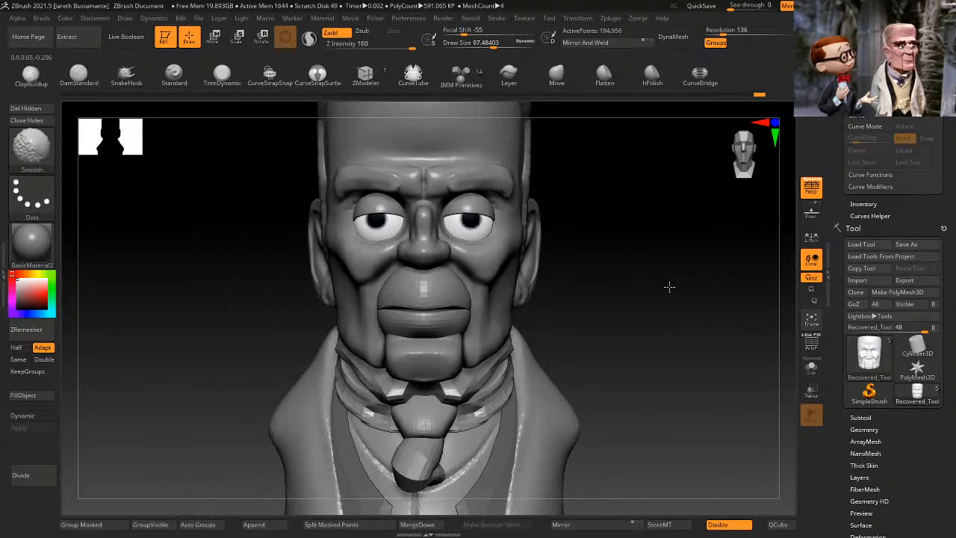
Step: Show the complete bust, choose the Move brush and save the project file
left_click(557, 73)
left_click(198, 18)
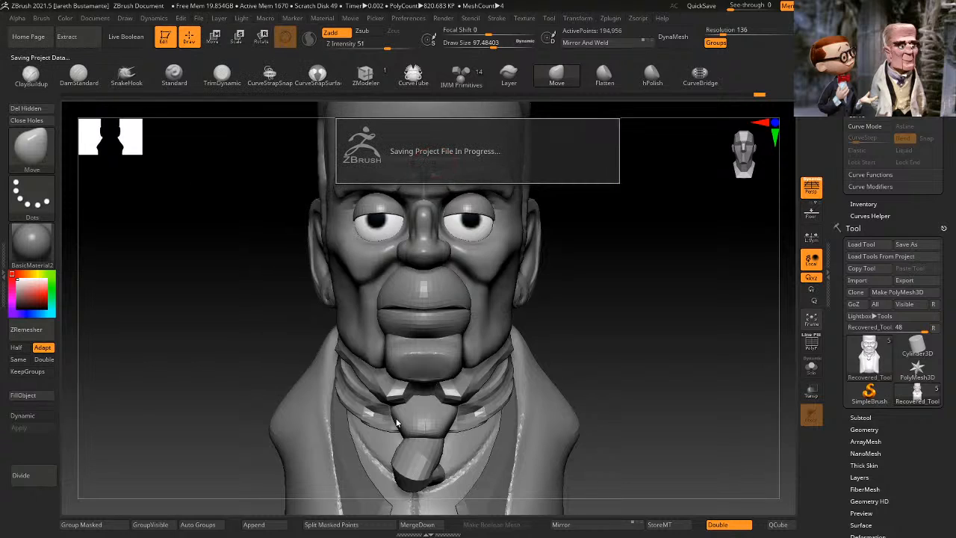
left_click_drag(637, 322, 653, 342)
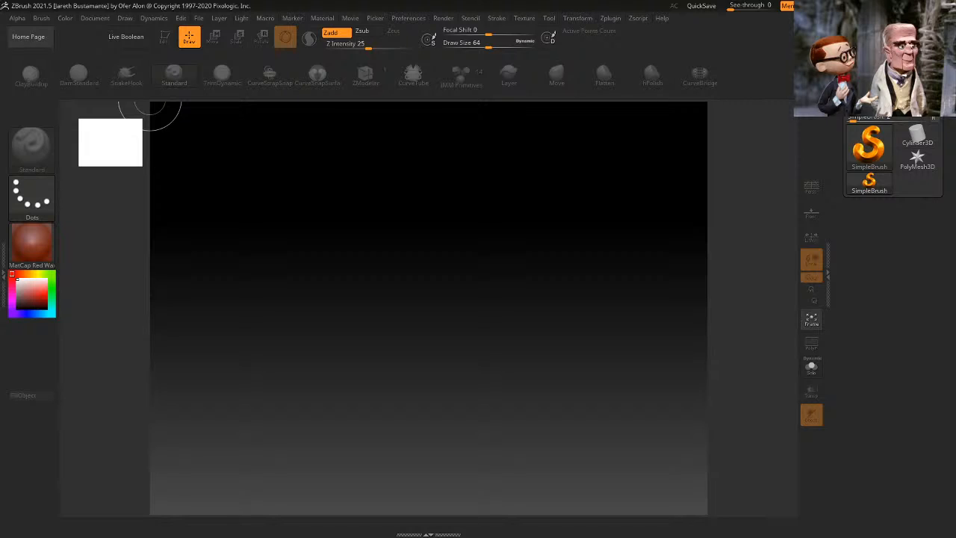
Step: Open the recent project baron 1.zpr and view the puppet bust from the front
key("comma")
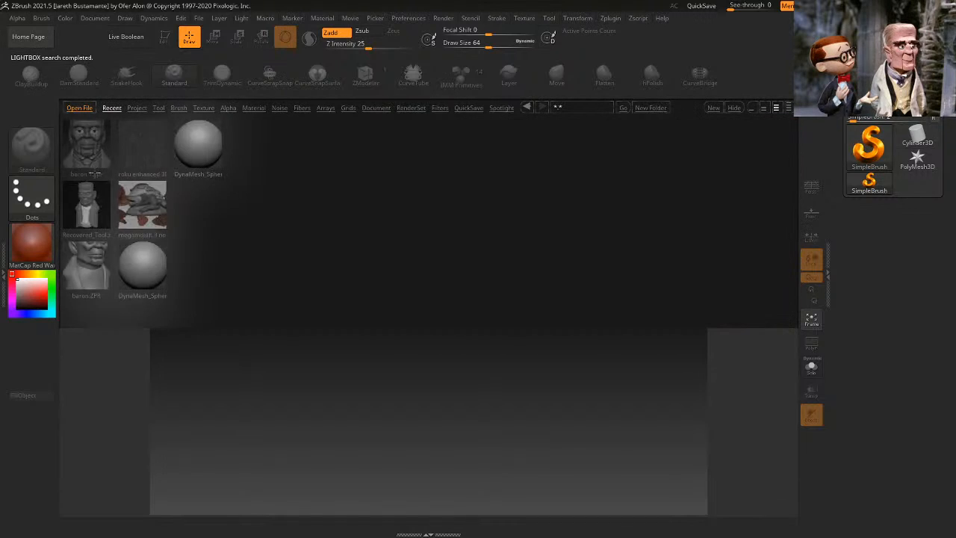
double_click(86, 153)
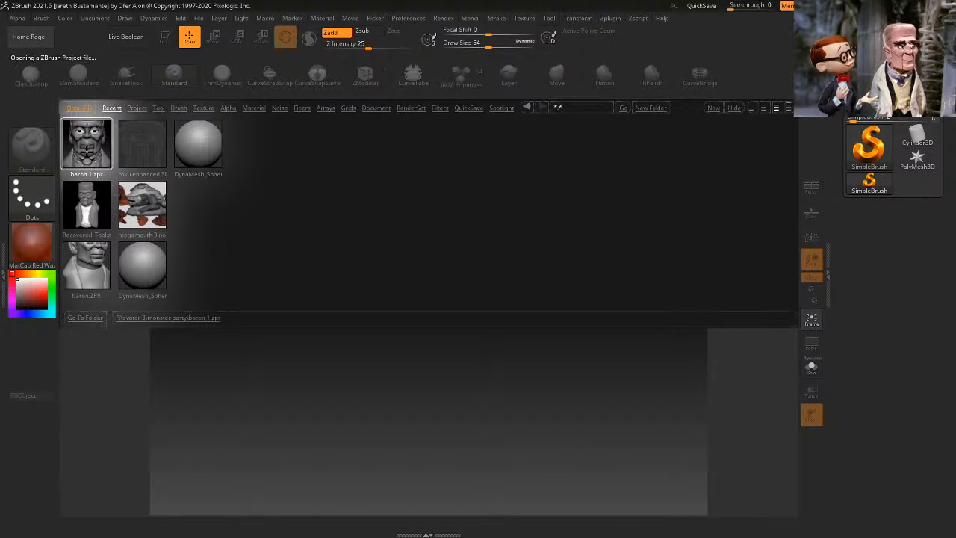
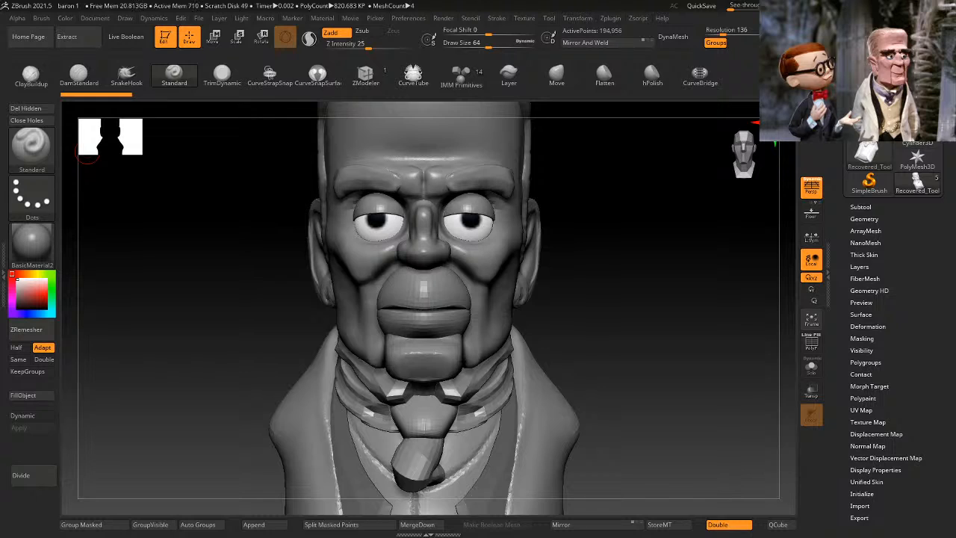
right_click_drag(626, 352, 634, 322, "ctrl")
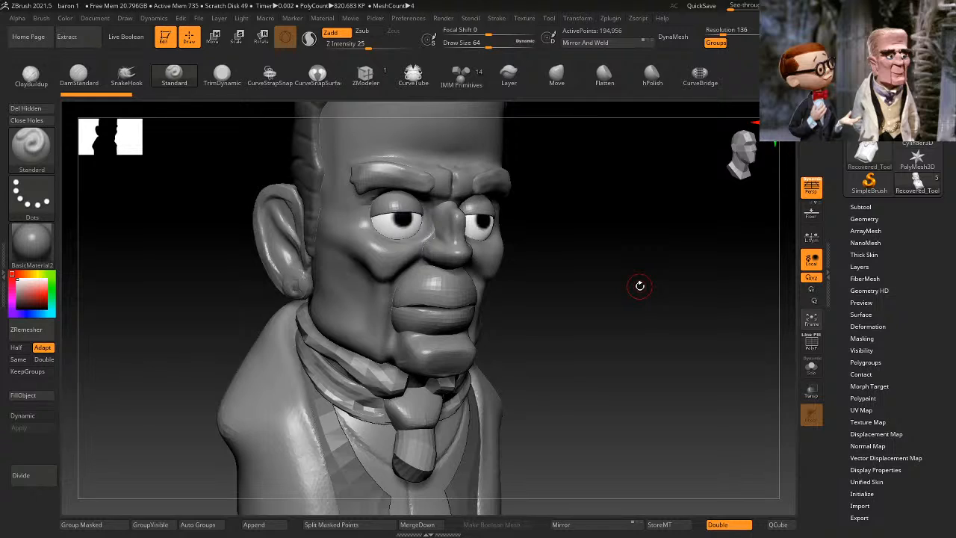
left_click_drag(615, 276, 544, 261)
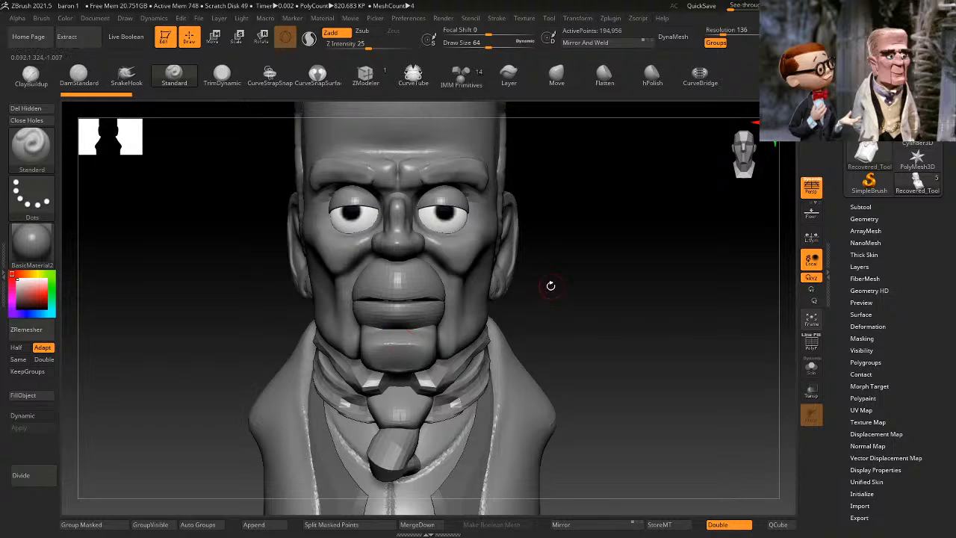
Step: Isolate the base head and brush a mask over the upper mouth area and the side edges of the mouth plate
left_click(454, 319, "ctrl+shift")
left_click_drag(412, 322, 429, 337, "ctrl")
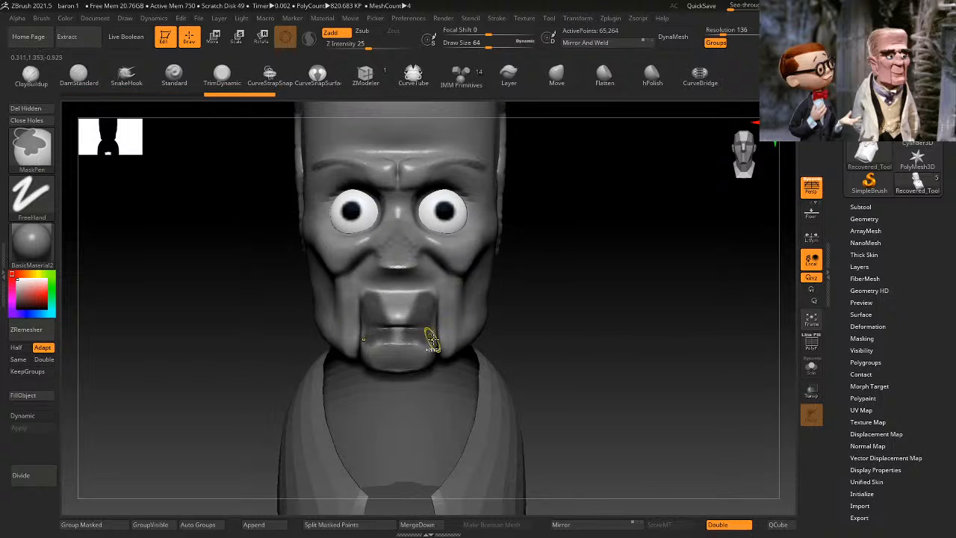
key("ctrl+z")
left_click_drag(556, 258, 574, 267)
mouse_move(365, 325)
left_mouse_down("ctrl")
mouse_move(362, 352)
mouse_move(378, 291)
mouse_move(397, 313)
mouse_move(408, 288)
left_mouse_up("ctrl")
left_click_drag(529, 288, 582, 268)
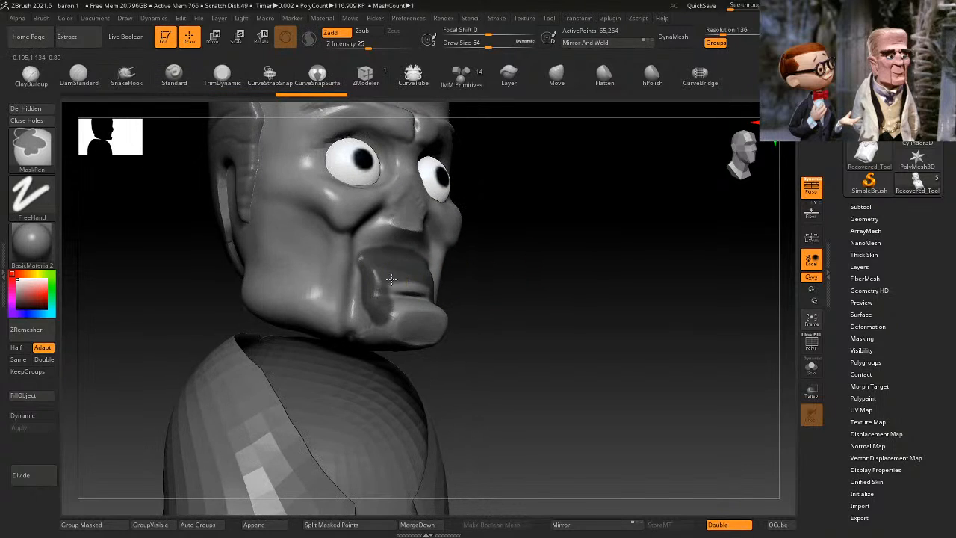
left_click_drag(368, 277, 367, 336, "ctrl")
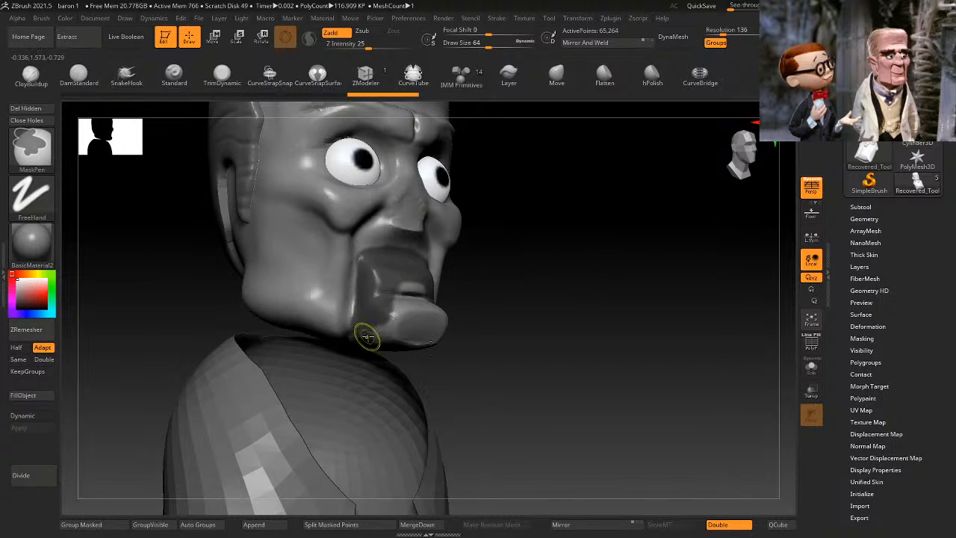
left_click_drag(494, 308, 518, 273)
left_click_drag(365, 323, 369, 341, "ctrl")
mouse_move(488, 286)
left_mouse_down()
mouse_move(517, 259)
mouse_move(479, 267)
left_mouse_up()
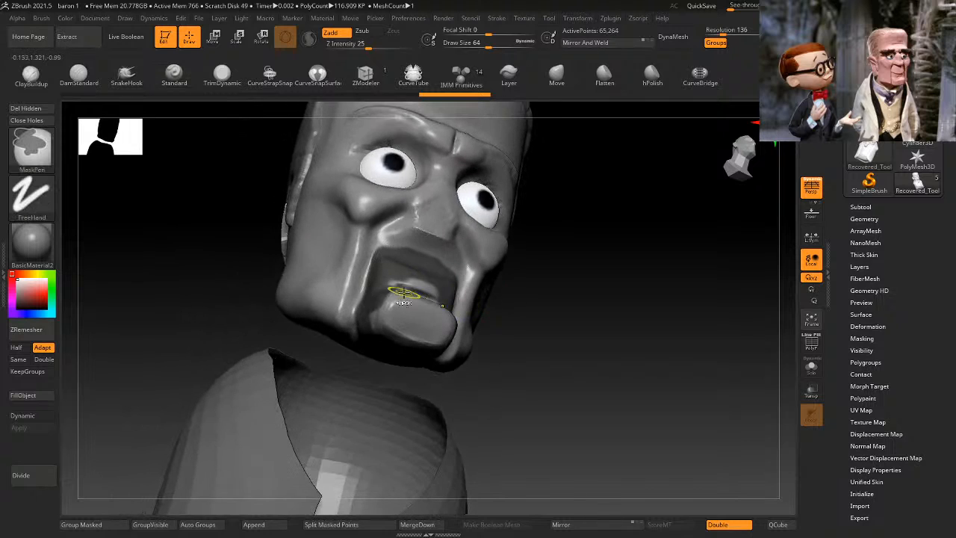
left_click_drag(401, 290, 413, 291, "ctrl")
left_click_drag(535, 273, 501, 267)
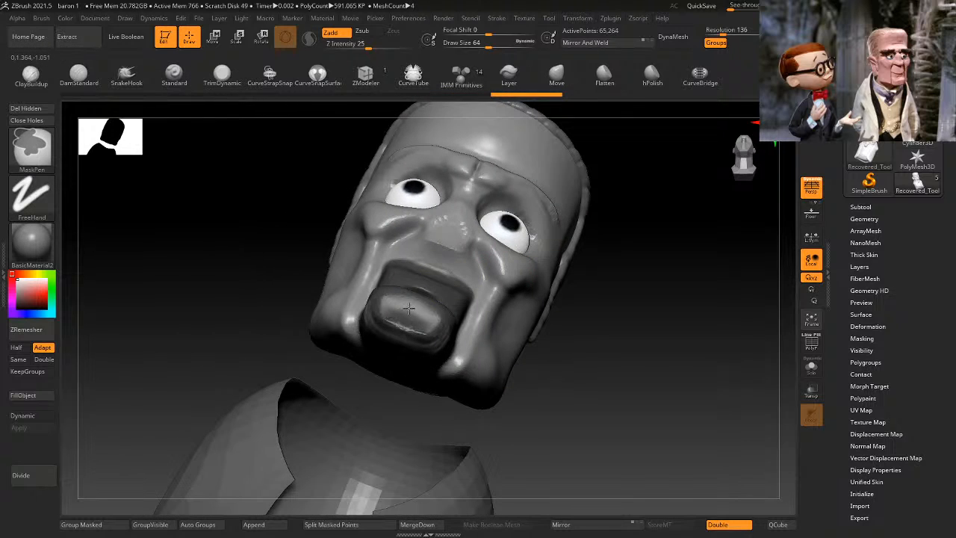
Step: Extend the mask over the front of the chin, its sides and its underside
left_click_drag(409, 308, 425, 315, "ctrl")
left_click_drag(617, 331, 645, 188)
mouse_move(429, 342)
left_mouse_down("ctrl")
mouse_move(393, 359)
mouse_move(409, 363)
mouse_move(386, 319)
left_mouse_up("ctrl")
left_click_drag(554, 278, 579, 327)
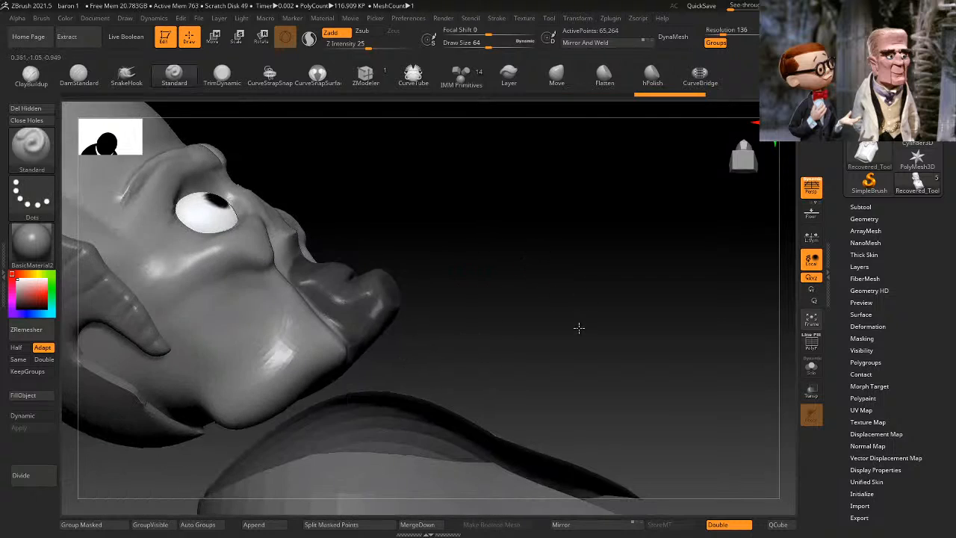
left_click_drag(362, 293, 387, 311, "ctrl")
mouse_move(444, 269)
left_mouse_down("shift")
mouse_move(526, 230)
mouse_move(612, 254)
mouse_move(590, 276)
left_mouse_up("shift")
left_click_drag(650, 269, 626, 183)
left_click_drag(381, 387, 410, 378, "ctrl")
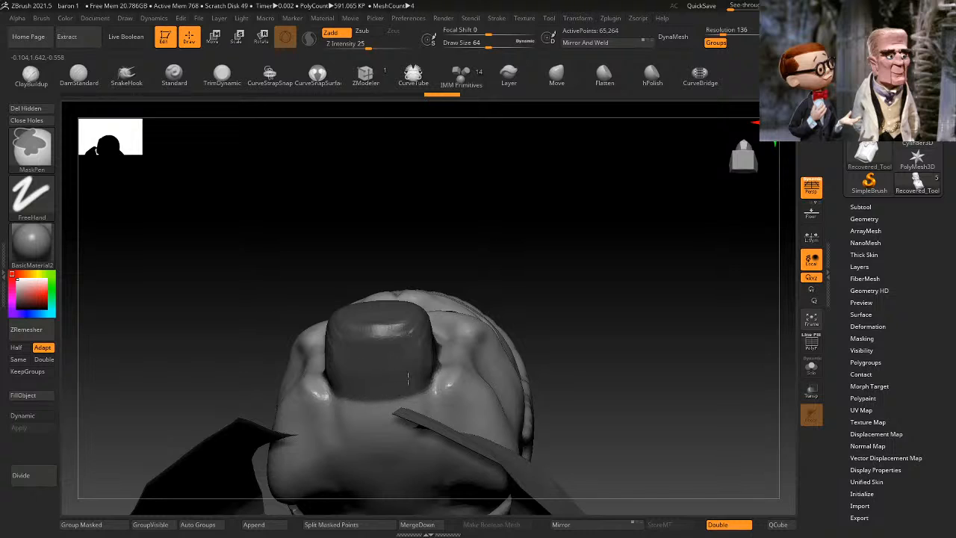
Step: Finish masking the mouth and chin block, make it a separate polygroup and clear the mask on the complete bust
mouse_move(571, 293)
left_mouse_down("shift")
mouse_move(609, 283)
mouse_move(607, 261)
mouse_move(691, 275)
mouse_move(666, 284)
left_mouse_up("shift")
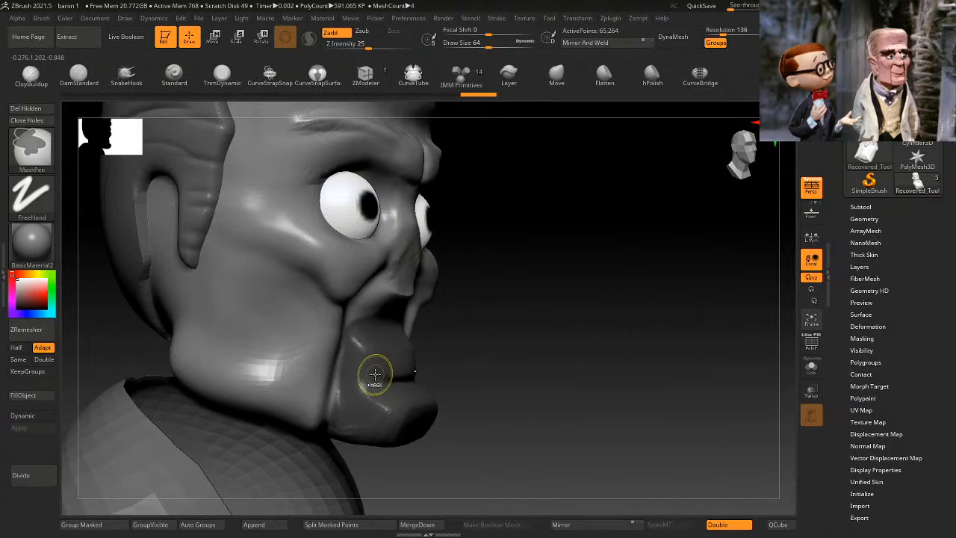
left_click(356, 355, "ctrl")
left_click_drag(517, 313, 563, 258, "alt")
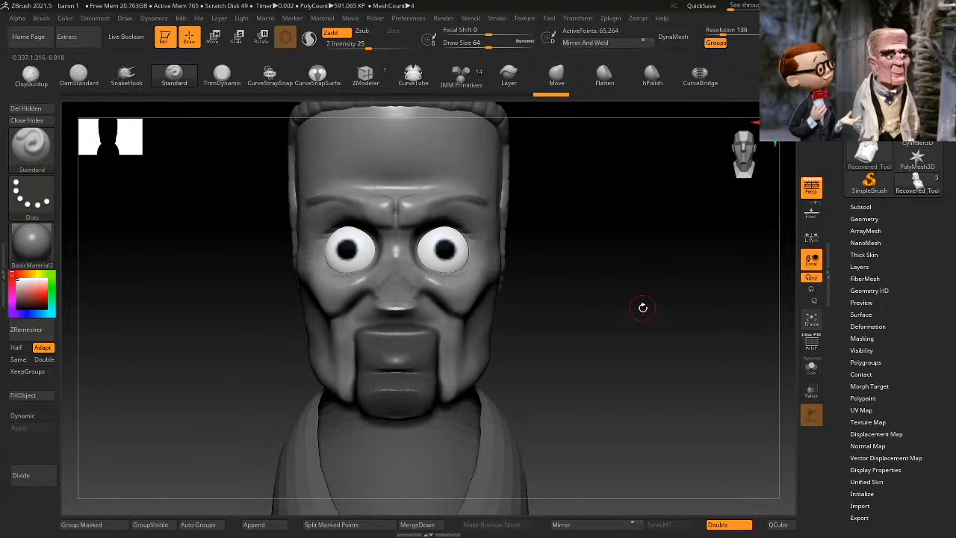
left_click(117, 525)
left_click_drag(577, 291, 588, 315, "ctrl")
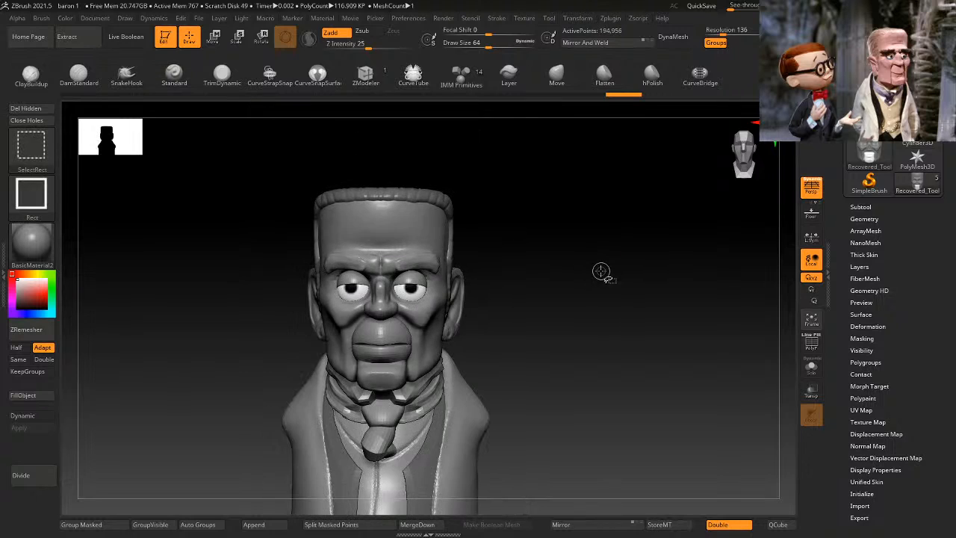
mouse_move(524, 334)
left_mouse_down("alt")
mouse_move(575, 318)
mouse_move(561, 314)
left_mouse_up("alt")
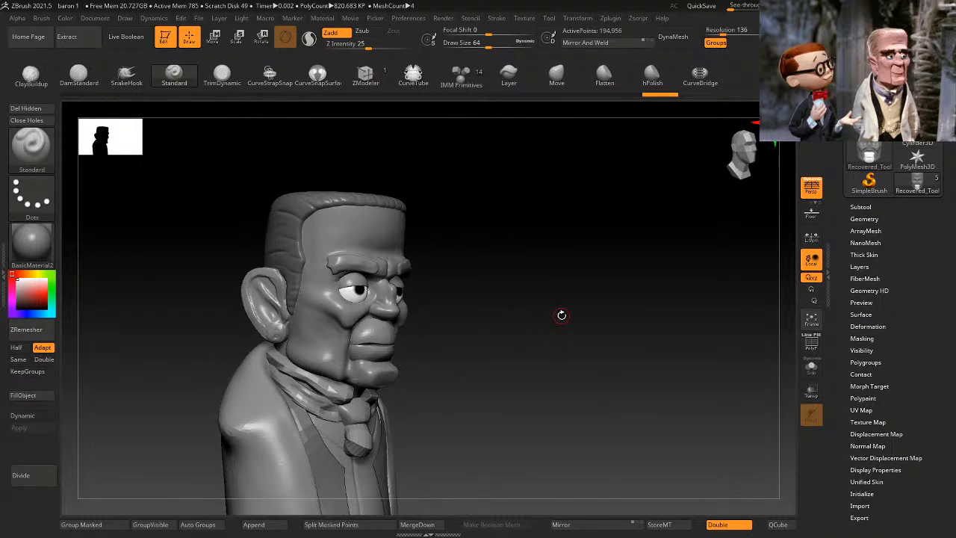
Step: Solo the bust subtool and hide the head's polygroups one by one, including face, nose, lids, ears, lips and chin
left_click(811, 367)
left_click_drag(718, 345, 598, 311, "shift")
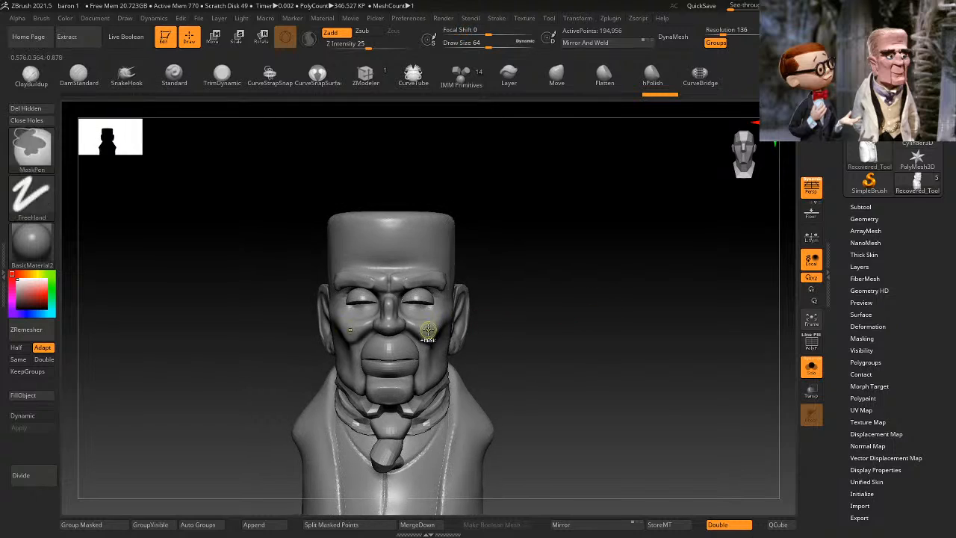
left_click(426, 331, "ctrl+shift")
left_click(419, 328, "ctrl+shift")
left_click(390, 329, "ctrl+shift")
left_click(416, 302, "ctrl+shift")
left_click(431, 282, "ctrl+shift")
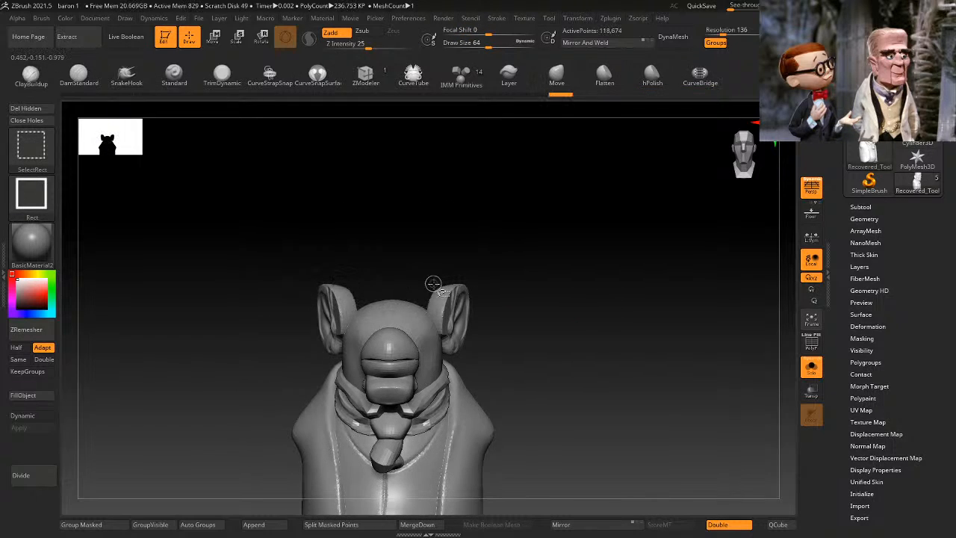
left_click(447, 312, "ctrl+shift")
left_click(427, 328, "ctrl+shift")
left_click(394, 355, "ctrl+shift")
left_click(394, 368, "ctrl+shift")
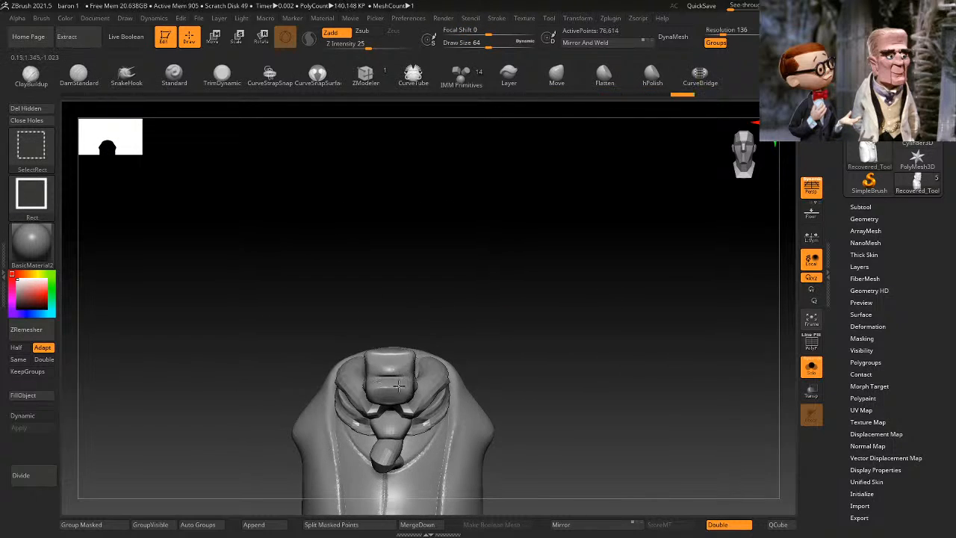
left_click(402, 383, "ctrl+shift")
Step: Mask only the head's parts, split the masked points into their own subtool and leave solo mode
left_click_drag(514, 284, 532, 329, "ctrl+shift")
left_click(566, 320, "ctrl+shift")
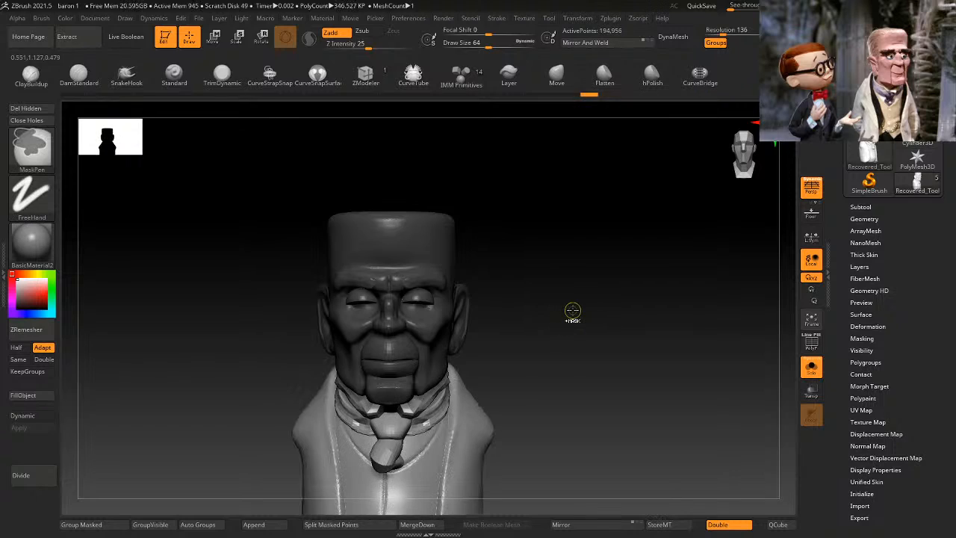
left_click(331, 525)
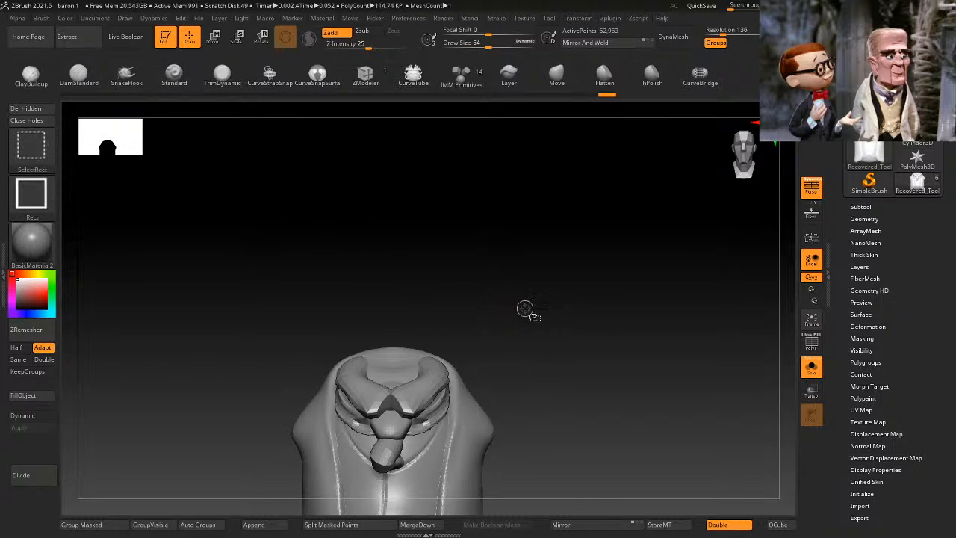
left_click(812, 367)
Step: Select the split-off head subtool, check its separate chin piece and convert the head to DynaMesh at resolution 136
left_click_drag(521, 277, 523, 311, "alt")
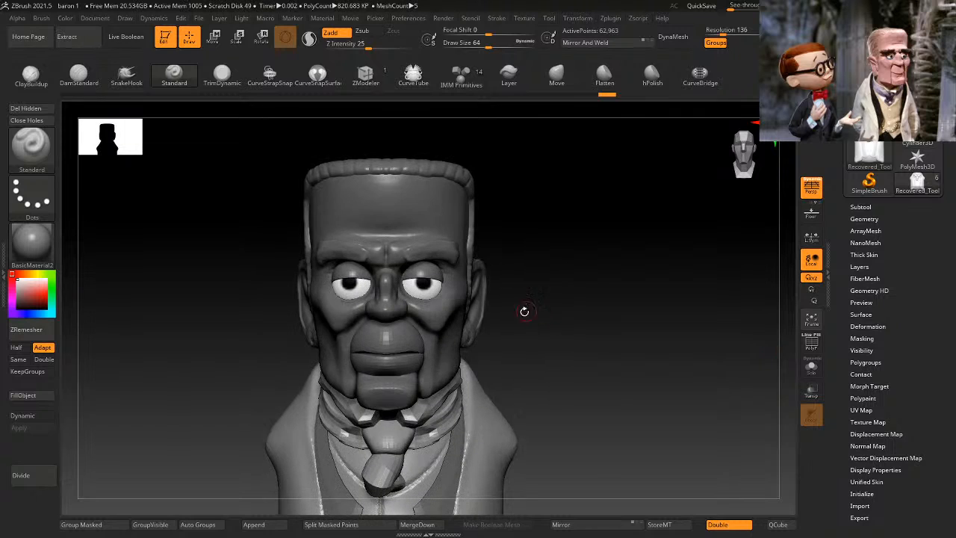
left_click_drag(527, 346, 561, 242, "alt")
left_click(471, 303, "alt")
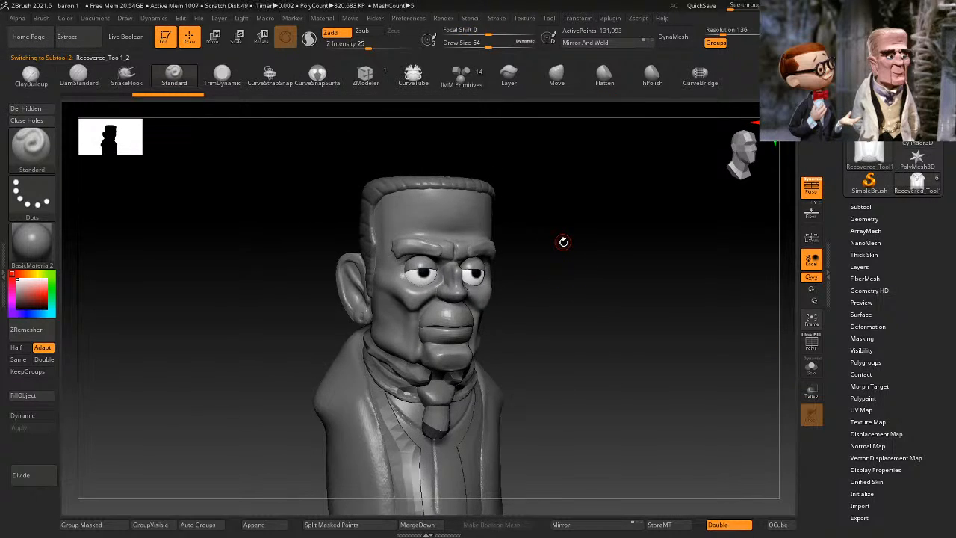
left_click_drag(605, 310, 620, 280)
left_click(446, 388, "ctrl+shift")
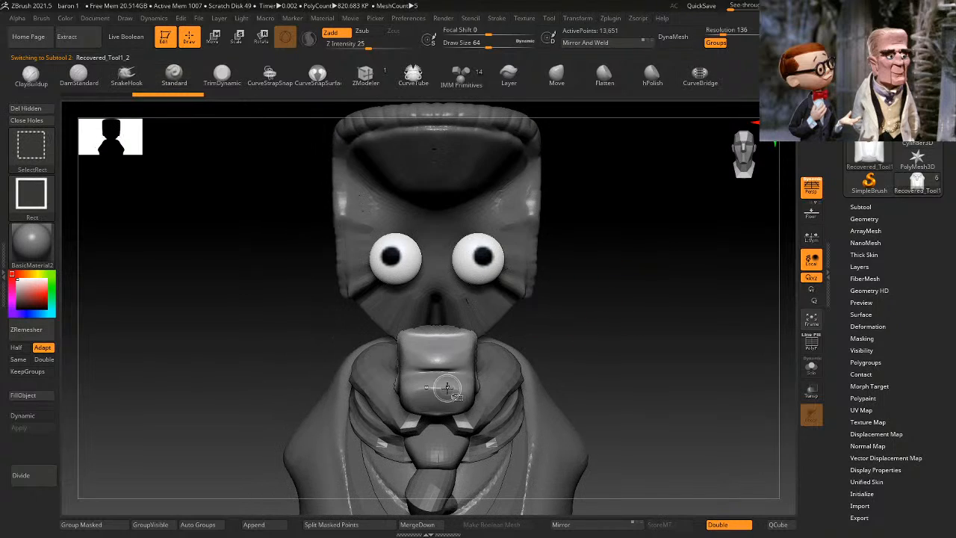
left_click(575, 317, "ctrl+shift")
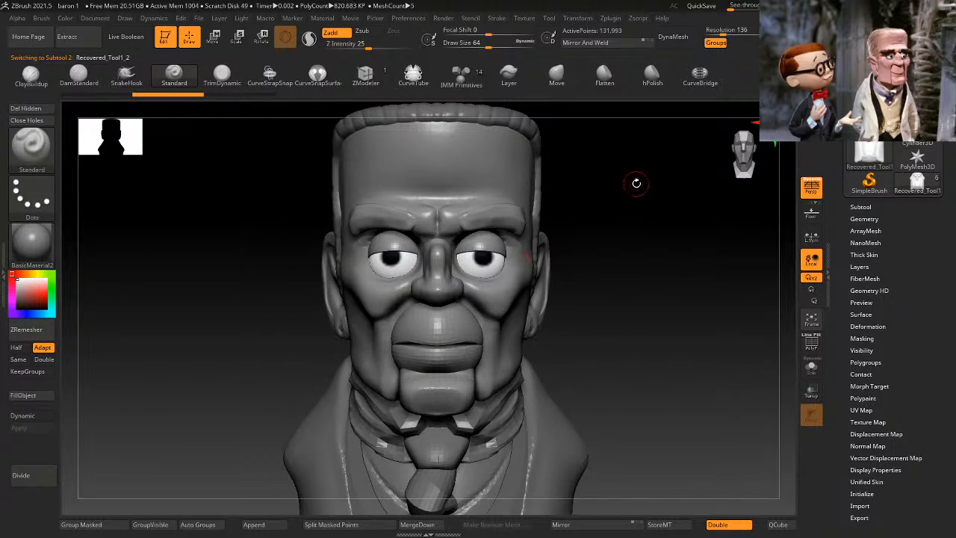
left_click_drag(649, 162, 699, 153)
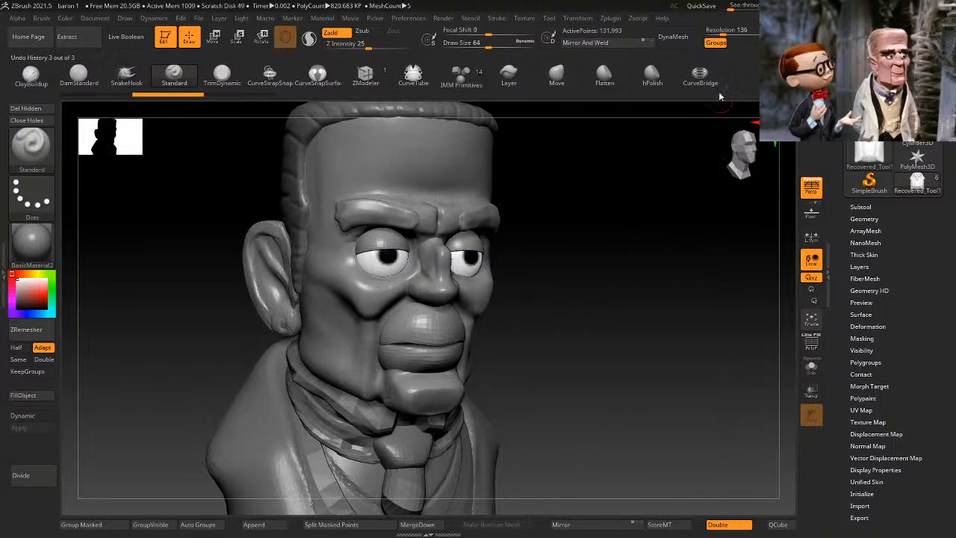
left_click(684, 46)
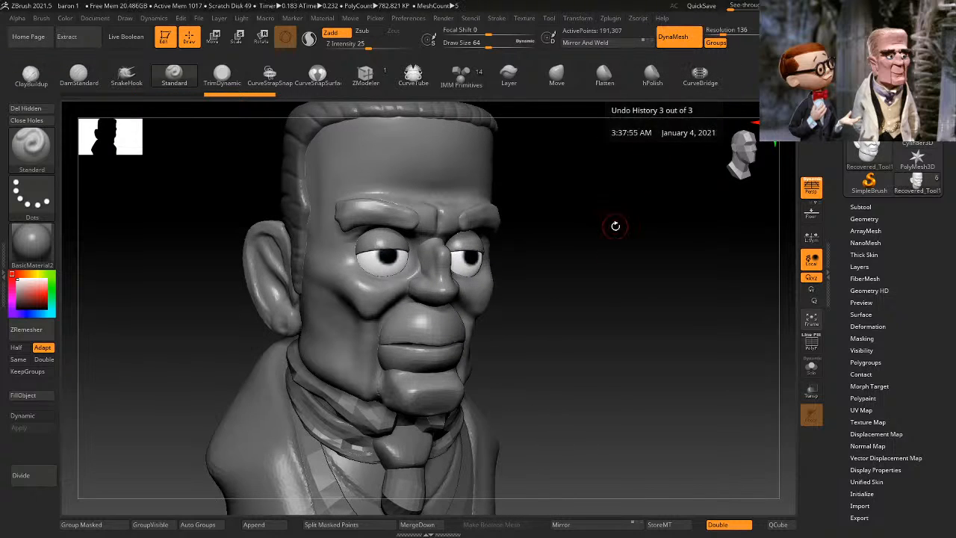
Step: Isolate the chin piece of the head and turn on Sculptris Pro mode
left_click_drag(615, 224, 665, 242)
left_click(428, 380, "ctrl+shift")
mouse_move(489, 345)
left_mouse_down()
mouse_move(525, 343)
mouse_move(538, 354)
mouse_move(506, 325)
mouse_move(523, 311)
mouse_move(523, 341)
mouse_move(511, 338)
left_mouse_up()
mouse_move(463, 314)
left_mouse_down()
mouse_move(399, 290)
mouse_move(406, 283)
mouse_move(373, 309)
left_mouse_up()
key("space")
key("ctrl+z")
left_click(311, 40)
mouse_move(487, 250)
left_mouse_down()
mouse_move(515, 241)
mouse_move(513, 254)
mouse_move(487, 260)
left_mouse_up()
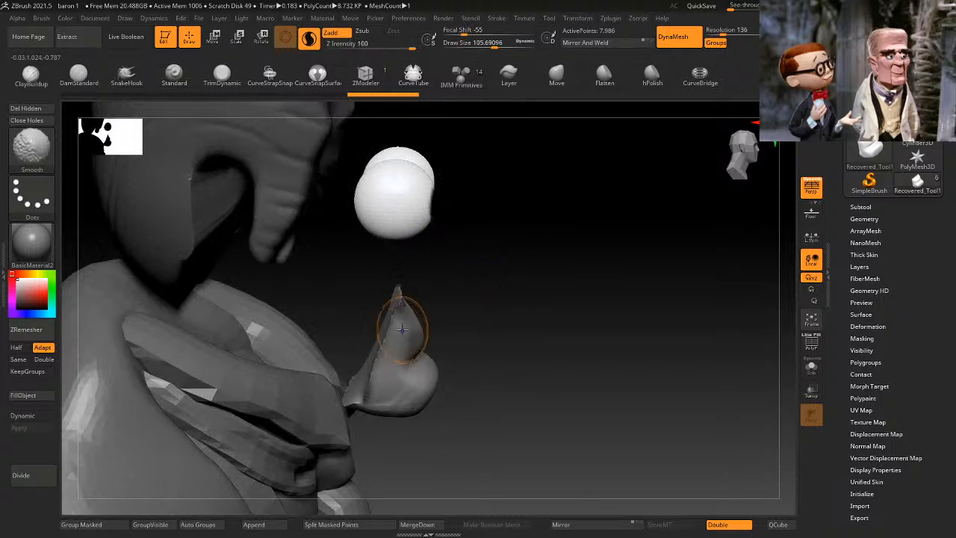
Step: Smooth the upper and back edges of the chin piece and show the whole head again
mouse_move(402, 327)
left_mouse_down("shift")
mouse_move(359, 404)
mouse_move(401, 292)
left_mouse_up("shift")
left_click_drag(478, 278, 433, 287)
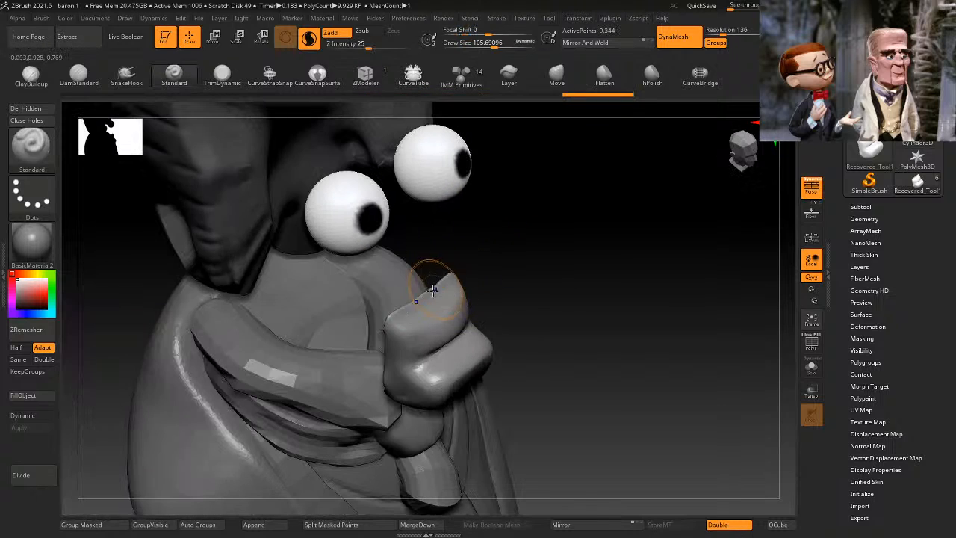
mouse_move(527, 244)
left_mouse_down()
mouse_move(546, 235)
mouse_move(560, 254)
left_mouse_up()
left_click_drag(431, 299, 477, 351, "shift")
mouse_move(379, 413)
left_mouse_down()
mouse_move(376, 327)
mouse_move(389, 426)
mouse_move(533, 389)
mouse_move(527, 404)
left_mouse_up()
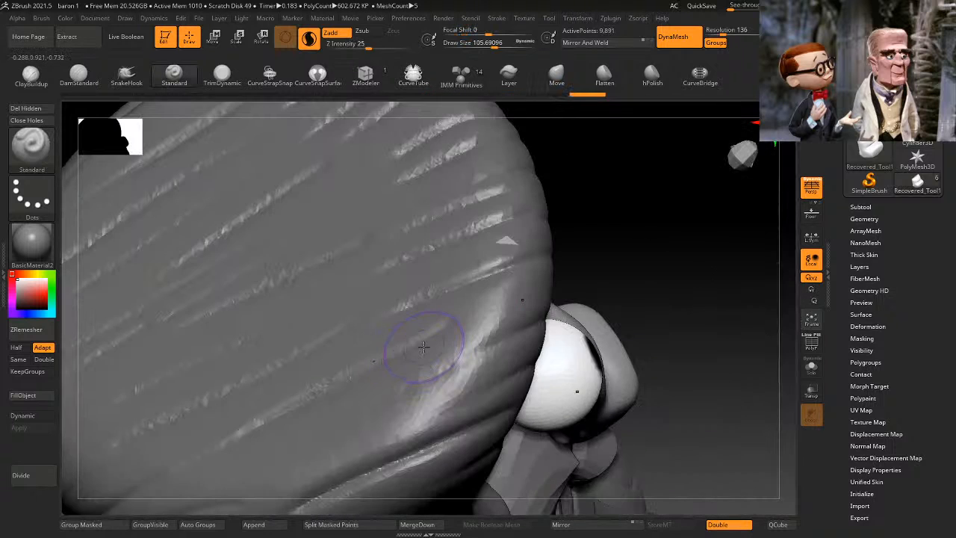
mouse_move(672, 246)
left_mouse_down()
mouse_move(698, 209)
mouse_move(720, 246)
left_mouse_up()
left_click(719, 246, "ctrl+shift")
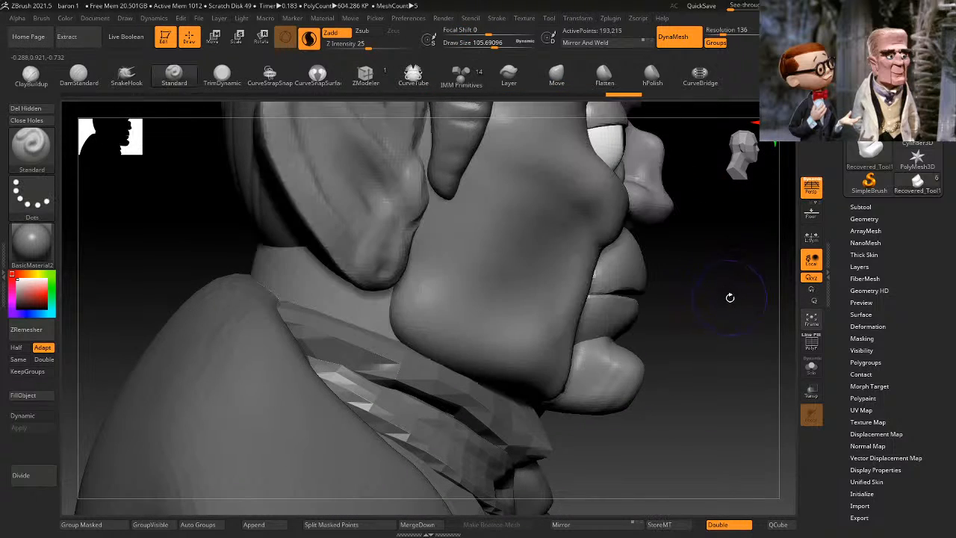
mouse_move(730, 298)
left_mouse_down("shift")
mouse_move(689, 289)
mouse_move(713, 301)
mouse_move(702, 309)
left_mouse_up("shift")
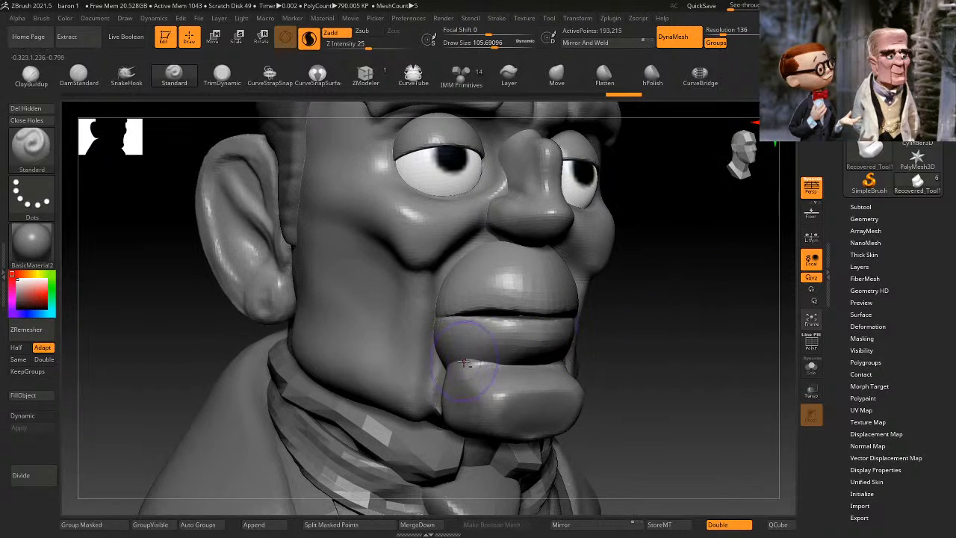
Step: Isolate the face, smooth the mouth plate with a draw size of about 79 and restore the hidden parts
left_click(407, 360, "ctrl+shift")
mouse_move(610, 316)
left_mouse_down()
mouse_move(626, 314)
mouse_move(607, 299)
mouse_move(647, 274)
left_mouse_up()
key("space")
mouse_move(450, 271)
left_mouse_down("shift")
mouse_move(447, 344)
mouse_move(457, 387)
mouse_move(482, 398)
mouse_move(486, 366)
left_mouse_up("shift")
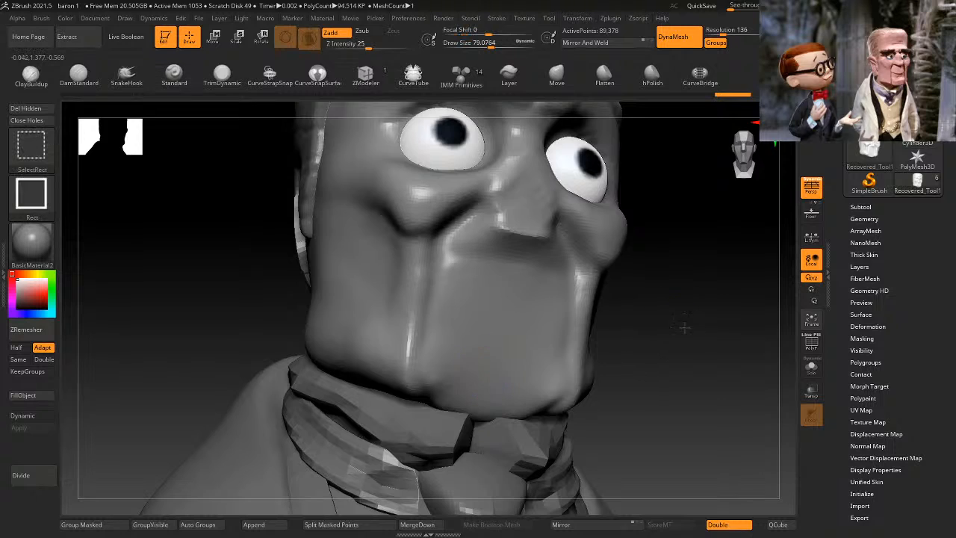
left_click(706, 298, "ctrl+shift")
left_click_drag(706, 298, 647, 331, "shift")
Step: Mask all parts of the head except the face and prepare the DamStandard brush with a draw size of about 69
key("2")
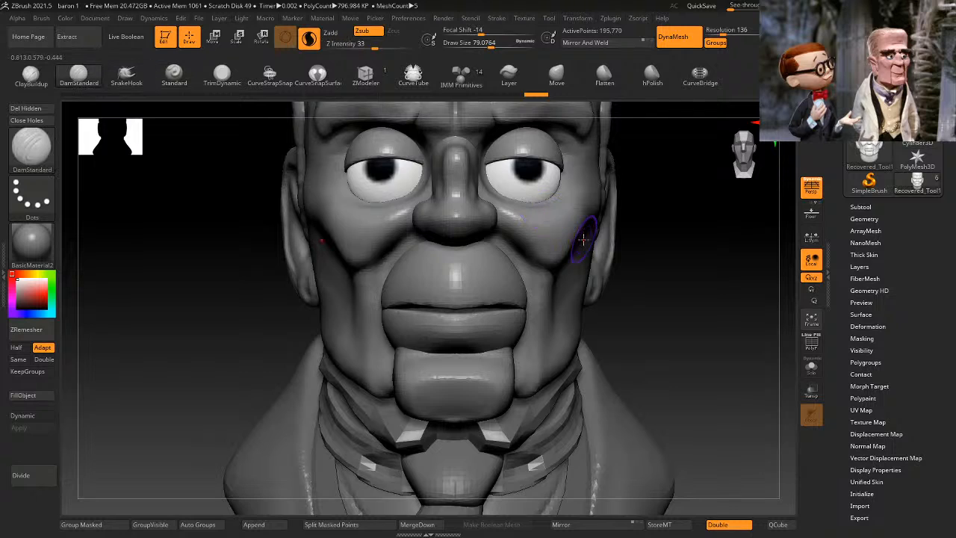
left_click_drag(739, 254, 705, 252)
key("space")
left_click(574, 296, "ctrl+shift")
left_click(251, 415, "ctrl")
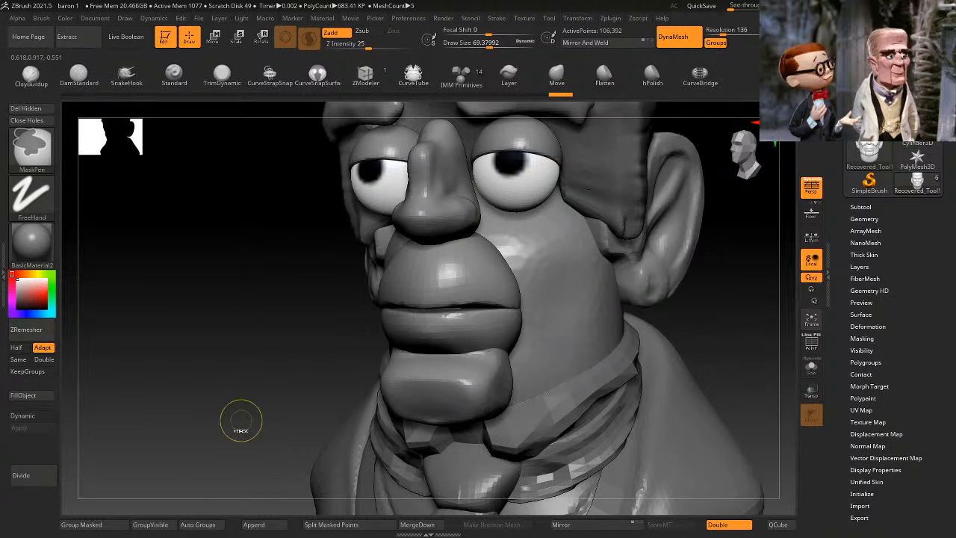
left_click(243, 422, "ctrl+shift")
left_click(517, 341, "ctrl")
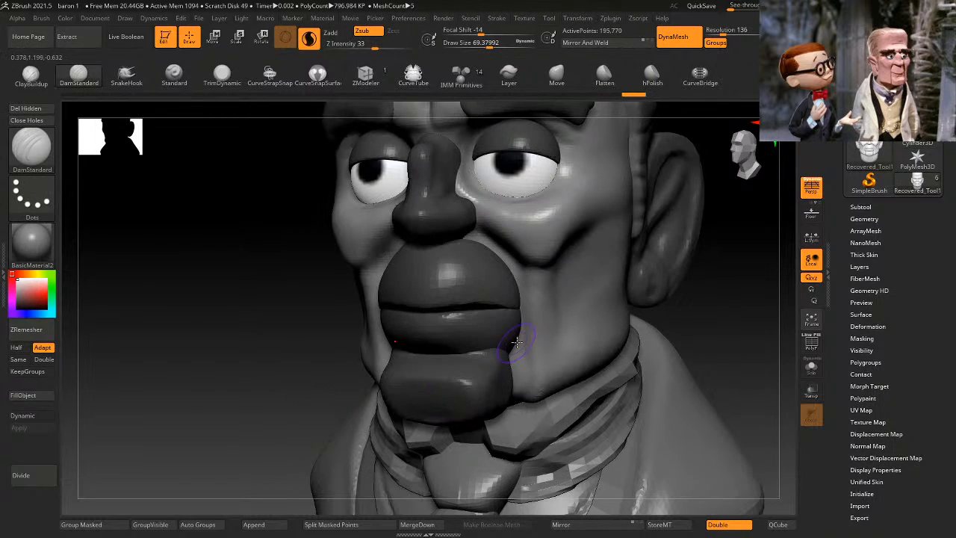
Step: Carve a vertical crease down the face beside the lips and chin with repeated DamStandard strokes
left_click_drag(524, 263, 524, 396)
left_click_drag(523, 266, 524, 396)
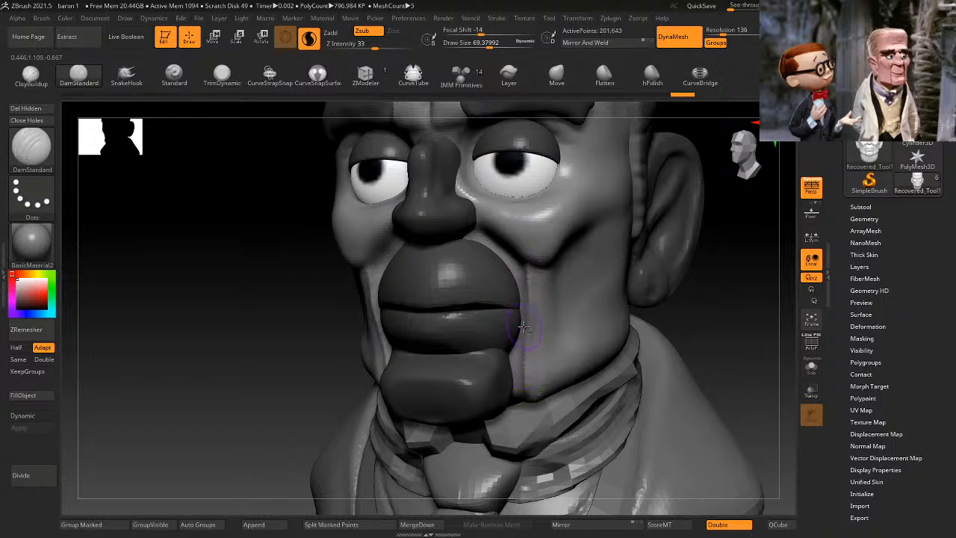
left_click_drag(524, 266, 525, 393)
left_click_drag(510, 246, 525, 390)
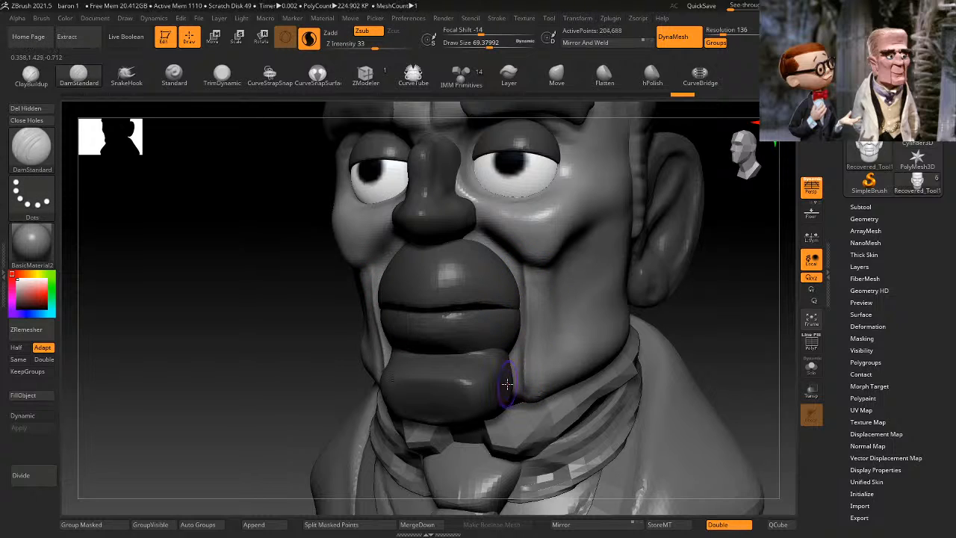
left_click_drag(657, 388, 419, 385, "shift")
key("shift")
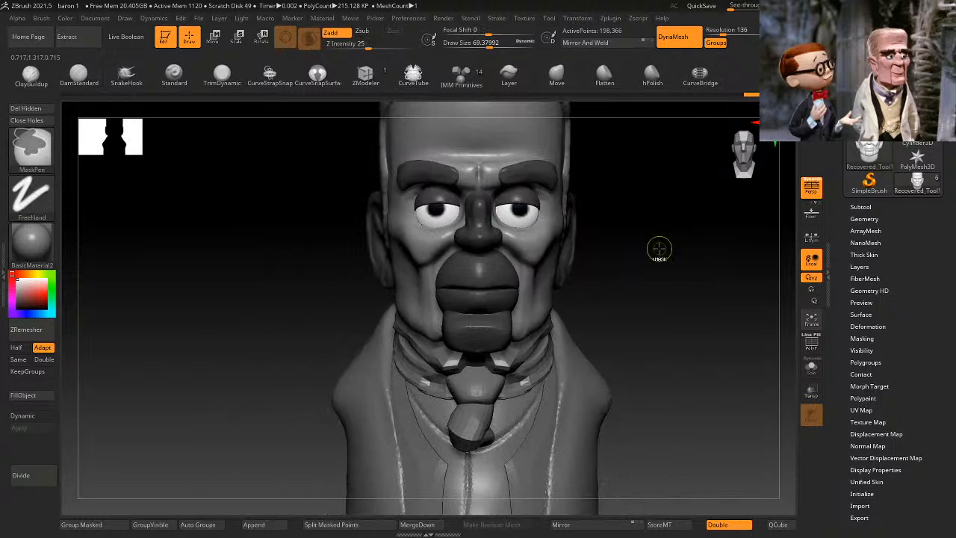
Step: Raise the draw size to about 185 and mask every part of the head except the face
scroll(665, 322, "up", 3)
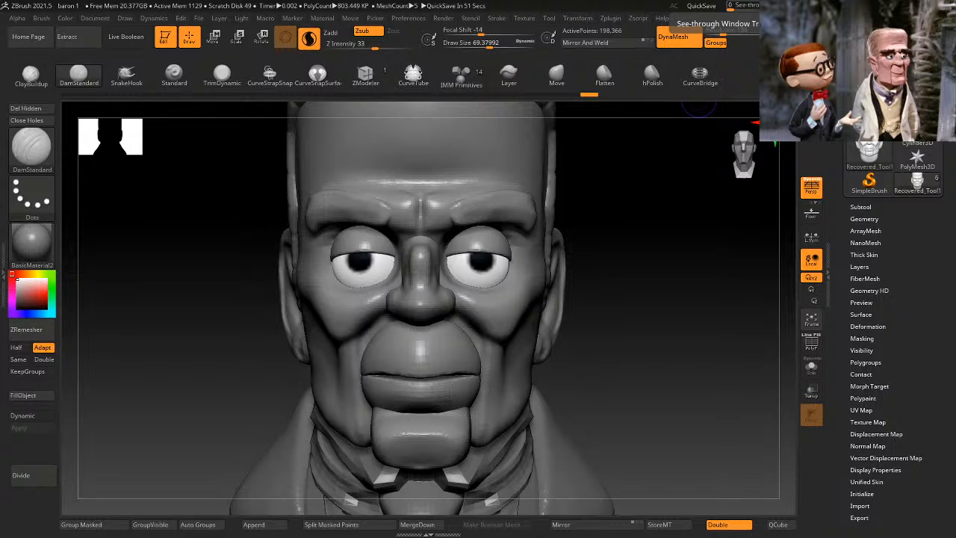
mouse_move(696, 299)
left_mouse_down()
mouse_move(698, 346)
mouse_move(708, 321)
left_mouse_up()
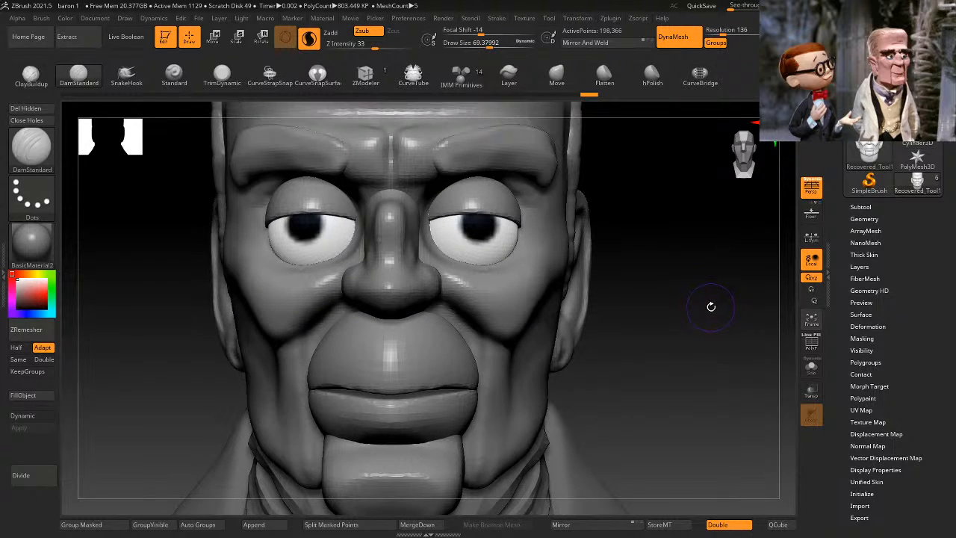
key("space")
left_click_drag(669, 283, 697, 278)
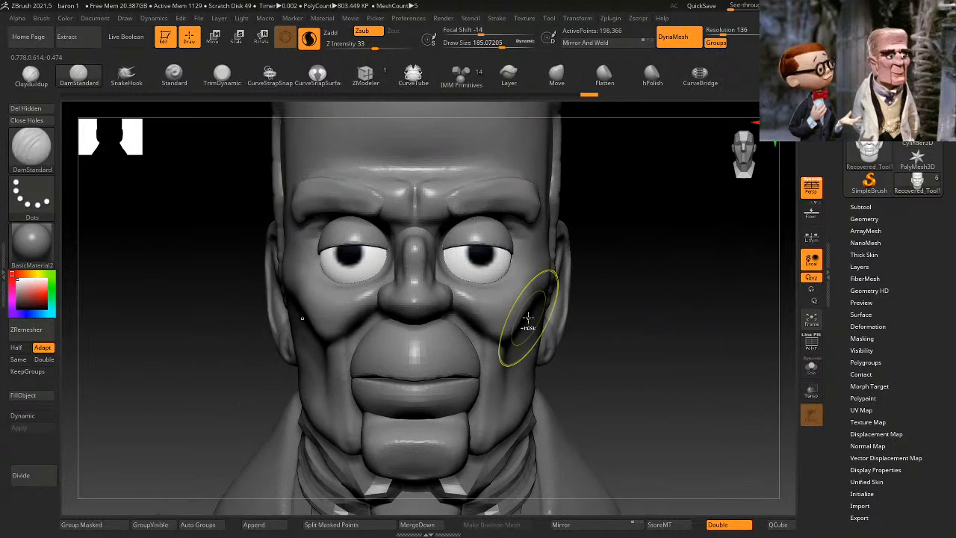
left_click(535, 327, "ctrl+shift")
left_click(647, 327, "ctrl+shift")
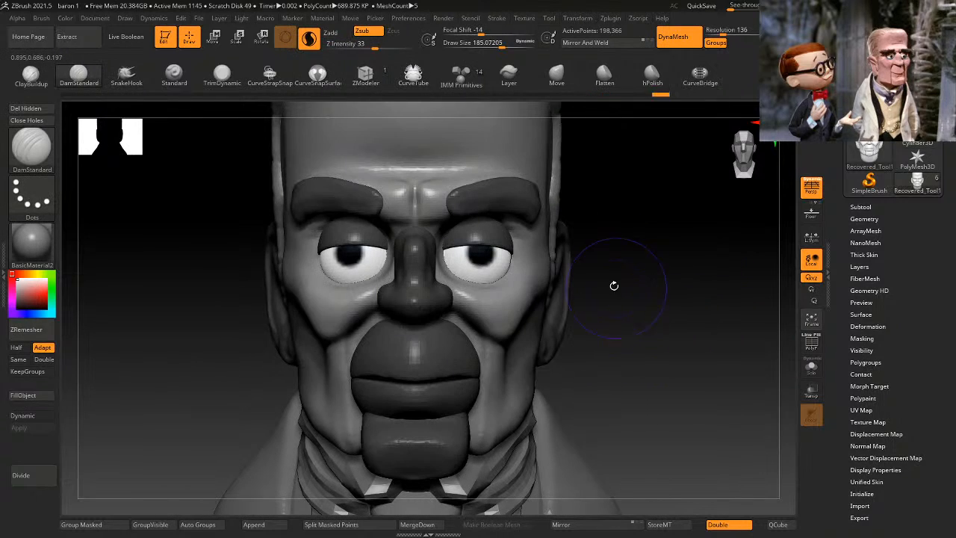
Step: Reshape the lower cheeks of the face with the Move brush at a draw size of about 242
left_click(559, 78)
left_click_drag(602, 299, 624, 277, "alt")
key("space")
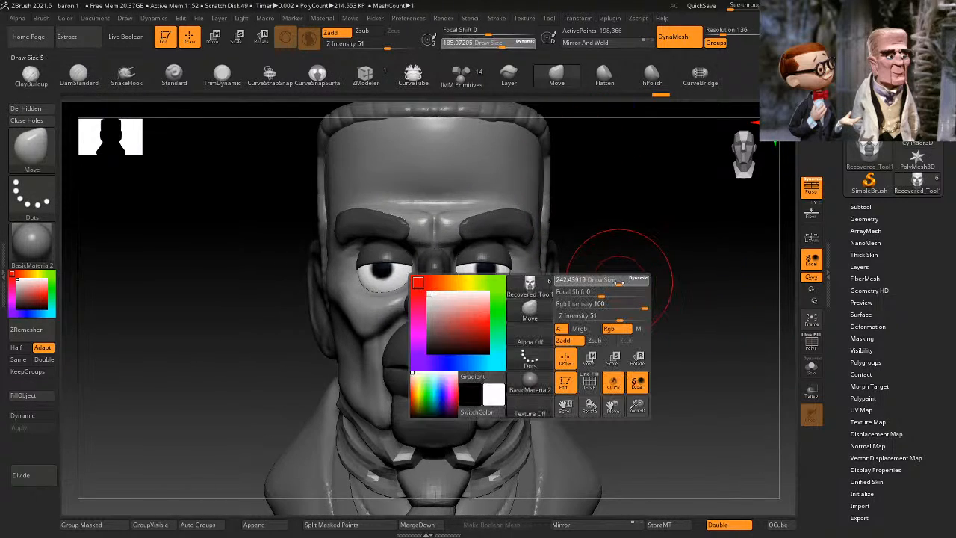
left_click_drag(507, 327, 501, 340)
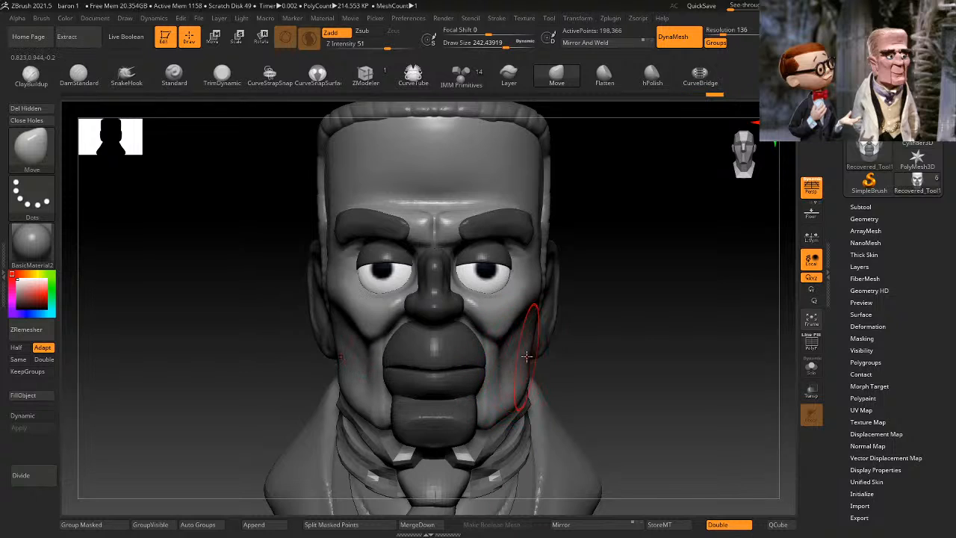
Step: Clear the mask, raise the Move brush draw size to about 374 and rebuild the head's DynaMesh
mouse_move(636, 304)
left_mouse_down("alt")
mouse_move(641, 278)
mouse_move(572, 277)
left_mouse_up("alt")
key("space")
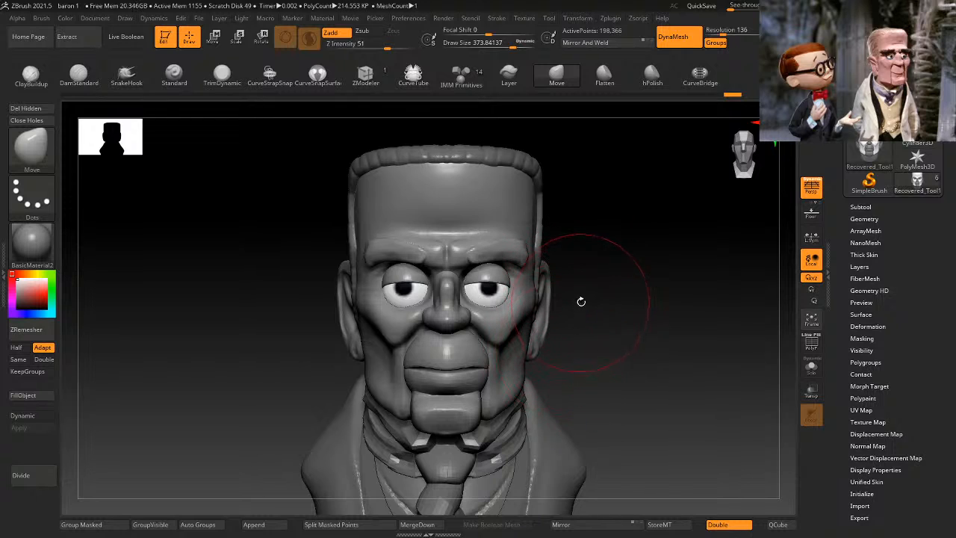
left_click_drag(600, 260, 599, 268, "alt")
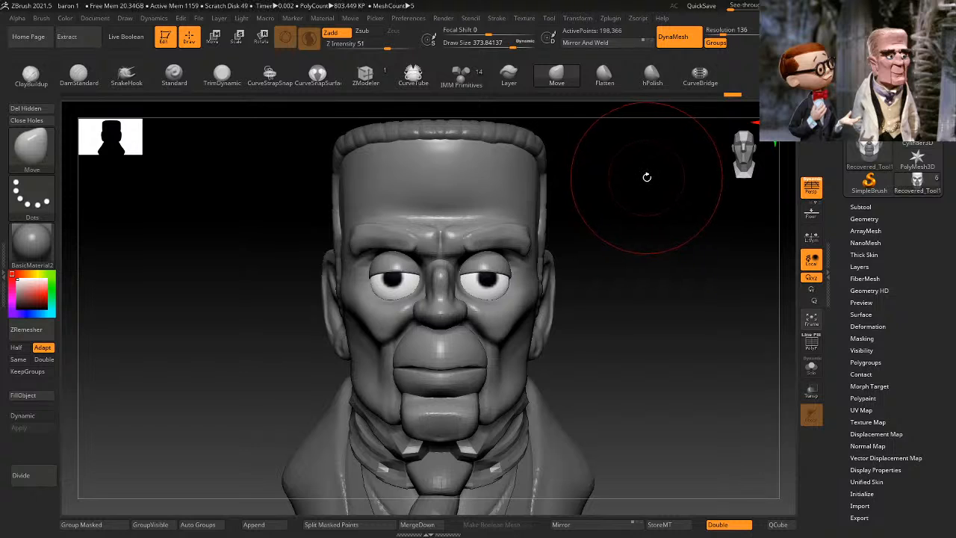
mouse_move(624, 314)
left_mouse_down("alt")
mouse_move(618, 282)
mouse_move(626, 287)
left_mouse_up("alt")
right_click_drag(626, 286, 626, 204, "ctrl")
mouse_move(618, 241)
right_mouse_down("ctrl")
mouse_move(638, 300)
mouse_move(667, 279)
mouse_move(691, 376)
right_mouse_up("ctrl")
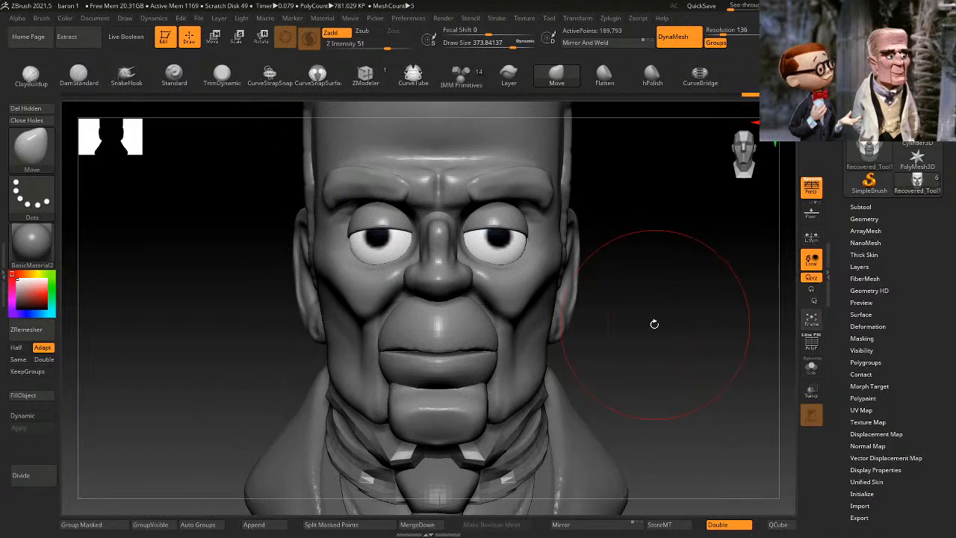
Step: Set the draw size to about 161 and mask the whole head except the lower lip and chin pieces
mouse_move(615, 316)
right_mouse_down()
mouse_move(641, 287)
mouse_move(663, 297)
mouse_move(655, 339)
mouse_move(685, 312)
mouse_move(703, 329)
mouse_move(644, 345)
right_mouse_up()
left_click(524, 339, "ctrl+shift")
left_click(626, 312, "ctrl+shift")
right_click(665, 296)
right_click(643, 343)
left_click_drag(641, 343, 632, 342)
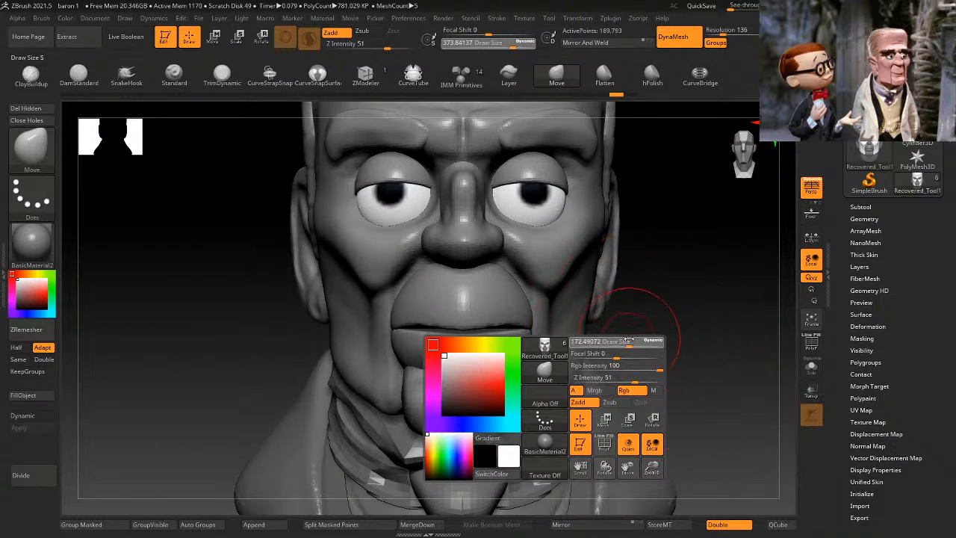
mouse_move(705, 325)
right_mouse_down("ctrl")
mouse_move(709, 308)
mouse_move(736, 306)
mouse_move(708, 317)
right_mouse_up("ctrl")
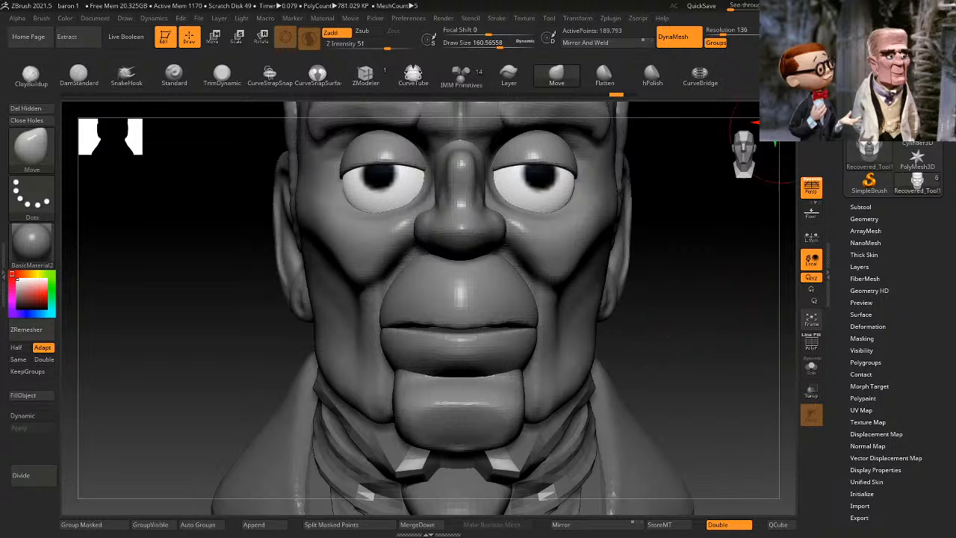
left_click(509, 358, "ctrl+shift")
left_click(520, 355, "ctrl+shift")
left_click(511, 379, "ctrl+shift")
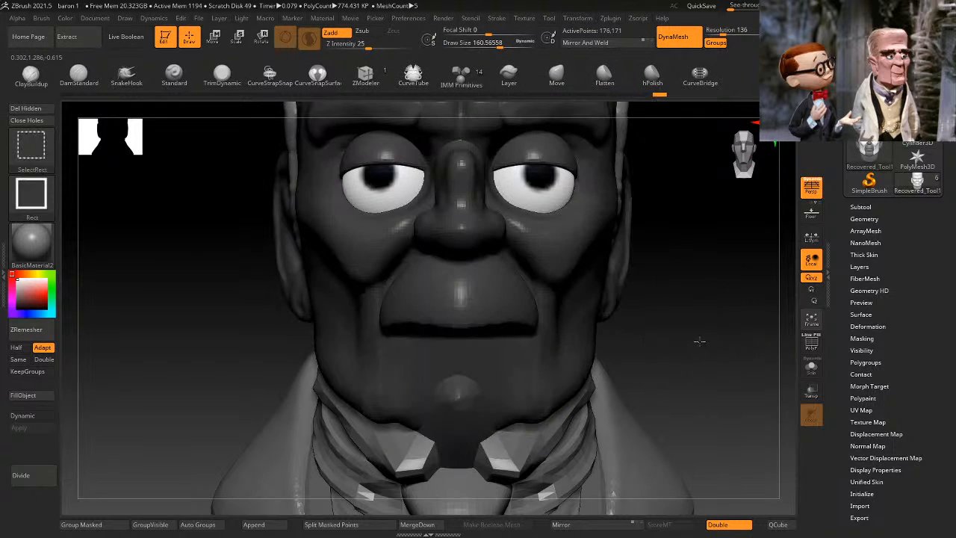
left_click(713, 336, "ctrl+shift")
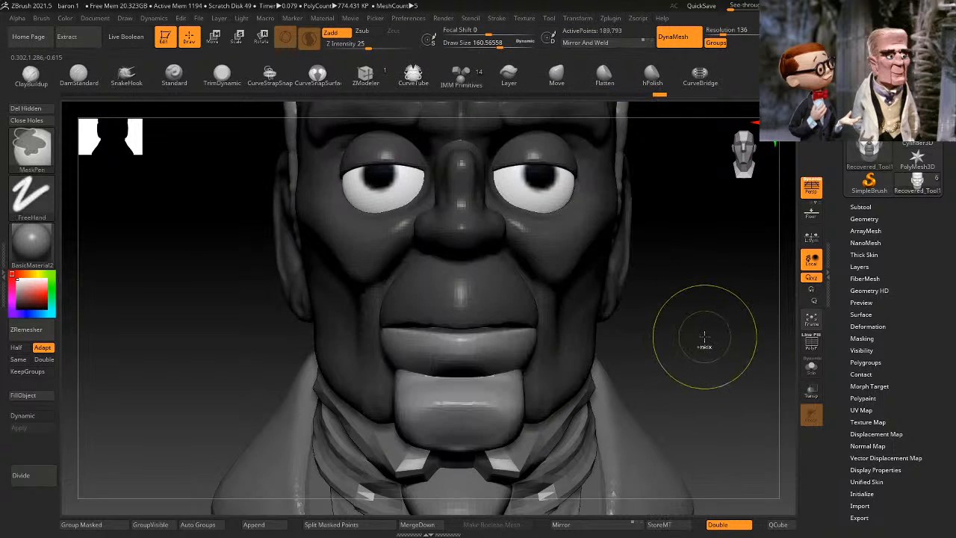
Step: Try to narrow the lower lip and chin with the transform gizmo, undo it and return to Draw mode
left_click(212, 39)
right_click_drag(704, 331, 717, 228, "alt")
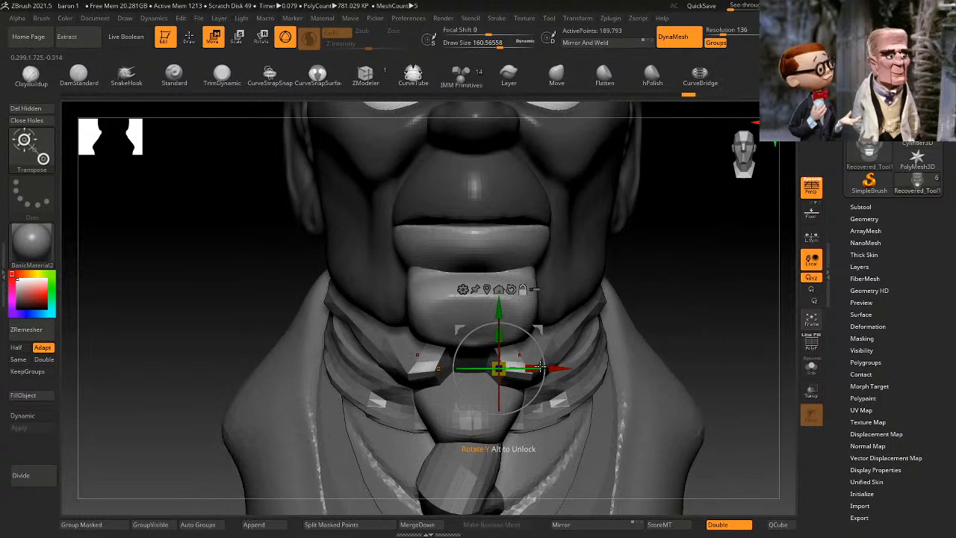
left_click_drag(531, 368, 494, 381)
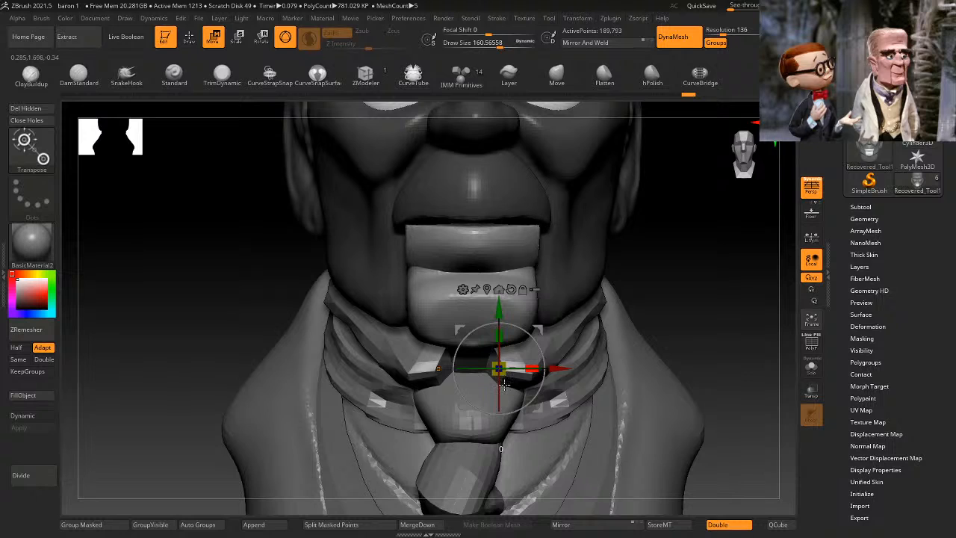
key("ctrl+z")
left_click(190, 37)
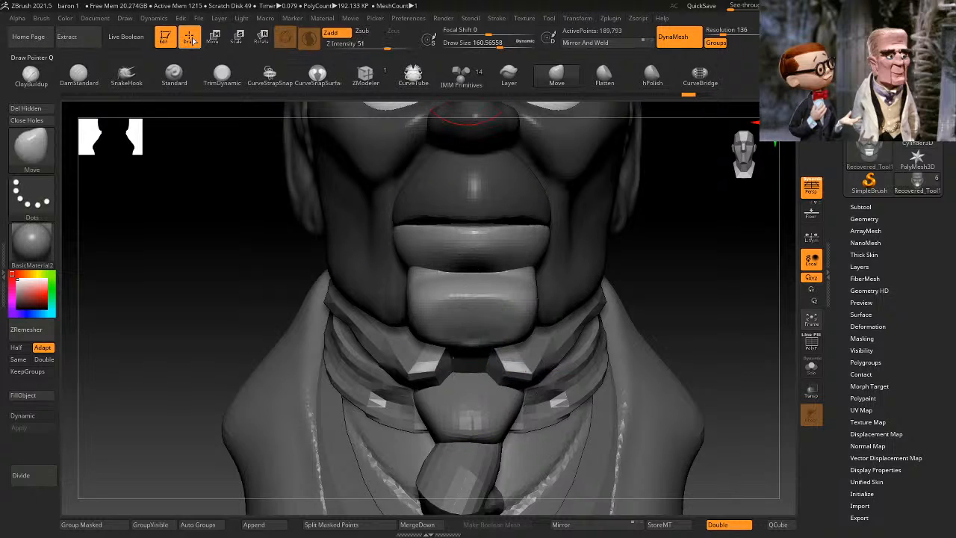
Step: Adjust the mask so the upper lip is left unmasked together with the lower lip and chin
left_click(504, 215, "ctrl+shift")
left_click(662, 213, "ctrl+shift")
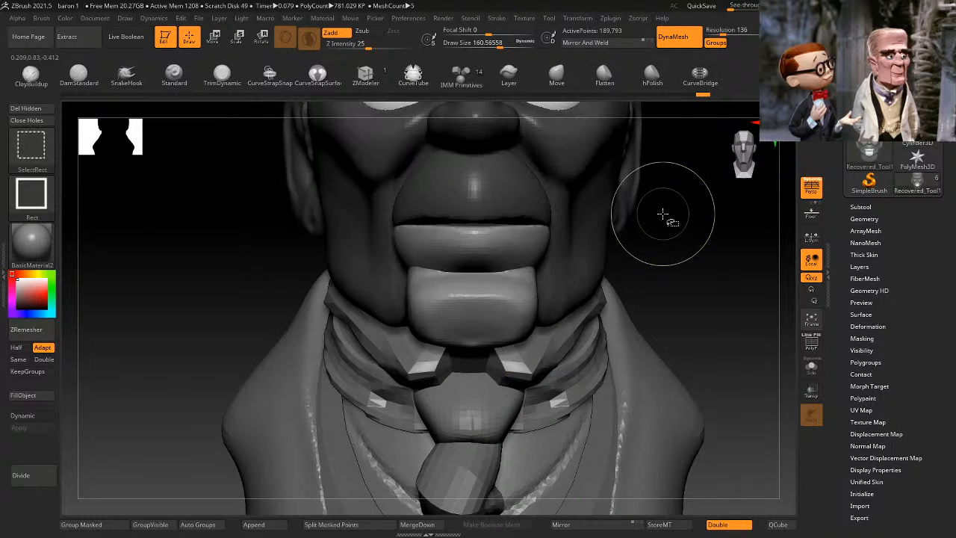
key("ctrl+z")
left_click_drag(668, 213, 684, 218, "ctrl")
left_click(673, 208, "ctrl+shift")
Step: Narrow the unmasked lips and chin horizontally with the transform gizmo and return to Draw mode
left_click(224, 41)
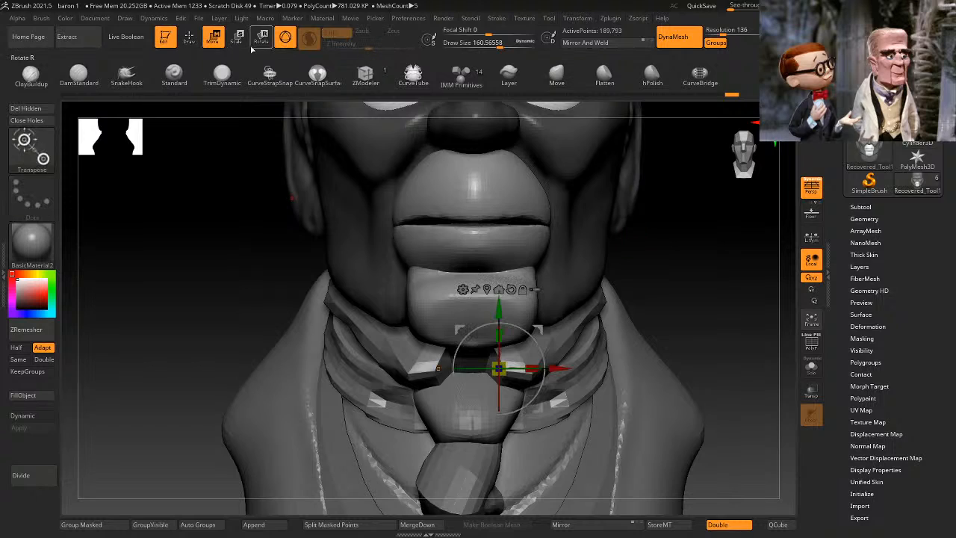
left_click_drag(500, 381, 533, 367)
left_click(190, 38)
right_click_drag(691, 175, 701, 288, "ctrl")
right_click_drag(700, 288, 679, 287)
right_click_drag(342, 370, 344, 392, "ctrl")
Step: Mask everything but the upper lip and smooth its flat side edge with a draw size of about 102
left_click(451, 196, "ctrl+shift")
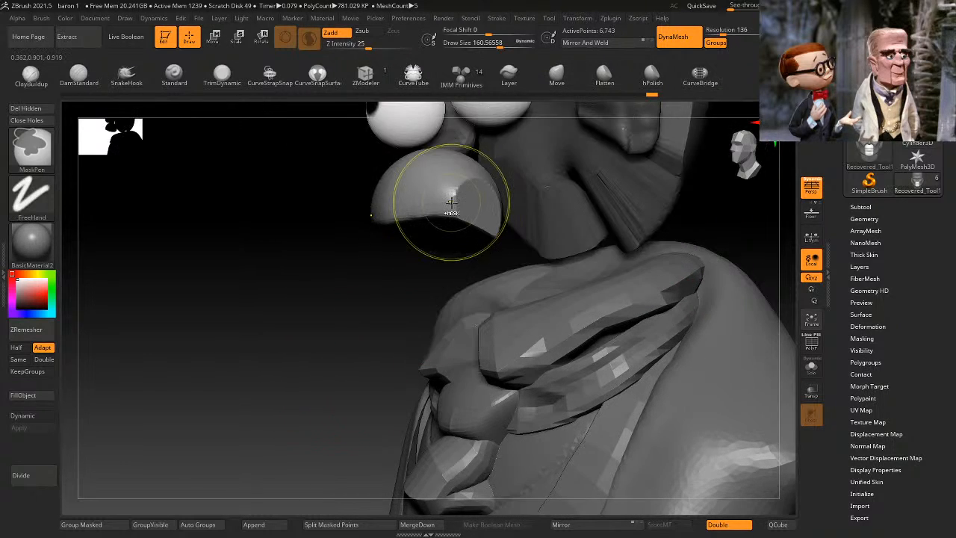
left_click(331, 324, "ctrl")
left_click(331, 323, "ctrl+shift")
mouse_move(317, 309)
right_mouse_down()
mouse_move(306, 299)
mouse_move(316, 280)
right_mouse_up()
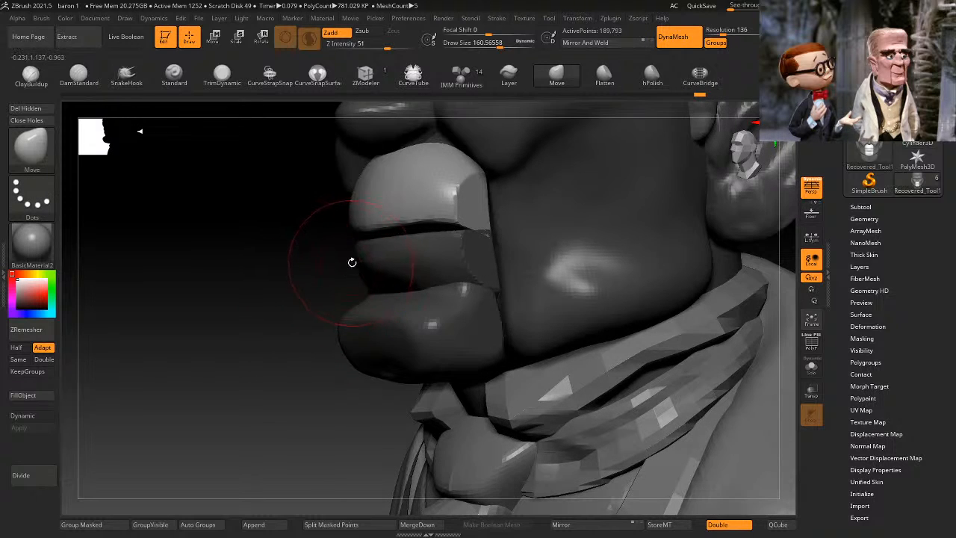
mouse_move(298, 320)
right_mouse_down()
mouse_move(266, 341)
mouse_move(276, 348)
right_mouse_up()
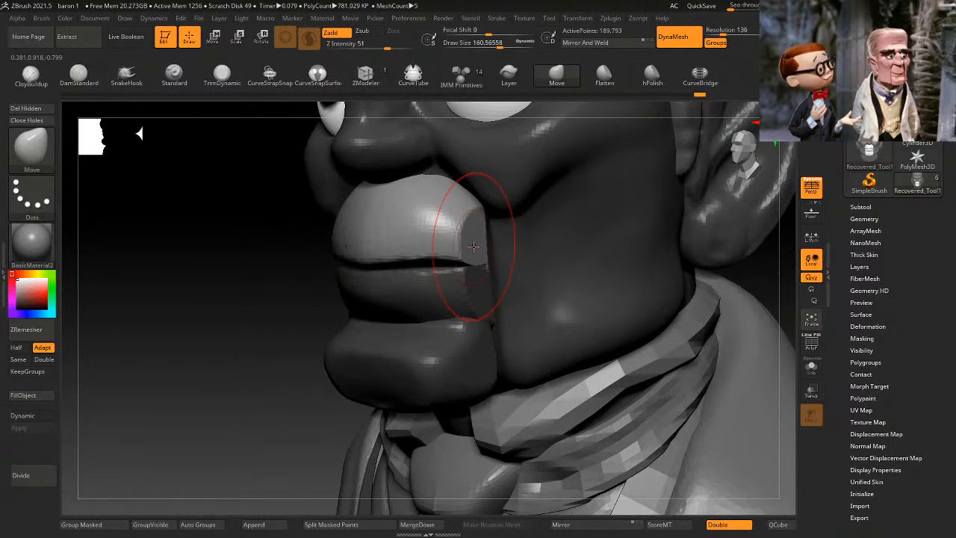
key("space")
mouse_move(469, 227)
left_mouse_down()
mouse_move(457, 227)
mouse_move(467, 205)
mouse_move(459, 257)
mouse_move(350, 260)
left_mouse_up()
Step: Clear the mask, mask everything but the lower lip and smooth its sharp side edges
left_click_drag(257, 374, 222, 418, "ctrl")
left_click(426, 279, "ctrl+shift")
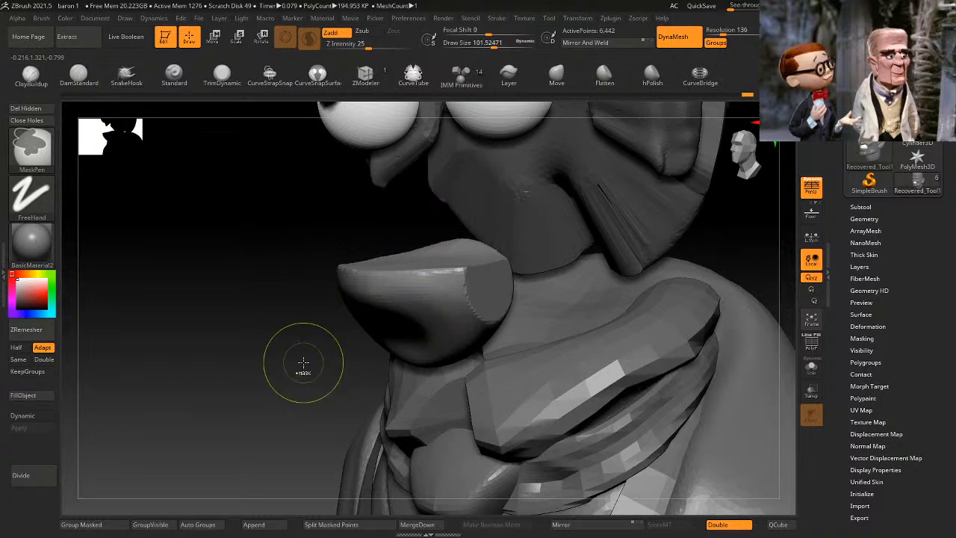
left_click(305, 366, "ctrl+shift")
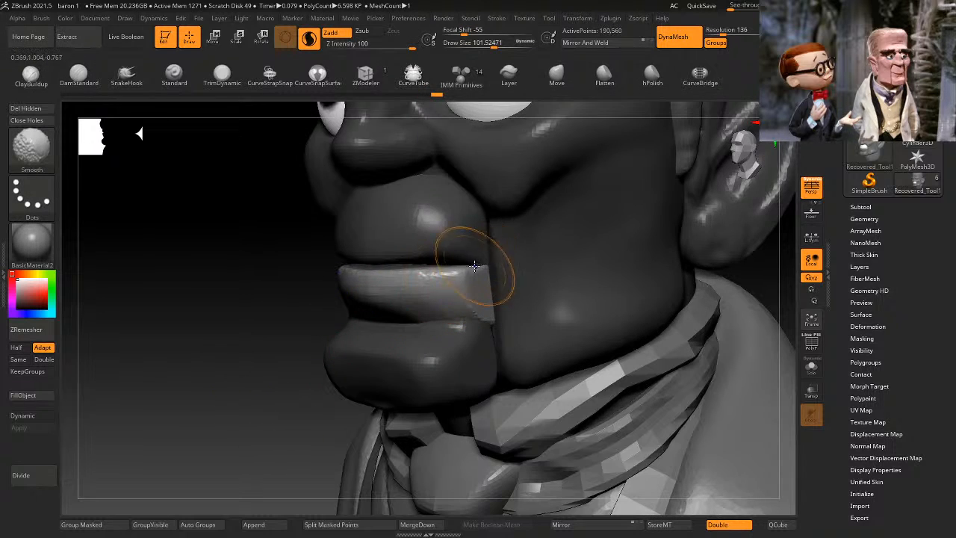
left_click_drag(474, 266, 351, 293, "shift")
left_click_drag(476, 266, 464, 306, "shift")
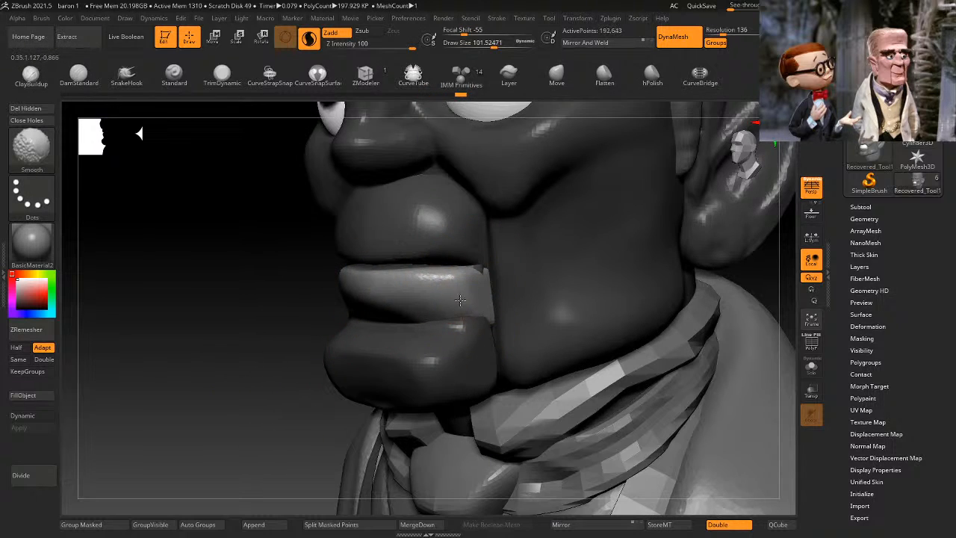
Step: Switch to the ClayBuildup brush with a draw size of about 114 for working on the front of the lower lip
left_click_drag(225, 389, 299, 373, "shift")
mouse_move(650, 299)
left_mouse_down("alt")
mouse_move(655, 260)
mouse_move(681, 263)
mouse_move(653, 264)
mouse_move(667, 256)
mouse_move(653, 281)
left_mouse_up("alt")
key("space")
left_click(657, 277)
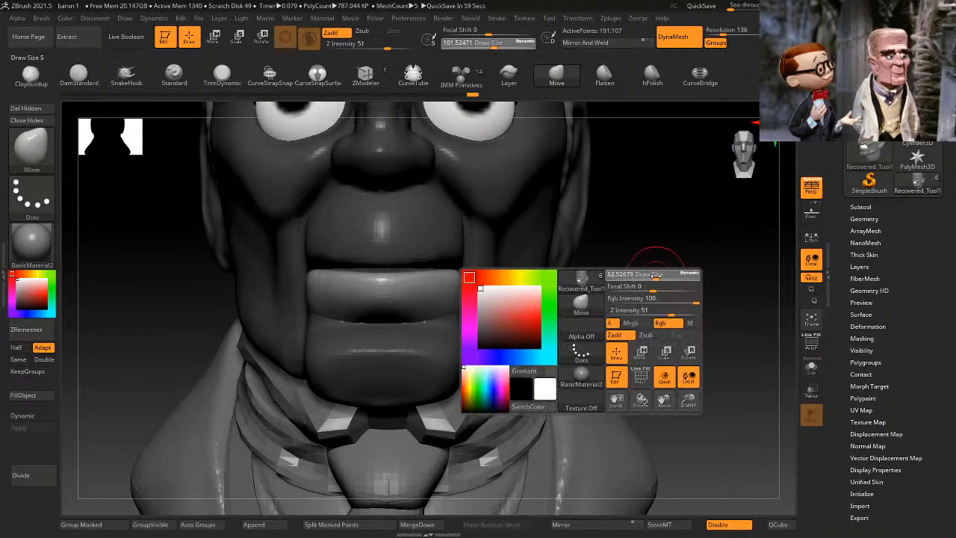
left_click(39, 77)
key("space")
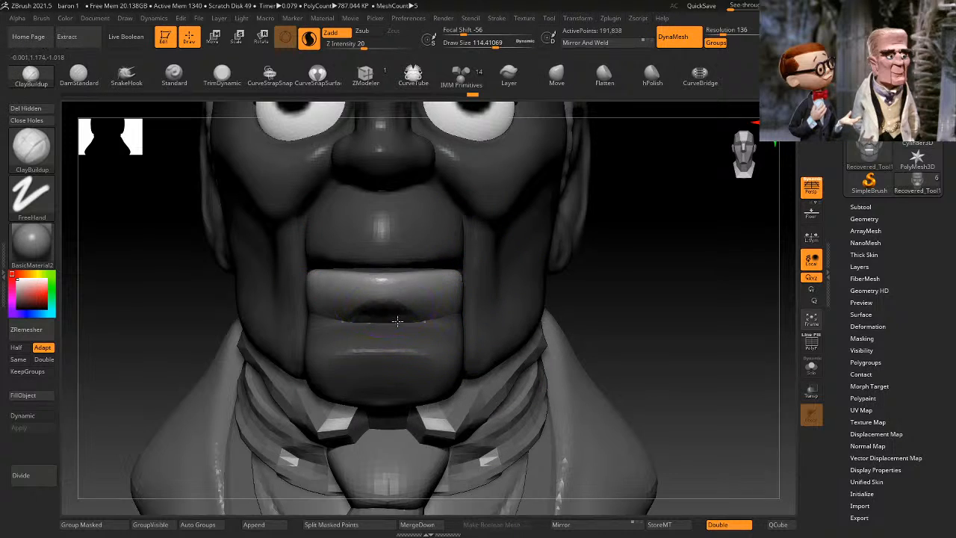
Step: Build up the underside of the lower lip with ClayBuildup at a draw size of about 97 and smooth it
mouse_move(588, 288)
left_mouse_down()
mouse_move(638, 280)
mouse_move(640, 267)
mouse_move(675, 254)
mouse_move(603, 250)
left_mouse_up()
left_click_drag(404, 305, 420, 308)
key("ctrl+z")
key("space")
key("ctrl+z")
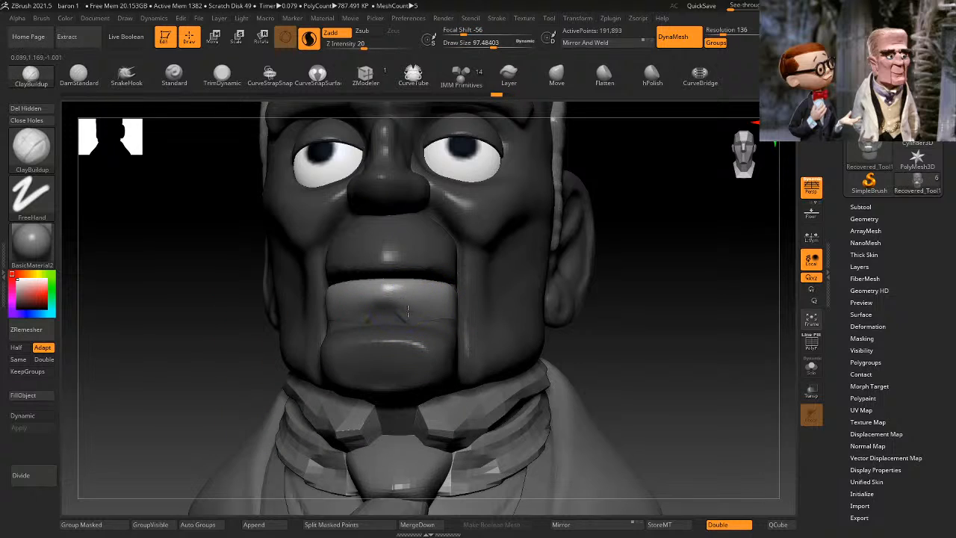
left_click_drag(426, 316, 443, 305, "shift")
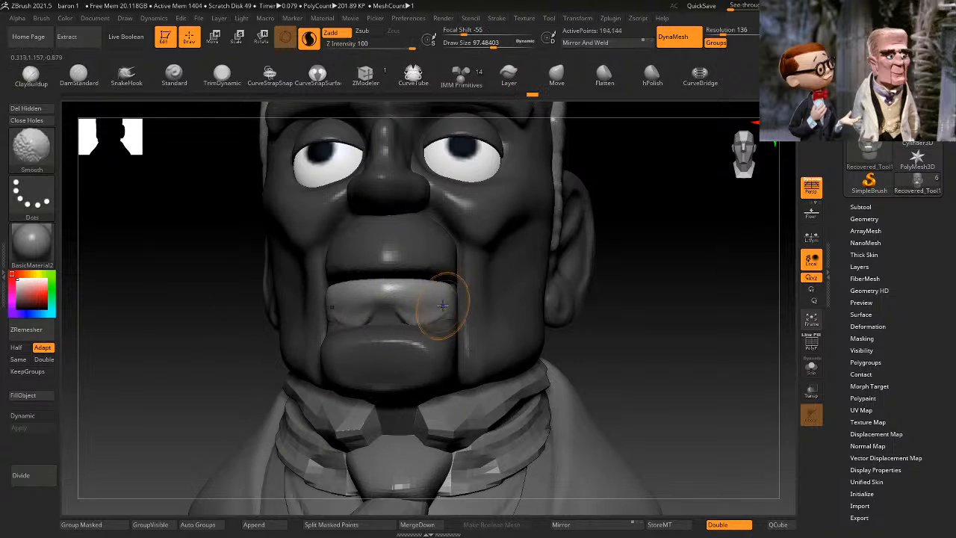
mouse_move(658, 314)
left_mouse_down()
mouse_move(694, 286)
mouse_move(668, 286)
mouse_move(655, 262)
mouse_move(632, 276)
mouse_move(649, 286)
mouse_move(640, 271)
mouse_move(640, 295)
mouse_move(625, 289)
mouse_move(636, 289)
mouse_move(629, 270)
mouse_move(632, 280)
mouse_move(600, 296)
mouse_move(611, 296)
left_mouse_up()
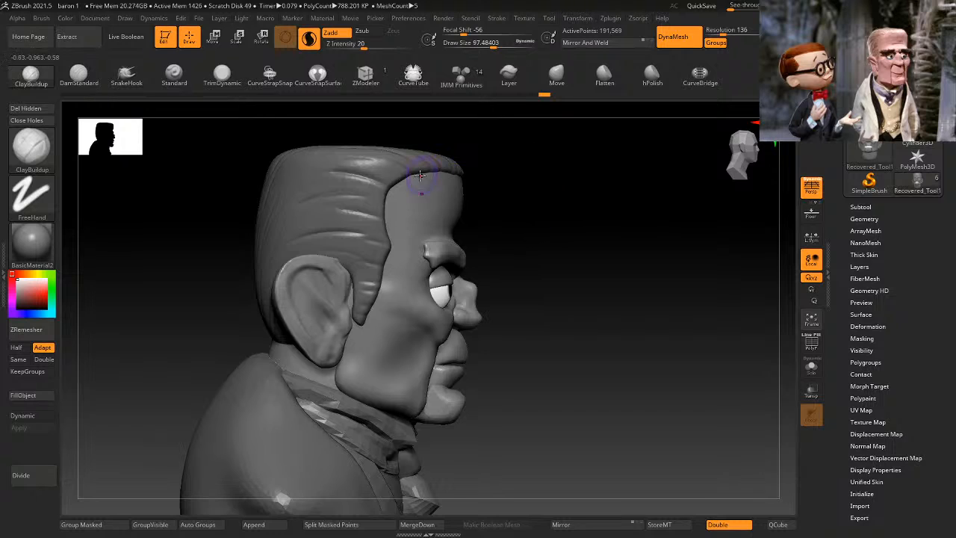
Step: Select the hair subtool and reshape the upper back of the hair using the Move brush at a draw size of about 568
left_click(352, 200, "alt")
key("space")
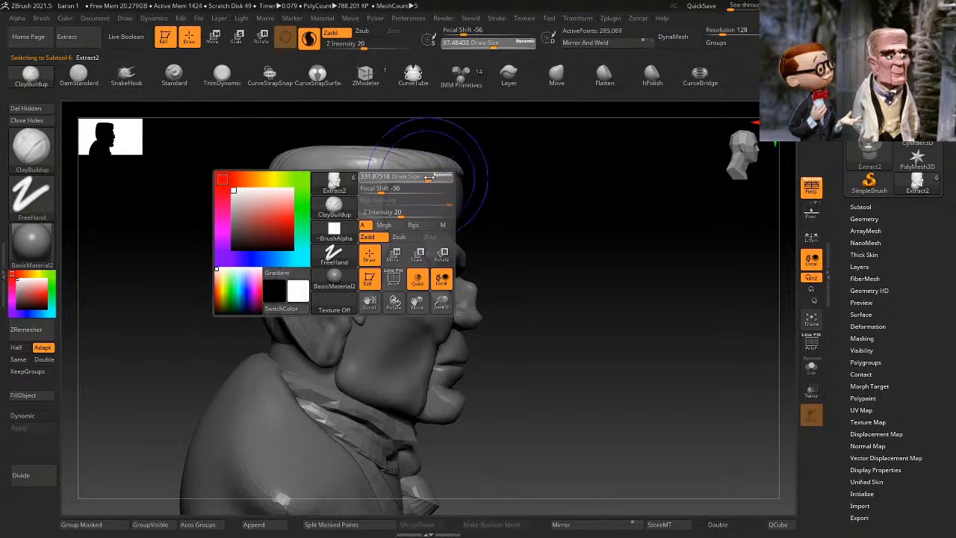
left_click(557, 81)
key("space")
left_click(292, 166)
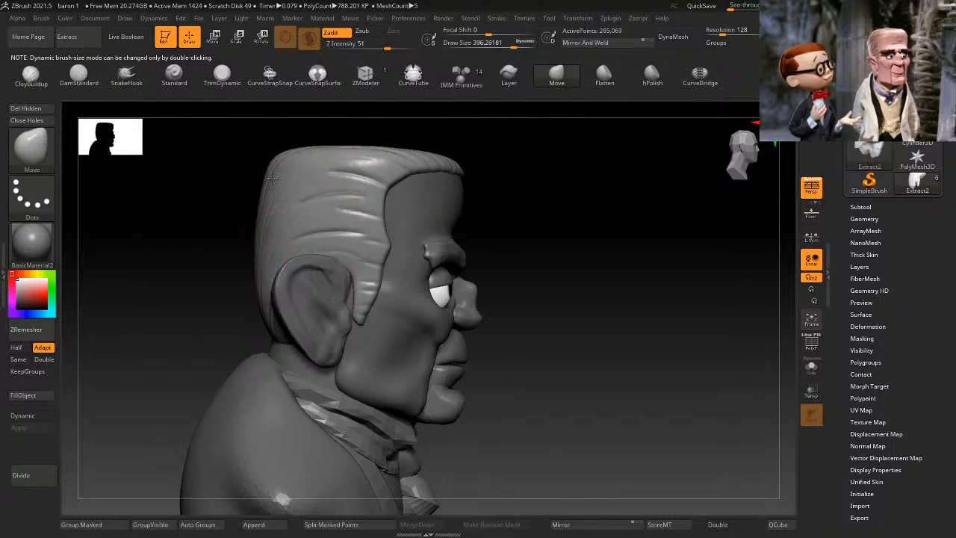
key("space")
left_click(265, 176)
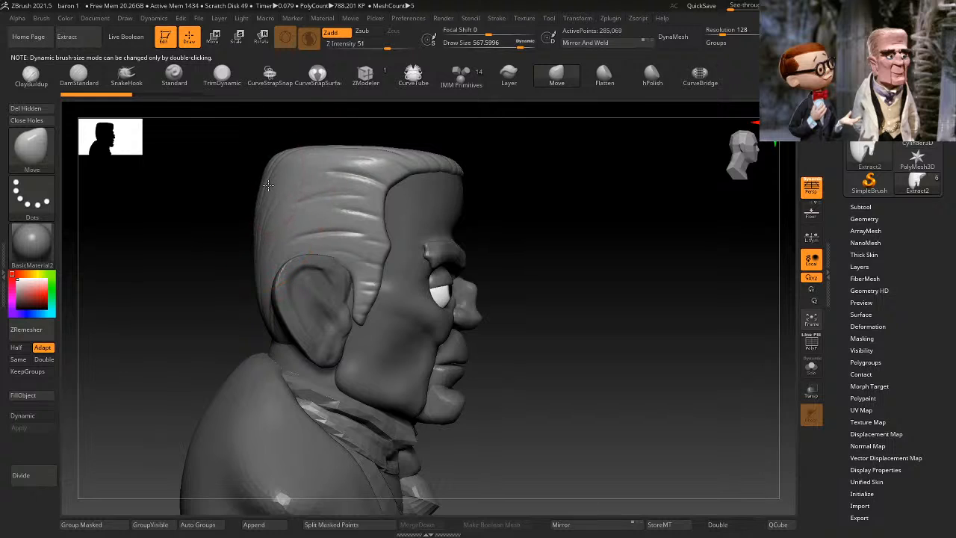
left_click_drag(566, 248, 639, 268)
Step: Duplicate the hair subtool, hide the original and make the duplicate active
left_click(856, 210)
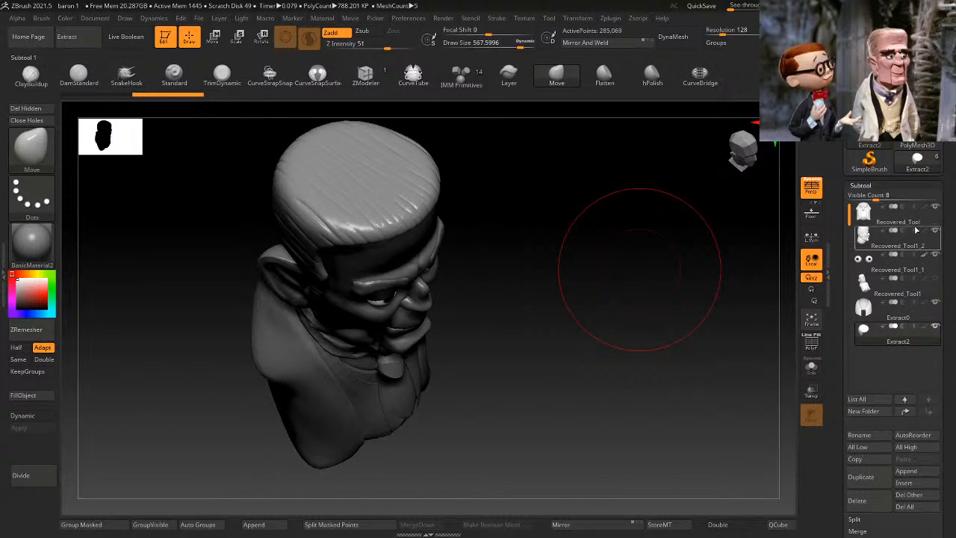
left_click(874, 478)
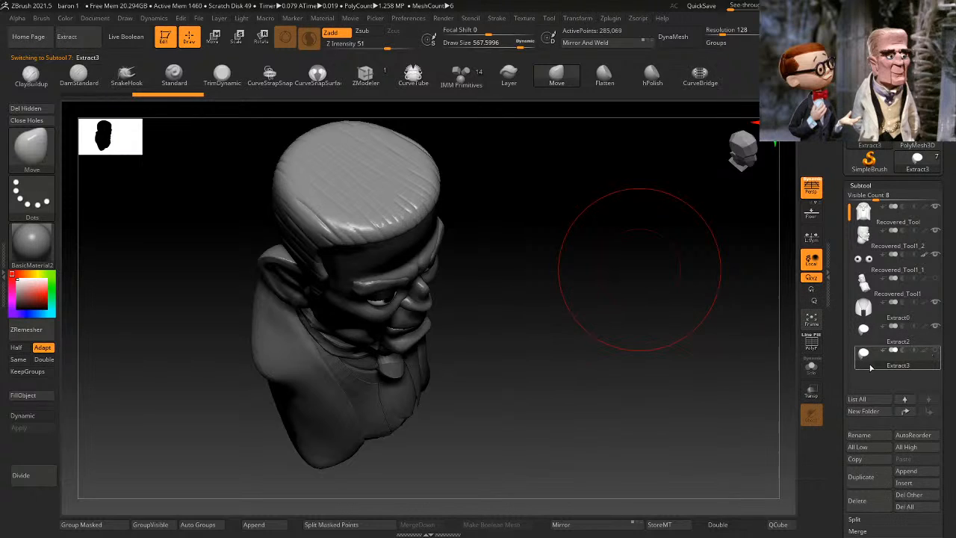
left_click(919, 343)
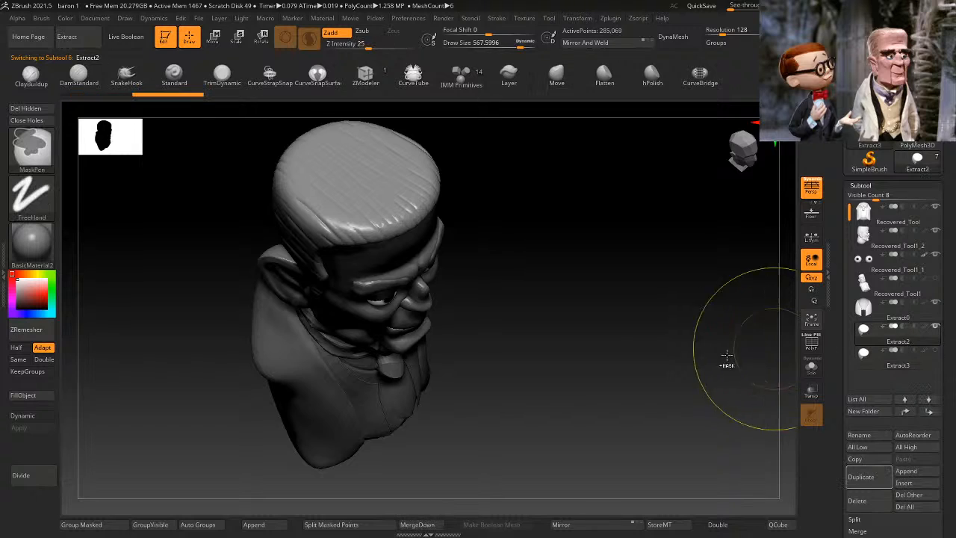
left_click(922, 358)
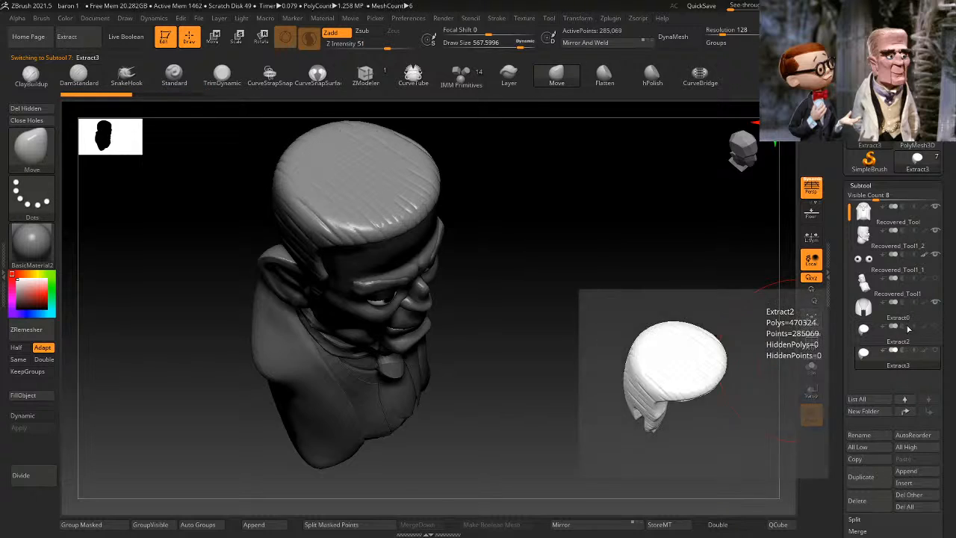
Step: Reshape the duplicated hair with the Move brush at a draw size of about 568
left_click_drag(747, 351, 672, 245)
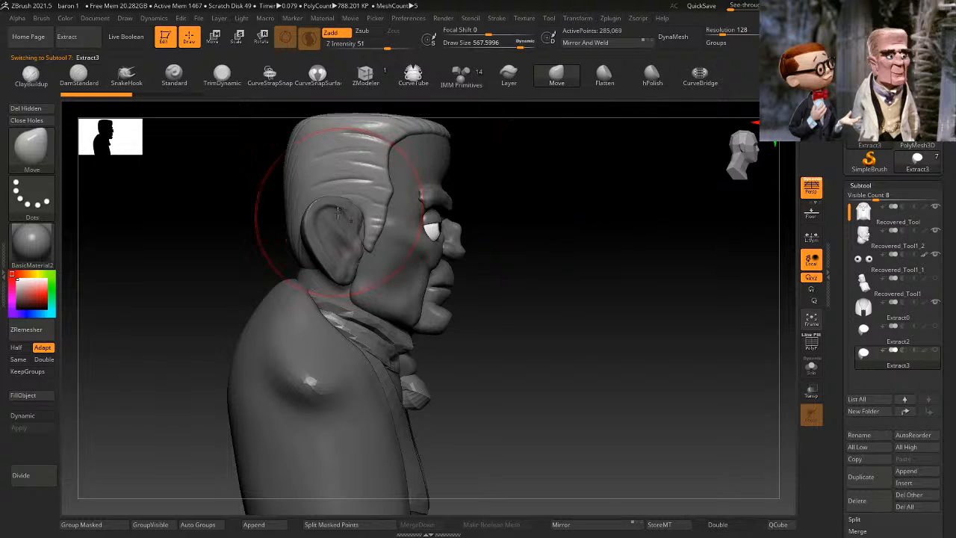
mouse_move(551, 160)
left_mouse_down()
mouse_move(568, 201)
mouse_move(563, 222)
mouse_move(572, 212)
mouse_move(574, 222)
mouse_move(576, 207)
left_mouse_up()
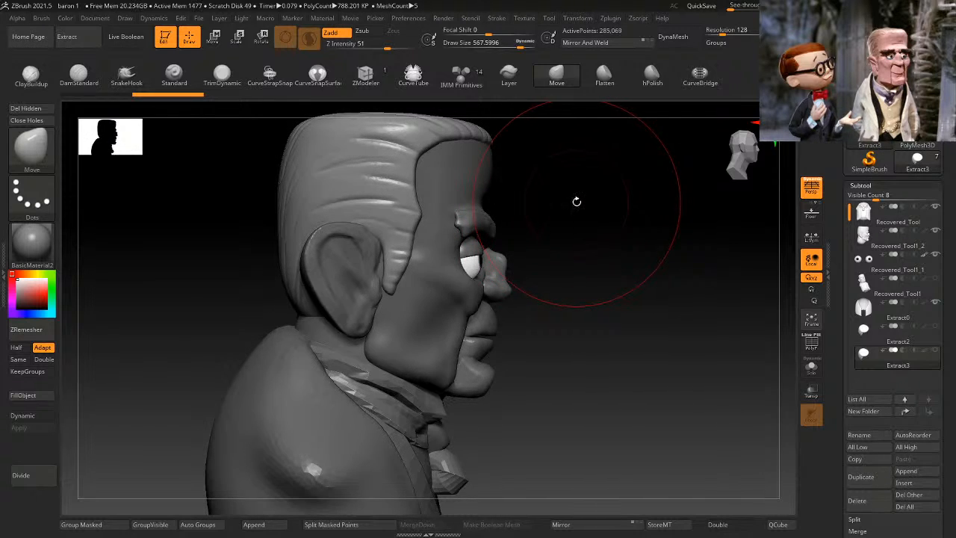
left_click_drag(574, 207, 557, 212)
key("ctrl")
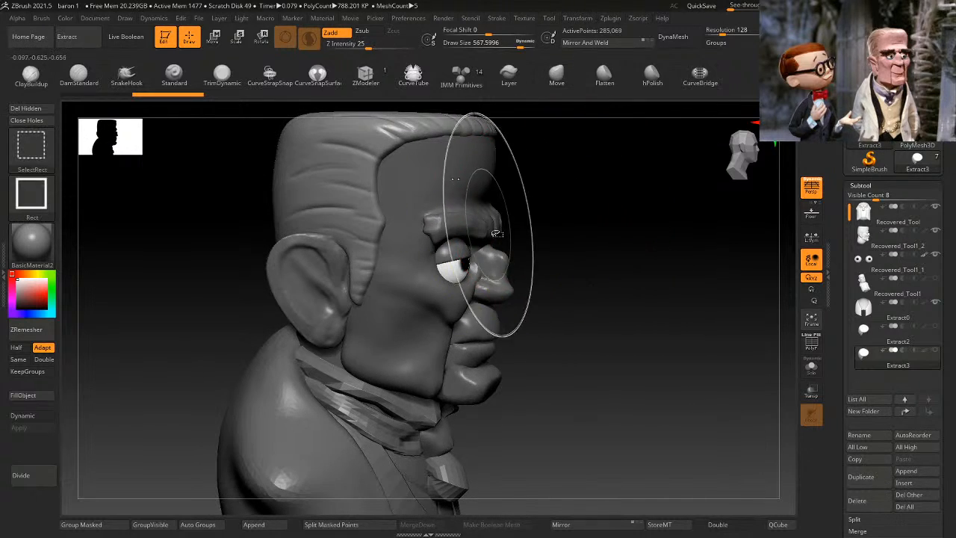
key("b")
key("m")
key("v")
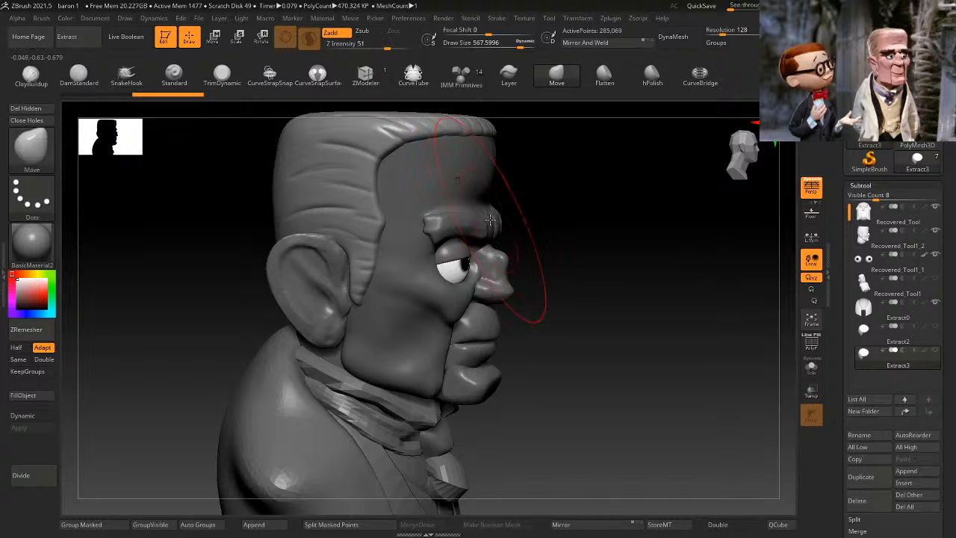
Step: Set the Move brush's draw size to about 185, select the head subtool and make the duplicated hair visible
key("space")
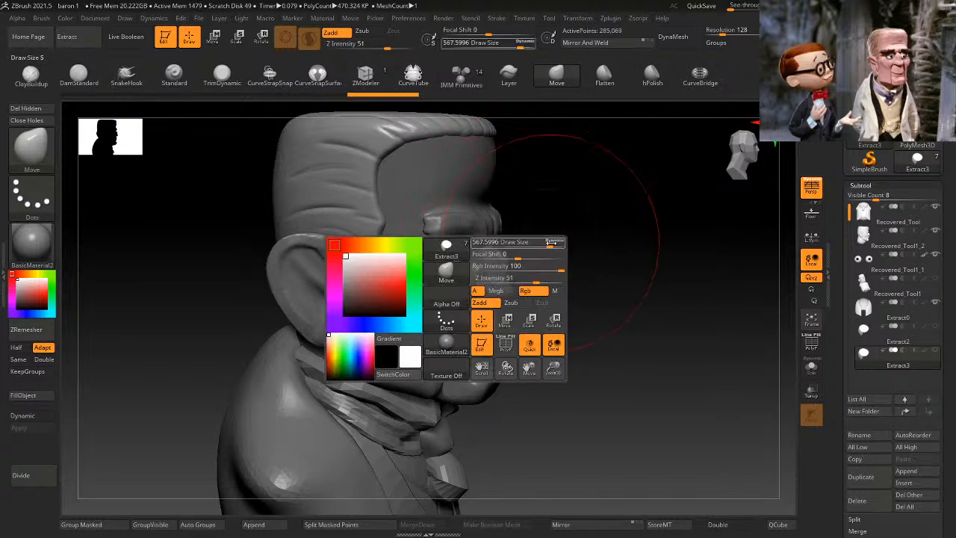
left_click(532, 243)
left_click(498, 222, "alt")
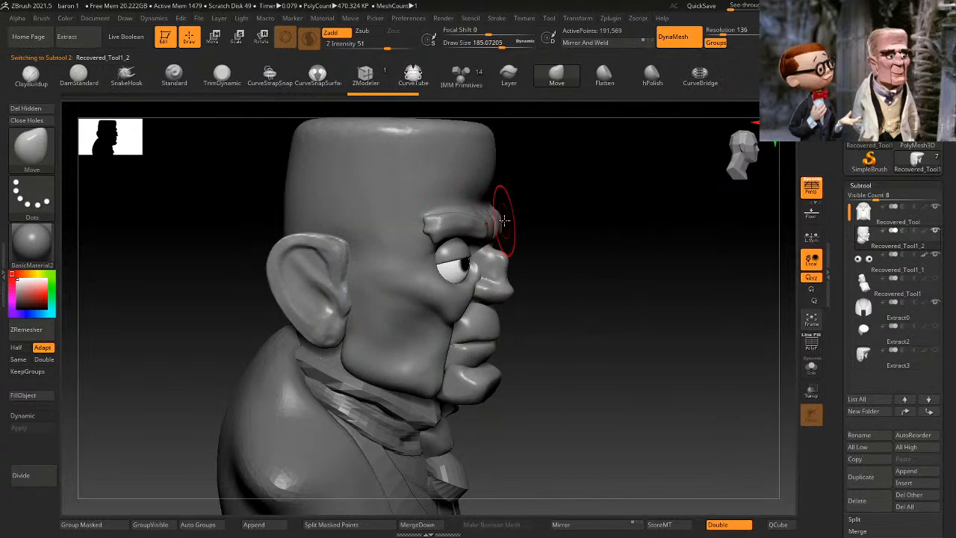
left_click(936, 349)
Step: Mask the ears, nose and lips so only the main face part stays editable, with a Move draw size of about 235
left_click(489, 200, "ctrl+shift")
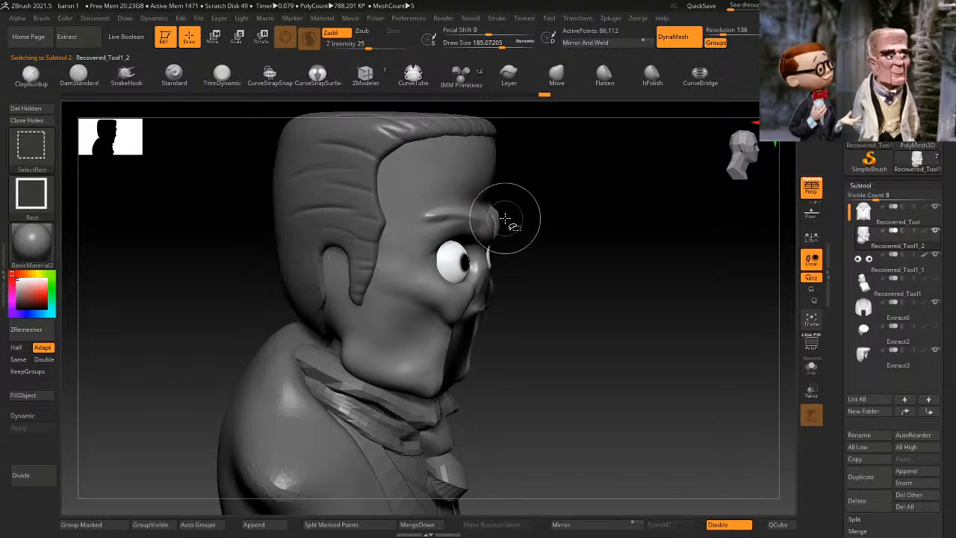
left_click(505, 219, "ctrl+shift")
left_click(548, 207, "ctrl+shift")
key("ctrl+z")
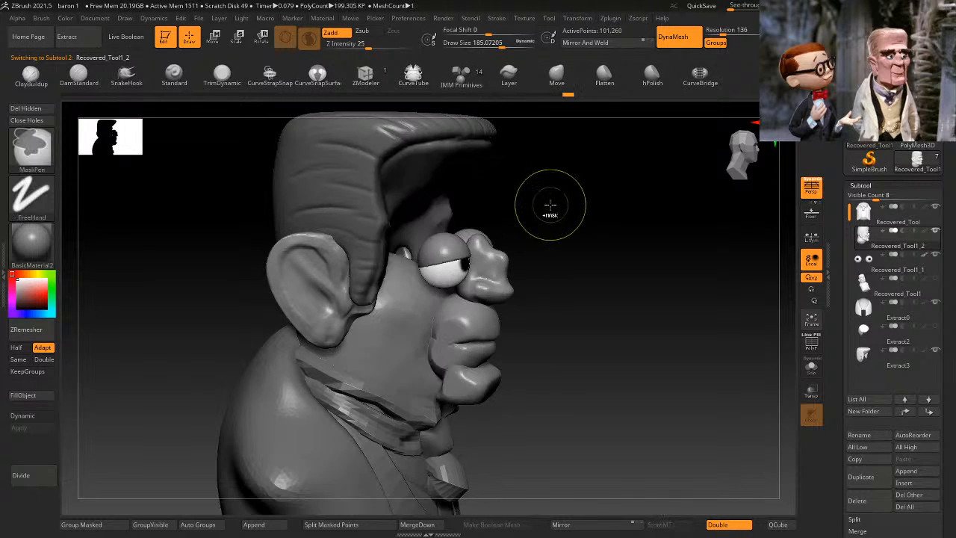
left_click(551, 206, "ctrl")
left_click(556, 207, "ctrl+shift")
left_click(559, 206, "ctrl")
key("space")
left_click_drag(557, 206, 621, 207)
left_click(562, 207, "ctrl")
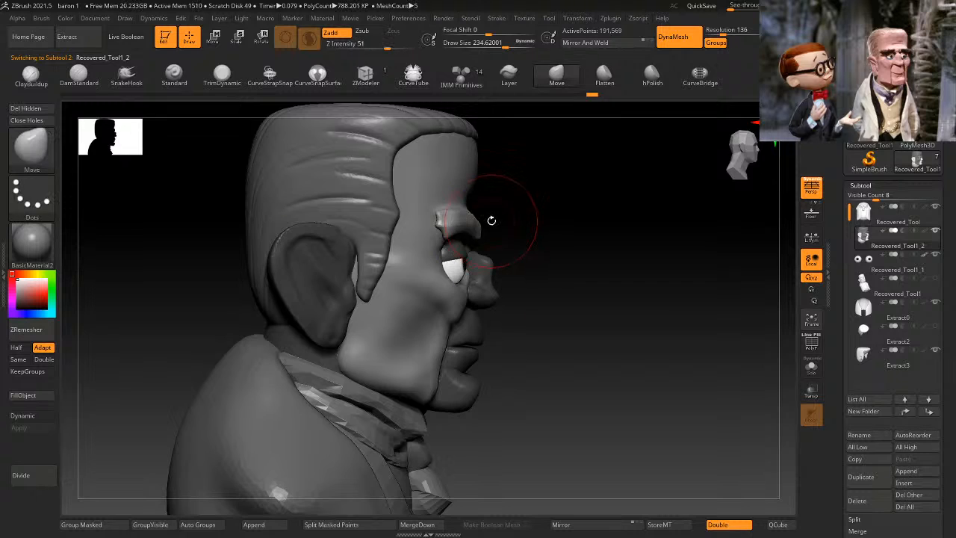
Step: Clear the head's mask and set the Move brush's draw size to about 66
key("s")
mouse_move(491, 222)
left_mouse_down()
mouse_move(566, 195)
mouse_move(518, 214)
mouse_move(672, 186)
mouse_move(662, 197)
mouse_move(698, 212)
left_mouse_up()
mouse_move(698, 212)
left_mouse_down("alt")
mouse_move(698, 198)
mouse_move(708, 216)
mouse_move(688, 239)
mouse_move(666, 234)
mouse_move(669, 248)
mouse_move(662, 186)
mouse_move(653, 207)
mouse_move(661, 233)
mouse_move(638, 226)
mouse_move(687, 246)
mouse_move(657, 230)
mouse_move(645, 209)
left_mouse_up("alt")
key("space")
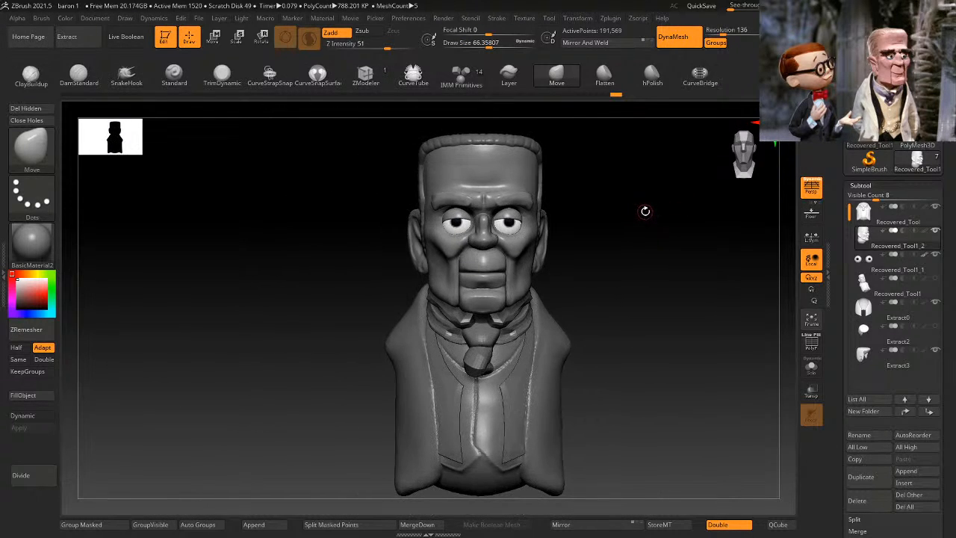
Step: Examine the bust's head, hair and facial proportions from the front, three-quarter and side views
left_click_drag(706, 284, 620, 369)
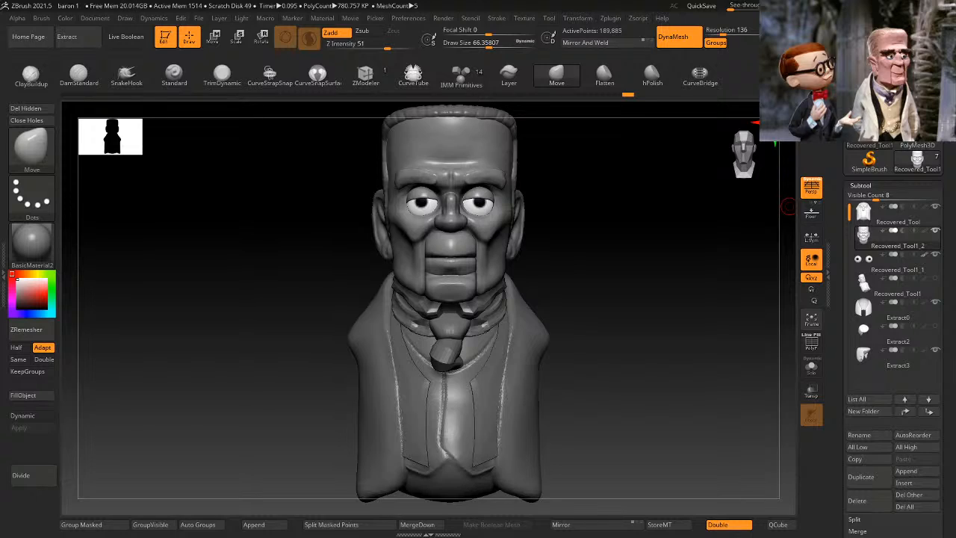
left_click_drag(789, 207, 642, 292)
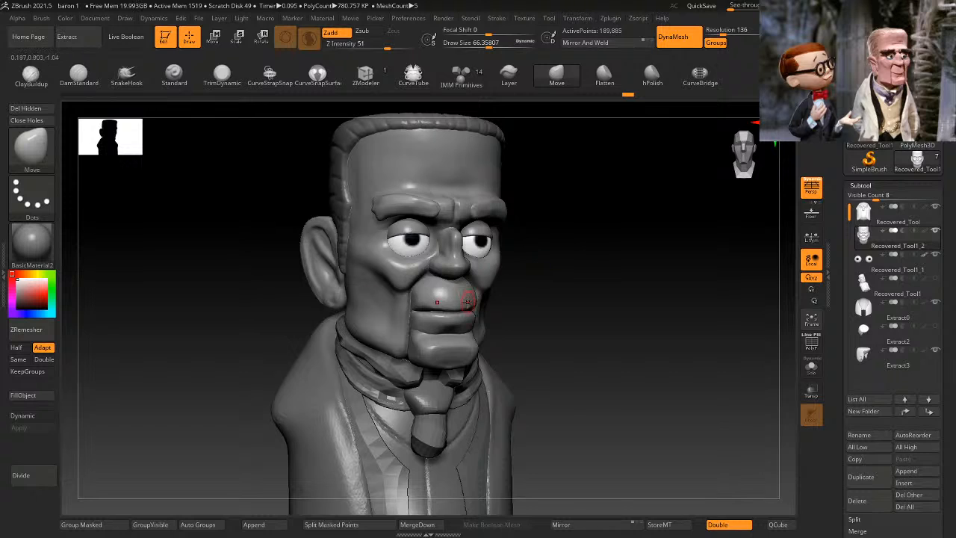
left_click_drag(526, 282, 620, 316)
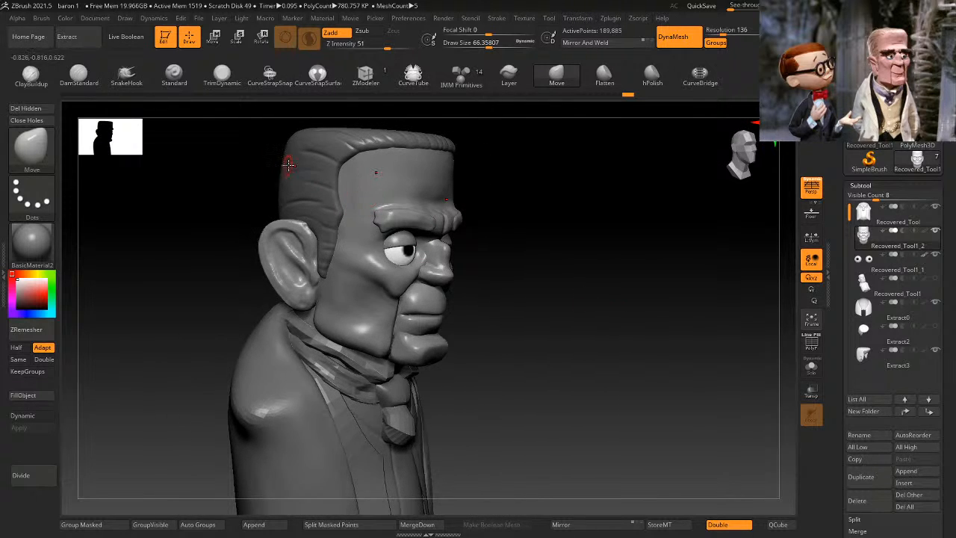
left_click_drag(490, 241, 525, 265)
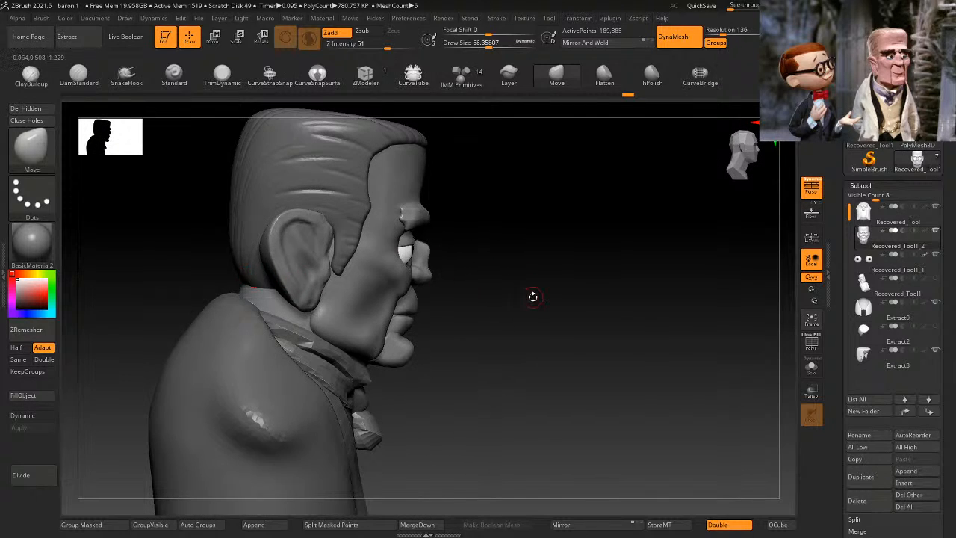
left_click_drag(532, 297, 533, 294)
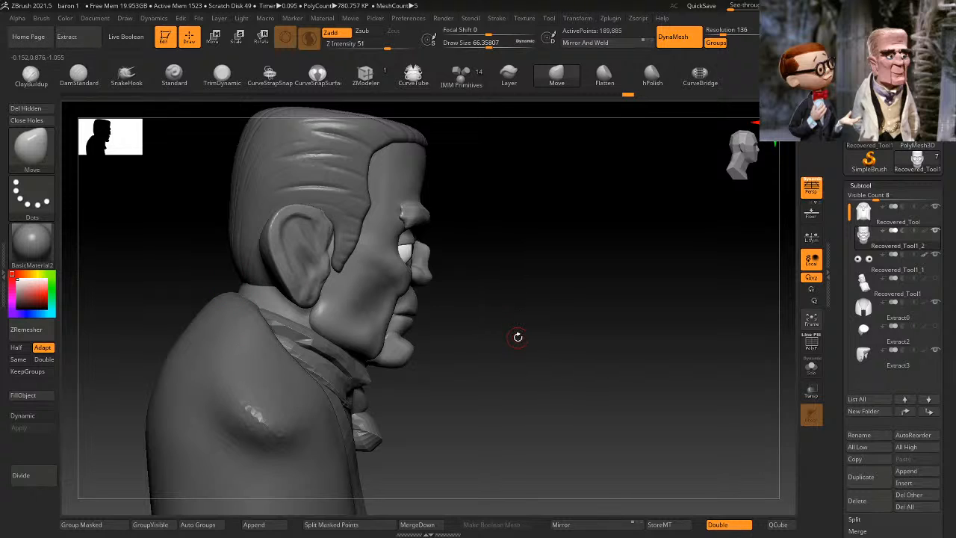
left_click_drag(515, 336, 583, 314)
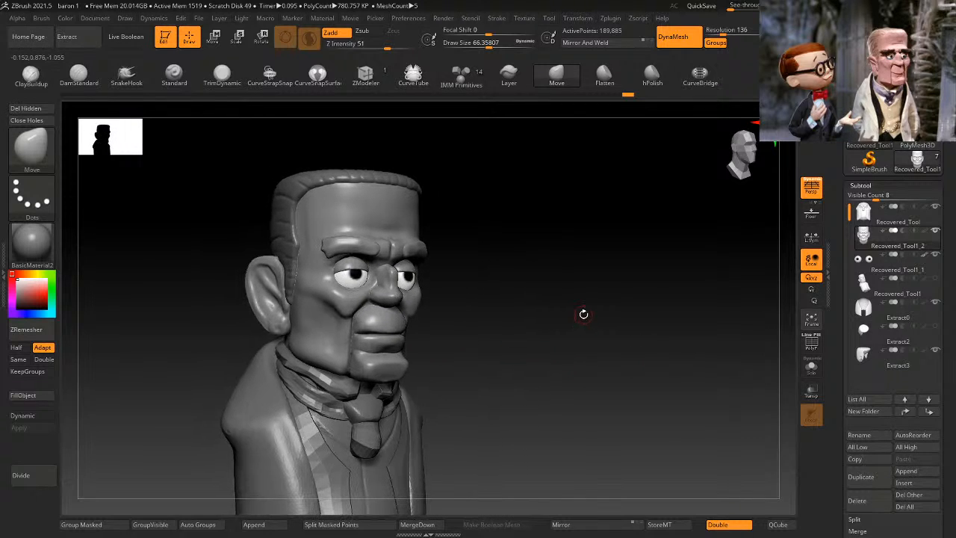
left_click_drag(530, 282, 570, 281)
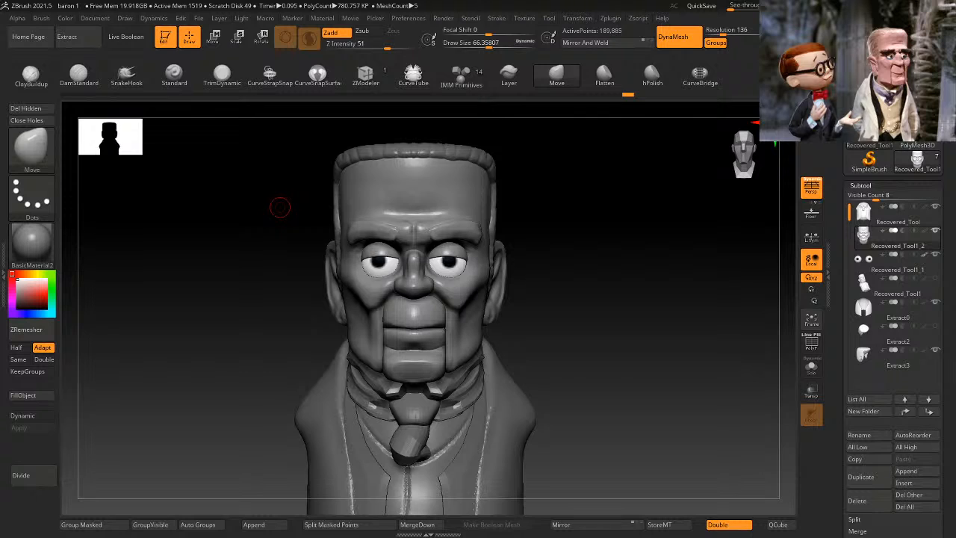
left_click_drag(559, 357, 736, 515)
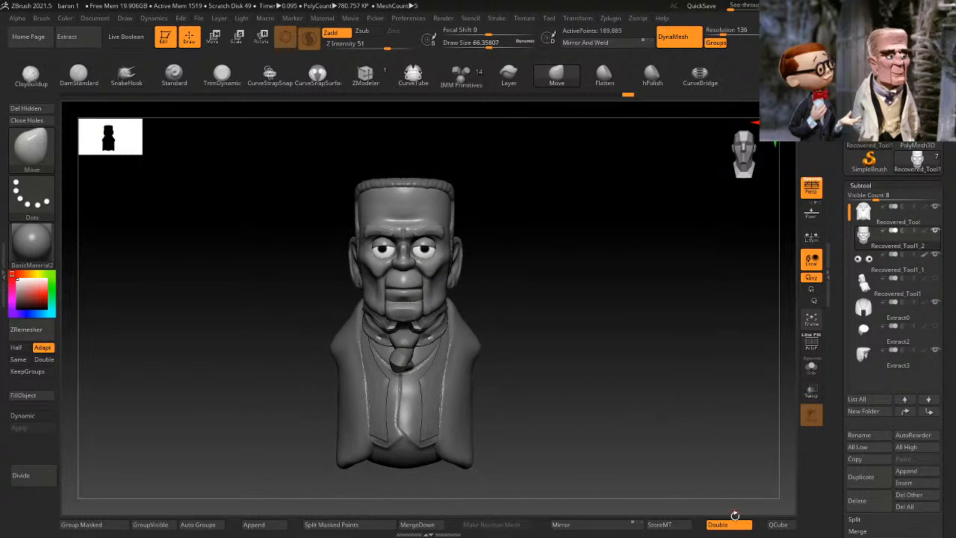
left_click_drag(568, 346, 575, 344)
left_click_drag(628, 338, 584, 343, "shift")
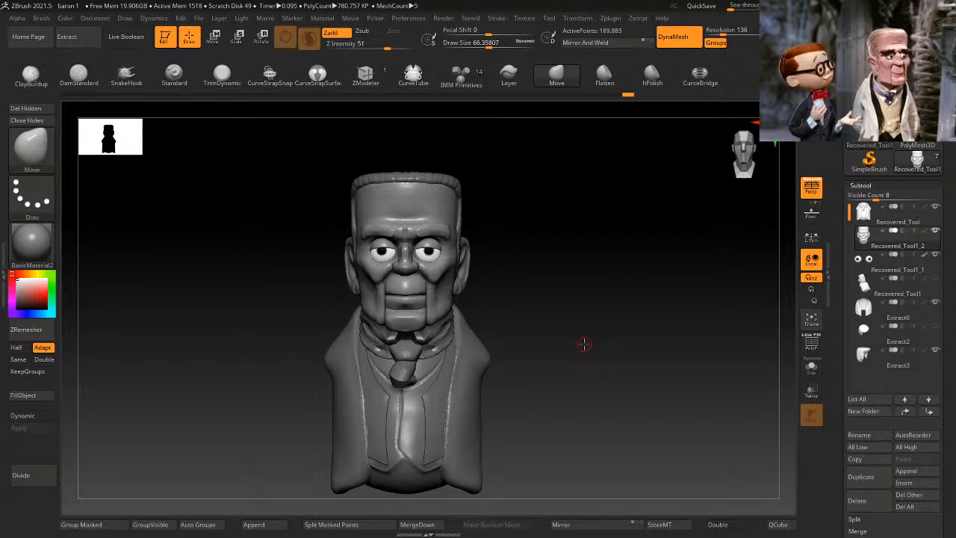